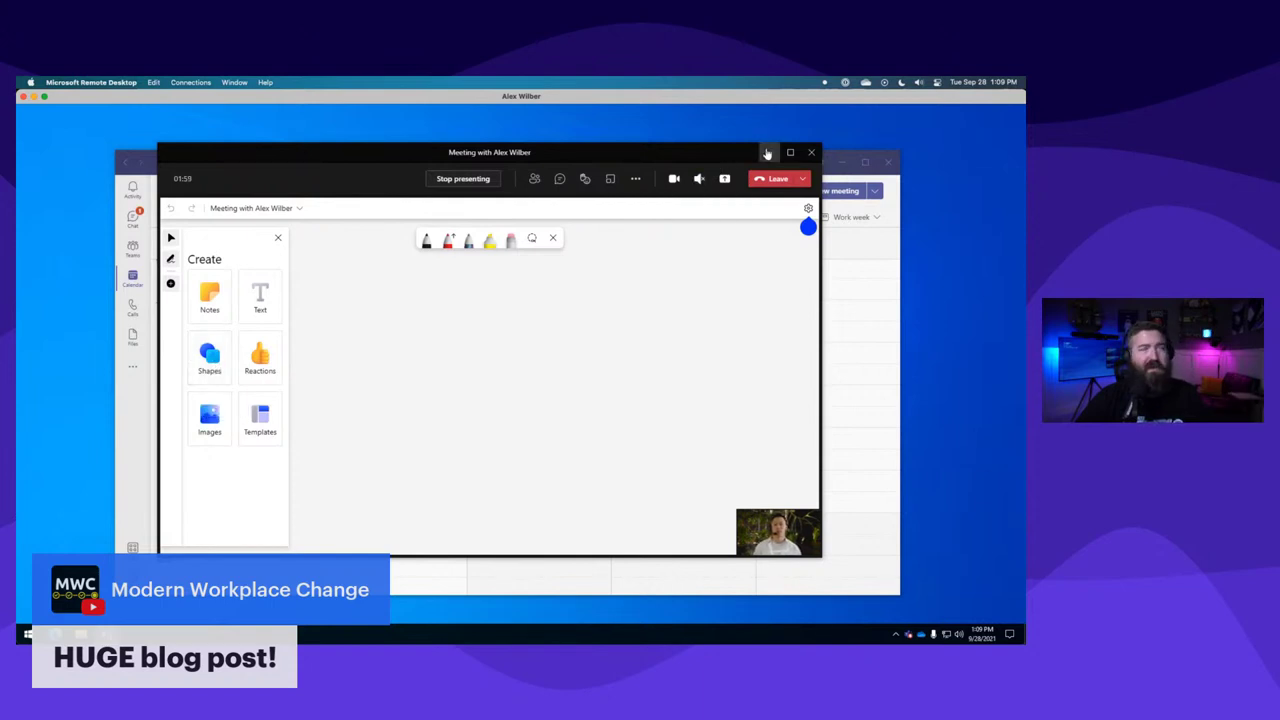
Minimize the meeting window, close the browser's update page and sign in at office.com.
click(769, 153)
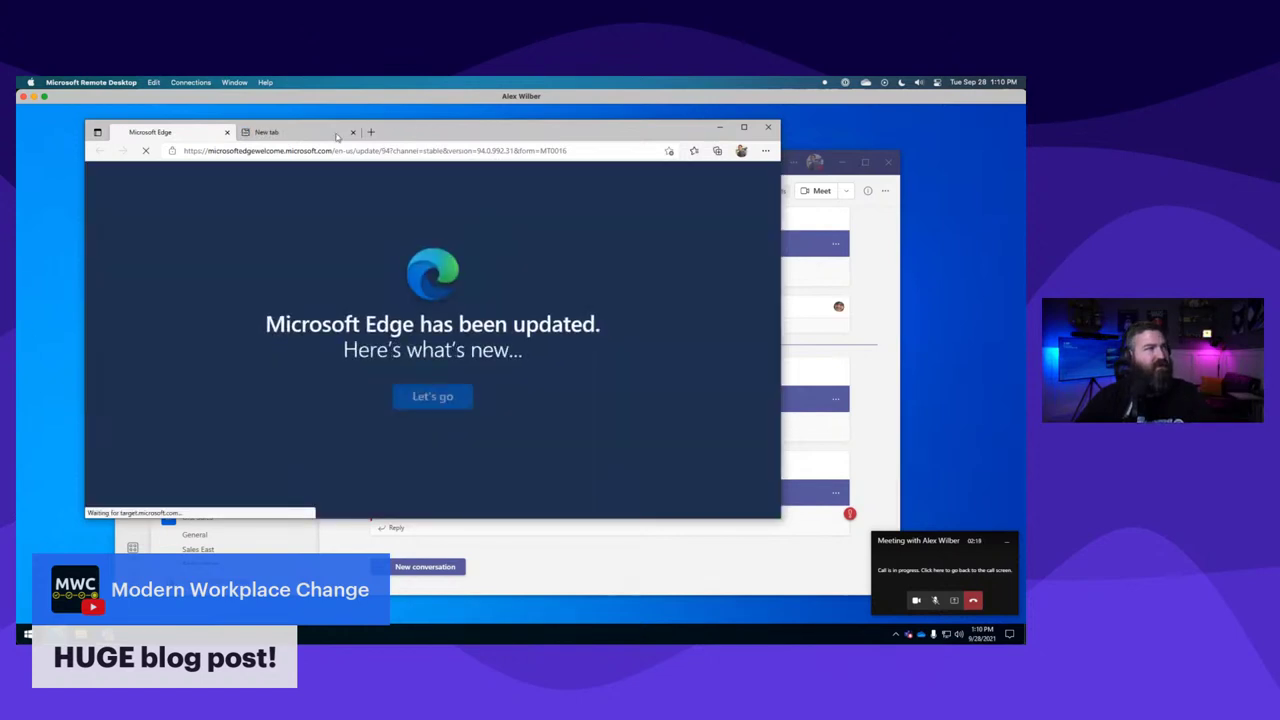
click(226, 132)
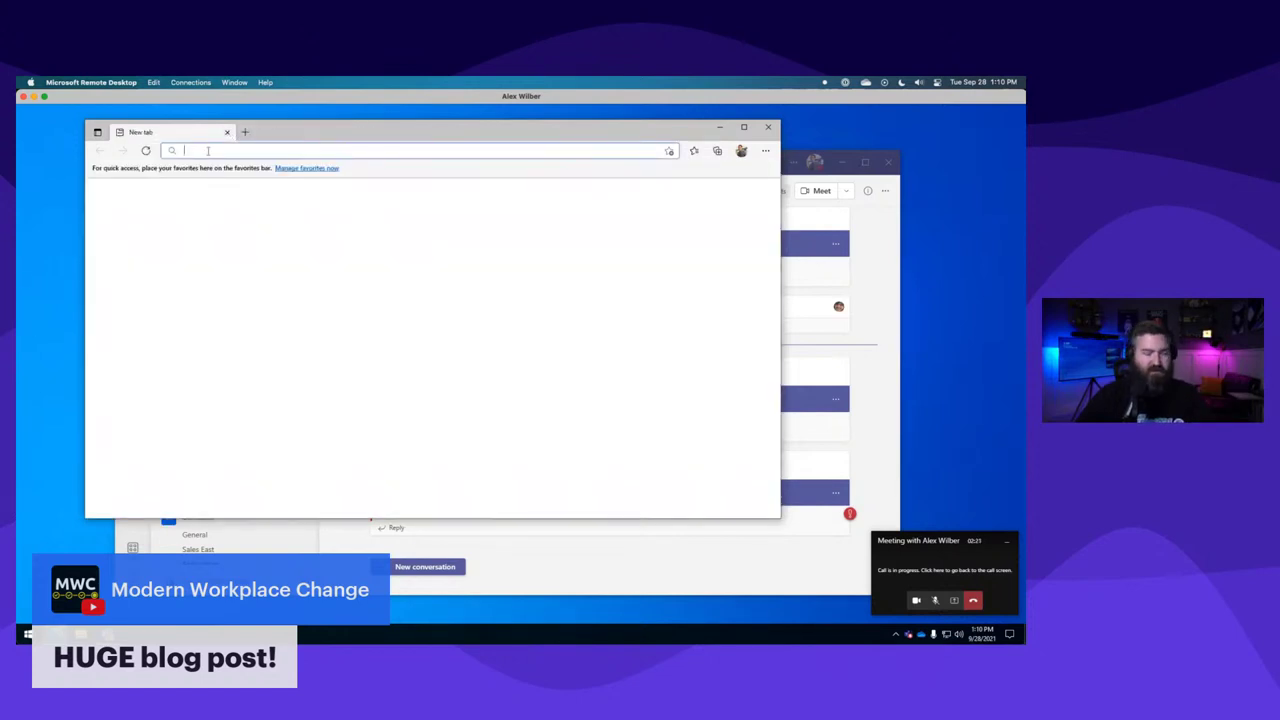
text(office.com)
key(Return)
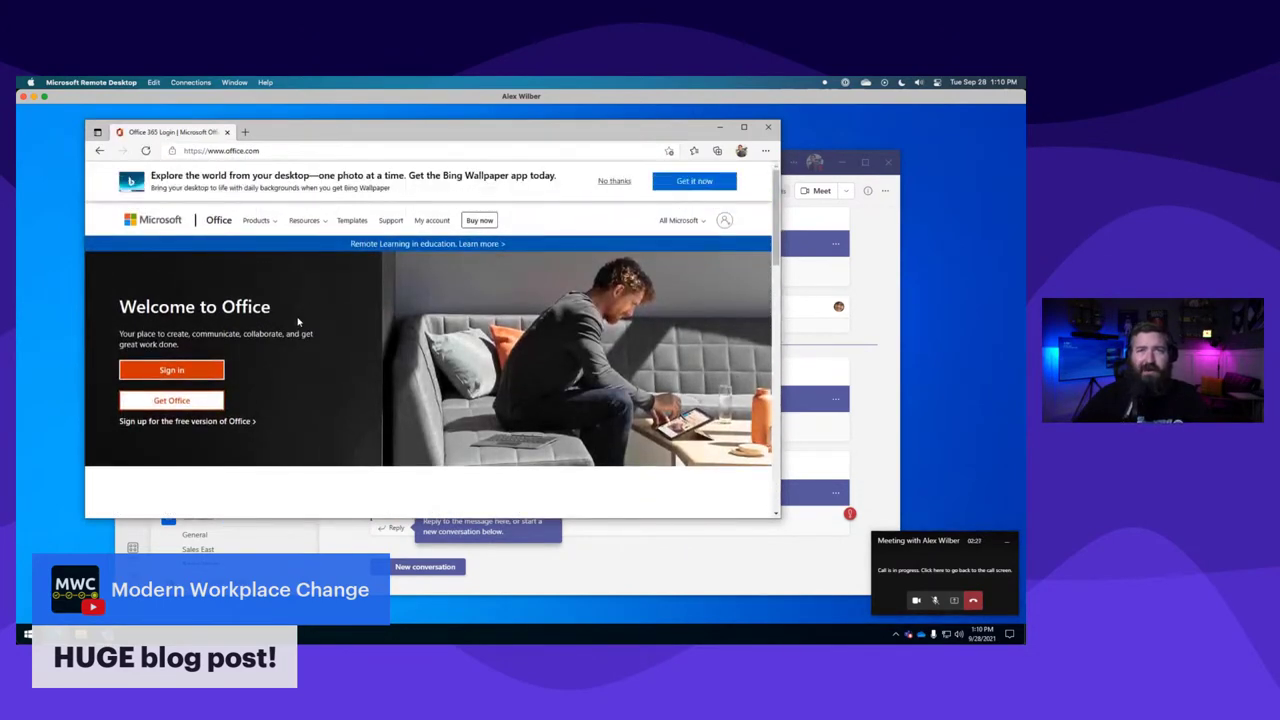
click(192, 374)
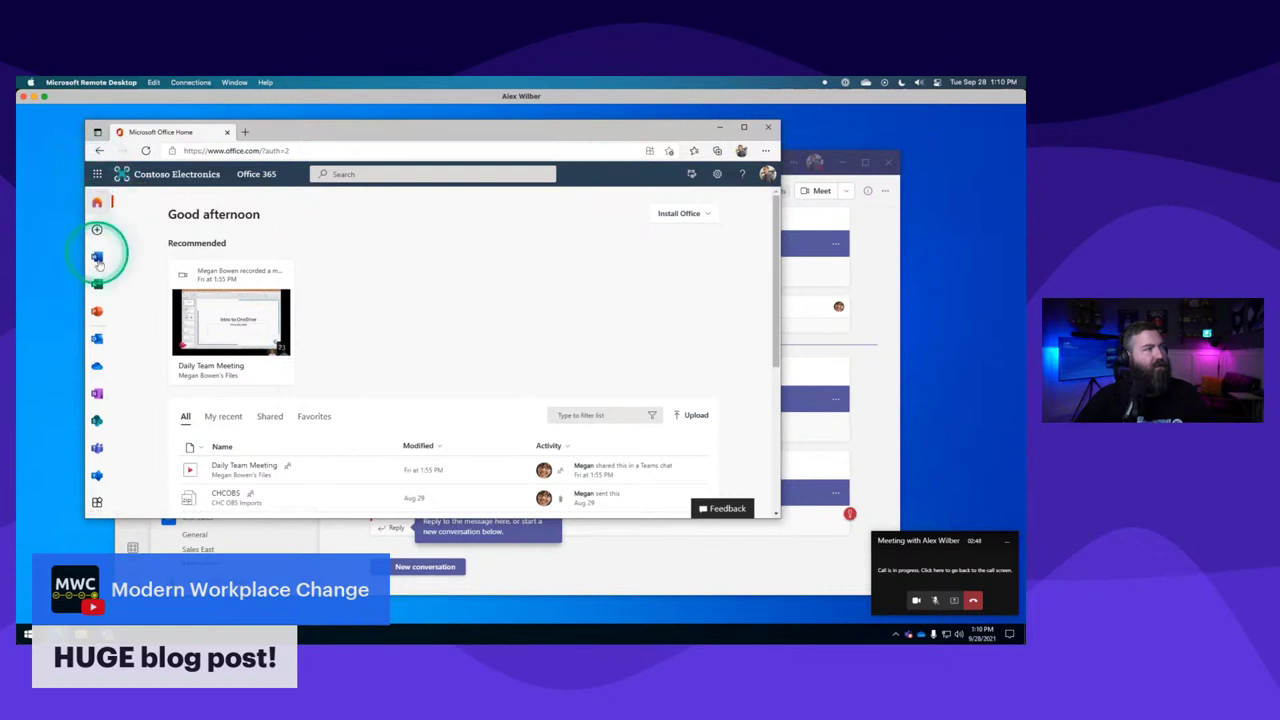
Open Whiteboard from the full list of Office 365 apps.
click(97, 502)
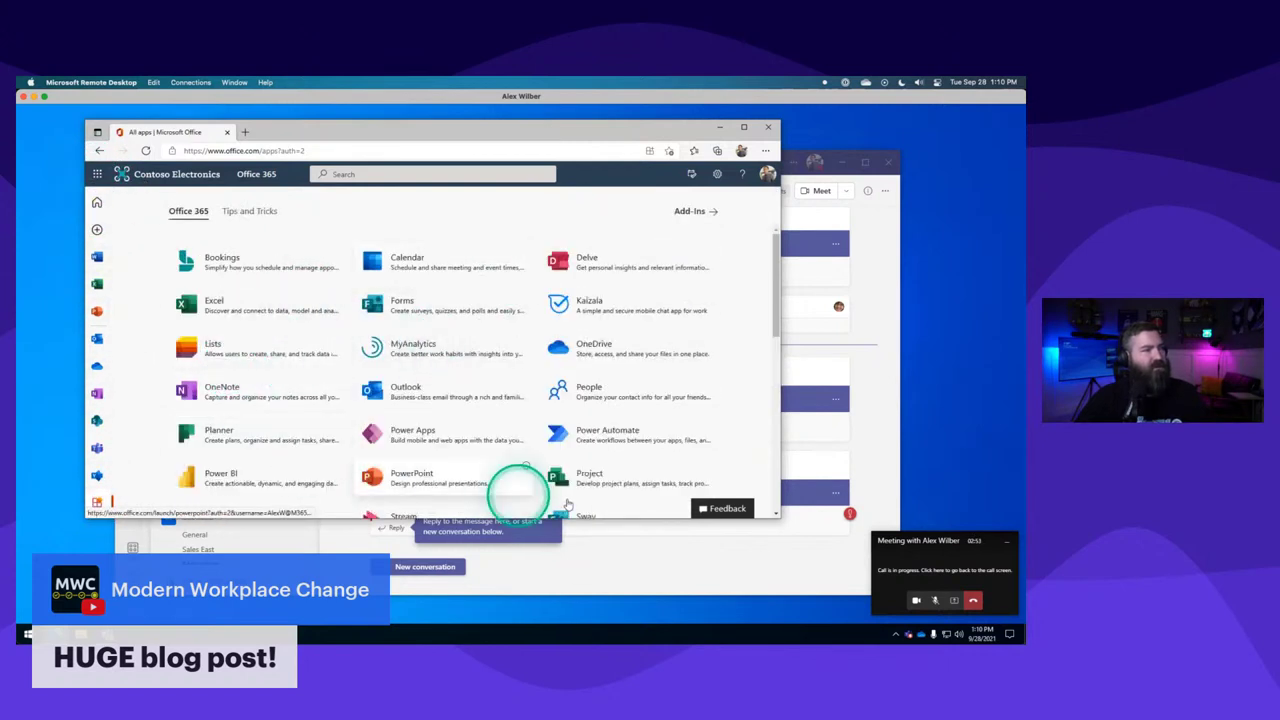
scroll(386, 368, down, 2)
scroll(386, 372, down, 1)
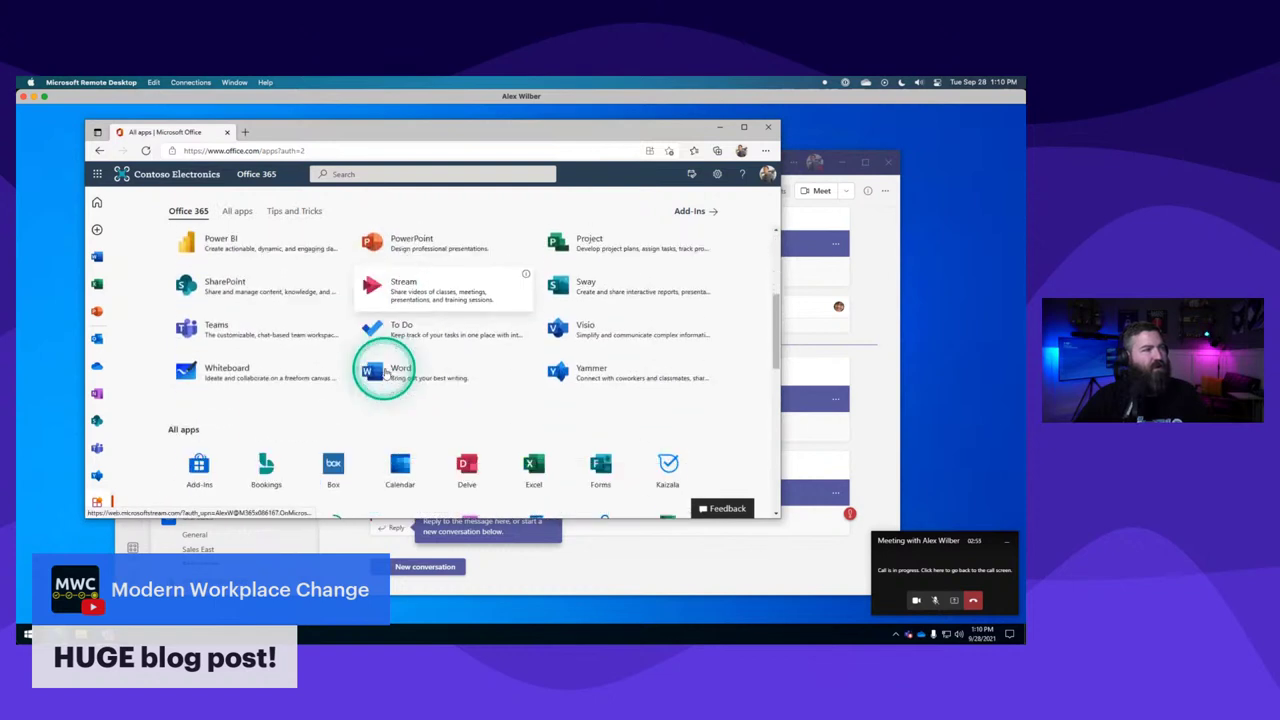
click(206, 373)
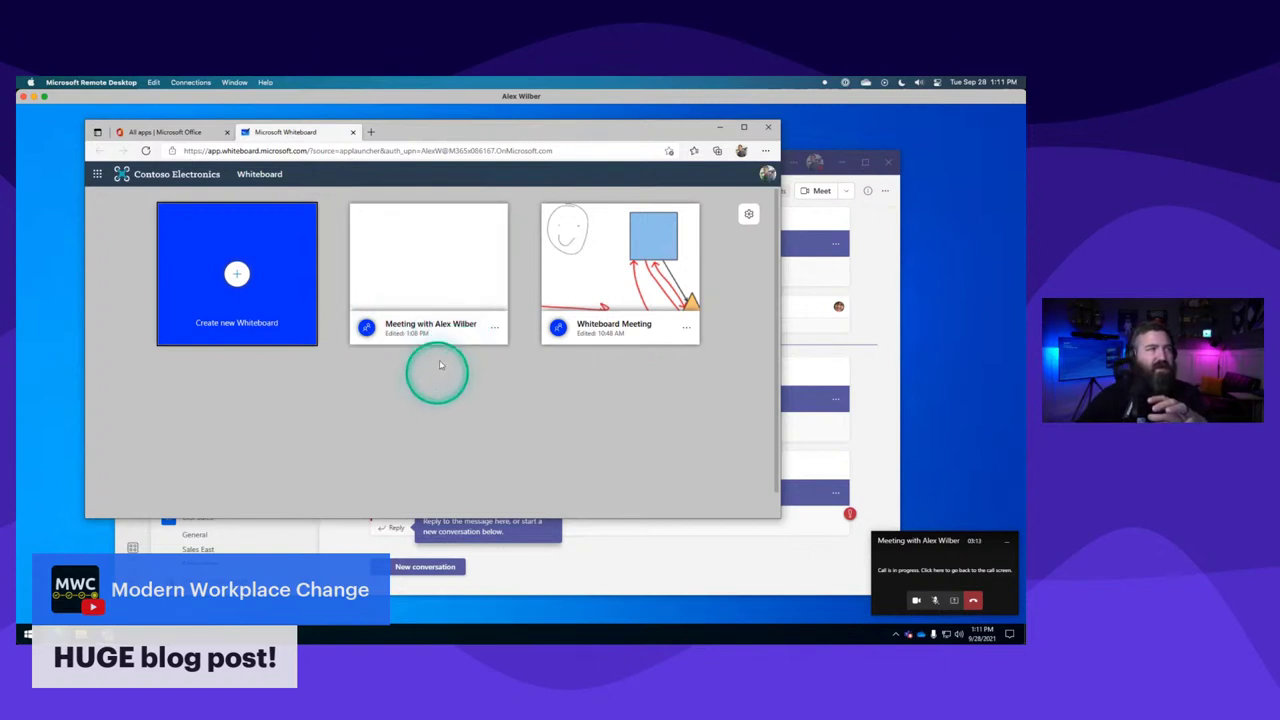
Examine the options offered for the meeting's existing whiteboard on the board overview.
click(445, 330)
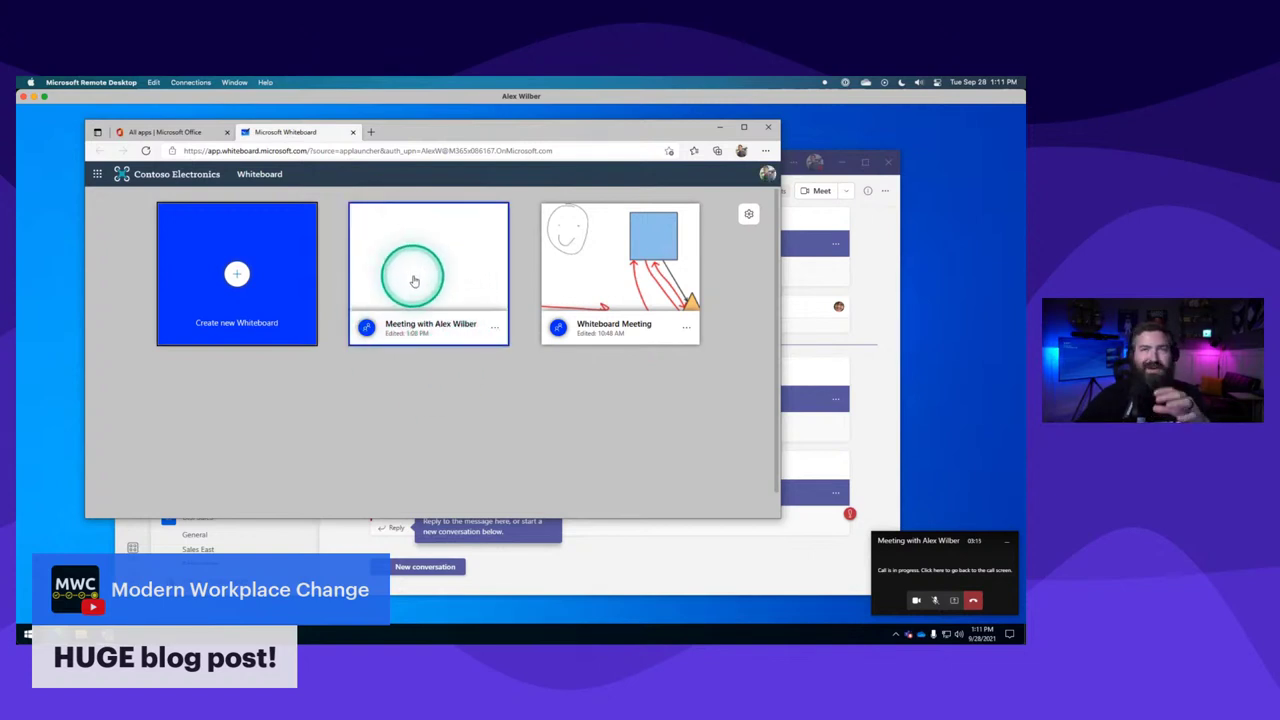
click(494, 327)
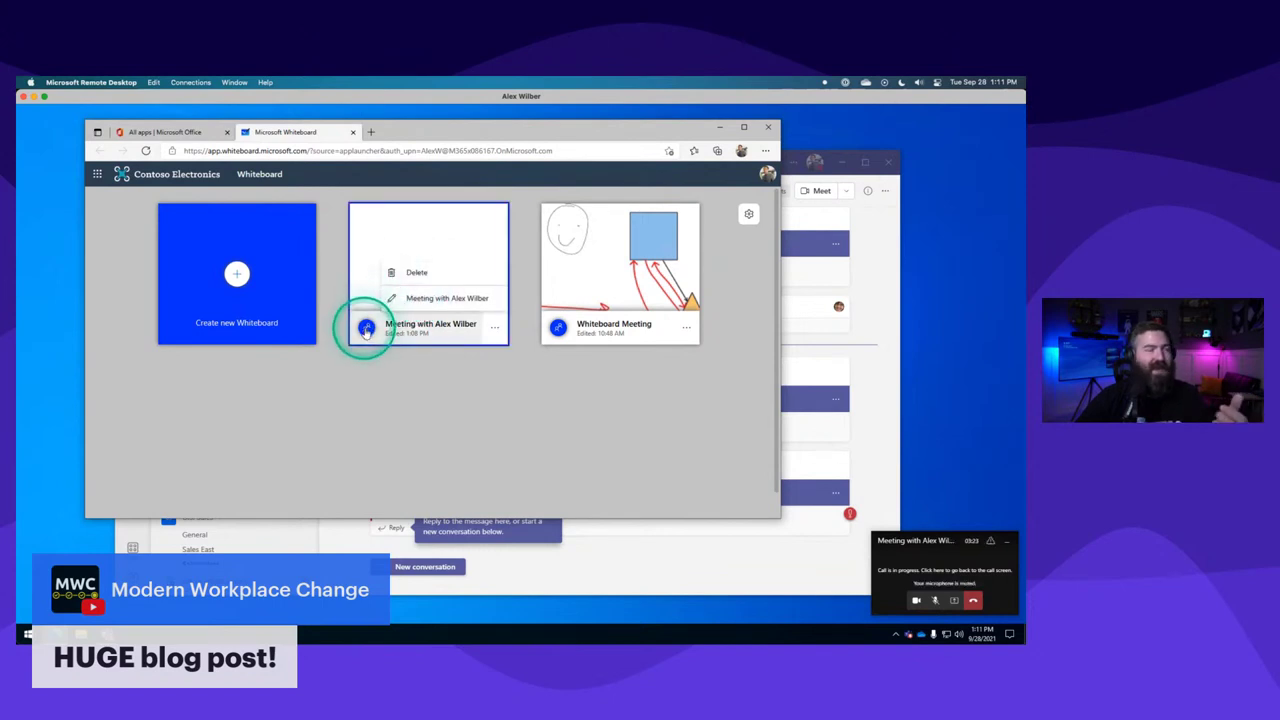
click(360, 383)
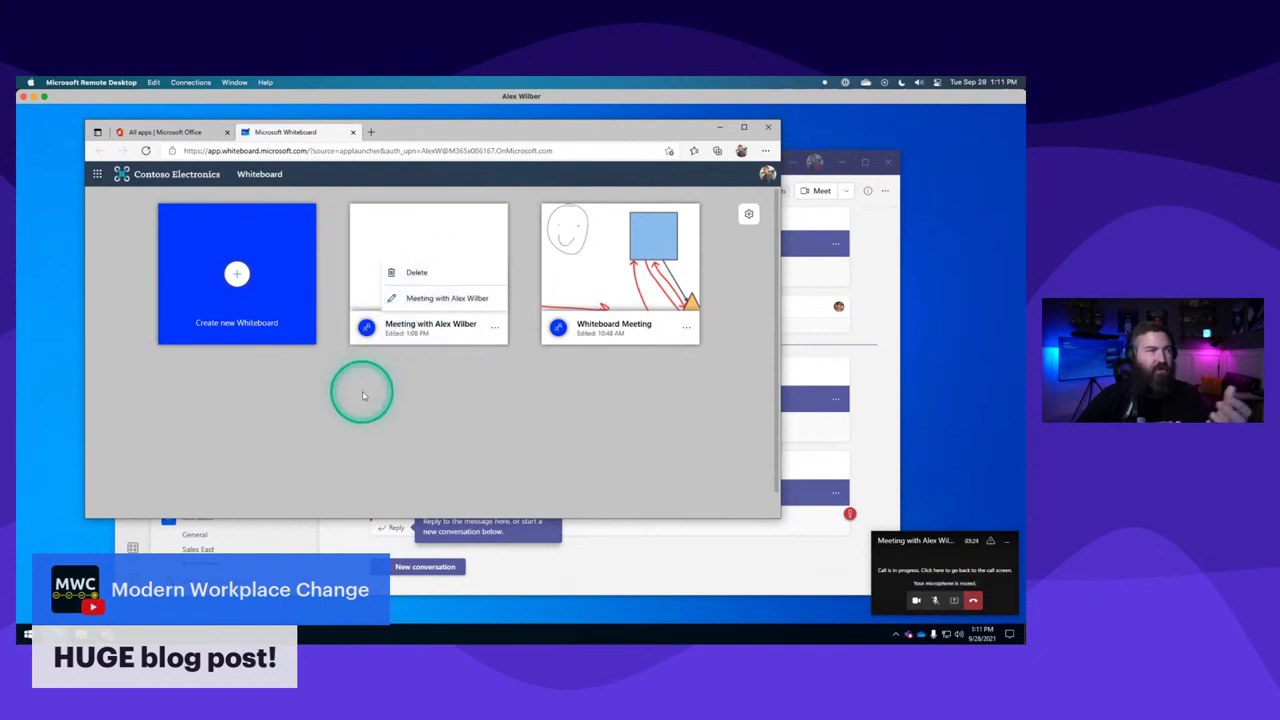
Create a new whiteboard and name it Our Special Team Board.
click(238, 278)
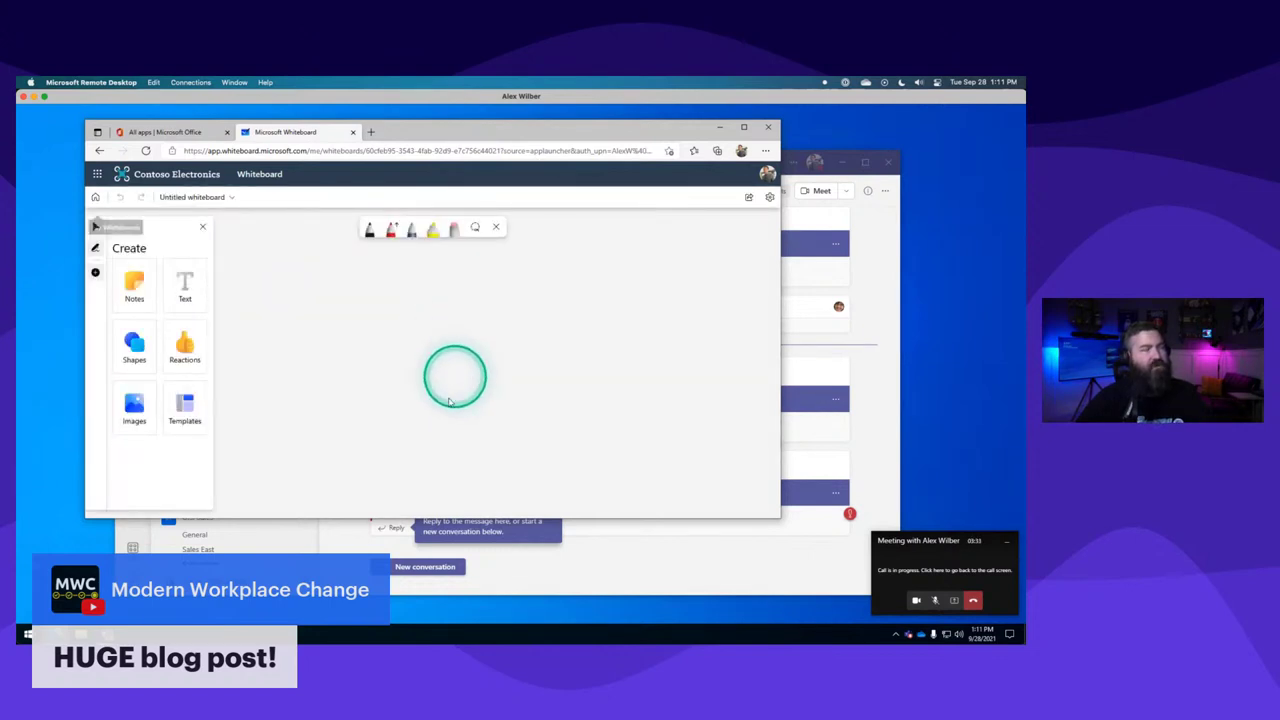
click(212, 197)
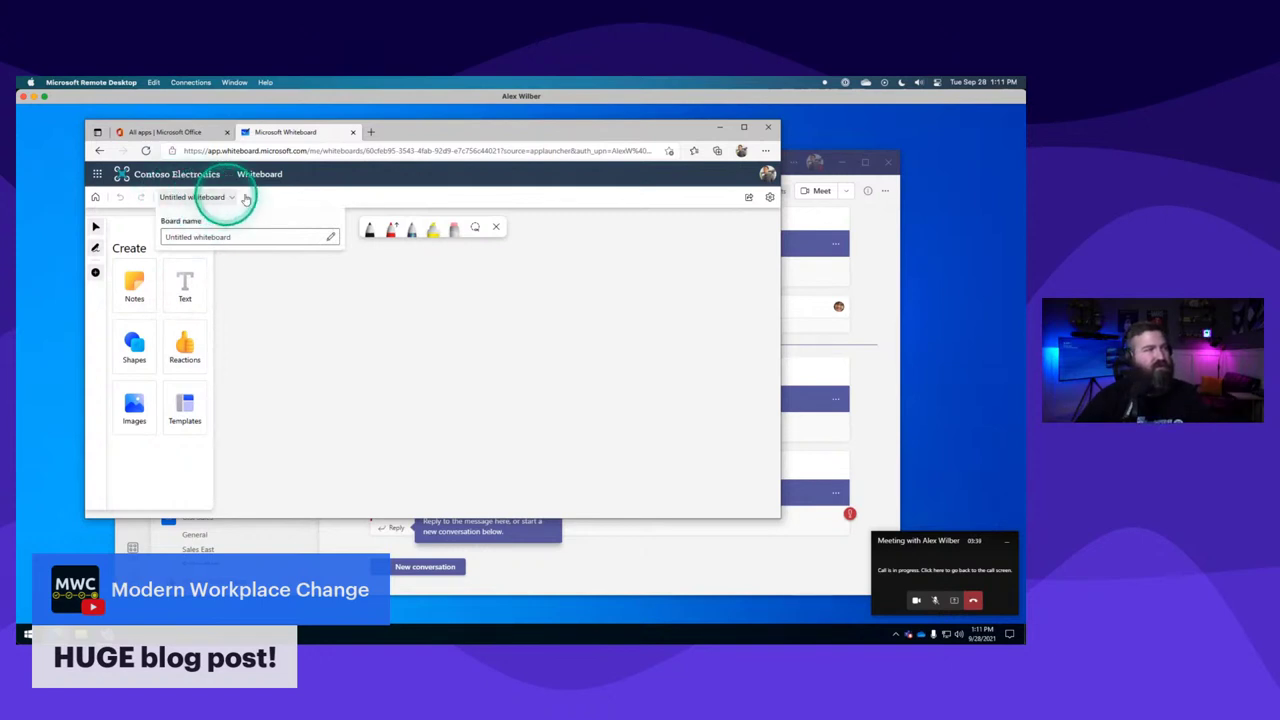
drag(248, 237, 163, 236)
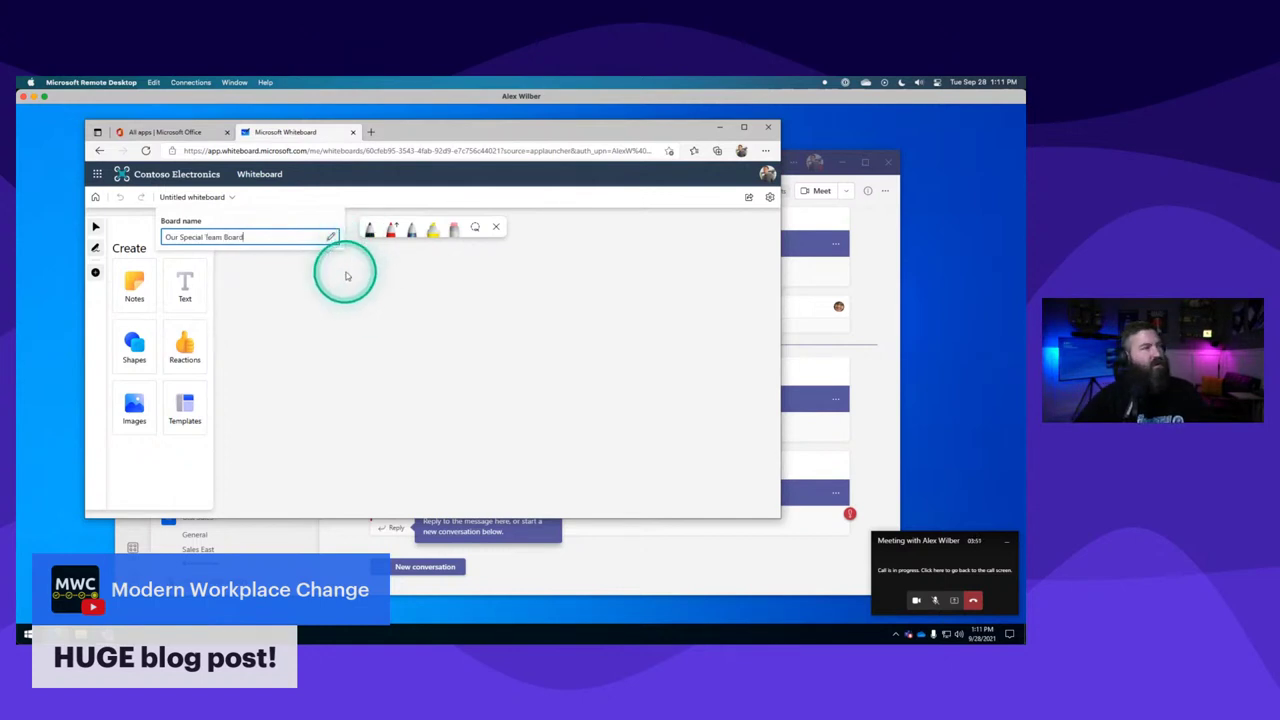
click(345, 275)
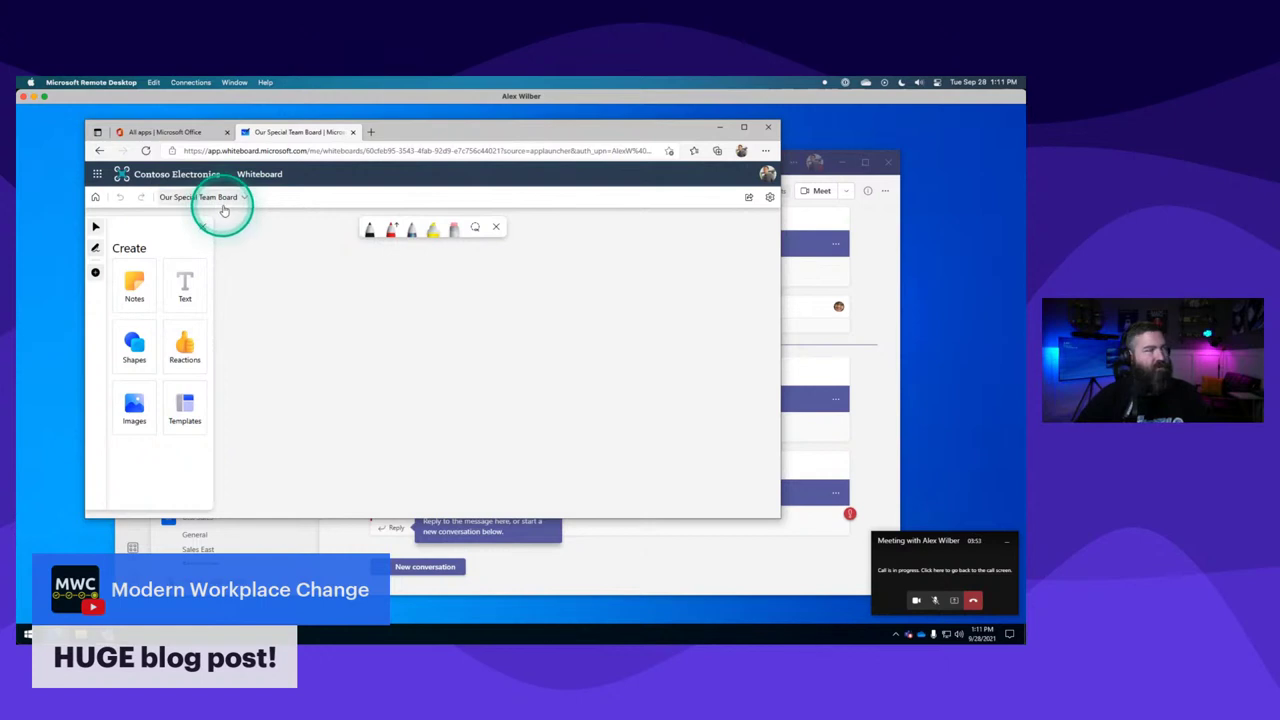
Turn on the share link for Our Special Team Board and view the board's settings options.
click(750, 198)
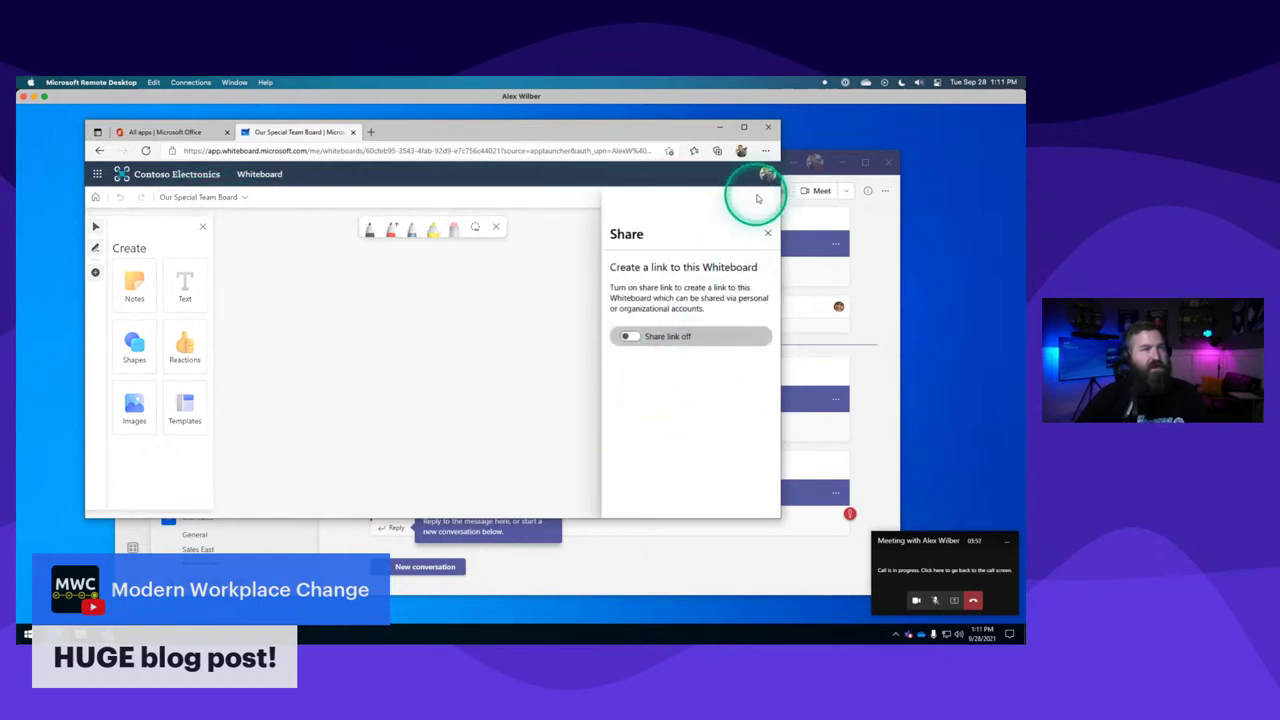
click(630, 337)
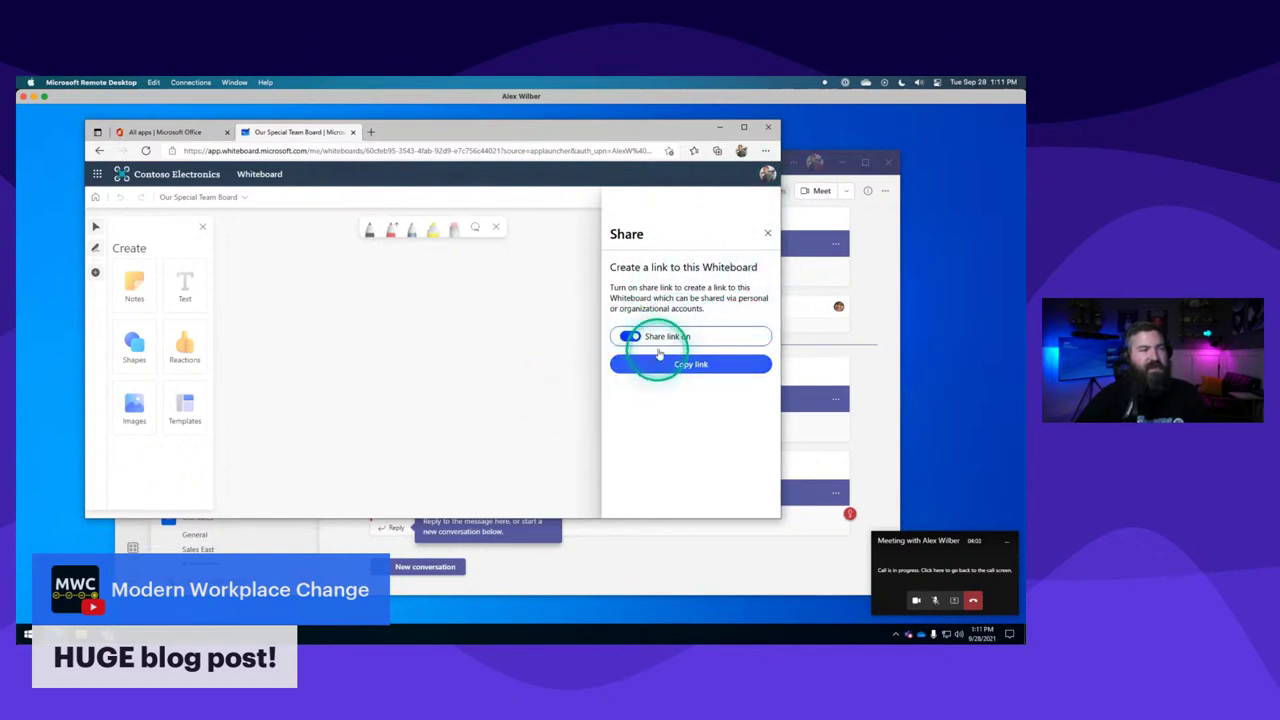
click(767, 232)
click(769, 197)
click(769, 197)
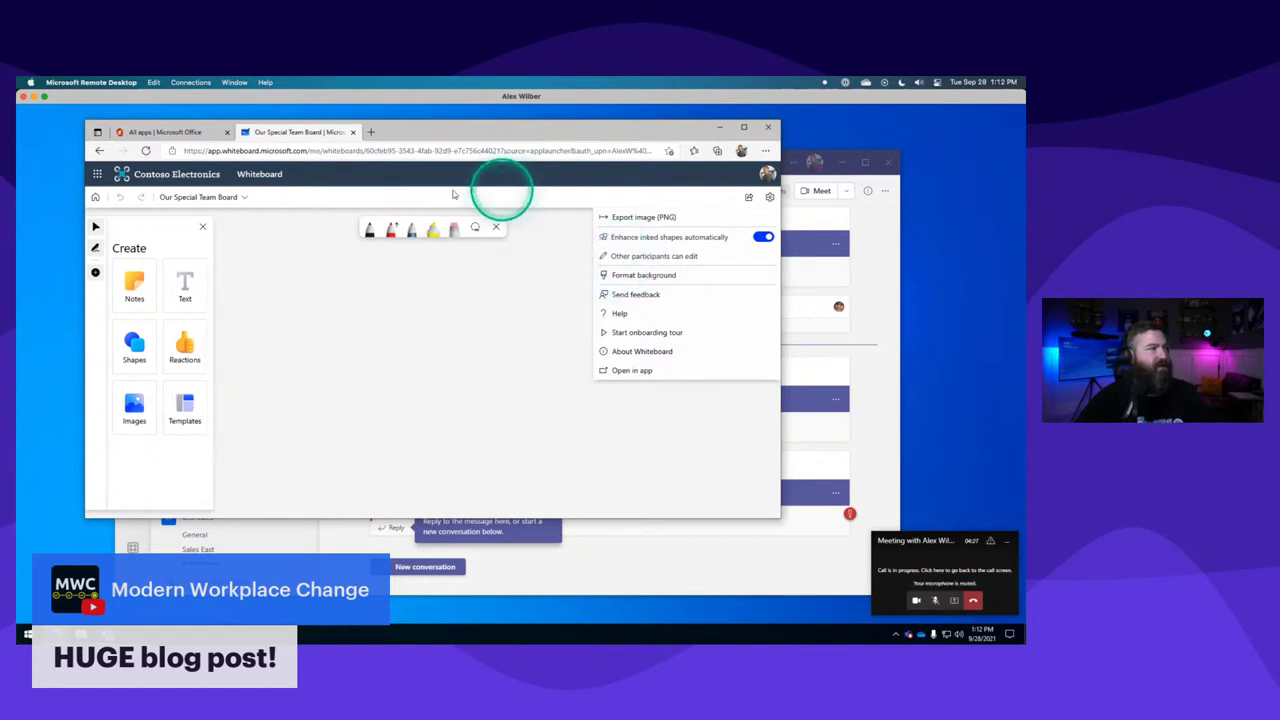
Switch to Teams, add a Whiteboard tab named Our Channel Board to the Retail team's General channel and maximize the window.
click(665, 569)
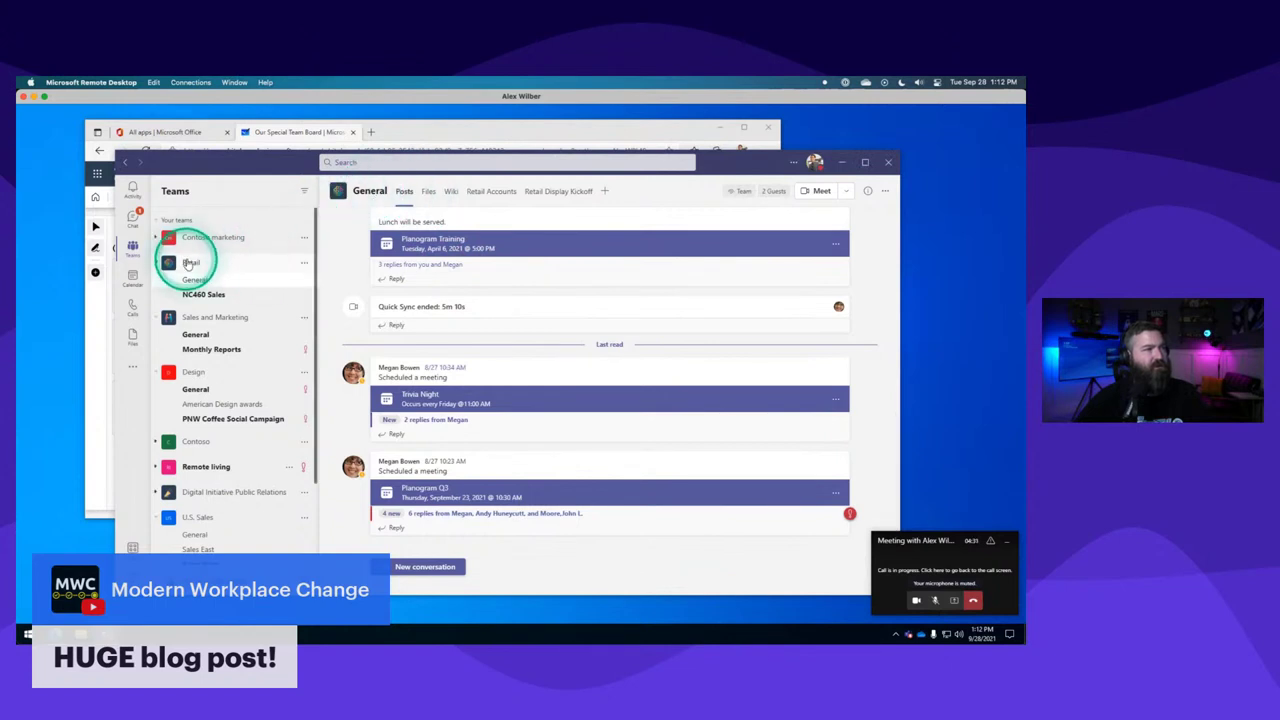
click(606, 191)
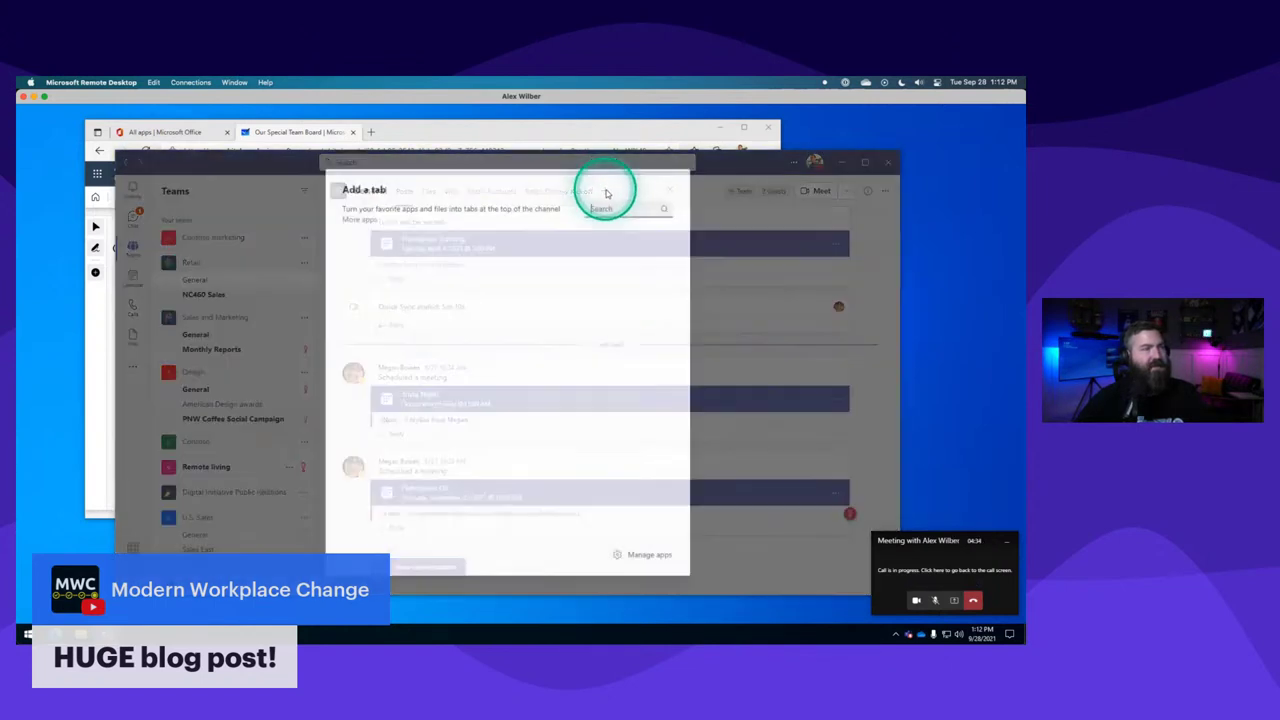
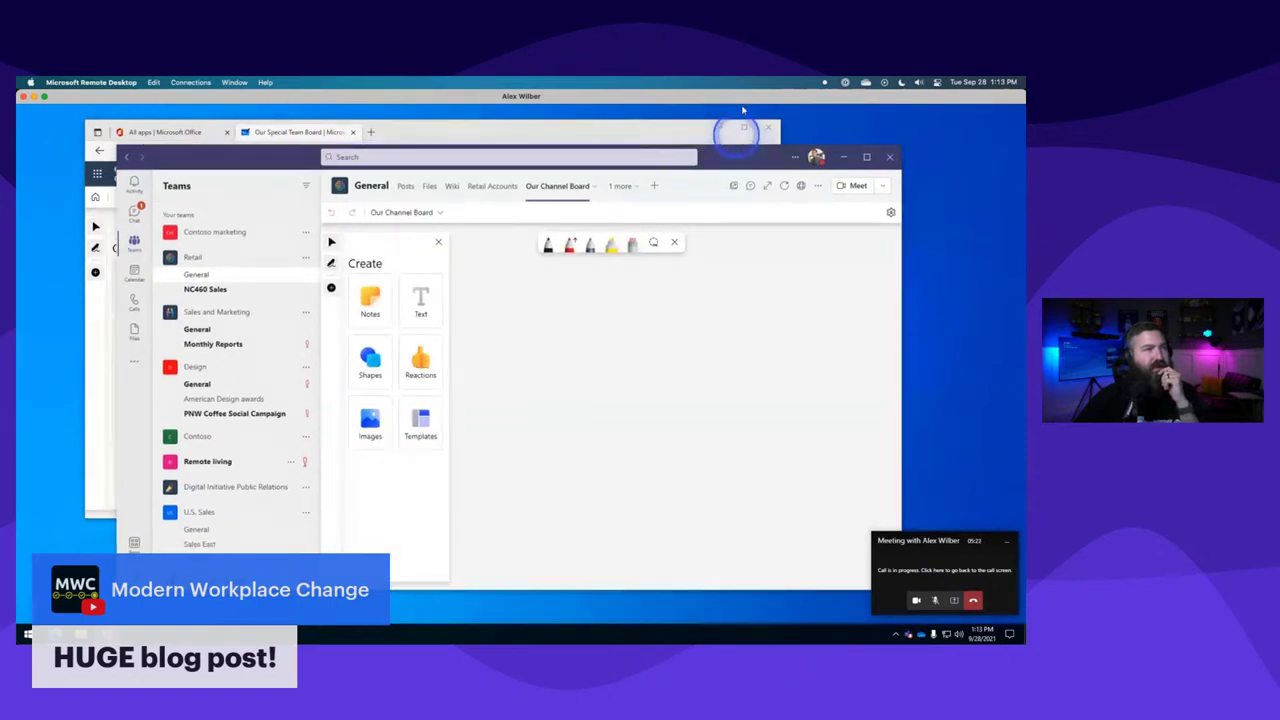
drag(743, 110, 743, 104)
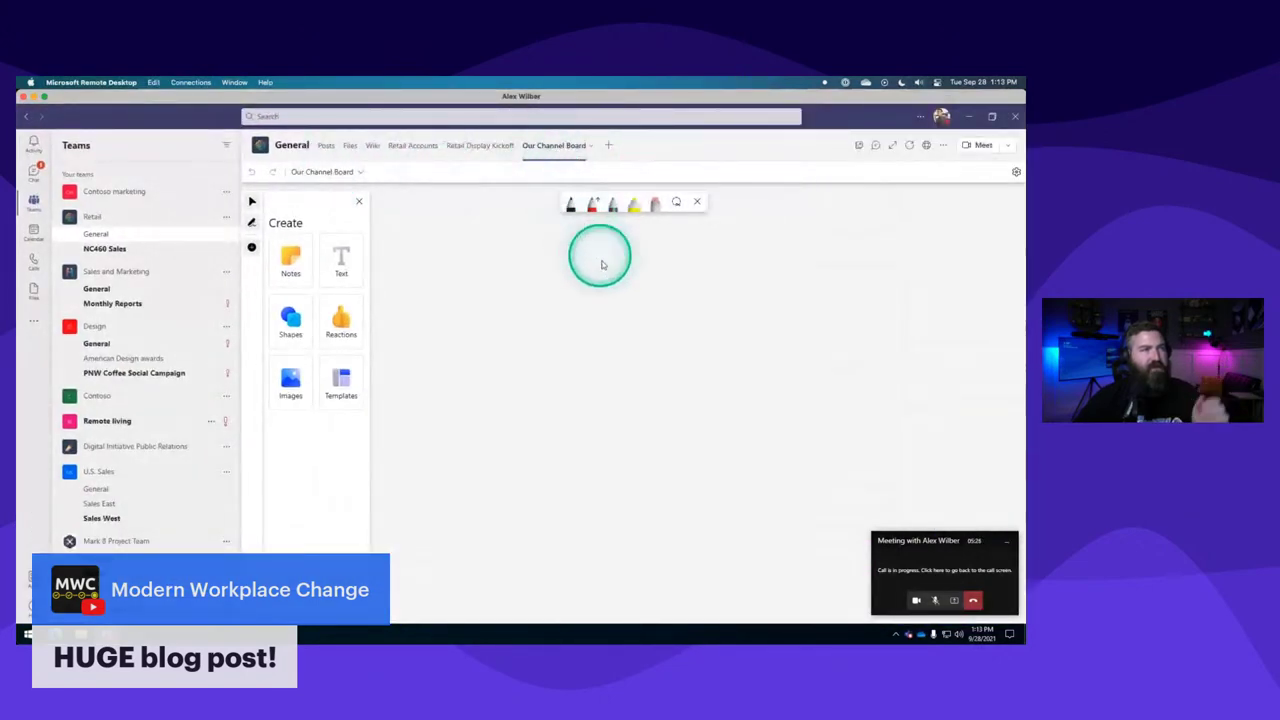
Switch back to Whiteboard in Edge and copy the share link of Our Special Team Board.
key(ctrl+Up)
click(592, 362)
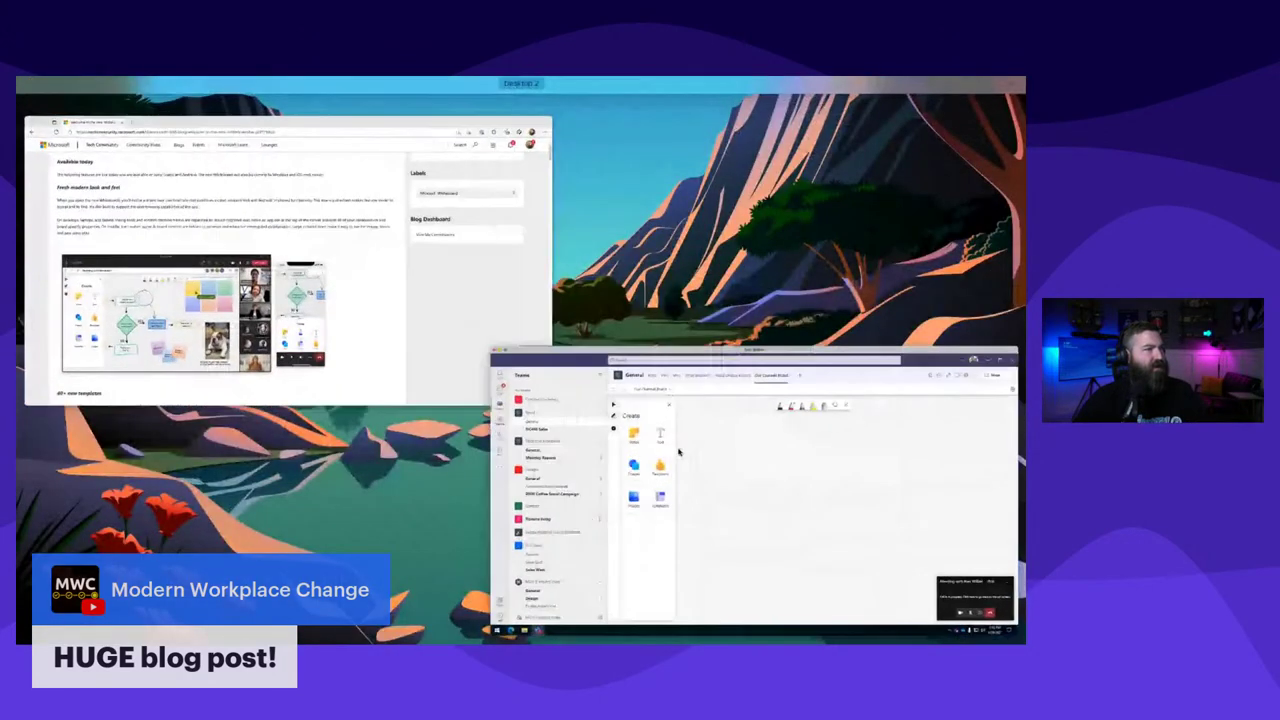
key(alt+Tab)
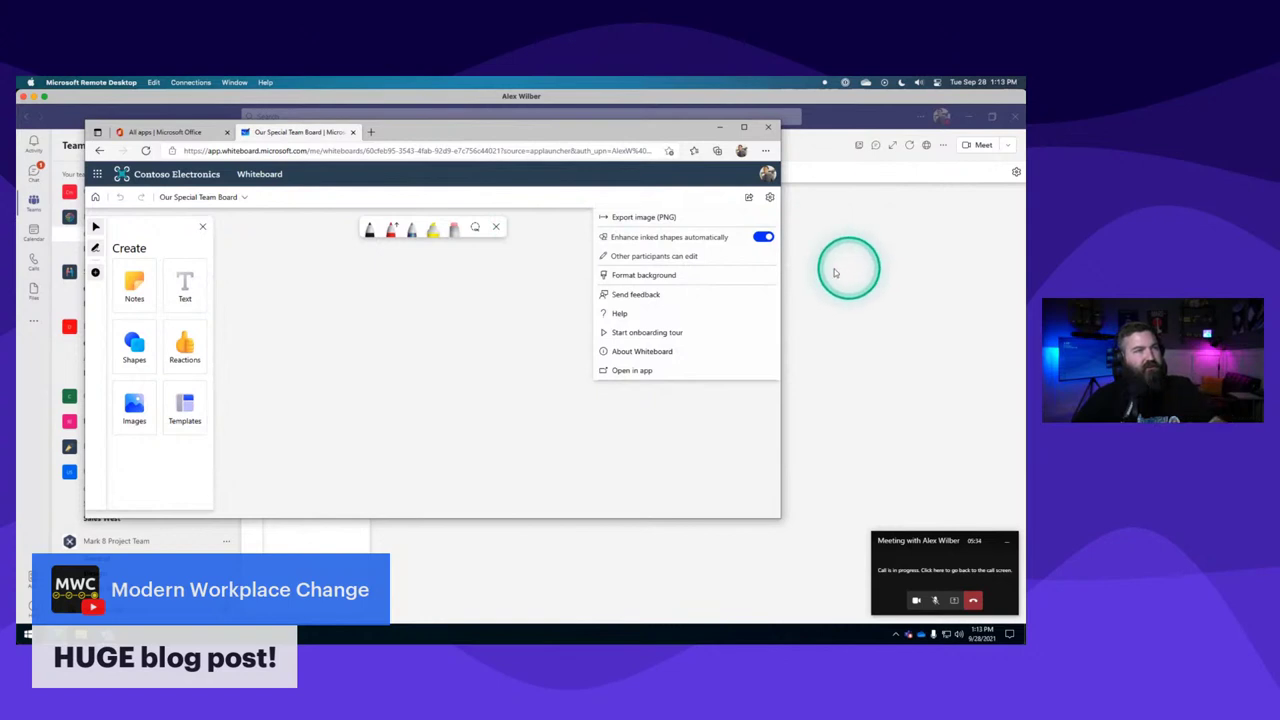
click(748, 197)
click(667, 366)
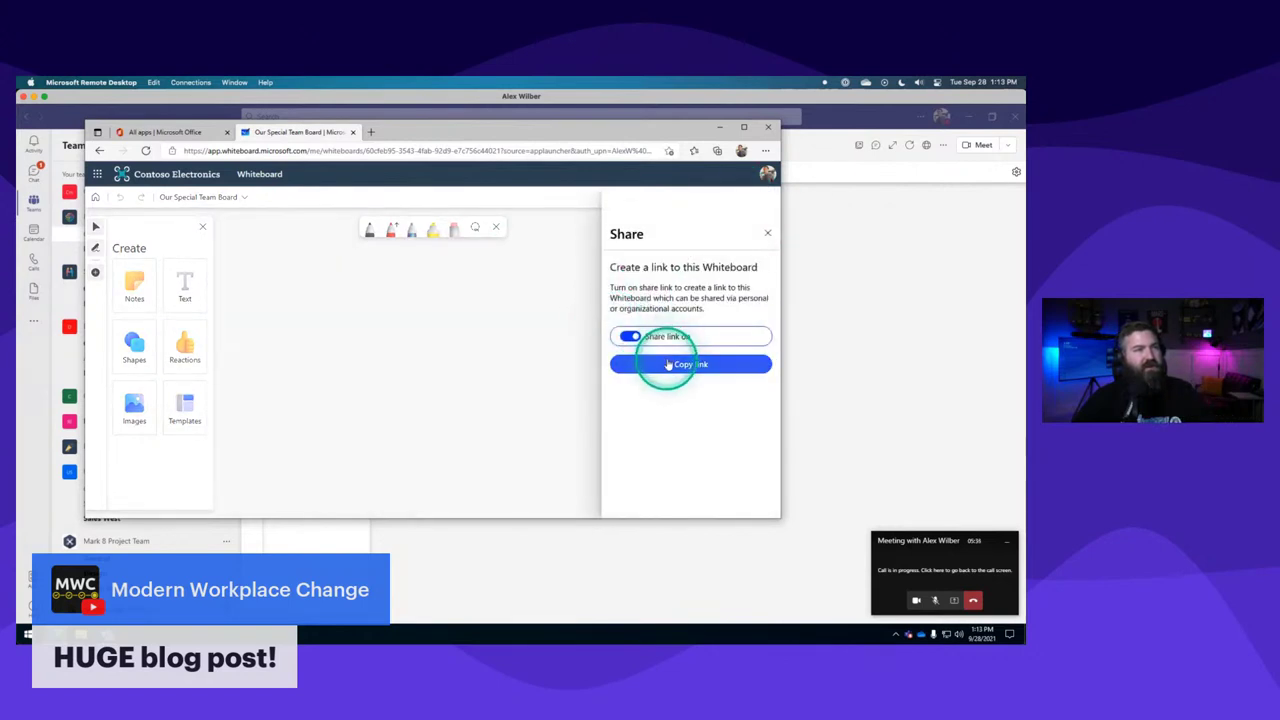
In Teams, add a Website tab named Existing Whiteboard to the General channel, using the copied board link as its URL.
click(899, 288)
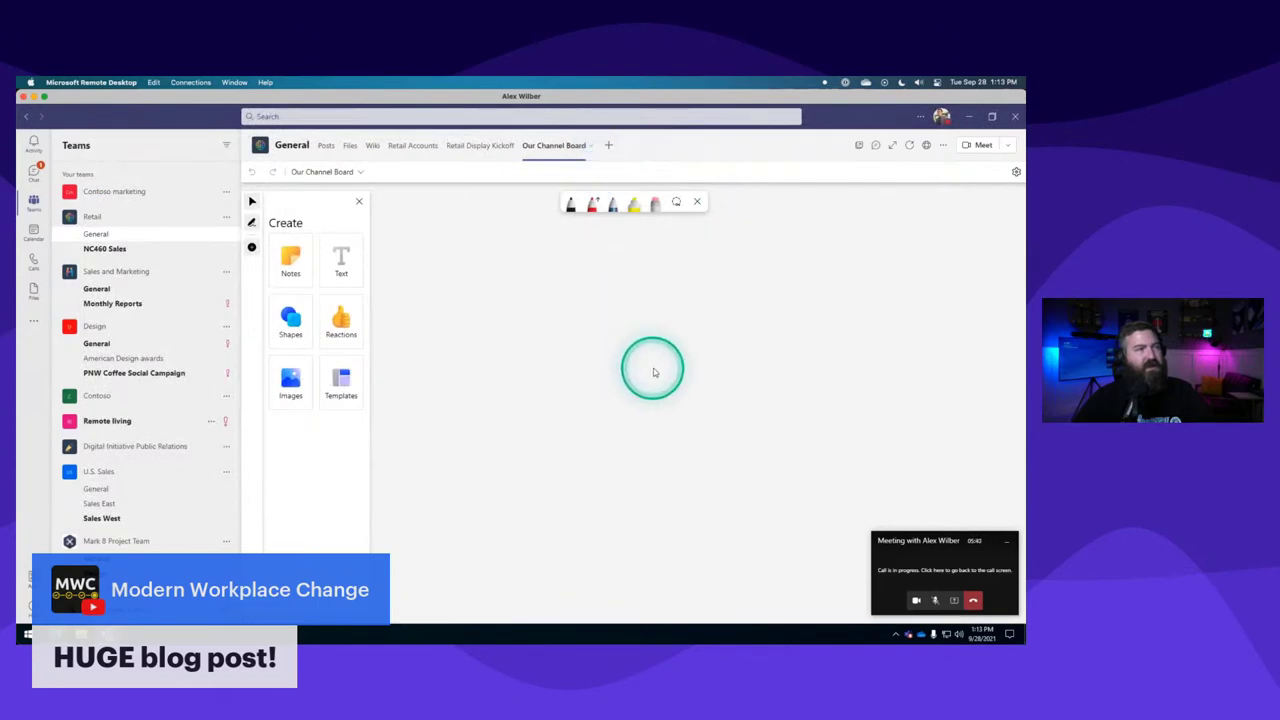
click(608, 146)
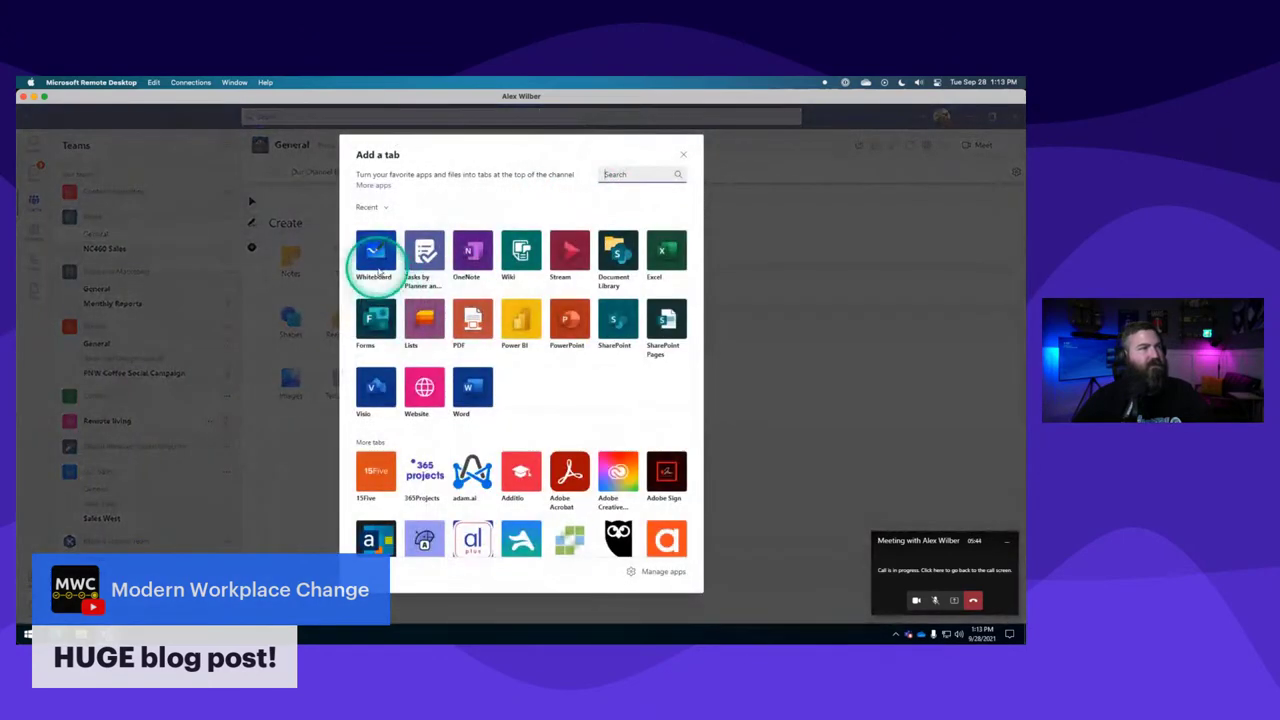
click(424, 388)
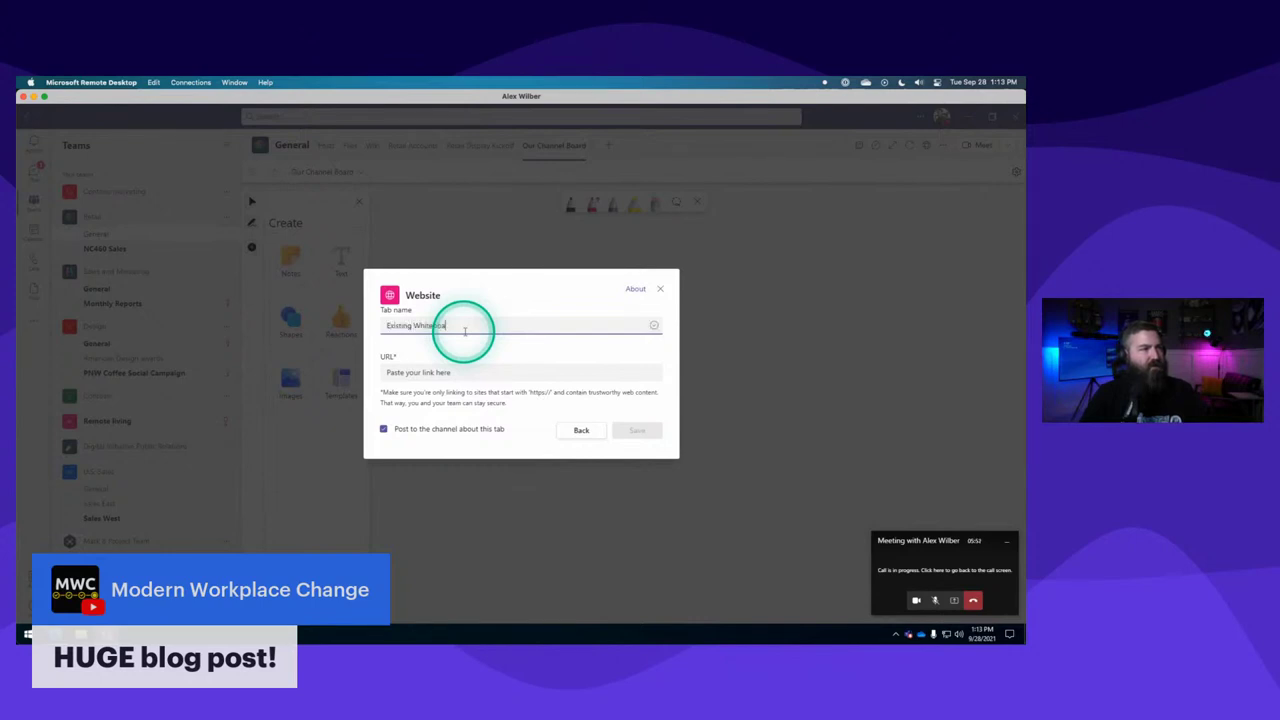
click(474, 371)
key(ctrl+v)
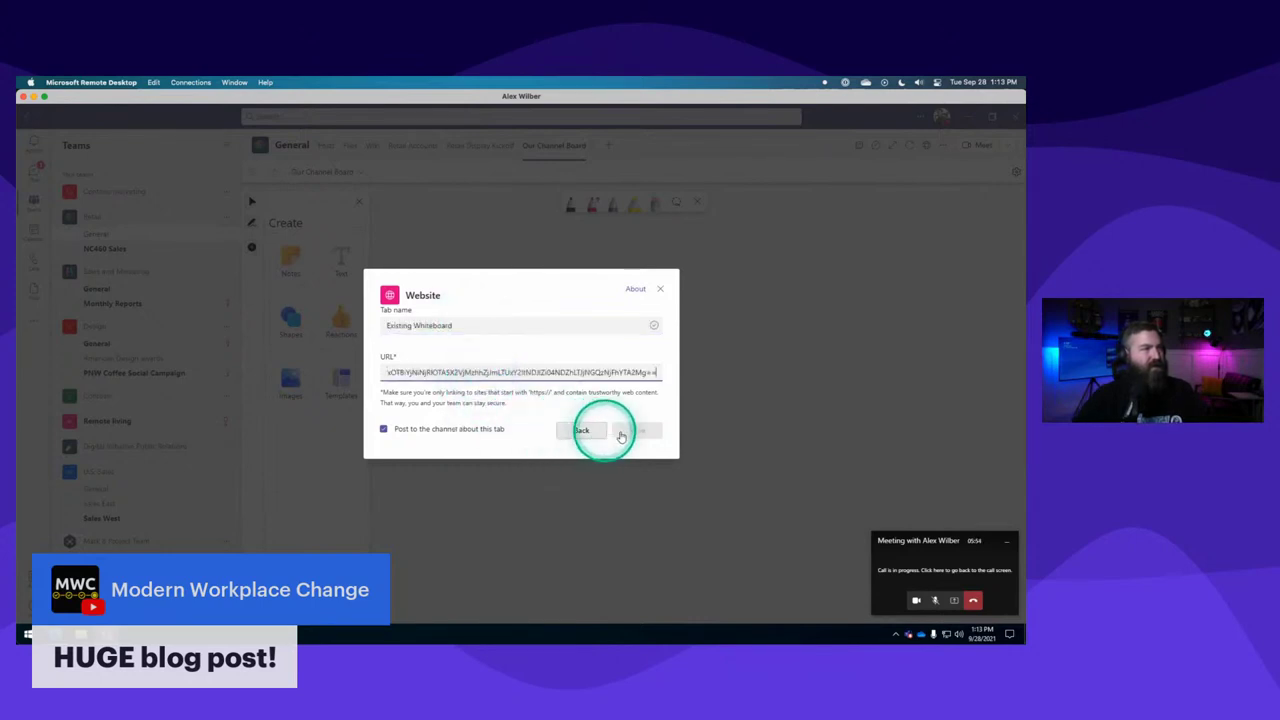
click(638, 431)
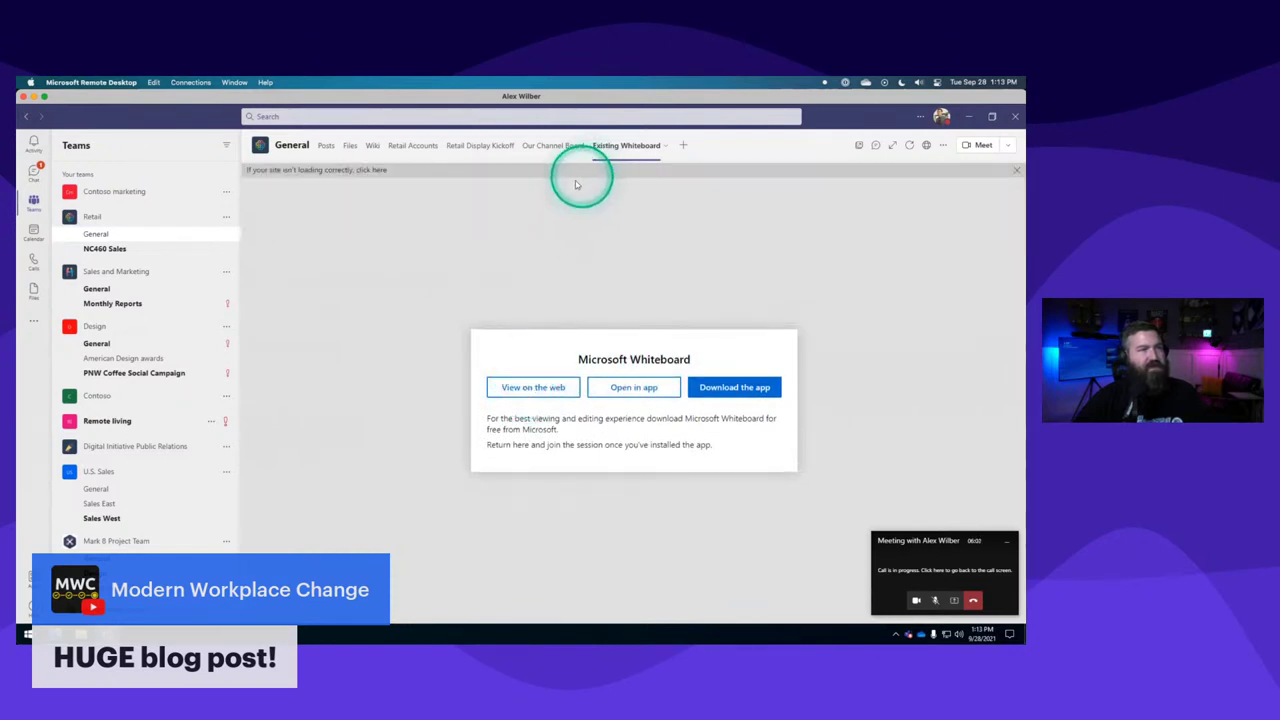
View the linked board on the web inside the Existing Whiteboard tab, and return to the Our Channel Board tab.
click(533, 390)
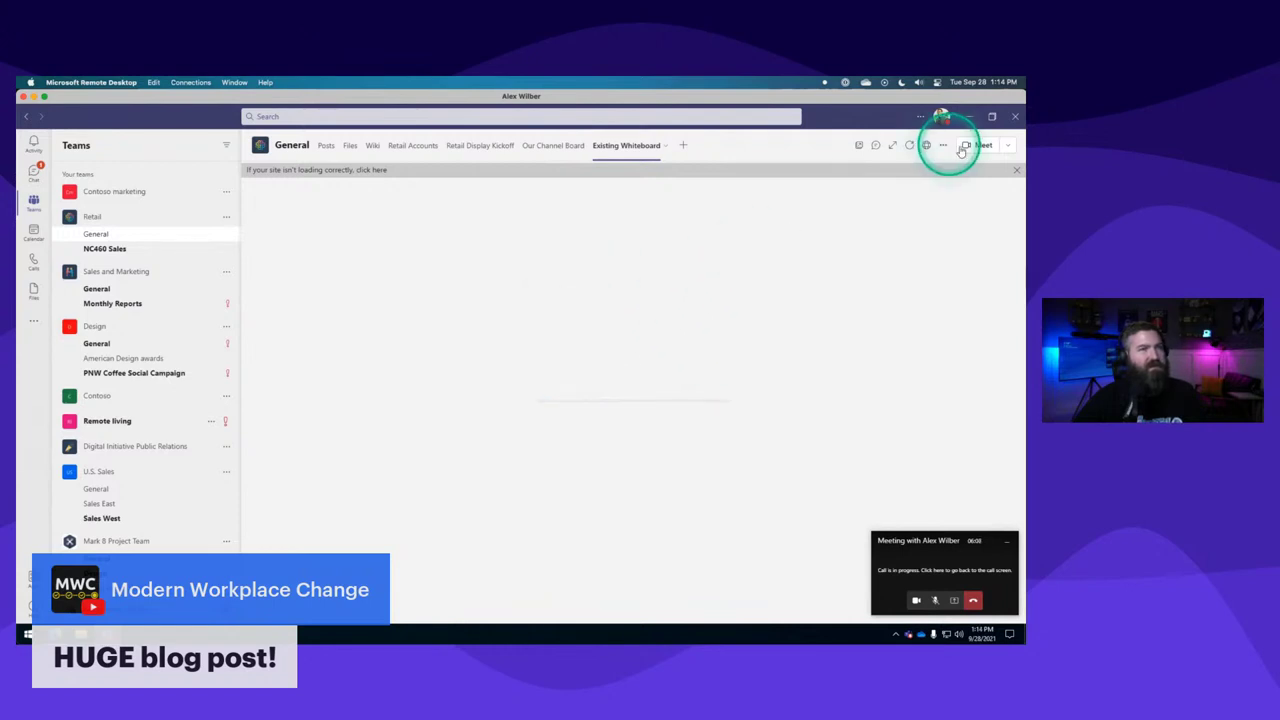
click(1015, 172)
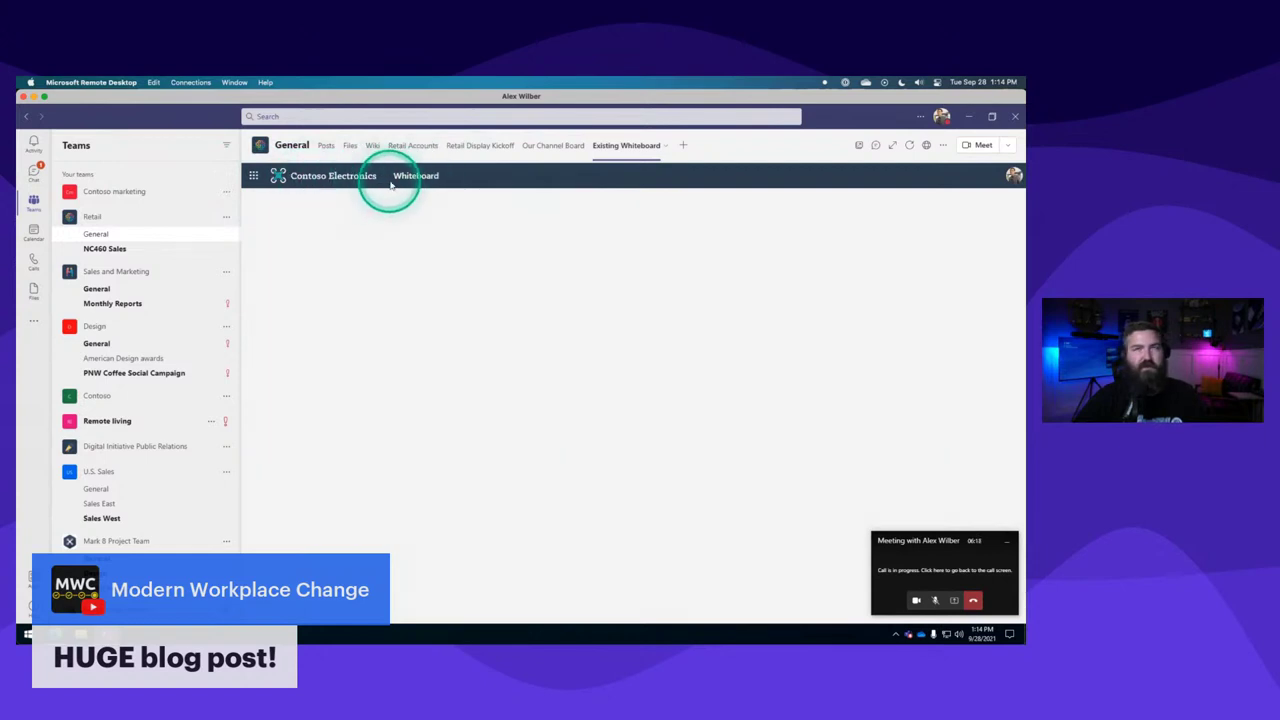
click(557, 147)
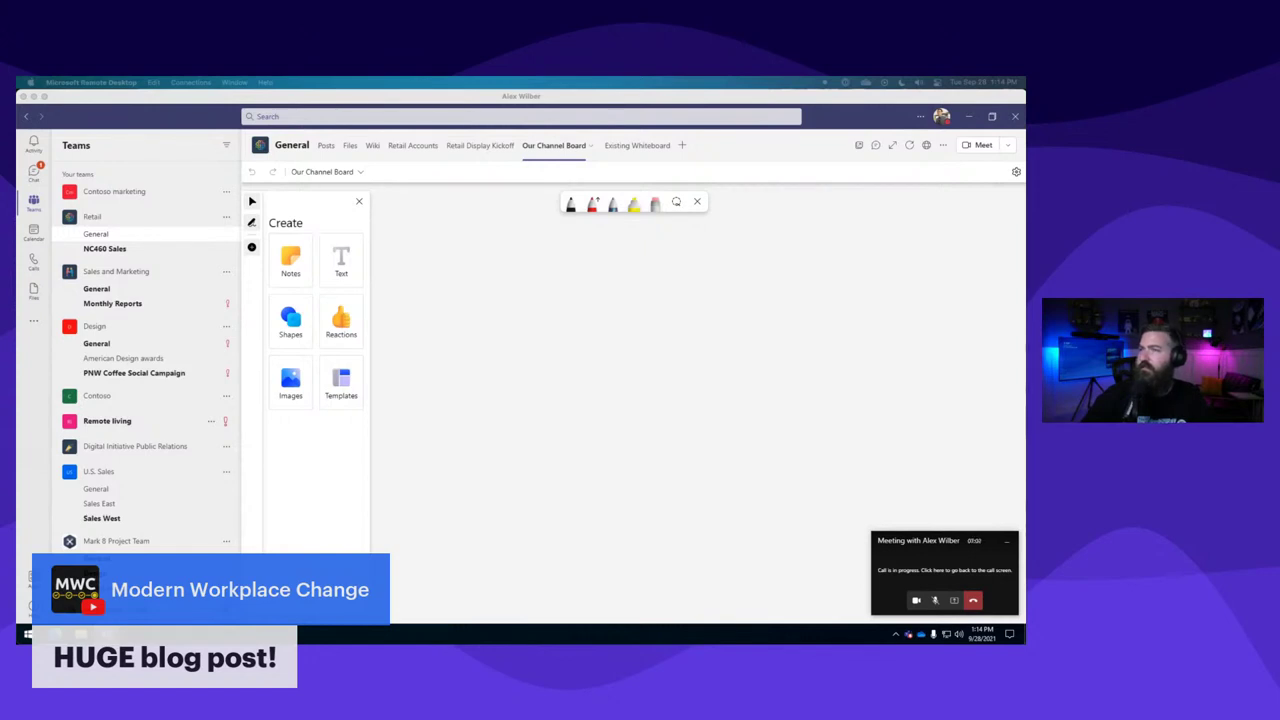
Switch to the second participant's remote desktop and open the Our Channel Board tab in the Retail team's General channel.
click(521, 369)
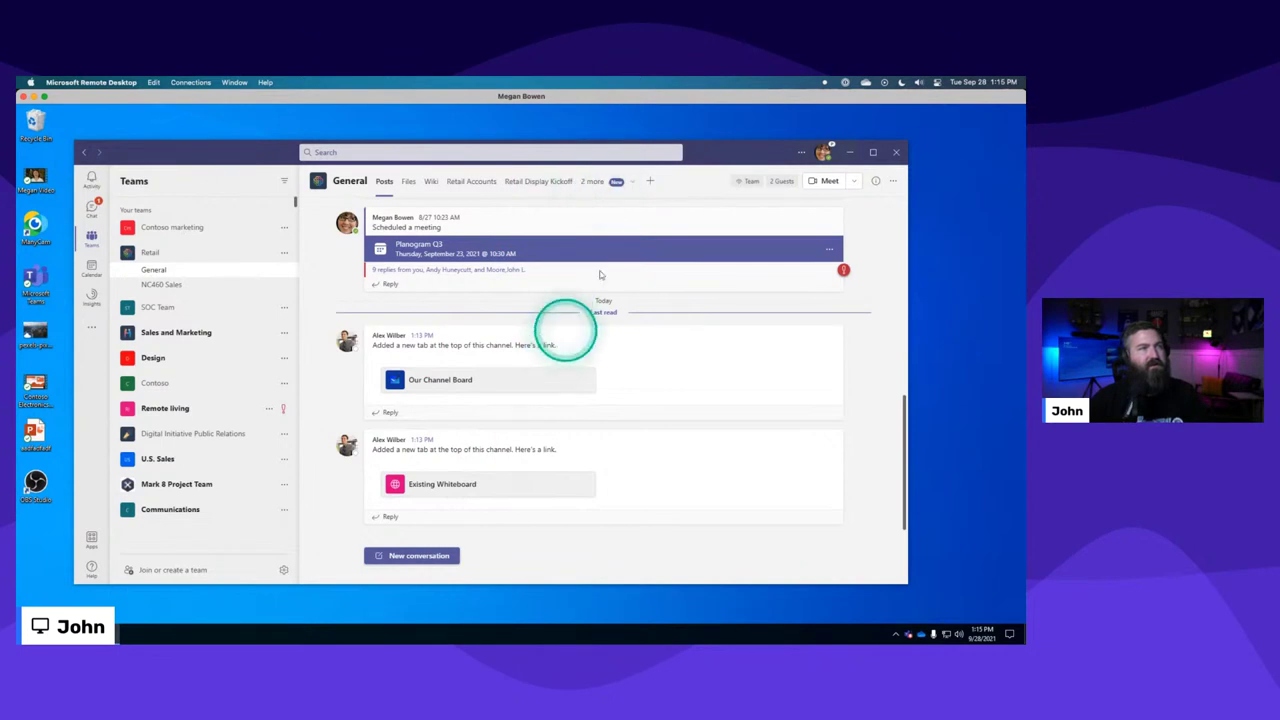
click(608, 181)
click(598, 218)
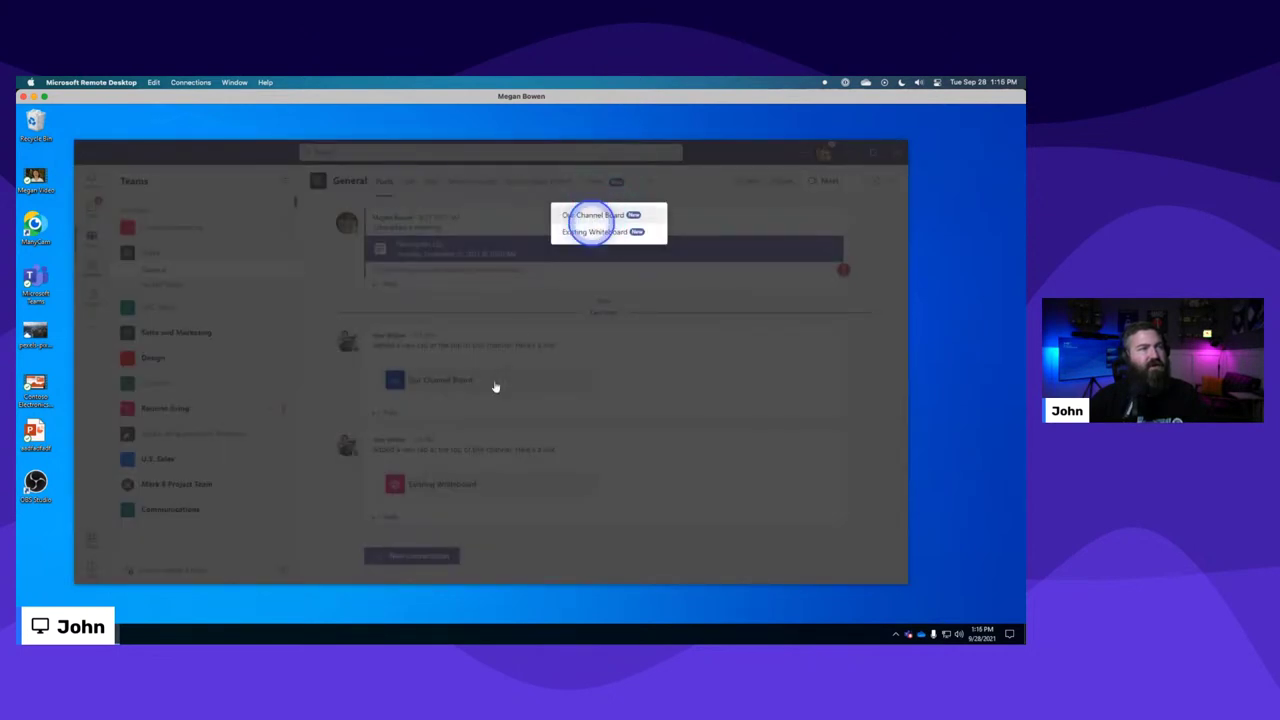
click(484, 405)
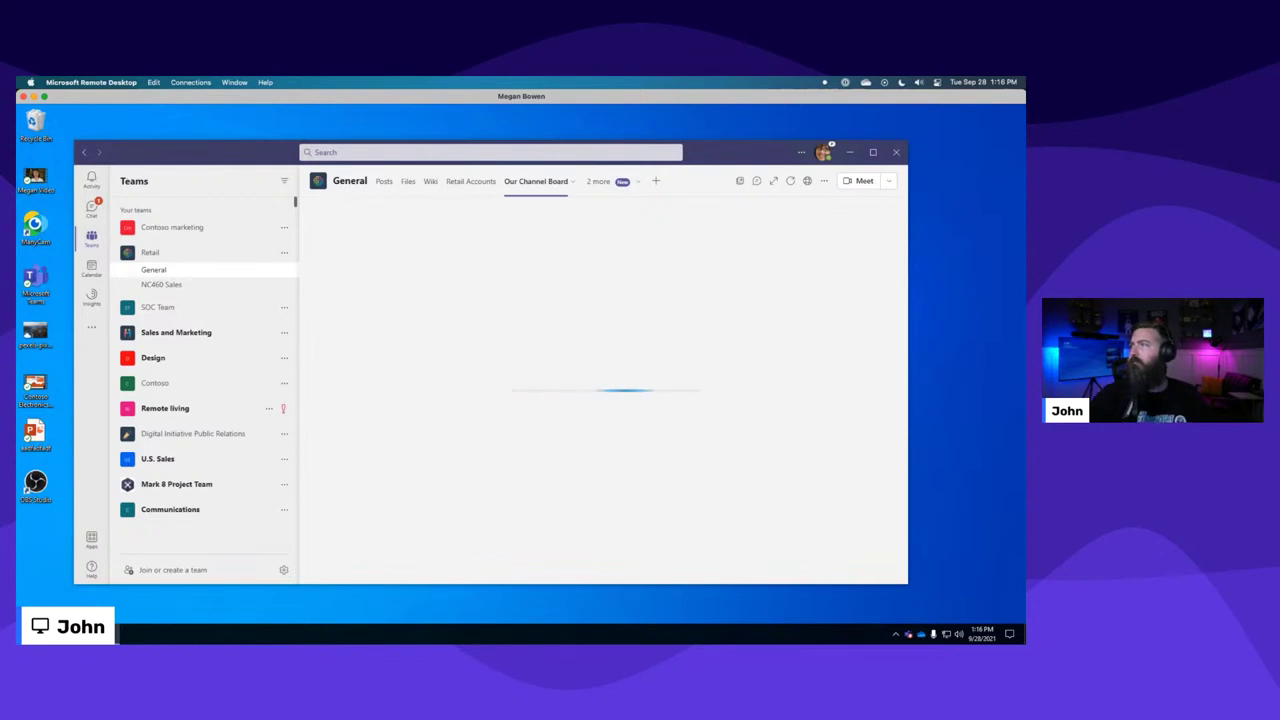
Switch to Yammer and read the question comparing the new Whiteboard with Miro and its replies, returning to the second participant's desktop.
drag(660, 218, 550, 144)
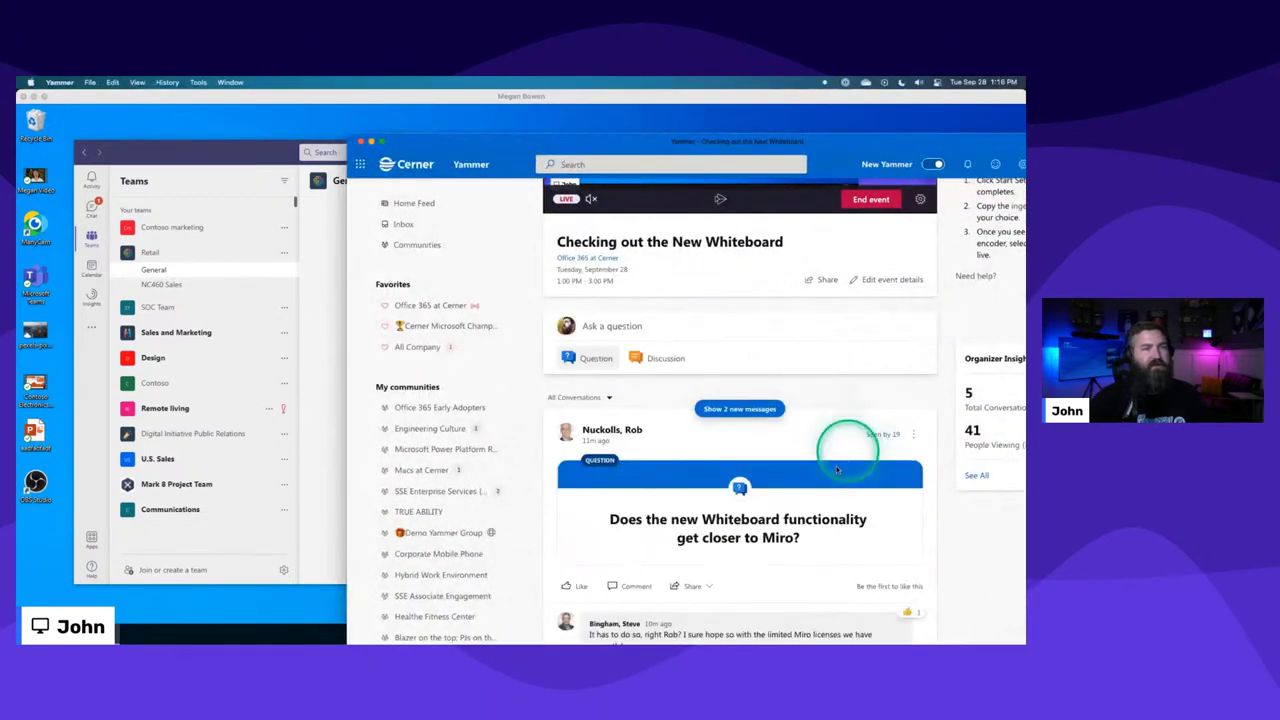
drag(700, 520, 805, 545)
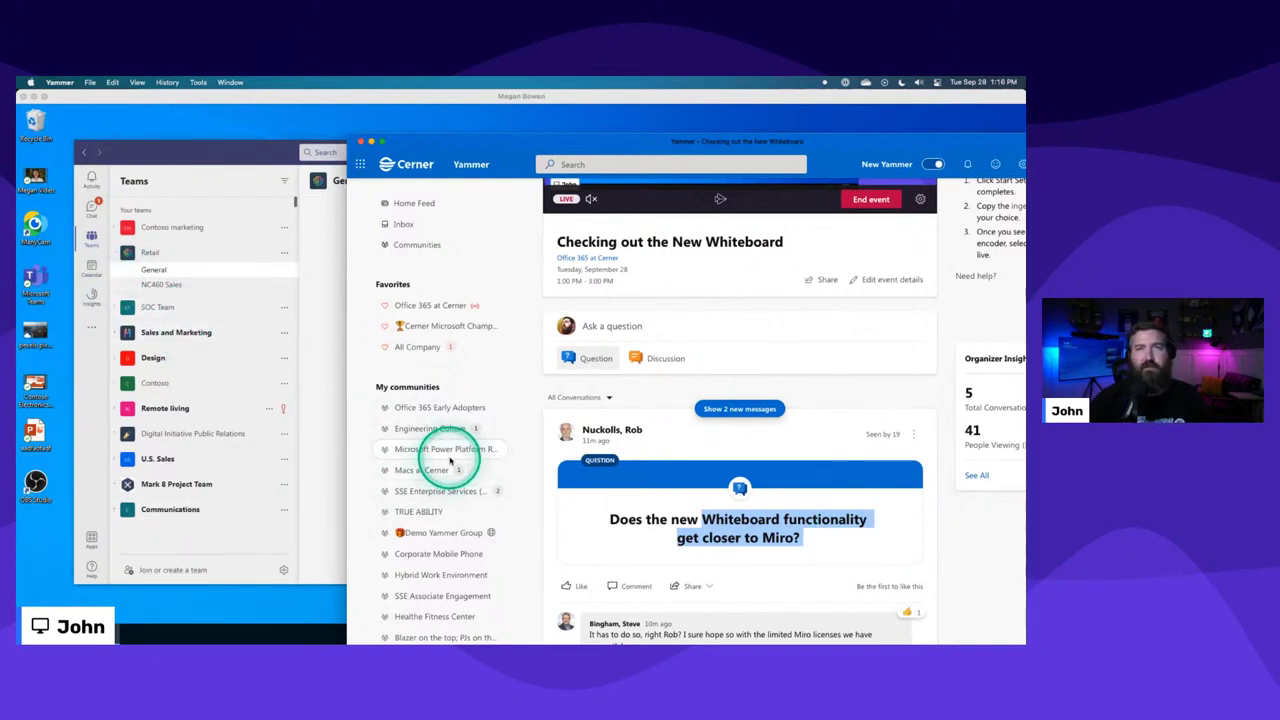
click(776, 524)
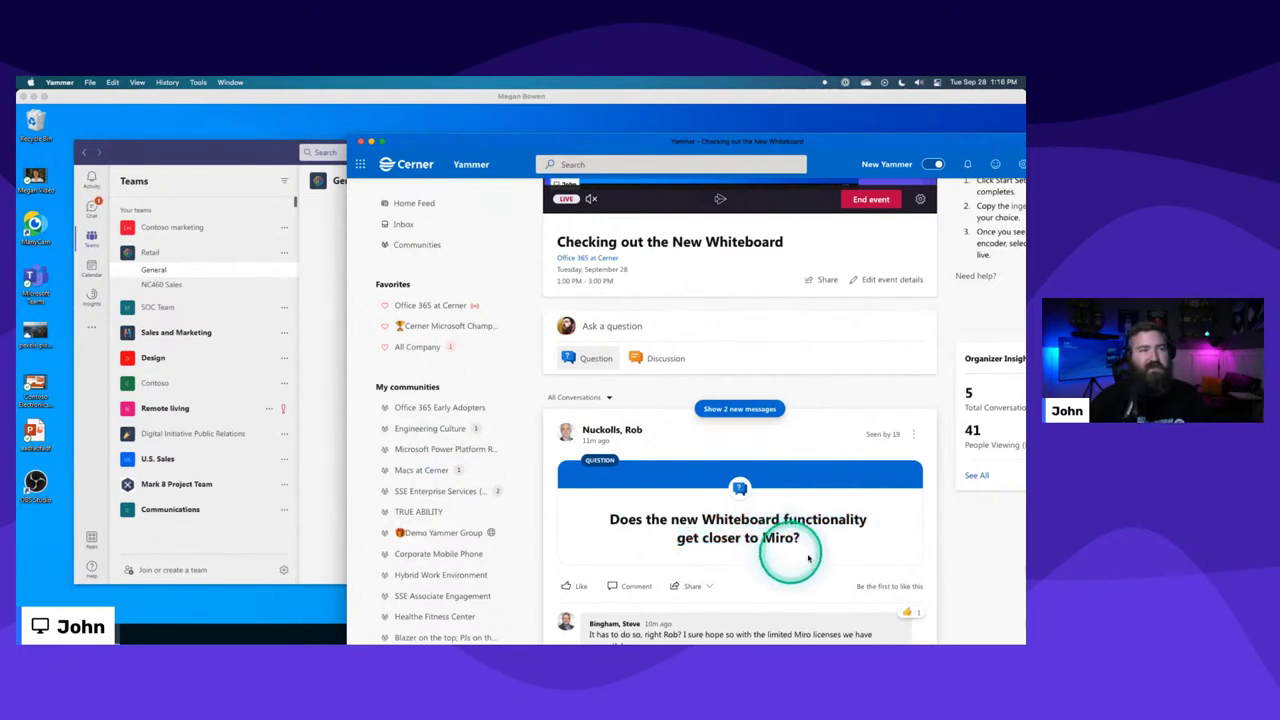
scroll(848, 557, down, 2)
scroll(851, 555, down, 3)
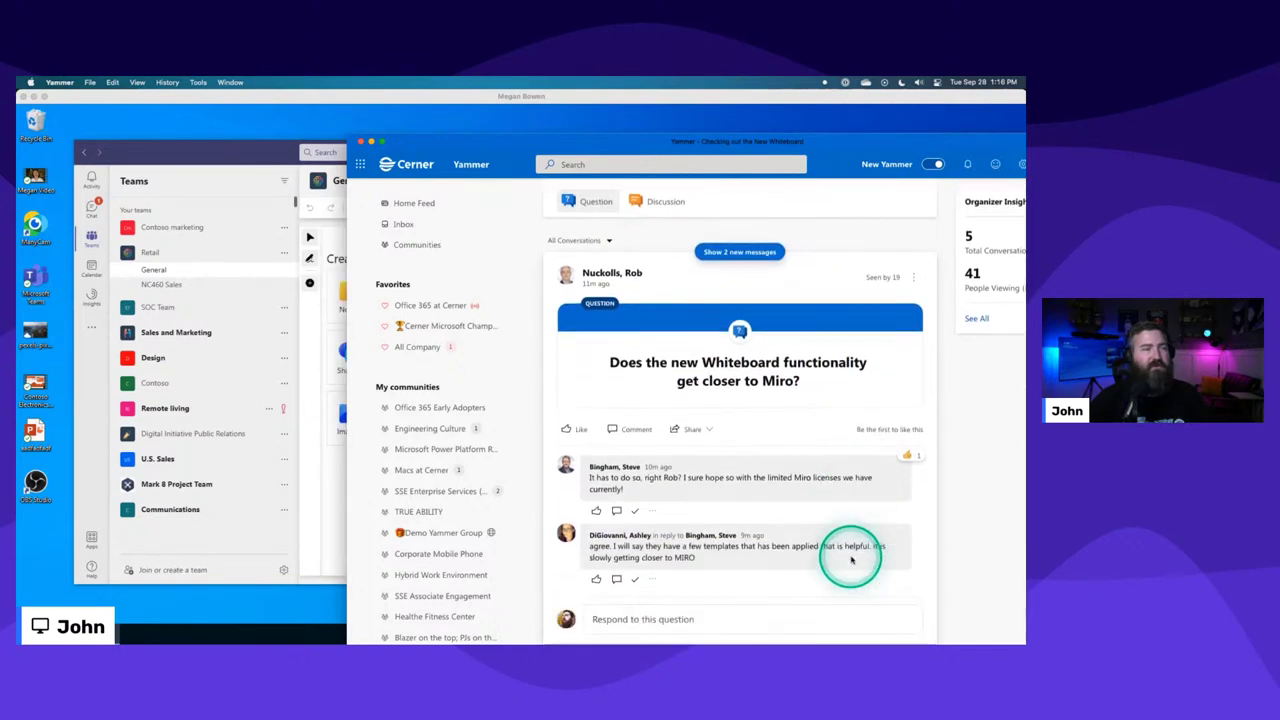
drag(466, 148, 468, 153)
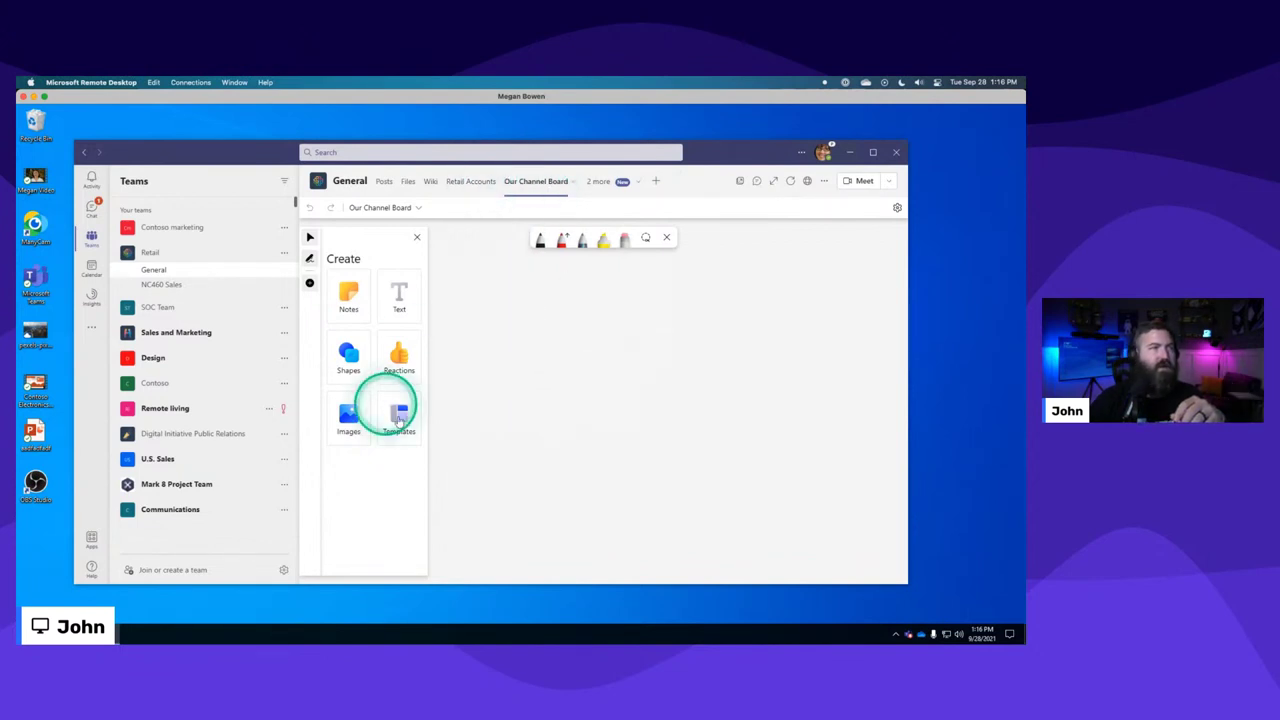
Open the Existing Whiteboard tab, choose to view the board on the web, and dismiss the site-loading notice.
click(597, 181)
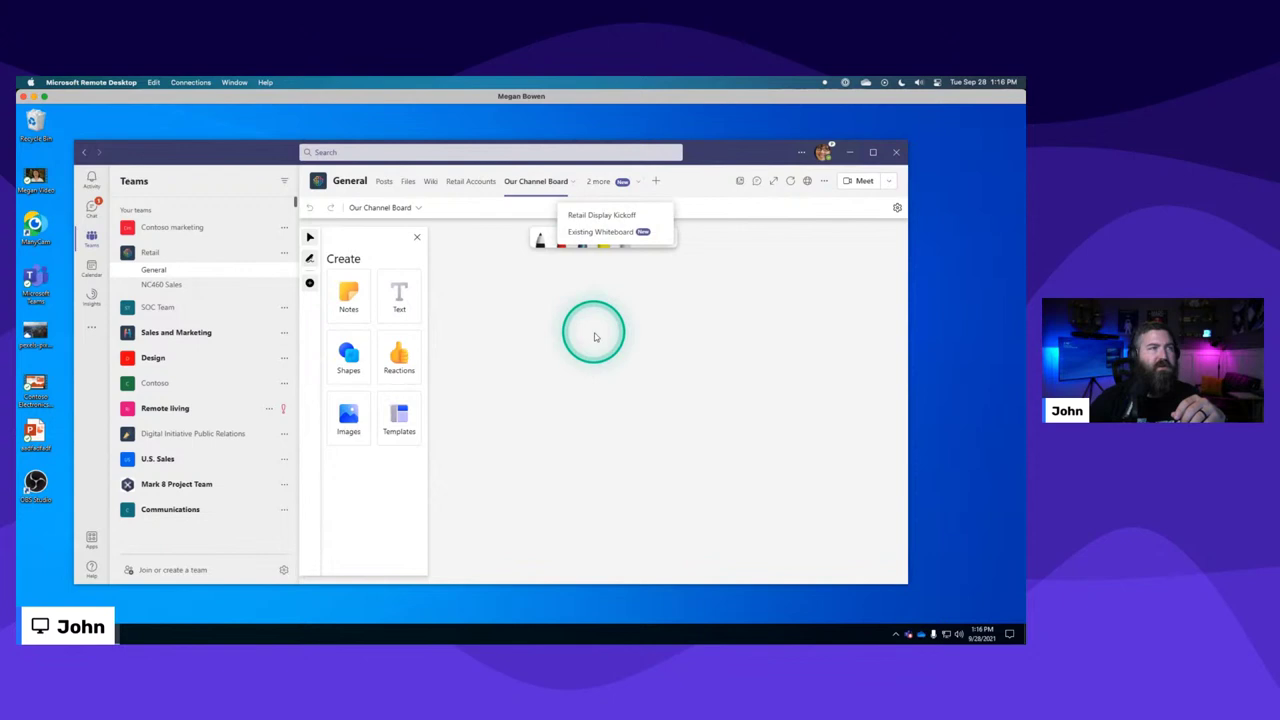
click(615, 231)
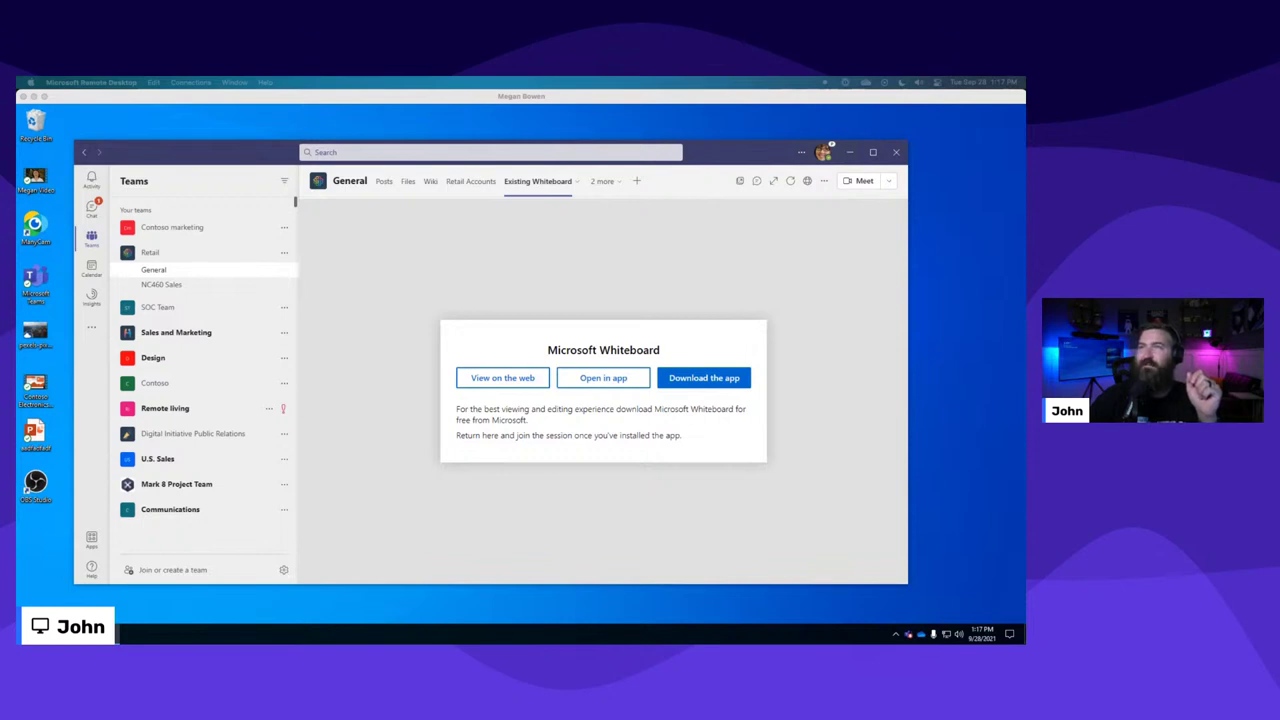
click(496, 386)
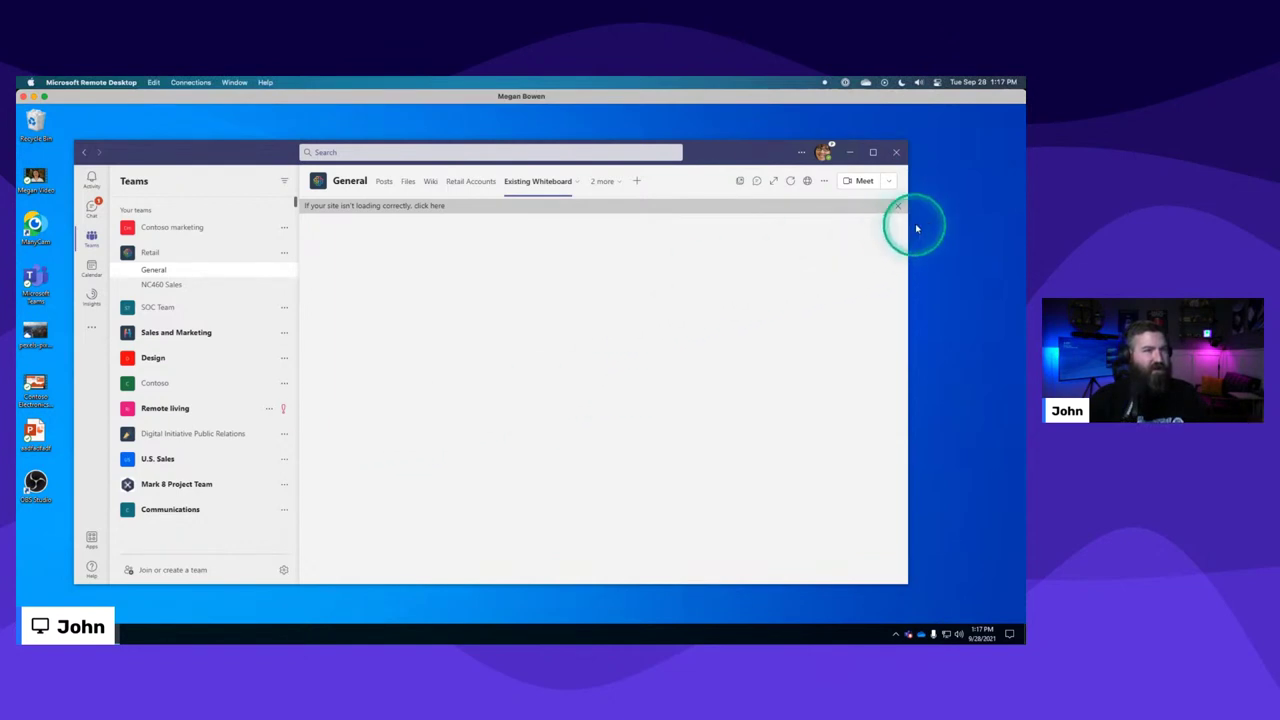
click(898, 207)
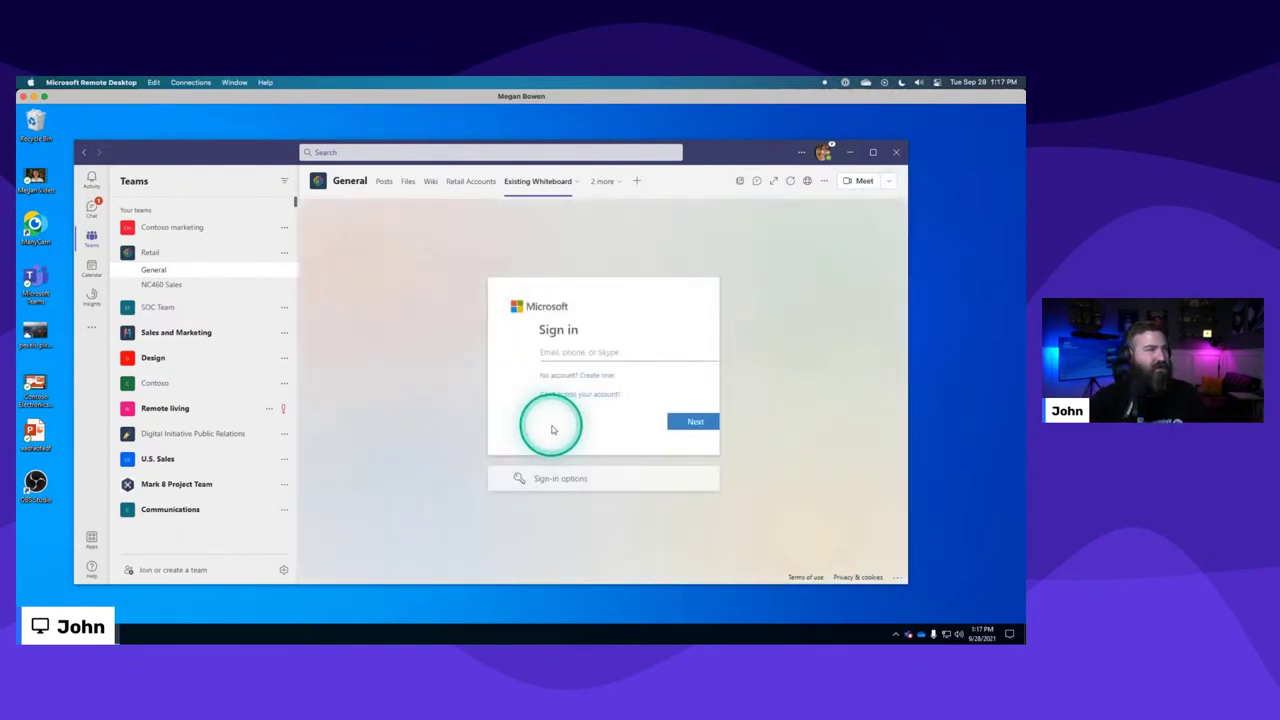
Sign in to the Microsoft account in the Existing Whiteboard tab with the participant's e-mail address and account password.
click(562, 355)
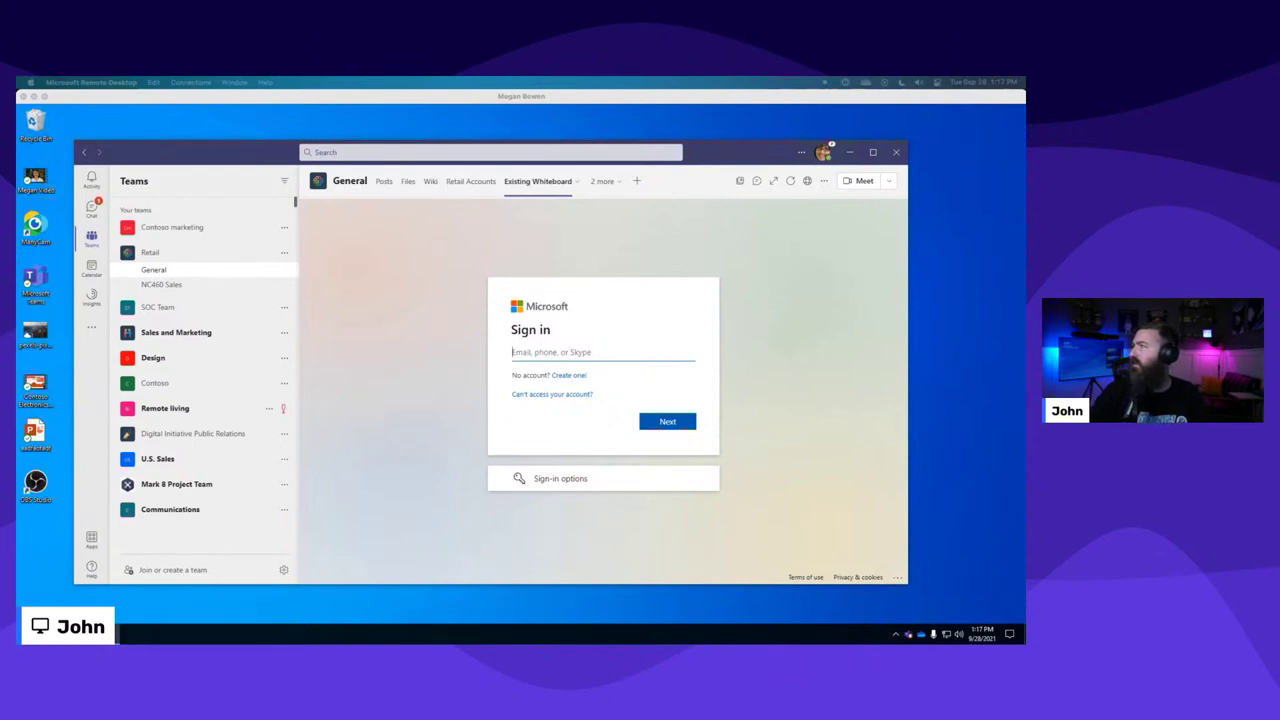
click(623, 340)
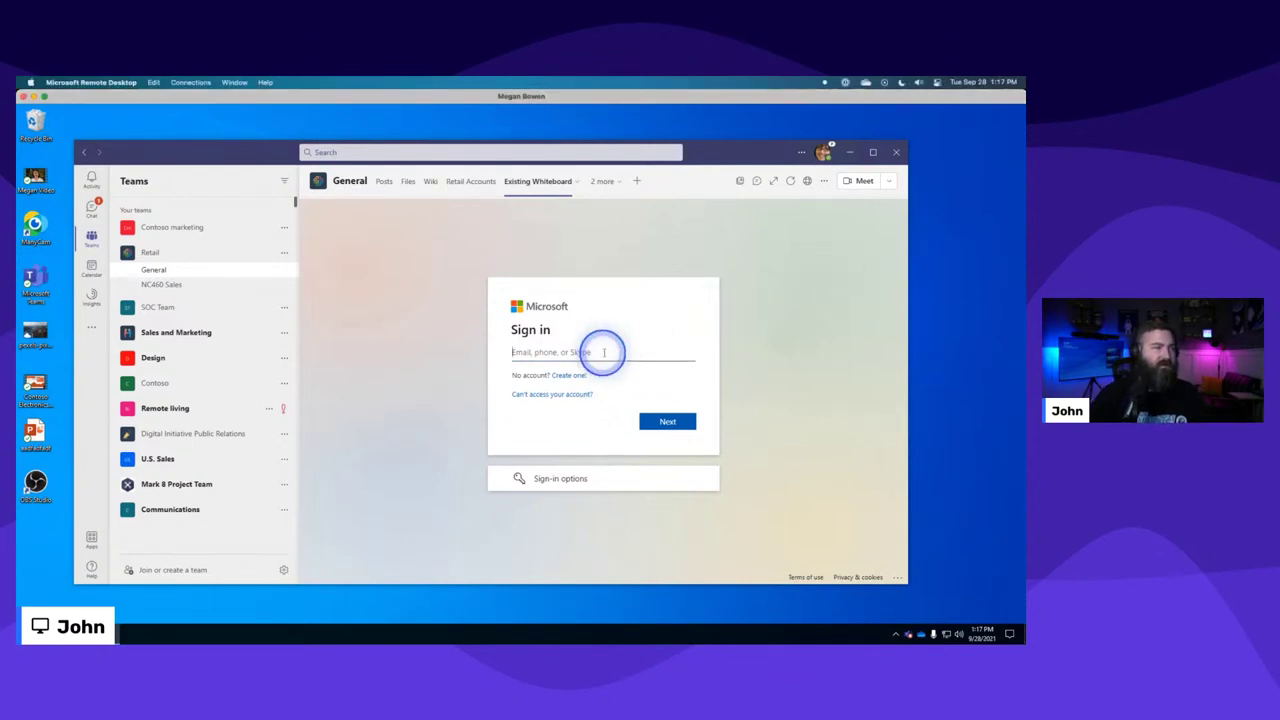
key(ctrl+v)
click(667, 421)
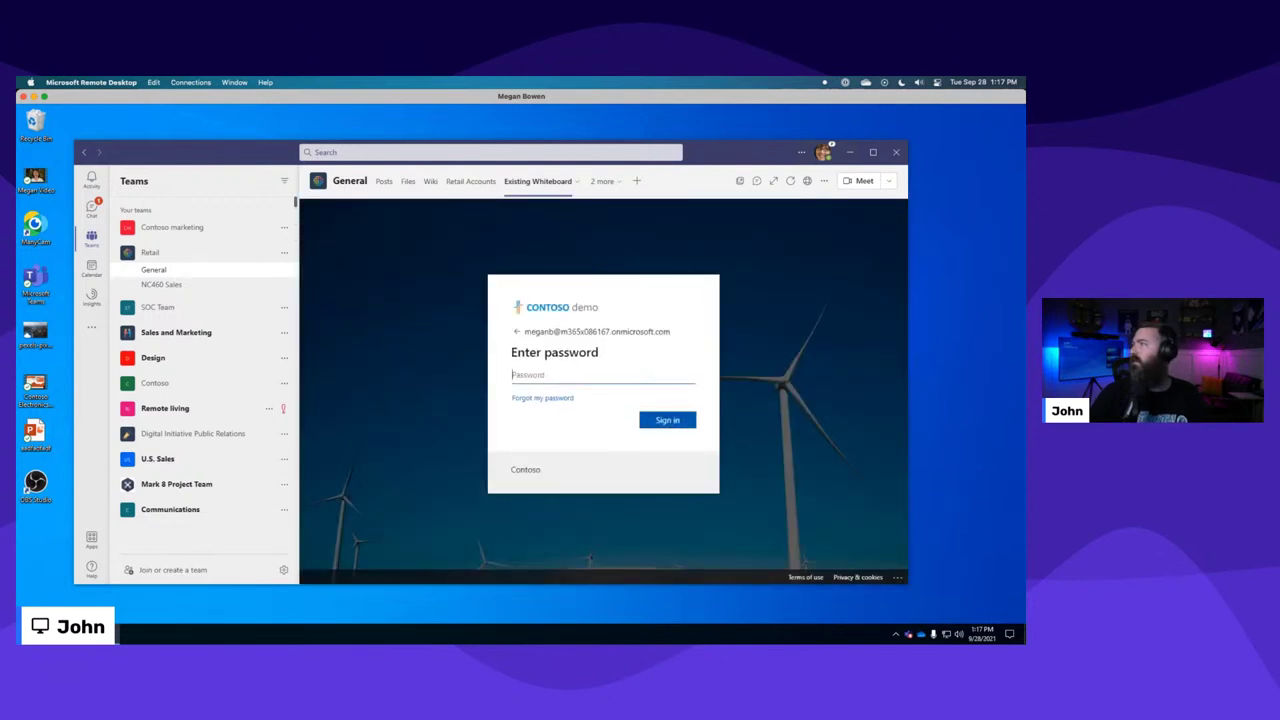
key(super+Tab)
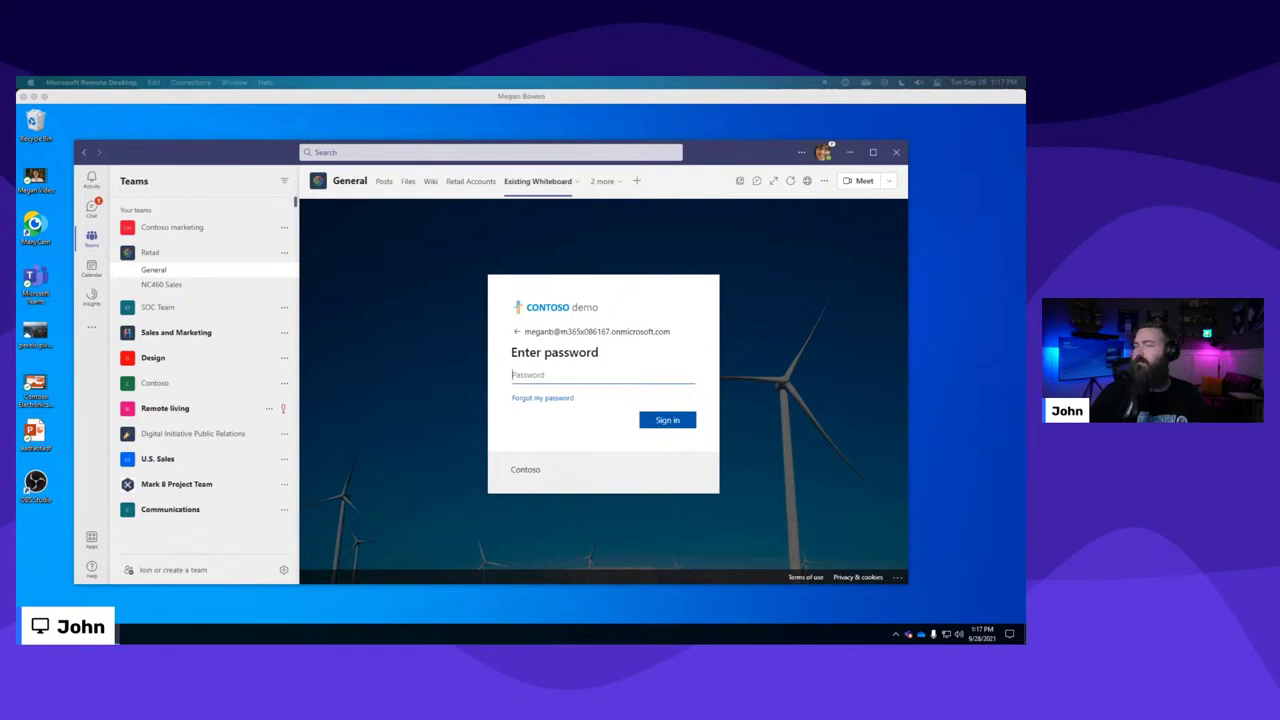
click(571, 374)
key(ctrl+v)
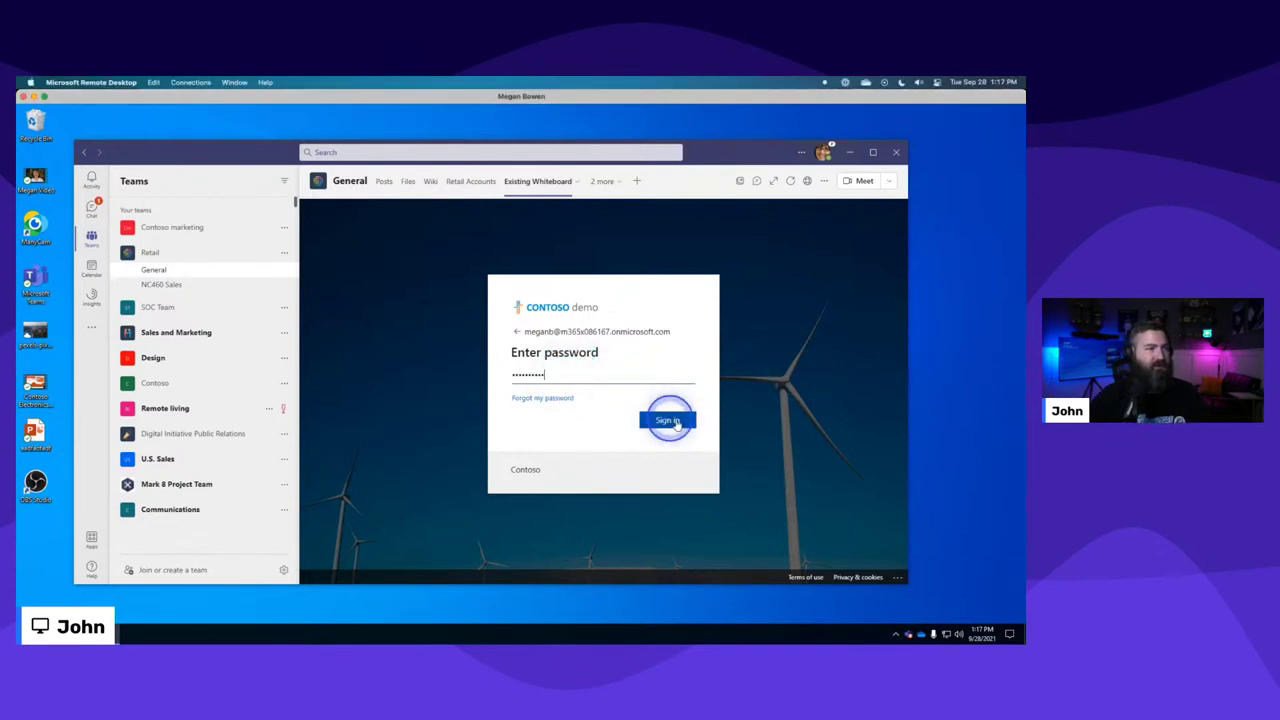
click(672, 420)
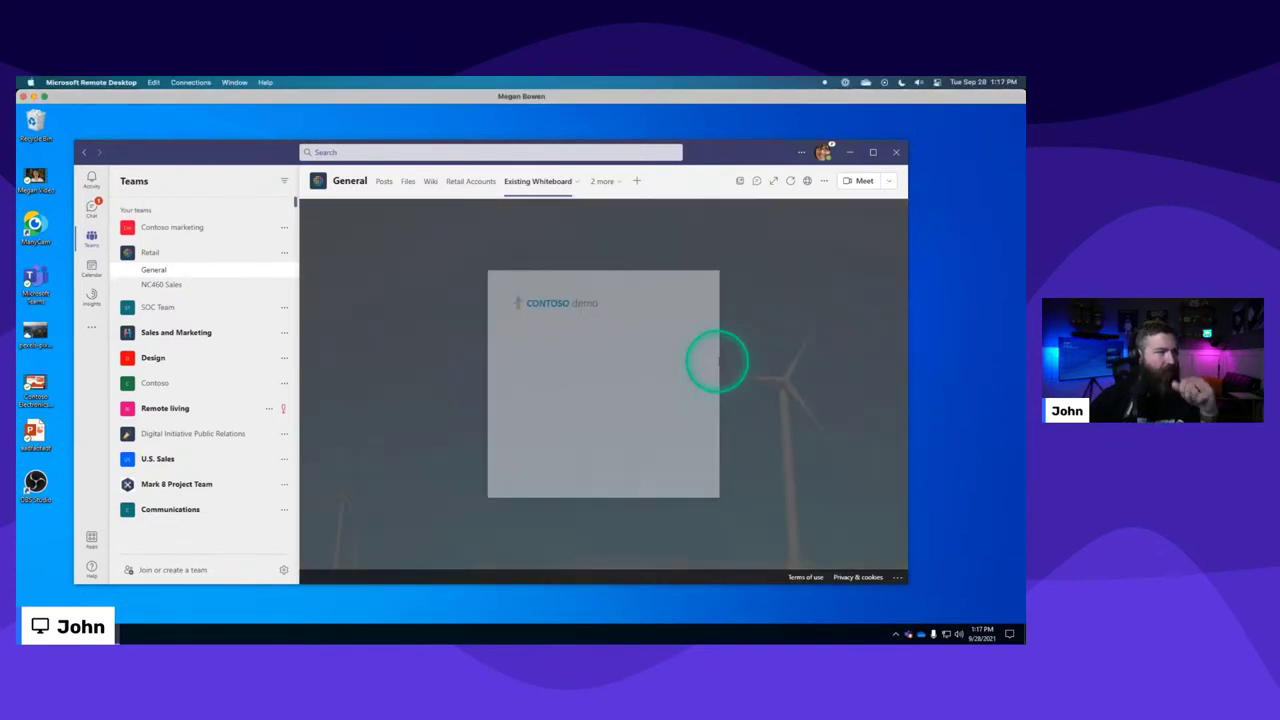
click(666, 423)
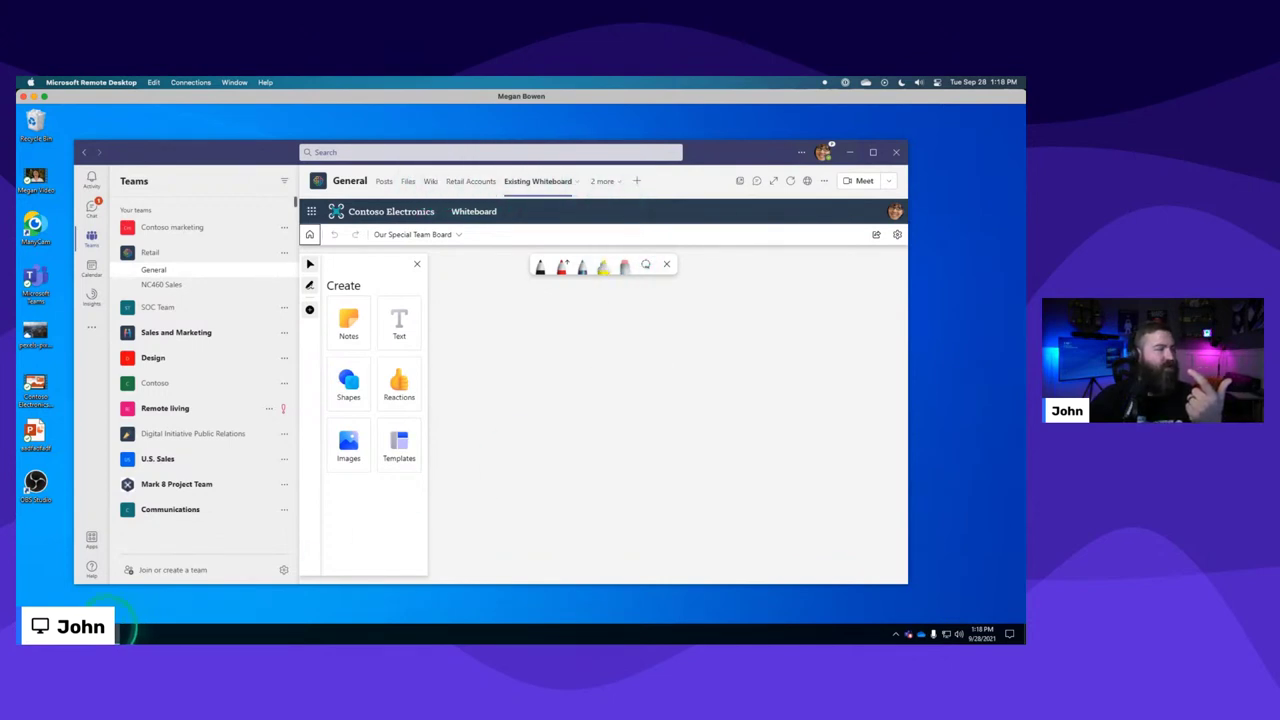
Switch to the first participant's remote desktop, bring the ongoing meeting's whiteboard forward, and minimize the main Teams window.
click(125, 630)
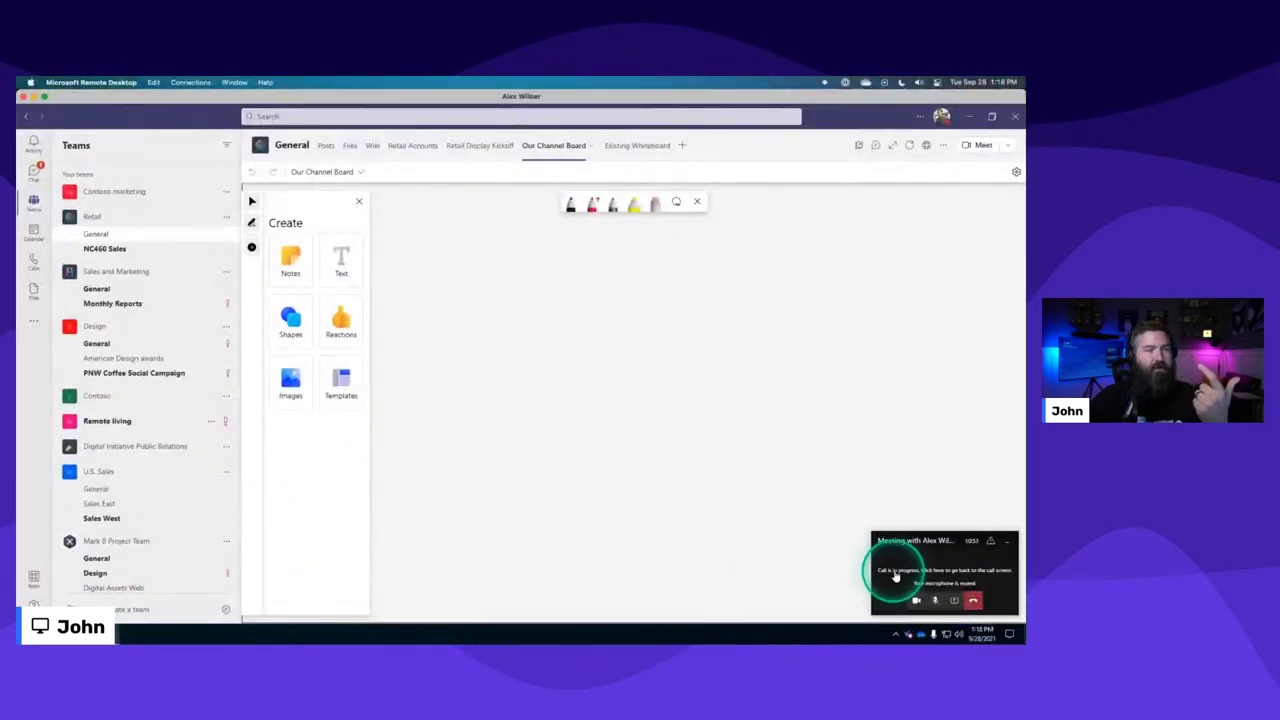
click(900, 572)
drag(366, 147, 447, 166)
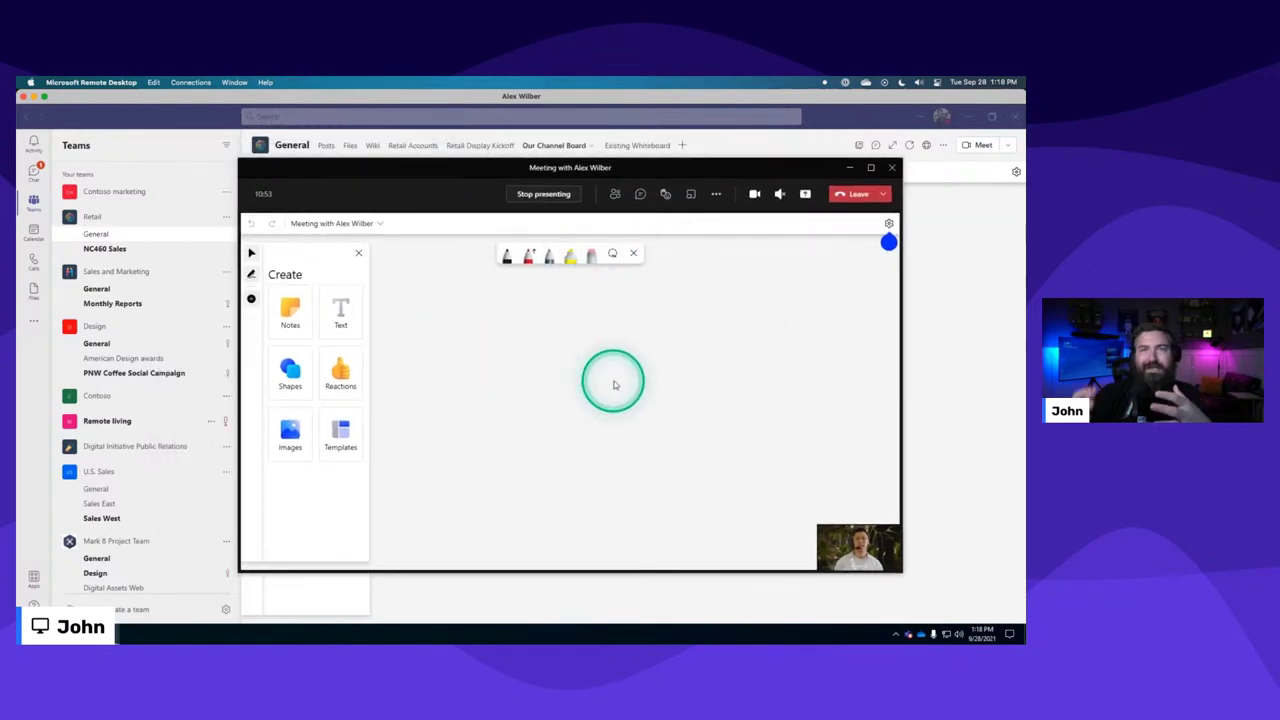
click(967, 120)
click(967, 120)
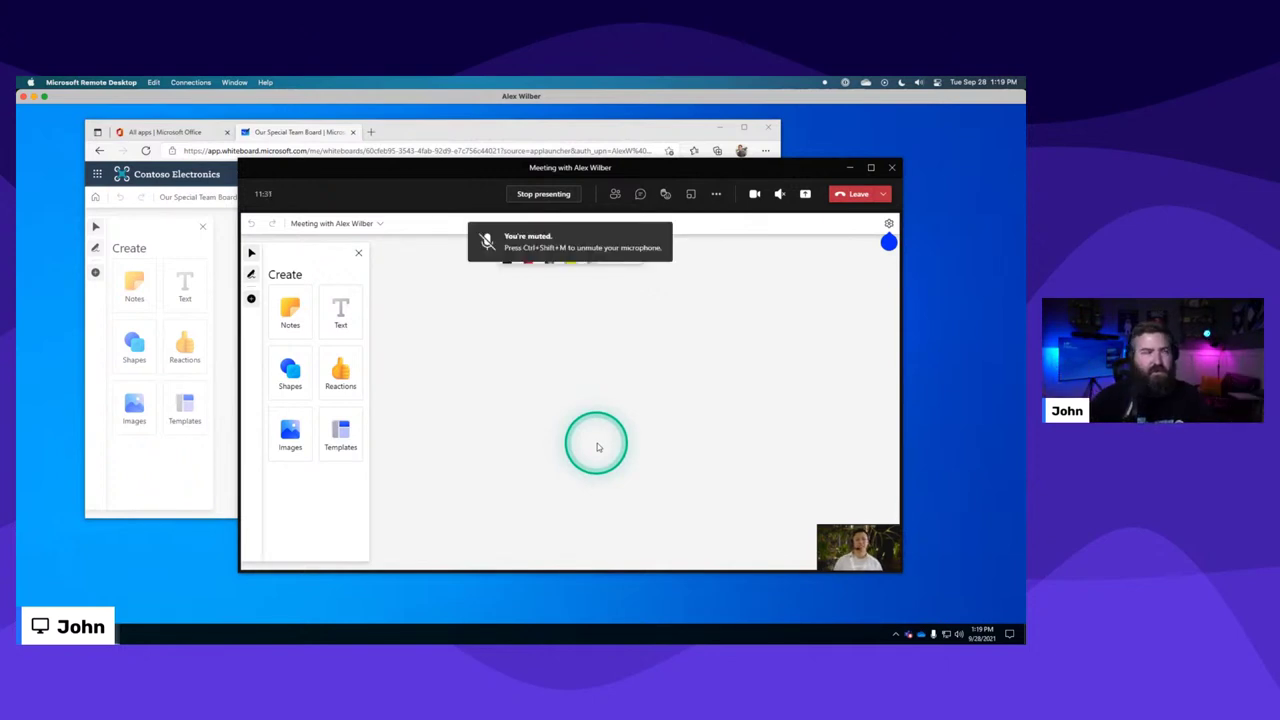
Check the meeting's share content options, including Microsoft Whiteboard, and close them.
click(805, 196)
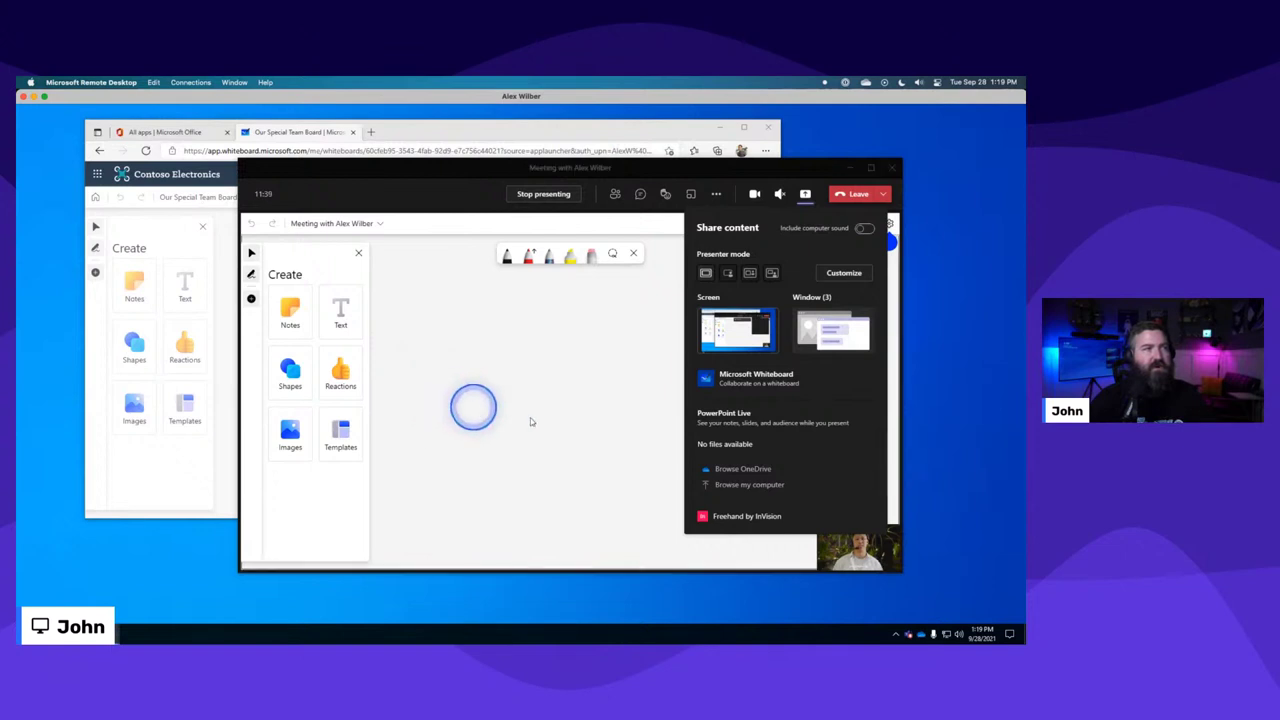
click(800, 200)
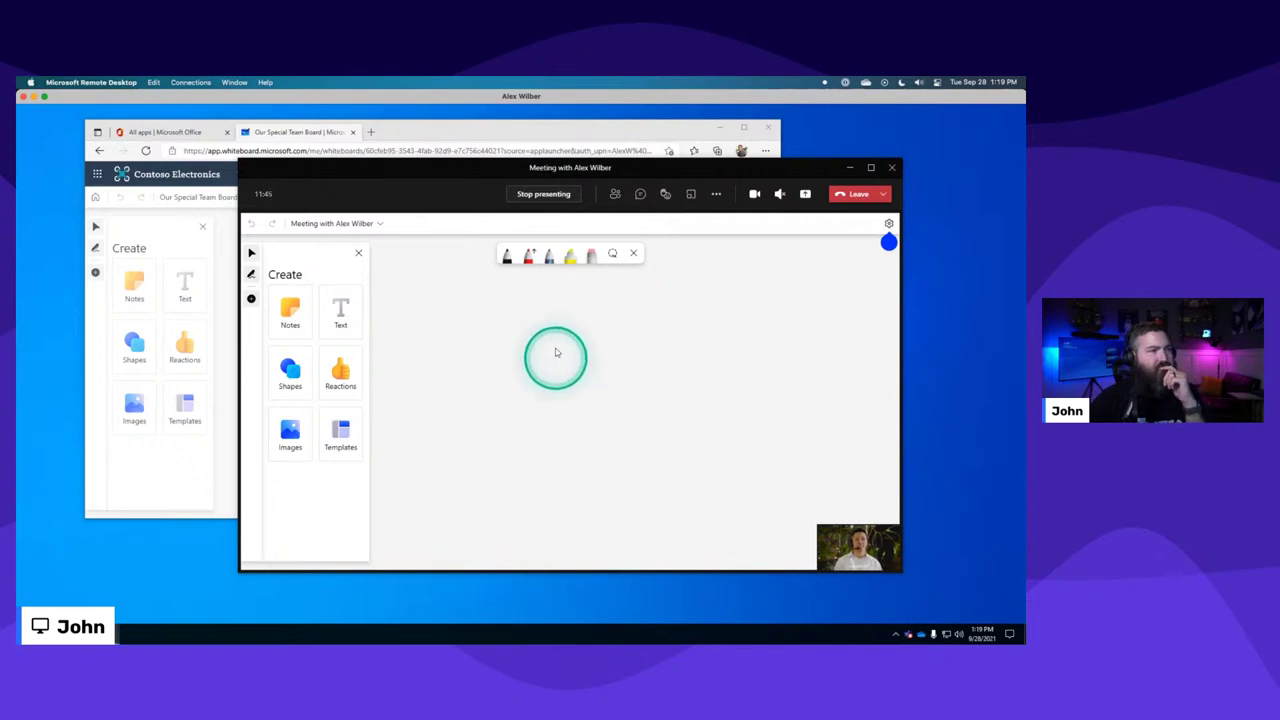
Switch to the Tech Community article on the new Whiteboard in Edge and view its section on the 40+ new templates.
key(ctrl+Up)
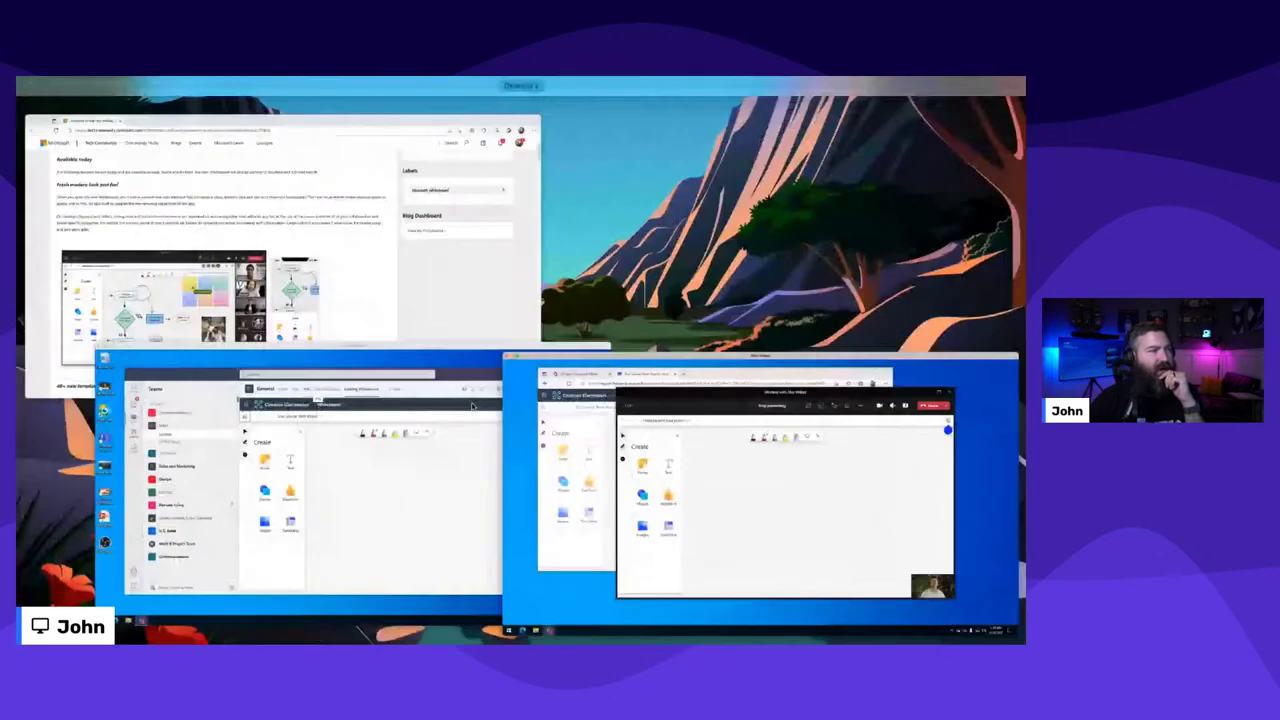
key(Return)
scroll(286, 484, down, 5)
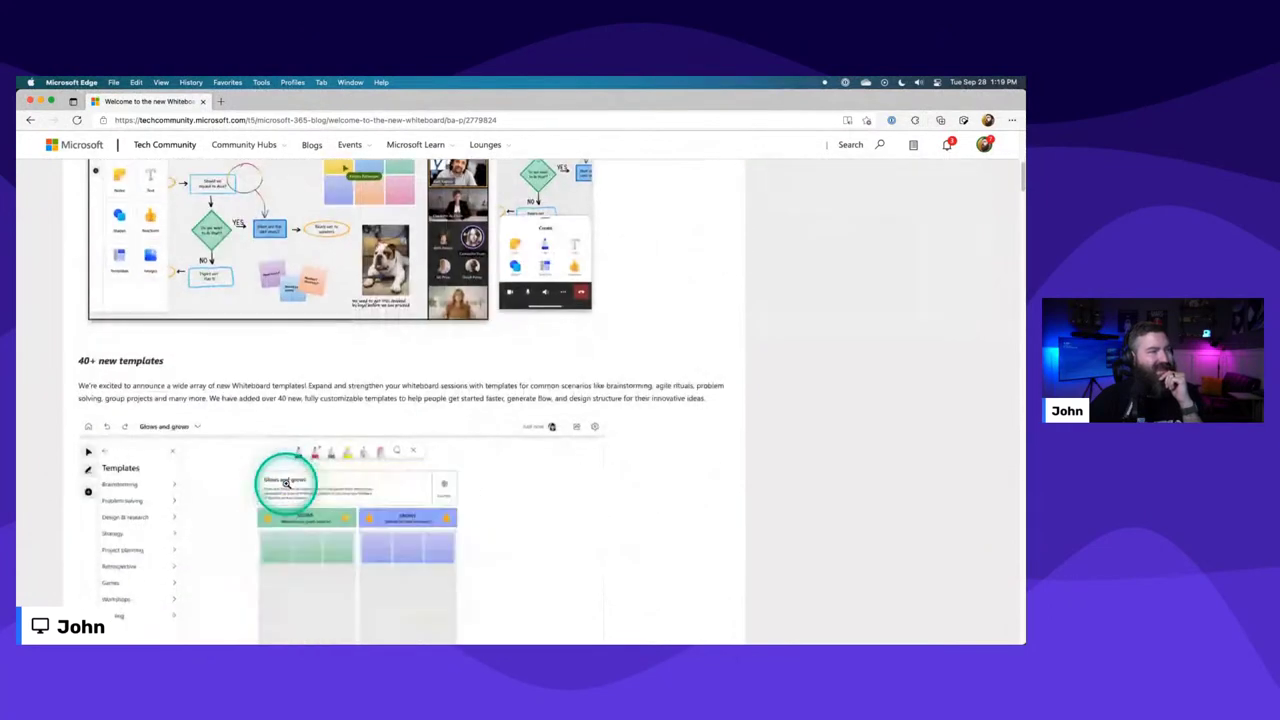
scroll(286, 484, down, 3)
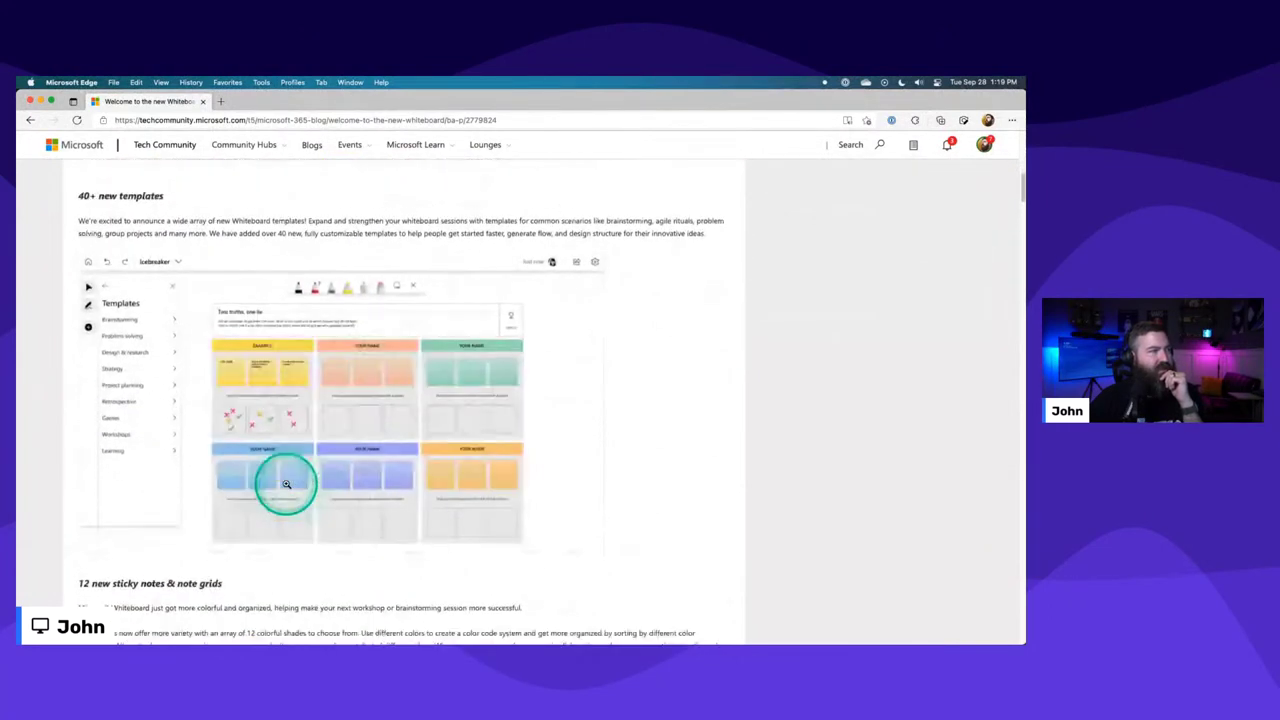
scroll(286, 484, down, 2)
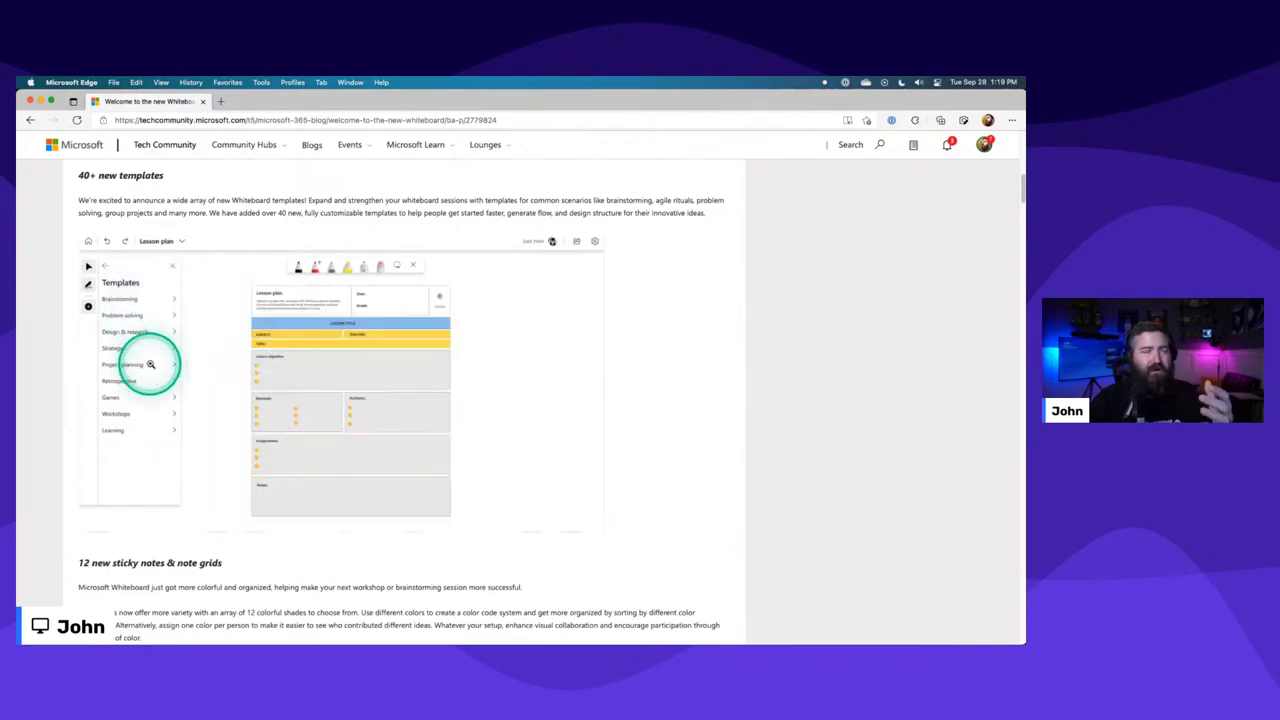
Return to the first participant's remote desktop and close the browser window showing Our Special Team Board.
key(ctrl+Up)
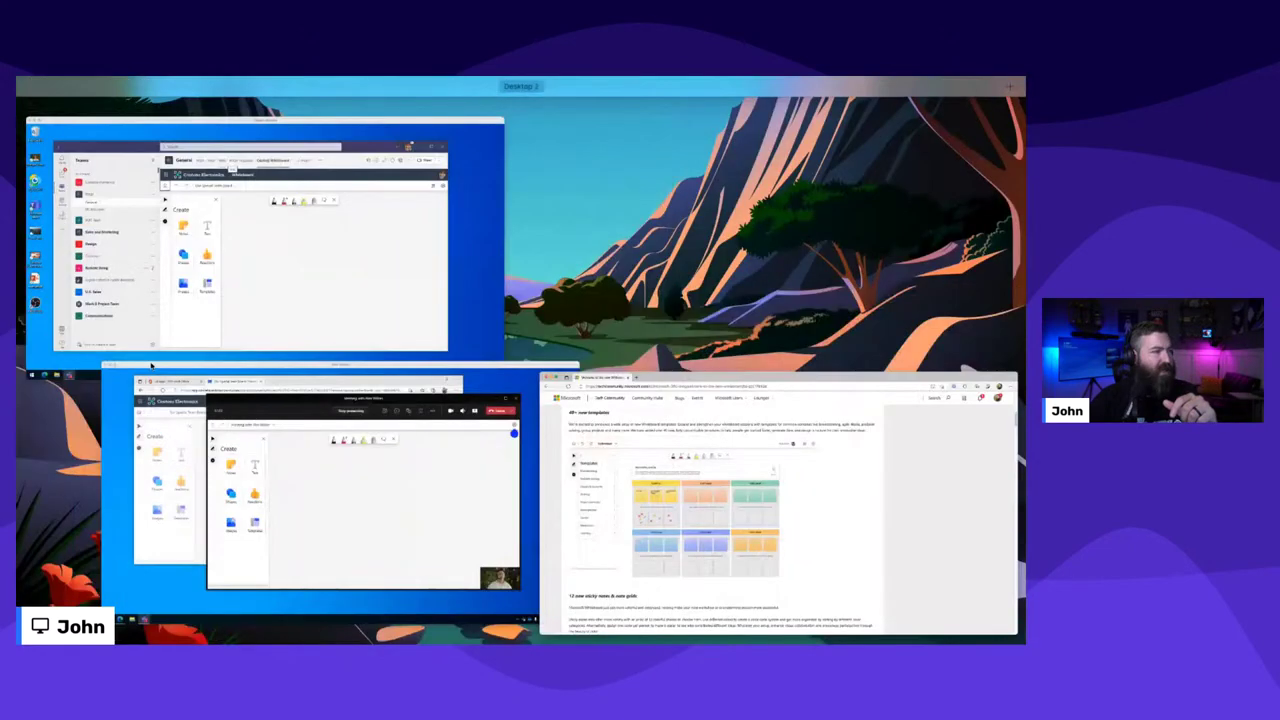
click(374, 486)
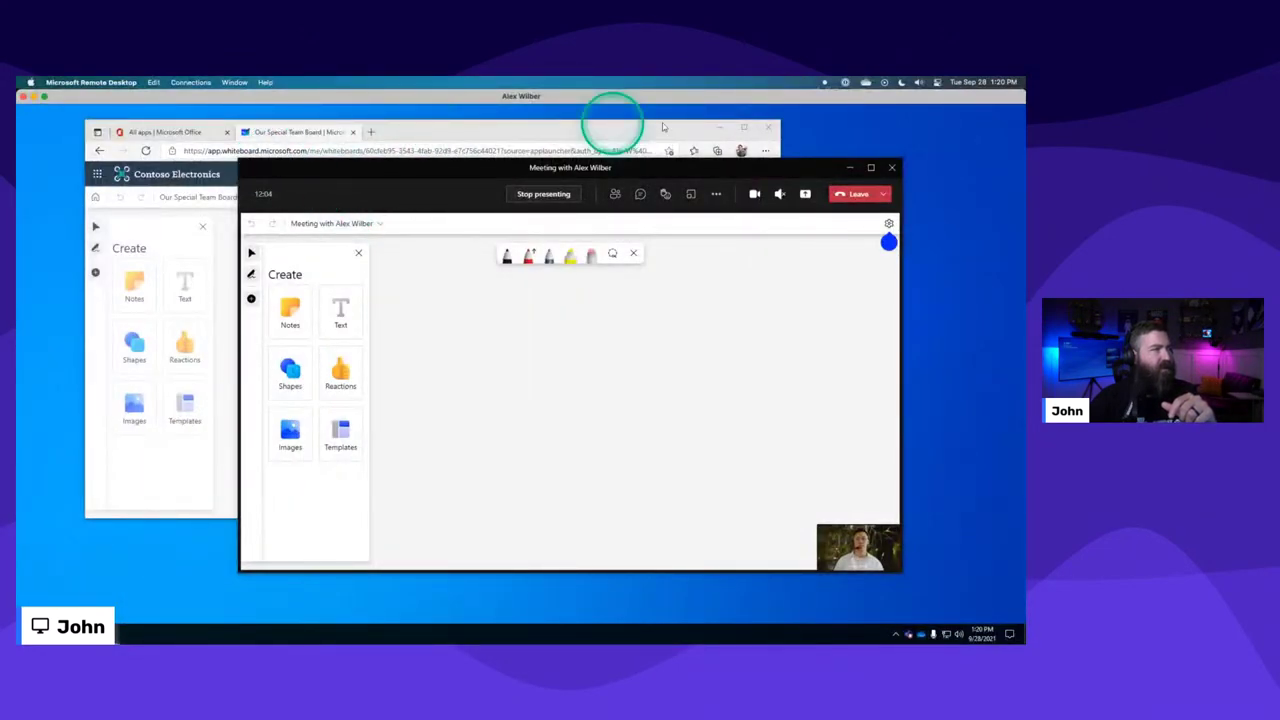
click(766, 127)
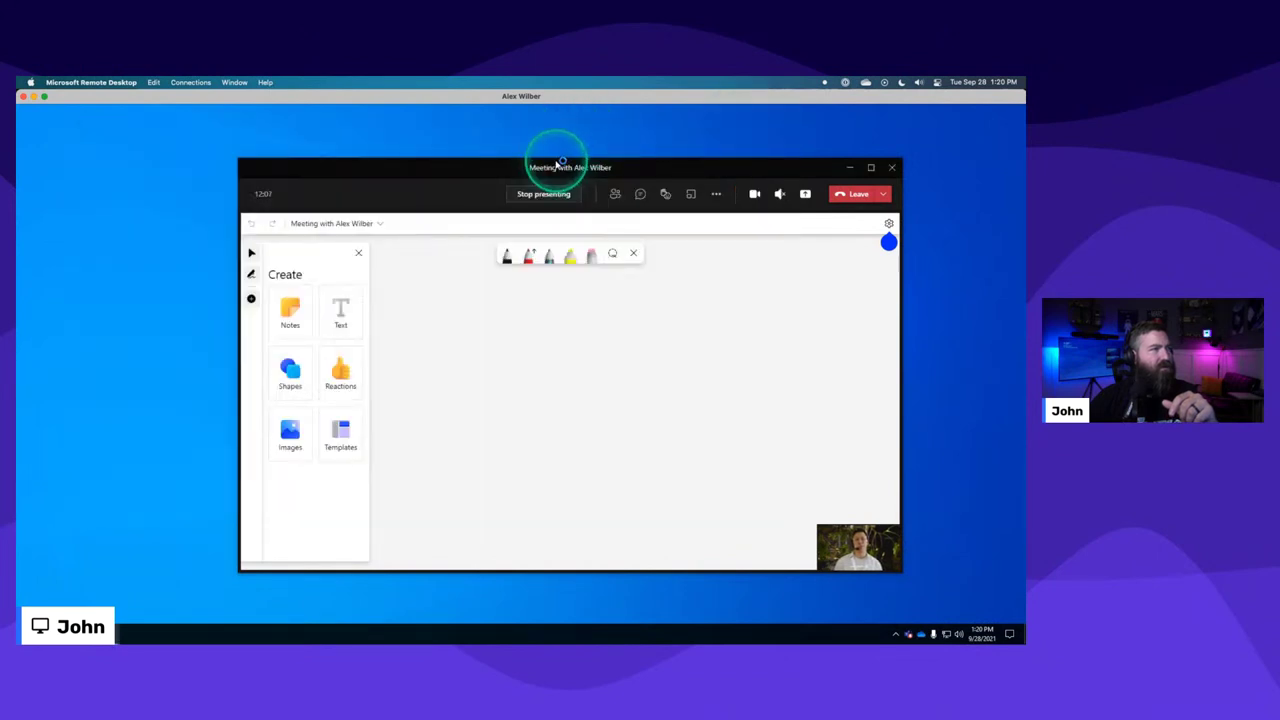
Enlarge the meeting window and reposition it on the remote desktop.
drag(558, 165, 485, 148)
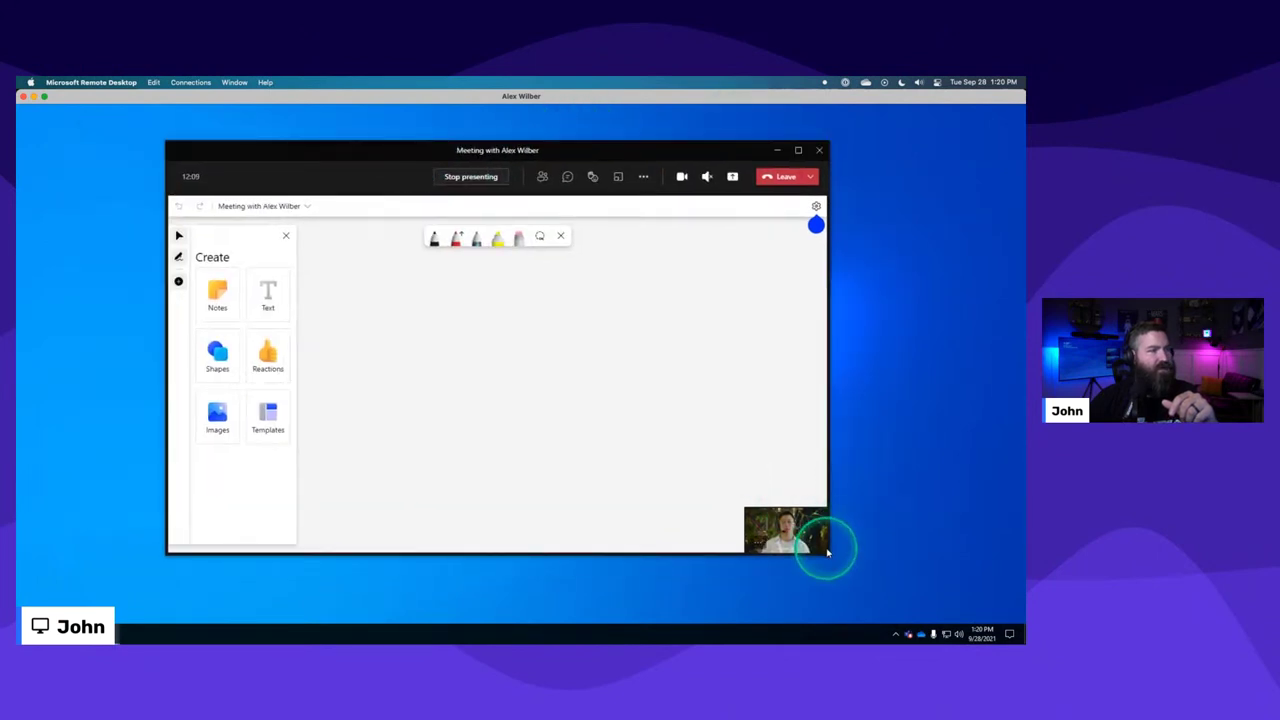
drag(828, 552, 871, 579)
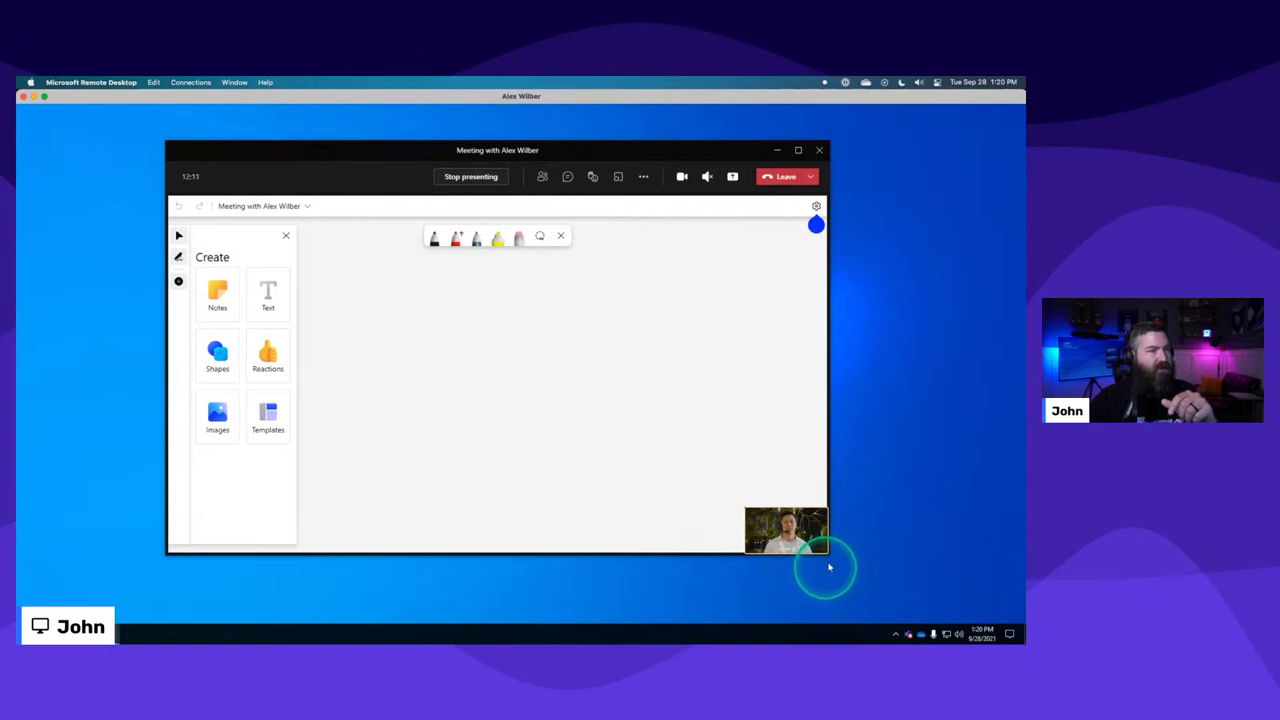
drag(828, 552, 920, 600)
drag(306, 153, 276, 141)
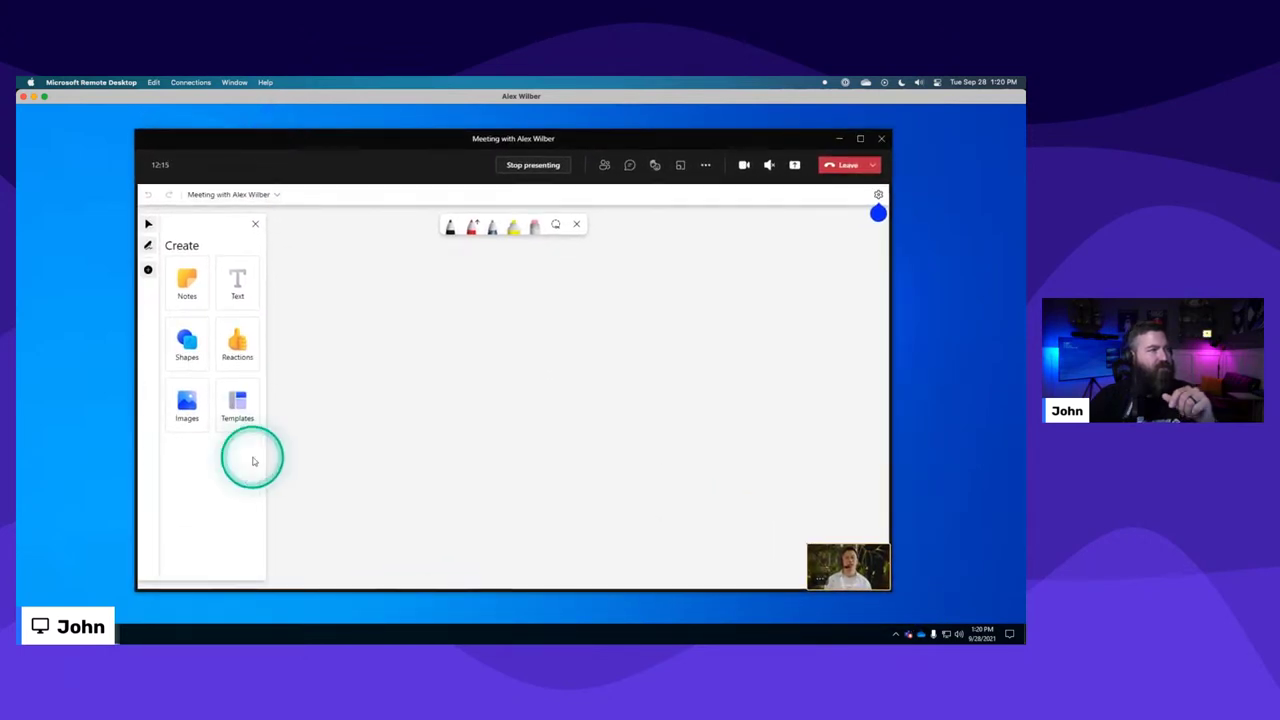
Toggle the inking toolbar off and back on, and hide the Create panel on the meeting whiteboard.
click(148, 245)
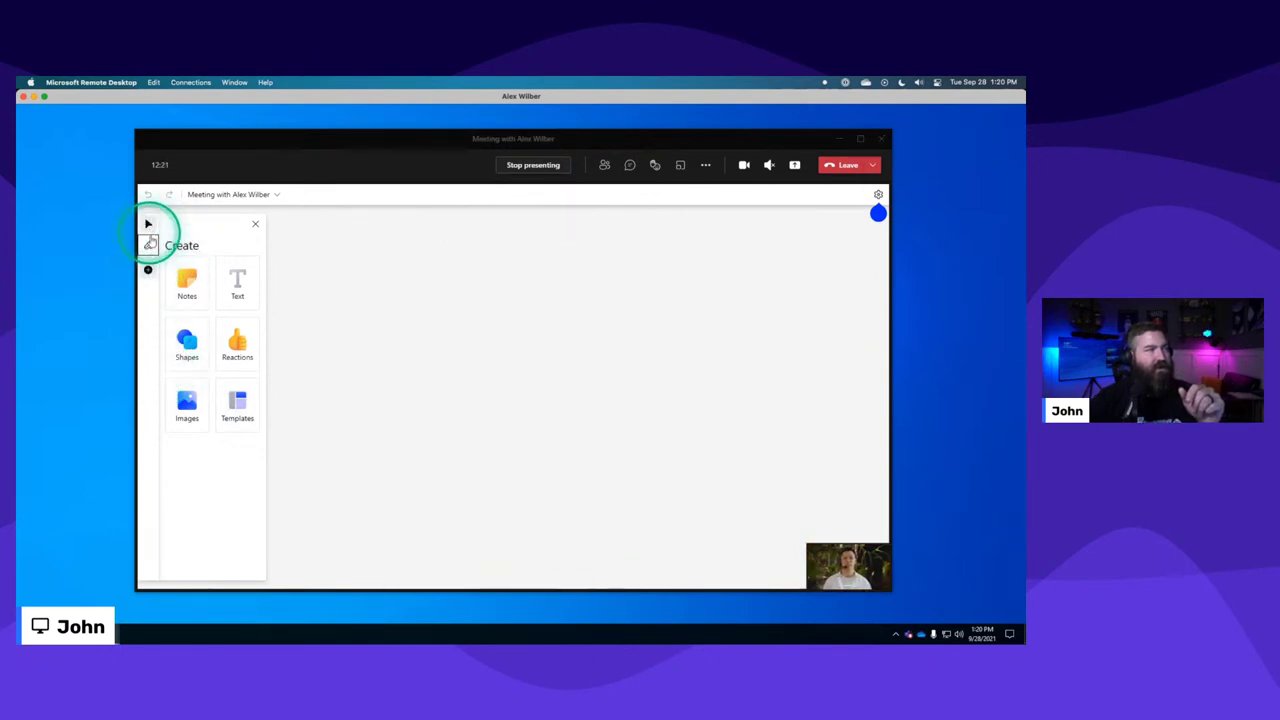
click(148, 245)
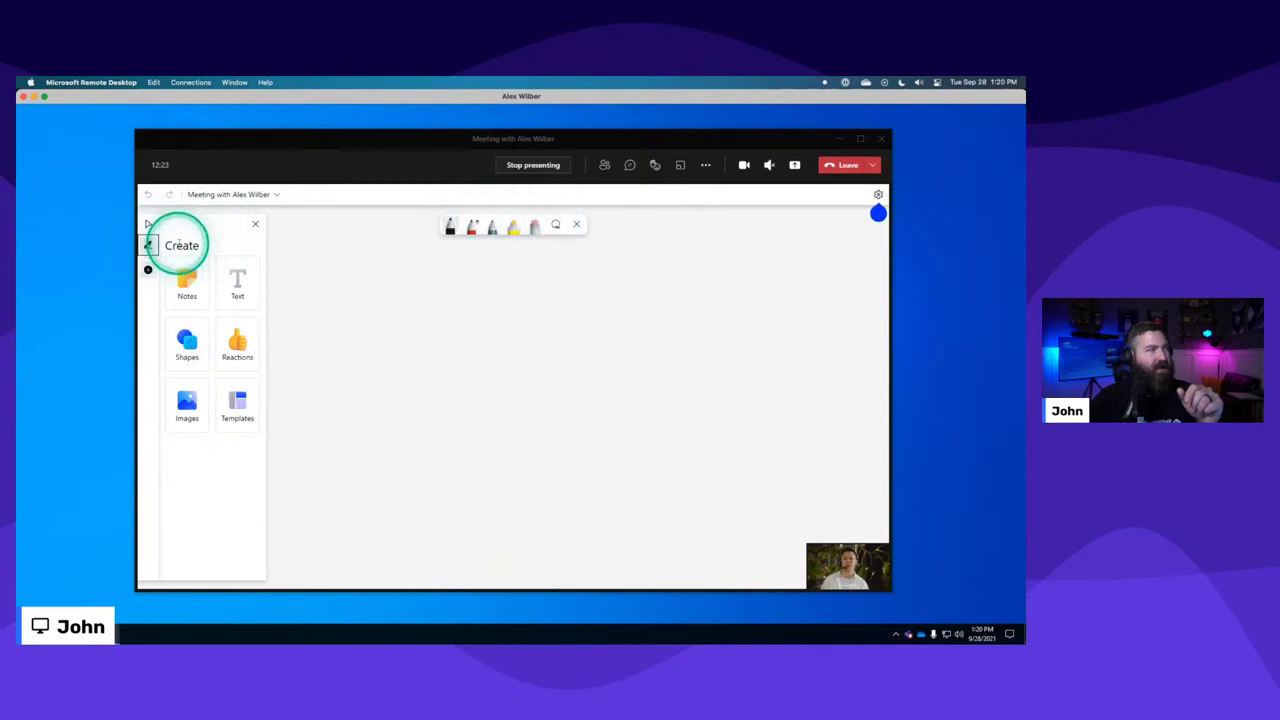
click(148, 269)
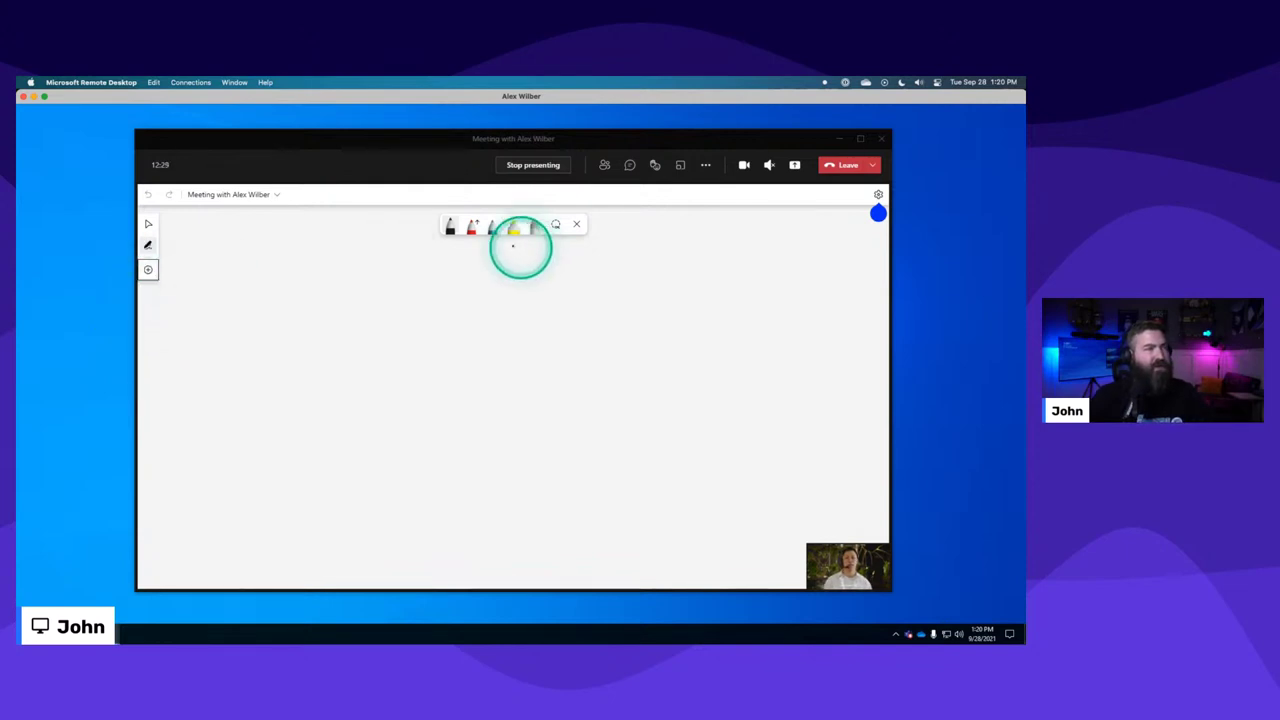
Draw three freehand circles with the black pen on the meeting whiteboard, two larger ones above a smaller one.
mouse_move(506, 321)
mouse_down()
mouse_move(534, 360)
mouse_move(500, 322)
mouse_up()
mouse_move(628, 320)
mouse_down()
mouse_move(643, 406)
mouse_move(651, 305)
mouse_move(640, 318)
mouse_up()
mouse_move(576, 451)
mouse_down()
mouse_move(634, 460)
mouse_move(590, 438)
mouse_up()
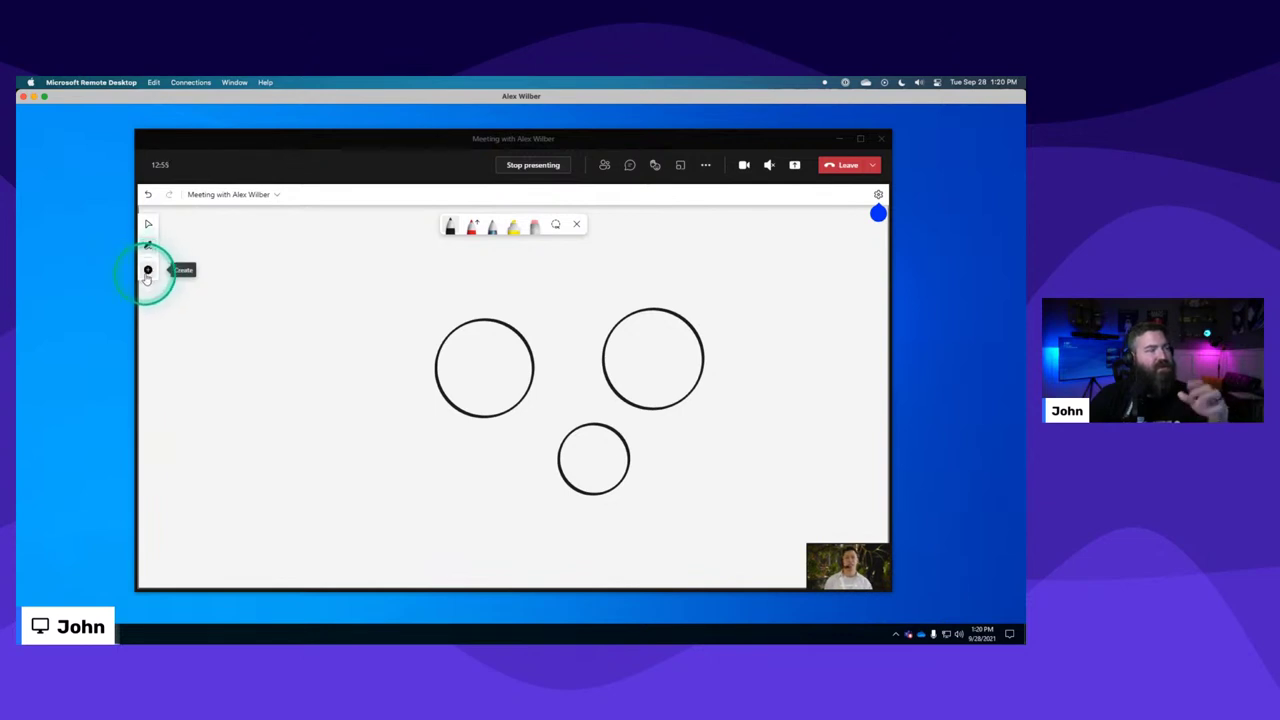
Insert the Affinity diagram template from the Brainstorming category below the three circles on the meeting whiteboard.
click(147, 272)
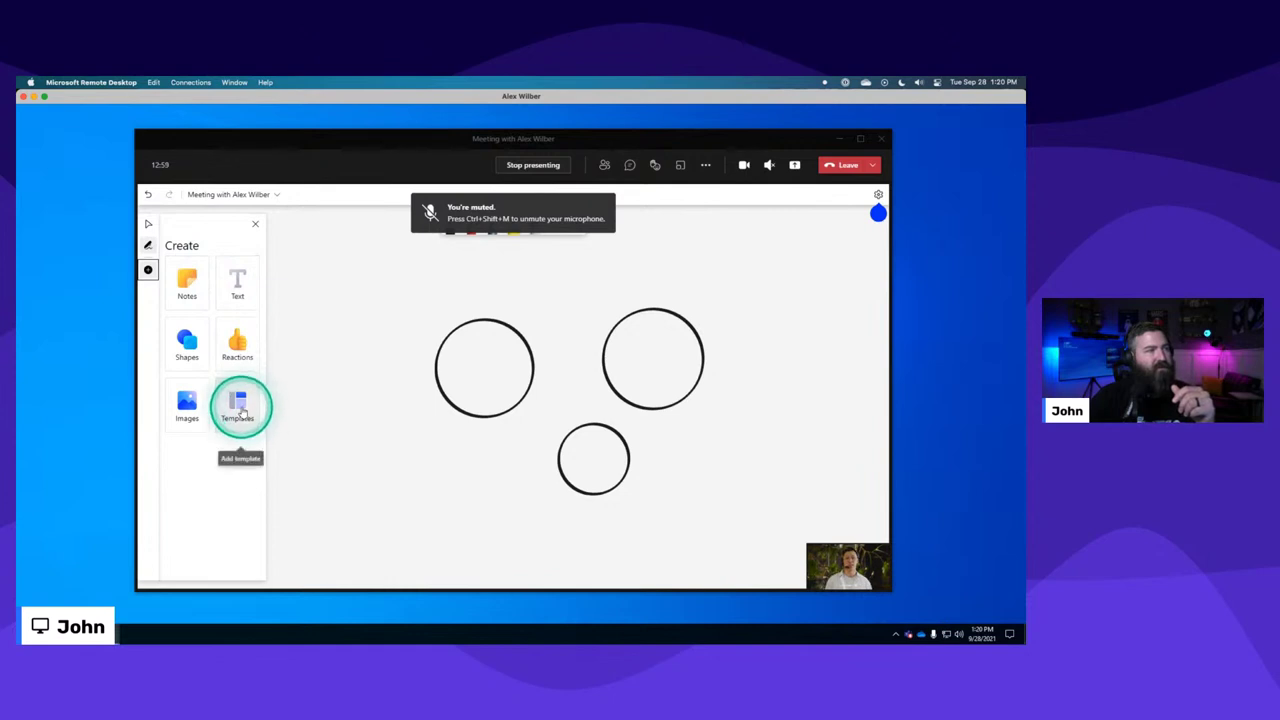
click(240, 408)
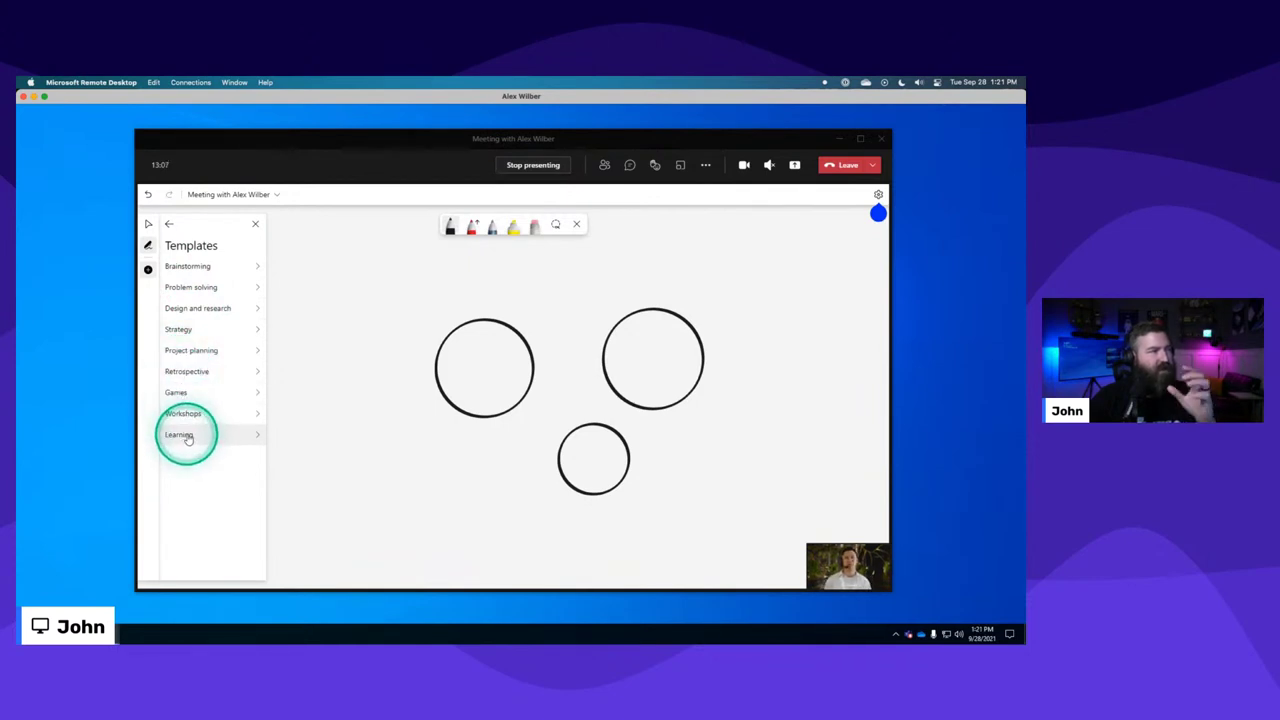
click(214, 266)
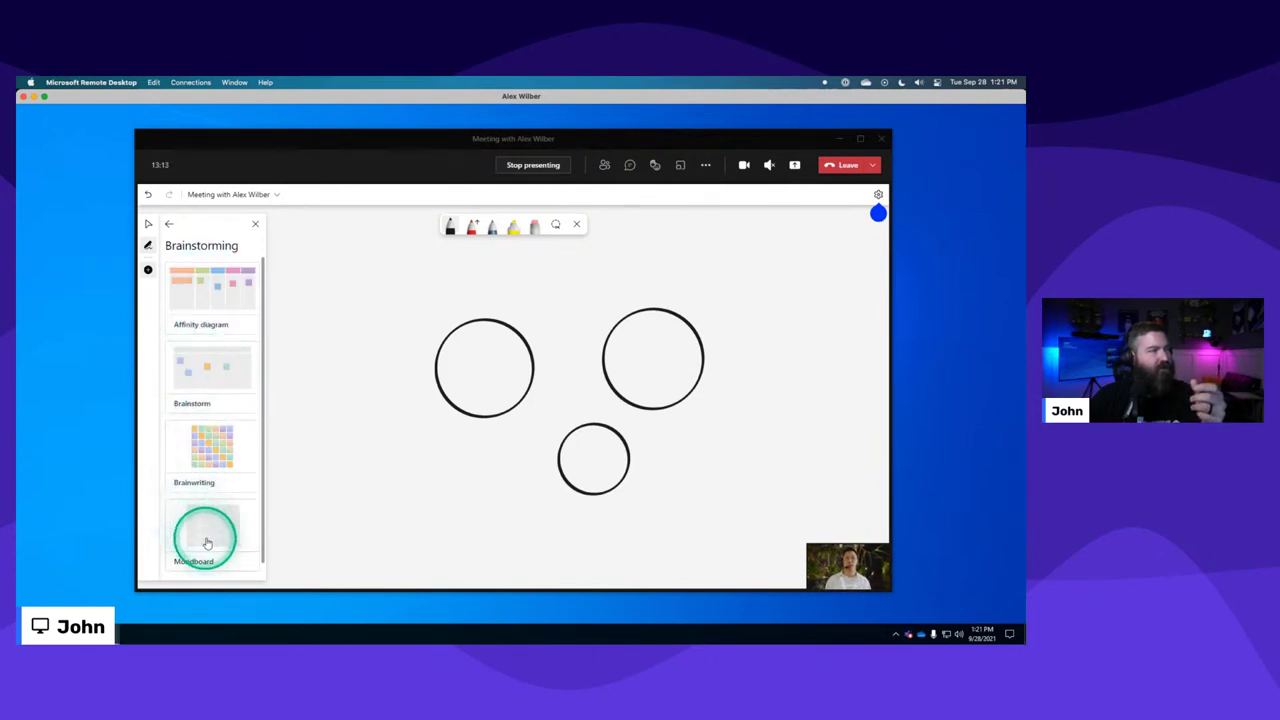
scroll(206, 540, down, 1)
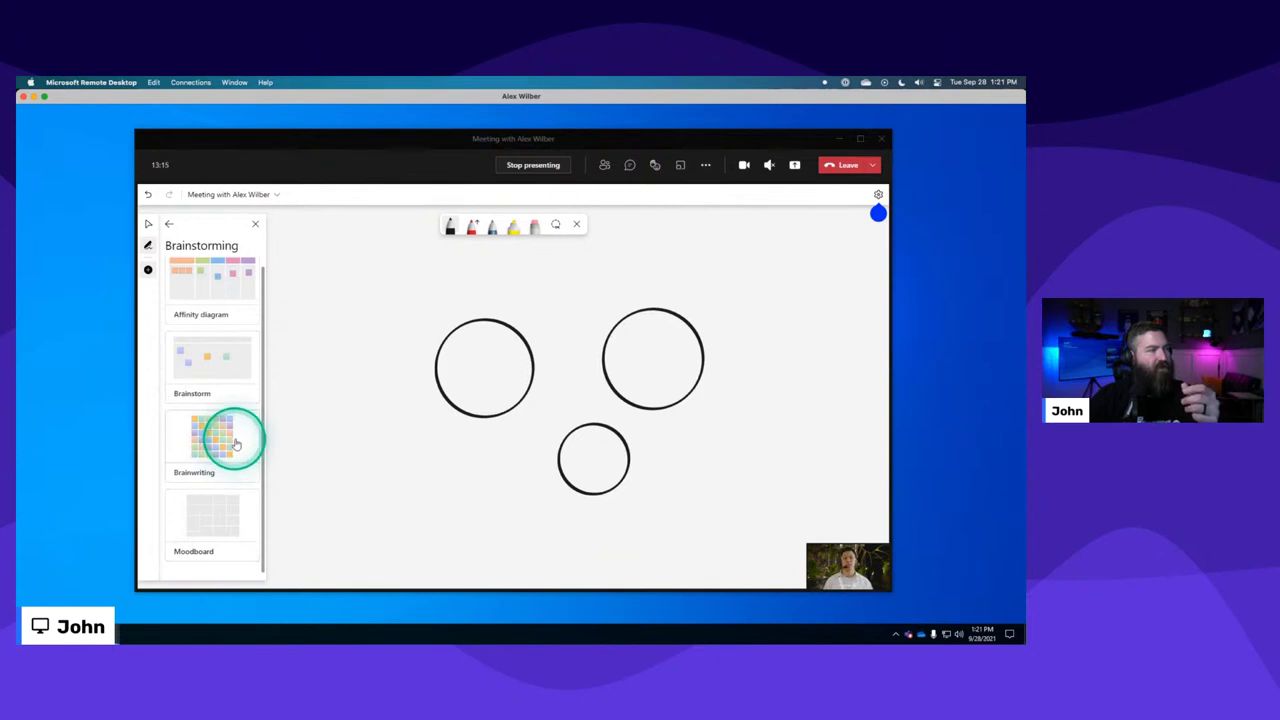
scroll(202, 440, up, 1)
scroll(200, 530, down, 1)
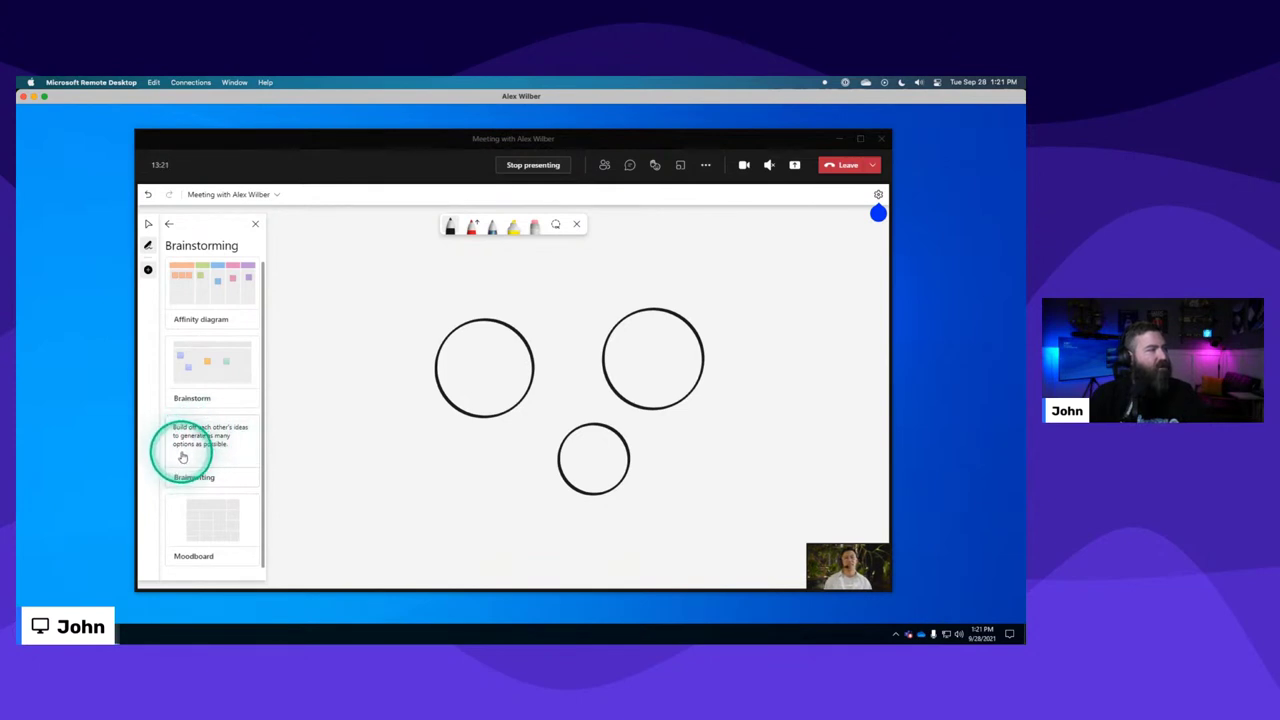
scroll(184, 455, down, 1)
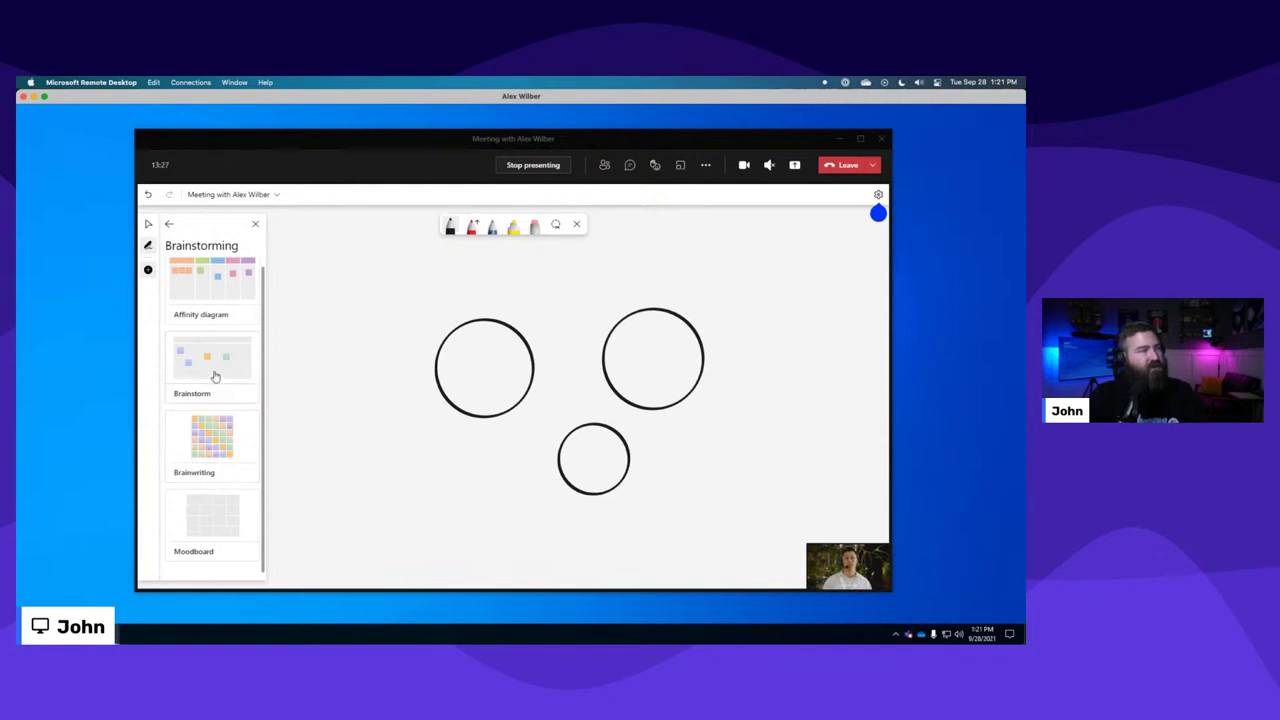
mouse_move(215, 374)
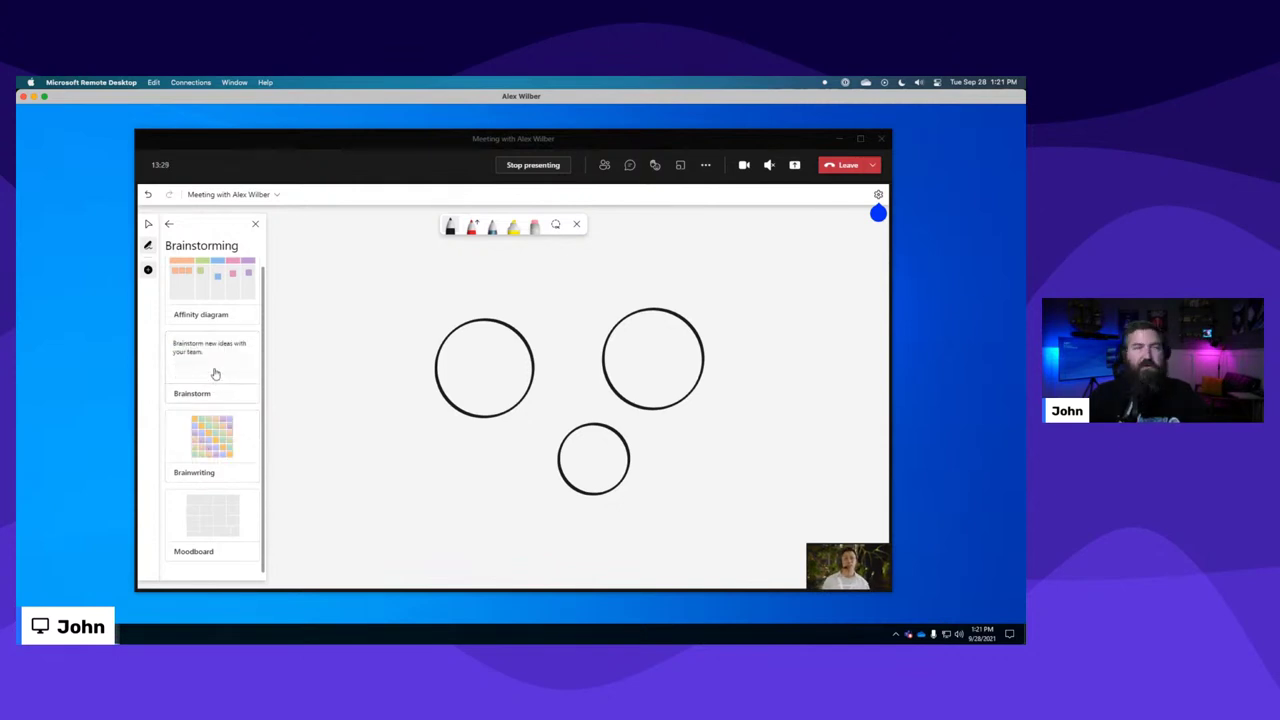
scroll(215, 374, up, 1)
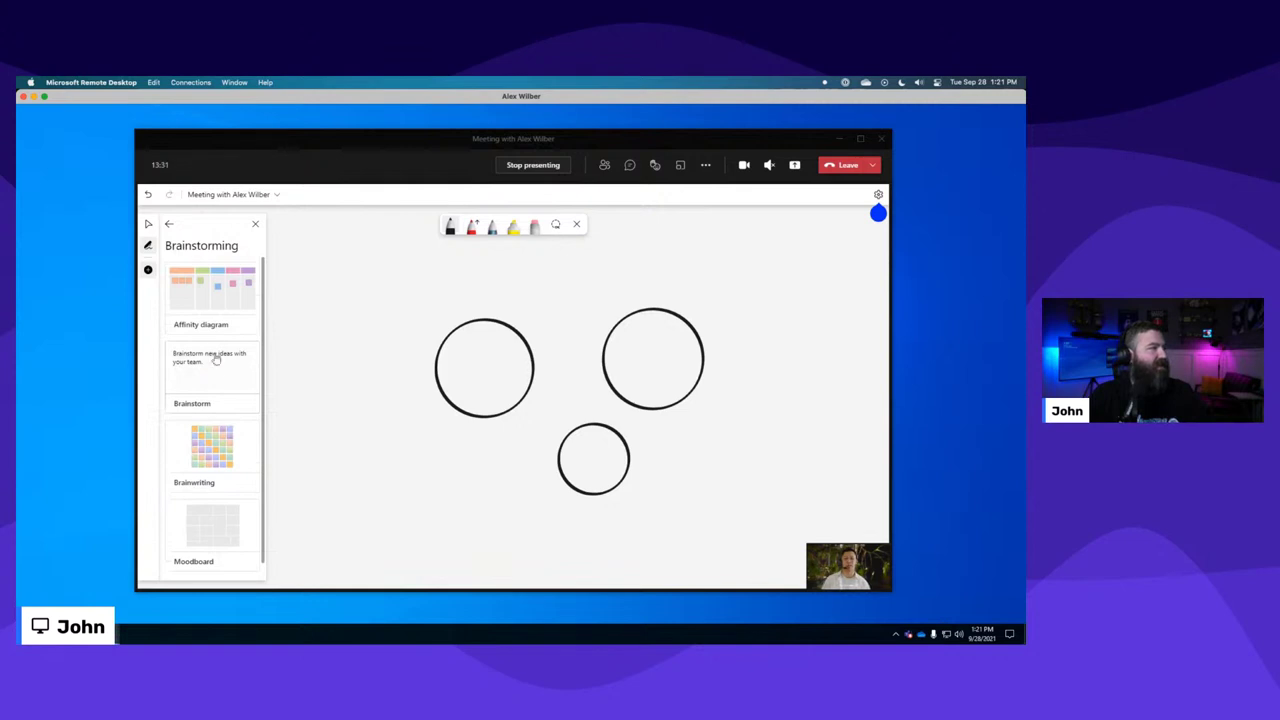
mouse_move(207, 307)
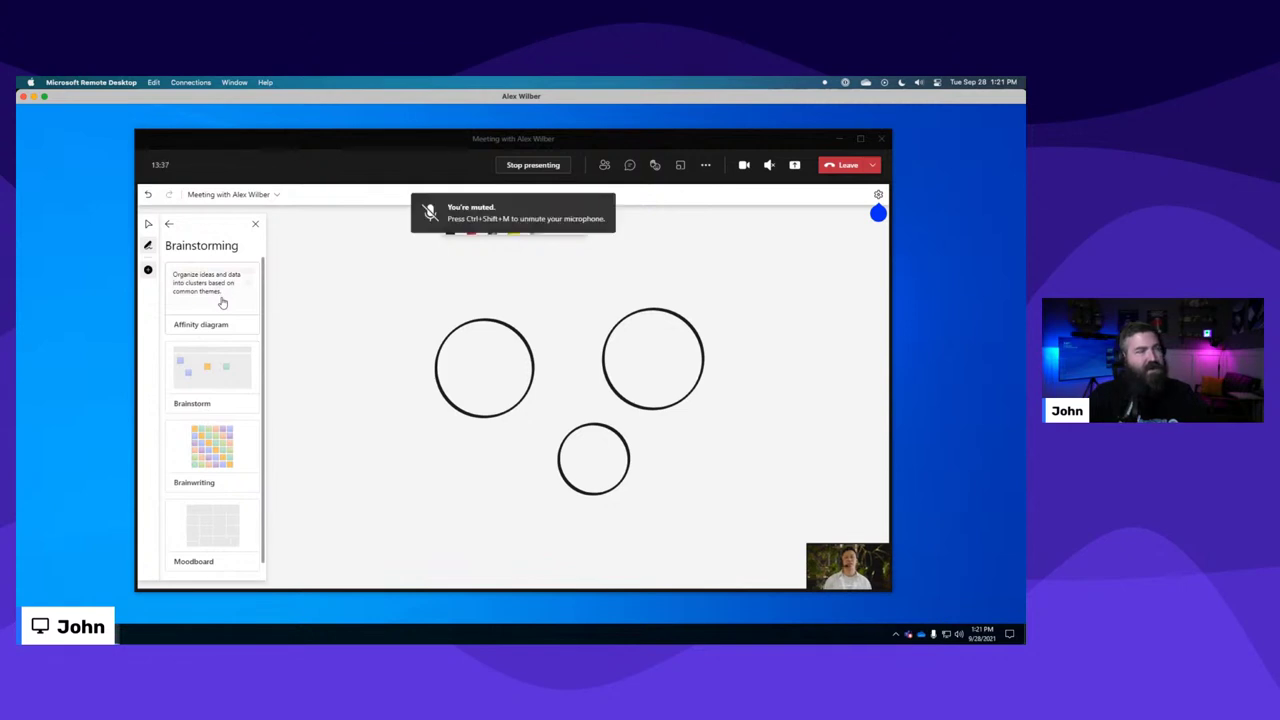
click(199, 307)
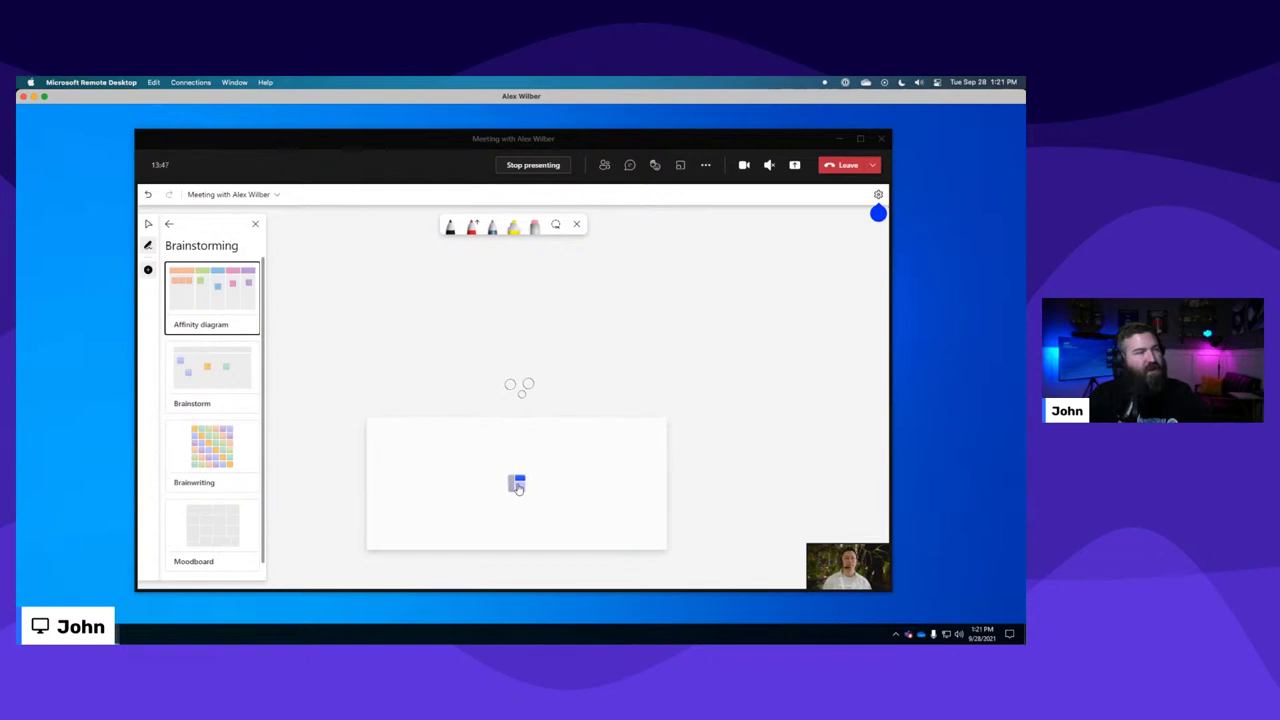
click(517, 487)
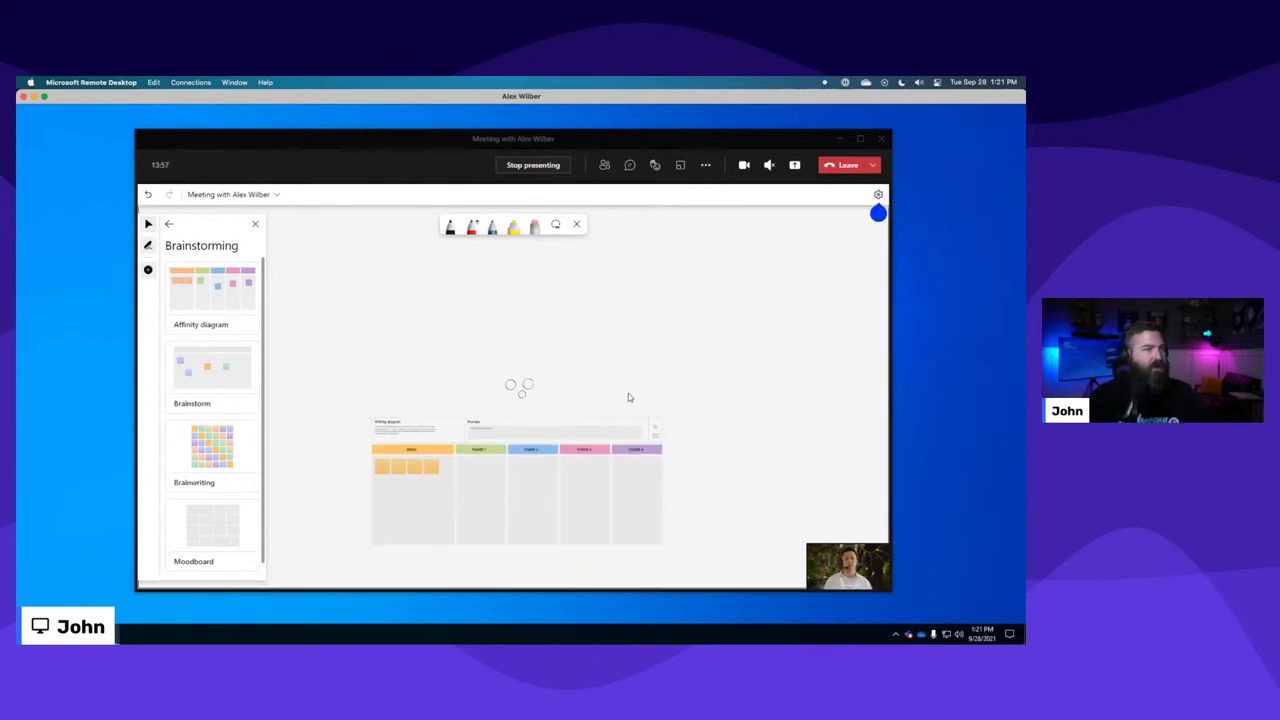
Write "I'm giong to start typing." on the first sticky note under Ideas and "Here's another note card" on the second.
scroll(625, 398, up, 3)
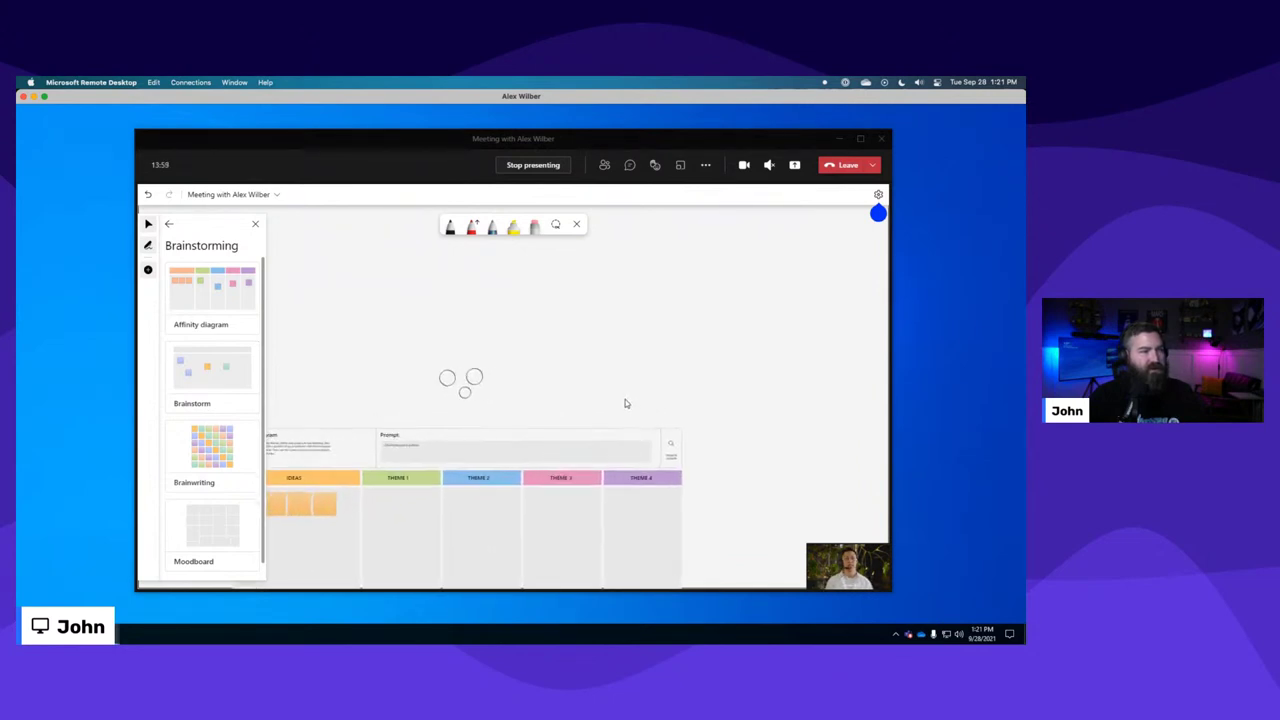
drag(563, 366, 711, 262)
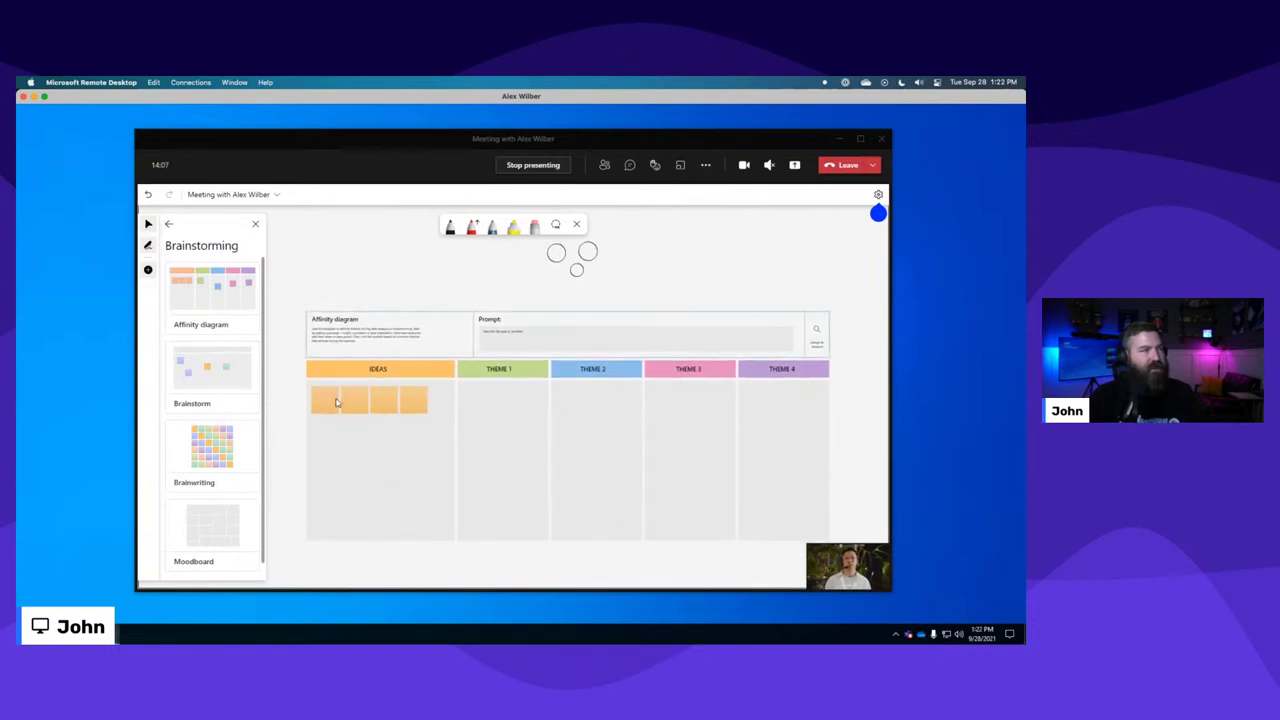
click(327, 403)
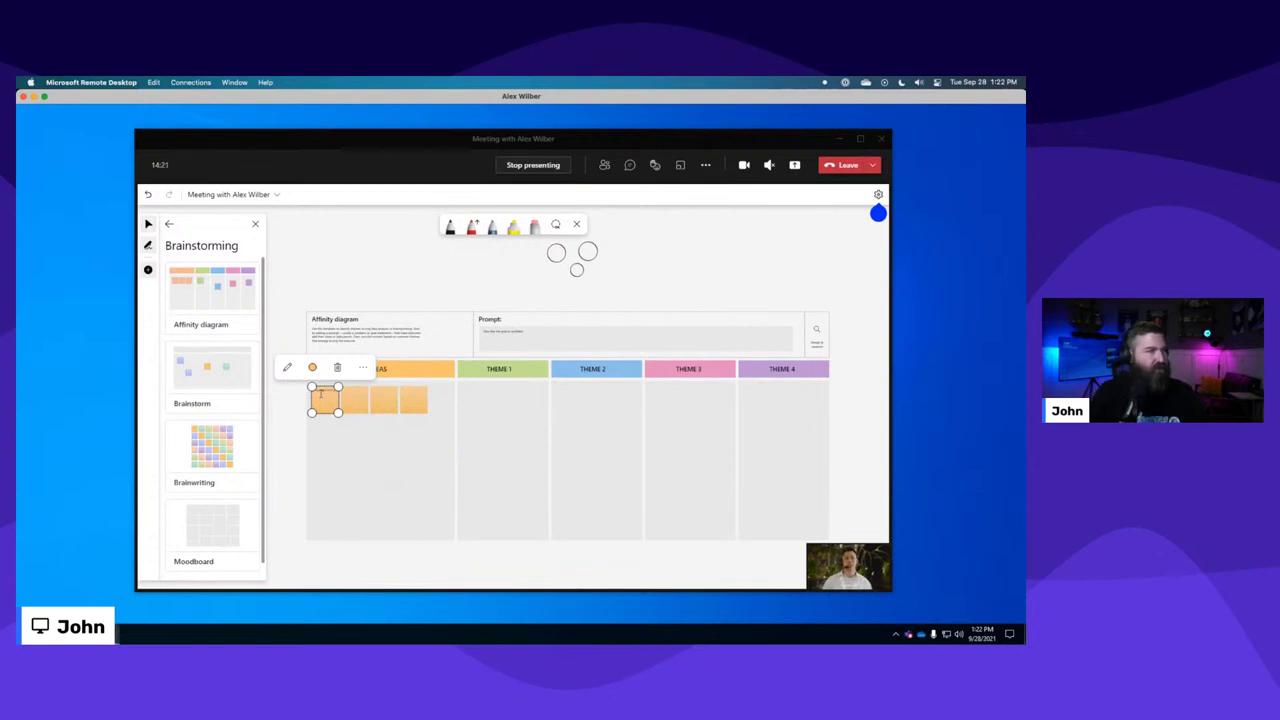
click(289, 409)
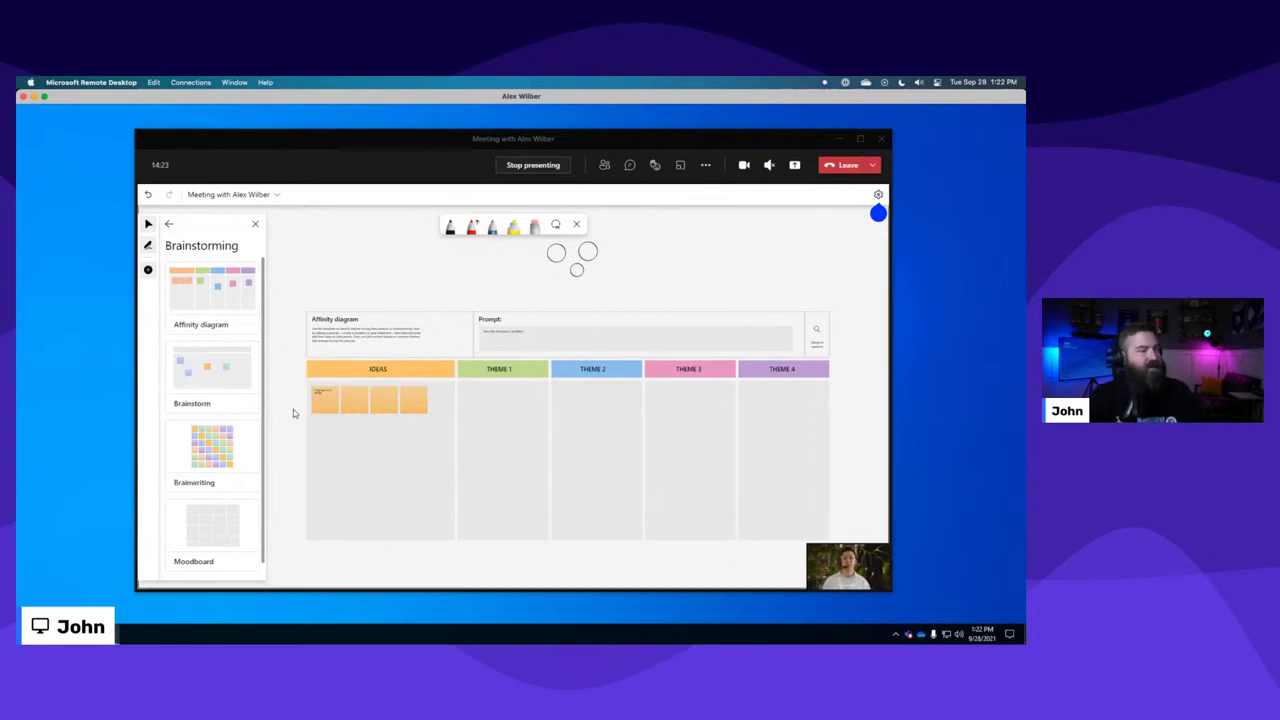
scroll(322, 451, up, 5)
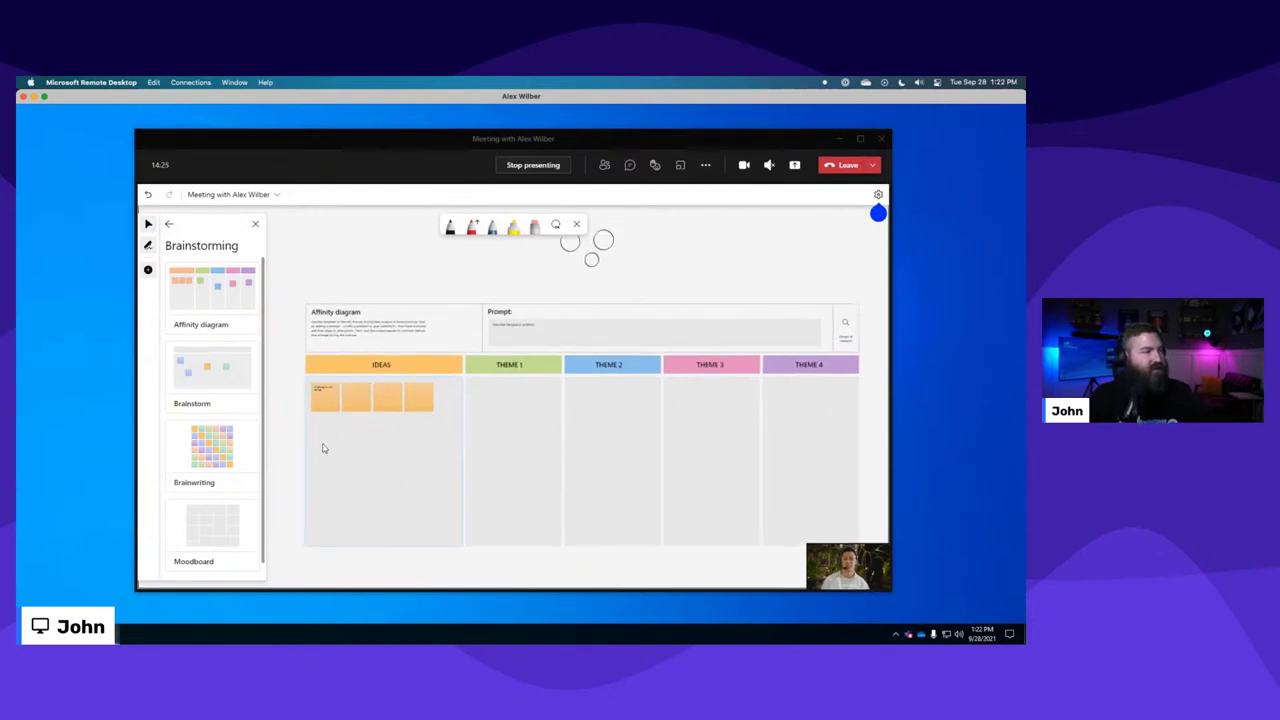
scroll(322, 448, up, 5)
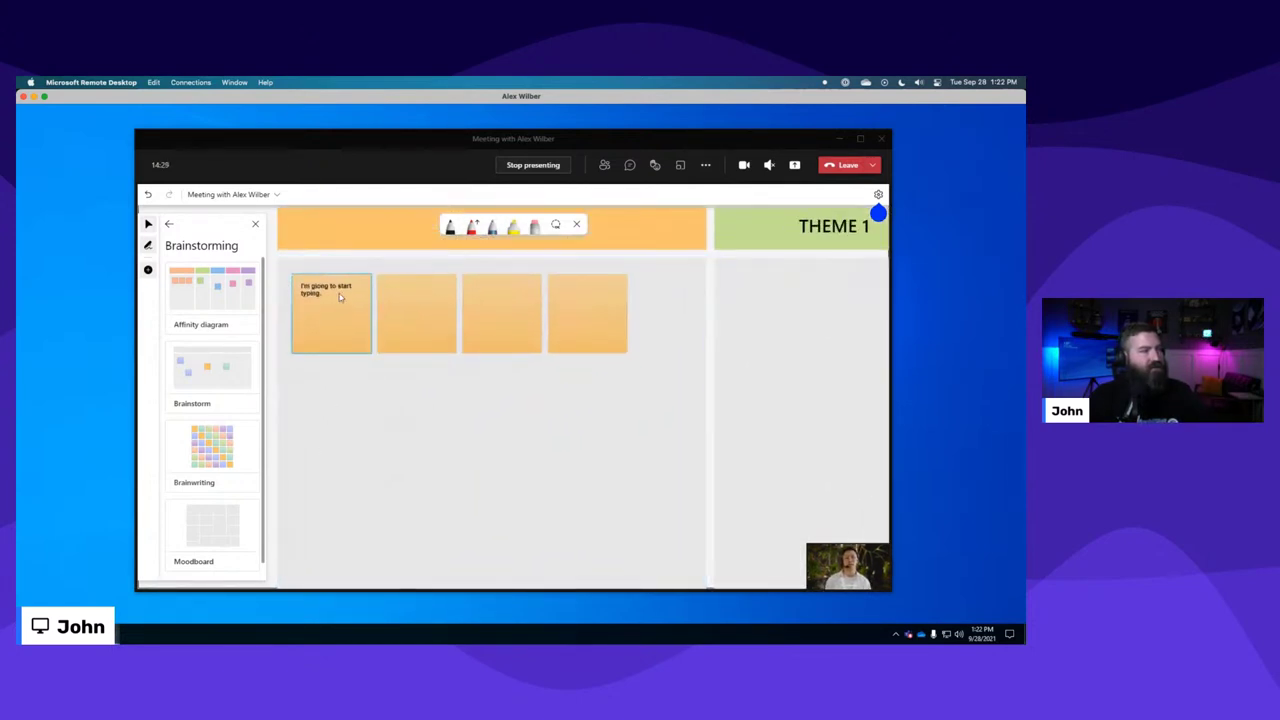
click(424, 314)
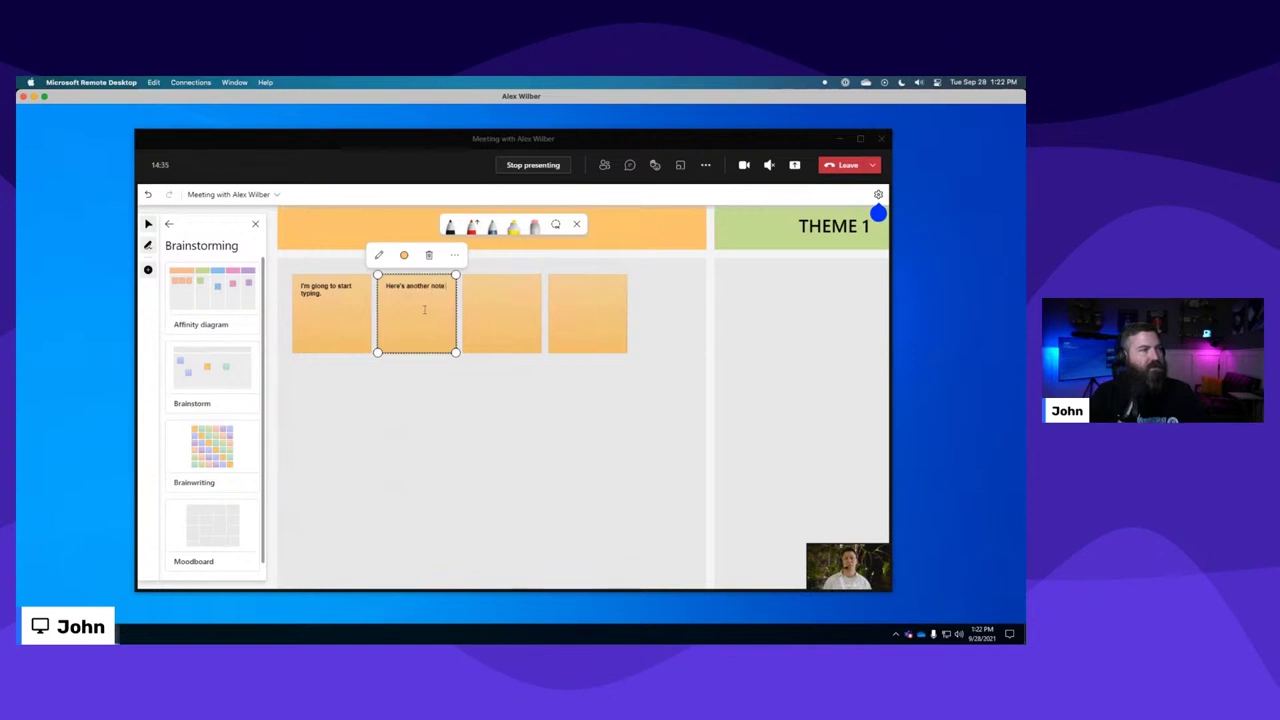
Change the colour of the third sticky note under Ideas to pink.
click(484, 346)
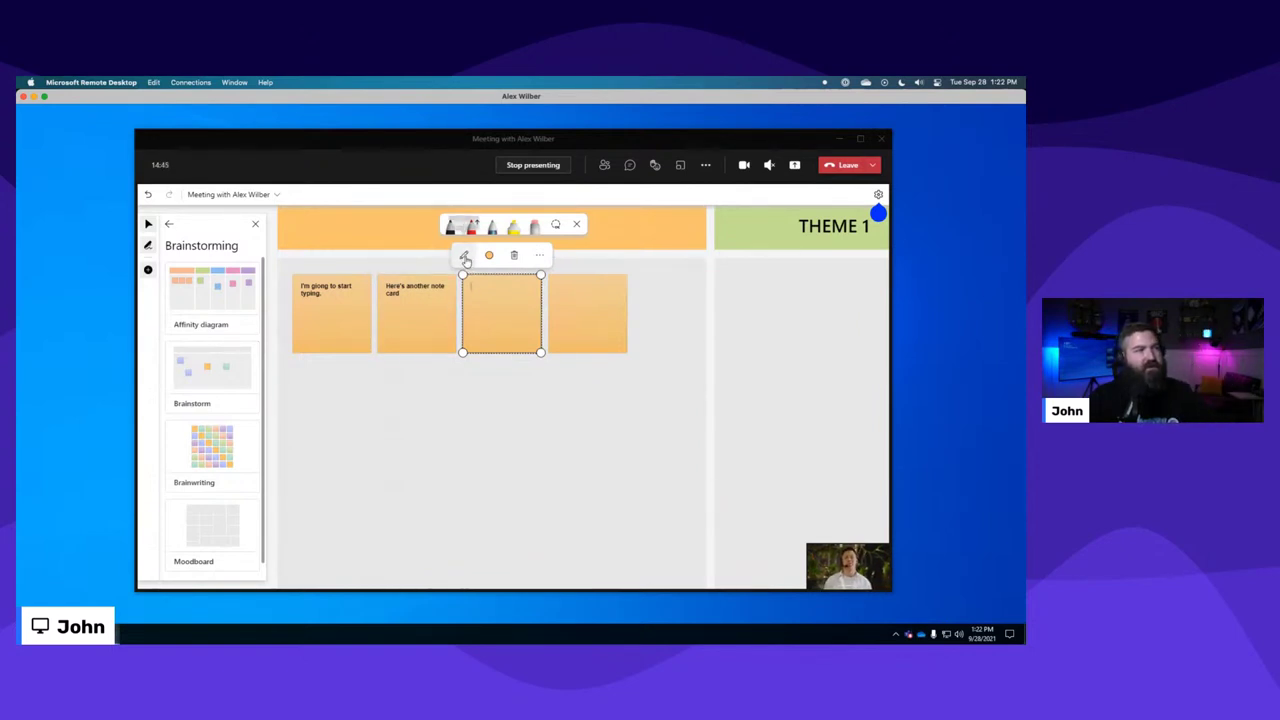
click(465, 257)
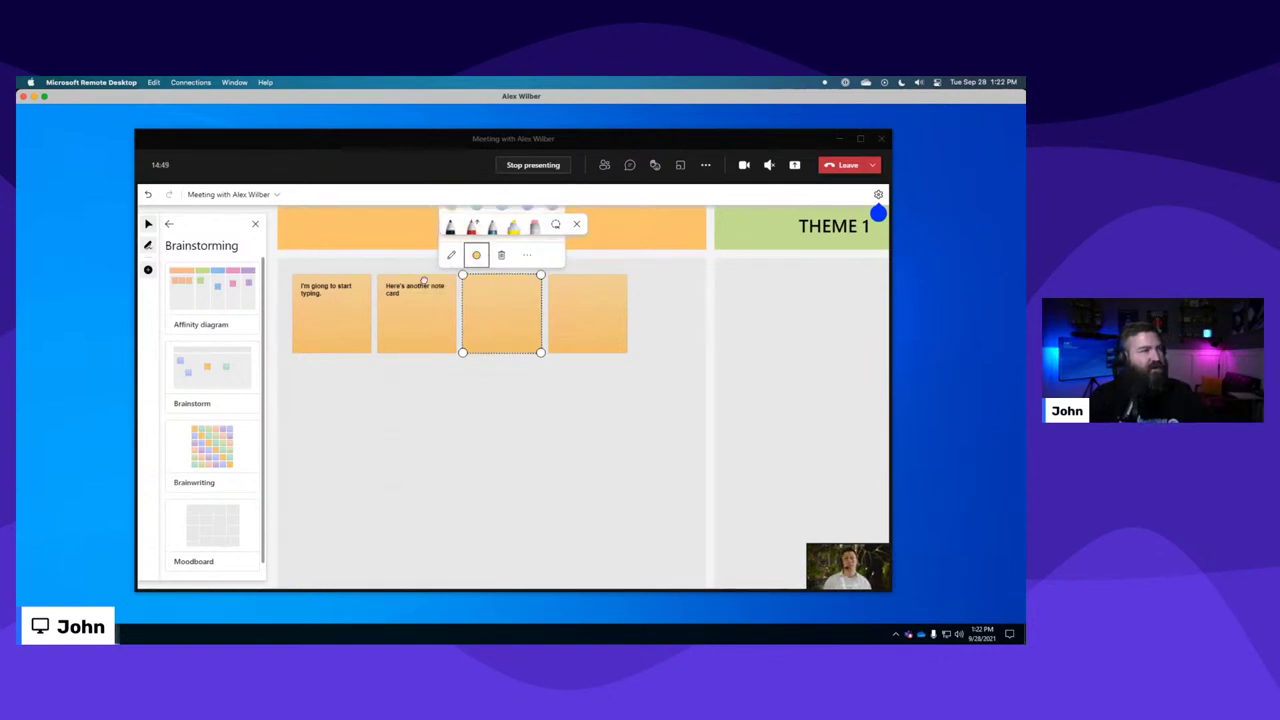
scroll(425, 264, up, 3)
click(487, 408)
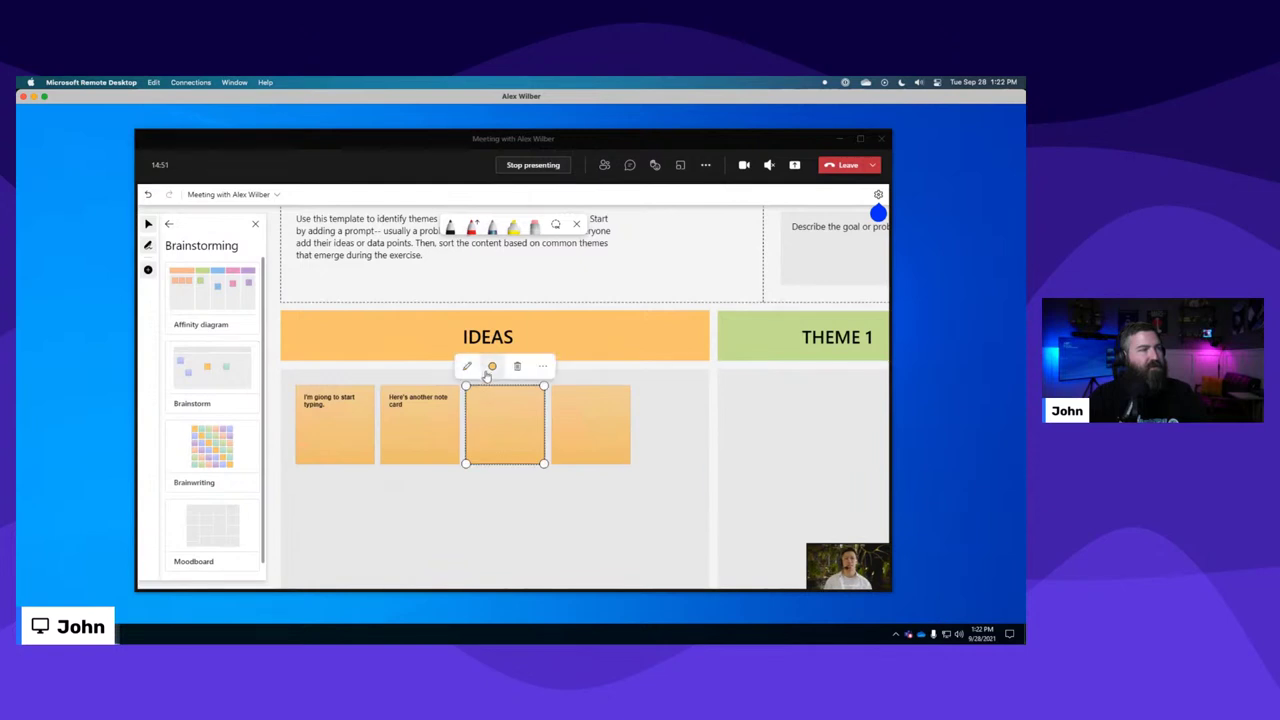
click(479, 366)
click(554, 291)
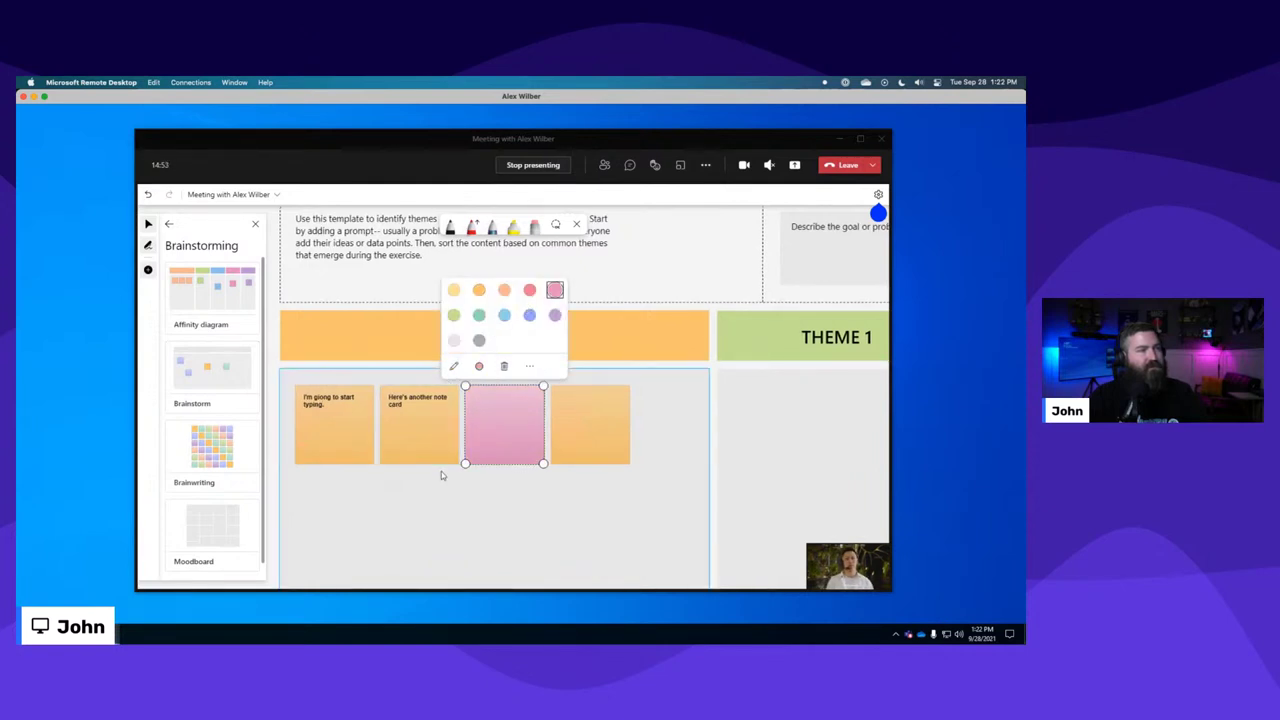
Change the colour of the fourth sticky note under Ideas to light blue.
click(566, 425)
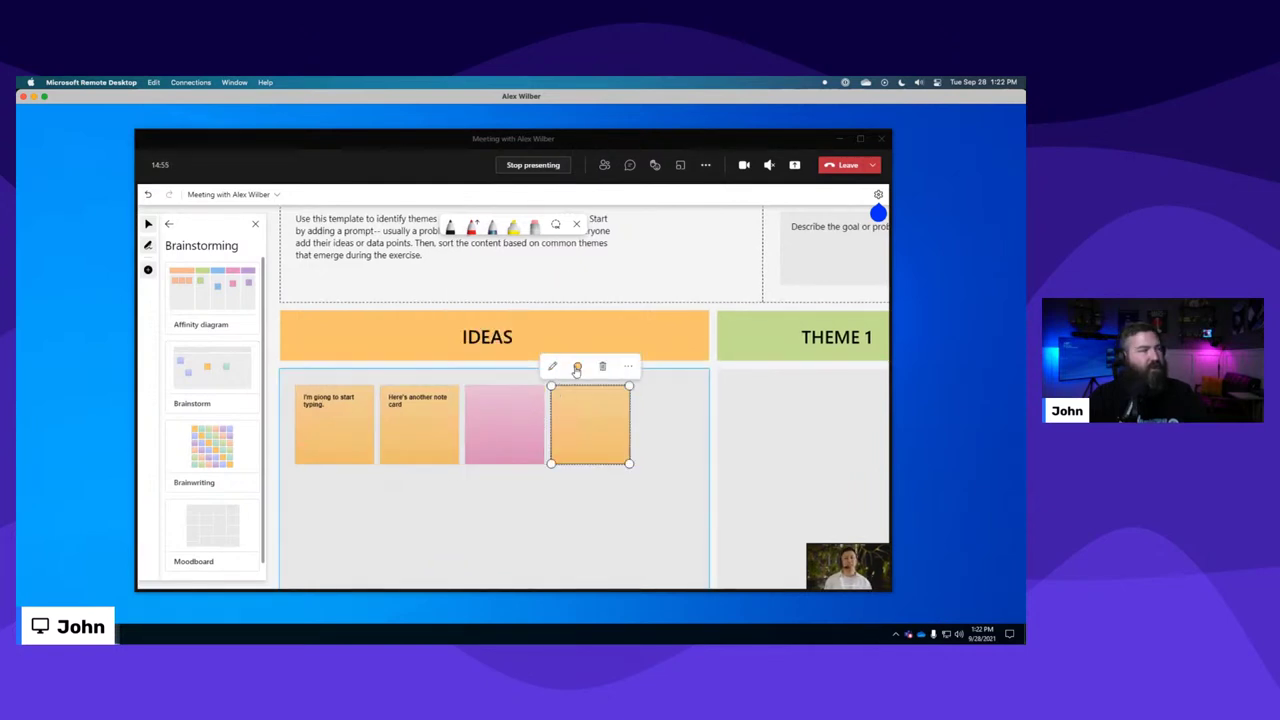
click(565, 366)
click(589, 315)
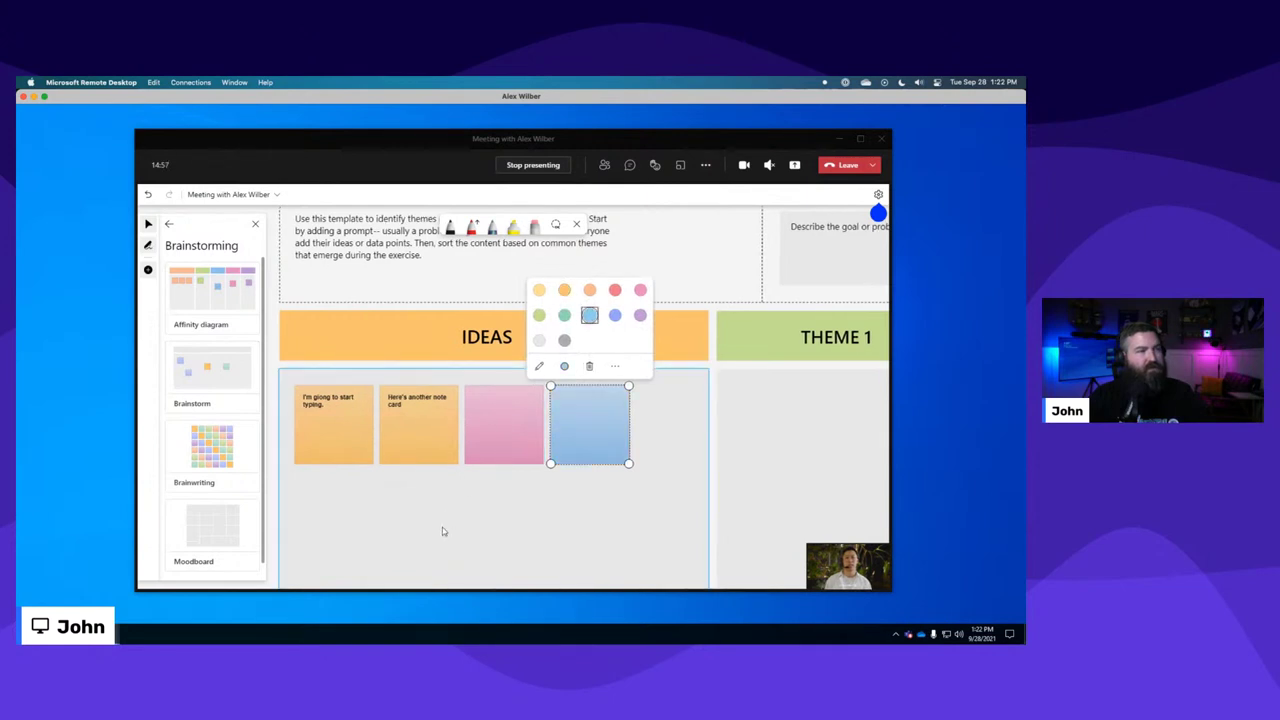
Move the blue note so it overlaps the pink one, and try Send to Back and Bring to Front on it.
click(614, 367)
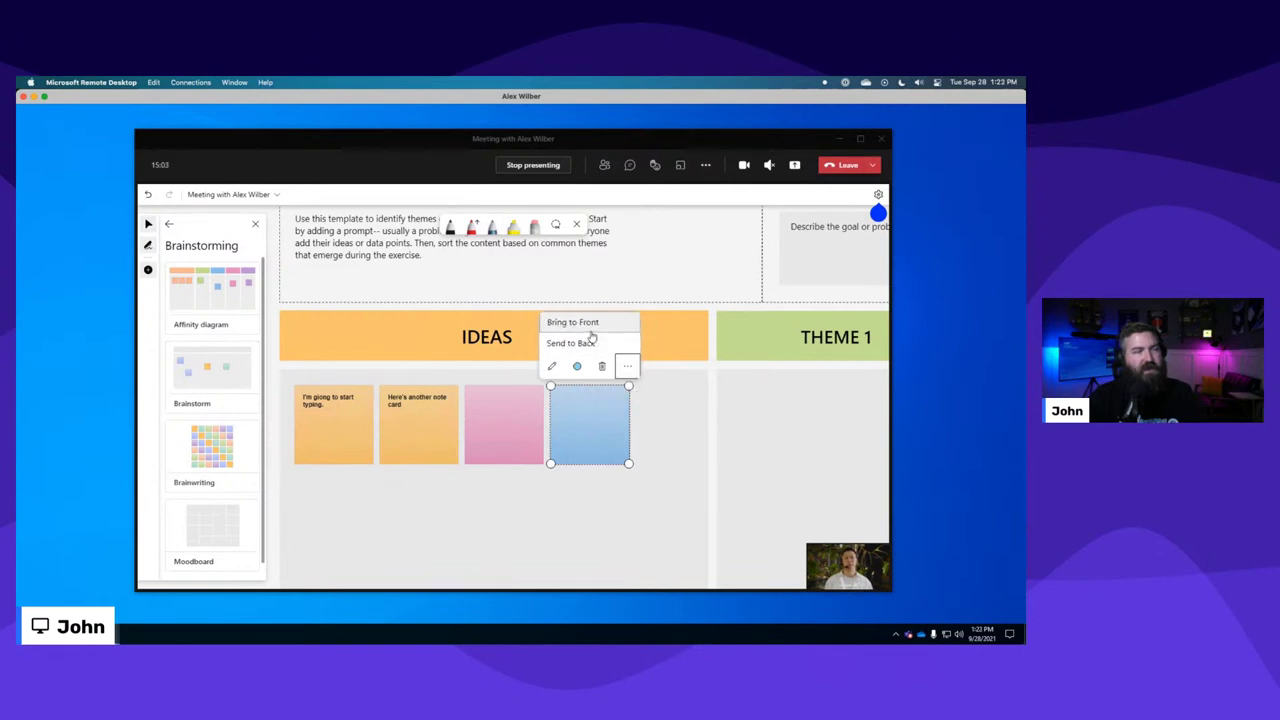
drag(580, 424, 511, 444)
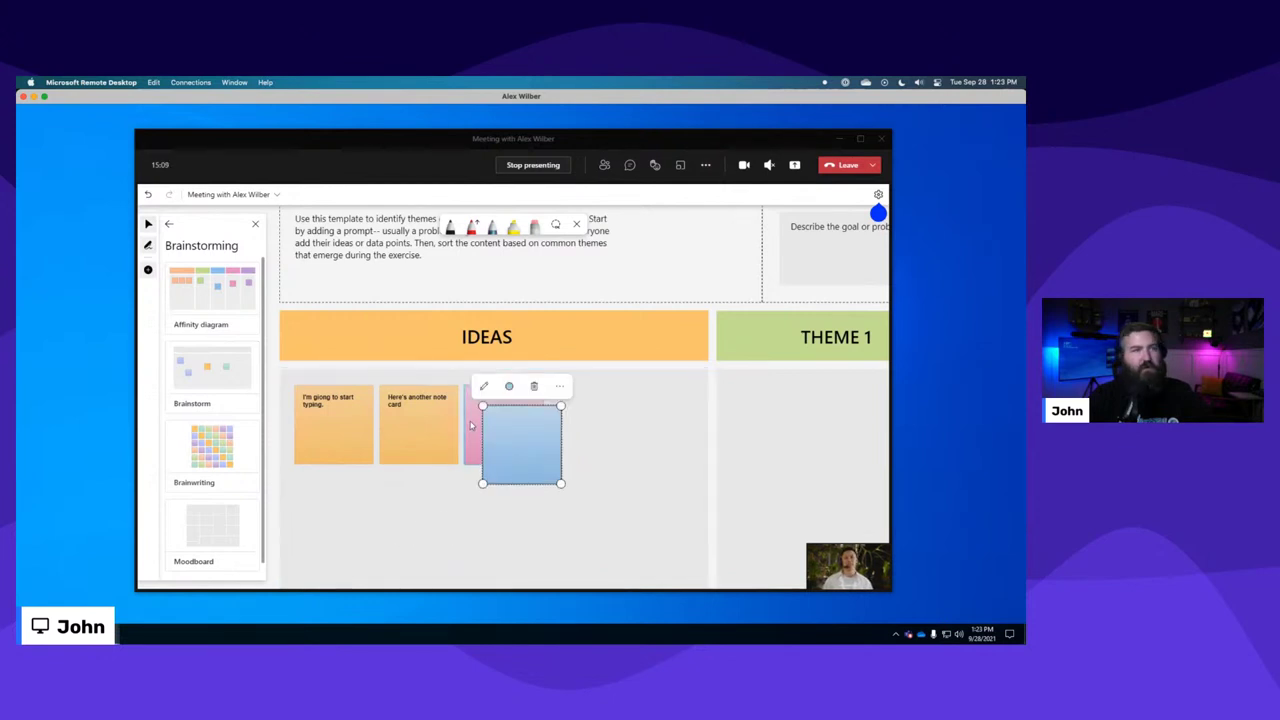
click(559, 386)
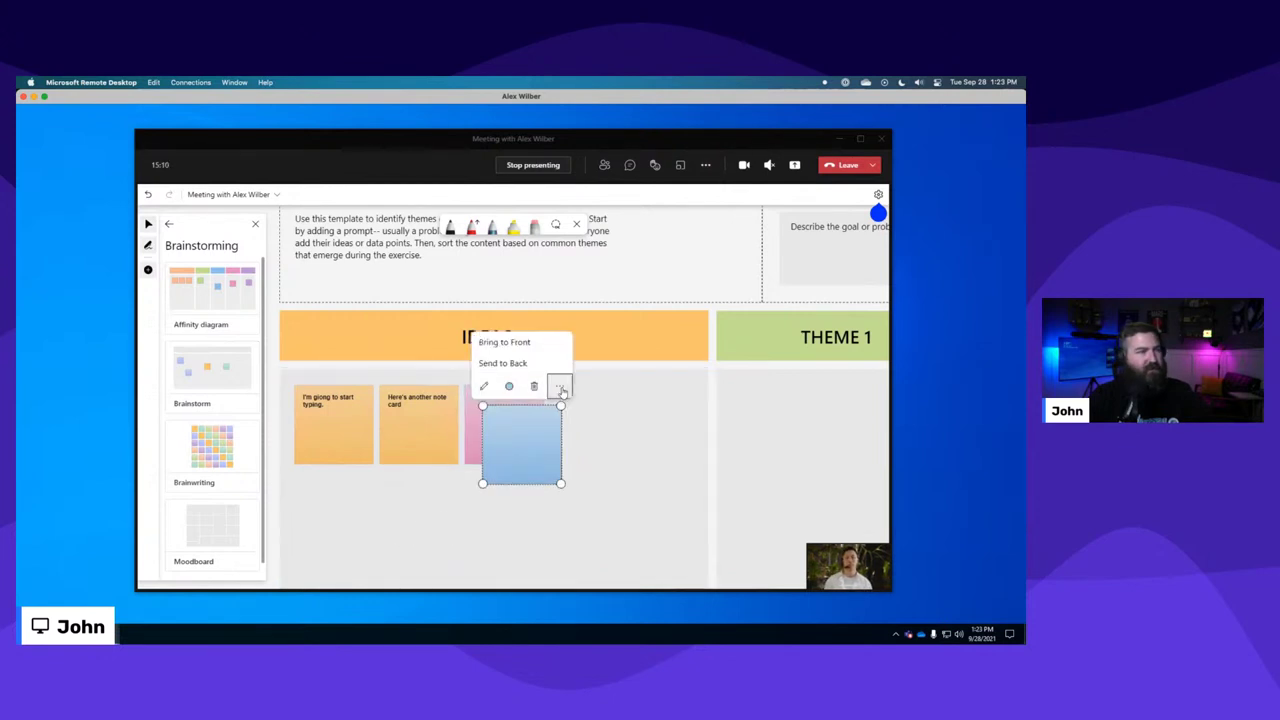
click(530, 363)
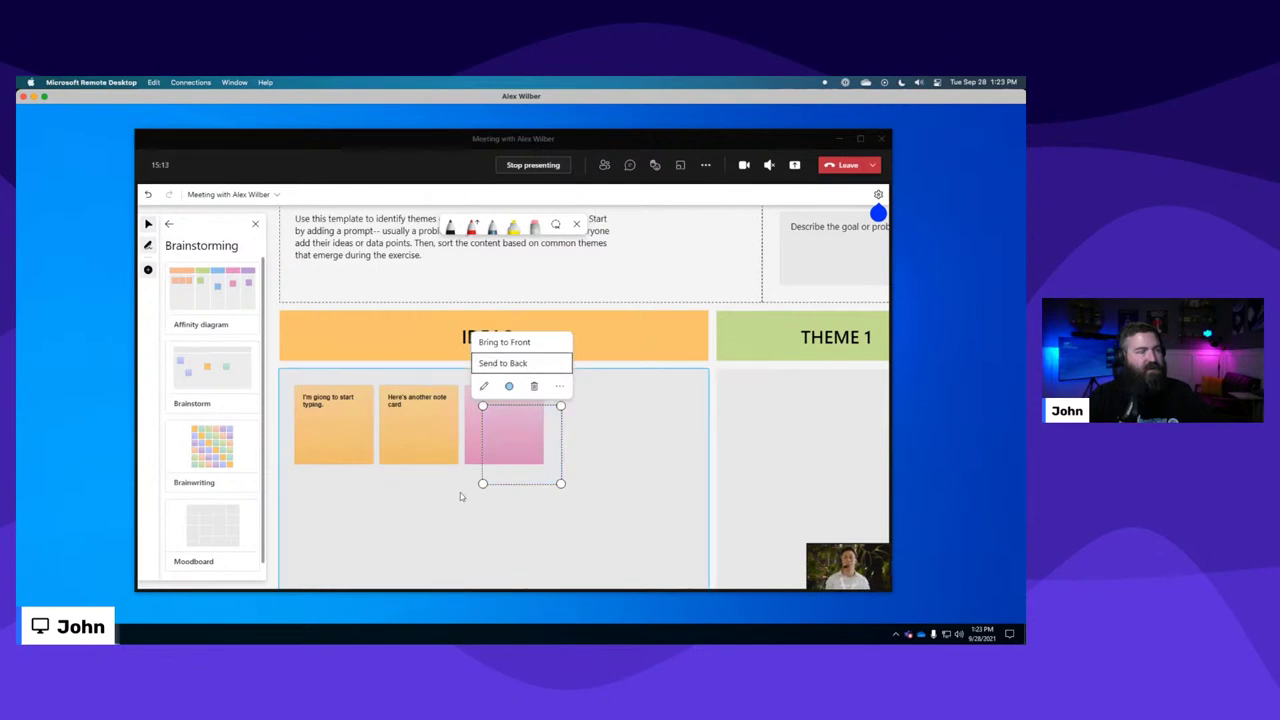
click(524, 342)
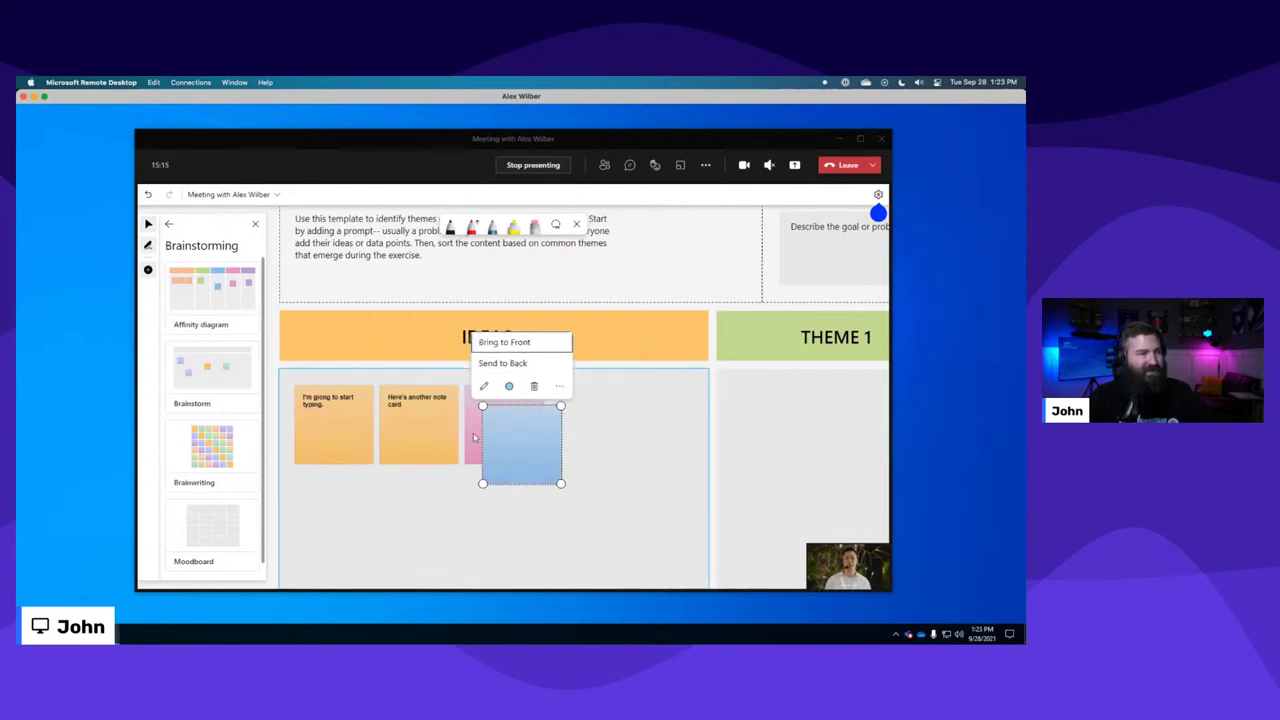
Bring the pink sticky note to the front of the overlapping blue note.
click(475, 437)
click(541, 366)
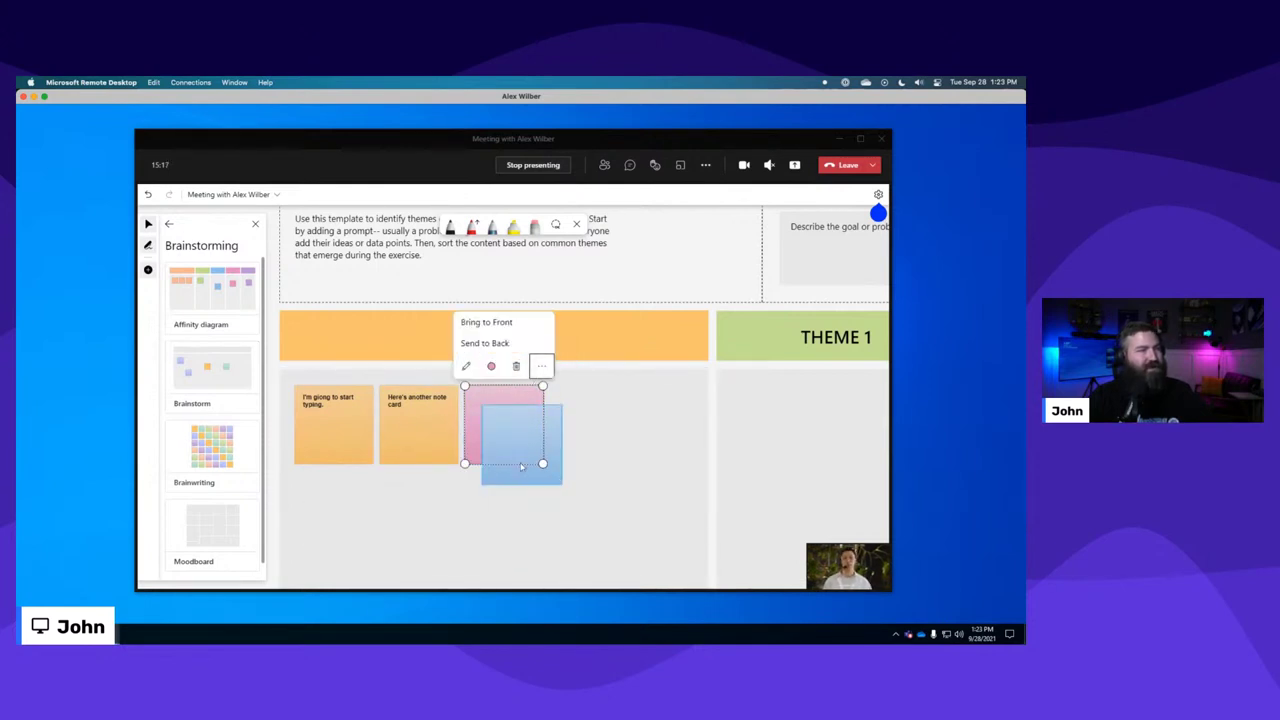
click(490, 322)
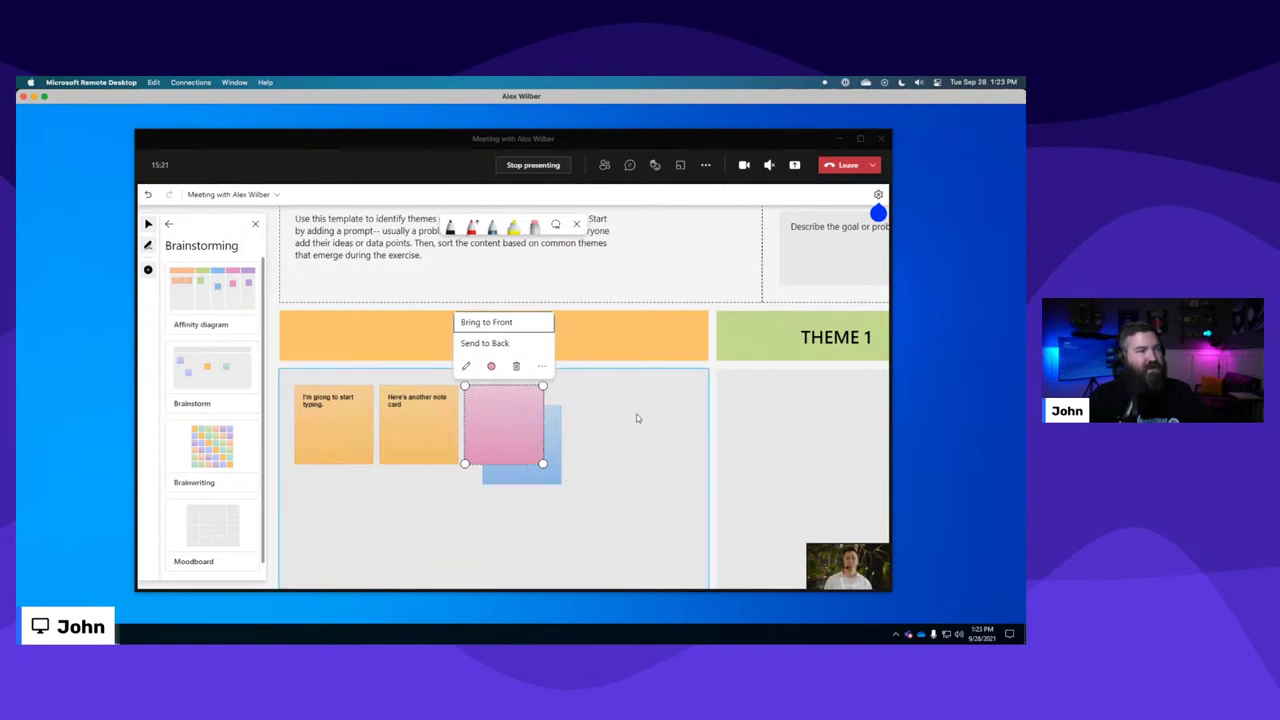
click(601, 435)
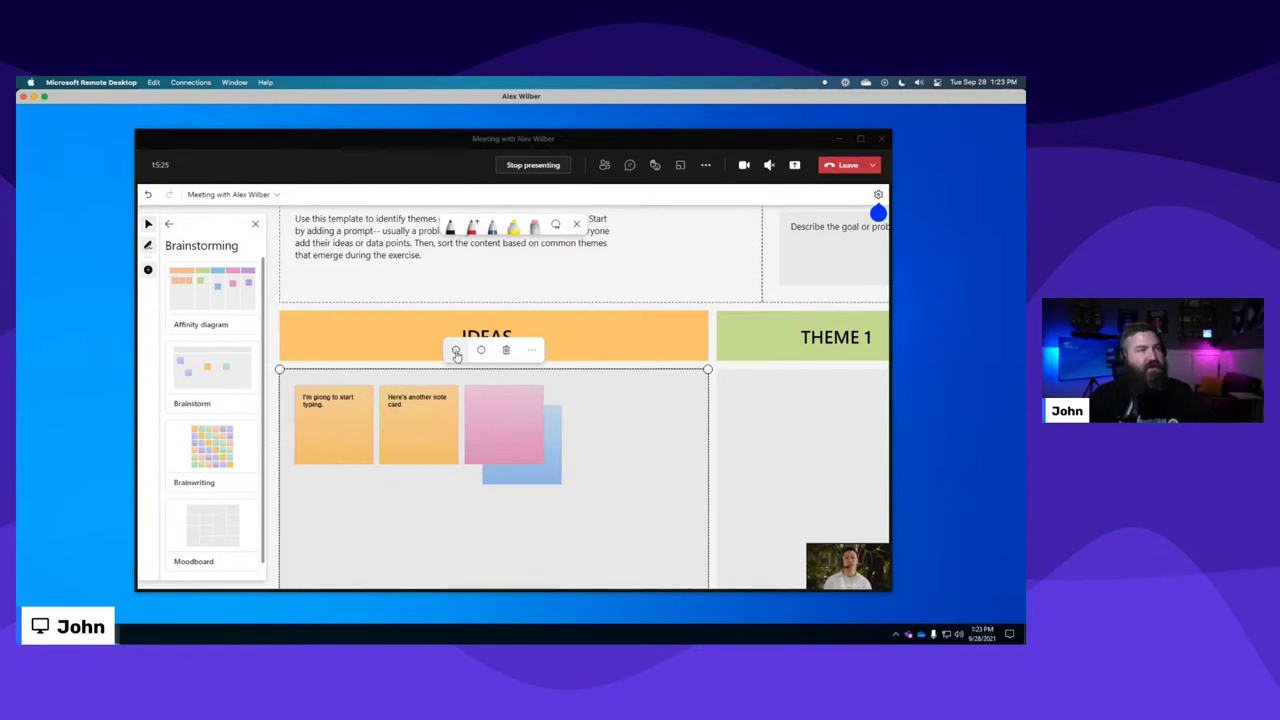
Send the blue sticky note to the back of the Ideas column and deselect it.
click(554, 457)
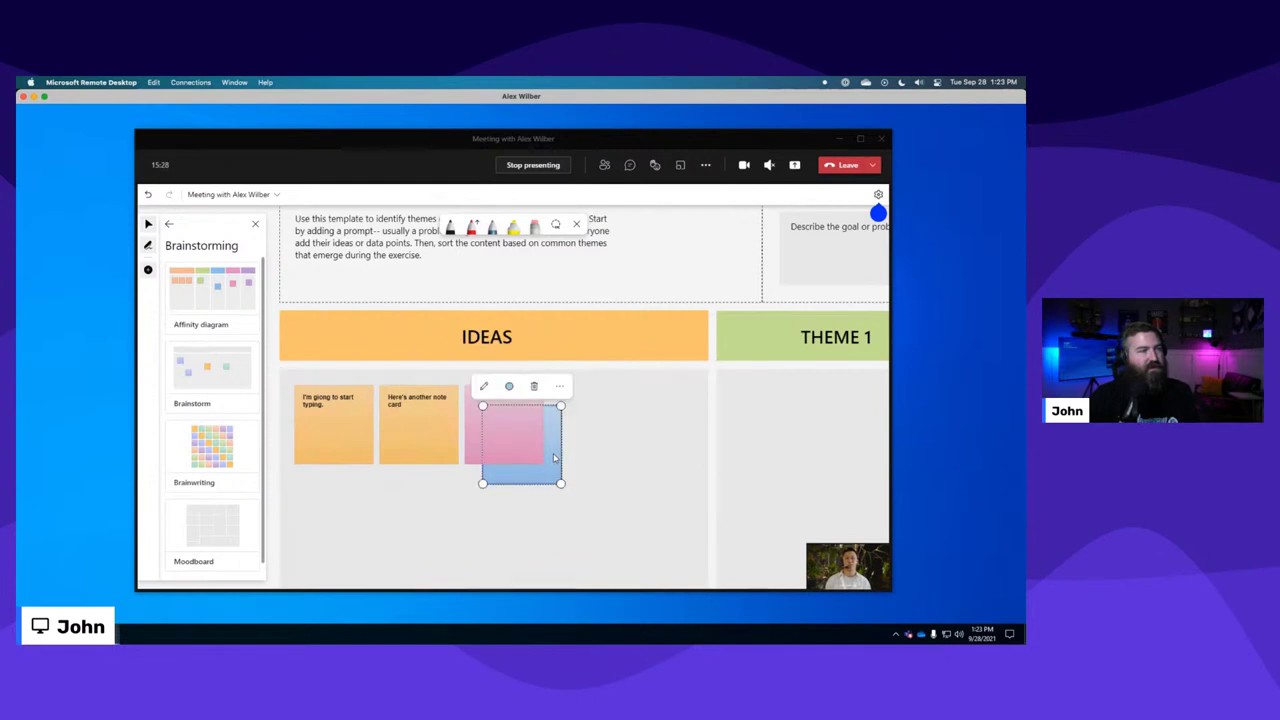
click(561, 388)
click(505, 363)
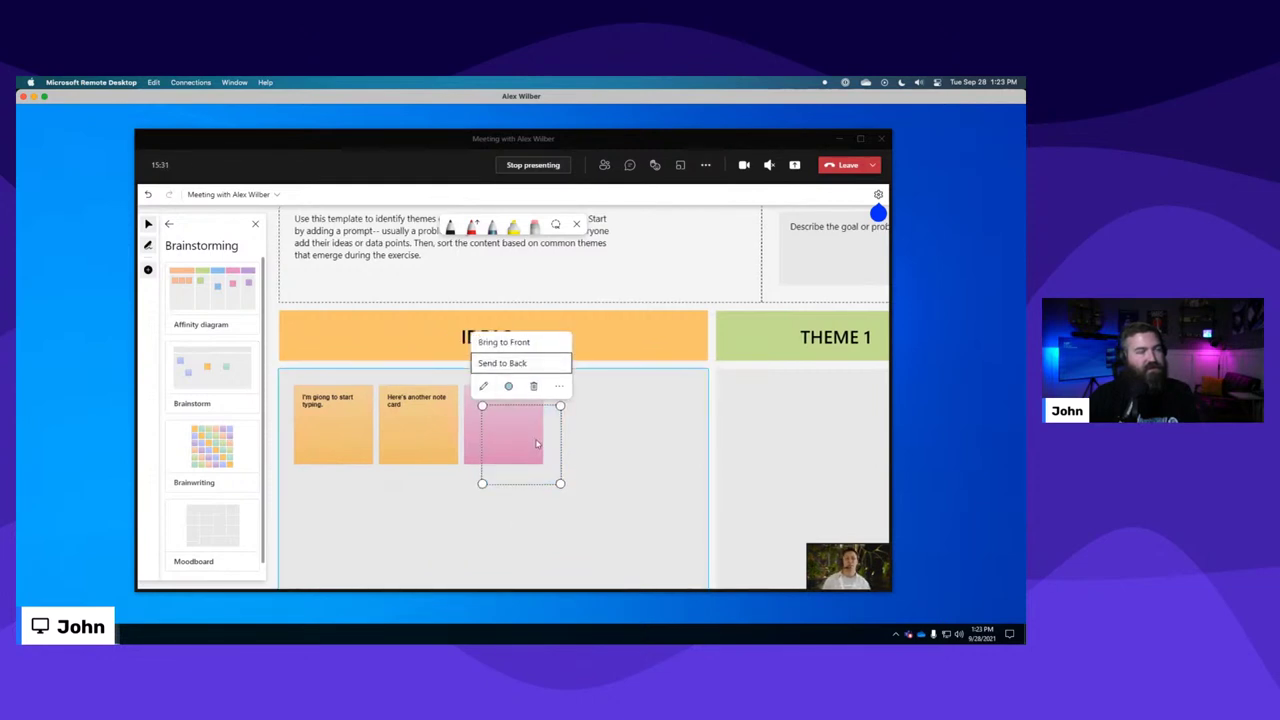
click(605, 508)
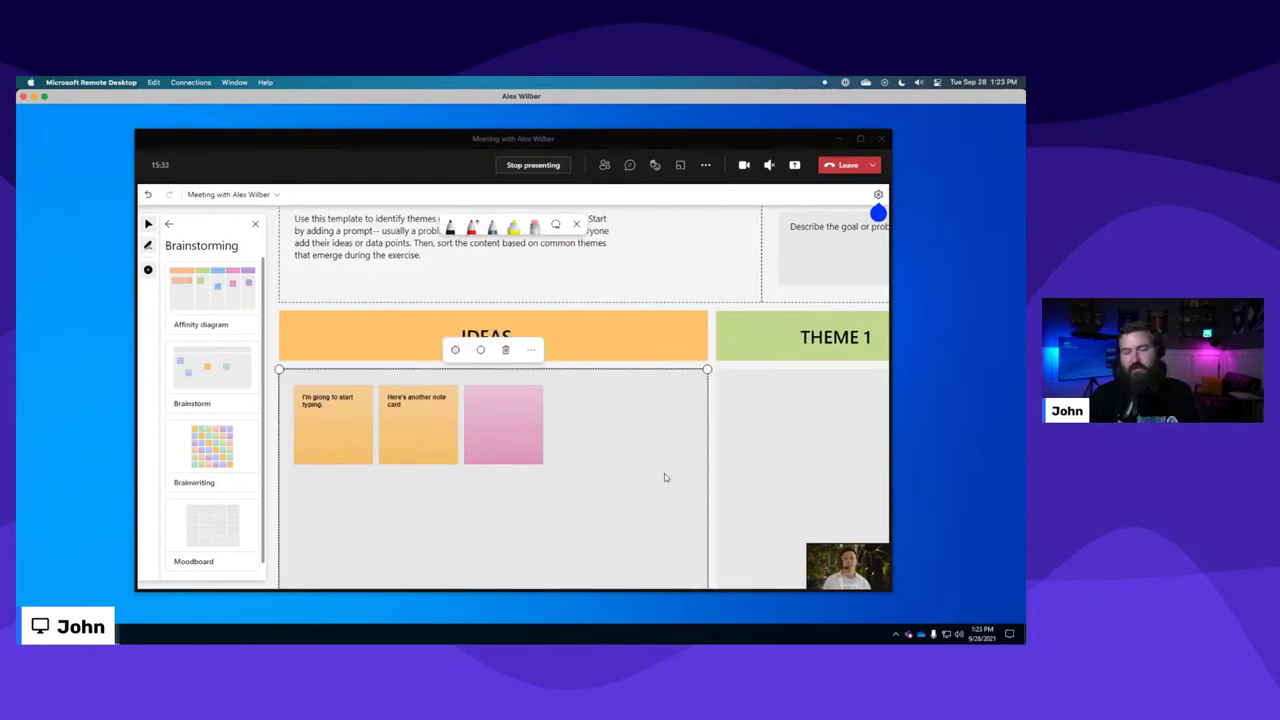
Undo sending the blue sticky note behind the Ideas column and select the note.
key(ctrl+z)
click(548, 480)
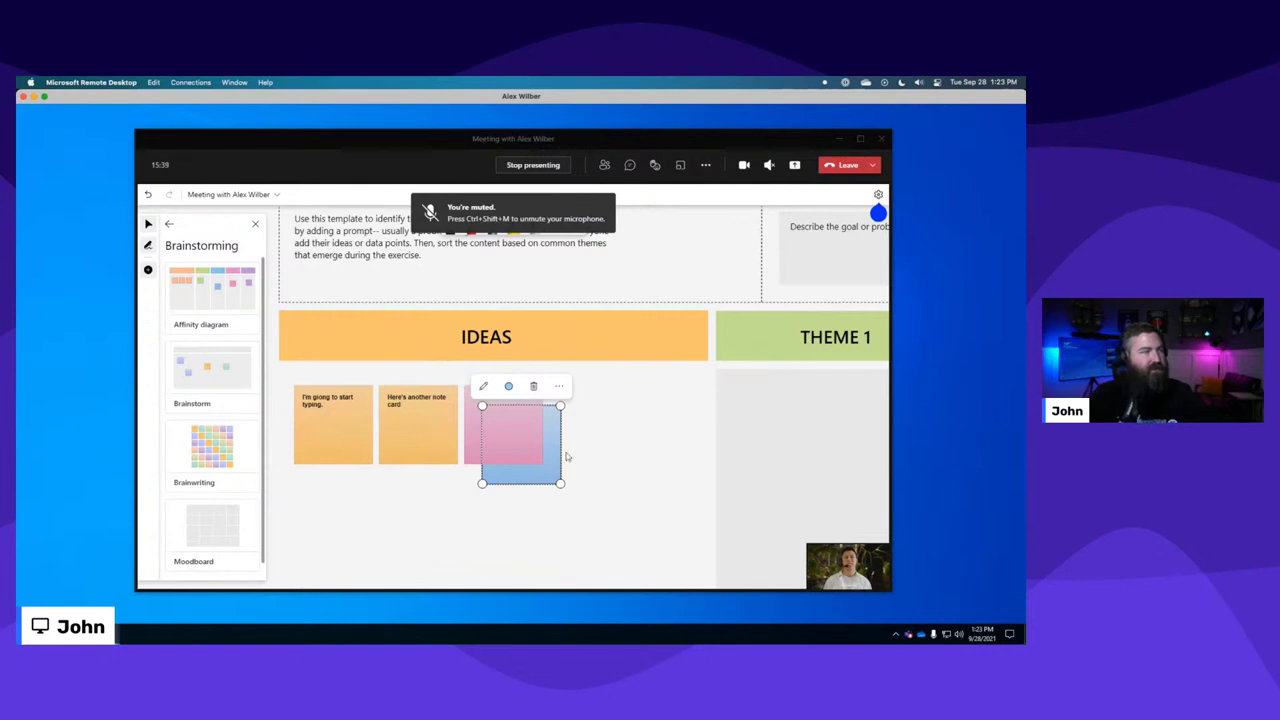
Lasso the whole Affinity diagram with its sticky notes and drawn circles, delete everything and return to the selection tool.
scroll(600, 355, down, 5)
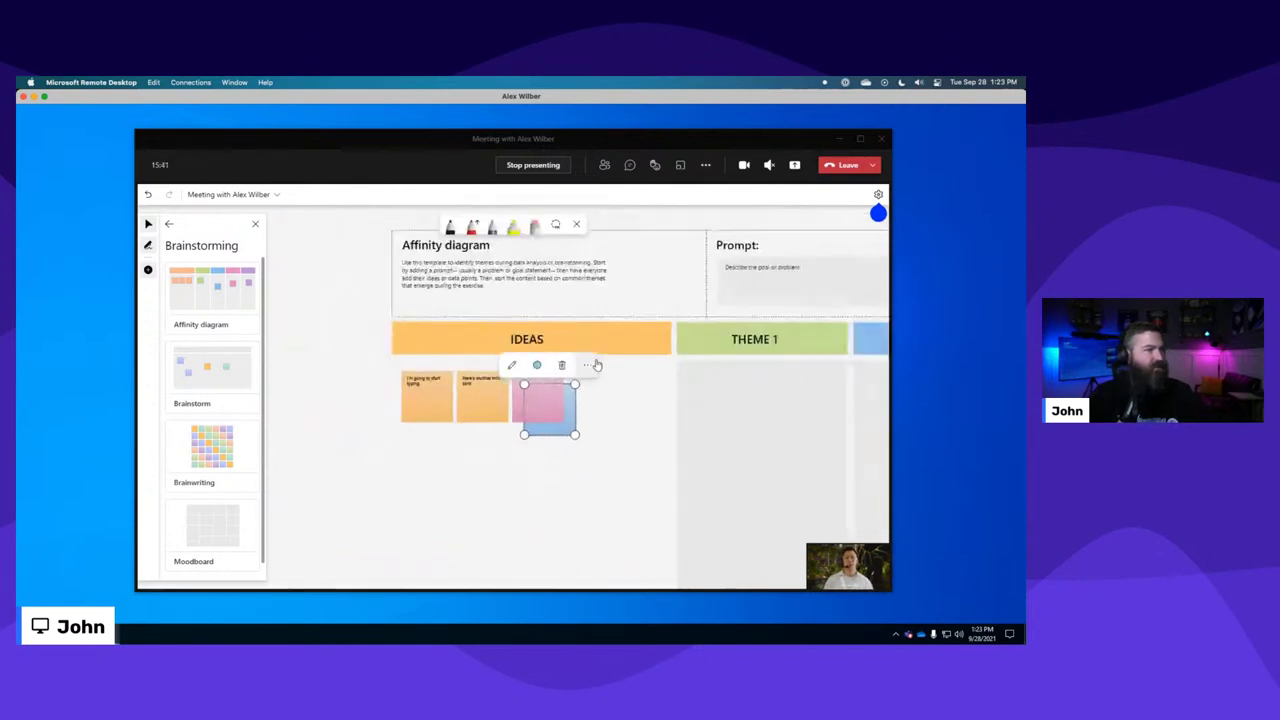
scroll(597, 365, down, 5)
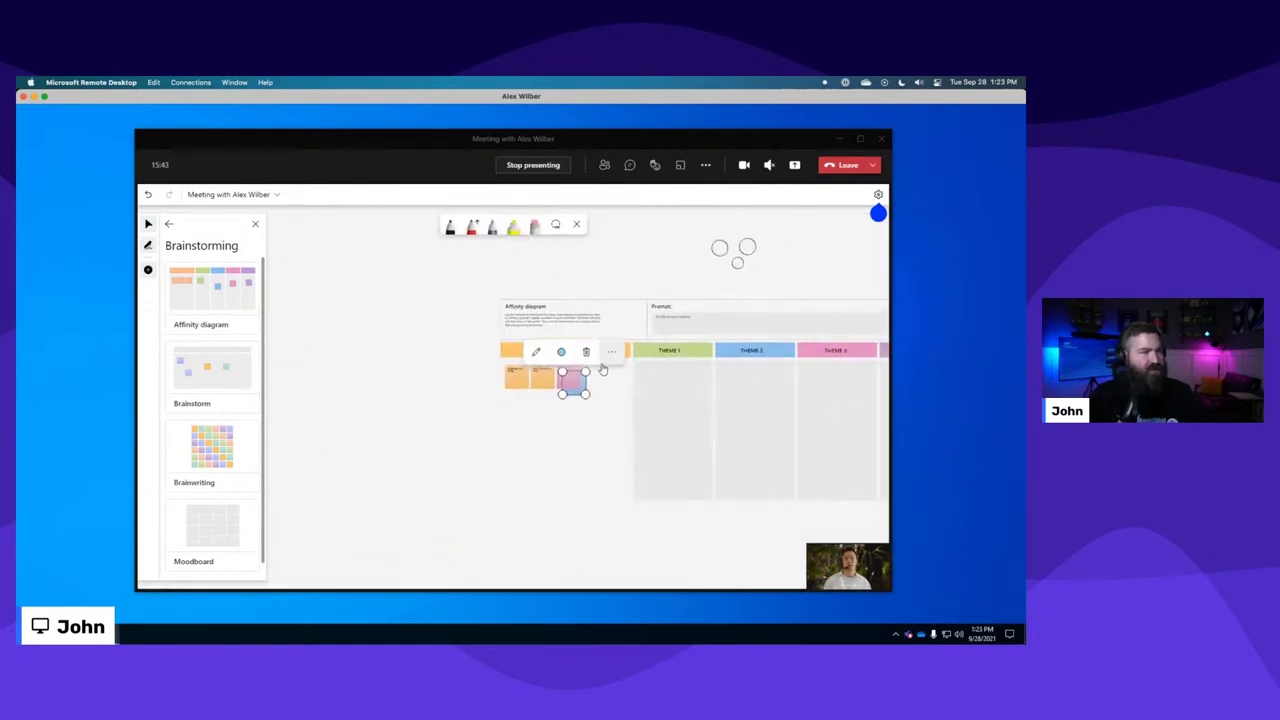
scroll(794, 472, down, 3)
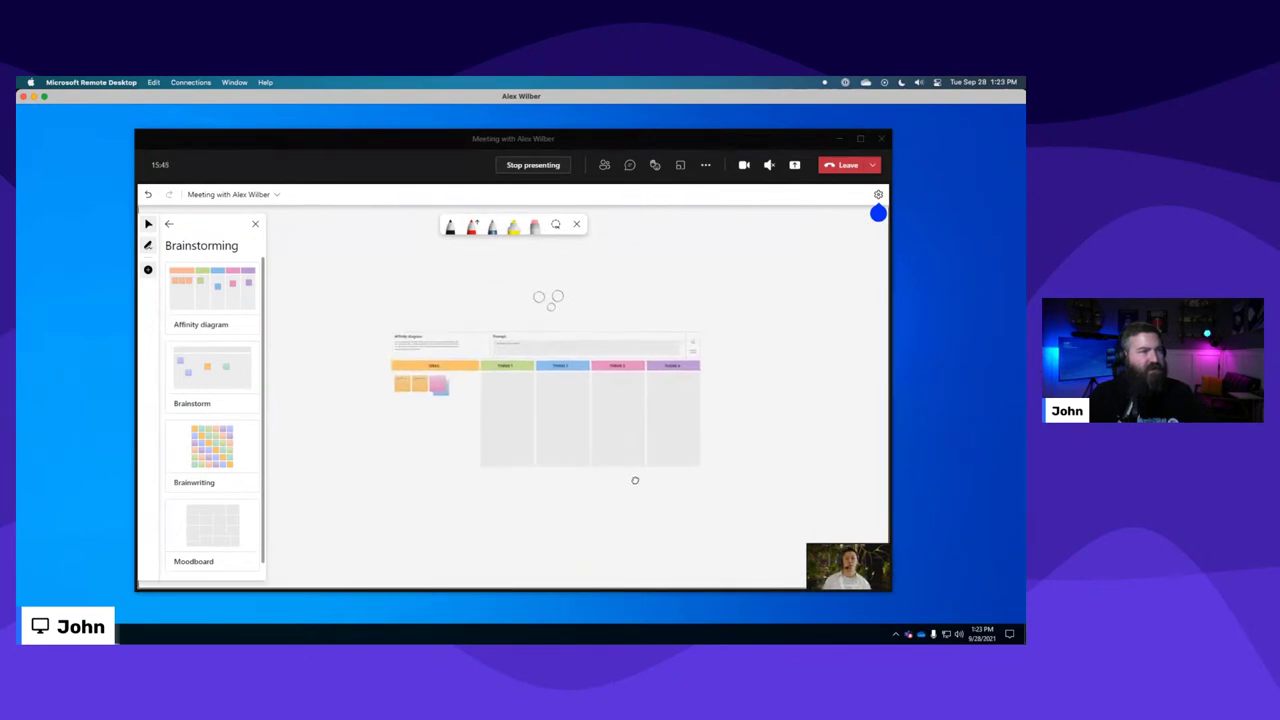
scroll(667, 443, down, 3)
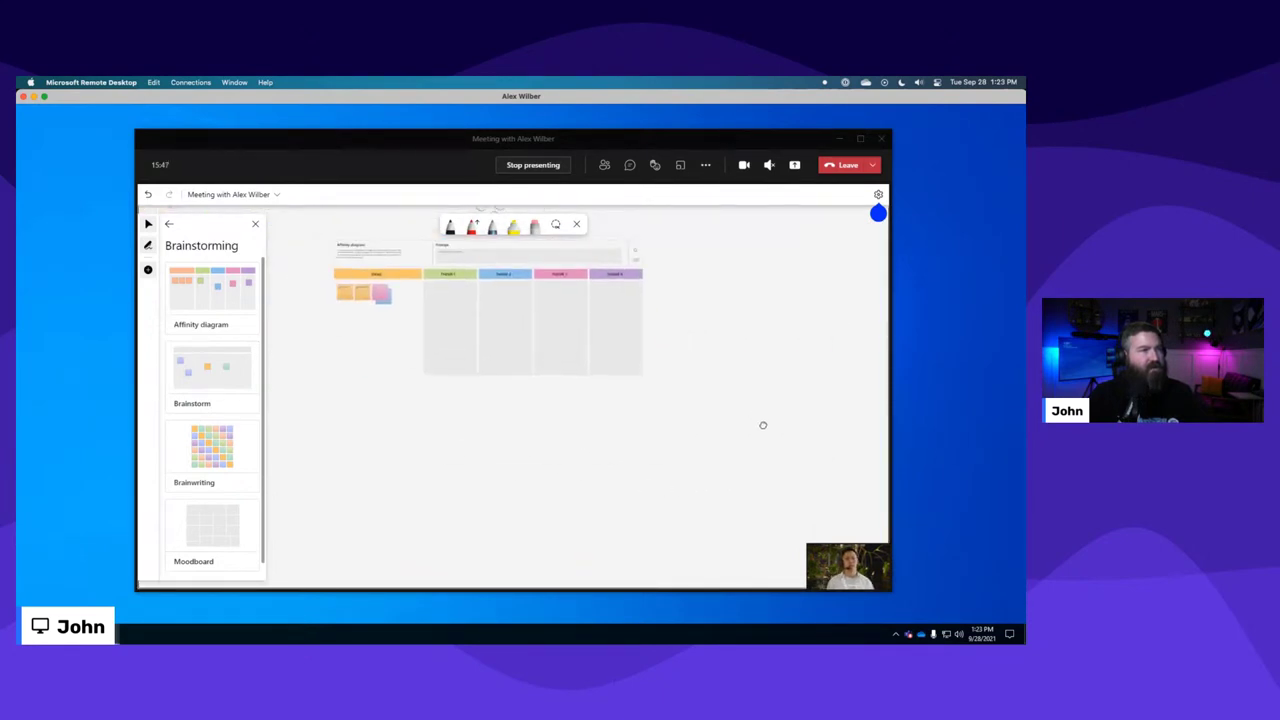
click(556, 224)
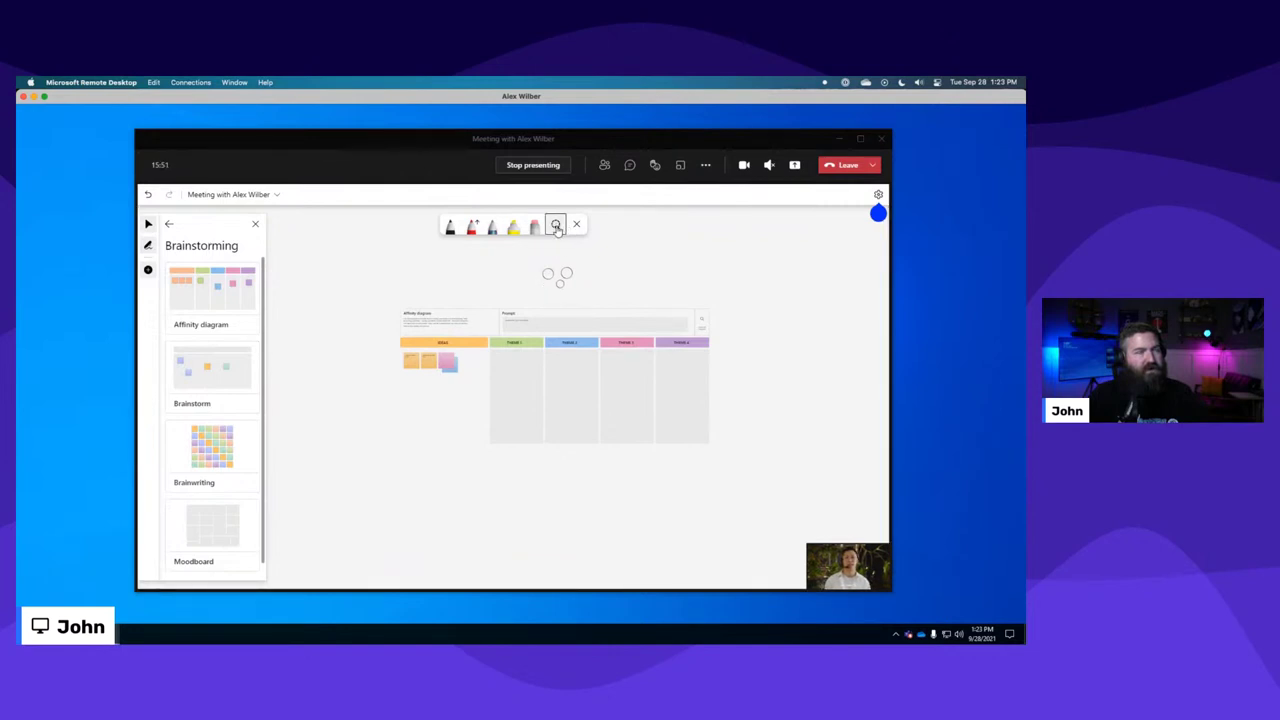
mouse_move(766, 249)
mouse_down()
mouse_move(410, 489)
mouse_move(683, 491)
mouse_move(823, 457)
mouse_up()
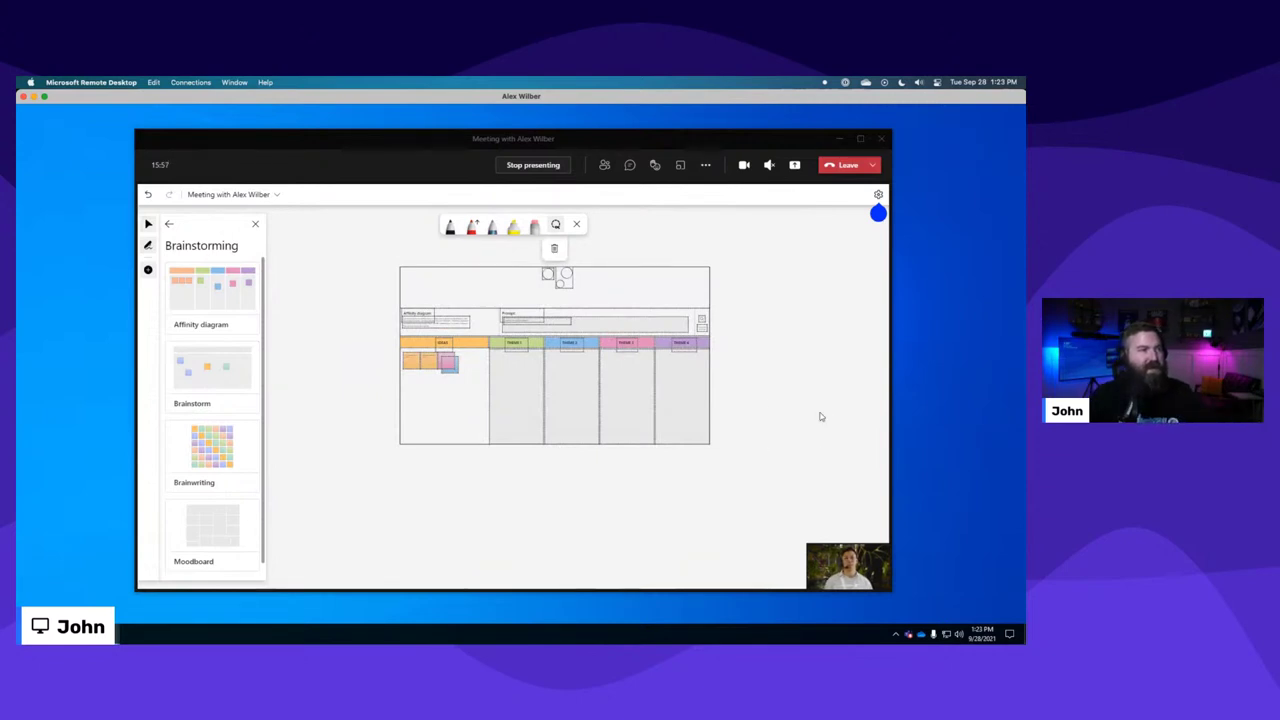
key(Delete)
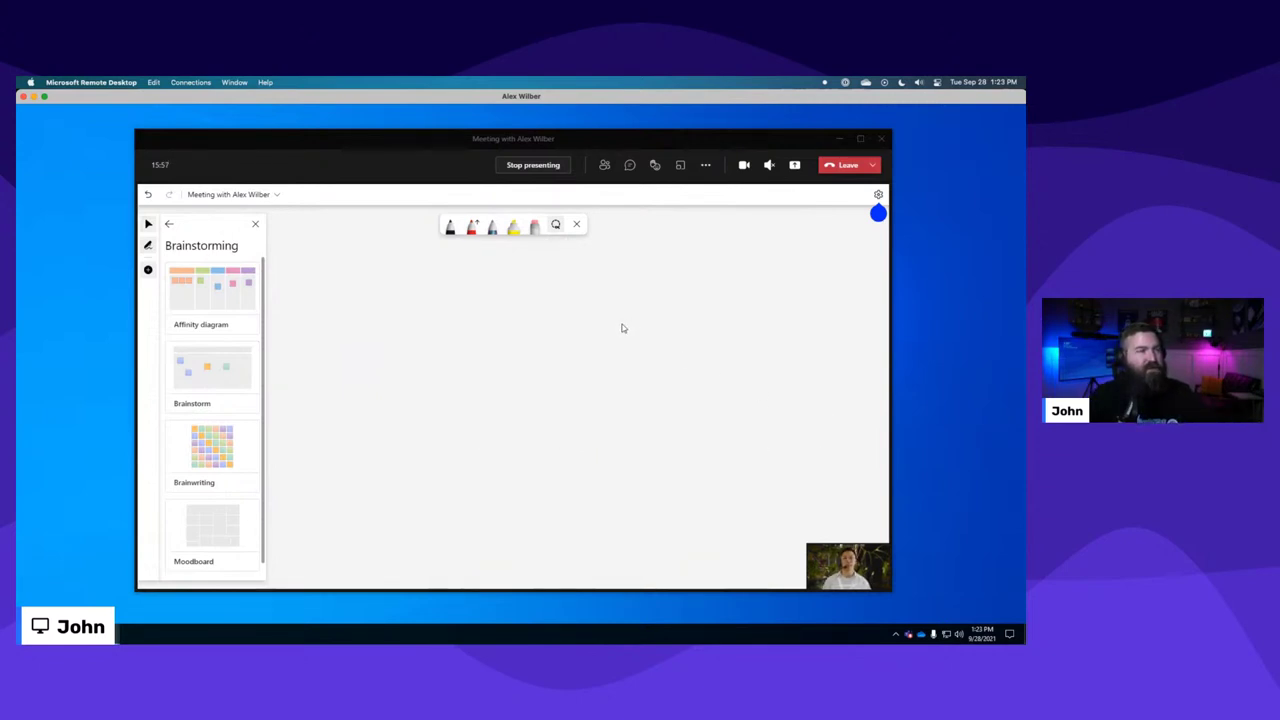
click(556, 224)
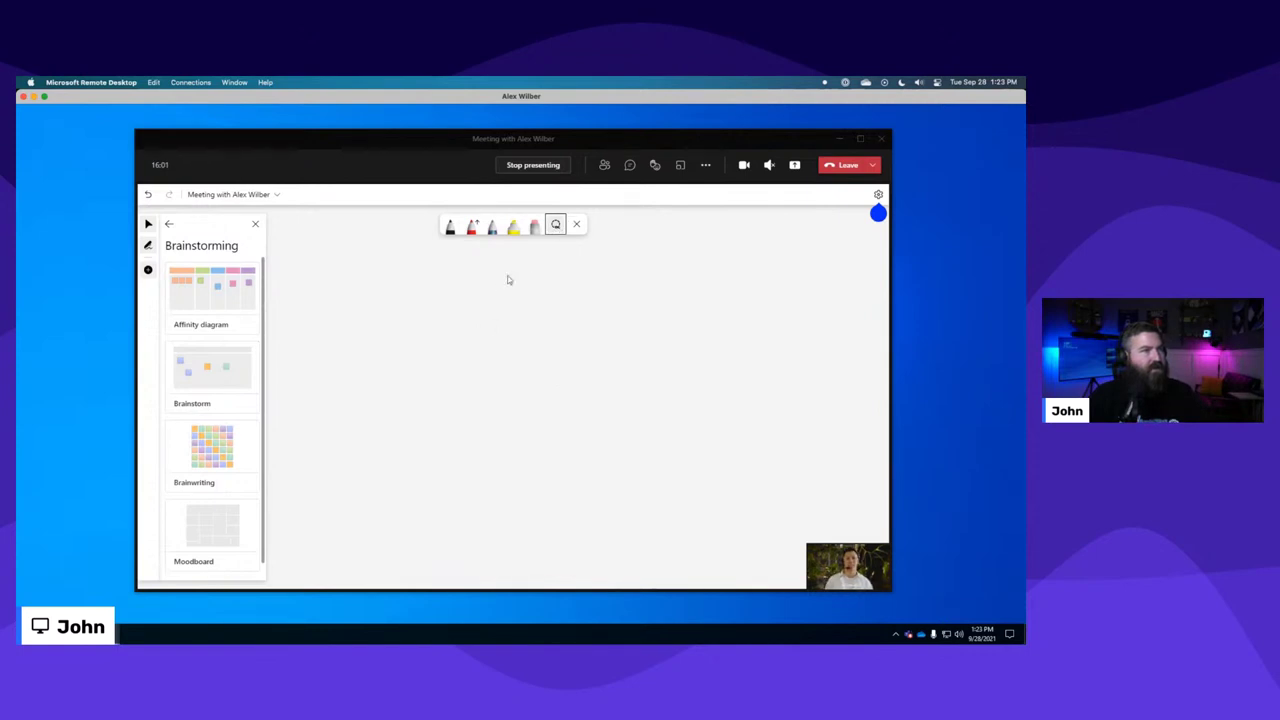
click(149, 226)
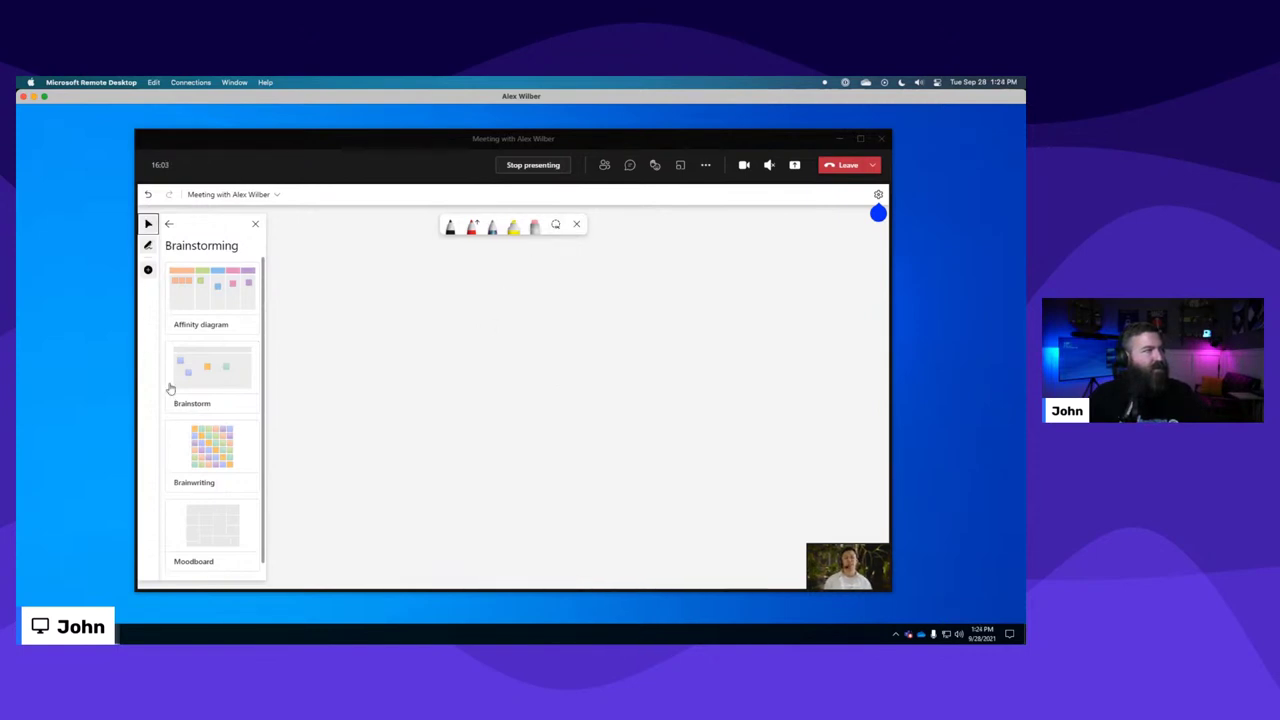
Look through the Problem solving templates and read the description of the Rose, thorn, bud template.
click(168, 225)
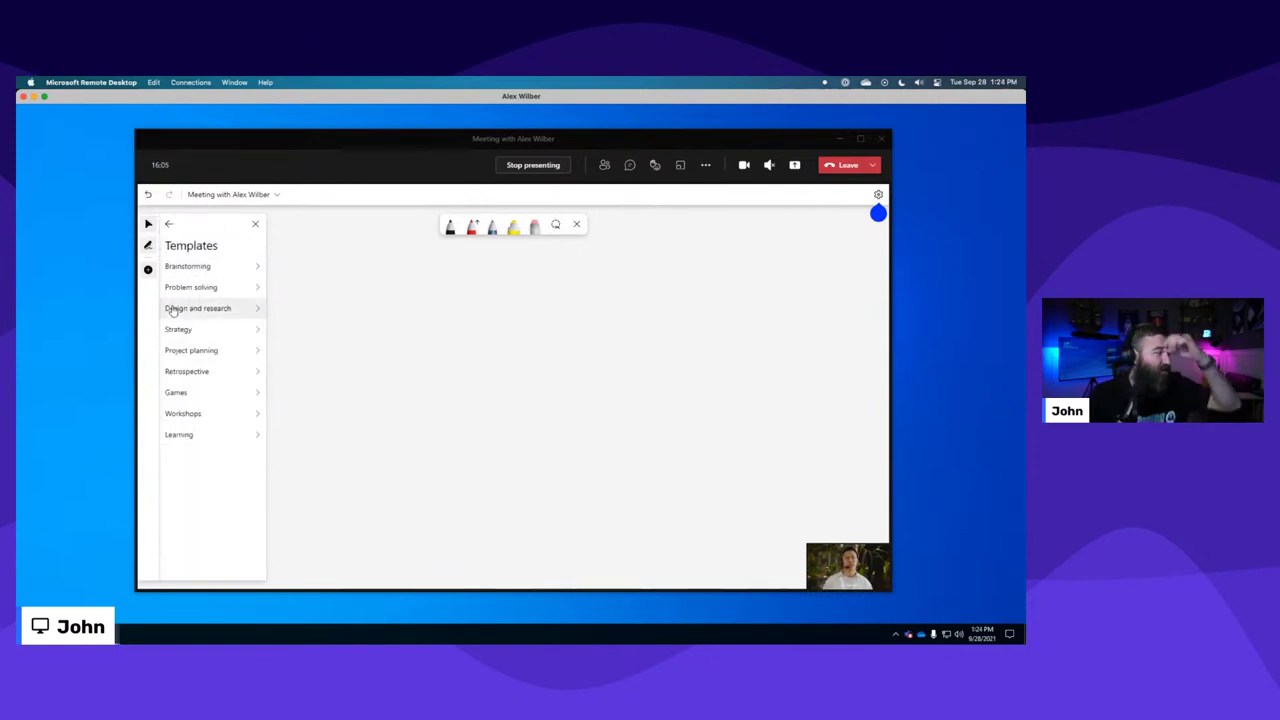
click(195, 286)
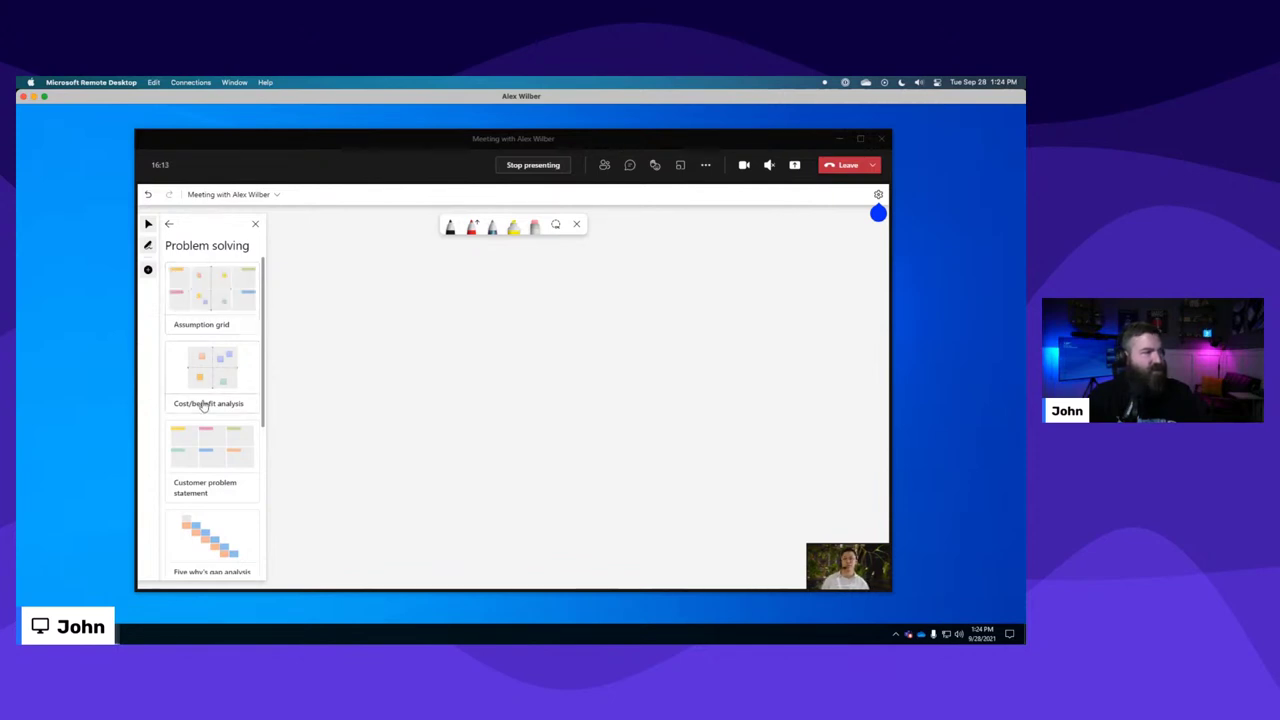
scroll(210, 400, down, 1)
scroll(211, 410, down, 4)
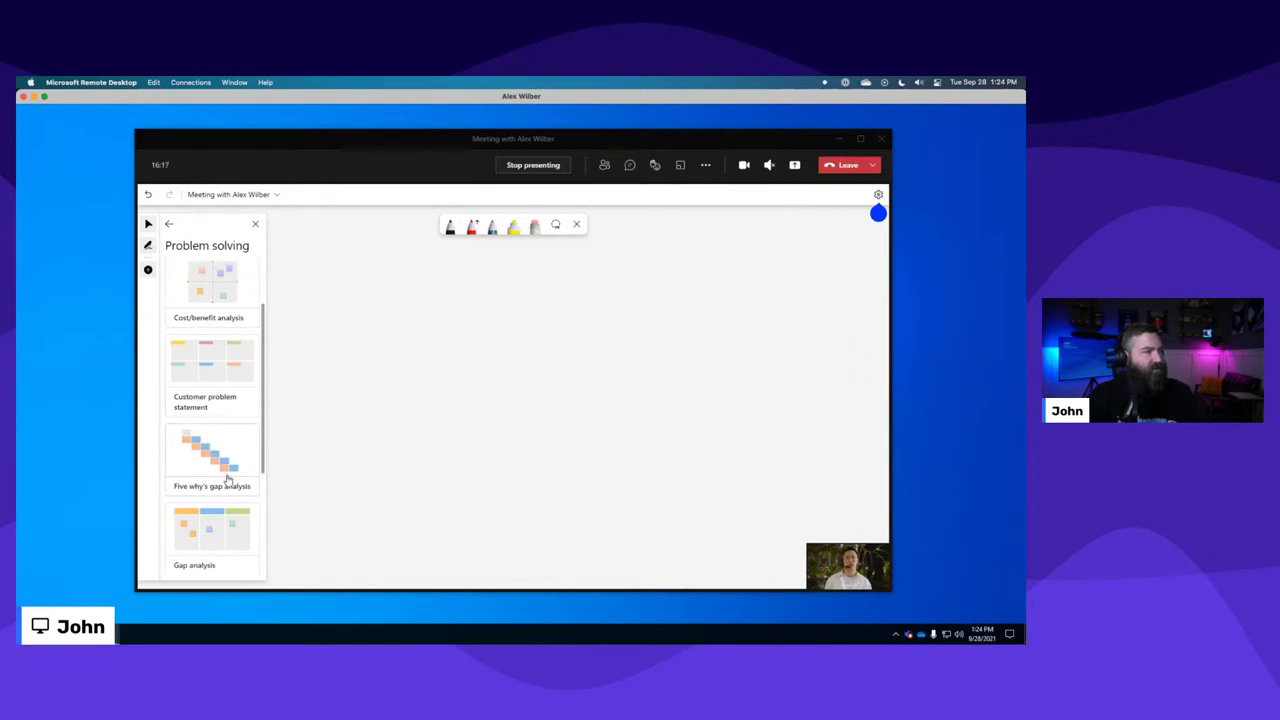
scroll(228, 480, down, 2)
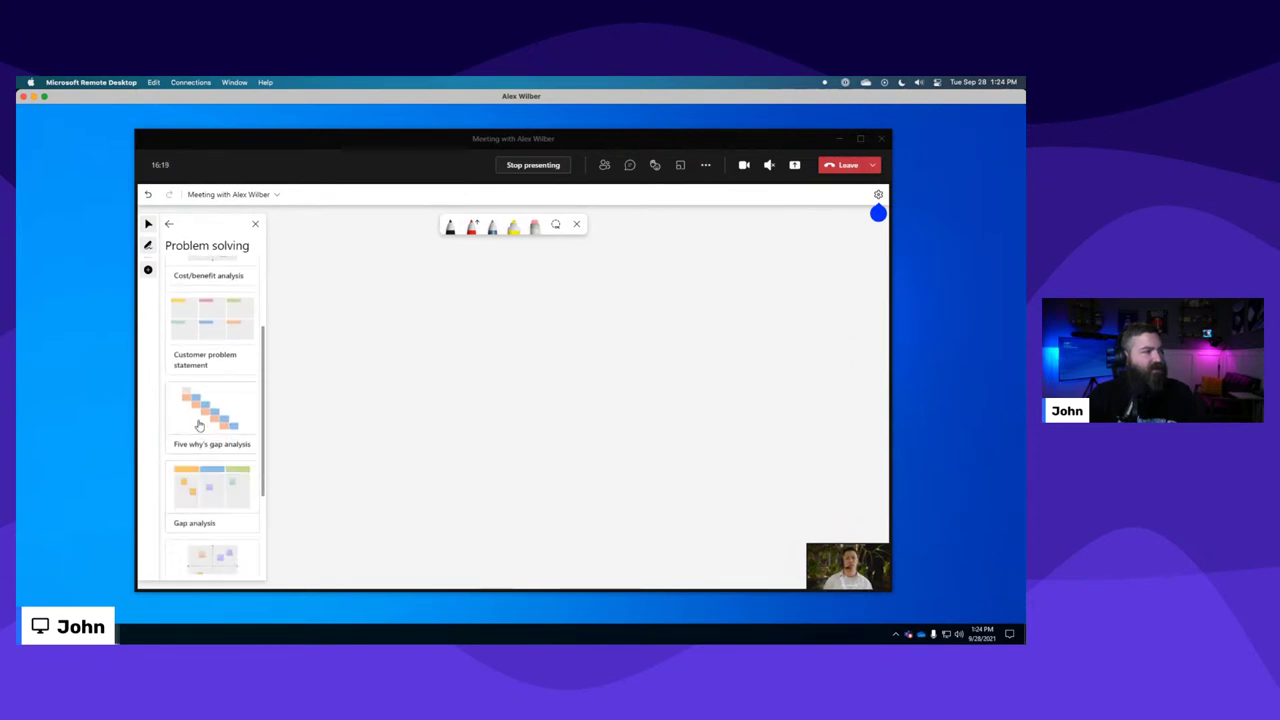
scroll(208, 490, down, 6)
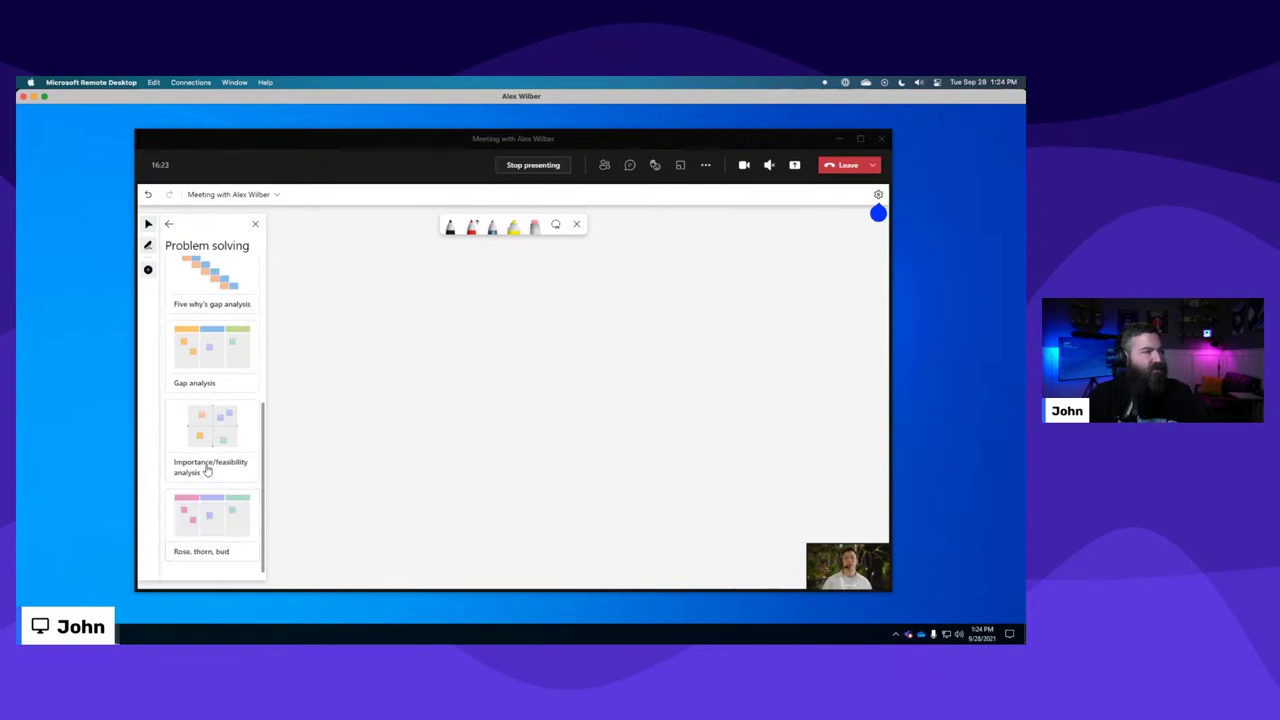
mouse_move(189, 560)
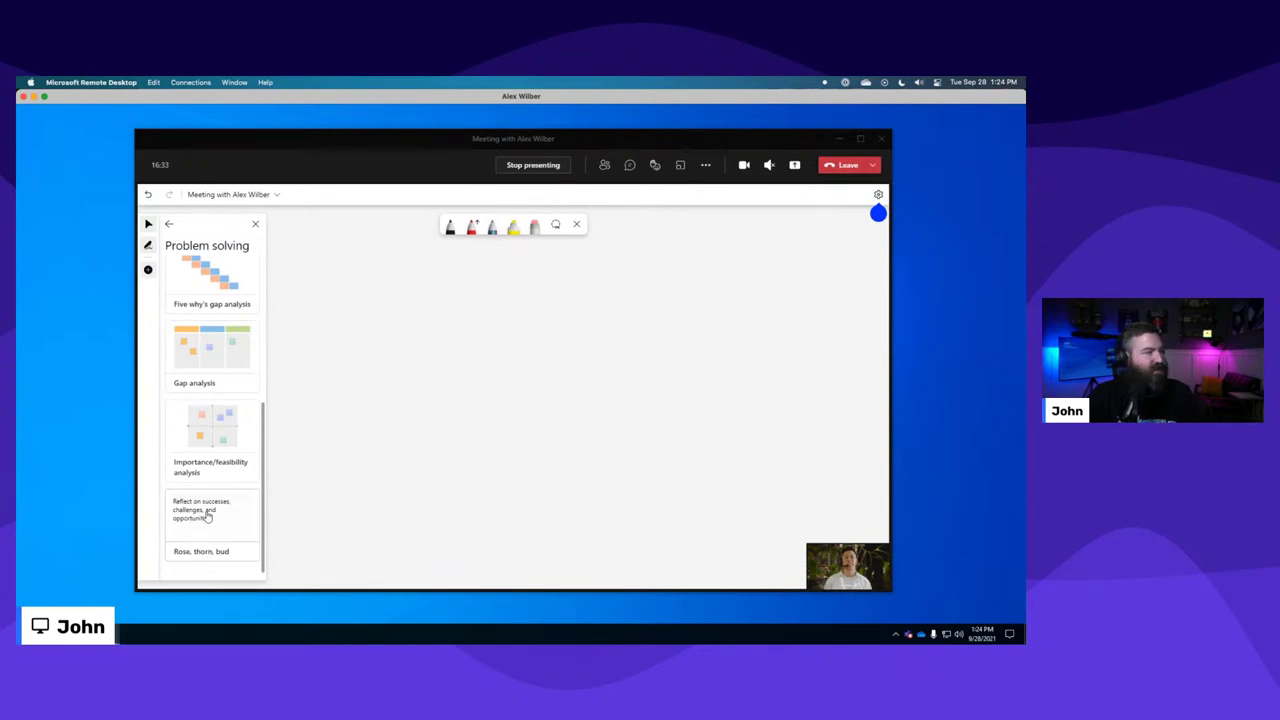
Look through the Retrospective templates and place the Team retrospective template on the empty board.
click(169, 224)
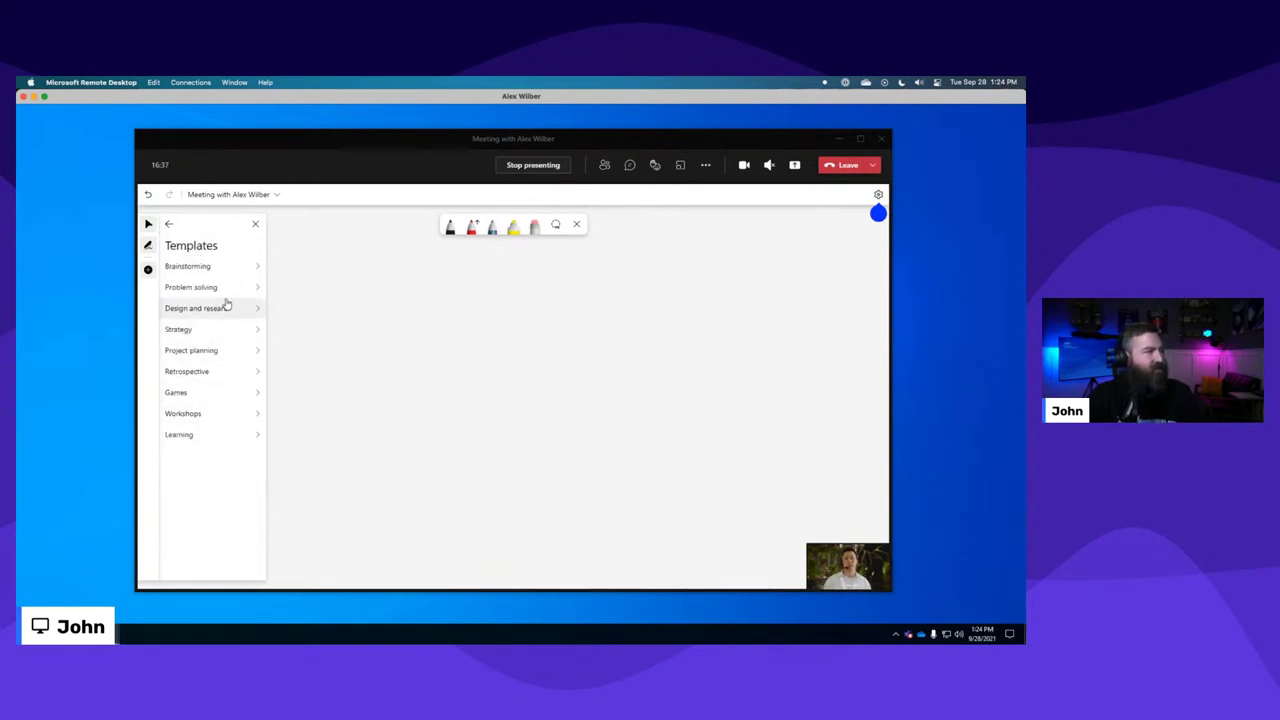
click(192, 372)
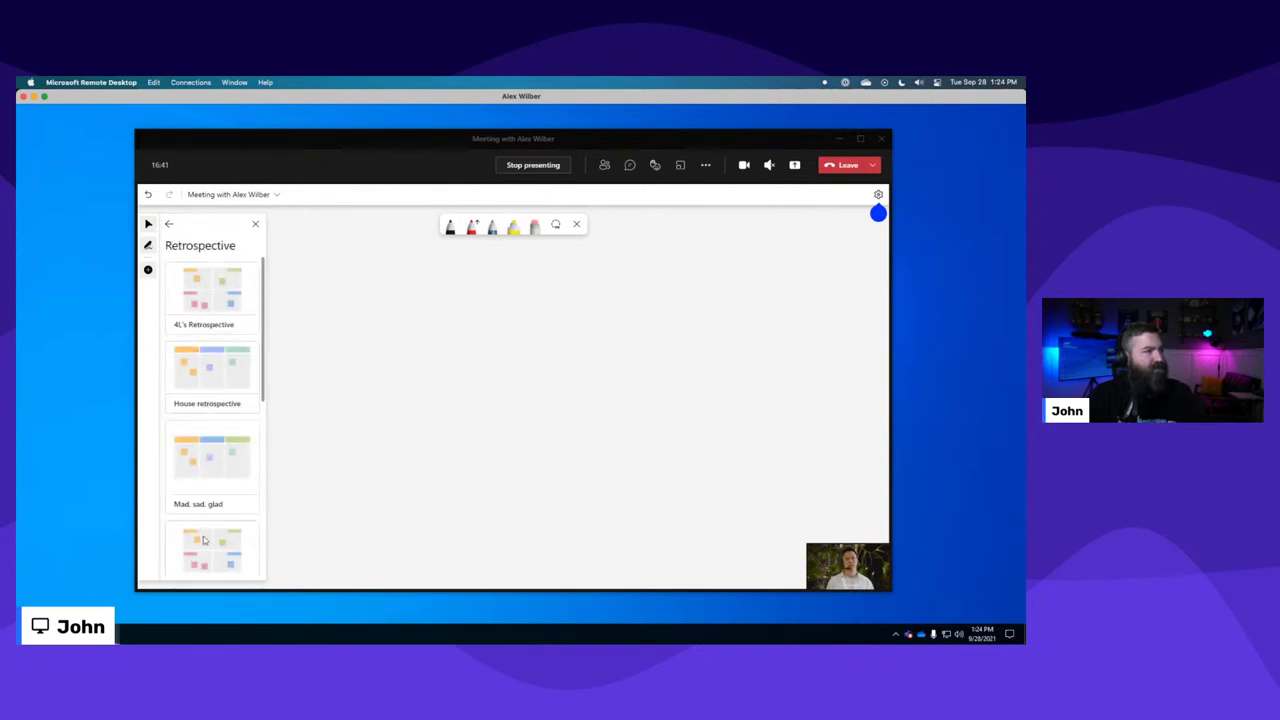
scroll(221, 547, down, 5)
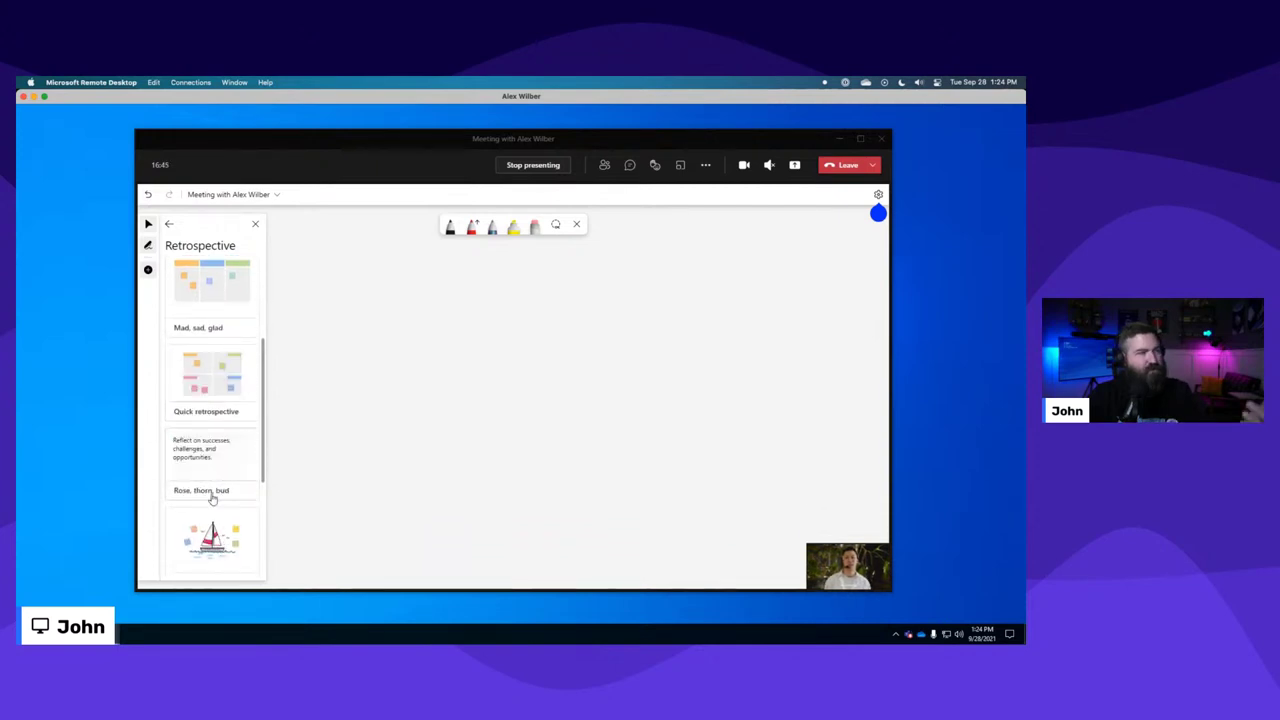
scroll(218, 497, down, 1)
scroll(215, 500, down, 1)
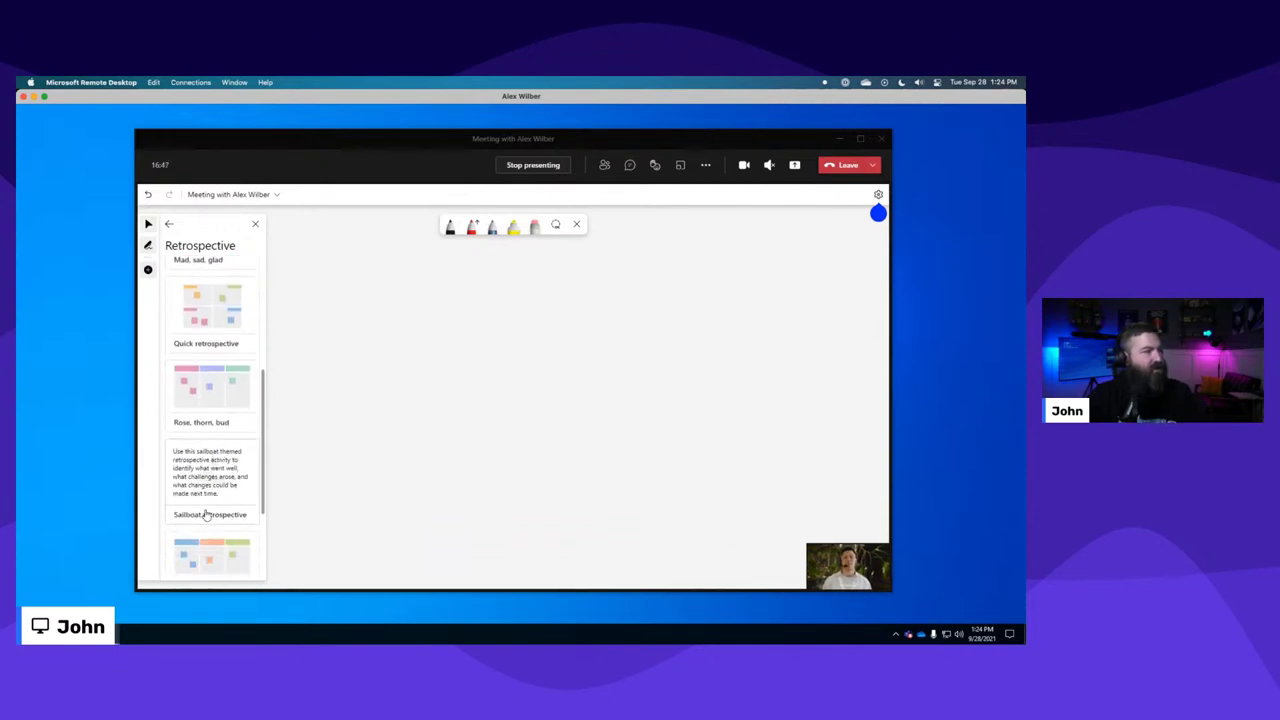
scroll(231, 517, down, 3)
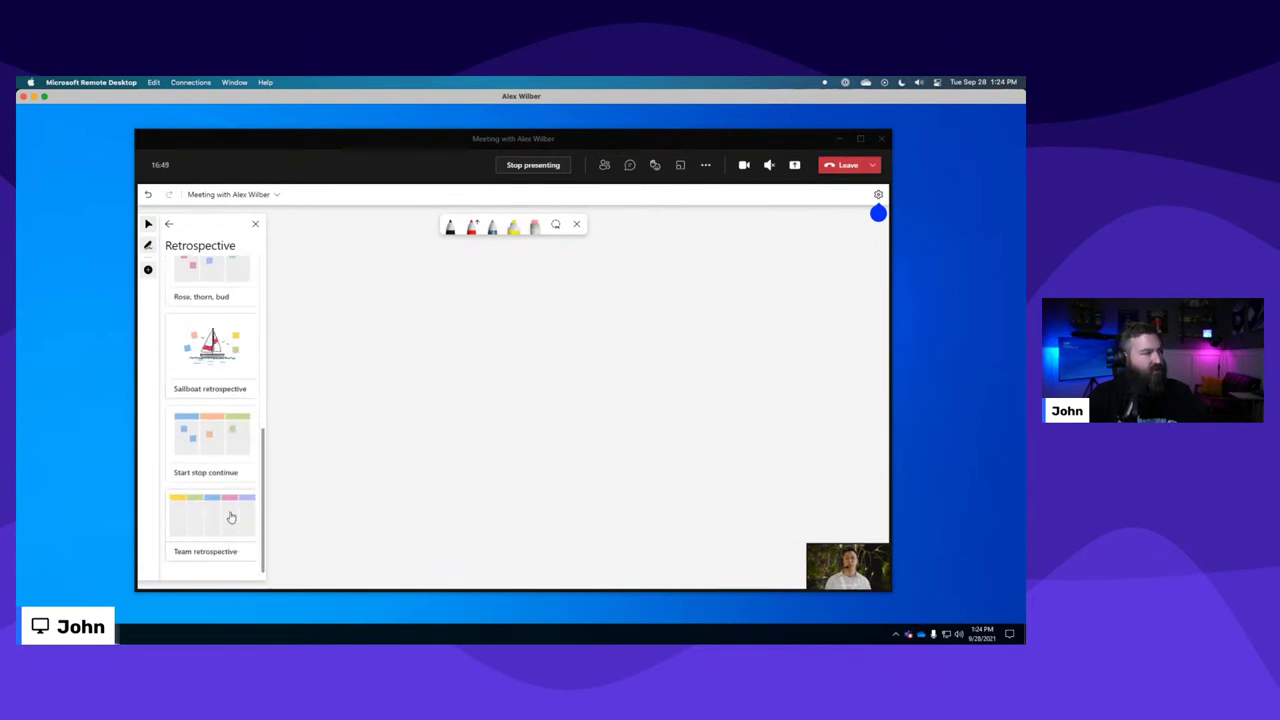
mouse_move(197, 472)
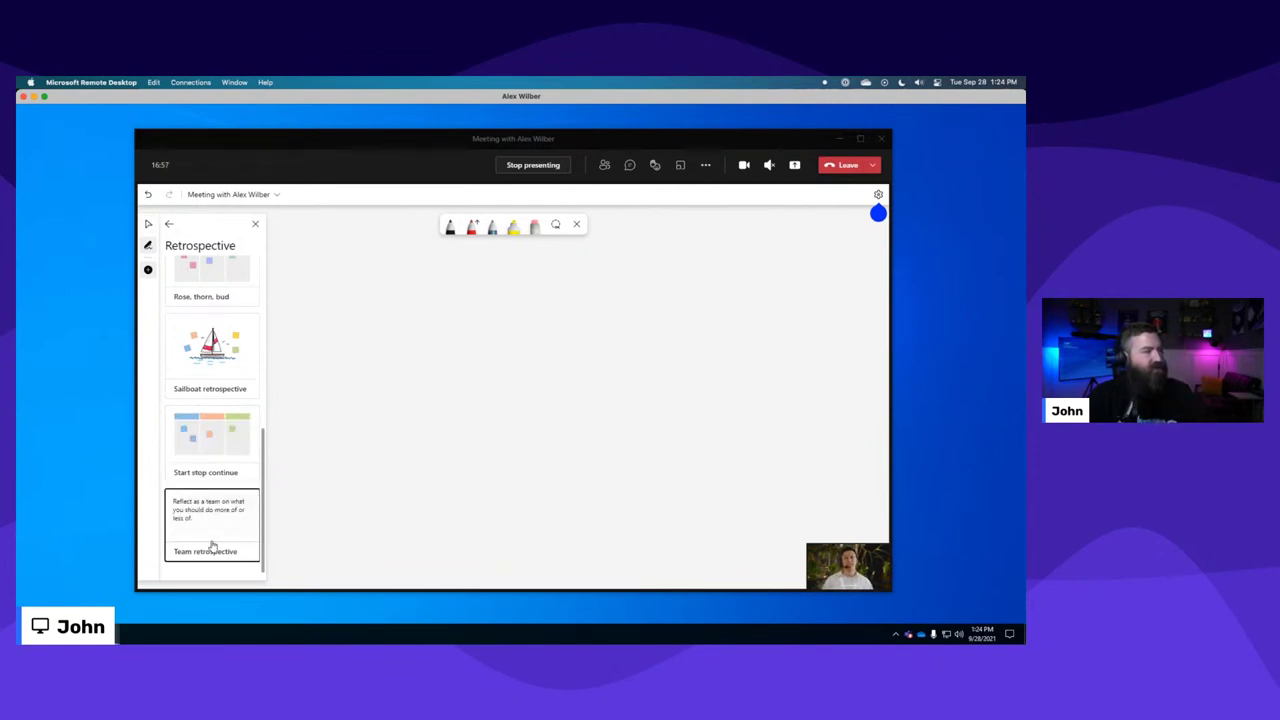
drag(212, 546, 494, 396)
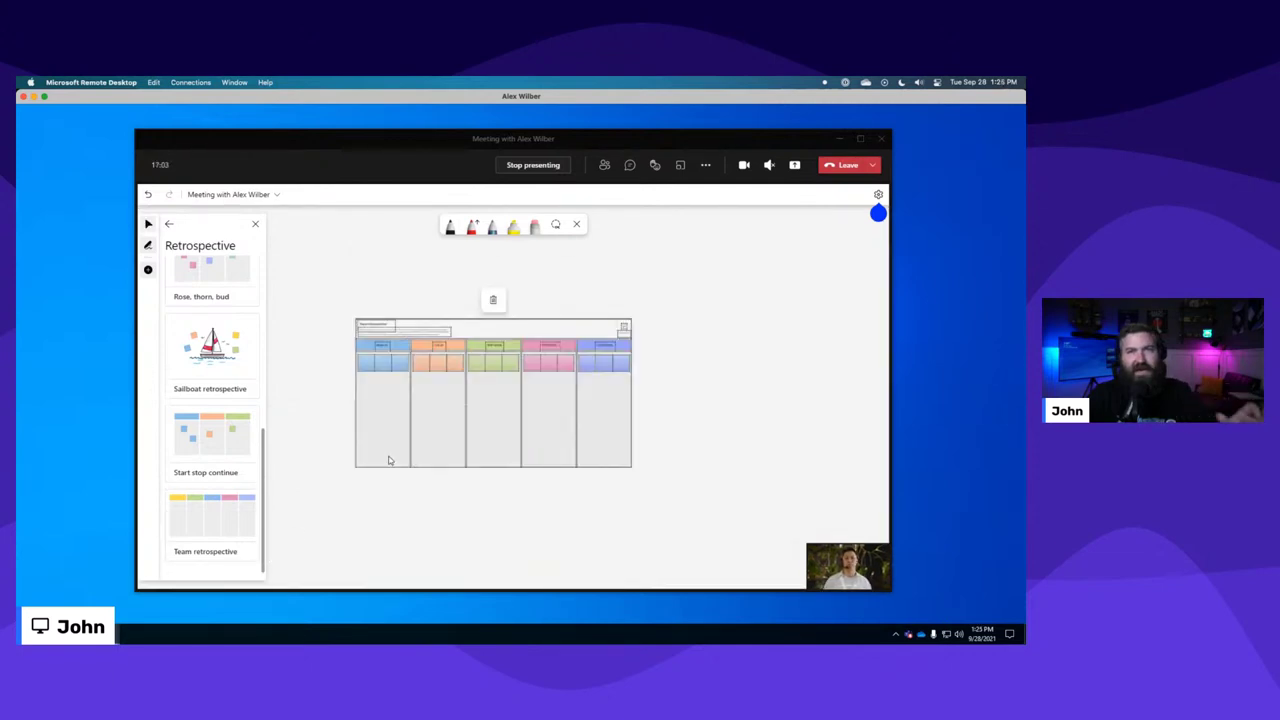
Examine the columns of the Team retrospective template up close and delete the whole template from the board.
scroll(417, 370, up, 5)
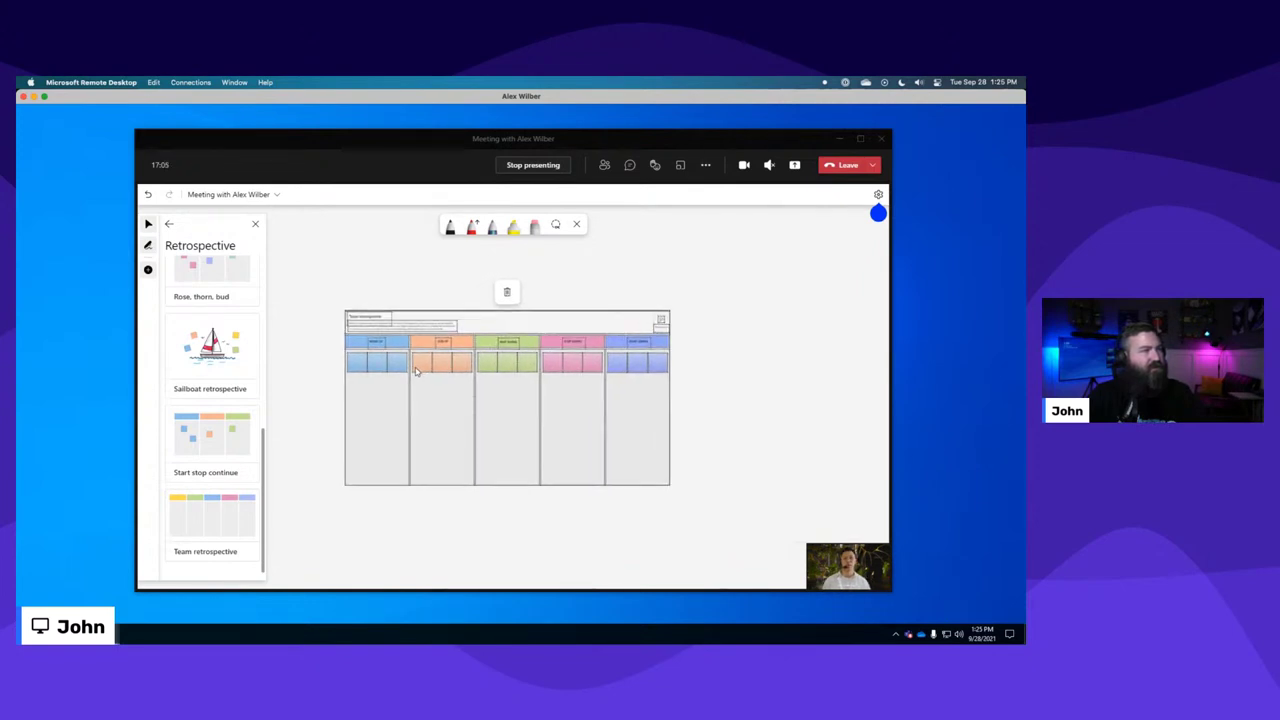
scroll(415, 373, up, 4)
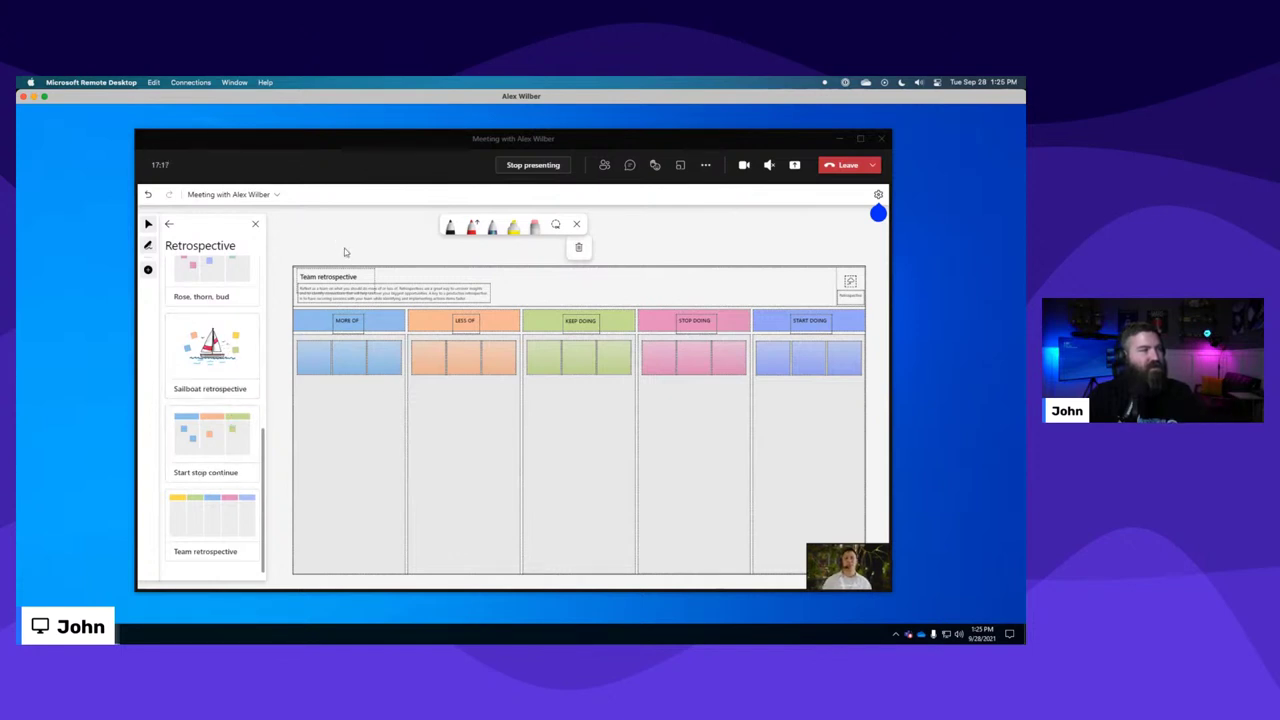
scroll(344, 252, down, 2)
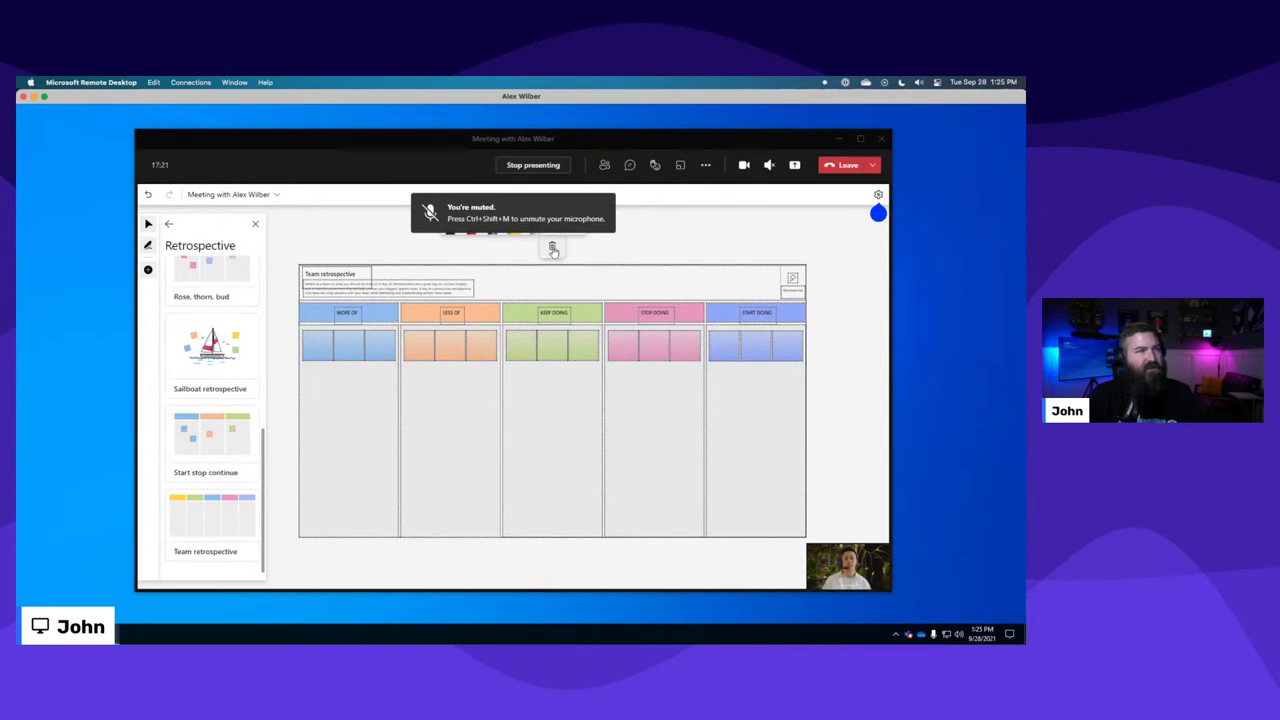
key(Delete)
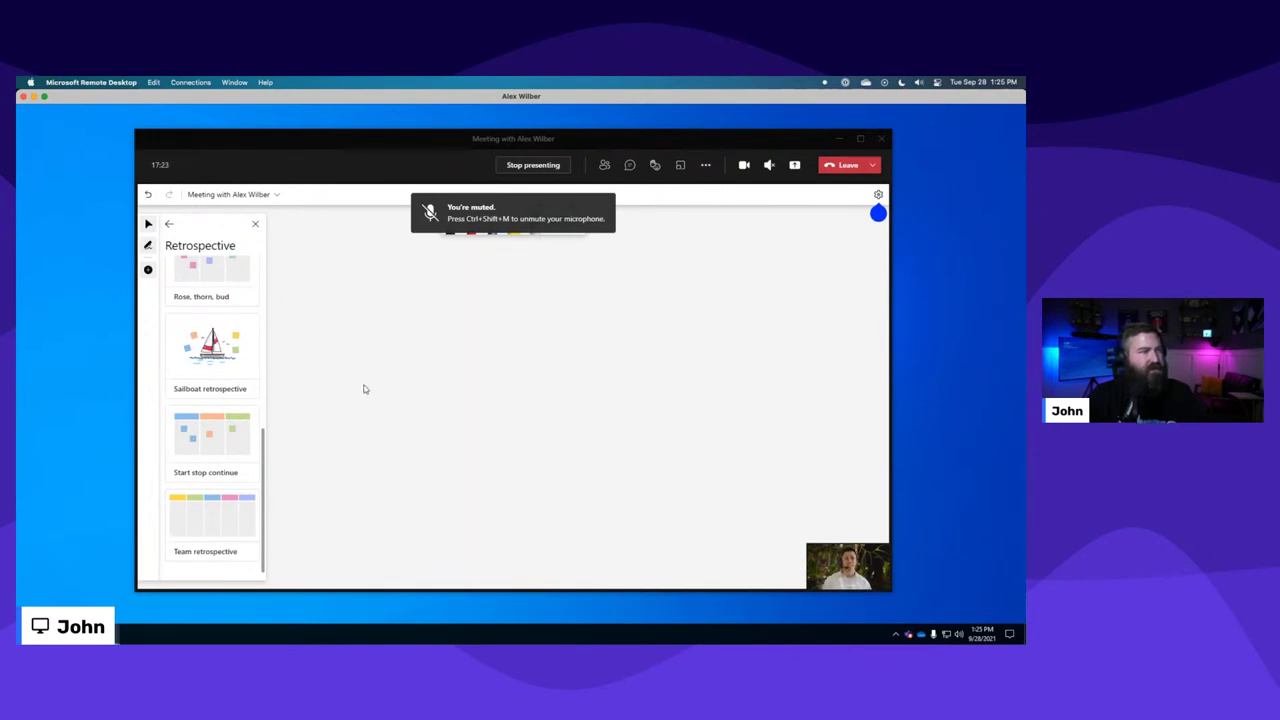
Look through the Design and research templates and place the Simple journey map template on the board.
scroll(210, 456, up, 5)
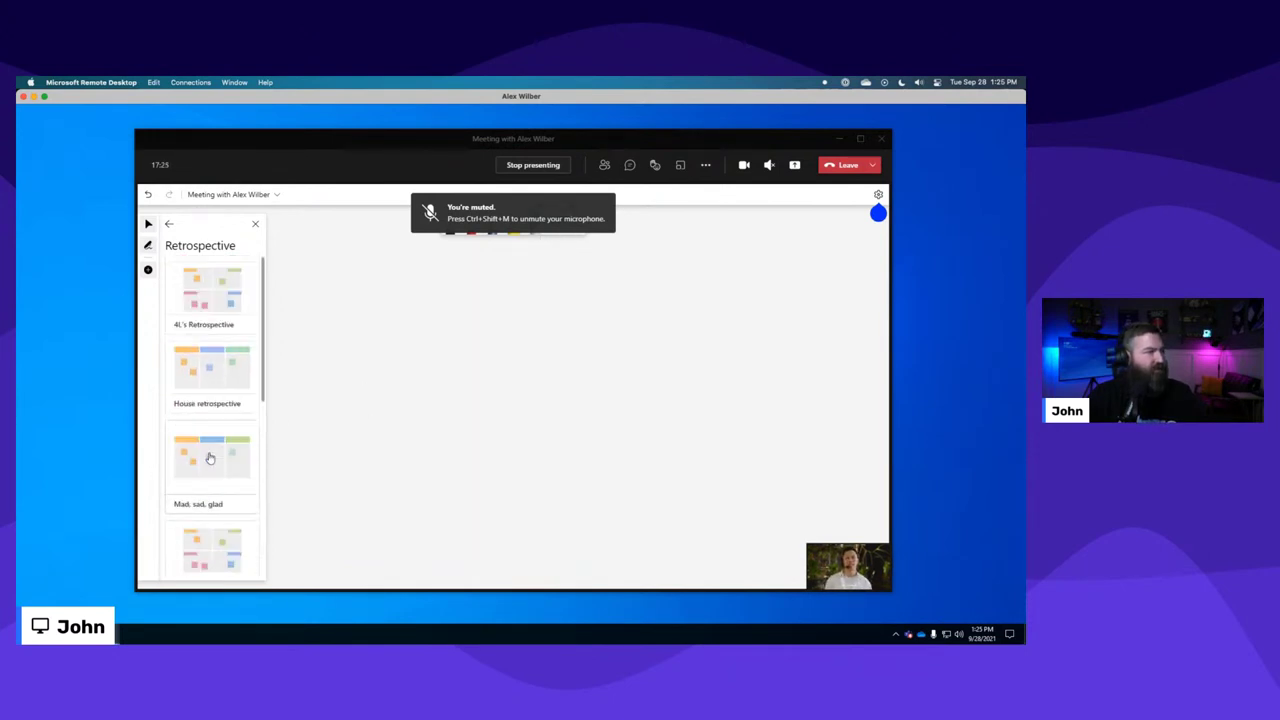
click(169, 223)
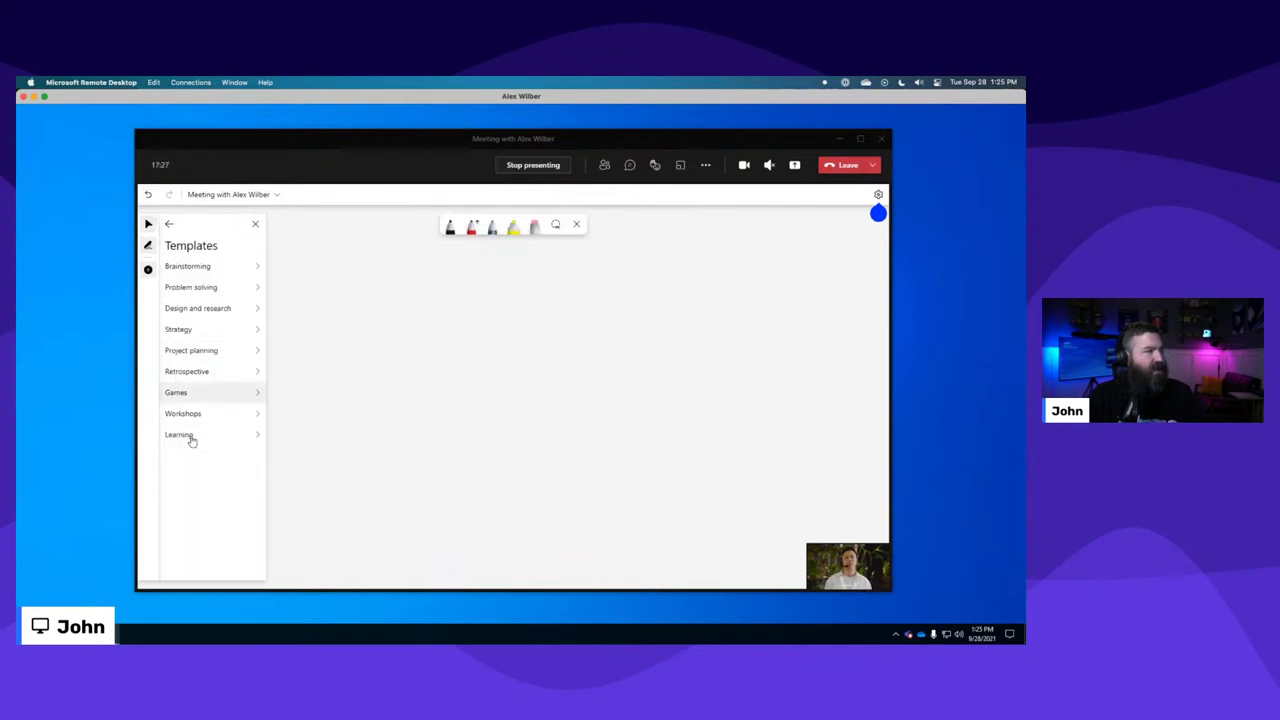
click(212, 288)
click(169, 223)
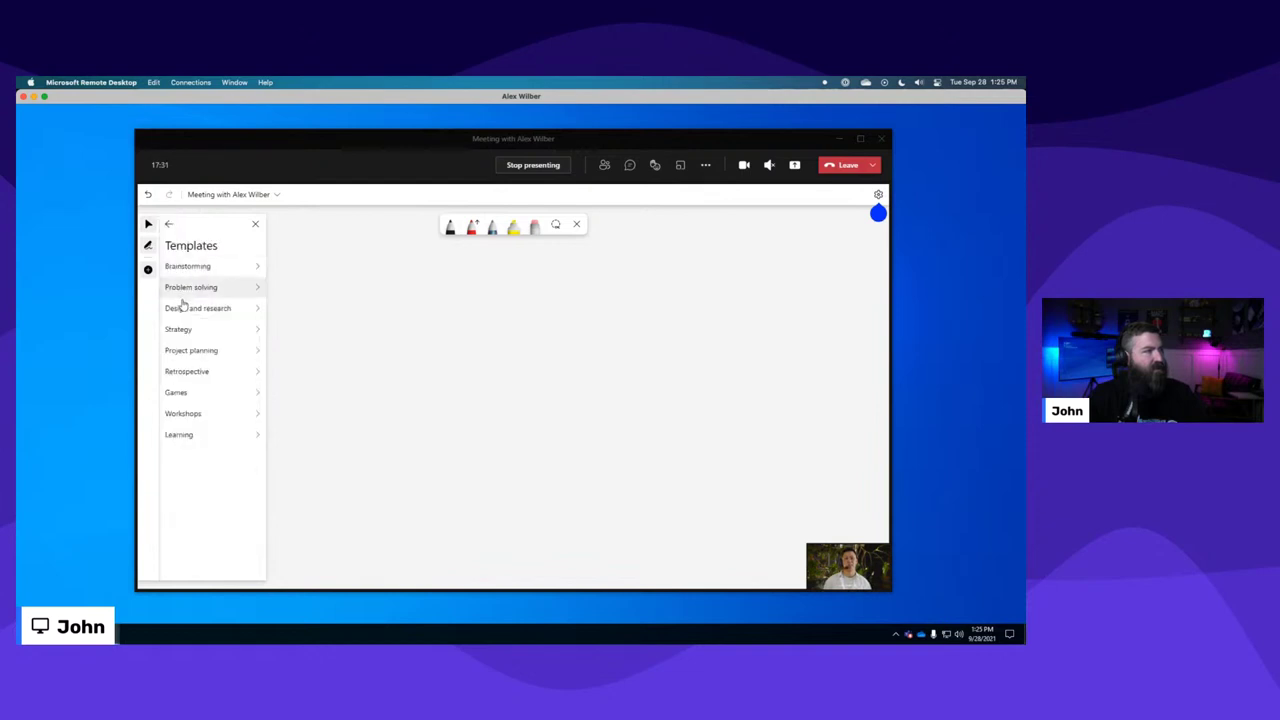
click(195, 305)
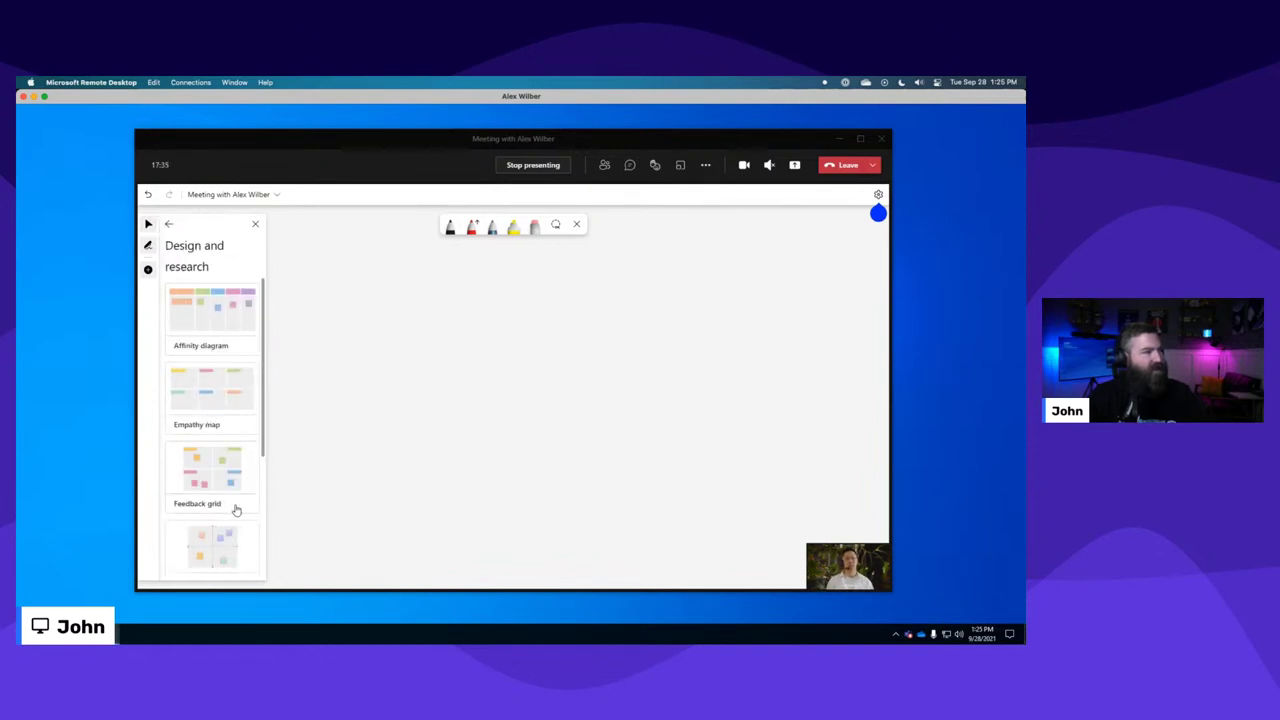
scroll(234, 510, down, 3)
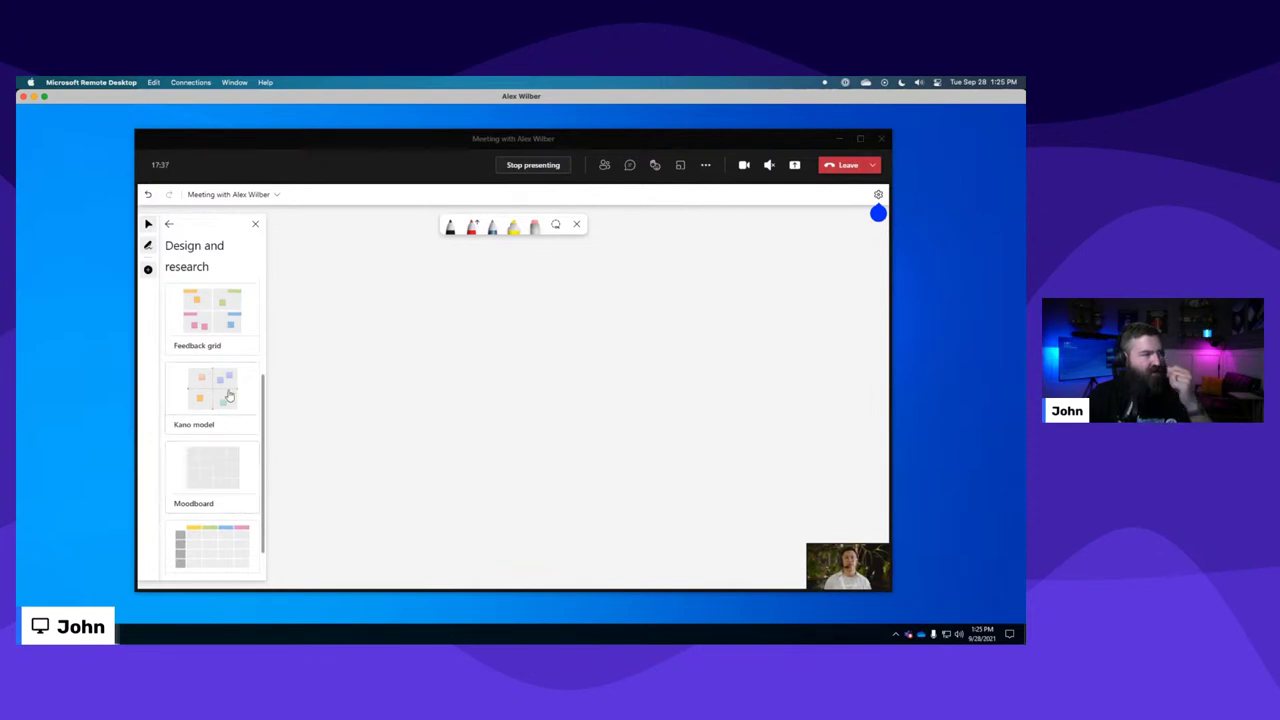
scroll(228, 404, down, 1)
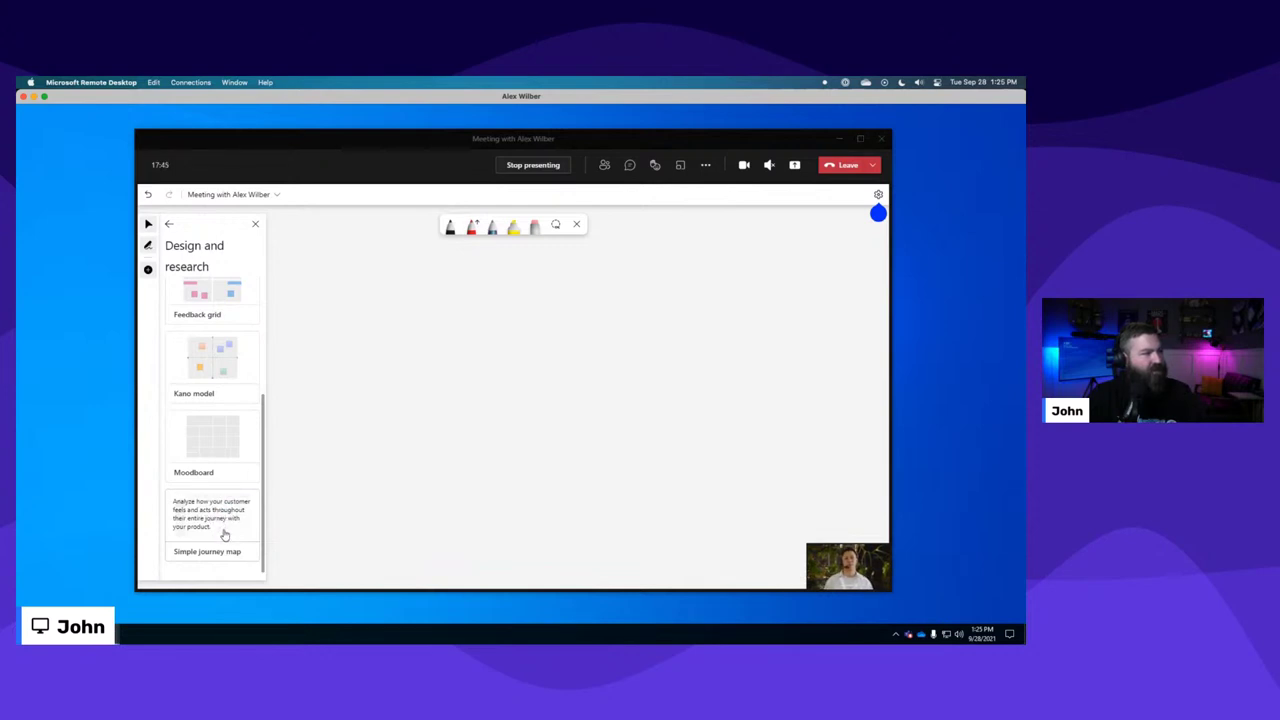
drag(224, 536, 487, 370)
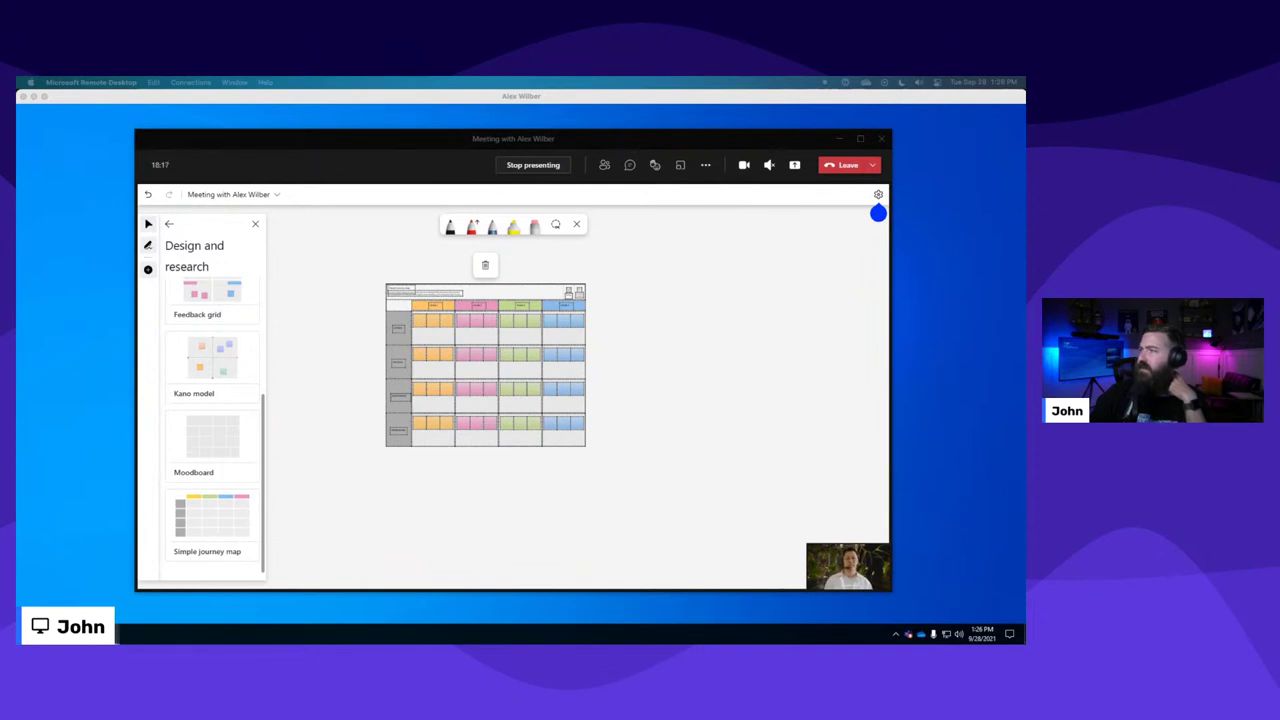
Switch to Yammer and highlight the comment about the PNG-only export option in the Whiteboard discussion.
key(super+Tab)
drag(484, 166, 414, 161)
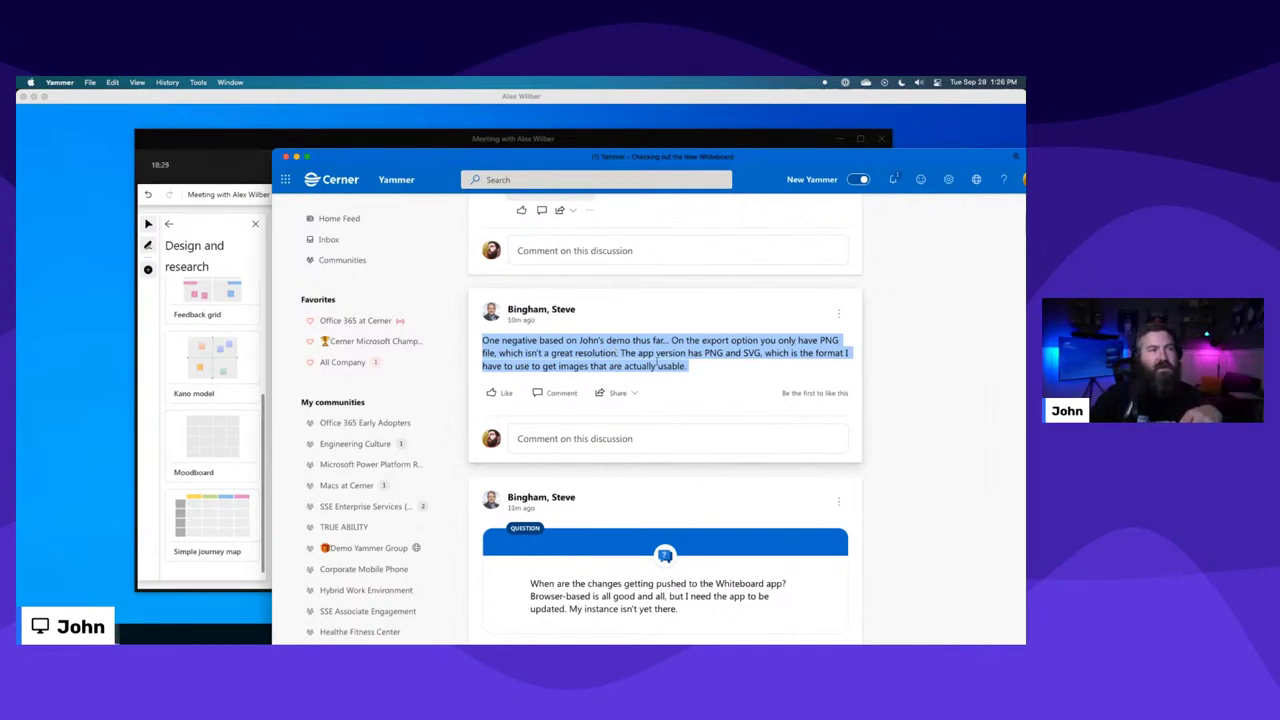
Highlight the sentence about the app version's PNG and SVG export, select the word SVG, and minimize Yammer.
click(624, 354)
drag(619, 353, 766, 355)
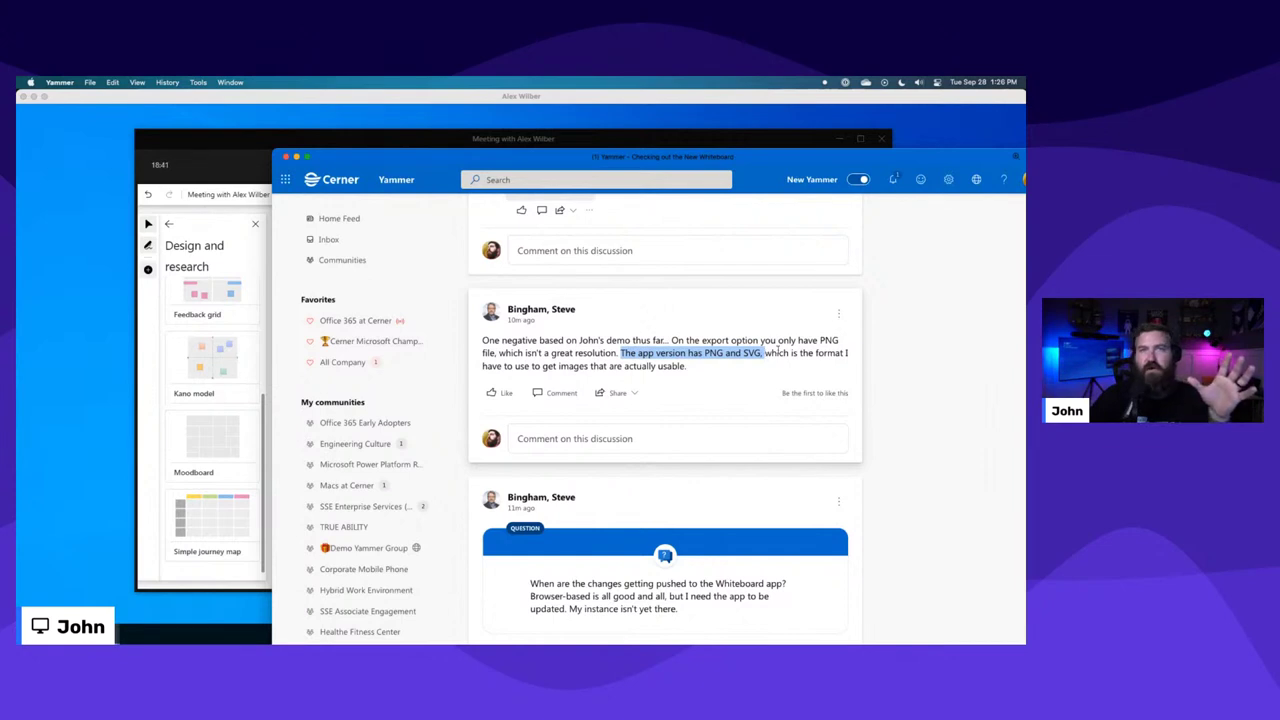
double_click(751, 353)
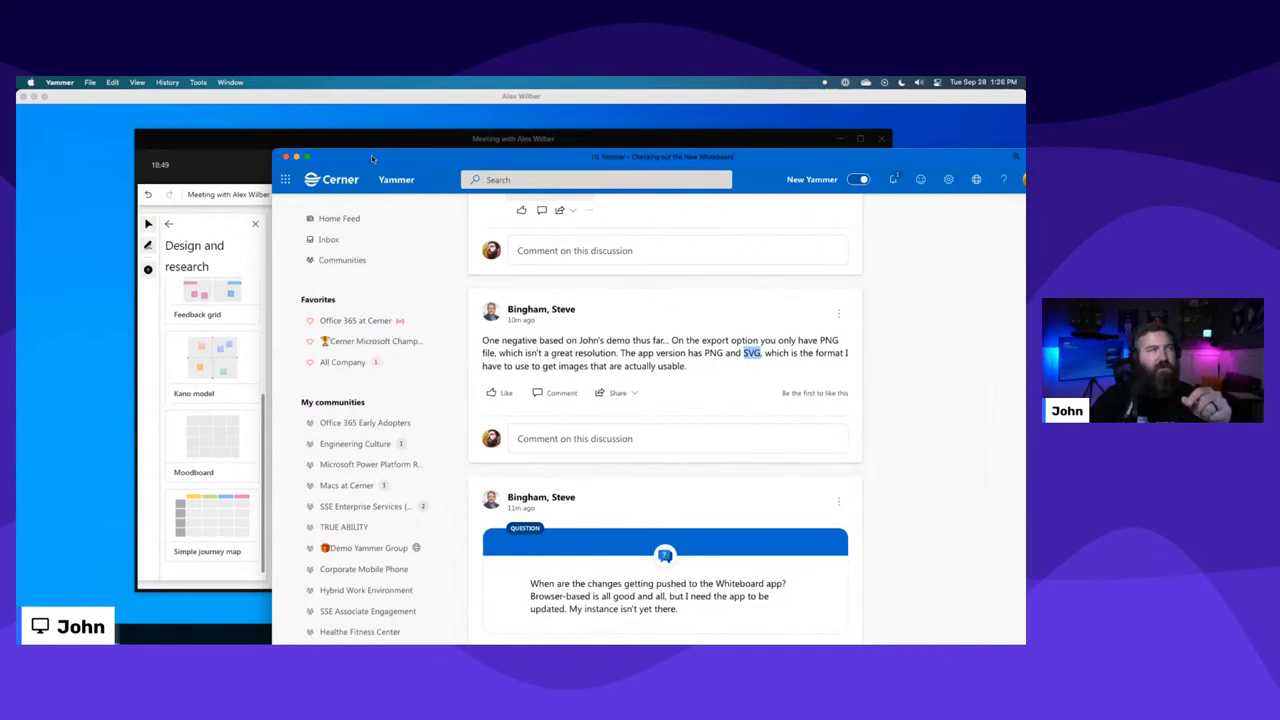
key(super+m)
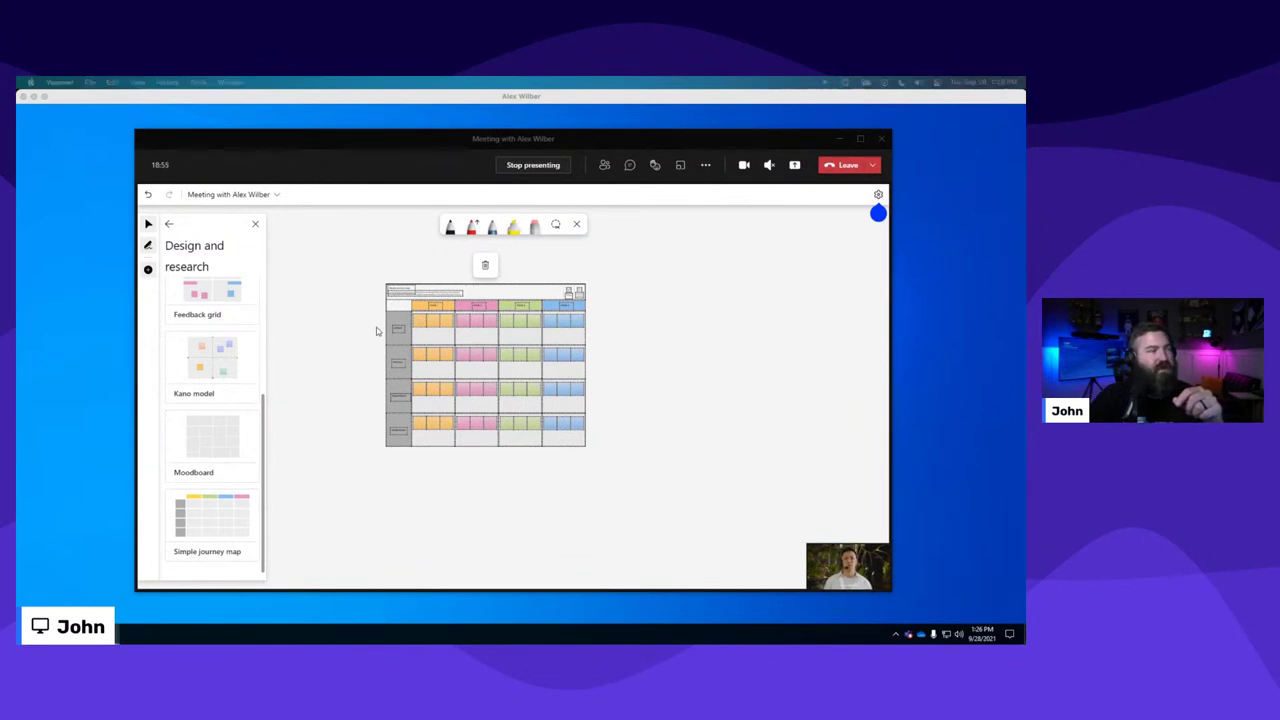
Examine the Simple journey map template up close and remove the whole template from the board.
scroll(376, 327, up, 1)
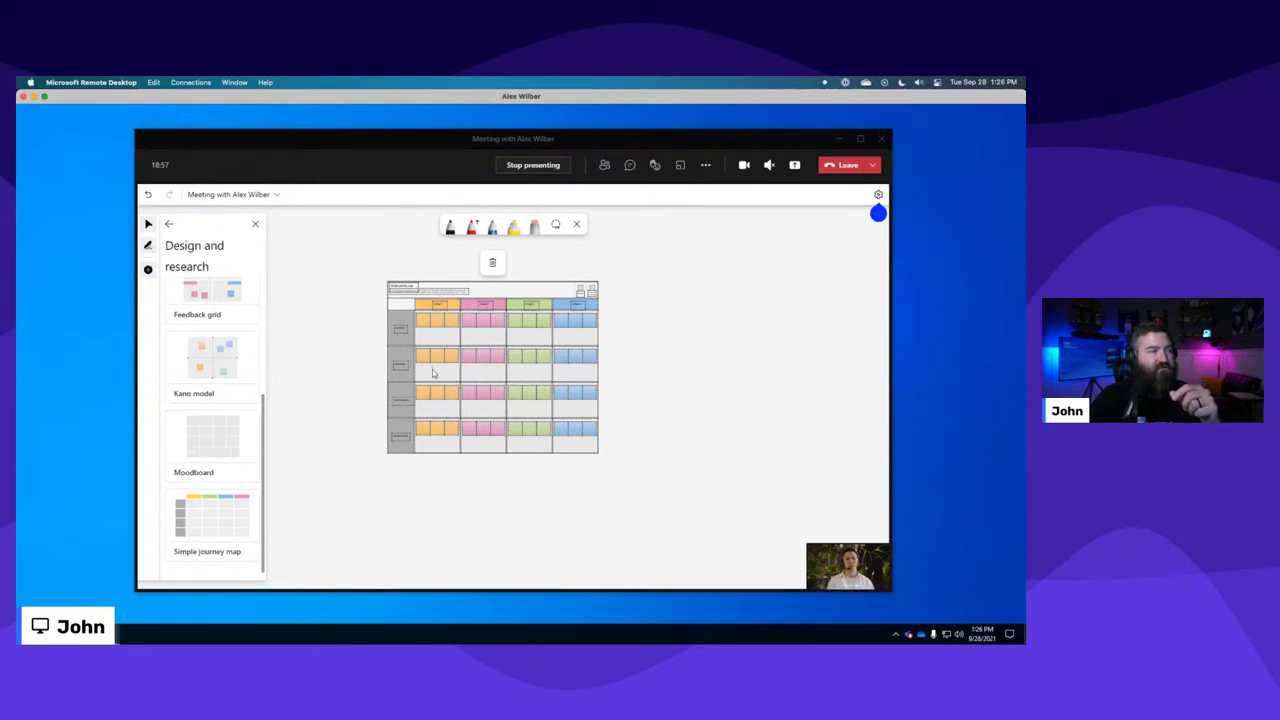
scroll(456, 337, up, 1)
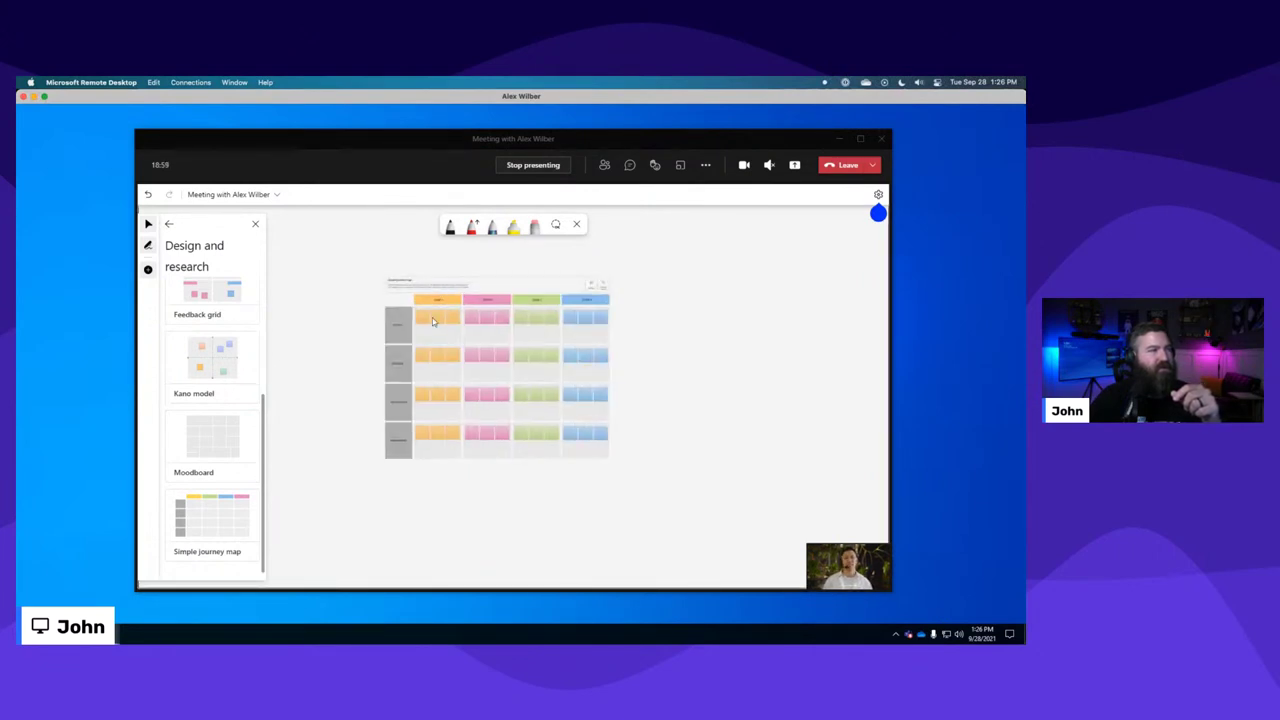
scroll(433, 320, up, 5)
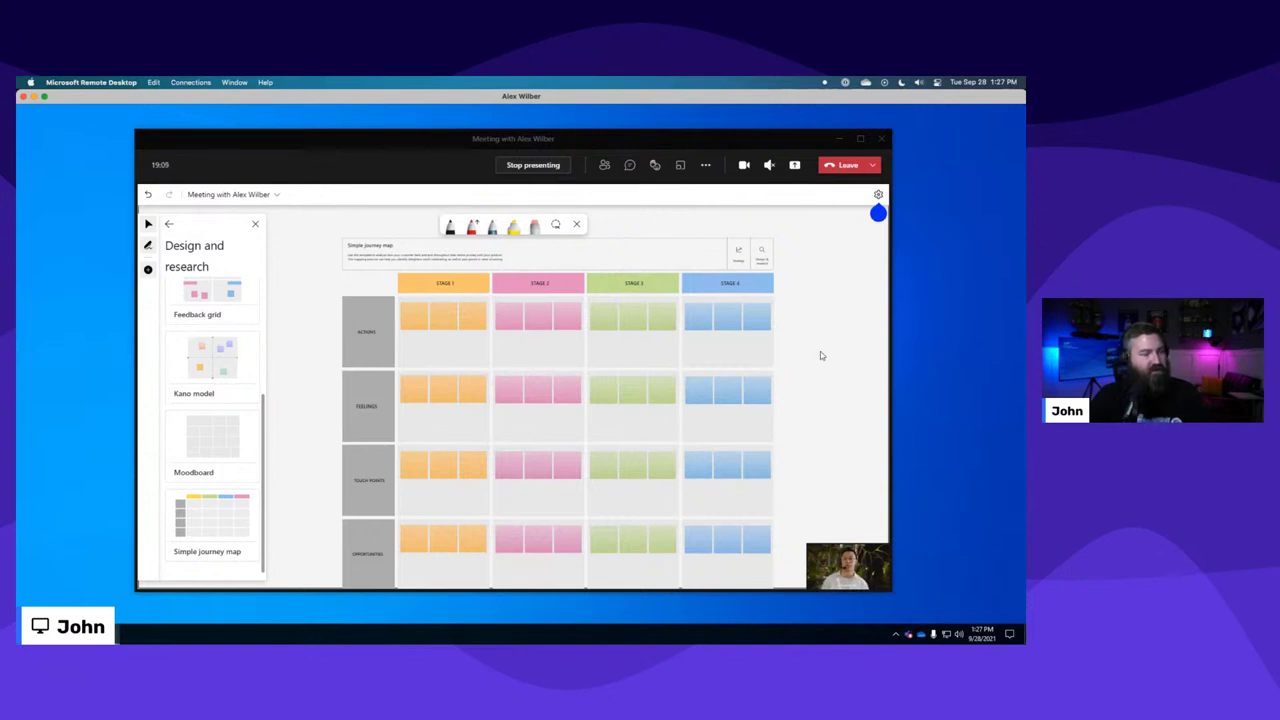
key(ctrl+alt+a)
key(Escape)
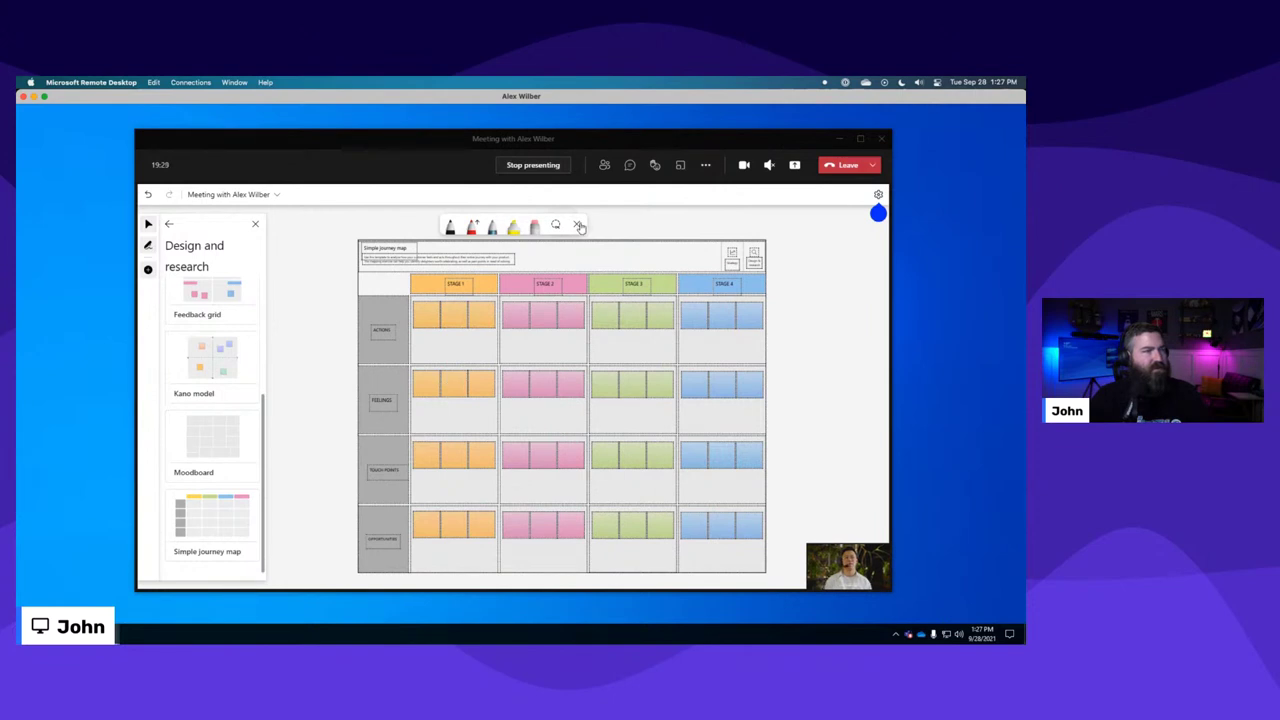
key(ctrl+z)
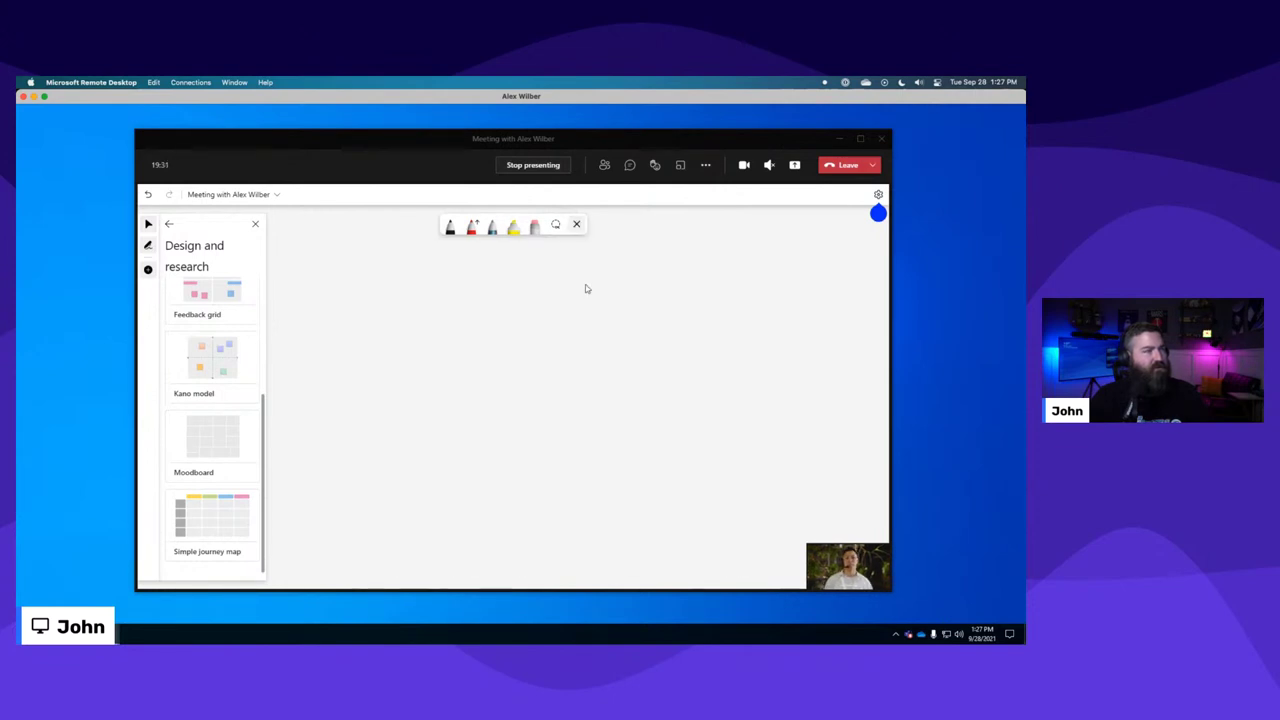
Look through the Strategy templates and read the description of the SWOT analysis template.
click(169, 224)
click(218, 335)
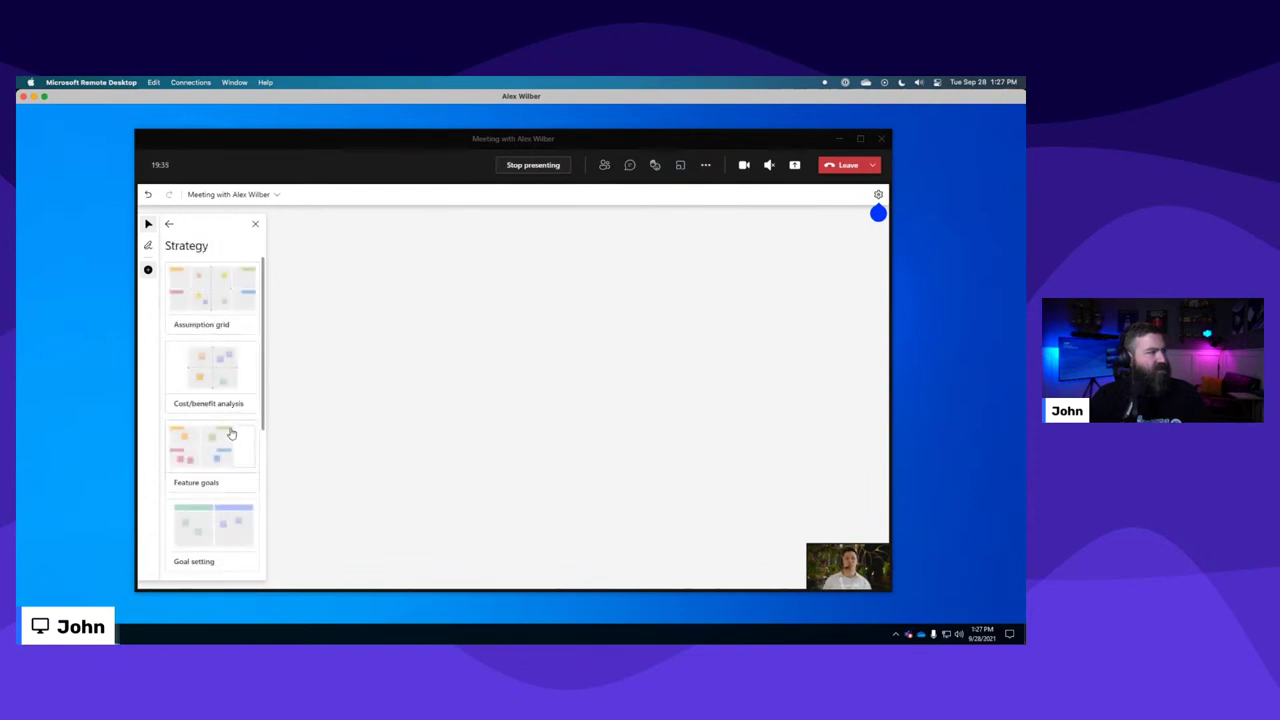
scroll(216, 492, down, 2)
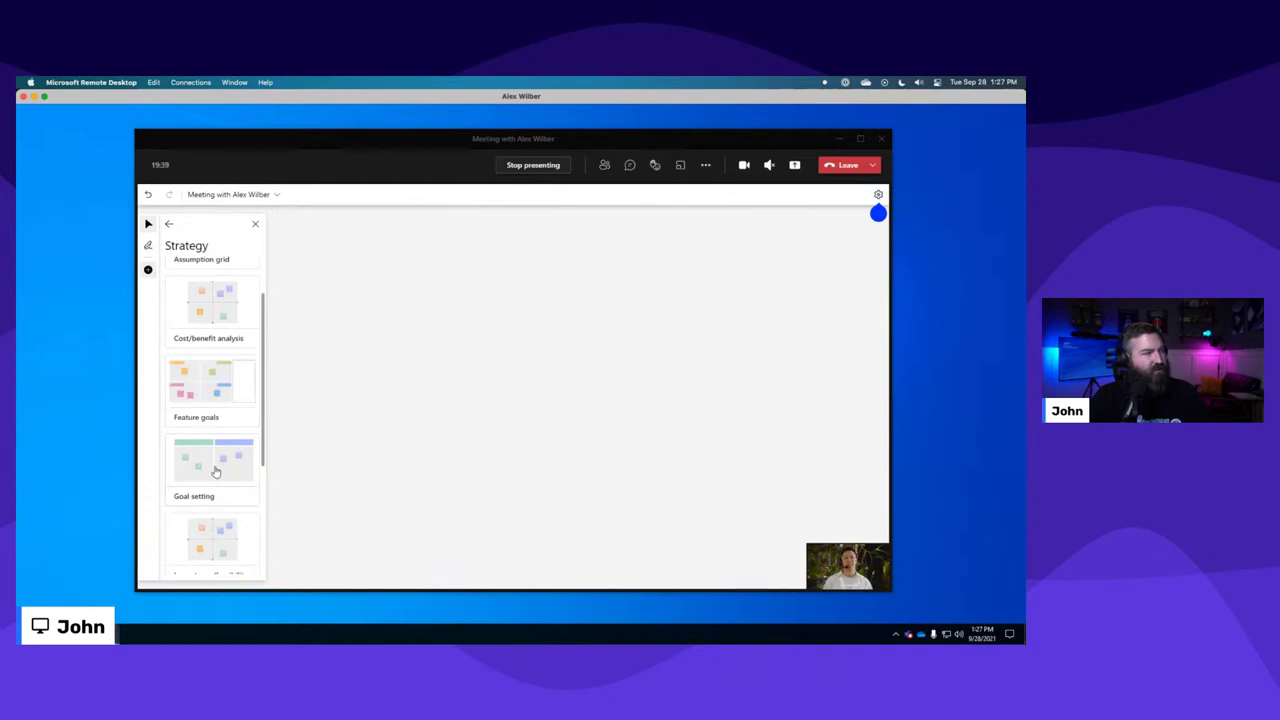
scroll(212, 465, down, 5)
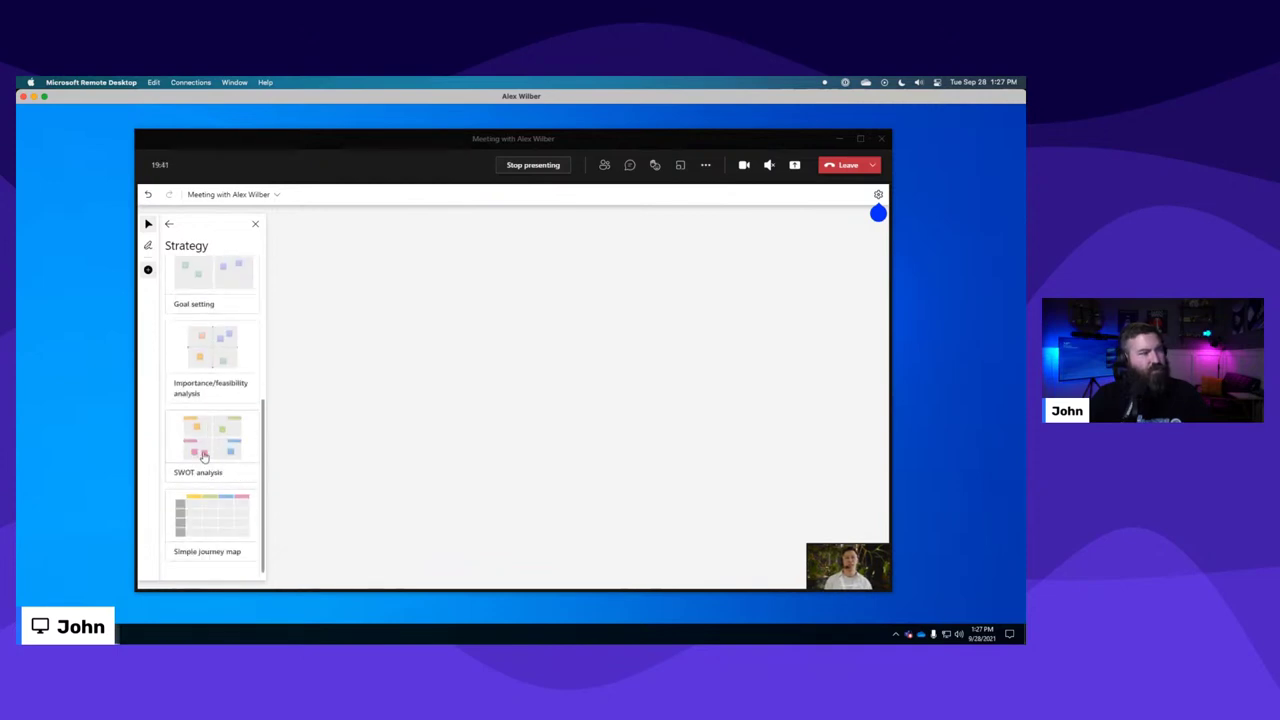
mouse_move(204, 452)
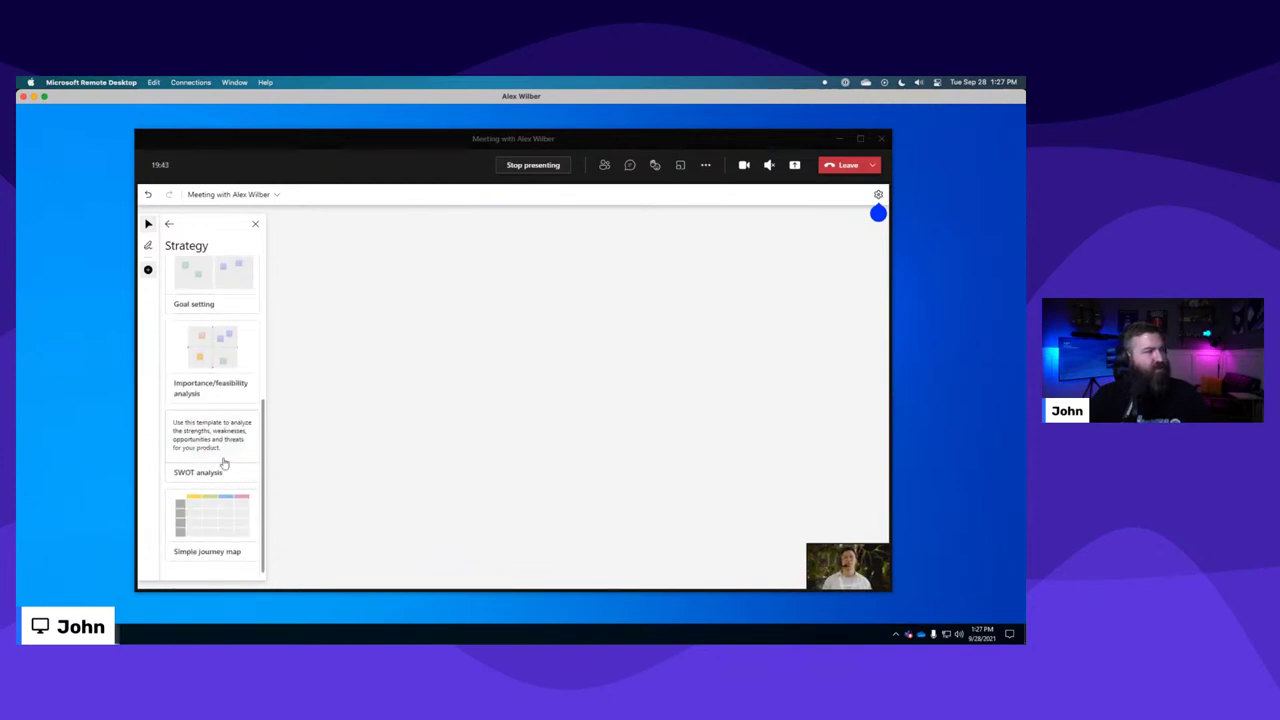
Place the Daily stand-up template from the Project planning category on the board and examine its header and columns up close.
click(169, 224)
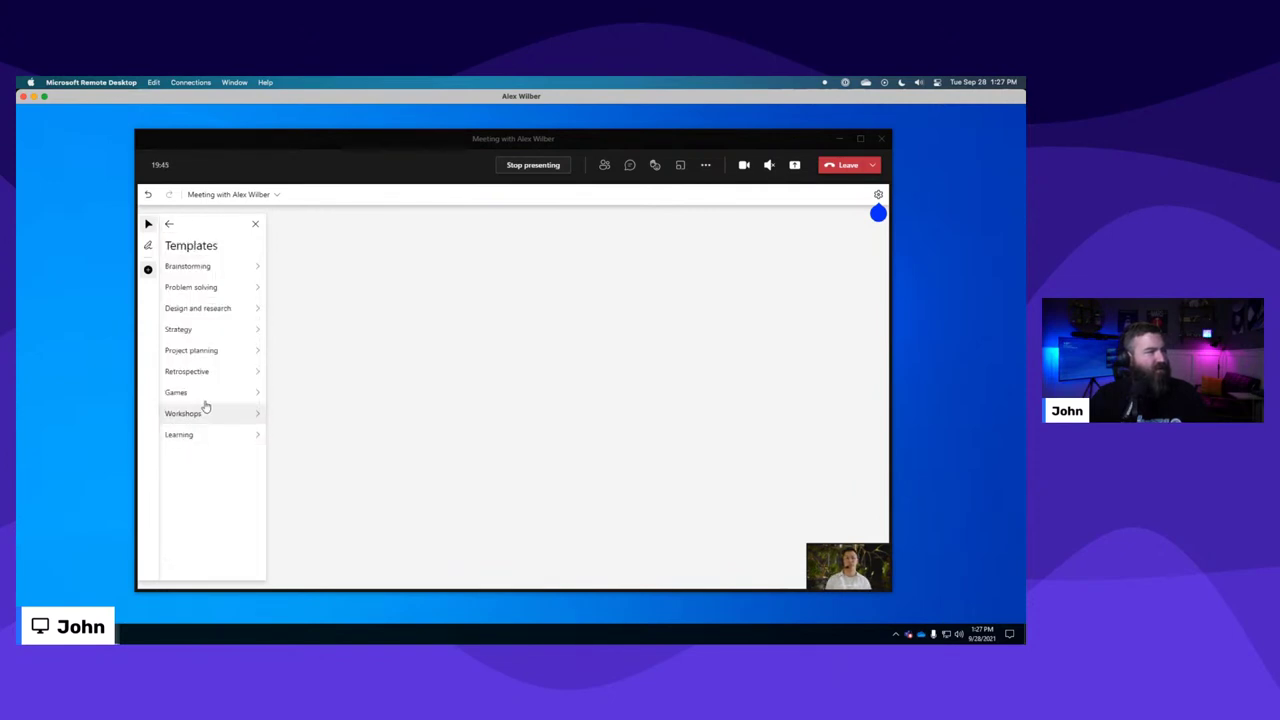
click(213, 351)
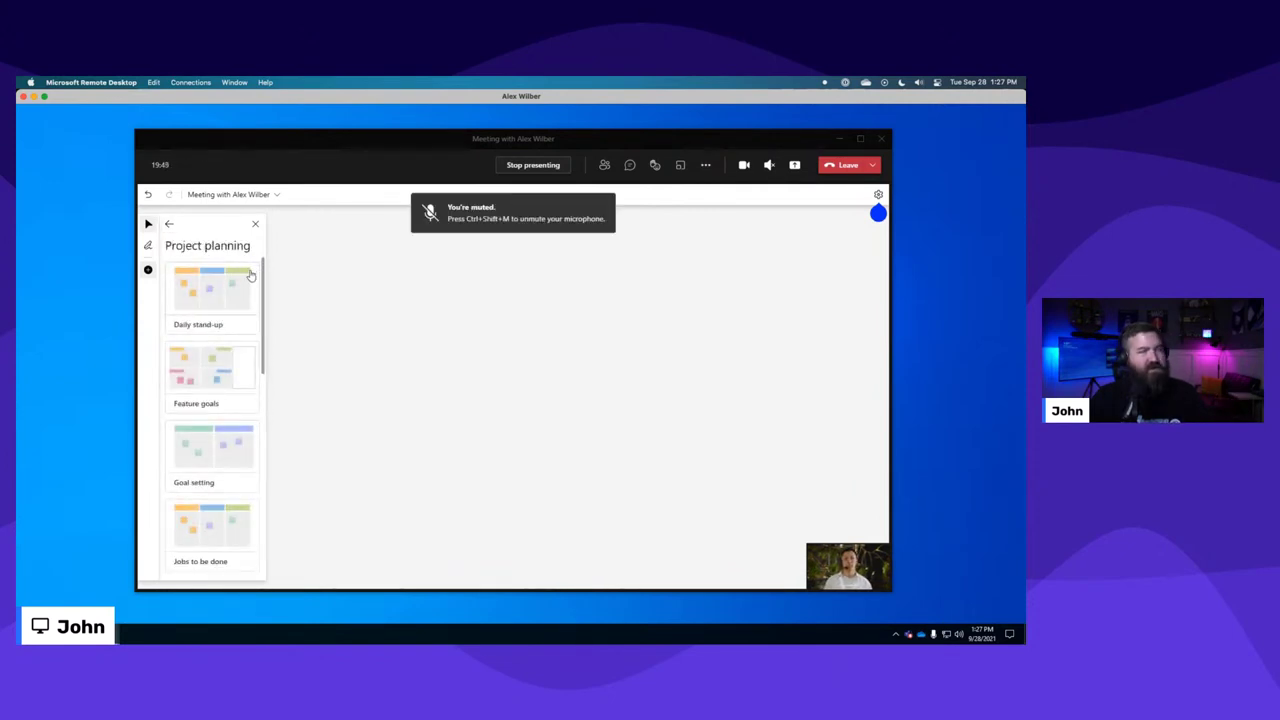
mouse_move(251, 273)
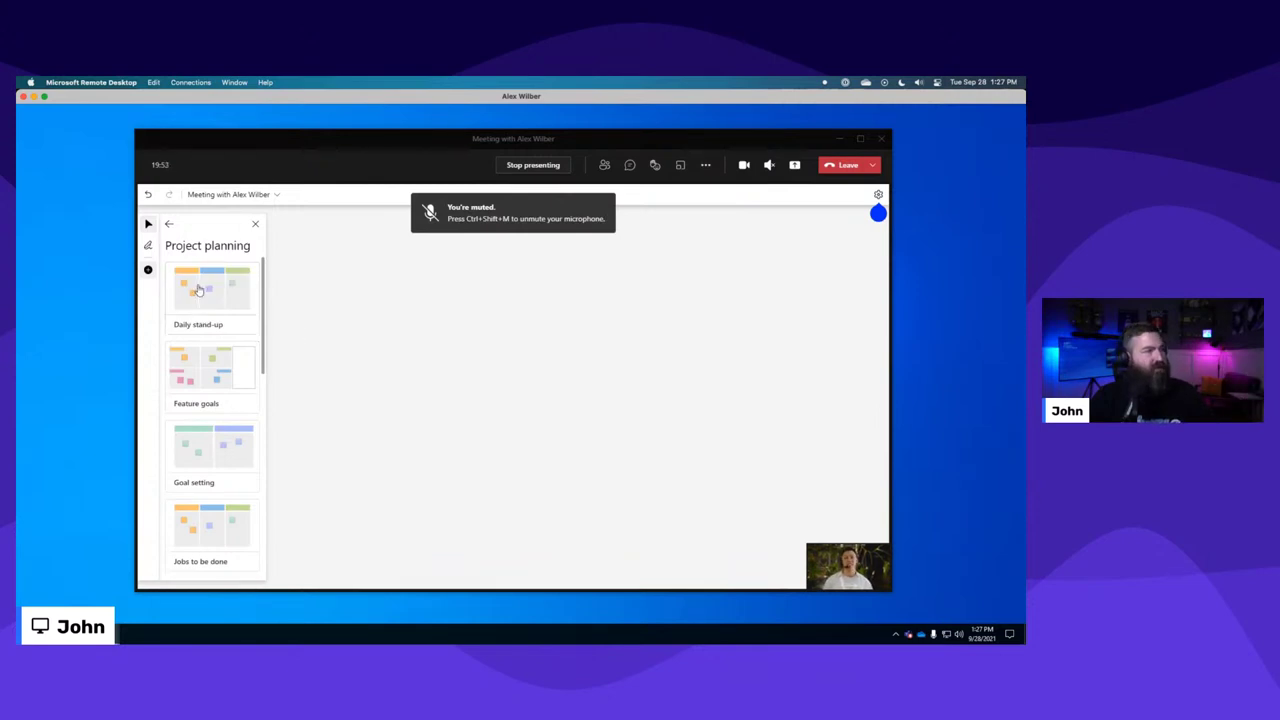
mouse_move(199, 289)
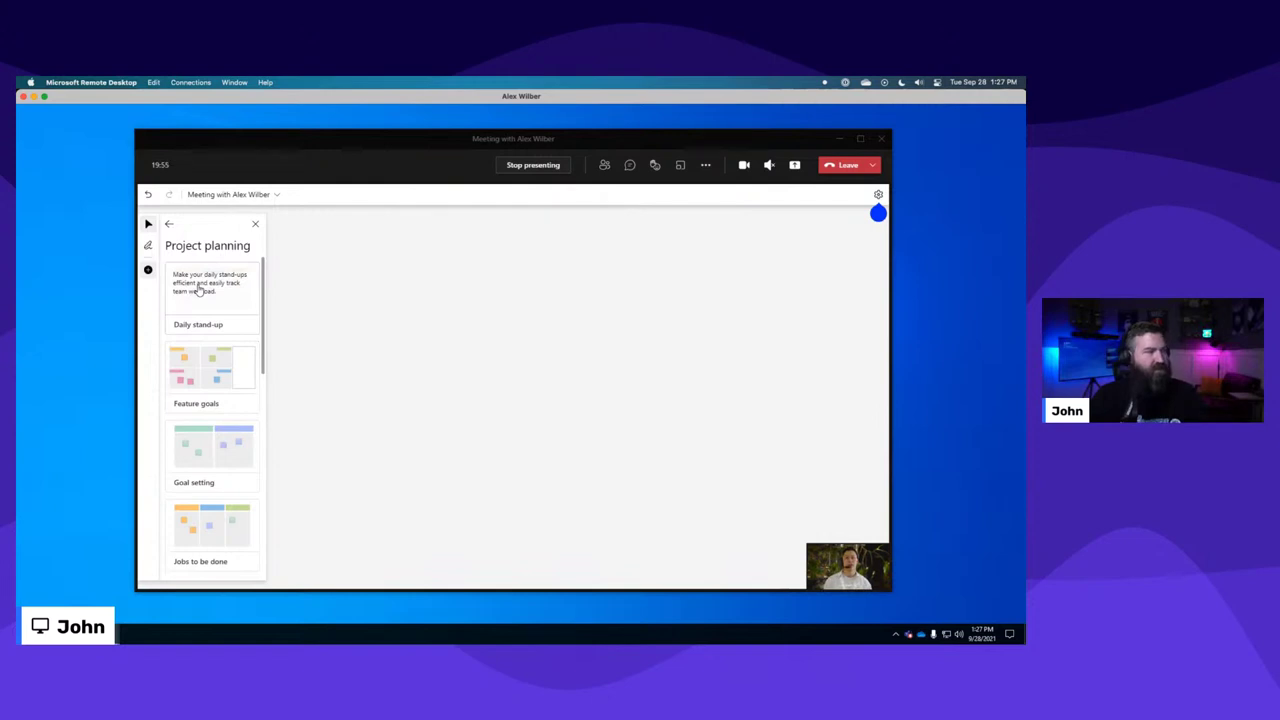
drag(246, 289, 474, 345)
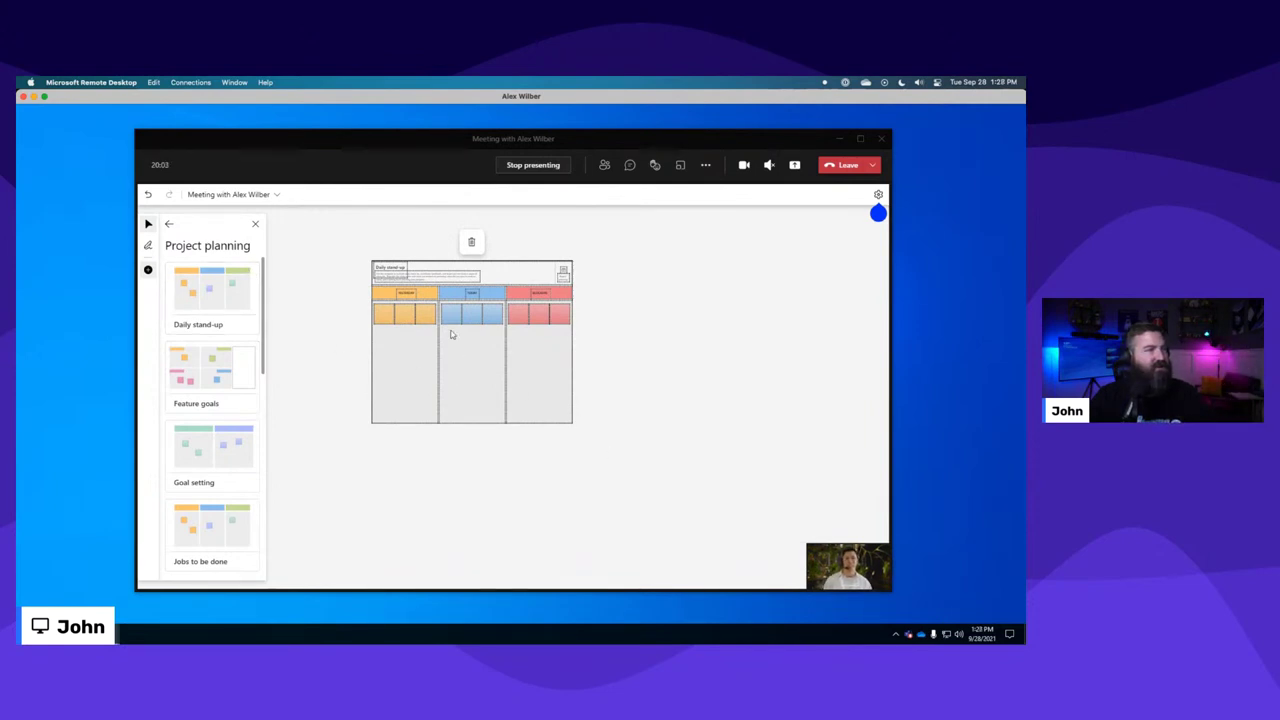
scroll(451, 334, up, 3)
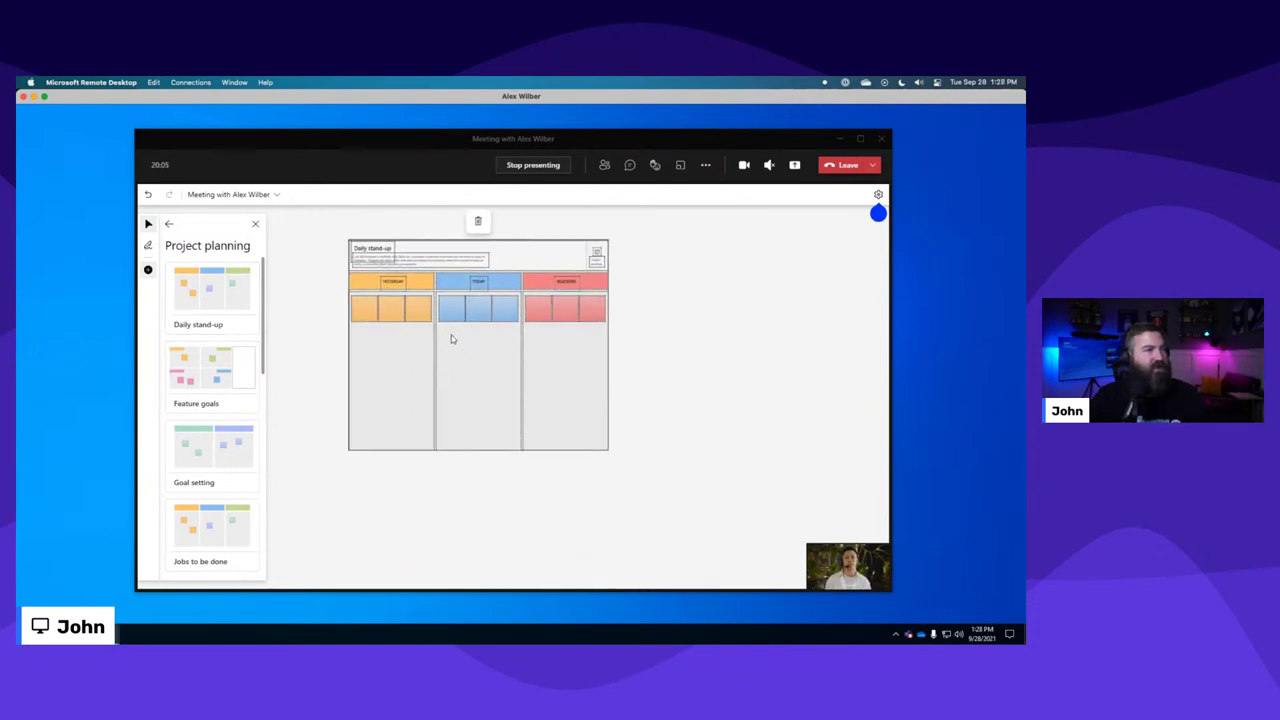
scroll(451, 335, up, 2)
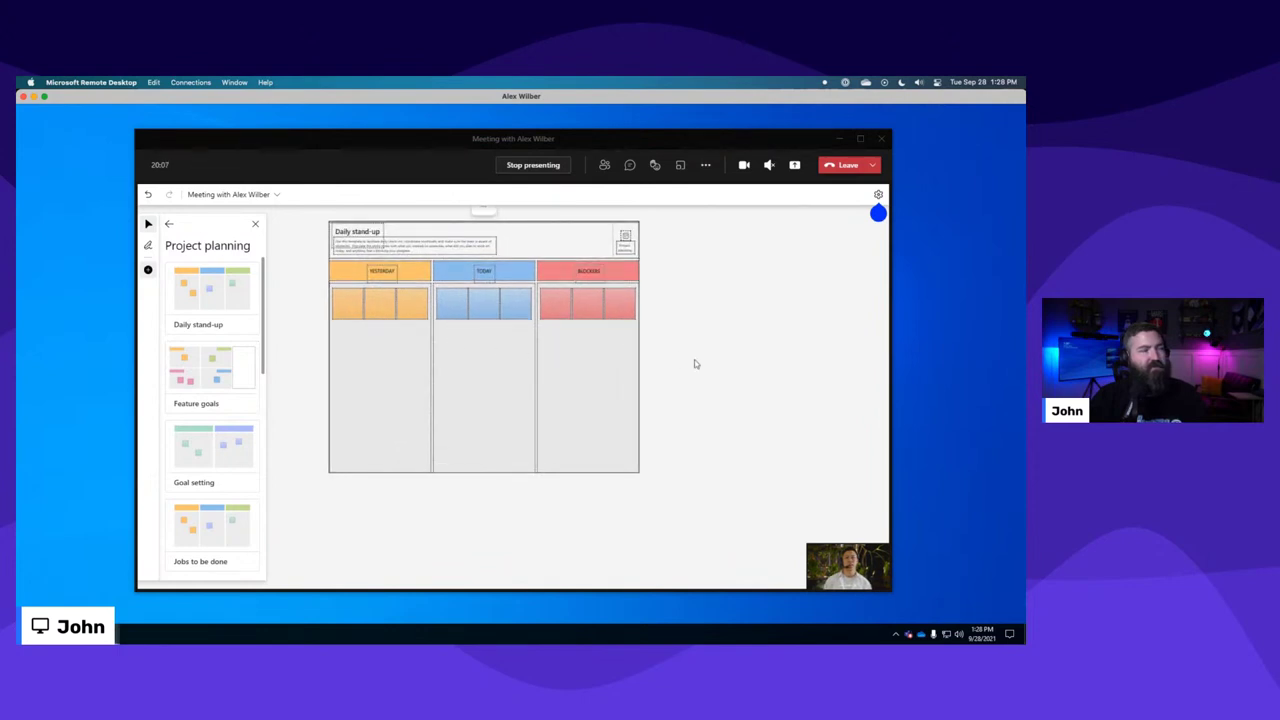
scroll(393, 320, up, 4)
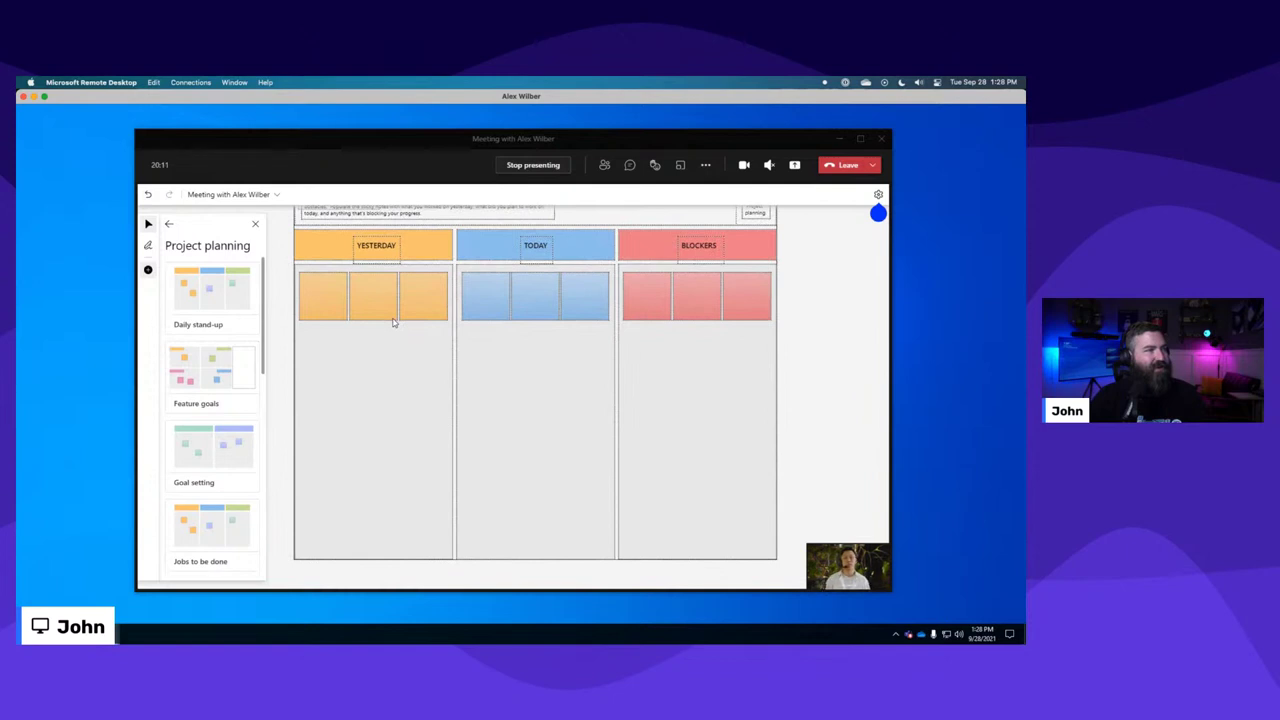
scroll(393, 320, up, 2)
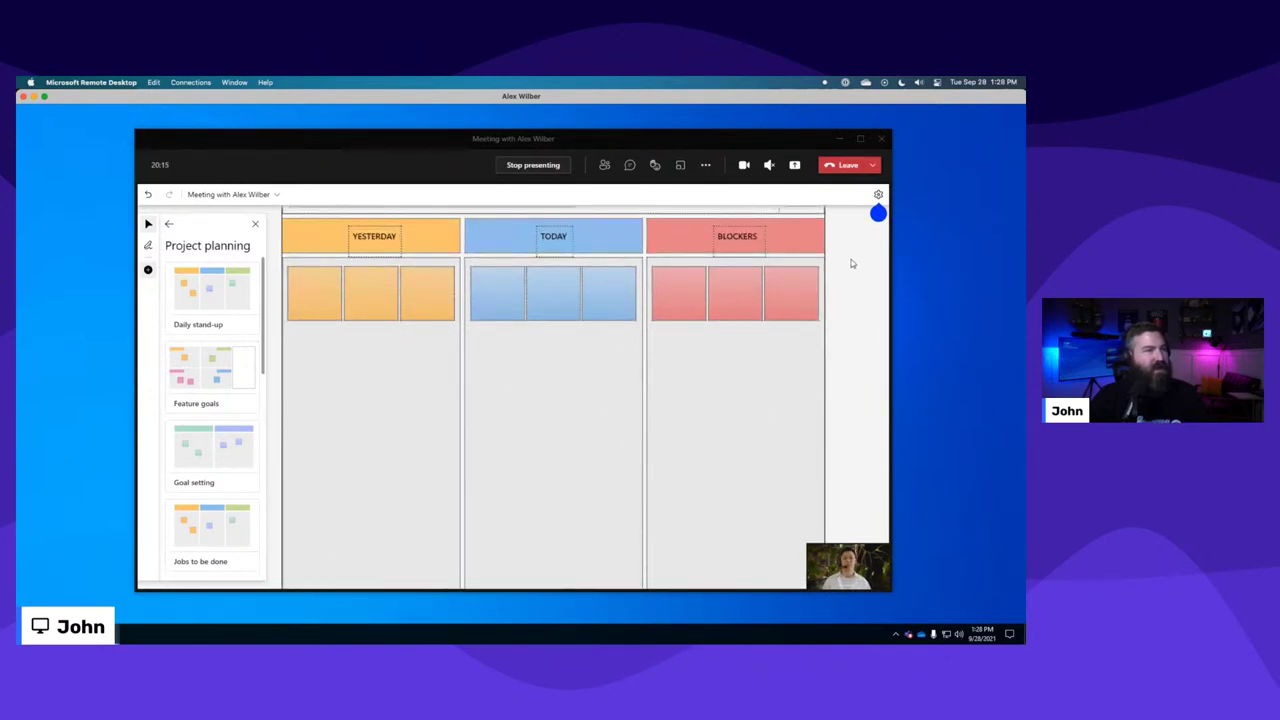
scroll(862, 371, up, 2)
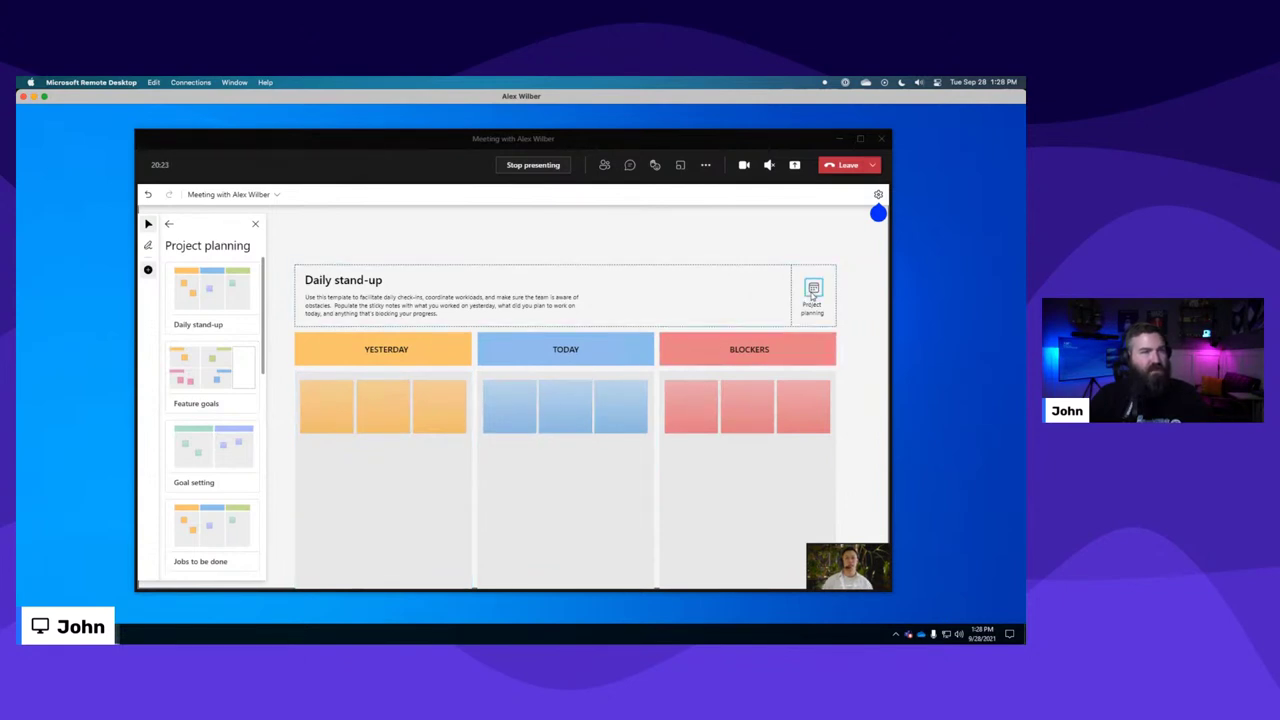
Try green on the Daily stand-up template's description text and set the text colour back to black.
click(314, 302)
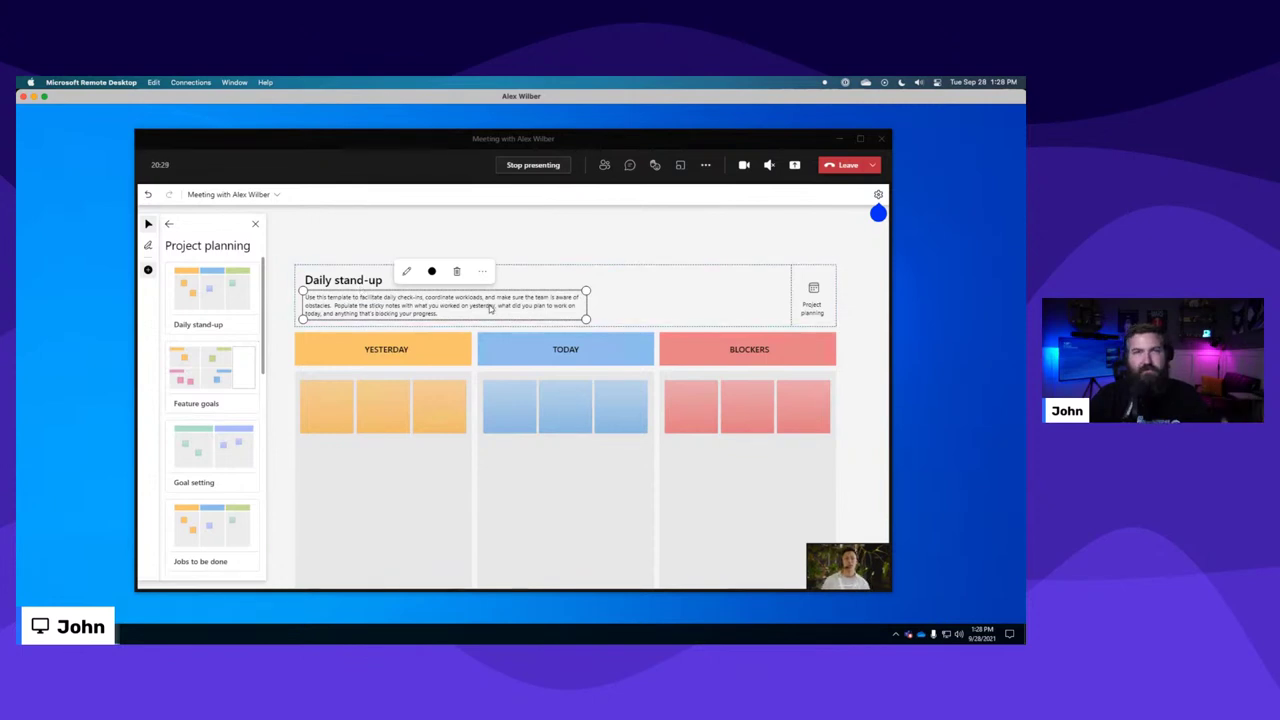
click(432, 272)
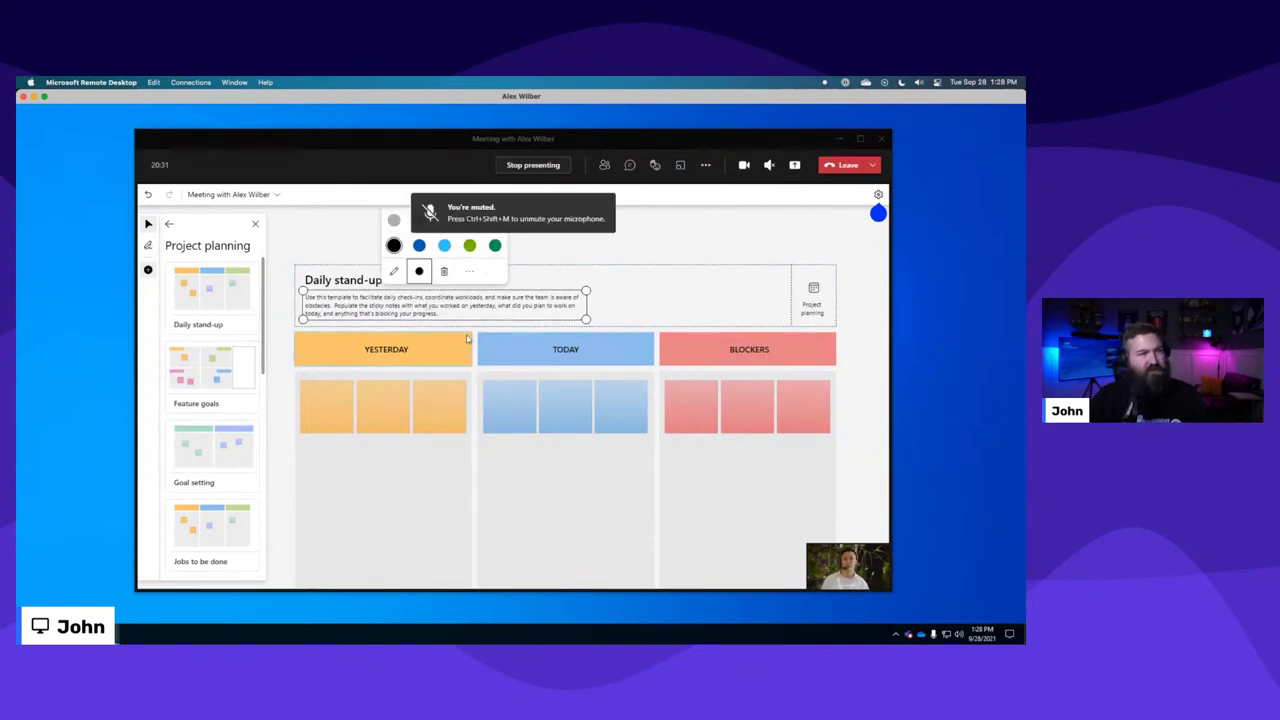
click(469, 247)
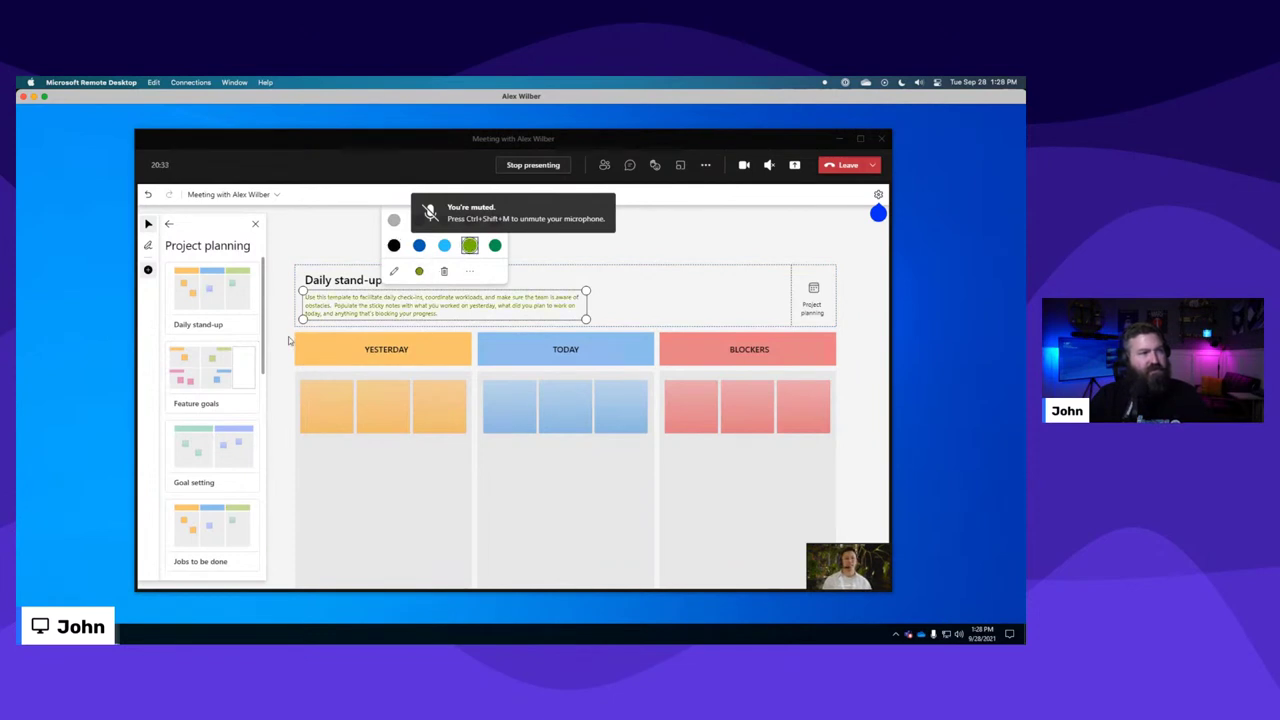
click(393, 245)
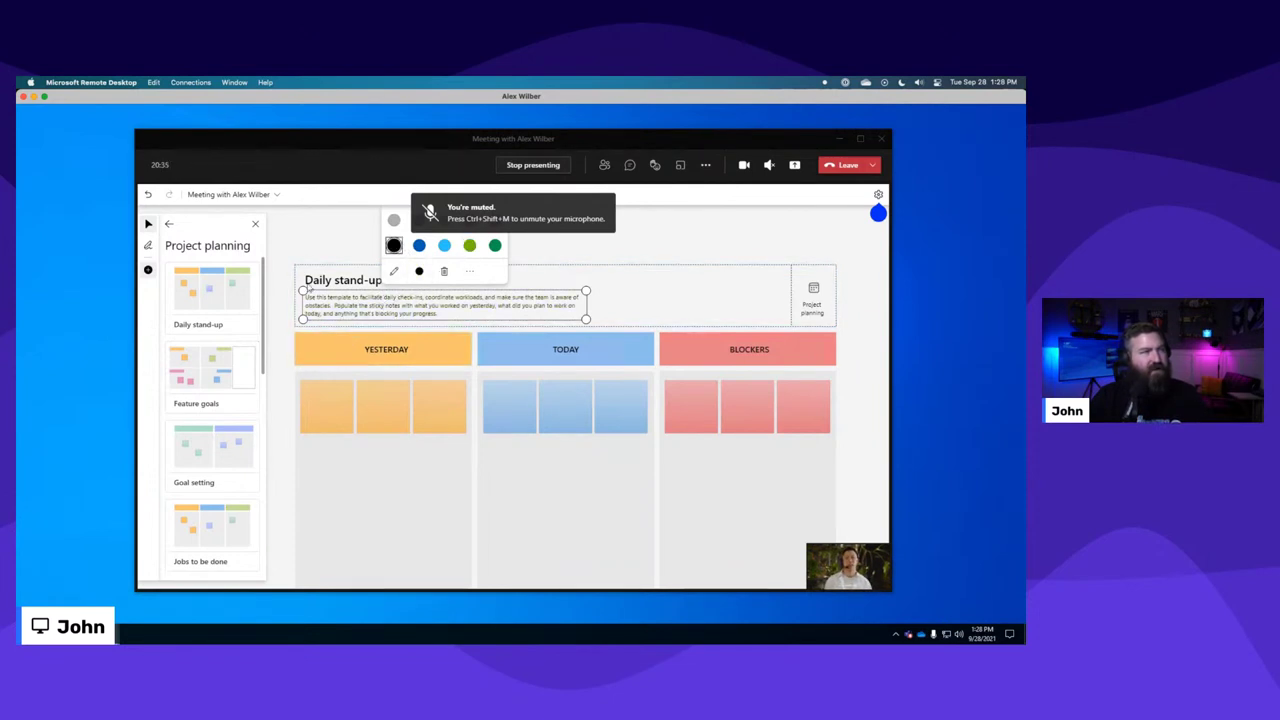
click(286, 296)
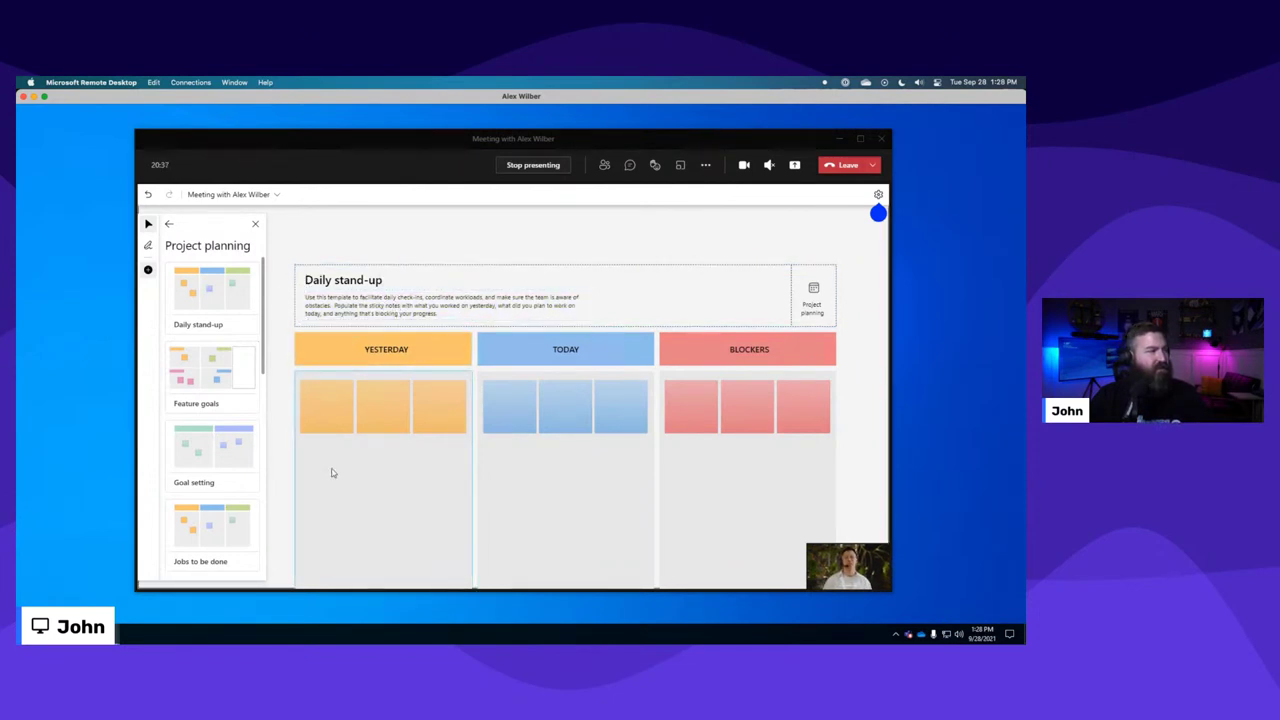
Examine which editing options the Daily stand-up description text offers for the whole text box and for selected words.
click(429, 305)
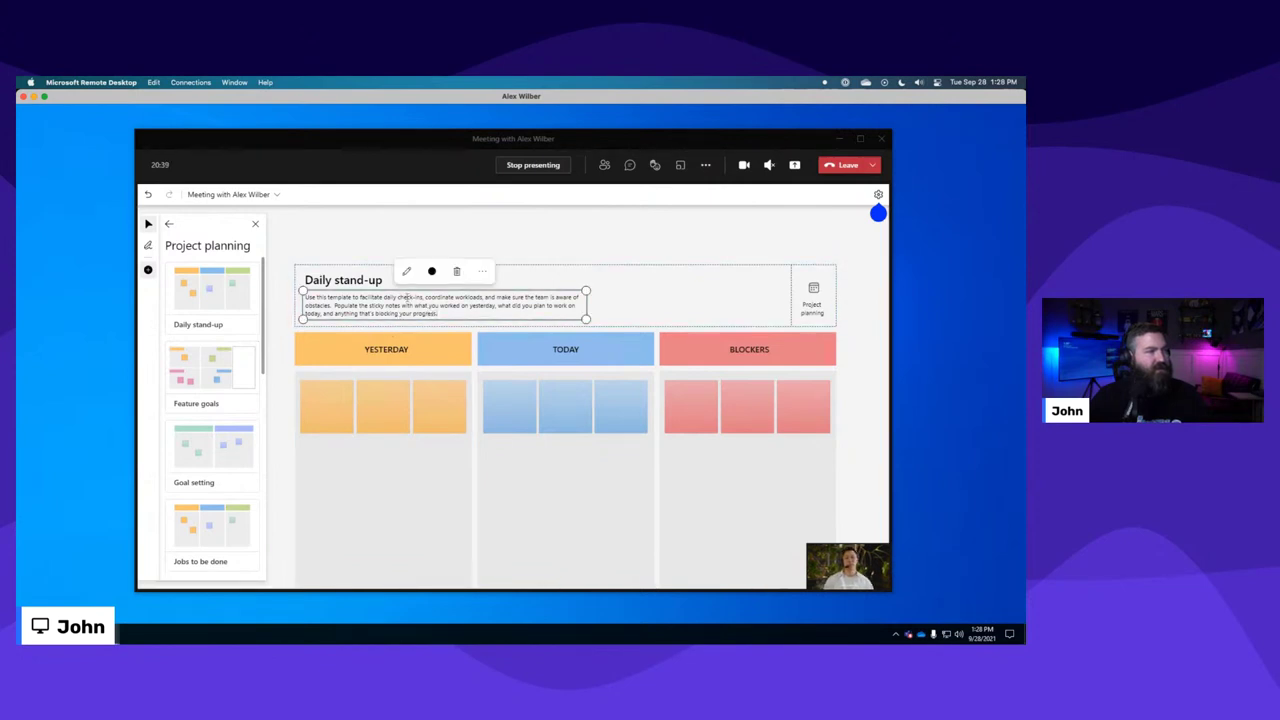
triple_click(420, 305)
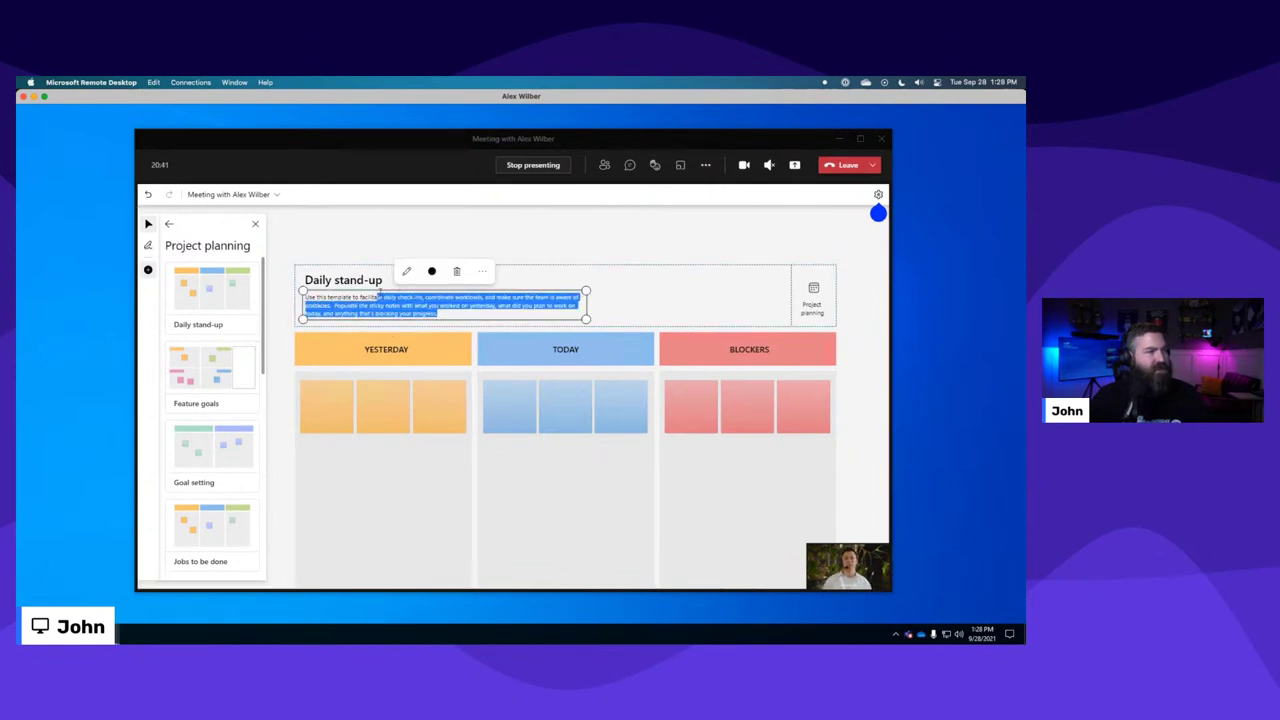
click(407, 283)
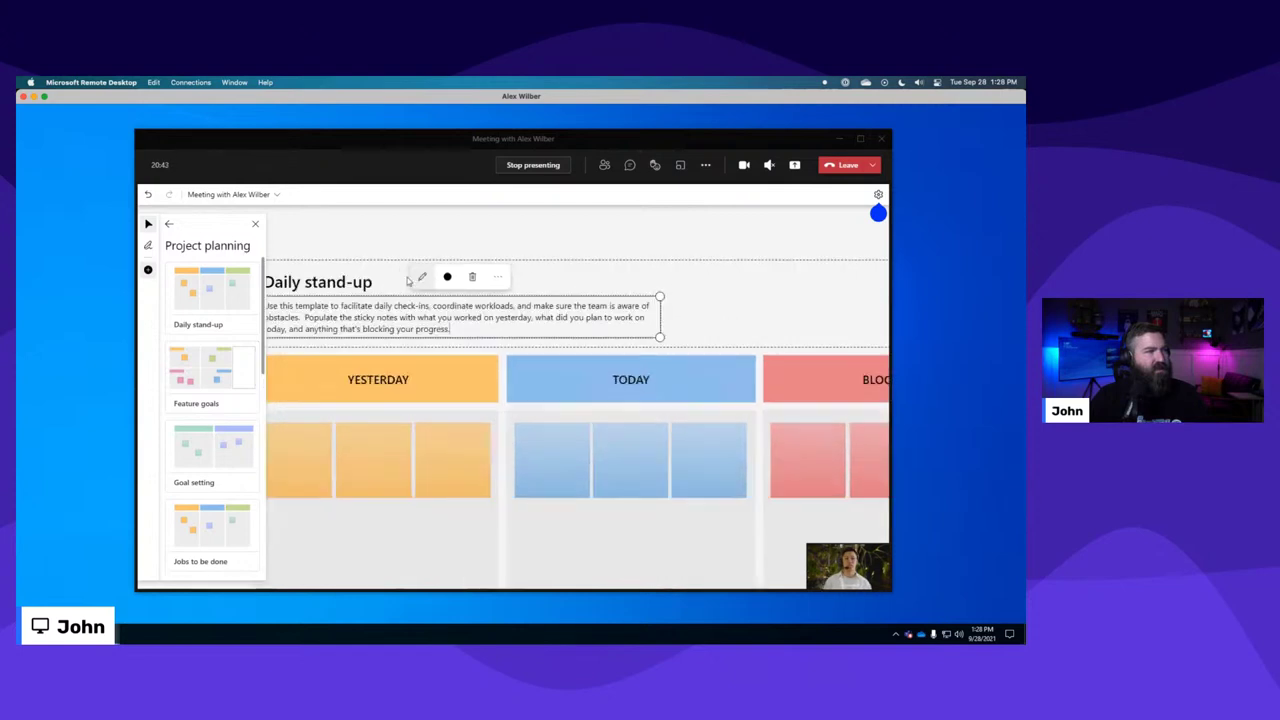
click(537, 319)
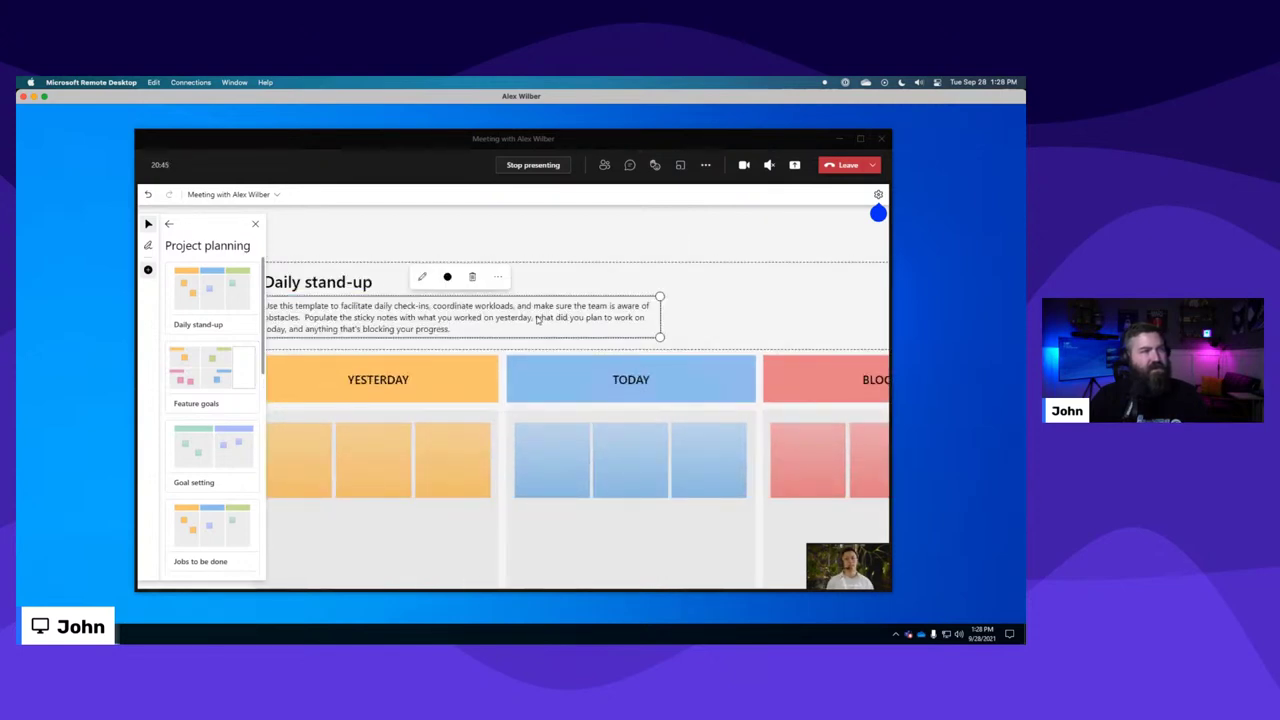
triple_click(521, 317)
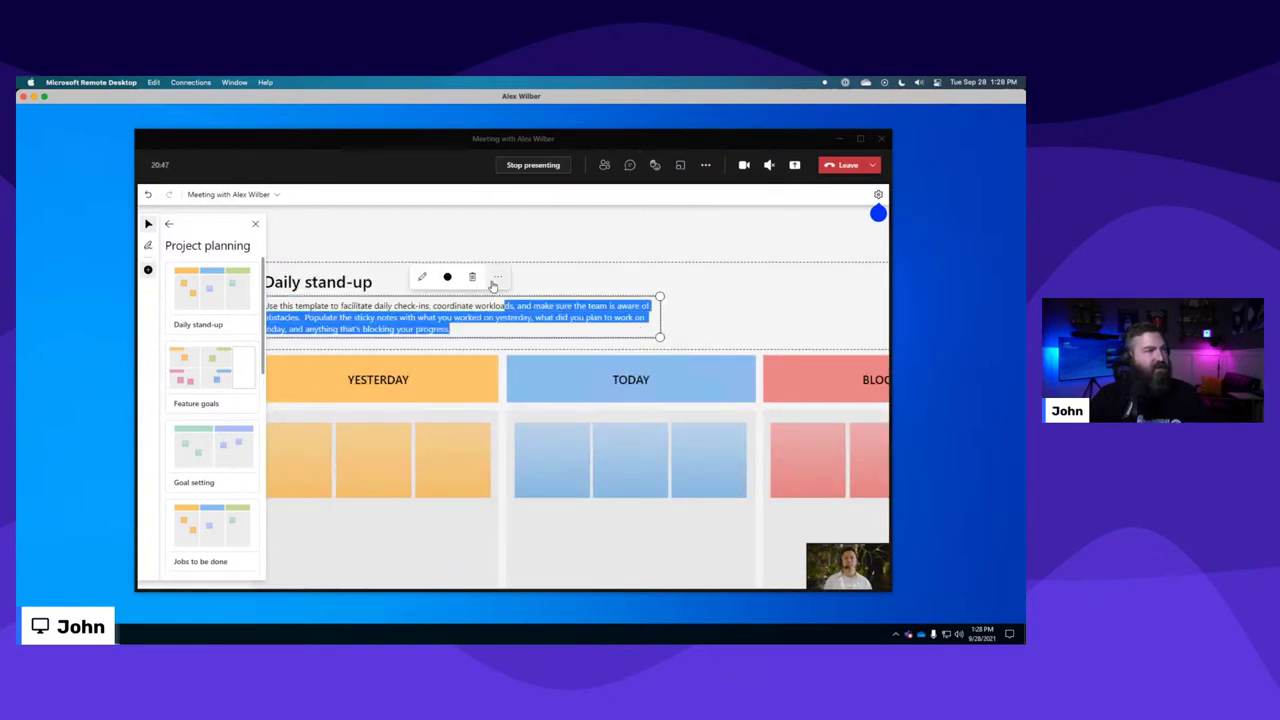
click(497, 277)
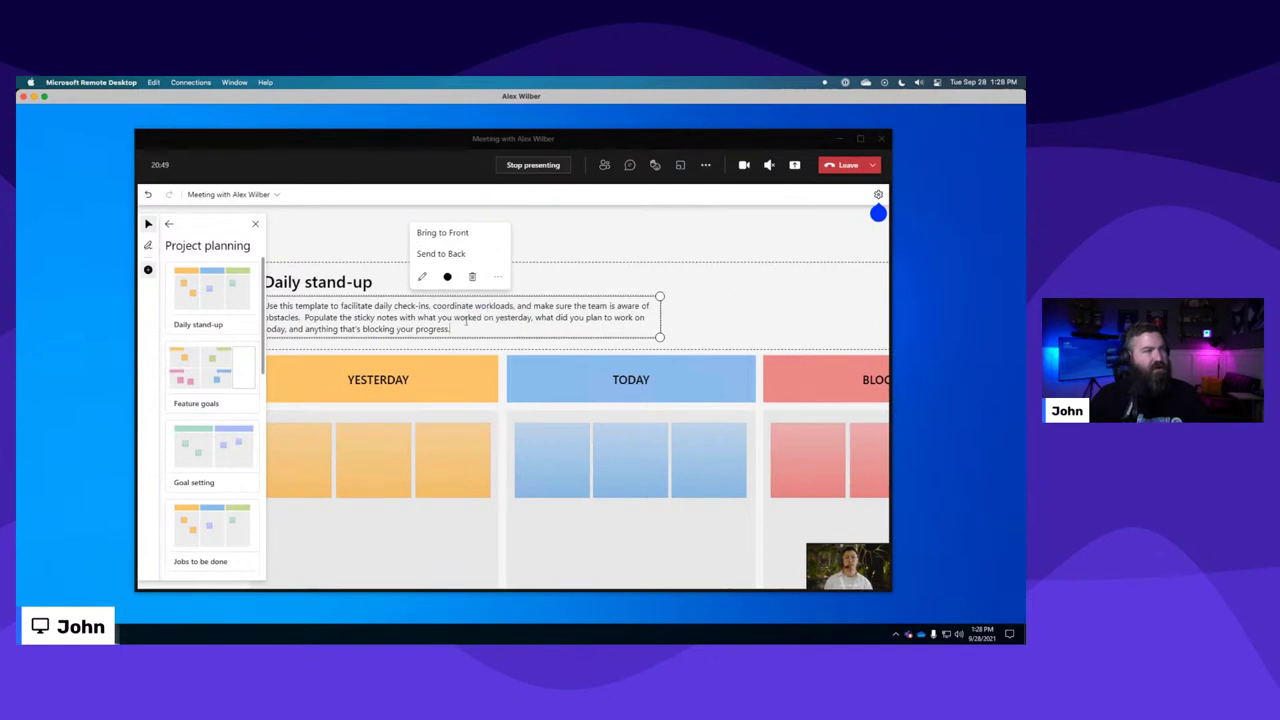
double_click(466, 318)
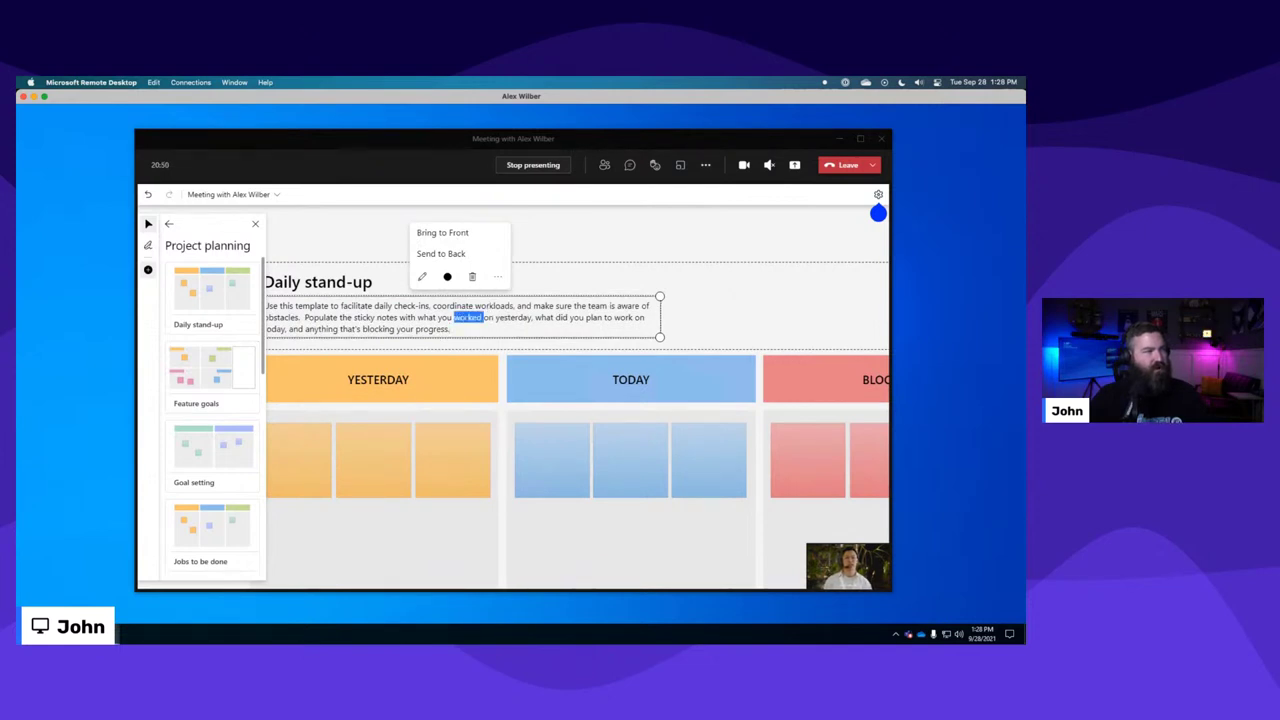
click(464, 318)
double_click(464, 318)
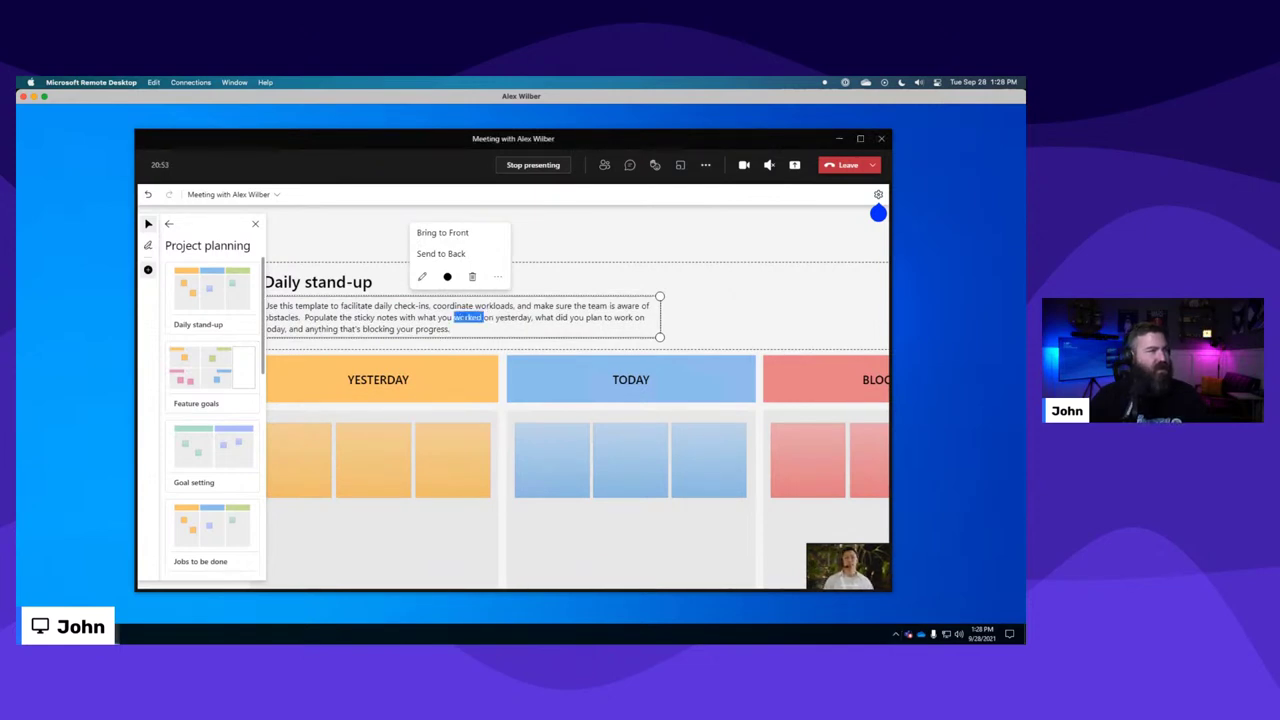
click(464, 318)
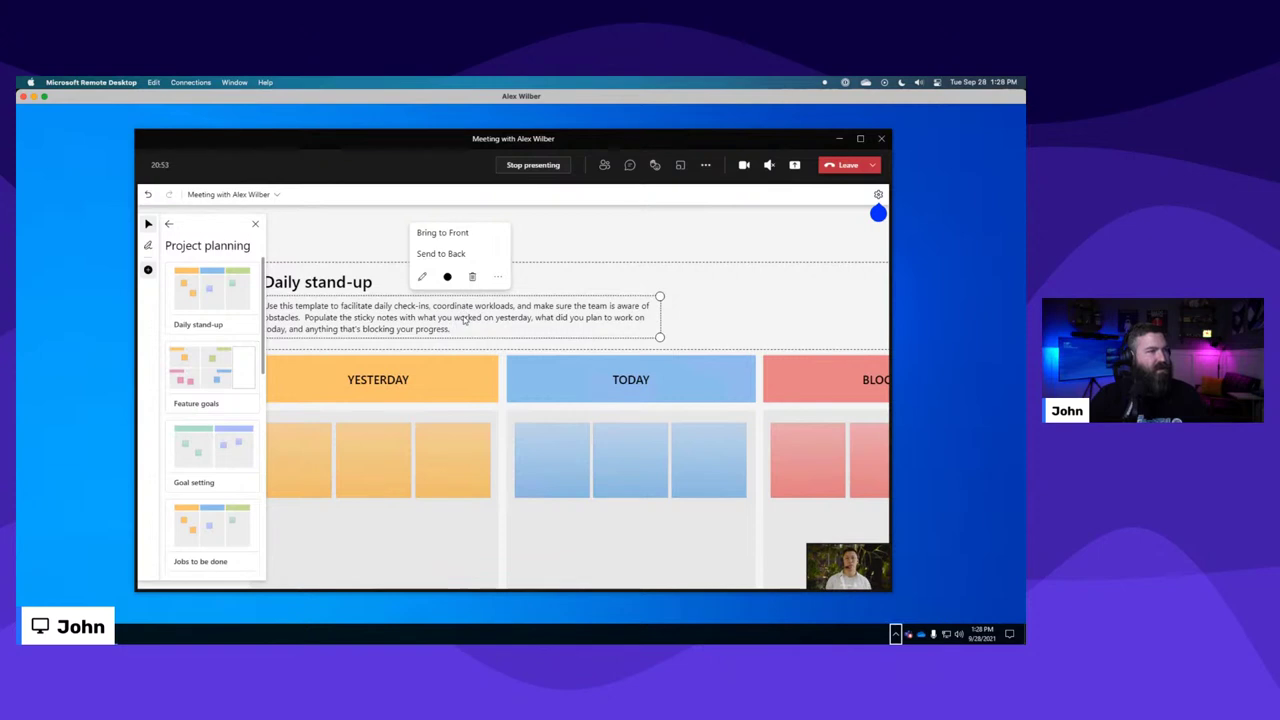
click(497, 278)
click(537, 251)
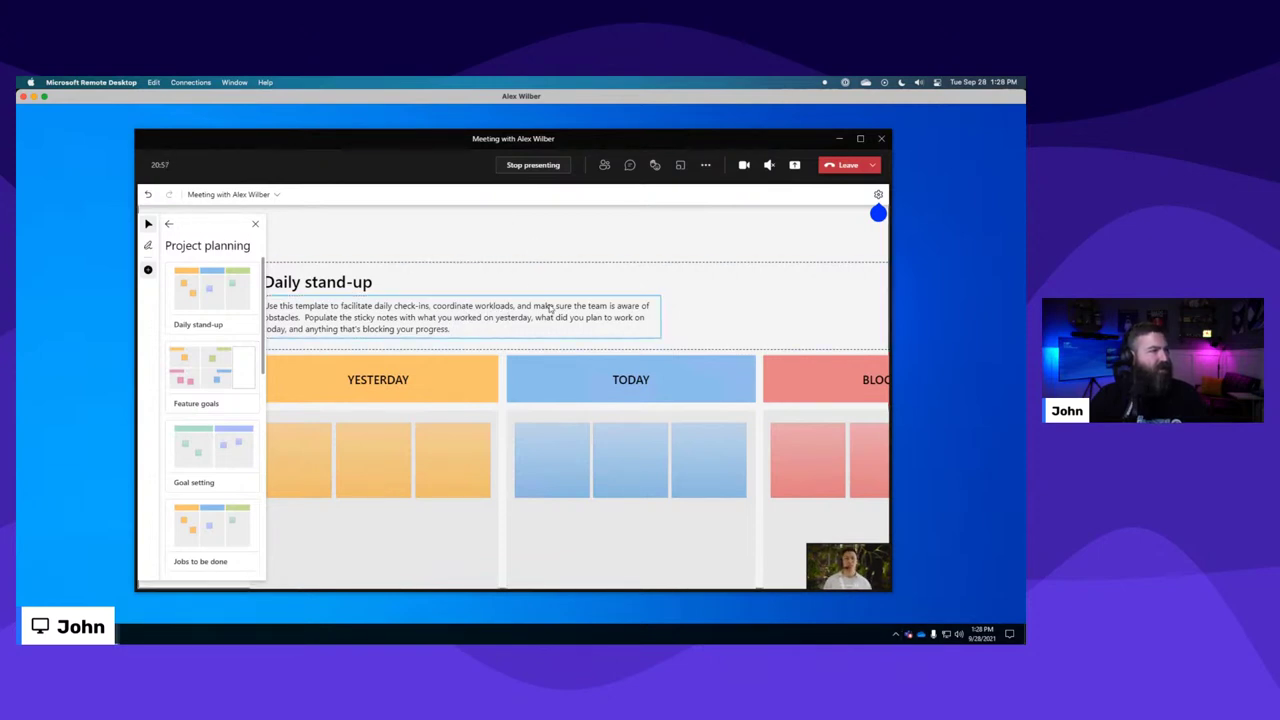
Remove the whole Daily stand-up template from the board.
scroll(550, 320, down, 5)
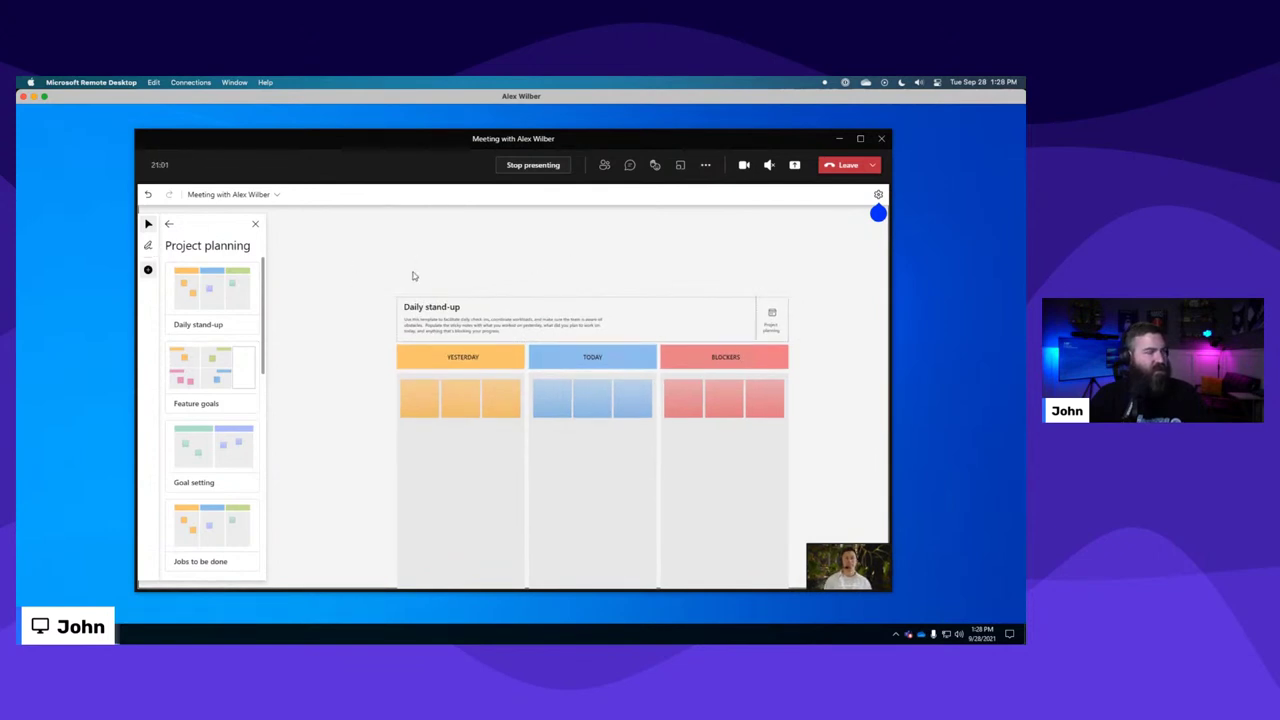
drag(380, 296, 343, 270)
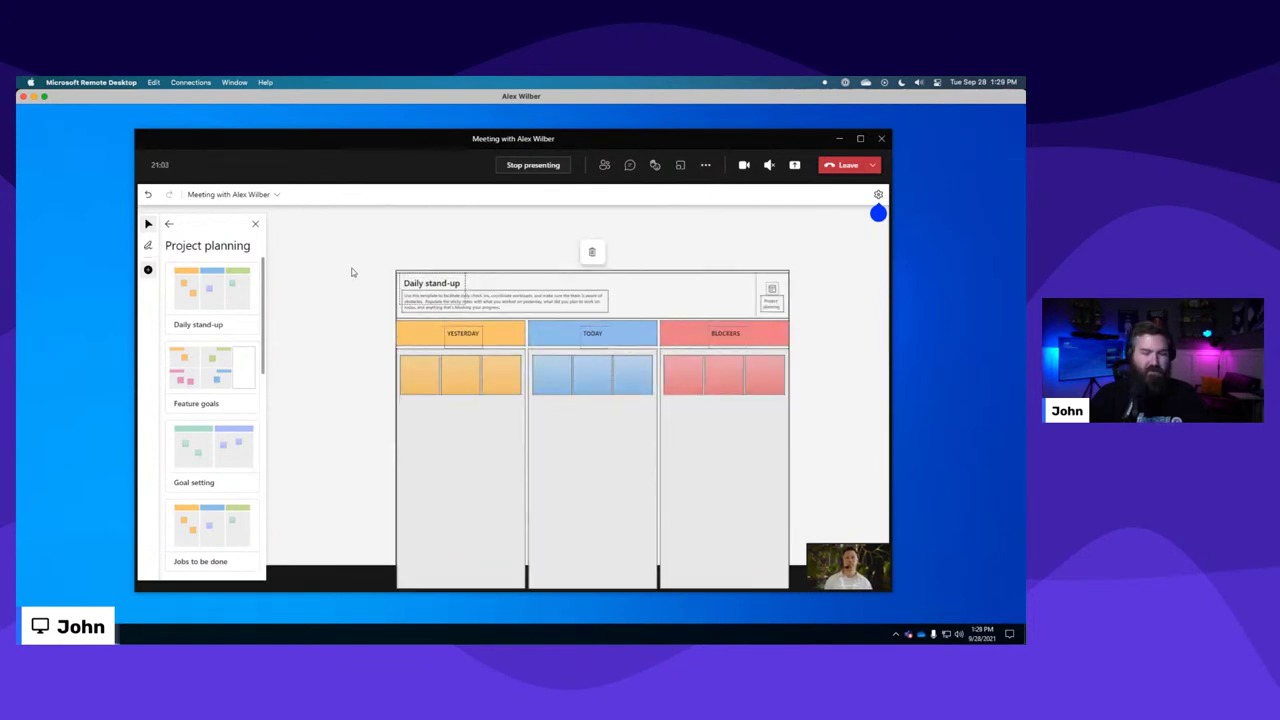
key(Delete)
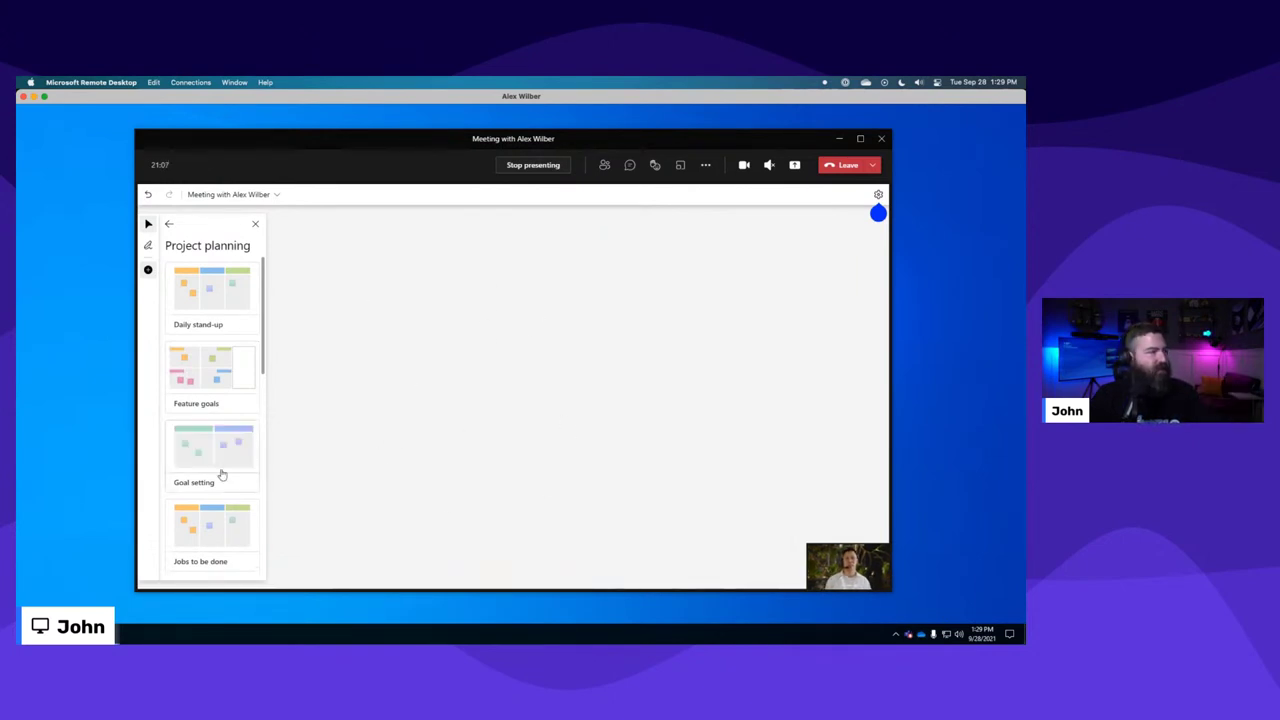
Look through the remaining Project planning templates and the first templates in the Retrospective category.
scroll(222, 474, down, 4)
scroll(222, 474, down, 1)
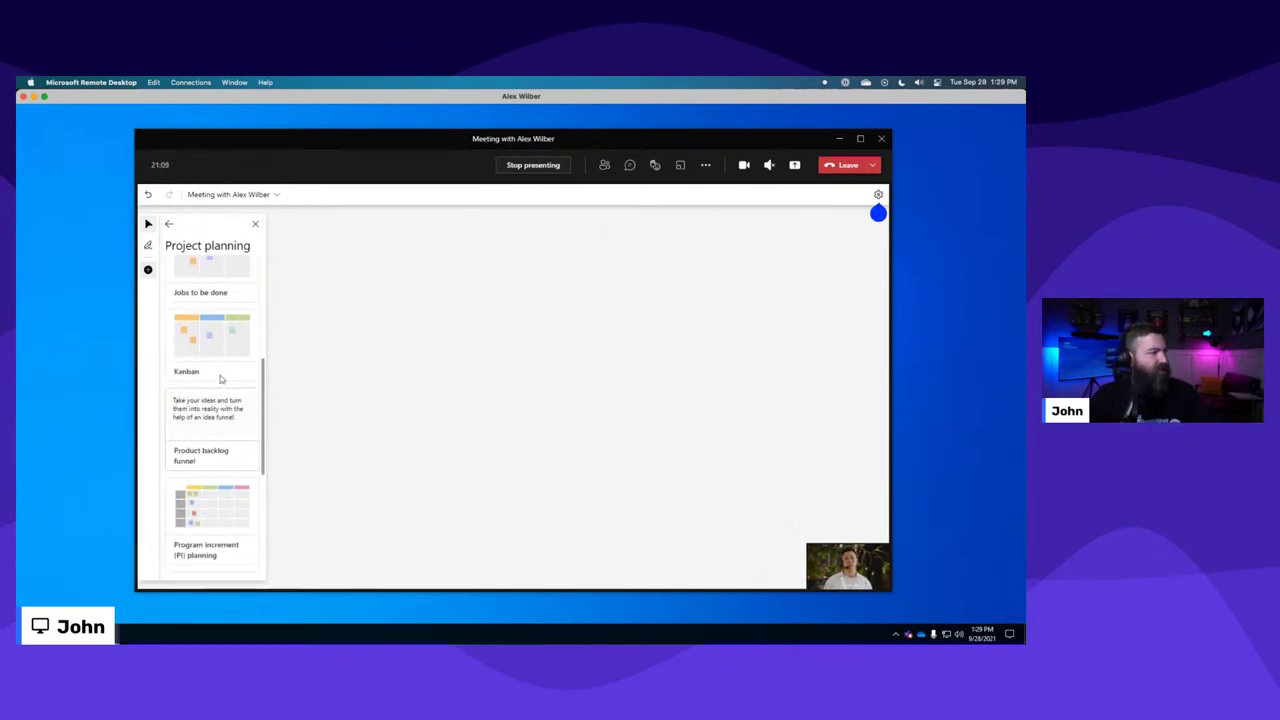
scroll(228, 558, down, 4)
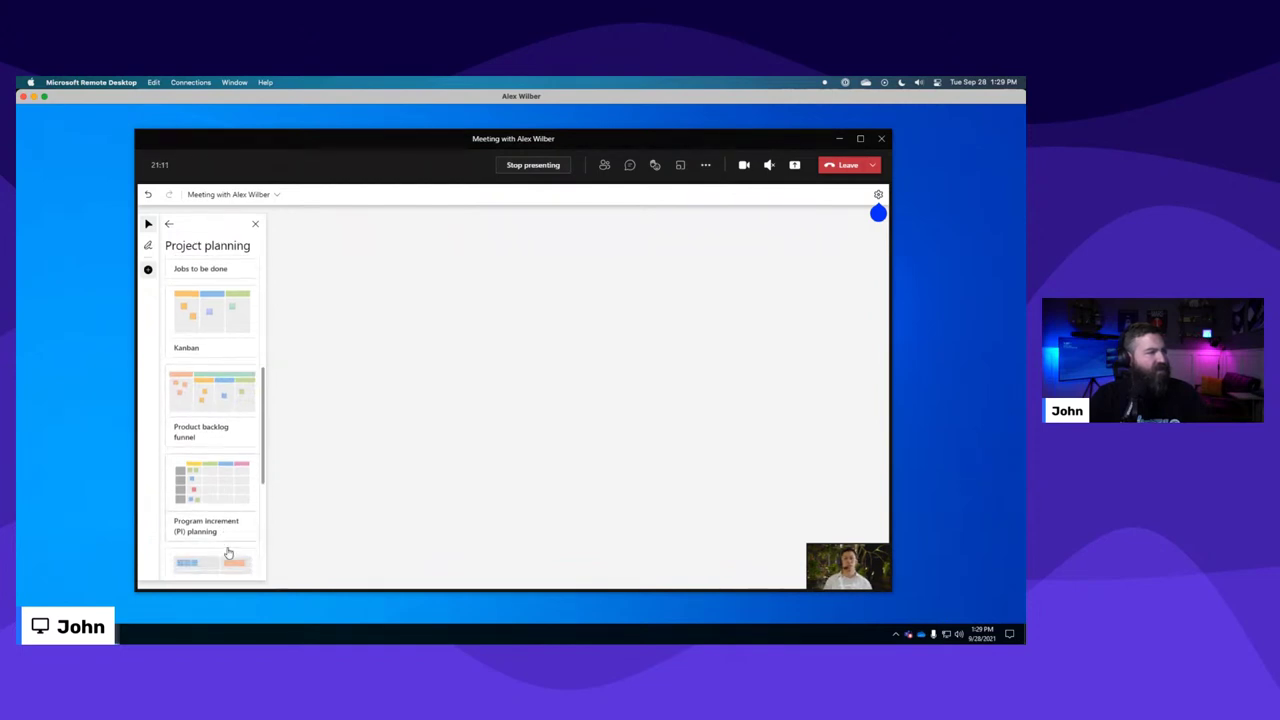
scroll(226, 540, down, 1)
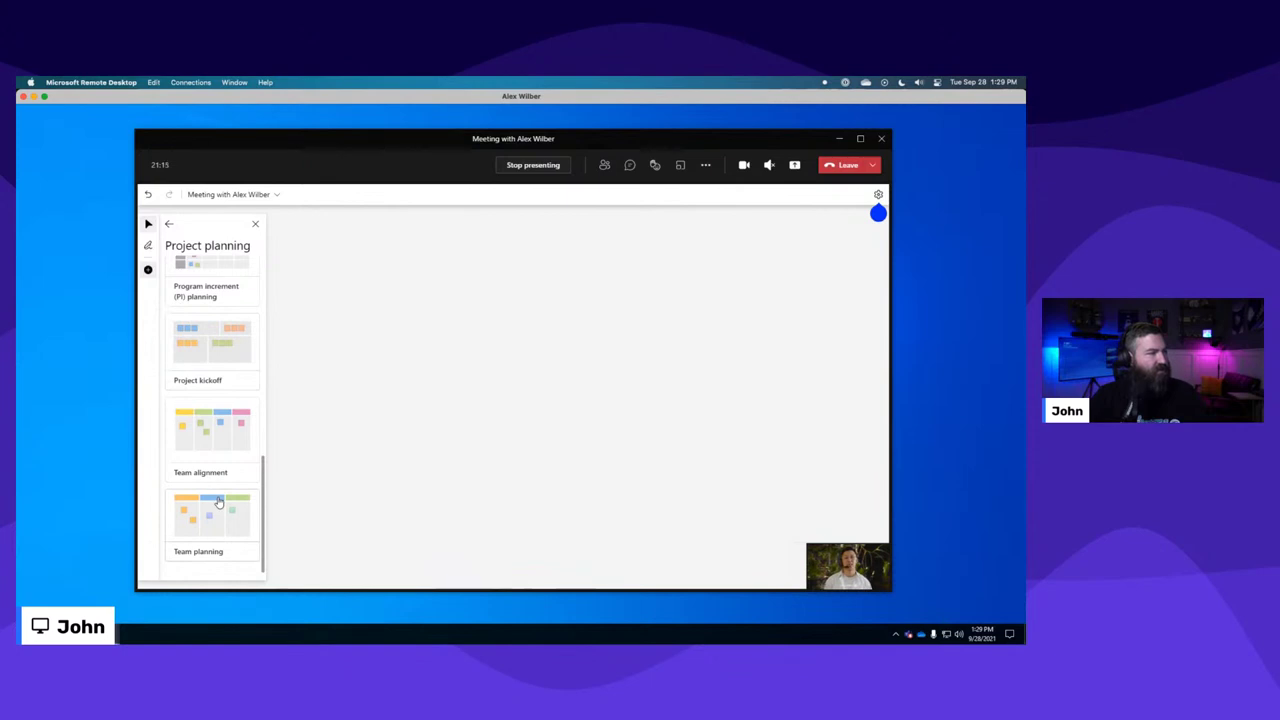
mouse_move(223, 510)
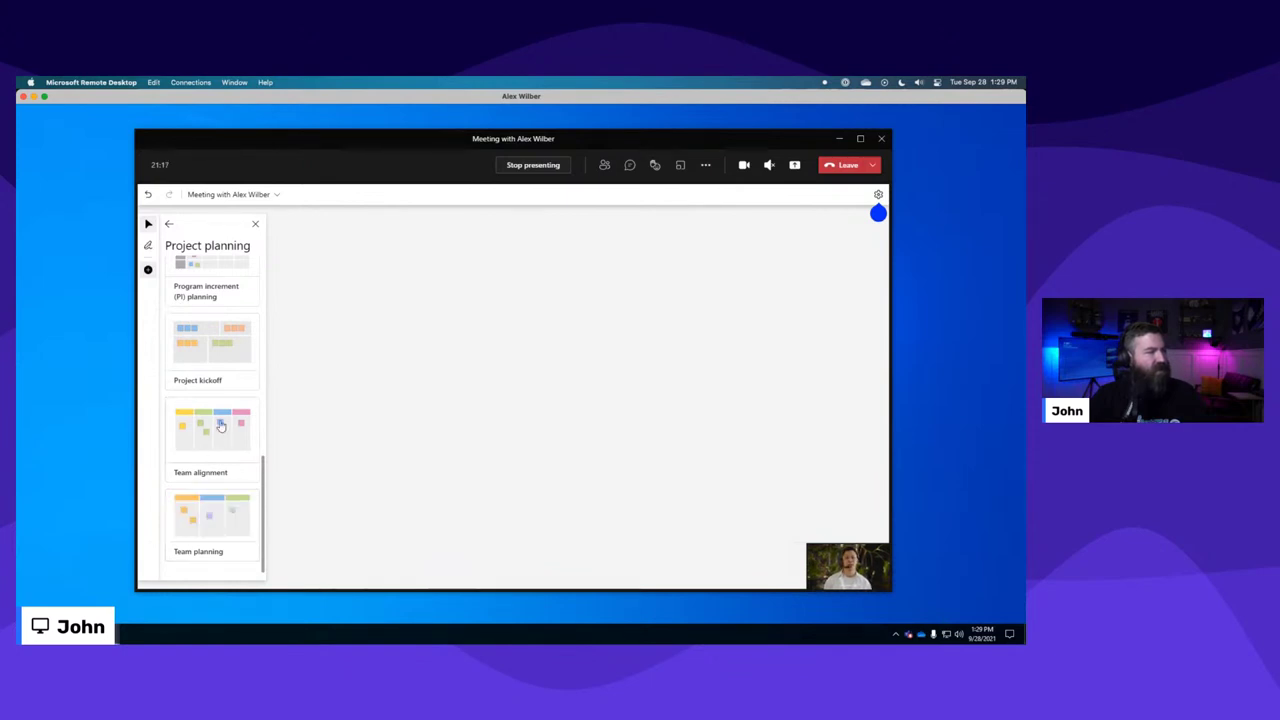
click(169, 225)
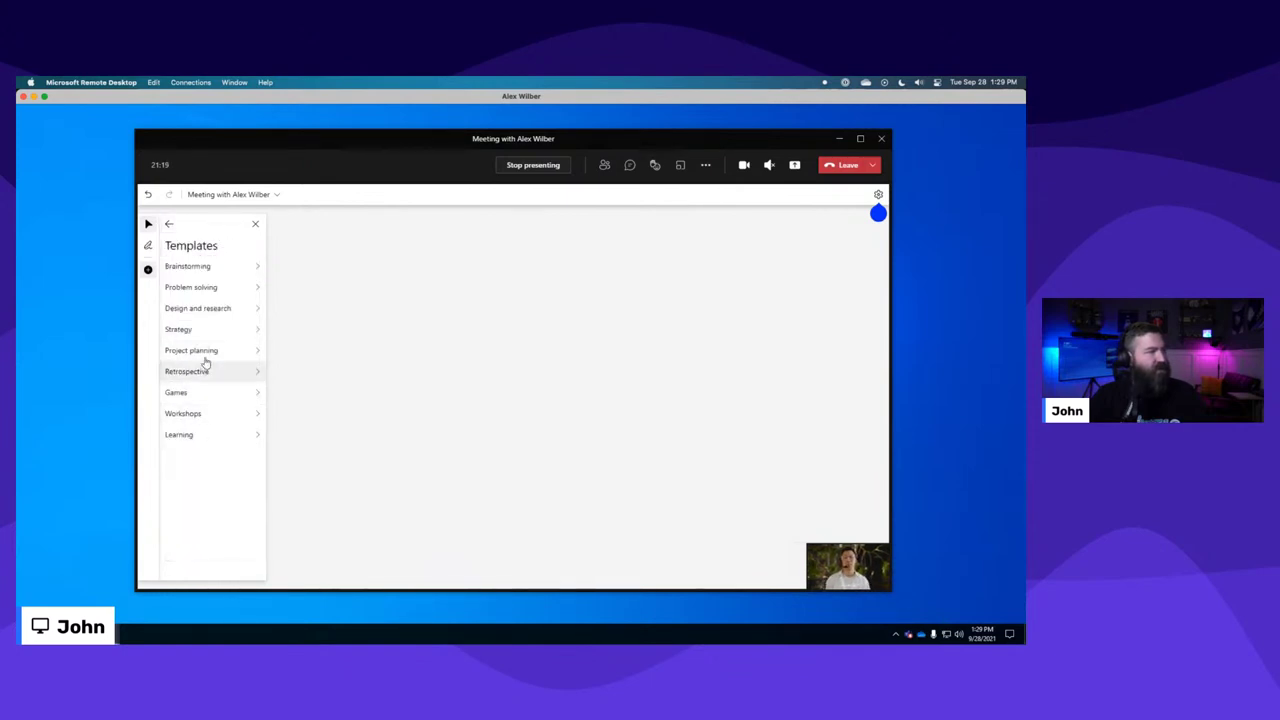
click(206, 369)
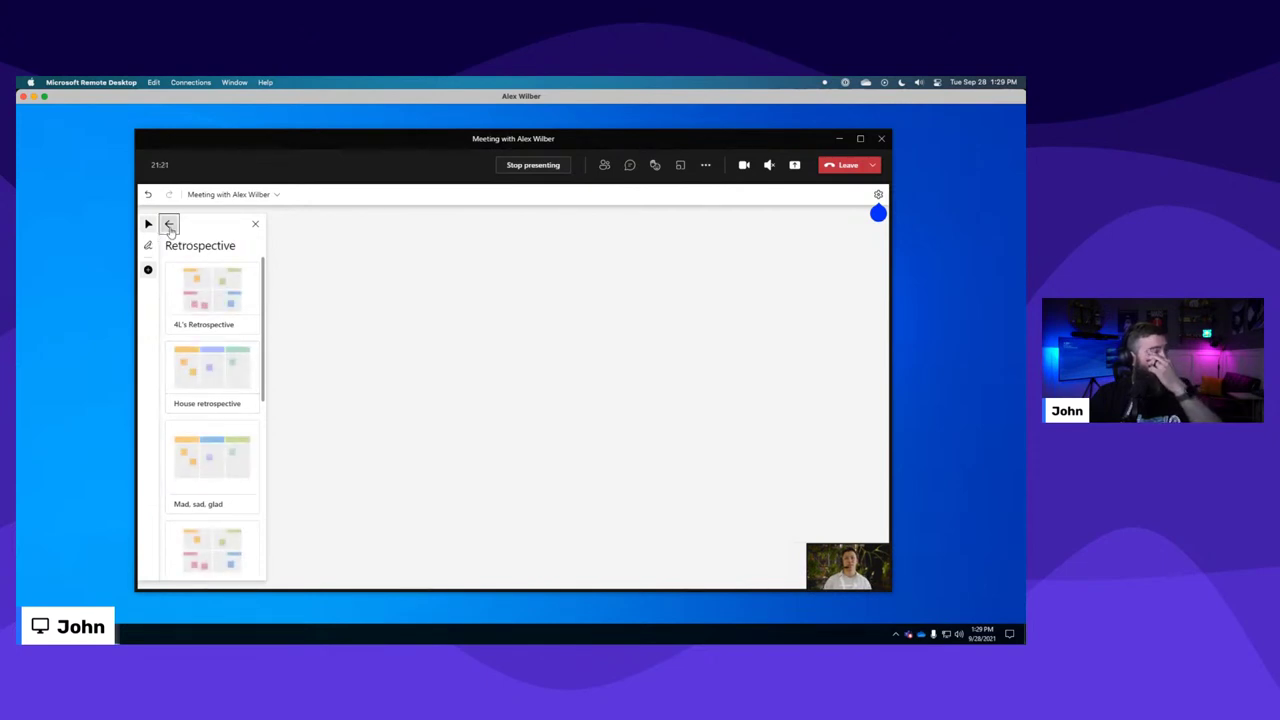
Place the Choose your favorite template from the Games category on the board and read its description up close.
click(169, 224)
click(204, 394)
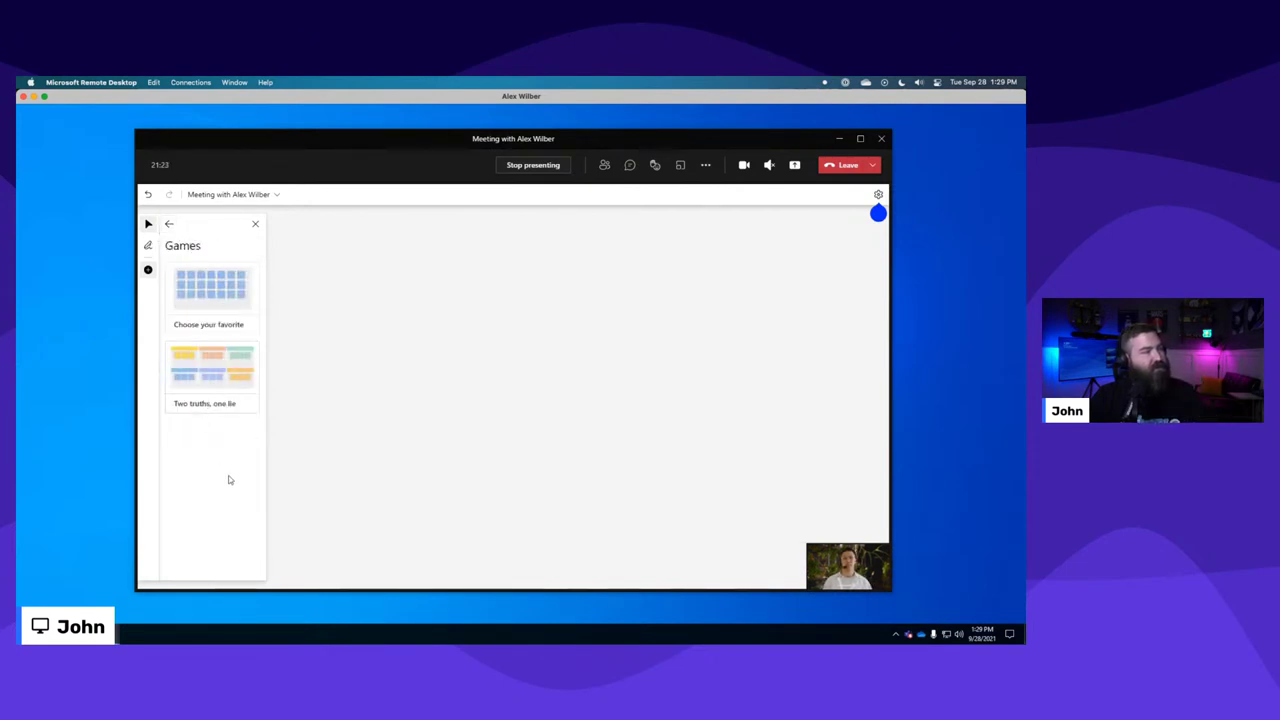
mouse_move(224, 308)
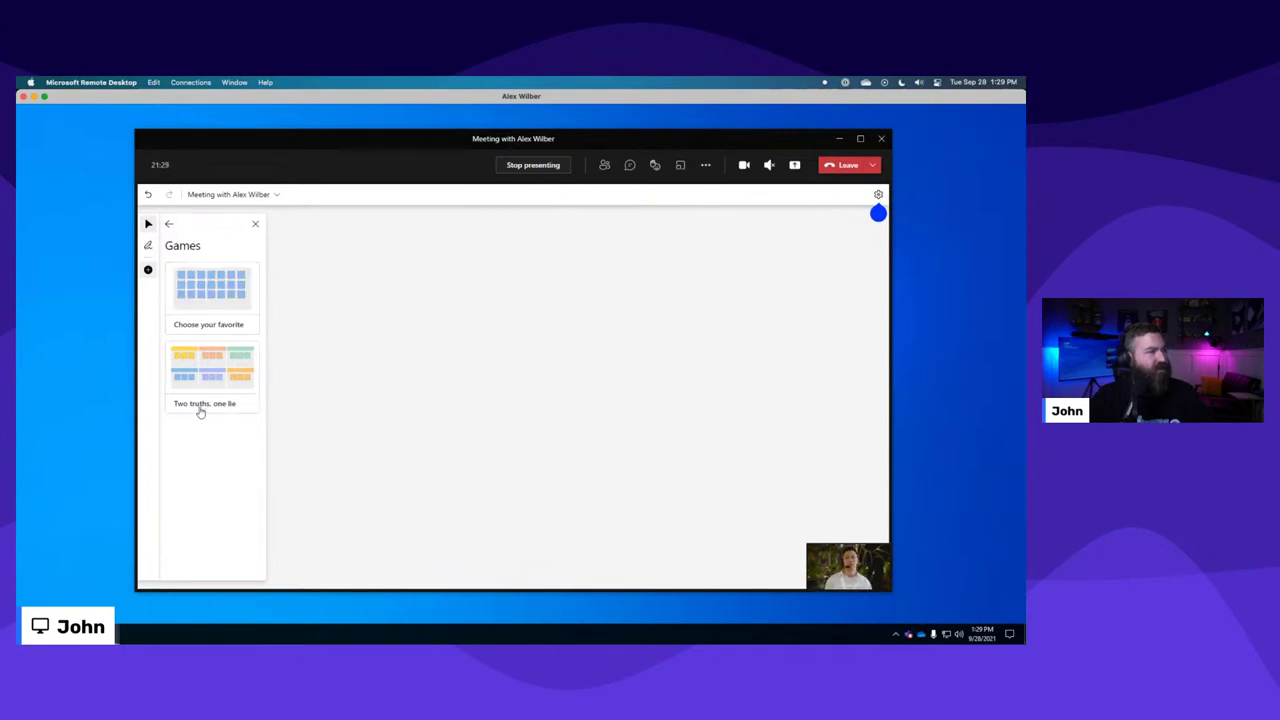
mouse_move(188, 413)
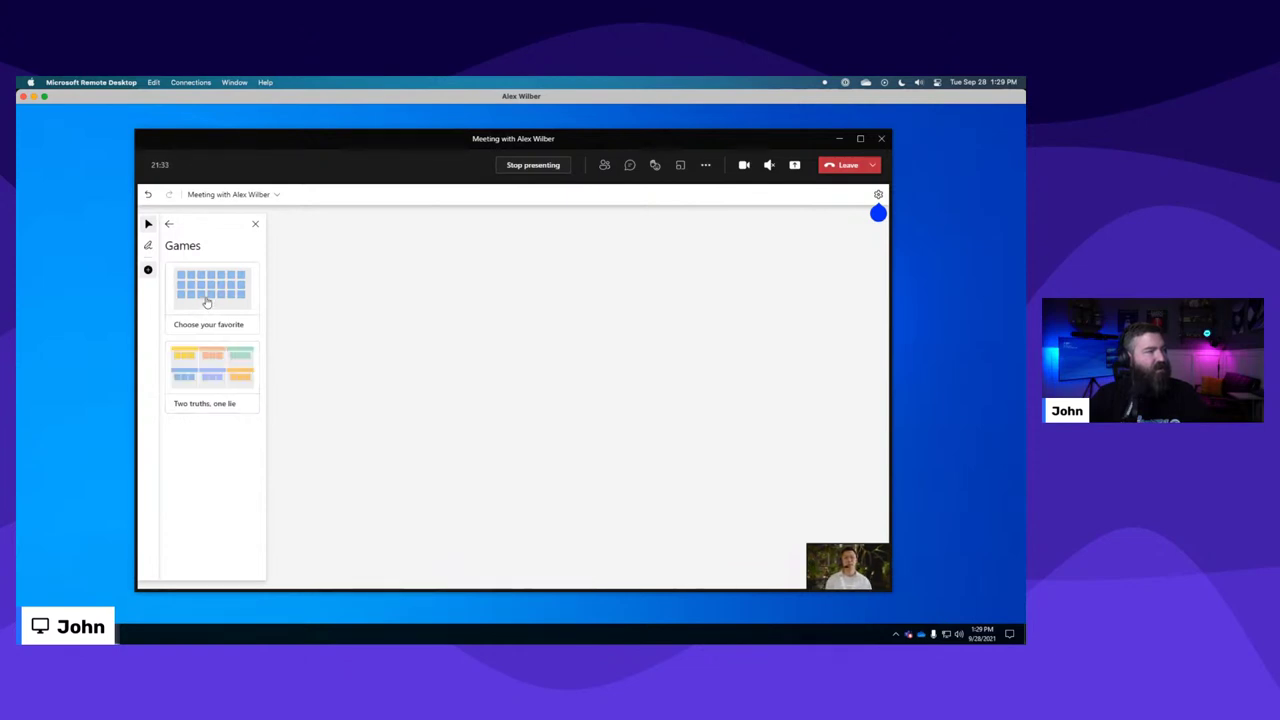
drag(281, 438, 484, 326)
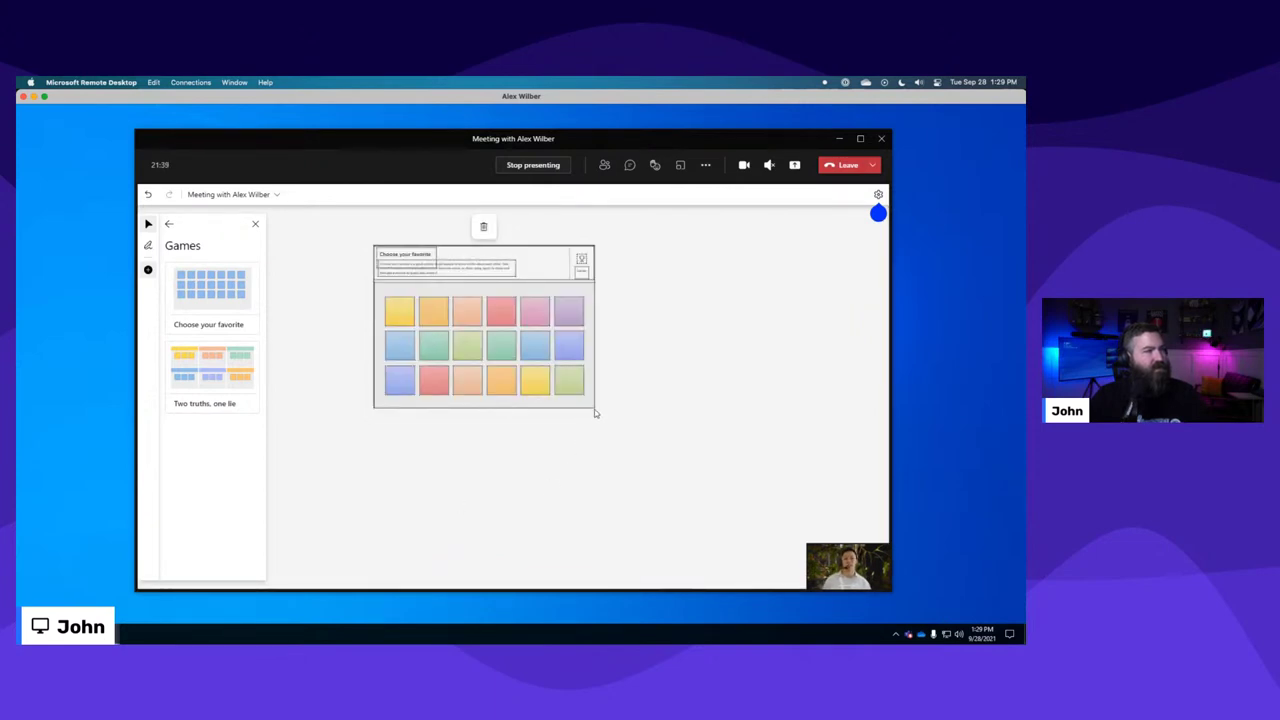
scroll(424, 274, up, 5)
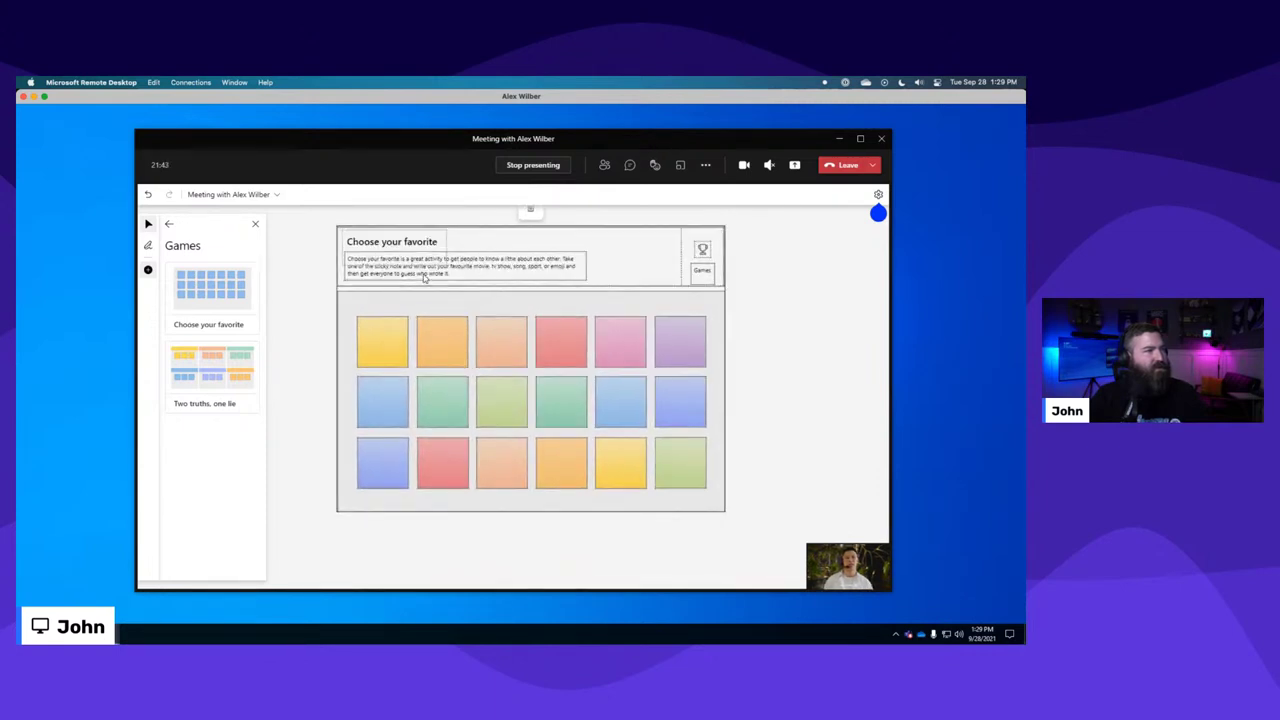
scroll(425, 277, up, 5)
scroll(425, 279, down, 2)
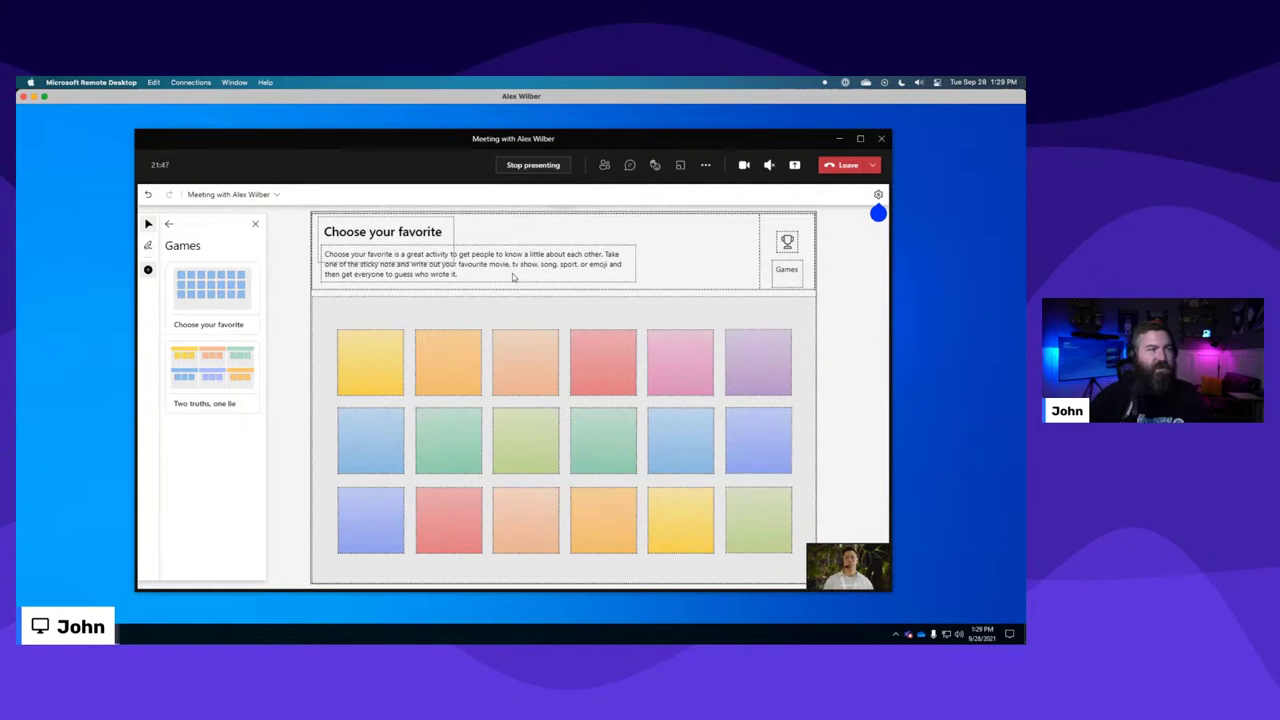
Check the extra options of the first yellow sticky note in the Choose your favorite template and dismiss them.
click(293, 364)
click(369, 366)
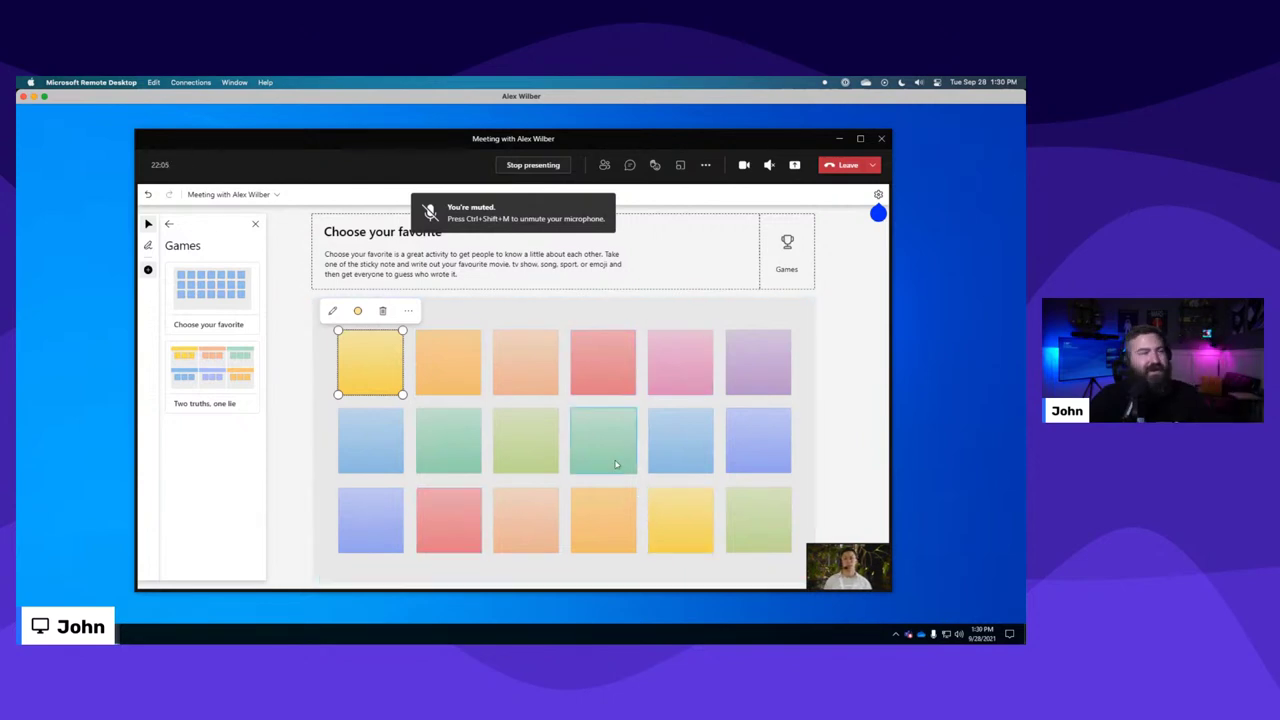
click(408, 310)
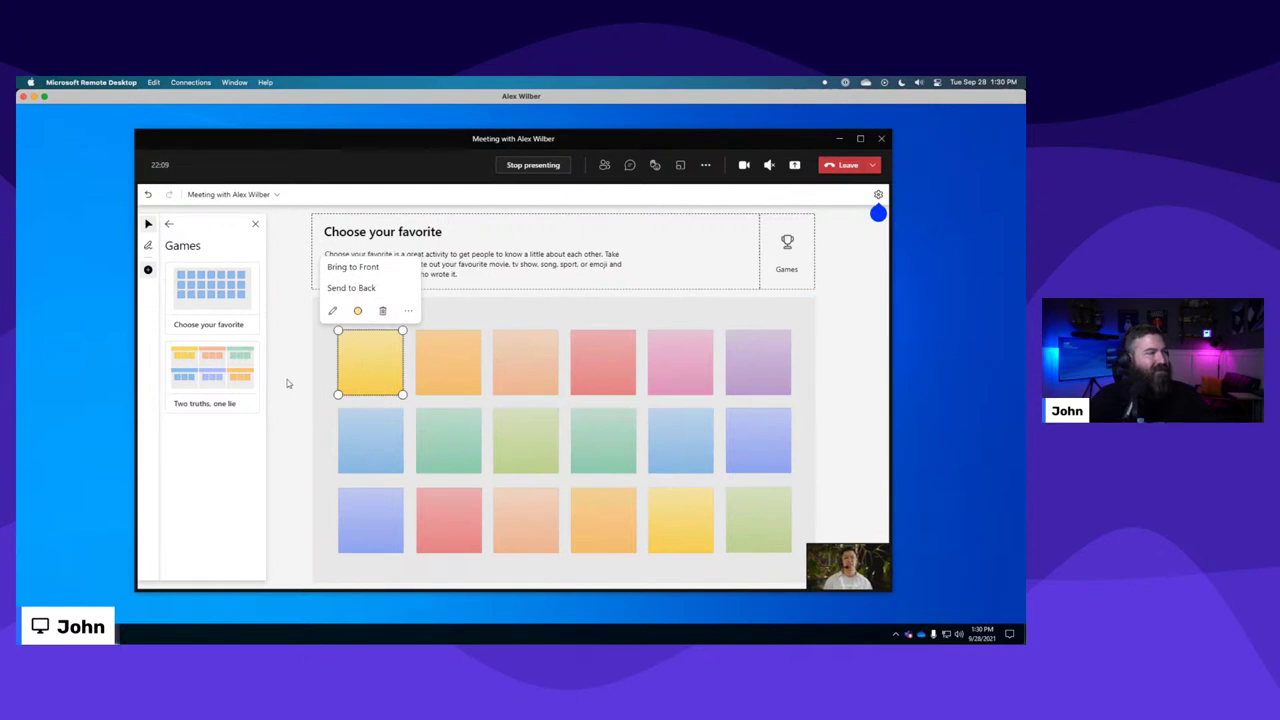
key(Escape)
click(382, 369)
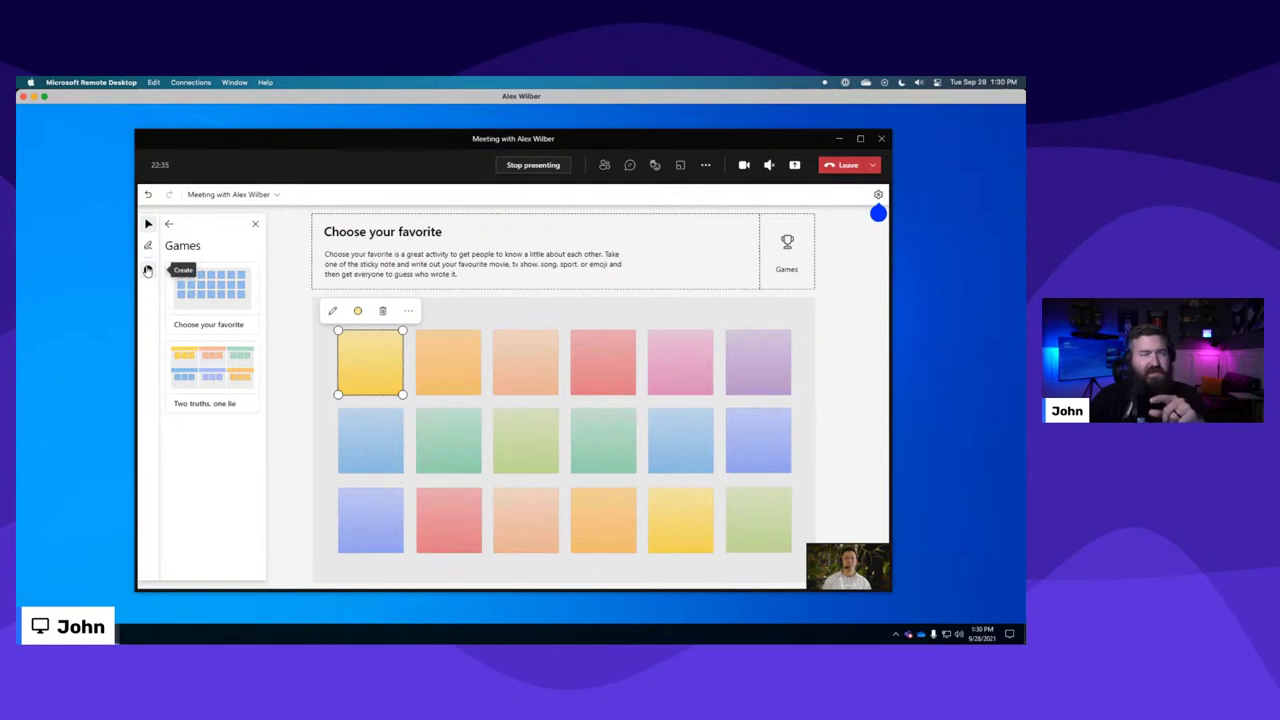
Place a thumbs-up reaction on the upper-left corner of the yellow sticky note in the template's first row.
click(148, 270)
click(148, 270)
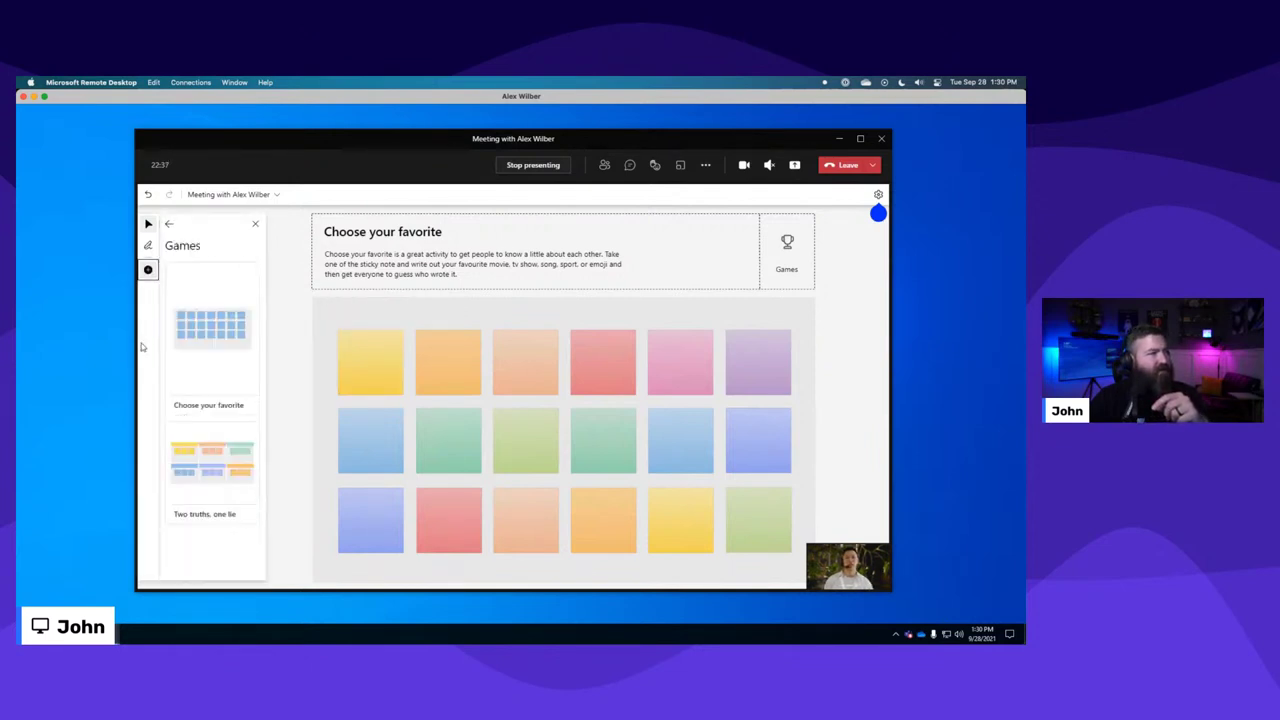
click(167, 226)
click(167, 224)
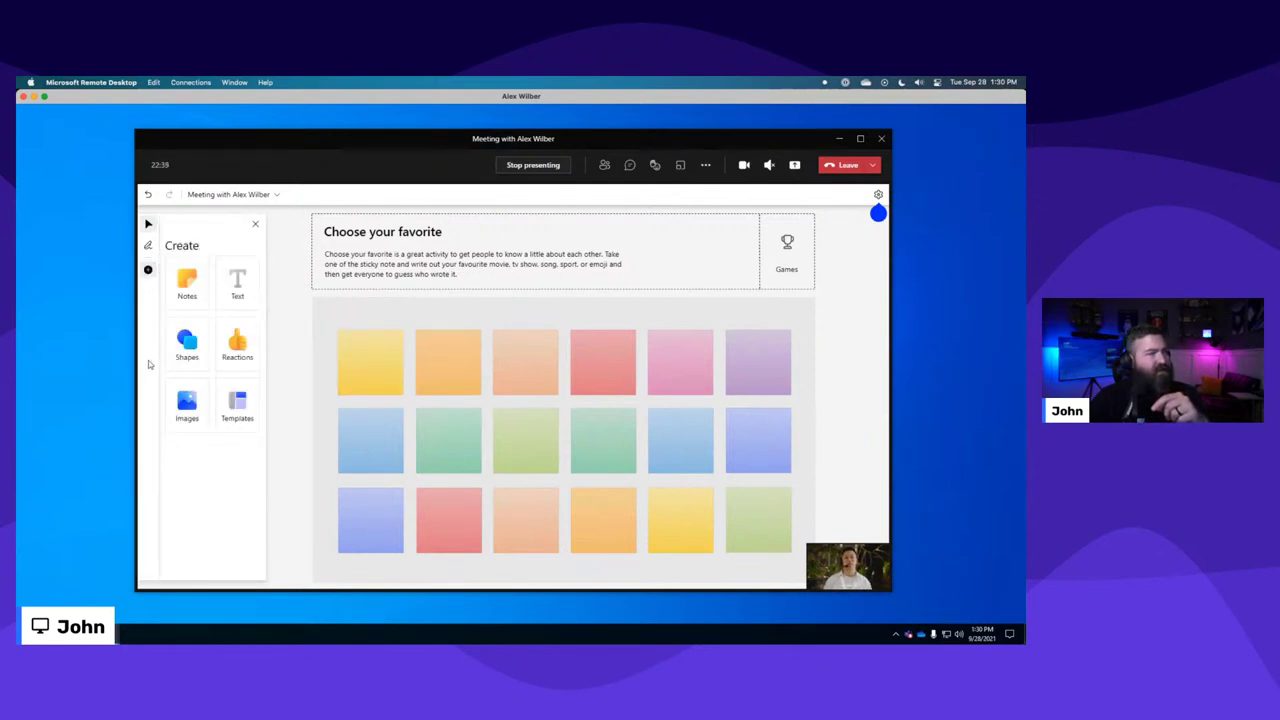
click(237, 345)
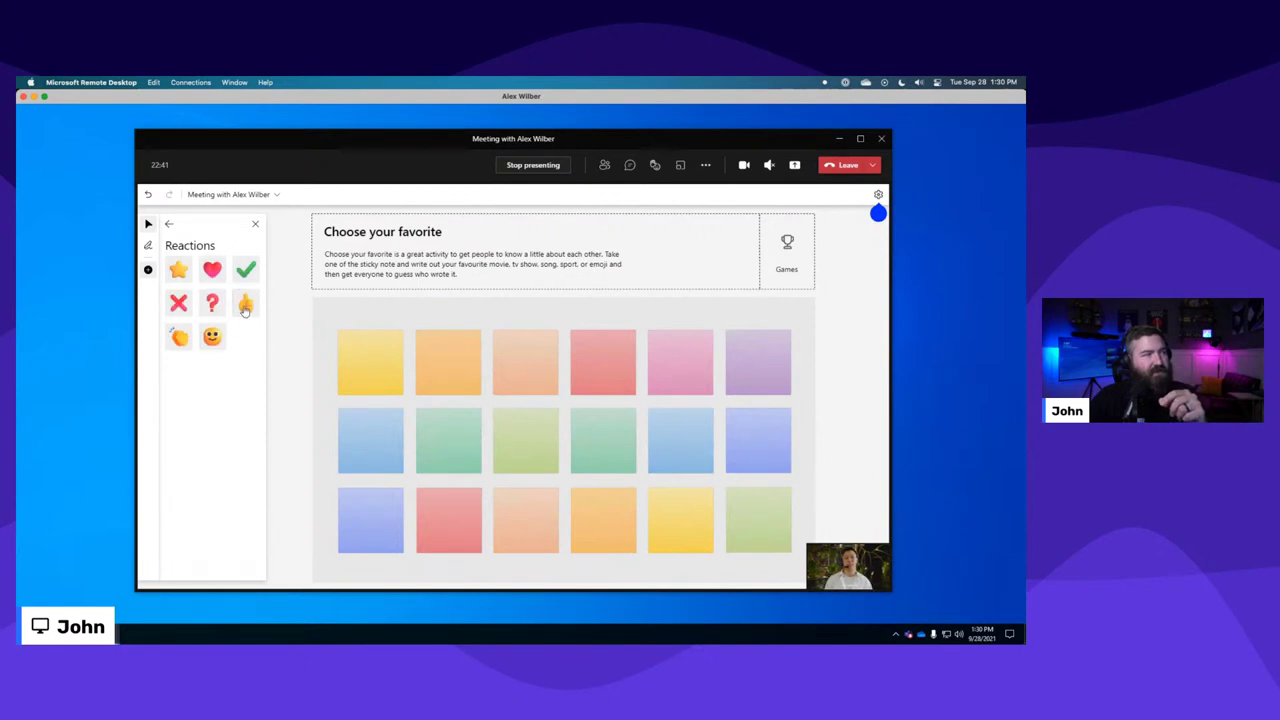
drag(245, 310, 338, 331)
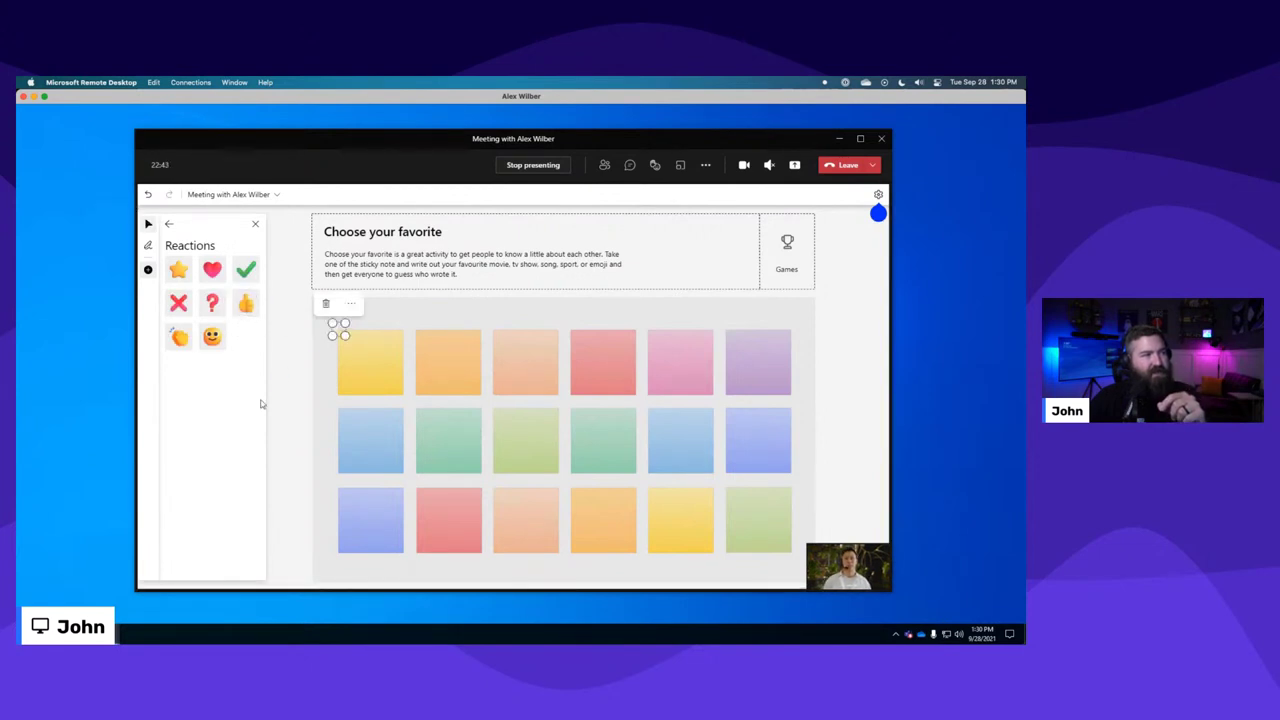
Add another thumbs-up reaction to the upper-left corner of the first row's orange sticky note and enlarge that reaction.
click(246, 304)
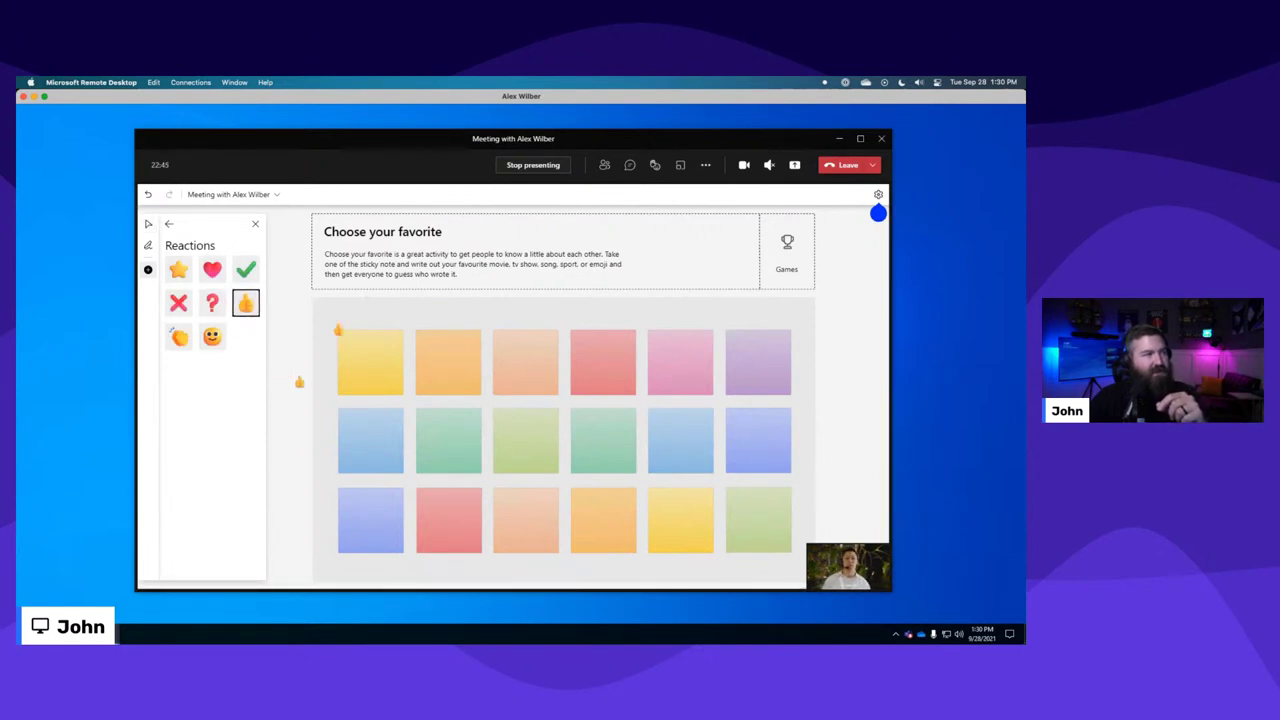
click(419, 329)
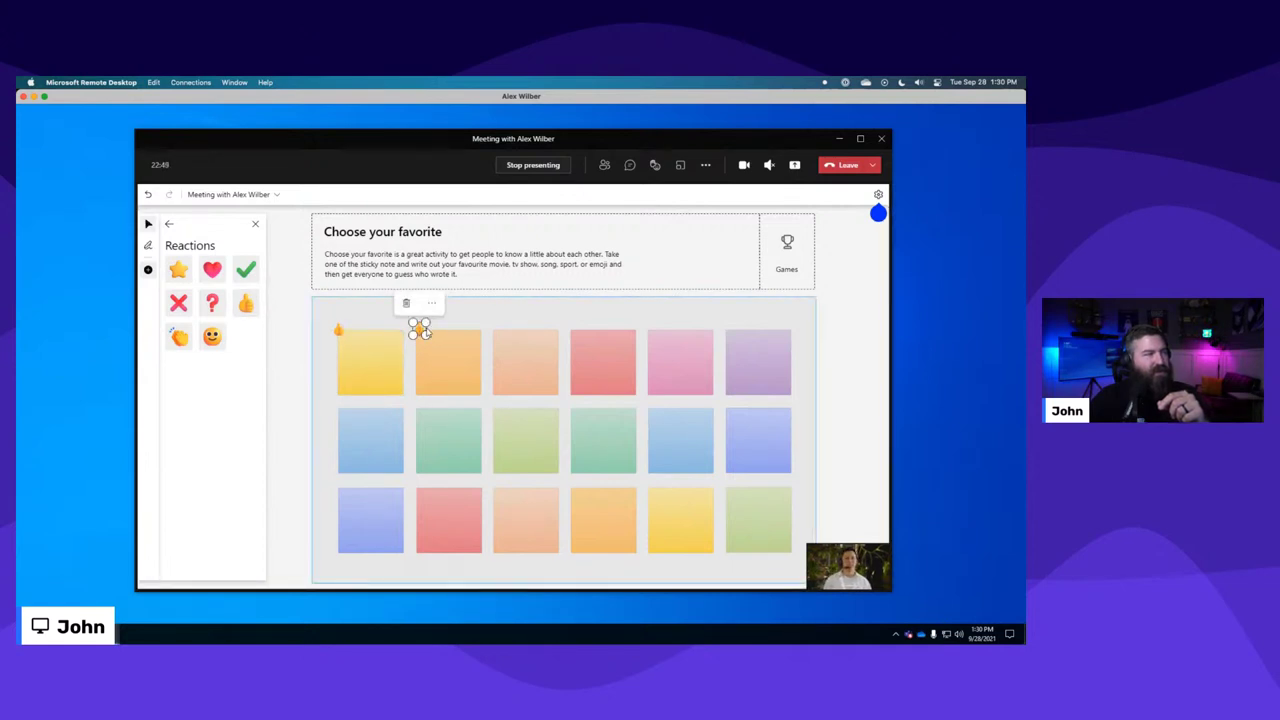
drag(426, 333, 418, 331)
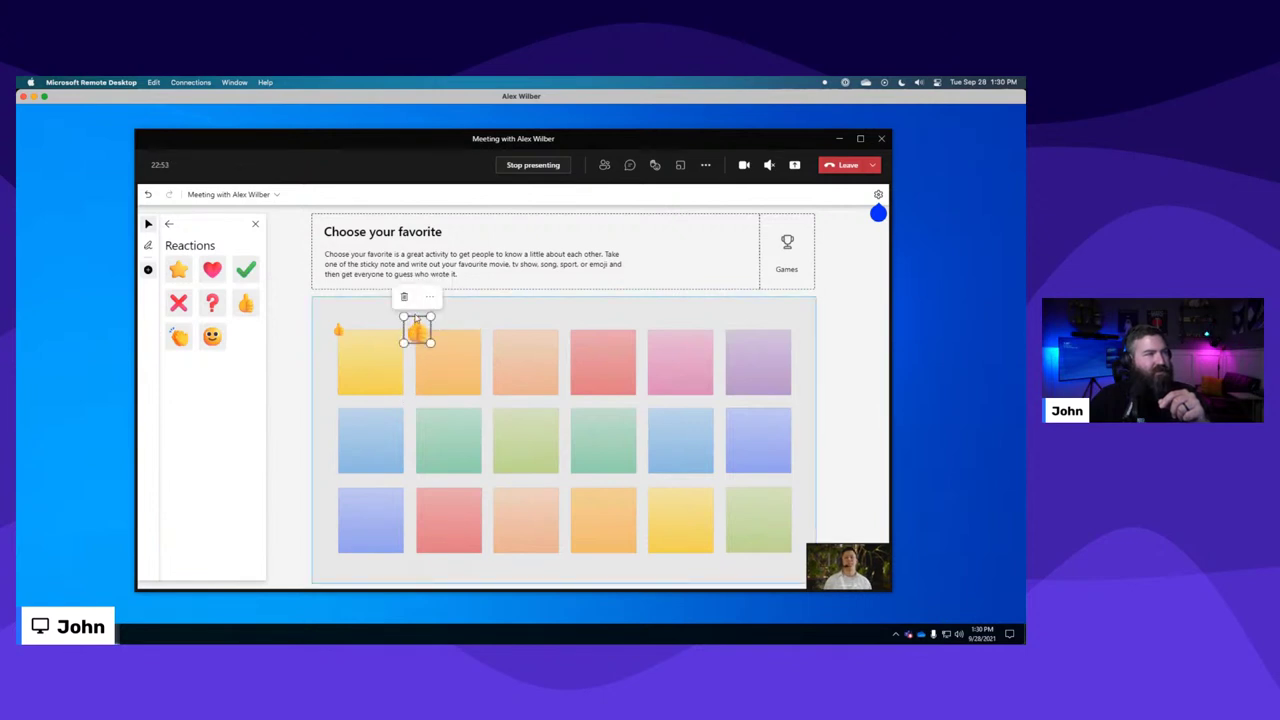
Send the enlarged thumbs-up reaction on the first row's orange sticky note to the back.
click(433, 334)
click(416, 340)
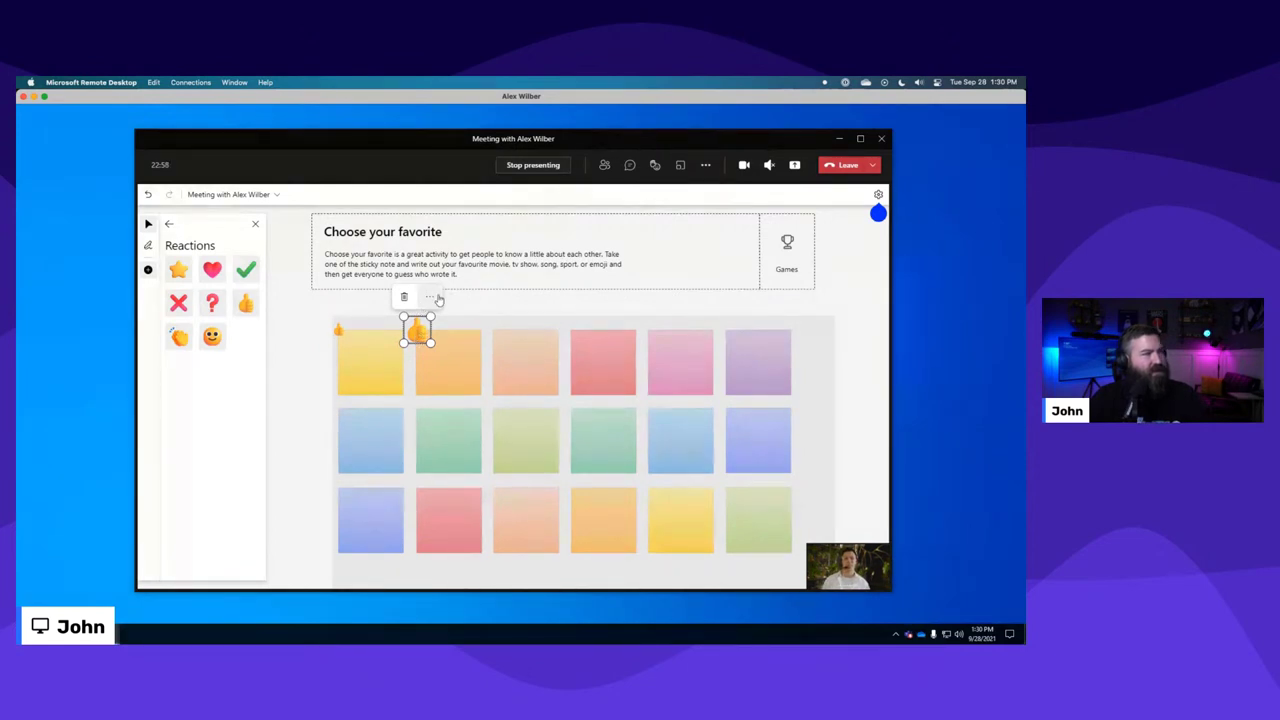
click(432, 297)
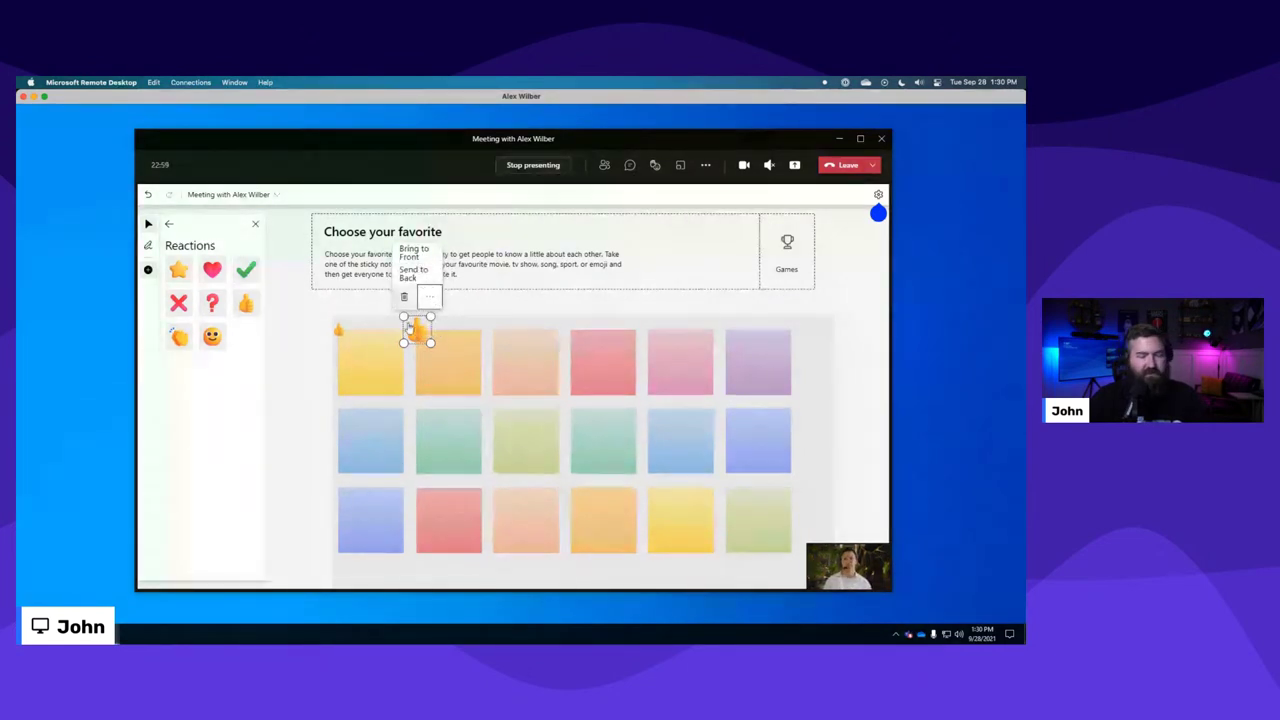
click(411, 273)
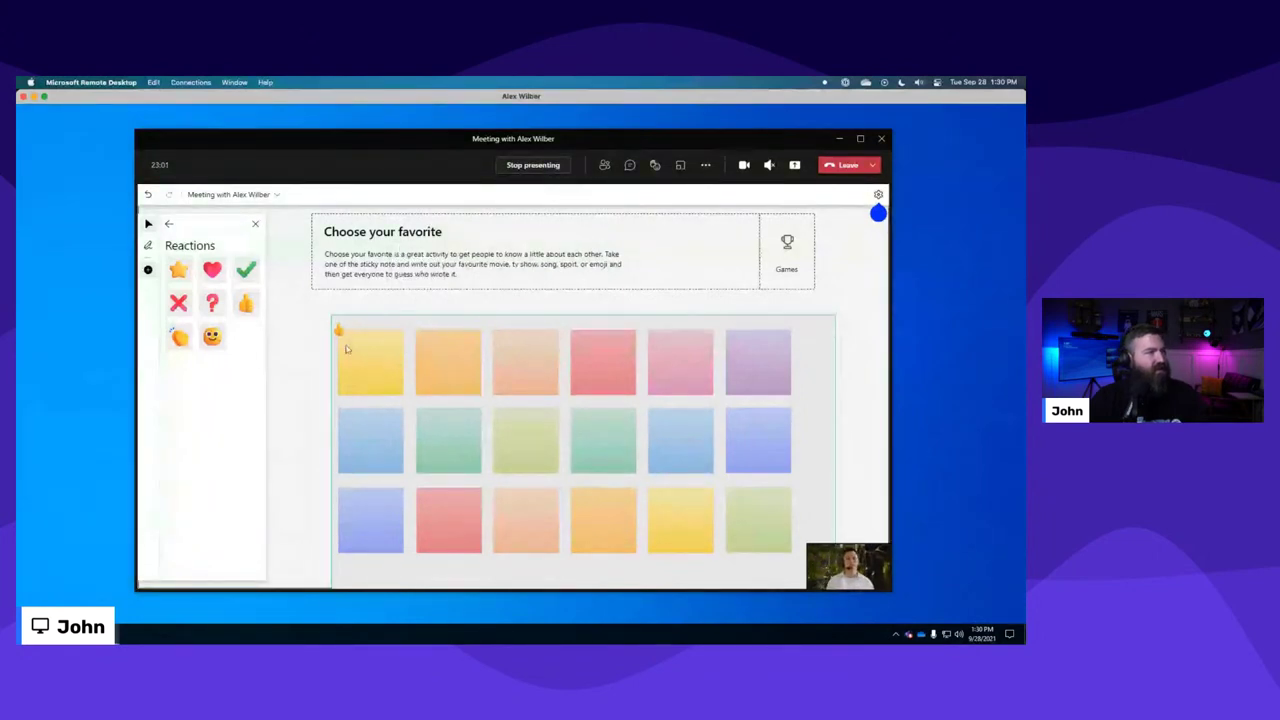
Place heart reactions on the first row's orange and yellow sticky notes and a question mark reaction on the second row's first green note.
click(212, 276)
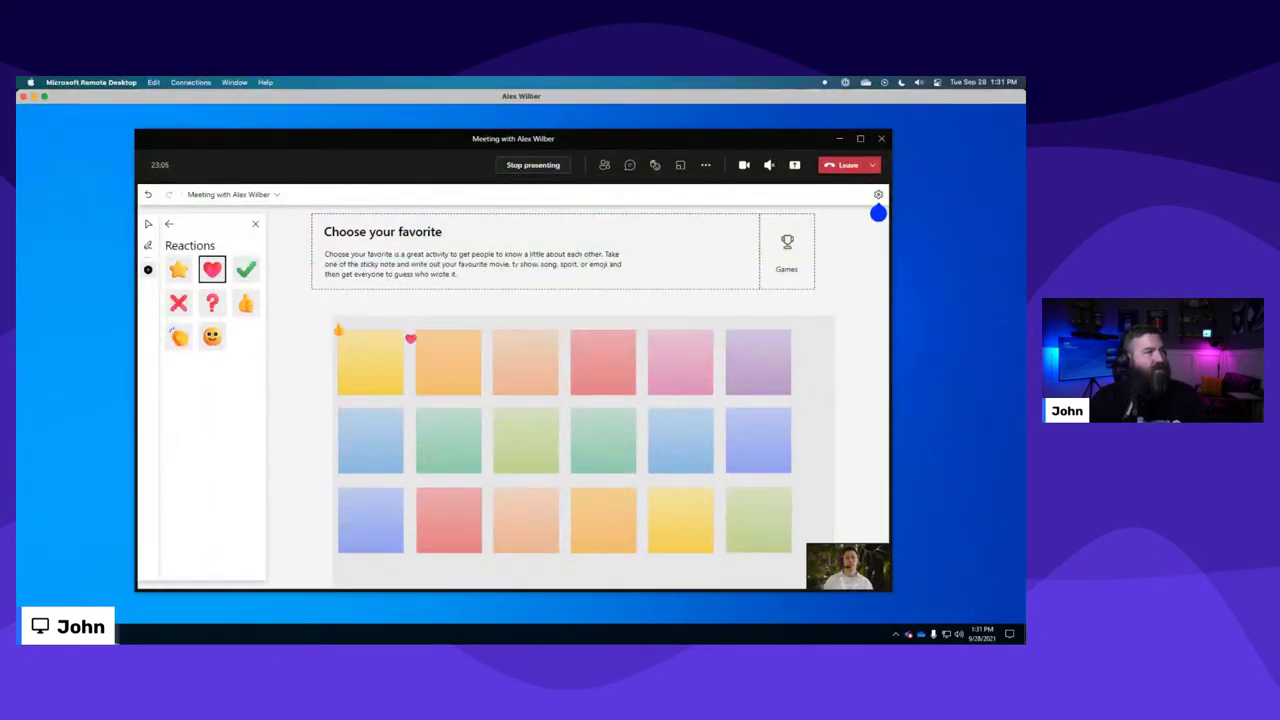
click(415, 329)
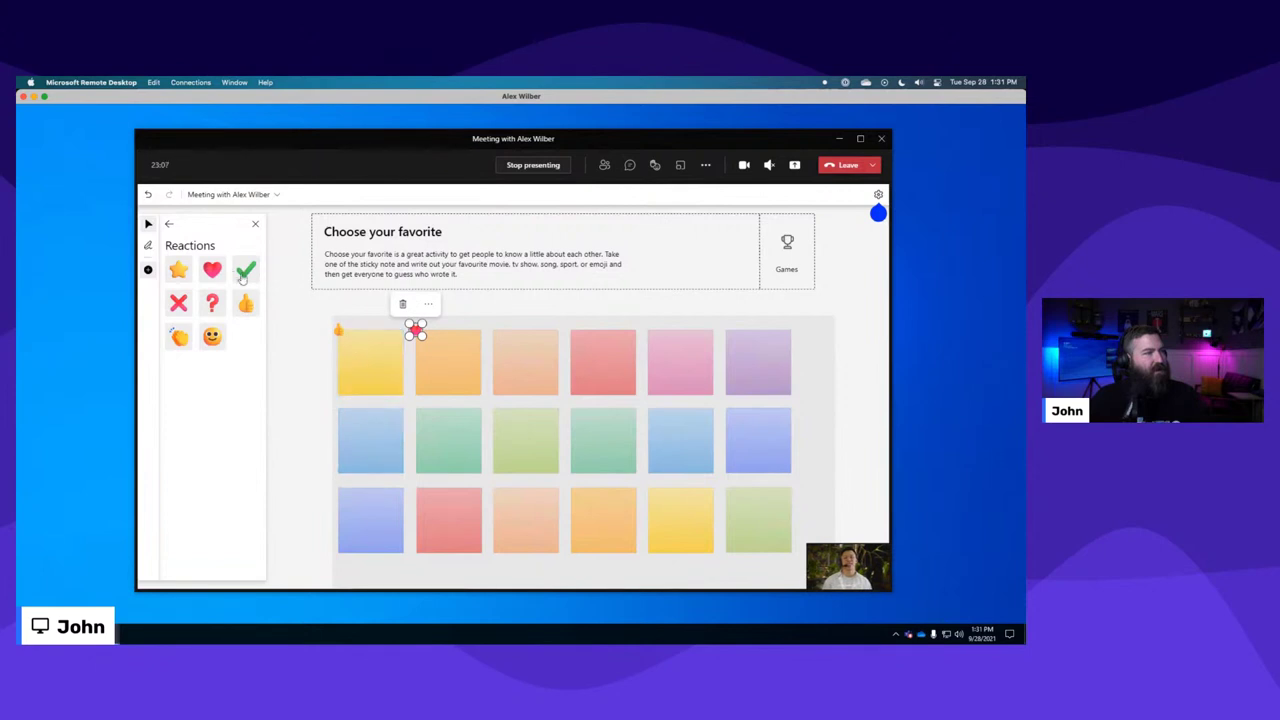
click(214, 272)
click(346, 329)
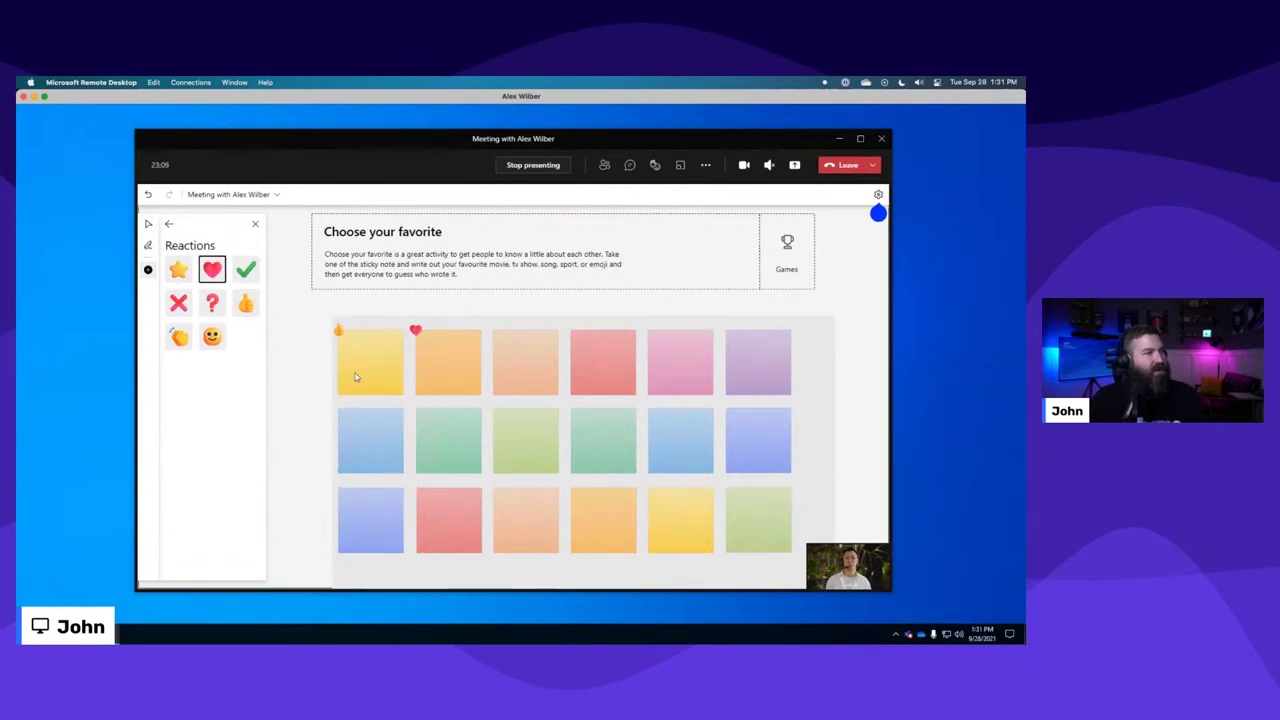
click(310, 352)
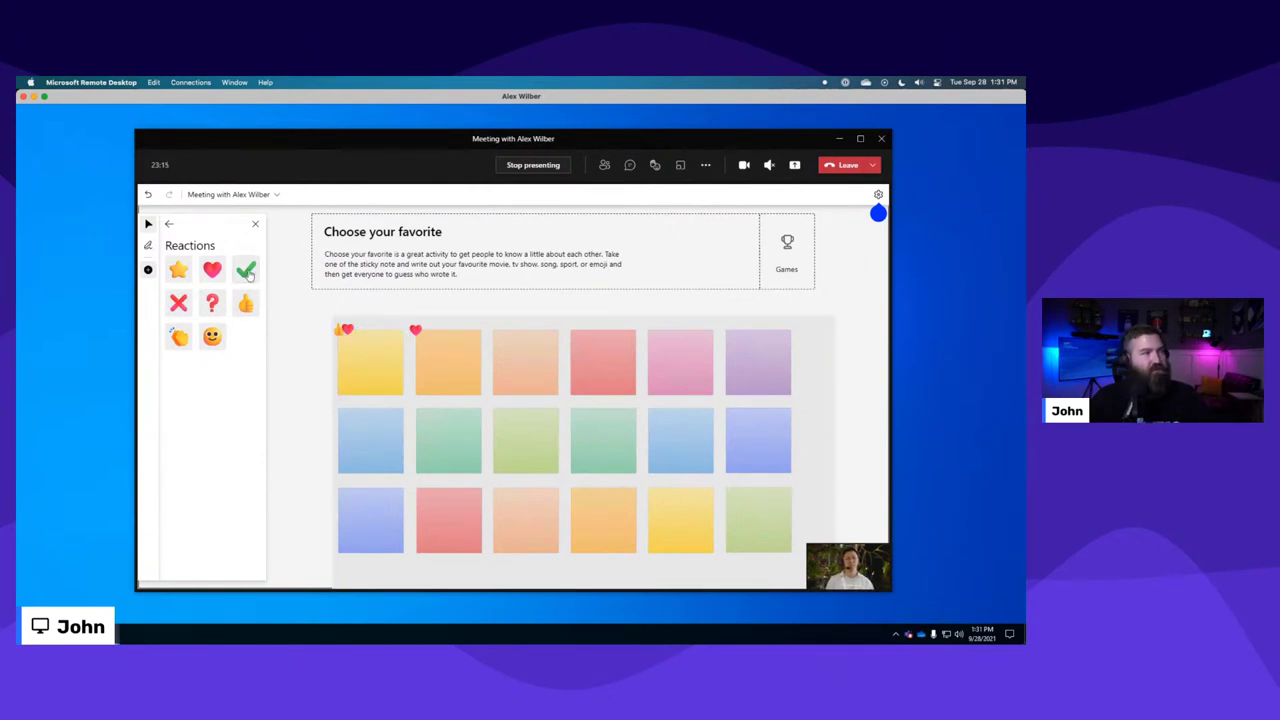
click(211, 307)
click(415, 411)
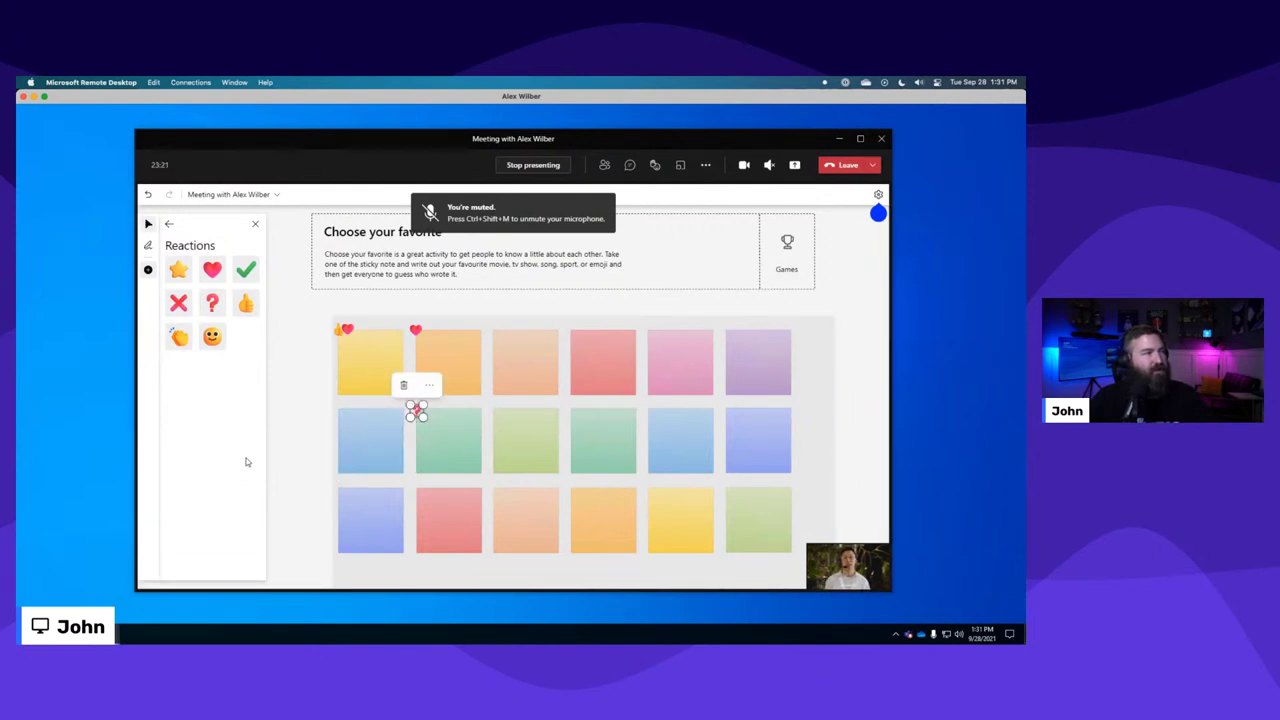
Place the Brainstorm workshop template from the Workshops category on the board and turn off the meeting camera.
click(168, 226)
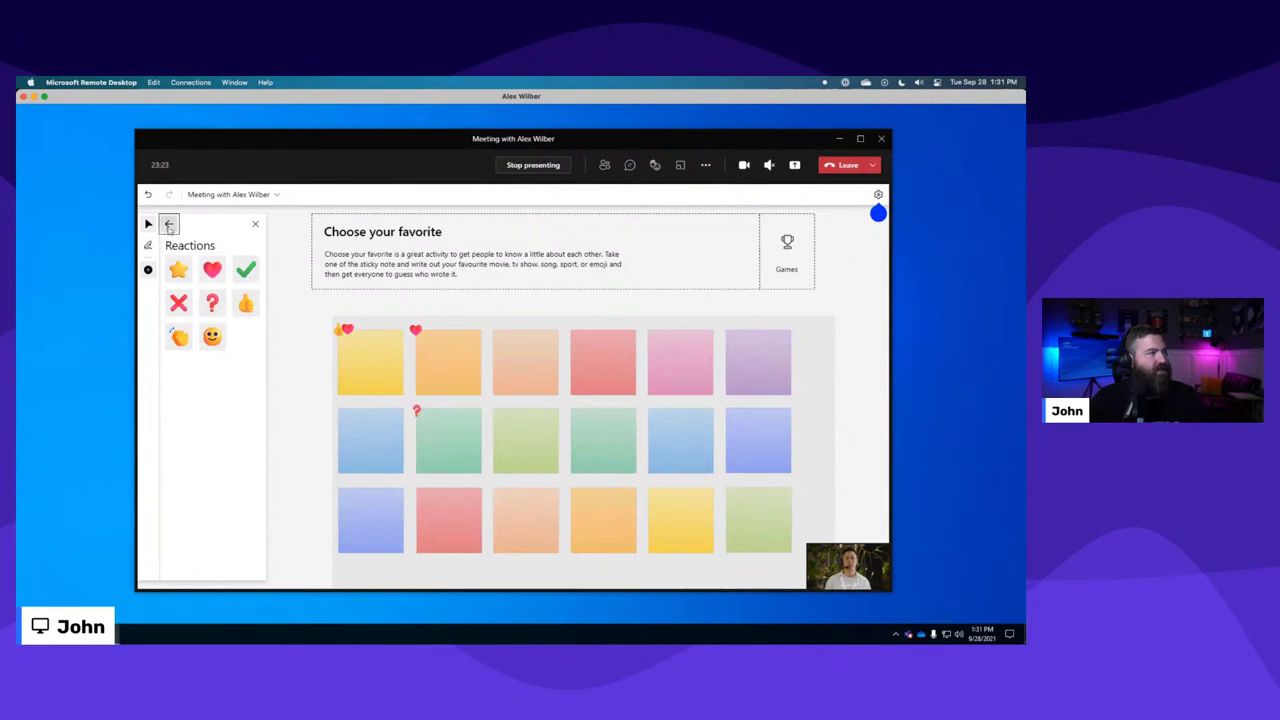
click(220, 432)
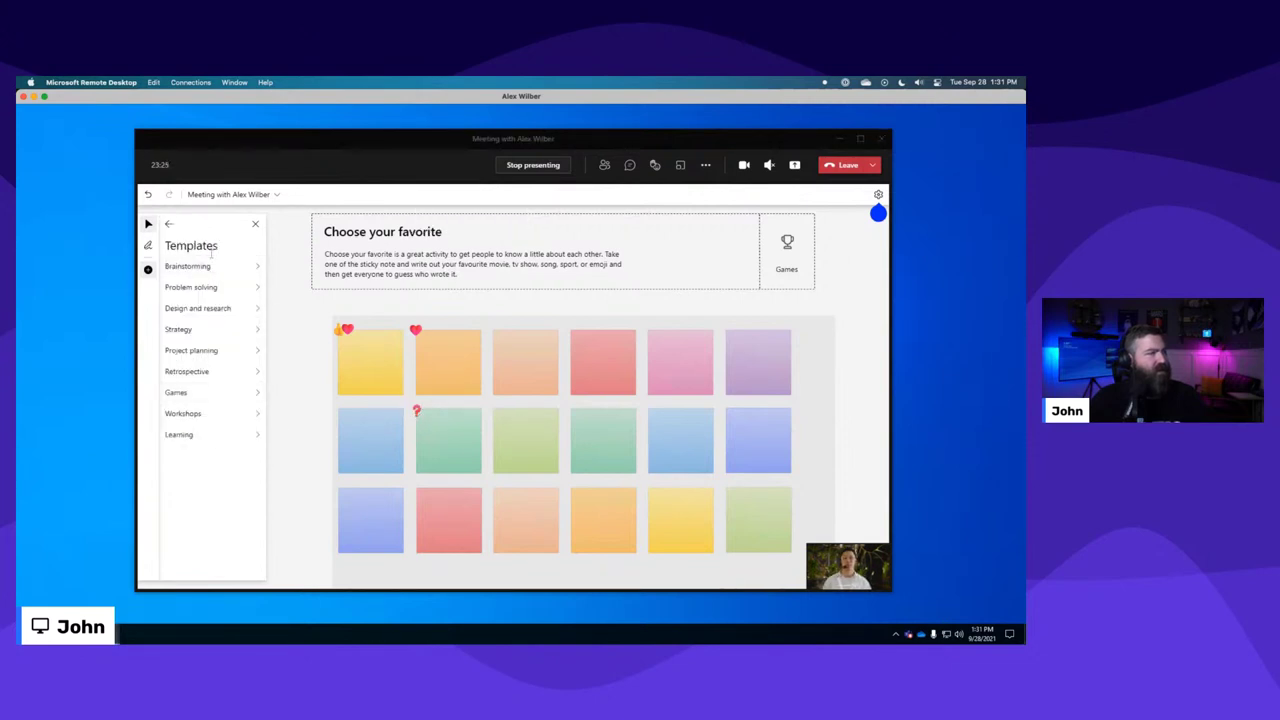
click(225, 412)
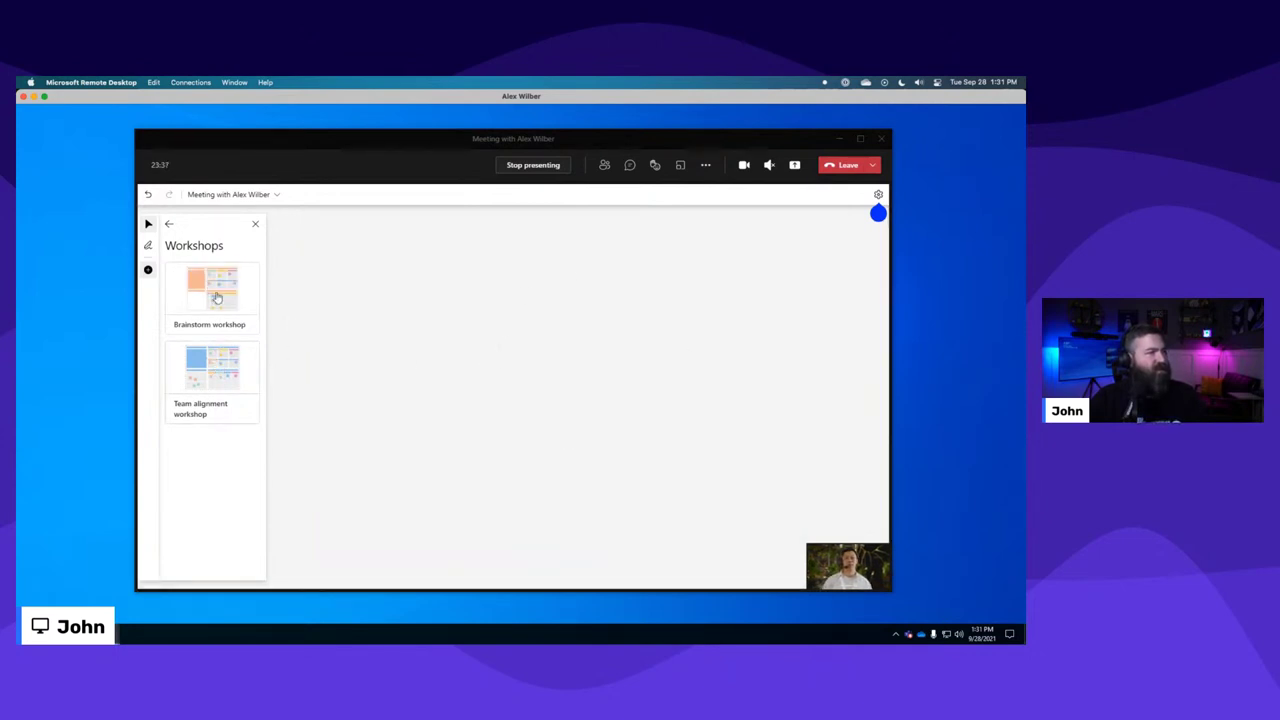
click(217, 298)
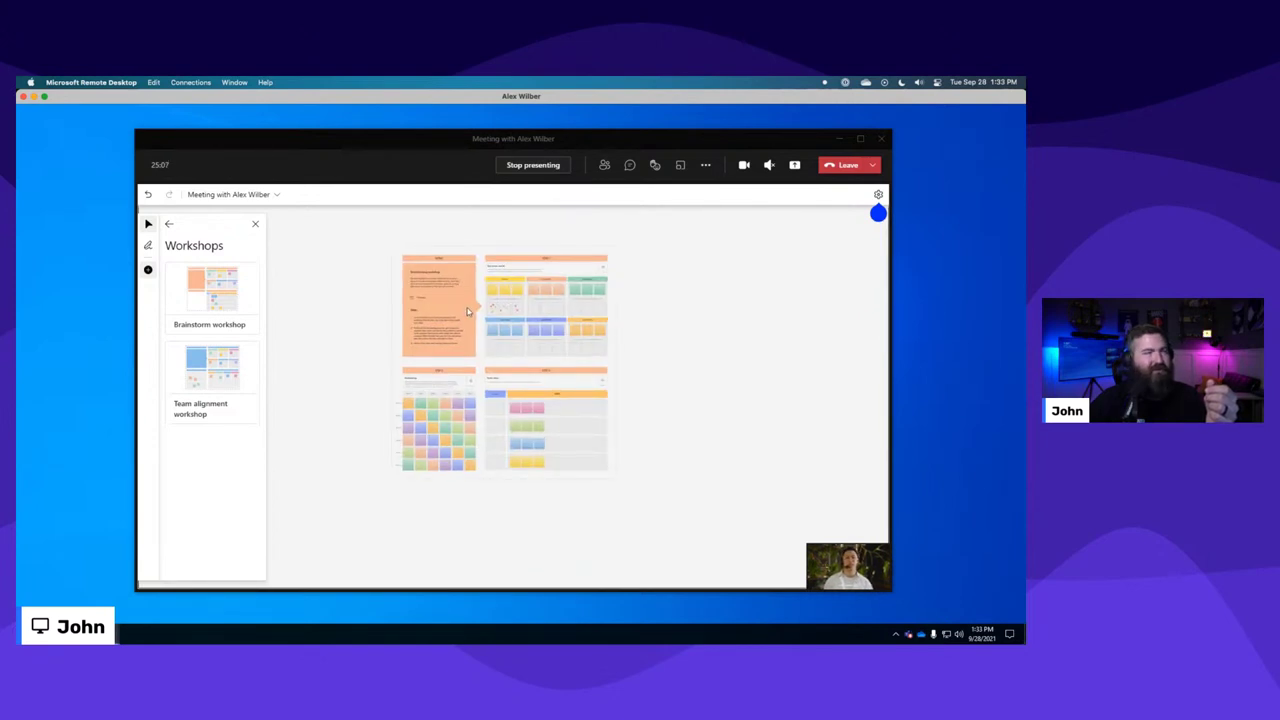
scroll(473, 336, up, 1)
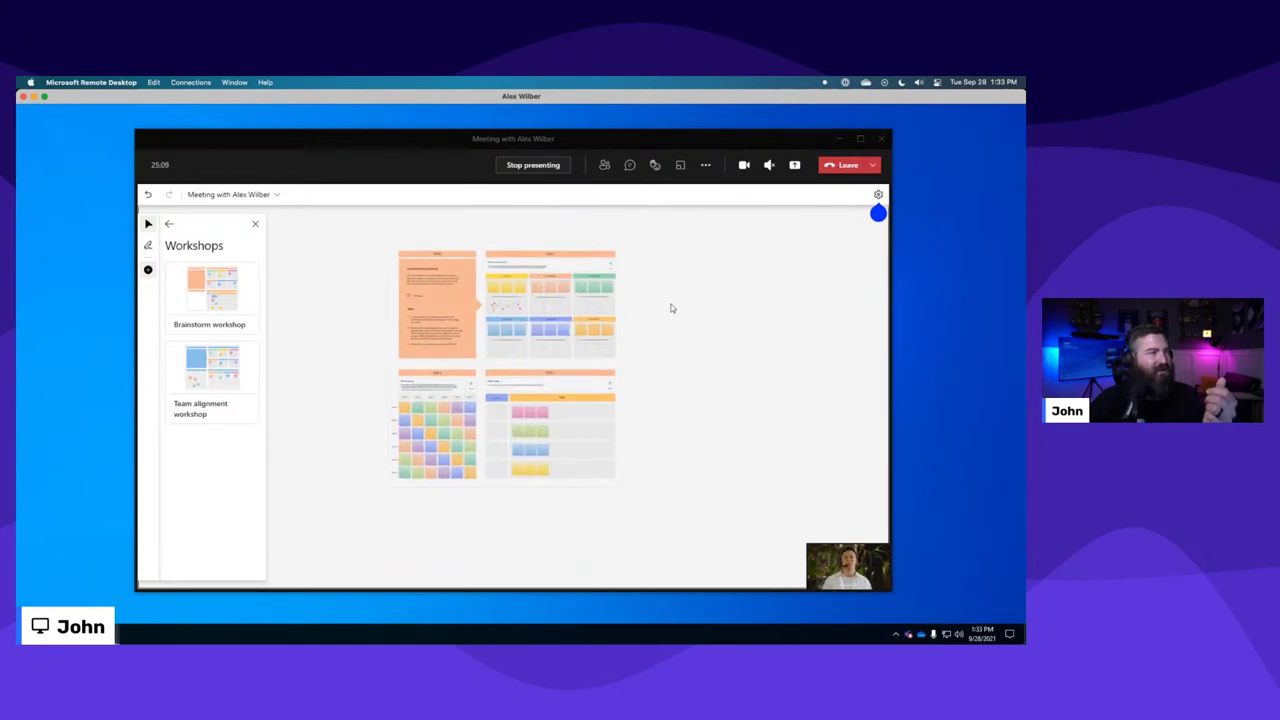
scroll(672, 316, up, 3)
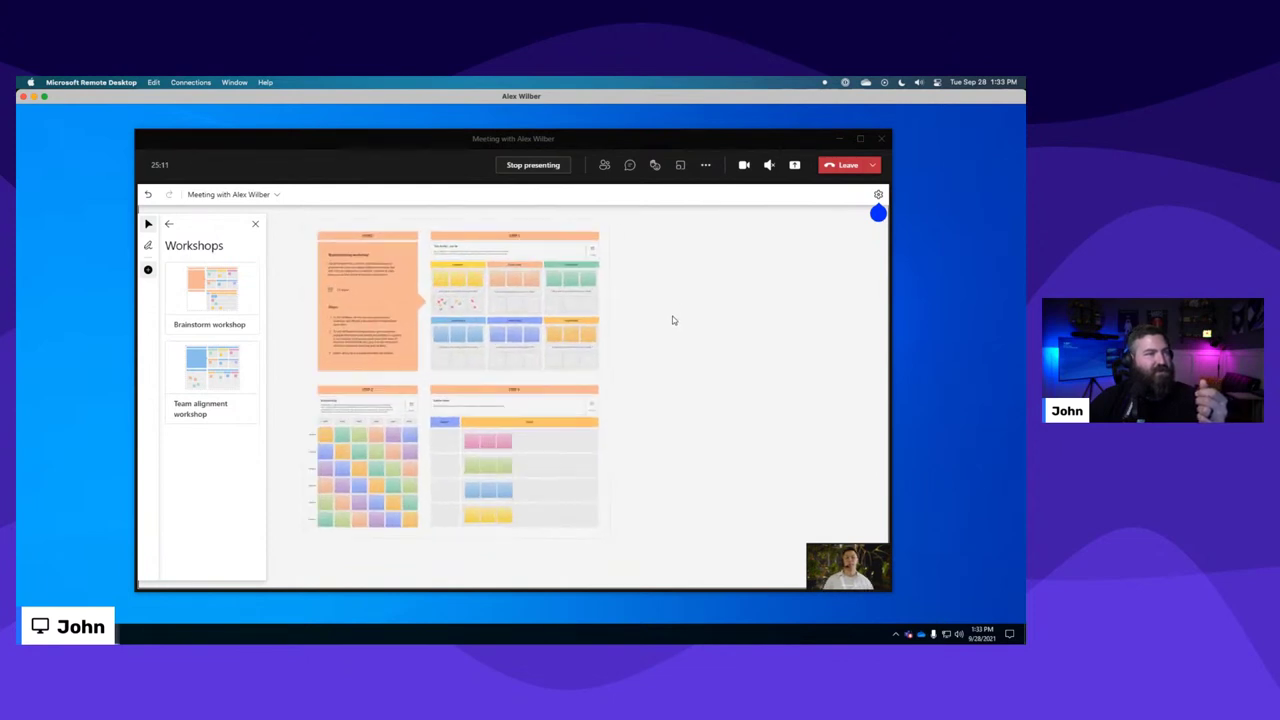
scroll(688, 295, up, 1)
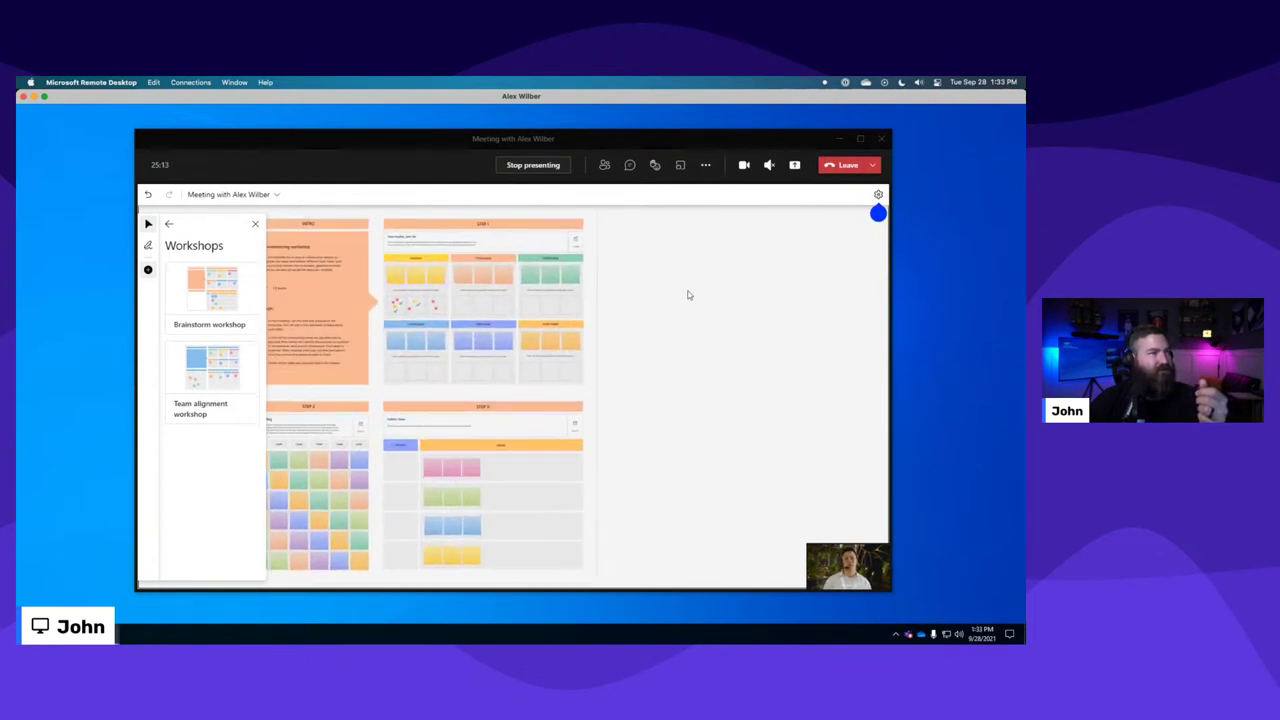
click(744, 167)
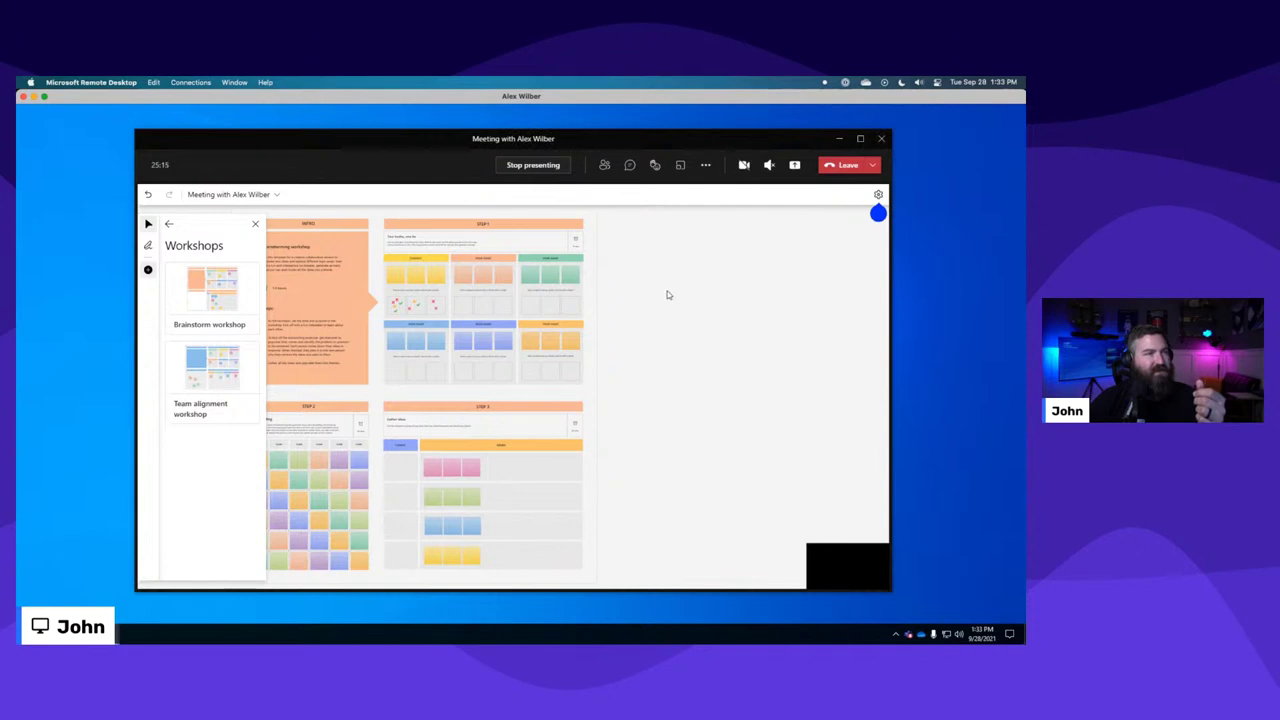
Move the middle and third blue sticky notes in Step 1 into the middle and first voting boxes below them.
scroll(668, 295, left, 5)
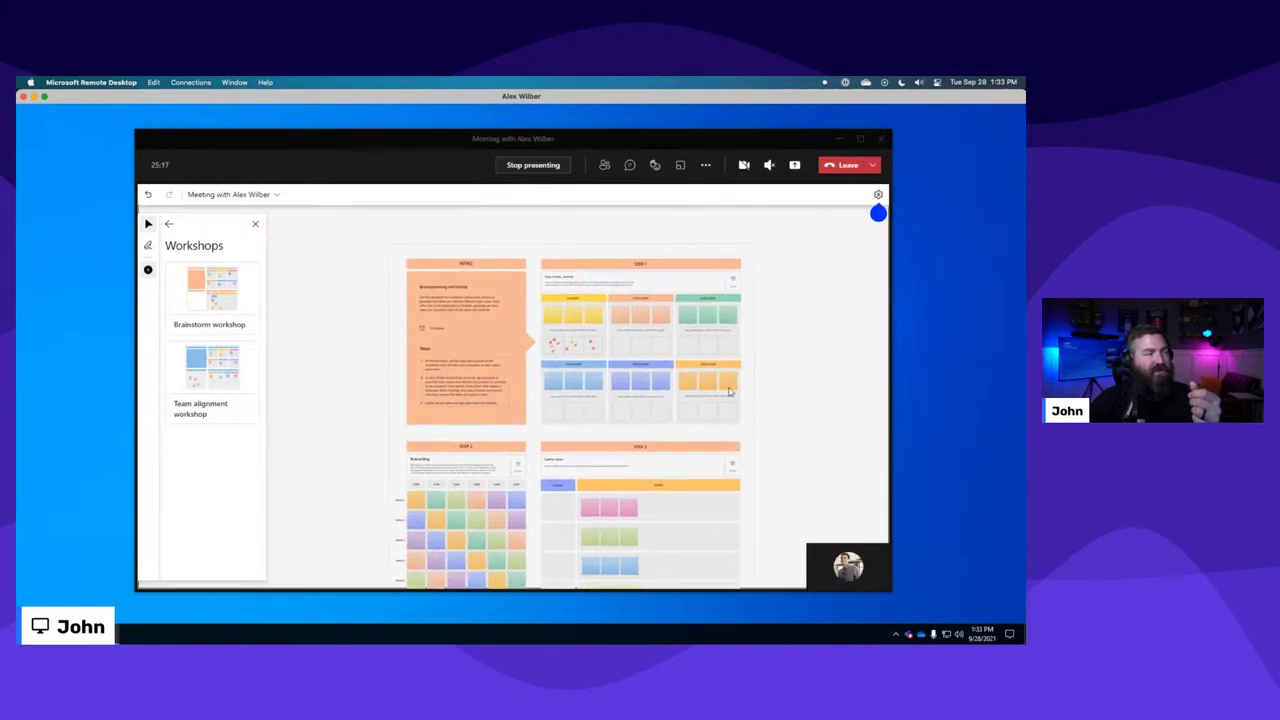
scroll(511, 374, up, 3)
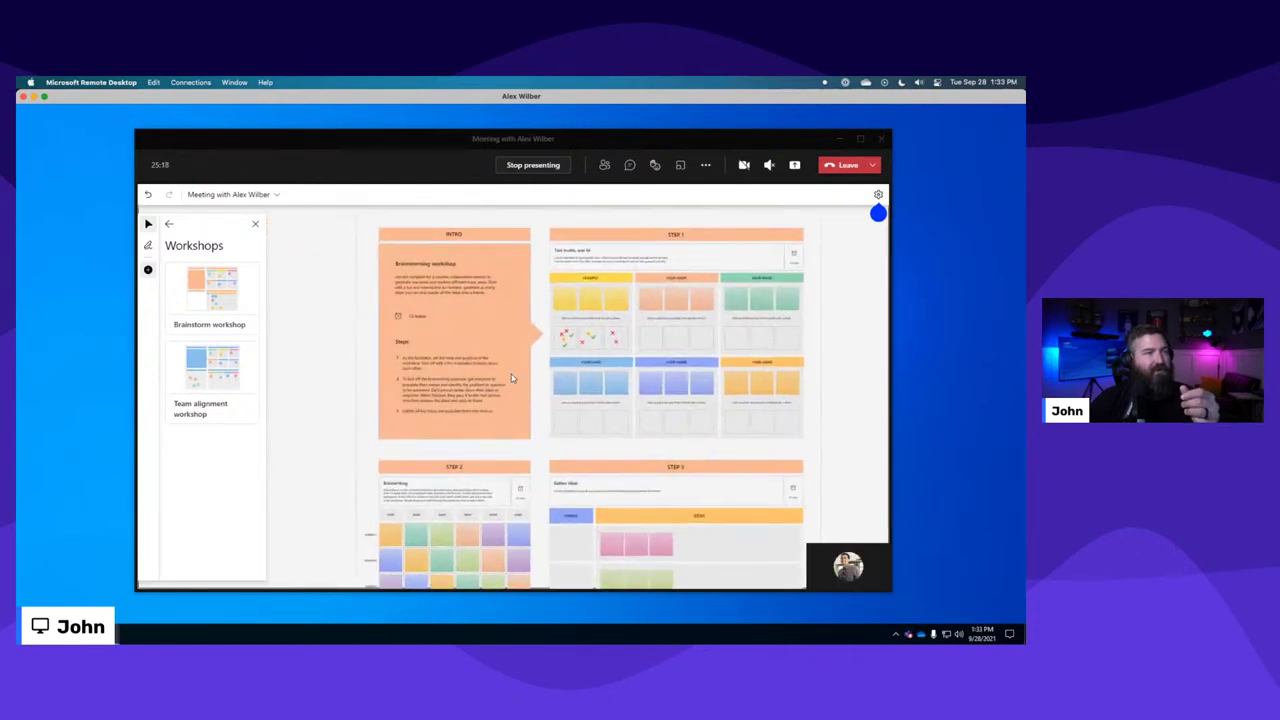
scroll(290, 342, up, 2)
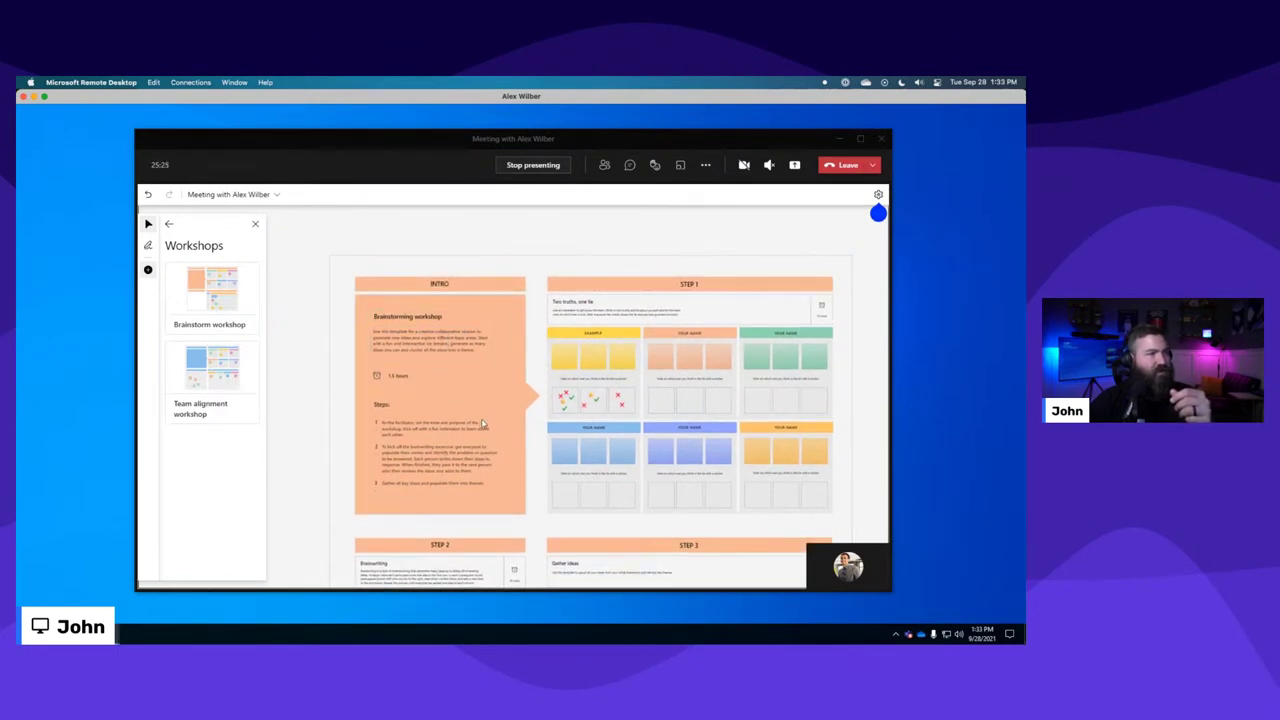
scroll(465, 407, up, 5)
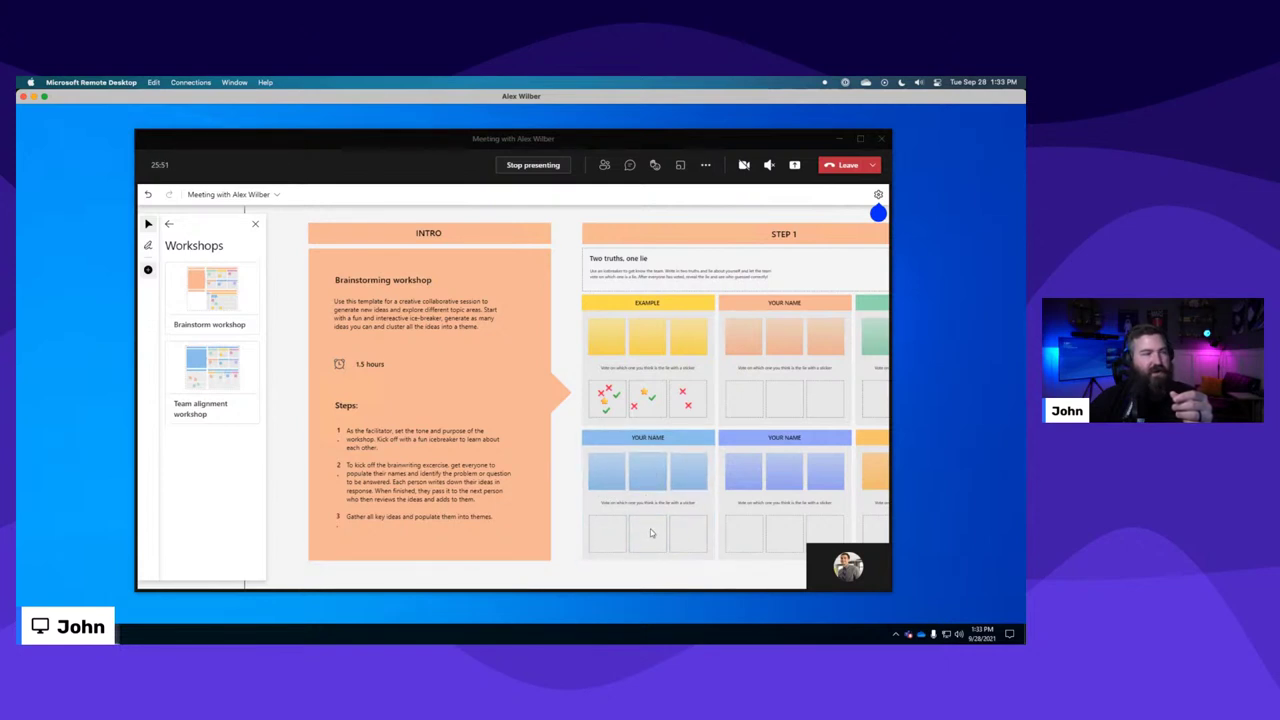
drag(651, 471, 648, 538)
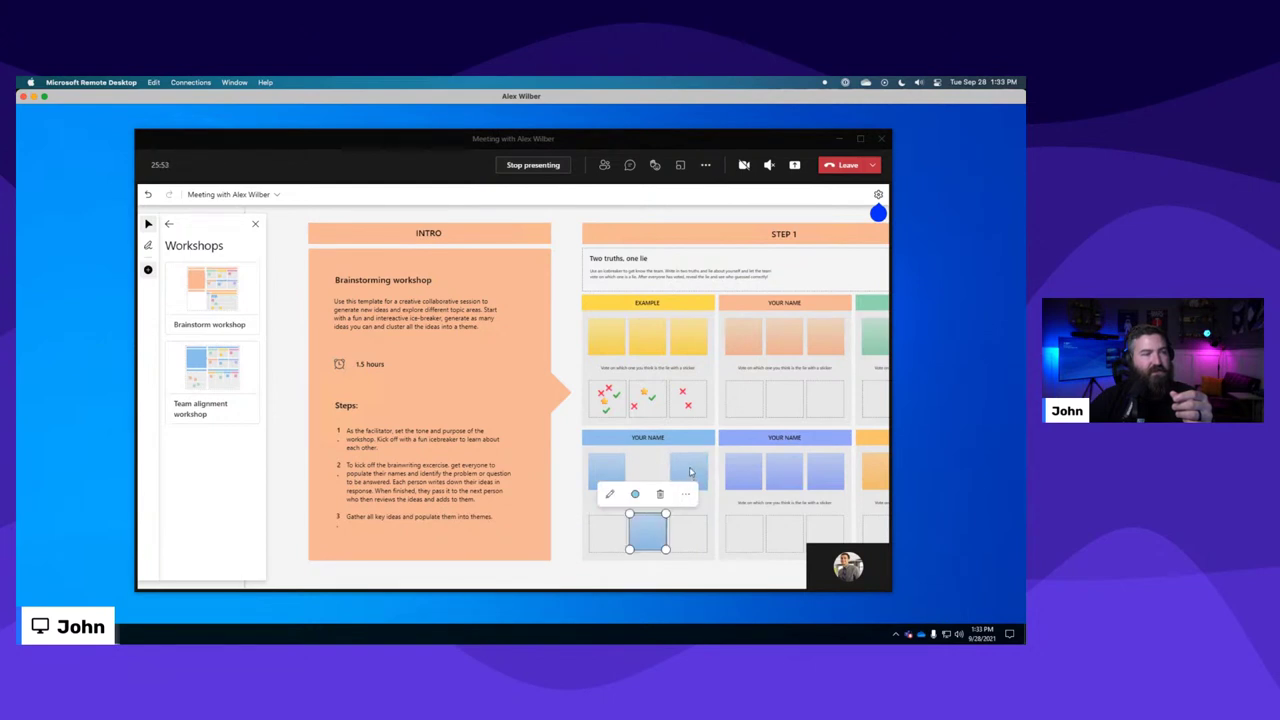
click(613, 537)
double_click(608, 536)
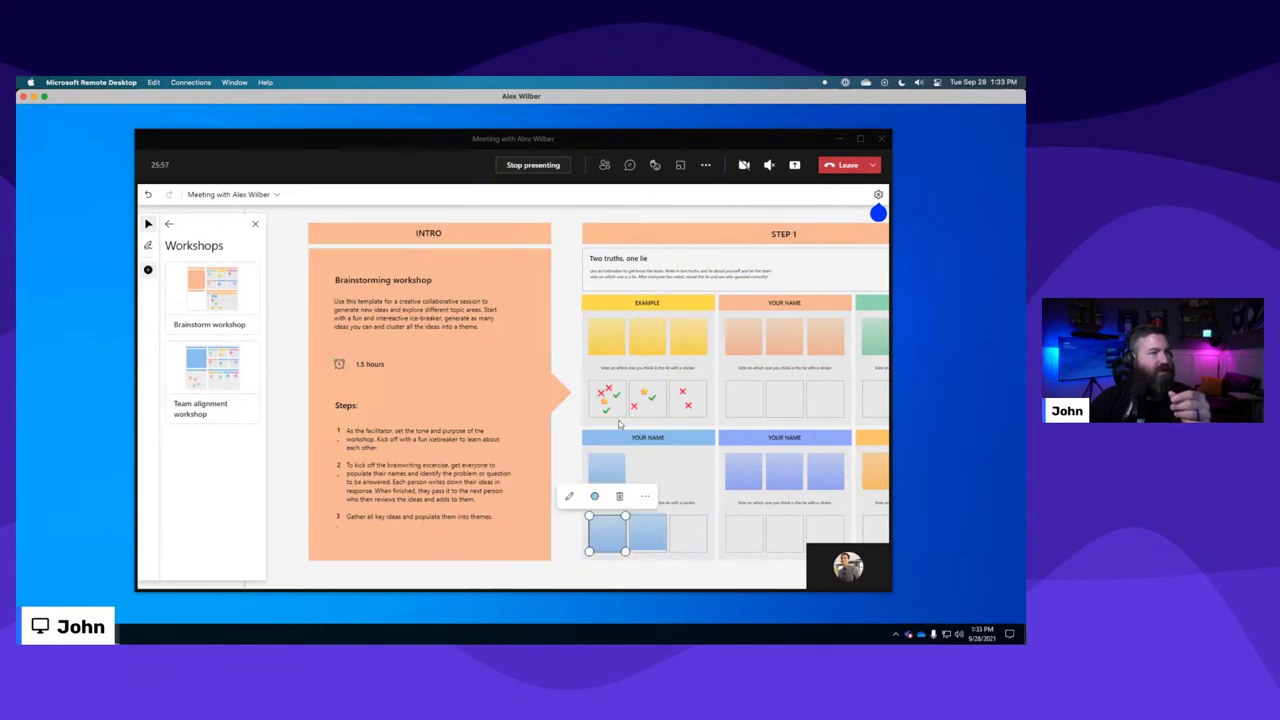
Examine the Brainwriting and Gather ideas sections and the time allotment of the Two truths, one lie activity.
scroll(552, 355, down, 3)
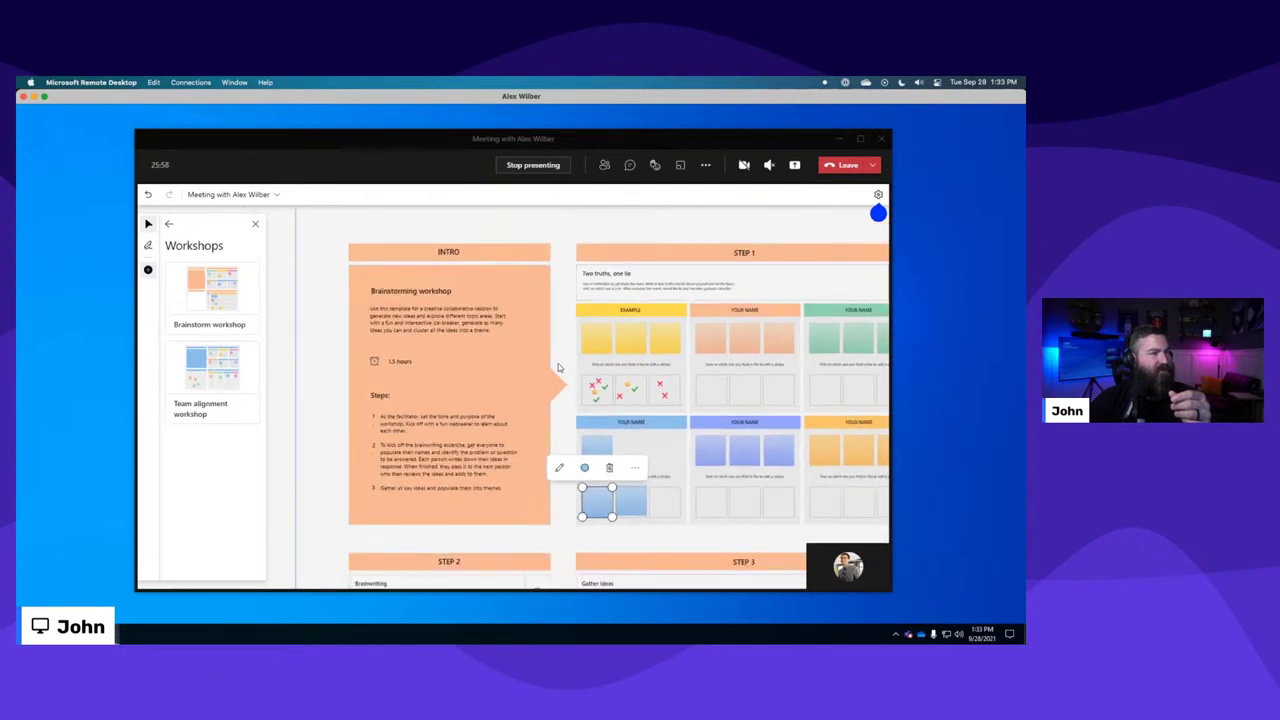
scroll(290, 390, down, 5)
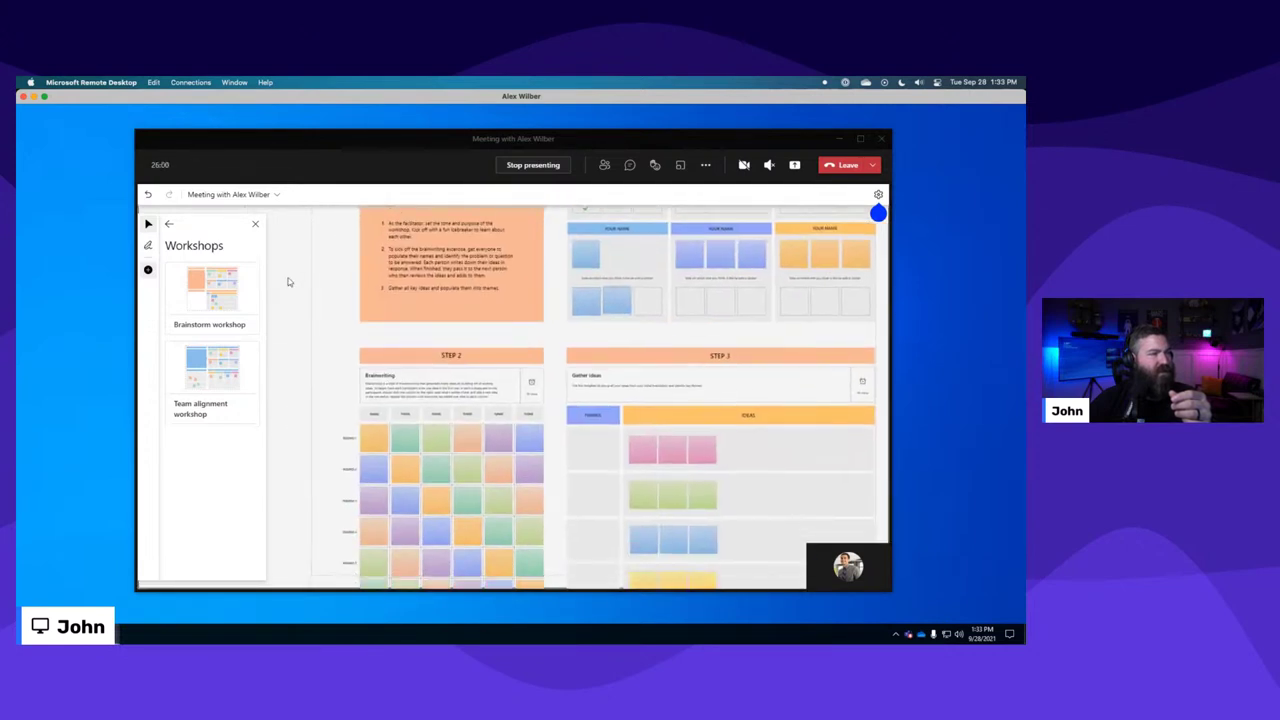
scroll(300, 408, down, 3)
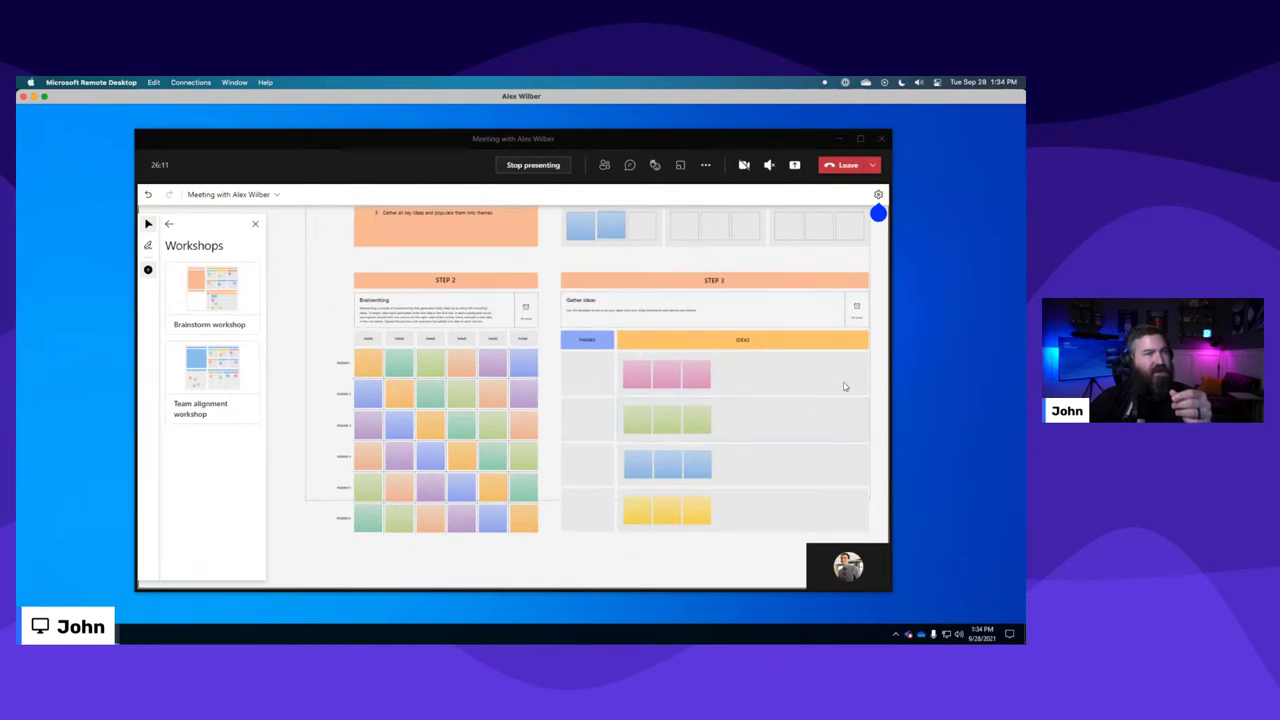
scroll(881, 350, up, 5)
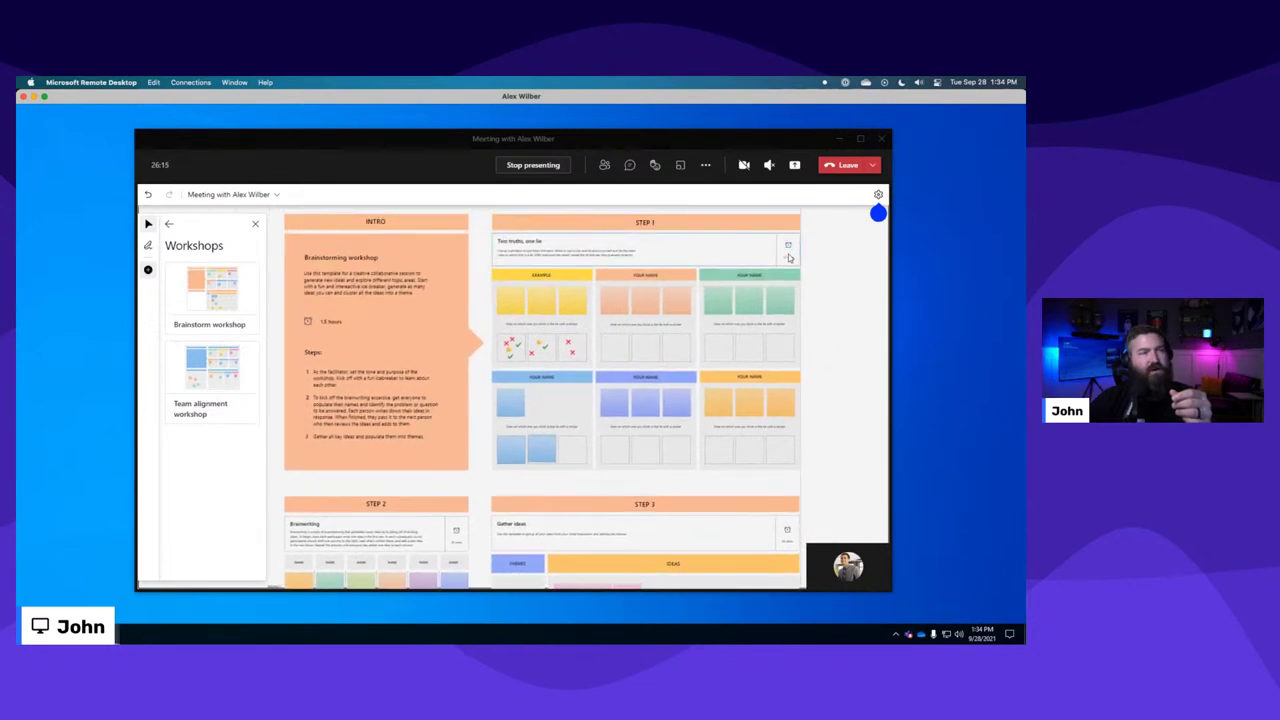
scroll(789, 255, up, 3)
scroll(789, 260, up, 5)
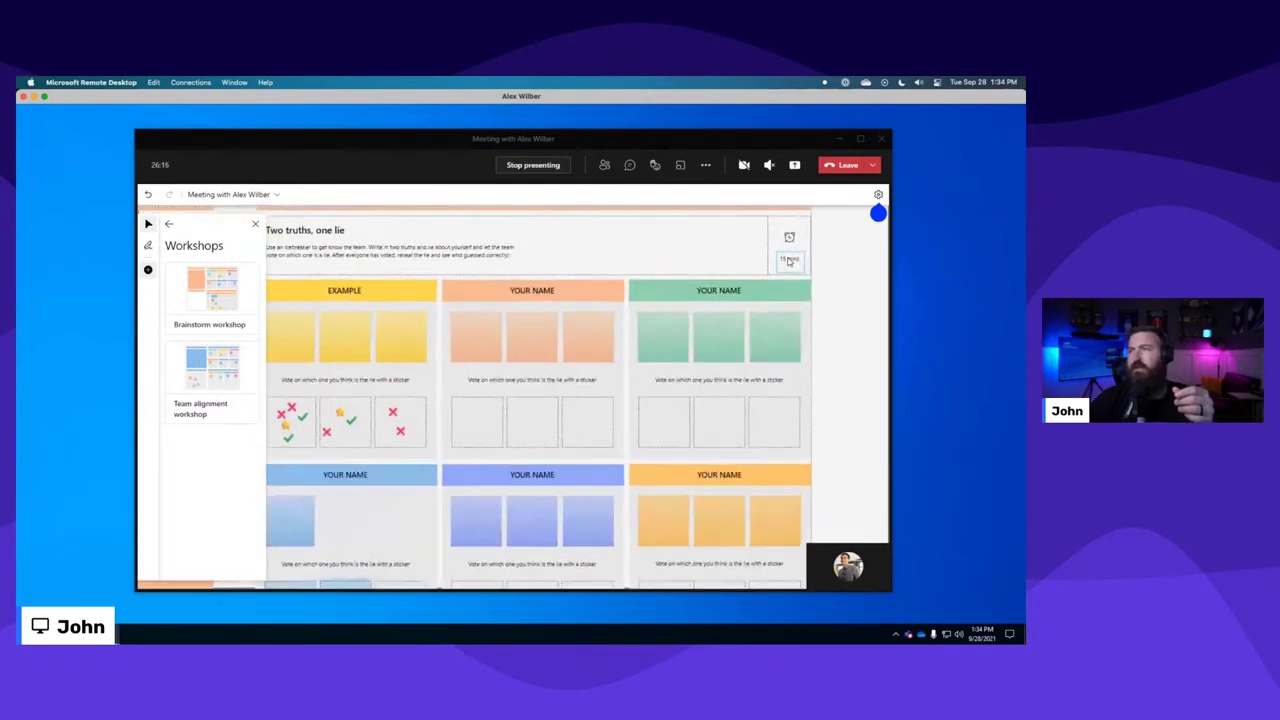
scroll(789, 261, up, 2)
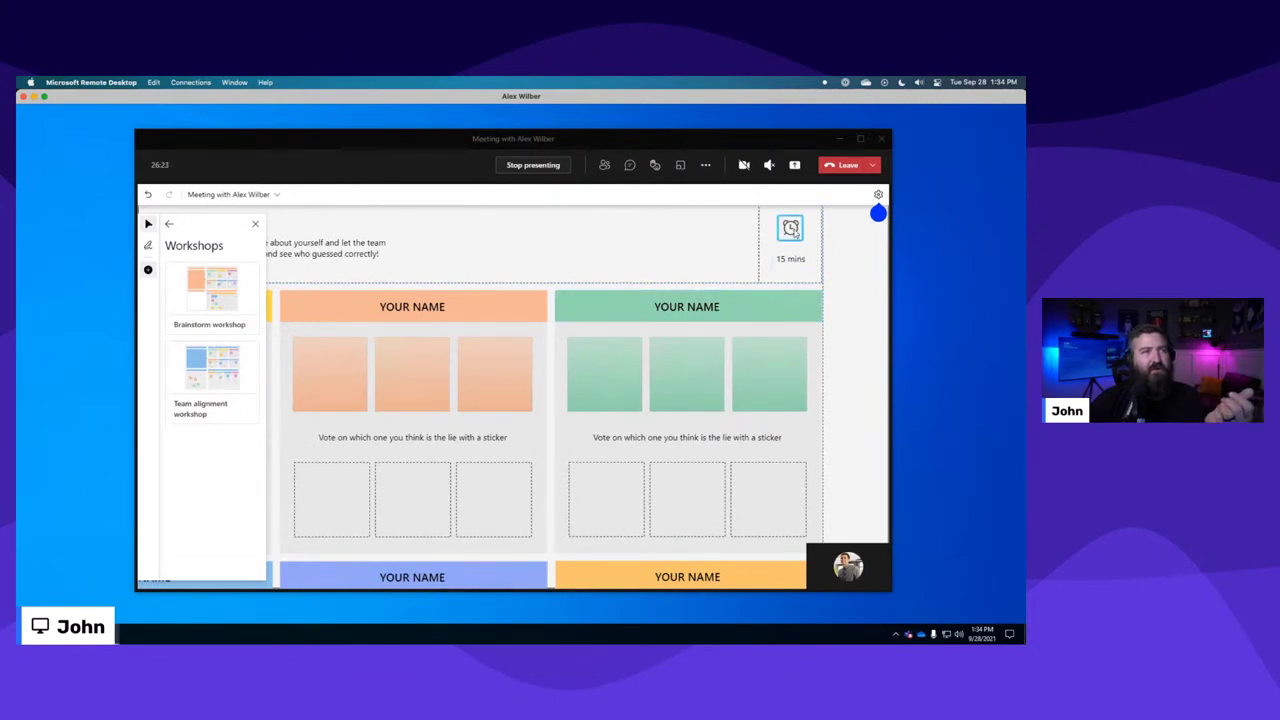
click(795, 265)
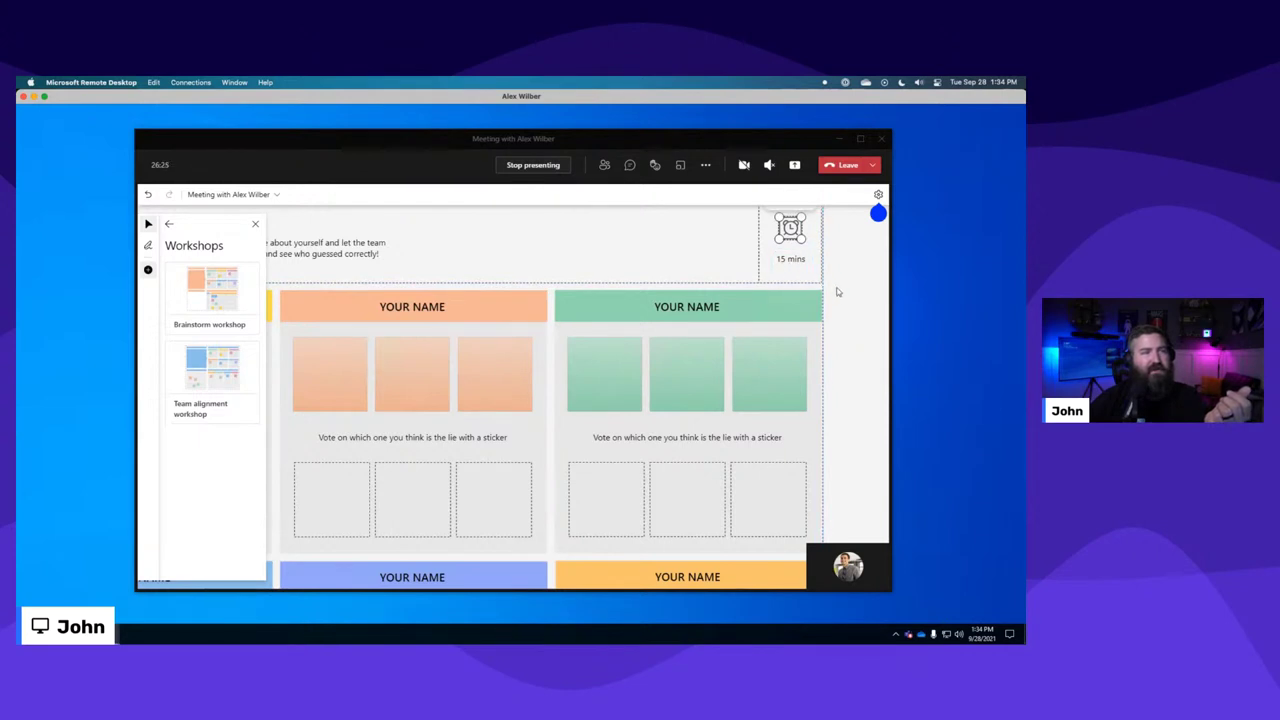
scroll(862, 376, down, 5)
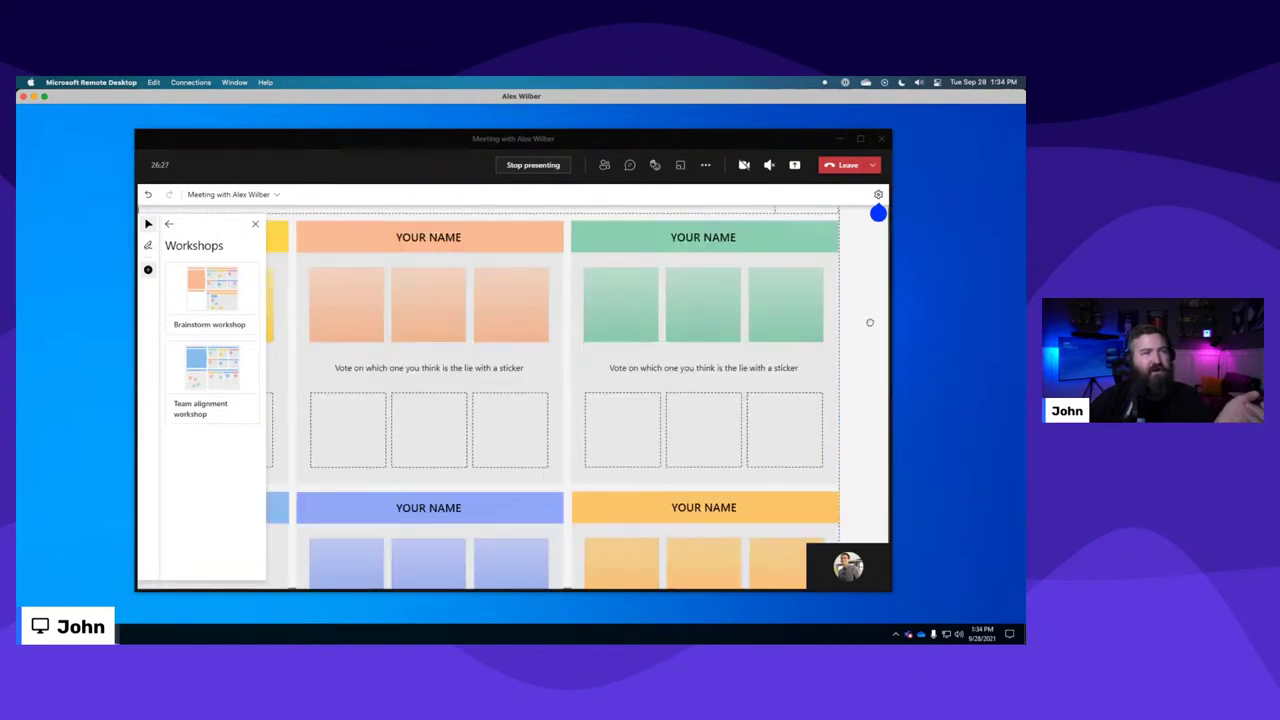
scroll(864, 358, down, 5)
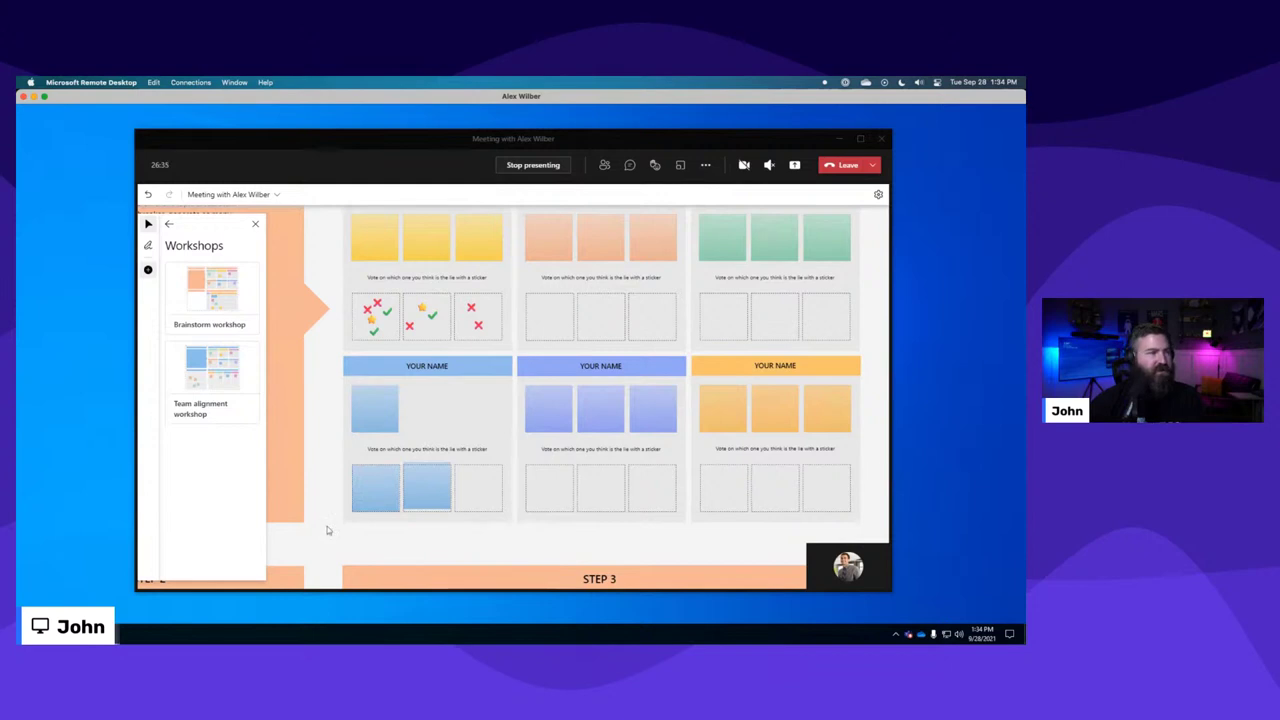
Search for a colleague by first name in the meeting's participants and invite them to the meeting.
drag(327, 530, 679, 569)
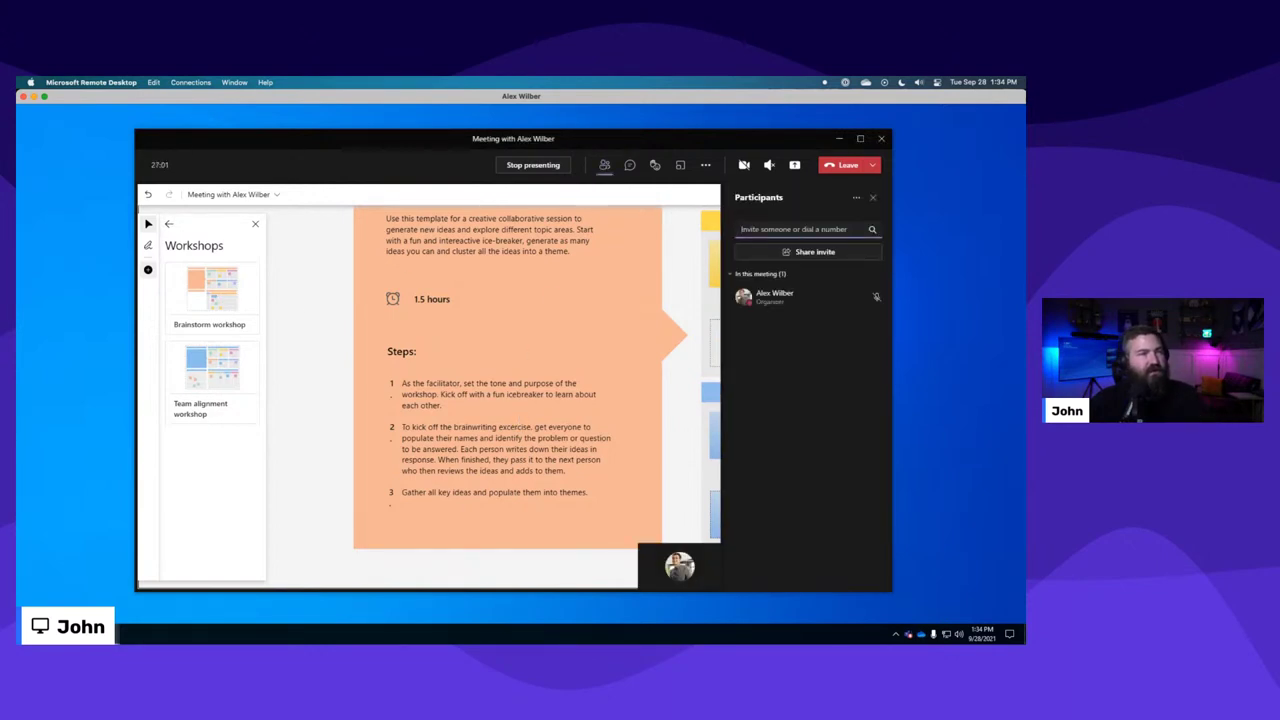
text(megan)
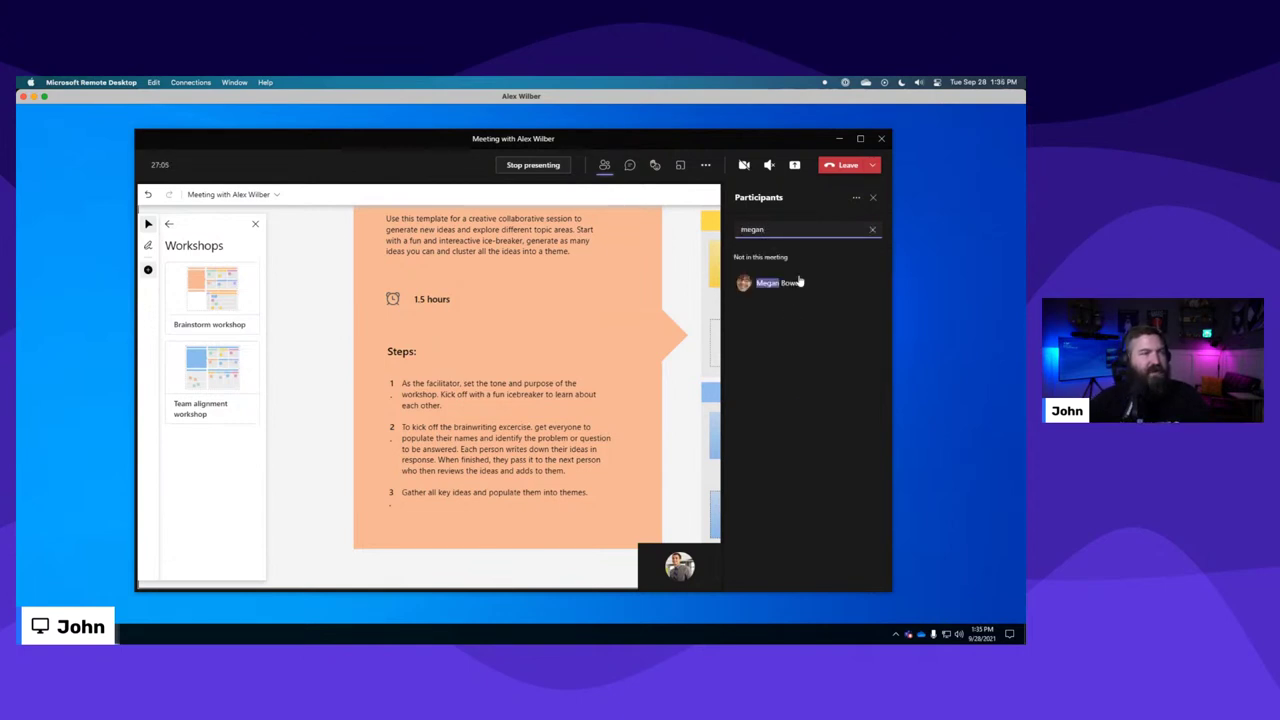
click(836, 286)
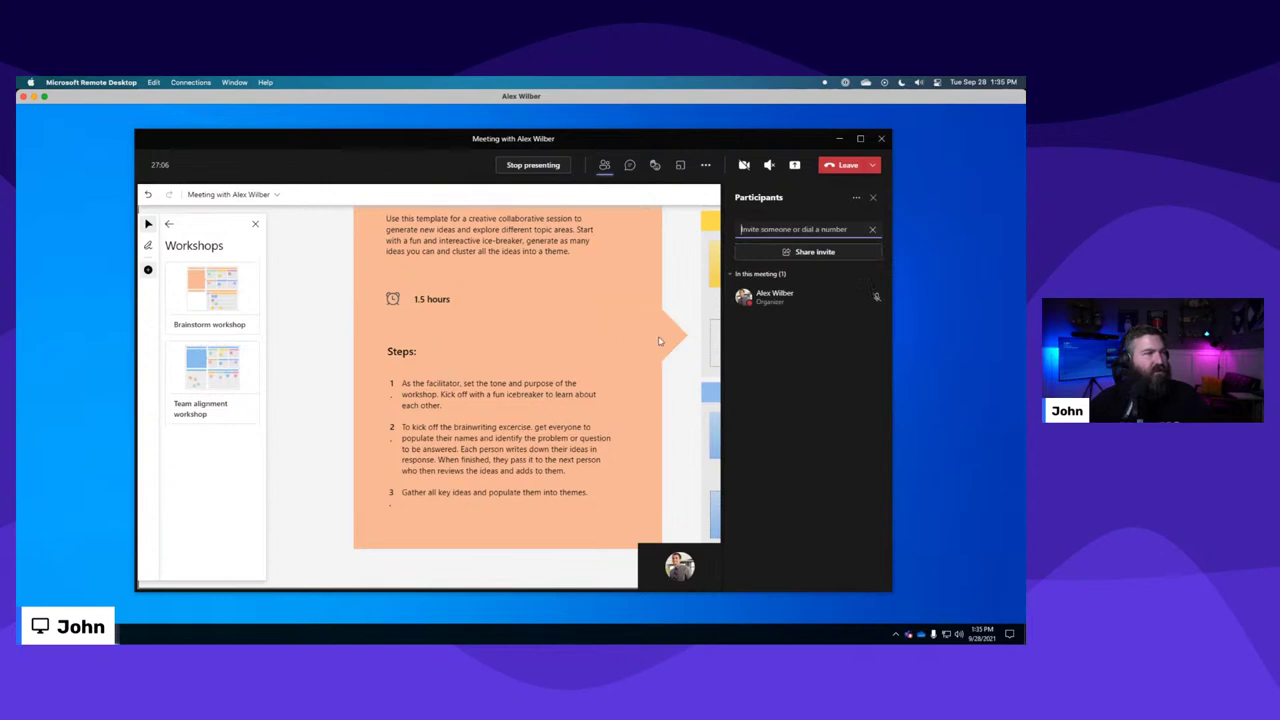
Switch to the invited participant's remote desktop, accept the meeting invitation, join without audio and reposition the meeting window.
key(ctrl+Up)
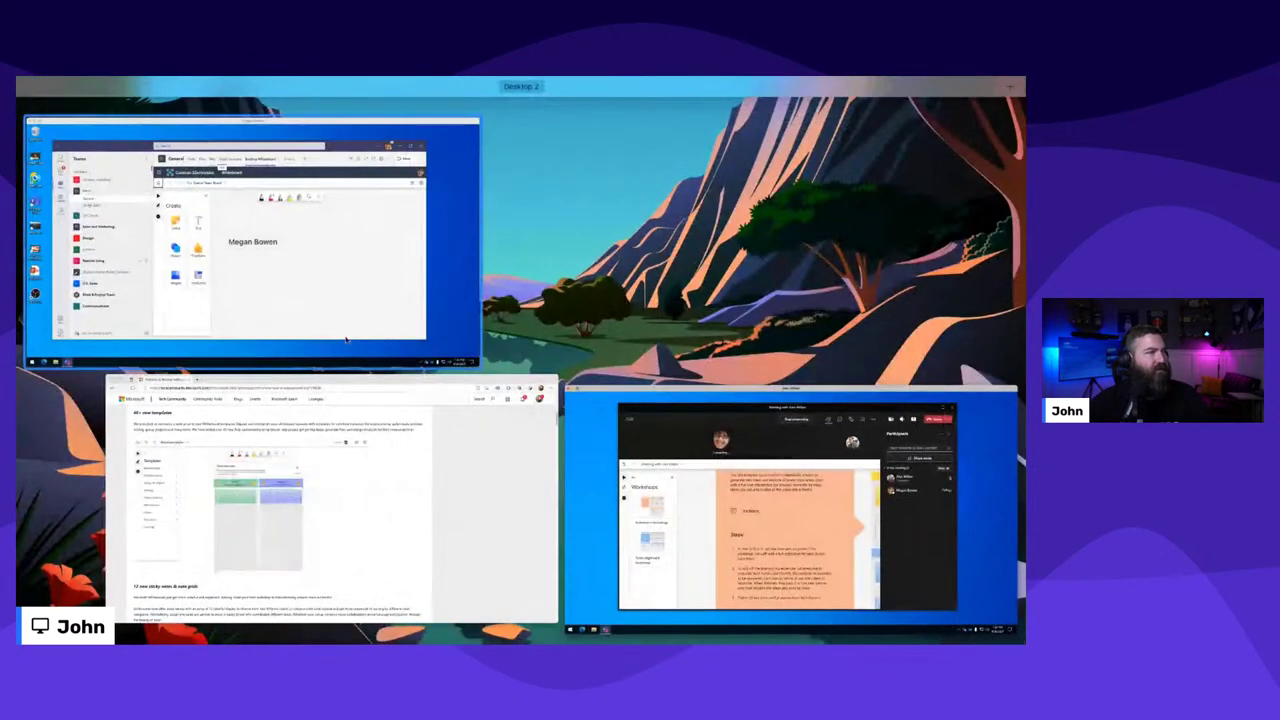
click(343, 280)
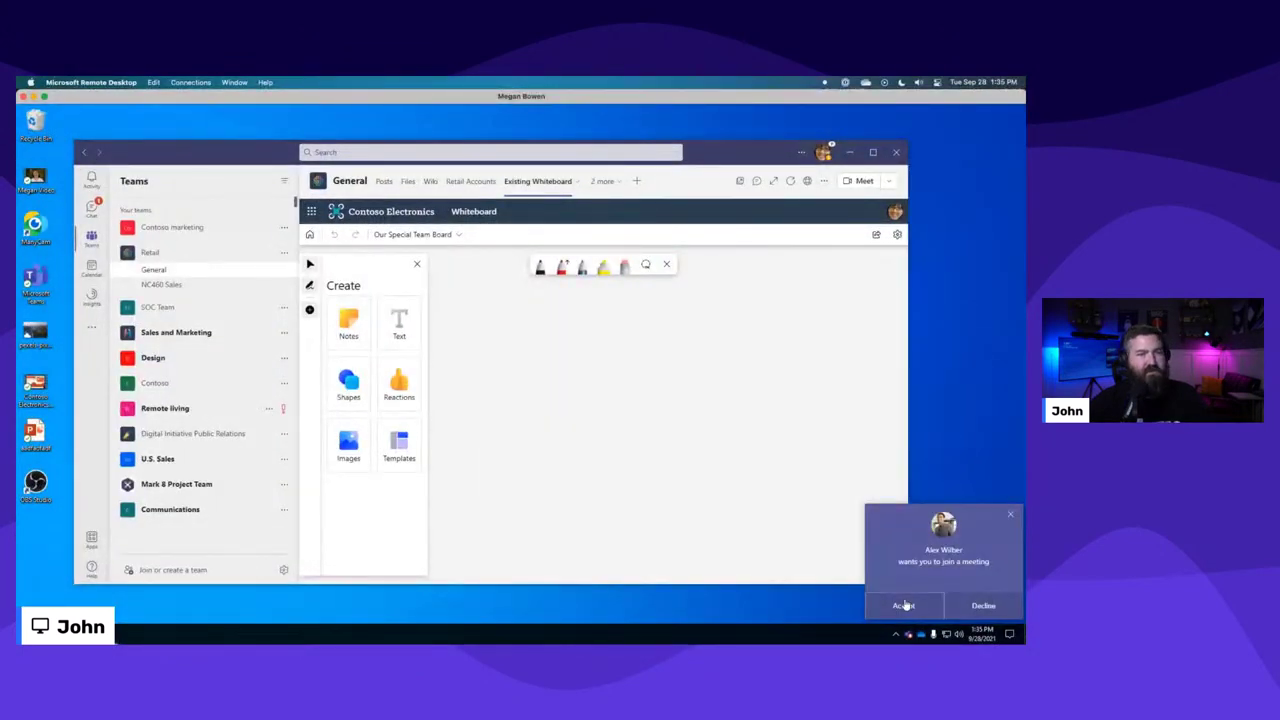
click(903, 605)
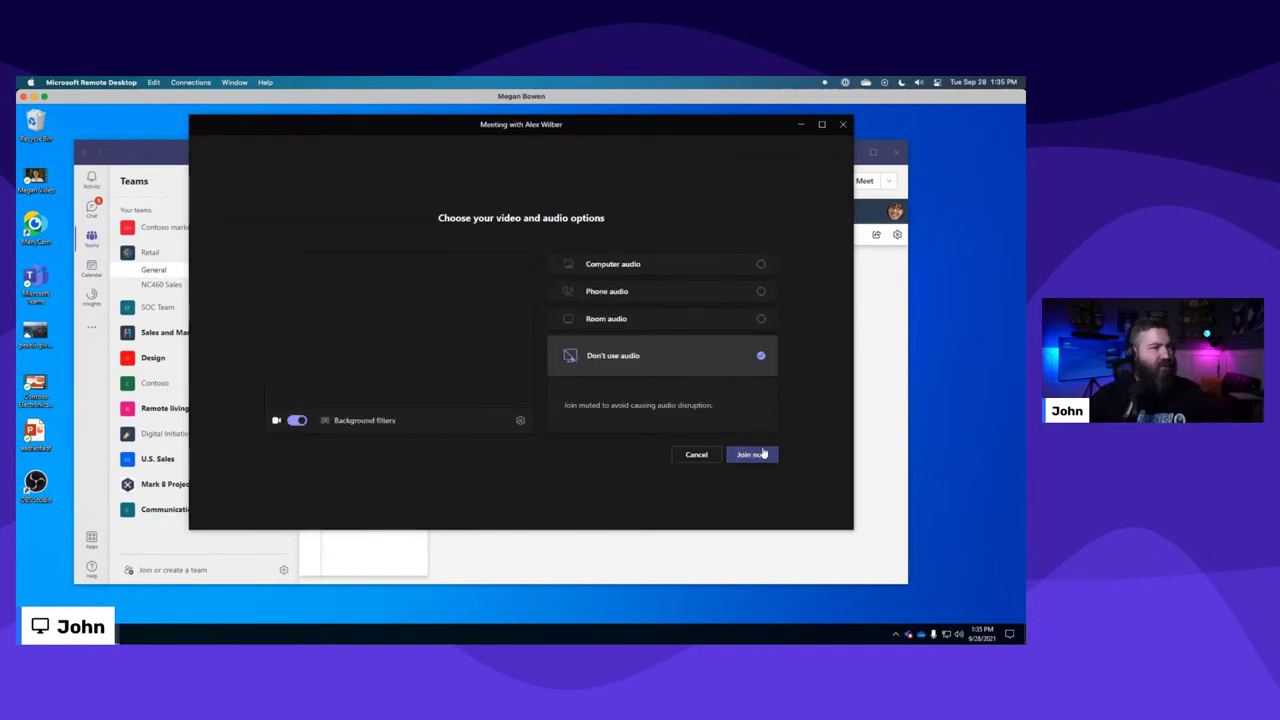
click(758, 454)
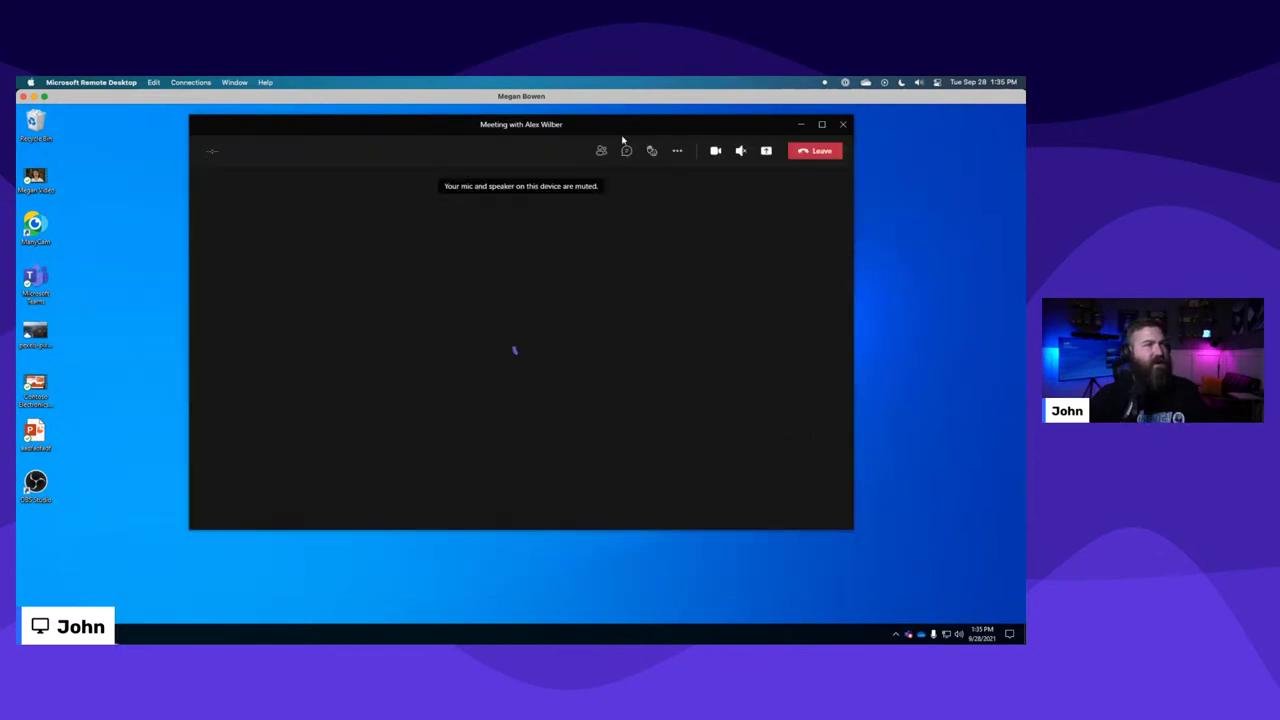
drag(622, 140, 635, 186)
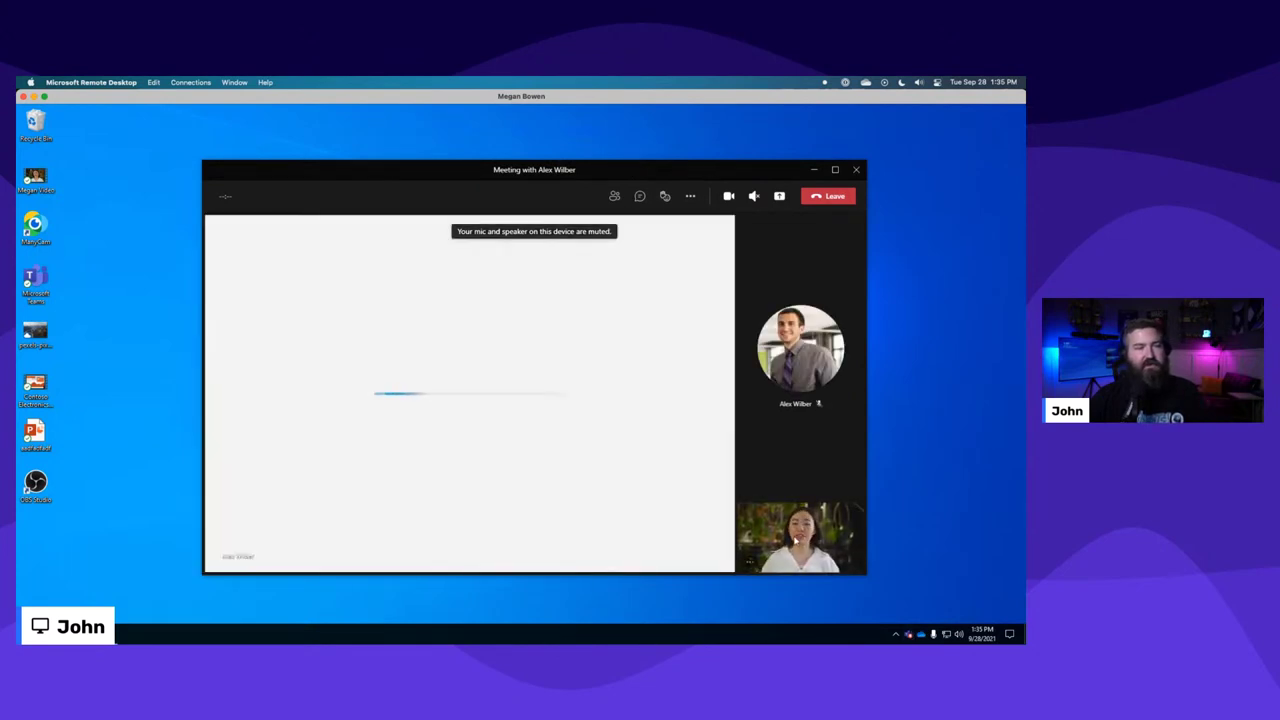
Check the participant machine's CPU, memory and network performance in Task Manager, closing the stray taskbar settings and Task Manager.
right_click(644, 636)
click(672, 621)
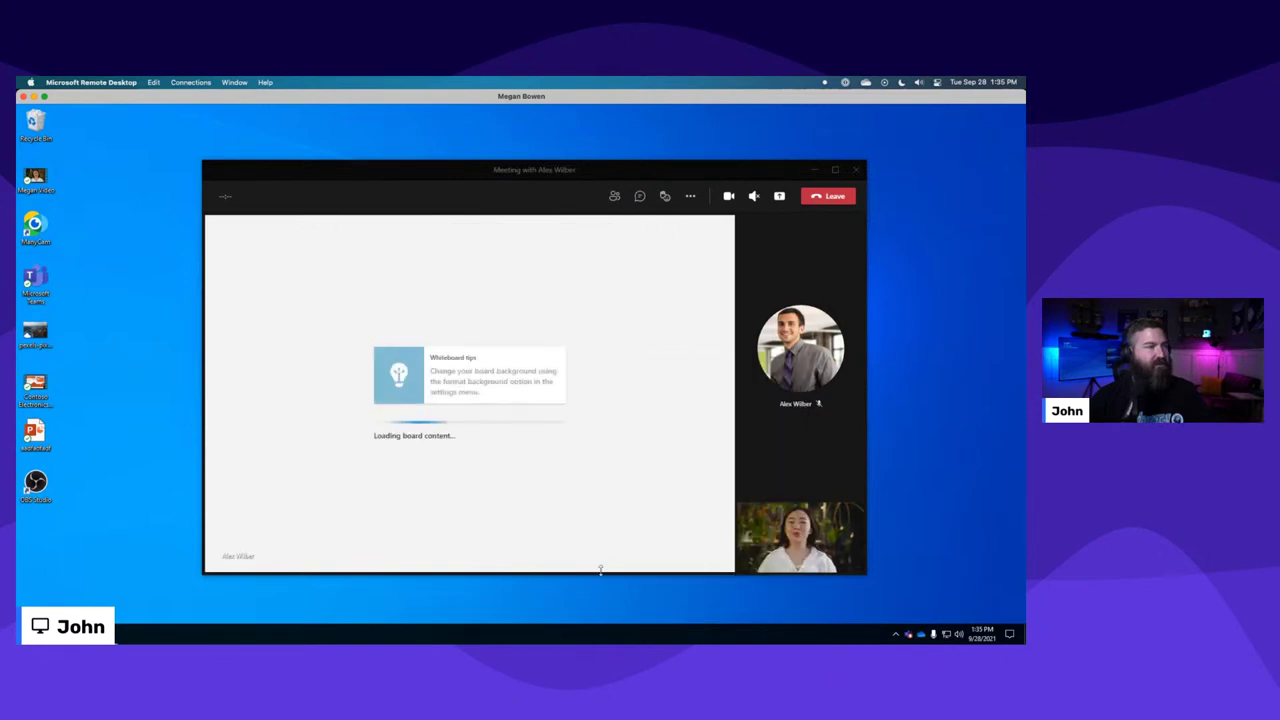
right_click(590, 615)
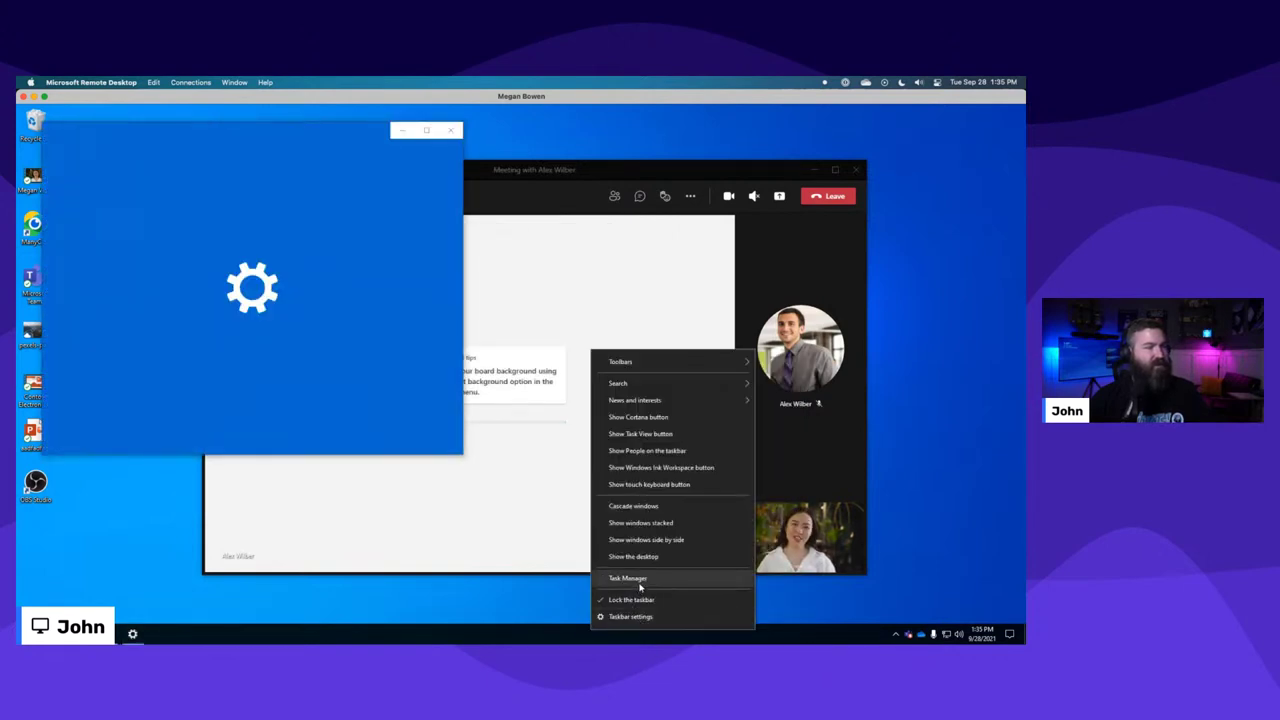
click(640, 584)
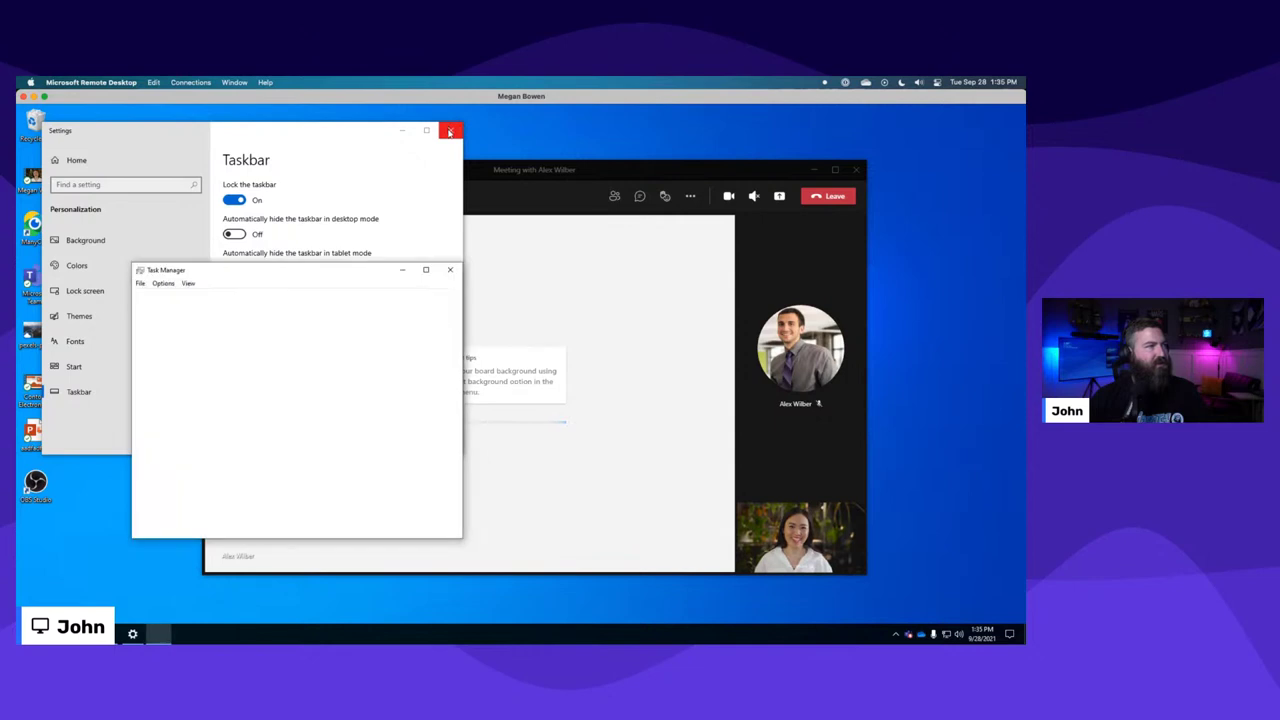
click(450, 131)
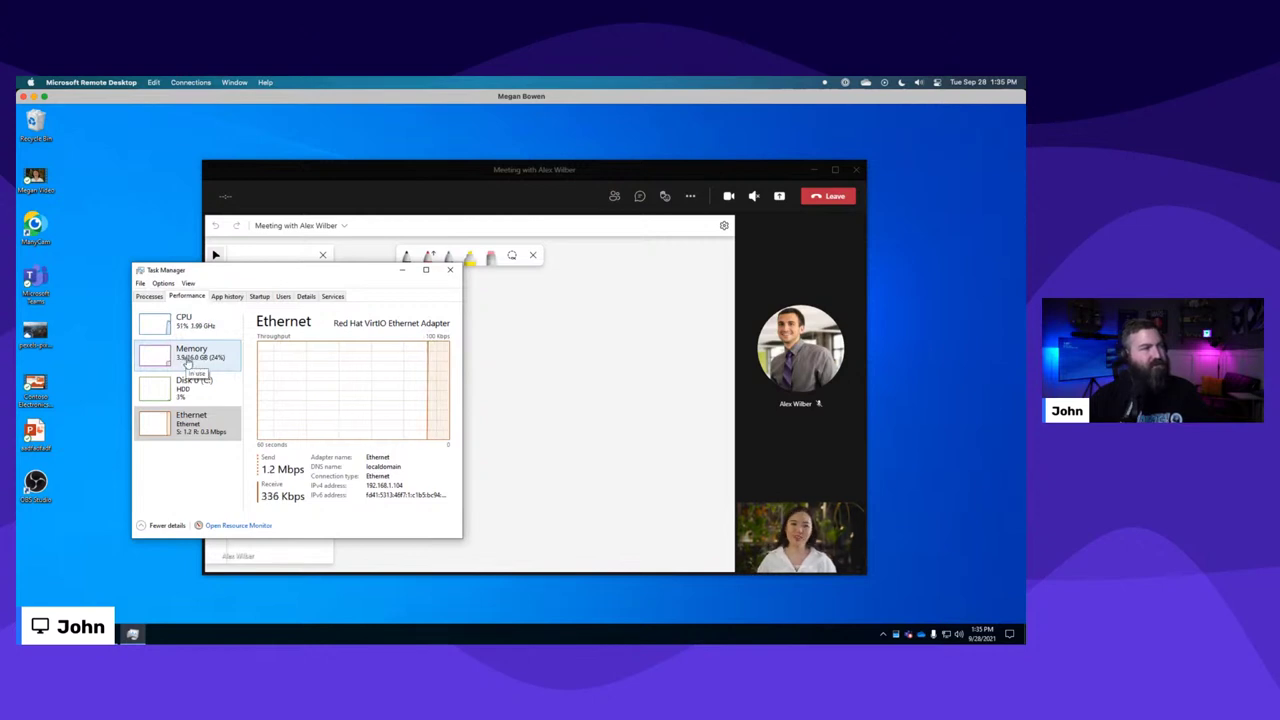
click(450, 270)
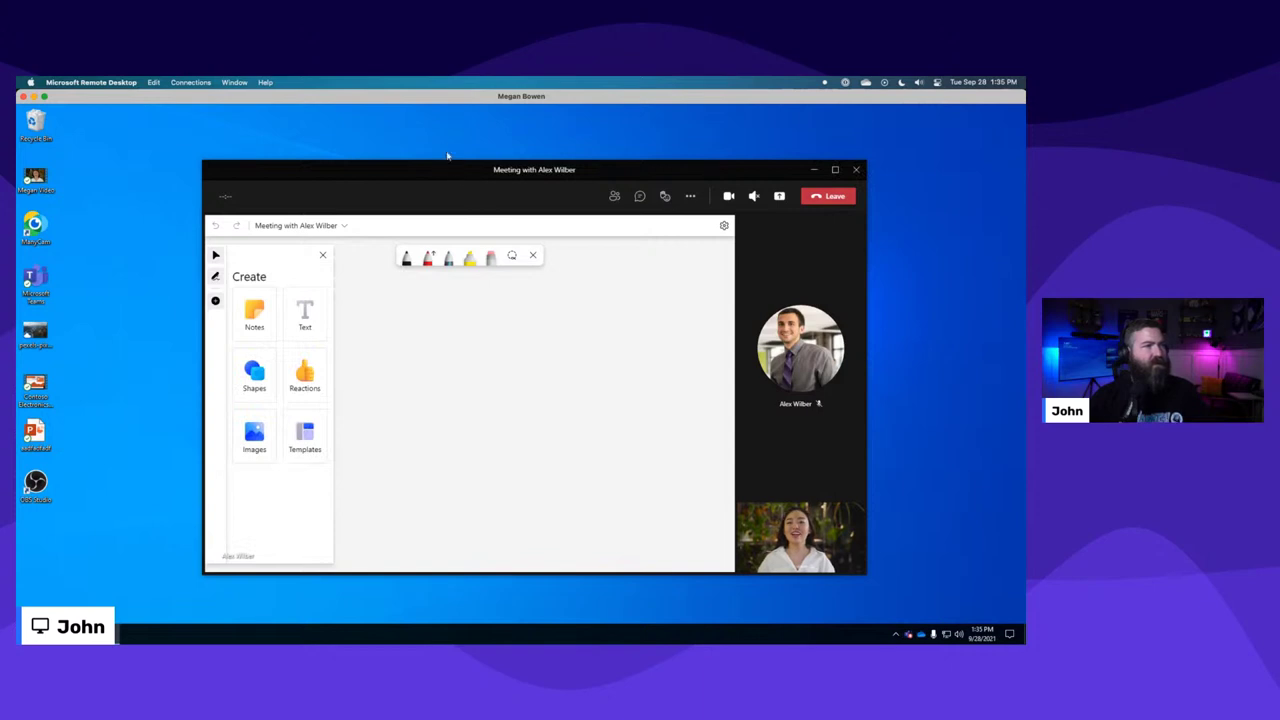
Review the Learning category's template descriptions and place the Lesson plan template on the participant's whiteboard.
drag(447, 155, 422, 147)
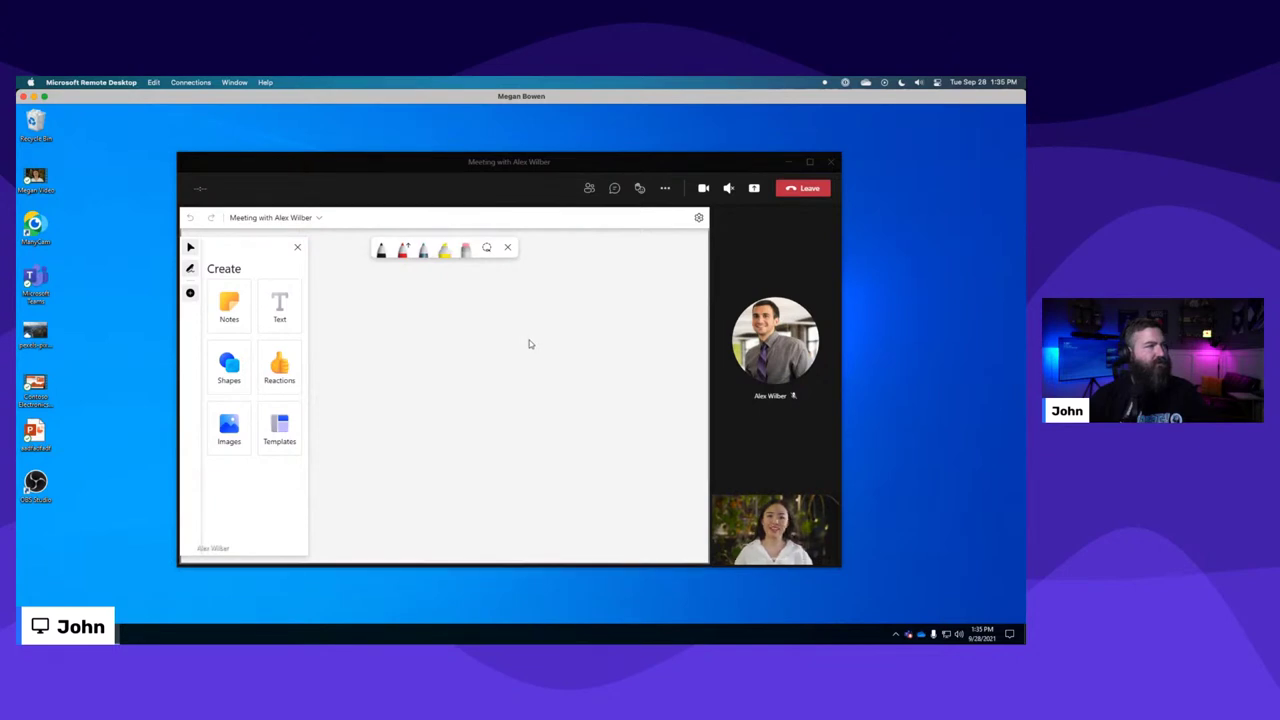
click(279, 425)
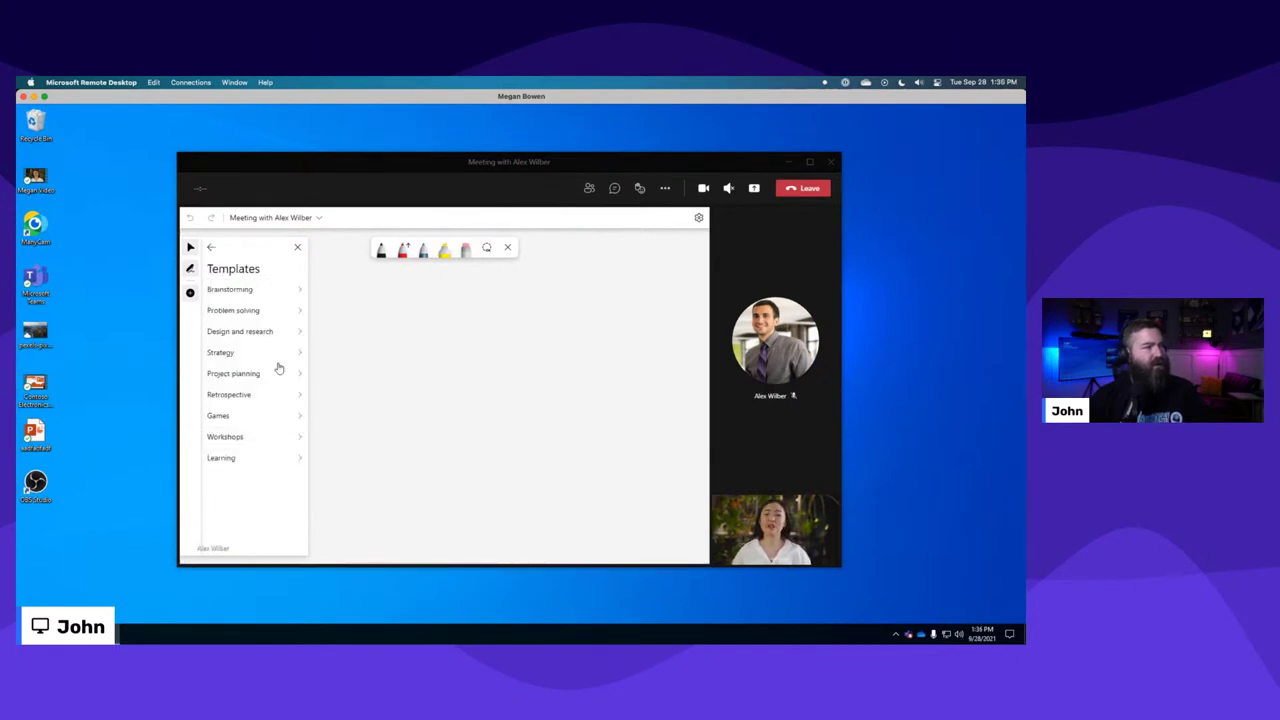
click(263, 458)
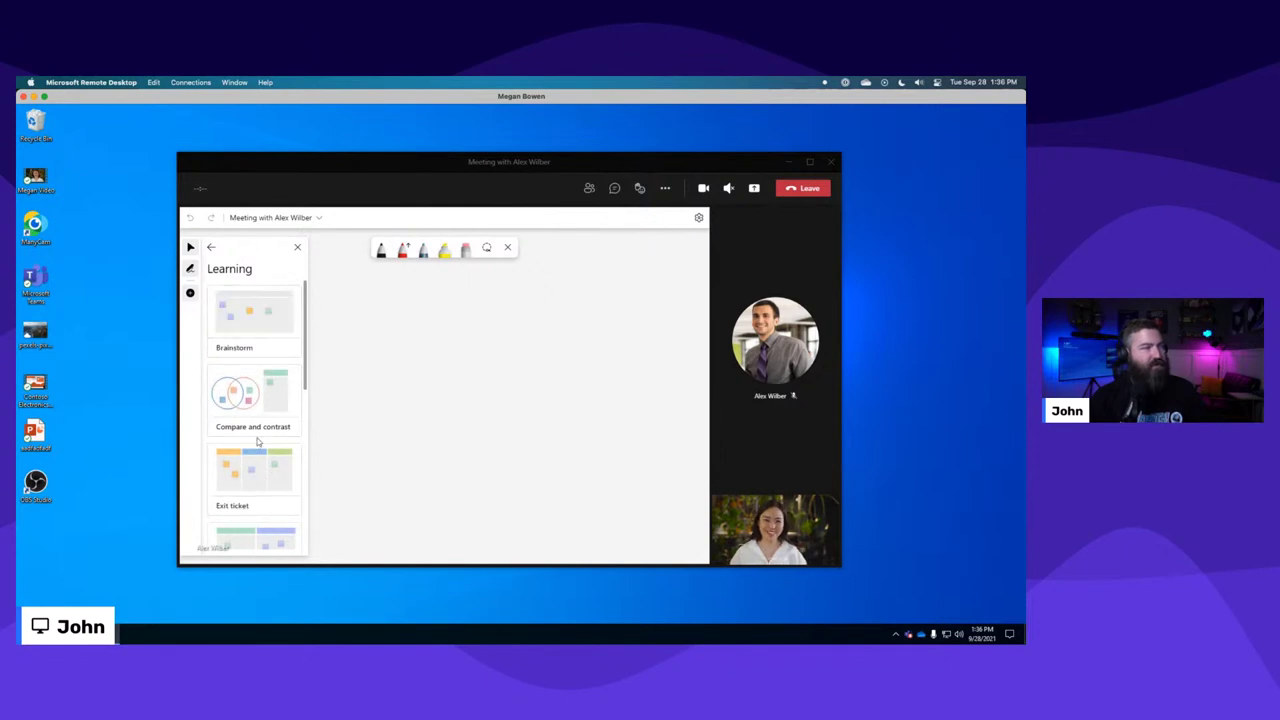
scroll(256, 420, down, 1)
mouse_move(244, 352)
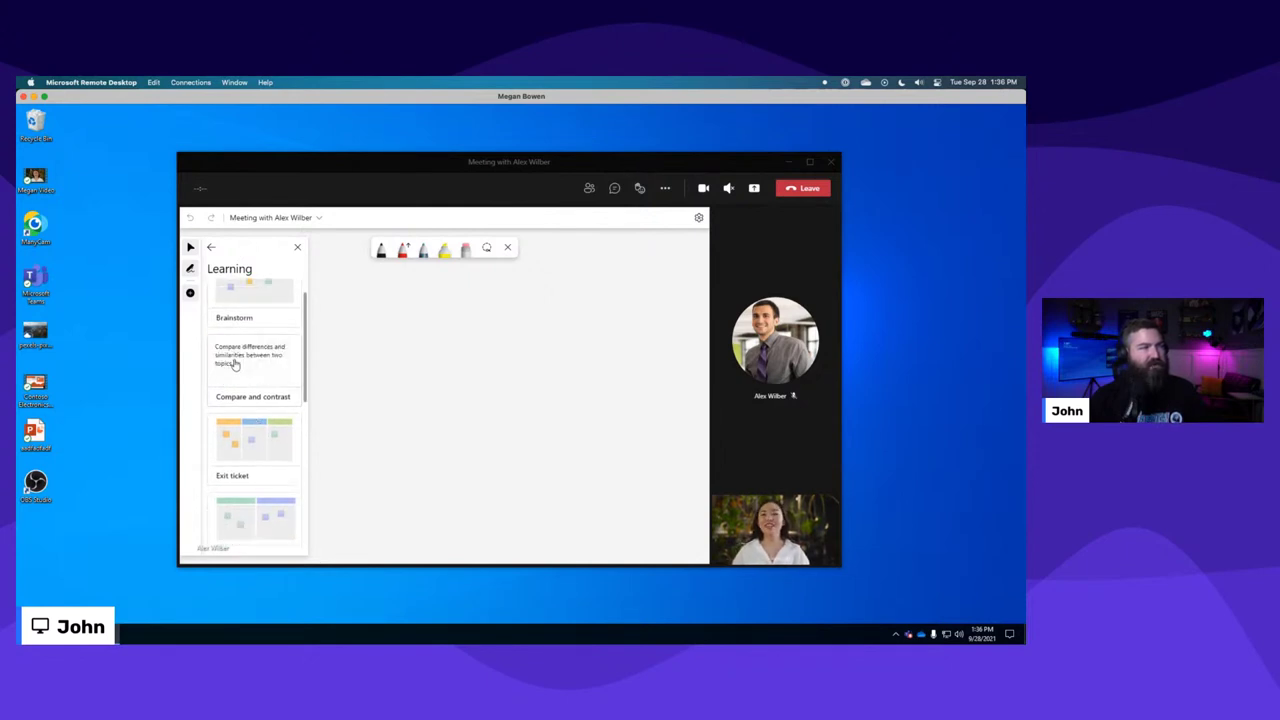
scroll(237, 372, down, 4)
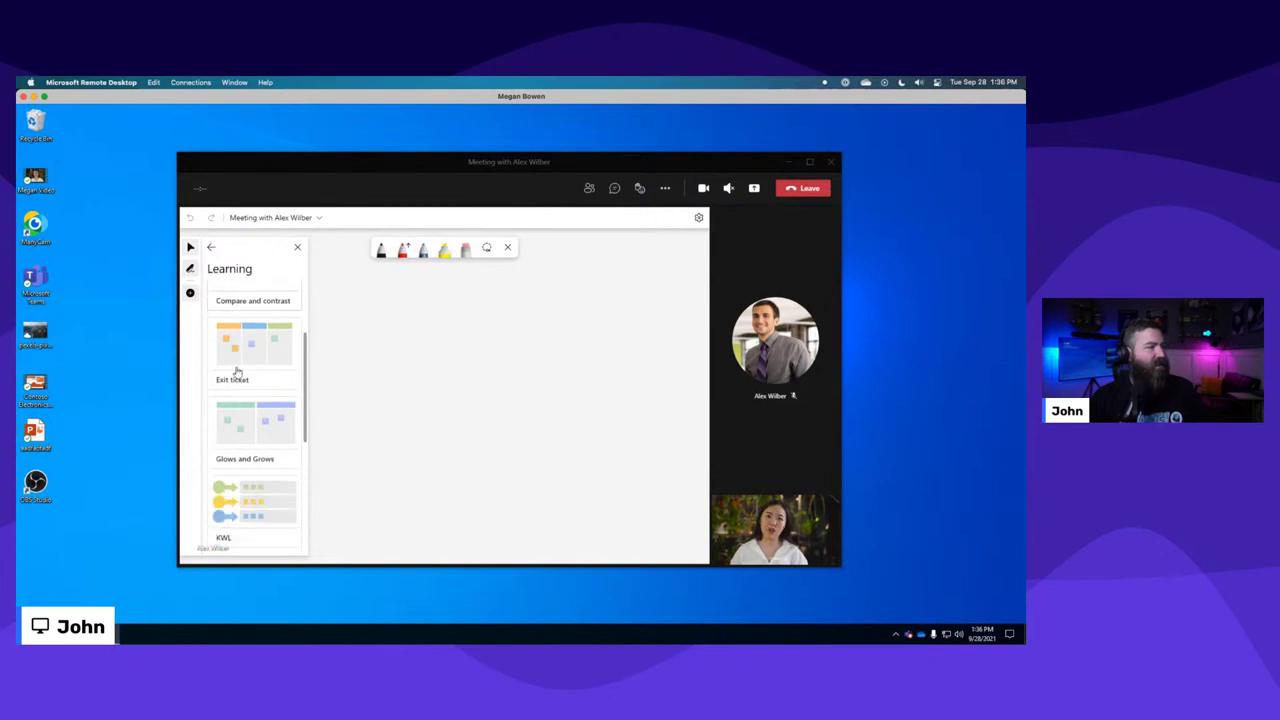
scroll(237, 374, down, 3)
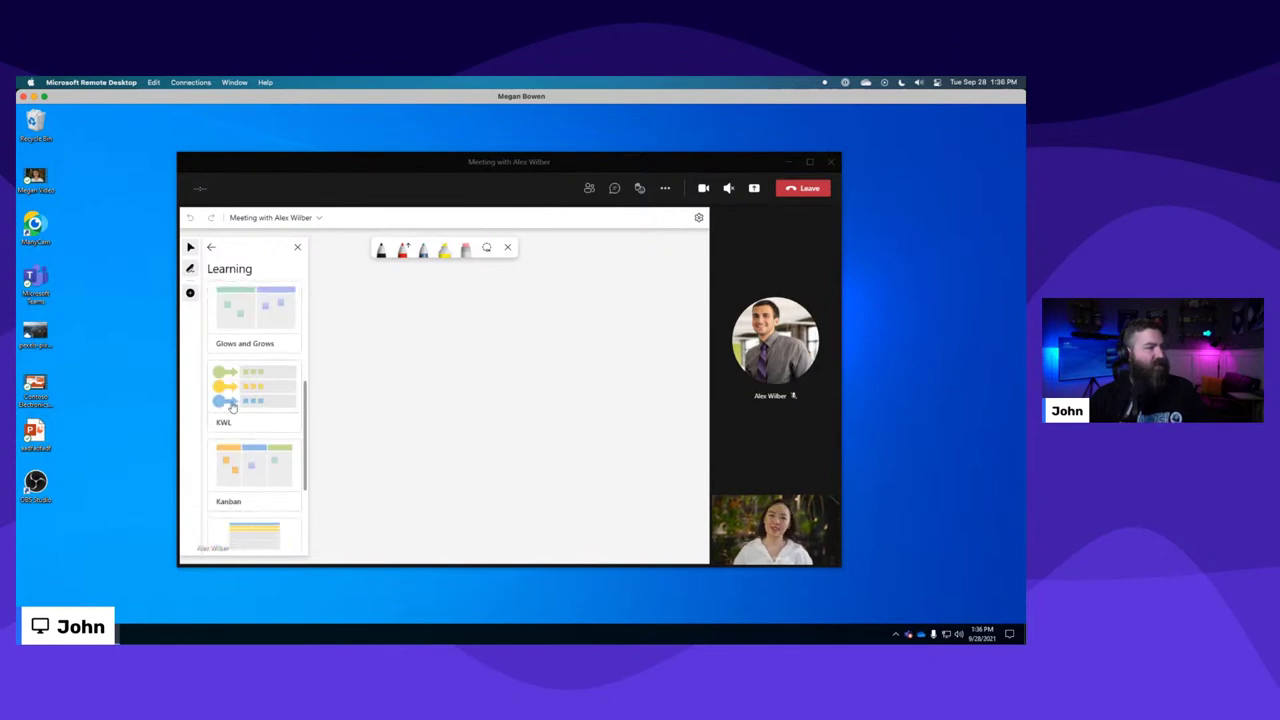
mouse_move(232, 406)
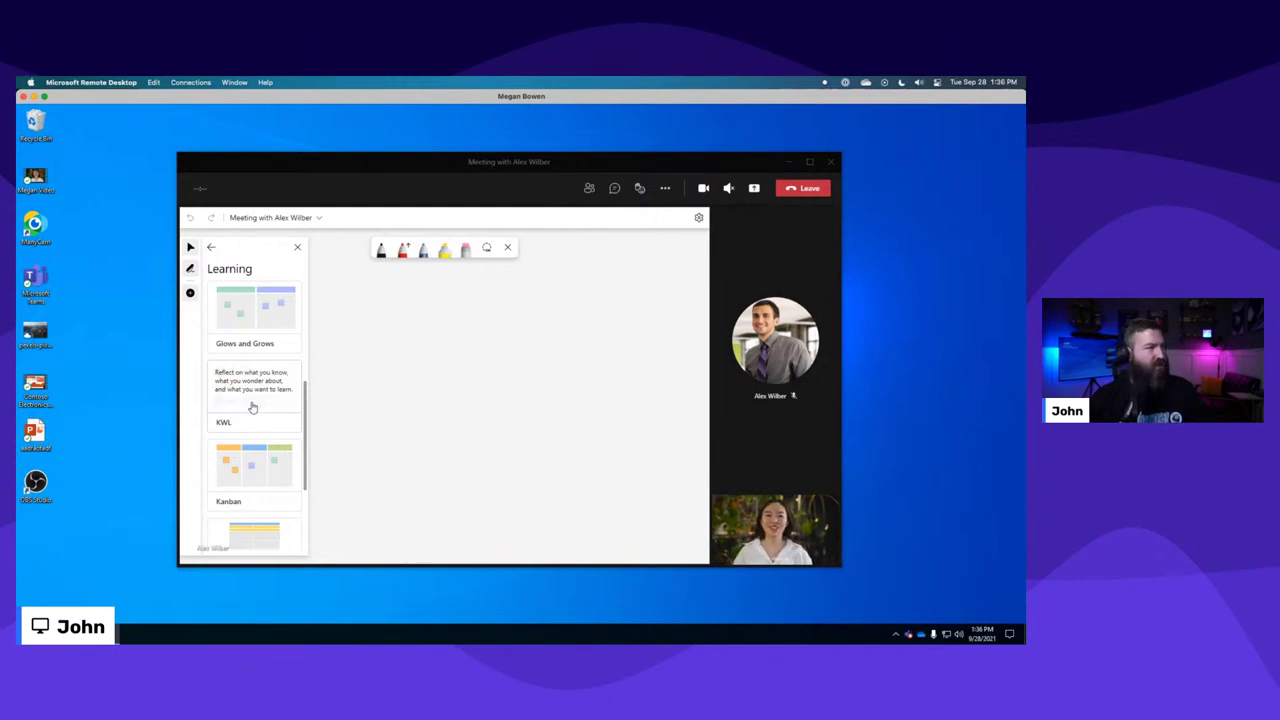
scroll(253, 410, down, 1)
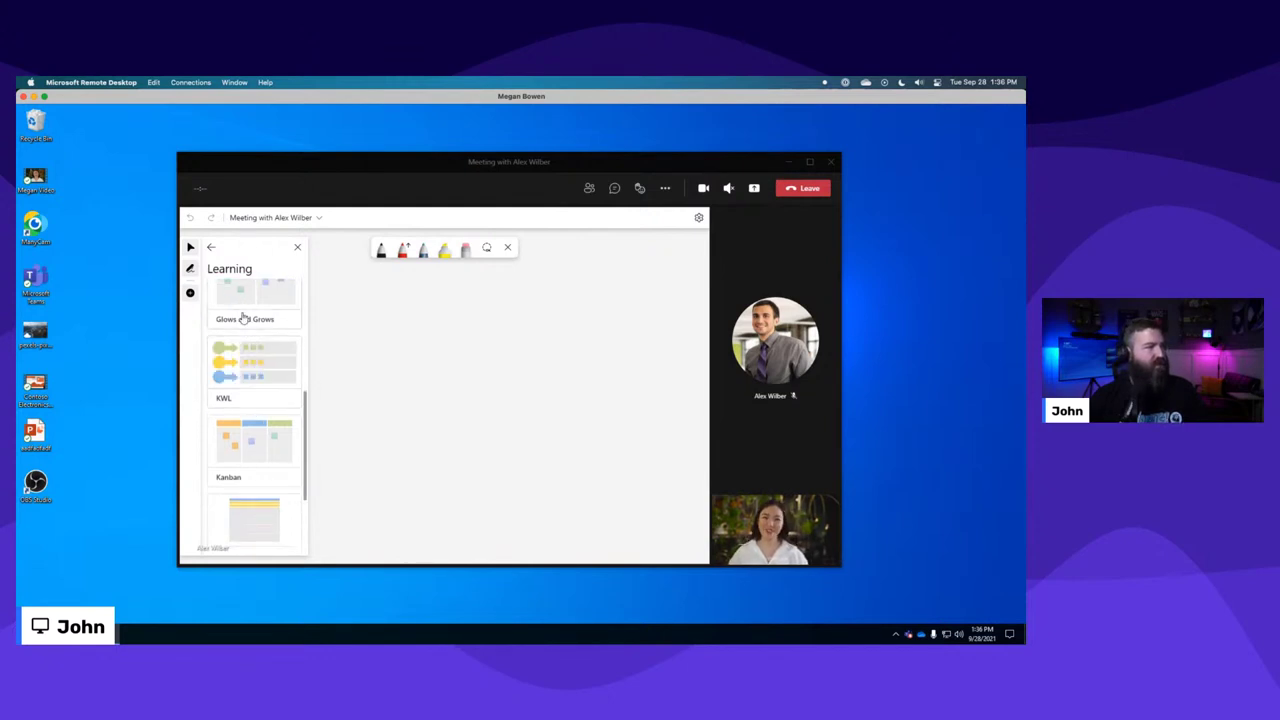
scroll(242, 318, up, 2)
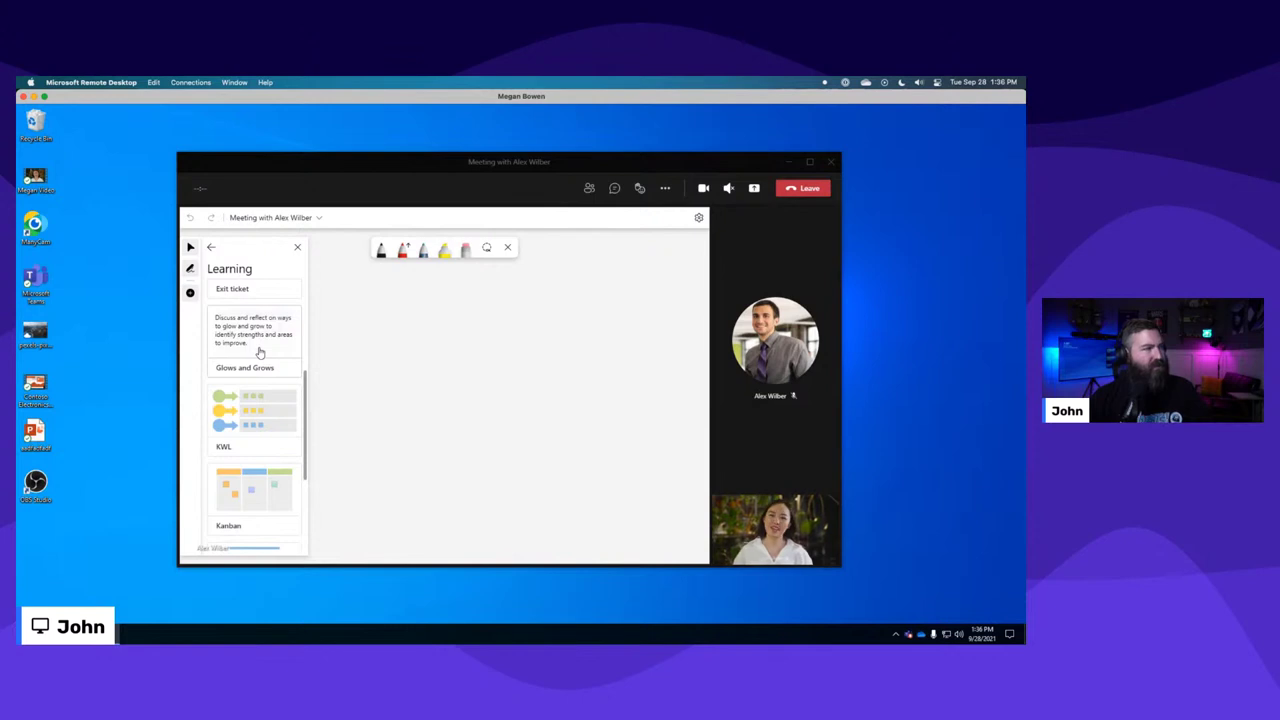
scroll(252, 465, down, 7)
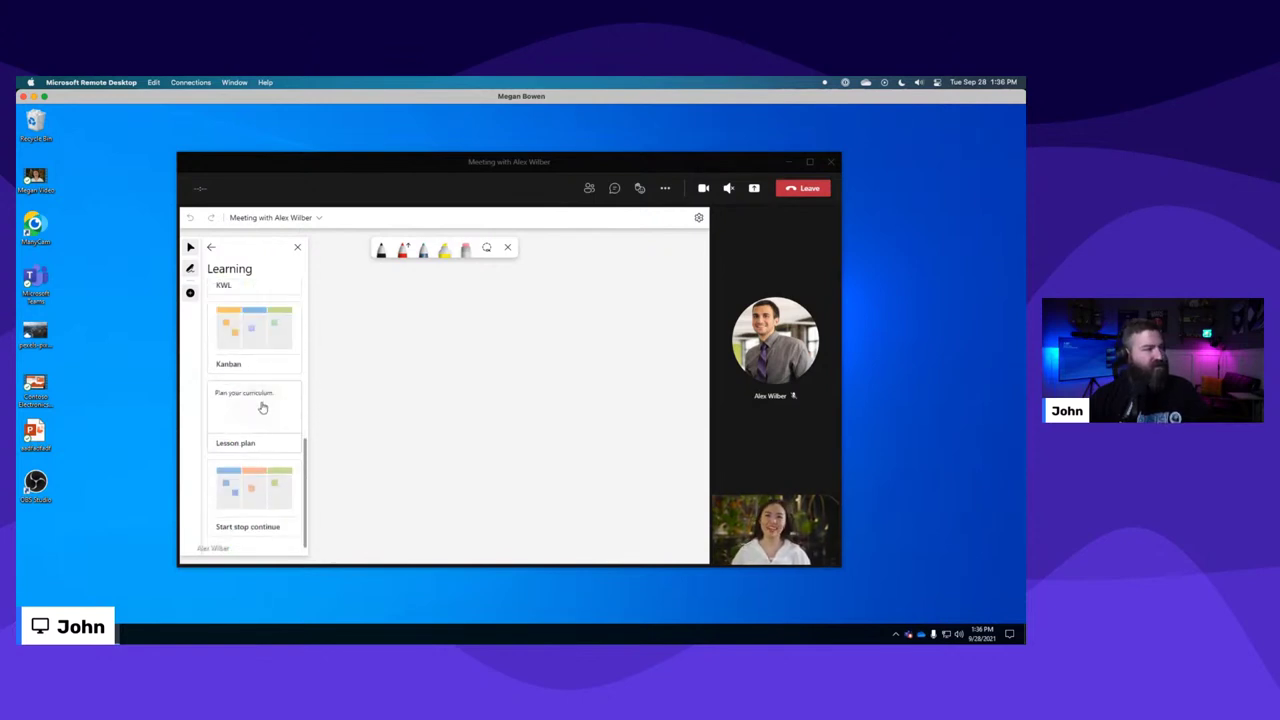
drag(262, 407, 483, 380)
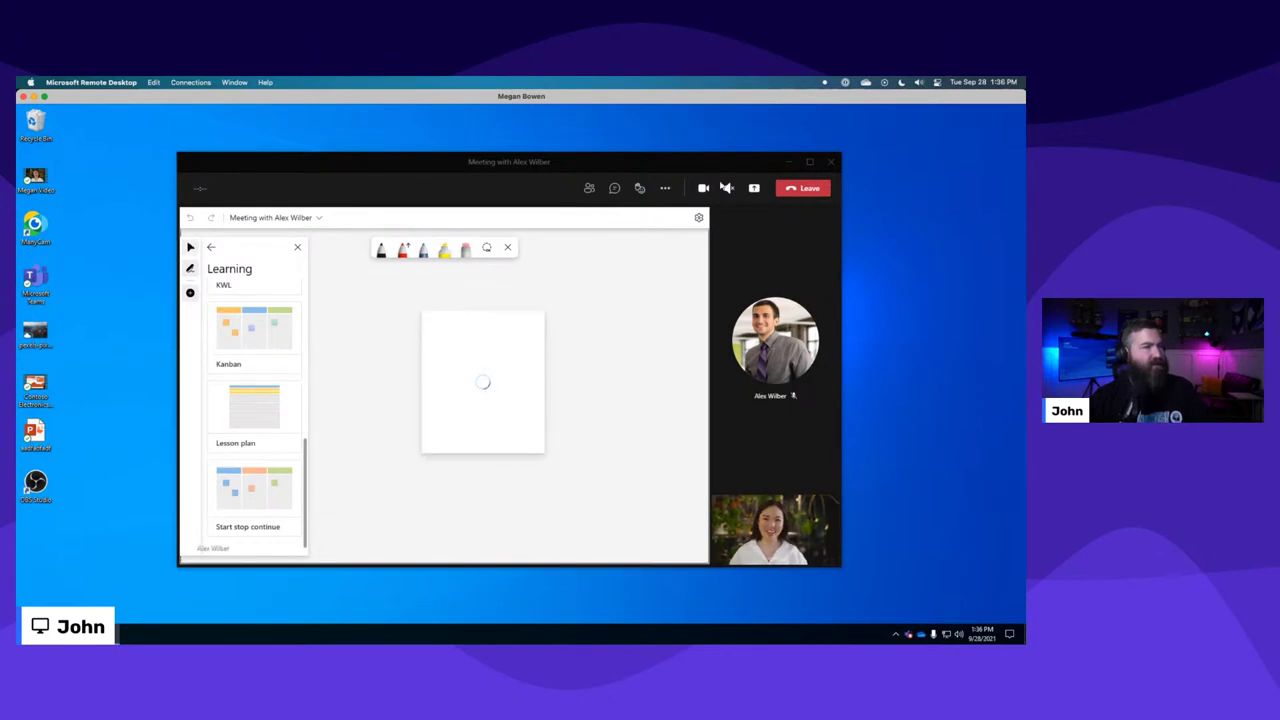
Maximize the meeting window, examine the Lesson plan template's sections up close and deselect it.
click(807, 164)
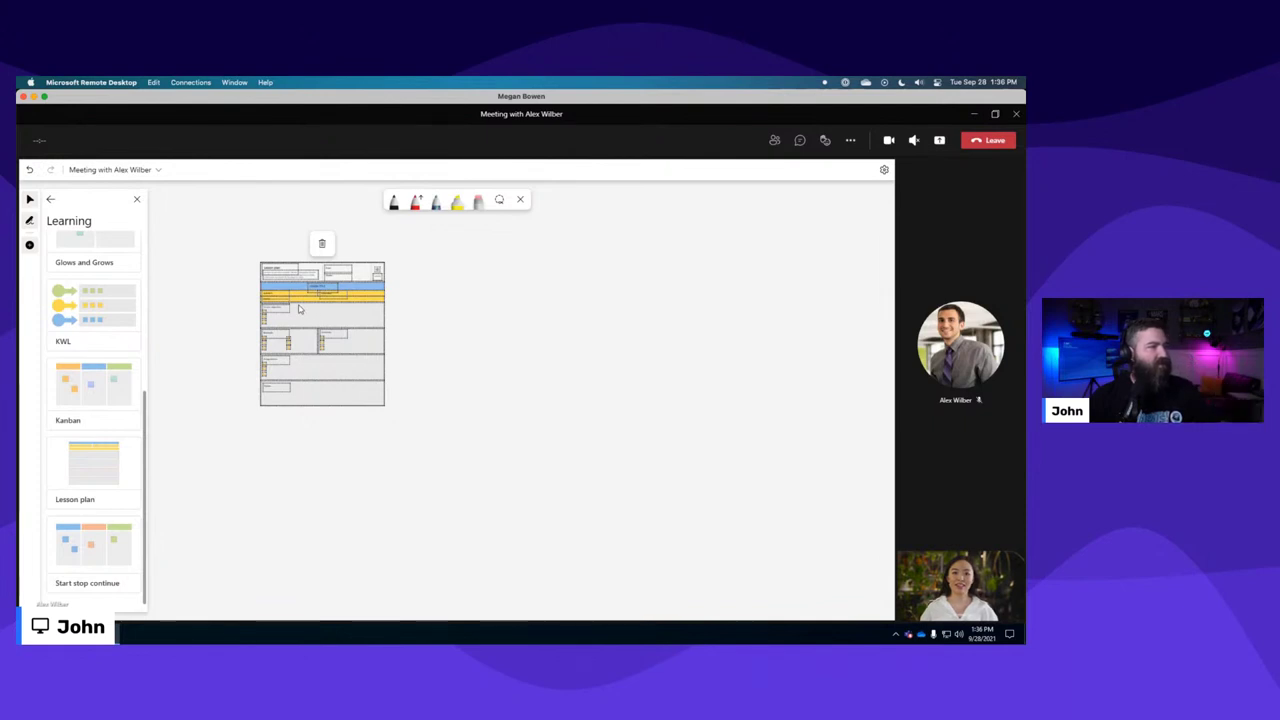
scroll(298, 309, up, 5)
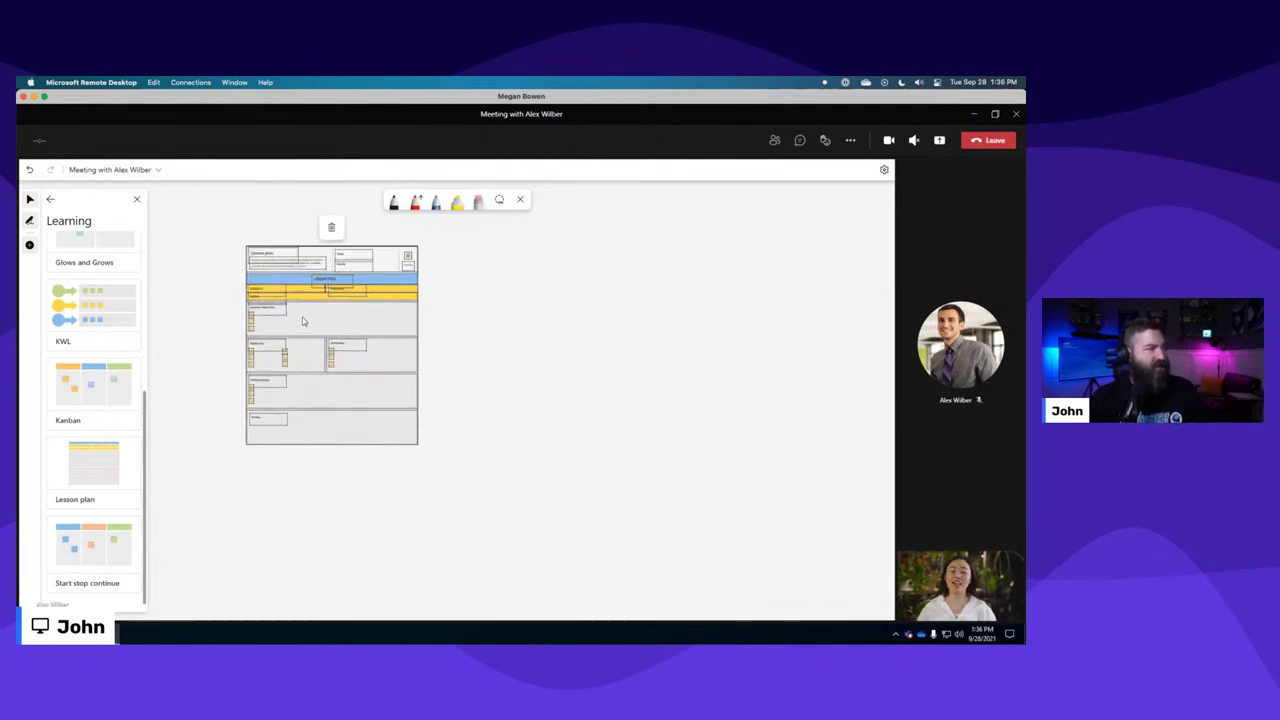
scroll(302, 317, up, 6)
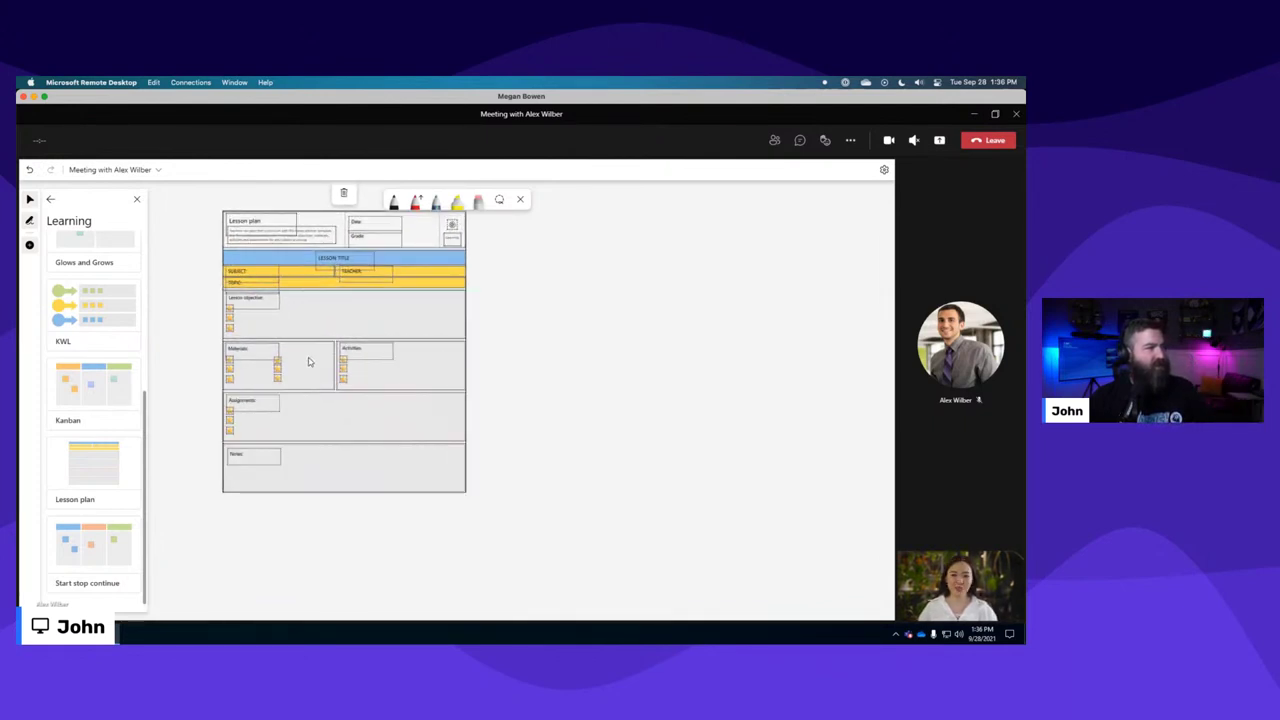
scroll(310, 362, up, 5)
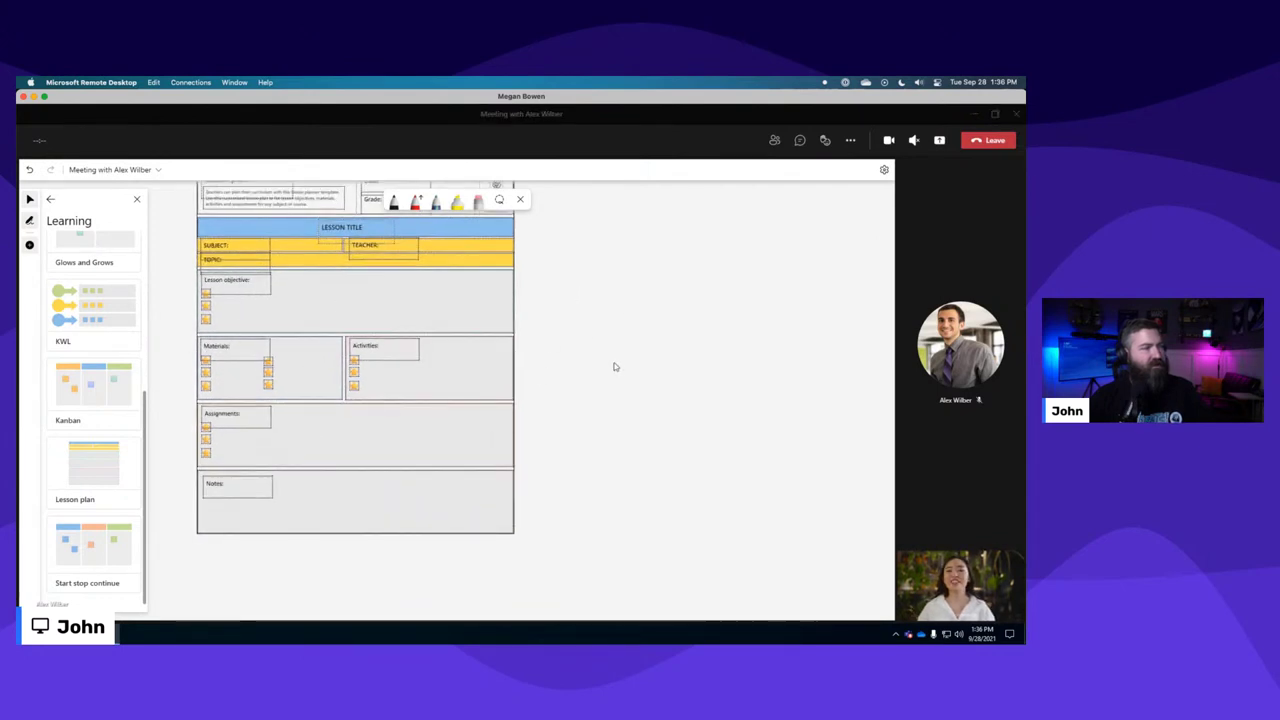
click(645, 356)
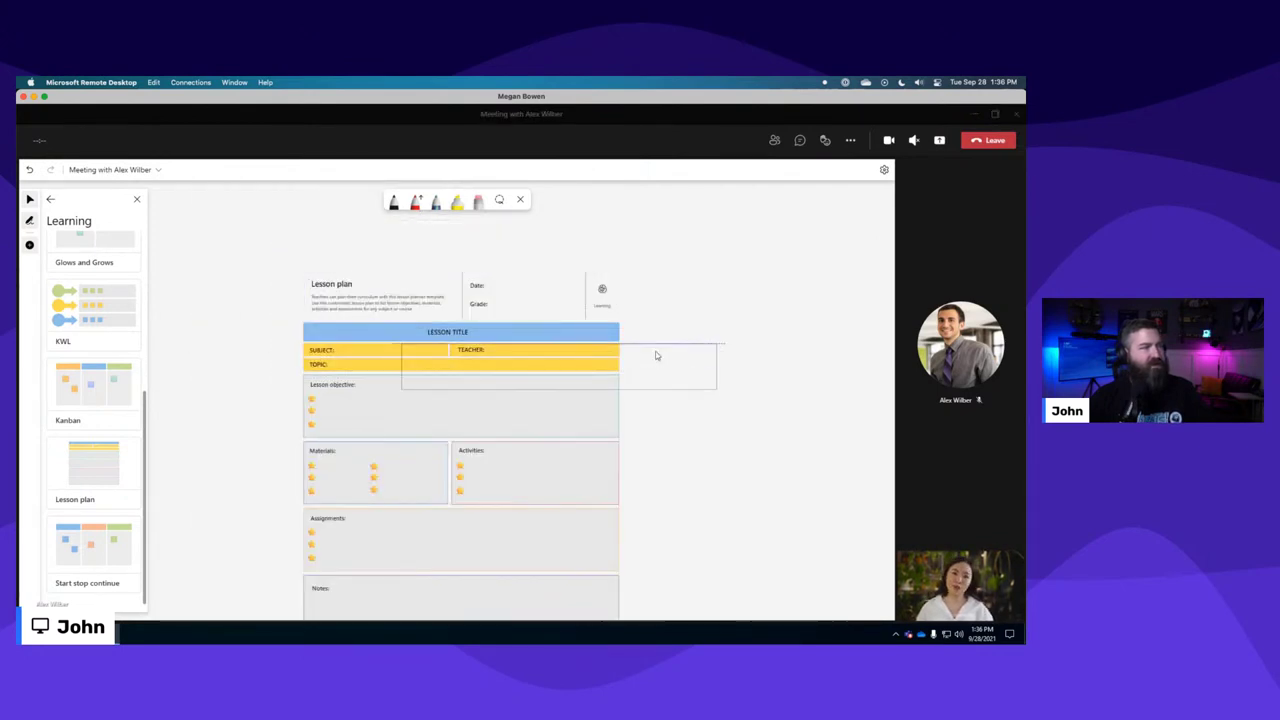
click(672, 364)
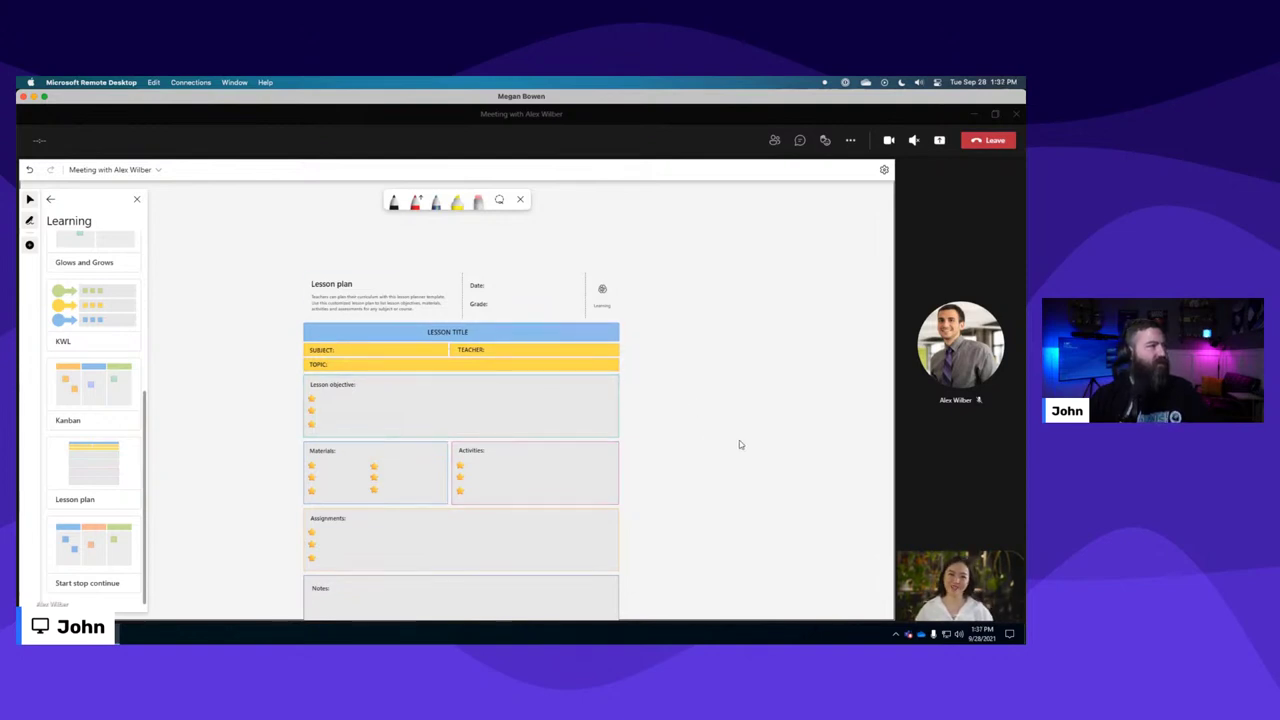
Go back from the Learning templates to the main Create options of the whiteboard.
click(50, 200)
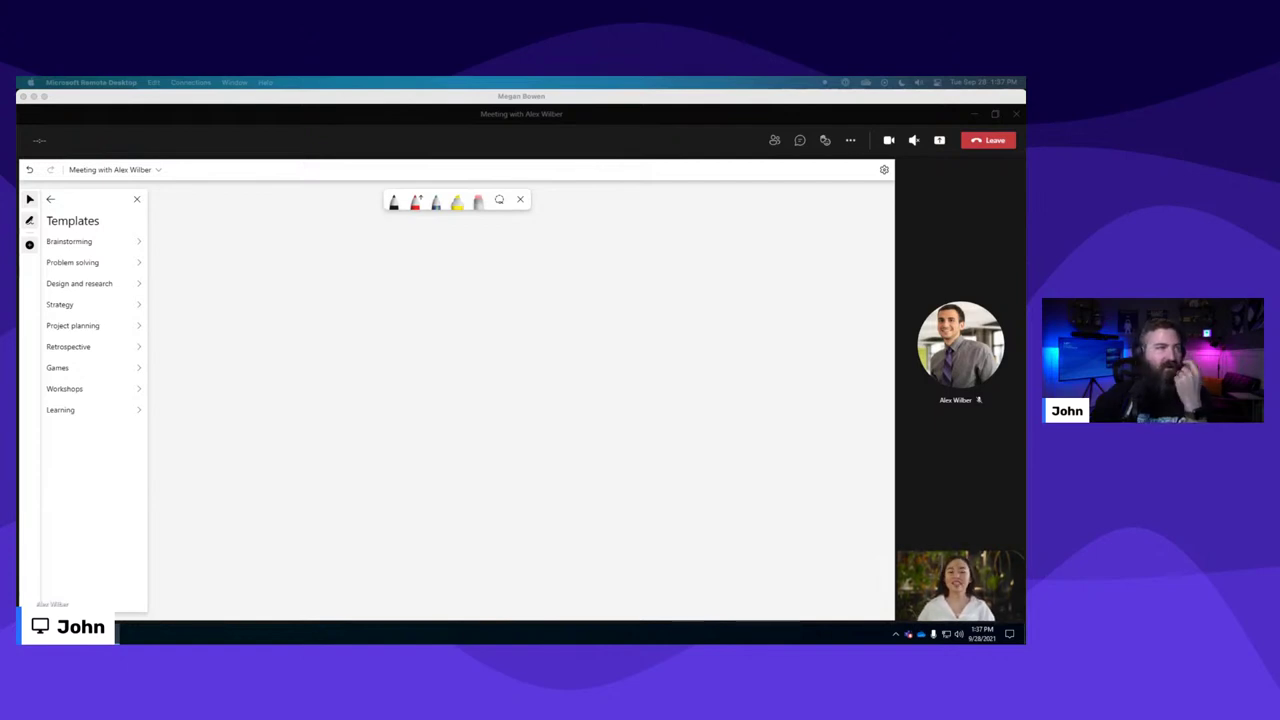
click(50, 199)
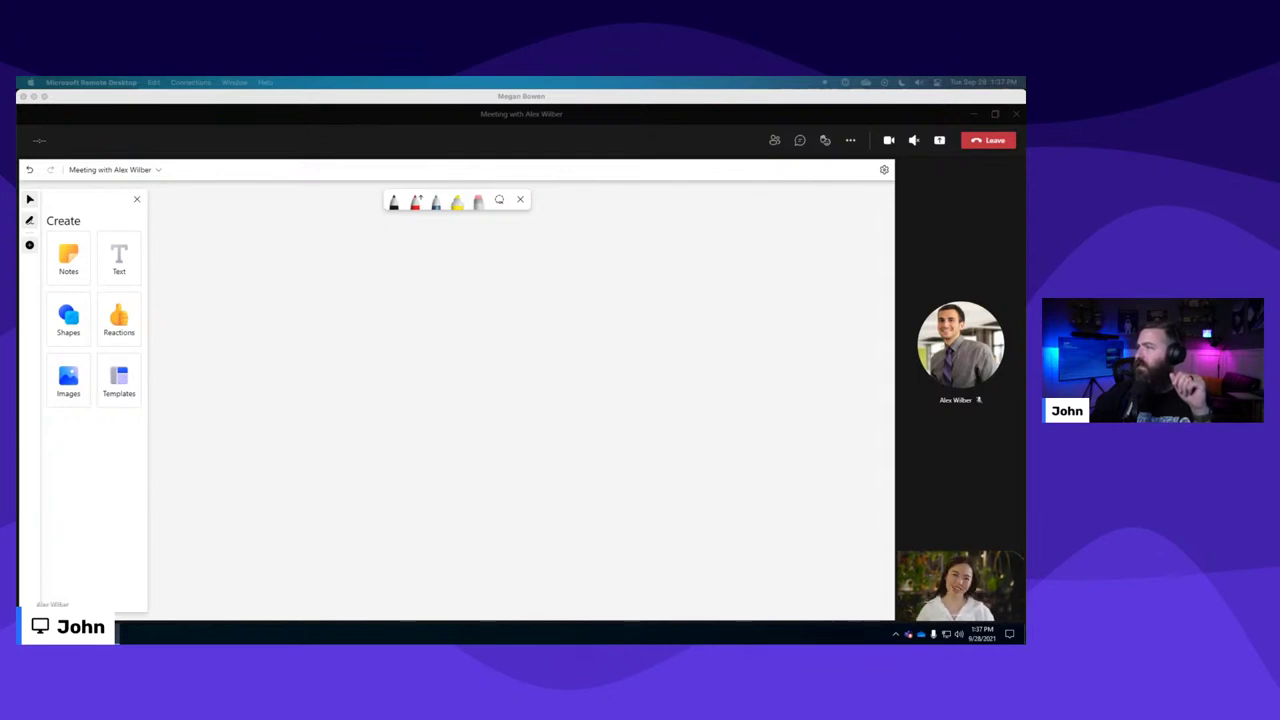
Bring the Yammer window over the meeting and show the question about using the Whiteboard app with Apple Pencil on an iPad.
drag(1030, 222, 378, 127)
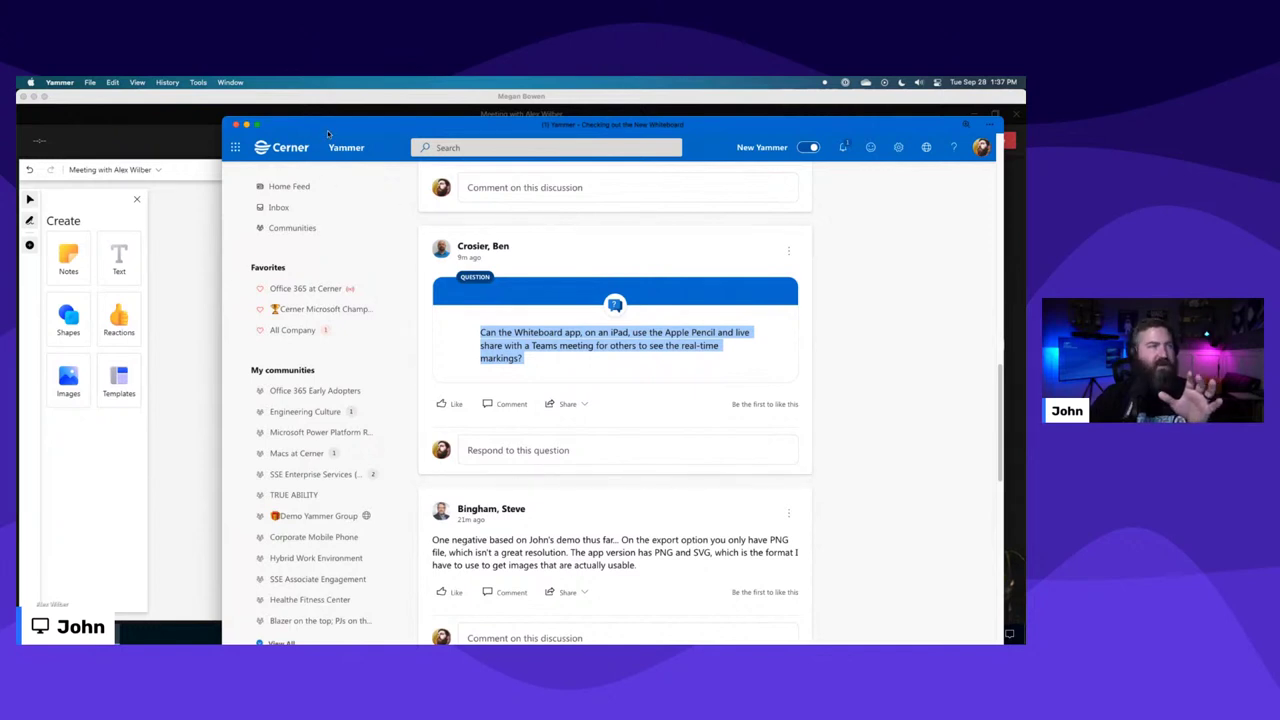
drag(328, 133, 393, 447)
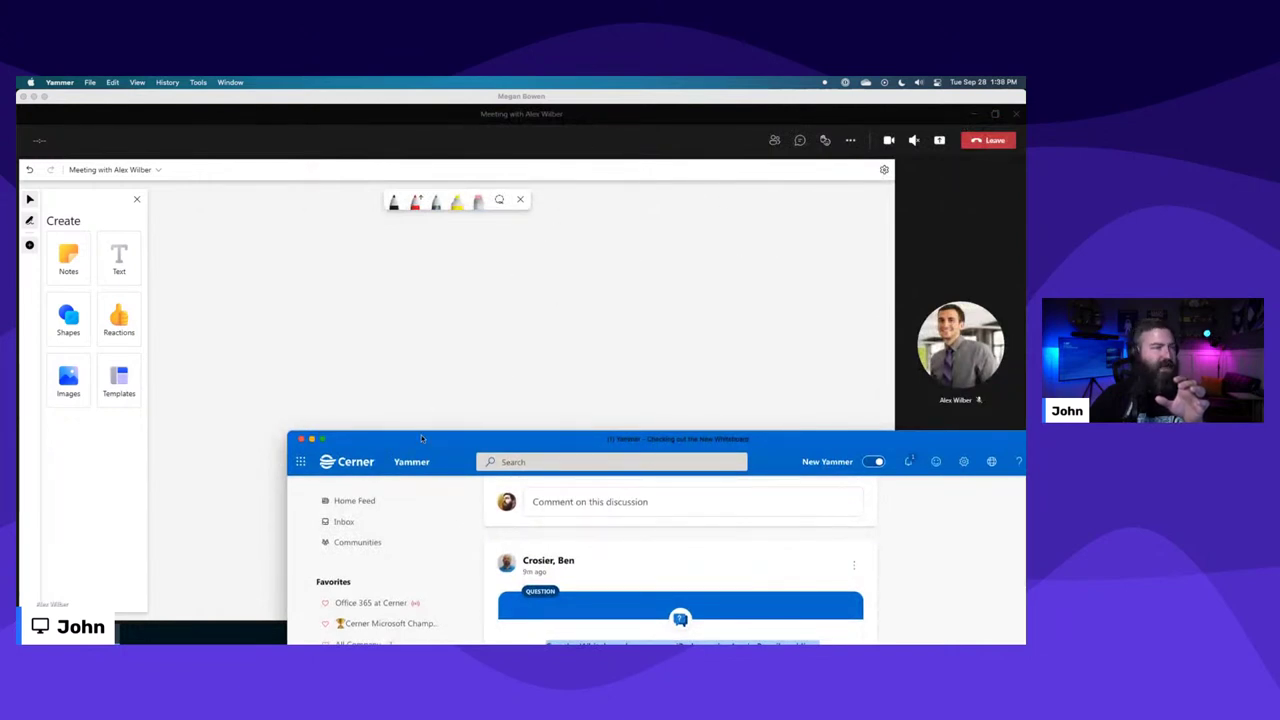
drag(421, 438, 382, 162)
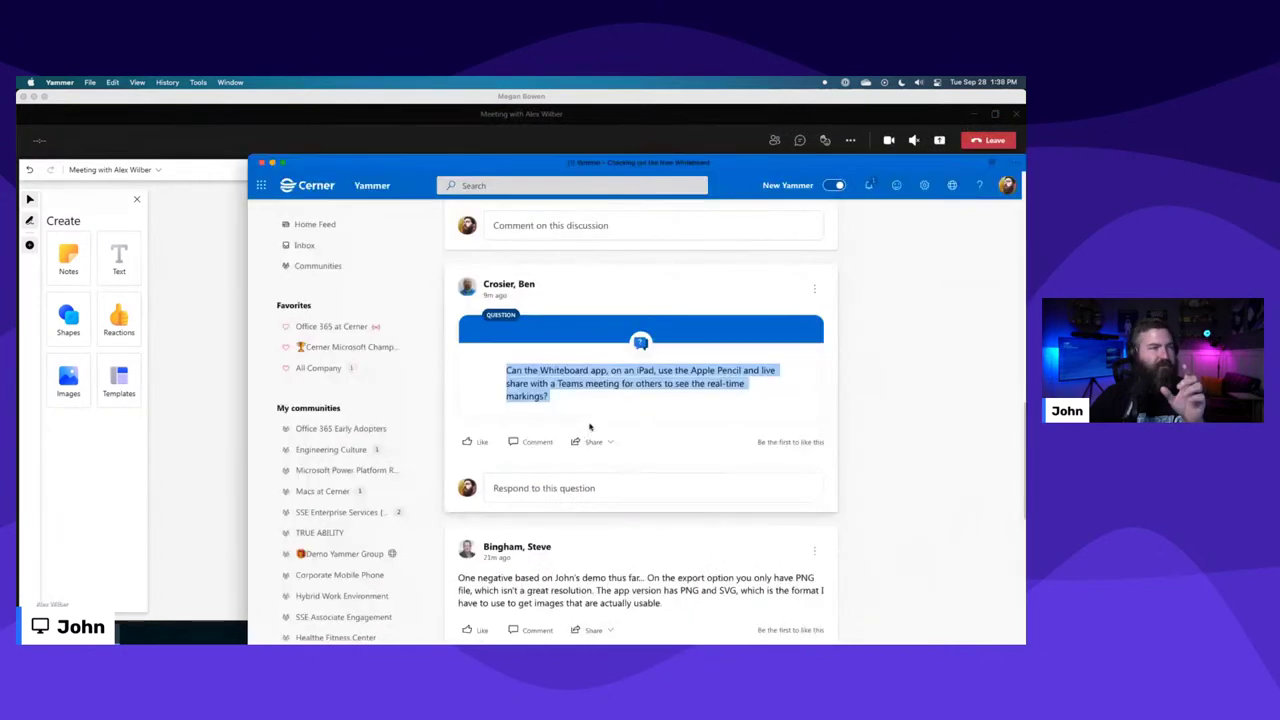
Return to the participant's whiteboard meeting briefly and switch back to the Yammer discussion.
click(154, 251)
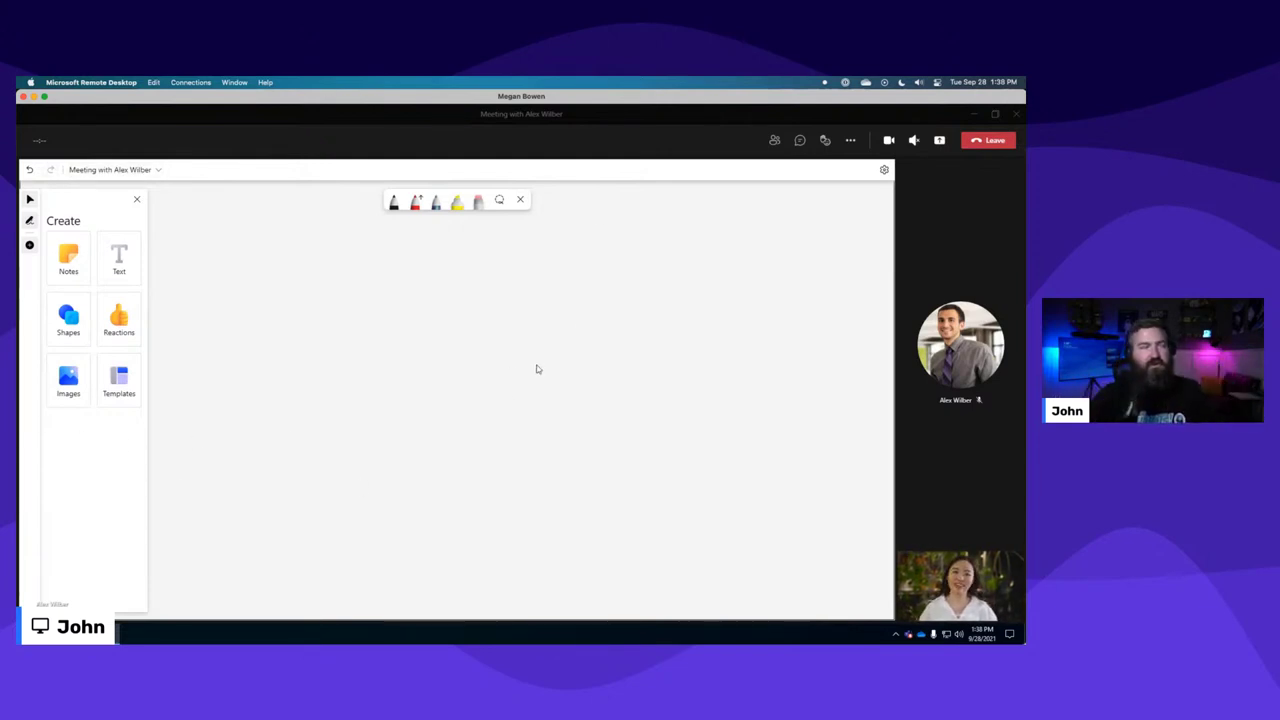
key(ctrl+Up)
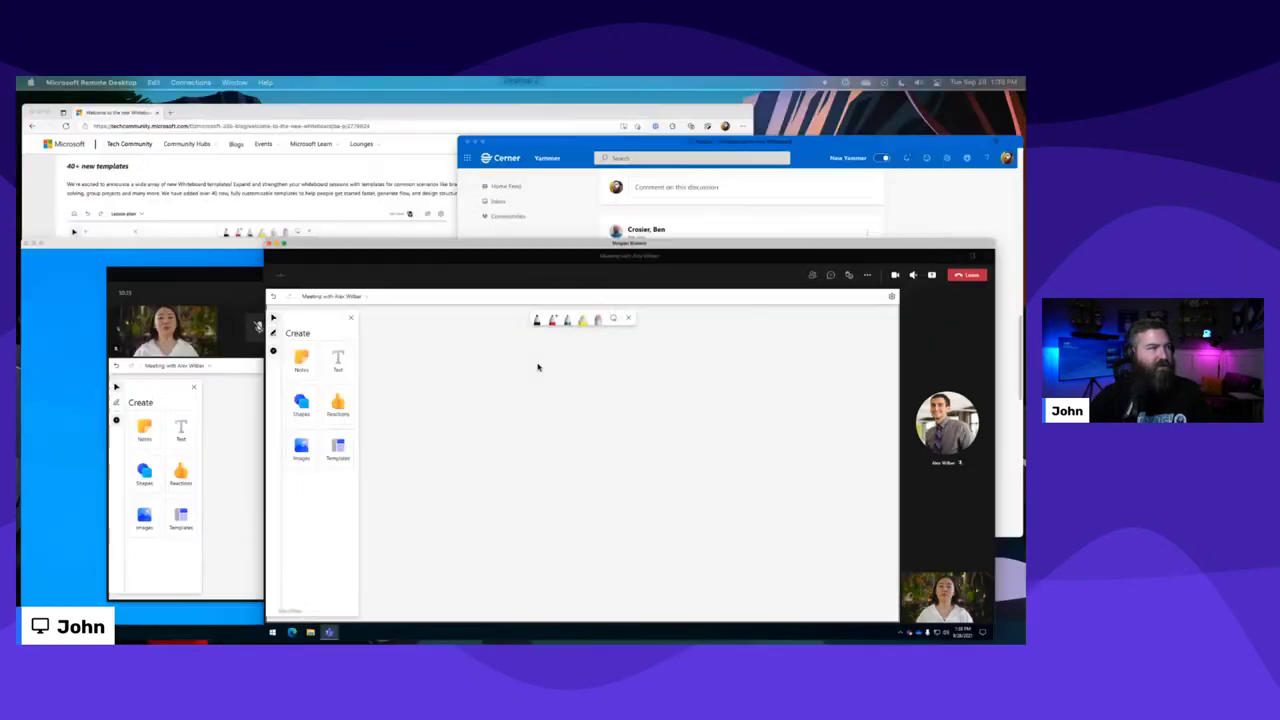
click(721, 302)
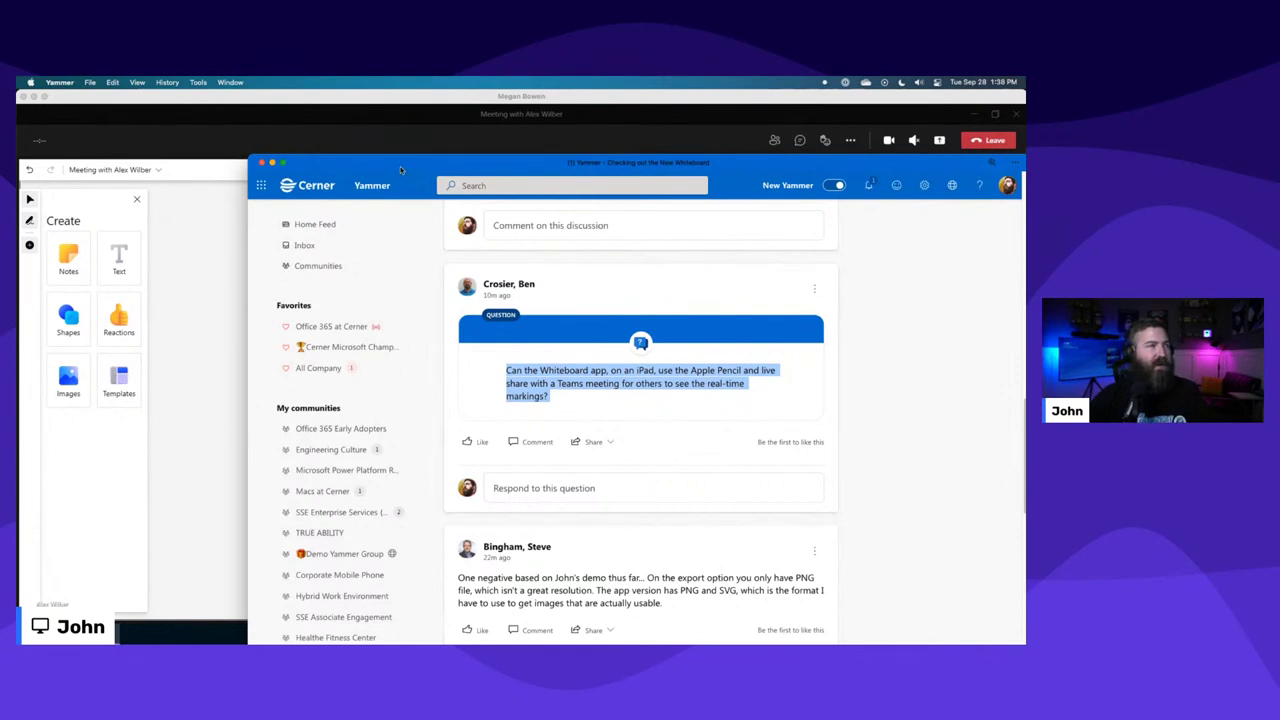
Move the Yammer window off the meeting and show the whiteboard's template categories.
drag(400, 170, 1200, 186)
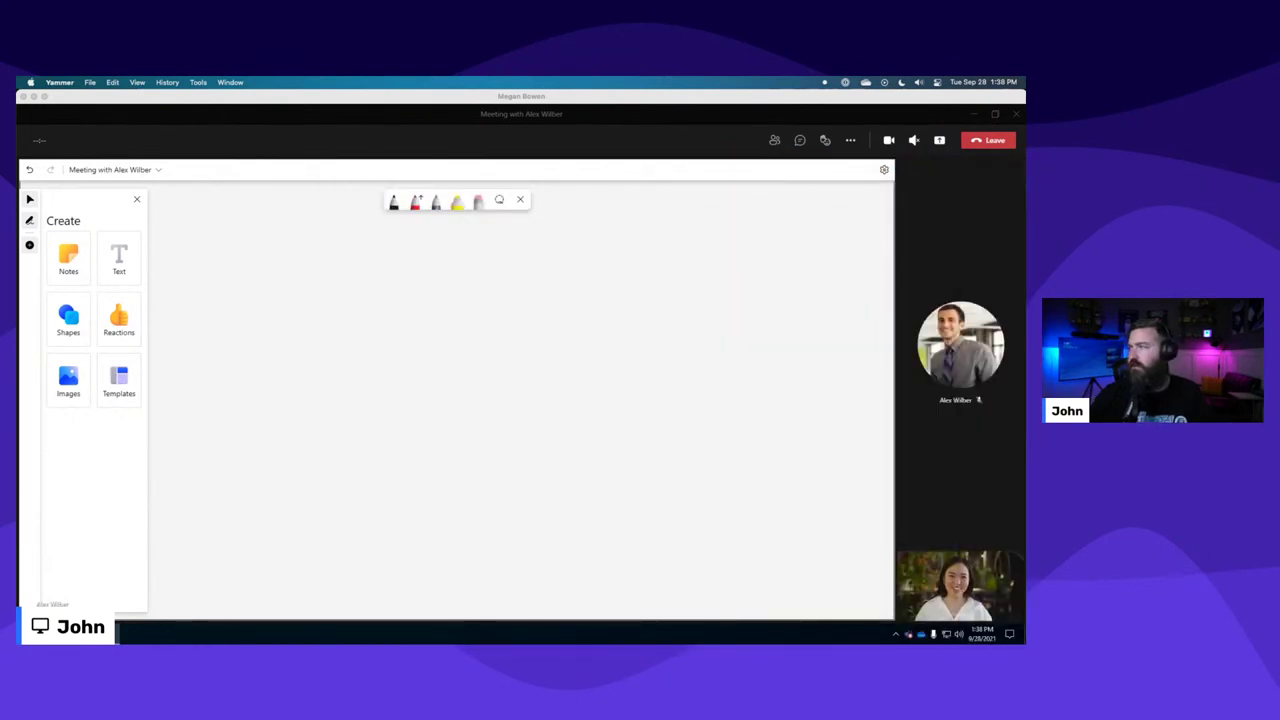
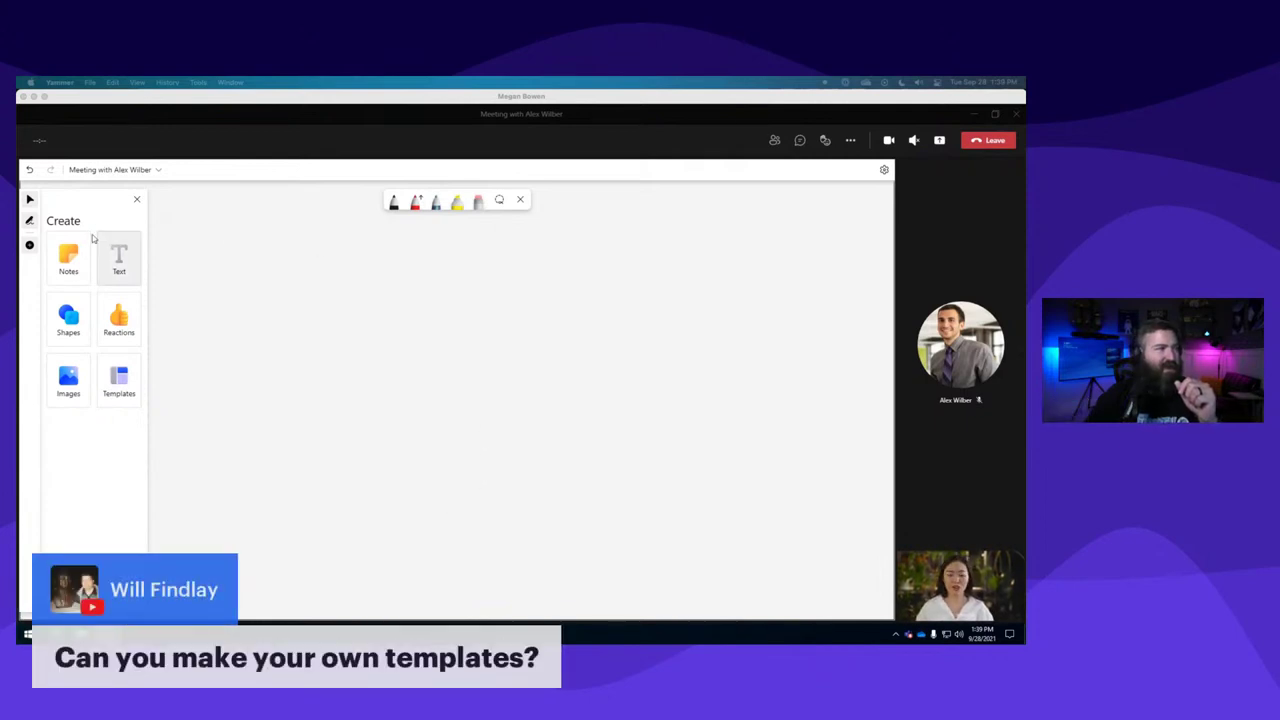
click(112, 384)
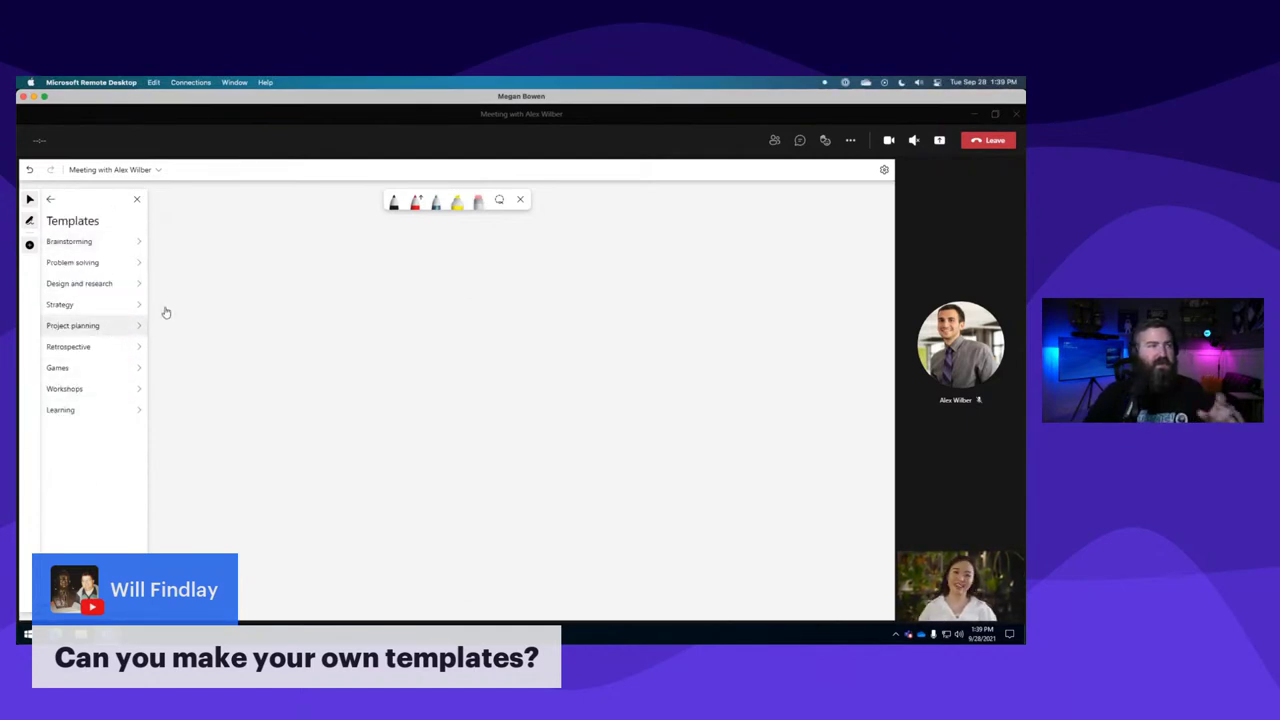
click(499, 199)
mouse_move(552, 242)
mouse_down()
mouse_move(274, 494)
mouse_move(746, 520)
mouse_move(646, 280)
mouse_move(566, 242)
mouse_up()
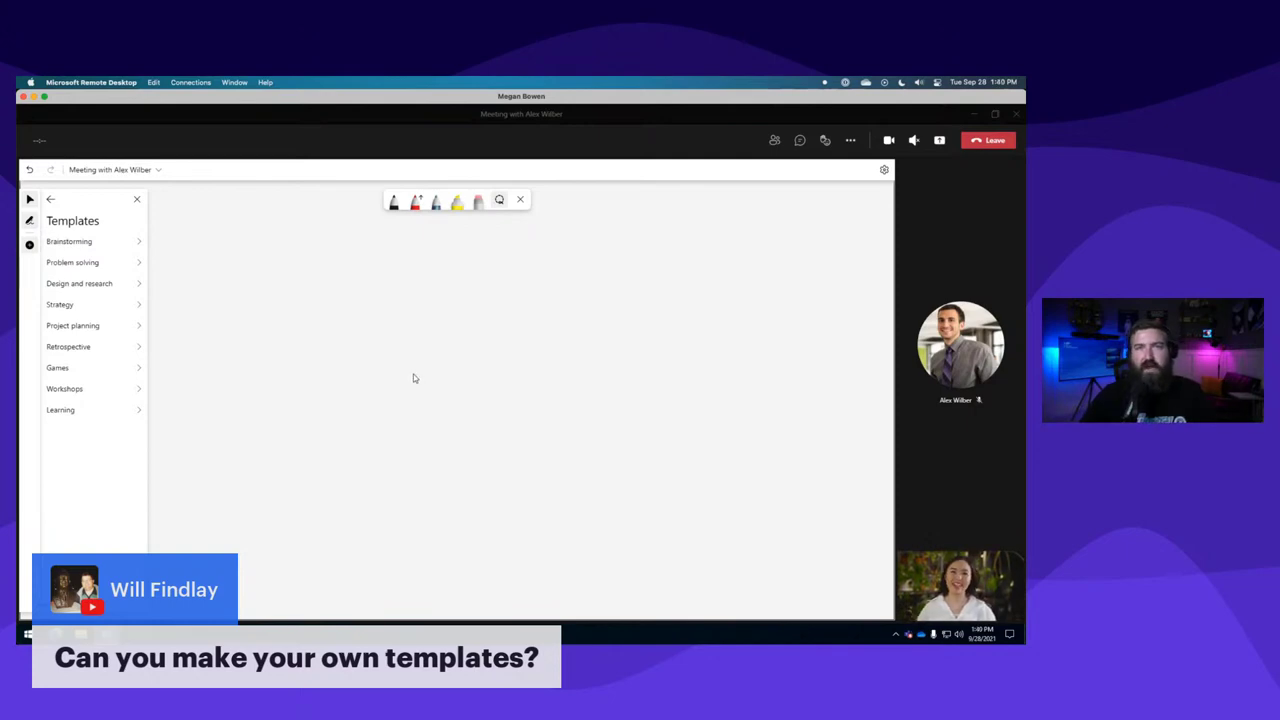
Switch to the organizer's meeting window to check its whiteboard options, and return to the participant's meeting.
key(ctrl+Up)
click(680, 477)
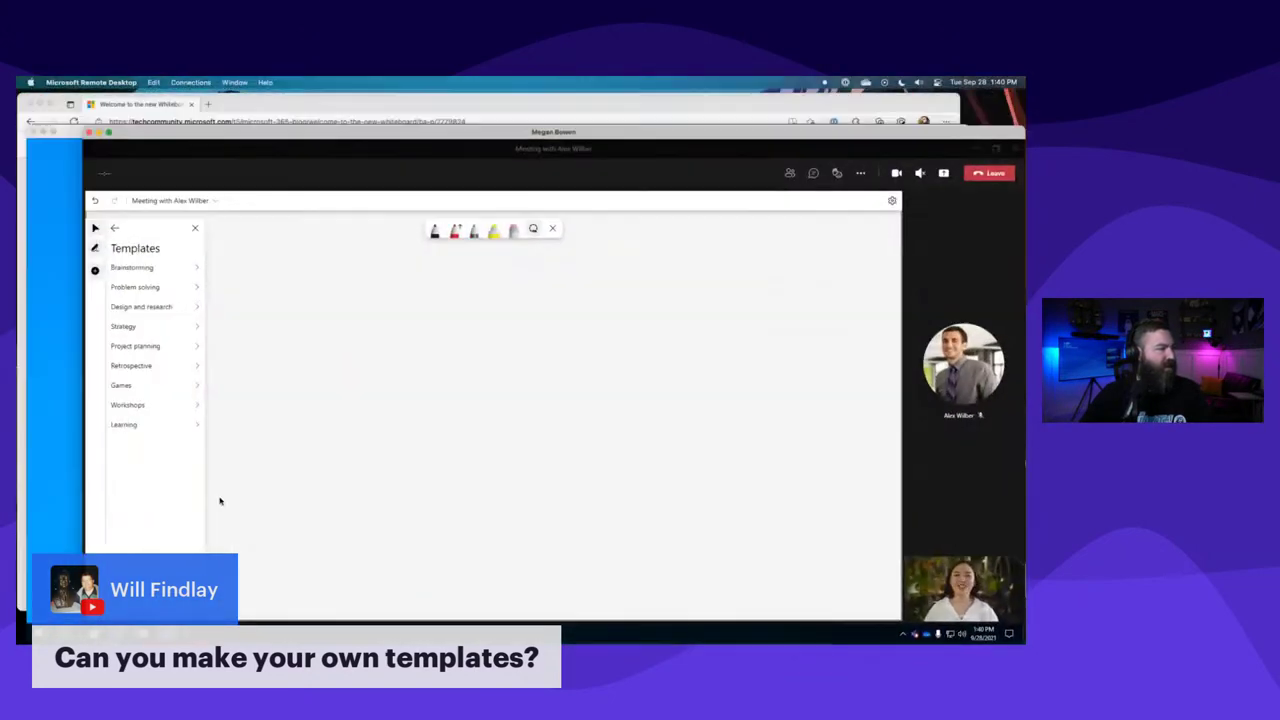
key(ctrl+Up)
click(220, 500)
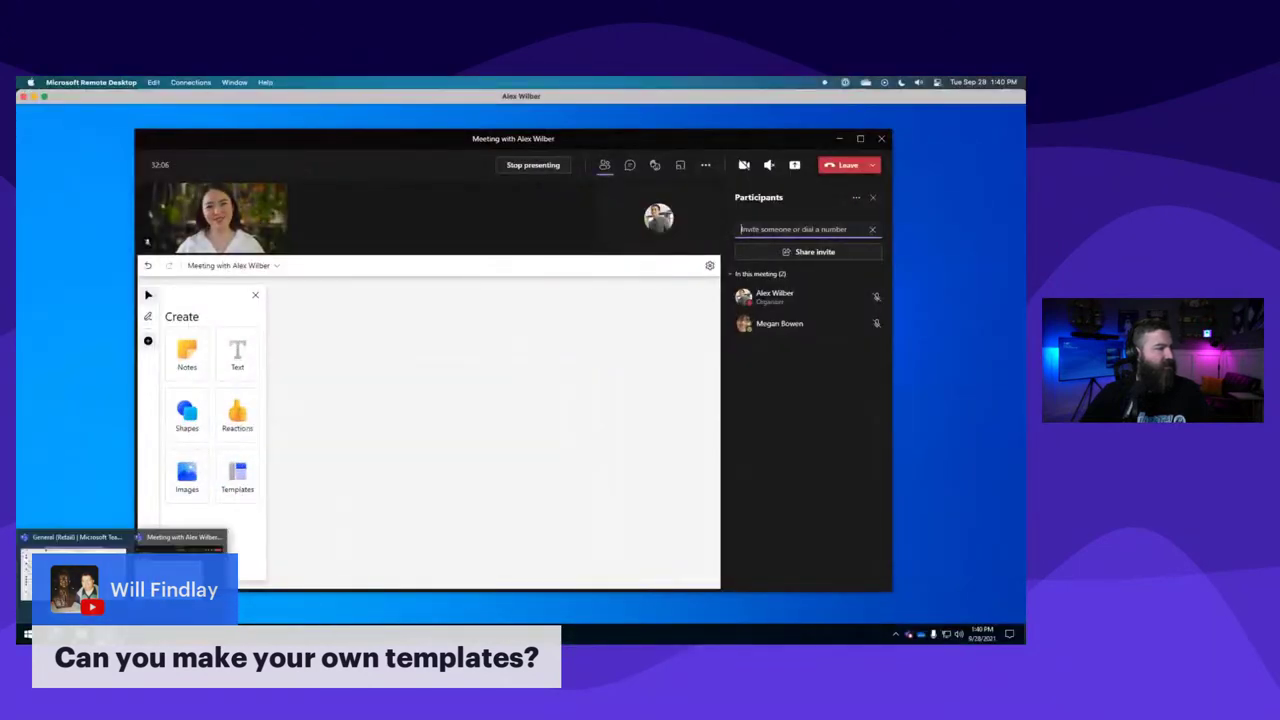
key(ctrl+Up)
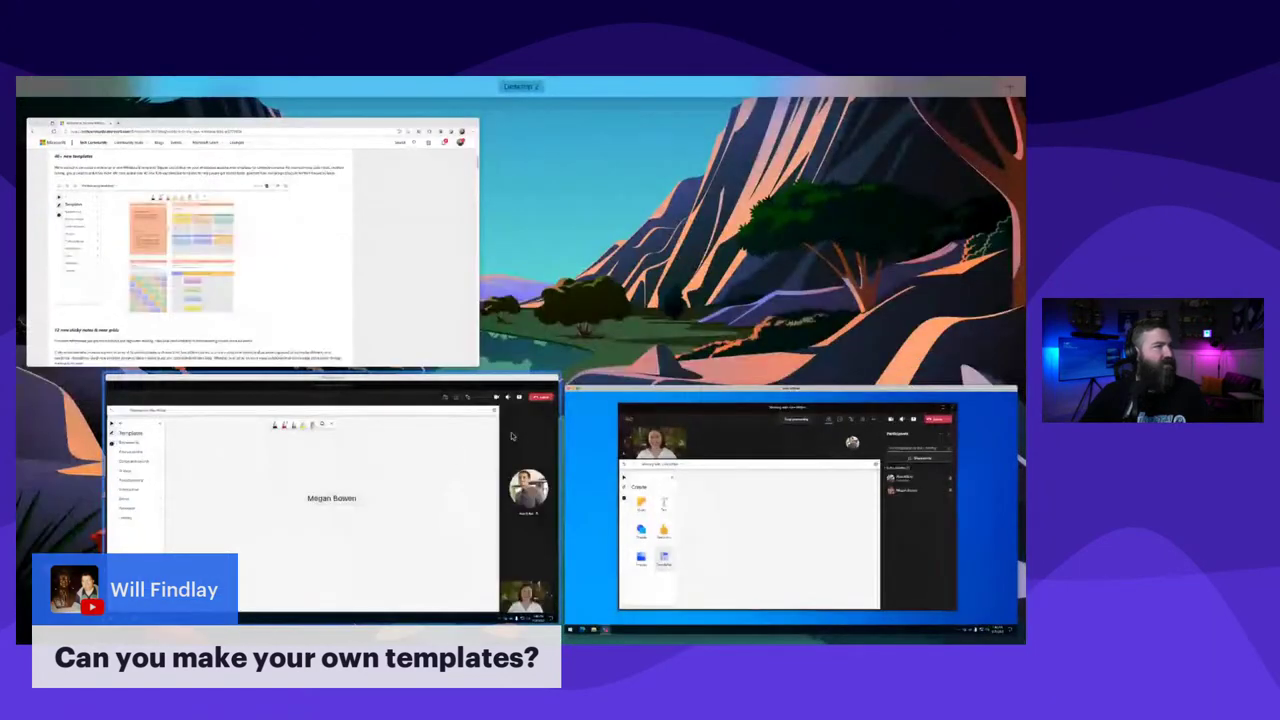
click(357, 540)
Request opening the whiteboard in the app from its settings, and choose to continue using Whiteboard in Teams.
click(885, 172)
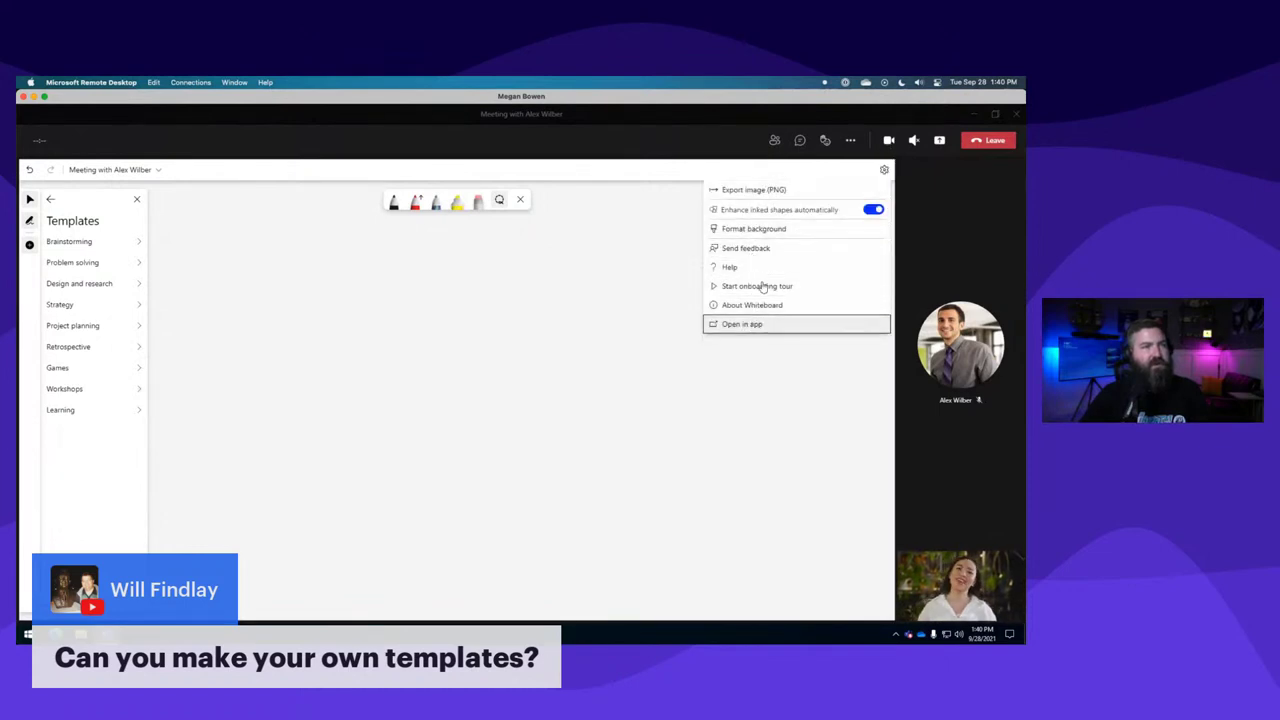
click(576, 408)
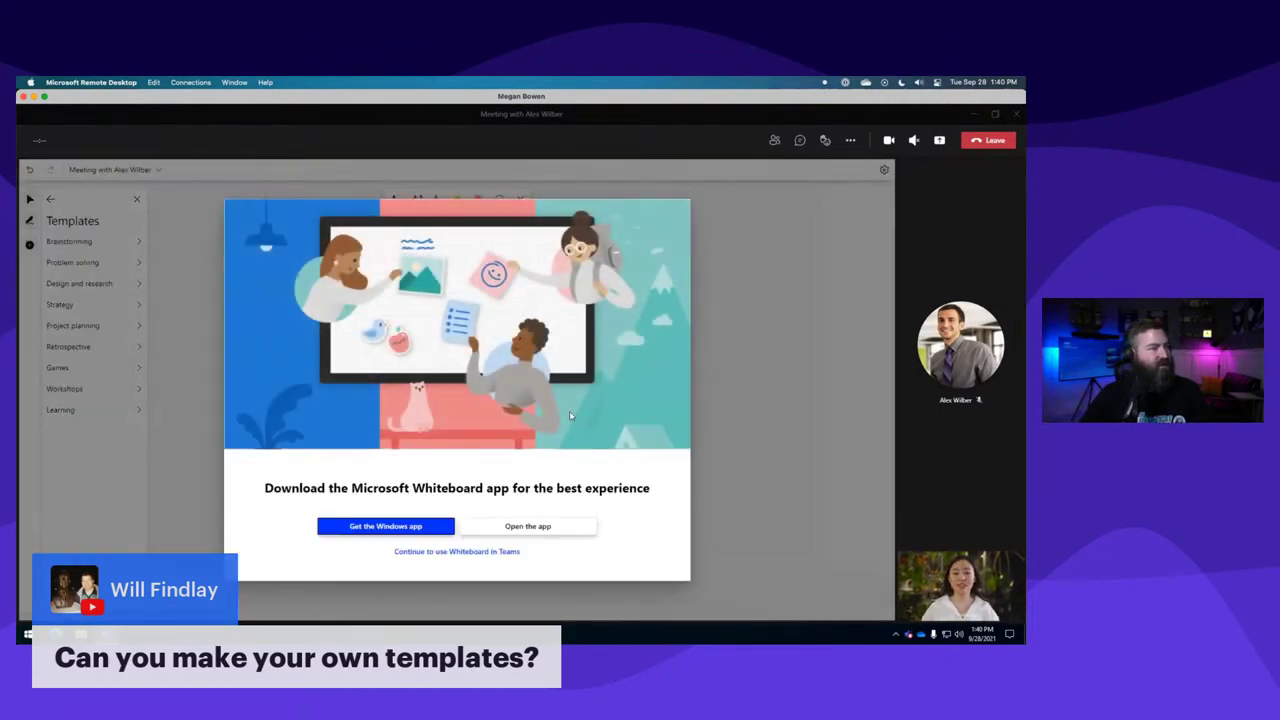
click(497, 551)
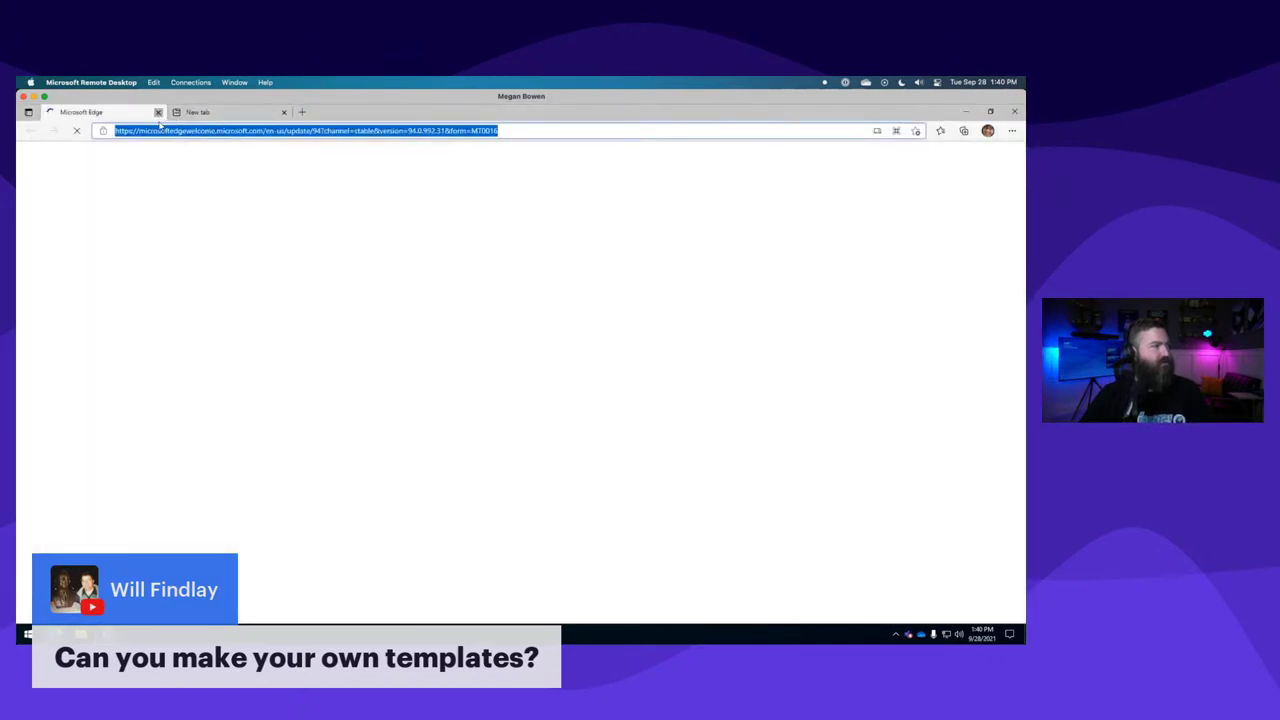
Close the Edge welcome page in the browser and open whiteboard.microsoft.com.
key(ctrl+w)
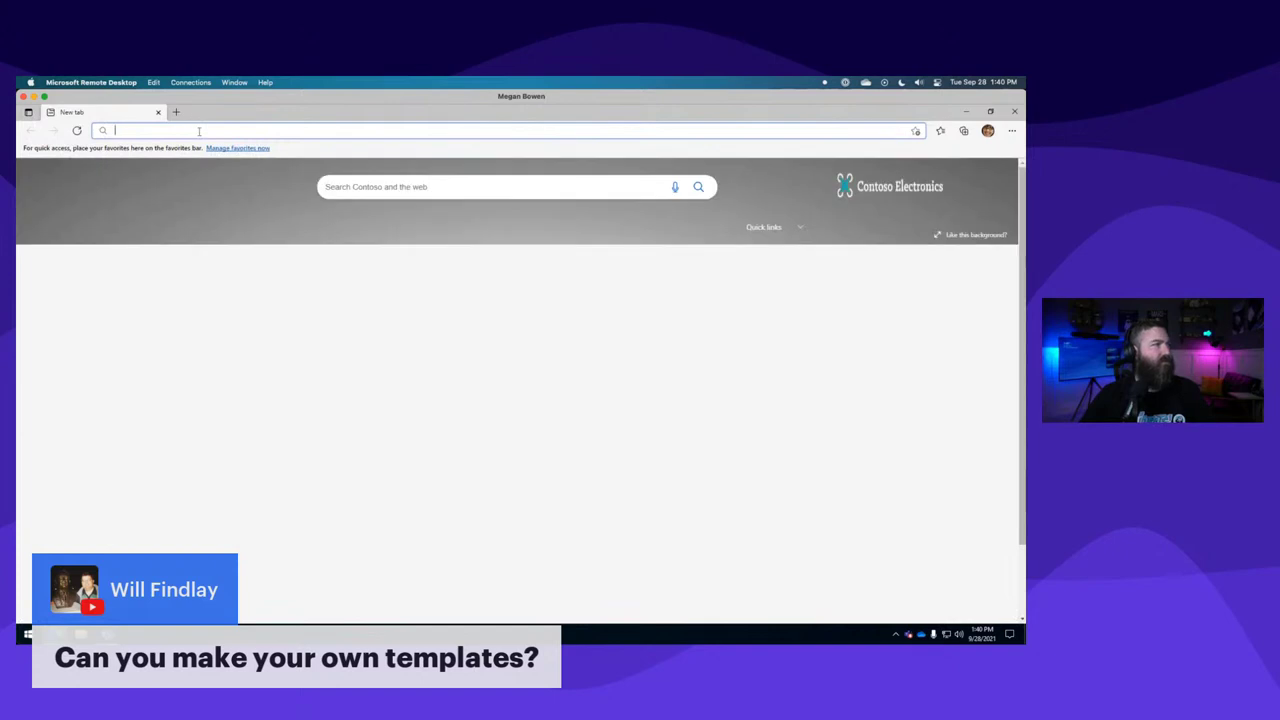
text(whiteboard.microso)
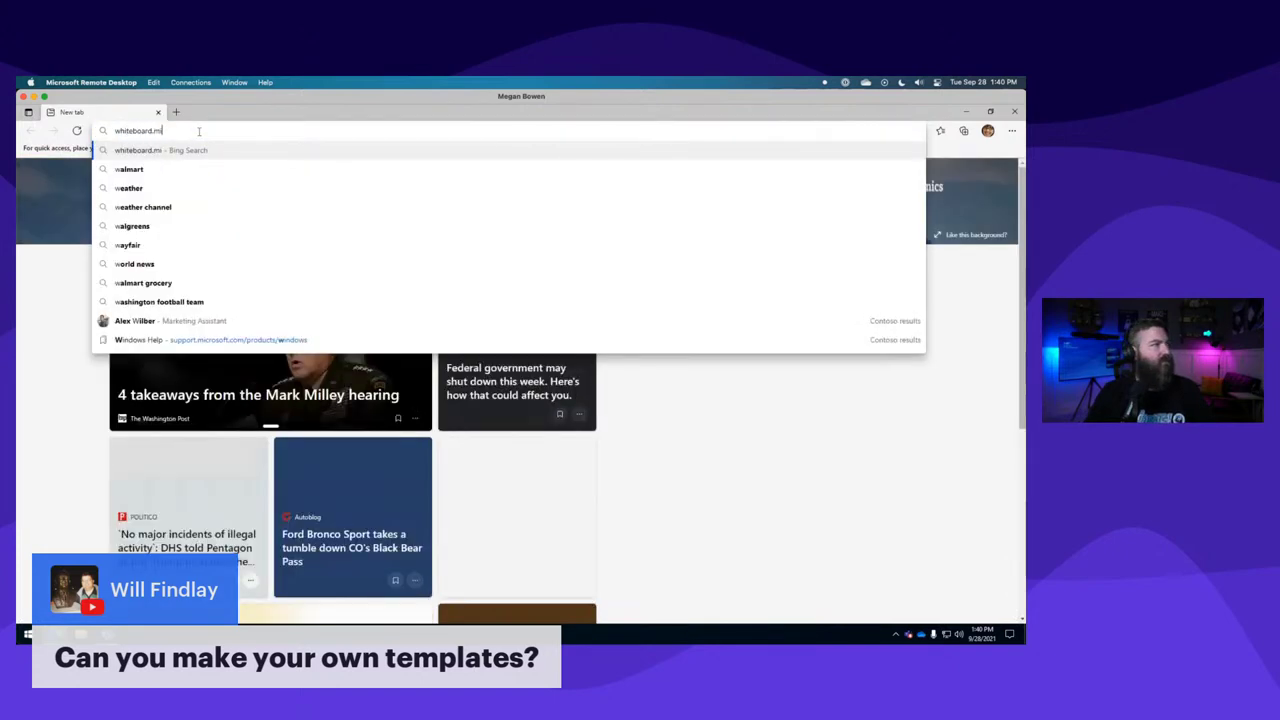
text(ft.com)
key(Return)
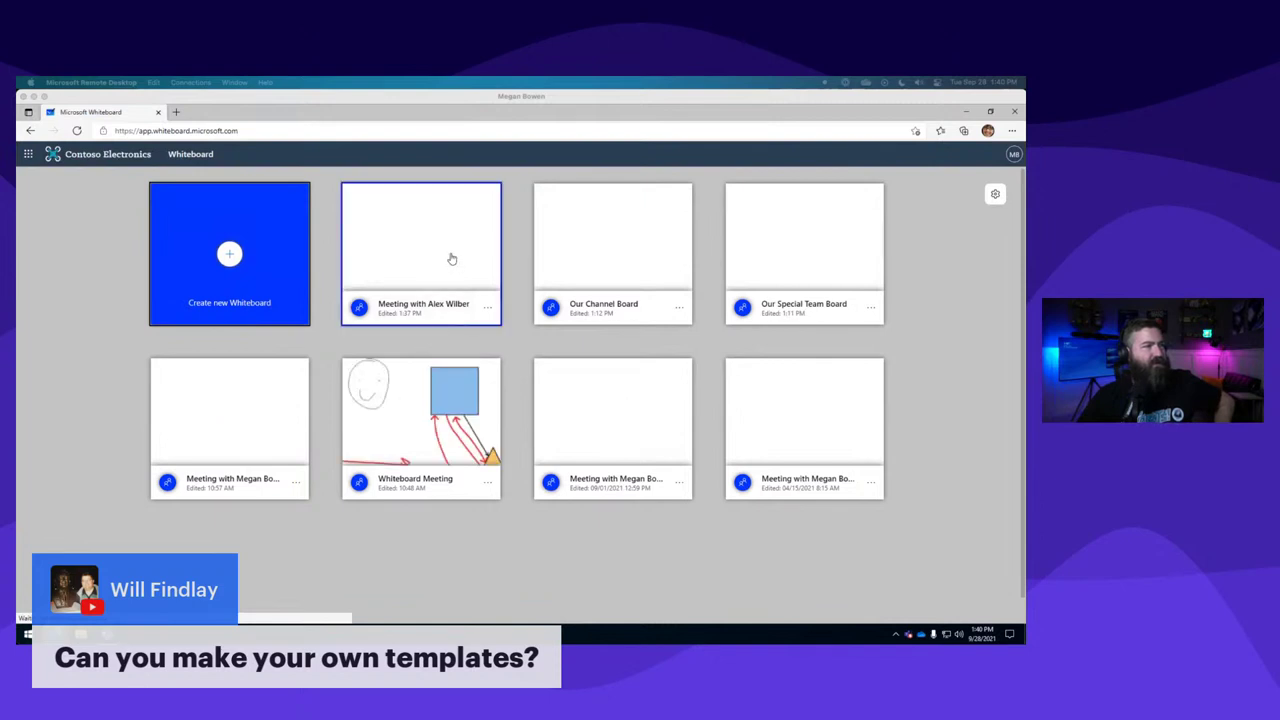
Check the options of the meeting board and Our Channel Board, and view the Whiteboard settings.
click(487, 307)
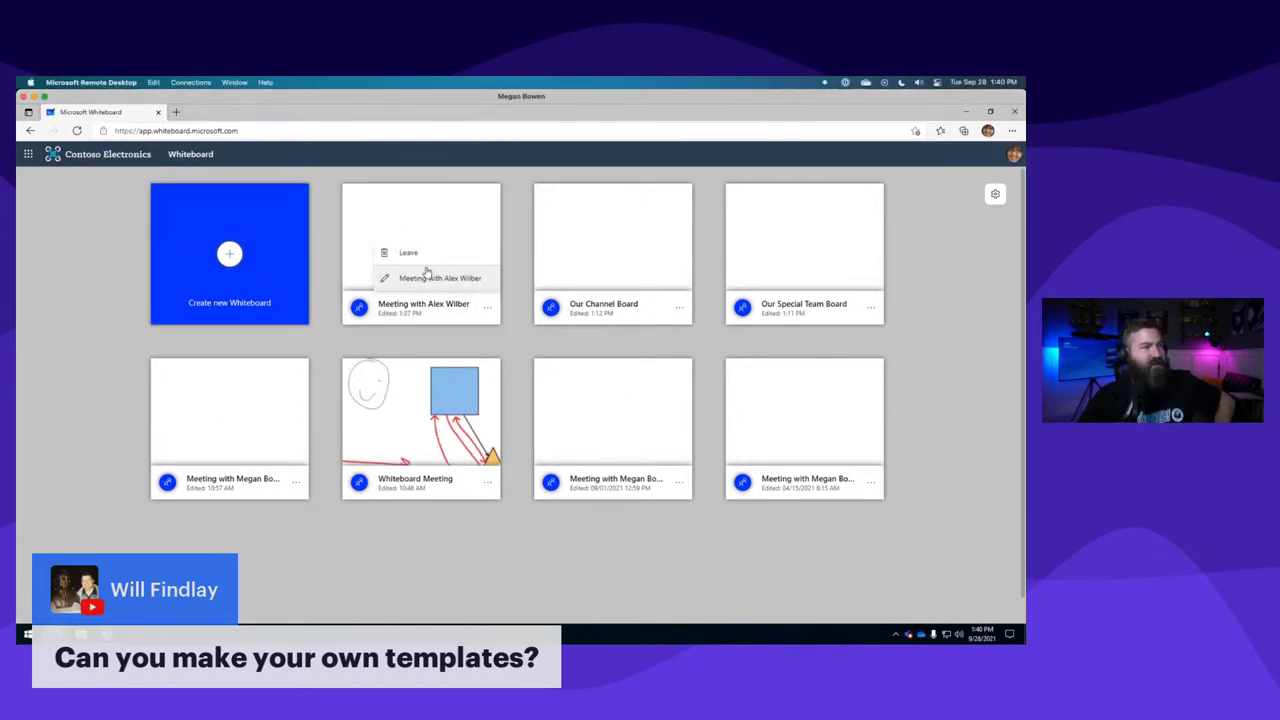
click(679, 310)
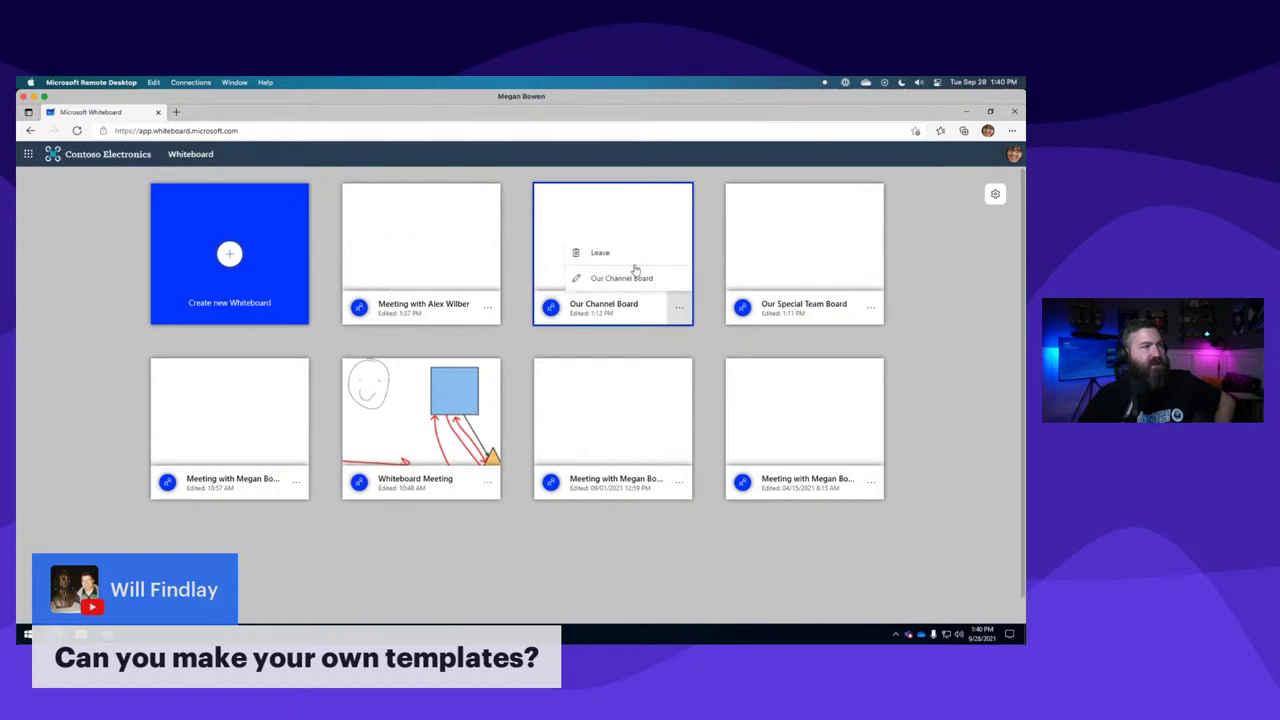
click(995, 197)
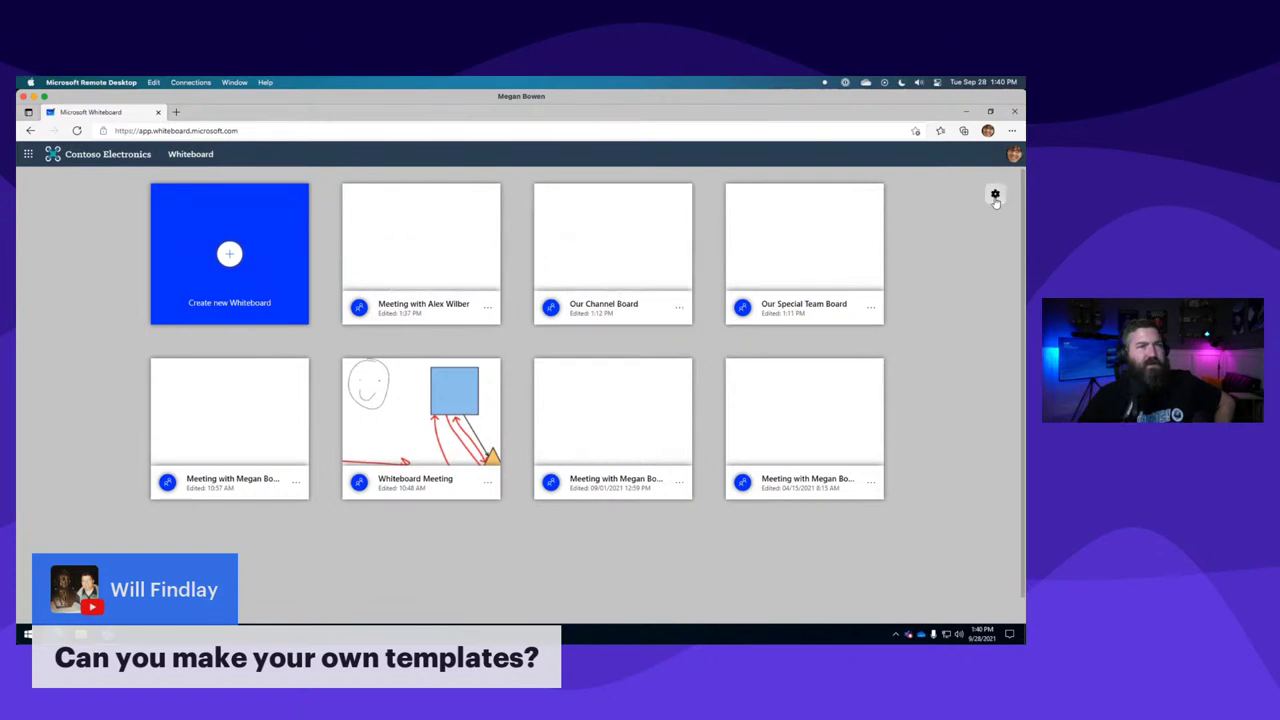
click(995, 197)
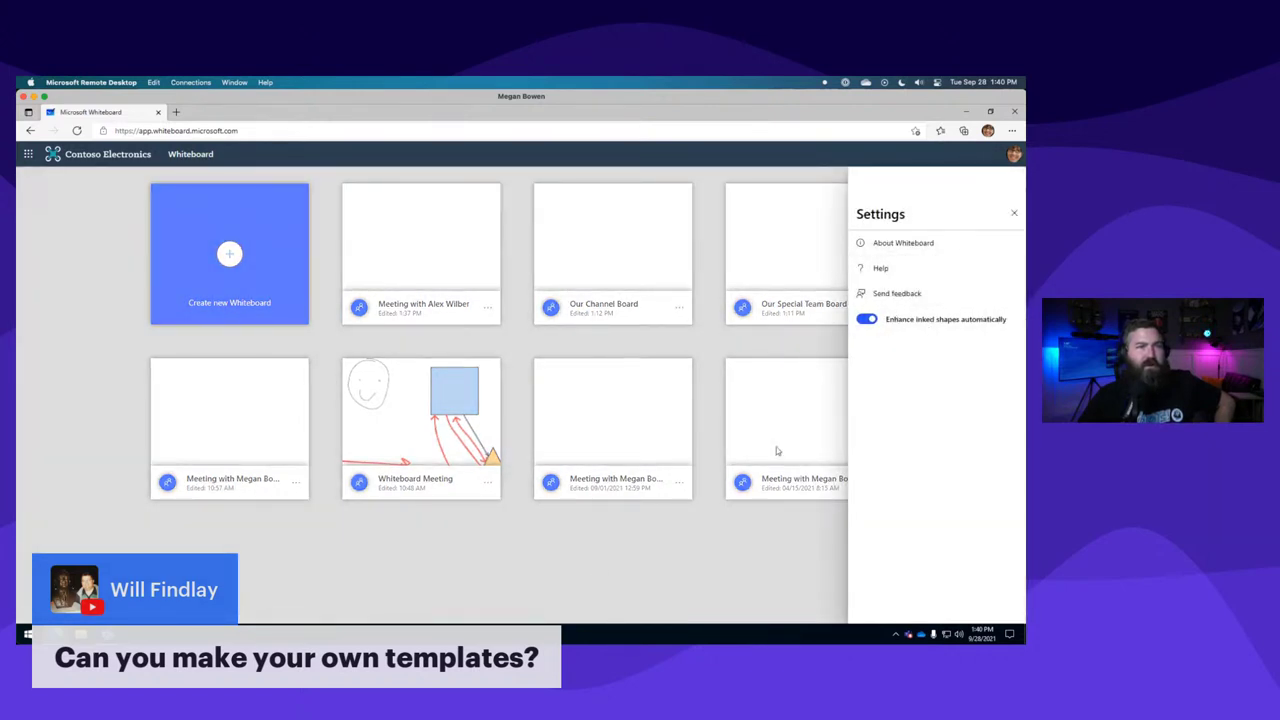
click(591, 527)
Open the current meeting's whiteboard on the web and review its settings and share link options.
click(417, 312)
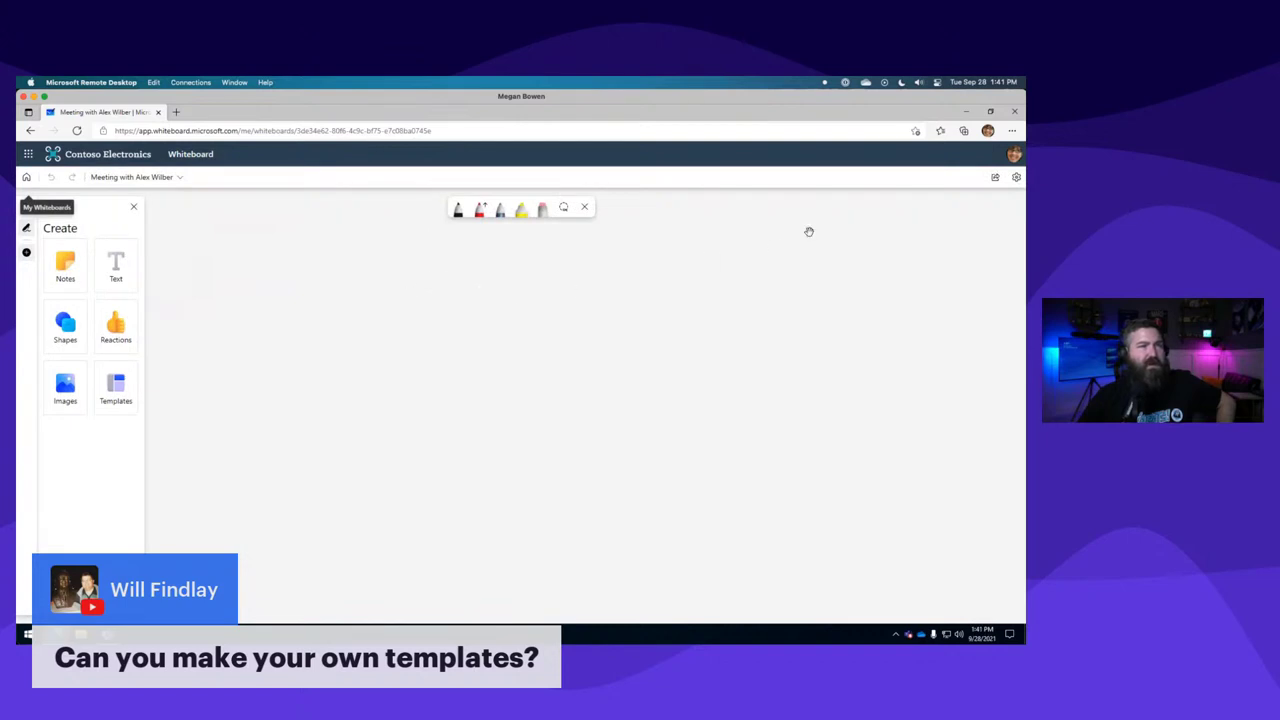
click(1016, 177)
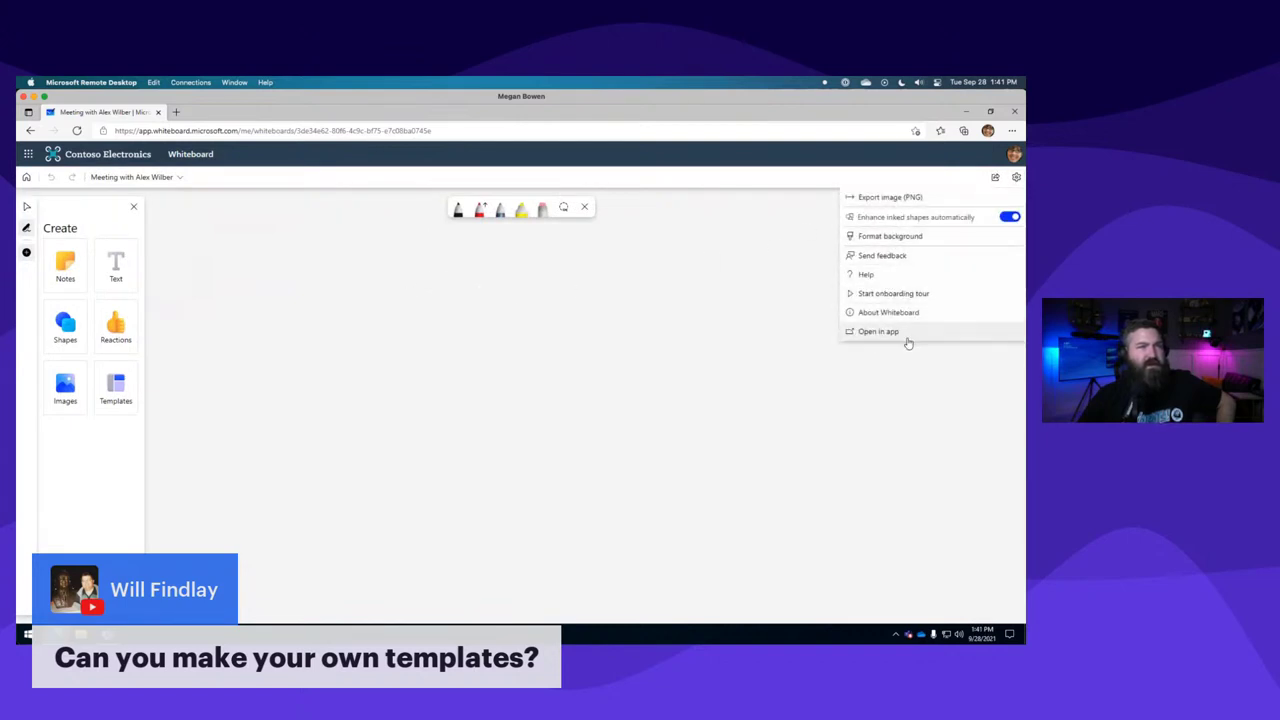
click(995, 177)
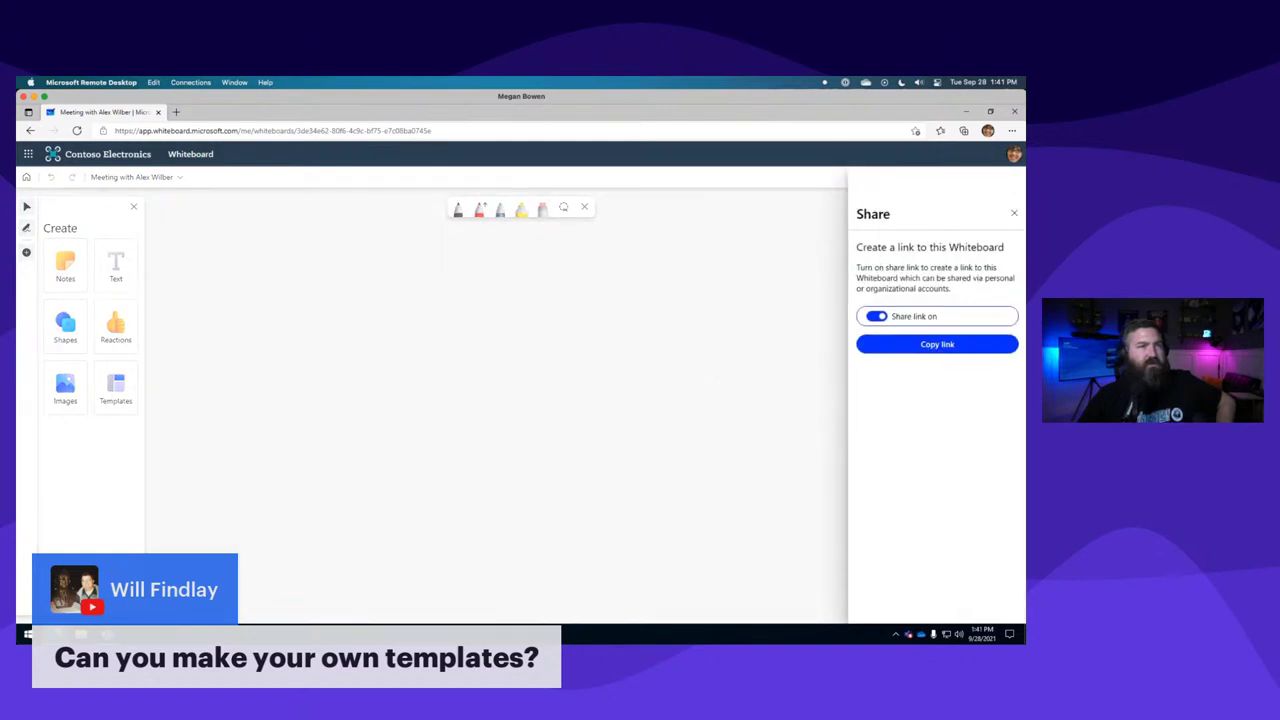
click(1014, 213)
Search Windows for the Whiteboard app with "whit".
key(super)
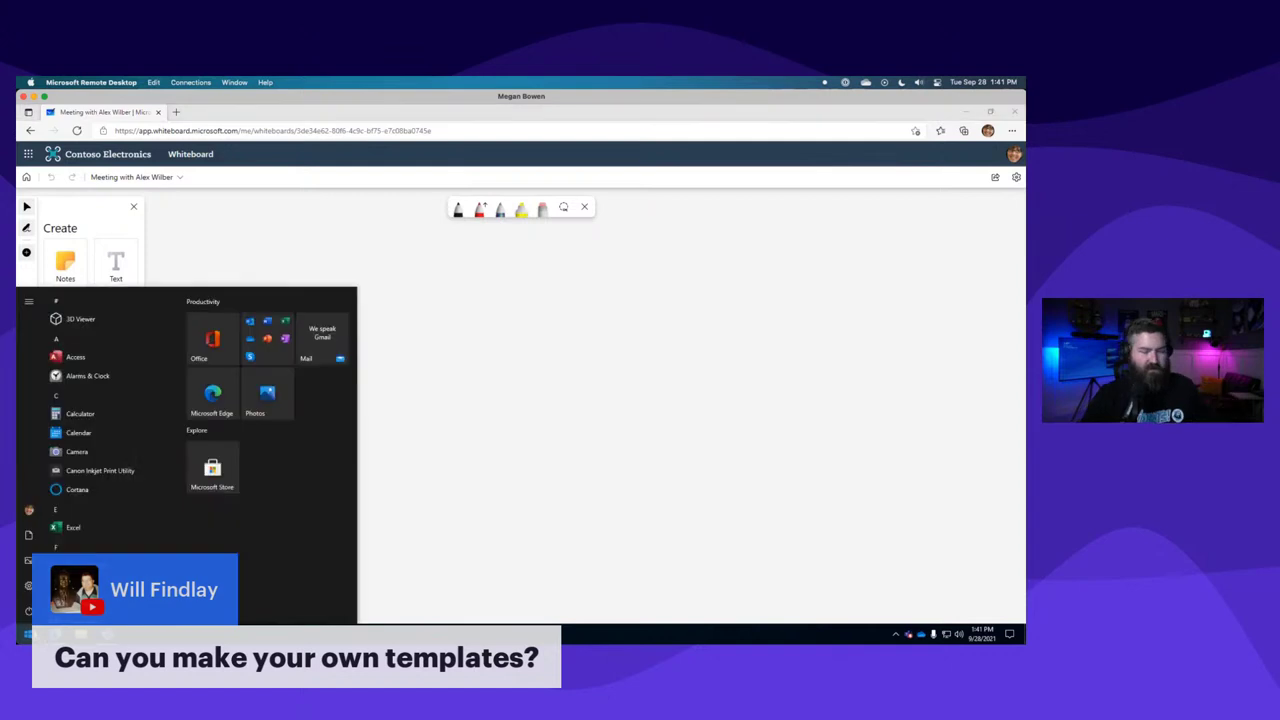
key(super)
key(super)
text(whit)
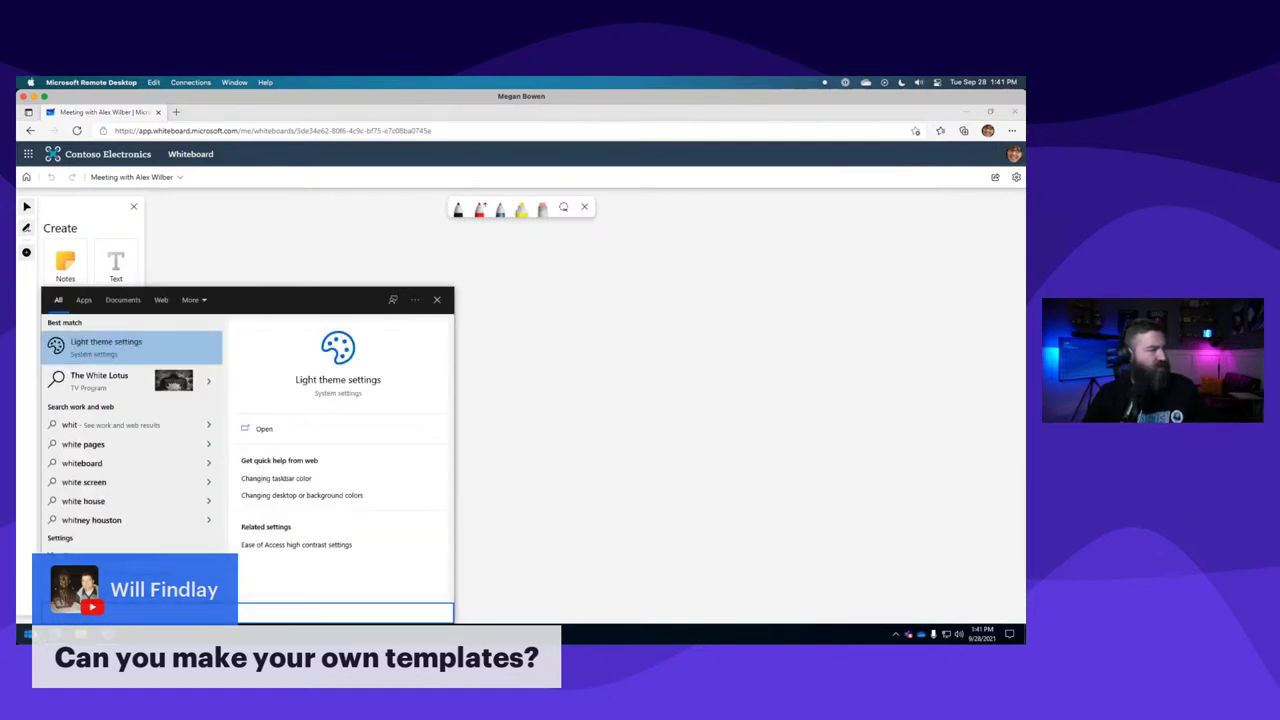
Search Windows for "whiteboard" and dismiss the search results.
text(eboard)
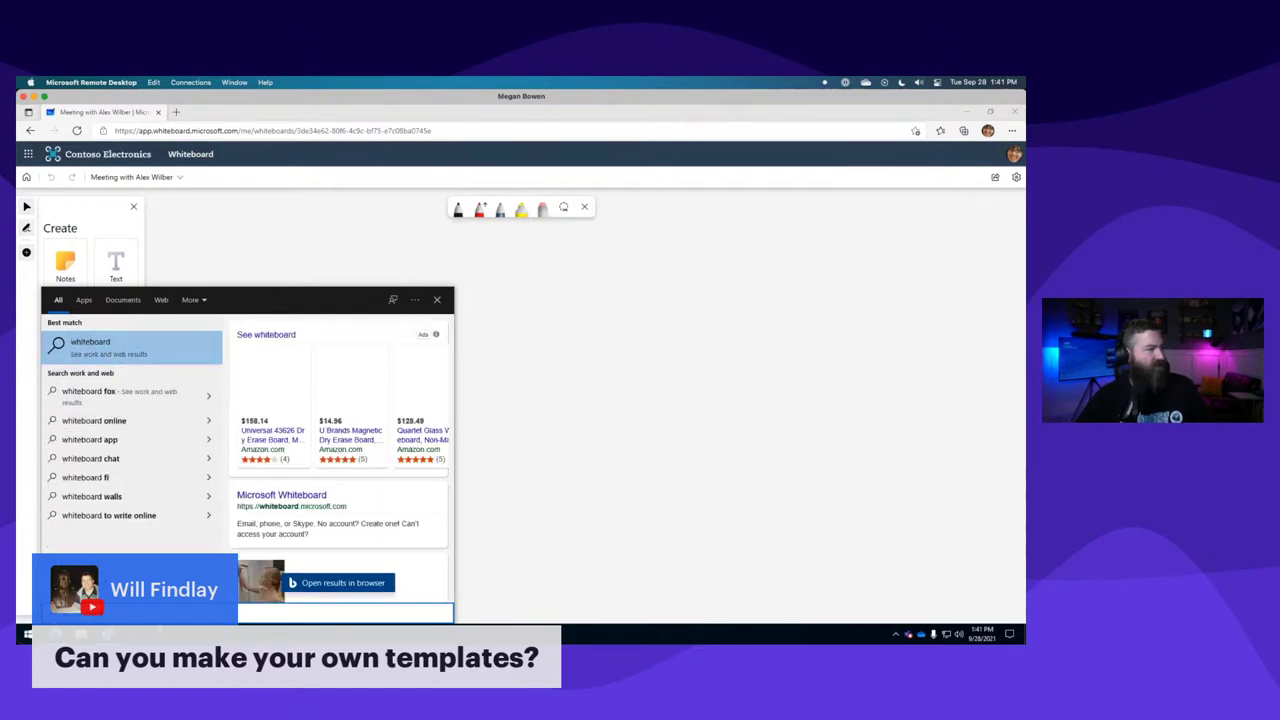
click(588, 381)
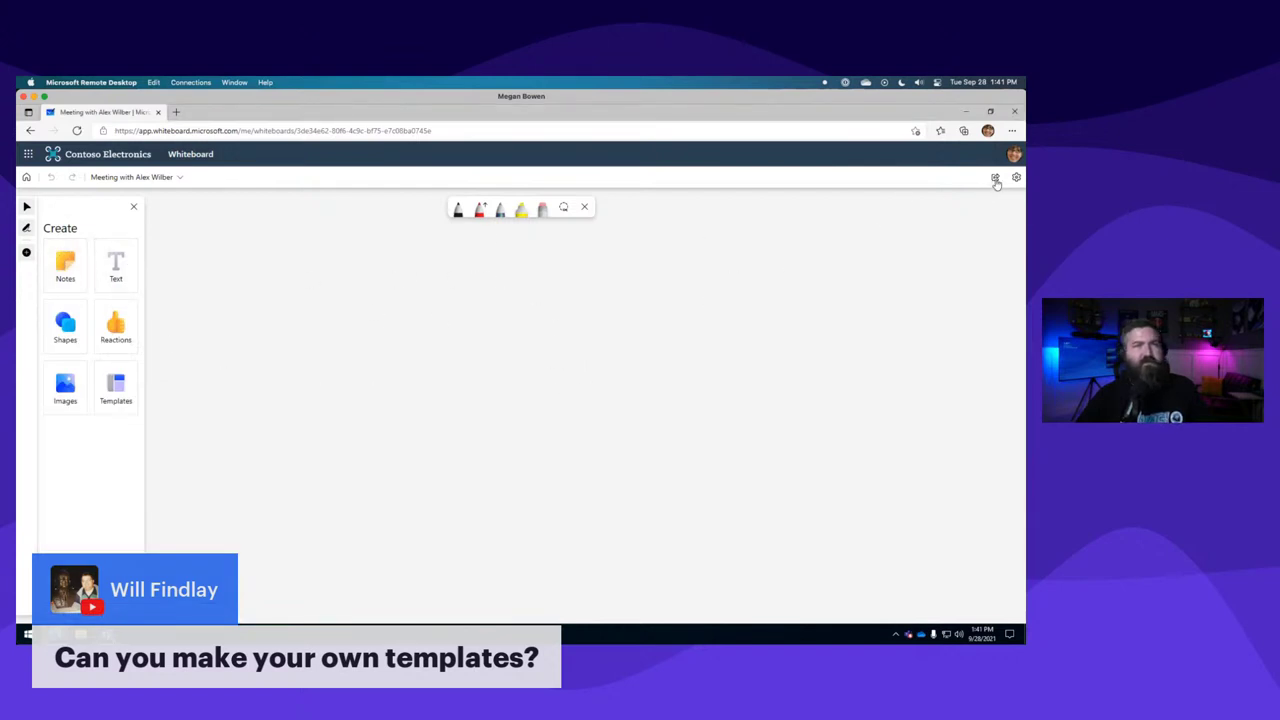
Close the whiteboard's browser tab and return the meeting whiteboard from the template categories to the Create options.
click(159, 113)
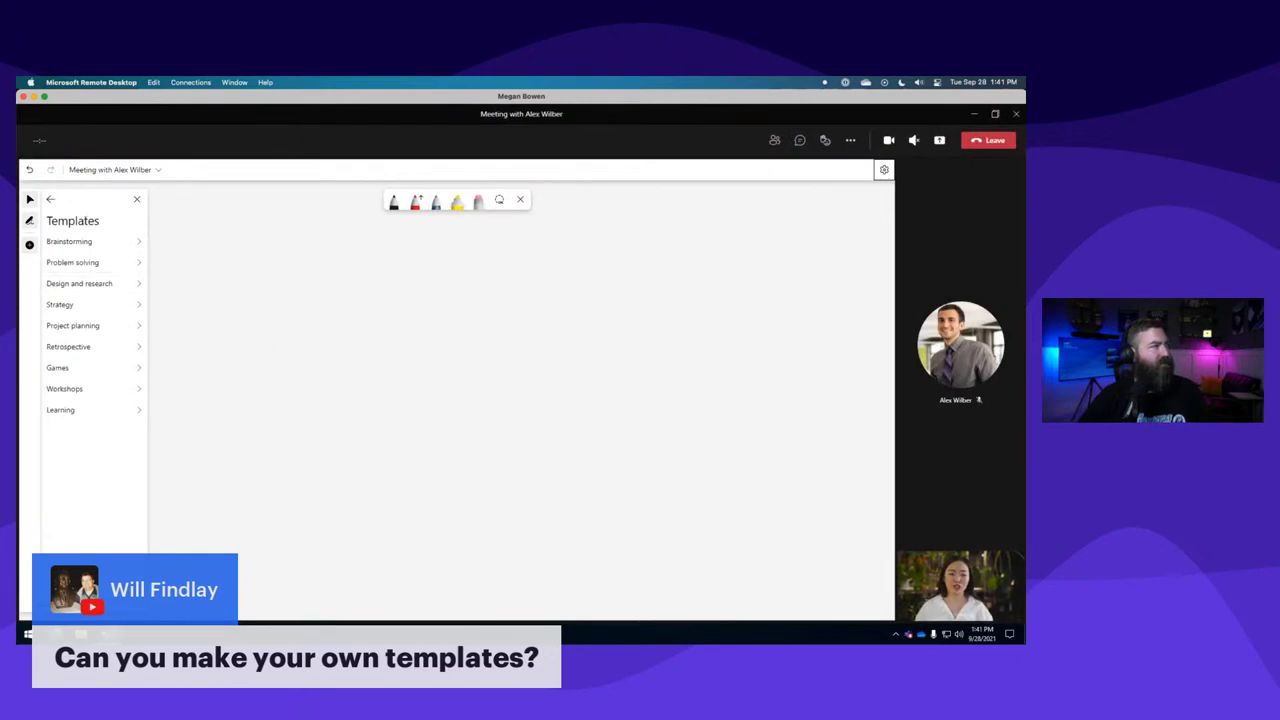
click(51, 201)
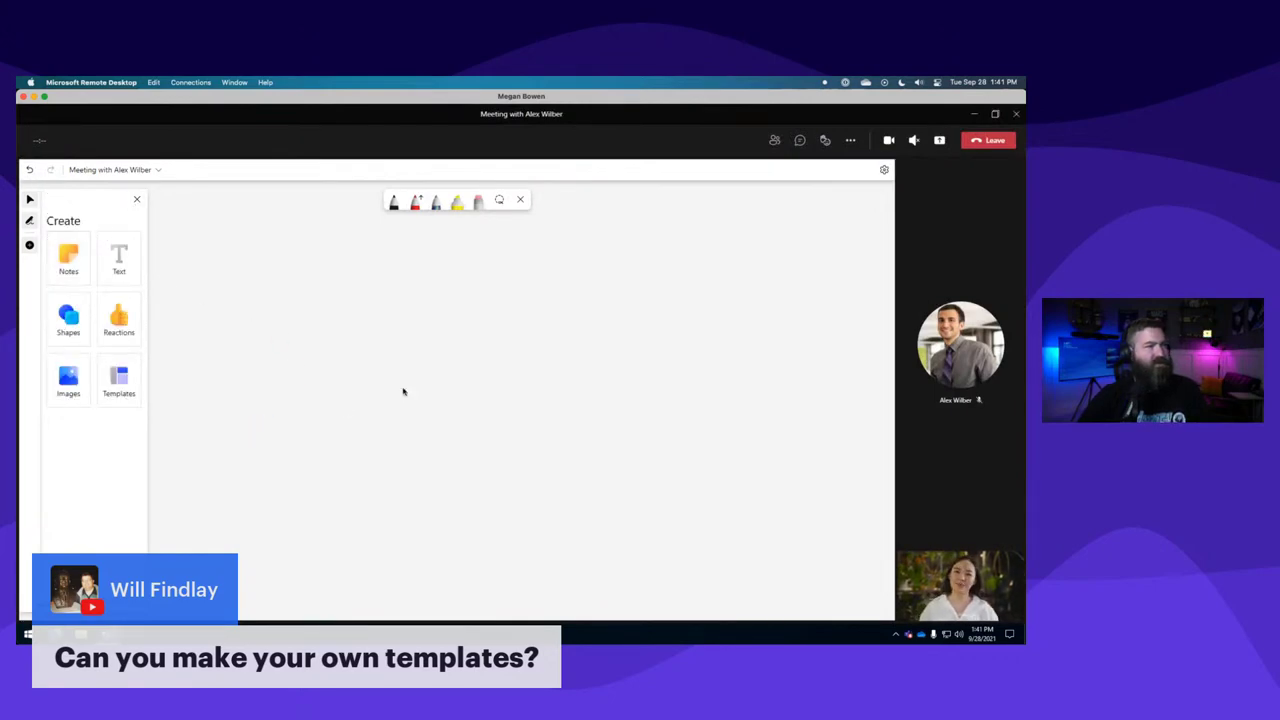
Switch to Microsoft Edge and examine the templates, sticky notes and note grids sections of the new Whiteboard blog post.
key(ctrl+Up)
click(339, 281)
scroll(341, 413, down, 3)
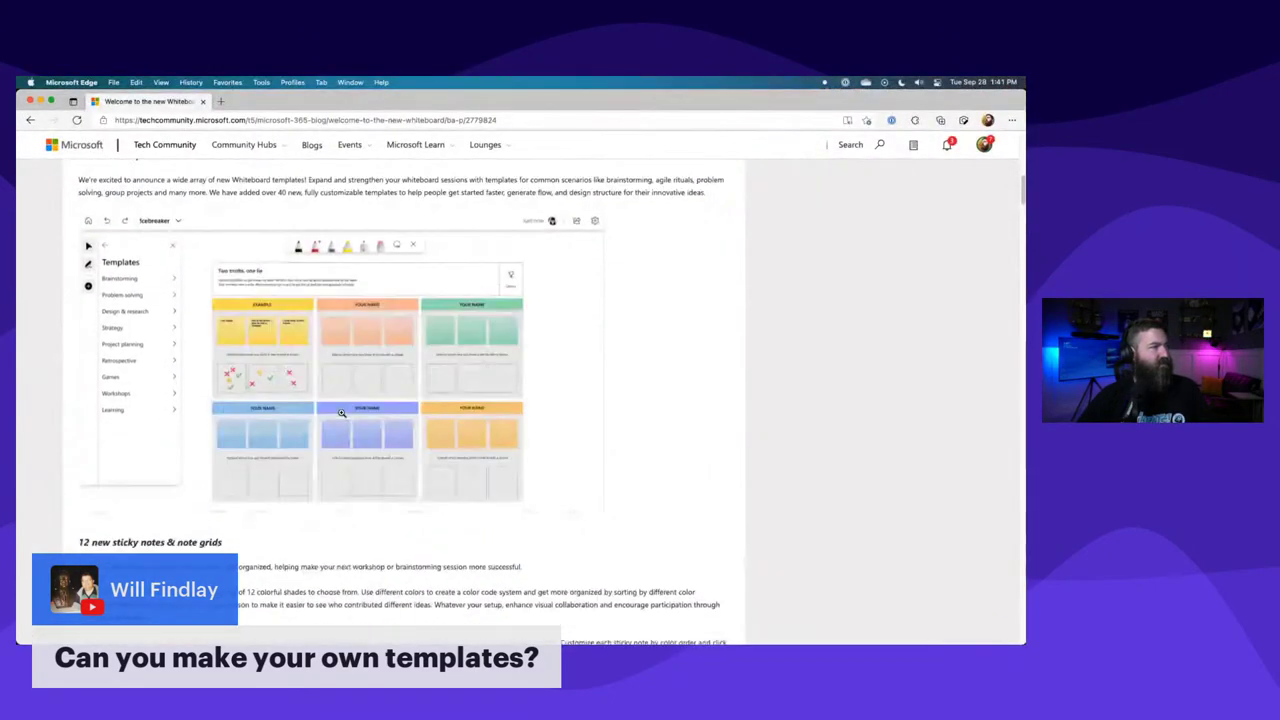
scroll(341, 413, down, 5)
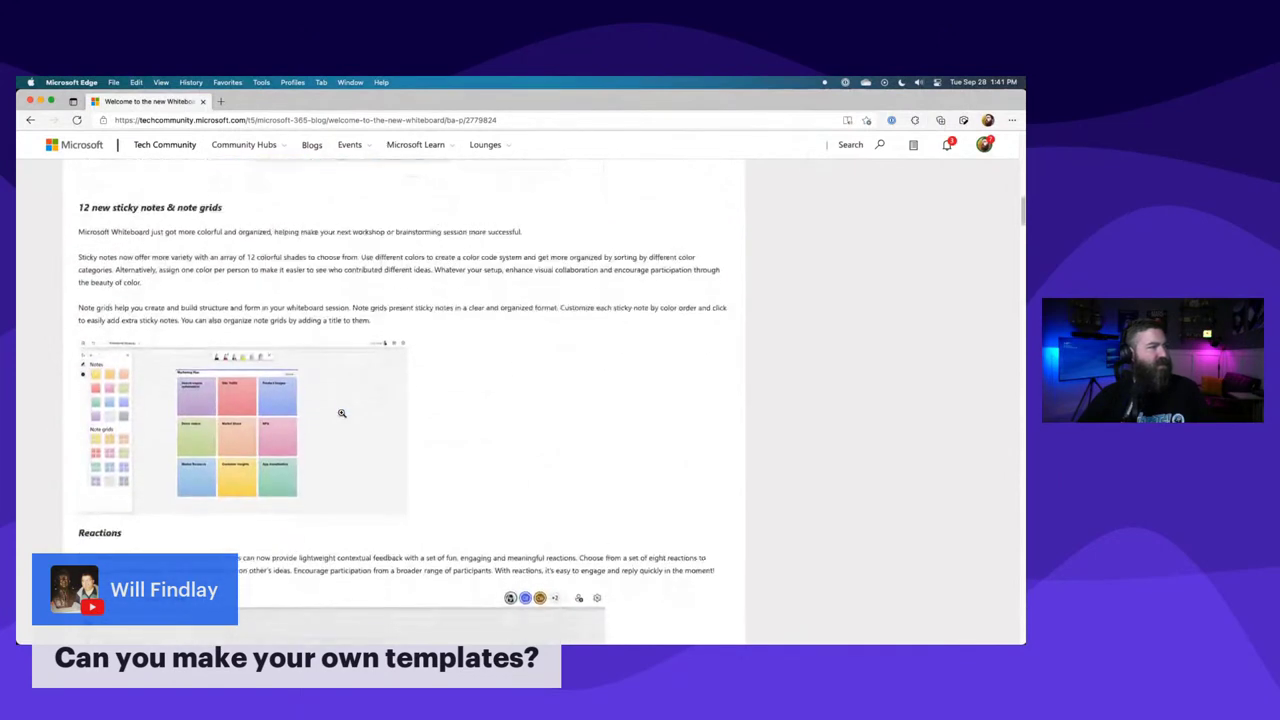
scroll(341, 413, down, 1)
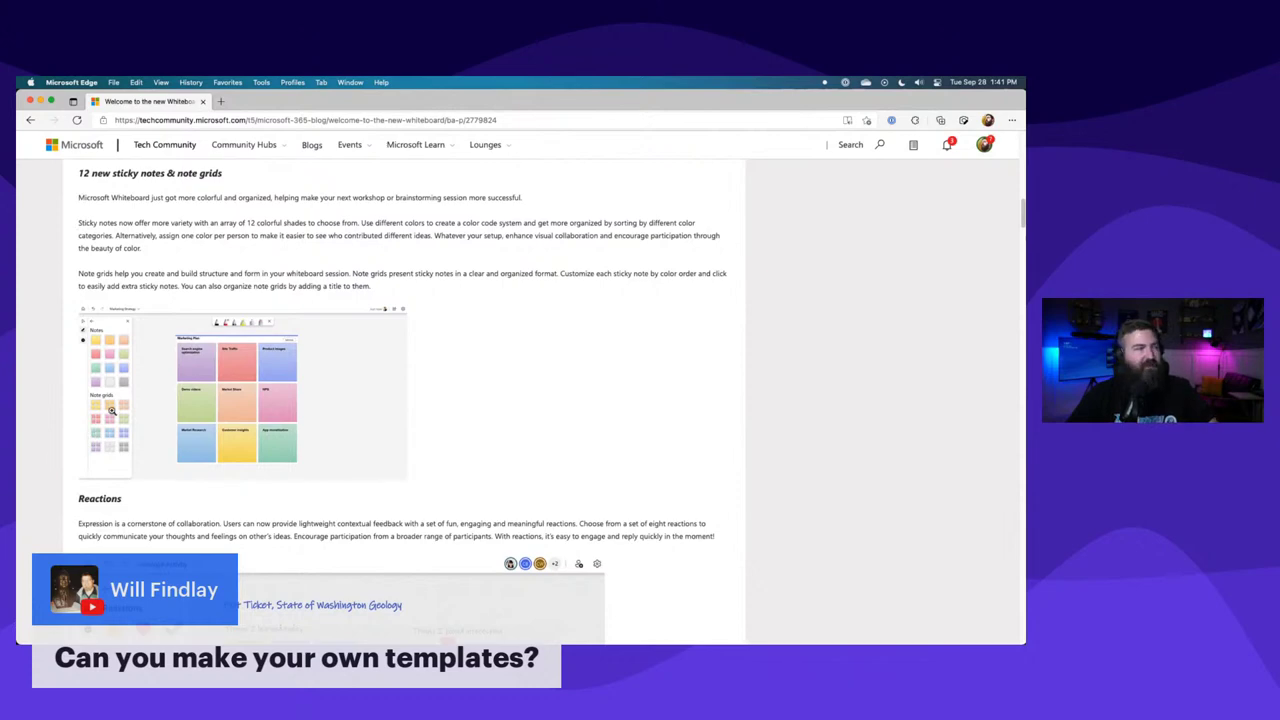
Switch back to the meeting whiteboard in Remote Desktop and show its sticky note and note grid choices.
key(ctrl+Up)
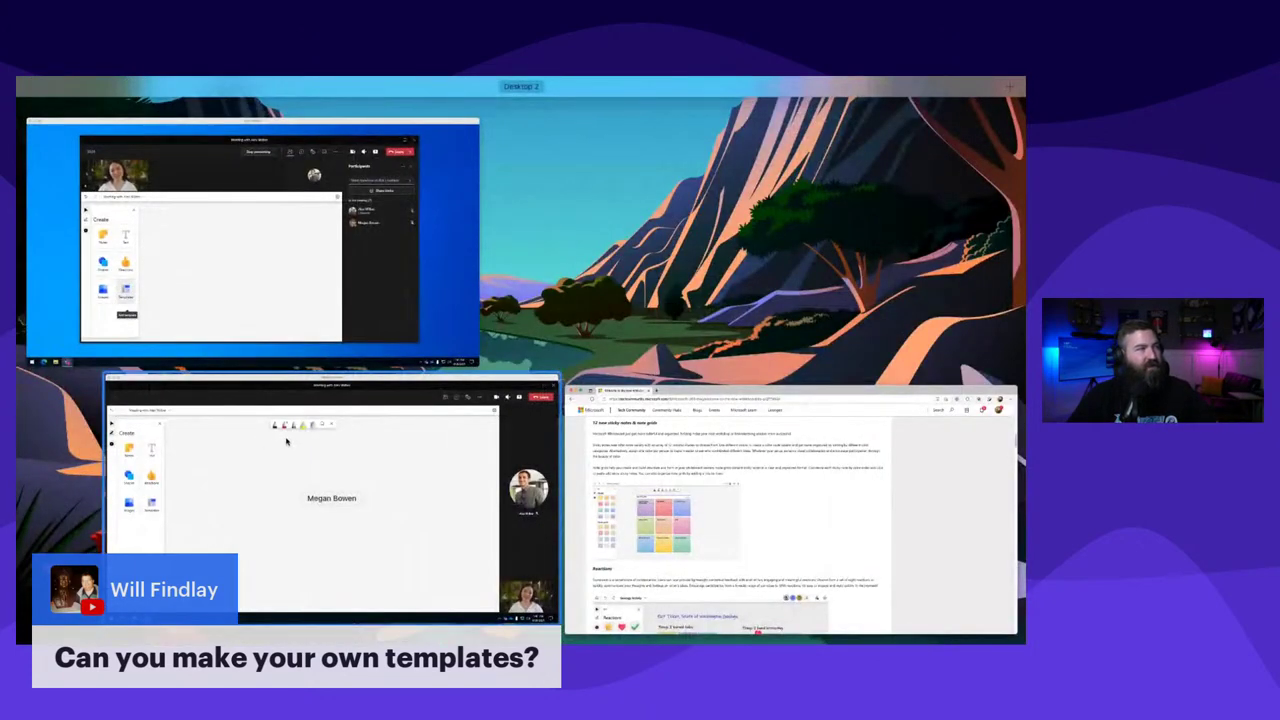
click(315, 530)
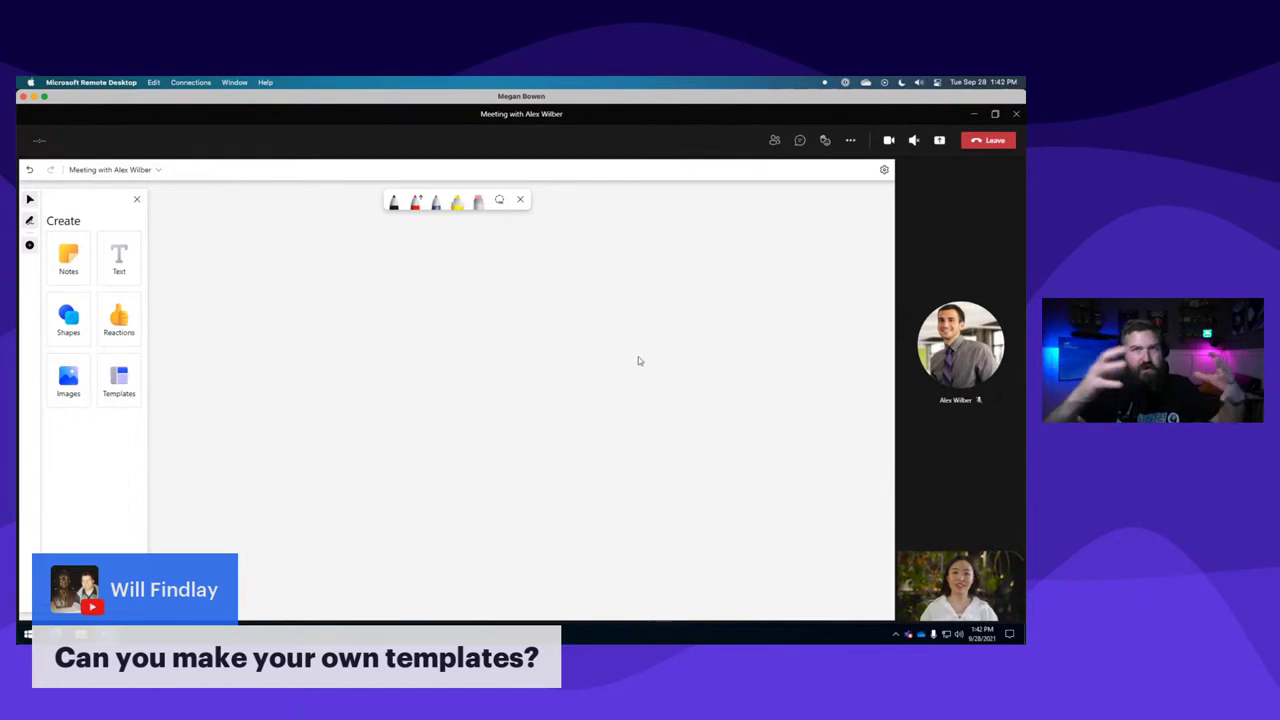
click(65, 259)
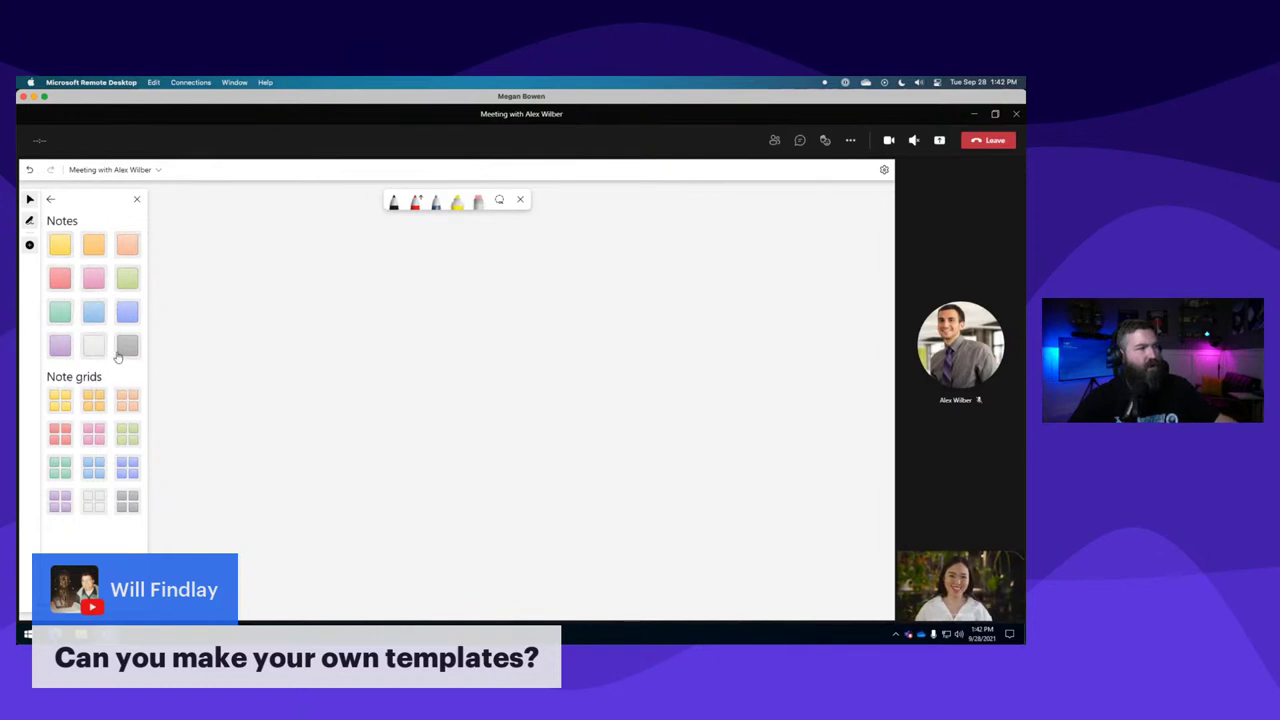
Place a single yellow sticky note and a light green sticky note side by side on the whiteboard.
click(58, 241)
click(254, 270)
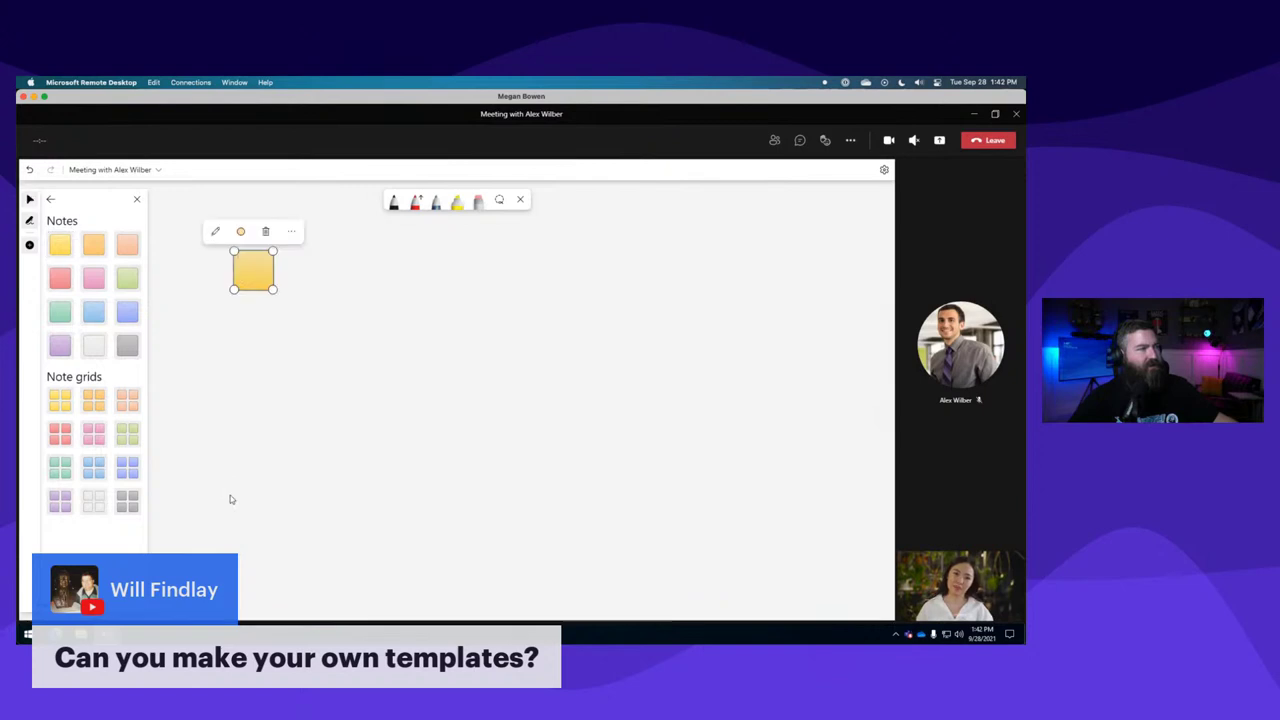
click(127, 278)
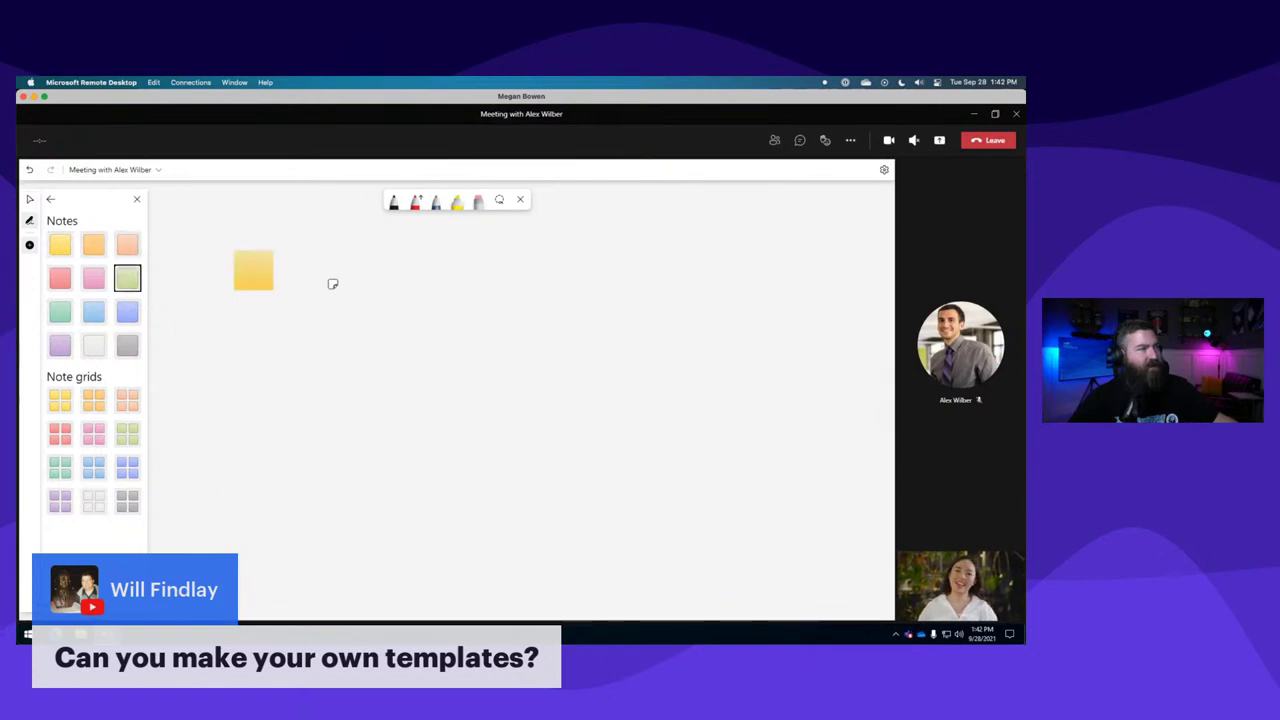
click(428, 284)
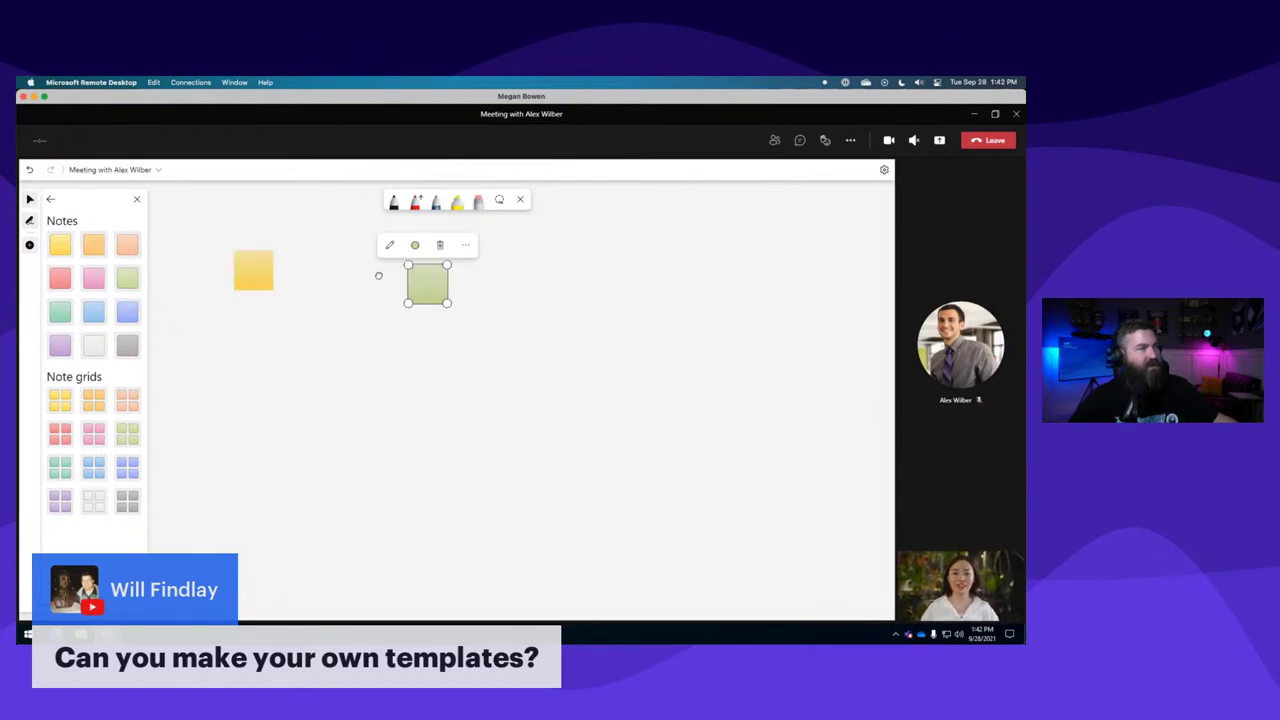
Enlarge the green and yellow sticky notes and look at the yellow note's additional options.
drag(446, 302, 540, 395)
click(272, 288)
drag(273, 289, 326, 342)
click(242, 233)
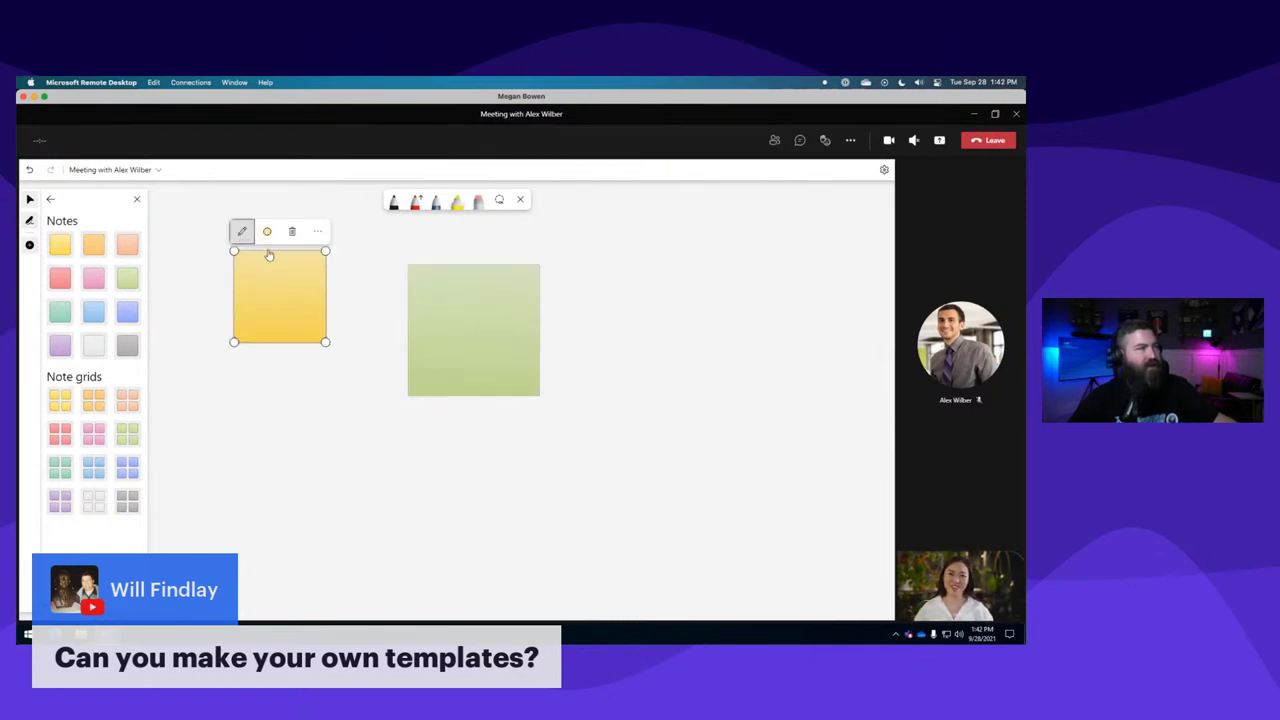
click(317, 231)
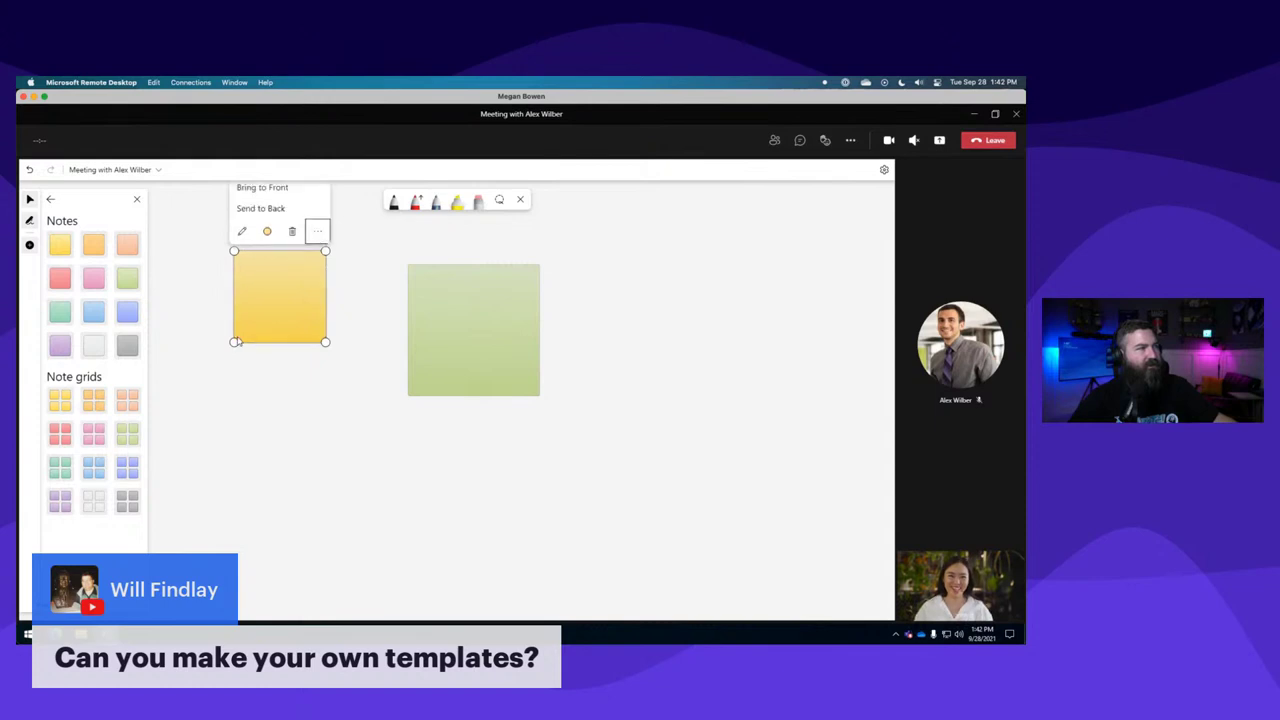
click(311, 424)
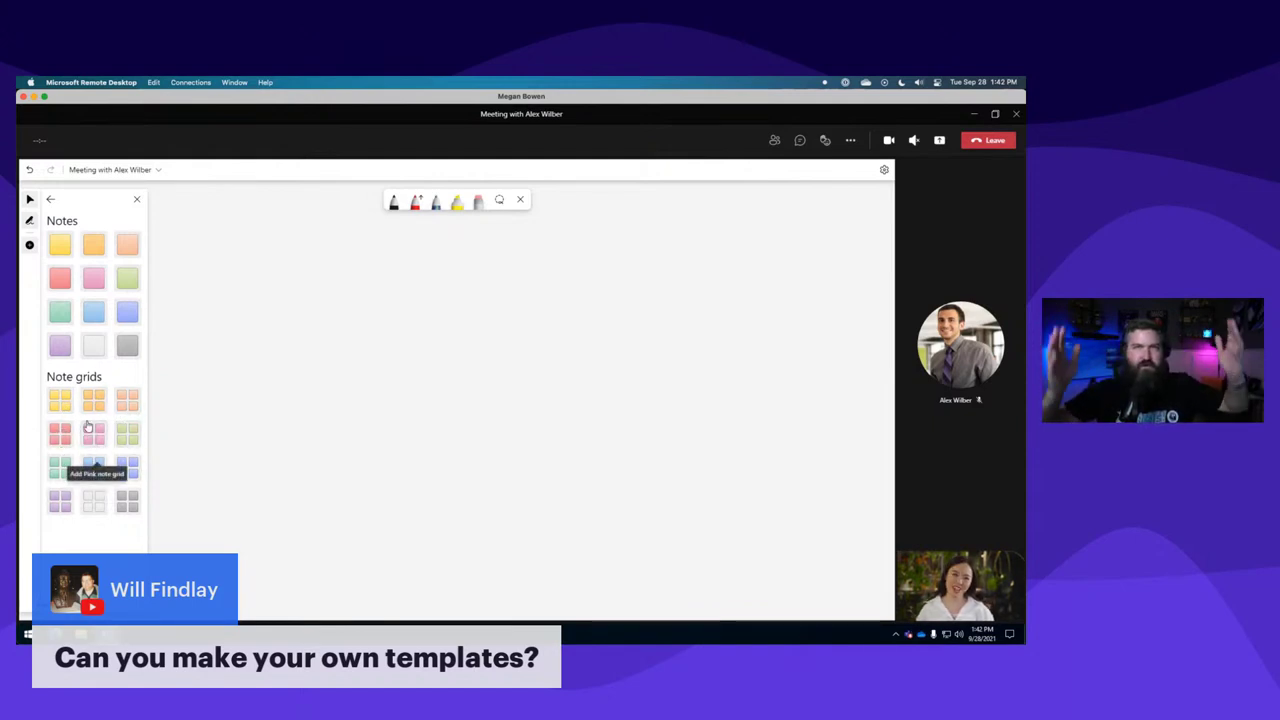
Add a yellow note grid to the empty whiteboard and title it "Great Ideas".
click(62, 408)
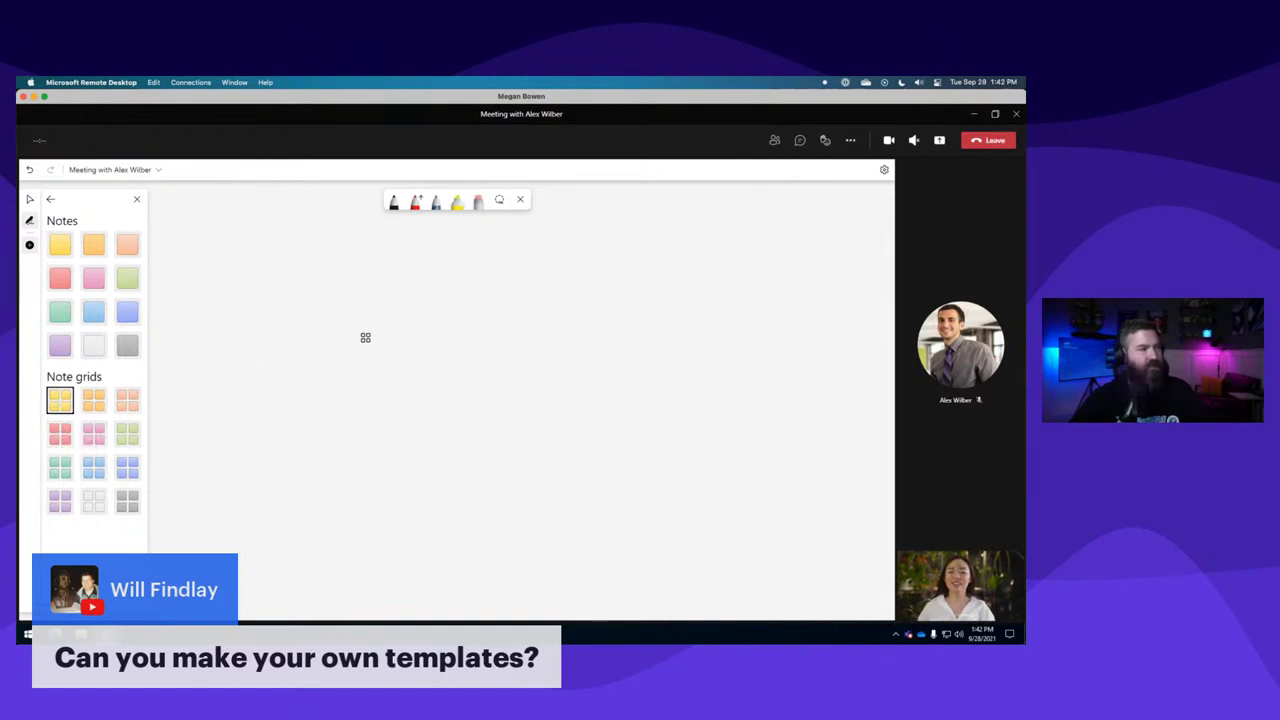
click(363, 347)
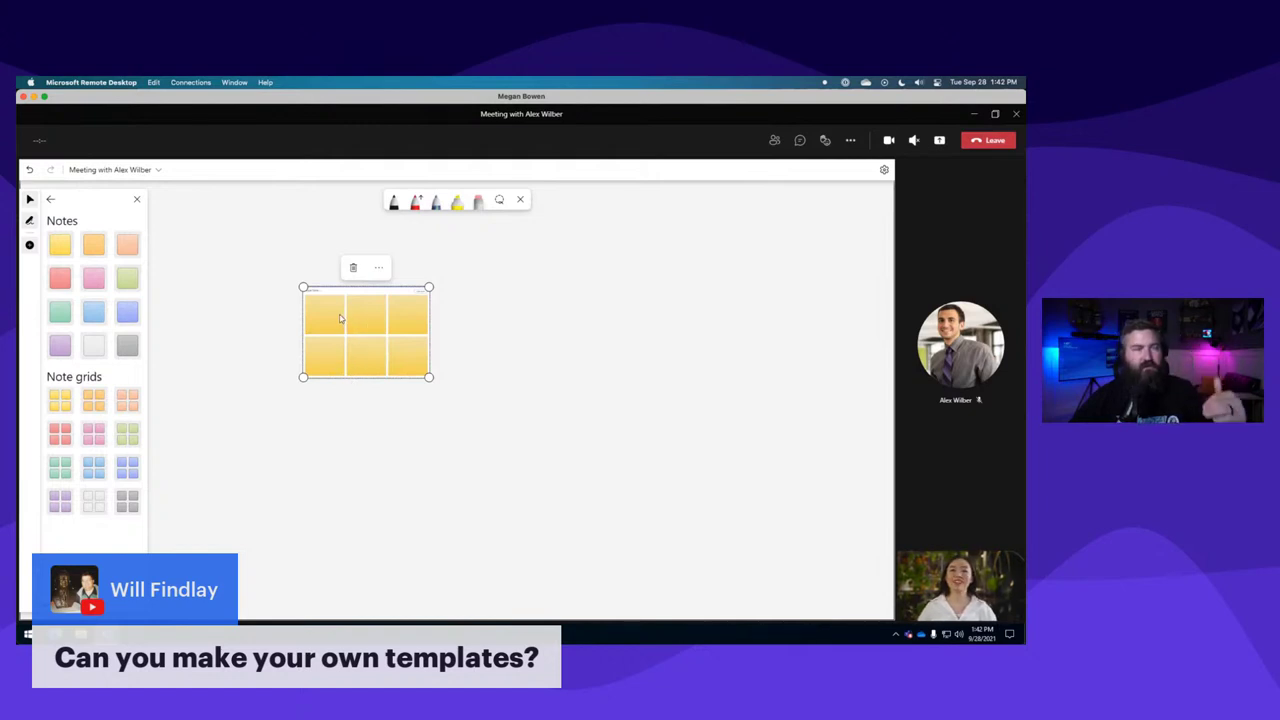
scroll(355, 342, up, 3)
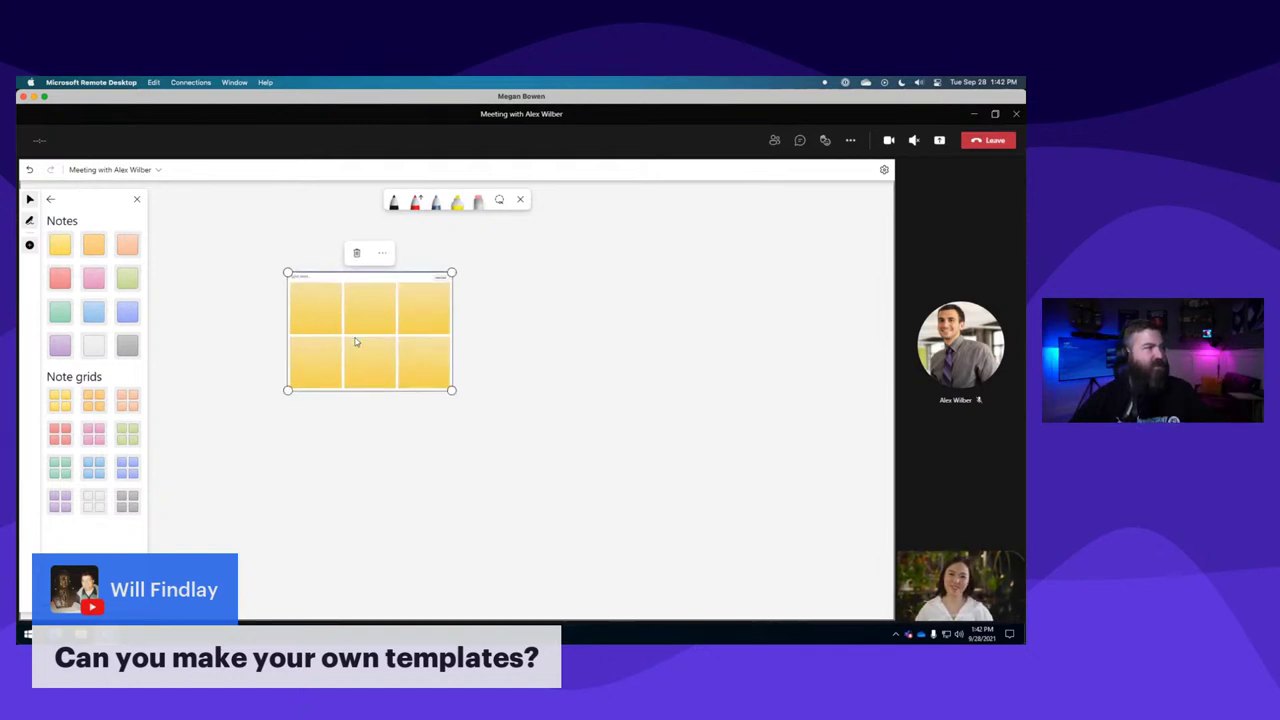
scroll(355, 342, up, 4)
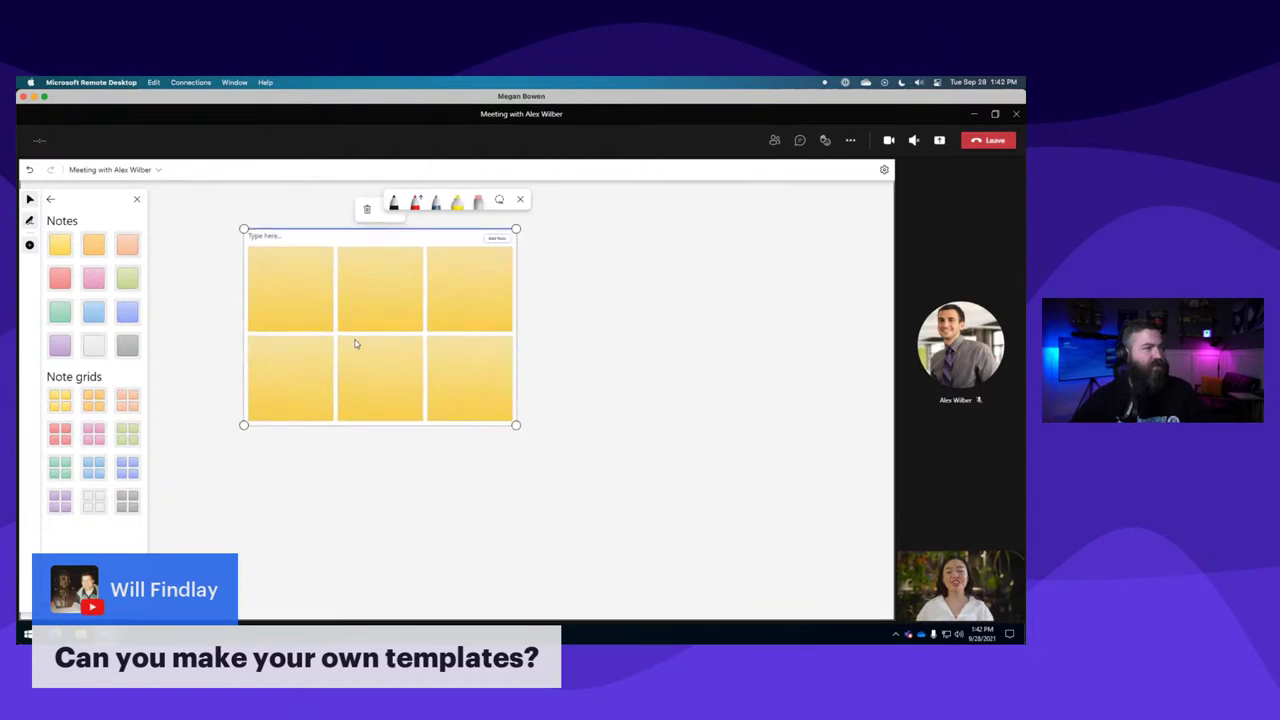
scroll(355, 343, up, 2)
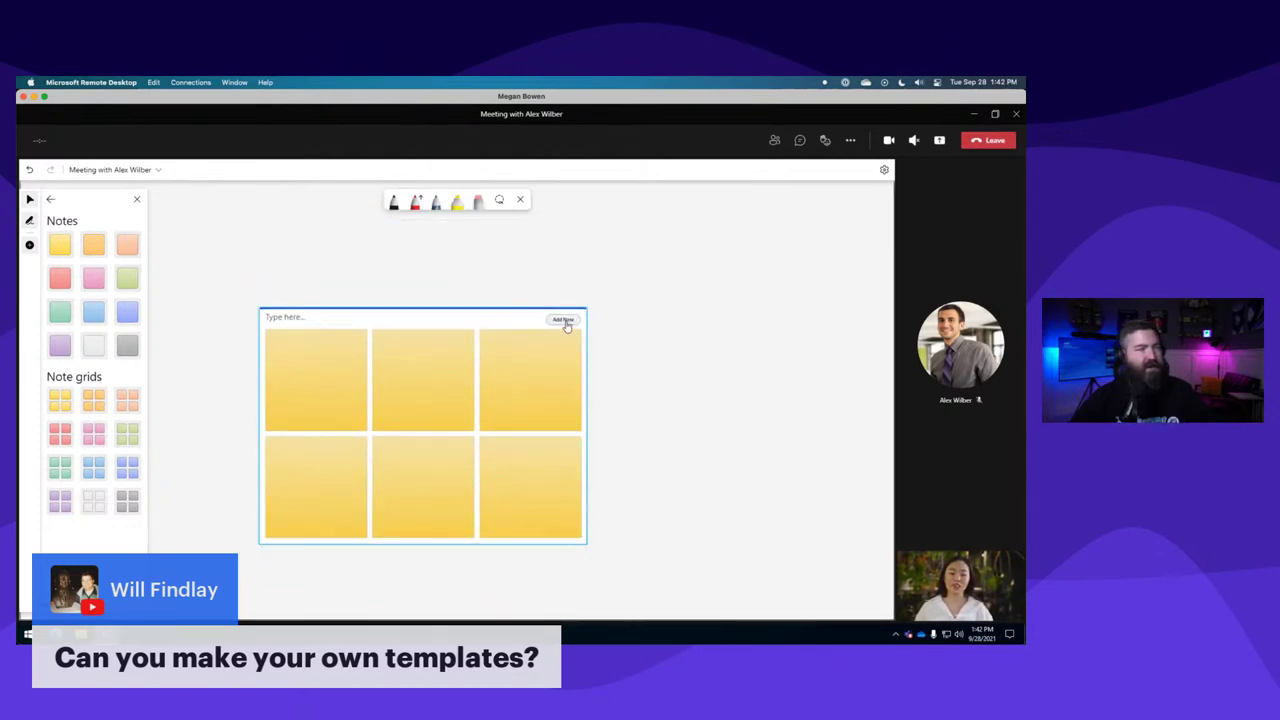
click(390, 320)
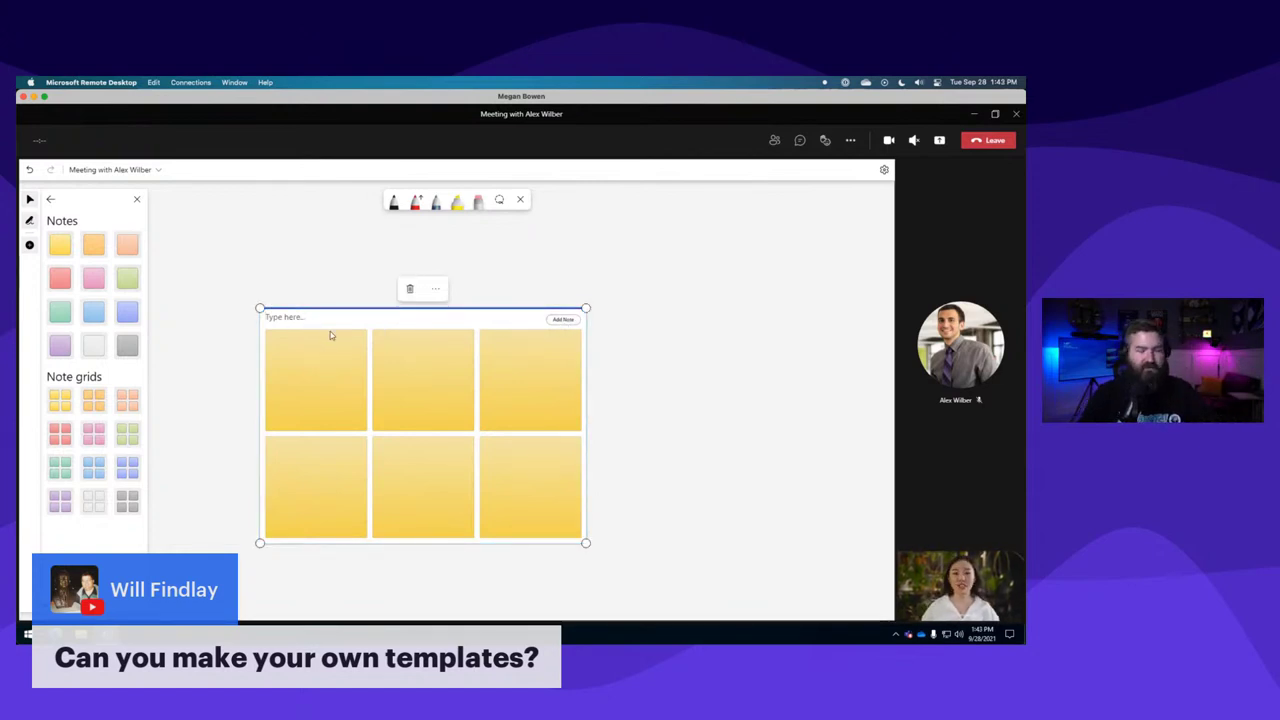
text(Great Ideas)
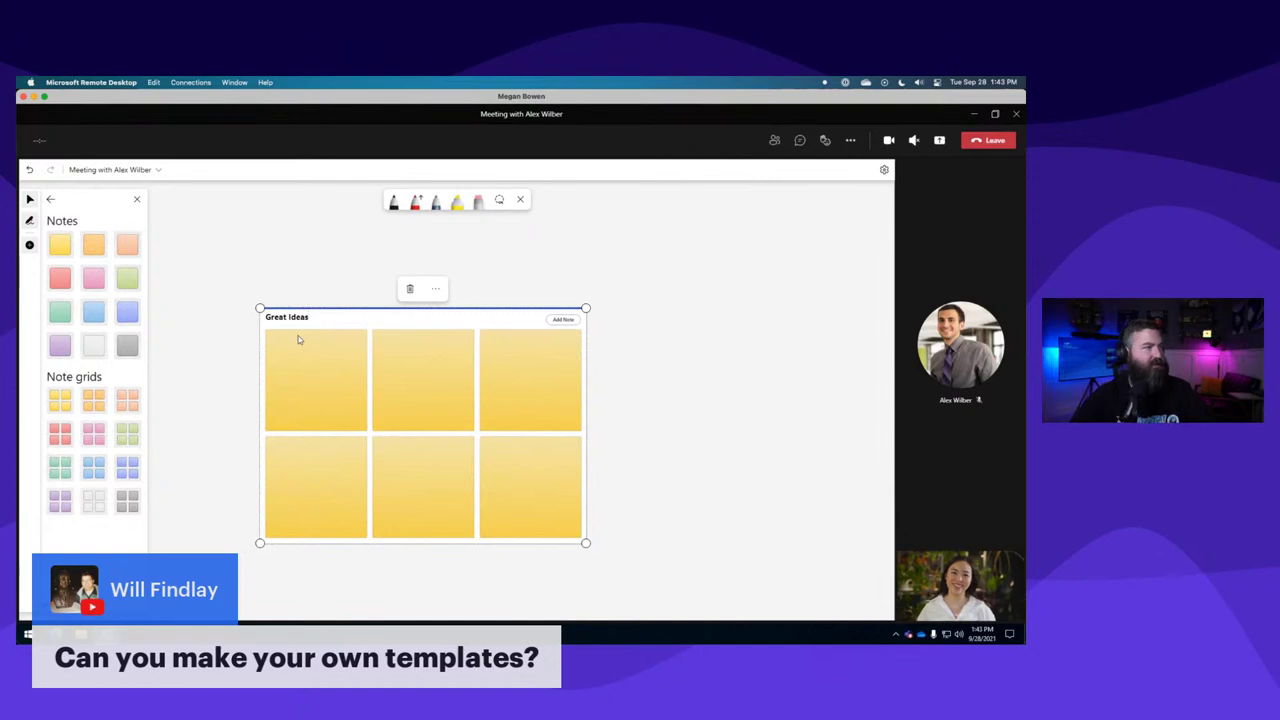
Write '"star" your favorite templates.' in the grid's first note and "create your own templates" in the second.
click(337, 399)
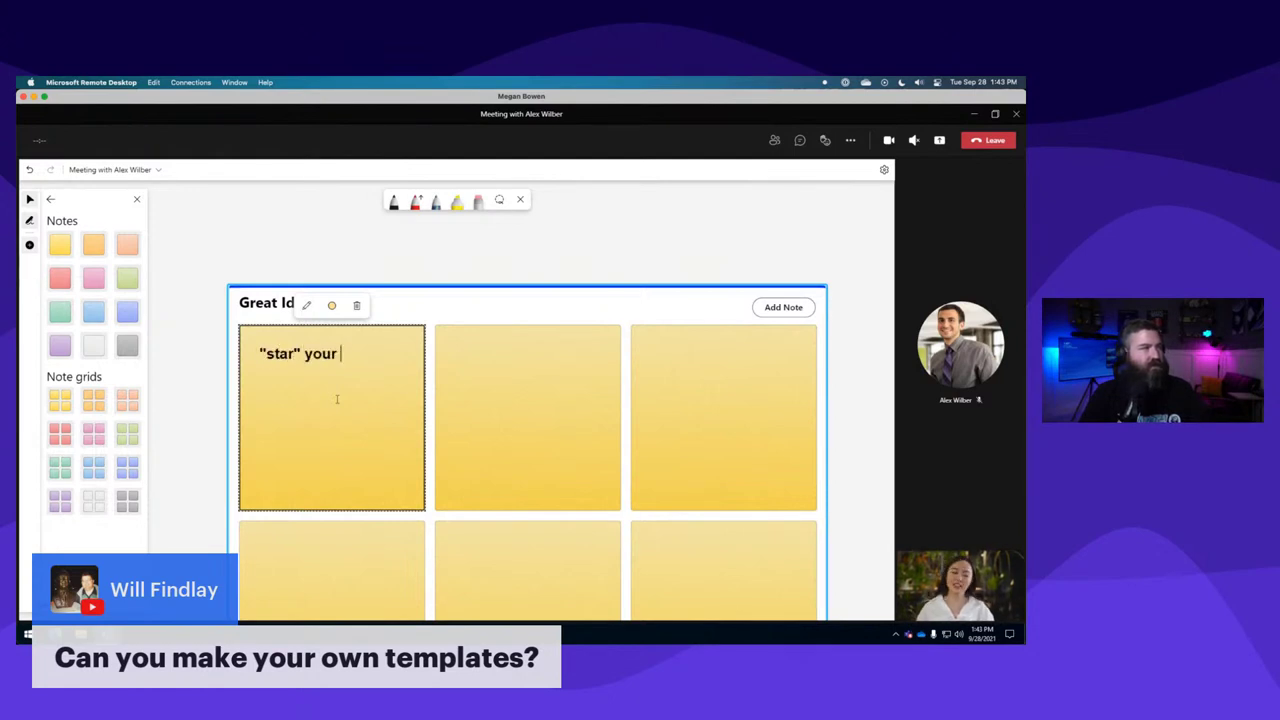
text("star" your favorite templates.)
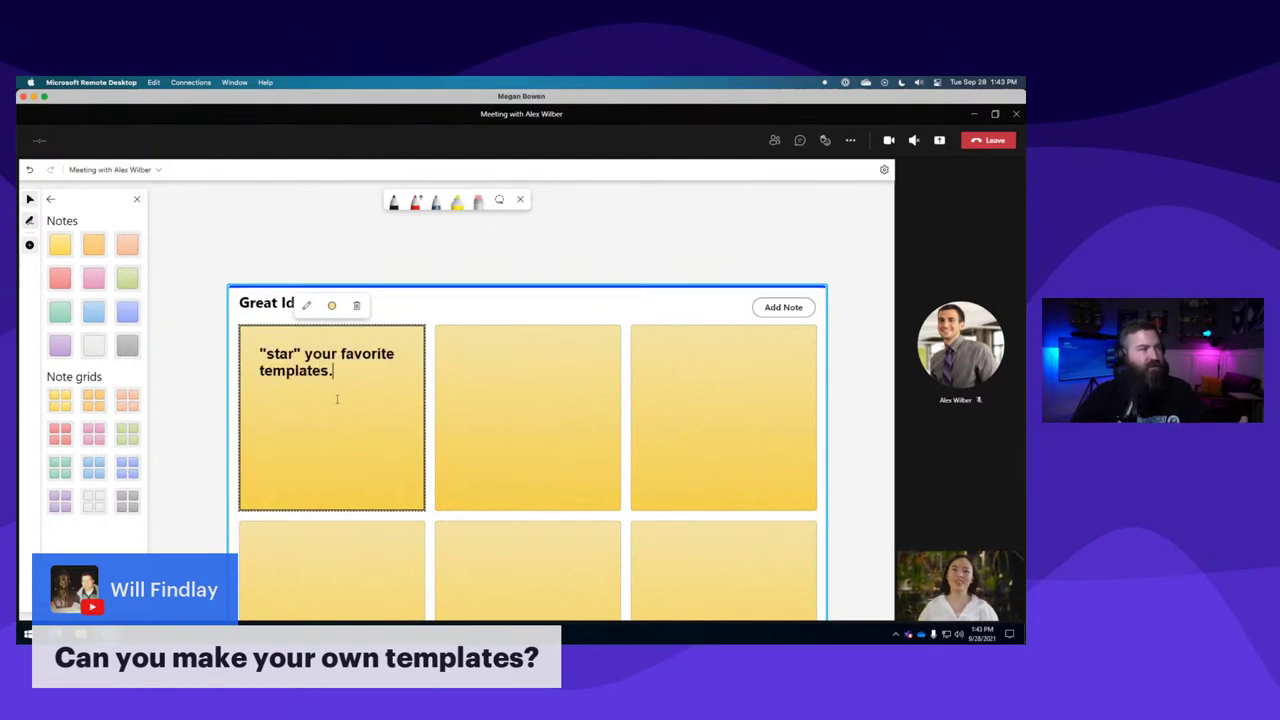
click(482, 369)
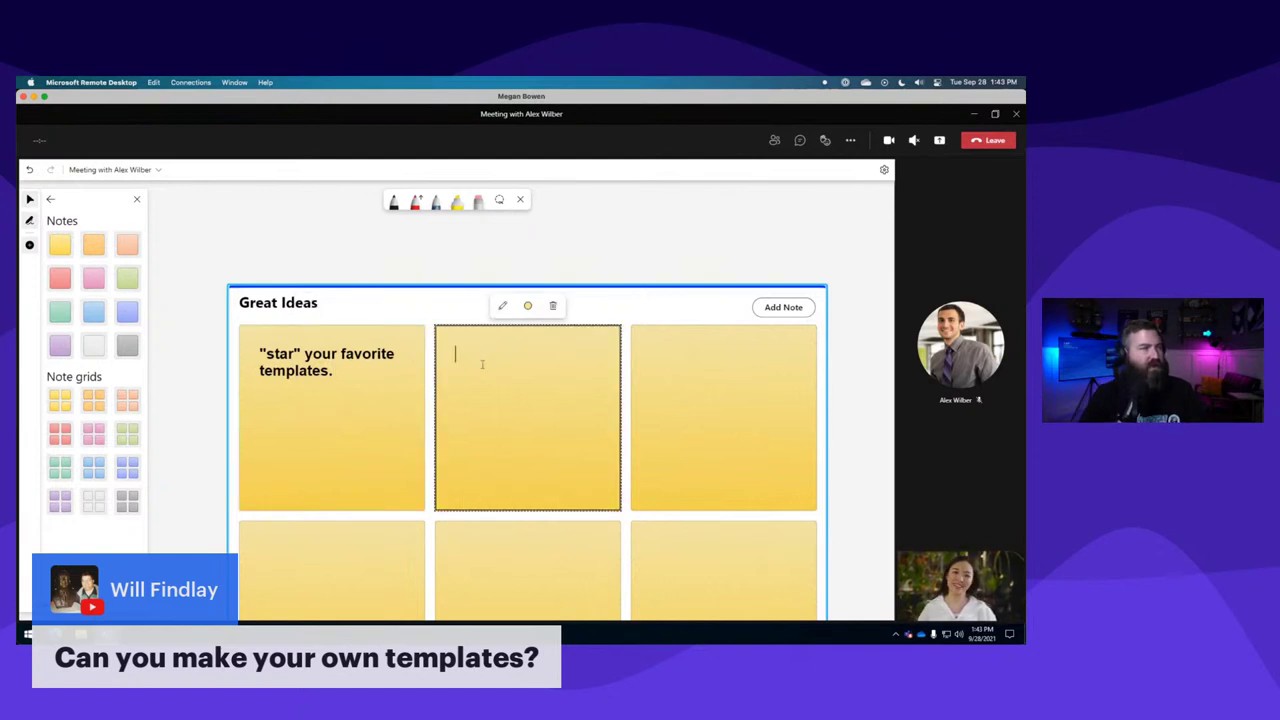
text(your own)
key(ctrl+a)
text(cr)
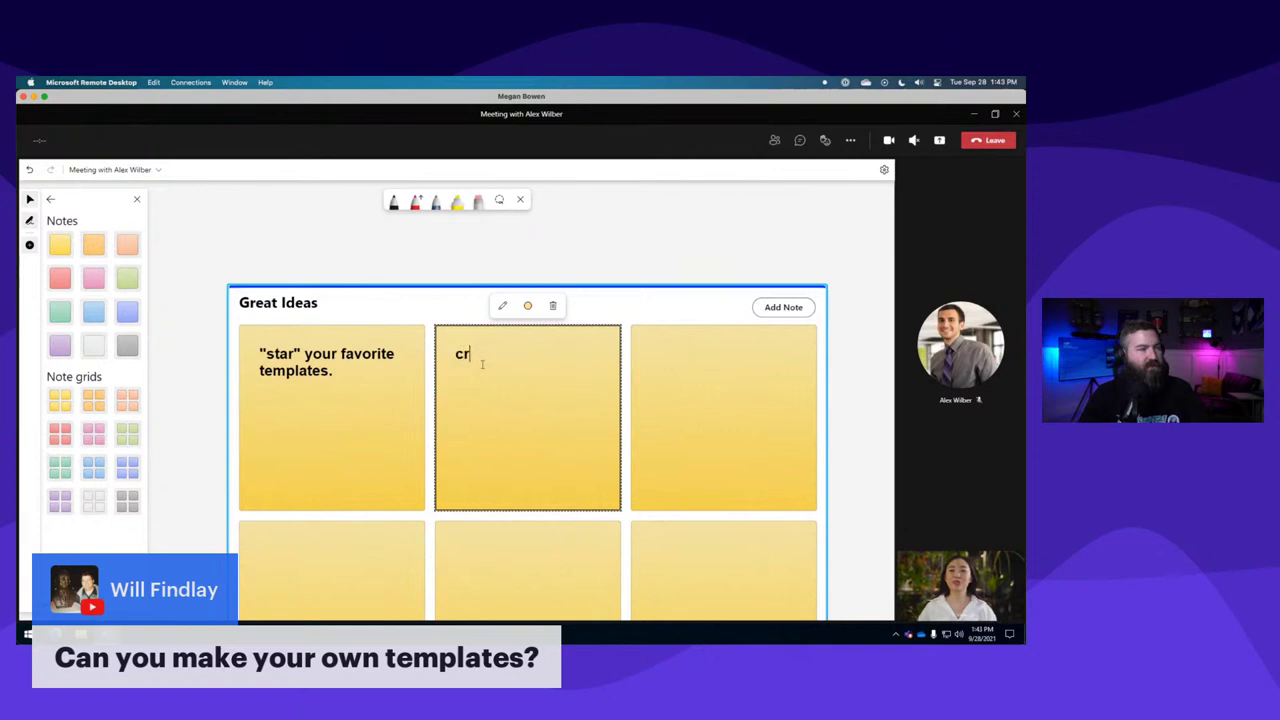
text(eate your own templates)
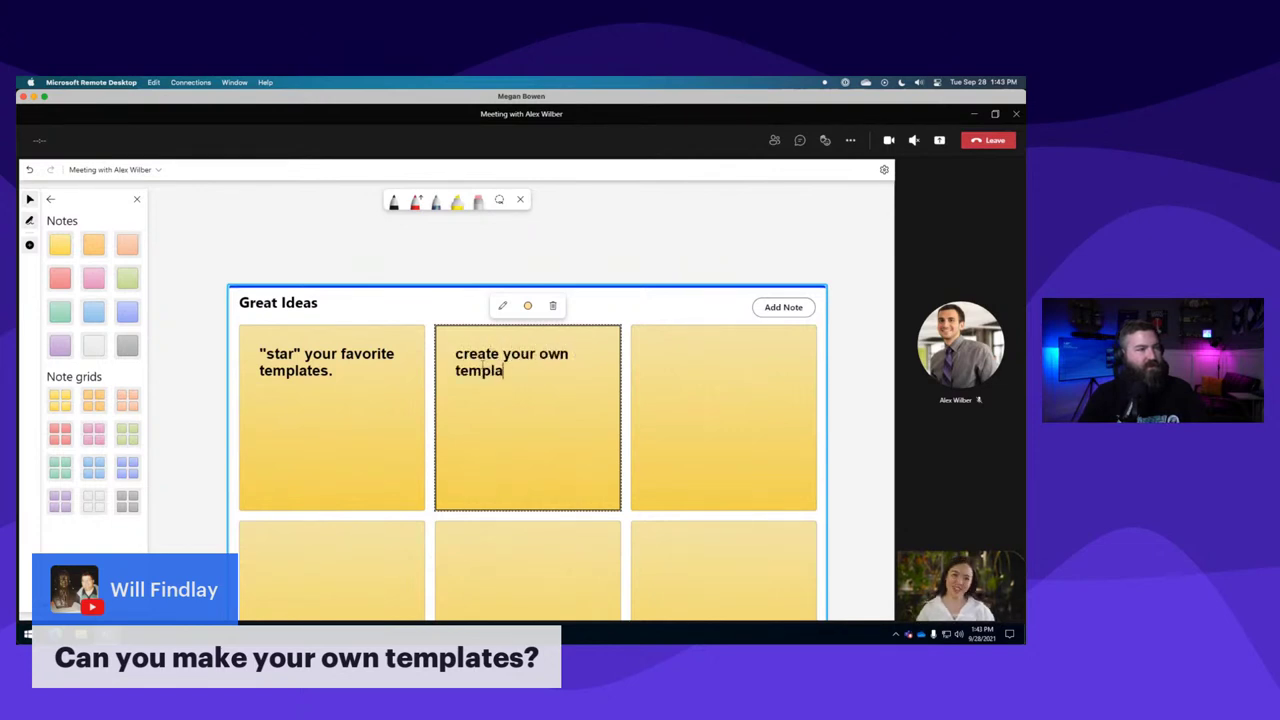
Write "timer object?" in the third note of the grid and deselect it.
click(662, 382)
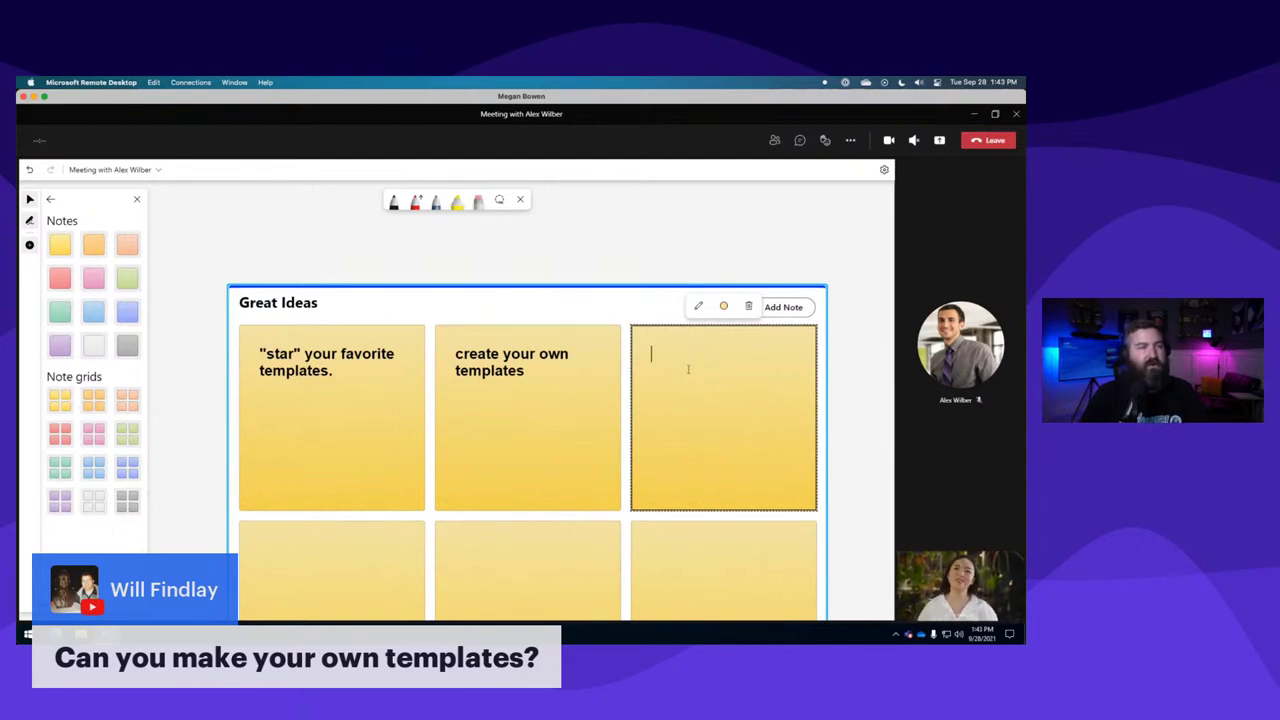
text(time)
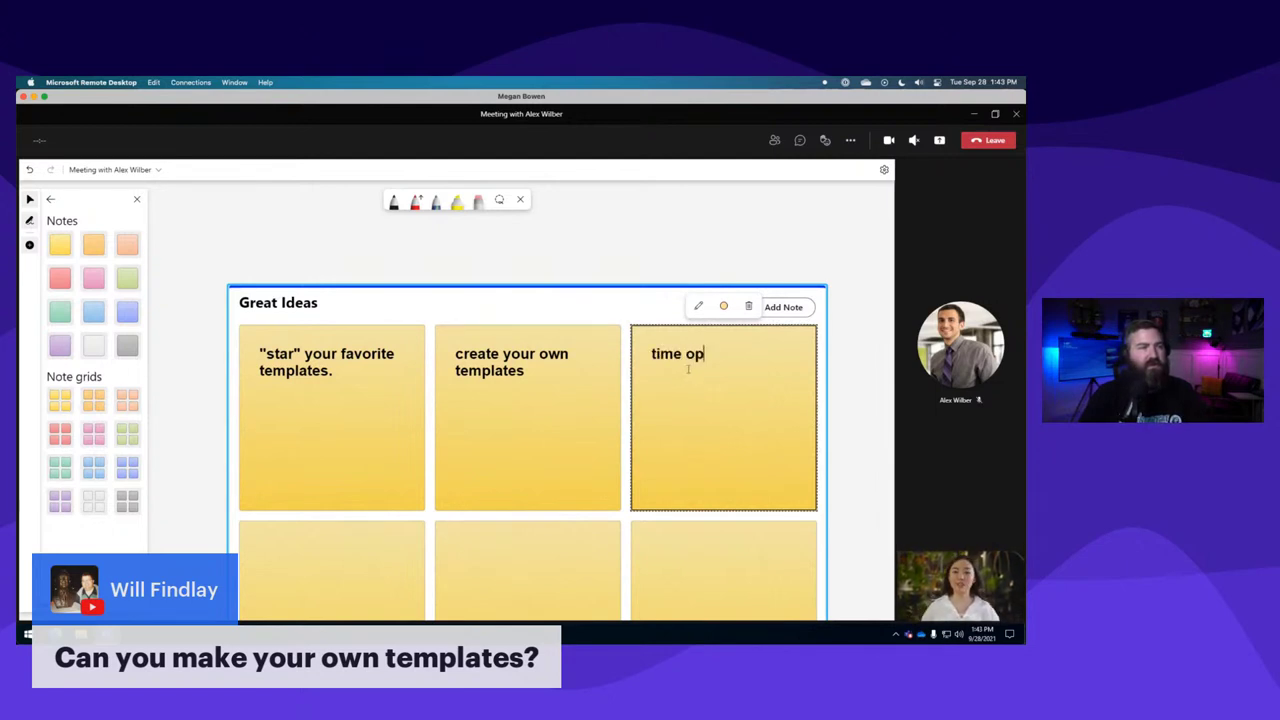
text(r object?)
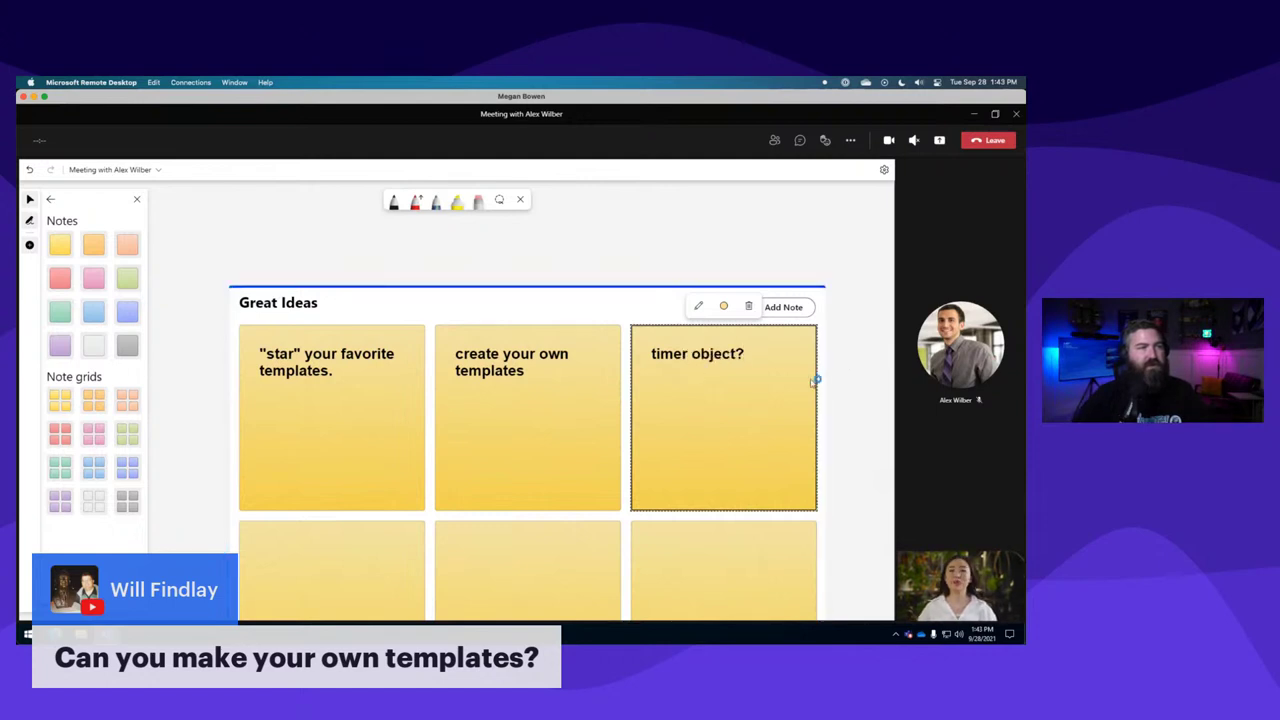
click(834, 336)
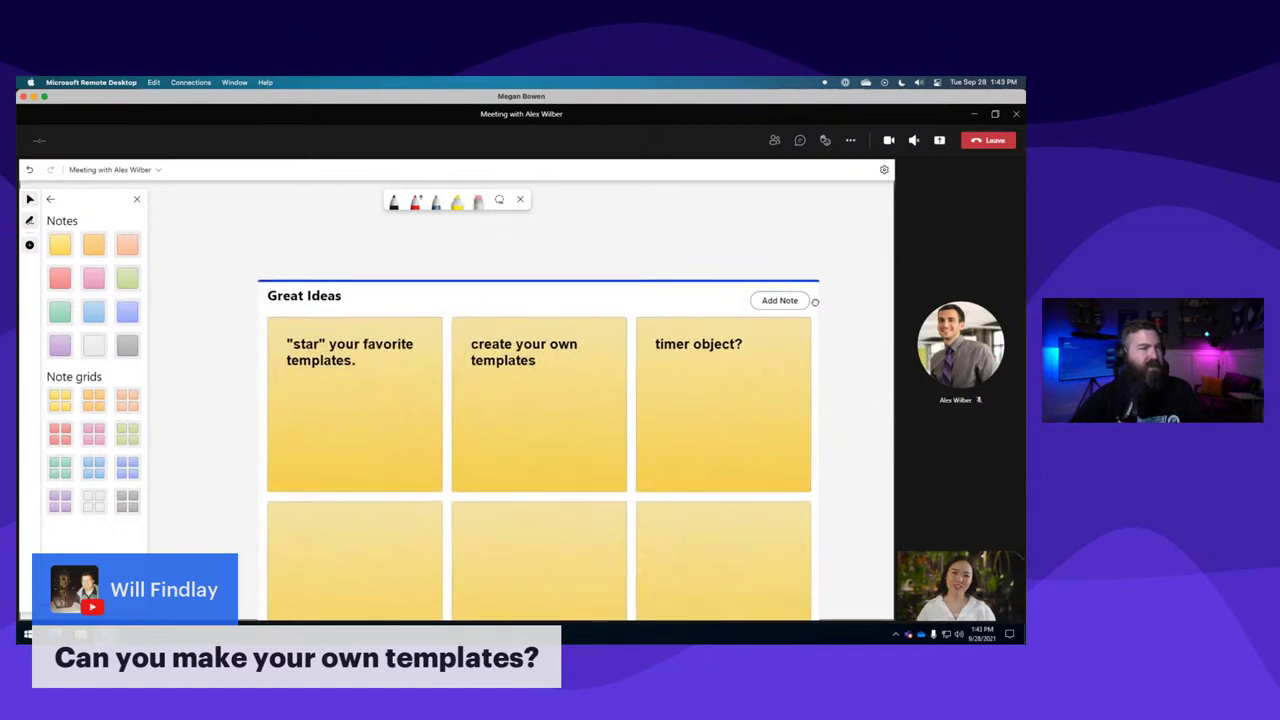
Add another note to the "Great Ideas" grid.
scroll(838, 340, down, 3)
scroll(807, 286, down, 1)
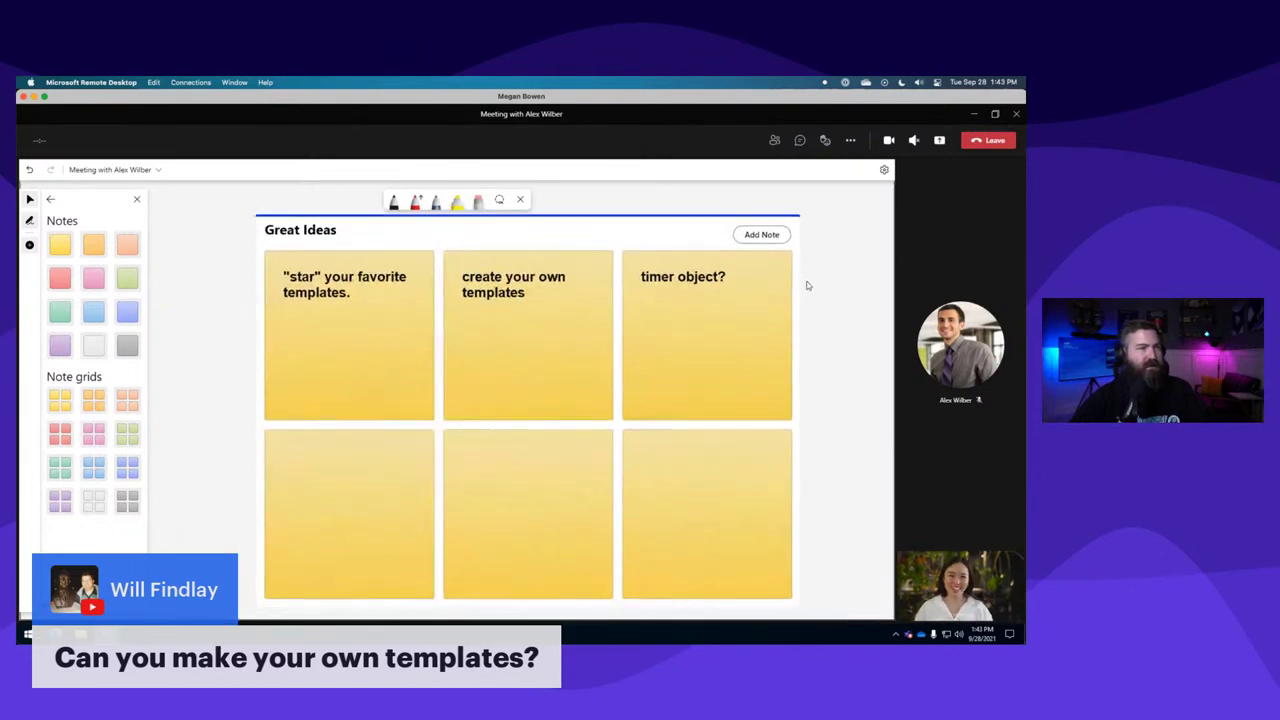
scroll(807, 286, down, 1)
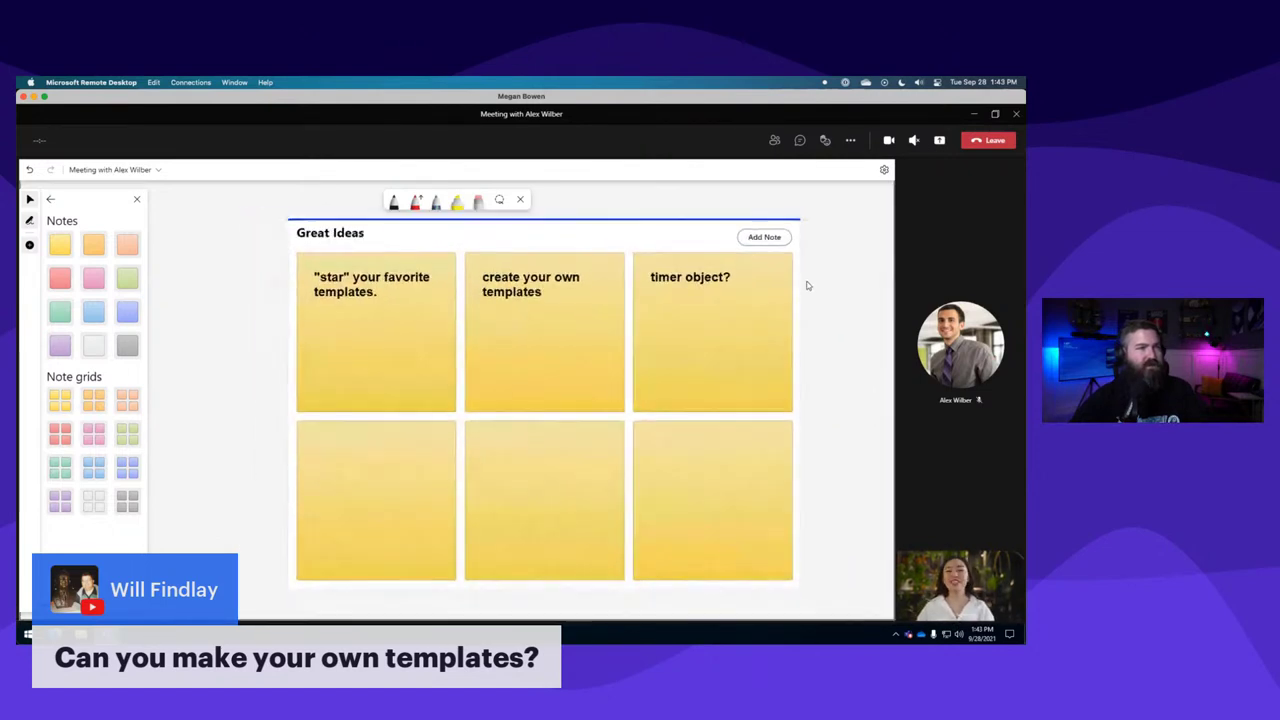
click(764, 237)
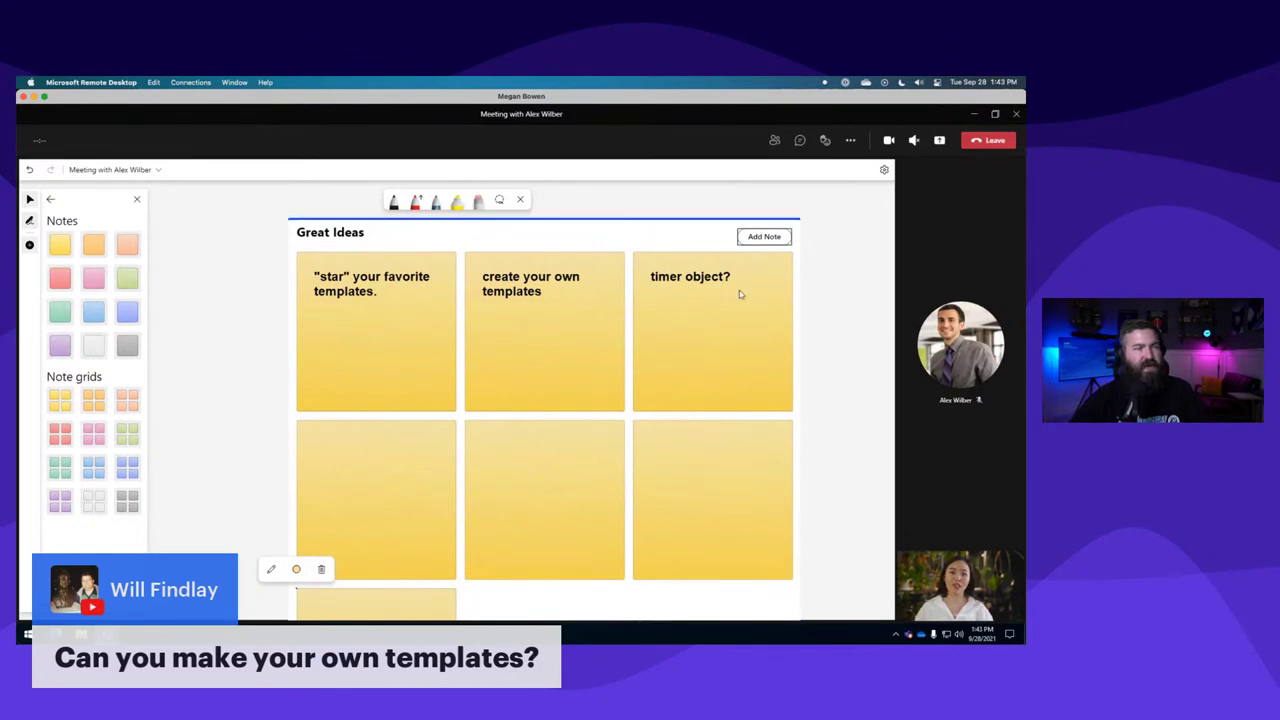
Add another note to the "Great Ideas" grid and recolour the "timer object?" note purple.
click(768, 240)
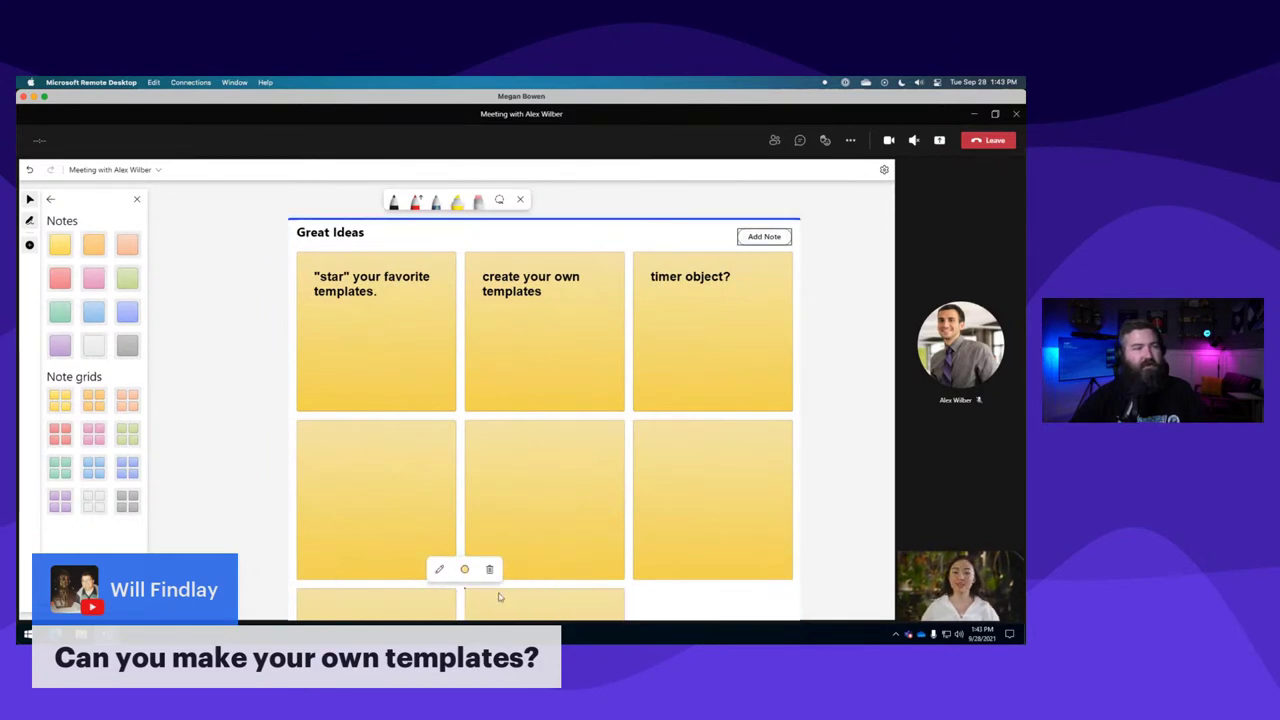
click(716, 280)
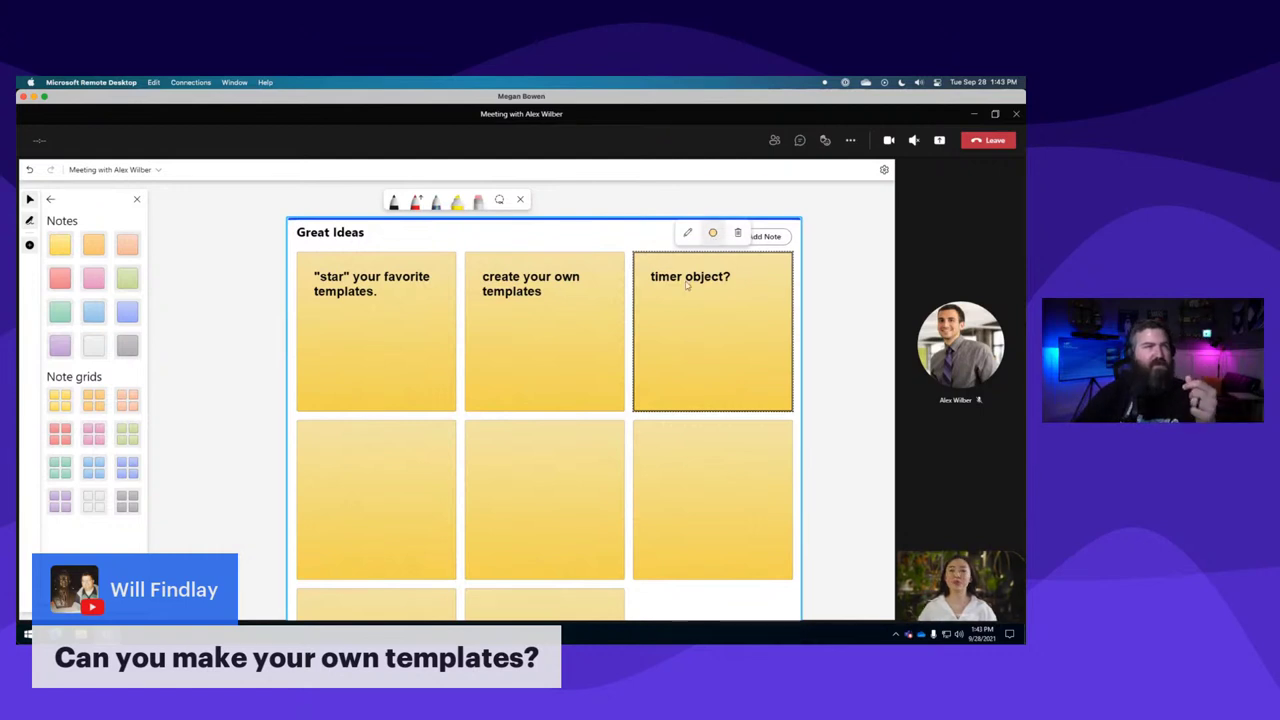
drag(831, 271, 817, 363)
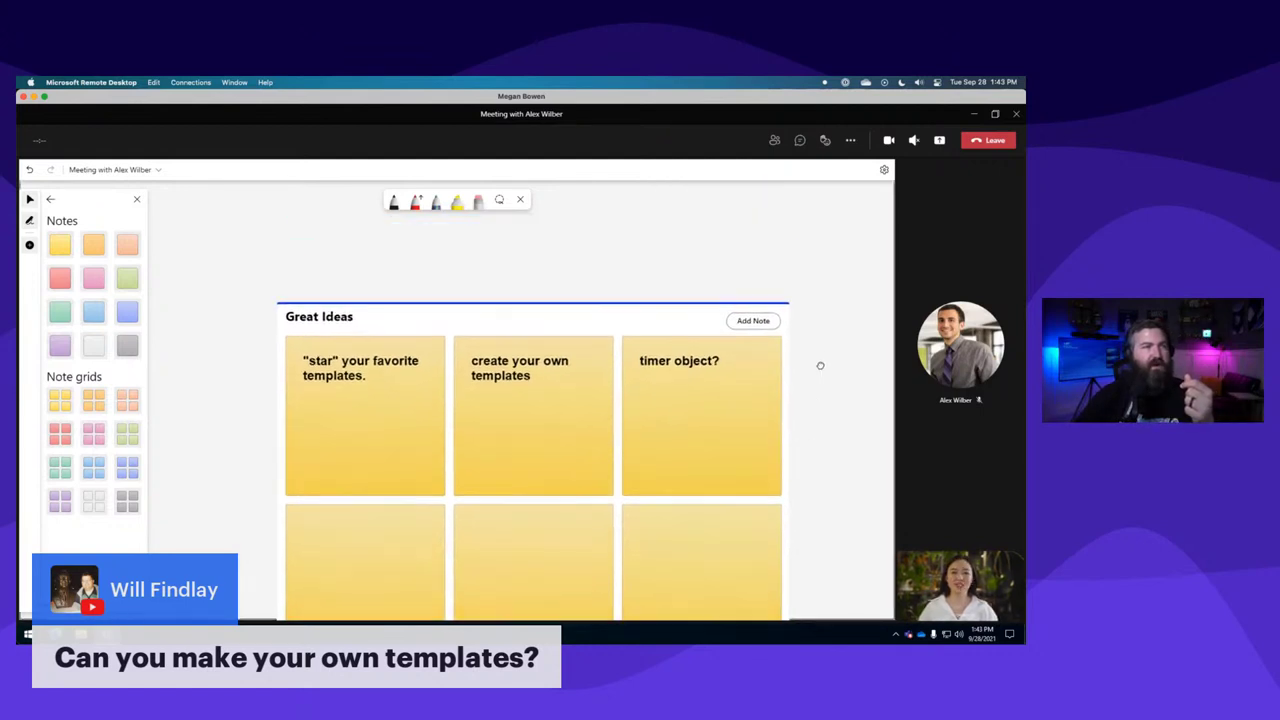
click(706, 381)
click(677, 331)
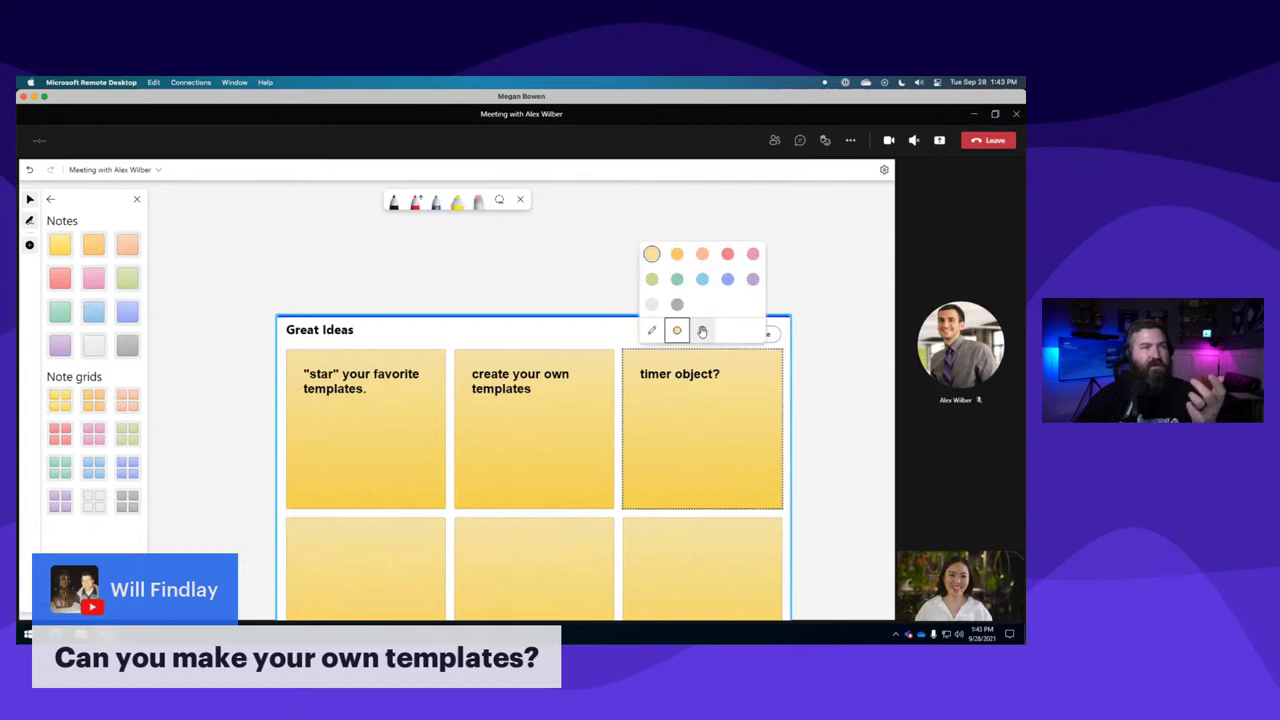
click(752, 279)
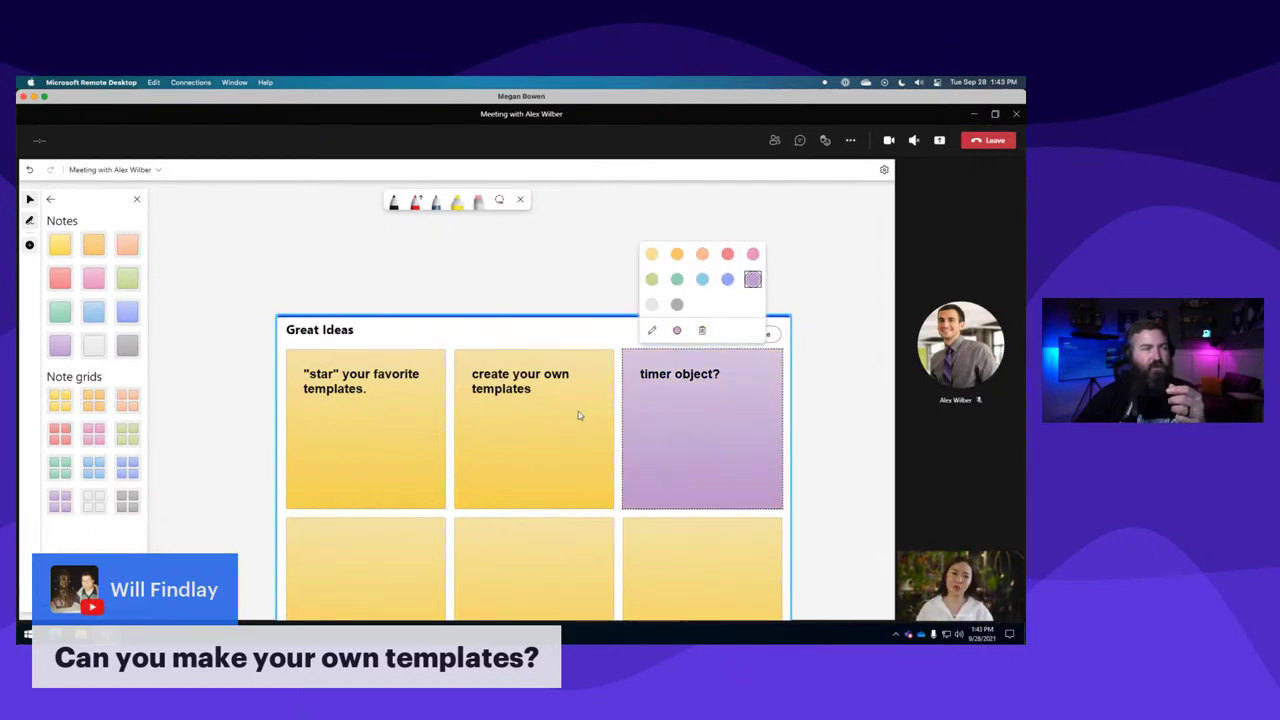
Recolour the "create your own templates" note light green and the '"star" your favorite templates.' note red.
click(526, 378)
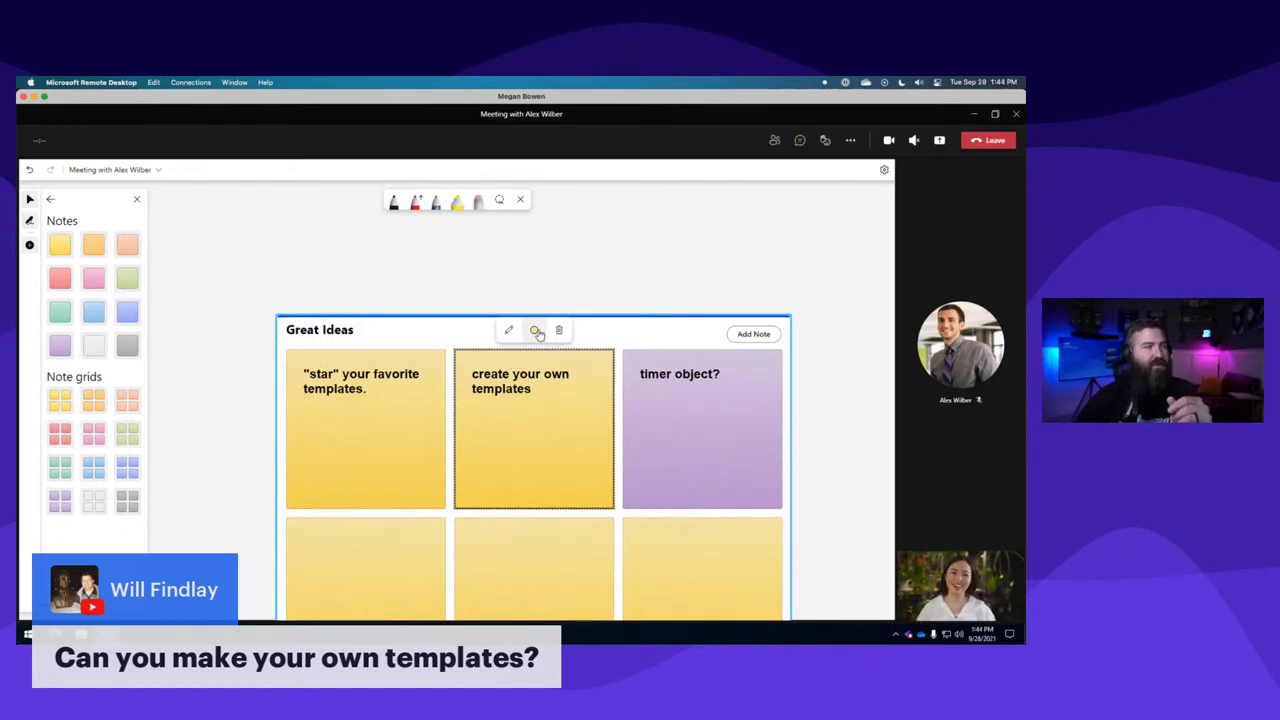
click(534, 330)
click(484, 280)
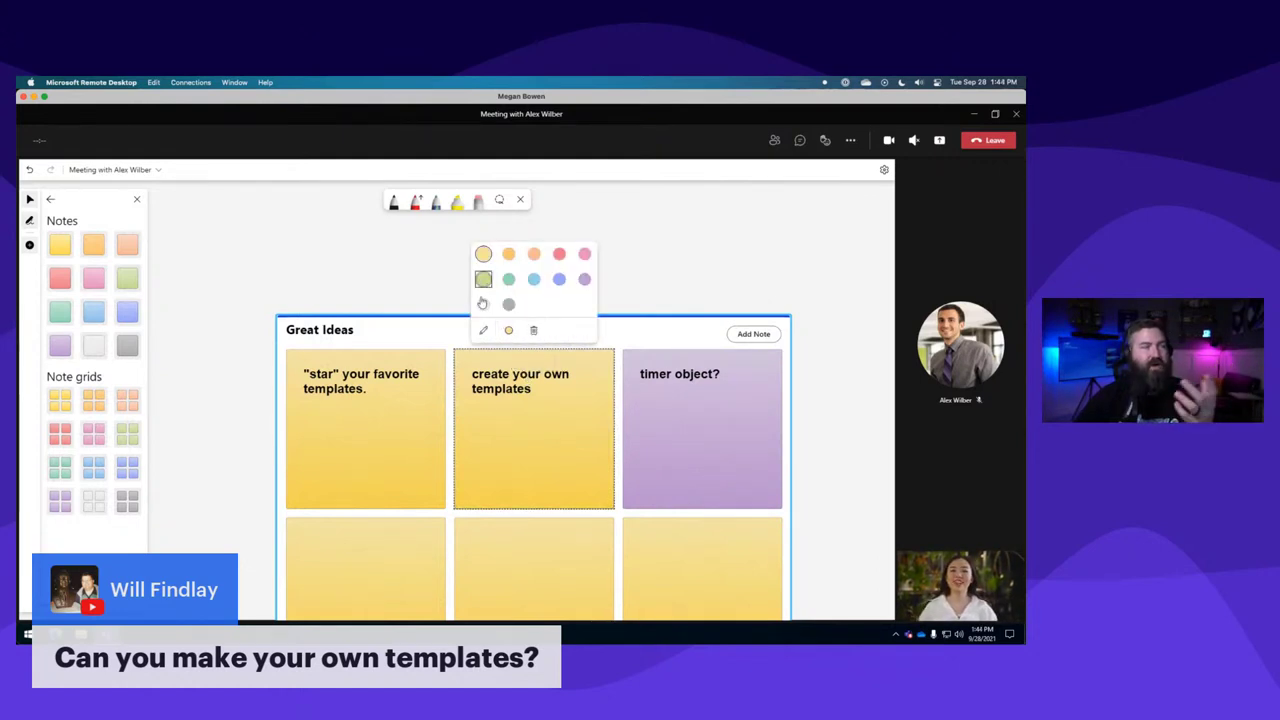
click(400, 430)
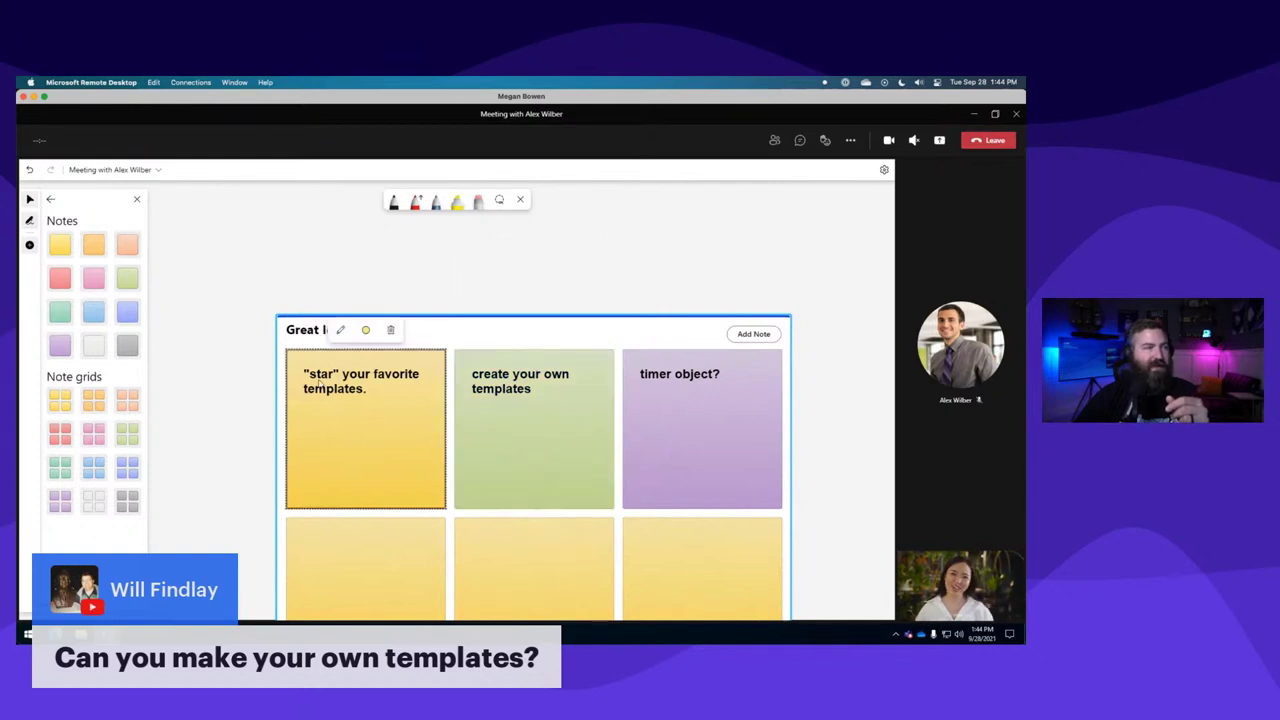
click(365, 330)
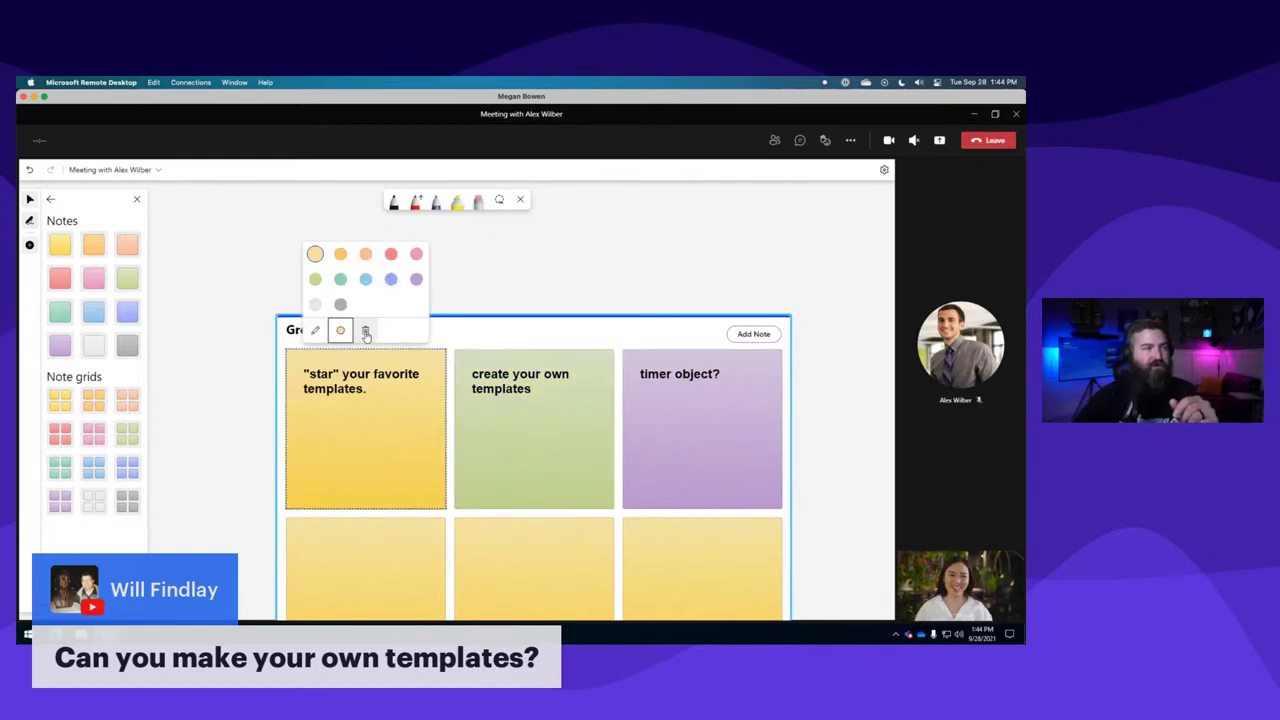
click(391, 254)
click(826, 470)
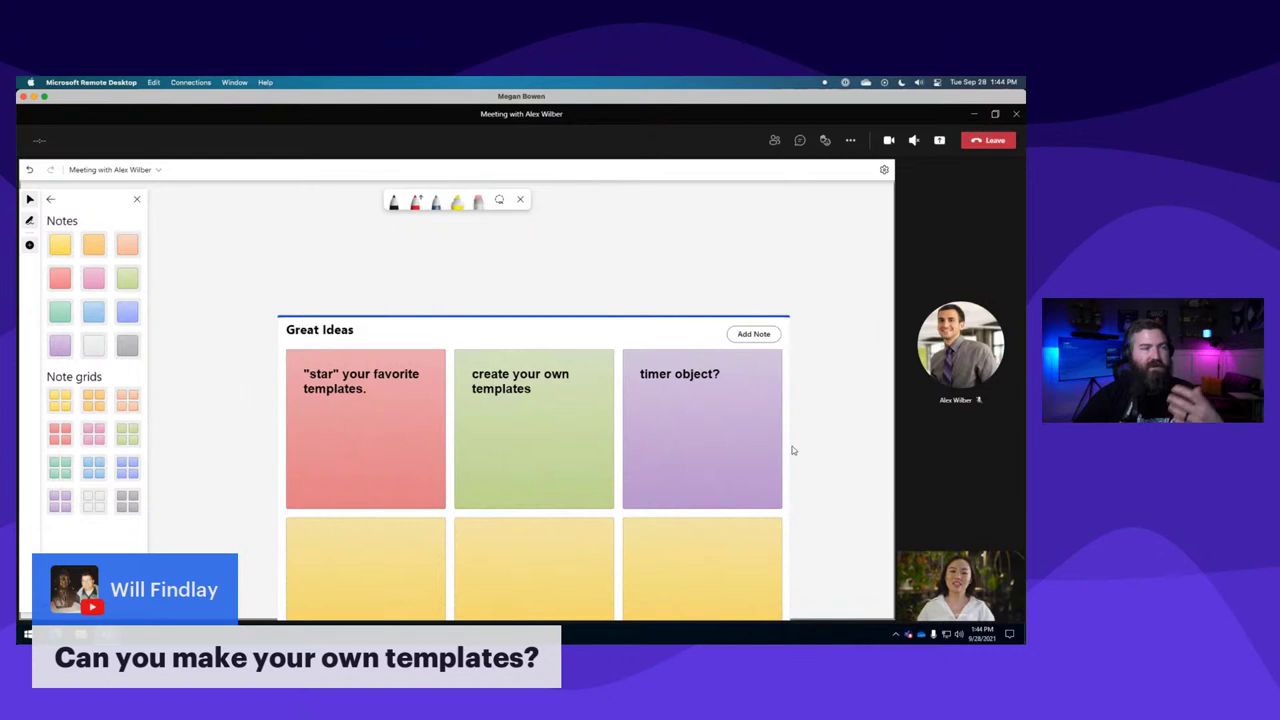
Try to move the purple "timer object?" note to the green note's place within the grid.
scroll(800, 455, down, 2)
scroll(805, 329, down, 3)
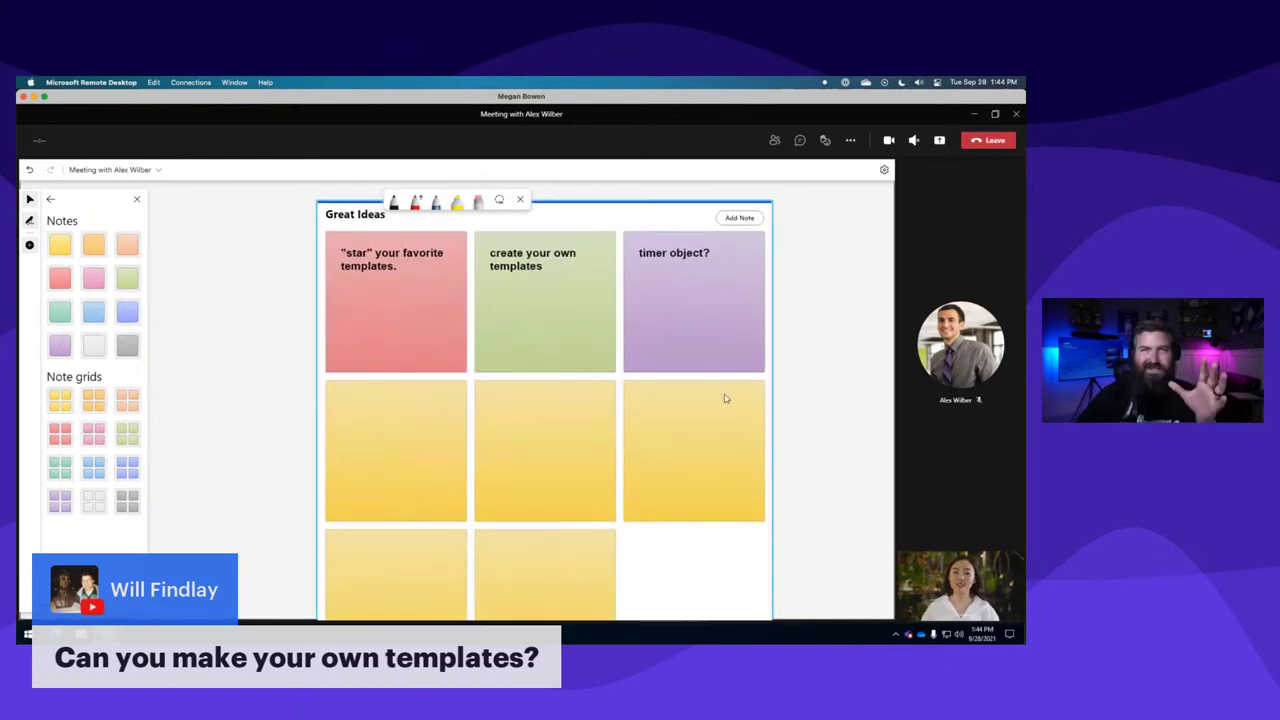
click(651, 302)
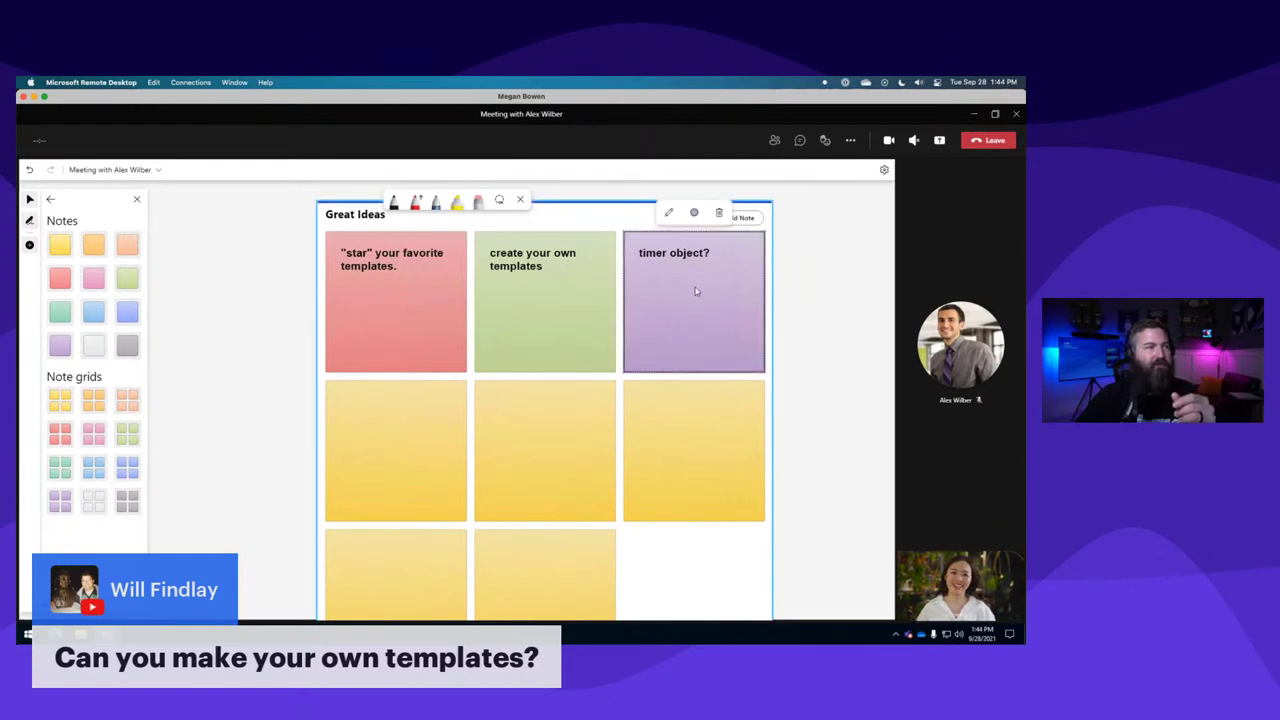
drag(705, 253, 567, 311)
click(669, 324)
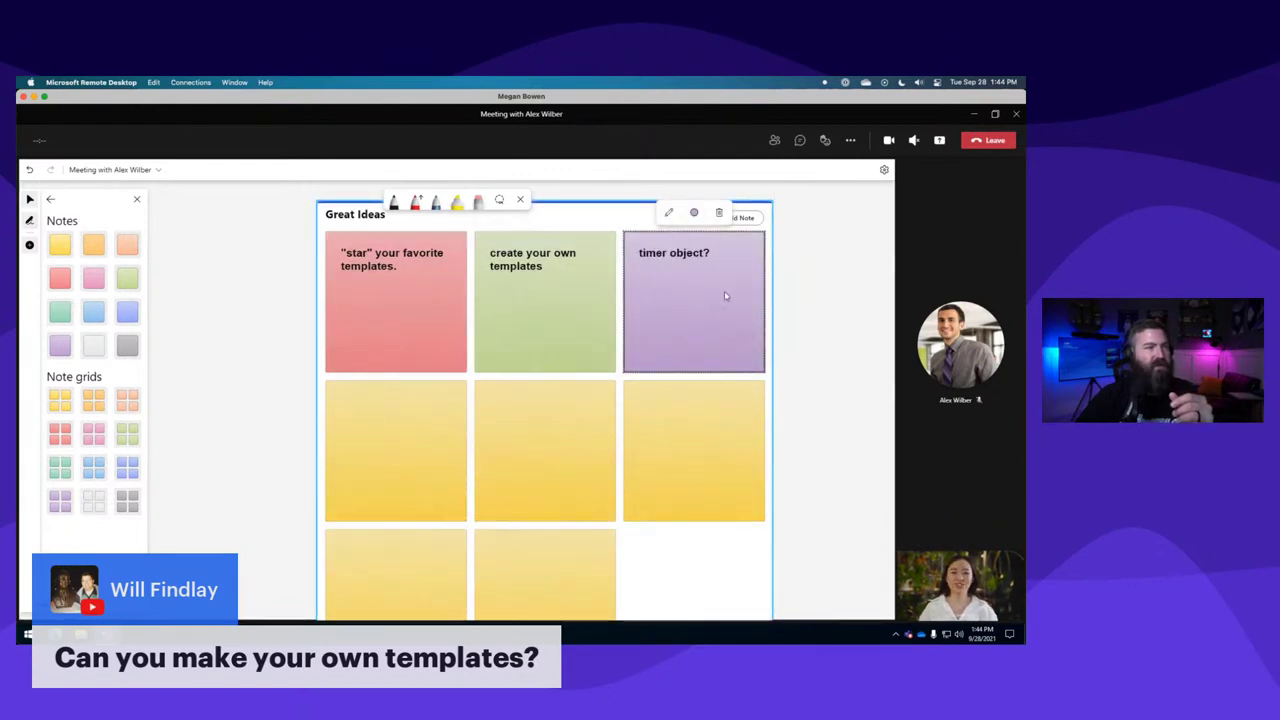
click(838, 334)
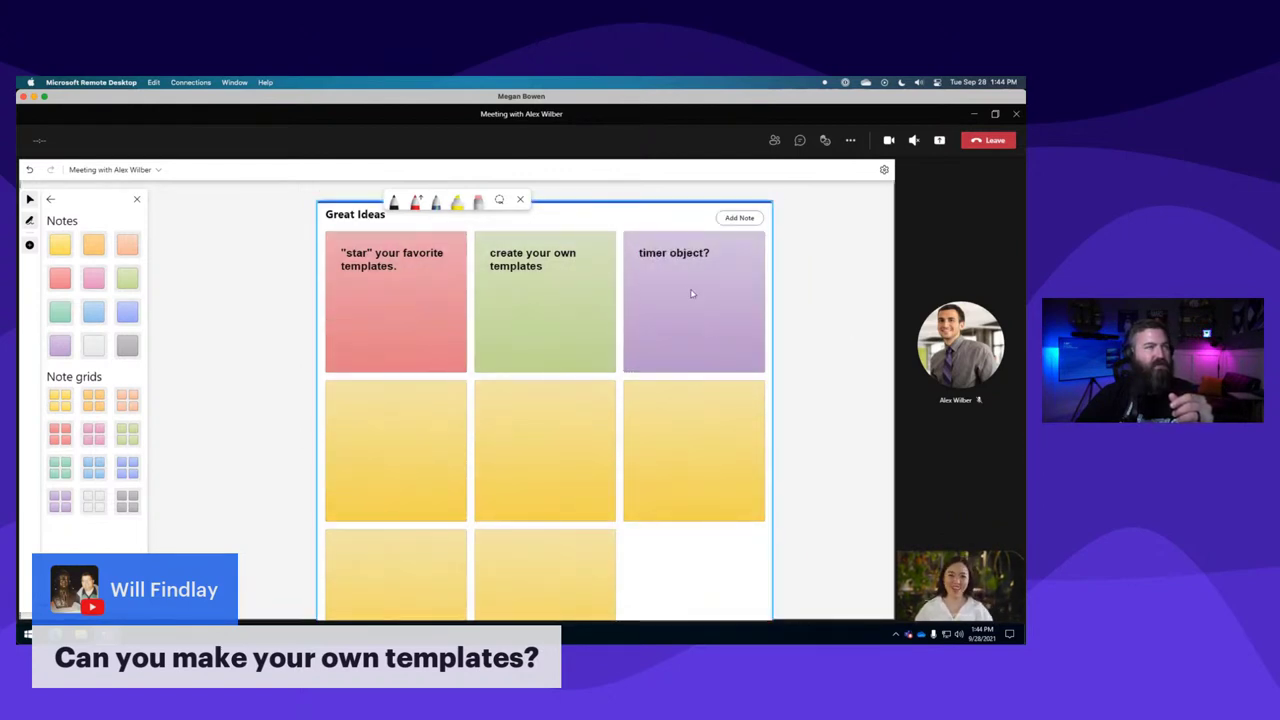
click(672, 311)
double_click(690, 323)
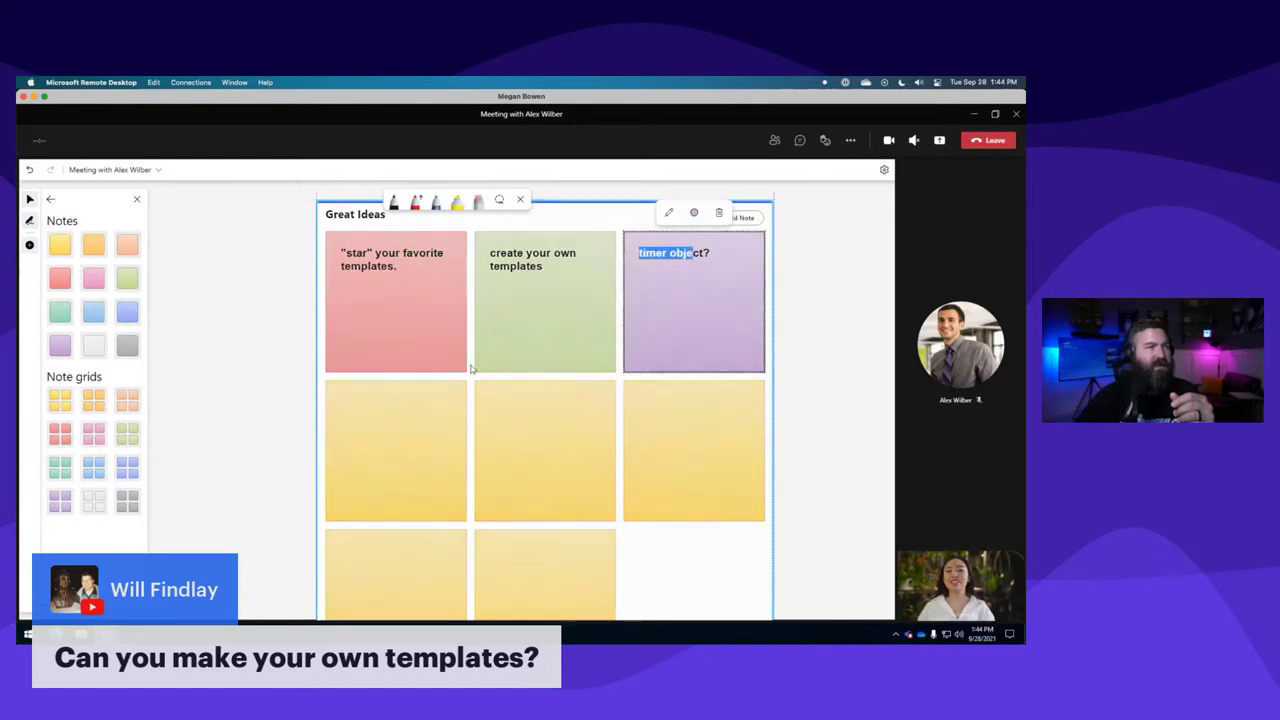
Try to move the green "create your own templates" note to another place in the grid.
click(523, 271)
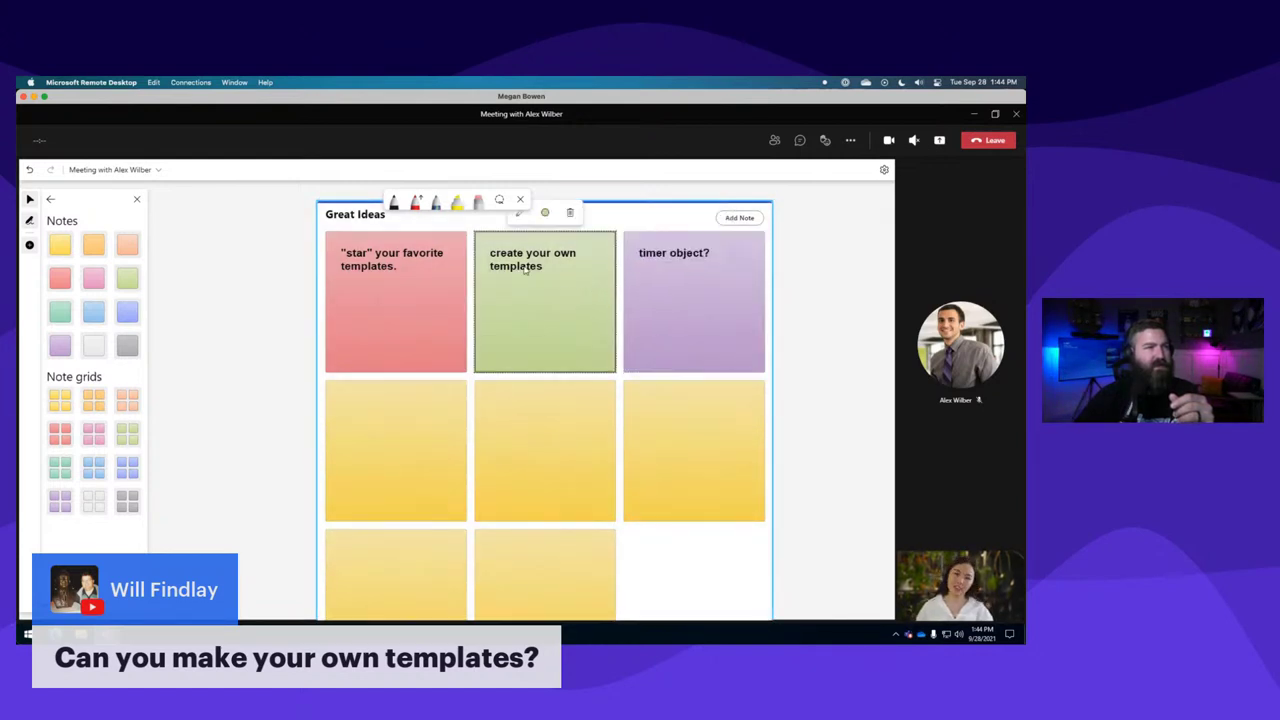
drag(527, 267, 543, 267)
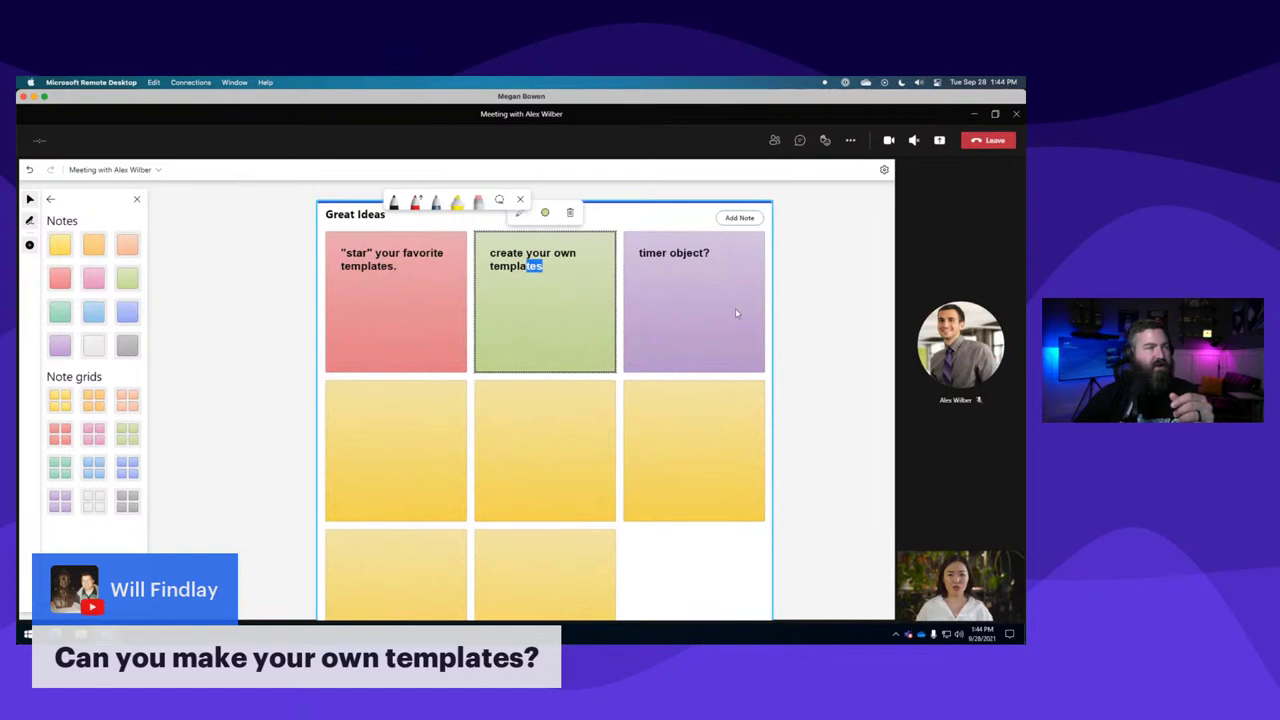
drag(689, 343, 378, 348)
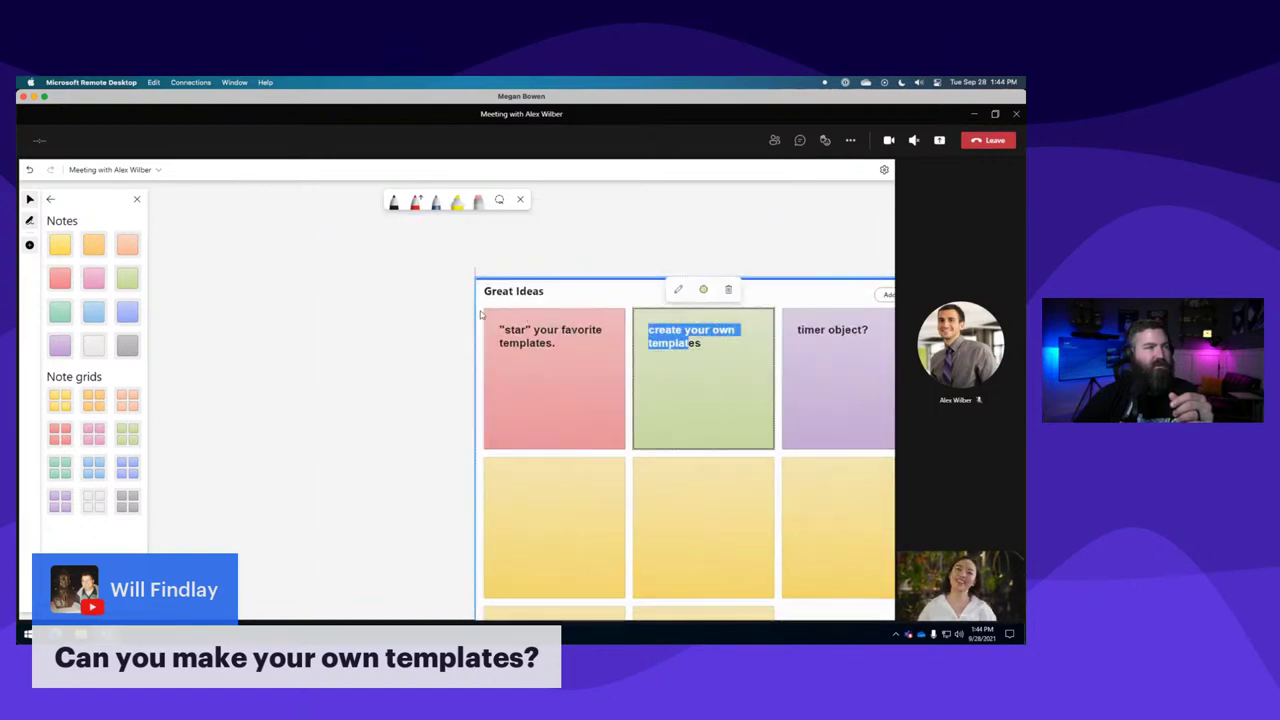
click(390, 352)
drag(432, 391, 295, 321)
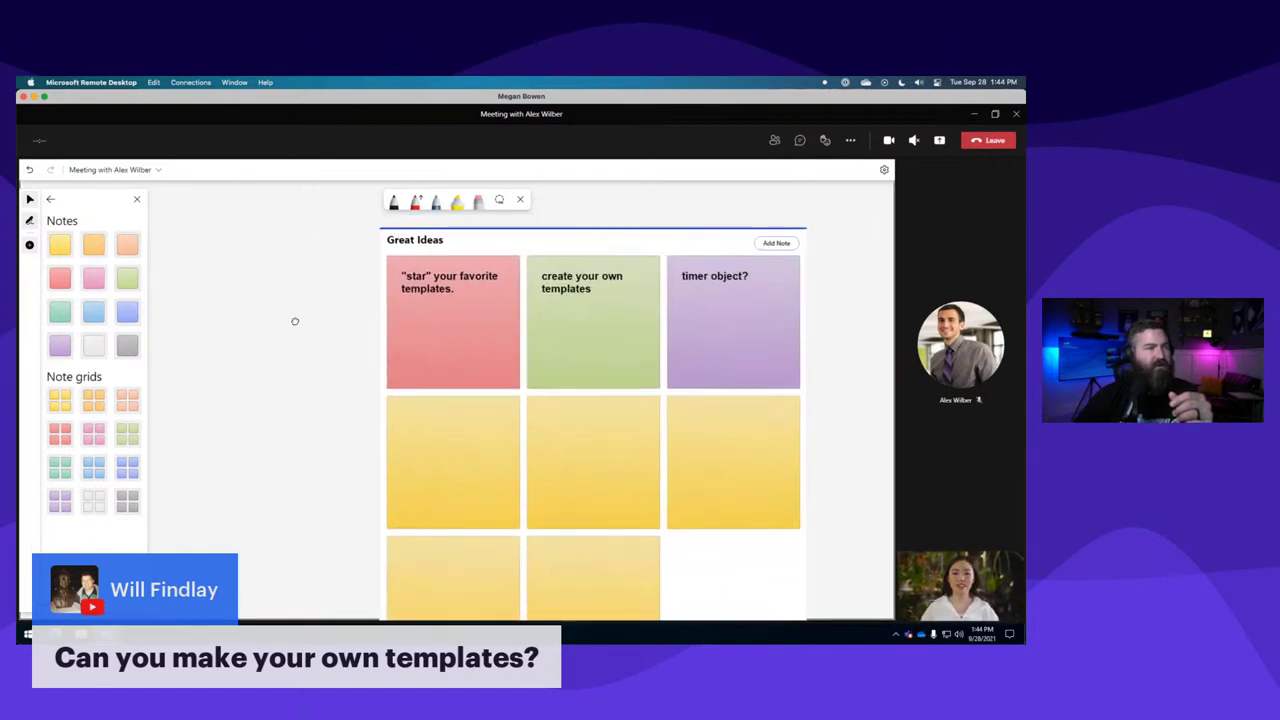
Try again to reposition the purple "timer object?" note among the other notes, leaving it deselected.
click(682, 332)
click(686, 309)
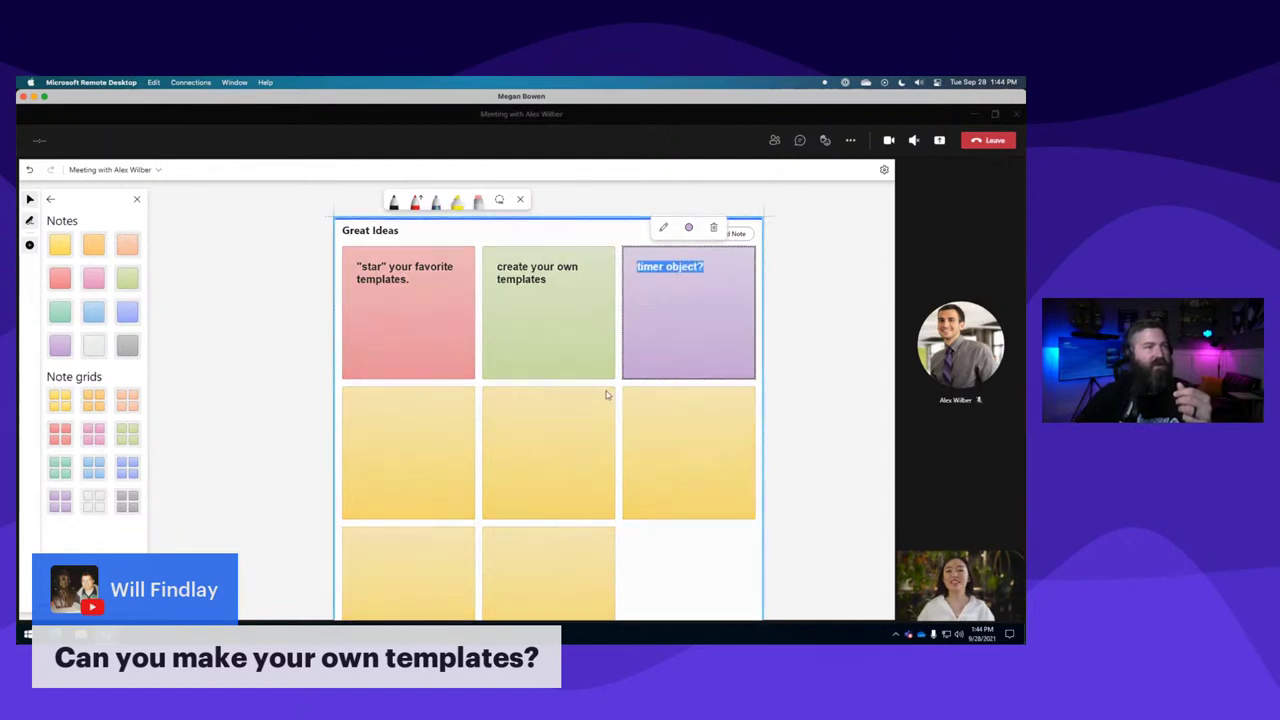
click(835, 296)
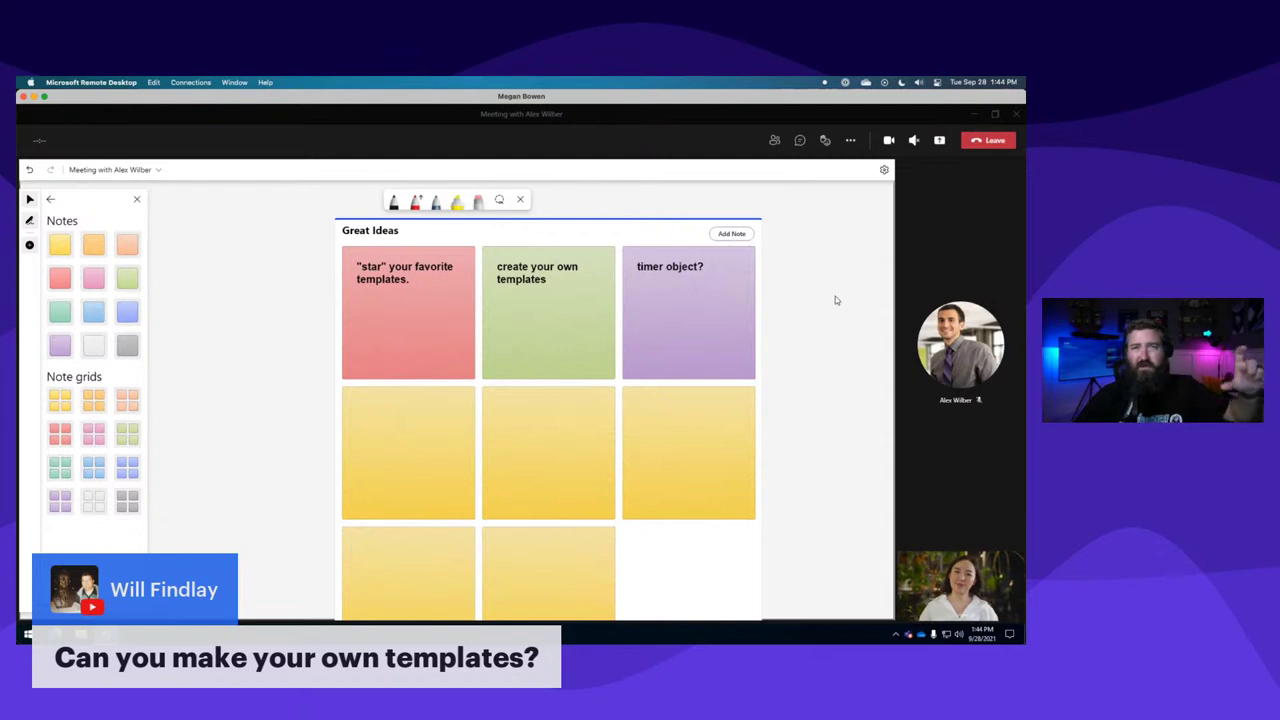
click(661, 321)
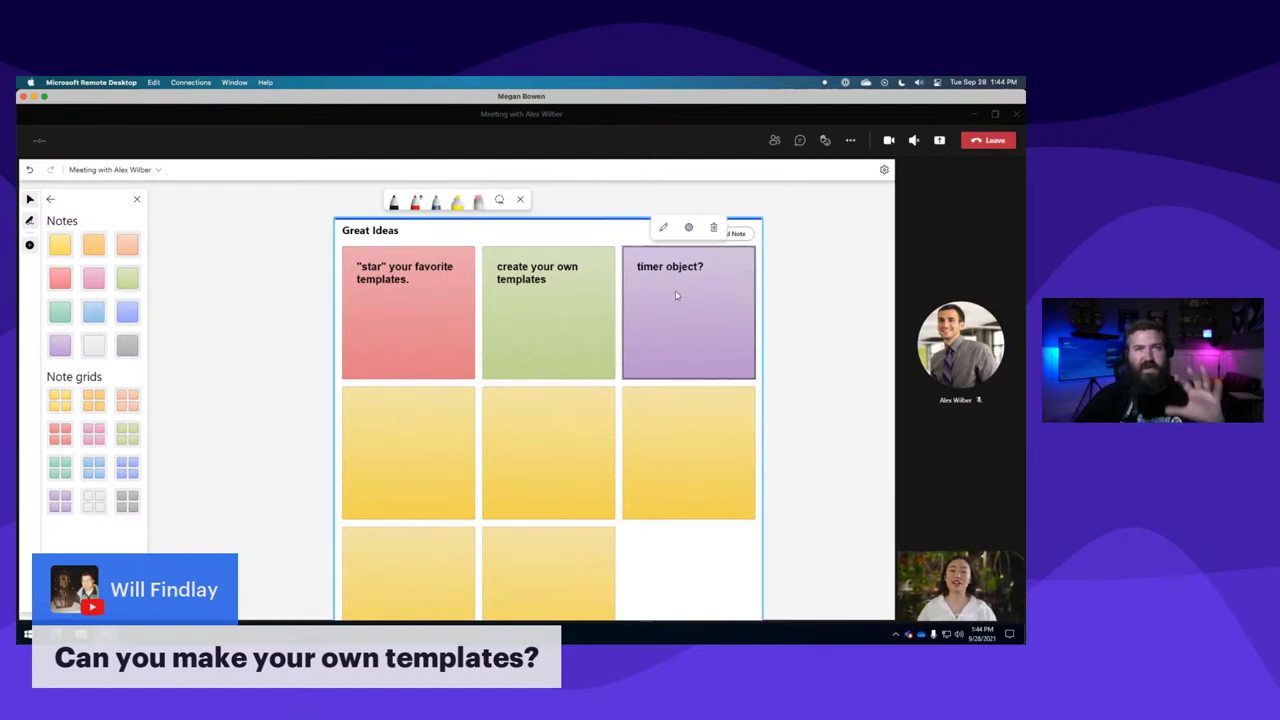
click(657, 299)
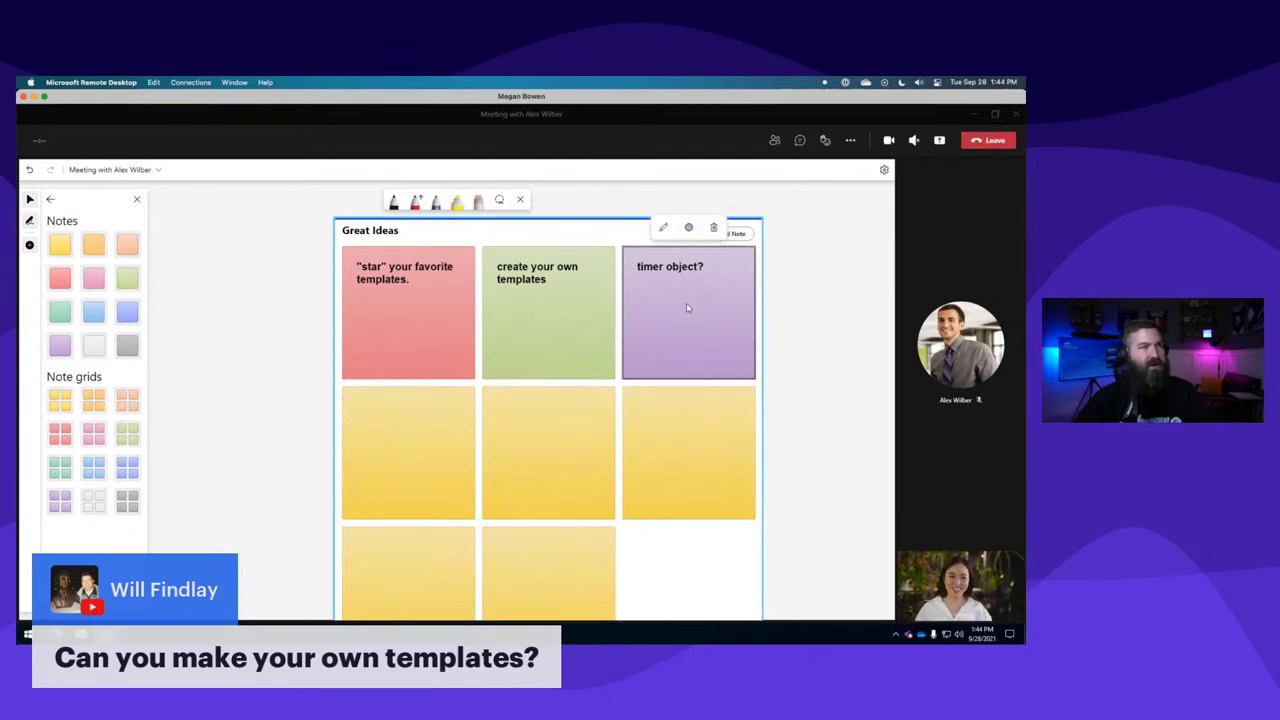
click(689, 306)
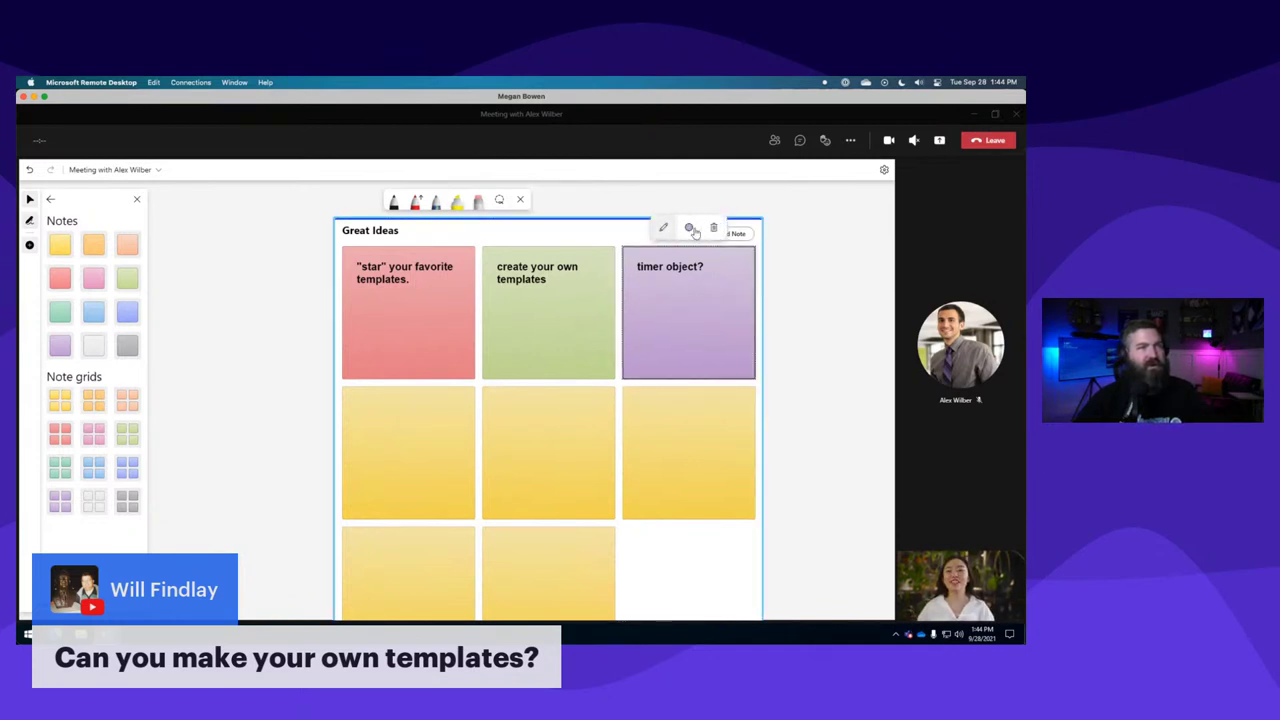
click(312, 411)
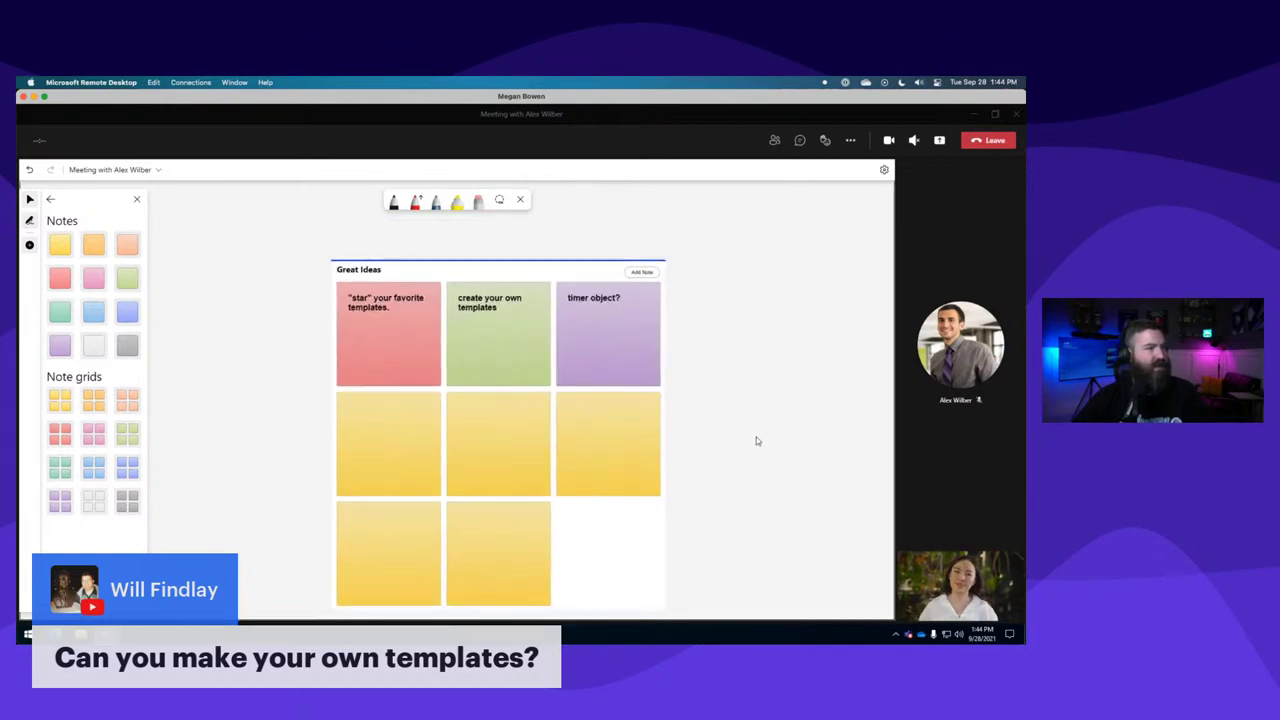
Add a light green note grid beside the "Great Ideas" grid.
drag(756, 437, 737, 391)
click(504, 297)
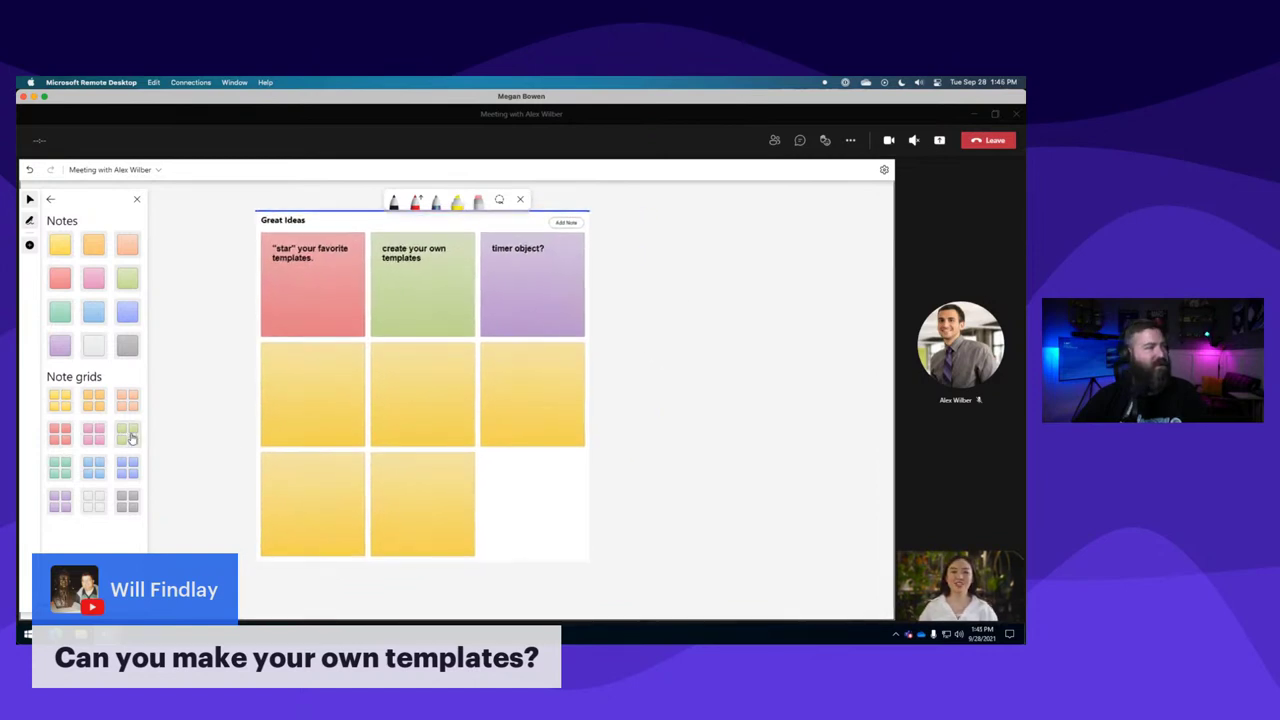
drag(127, 434, 740, 376)
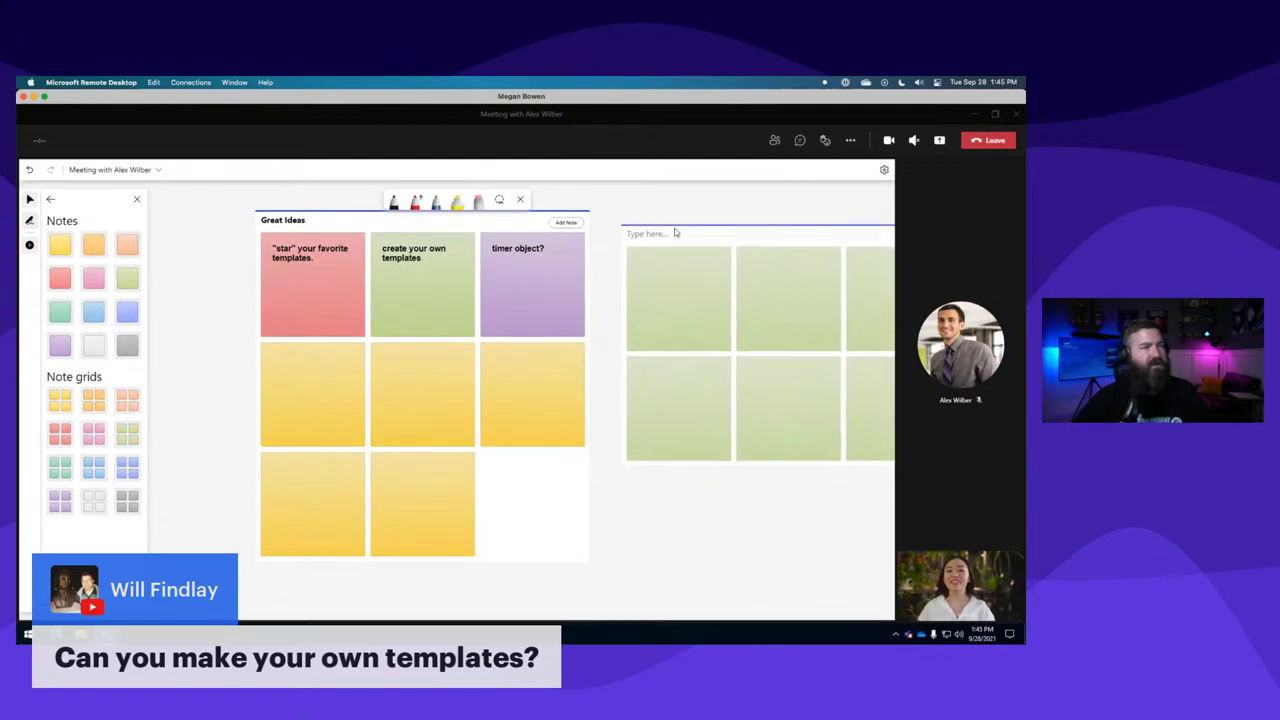
Try to move the "timer object?" note from the "Great Ideas" grid into the new green grid.
click(531, 311)
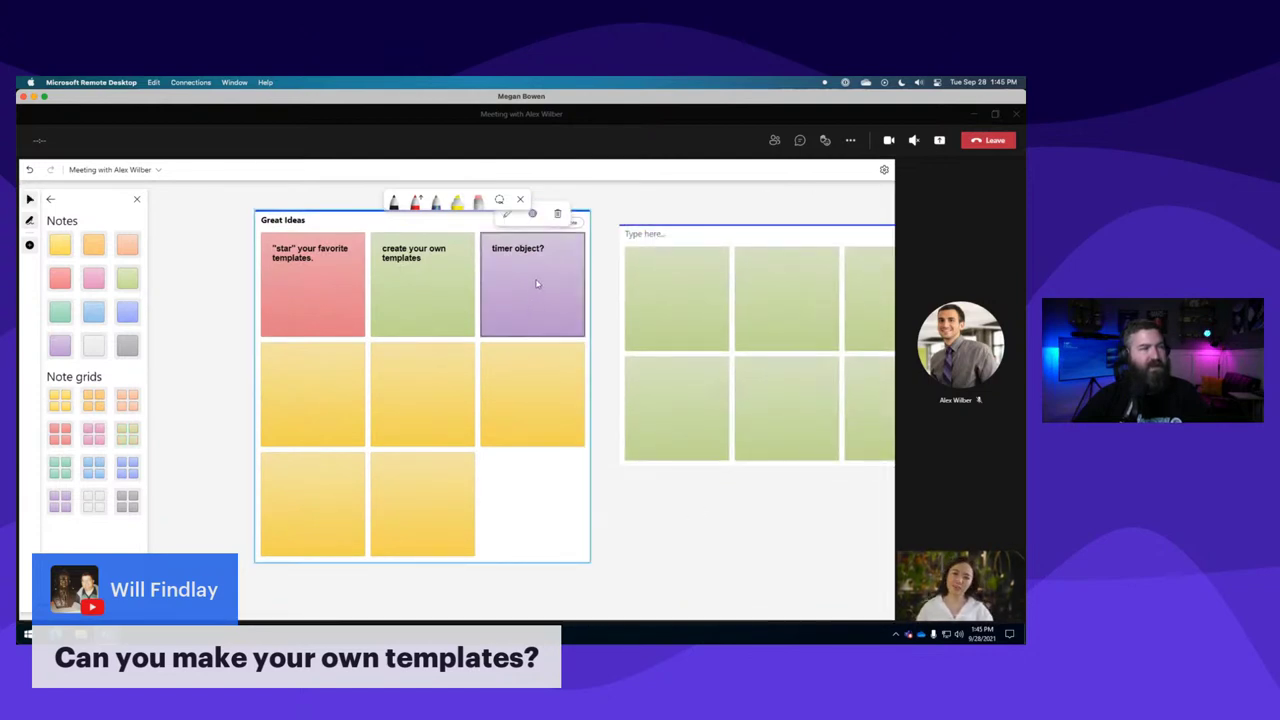
click(692, 324)
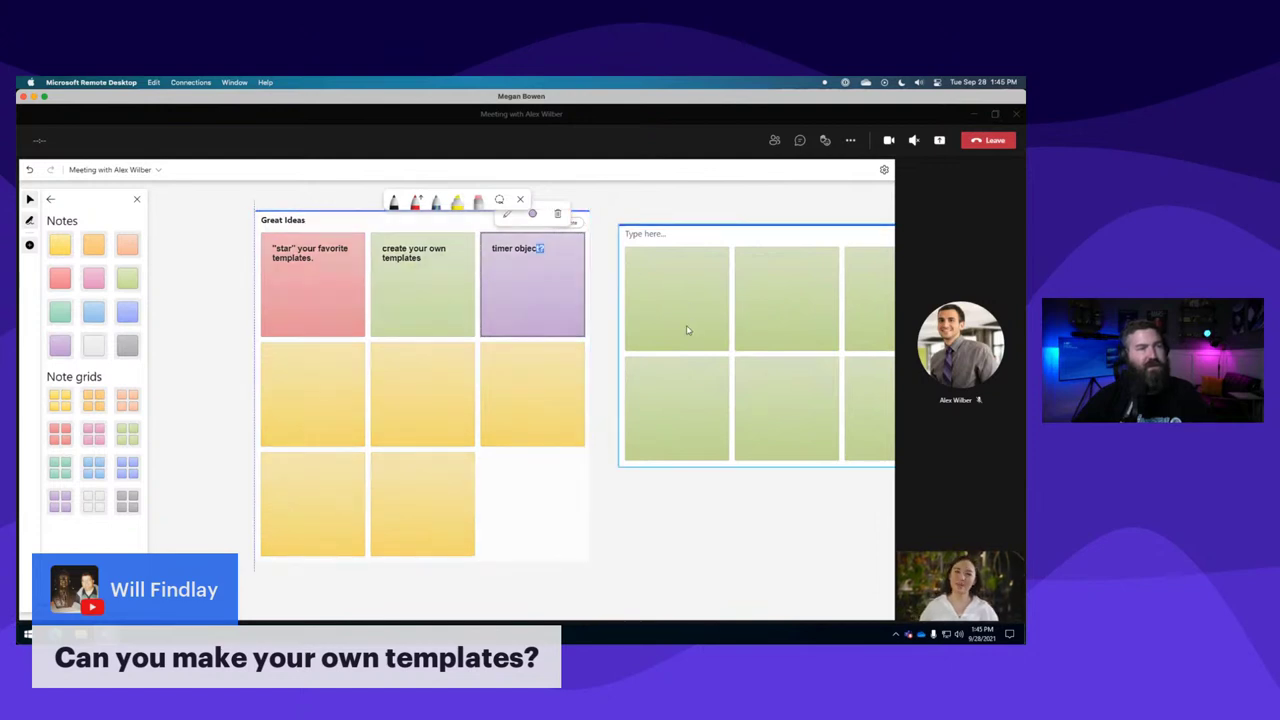
click(537, 309)
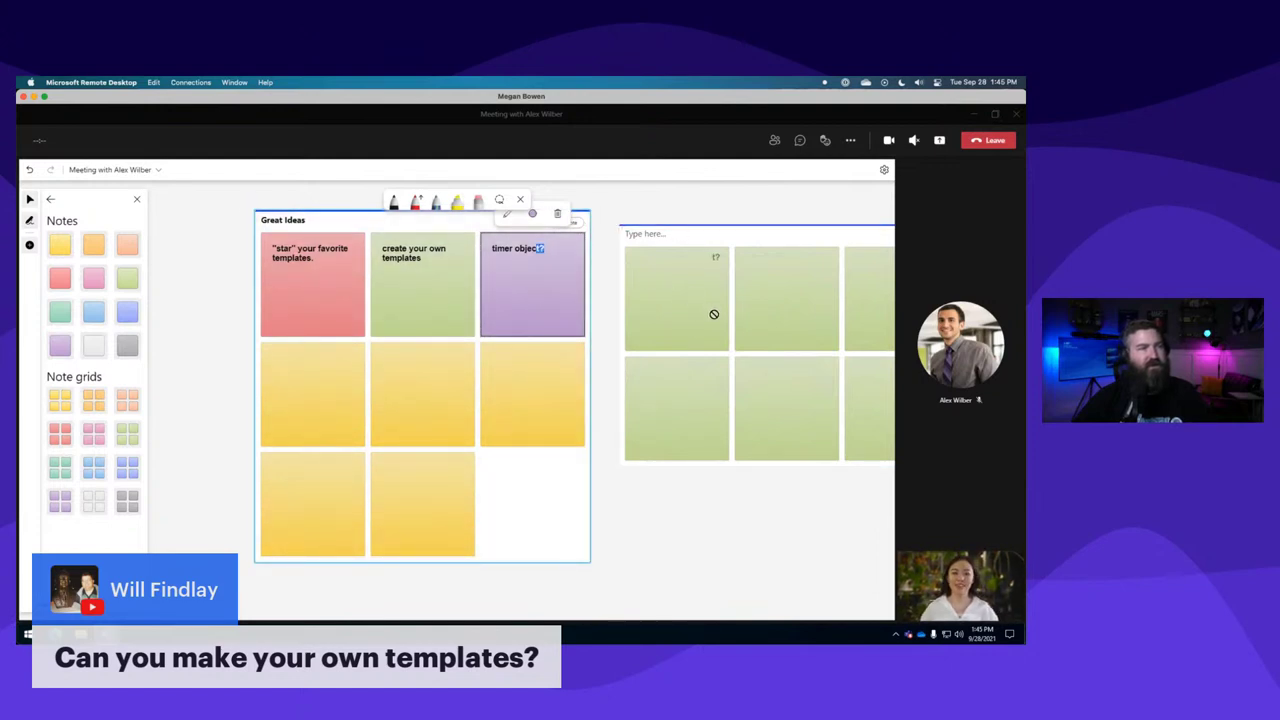
click(520, 395)
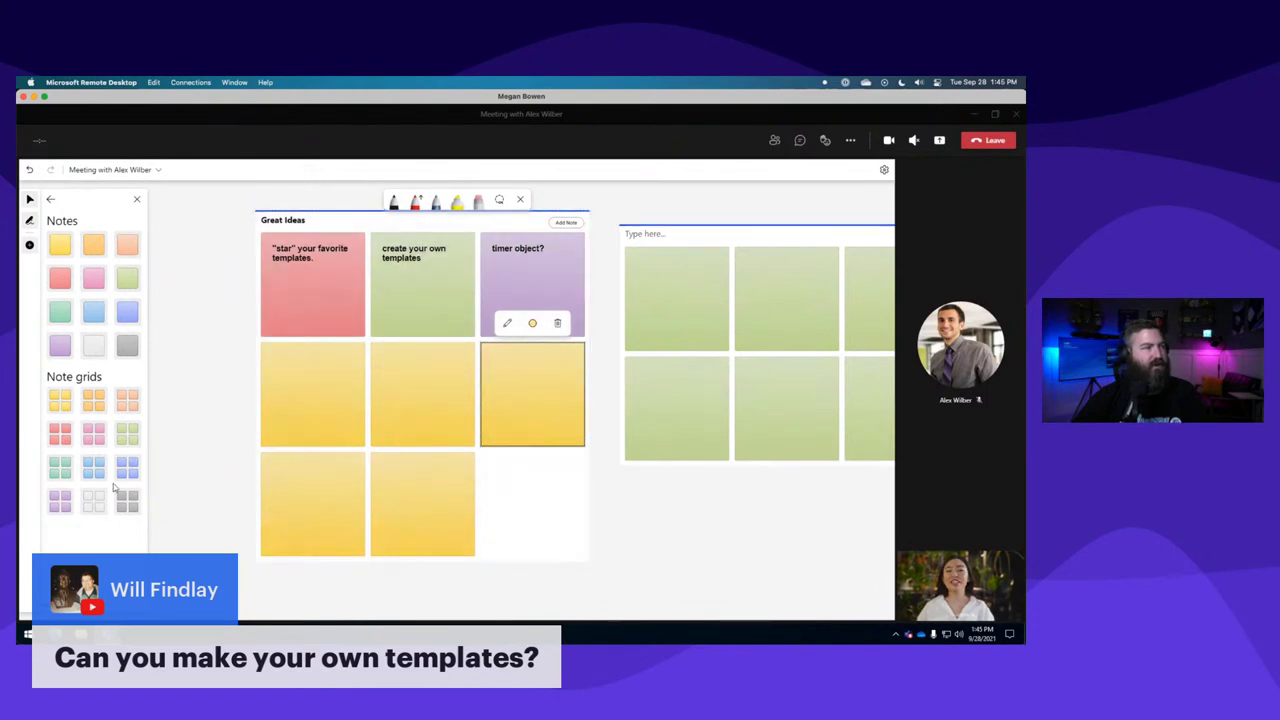
click(203, 468)
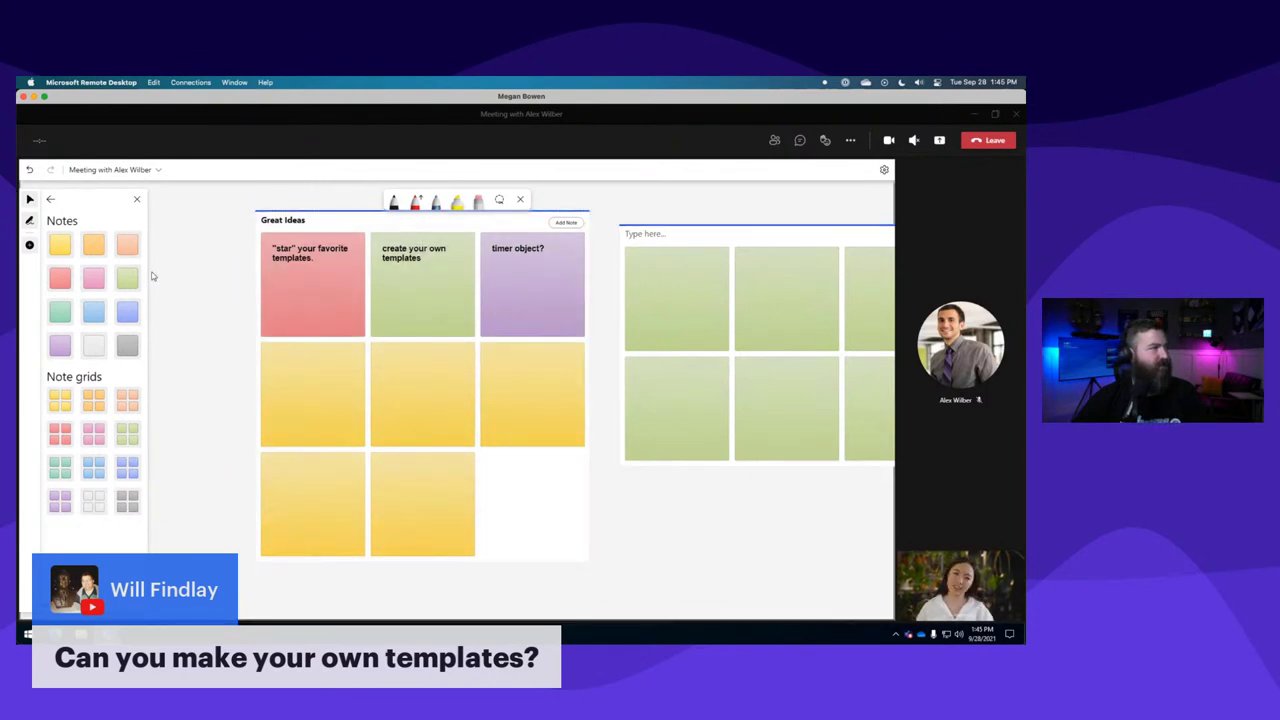
Write "rearrange notes" on the first note in the second row of the "Great Ideas" grid.
click(50, 199)
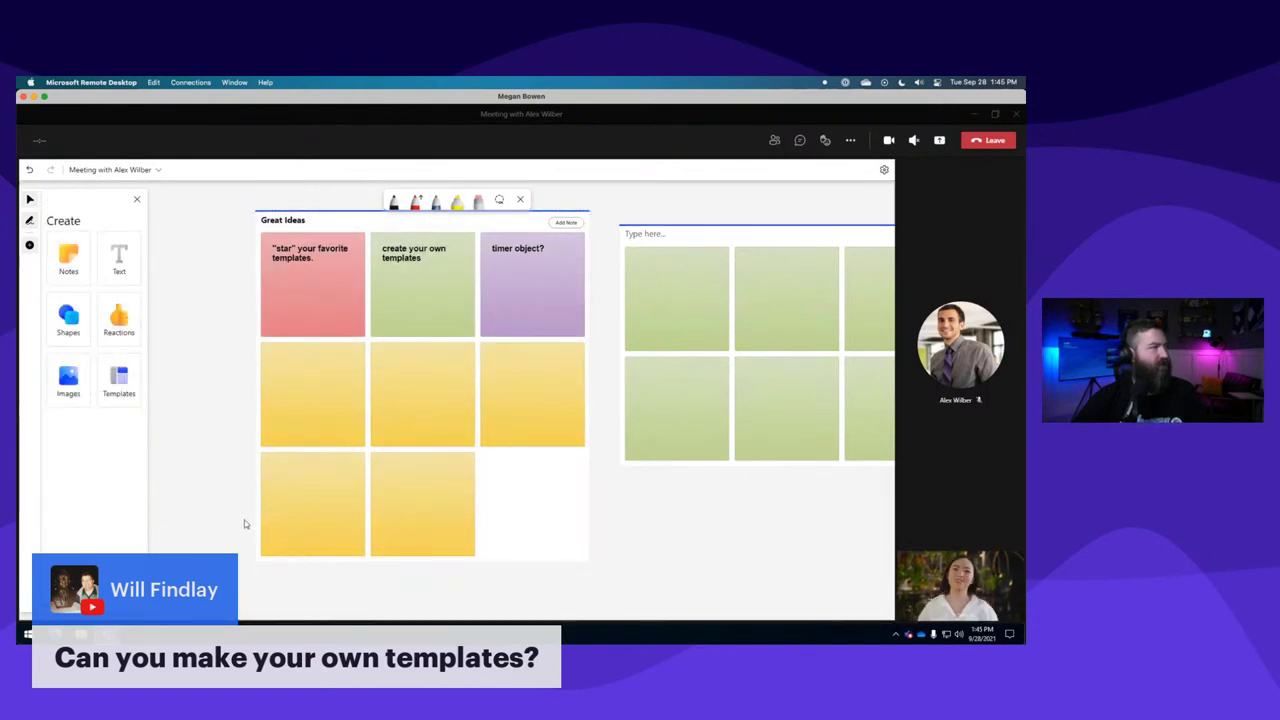
click(320, 383)
scroll(319, 383, up, 3)
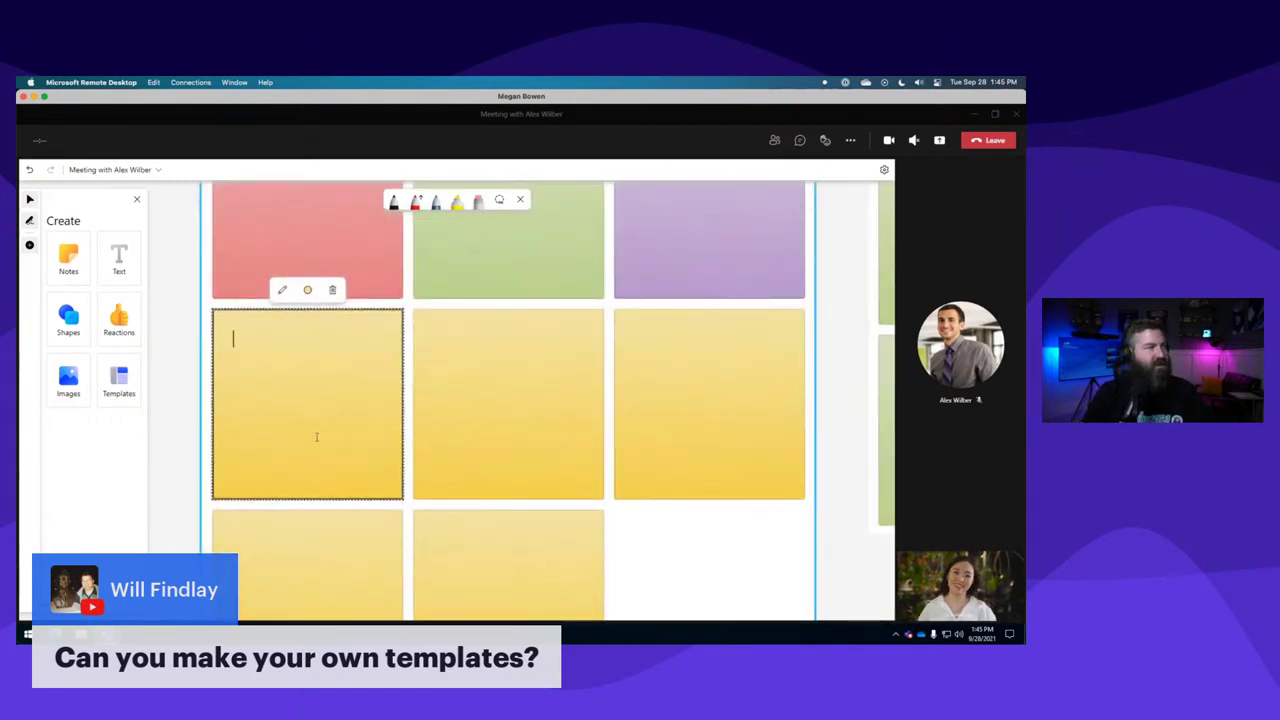
text(rearrang)
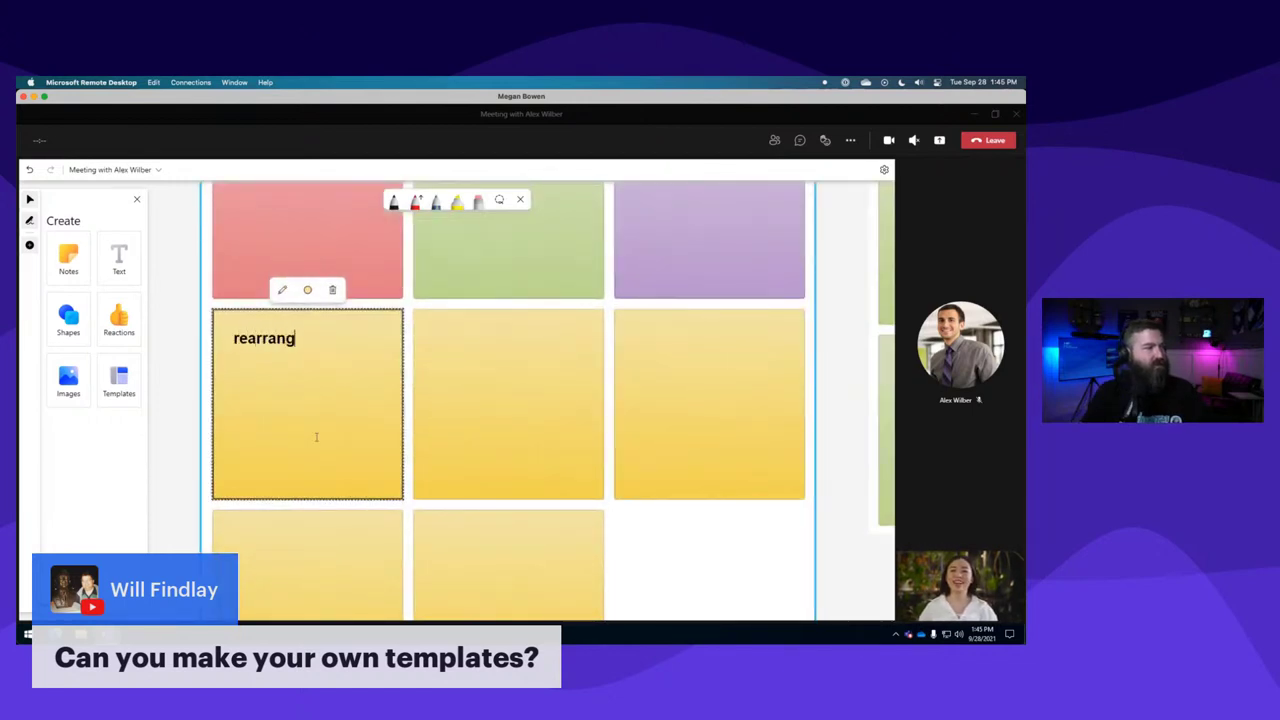
text(e notes)
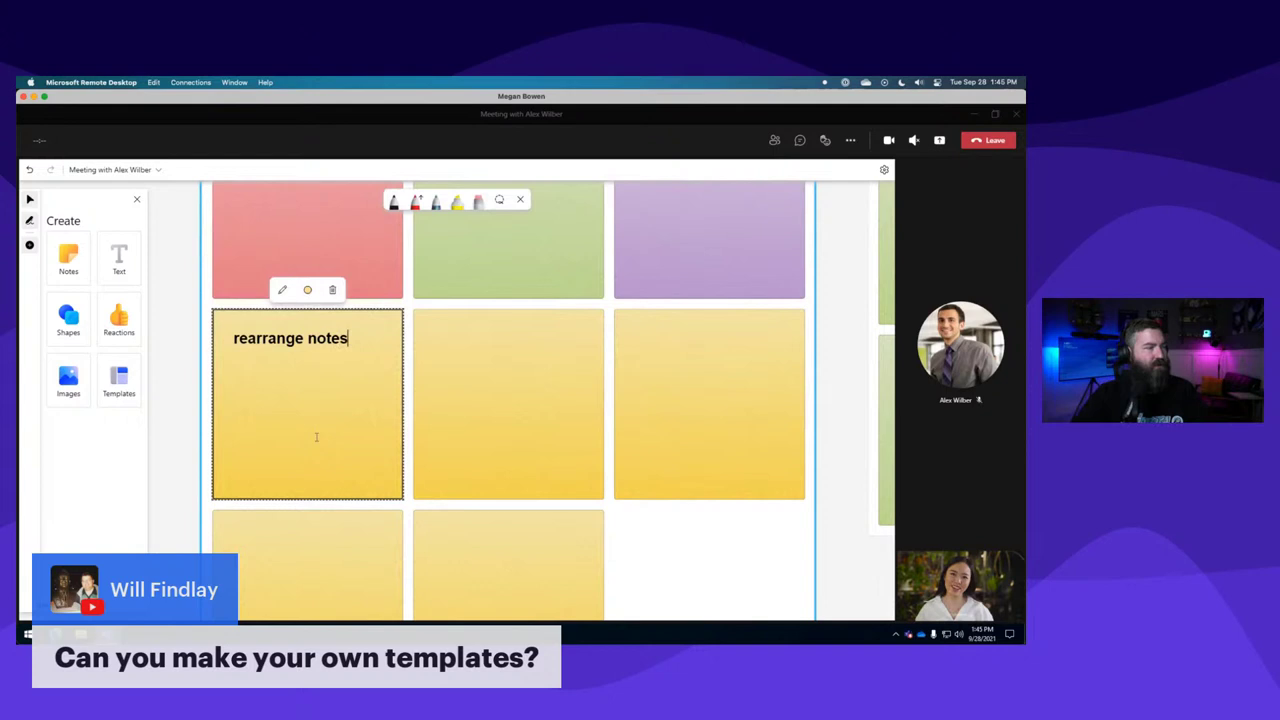
Write "move notes from one grid to another" on the middle note of the second row.
click(440, 351)
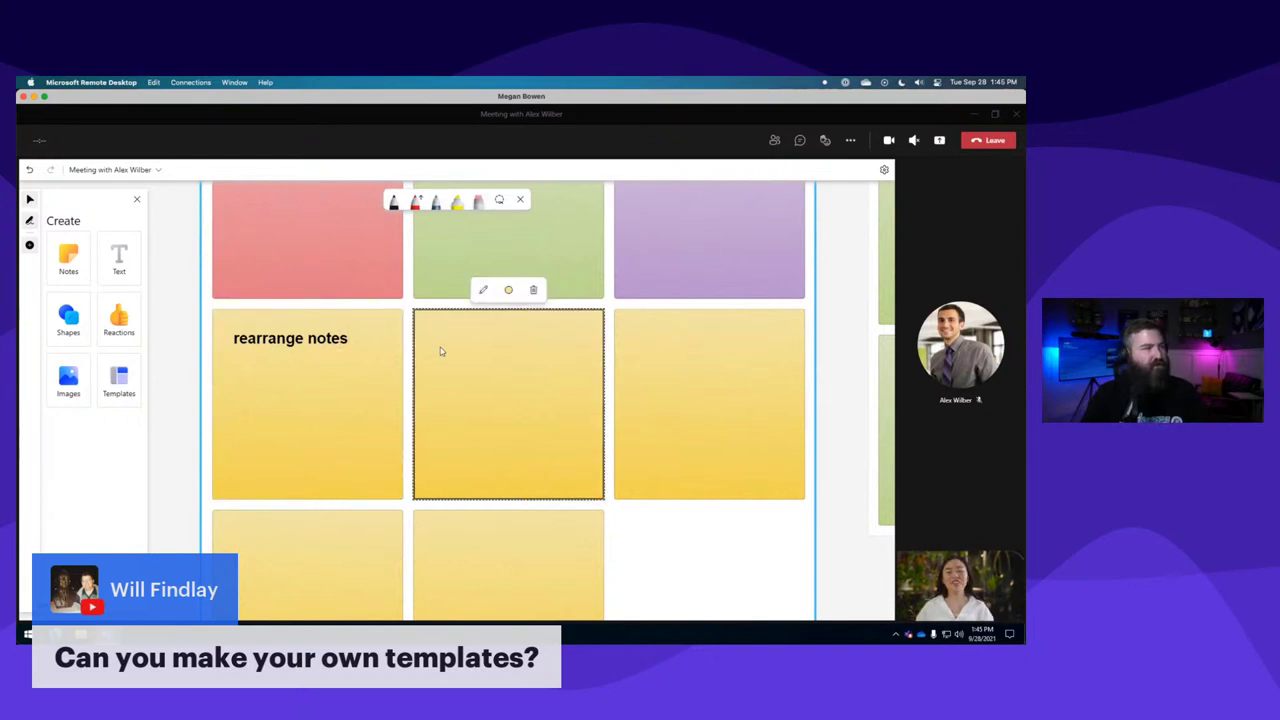
text(nov)
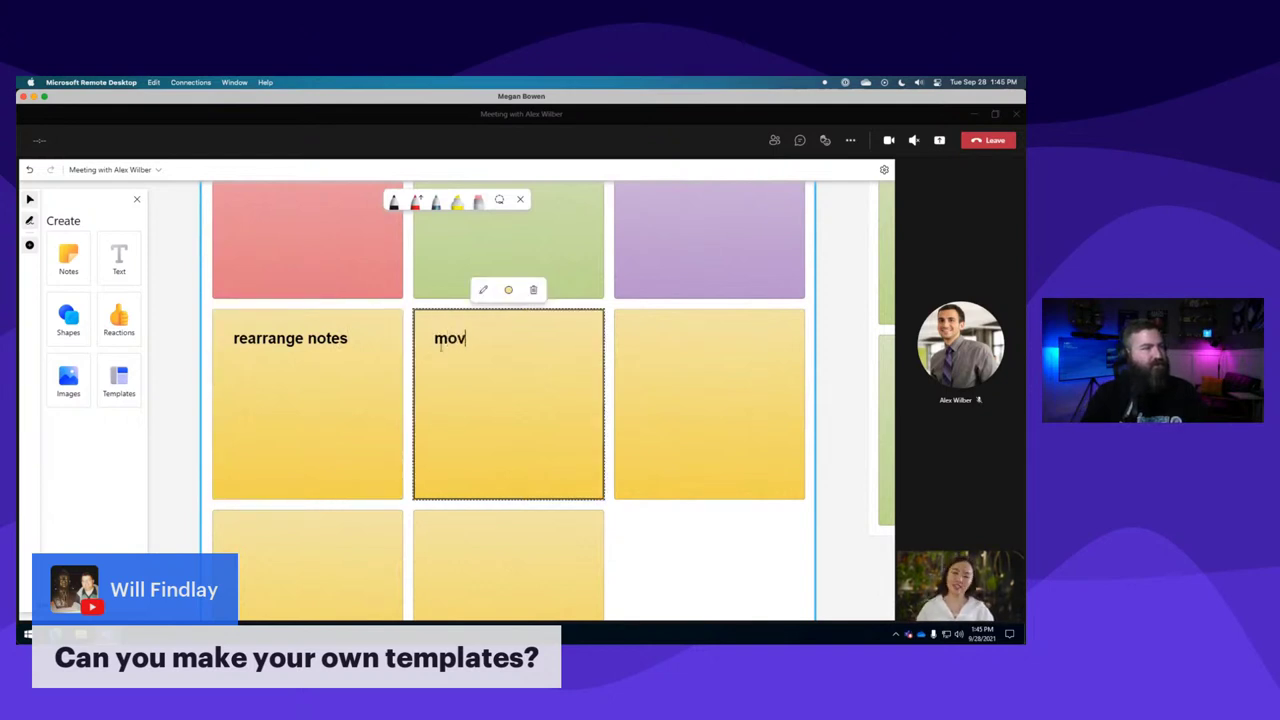
text(e notes from one grid to another)
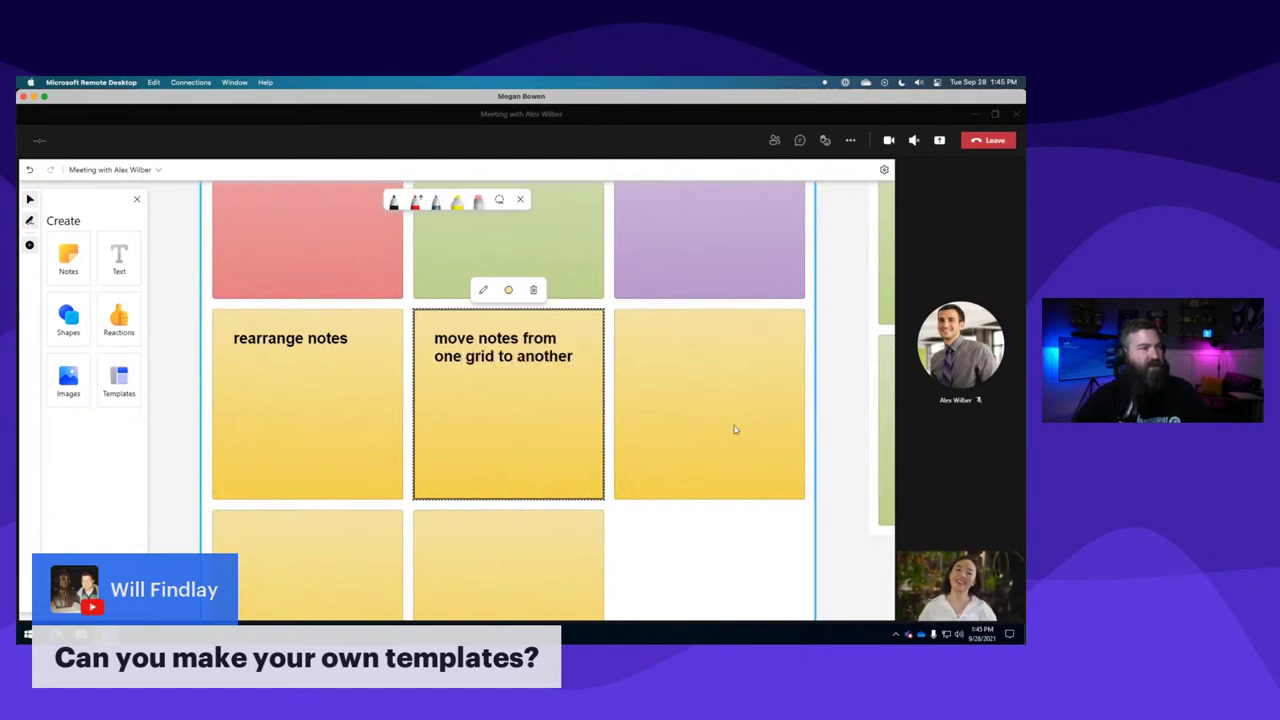
scroll(777, 432, down, 5)
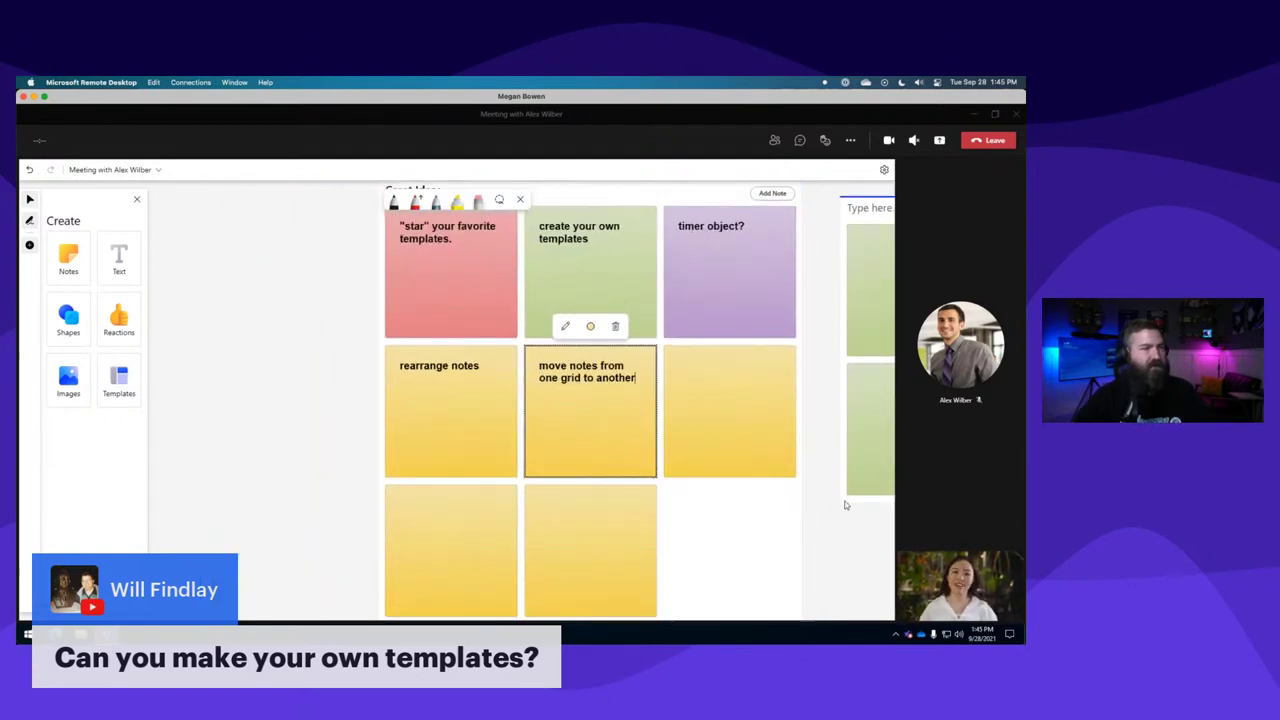
drag(811, 534, 707, 503)
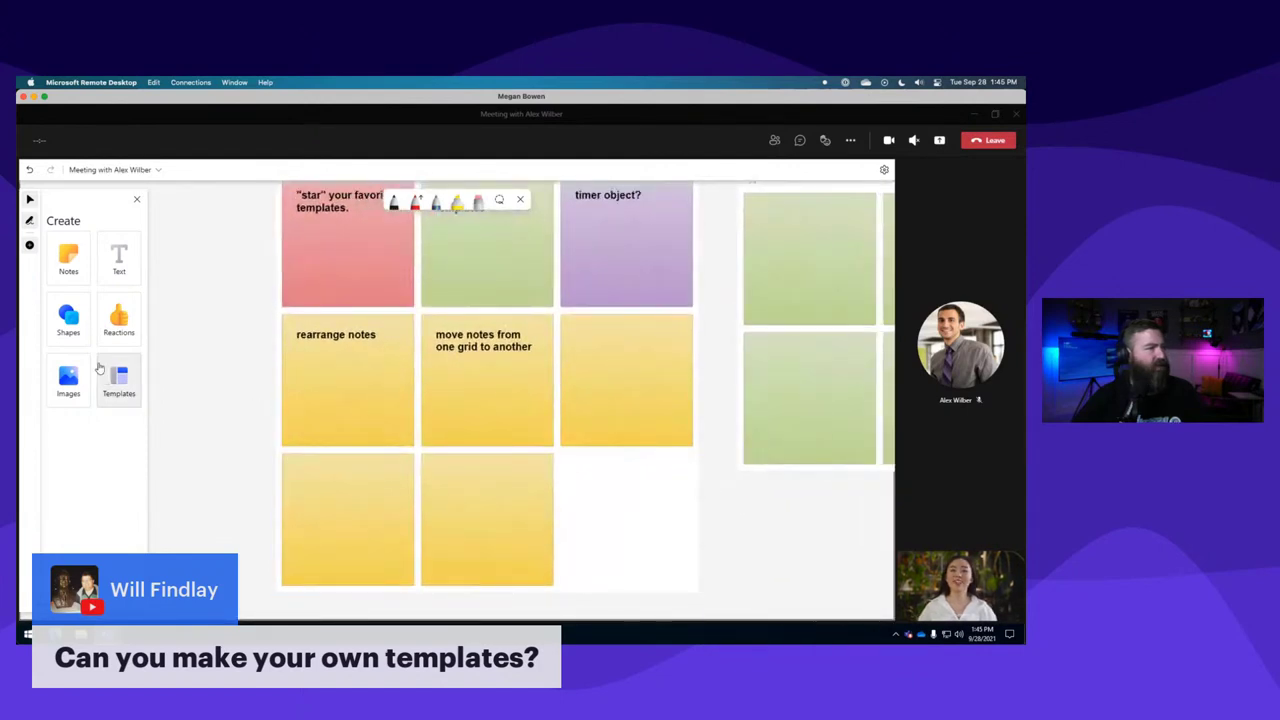
click(119, 258)
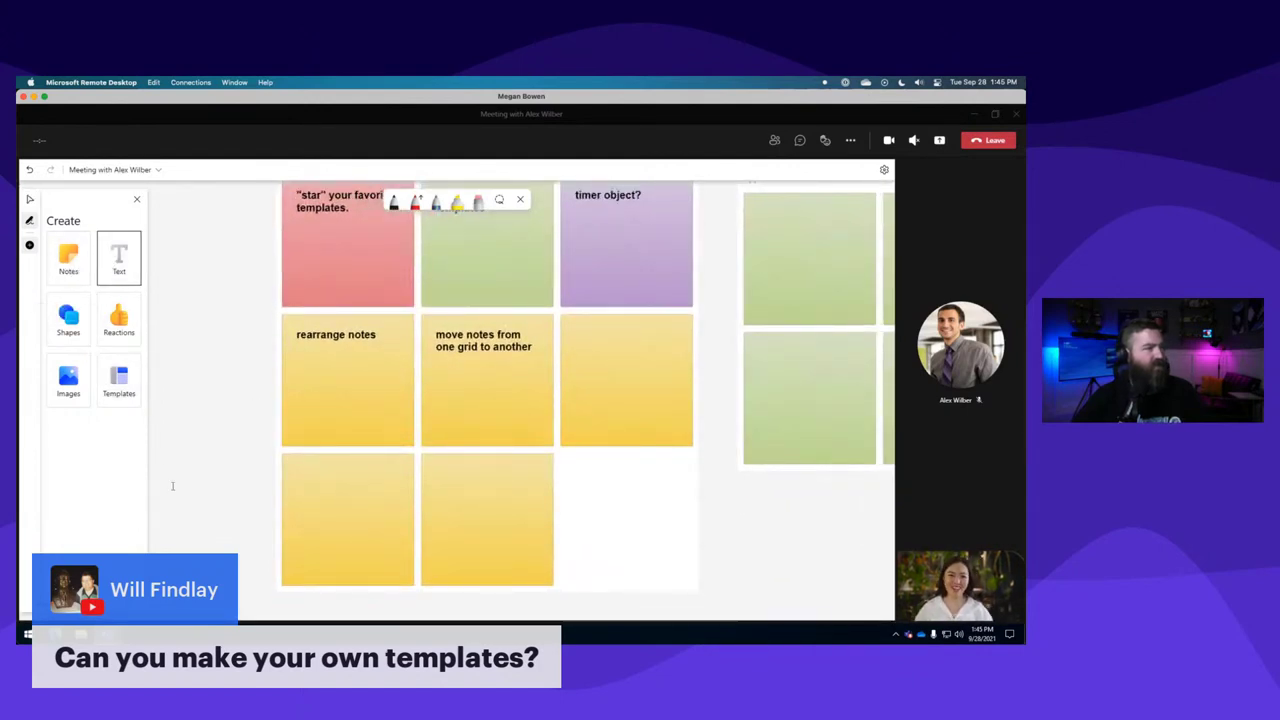
click(207, 446)
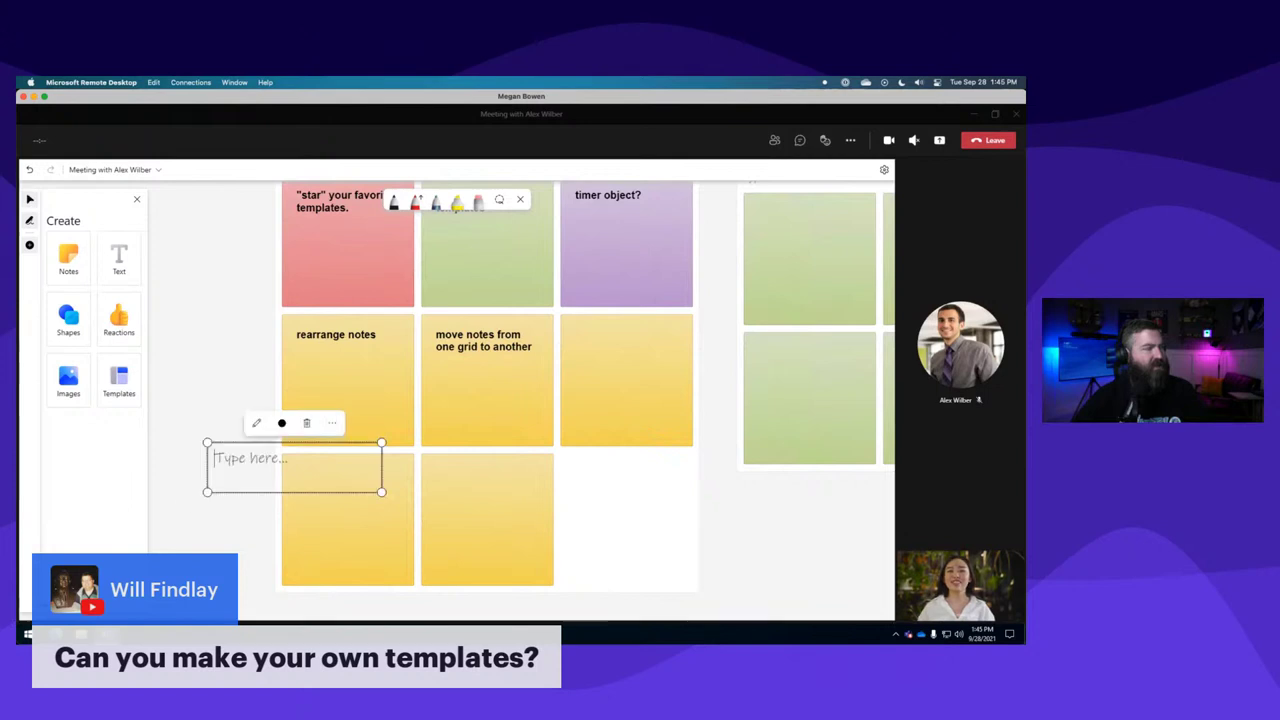
key(Escape)
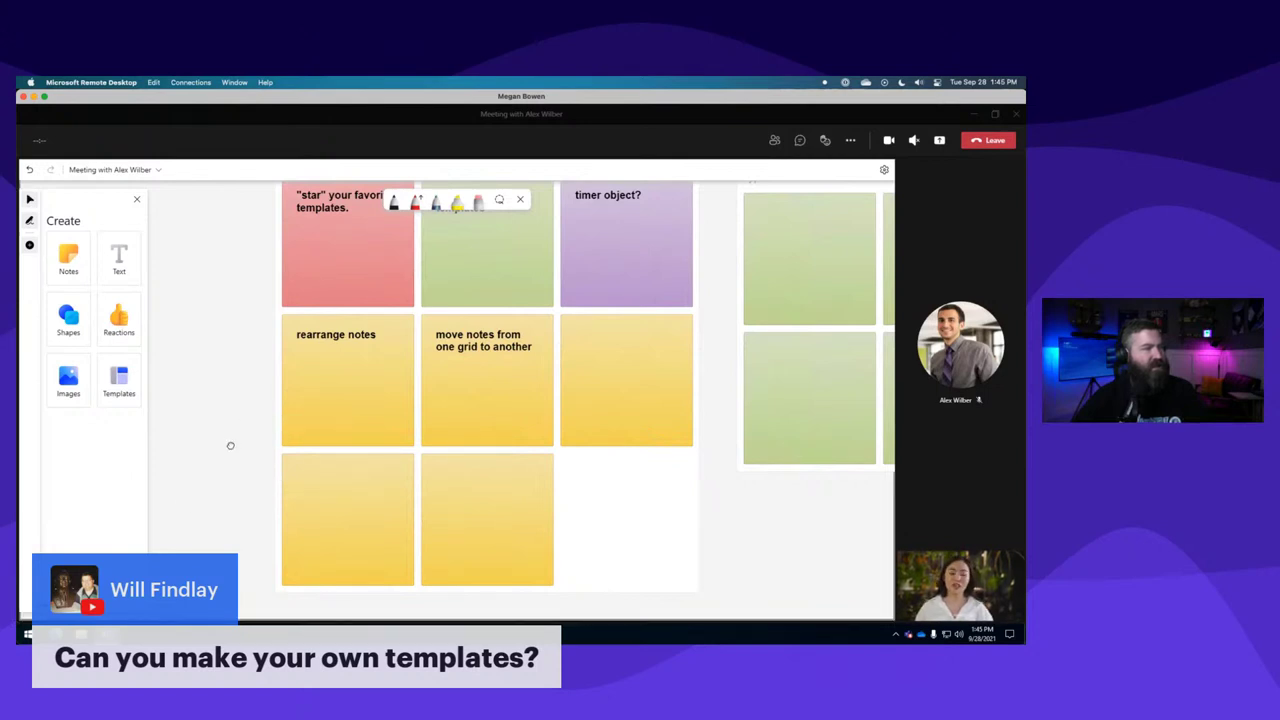
Add a text box reading "Here is some text" on the empty canvas beside the "Great Ideas" grid.
scroll(197, 466, up, 2)
scroll(211, 431, right, 2)
scroll(220, 499, down, 2)
scroll(220, 499, left, 5)
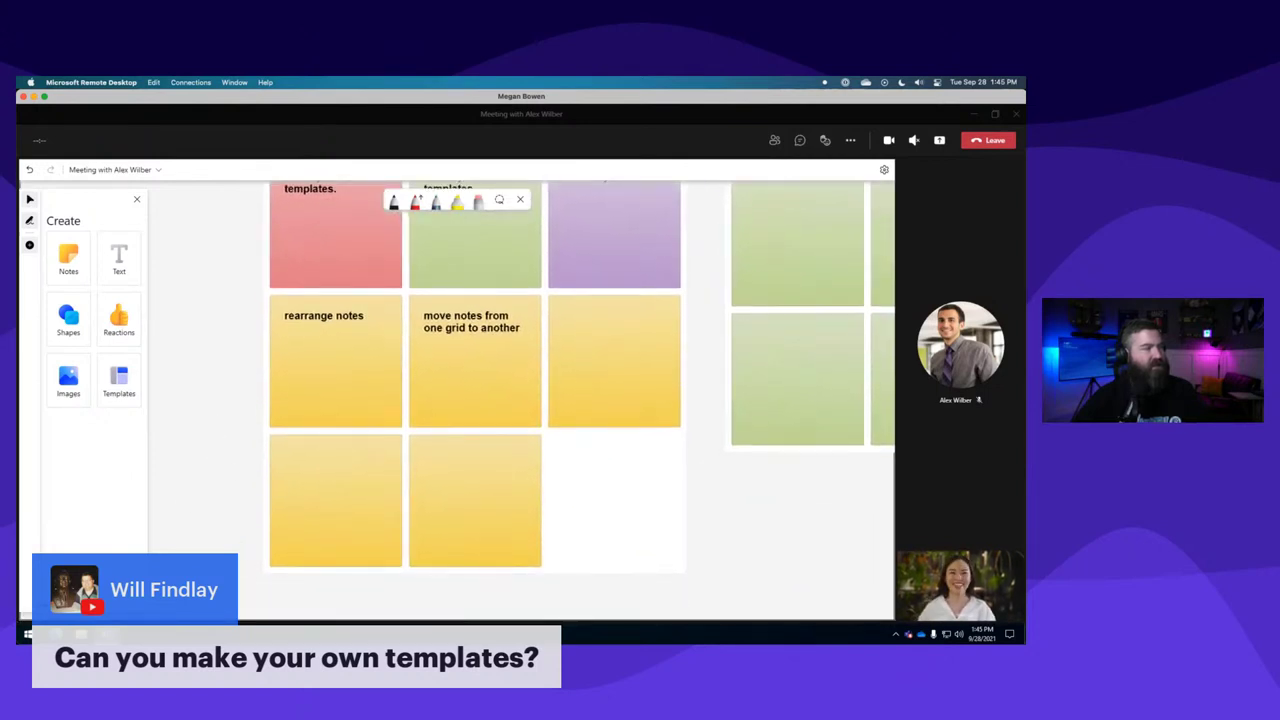
scroll(363, 463, down, 2)
click(119, 258)
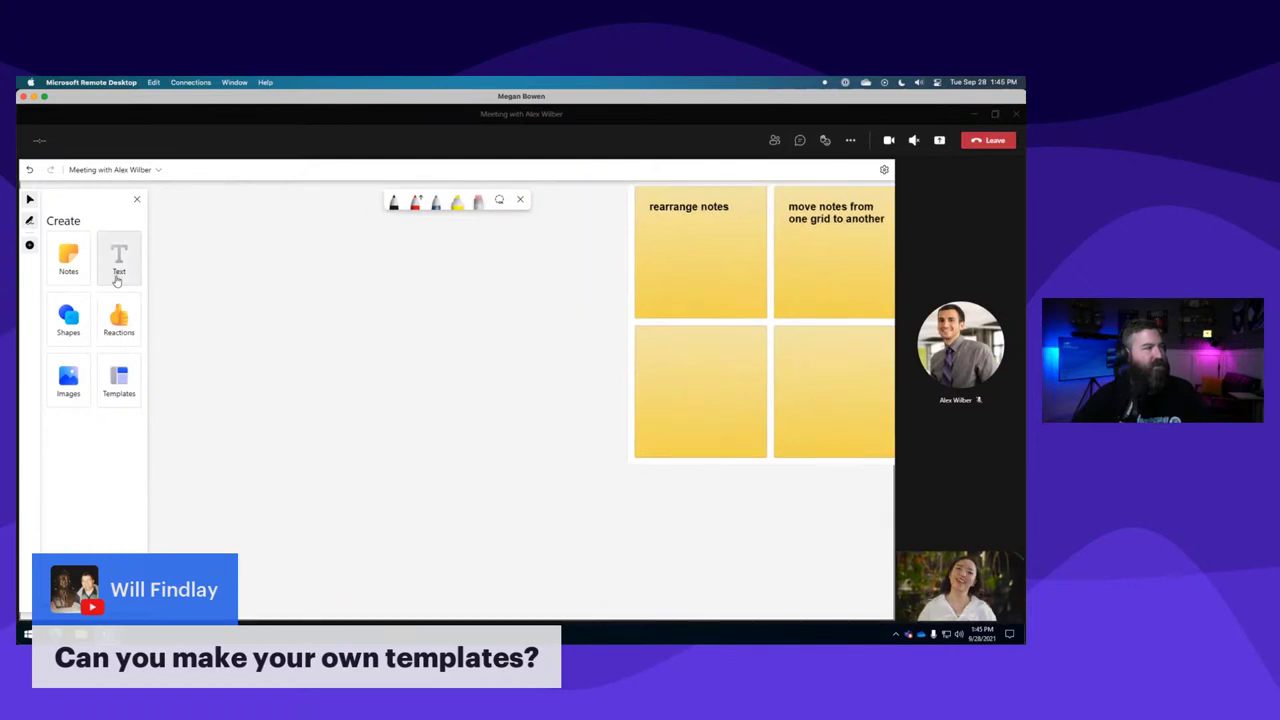
click(292, 390)
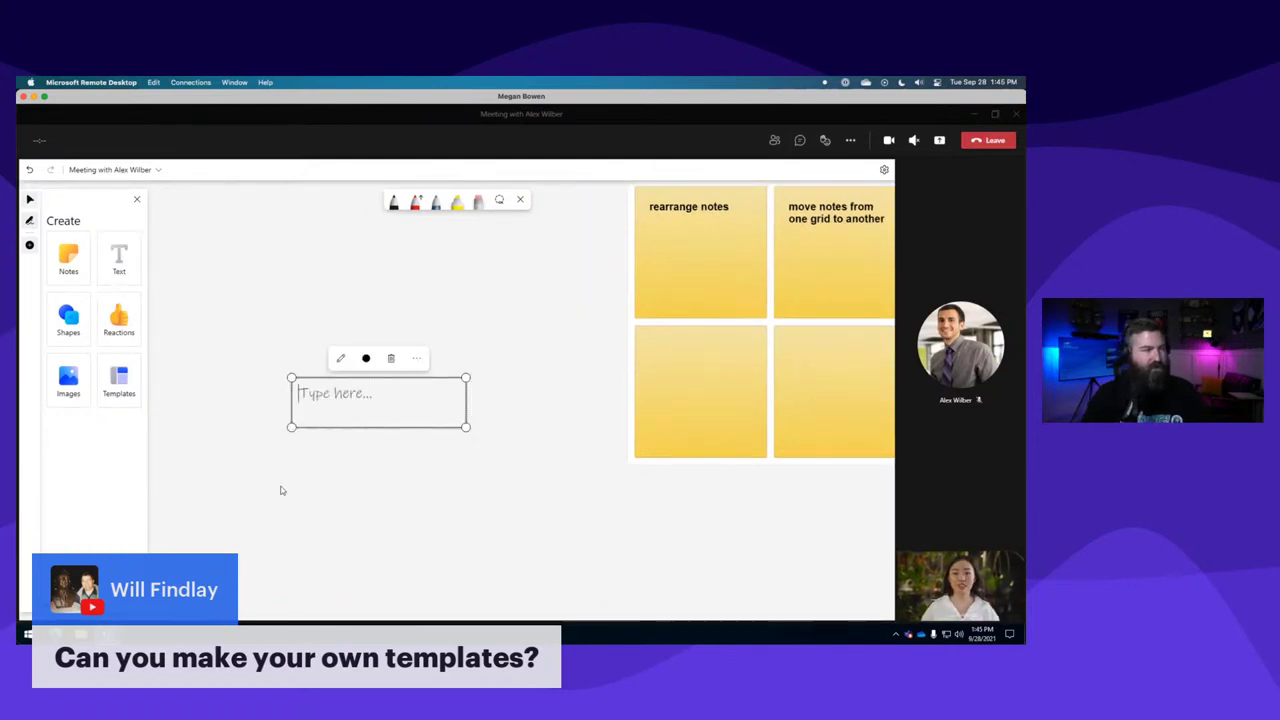
text(Here is some text)
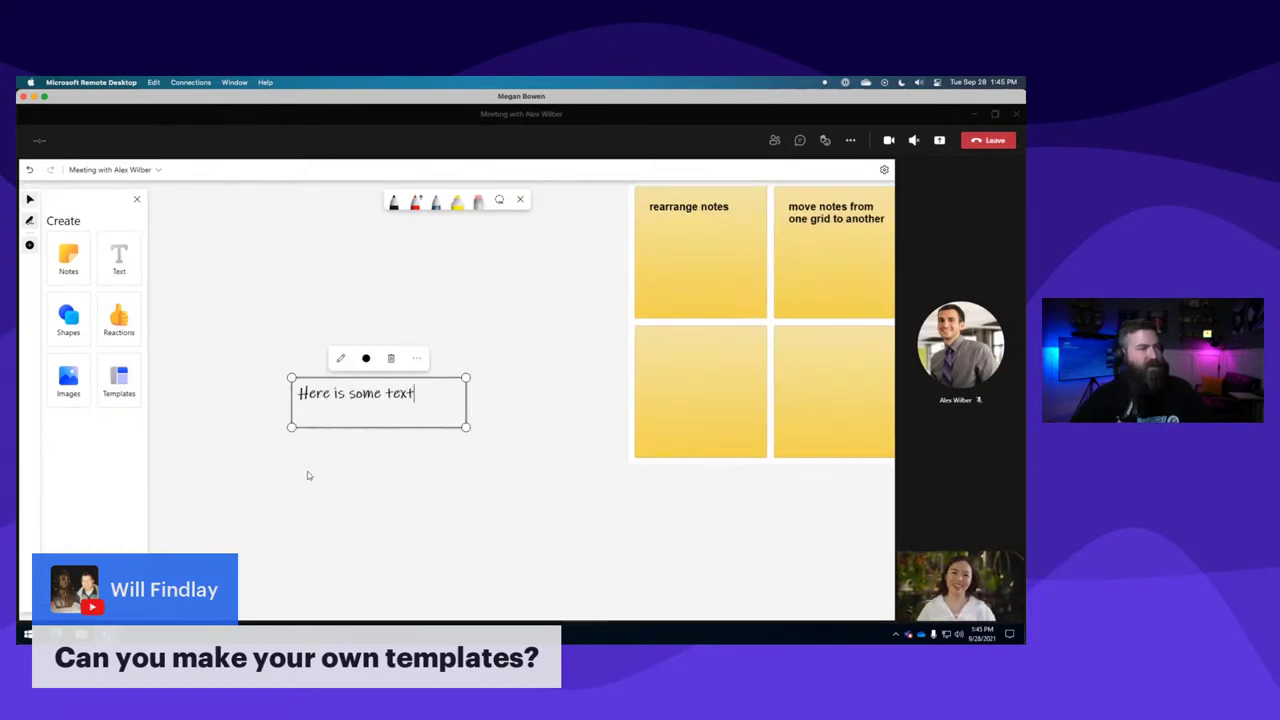
Recolour the "Here is some text" text purple, check its layering options and leave it deselected.
click(366, 358)
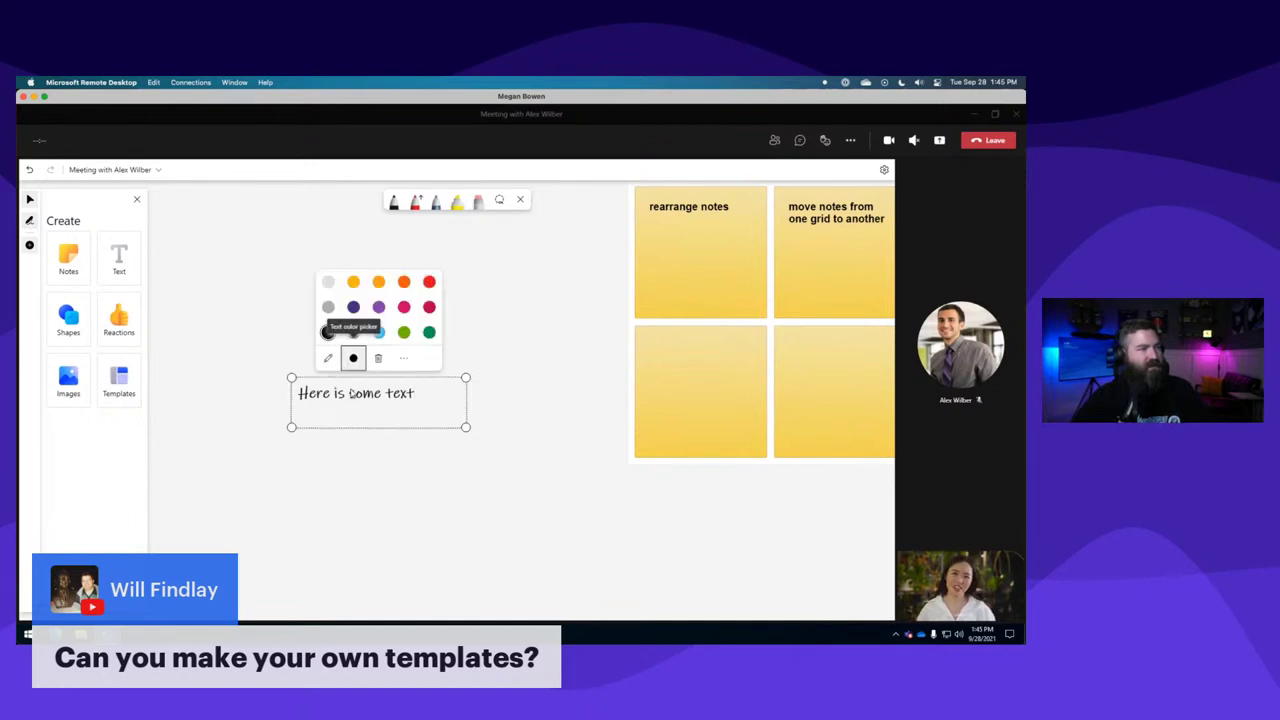
click(379, 308)
click(404, 357)
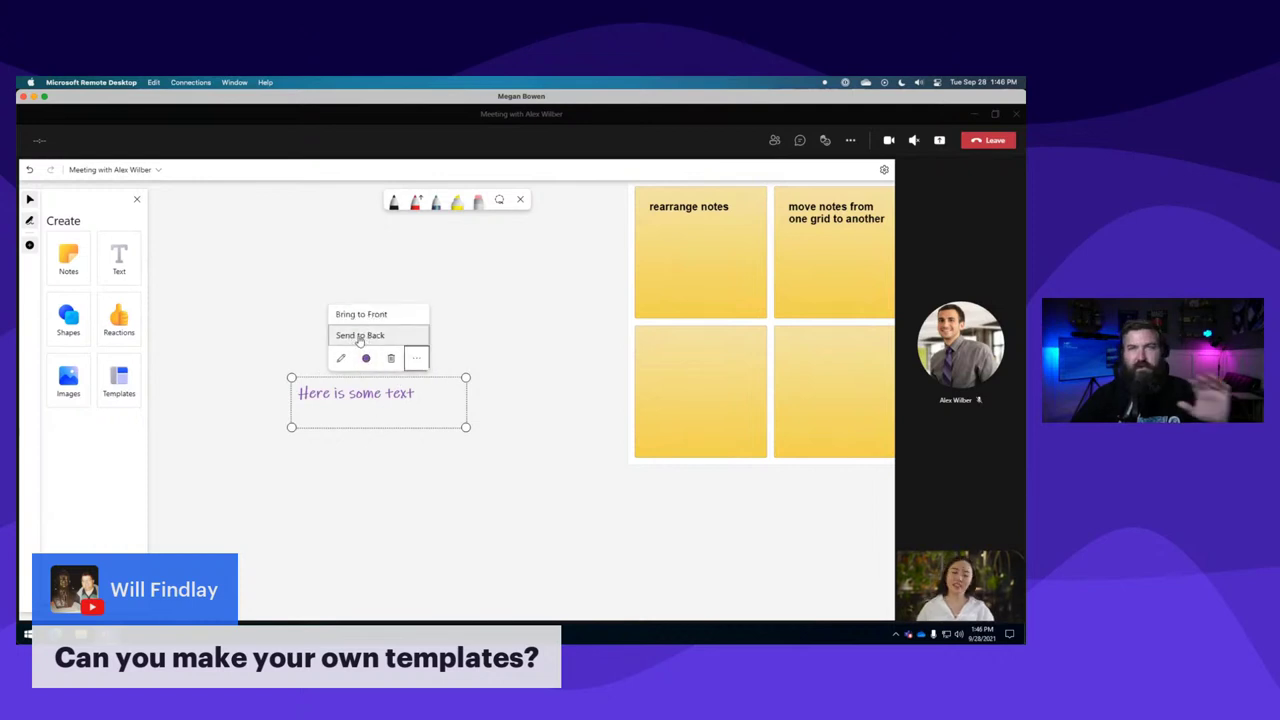
click(307, 510)
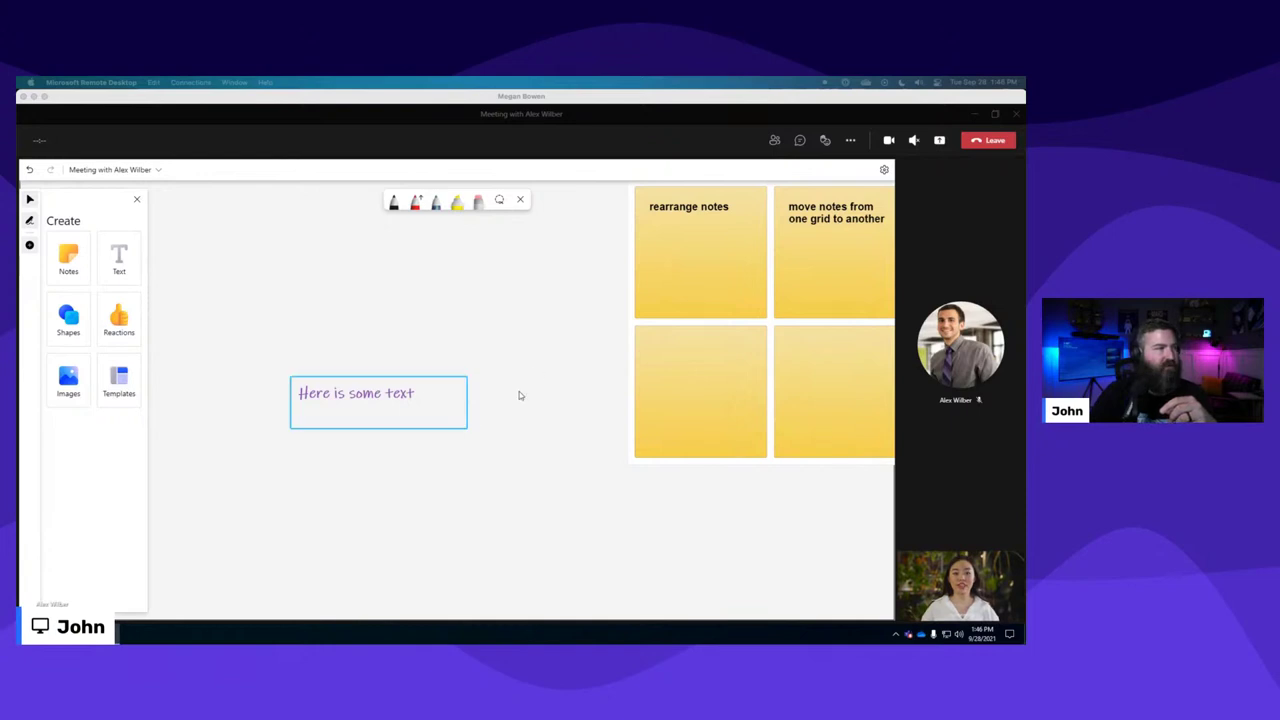
Place two thumbs-up reactions side by side along the top edge of the "rearrange notes" note.
click(537, 294)
drag(537, 294, 426, 380)
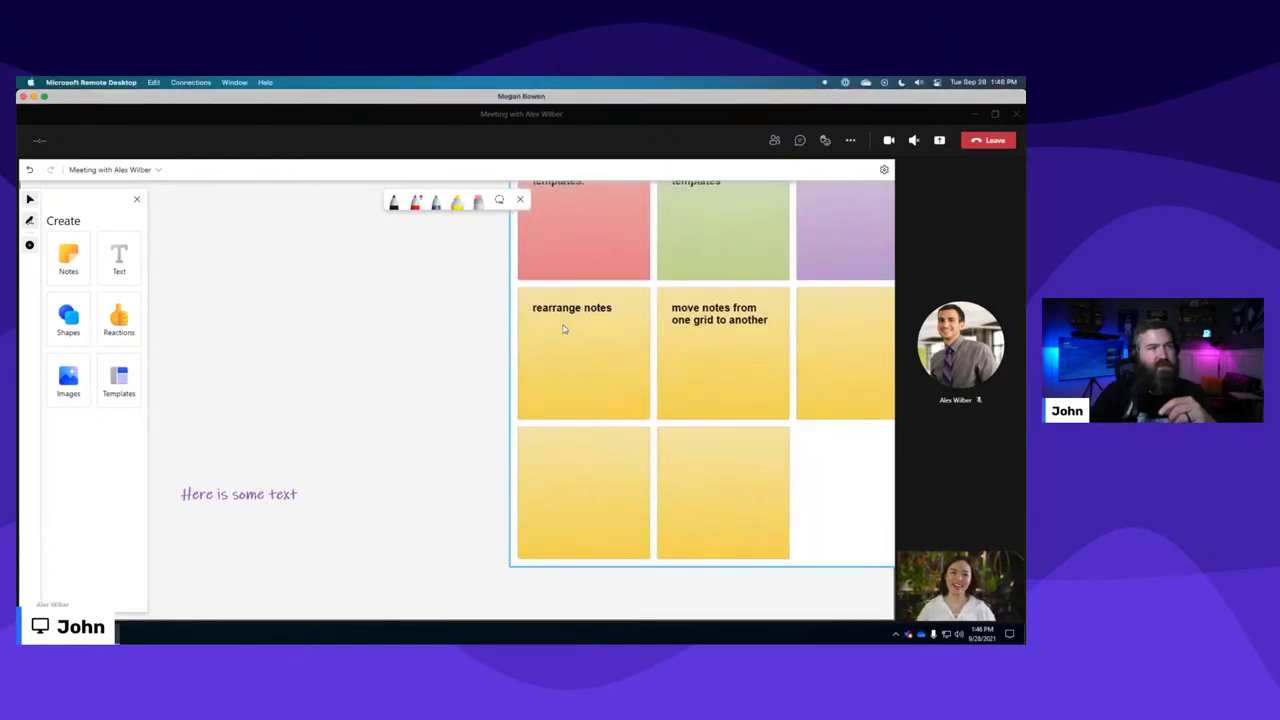
click(555, 328)
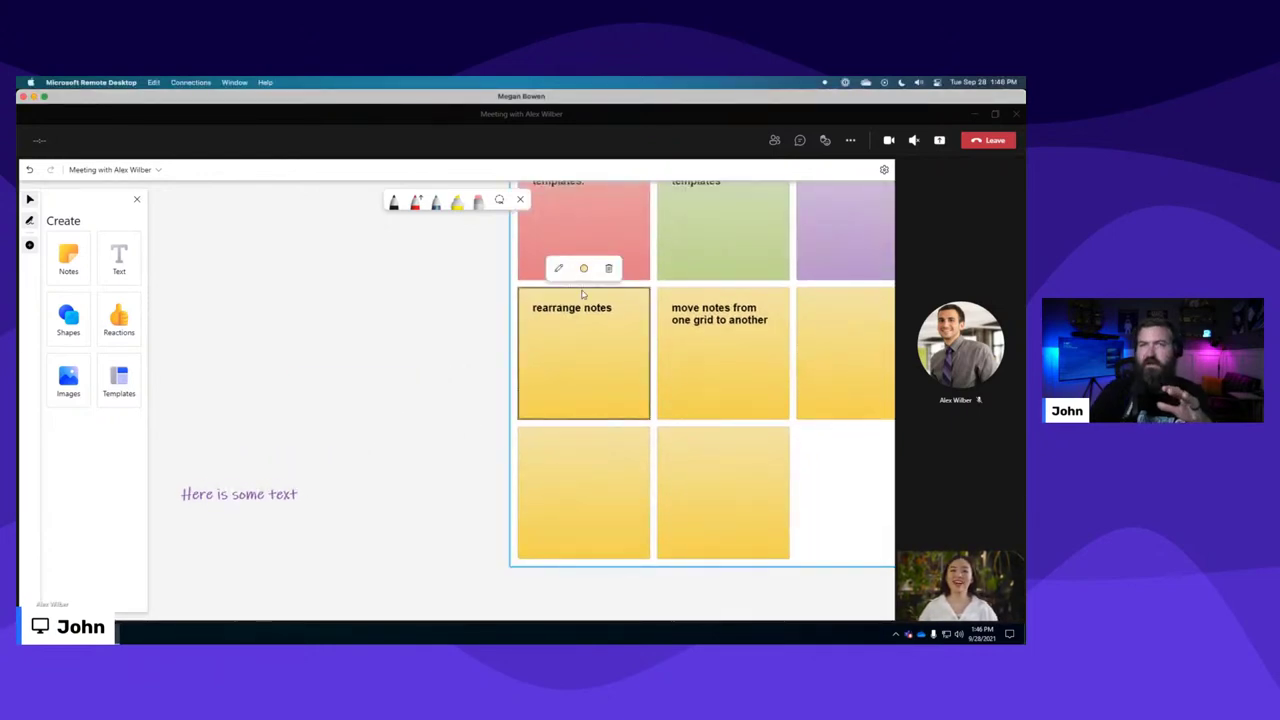
click(119, 320)
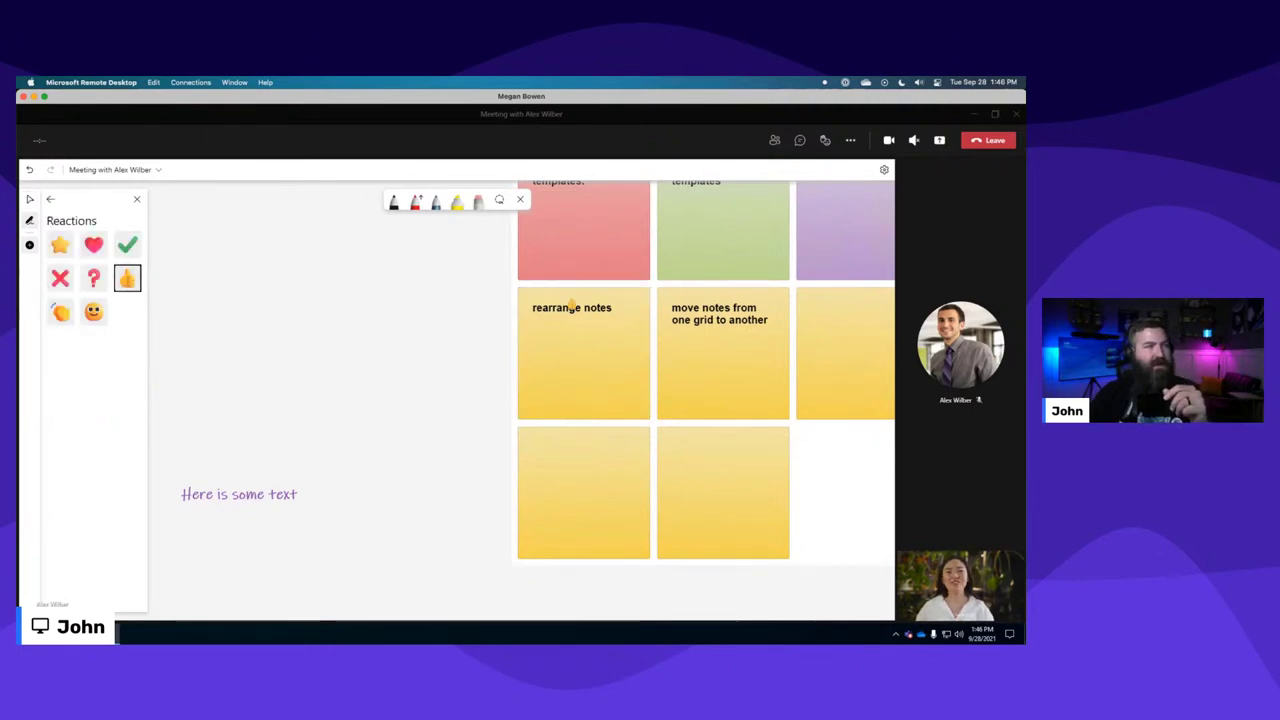
click(520, 287)
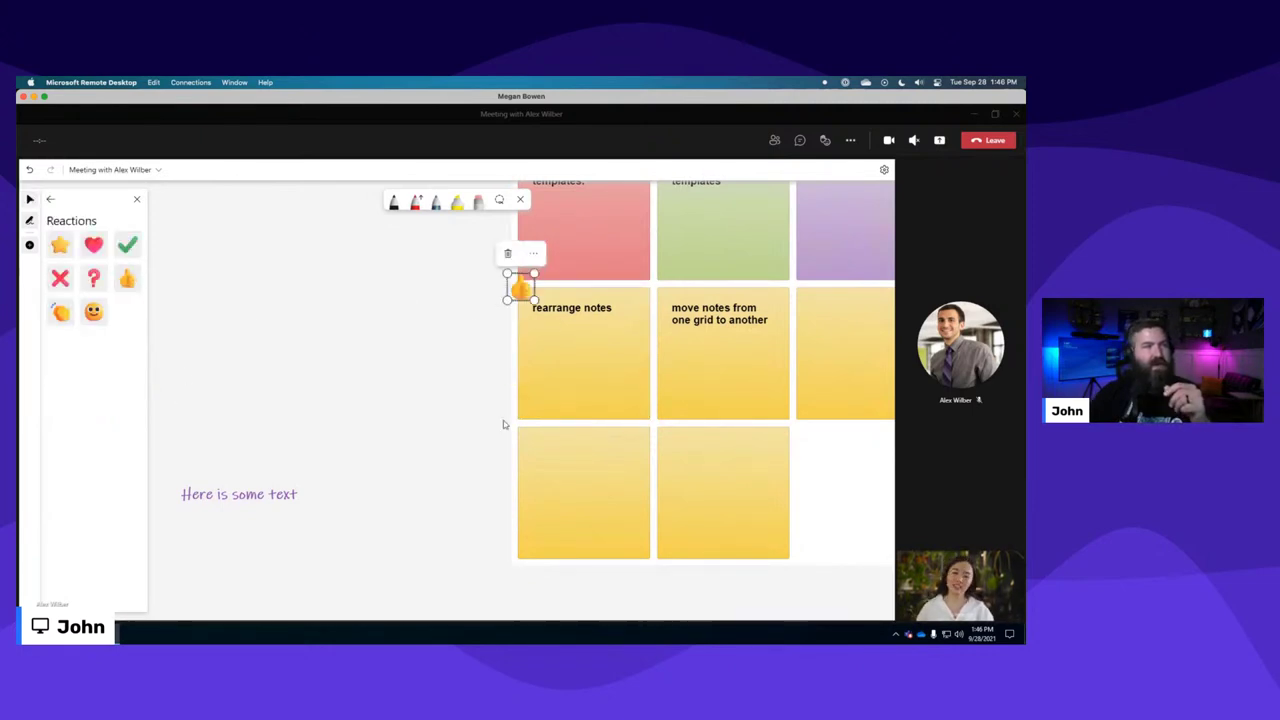
click(127, 278)
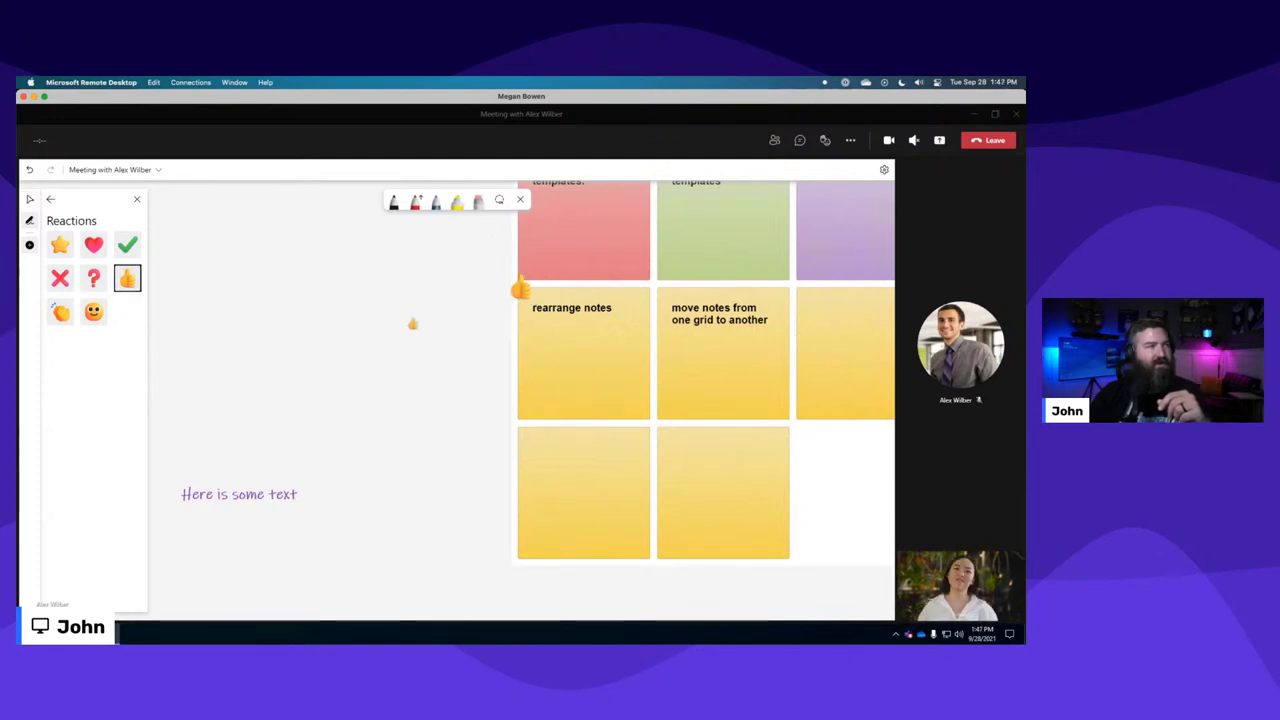
click(546, 288)
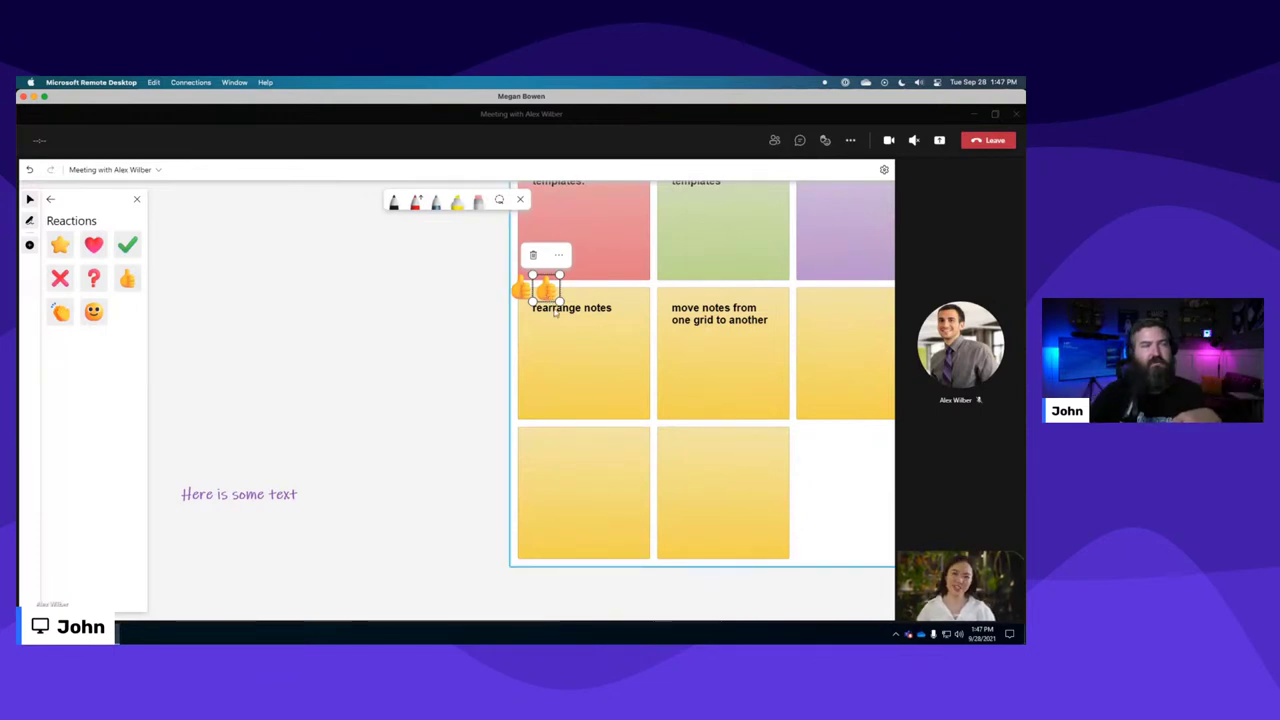
click(52, 201)
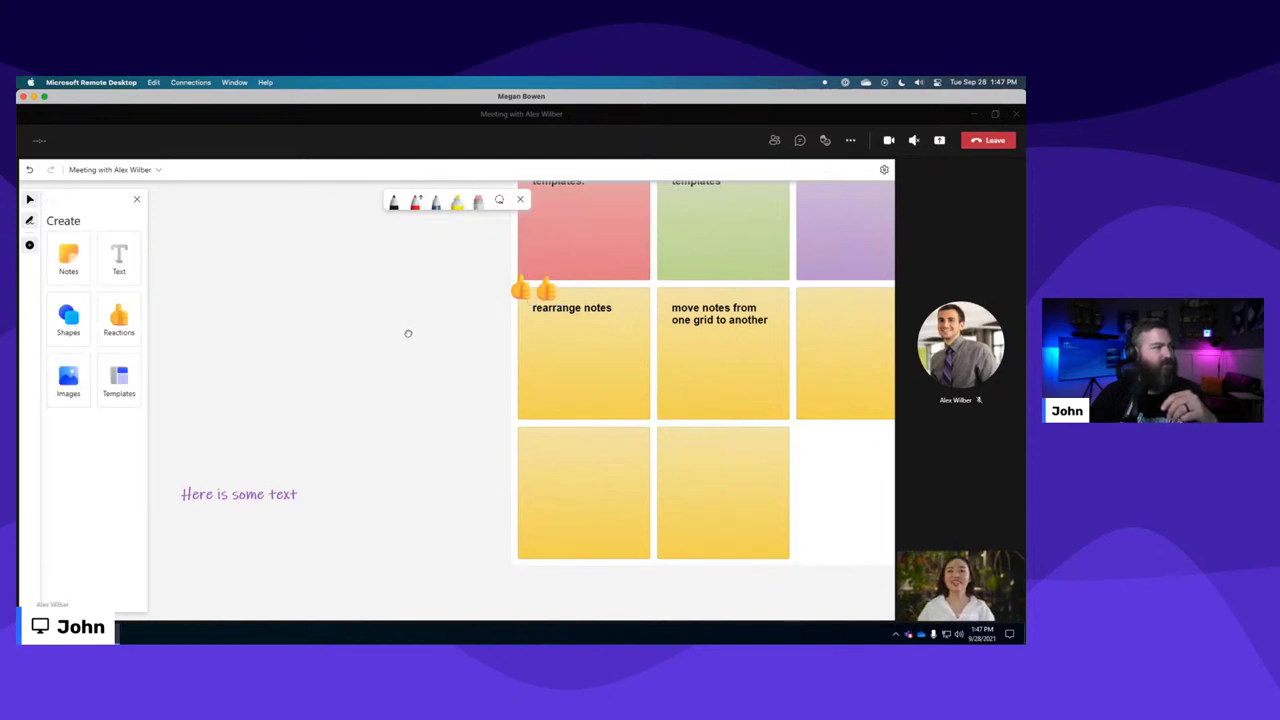
Insert a square shape on the empty canvas and stretch it into a wide rectangle above the "Here is some text" text.
scroll(488, 317, left, 5)
click(469, 449)
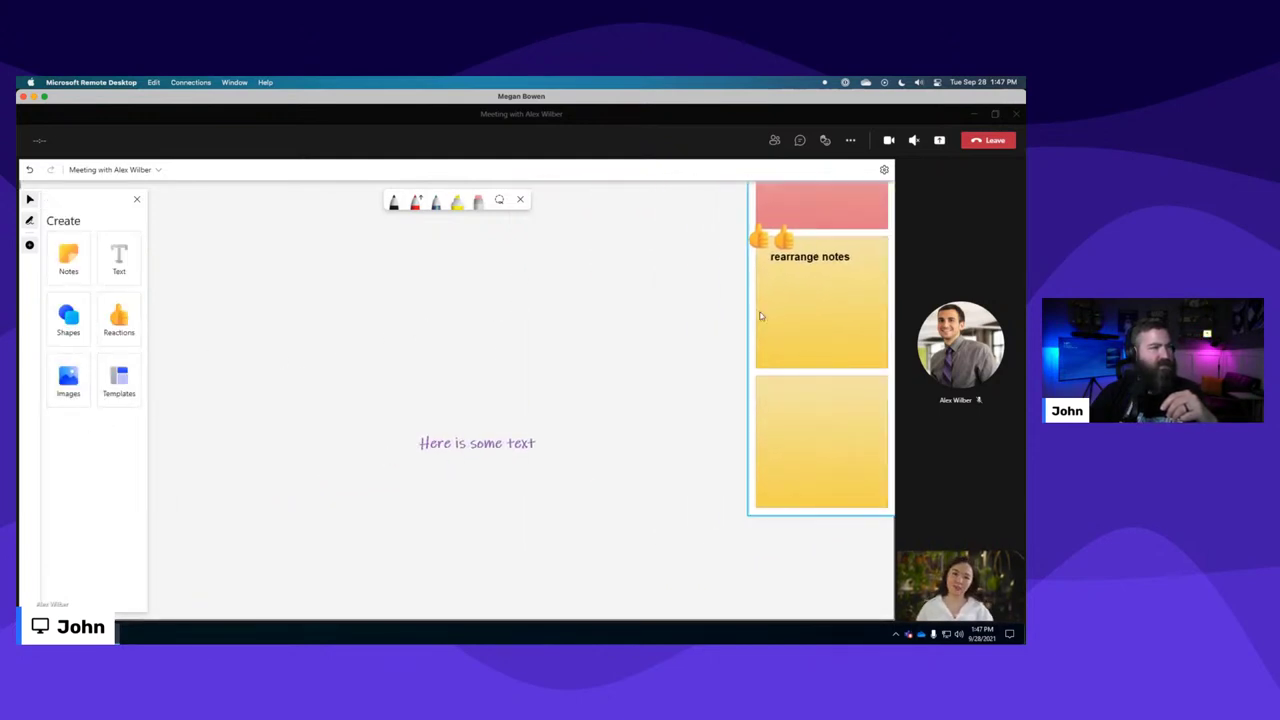
click(68, 318)
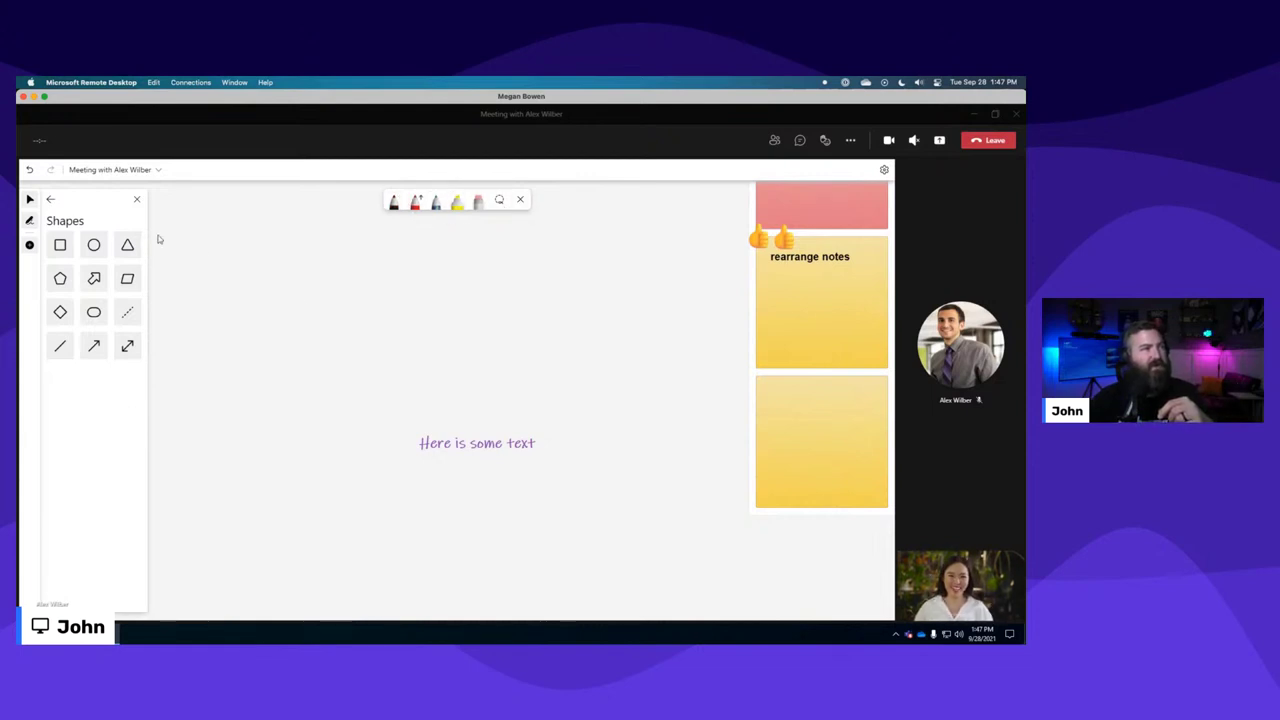
click(50, 198)
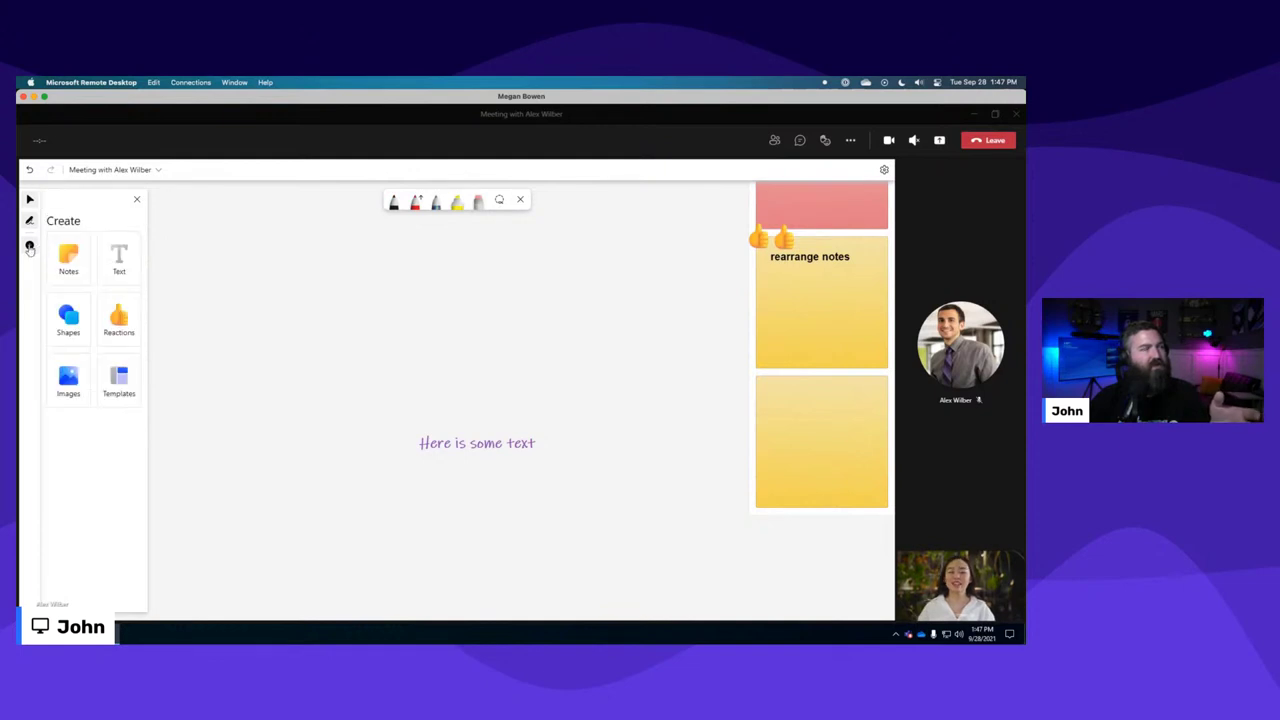
click(78, 328)
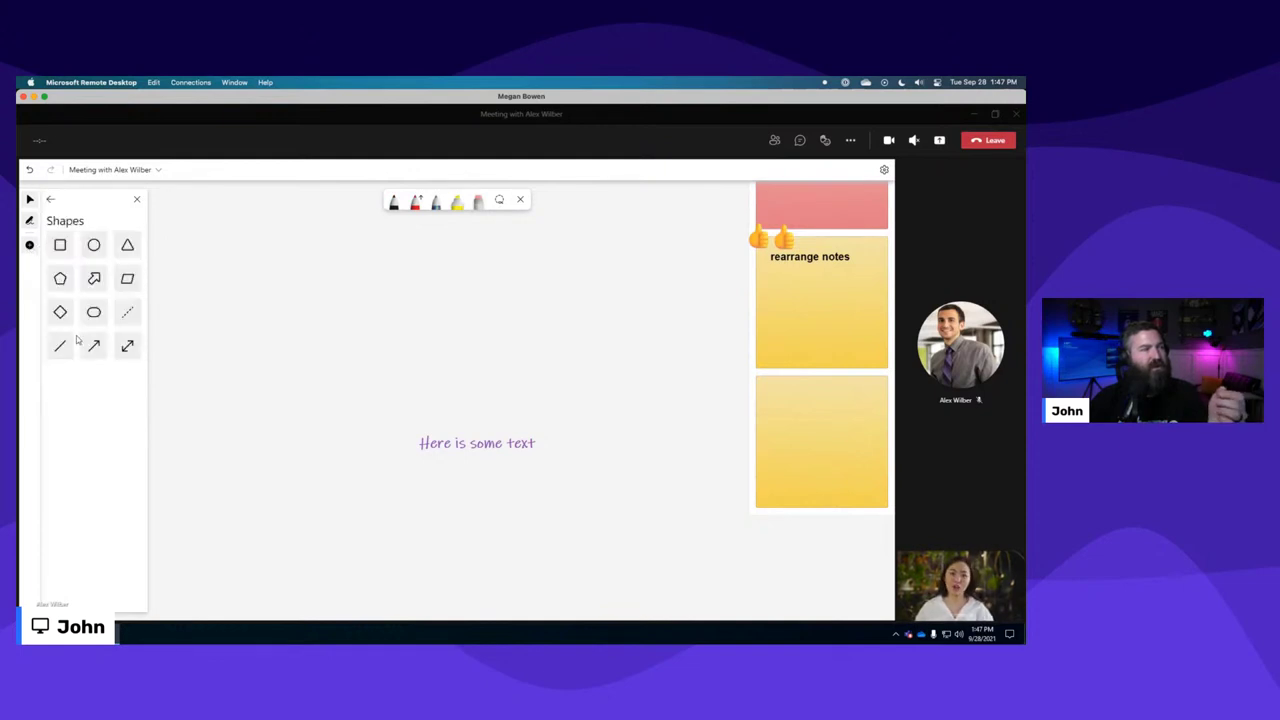
click(62, 250)
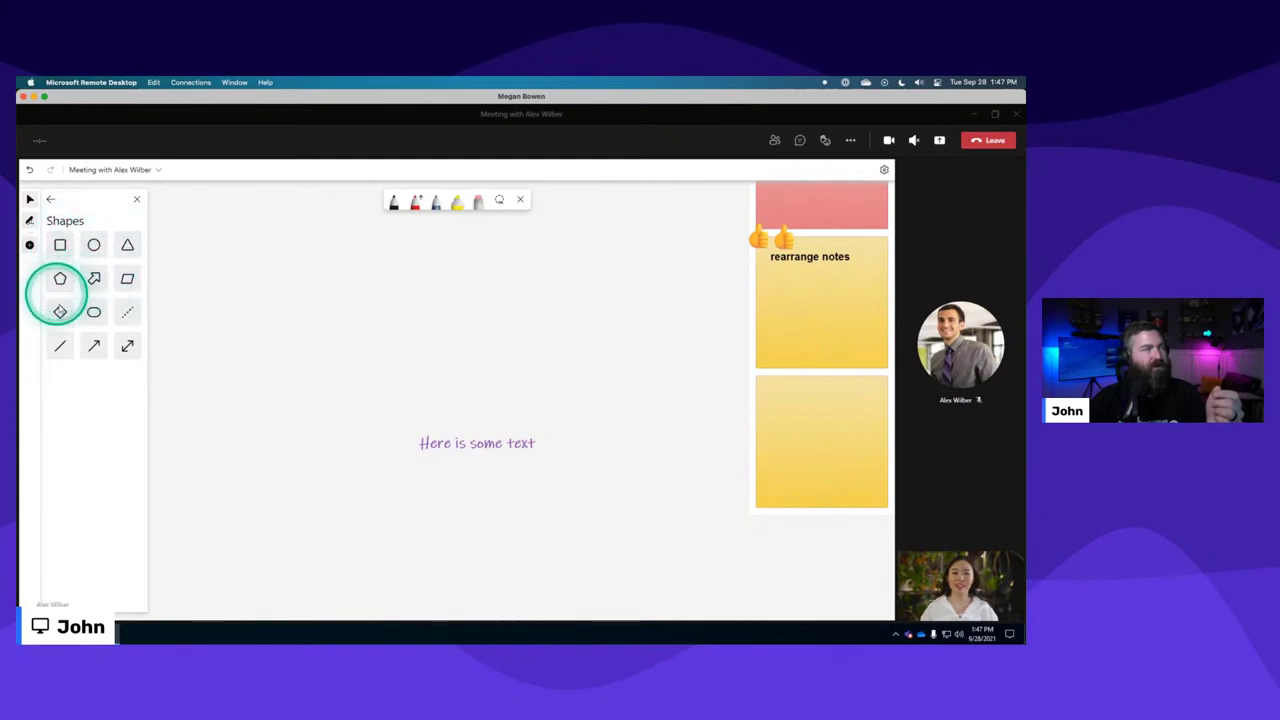
click(62, 246)
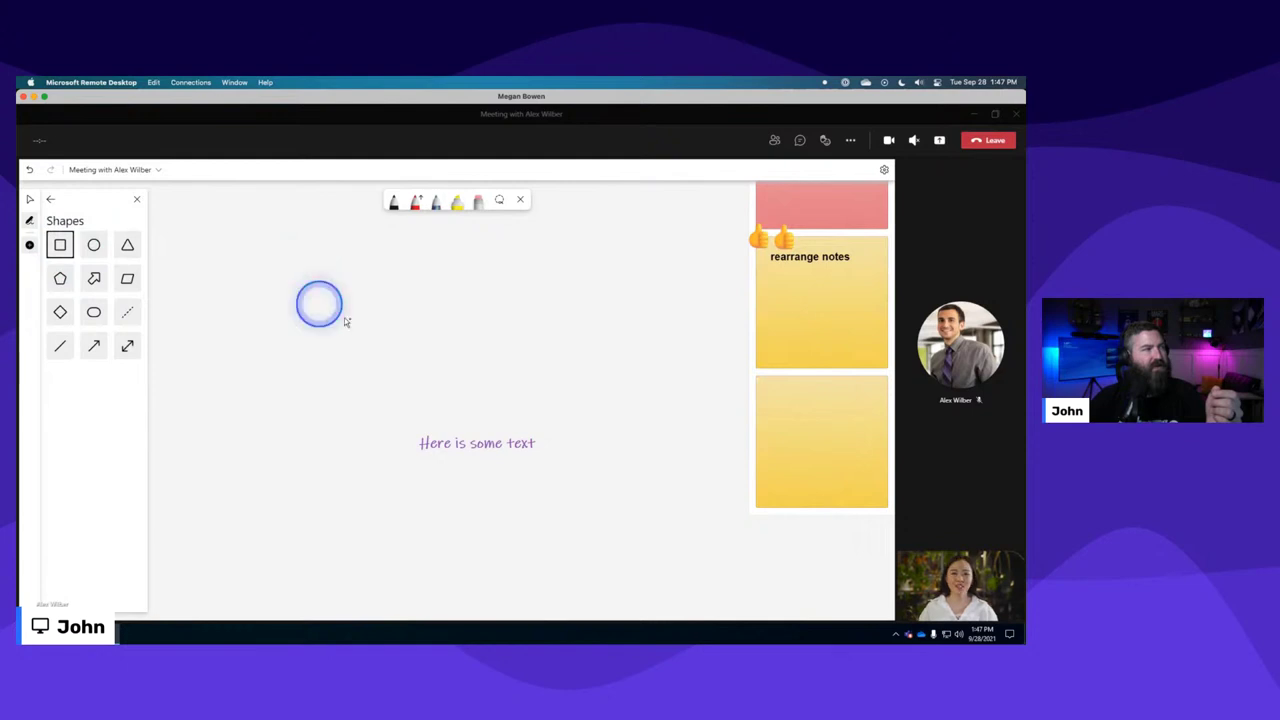
click(482, 399)
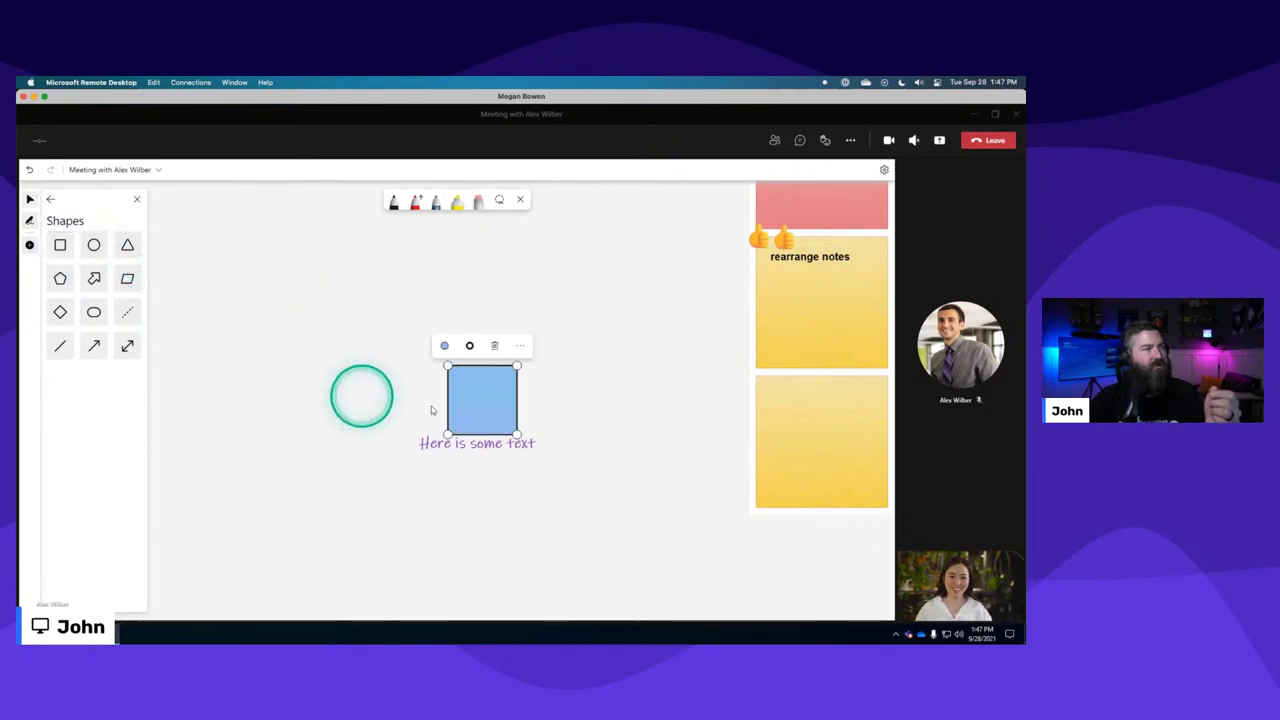
drag(487, 399, 305, 257)
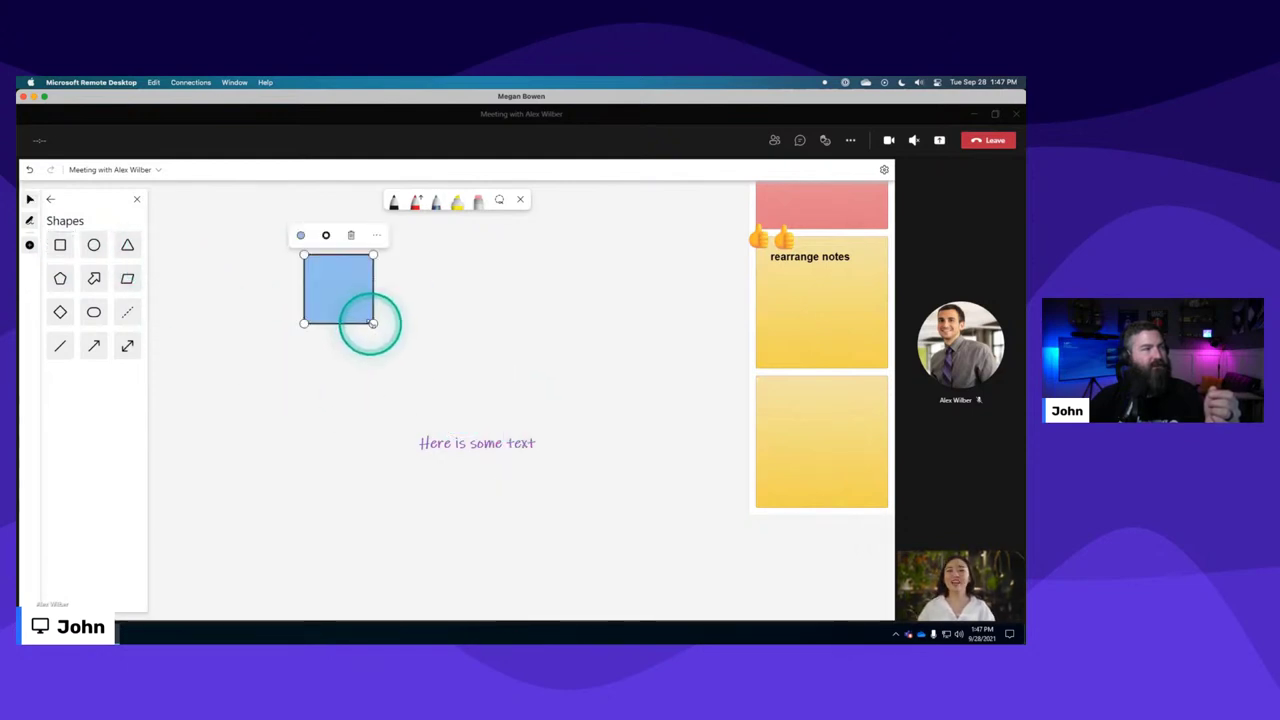
drag(366, 323, 593, 330)
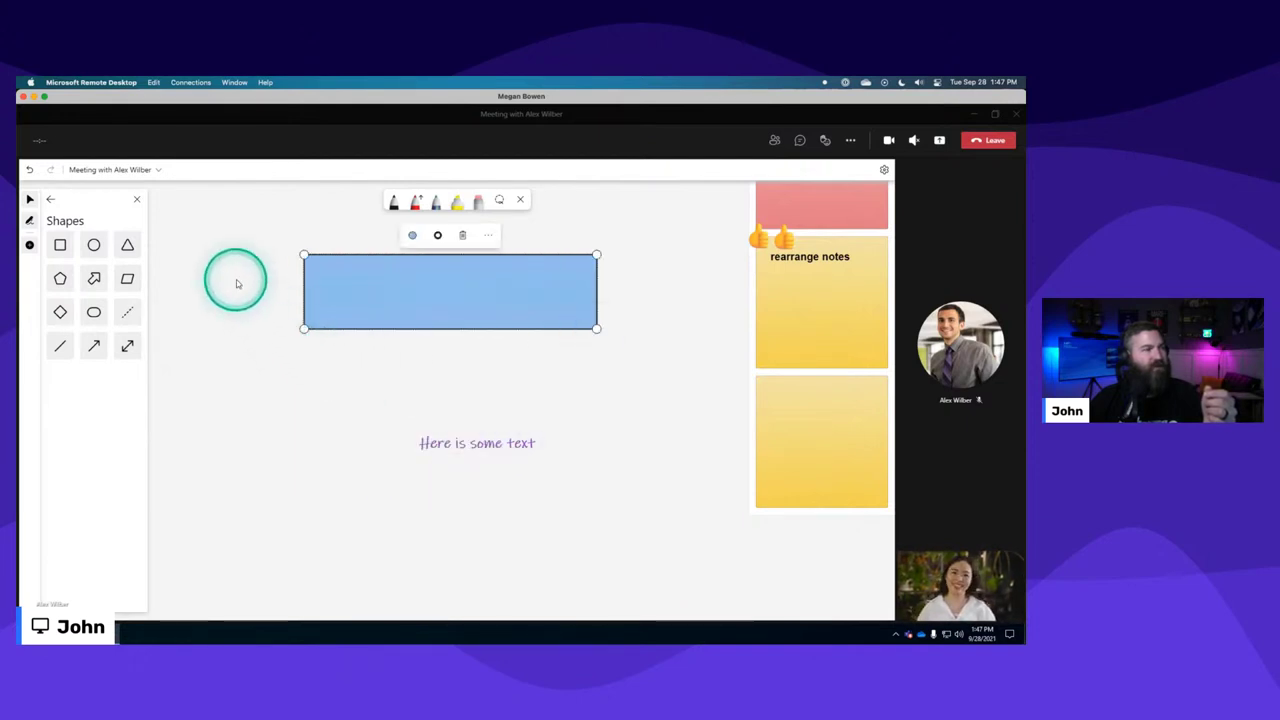
Insert a small square shape above the starting end of the wide rectangle and check its layering options.
drag(234, 277, 226, 374)
click(60, 245)
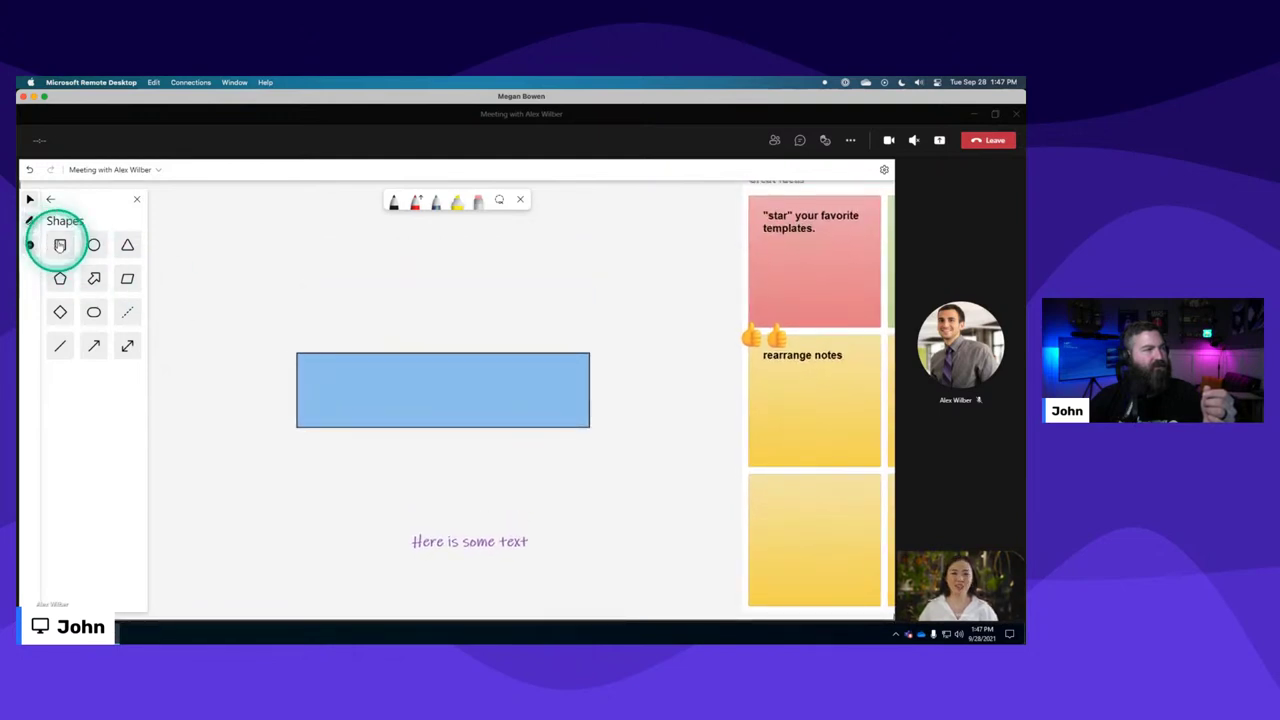
drag(294, 249, 357, 314)
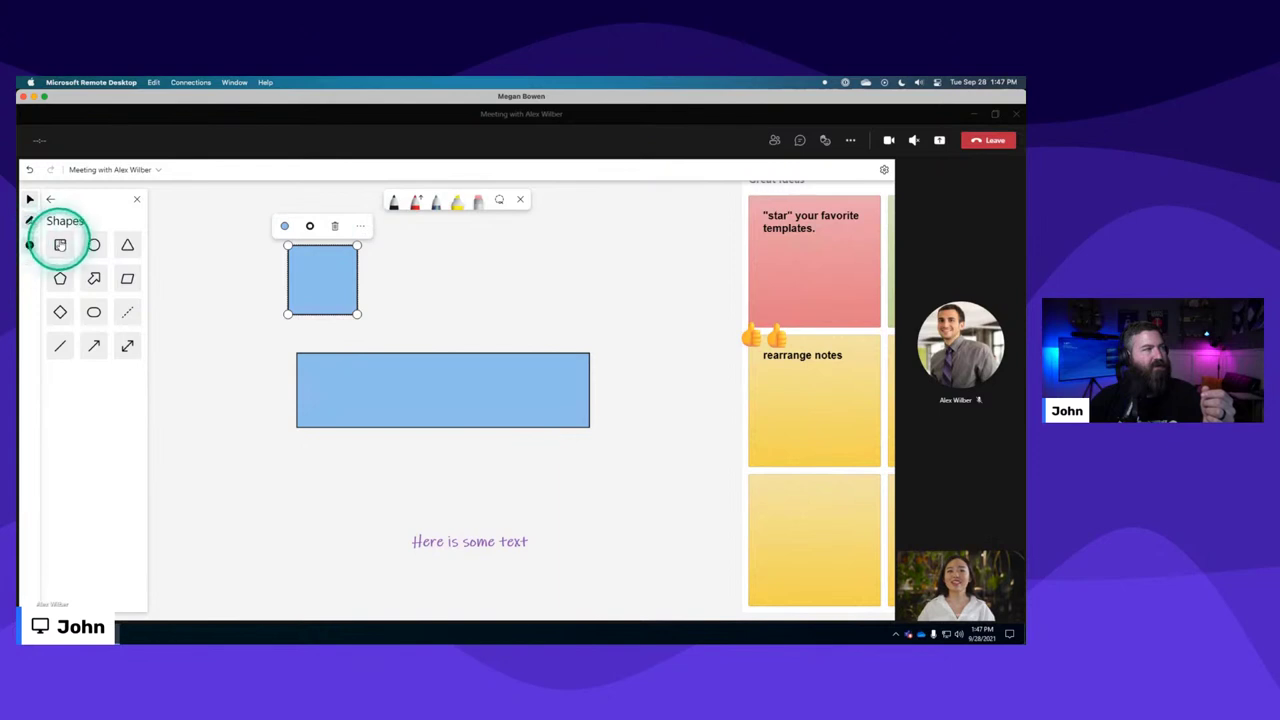
click(355, 228)
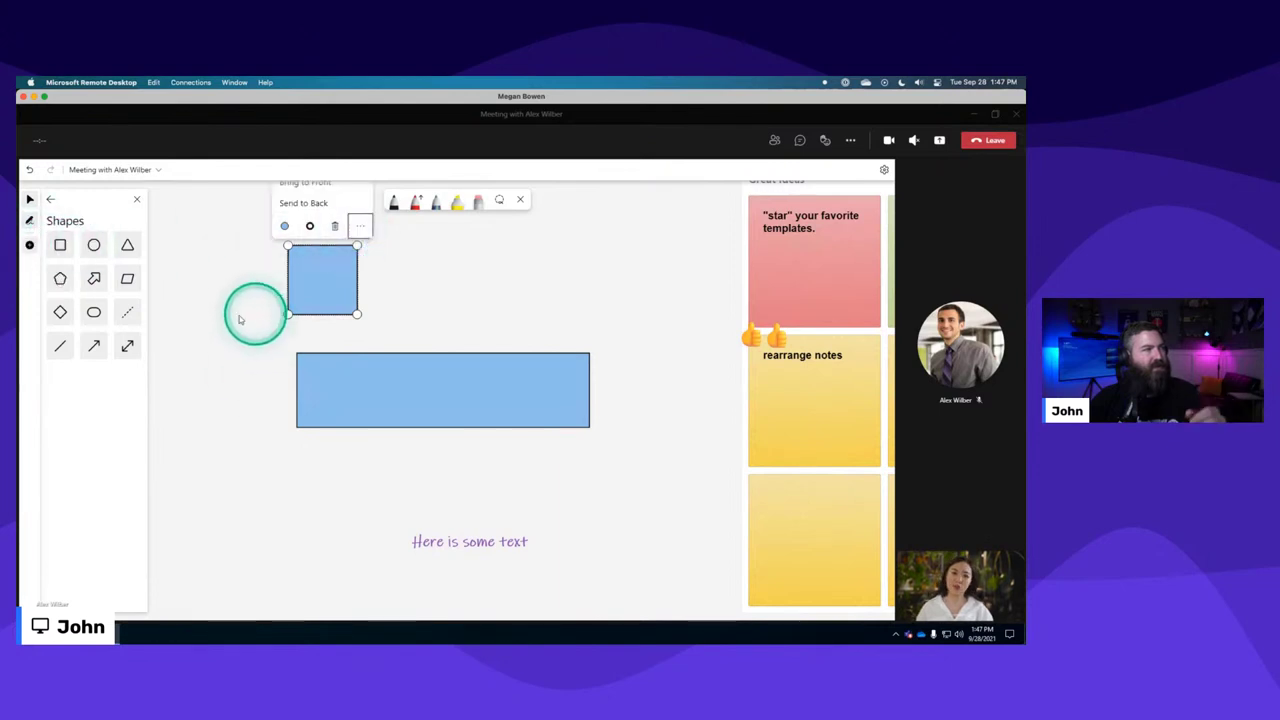
click(250, 383)
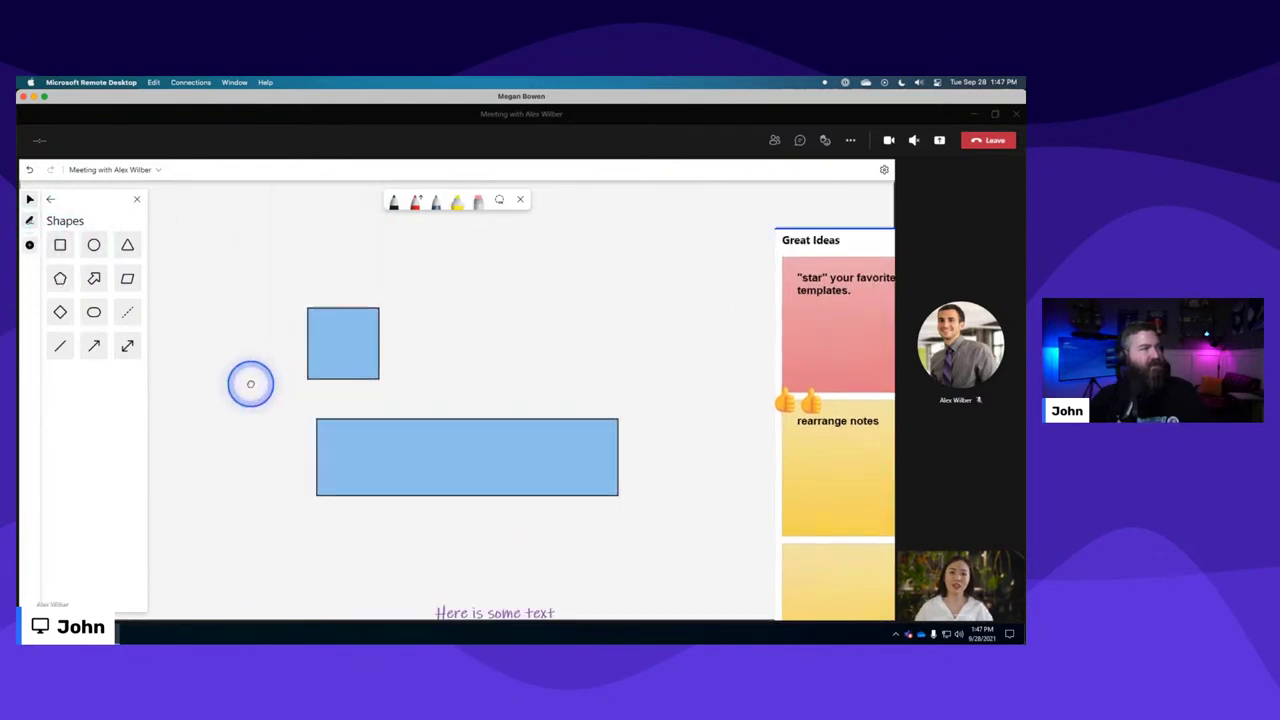
Insert a second square of the same size beside the small square, aligned with it above the wide rectangle.
click(316, 360)
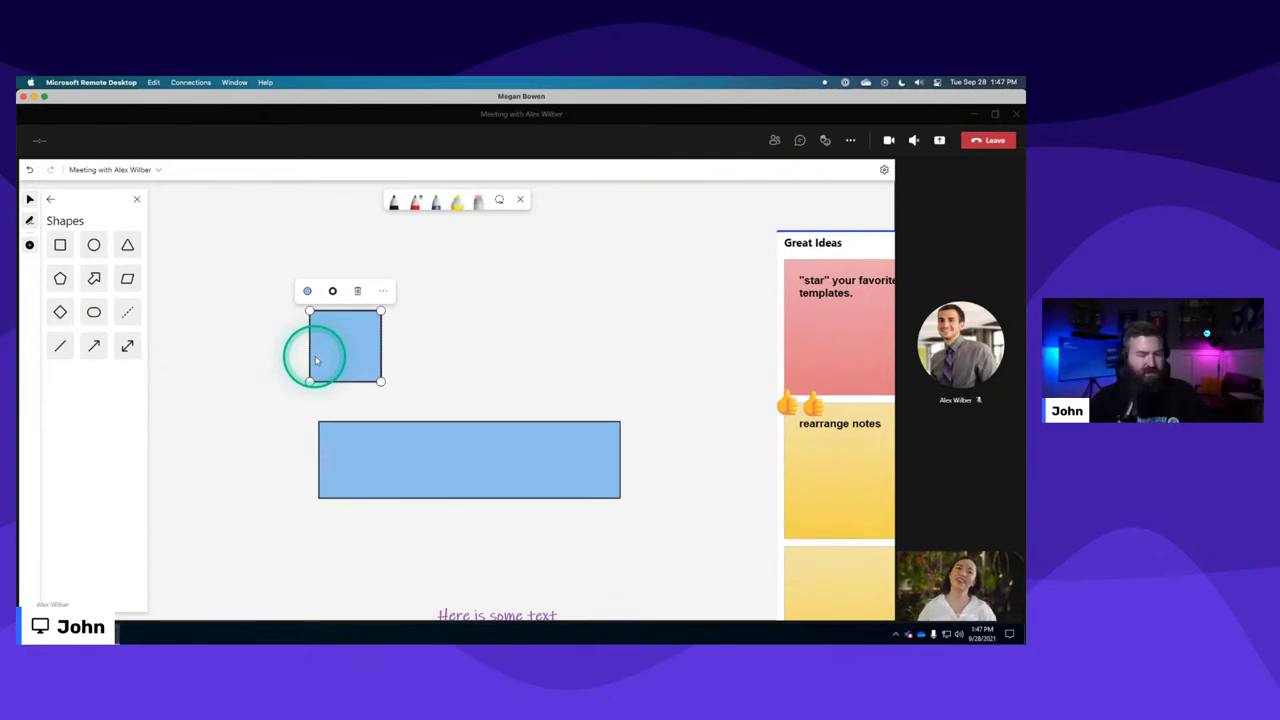
click(436, 356)
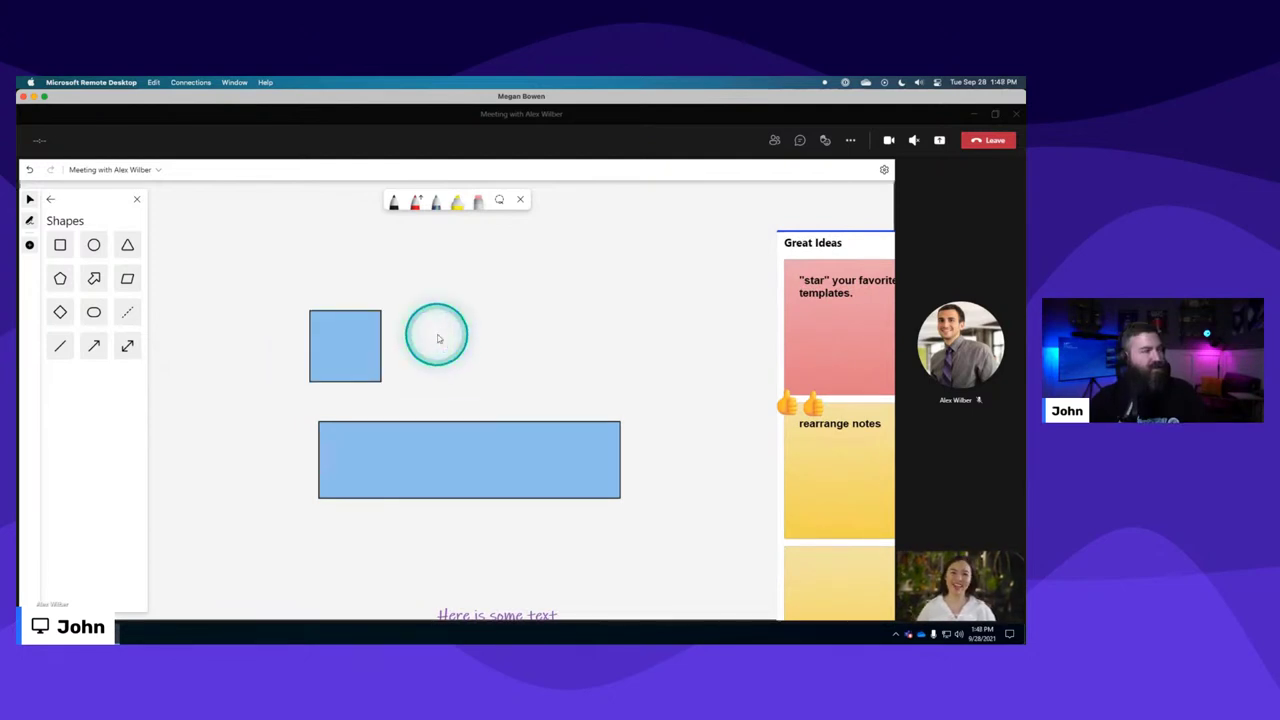
click(364, 345)
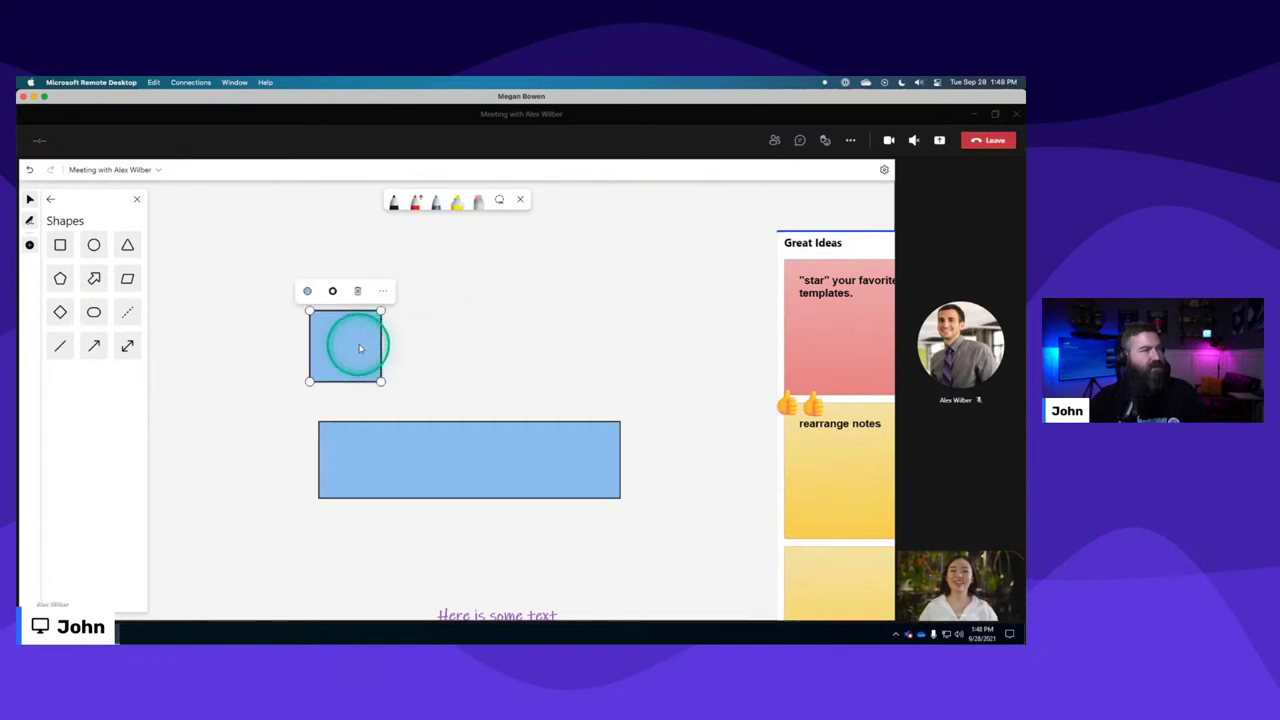
click(434, 340)
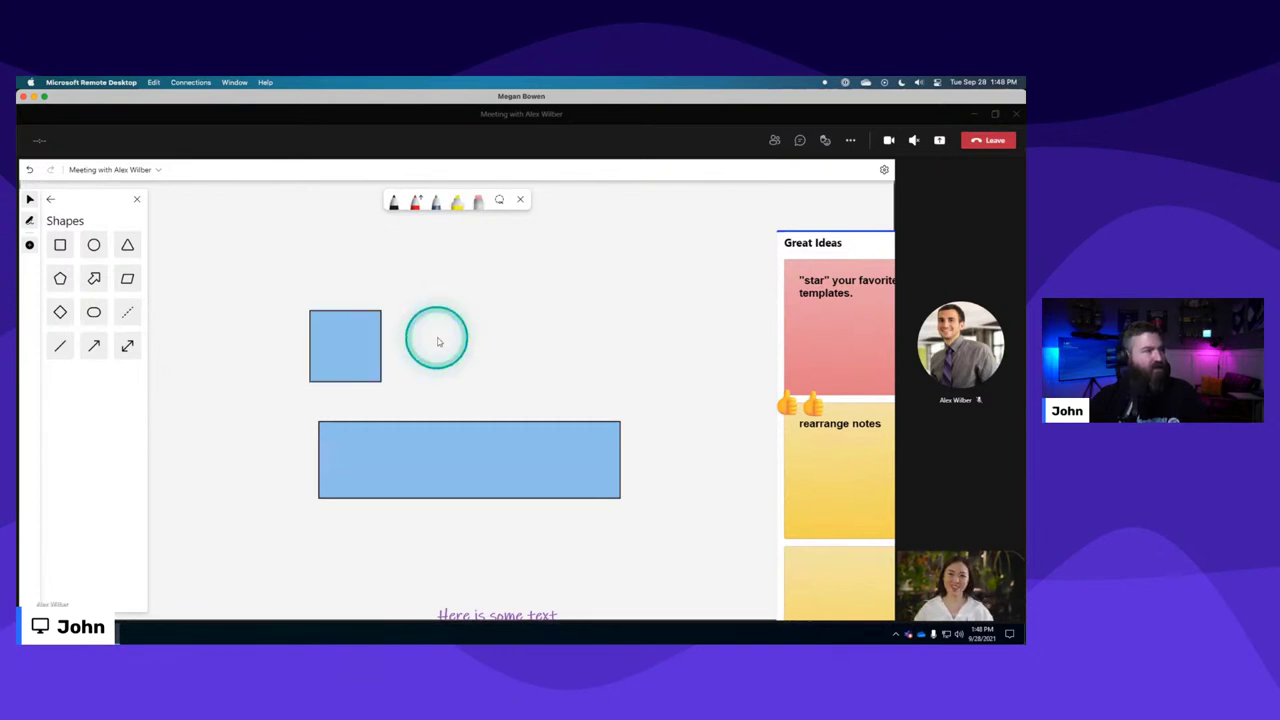
click(60, 245)
drag(438, 329, 510, 400)
mouse_move(474, 354)
mouse_down()
mouse_move(429, 329)
mouse_move(441, 336)
mouse_up()
Add a text box reading "Caldigit TS3 Plus" on top of the wide rectangle.
click(448, 473)
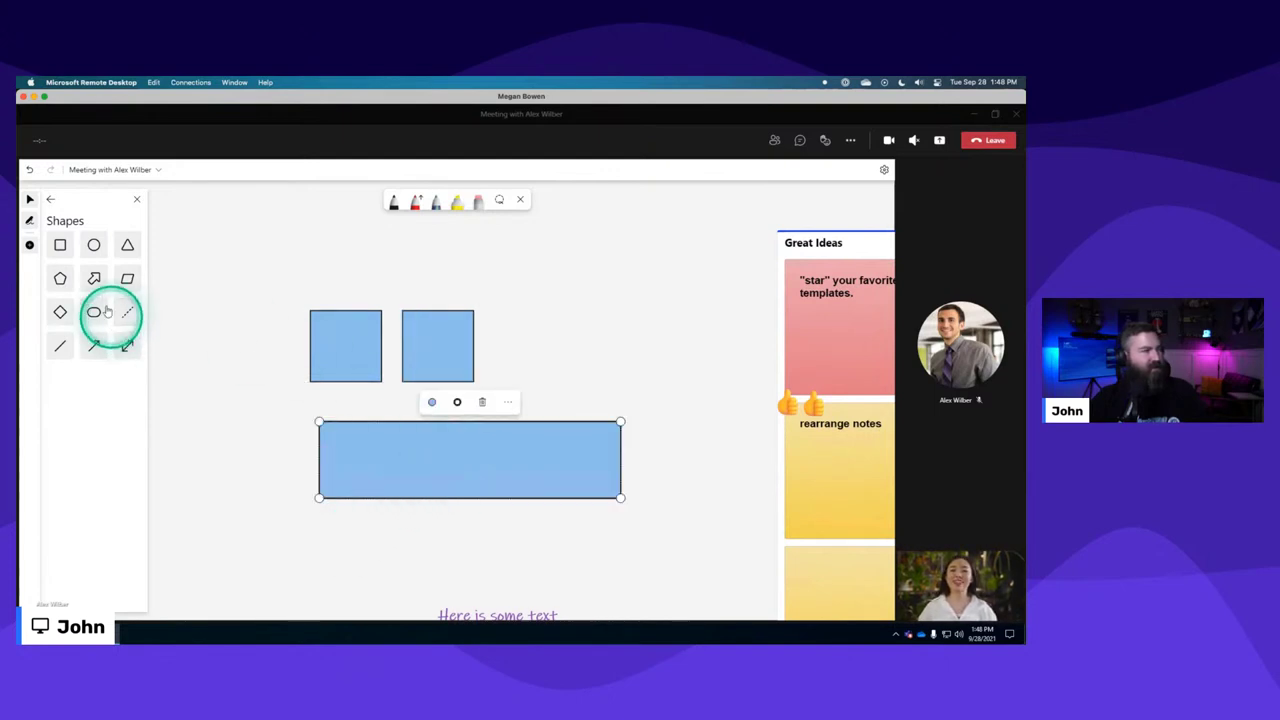
click(50, 199)
click(114, 262)
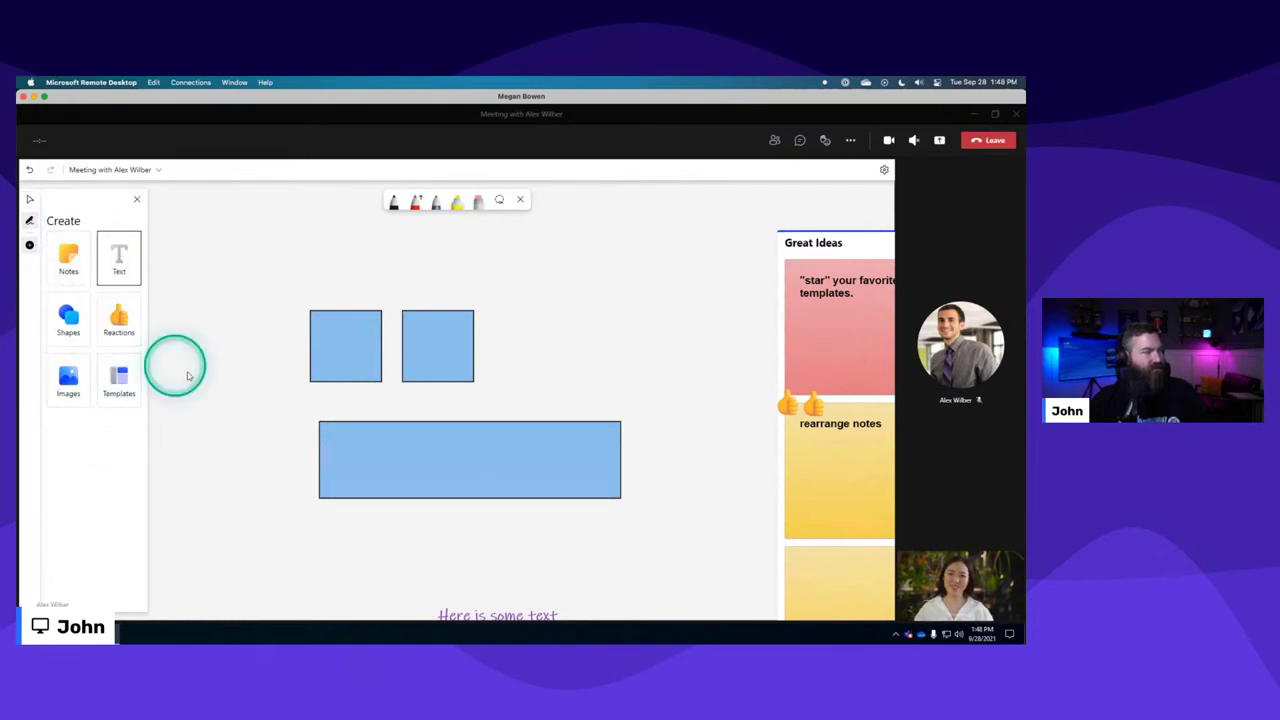
click(368, 442)
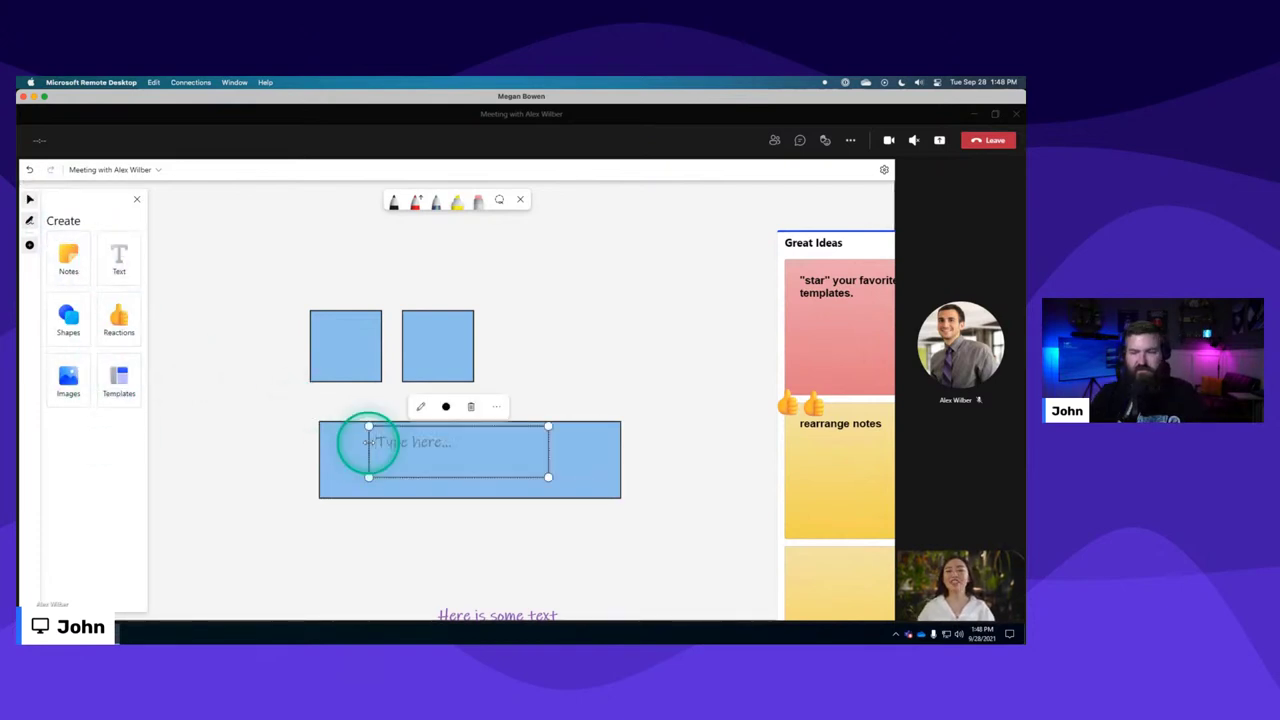
text(Caldigit TS3 Plu)
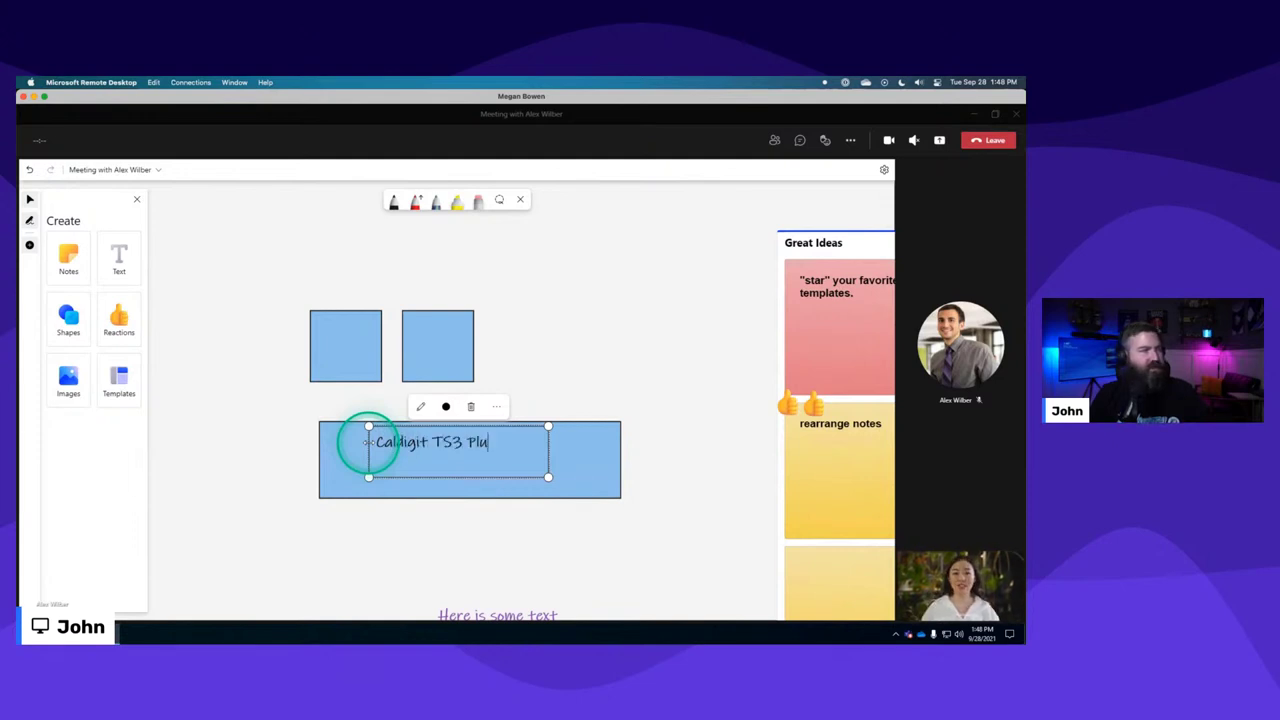
text(s)
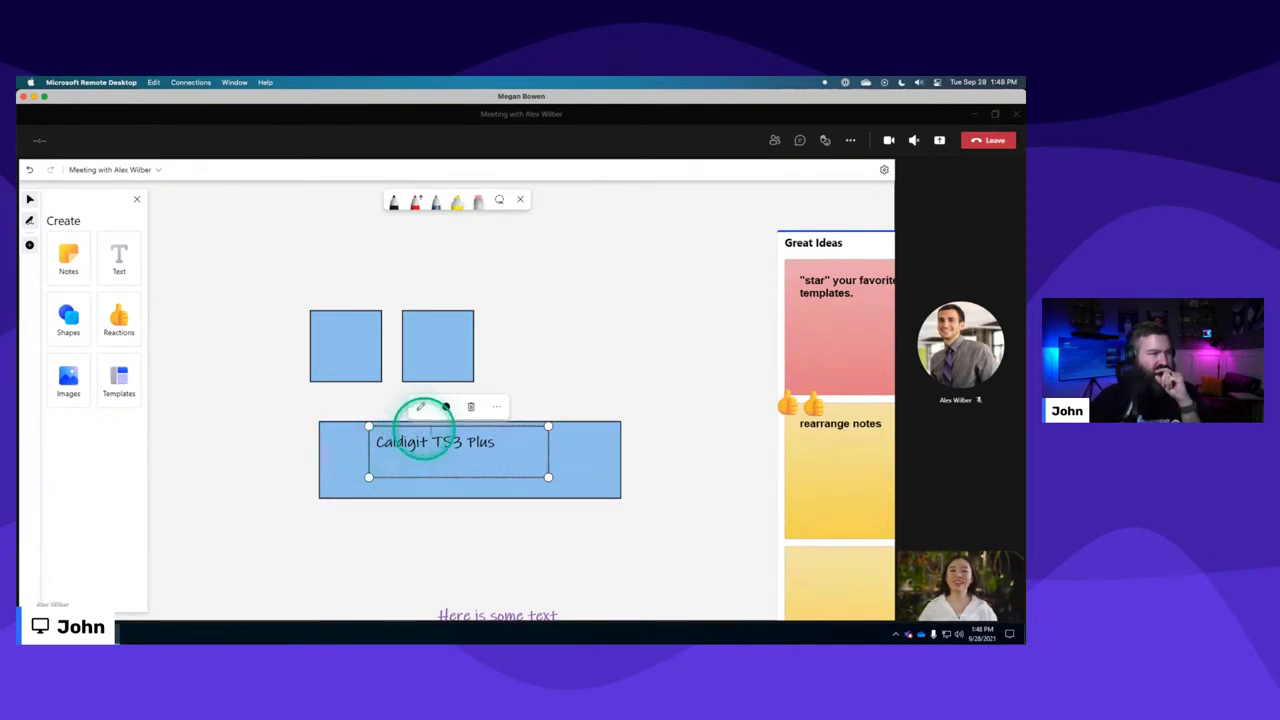
Shift the wide rectangle to centre it around the "Caldigit TS3 Plus" text and move both small squares along with it.
drag(443, 429, 411, 419)
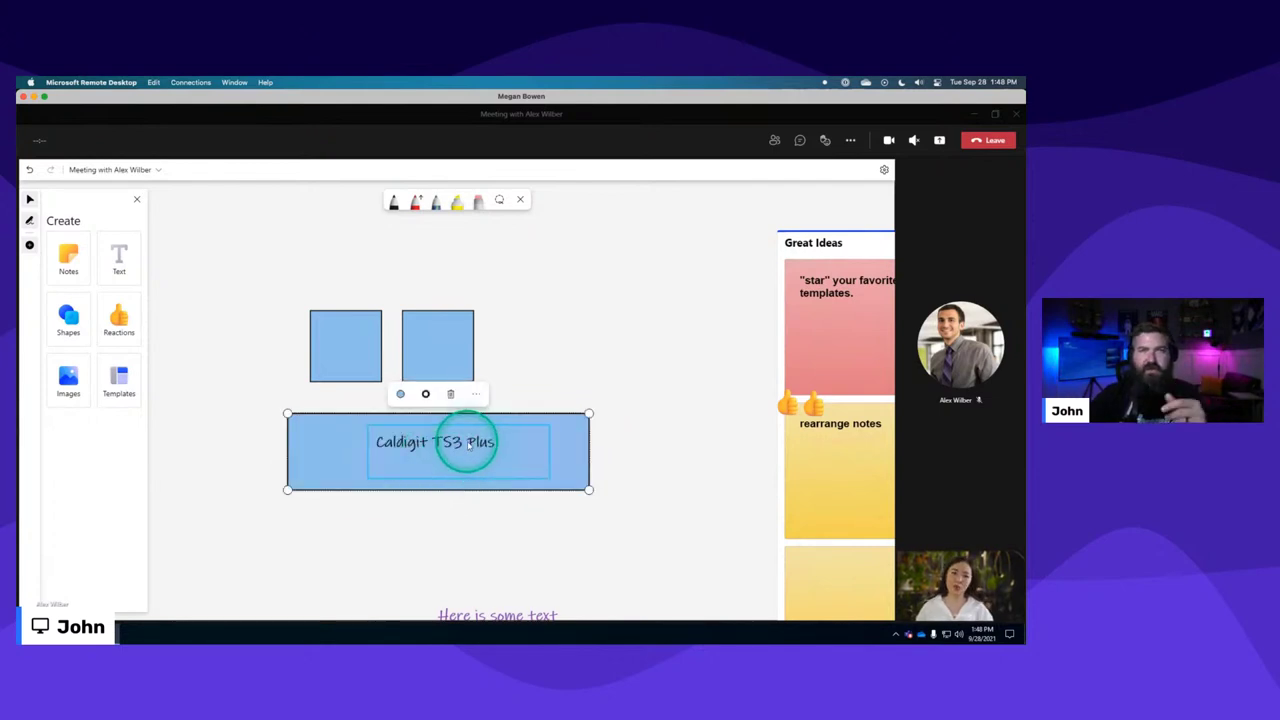
mouse_move(352, 353)
mouse_down()
mouse_move(334, 331)
mouse_move(335, 349)
mouse_up()
drag(424, 347, 409, 340)
click(392, 340)
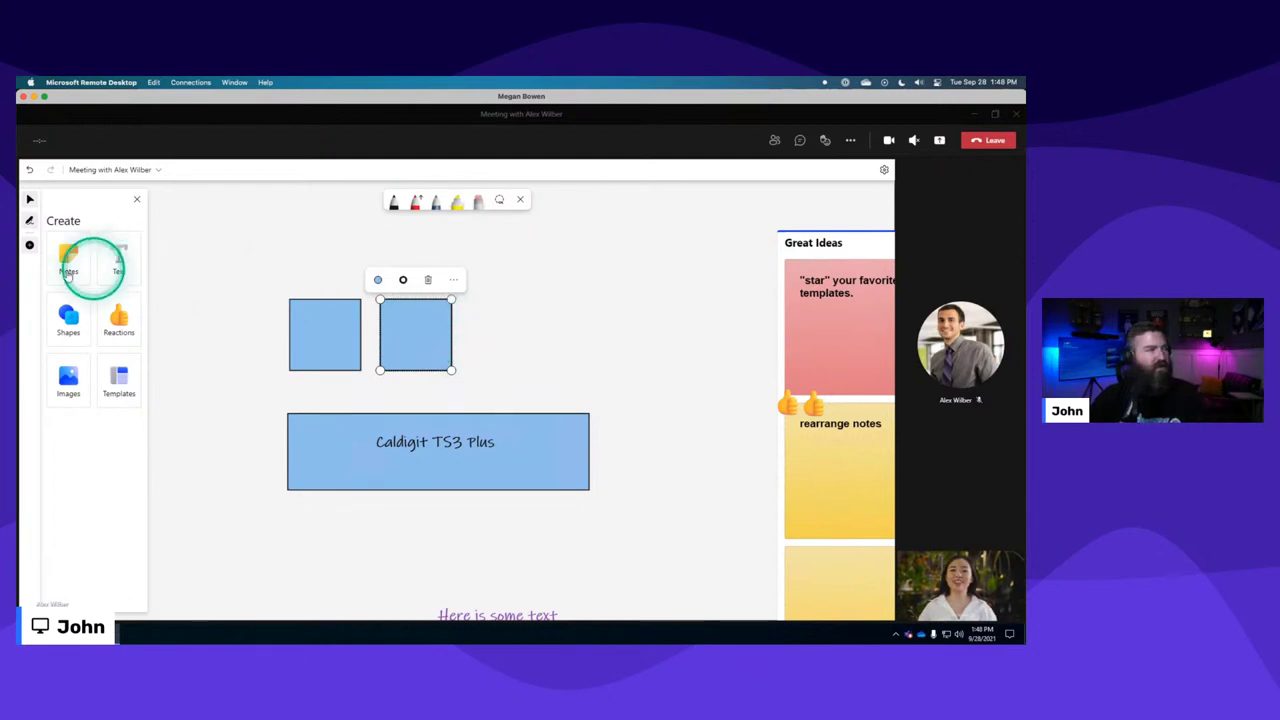
Add a text box reading "Ethernet", shrink it and centre the word inside the first small square.
click(334, 318)
click(119, 257)
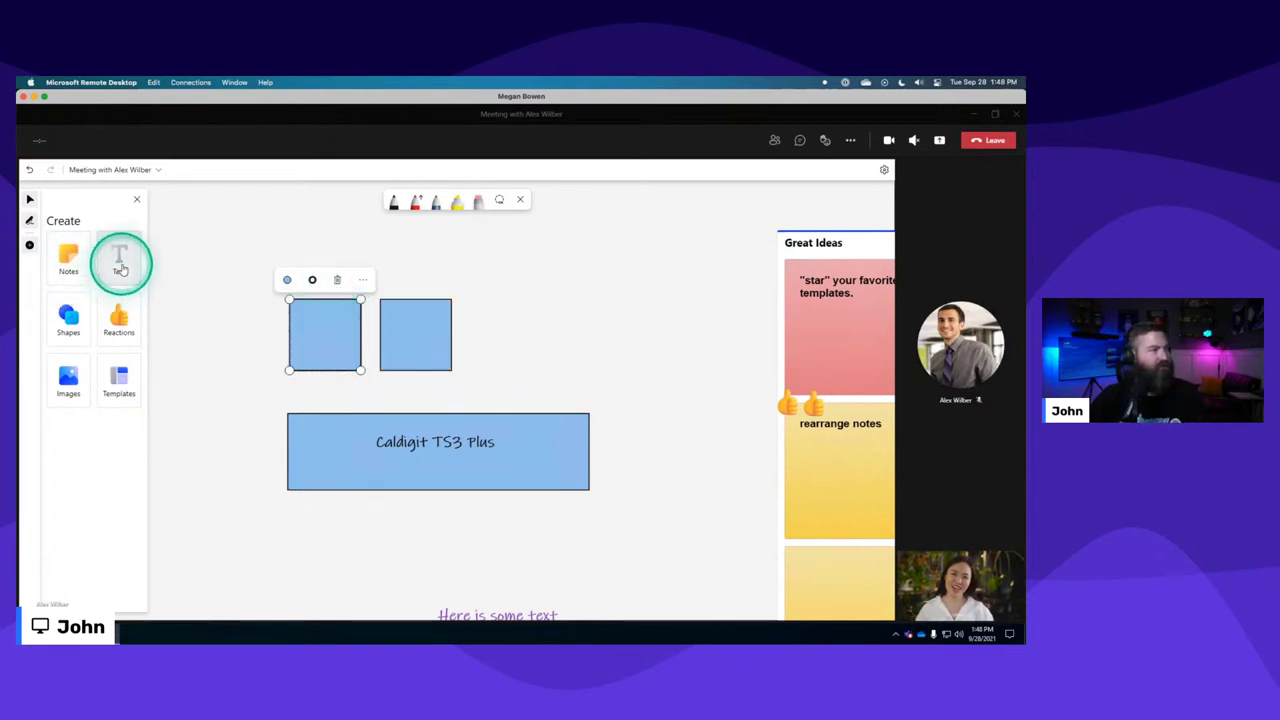
click(328, 330)
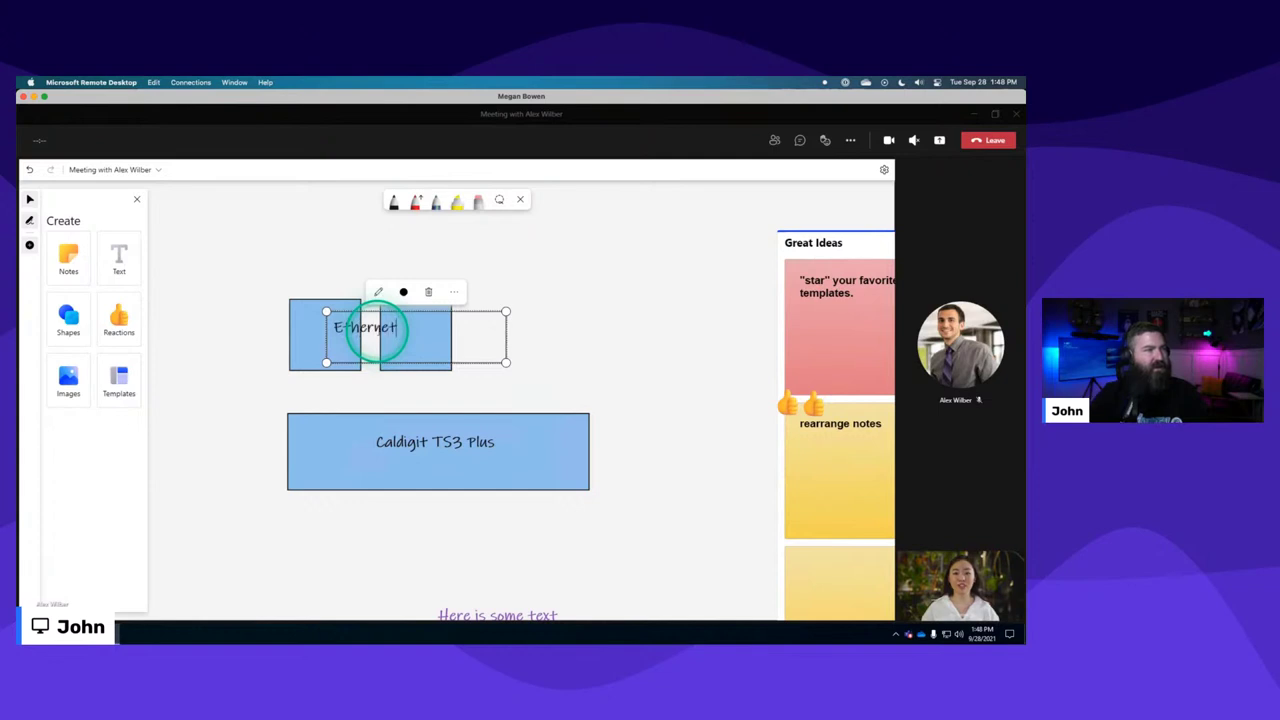
drag(505, 362, 443, 357)
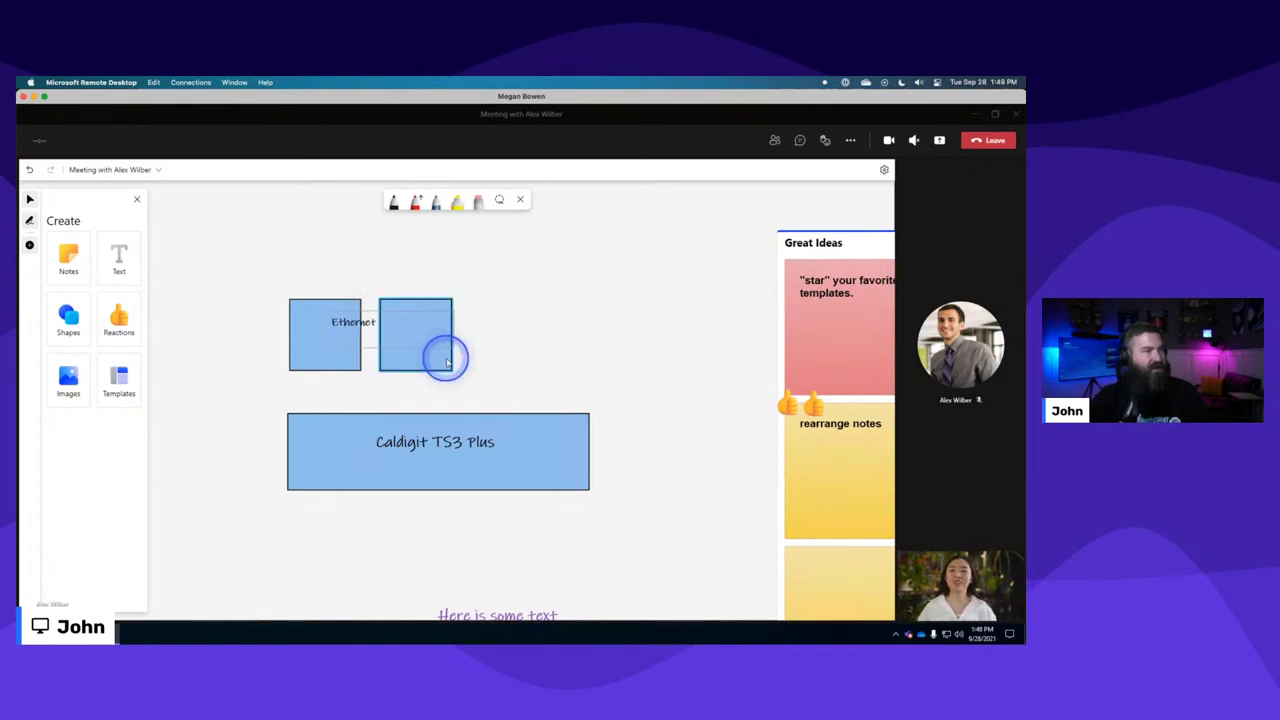
click(340, 316)
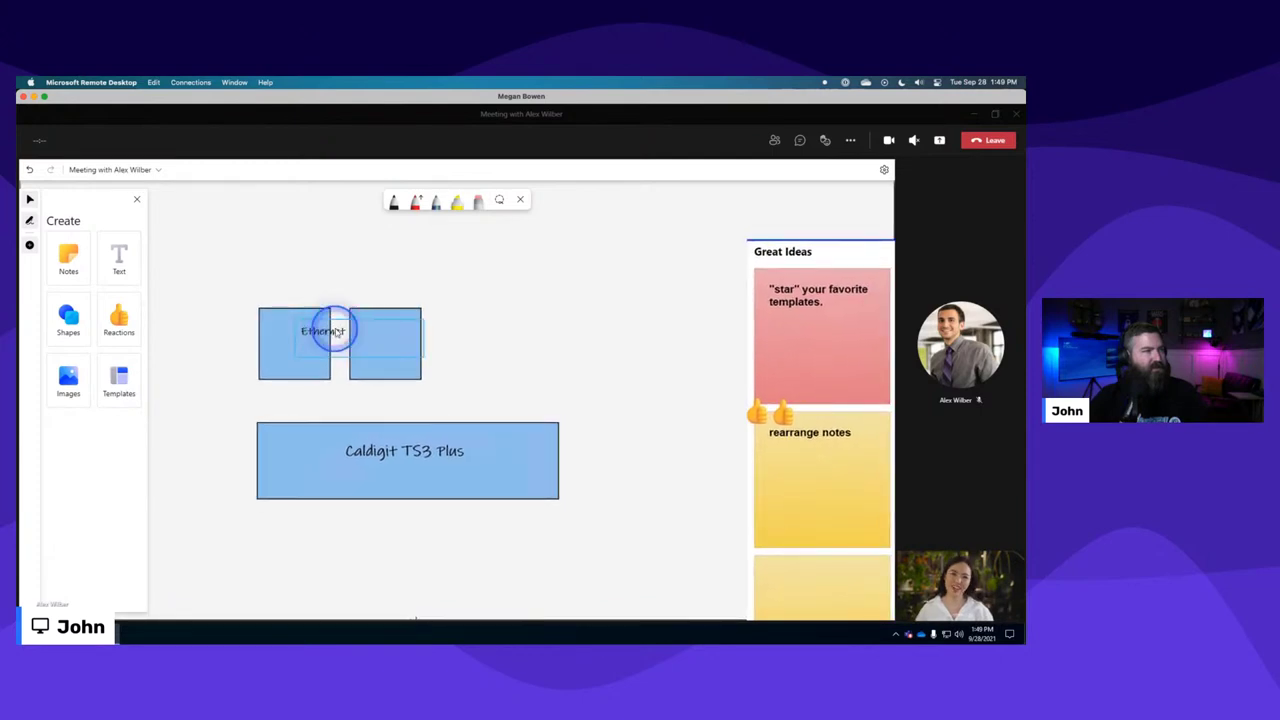
drag(318, 339, 300, 330)
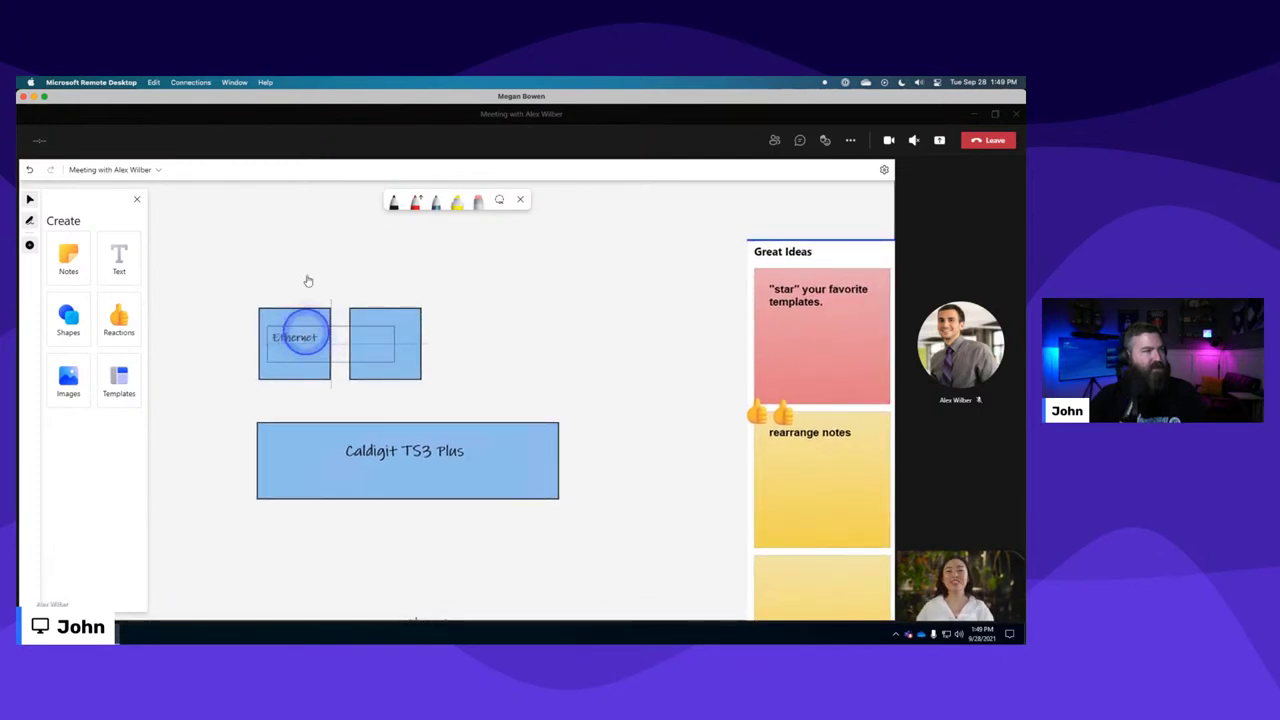
click(310, 373)
Add a text box over the second small square reading "Elgato" and "Camlink 4k" on two lines.
click(119, 258)
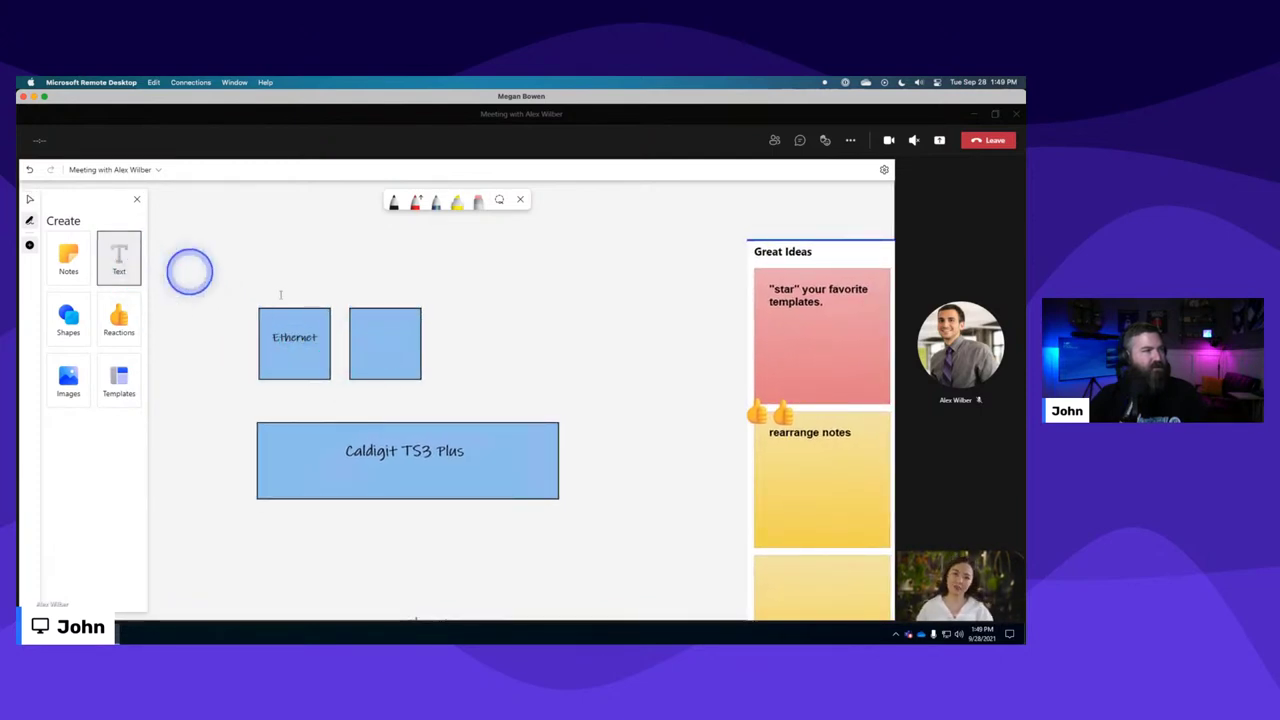
click(388, 330)
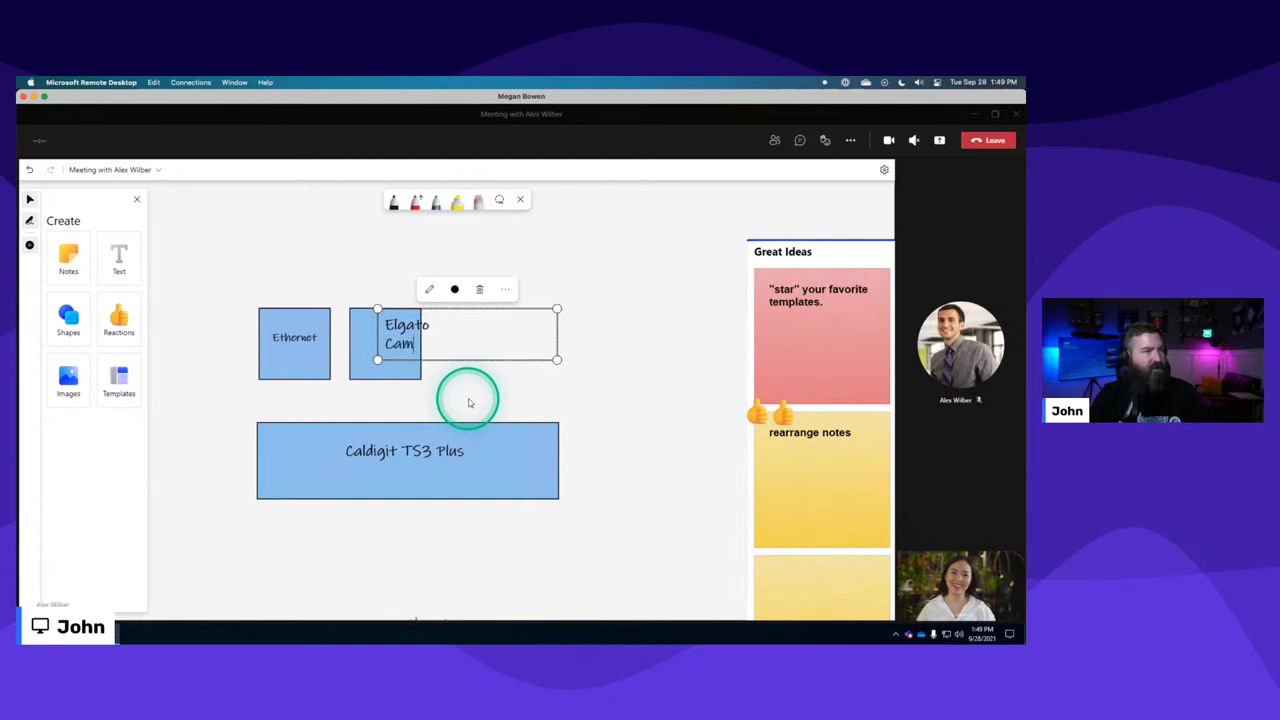
text(Elgato Camlink)
text( 4k)
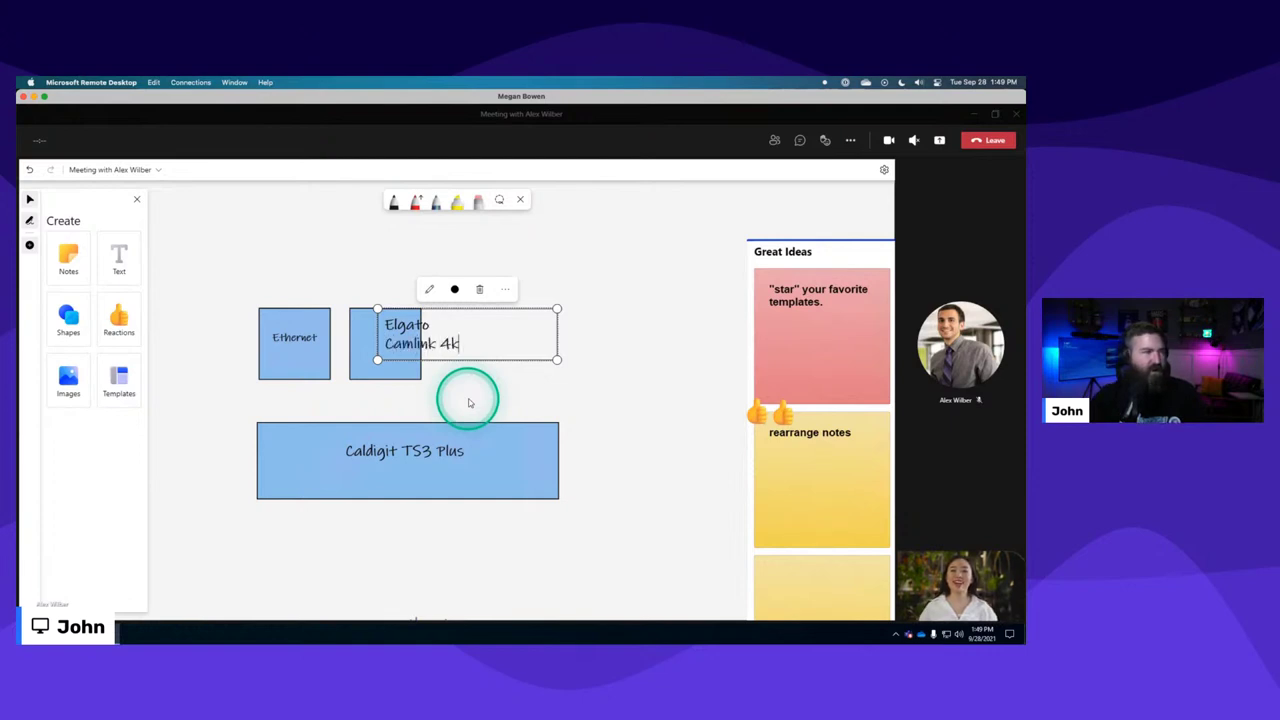
click(600, 371)
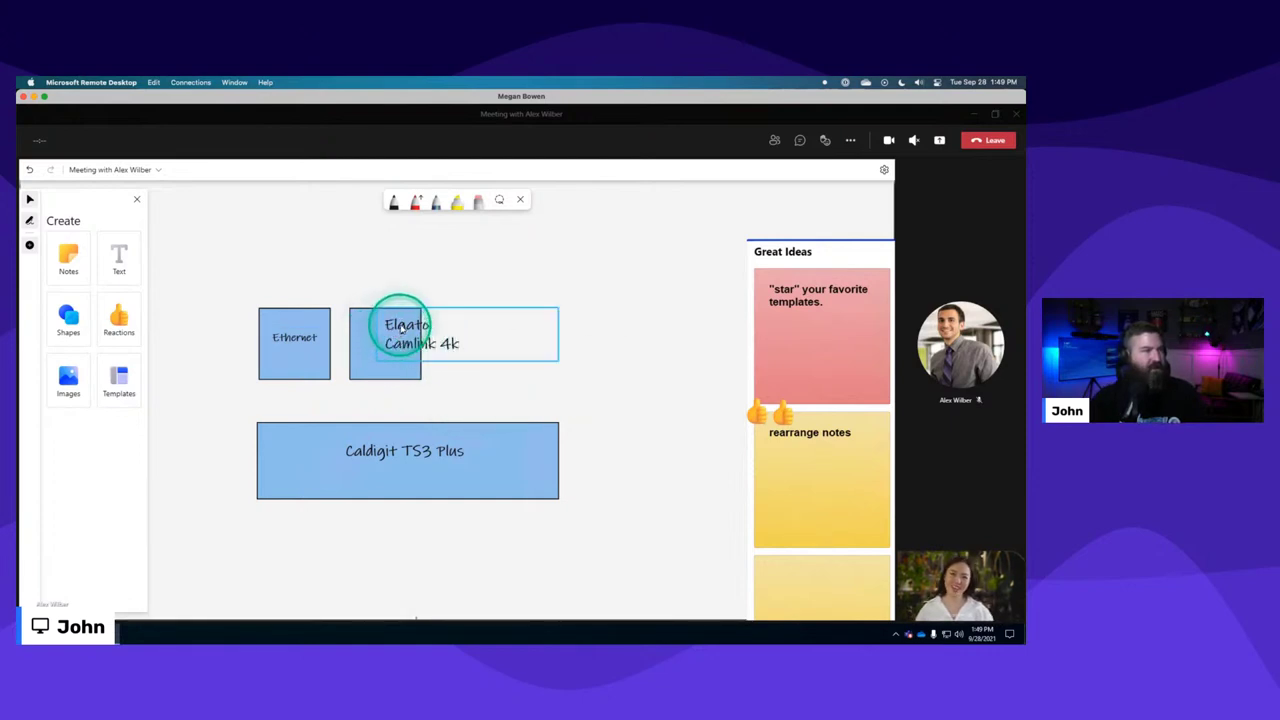
Move and shrink the "Elgato Camlink 4k" text so it fits inside the second small square.
drag(397, 329, 371, 334)
click(523, 354)
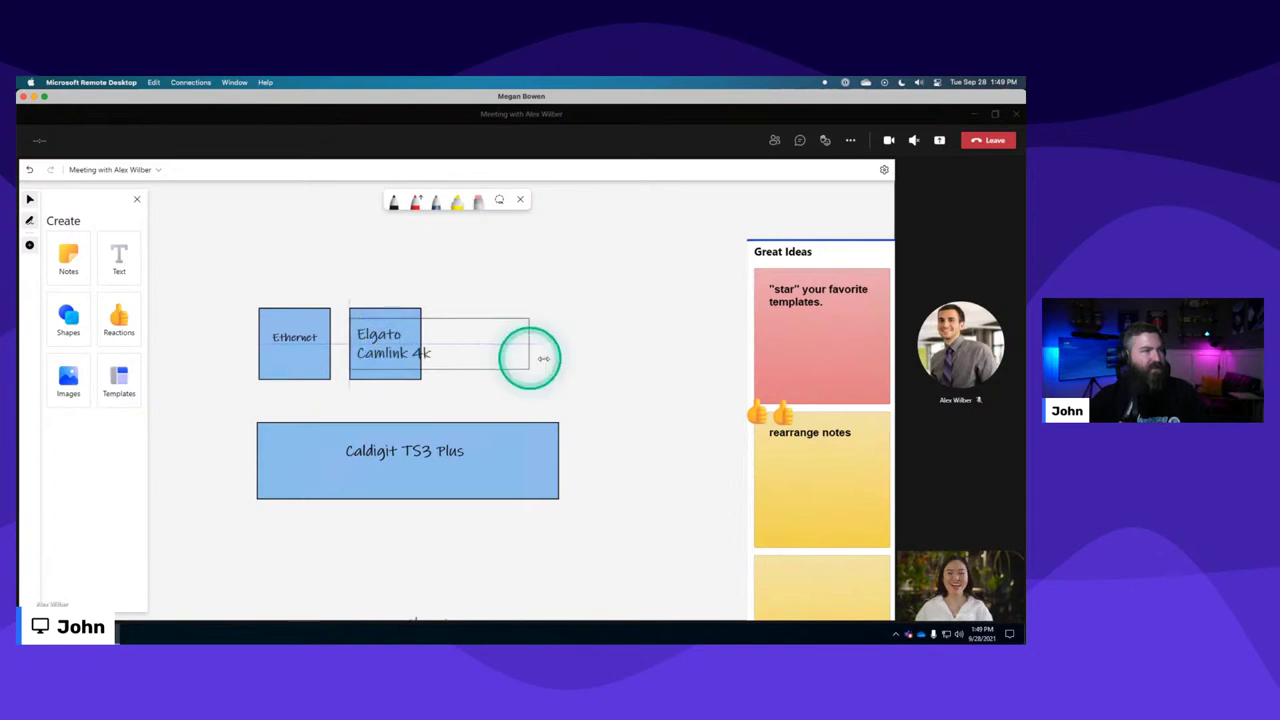
drag(523, 368, 491, 357)
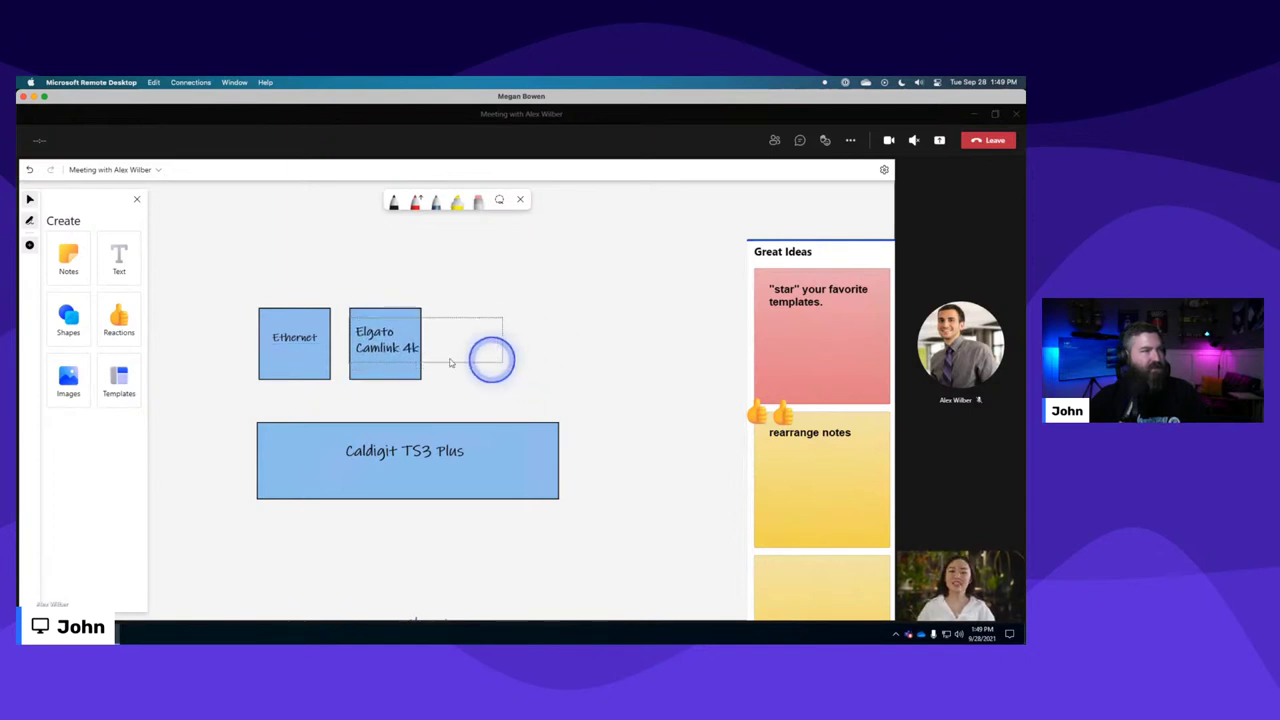
drag(386, 343, 392, 352)
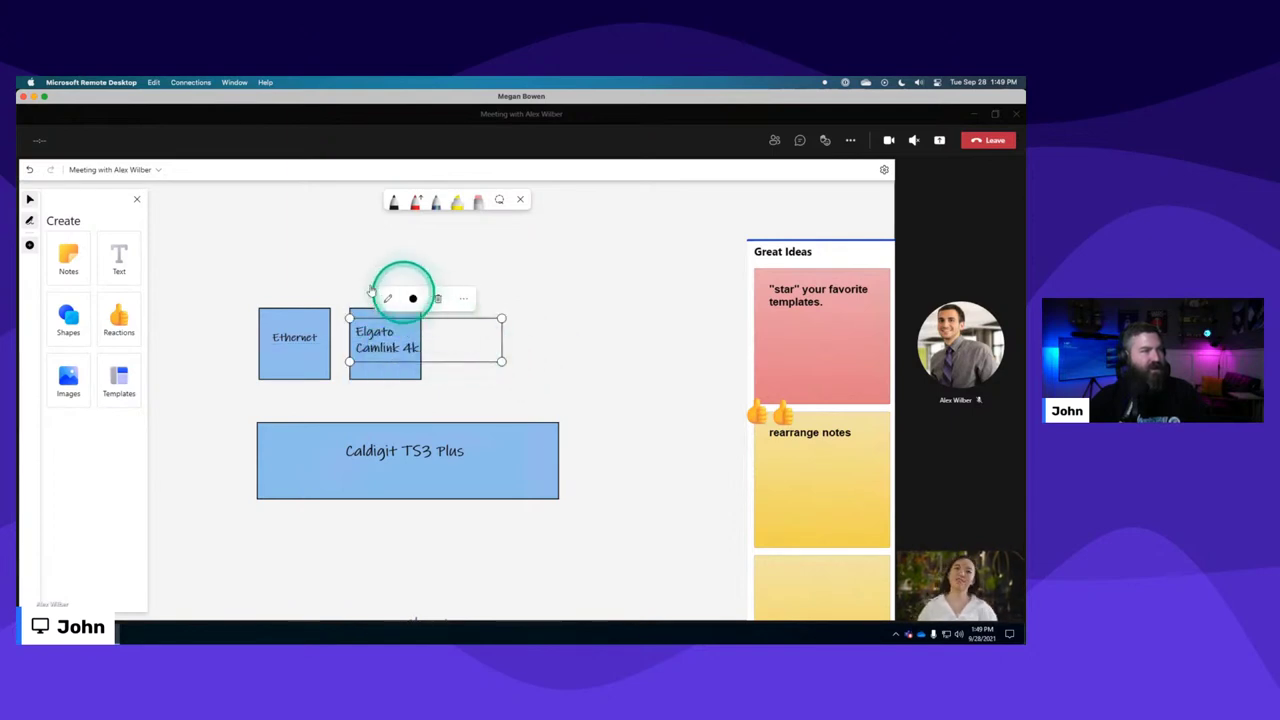
click(329, 266)
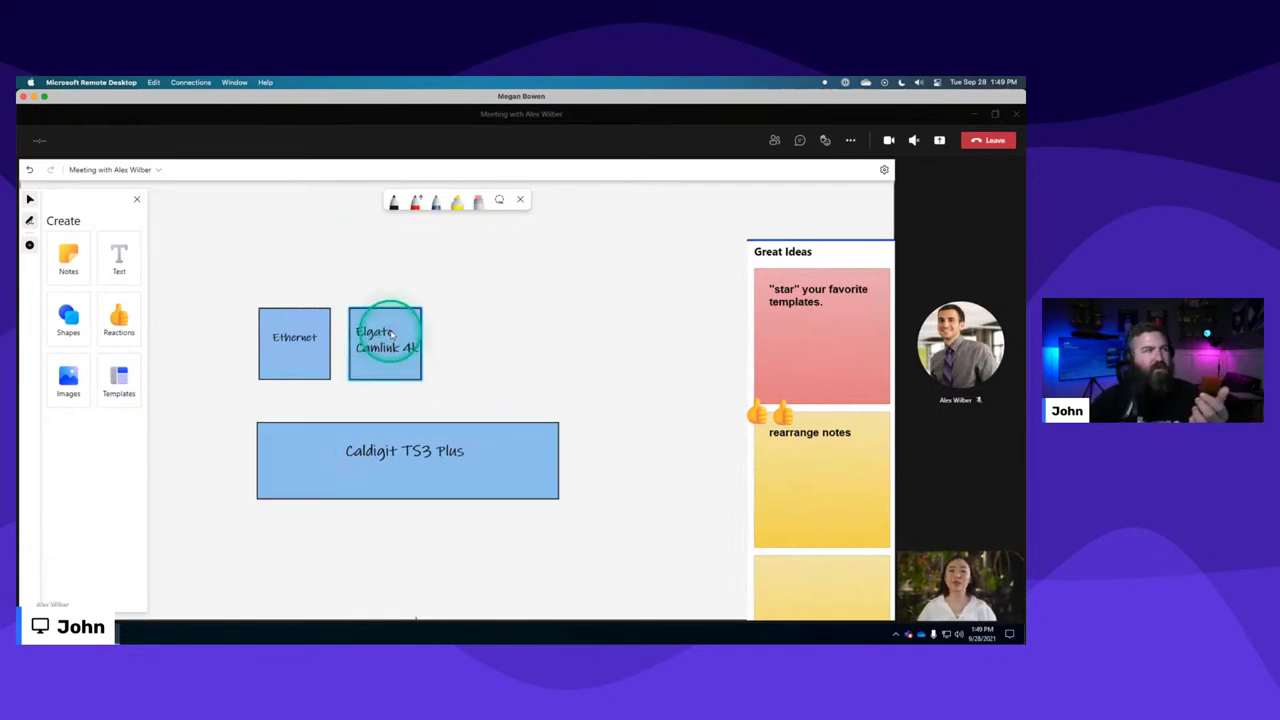
Add a blue note beside the "Elgato Camlink 4k" square and shrink it to the size of that square.
click(73, 257)
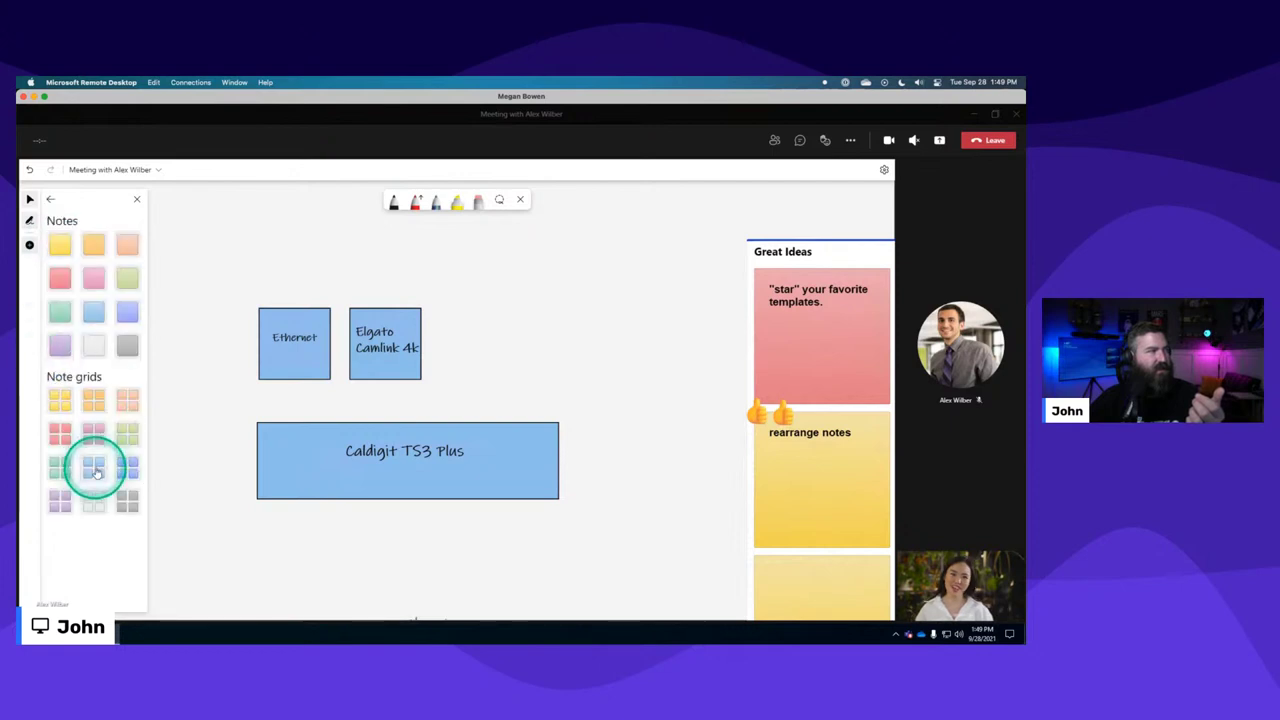
drag(94, 310, 429, 271)
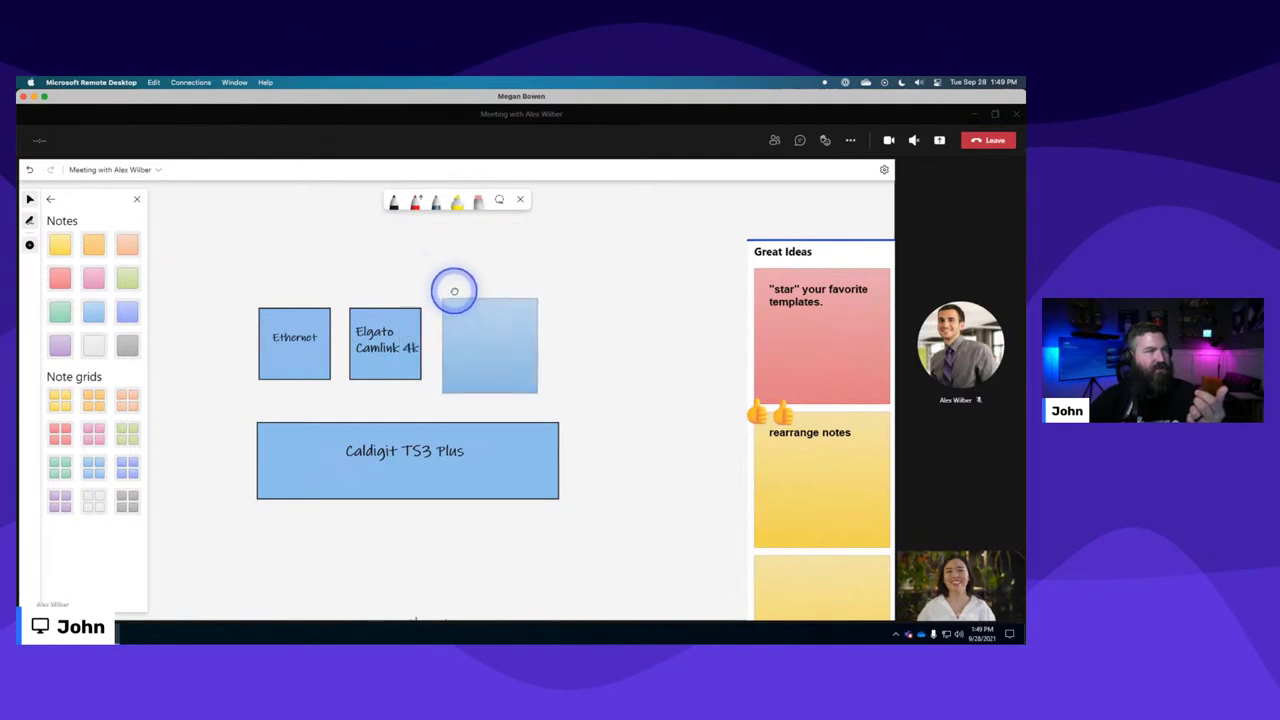
click(486, 343)
drag(486, 343, 489, 337)
click(478, 322)
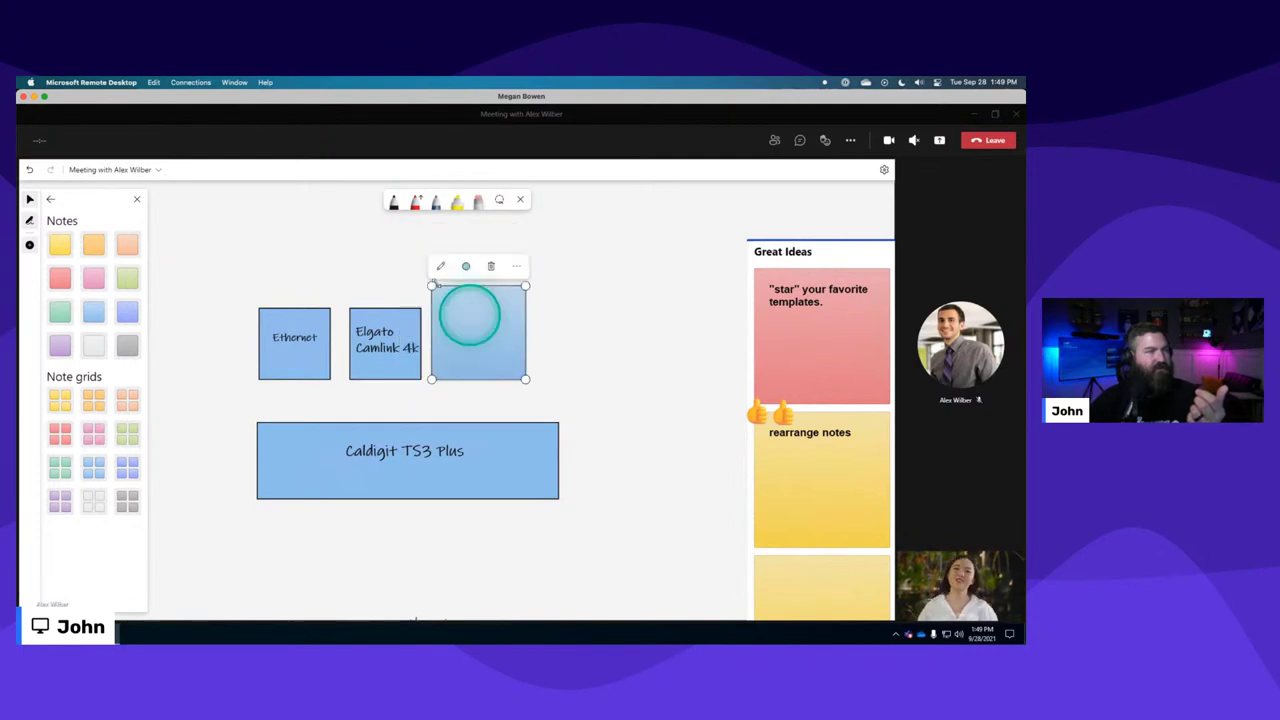
drag(431, 281, 480, 345)
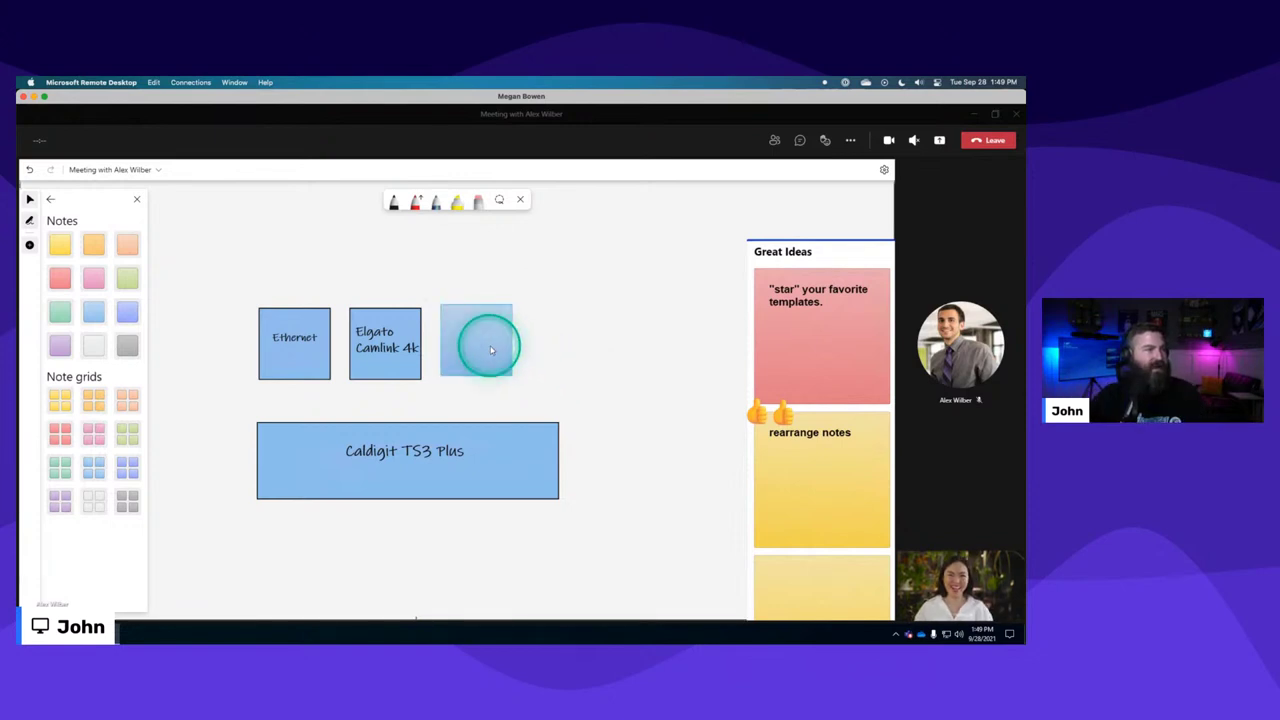
Move the blue note directly above the "Elgato Camlink 4k" square and label it "Sony A6600".
drag(486, 343, 405, 262)
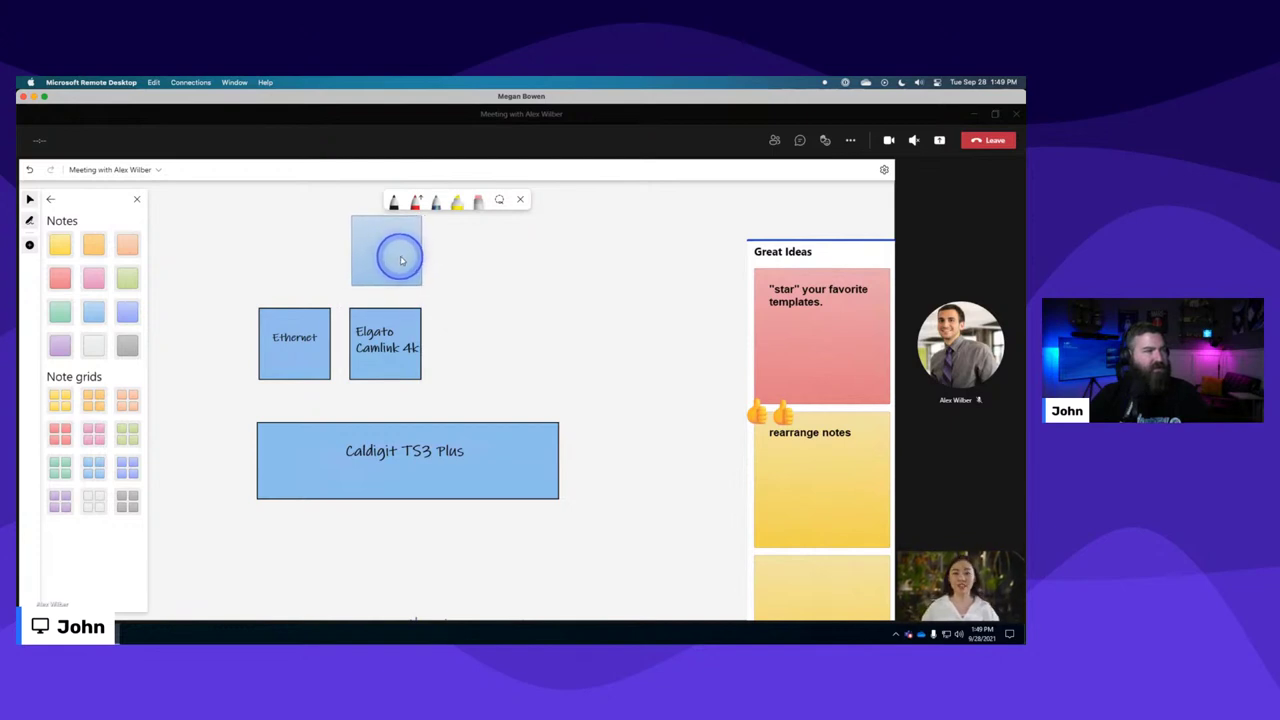
drag(405, 260, 389, 266)
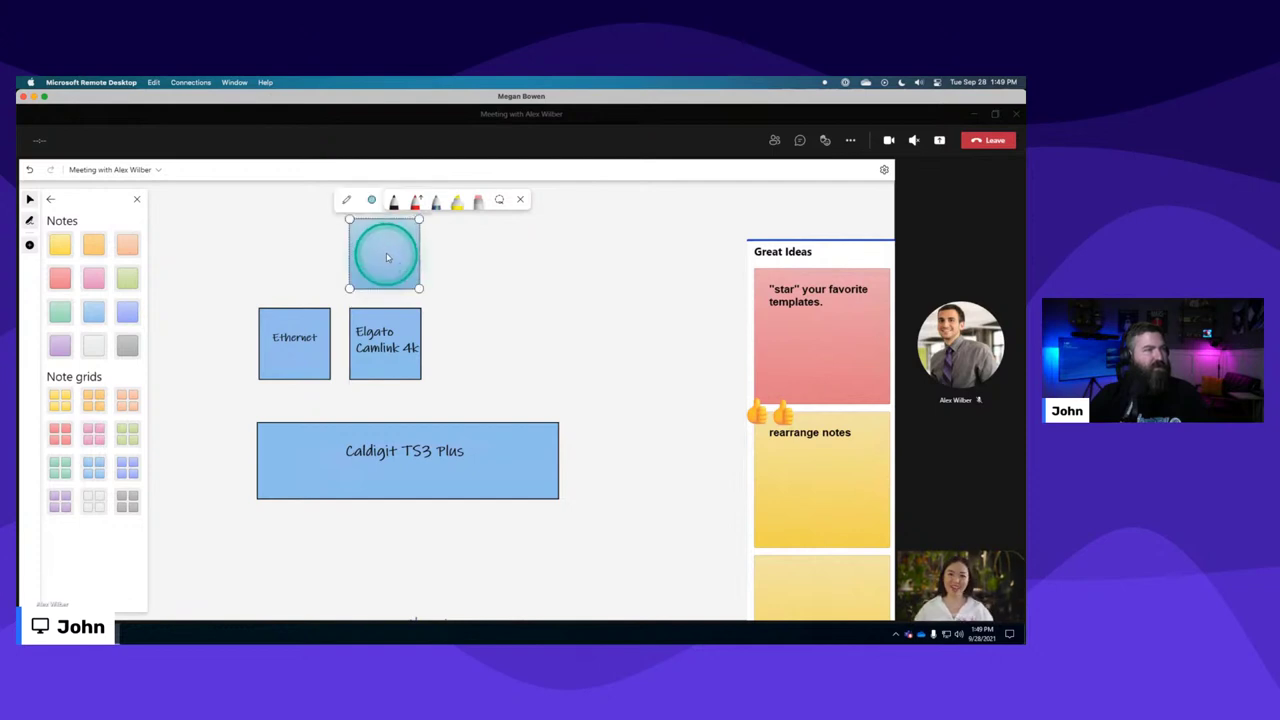
click(566, 311)
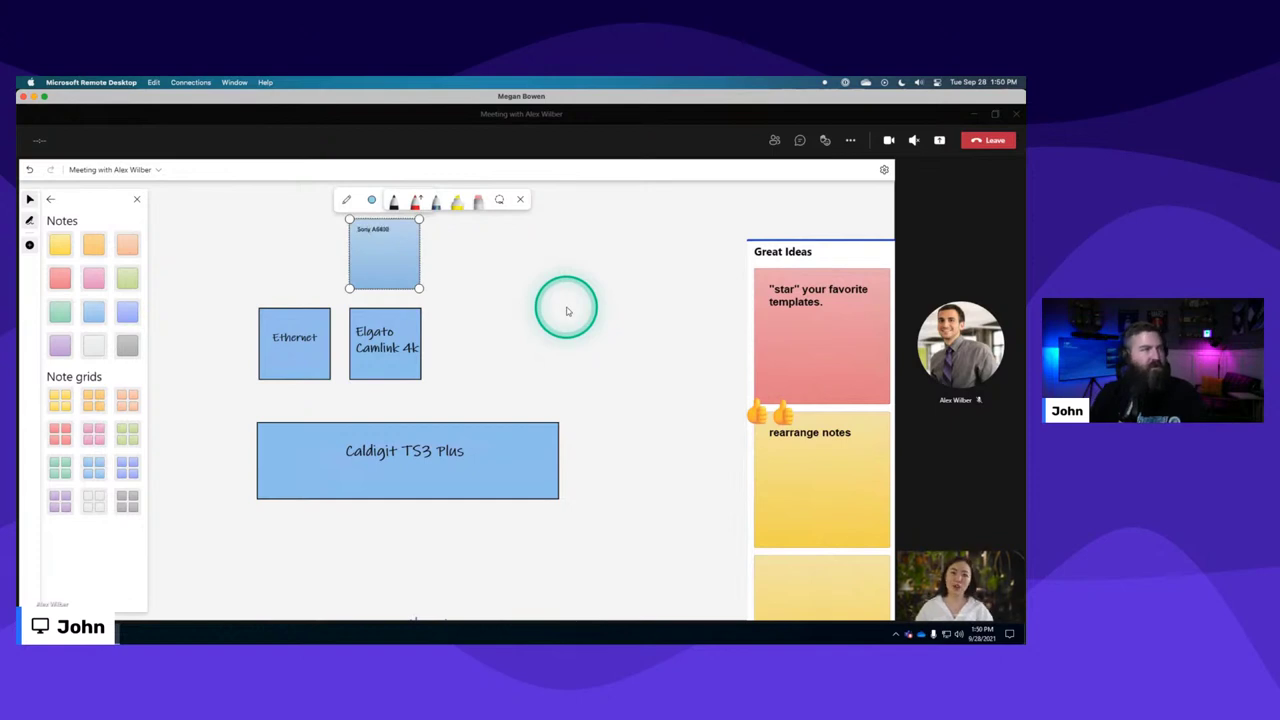
Add a straight arrow shape pointing down from the Sony camera note to the "Elgato Camlink 4k" square.
click(540, 306)
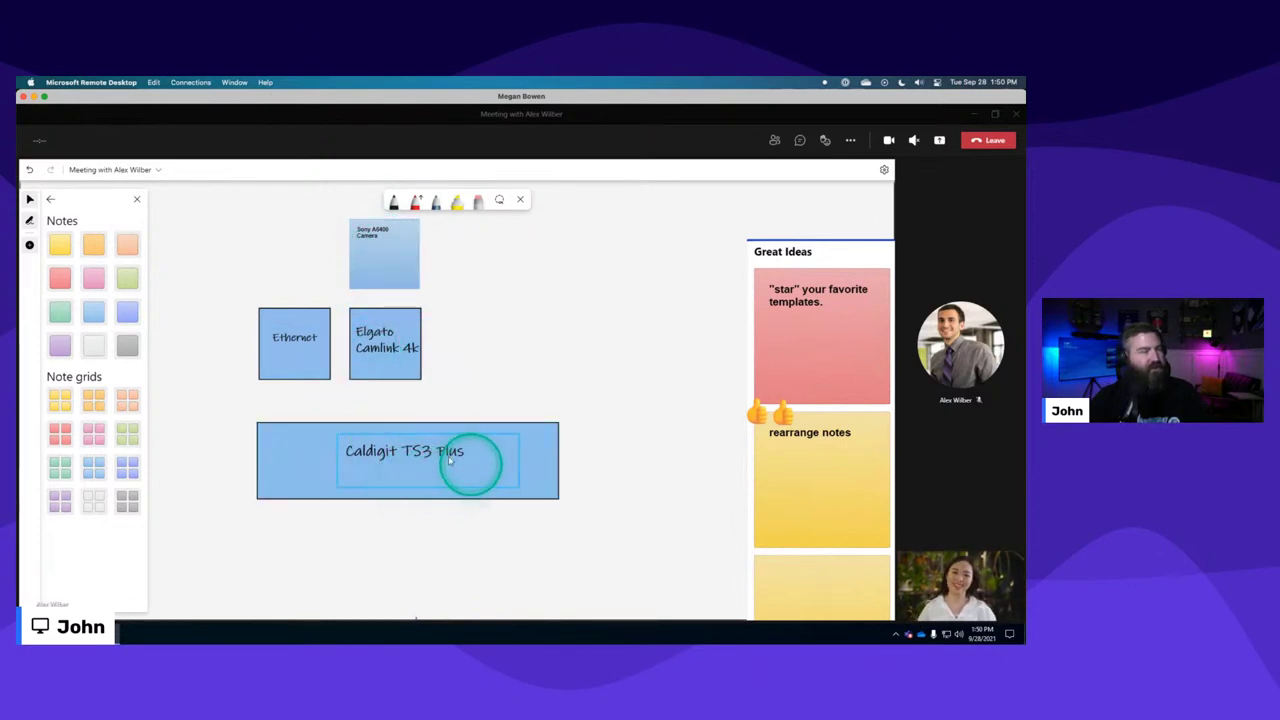
click(50, 199)
click(68, 318)
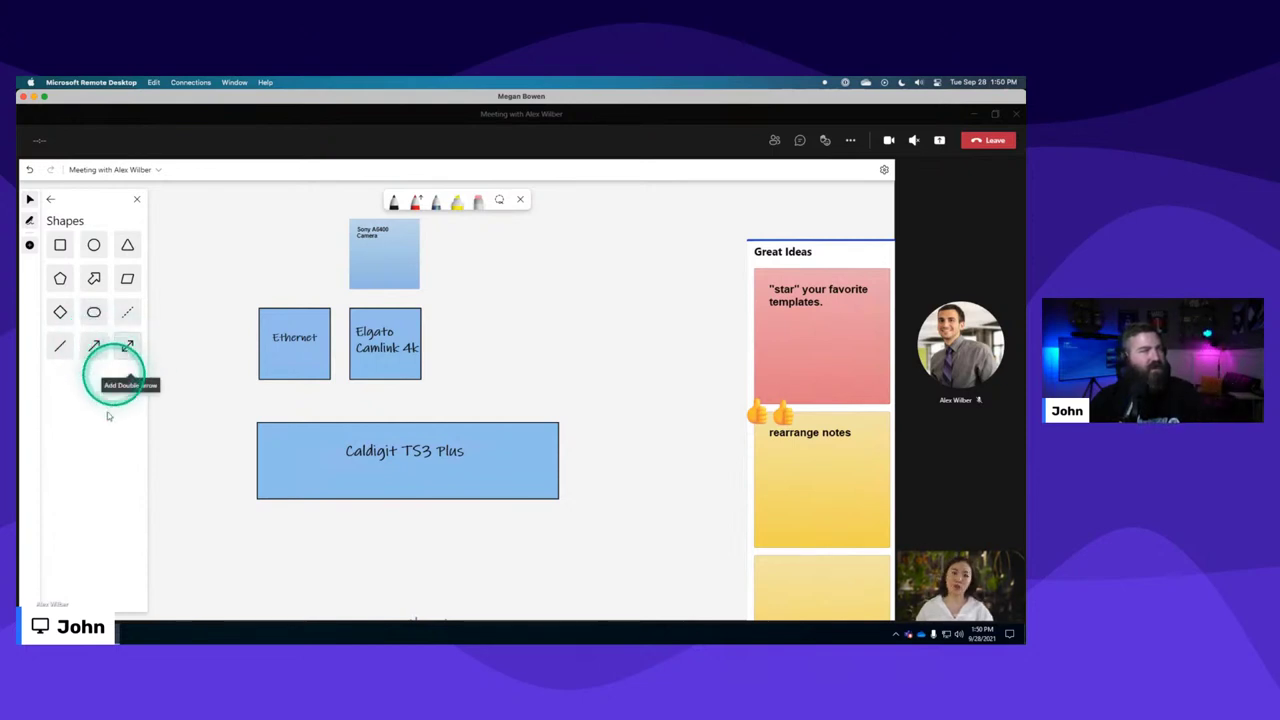
click(93, 345)
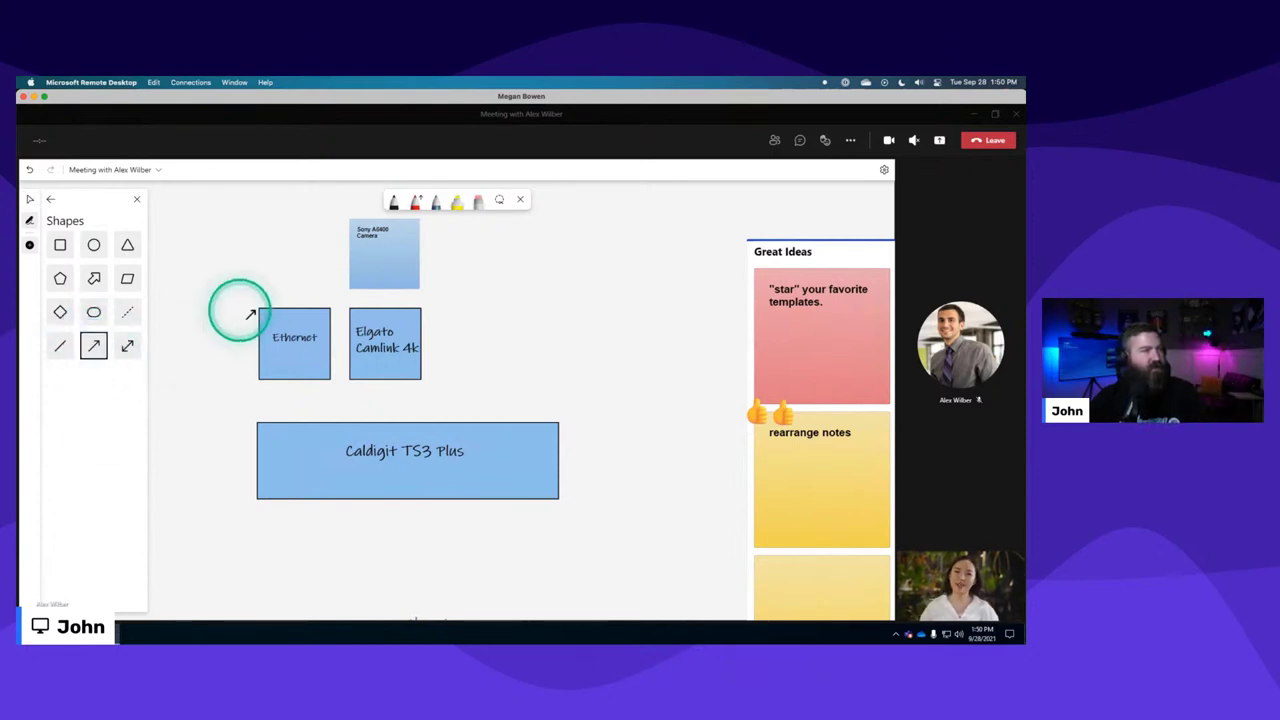
click(381, 288)
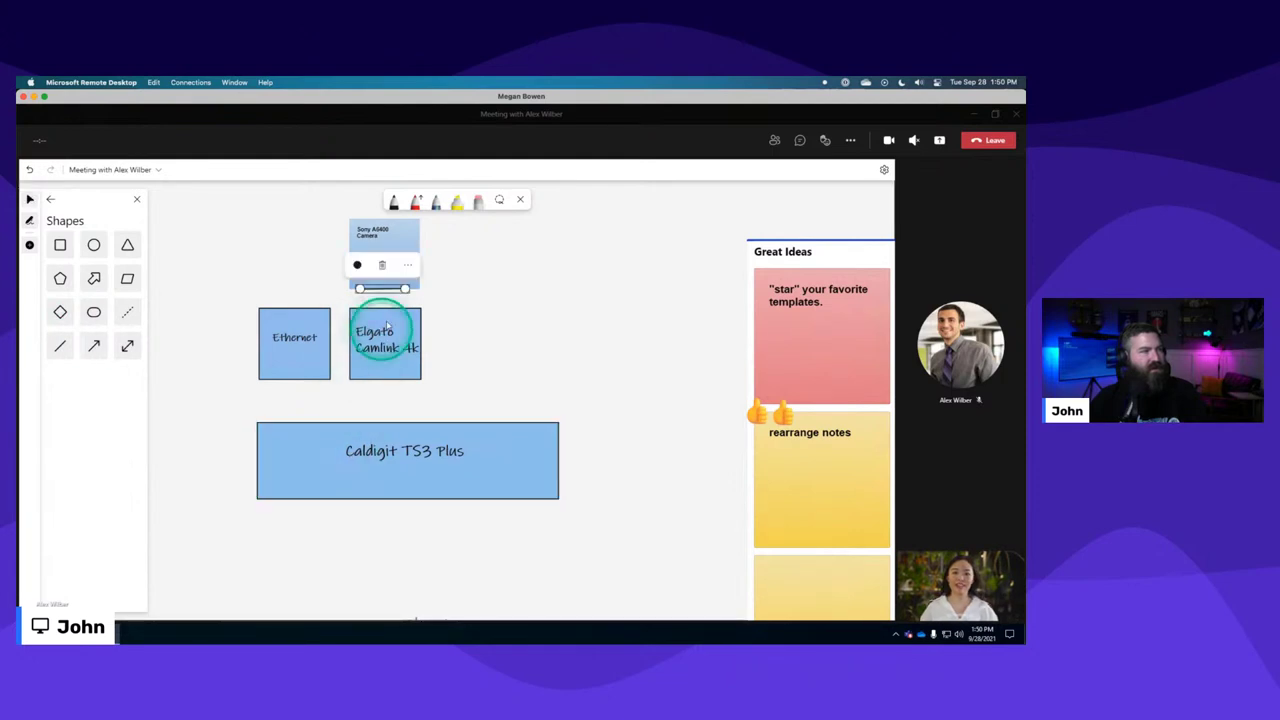
mouse_move(402, 288)
mouse_down()
mouse_move(371, 284)
mouse_move(494, 289)
mouse_move(387, 289)
mouse_up()
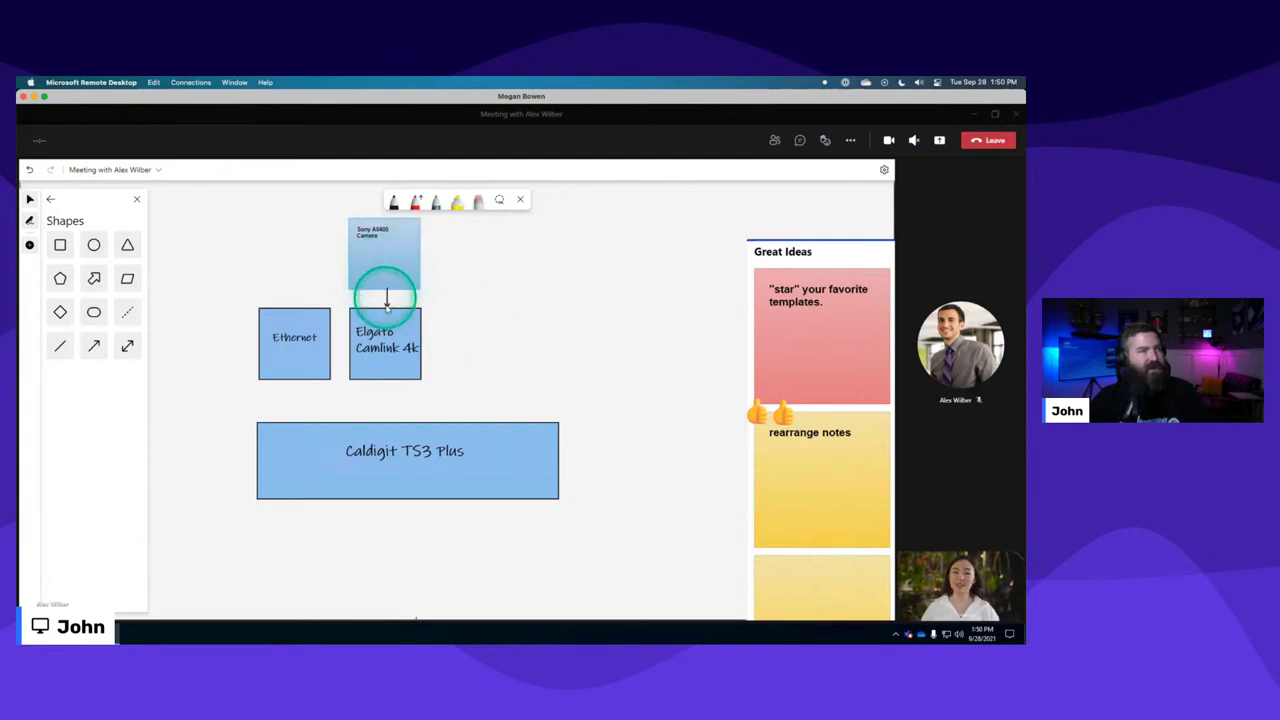
click(381, 325)
click(458, 405)
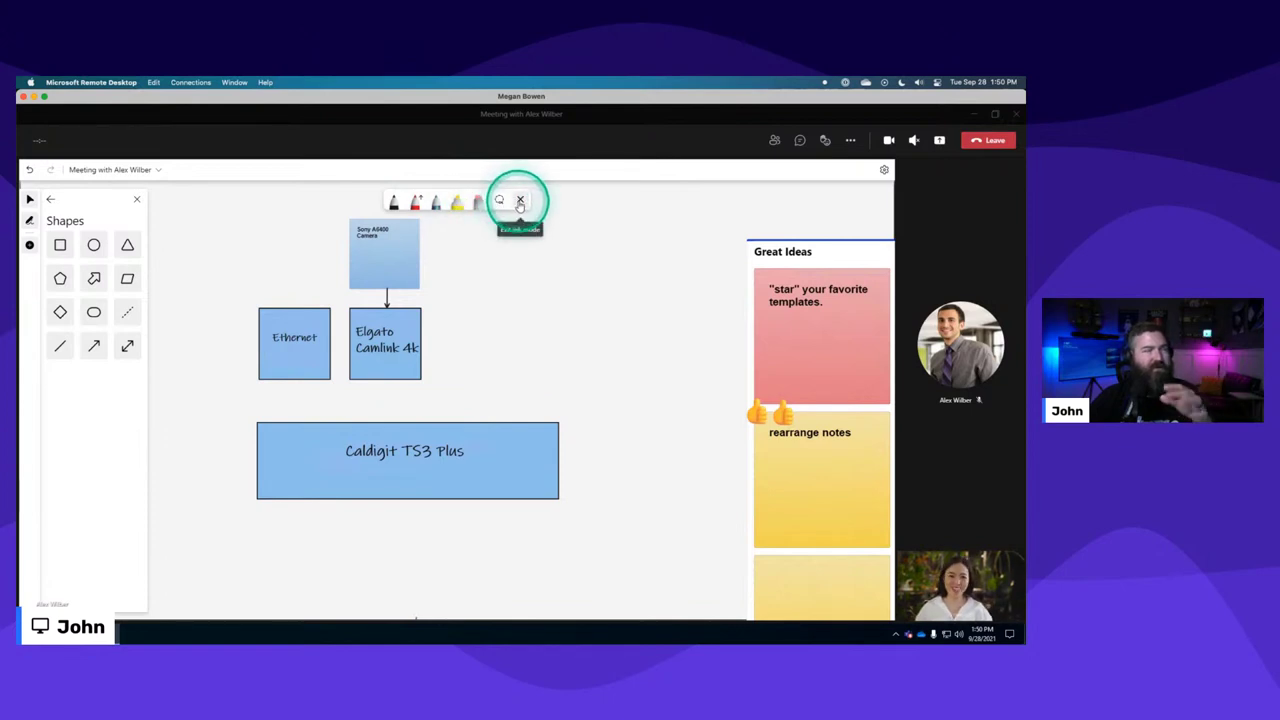
Draw two curved red arrows freehand in the empty area beside the camera note, pointing in opposite directions.
click(417, 203)
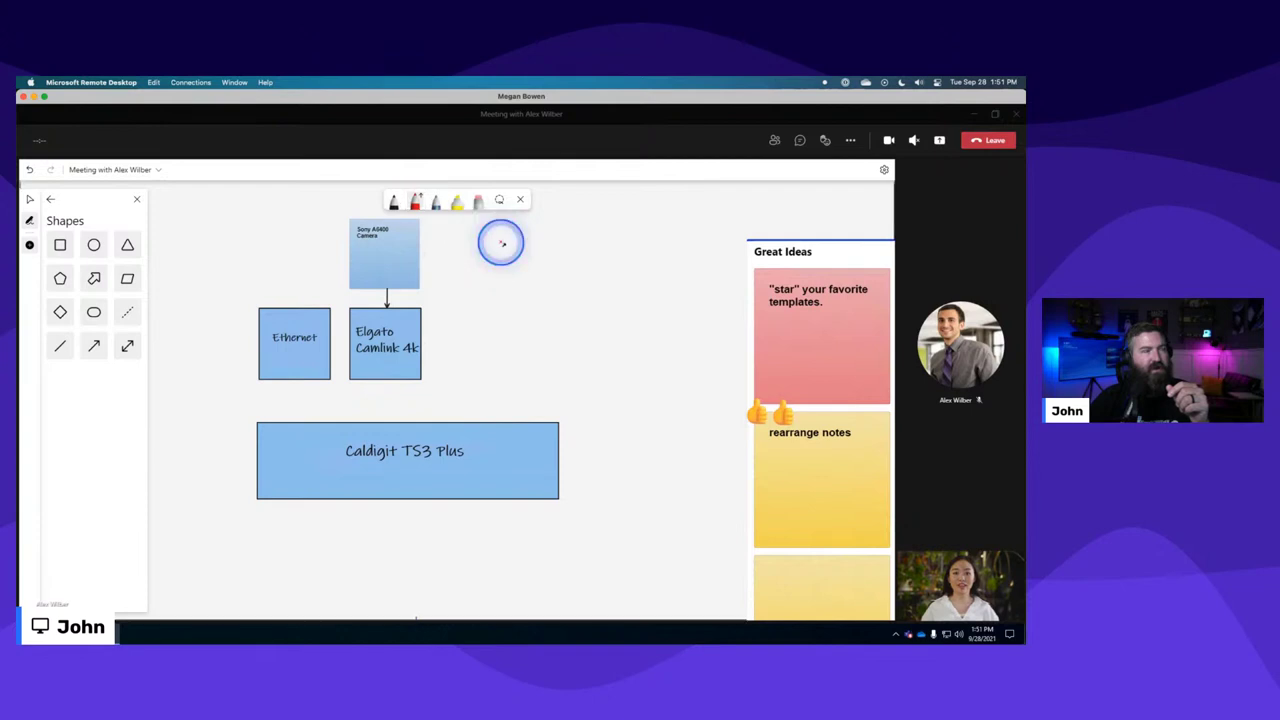
mouse_move(502, 243)
mouse_down()
mouse_move(594, 275)
mouse_move(626, 334)
mouse_up()
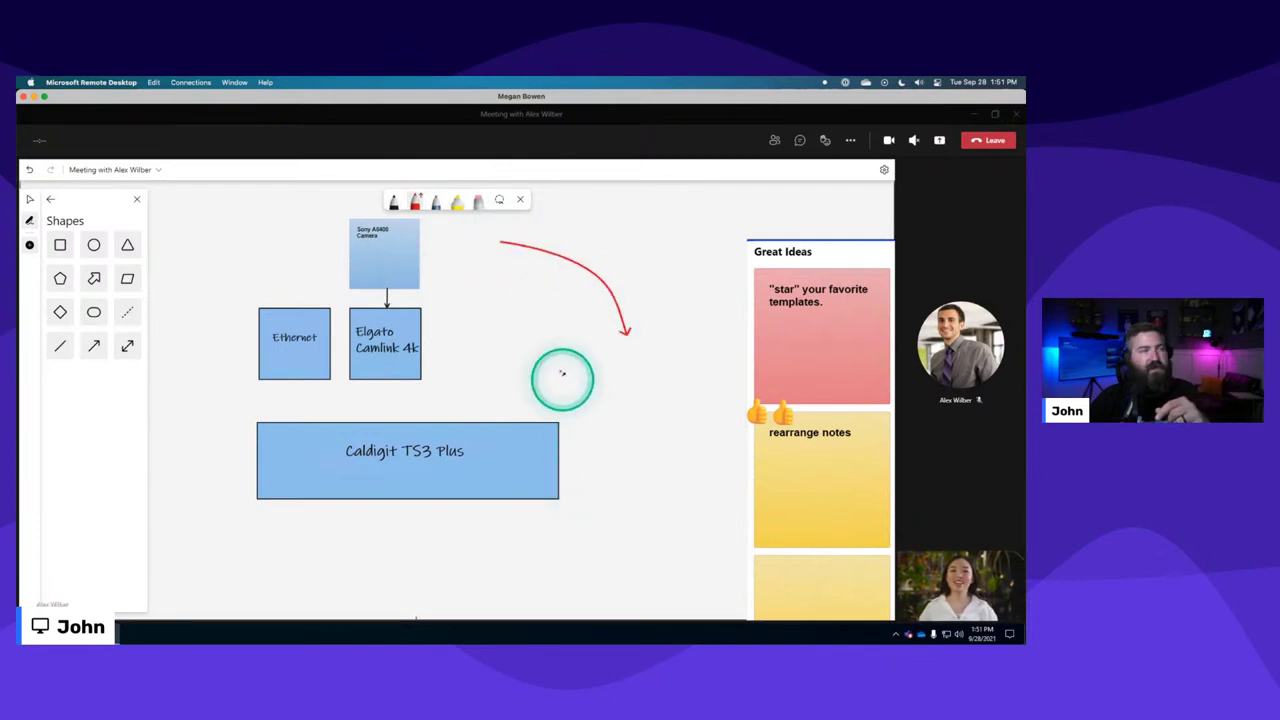
mouse_move(582, 355)
mouse_down()
mouse_move(514, 303)
mouse_move(490, 262)
mouse_up()
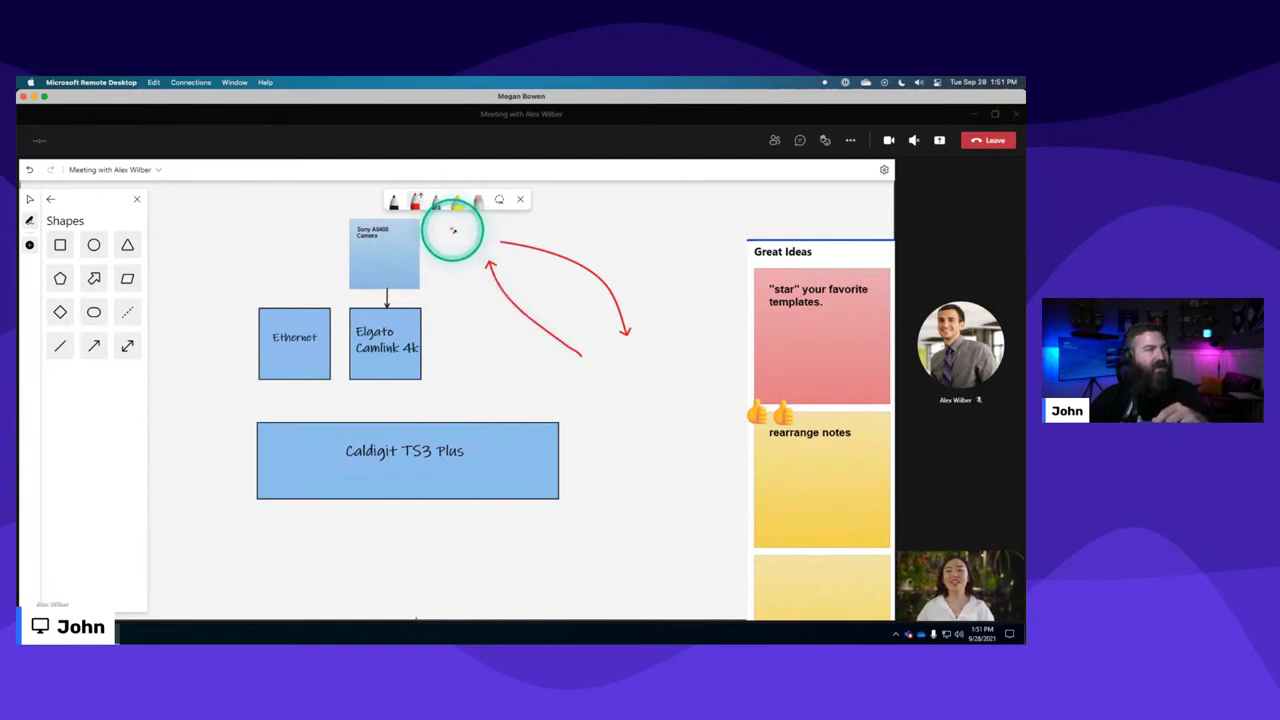
Lasso-select the lower red ink arrow and delete it.
click(499, 199)
mouse_move(650, 240)
mouse_down()
mouse_move(454, 294)
mouse_move(634, 374)
mouse_move(663, 367)
mouse_move(480, 242)
mouse_move(477, 357)
mouse_up()
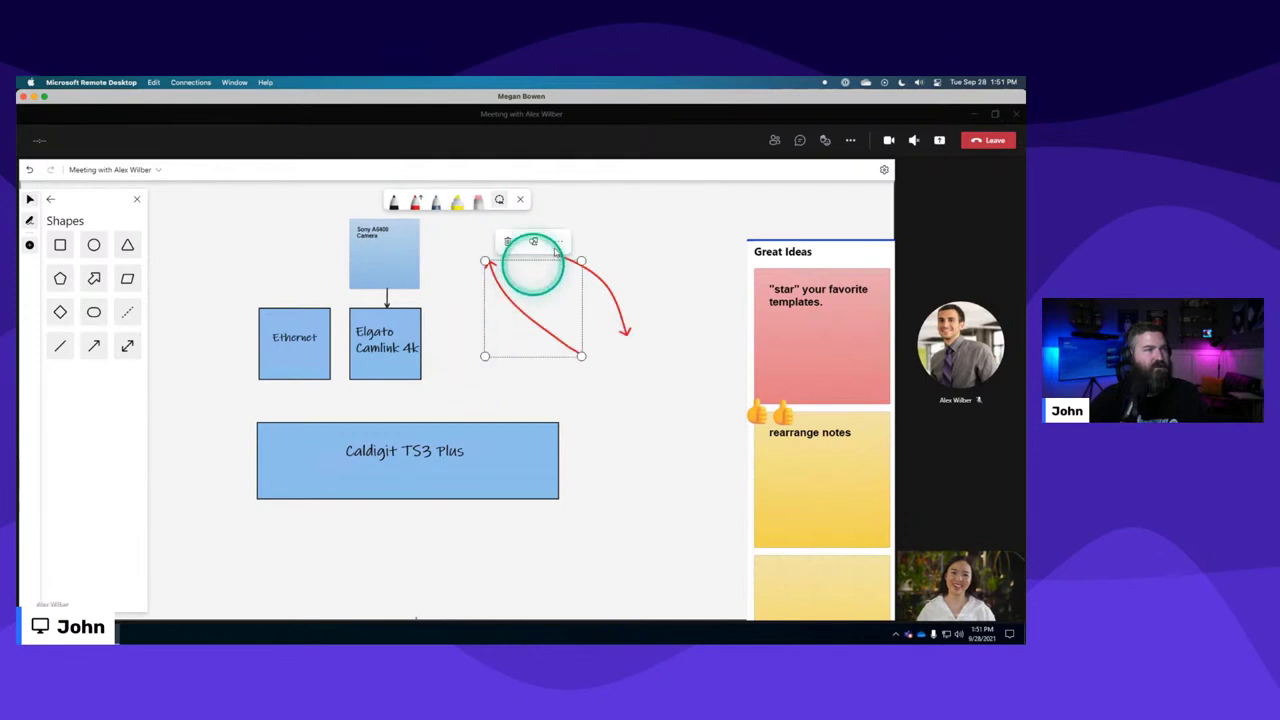
click(508, 242)
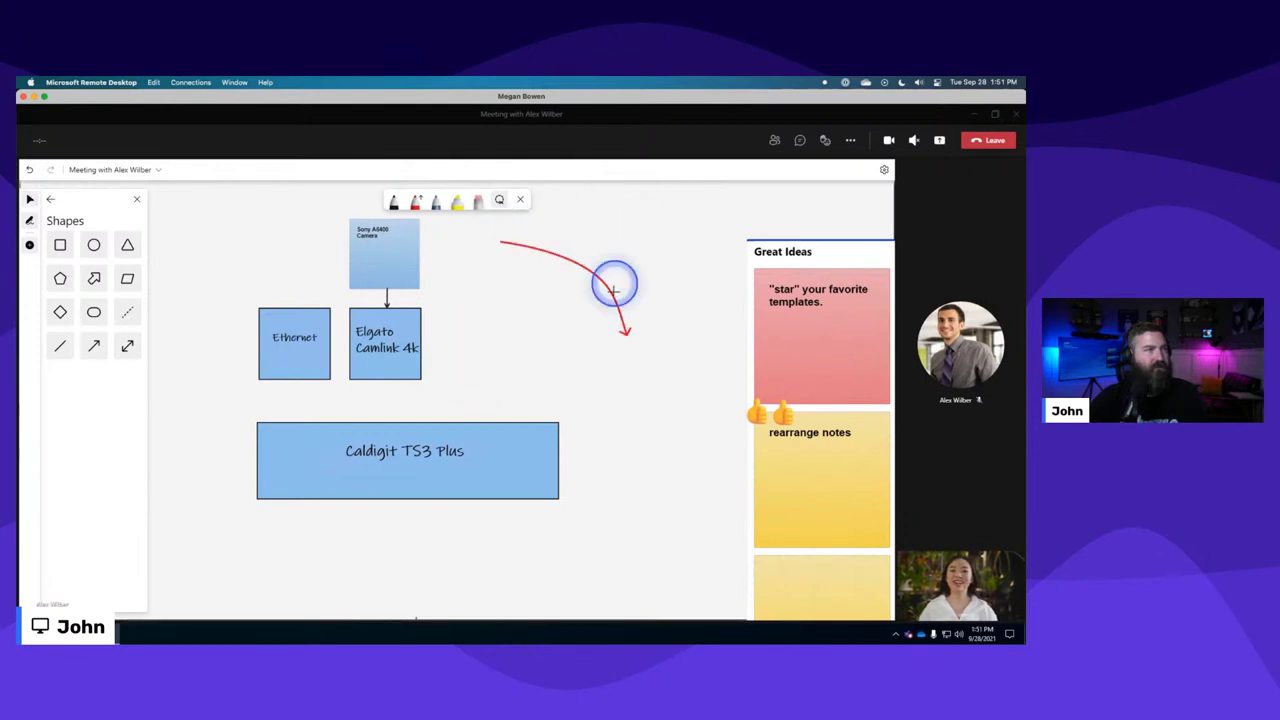
Lasso-select the remaining red ink arrow, try converting it into a clean shape, and delete the result.
mouse_move(613, 287)
mouse_down()
mouse_move(471, 314)
mouse_move(473, 232)
mouse_up()
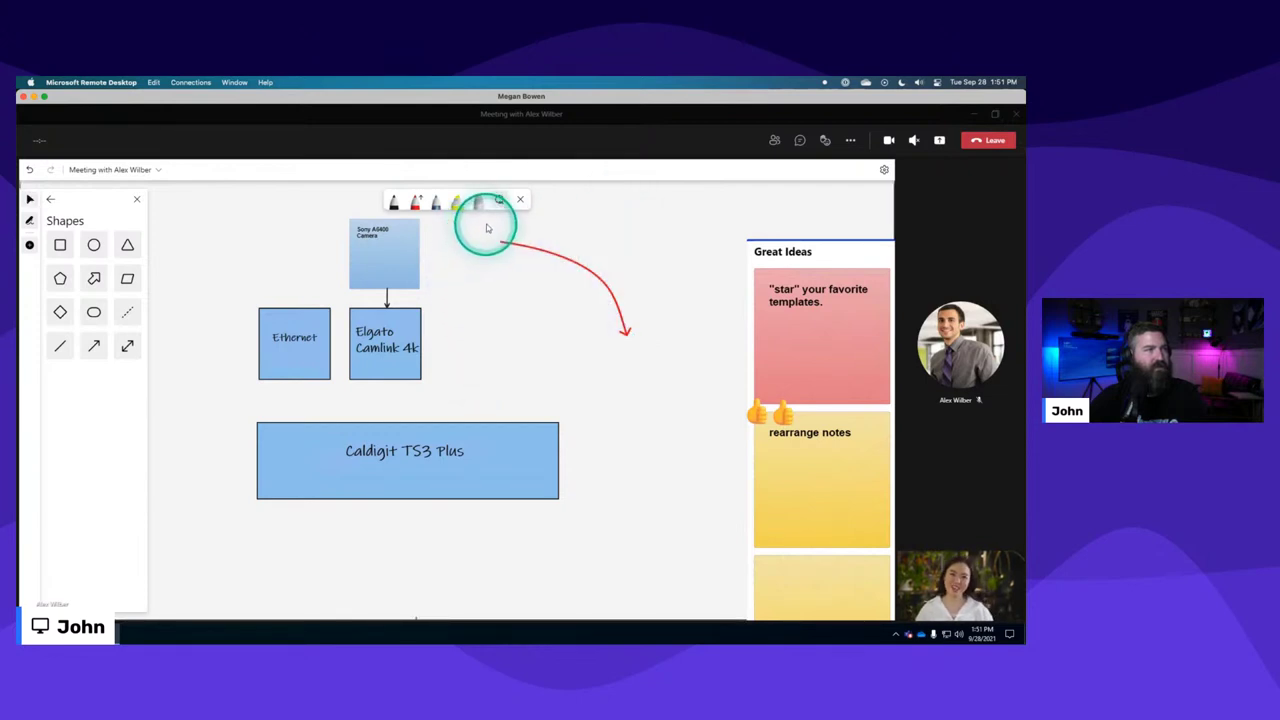
mouse_move(494, 320)
mouse_down()
mouse_move(703, 337)
mouse_move(680, 234)
mouse_move(646, 330)
mouse_up()
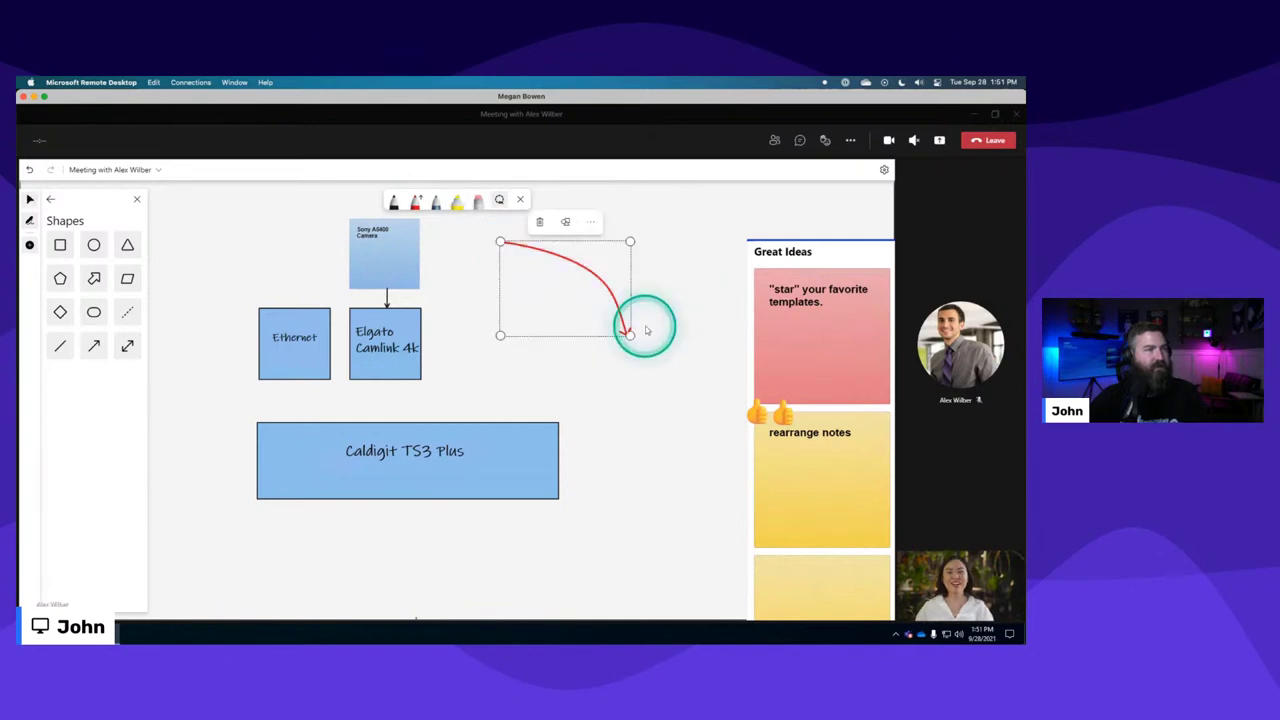
click(566, 223)
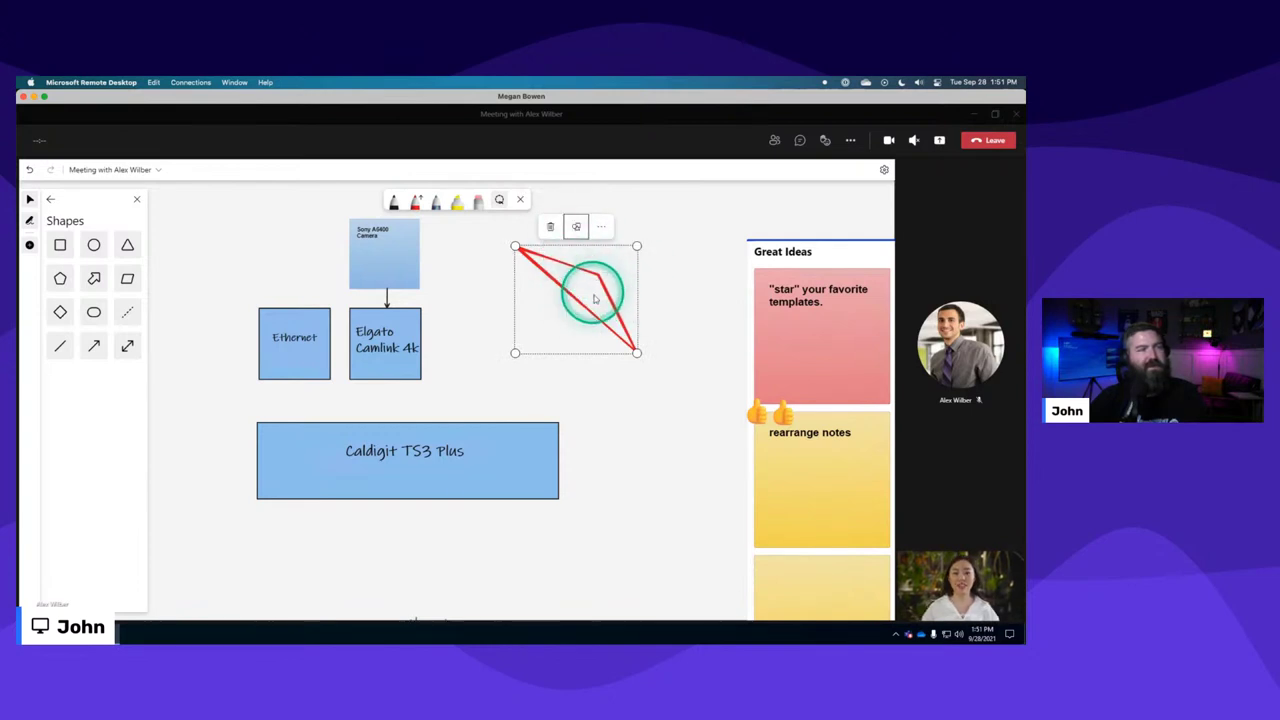
click(550, 226)
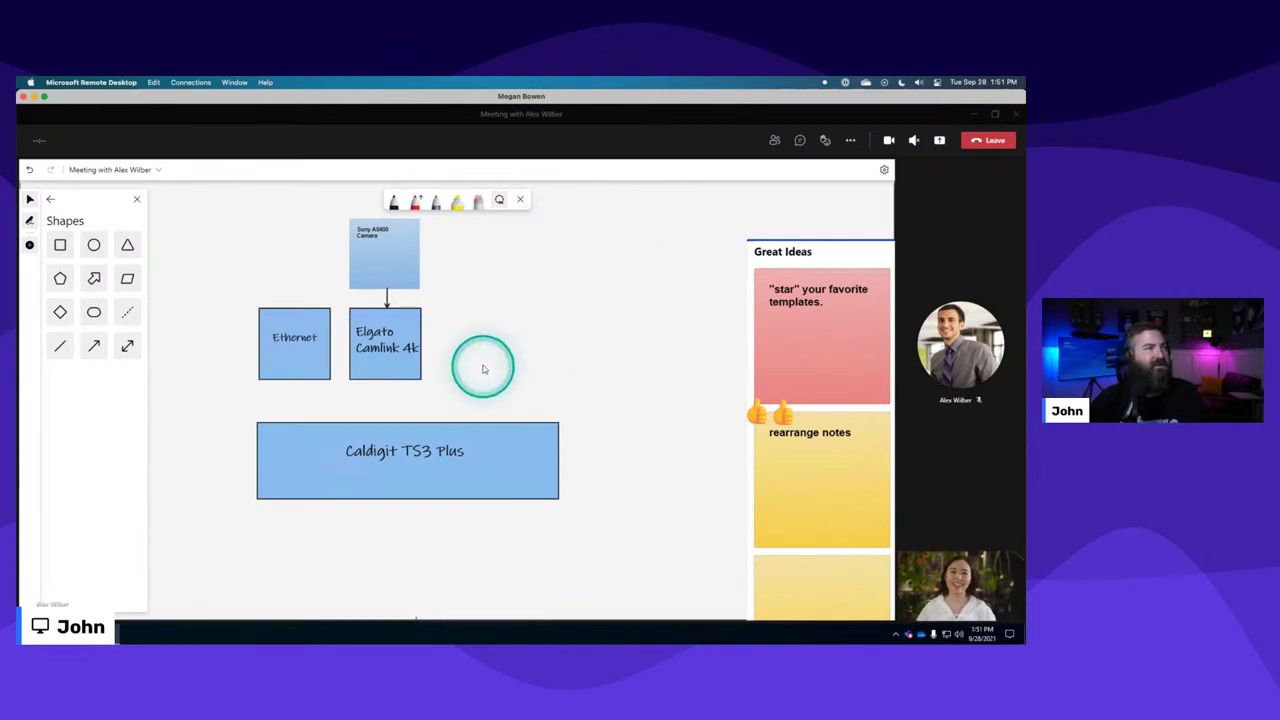
Set the black pen to single-arrow mode and draw an arrow from the "Elgato Camlink 4k" square down to the "Caldigit TS3 Plus" rectangle.
click(393, 201)
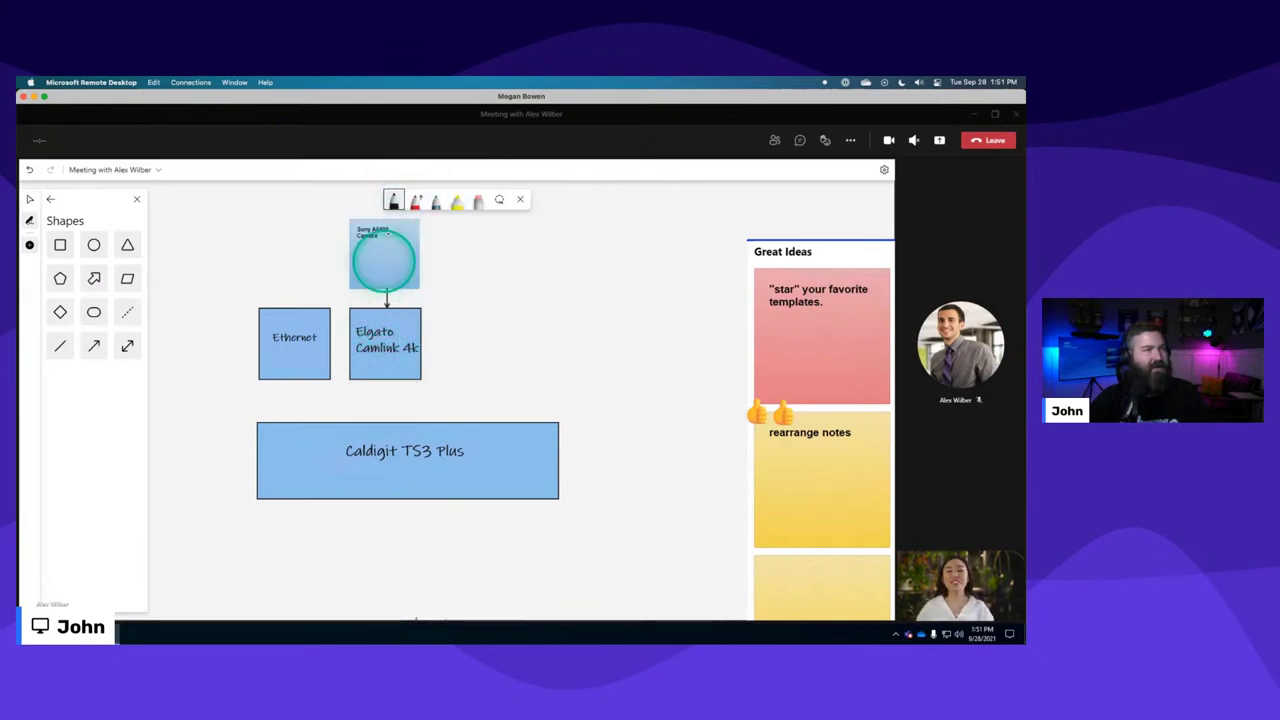
click(394, 202)
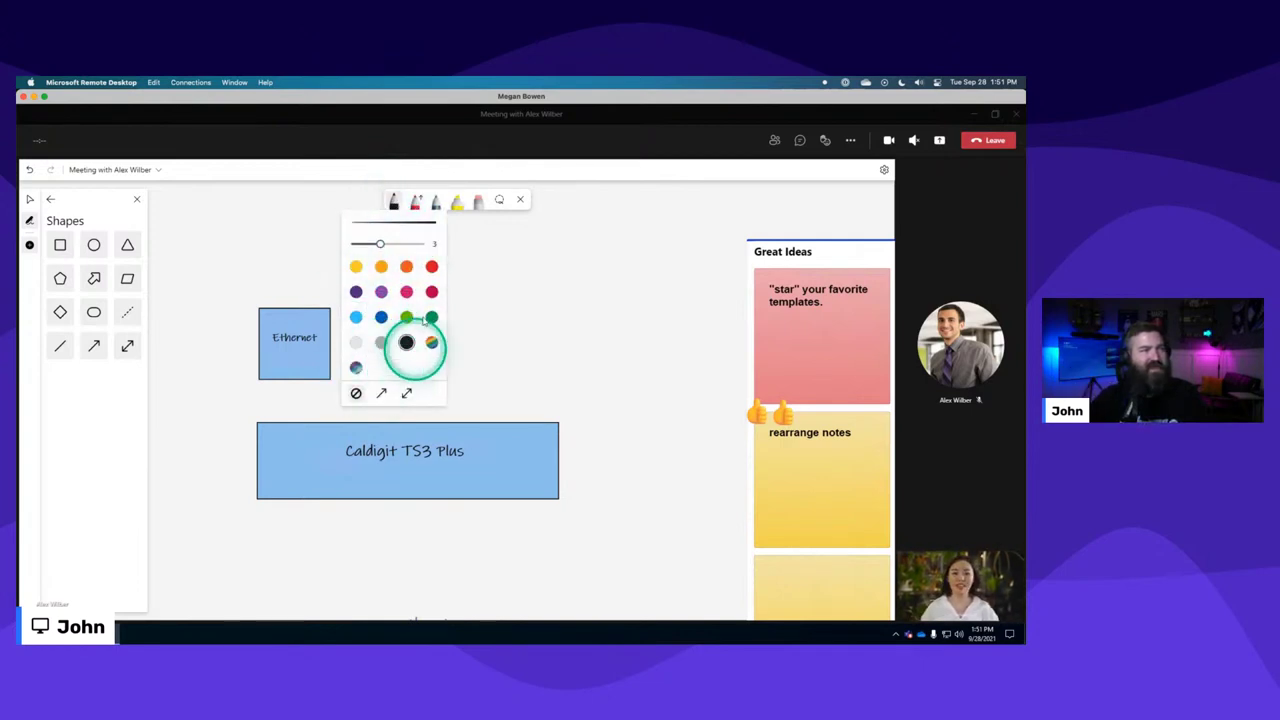
click(380, 396)
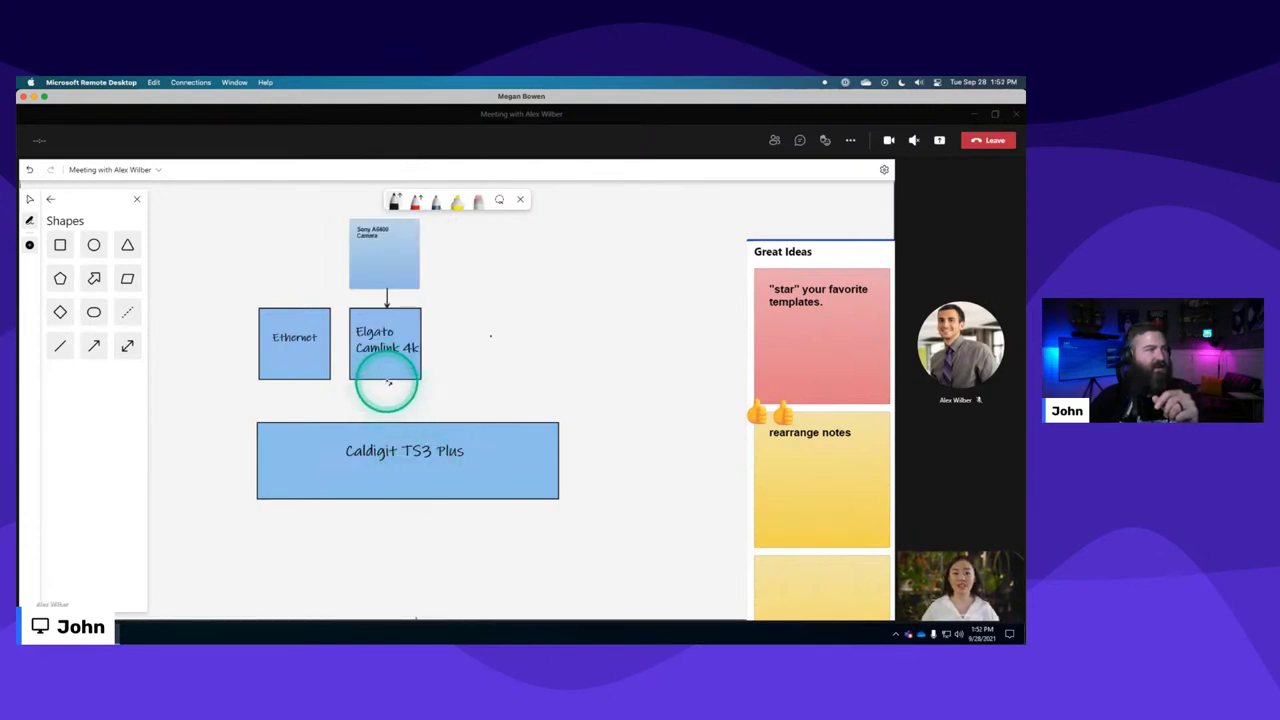
drag(388, 382, 386, 418)
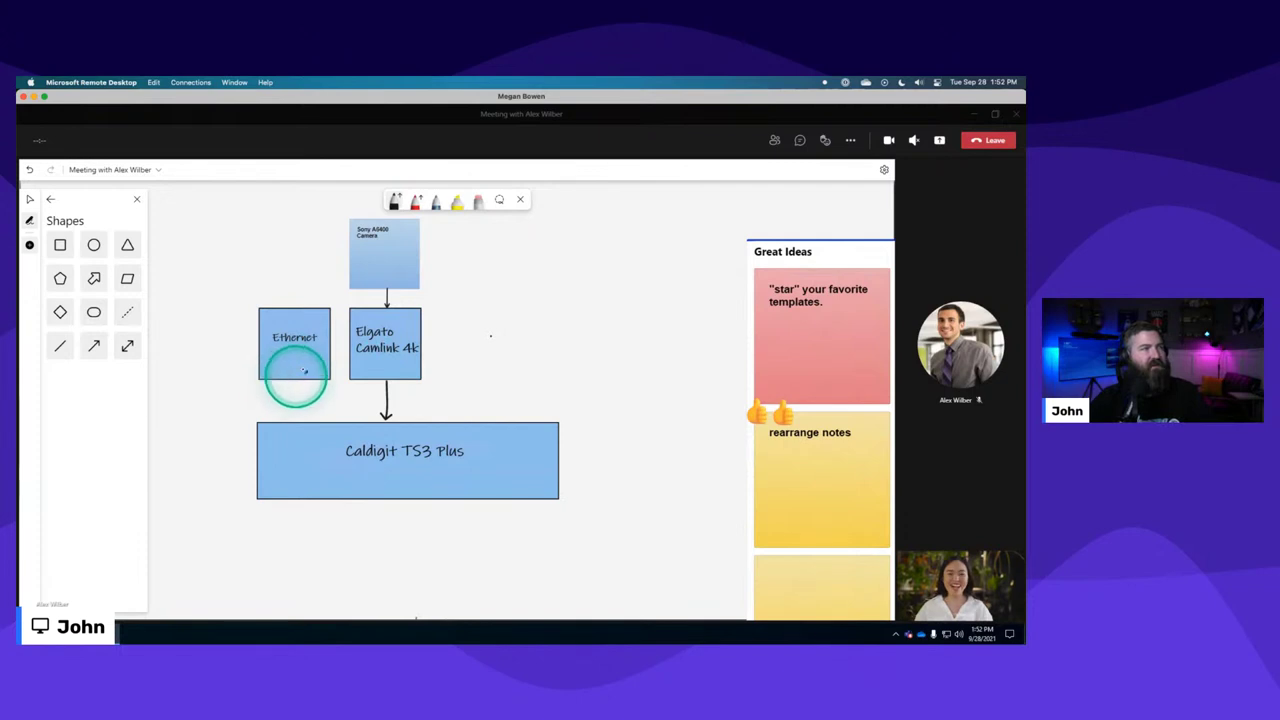
Set the black pen to double-arrow mode and draw a double-headed arrow between the "Ethernet" square and the "Caldigit TS3 Plus" rectangle.
click(397, 202)
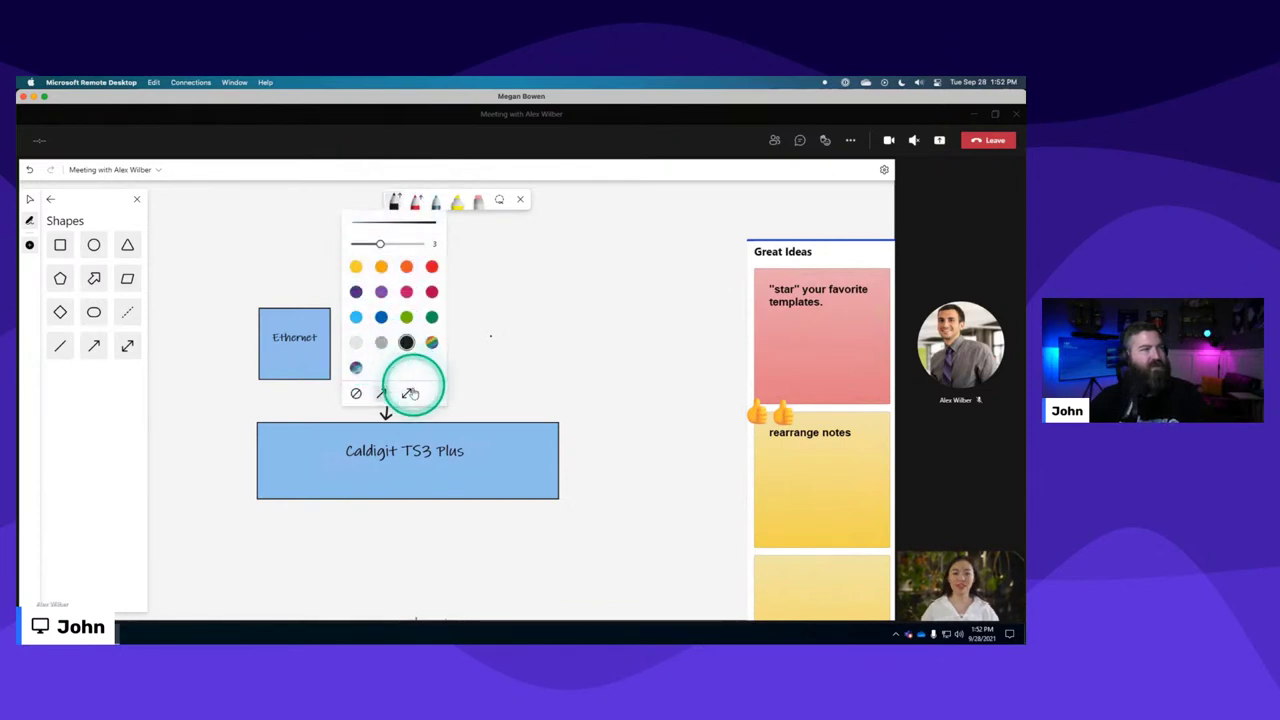
click(406, 396)
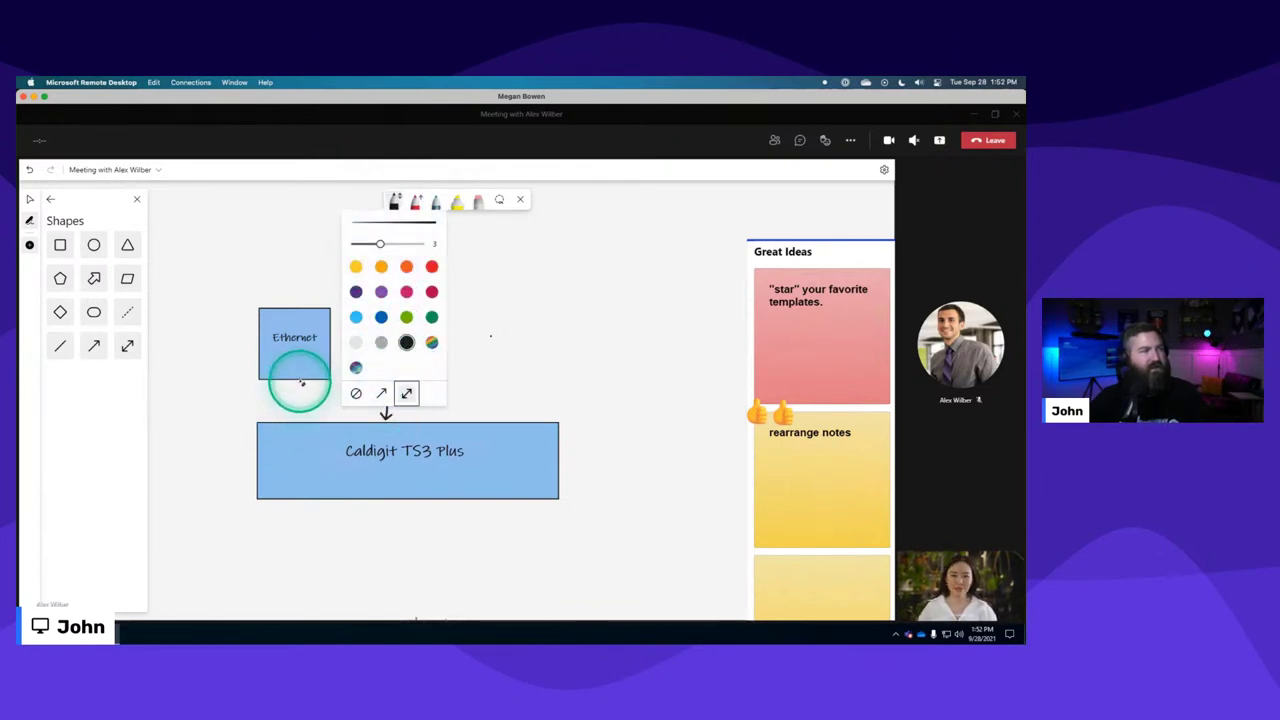
drag(300, 385, 300, 421)
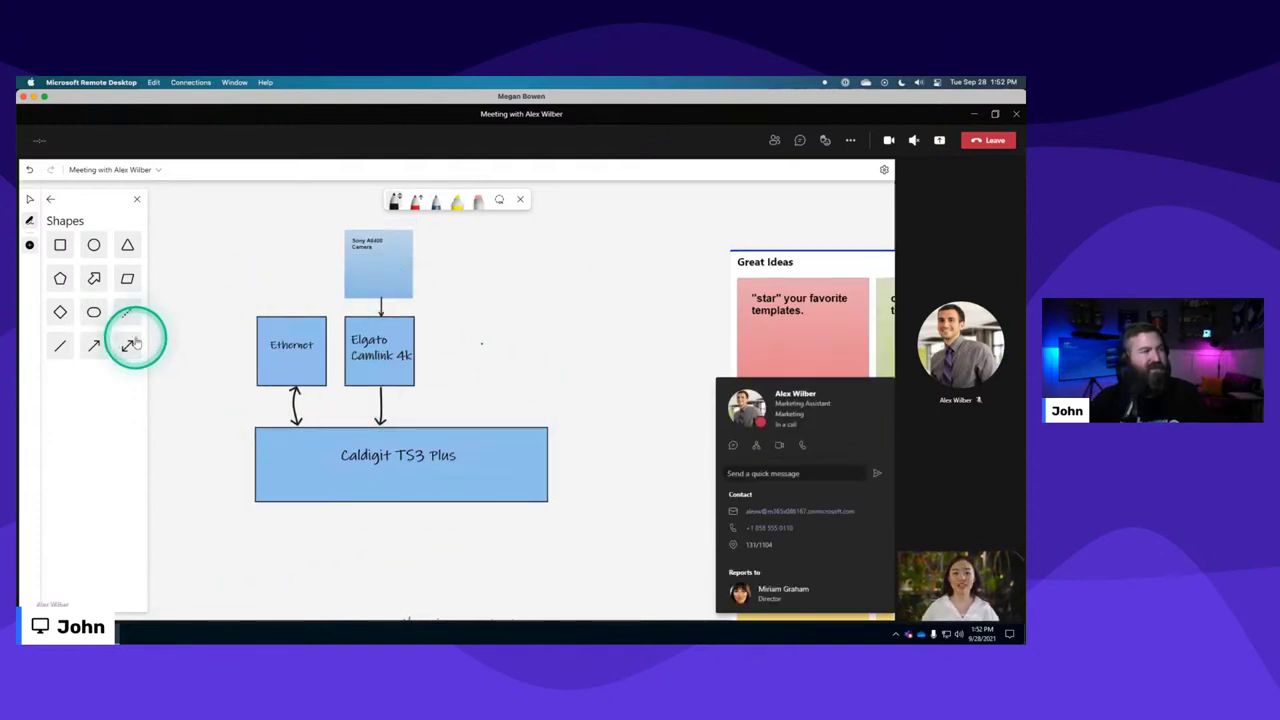
Try a straight diagonal arrow shape pointing to the "Caldigit TS3 Plus" rectangle, shift its starting end, and delete it.
click(96, 346)
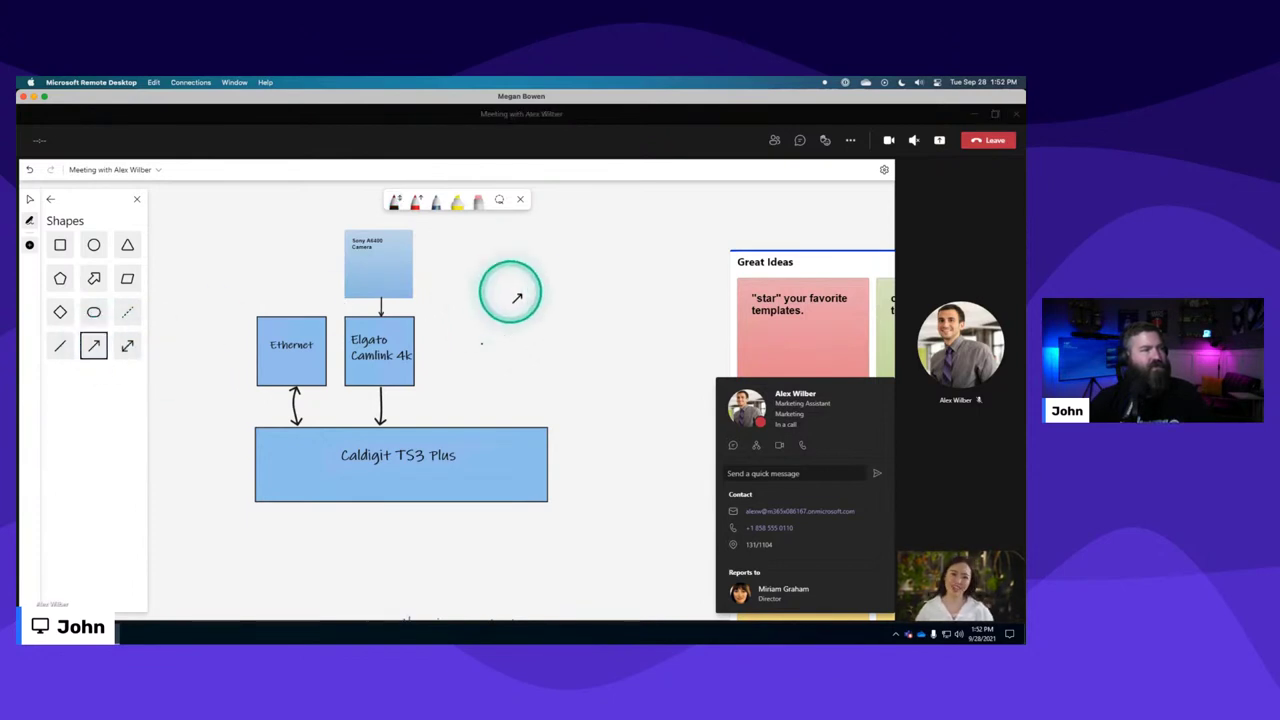
drag(487, 292, 412, 425)
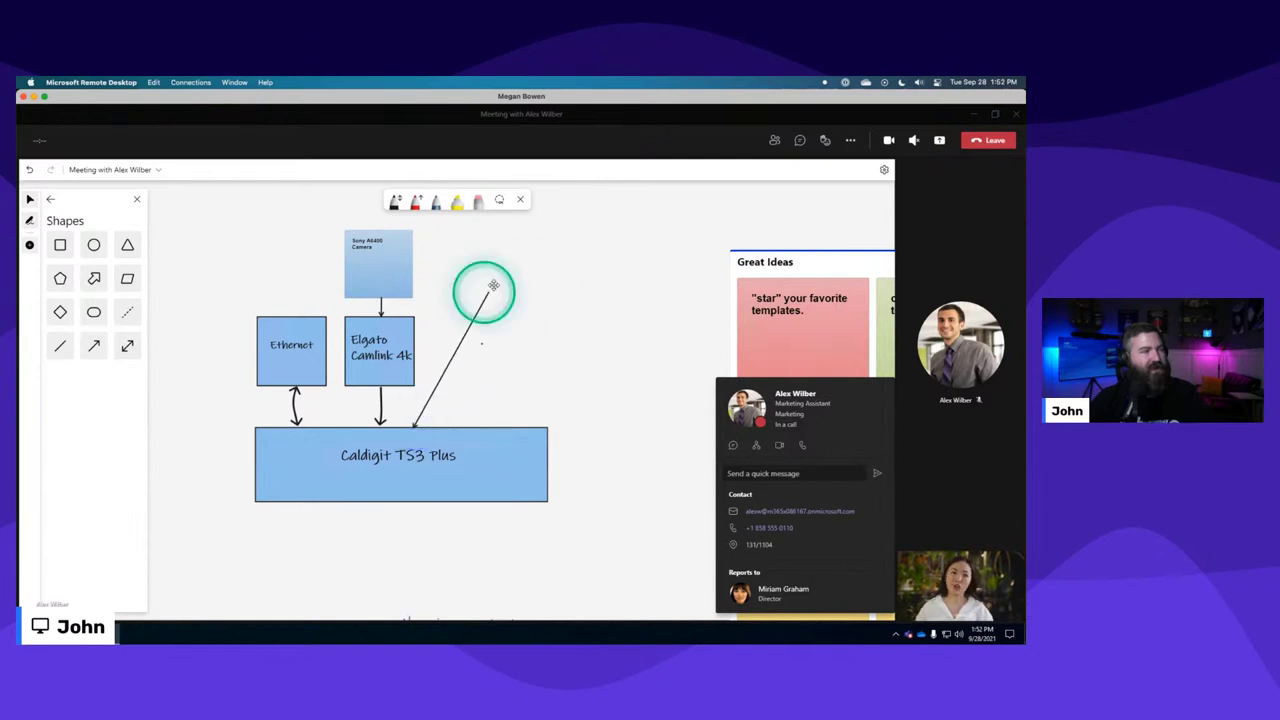
mouse_move(488, 290)
mouse_down()
mouse_move(412, 278)
mouse_move(470, 286)
mouse_up()
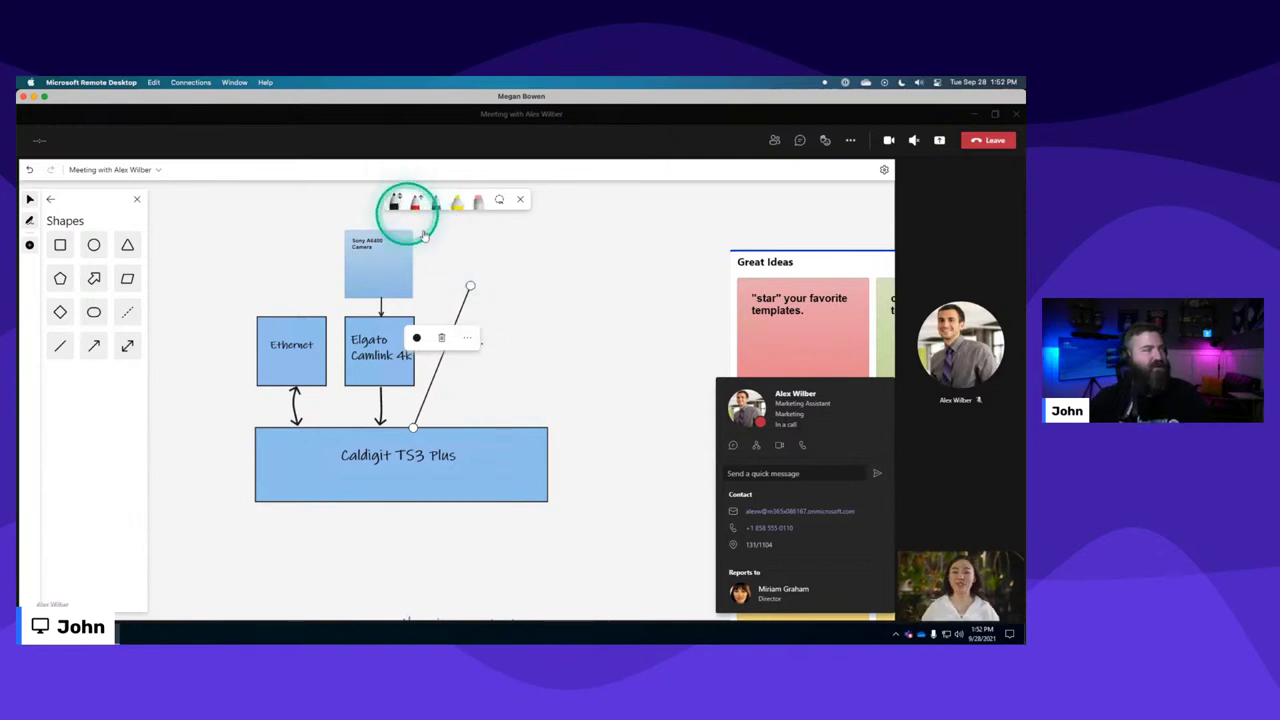
click(444, 337)
Draw a curved double-headed ink arrow between the camera note and the "Caldigit TS3 Plus" rectangle, and delete it.
click(393, 200)
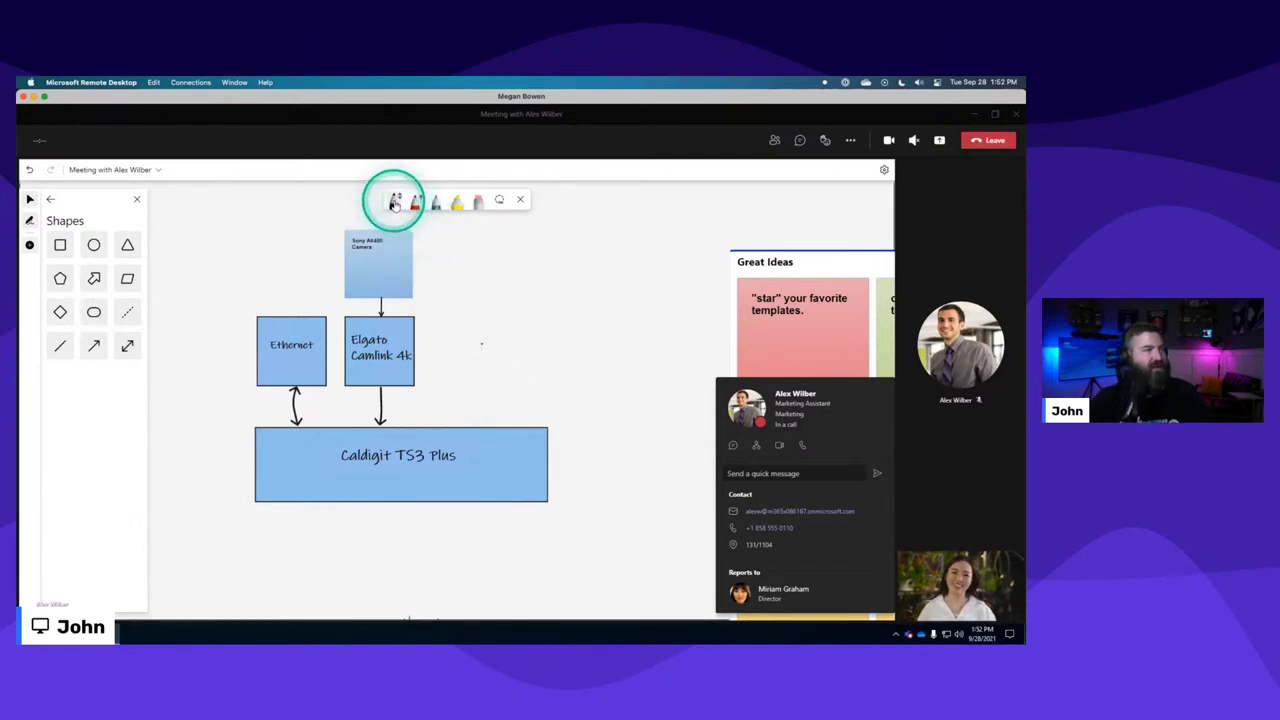
mouse_move(416, 281)
mouse_down()
mouse_move(460, 394)
mouse_move(444, 428)
mouse_up()
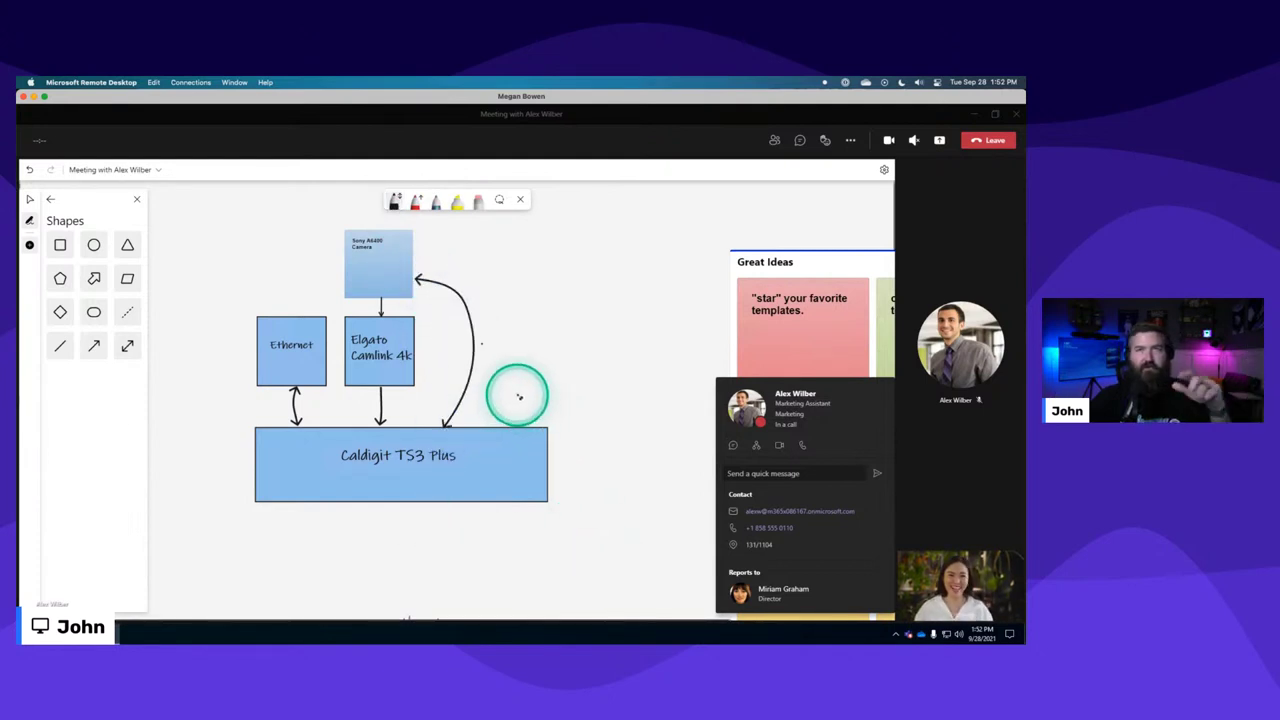
click(499, 199)
click(462, 300)
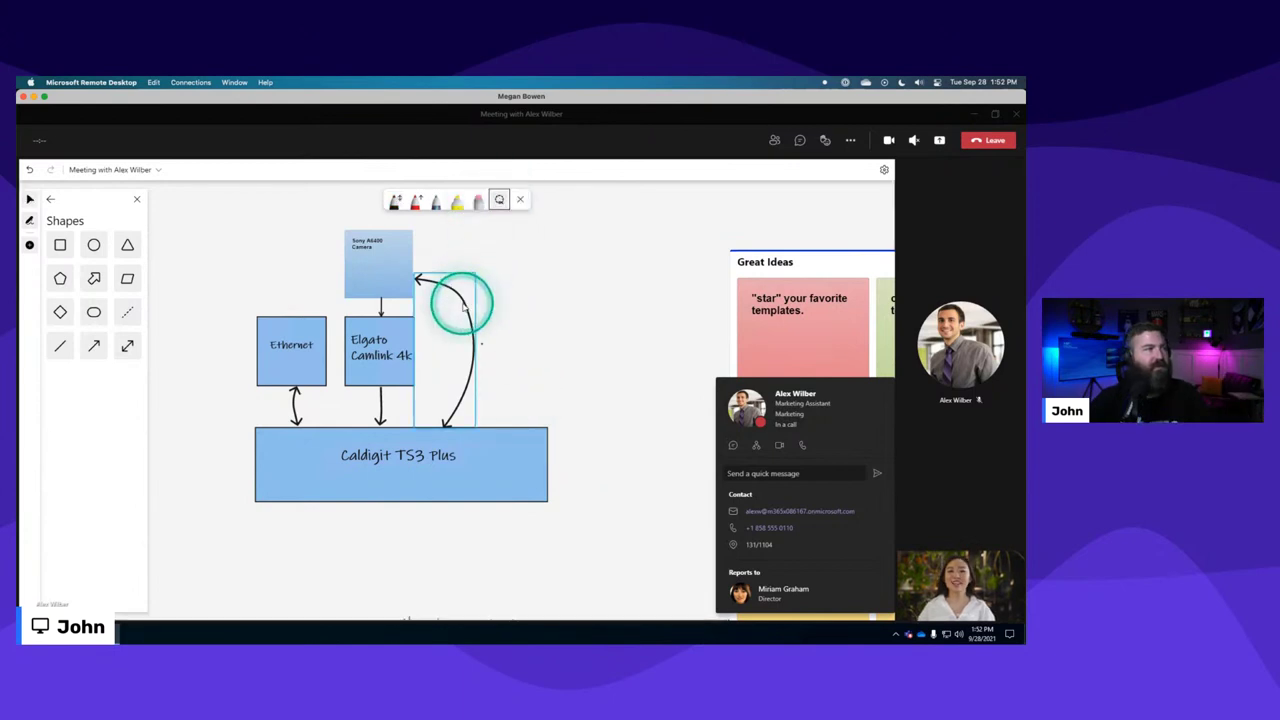
key(Delete)
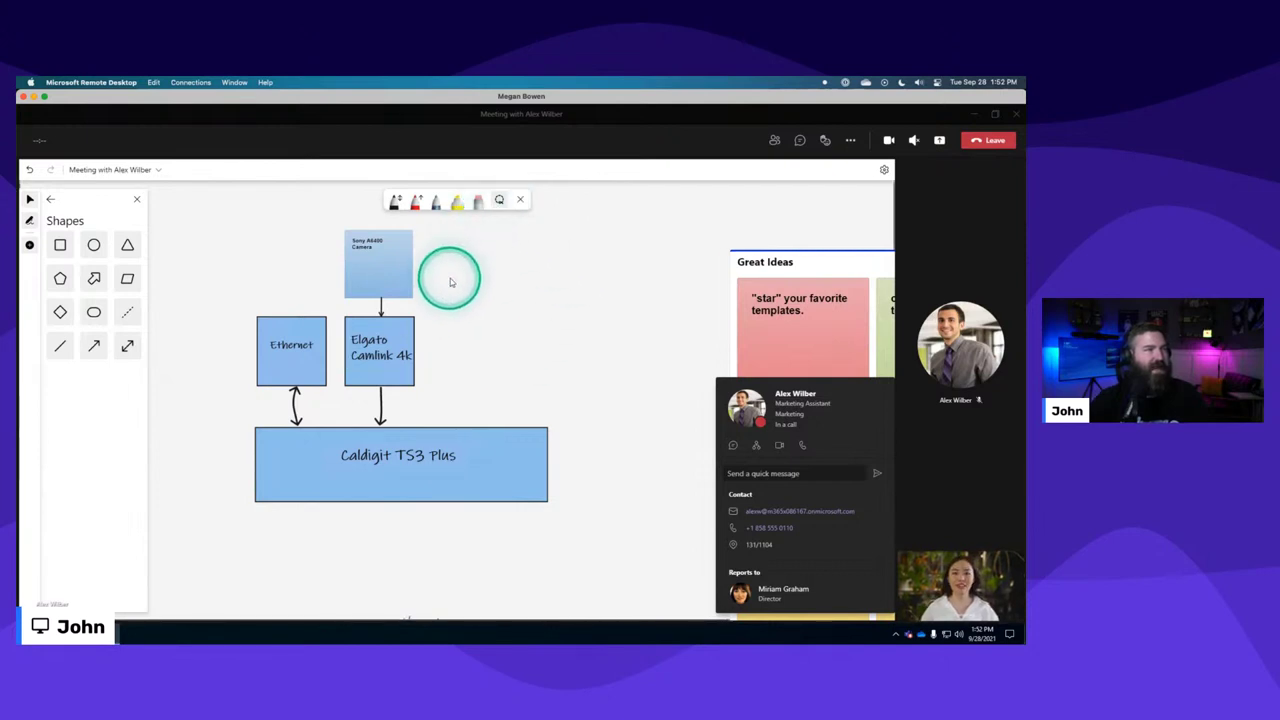
Return to the main list of insertable items and set the black pen to draw without arrowheads.
click(50, 199)
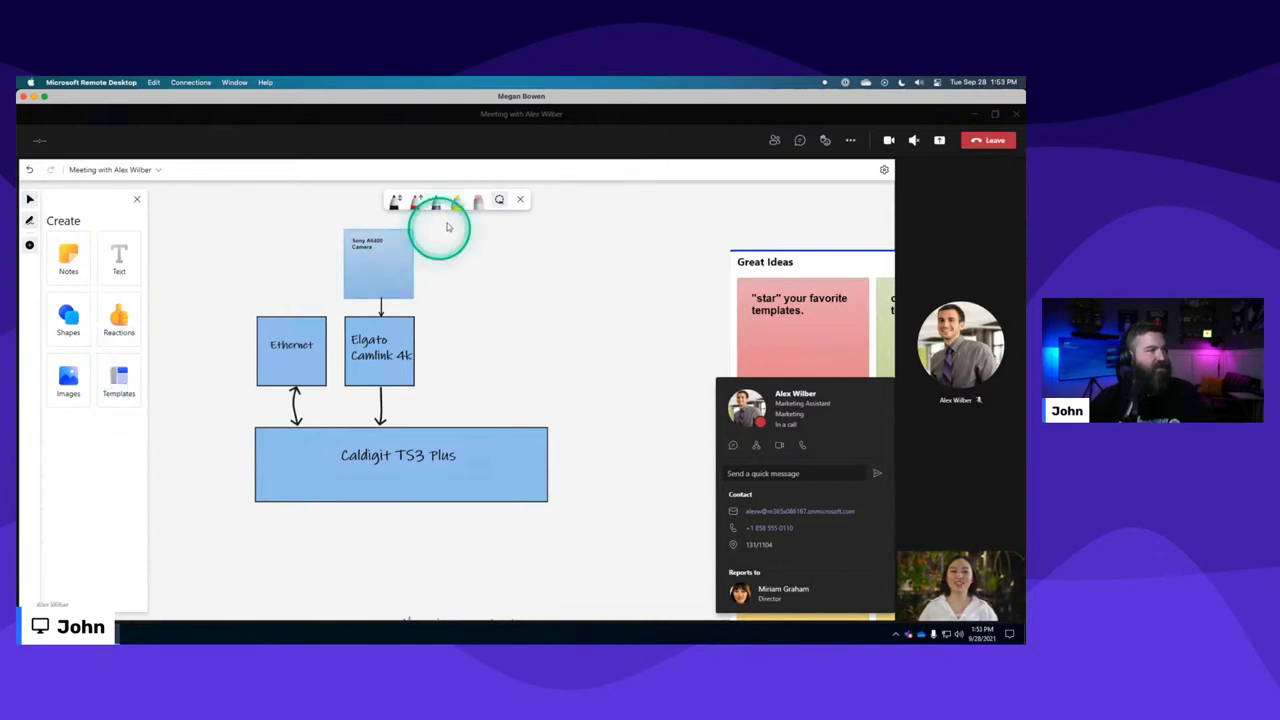
click(396, 202)
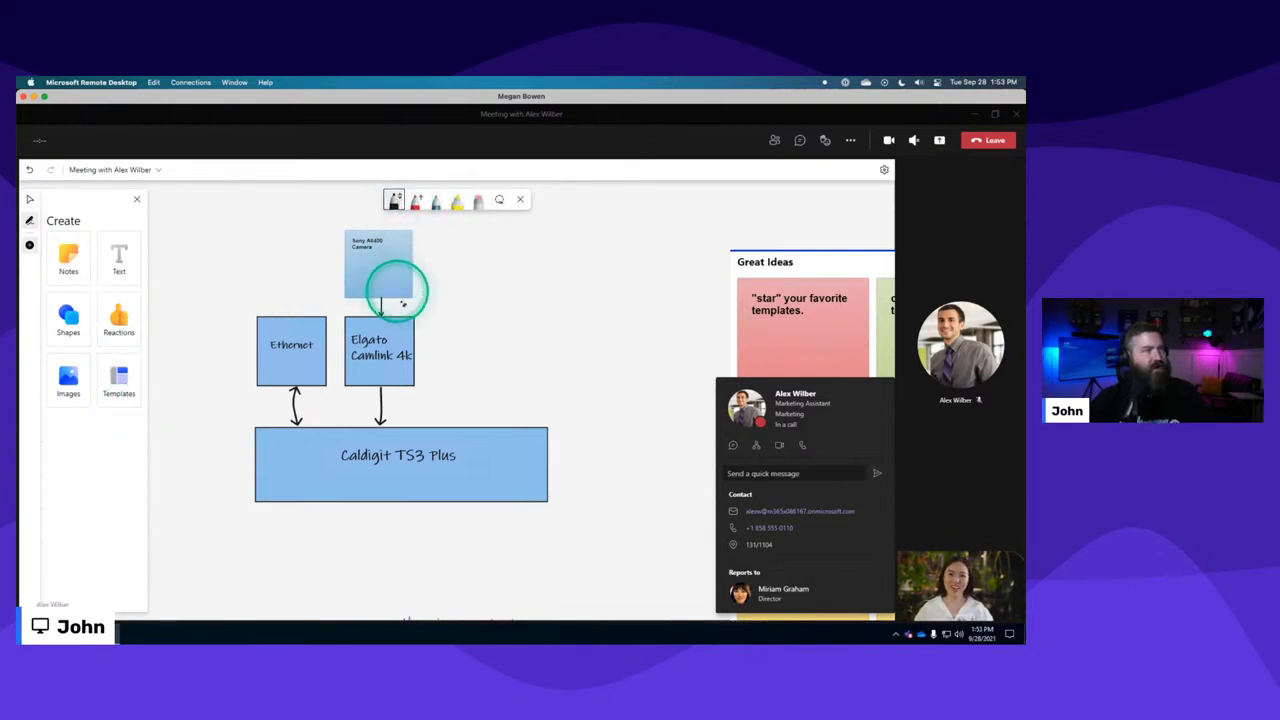
click(393, 200)
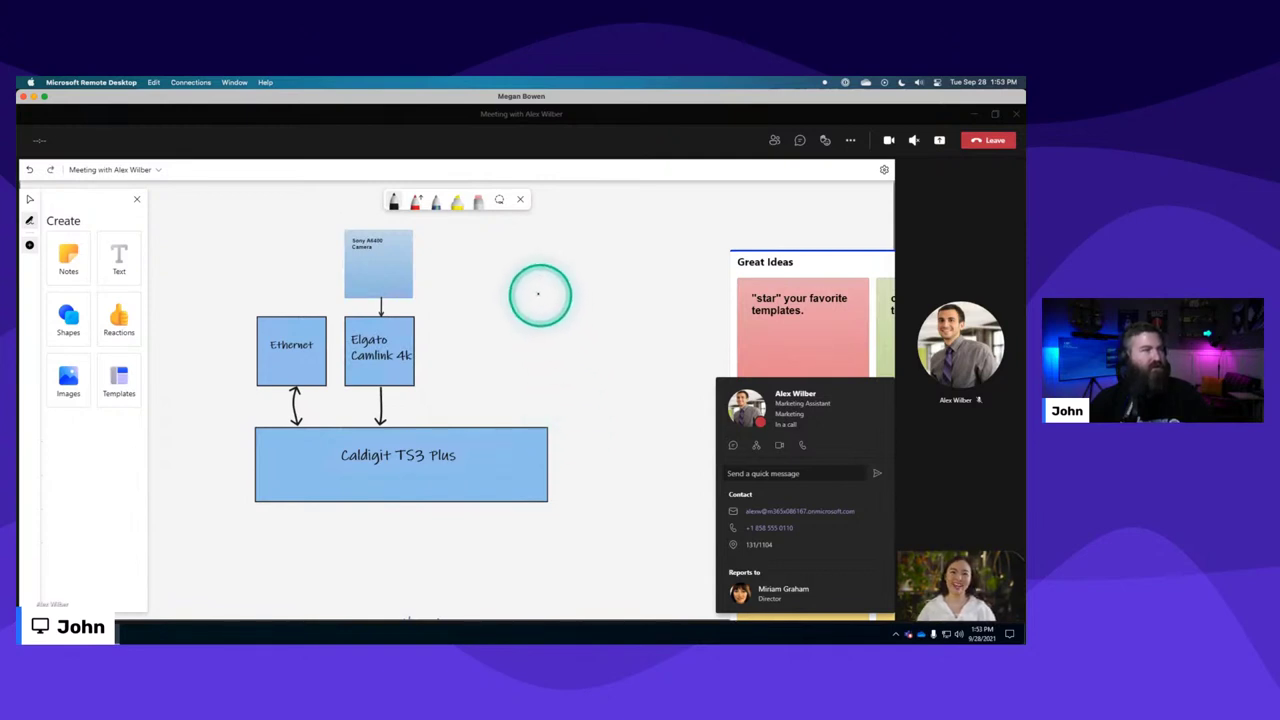
Draw a large freehand black loop beside the diagram with a smaller circle inside it, and undo both.
mouse_move(508, 235)
mouse_down()
mouse_move(500, 389)
mouse_move(517, 242)
mouse_up()
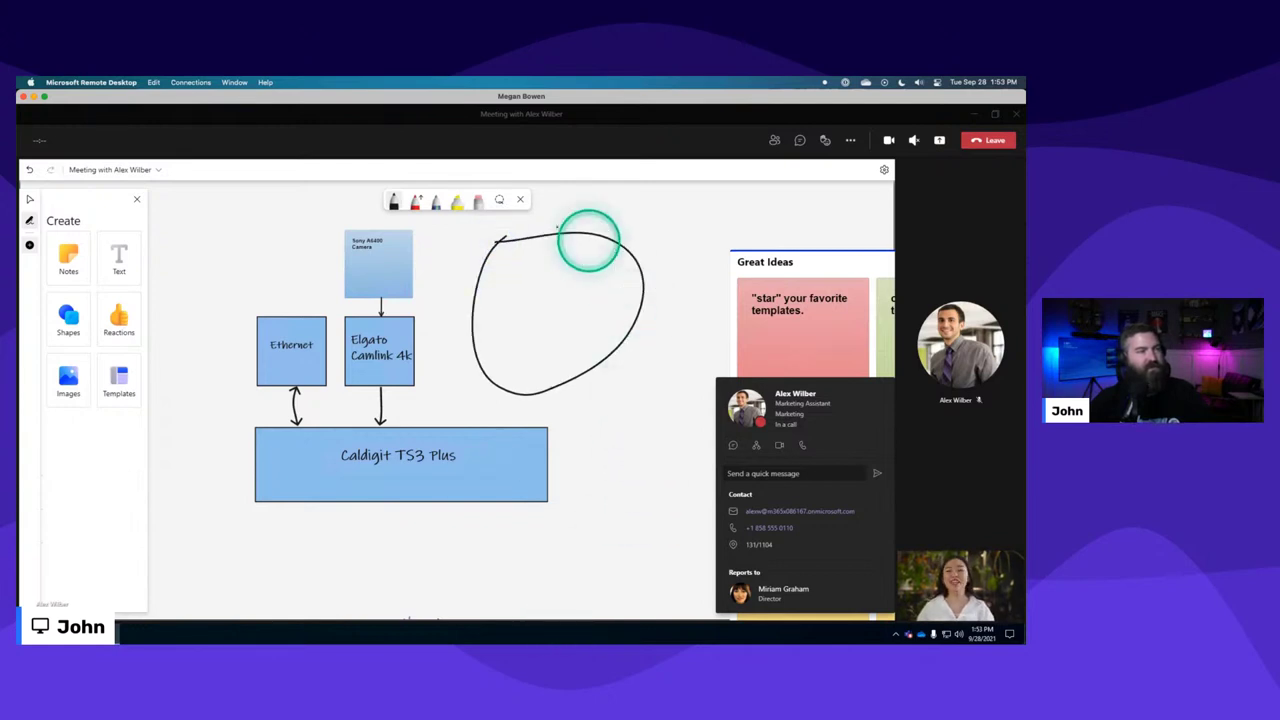
mouse_move(521, 284)
mouse_down()
mouse_move(554, 346)
mouse_move(563, 281)
mouse_up()
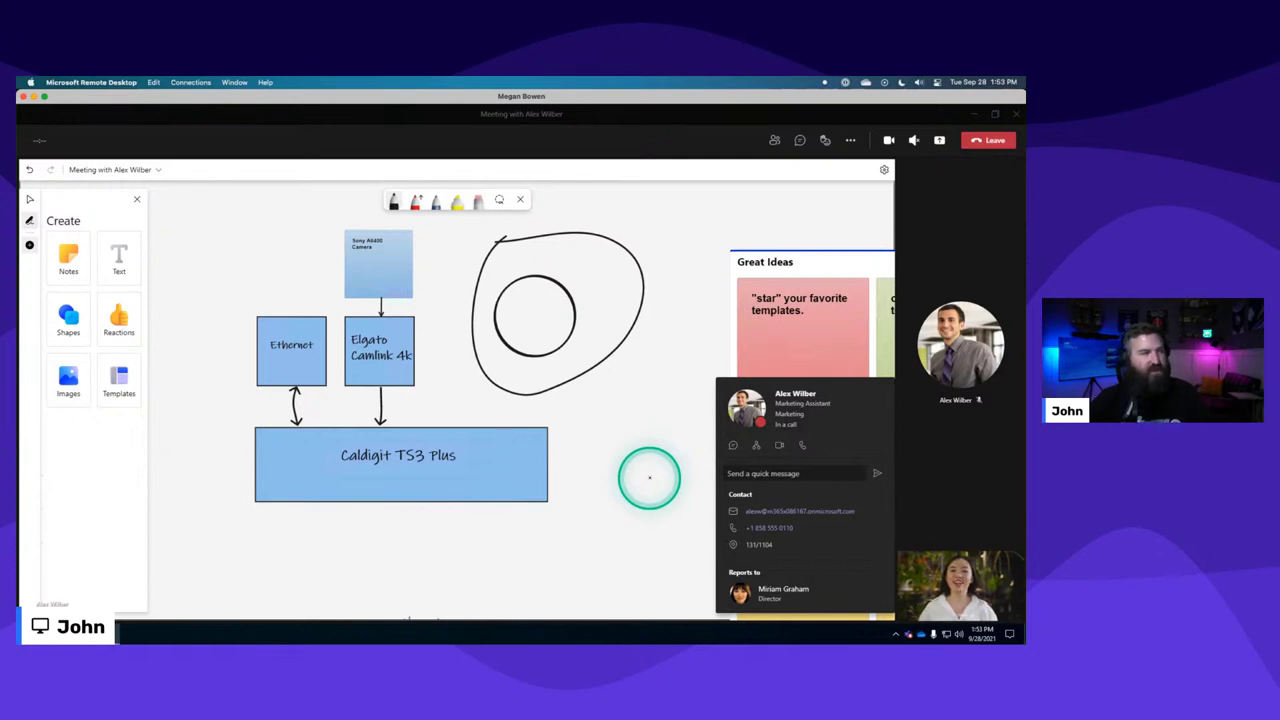
key(ctrl+z)
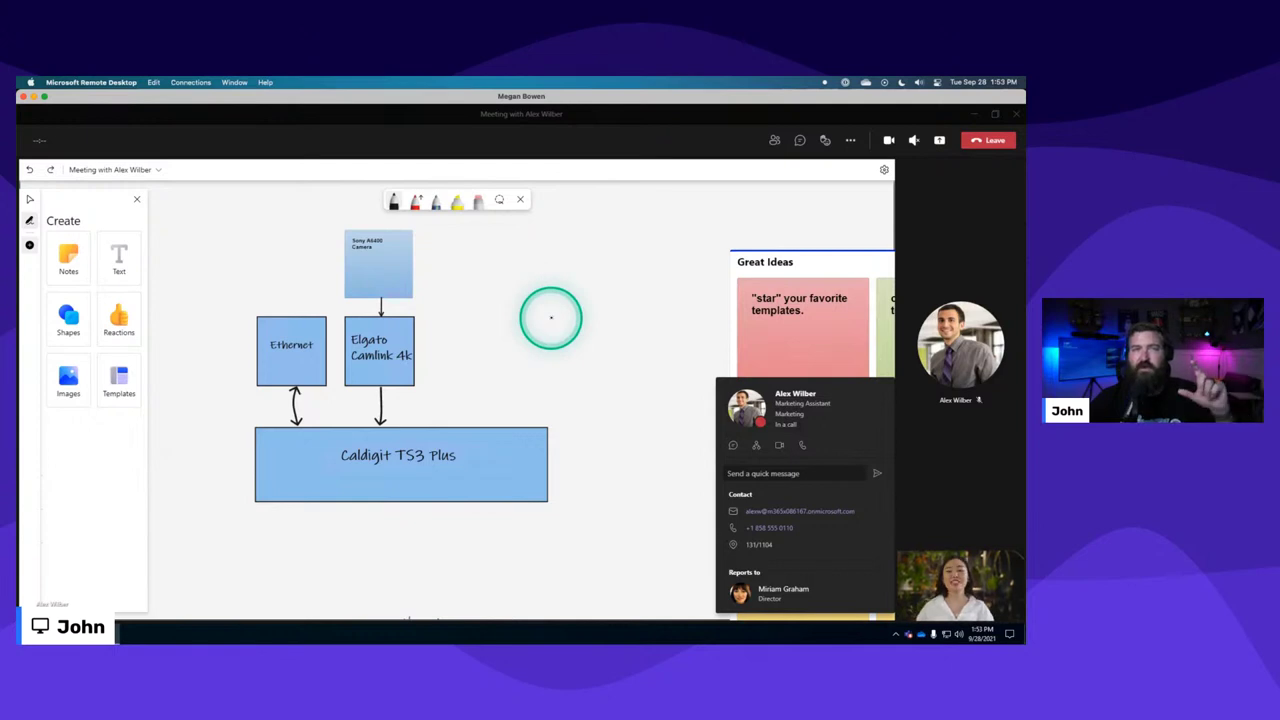
Restore the undone freehand loop beside the diagram, and undo it again.
click(30, 170)
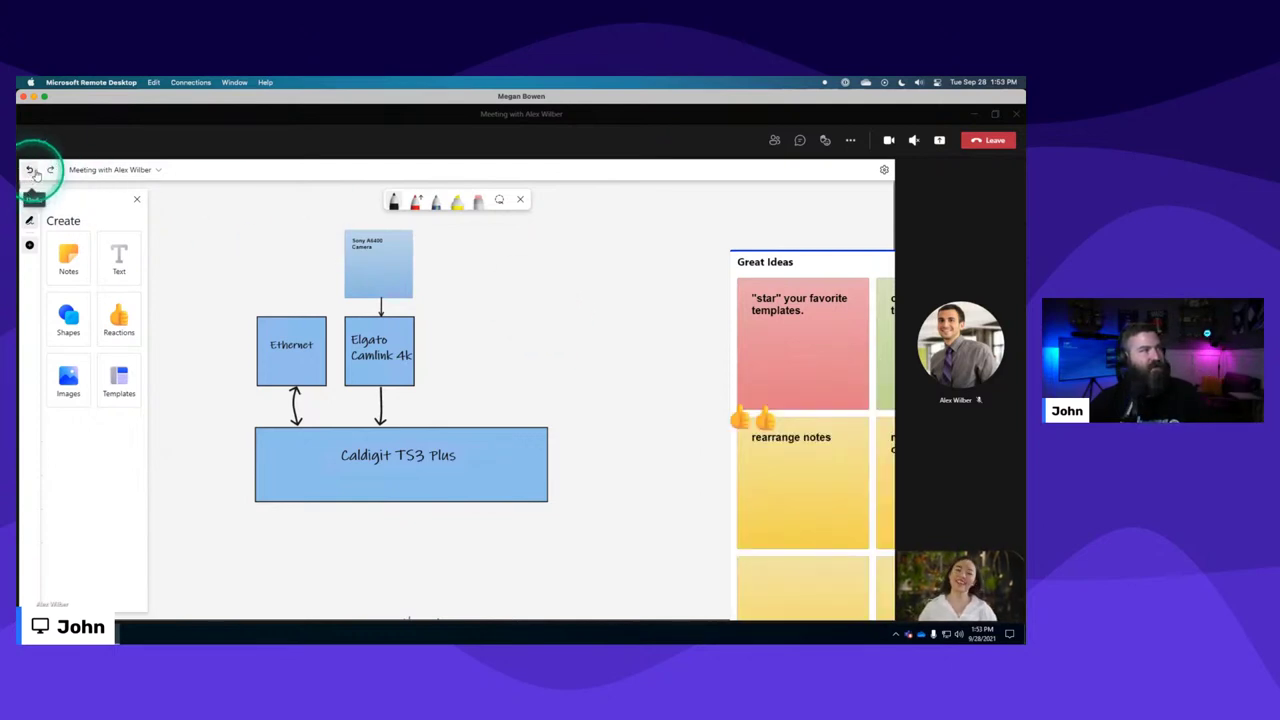
click(49, 171)
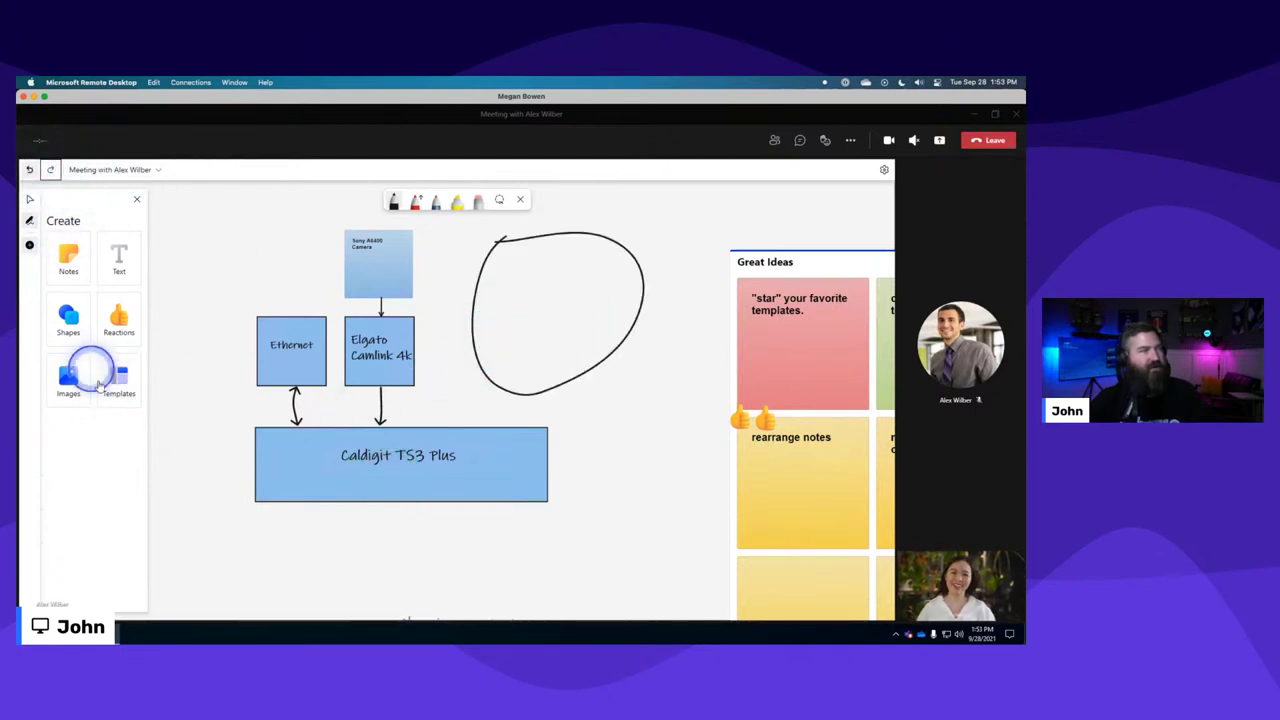
click(55, 172)
click(50, 171)
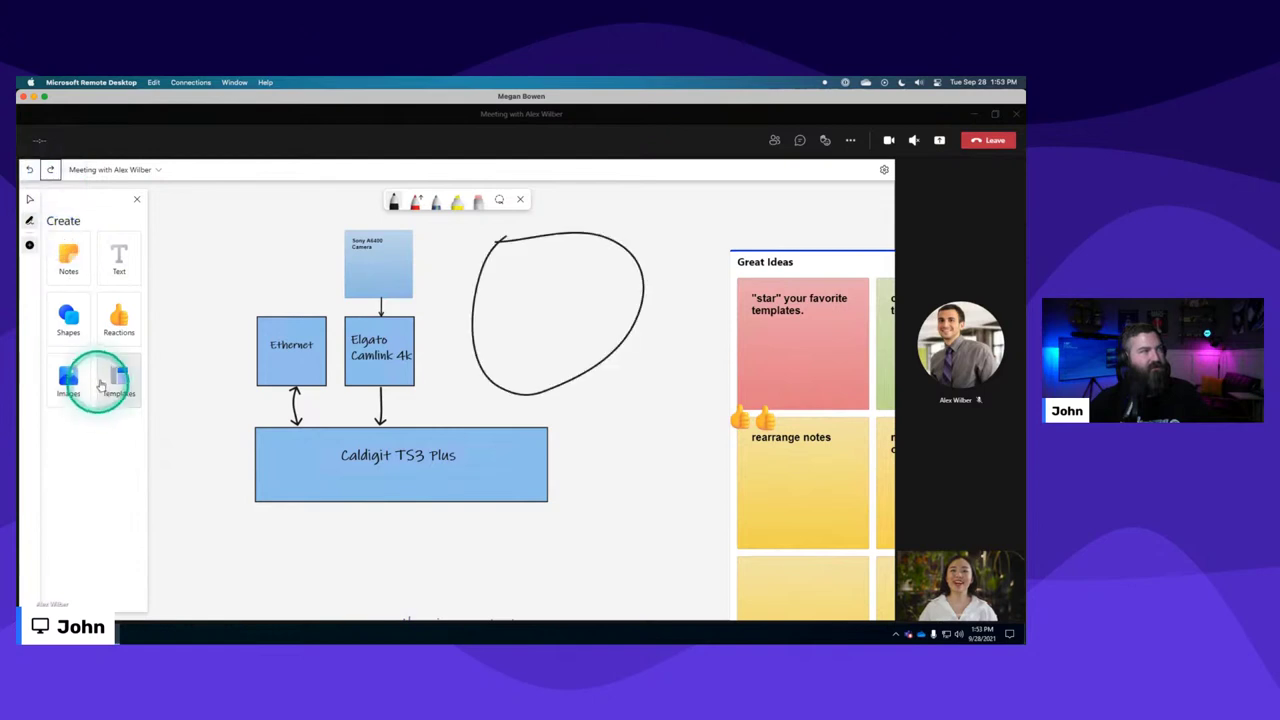
click(31, 170)
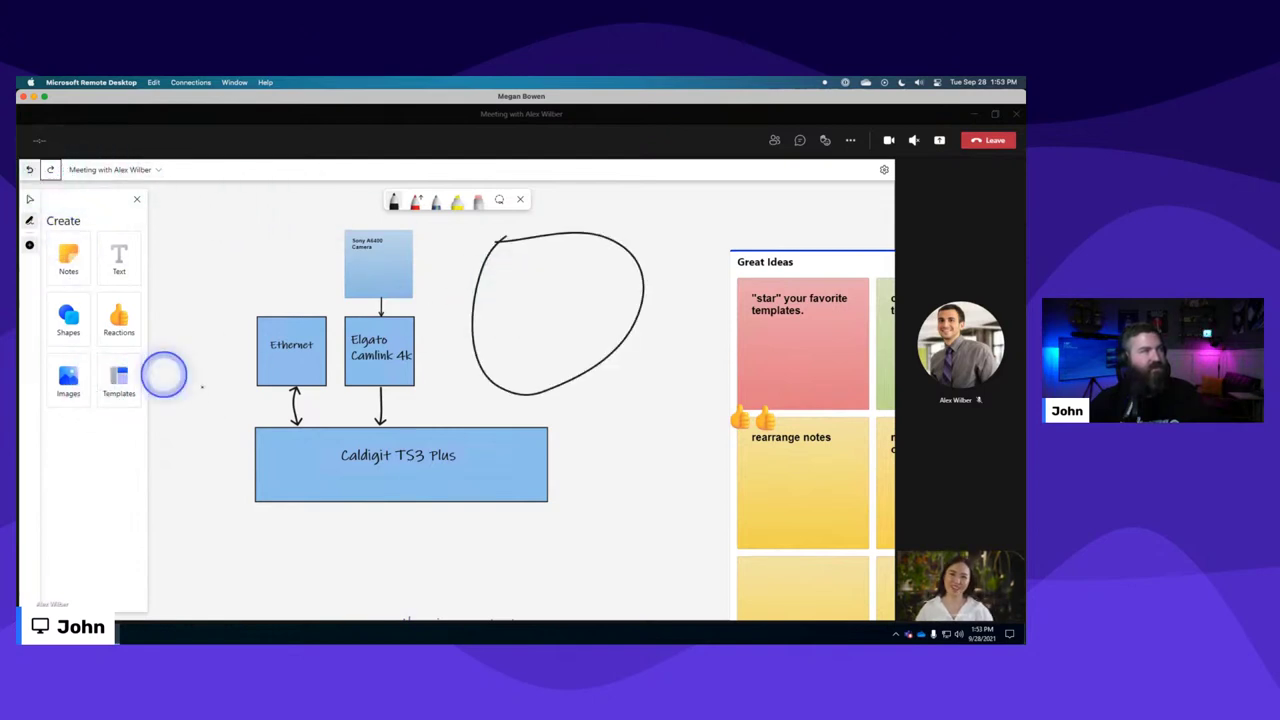
Insert the landscape photo from the Desktop folder, and place it enlarged beside the camera note and the "Elgato Camlink 4k" square.
click(78, 378)
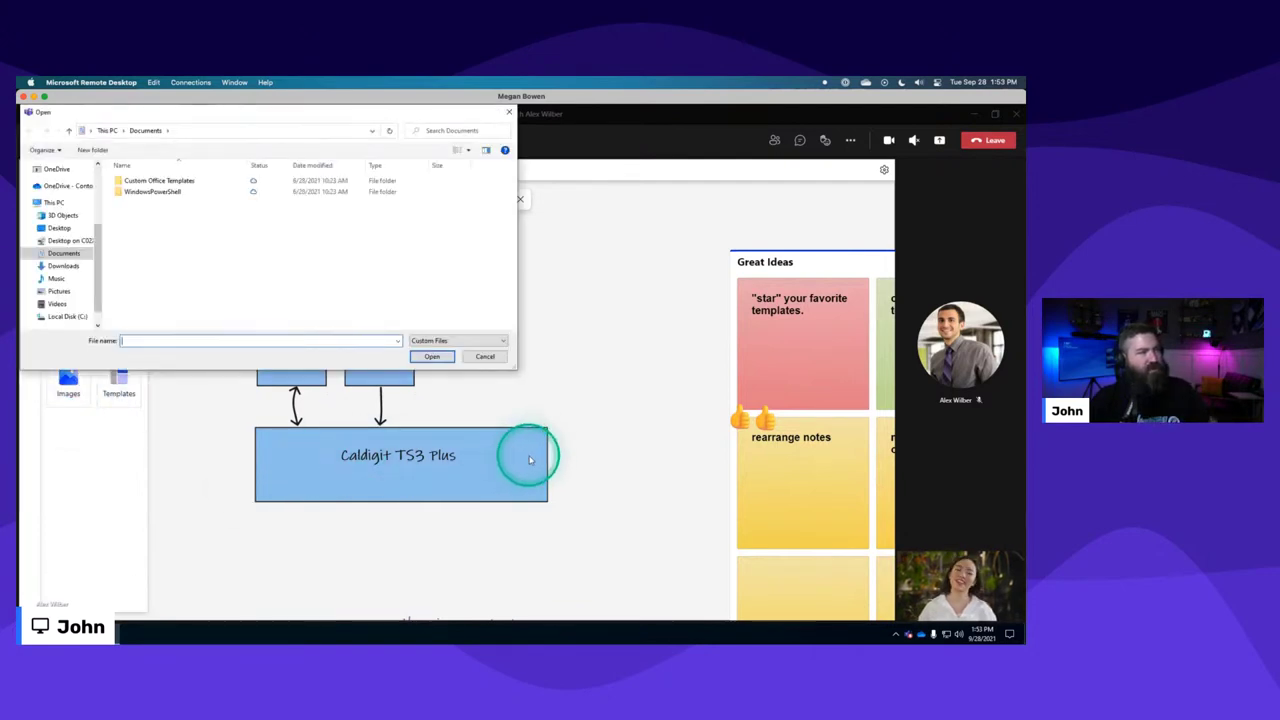
click(62, 215)
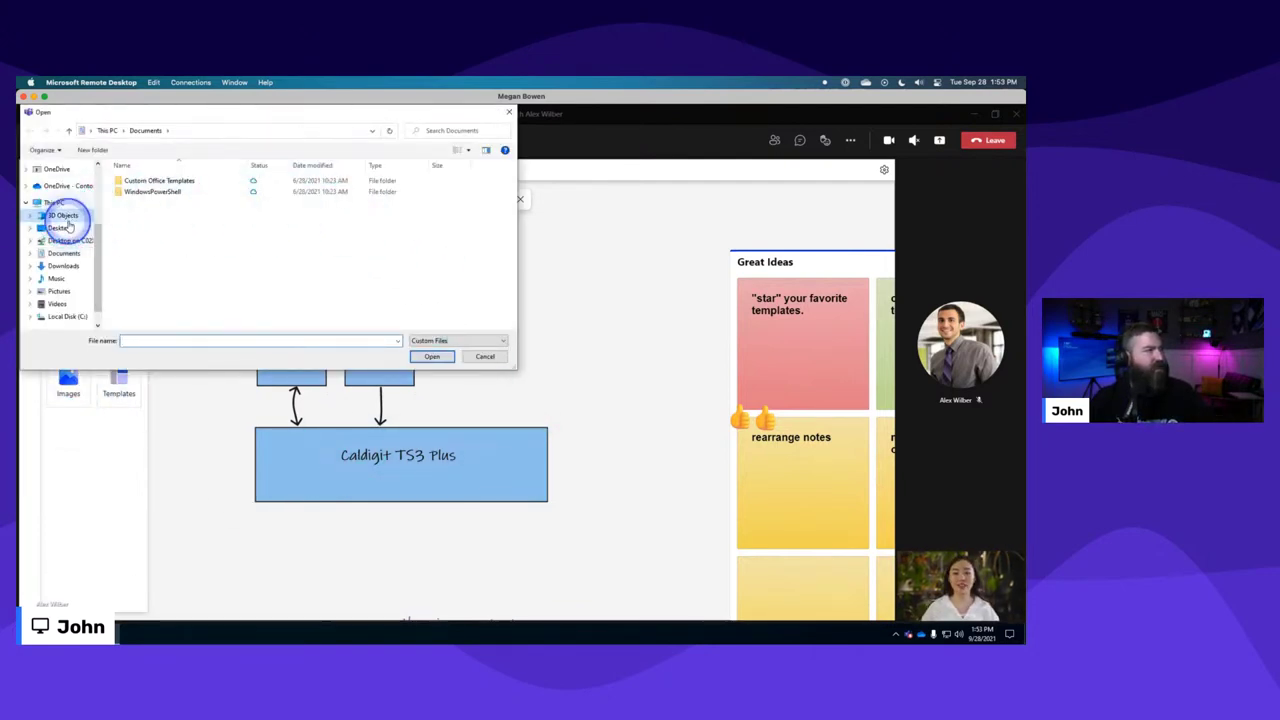
click(58, 228)
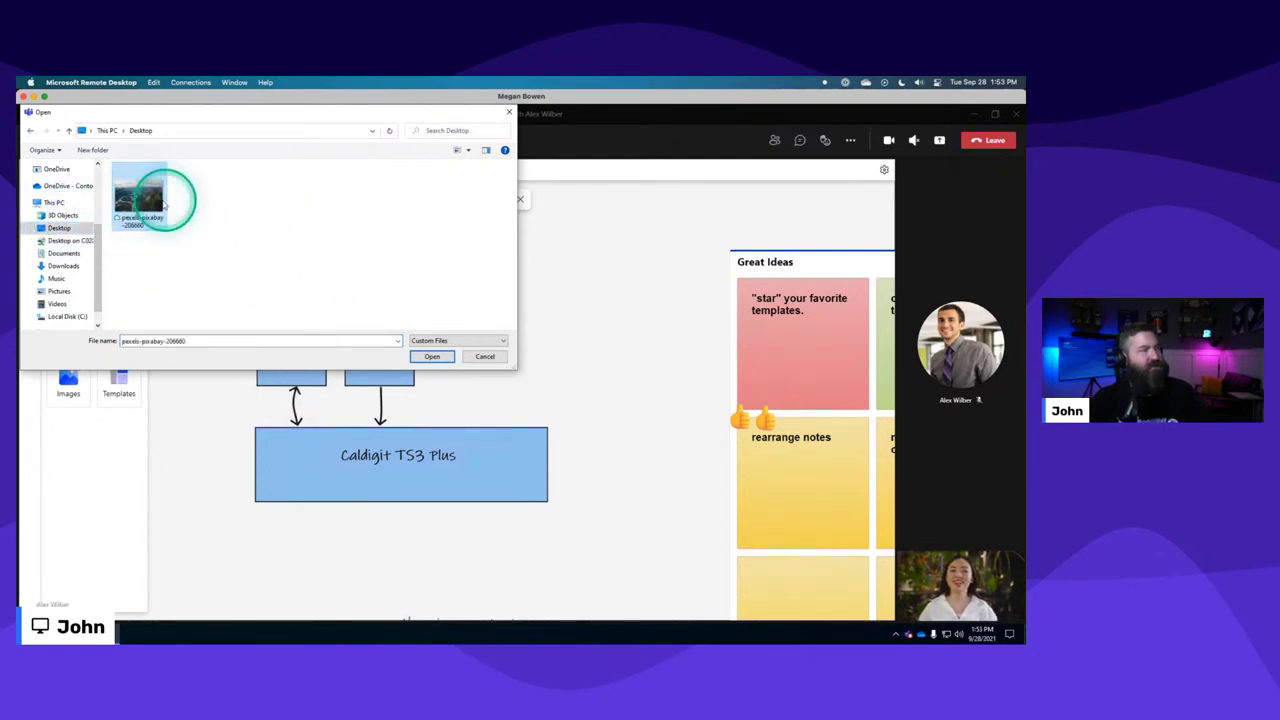
click(431, 357)
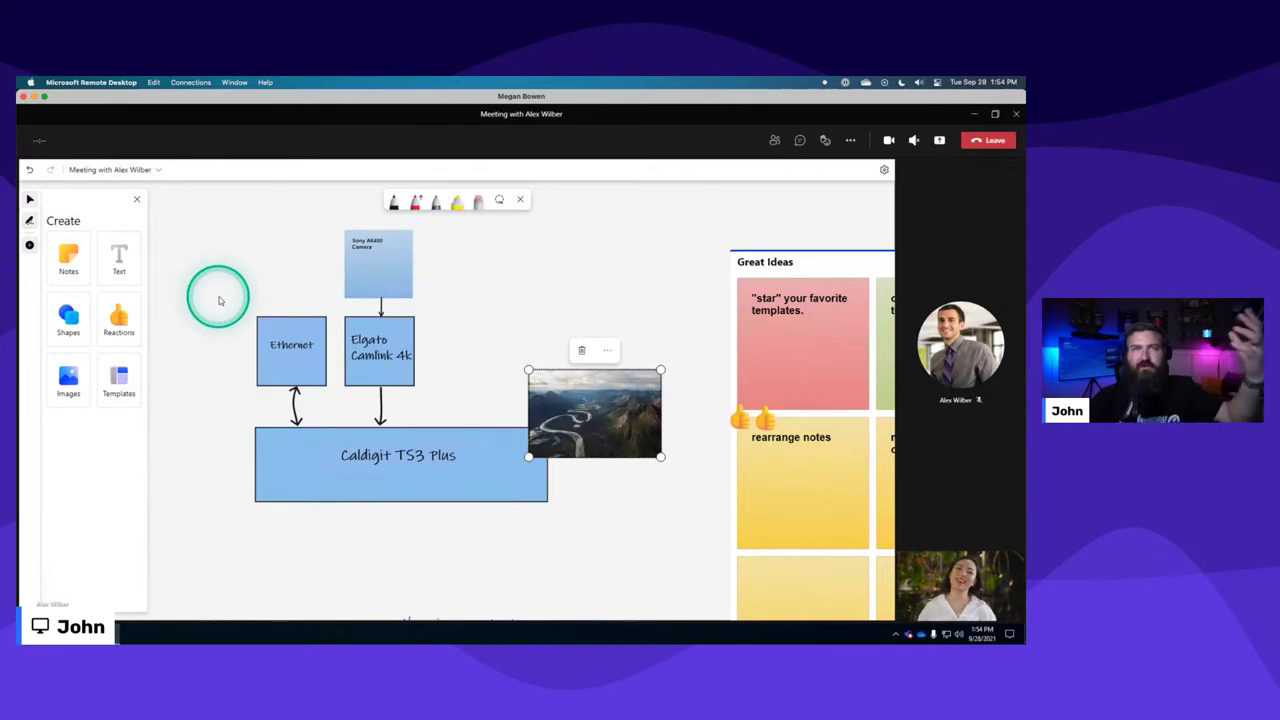
drag(566, 380, 498, 272)
drag(577, 327, 679, 400)
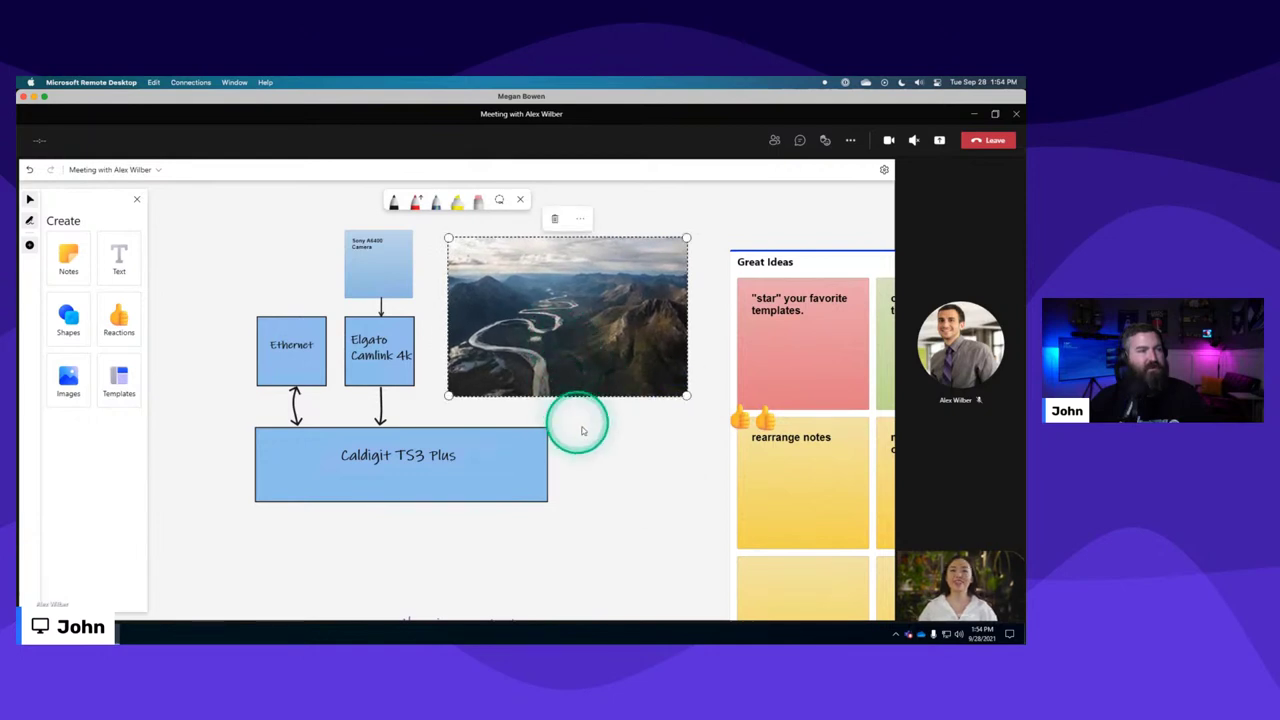
Annotate the photo with galaxy pen strokes around the river bends, and mark the area above them with the yellow highlighter.
click(436, 200)
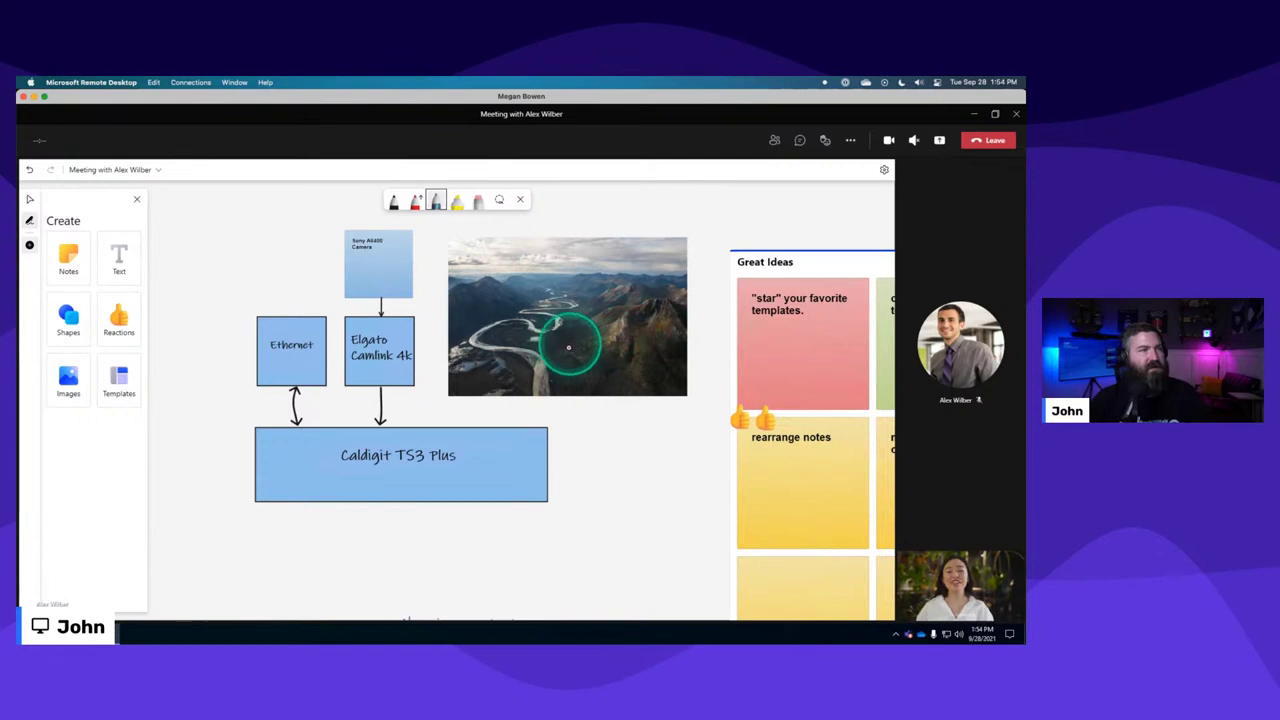
drag(575, 344, 597, 311)
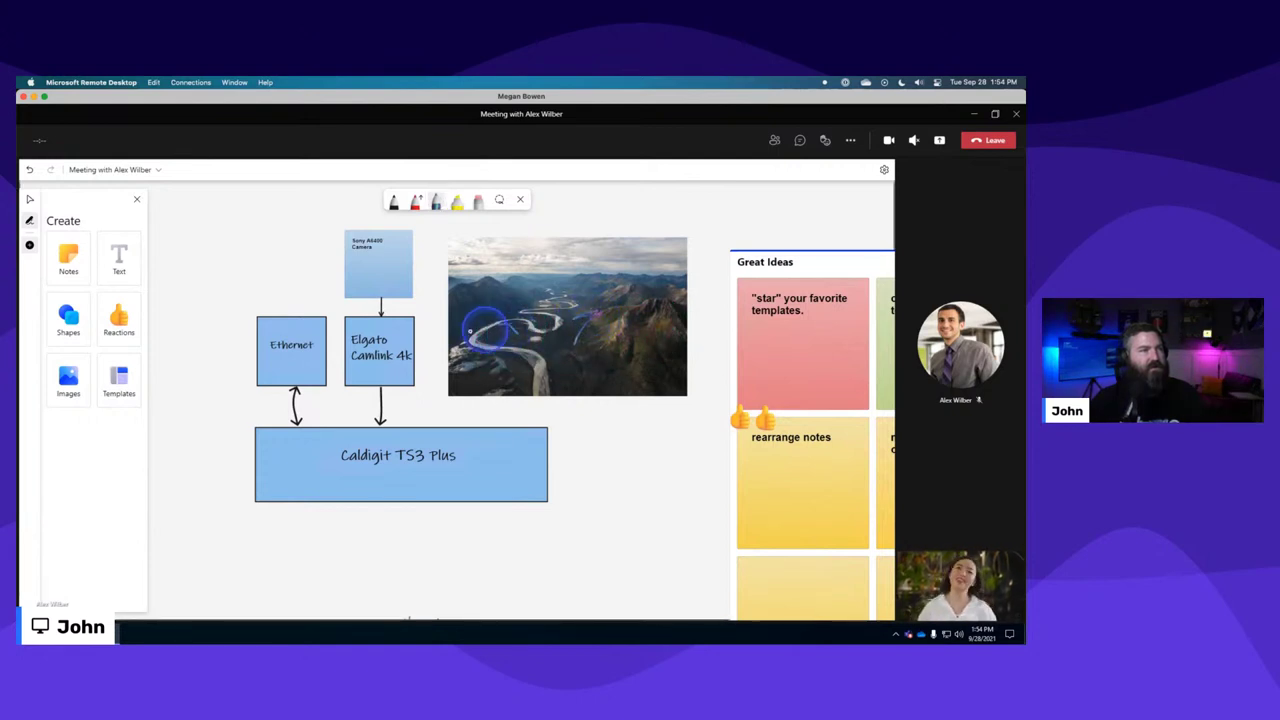
drag(513, 317, 522, 330)
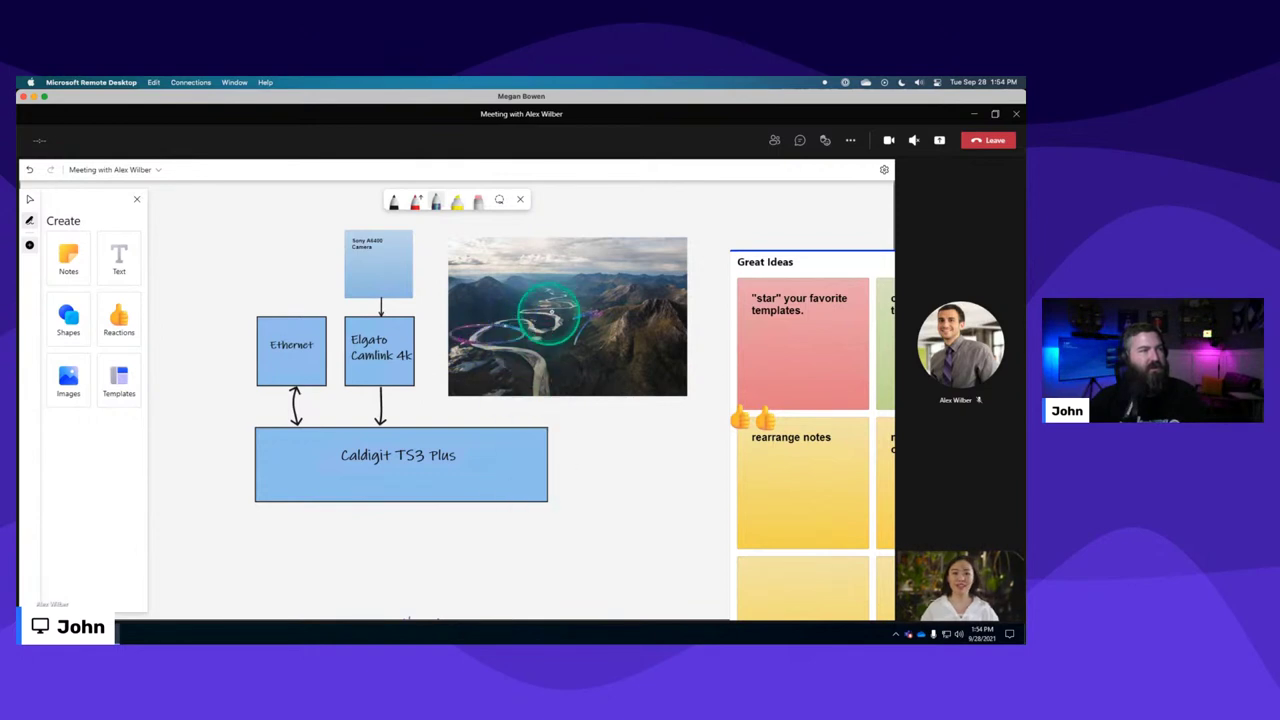
click(457, 201)
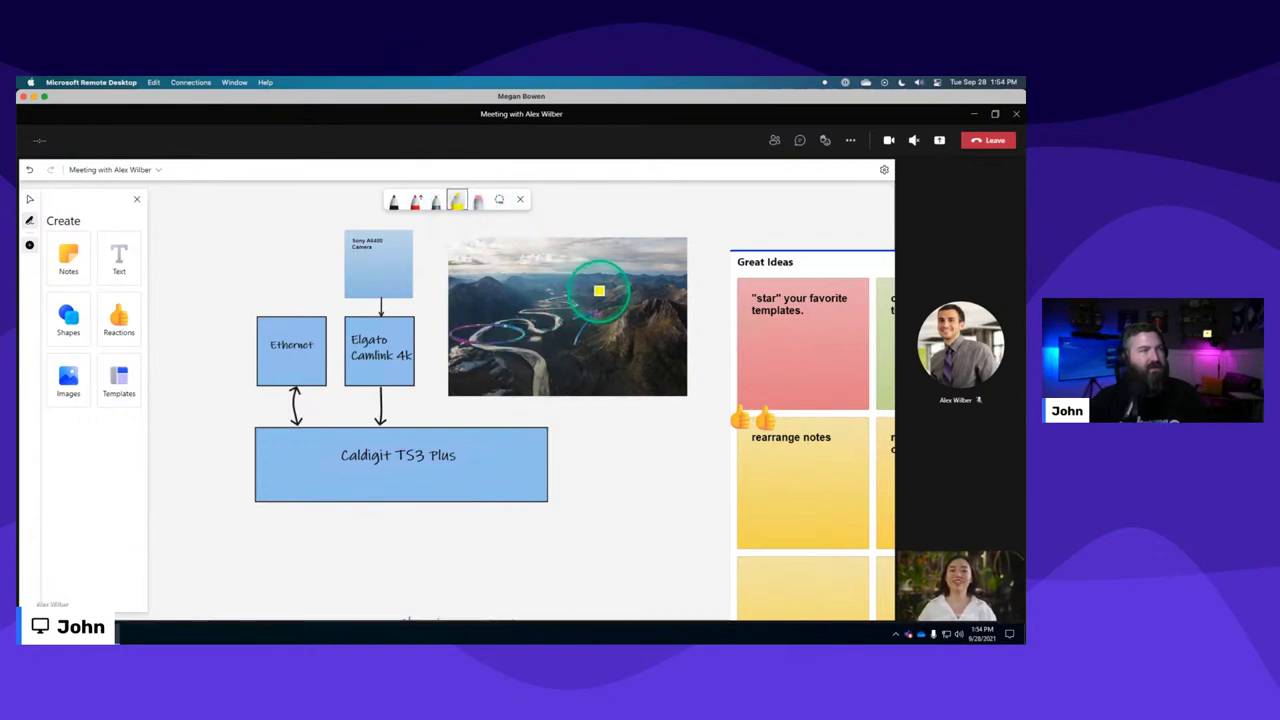
drag(568, 290, 567, 292)
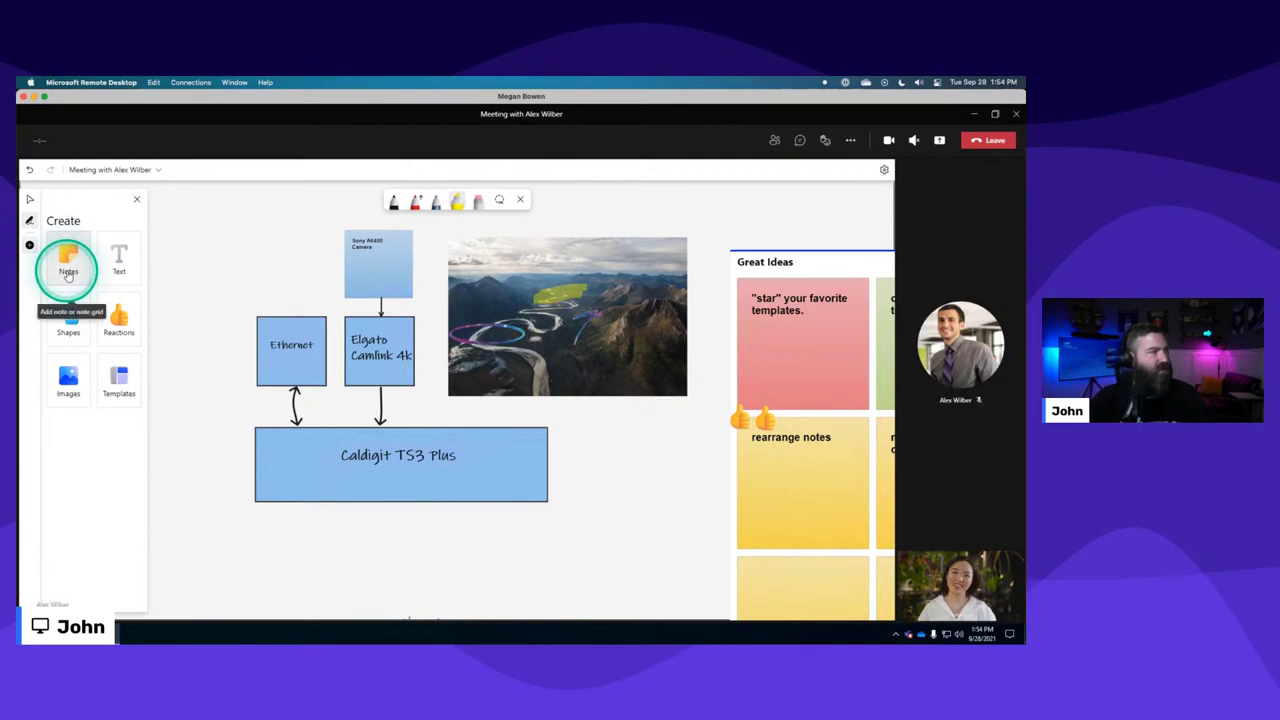
Switch to the Whiteboard article in Microsoft Edge and read through the sections on reactions, inserting images and shapes.
key(ctrl+Up)
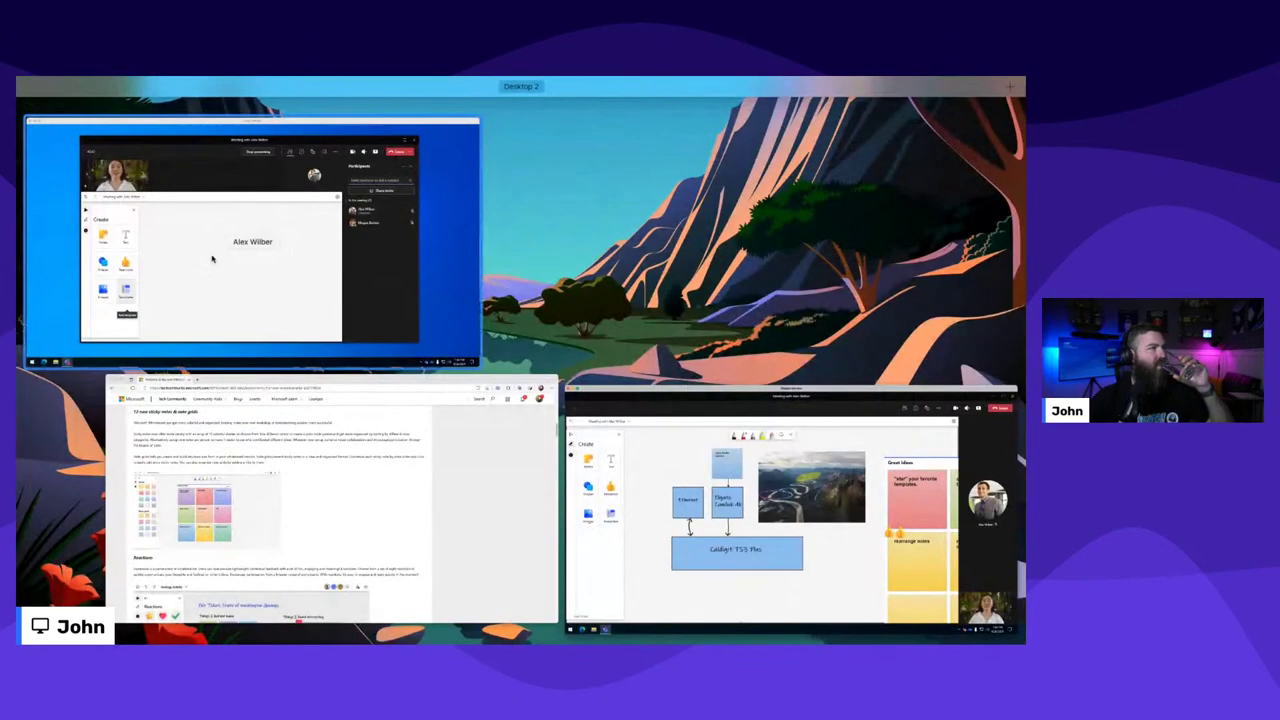
click(470, 391)
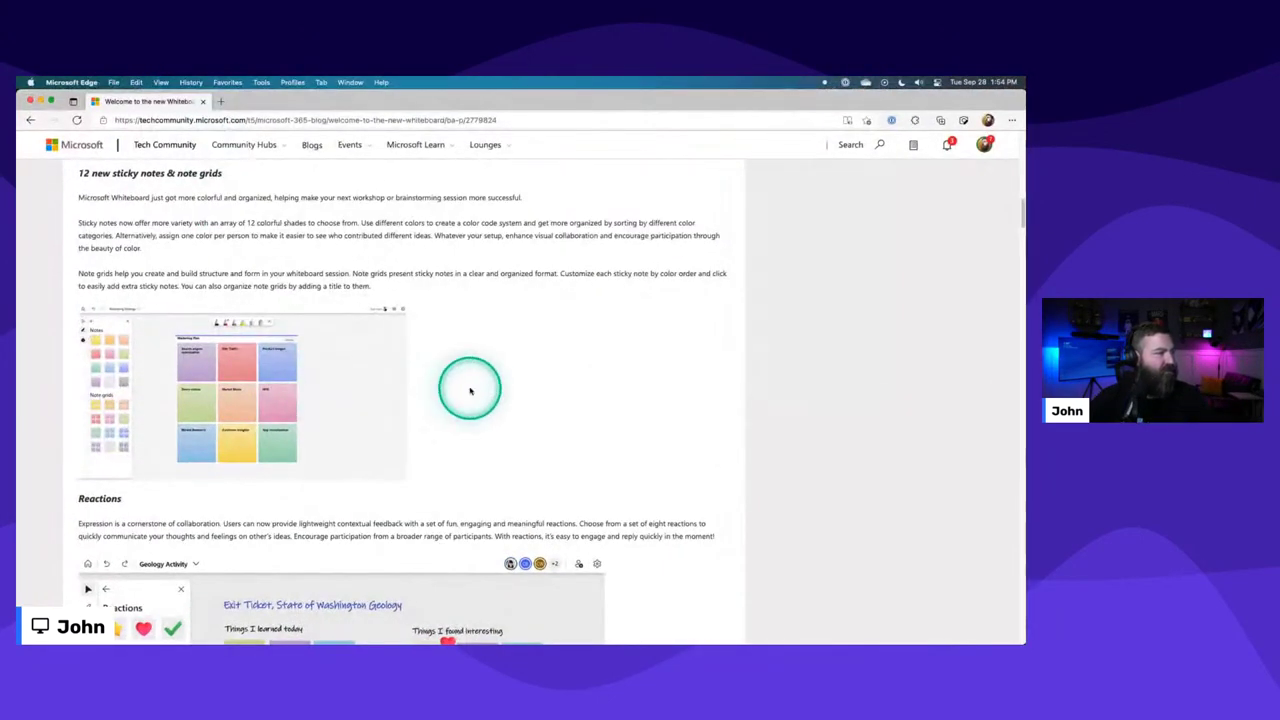
scroll(470, 391, down, 3)
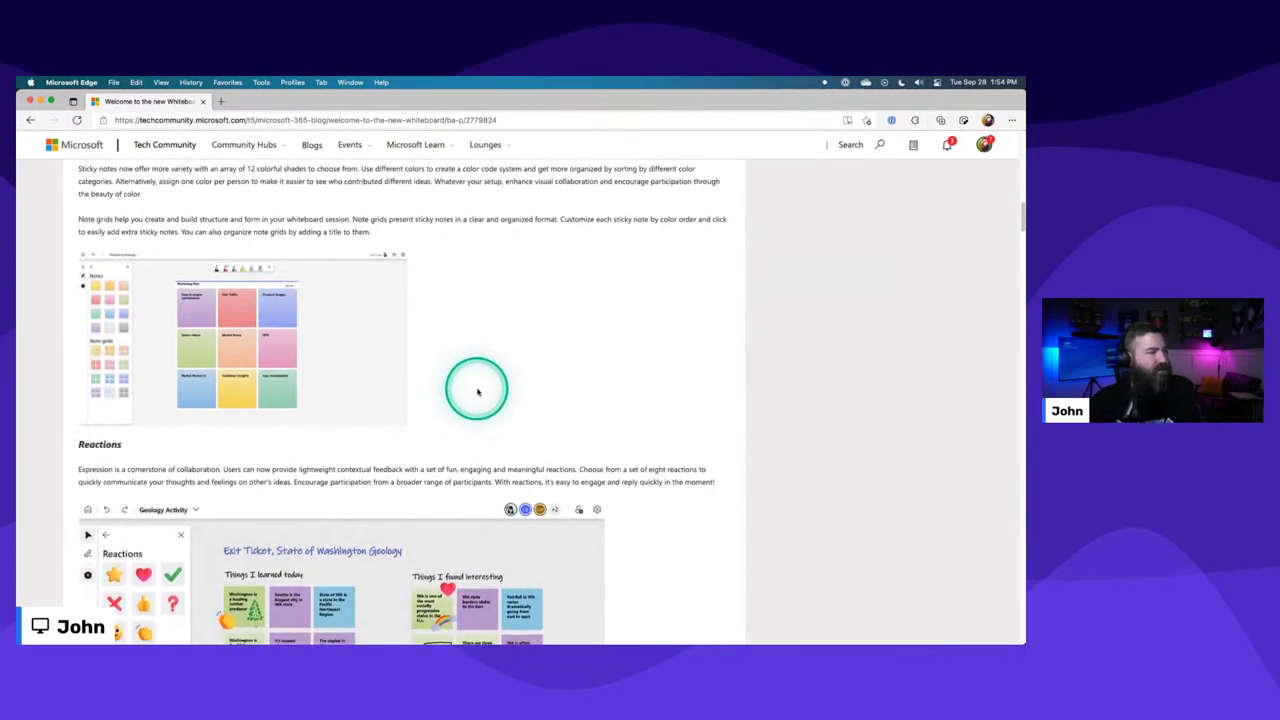
scroll(477, 390, down, 10)
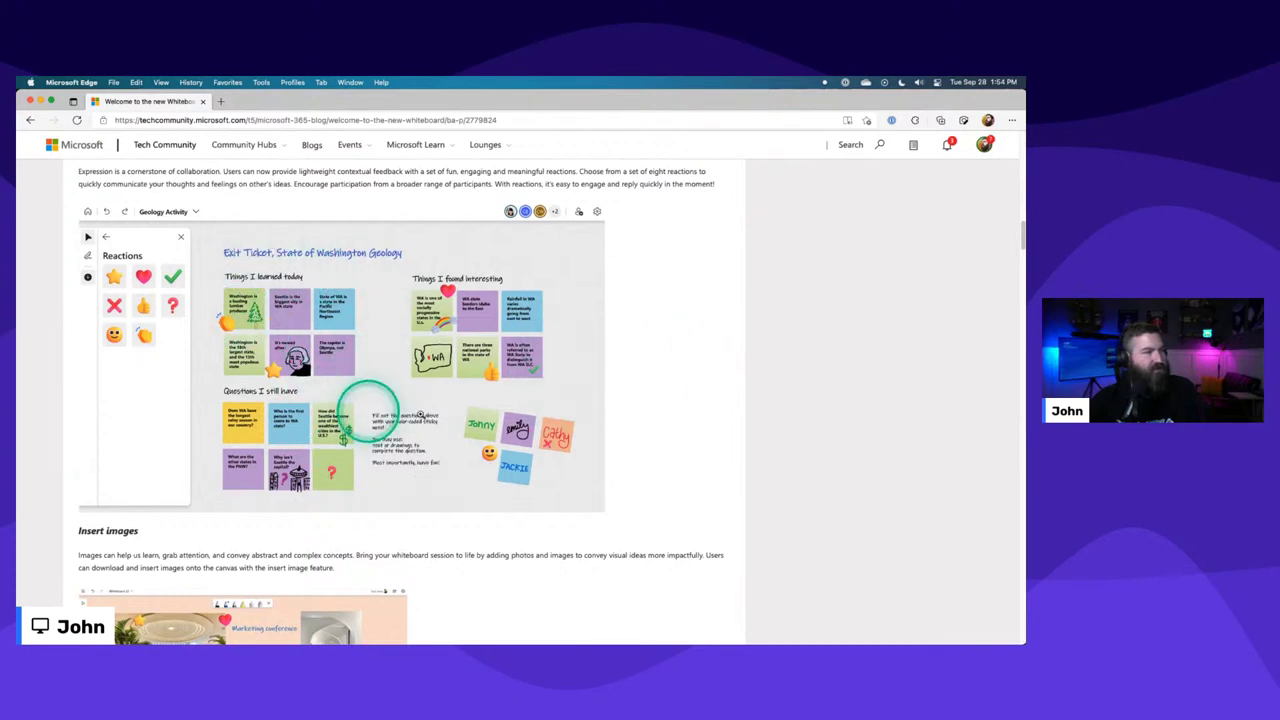
scroll(675, 393, down, 4)
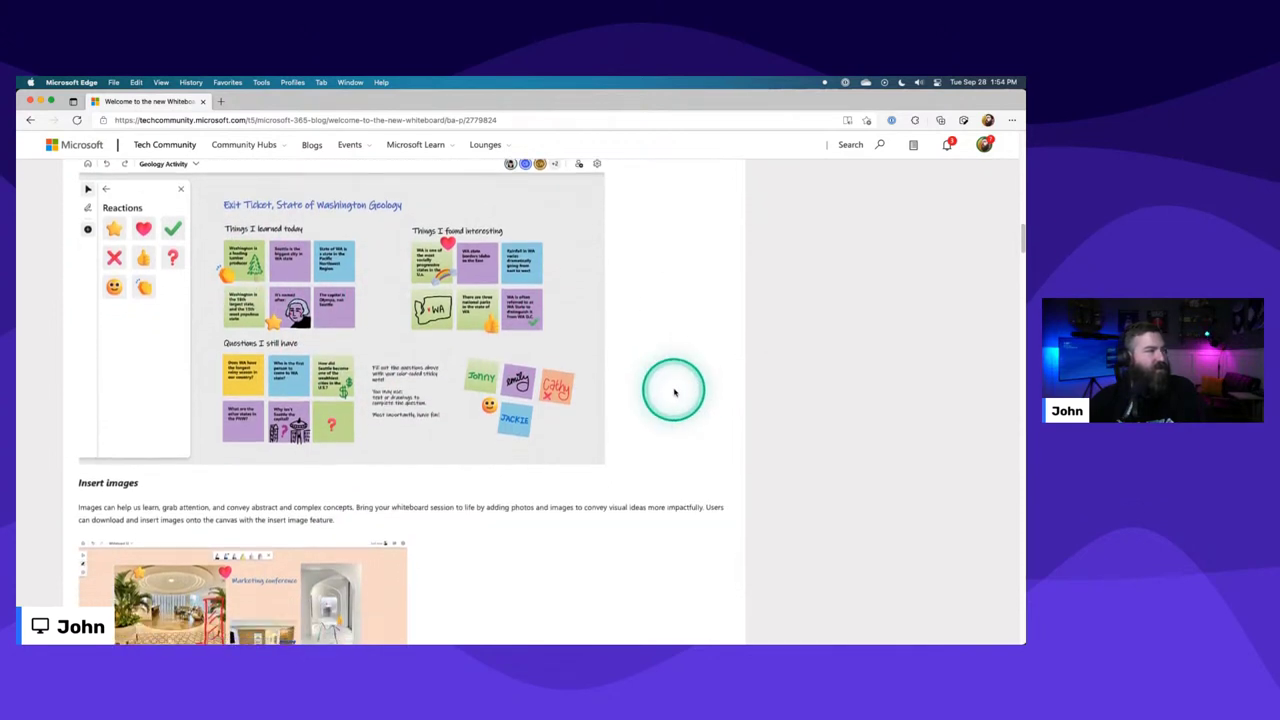
scroll(675, 393, down, 3)
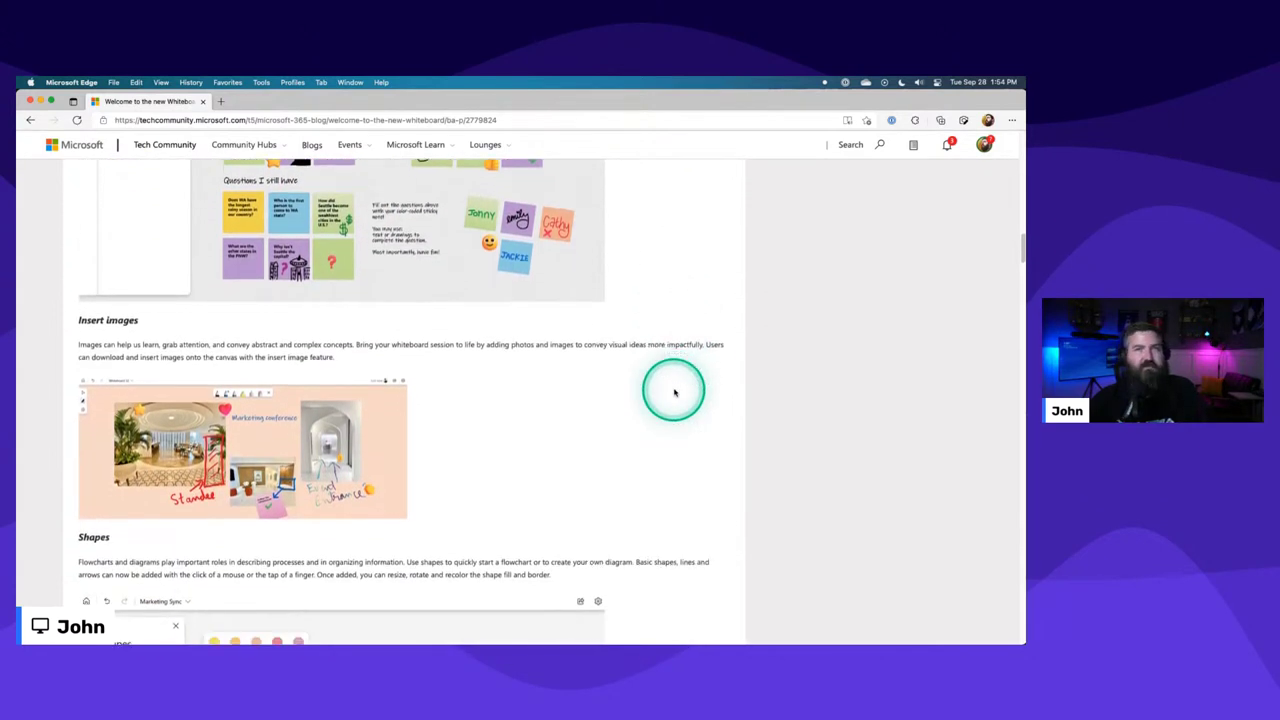
scroll(675, 393, down, 3)
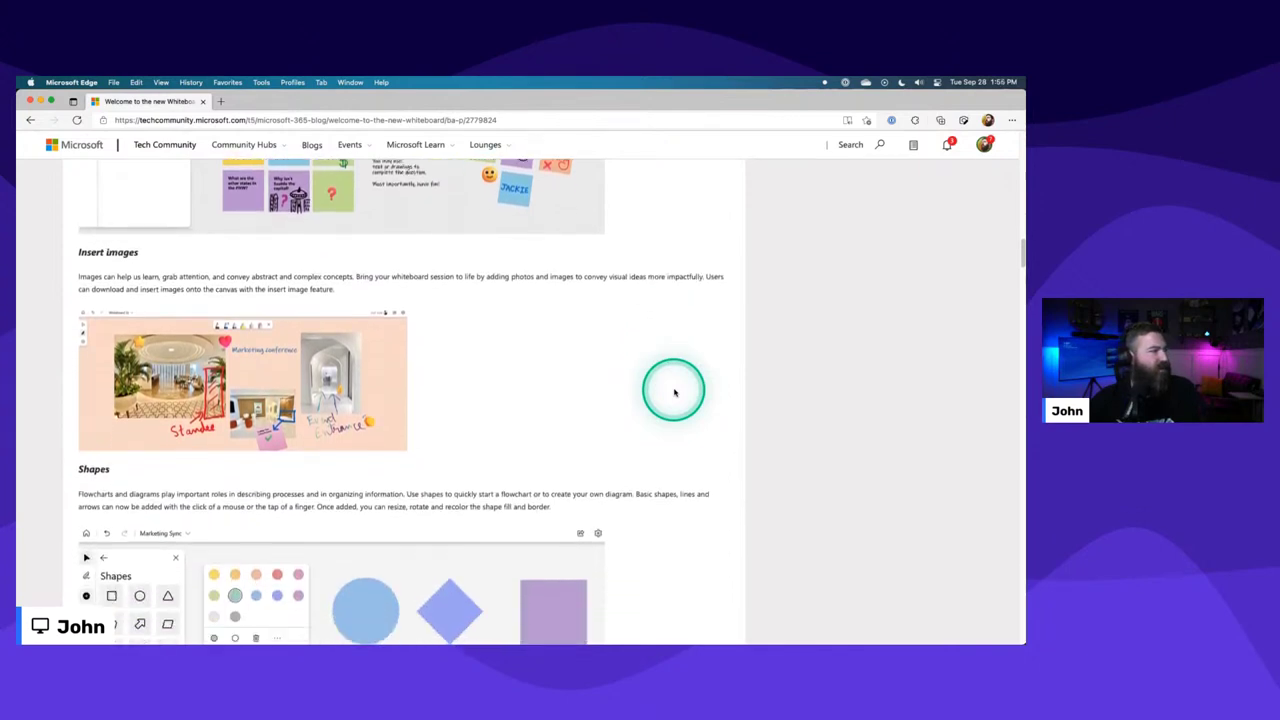
scroll(675, 393, down, 1)
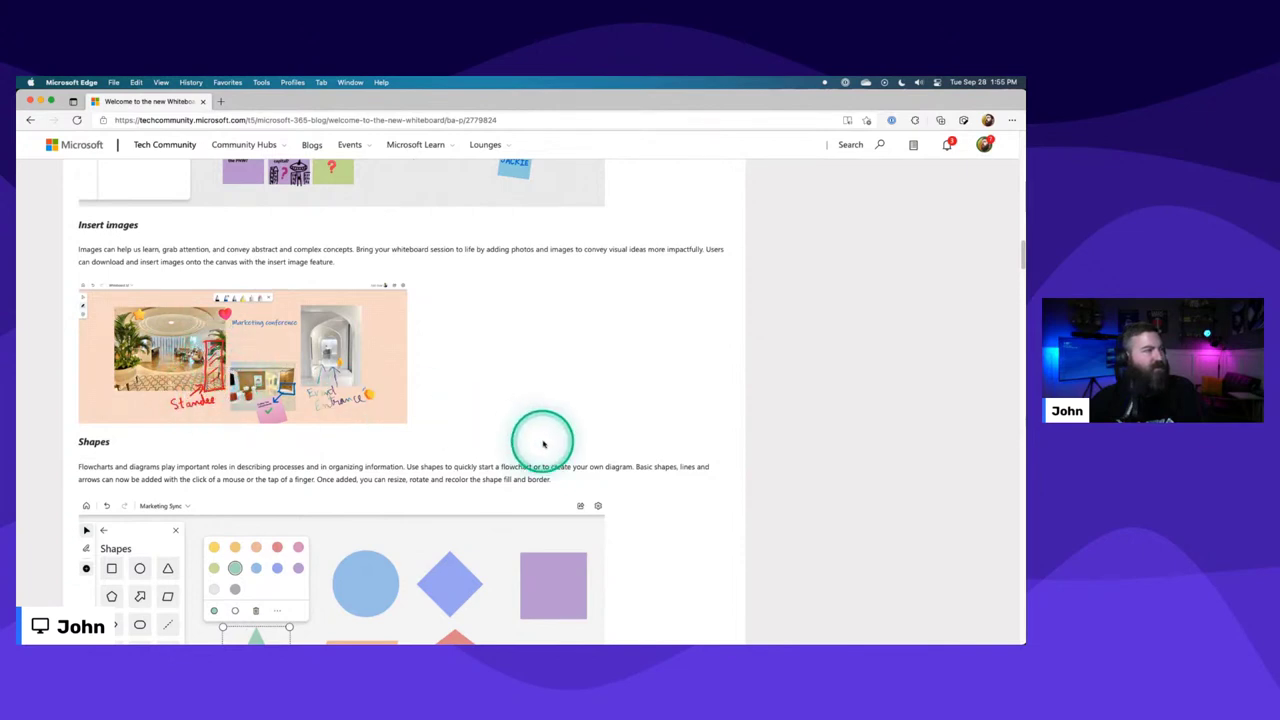
scroll(543, 441, down, 5)
scroll(543, 441, down, 1)
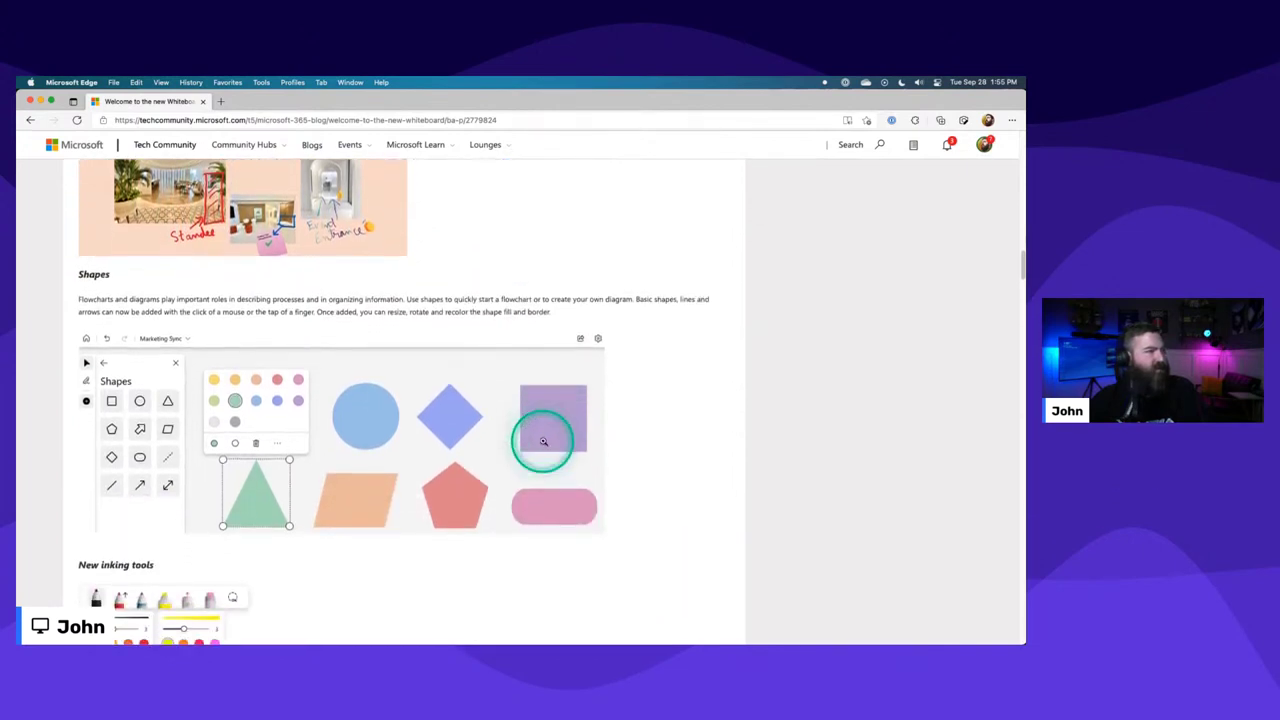
scroll(666, 430, down, 5)
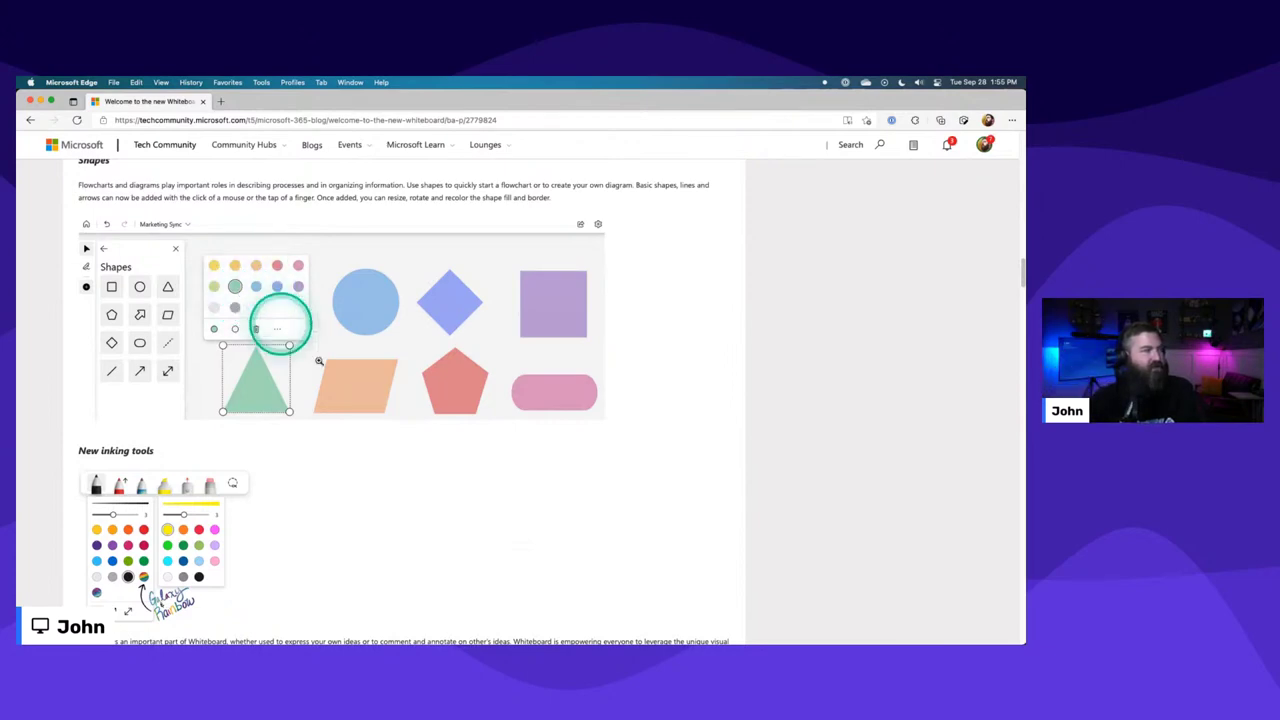
Switch back to the Whiteboard meeting, add a rounded rectangle shape, and place it widened below the "Caldigit TS3 Plus" rectangle.
key(ctrl+Up)
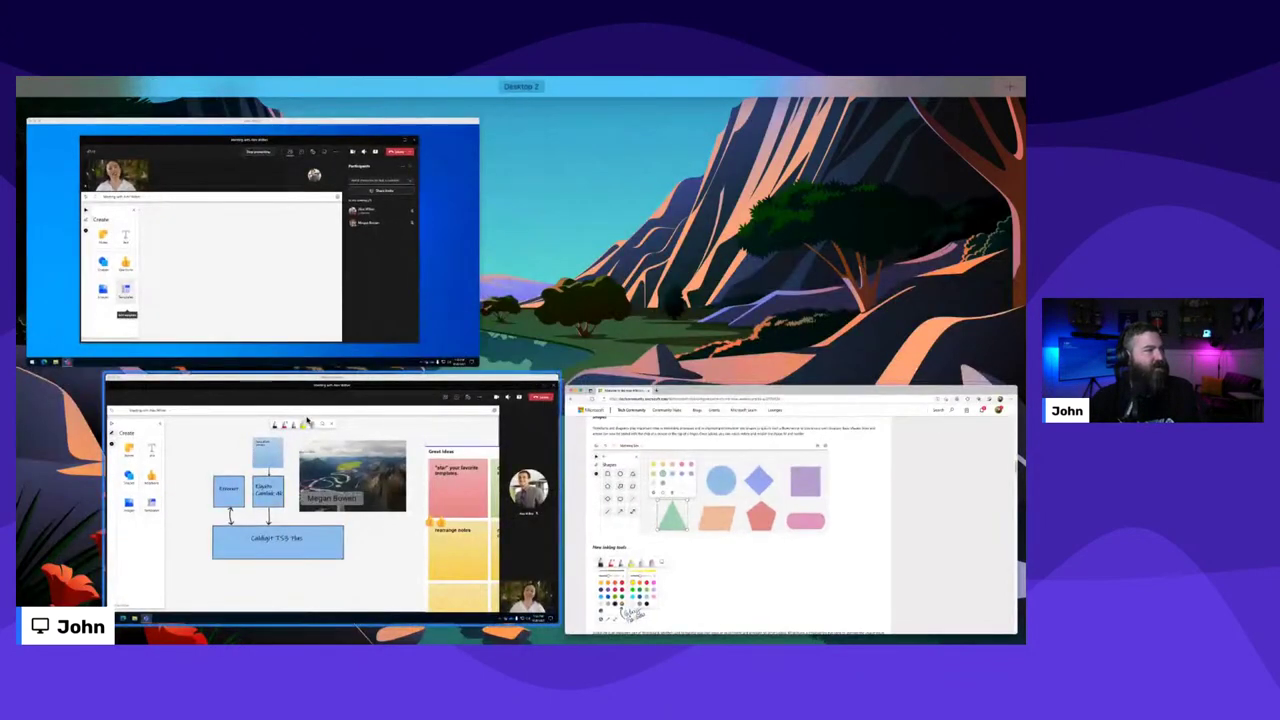
click(250, 480)
click(71, 331)
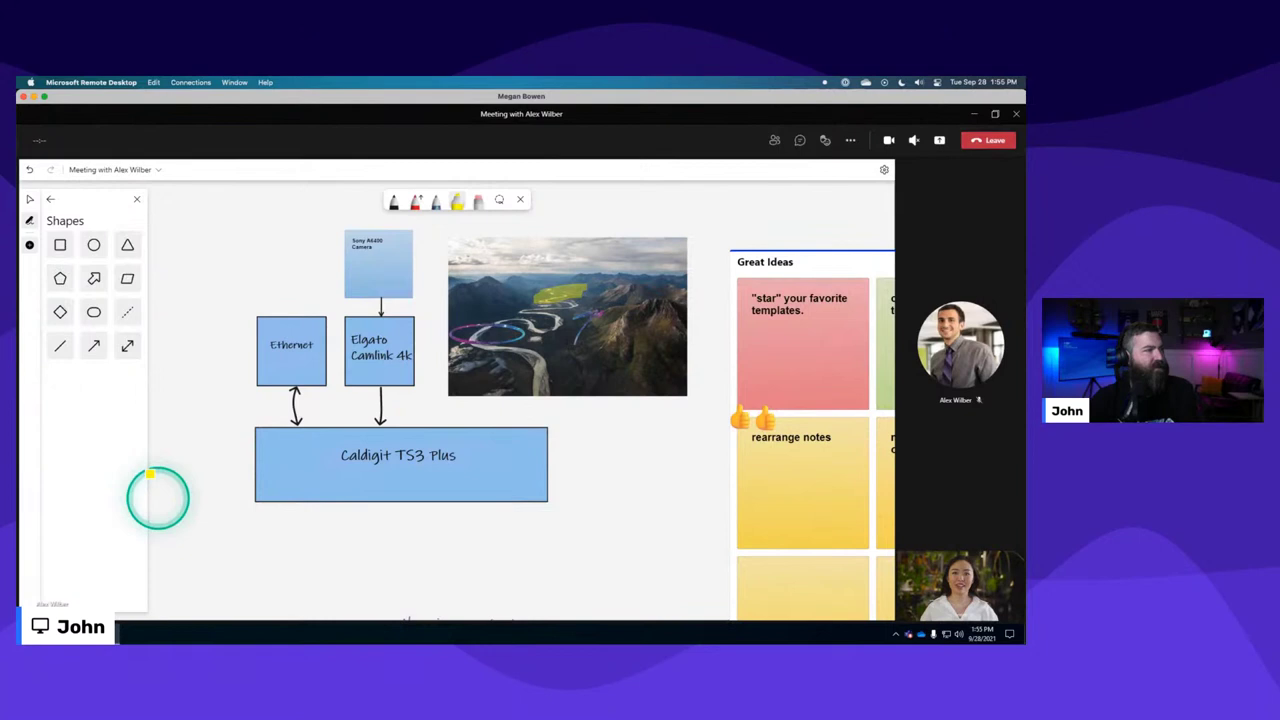
click(93, 312)
drag(330, 573, 290, 535)
mouse_move(480, 598)
mouse_down()
mouse_move(597, 572)
mouse_move(431, 548)
mouse_up()
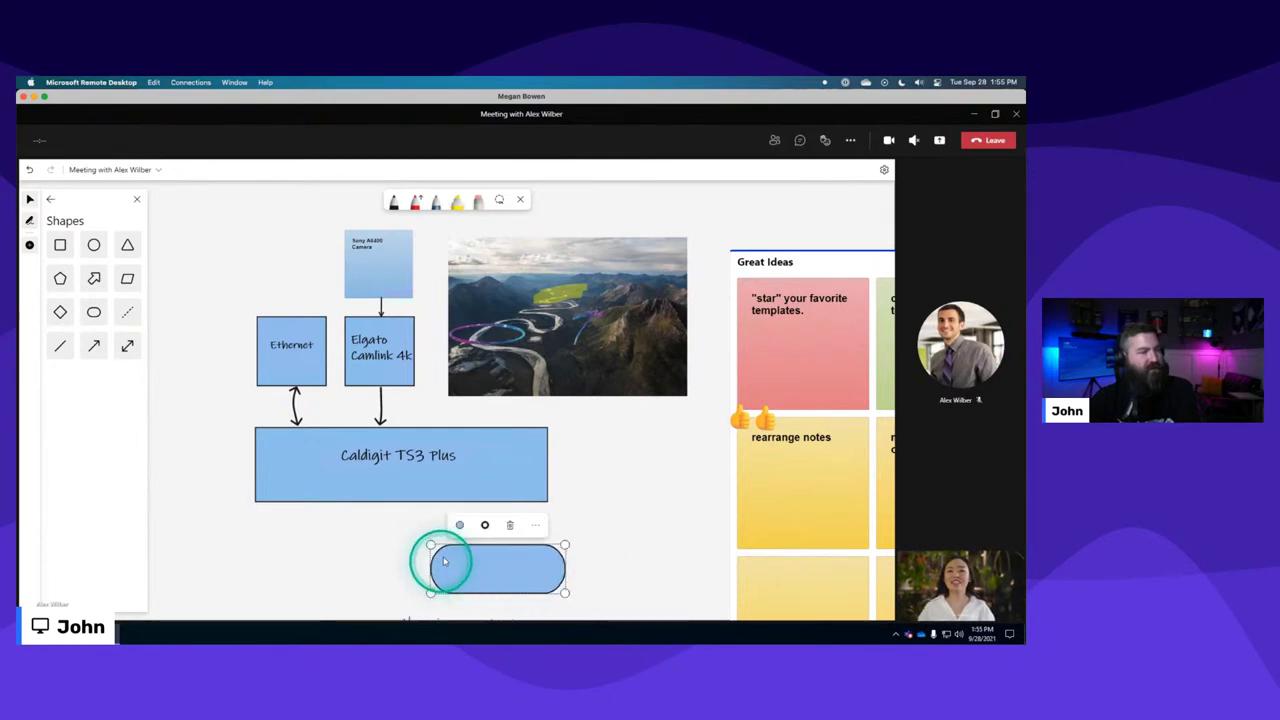
Set the rounded shape's fill to teal green and open its border options.
click(450, 525)
click(472, 474)
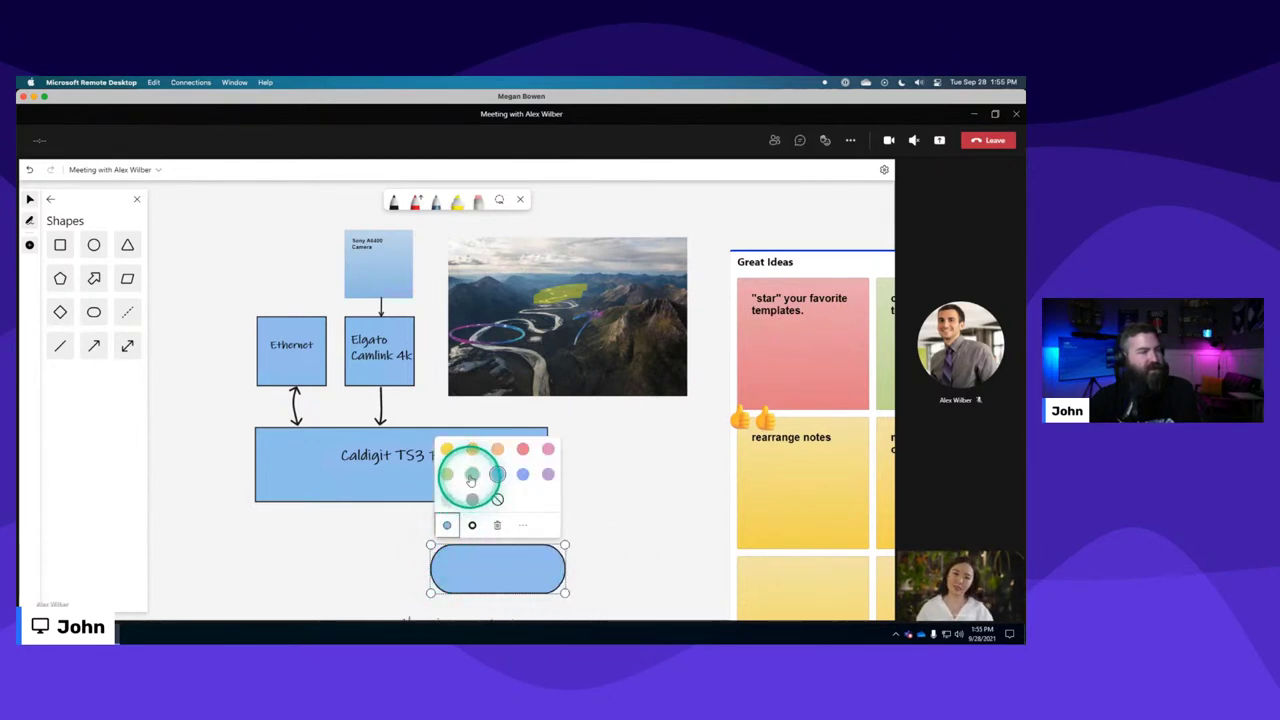
click(471, 527)
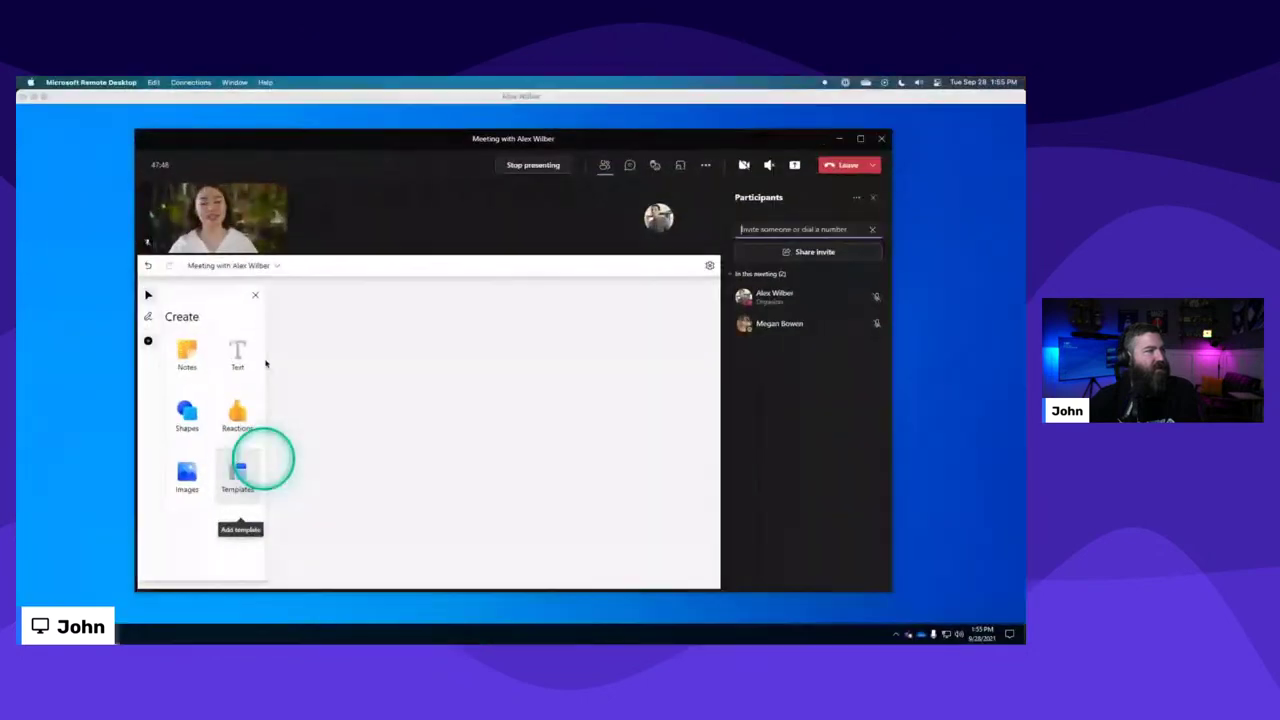
Switch to the Whiteboard article in Microsoft Edge and read the sections on new inking tools, ink arrows and straight ink lines.
key(ctrl+Up)
click(214, 277)
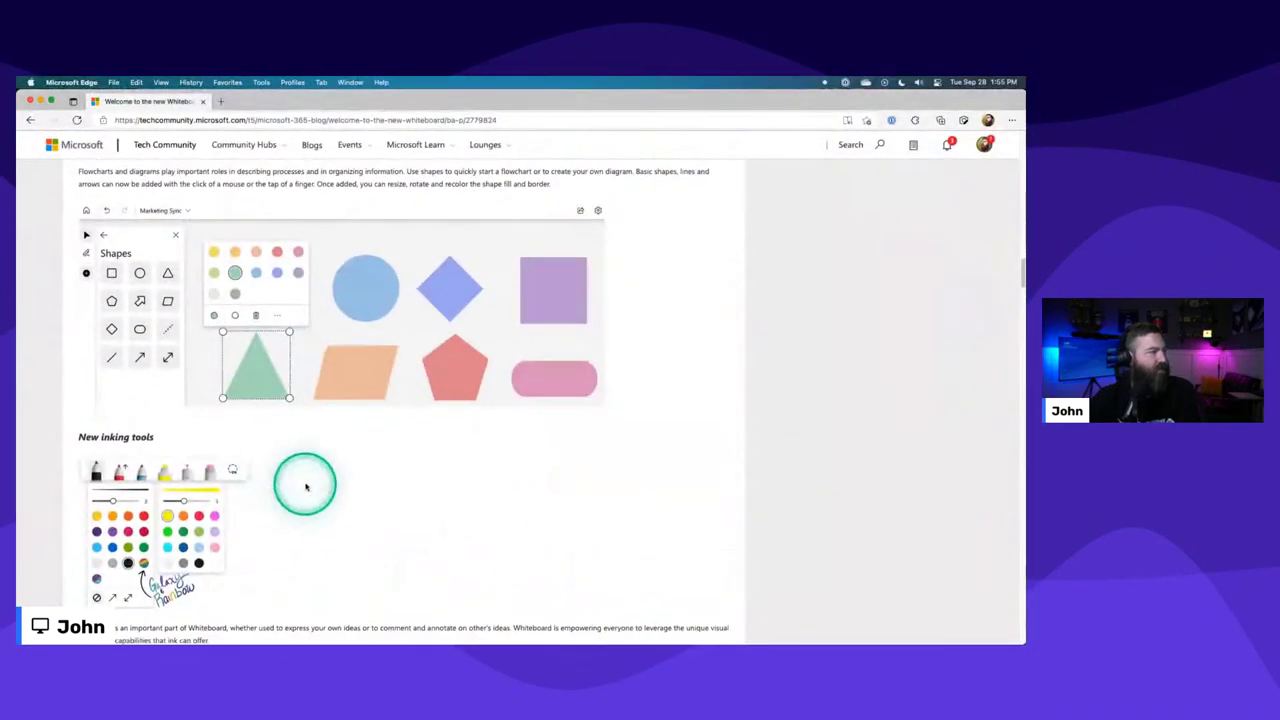
scroll(306, 487, down, 5)
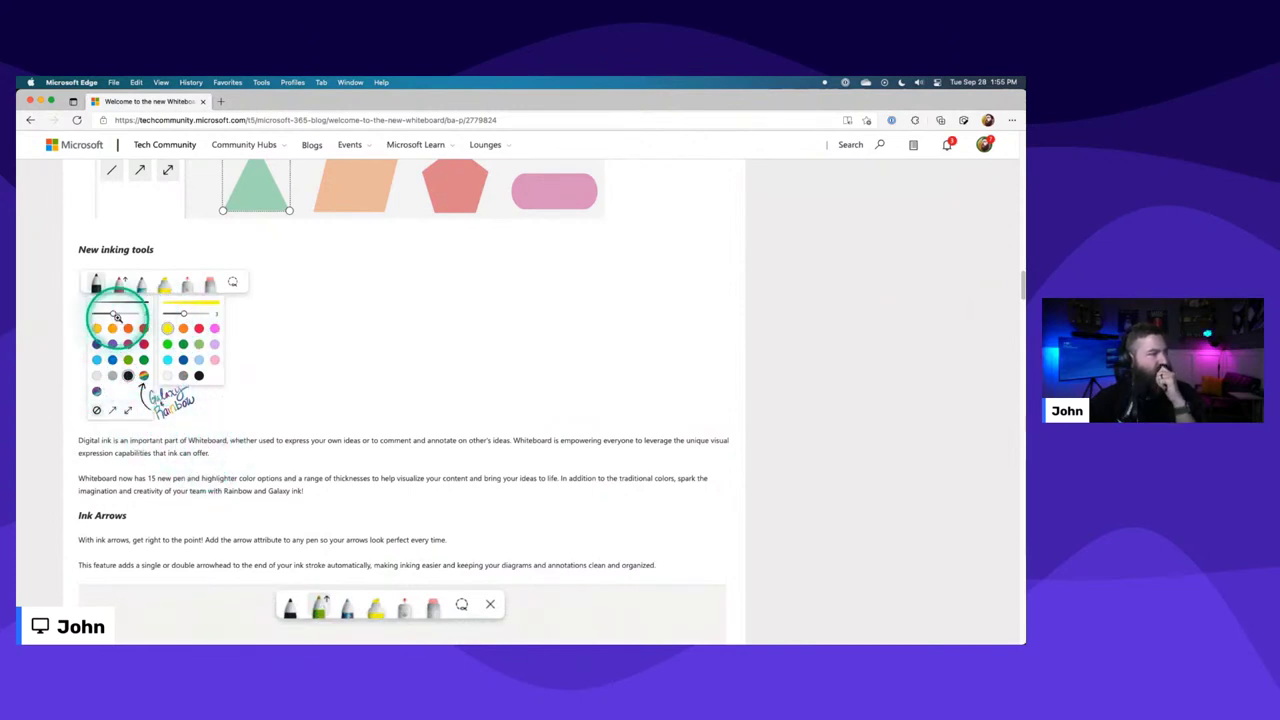
scroll(400, 400, down, 6)
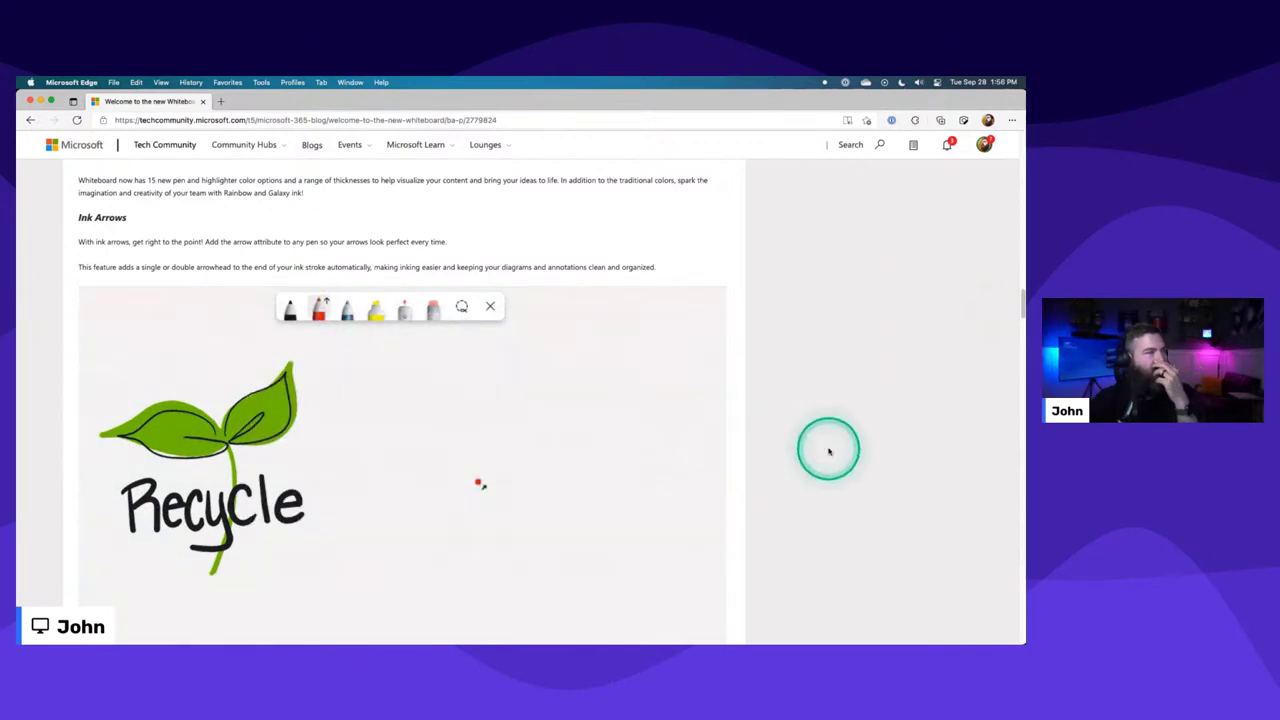
scroll(828, 450, down, 3)
scroll(828, 450, down, 3)
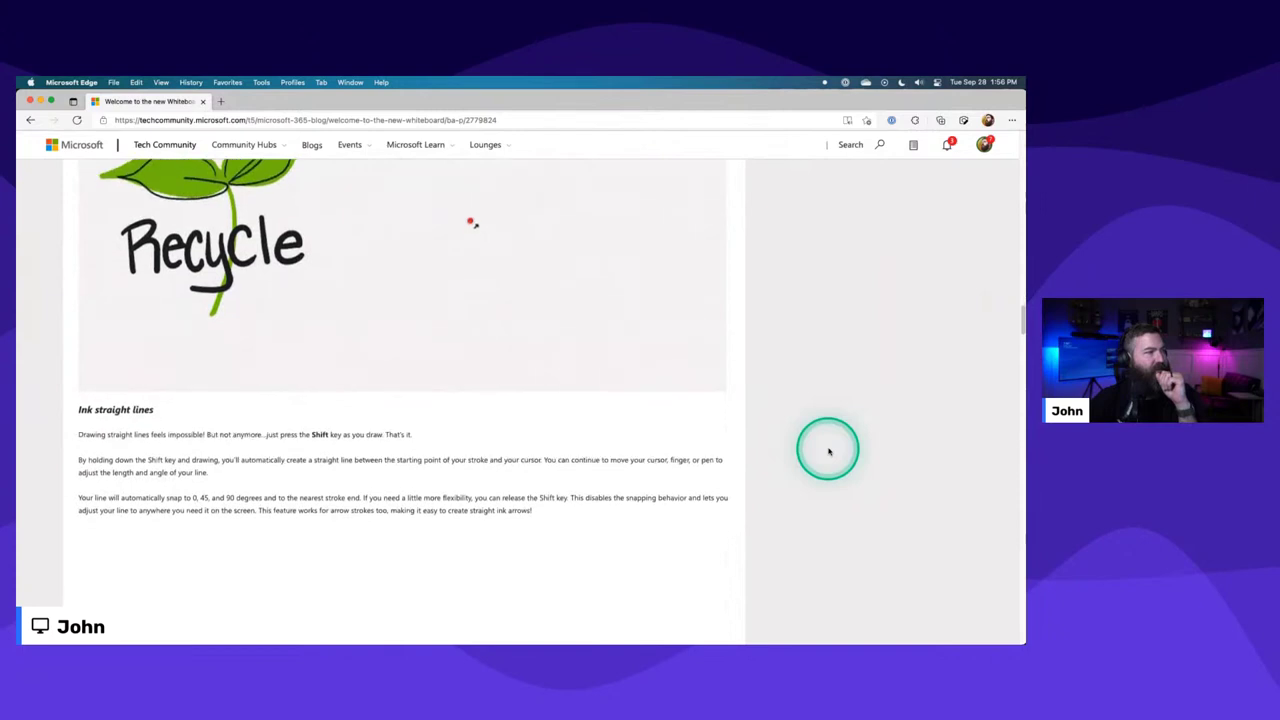
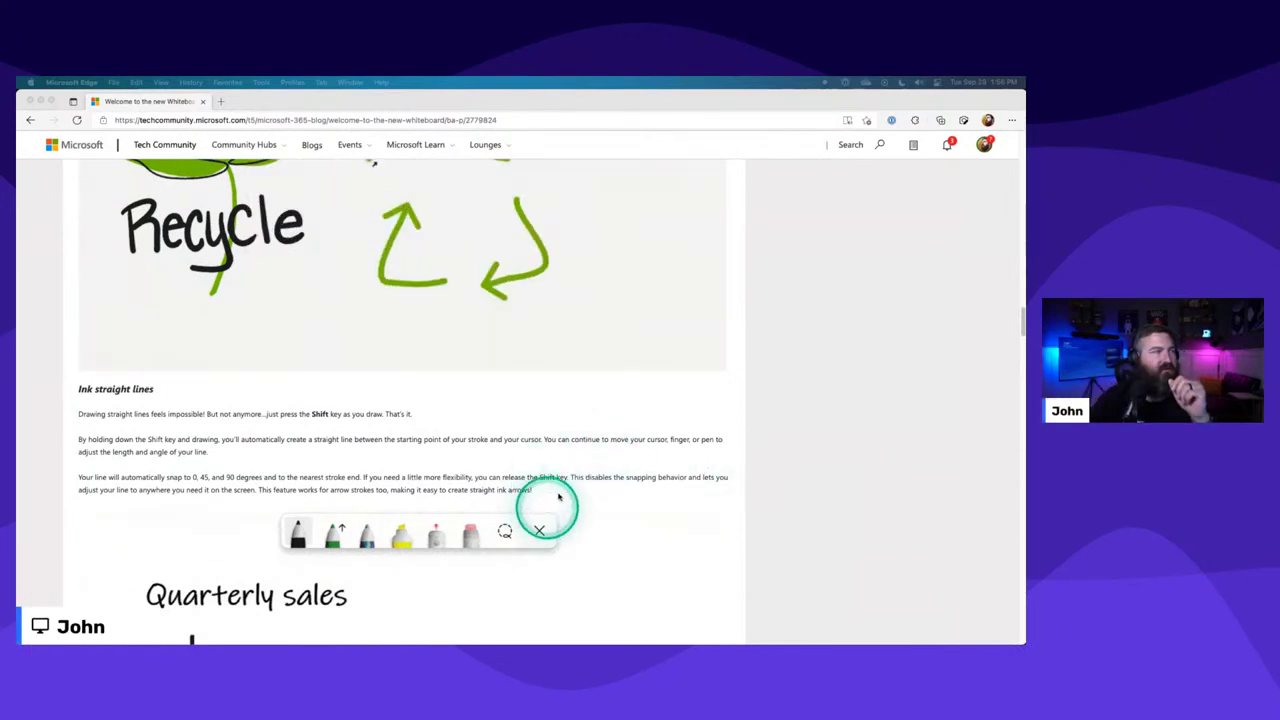
scroll(560, 510, down, 1)
scroll(561, 484, down, 1)
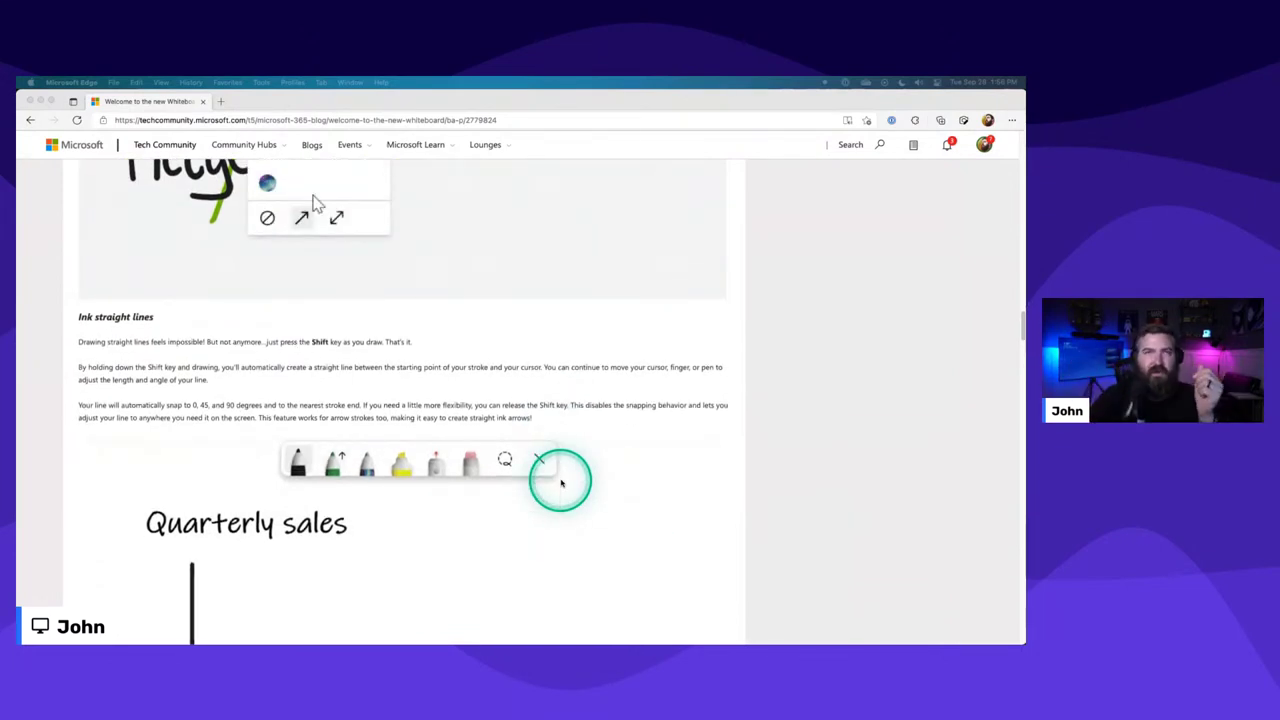
Read the article's "Ink straight lines" section, highlighting the paragraph on straight strokes, and examine the "Quarterly sales" demo.
scroll(620, 380, down, 2)
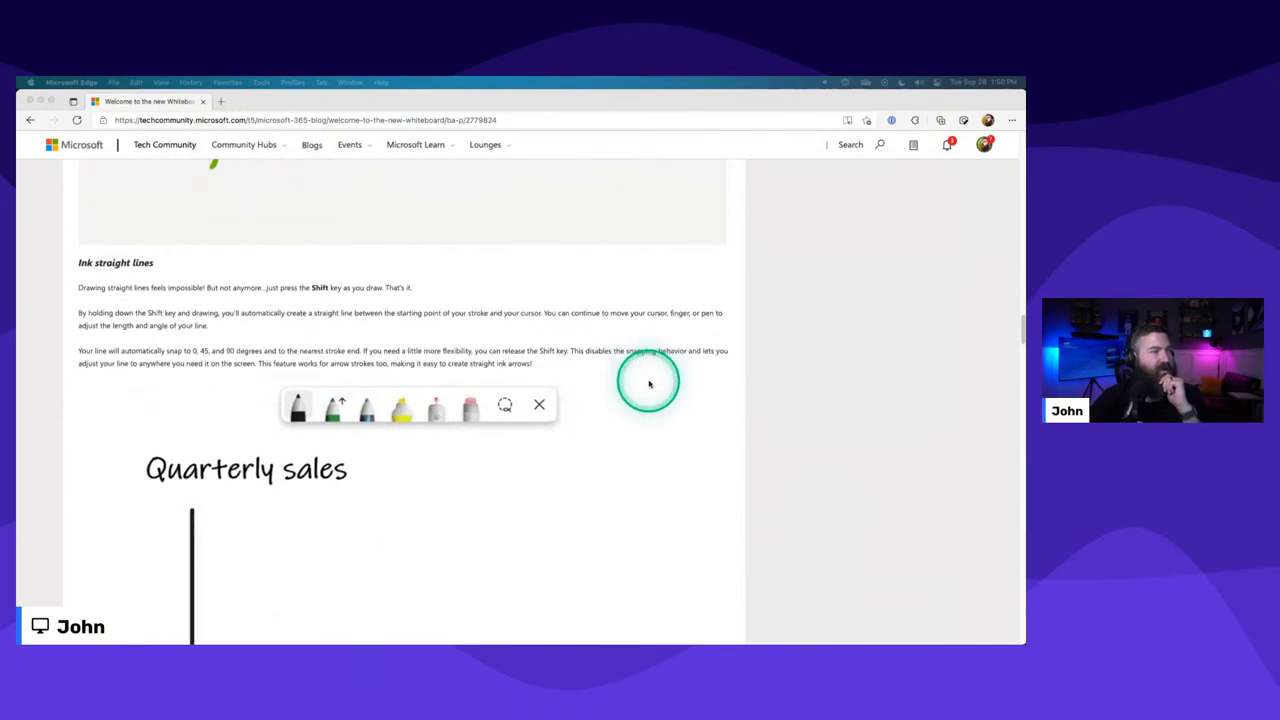
scroll(648, 384, down, 3)
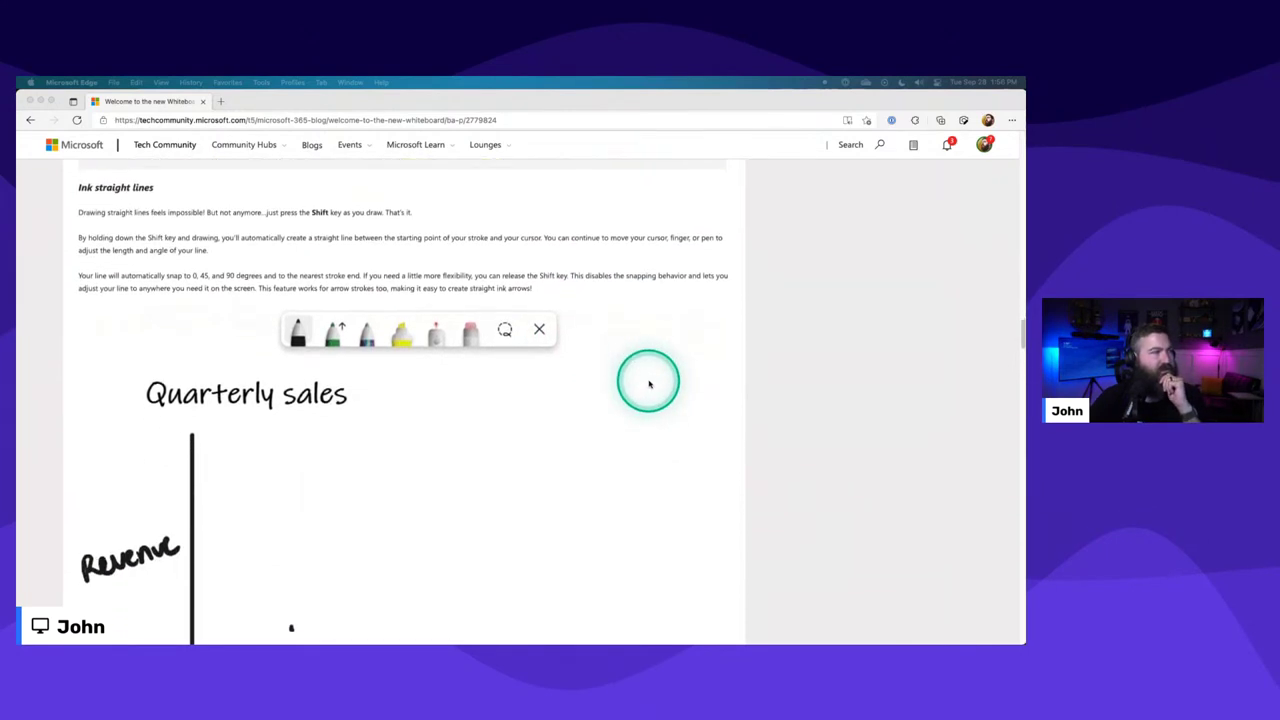
scroll(648, 384, down, 2)
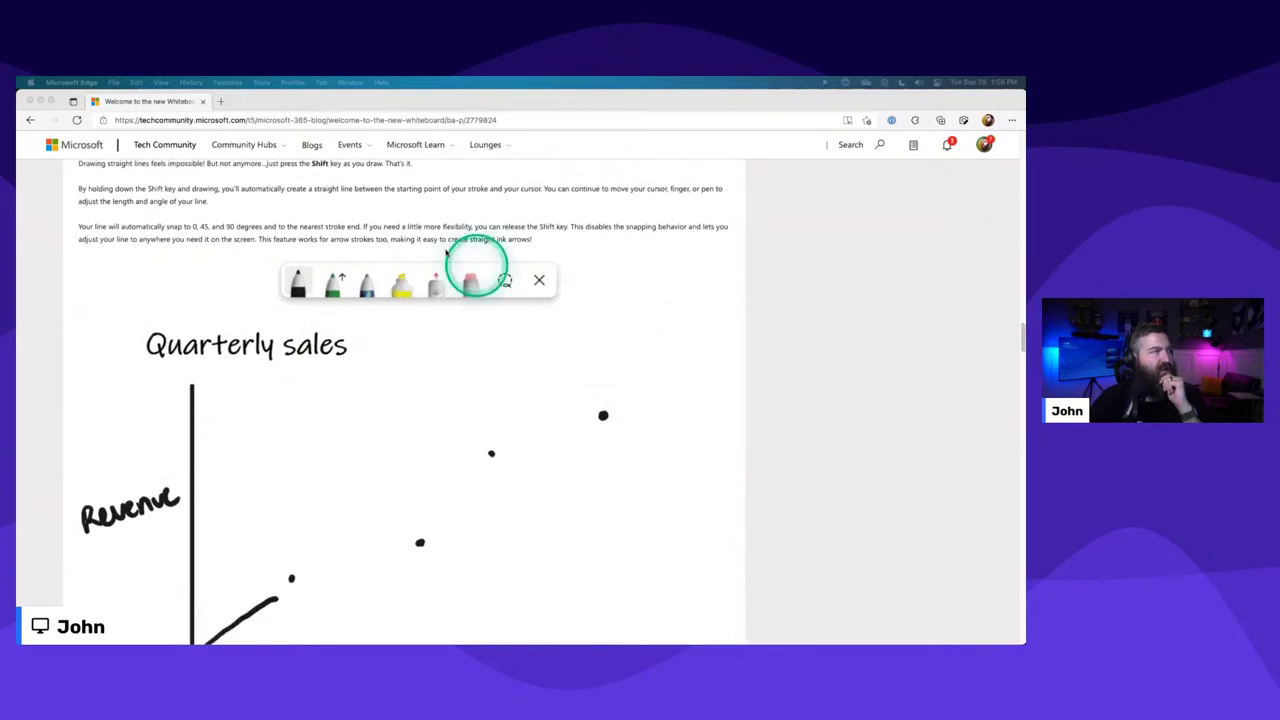
scroll(265, 245, up, 3)
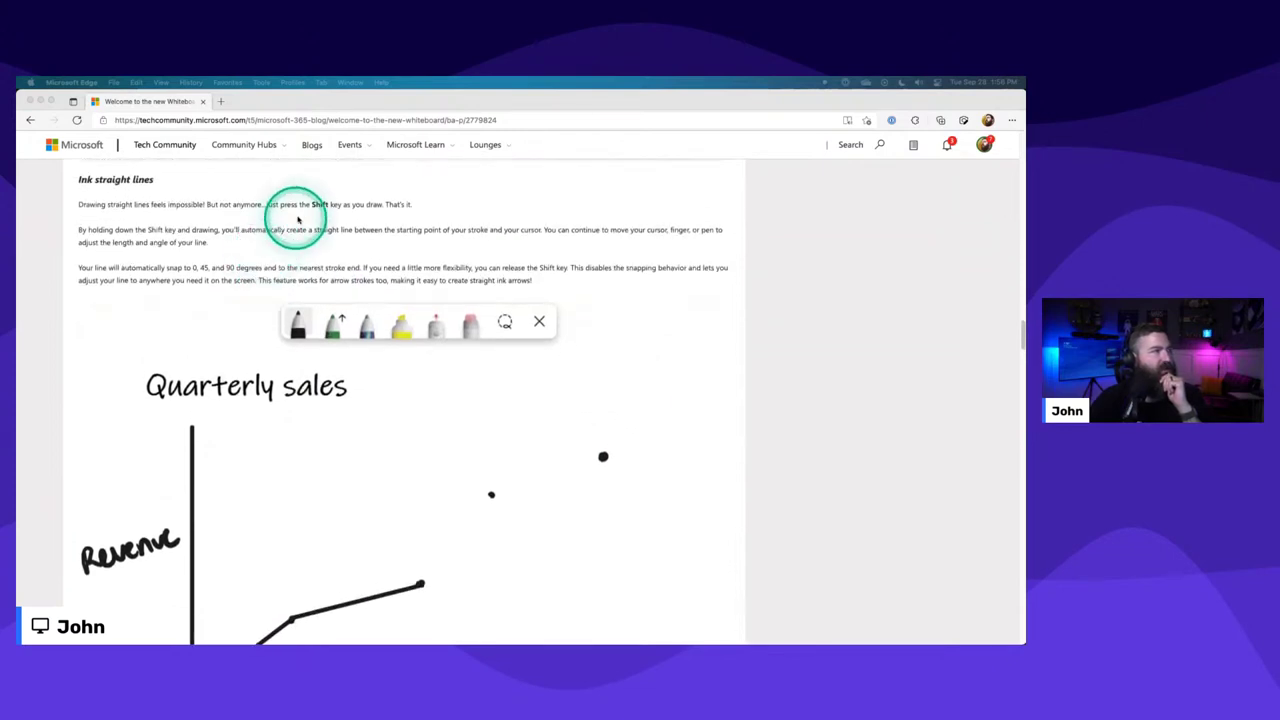
click(268, 205)
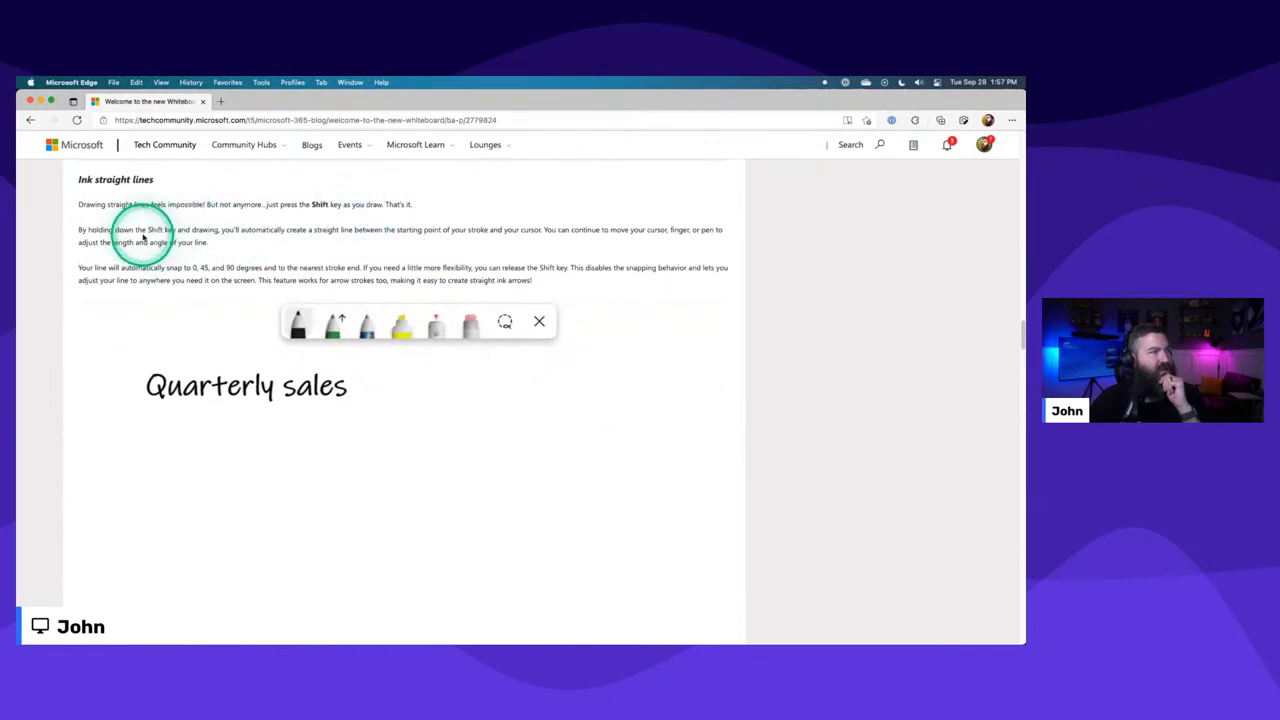
drag(143, 237, 234, 249)
scroll(257, 251, down, 2)
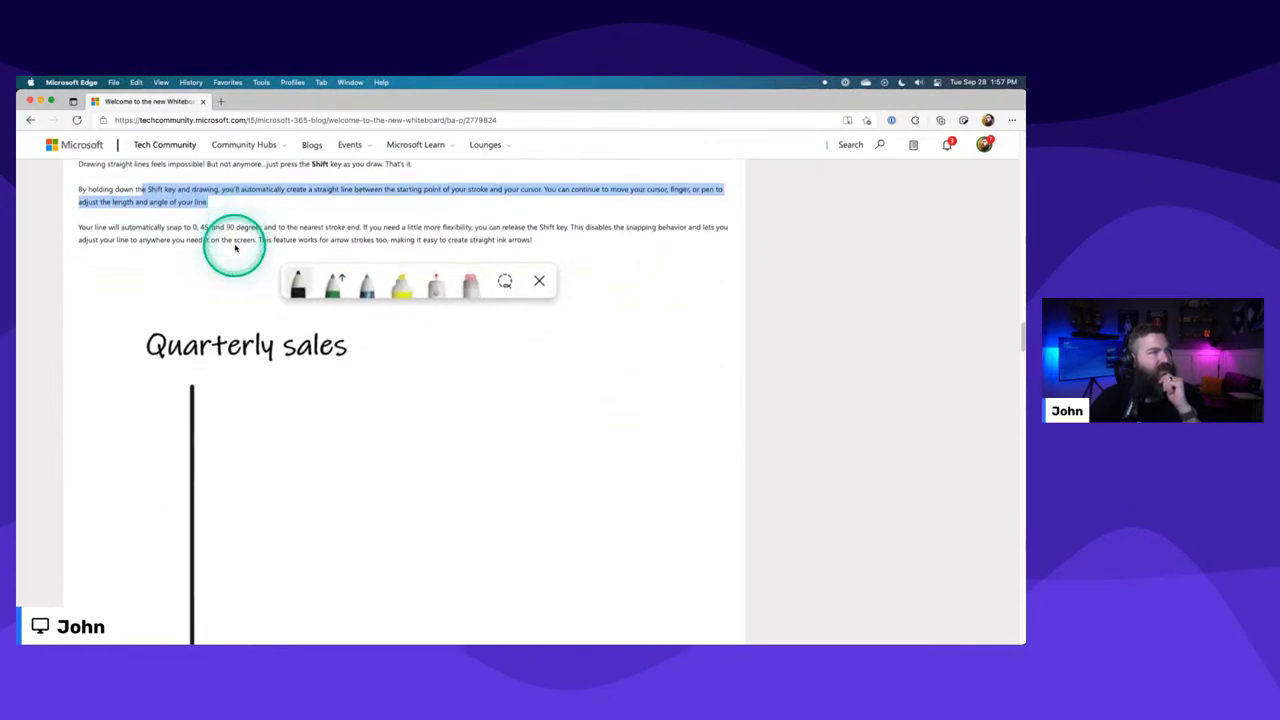
scroll(236, 249, down, 3)
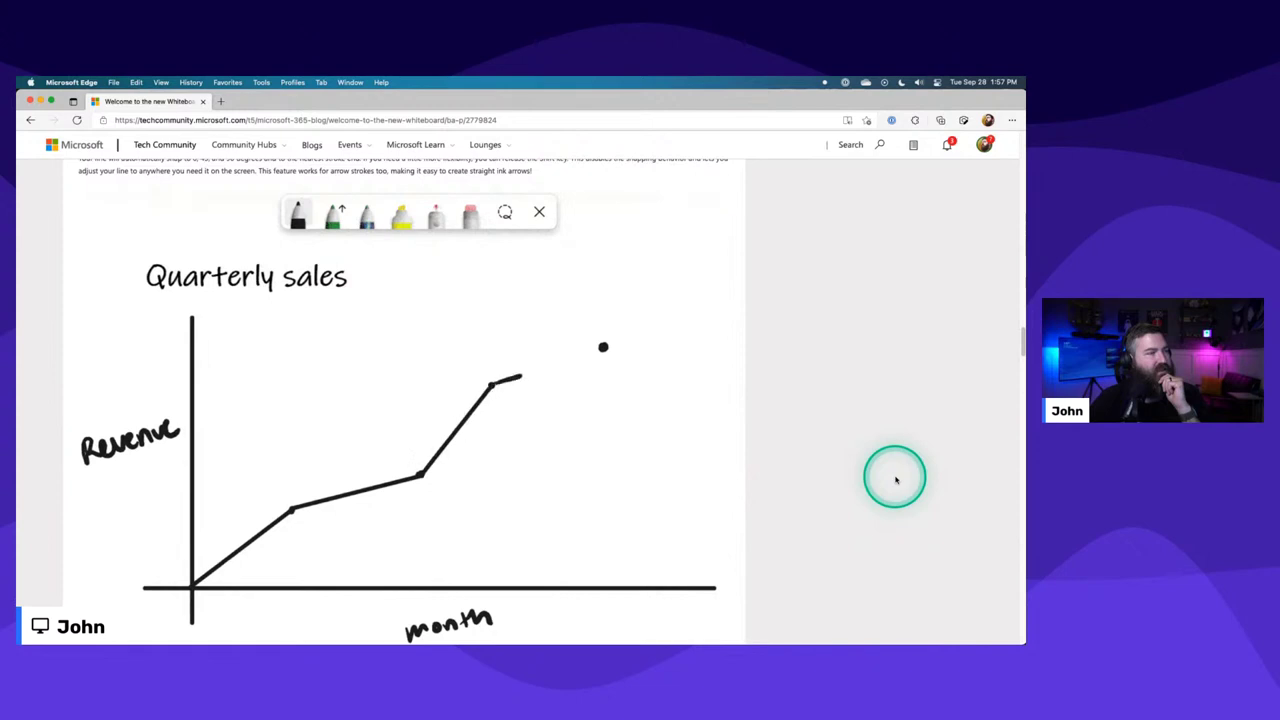
Switch to the blank Whiteboard meeting in Microsoft Remote Desktop and turn on inking.
key(ctrl+Up)
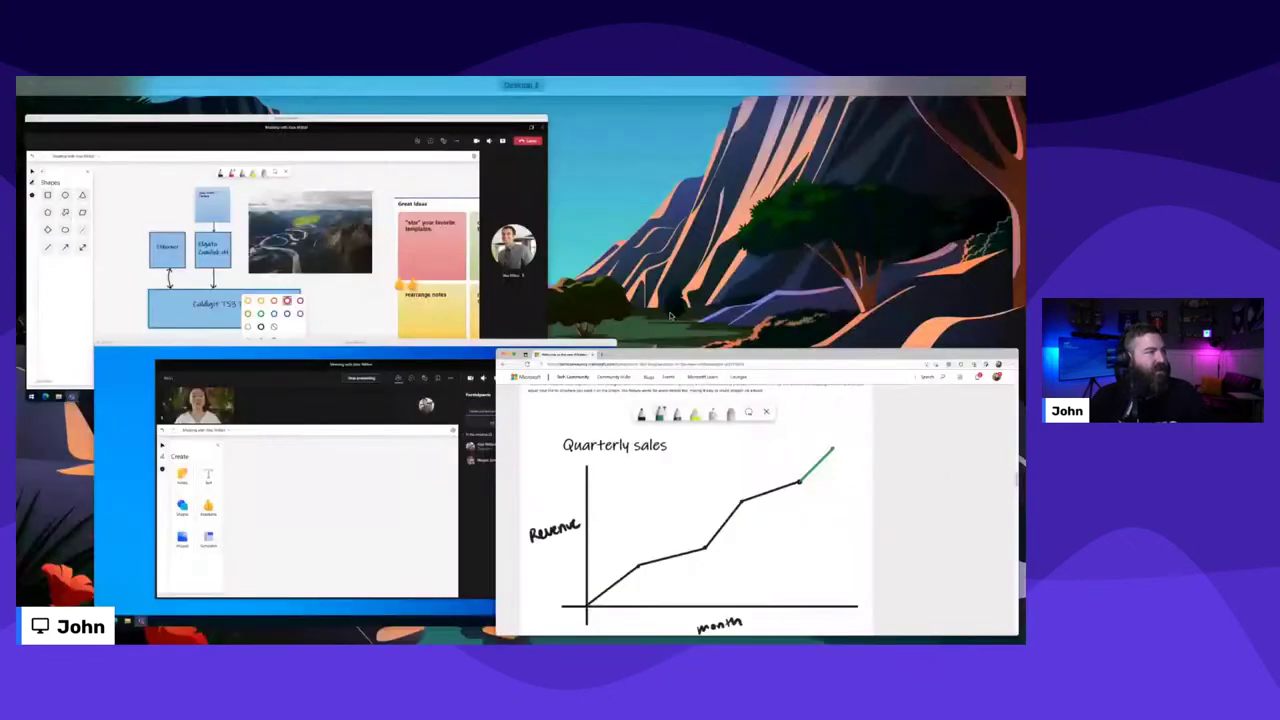
click(435, 452)
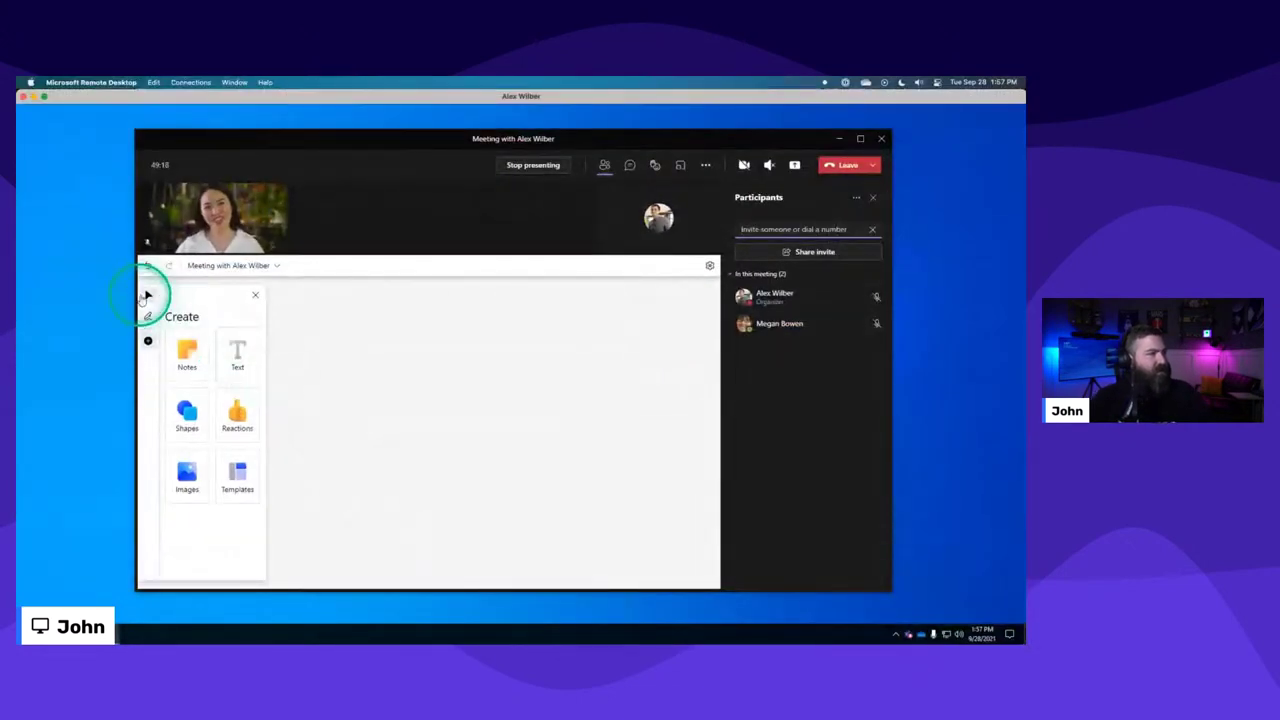
click(148, 317)
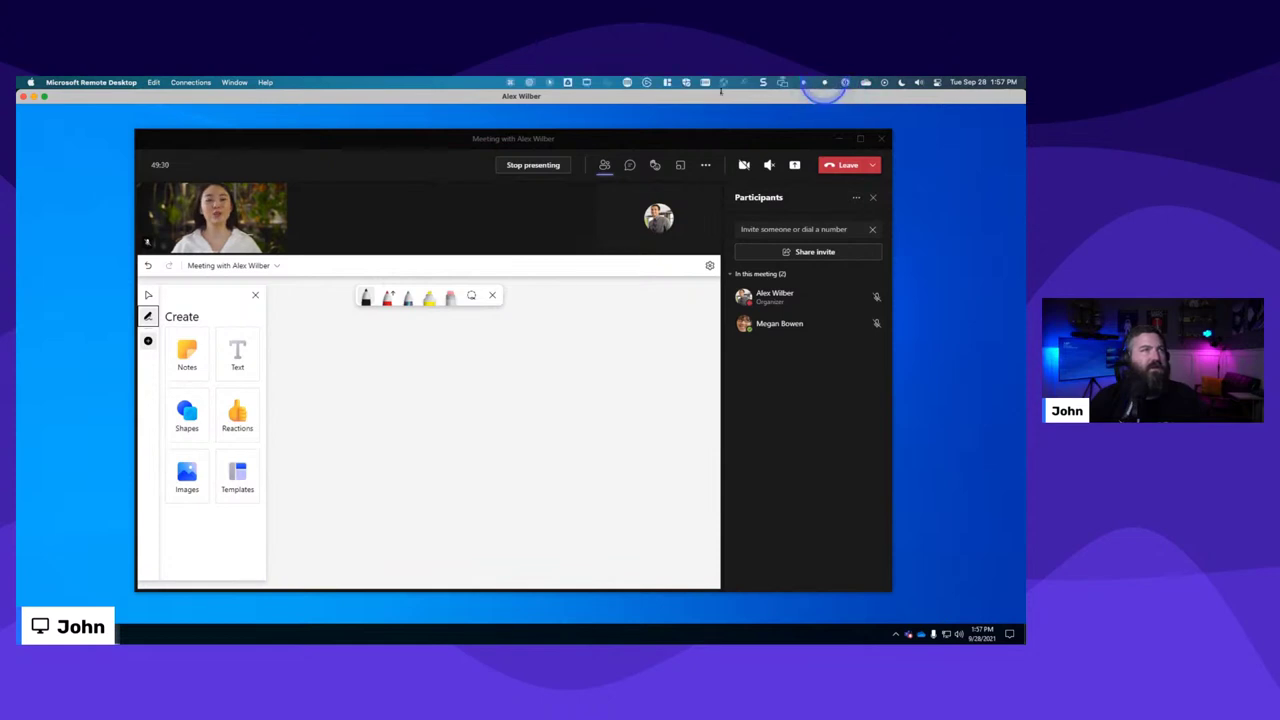
Enable the Keystroke Pro on-screen key display.
click(511, 86)
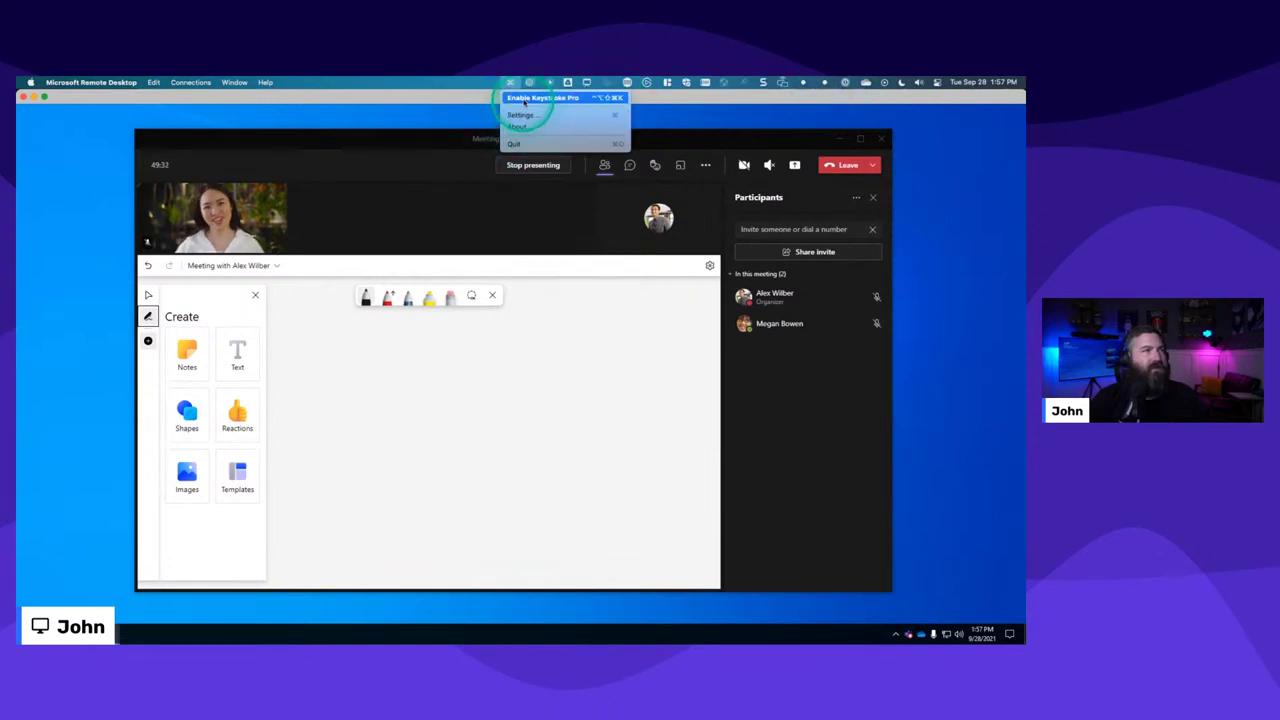
click(526, 108)
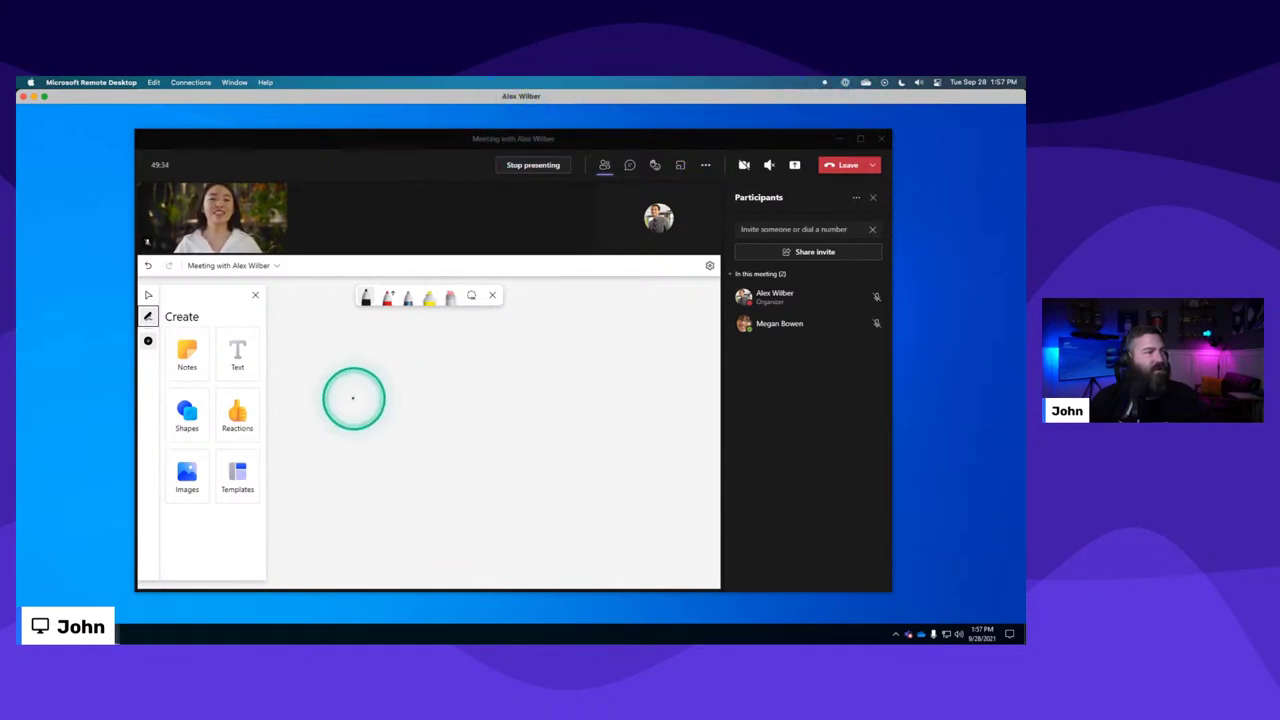
Draw two straight black ink lines as graph axes, one vertical and one horizontal crossing at its lower end.
key(shift)
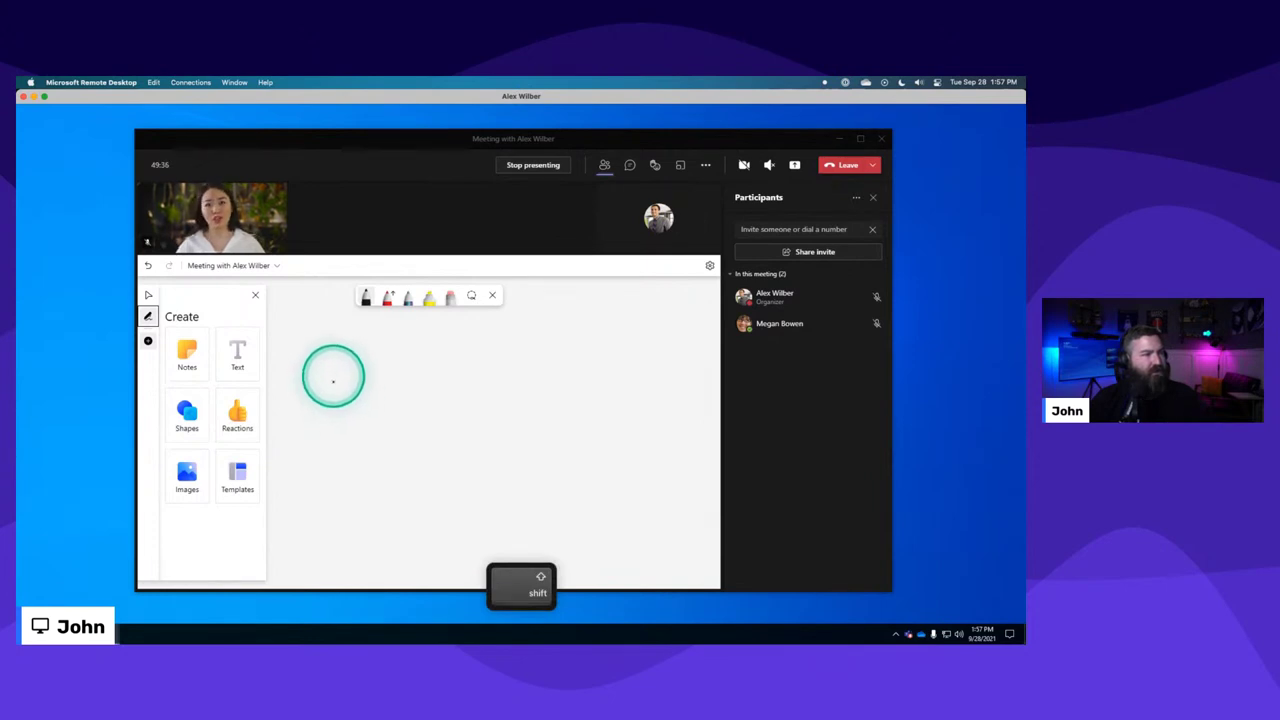
mouse_move(333, 380)
mouse_down()
mouse_move(331, 509)
mouse_move(400, 503)
mouse_move(318, 473)
mouse_move(360, 534)
mouse_move(394, 426)
mouse_move(333, 519)
mouse_up()
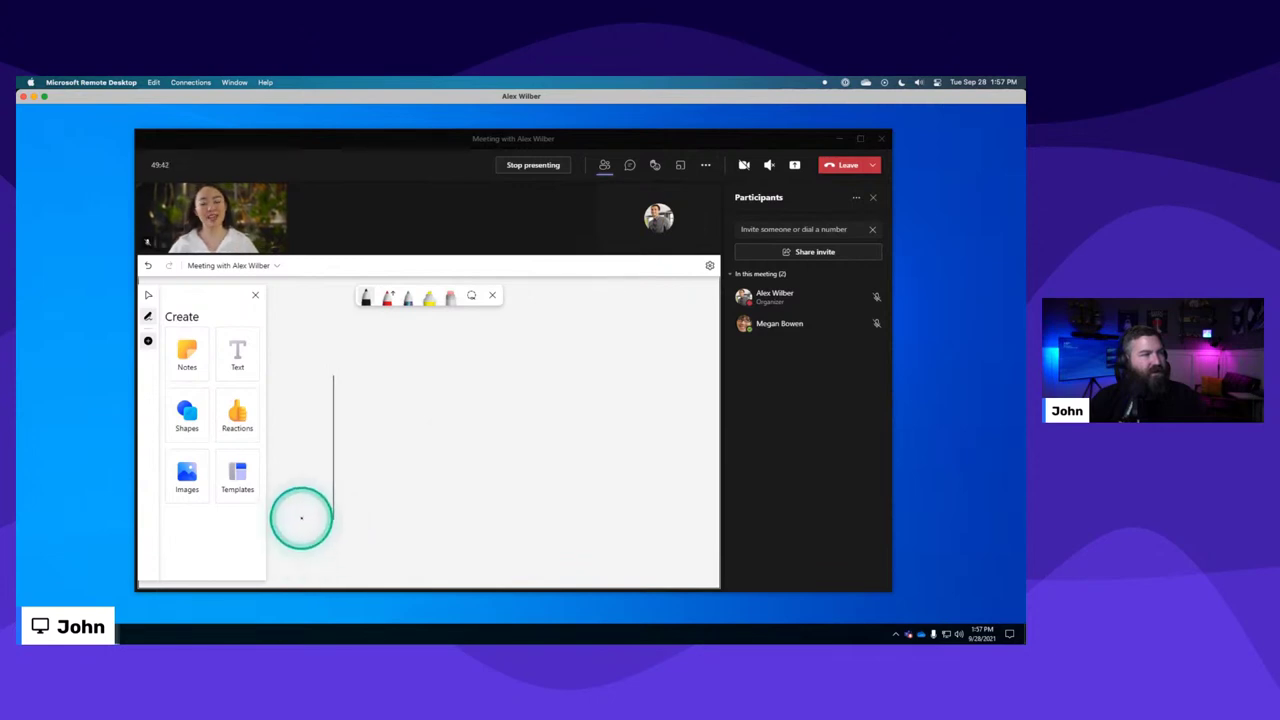
key(shift)
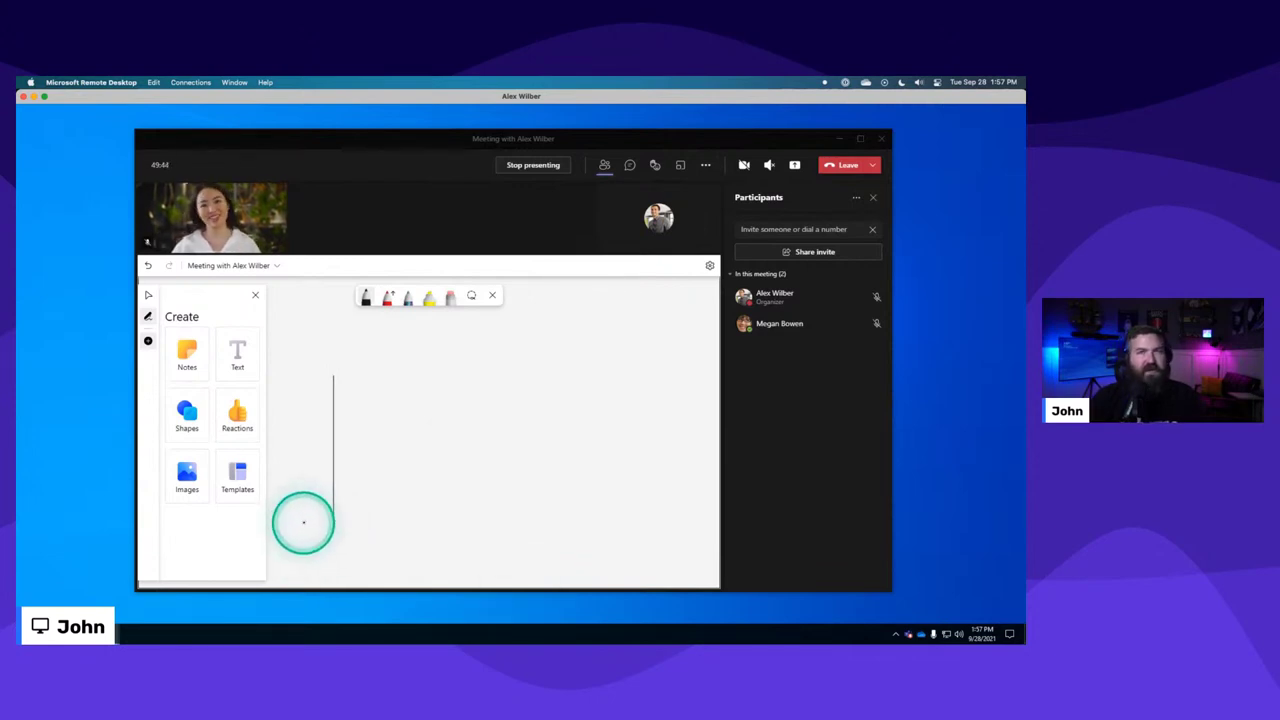
key(shift)
drag(311, 521, 519, 521)
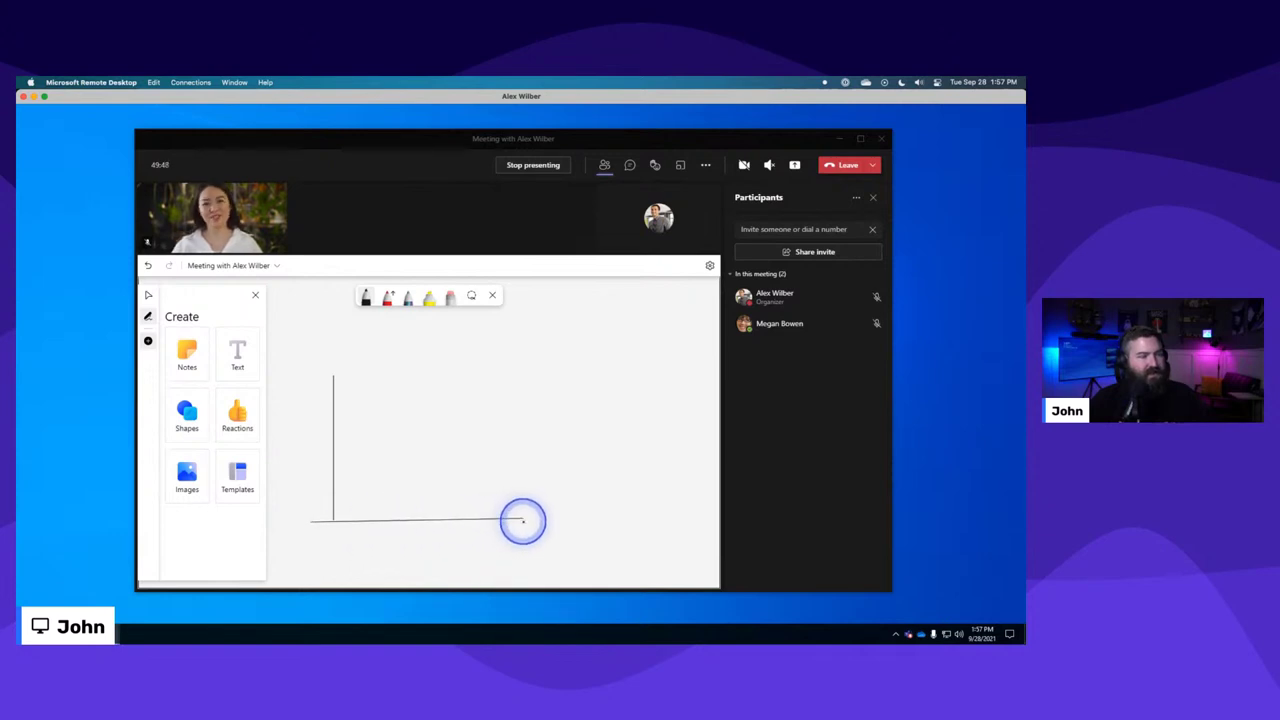
mouse_move(524, 519)
mouse_down()
mouse_move(526, 534)
mouse_move(527, 513)
mouse_move(549, 520)
mouse_up()
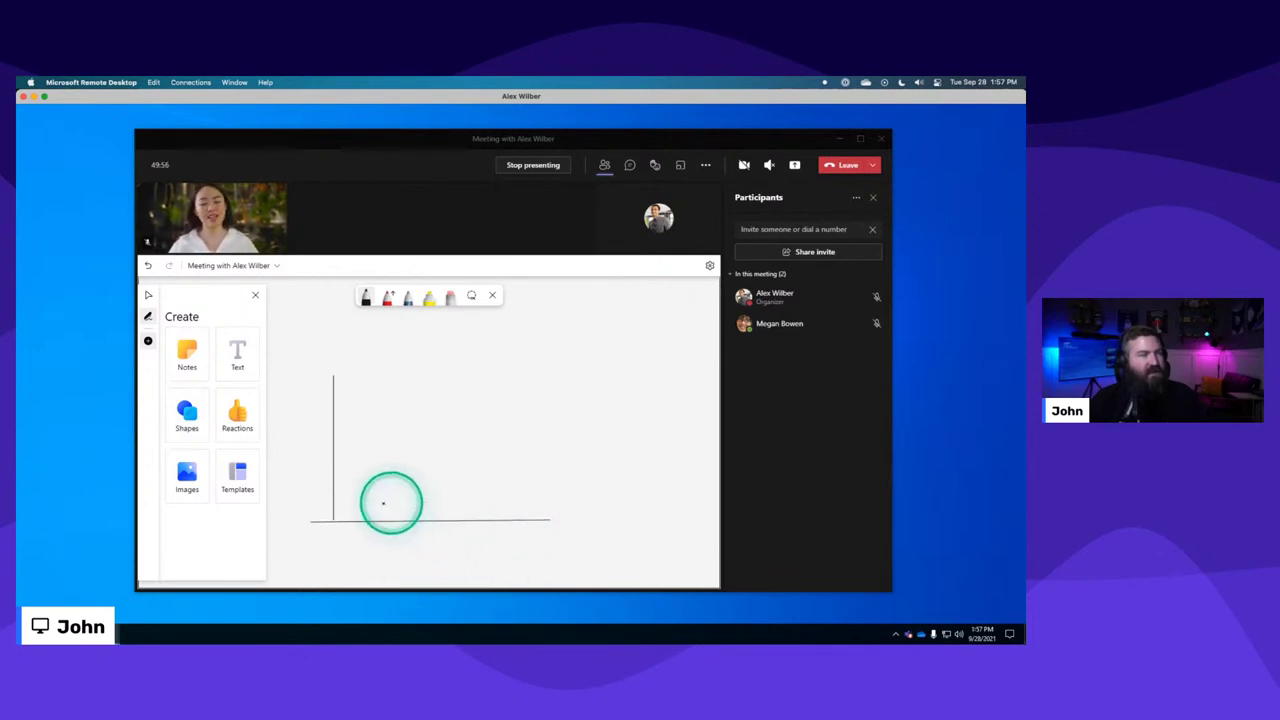
Thicken the black pen's stroke and mark four ink dots rising to the right between the graph axes.
click(366, 300)
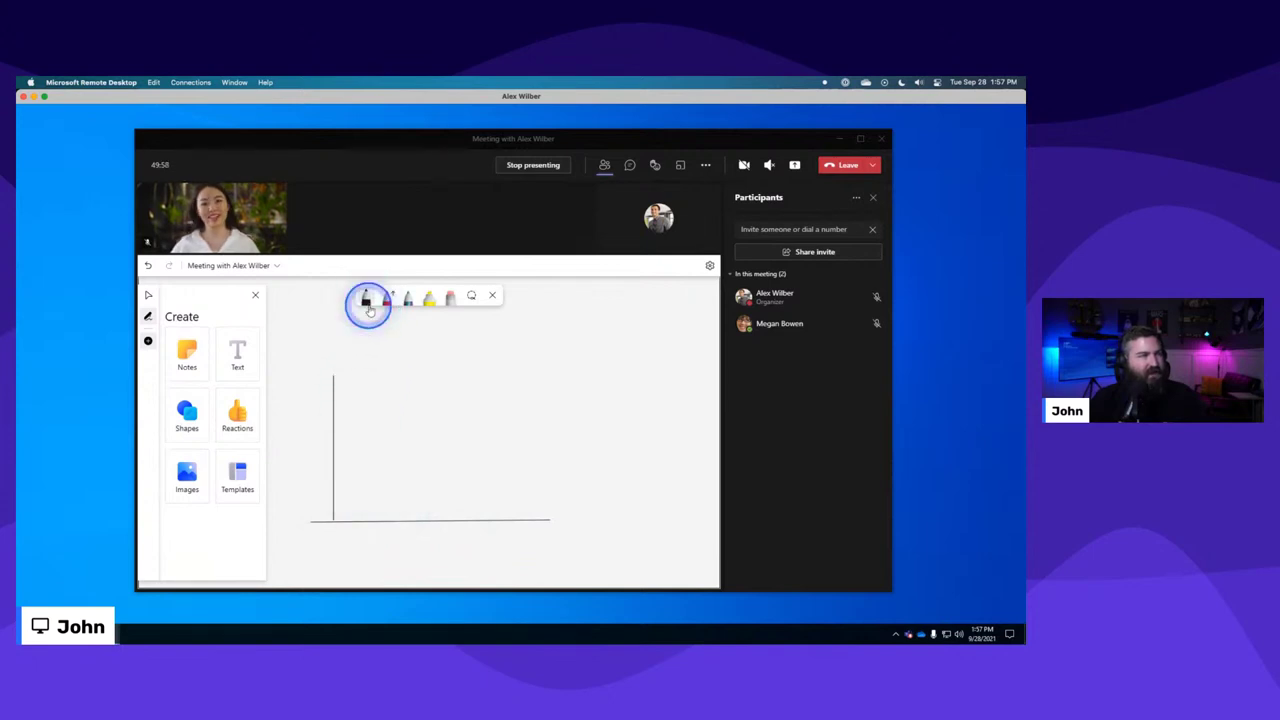
click(366, 298)
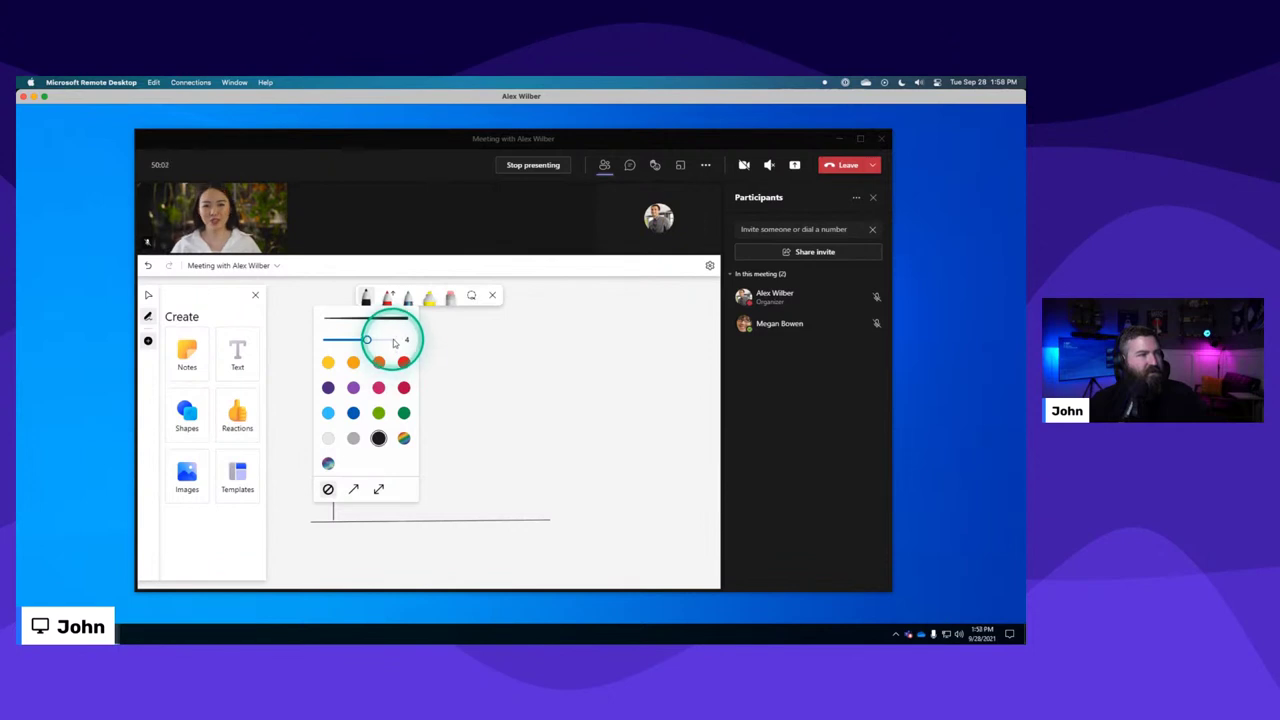
click(366, 297)
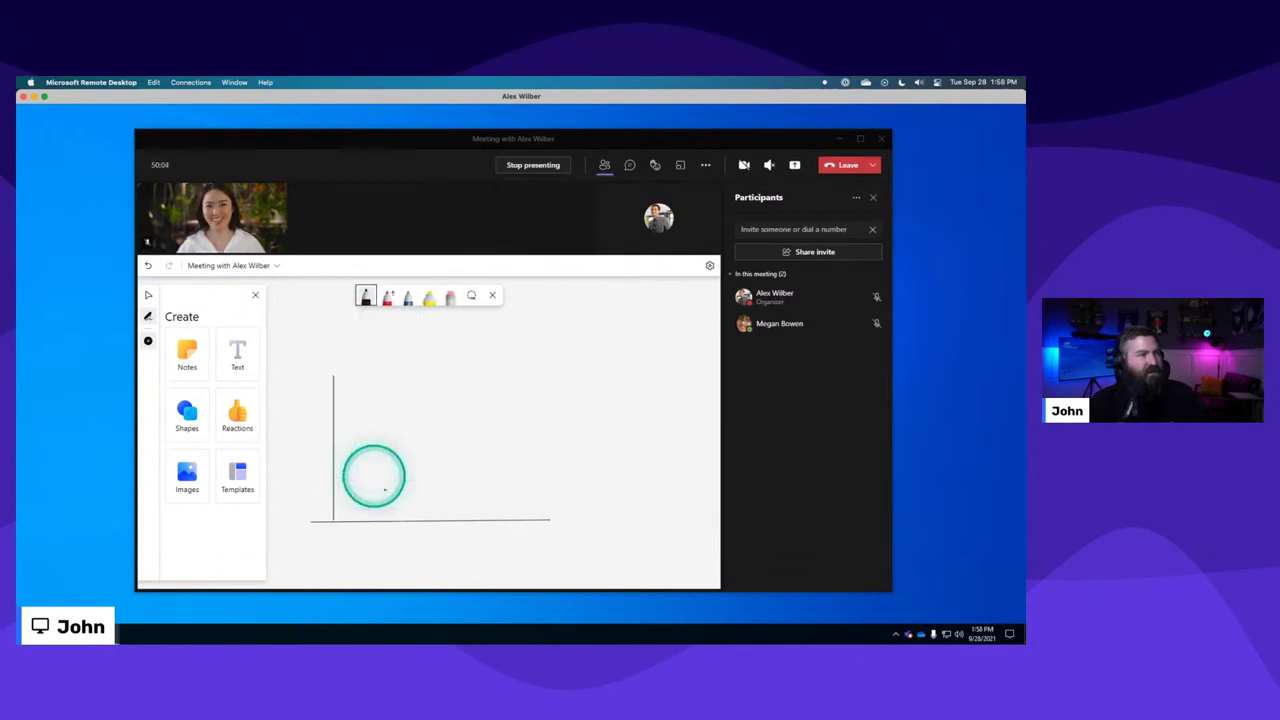
click(374, 494)
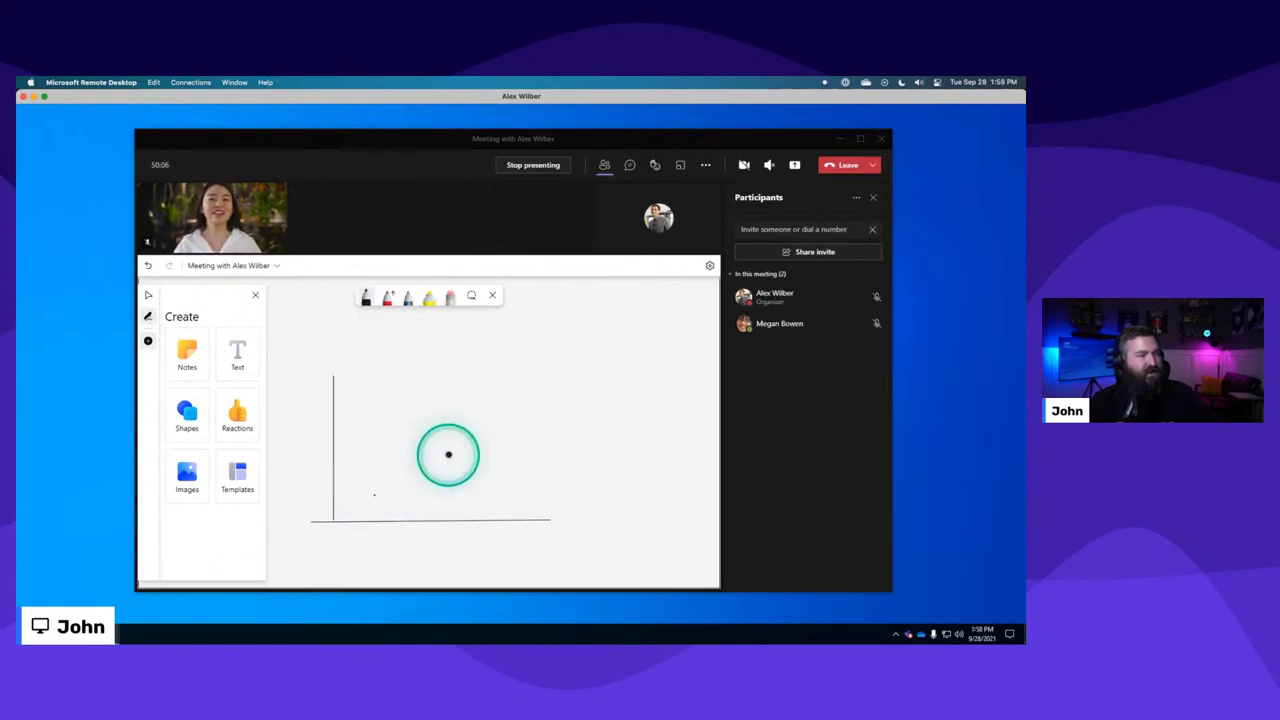
click(448, 454)
click(474, 395)
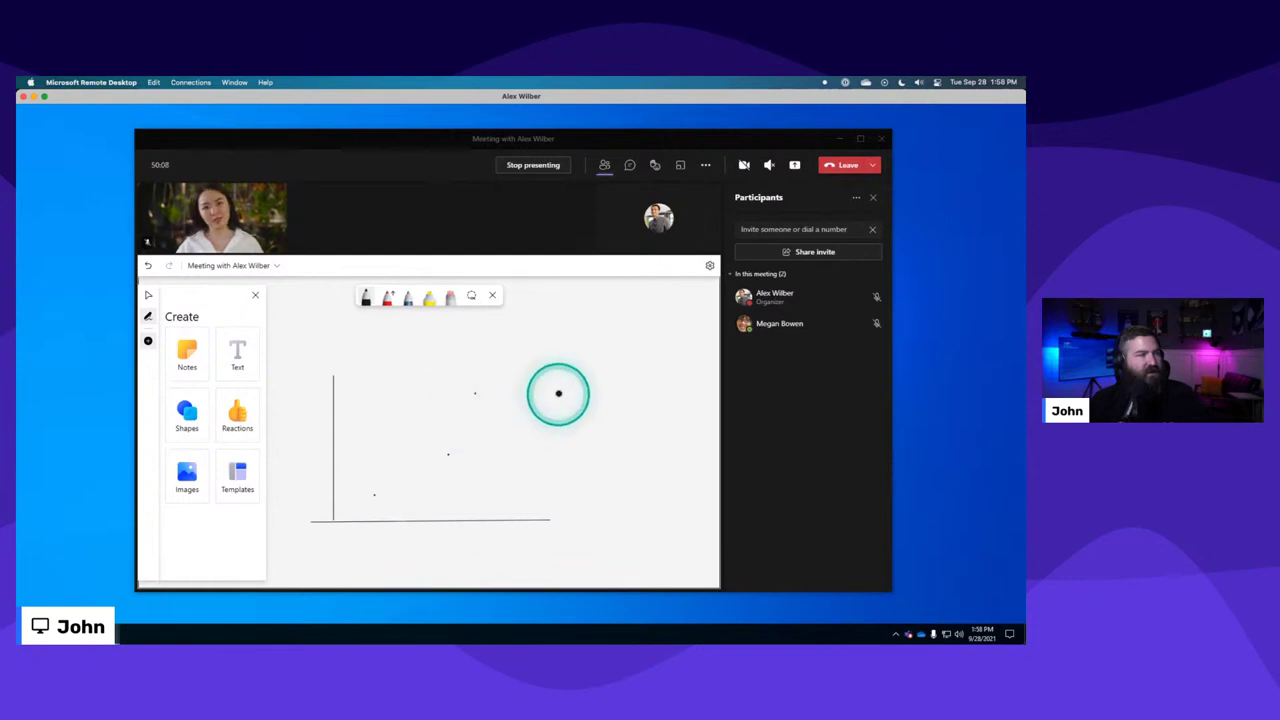
click(555, 382)
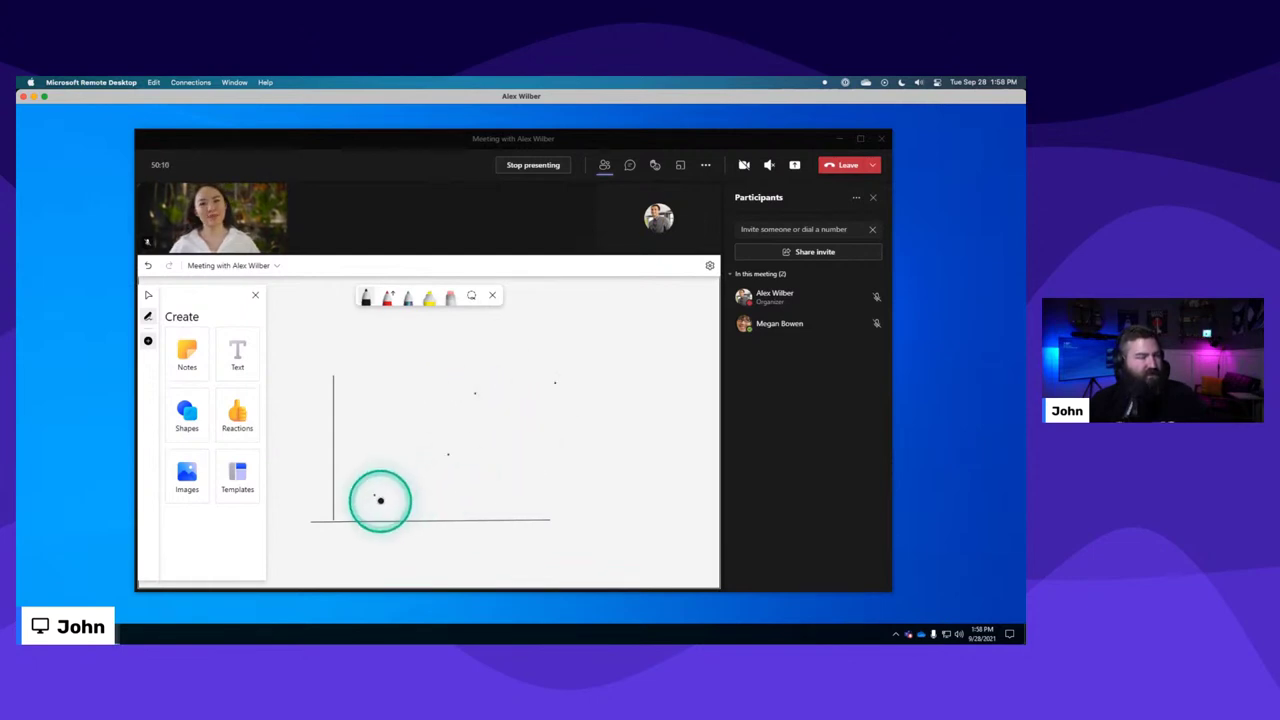
Draw a straight black ink line from the first dot to the second dot.
key(shift)
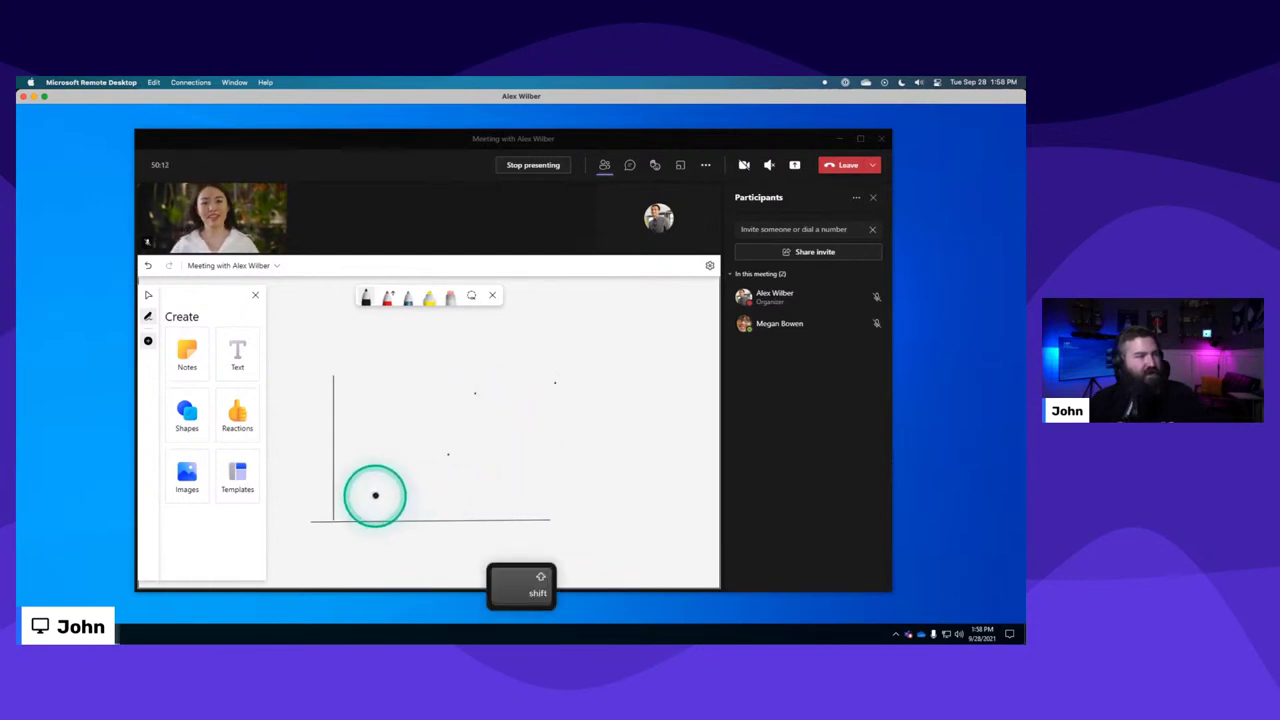
drag(375, 495, 449, 454)
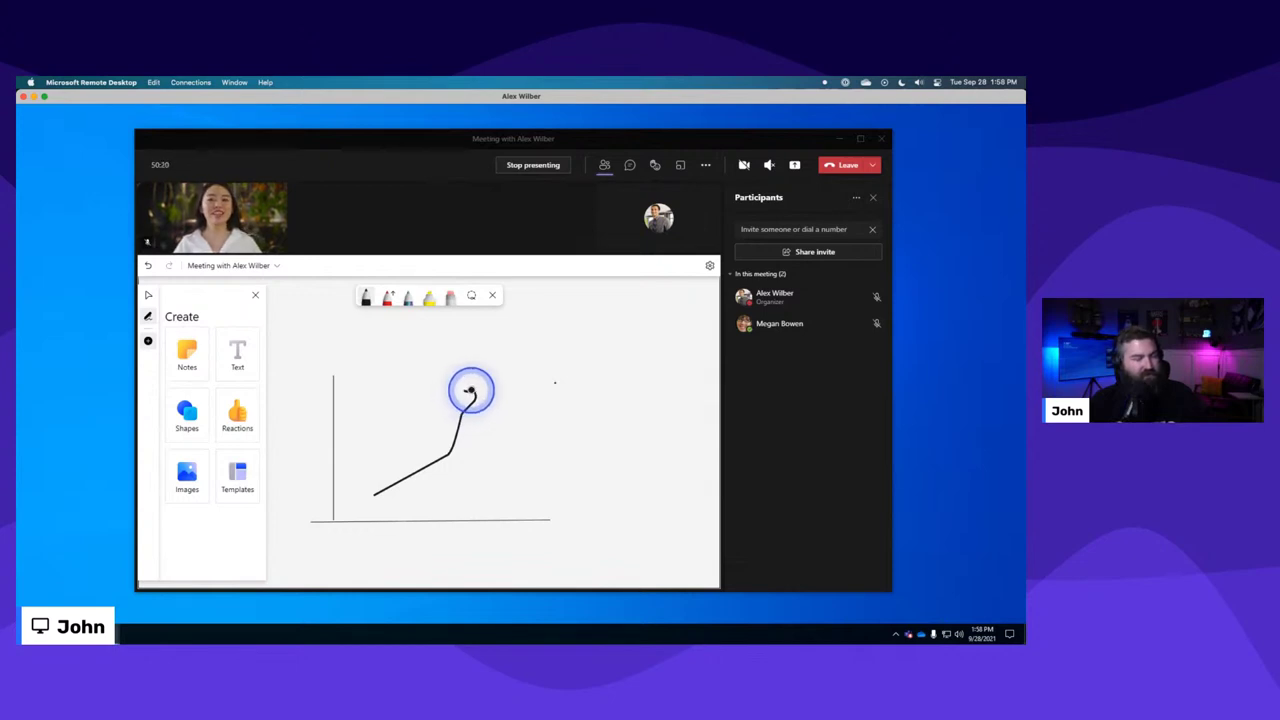
key(shift)
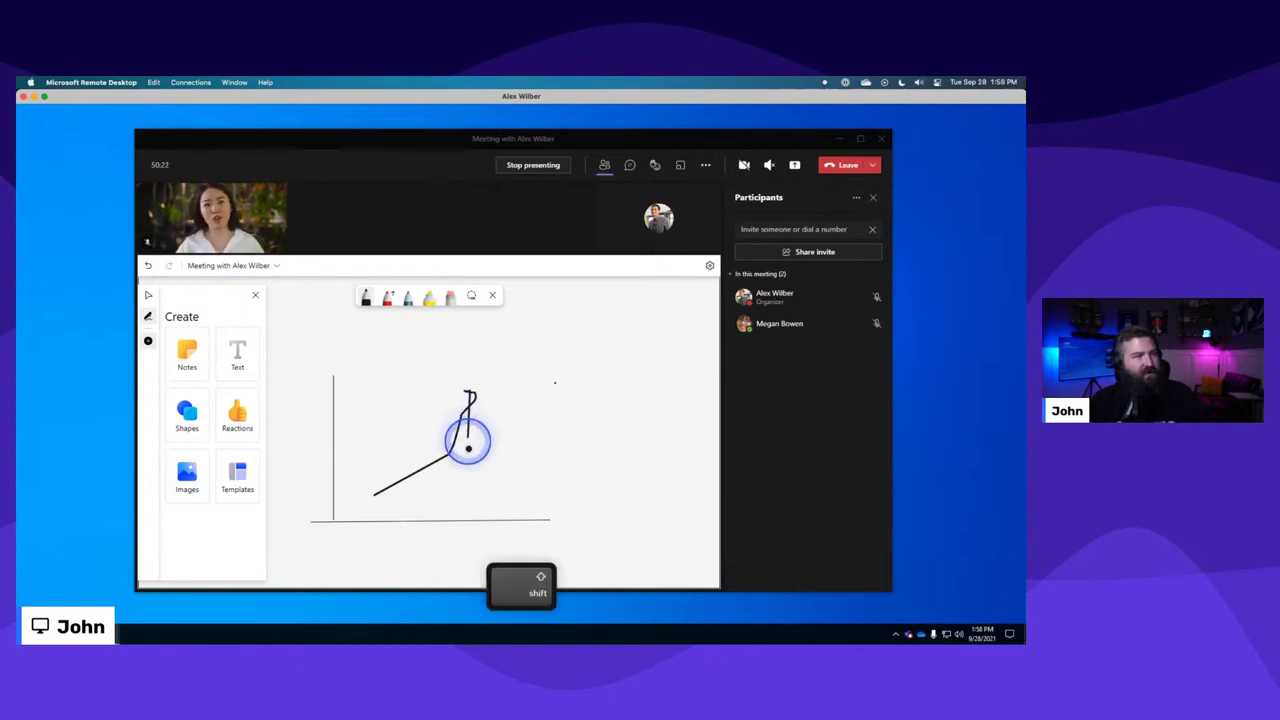
drag(468, 448, 468, 470)
key(super+z)
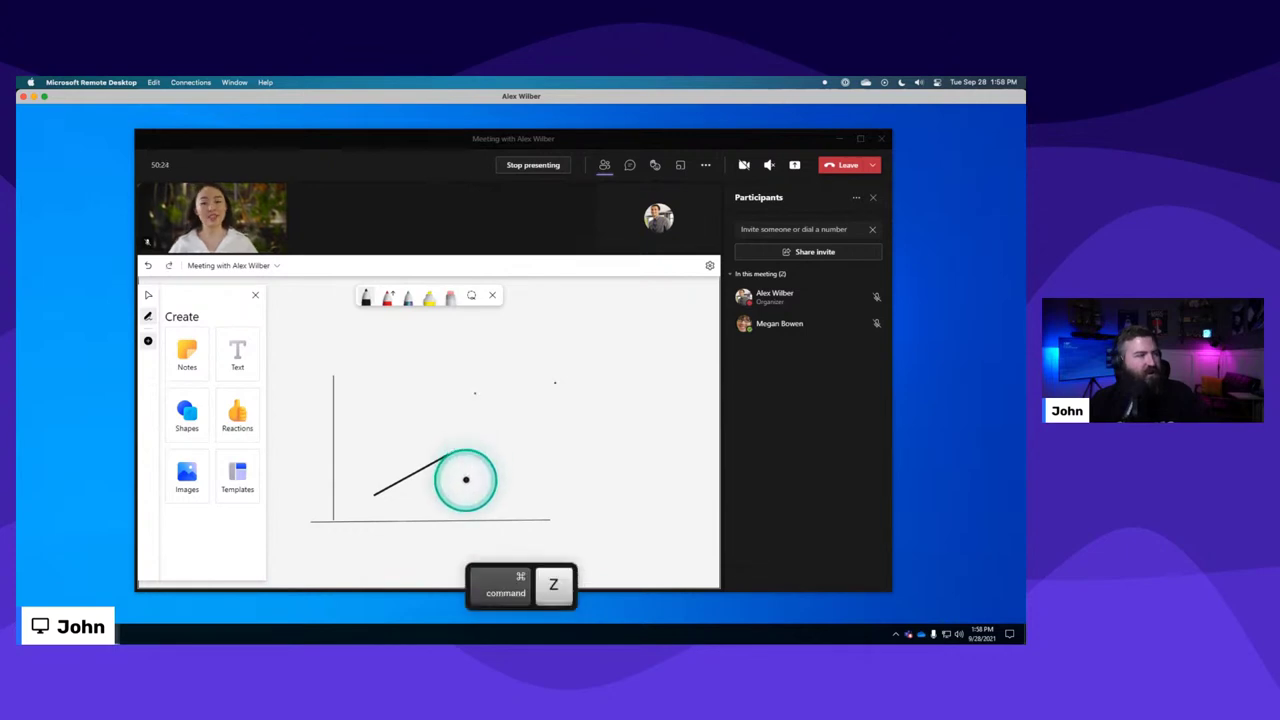
key(super)
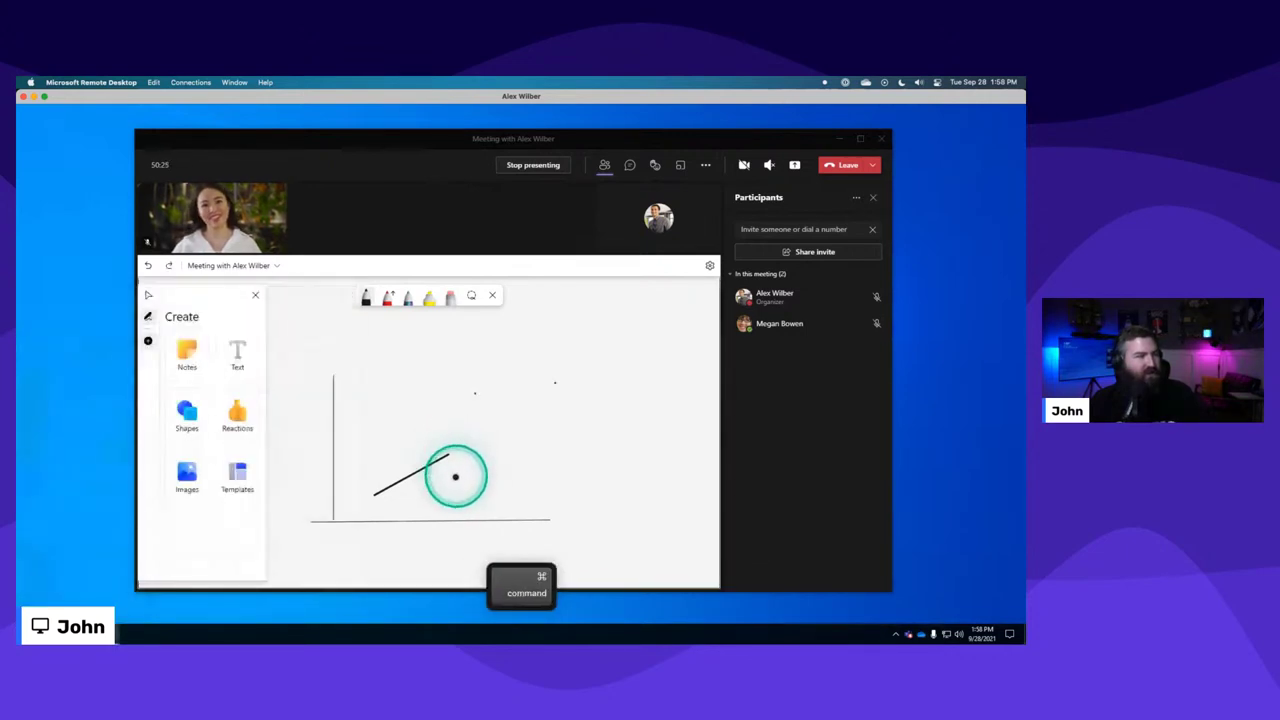
key(super)
drag(447, 456, 459, 431)
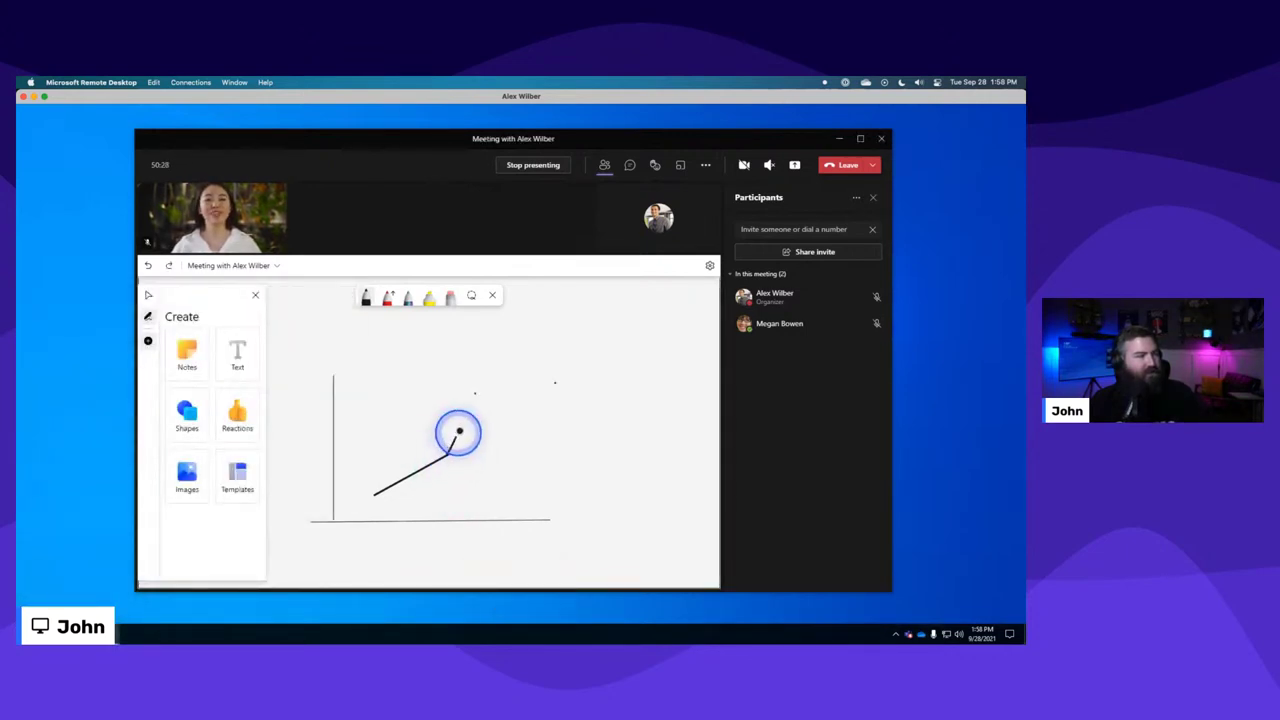
key(shift)
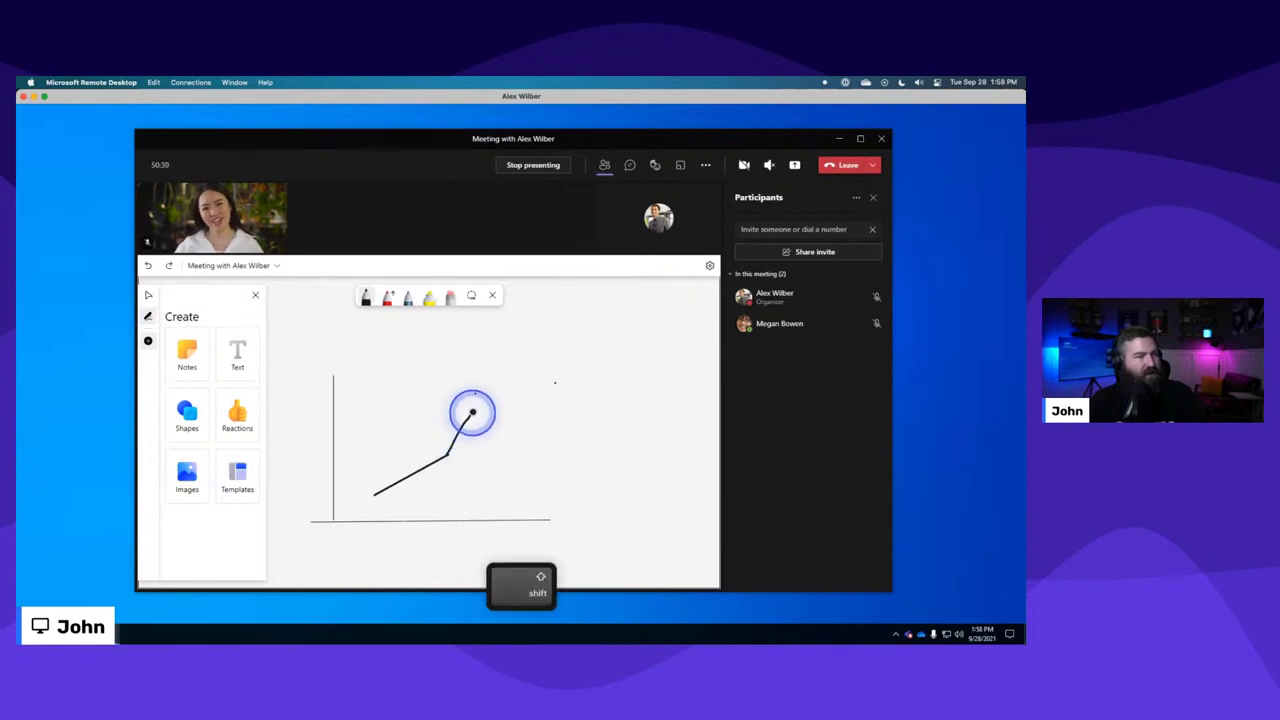
mouse_move(479, 401)
mouse_down()
mouse_move(488, 391)
mouse_move(503, 429)
mouse_move(506, 380)
mouse_move(526, 431)
mouse_move(520, 389)
mouse_move(520, 423)
mouse_up()
key(super+z)
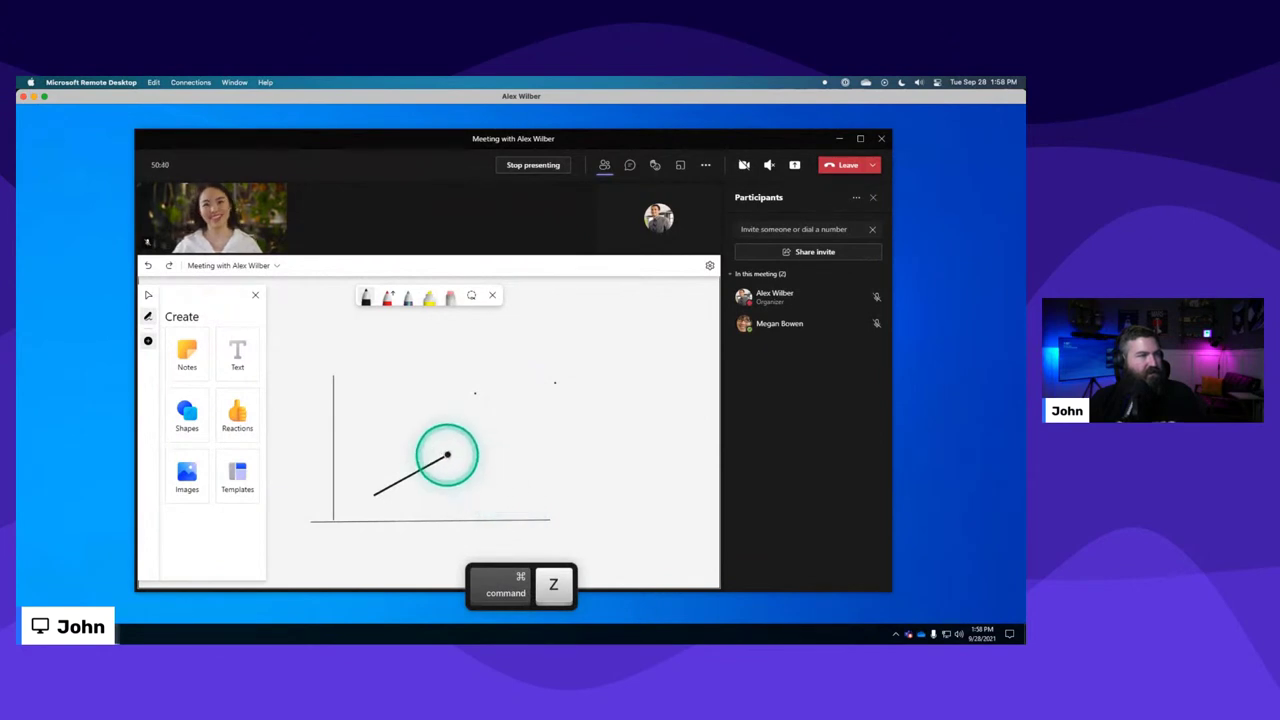
Continue the graph with straight black ink segments from the second dot through the third to the fourth.
mouse_move(447, 455)
mouse_down()
mouse_move(474, 389)
mouse_move(556, 382)
mouse_up()
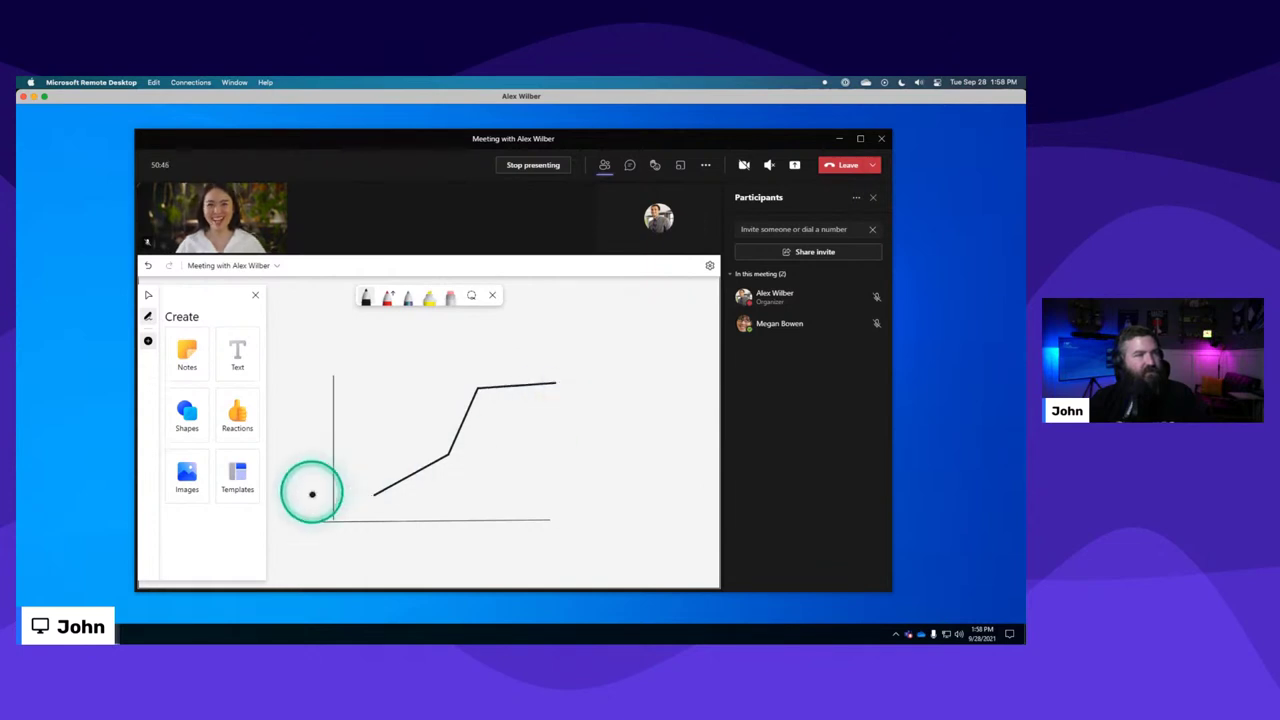
Switch to the Whiteboard article in Microsoft Edge and look over the "Quarterly sales" demo and the "Ink to shape intelligence" section.
mouse_move(549, 638)
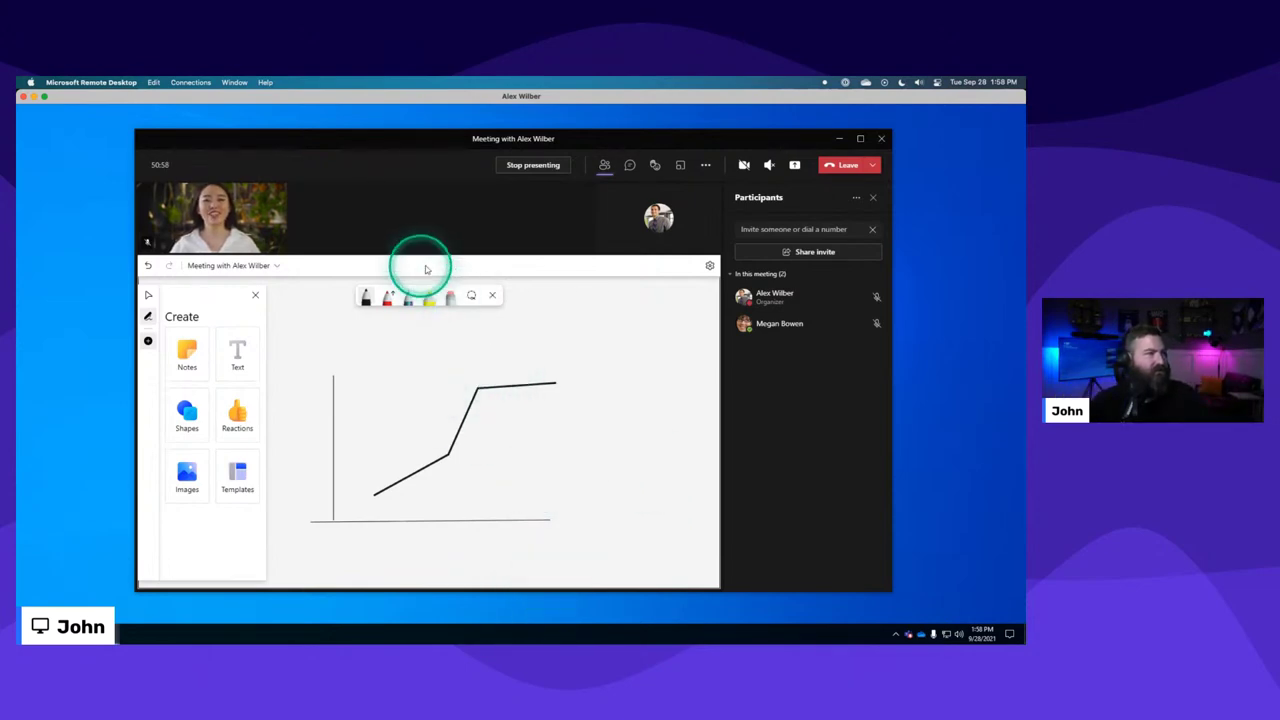
key(ctrl+Up)
click(296, 417)
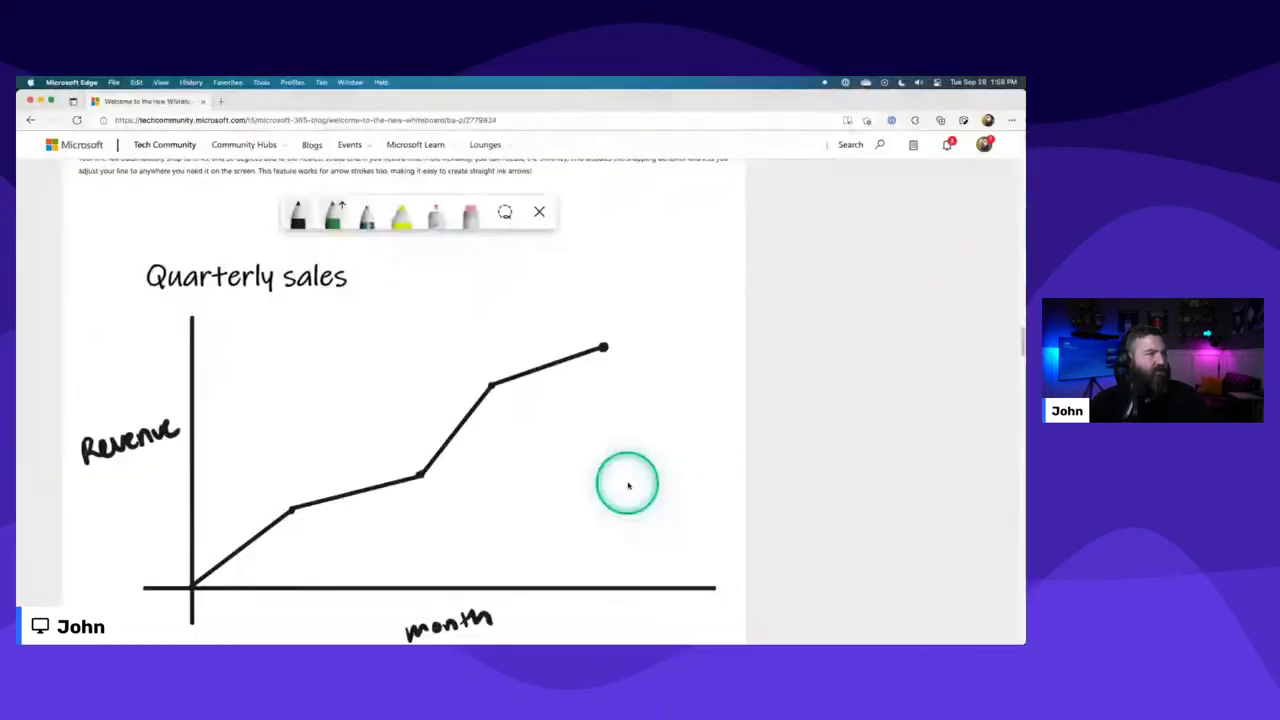
scroll(630, 484, down, 3)
scroll(635, 486, down, 5)
scroll(637, 490, up, 6)
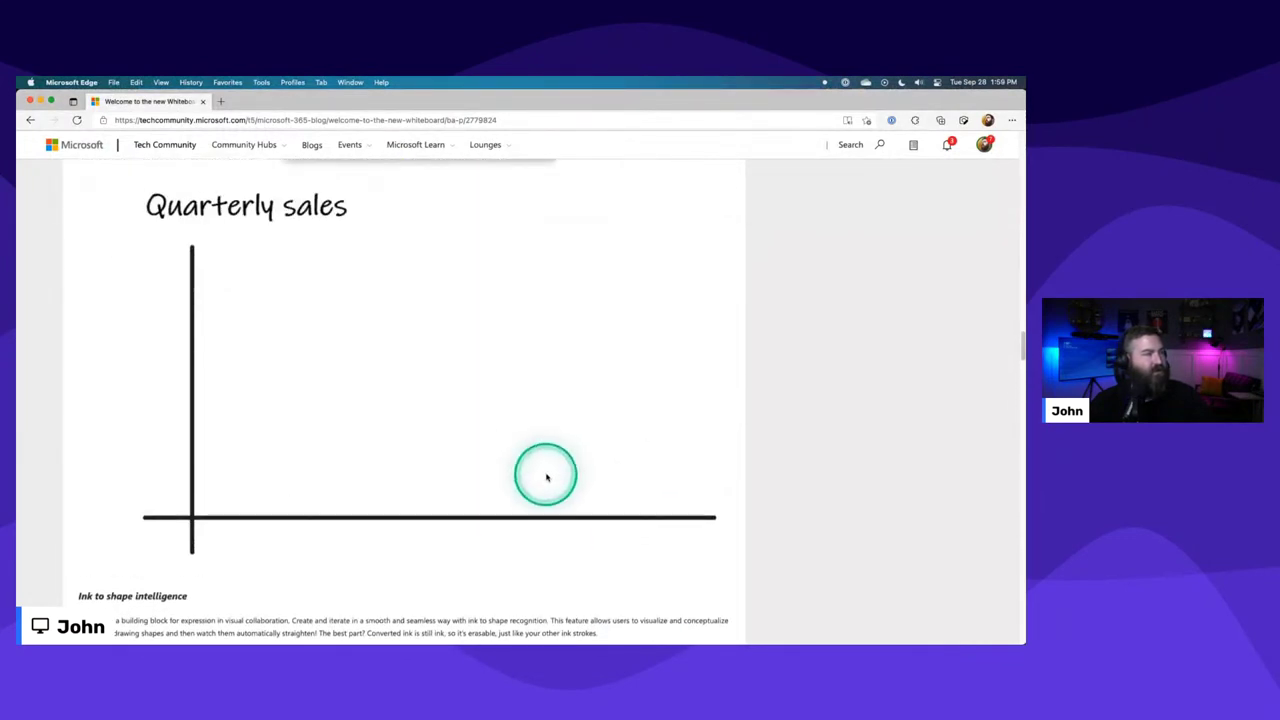
Switch to the Teams whiteboard, enable the single arrowhead for the black pen, and extend the graph line up to the right with an arrow.
scroll(546, 474, down, 6)
key(ctrl+Up)
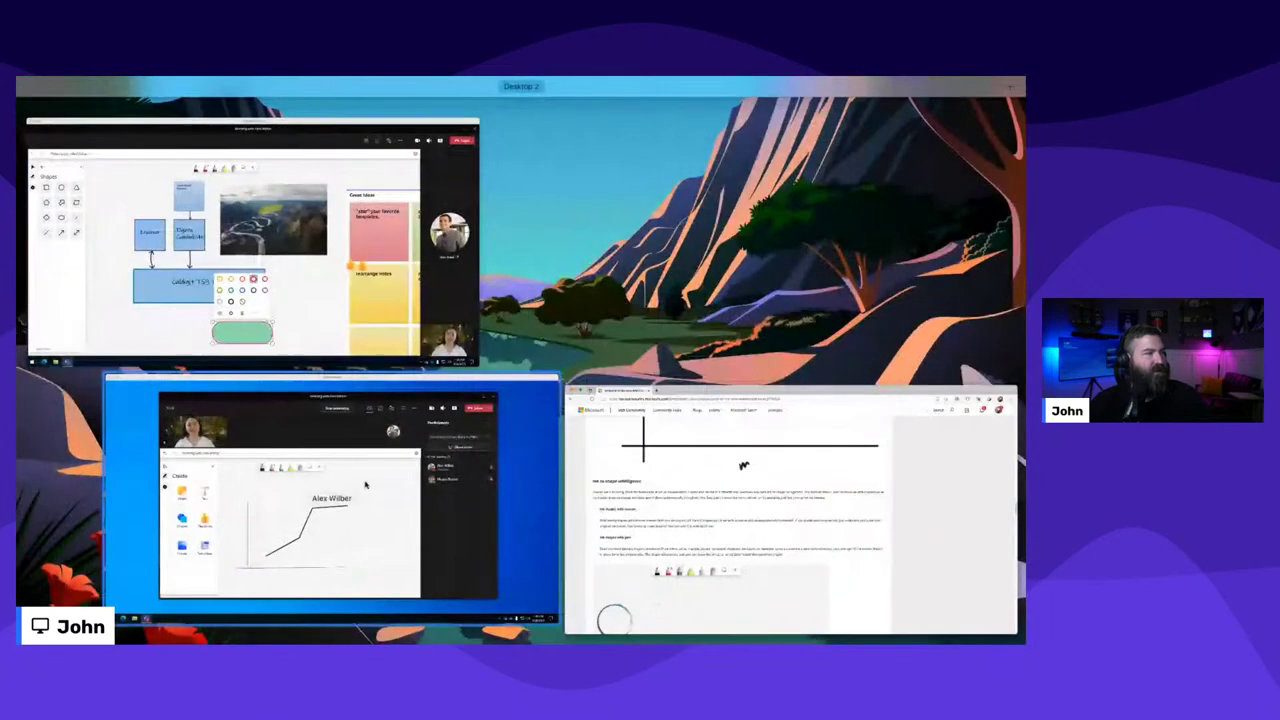
click(549, 460)
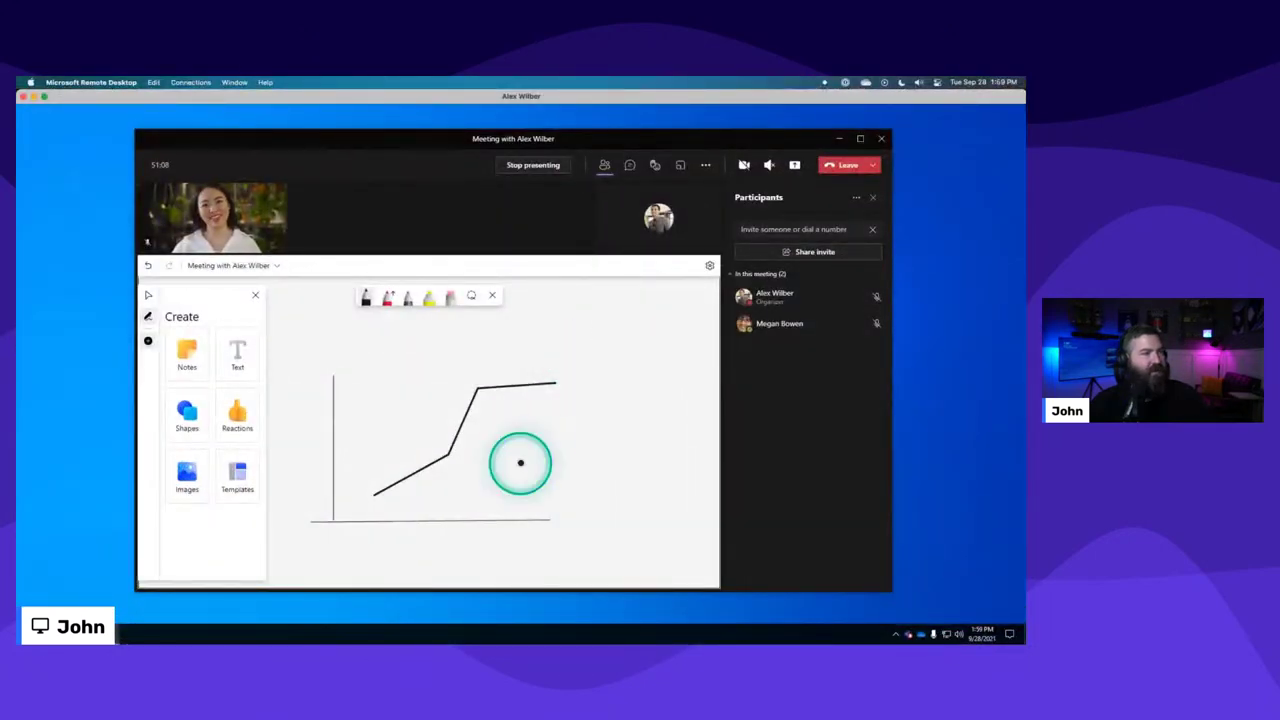
click(366, 298)
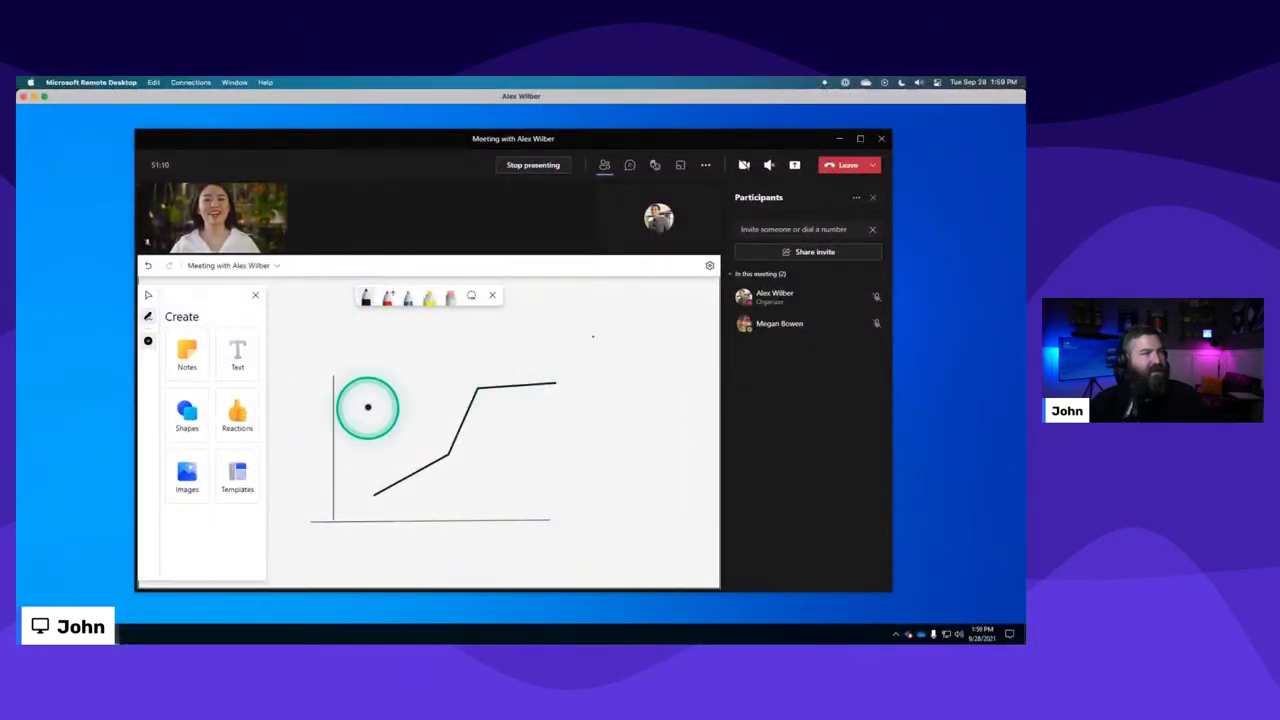
click(559, 381)
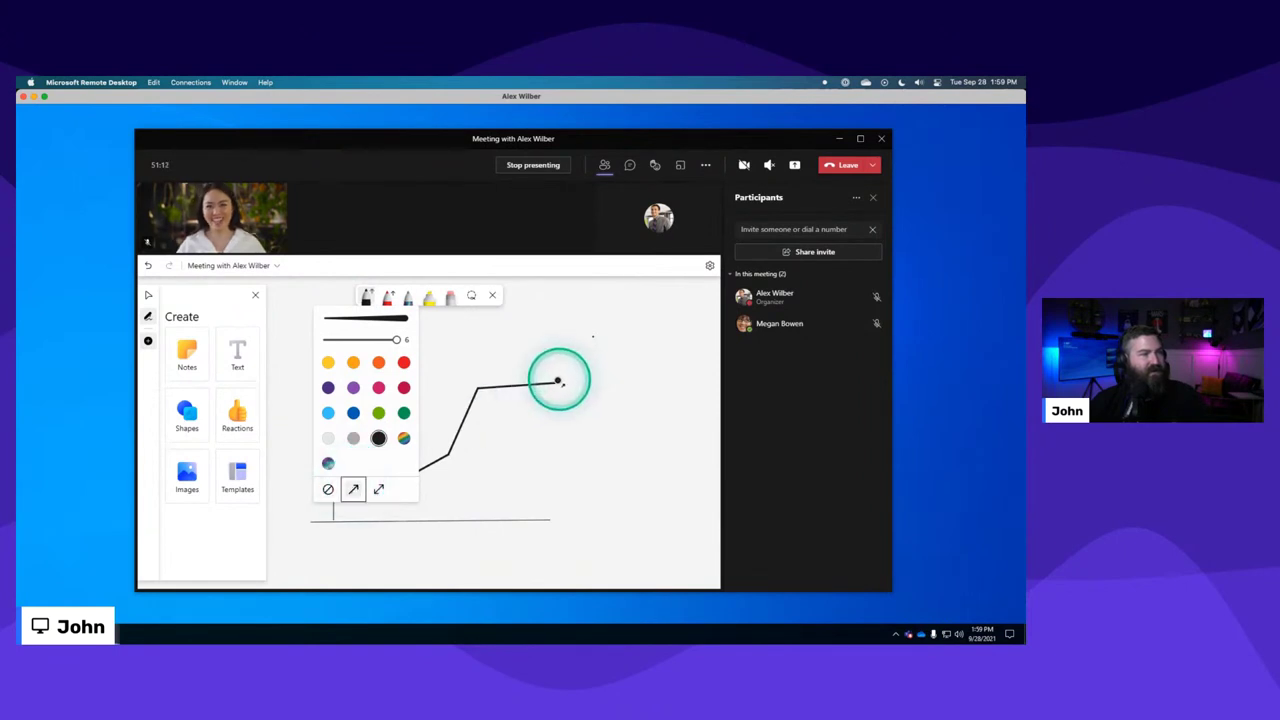
drag(557, 383, 594, 340)
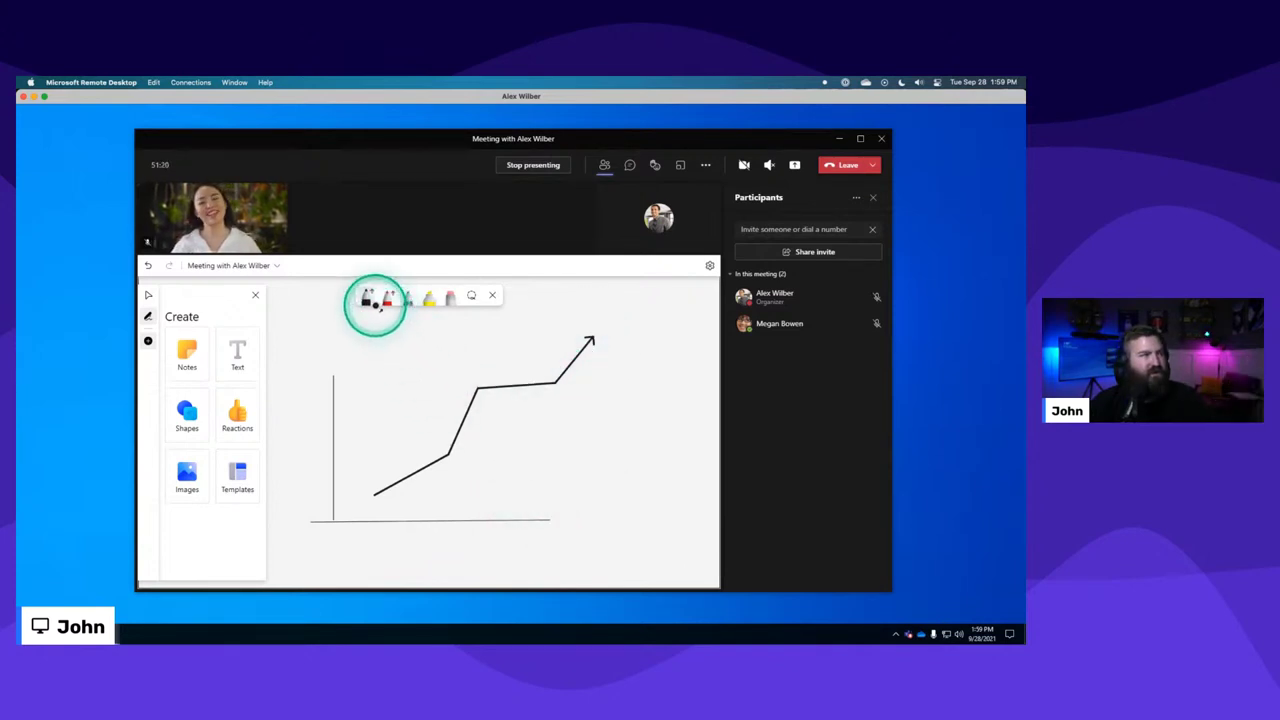
Set the black pen back to plain strokes without arrowheads.
click(369, 303)
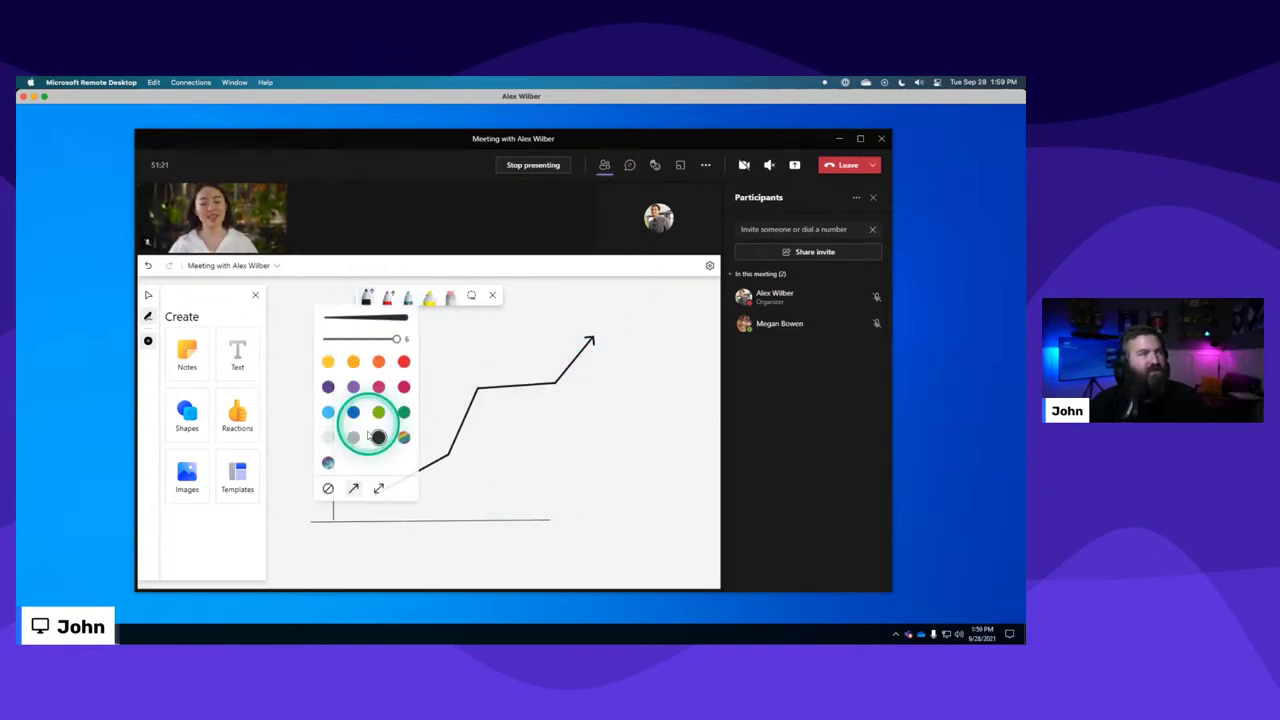
click(328, 489)
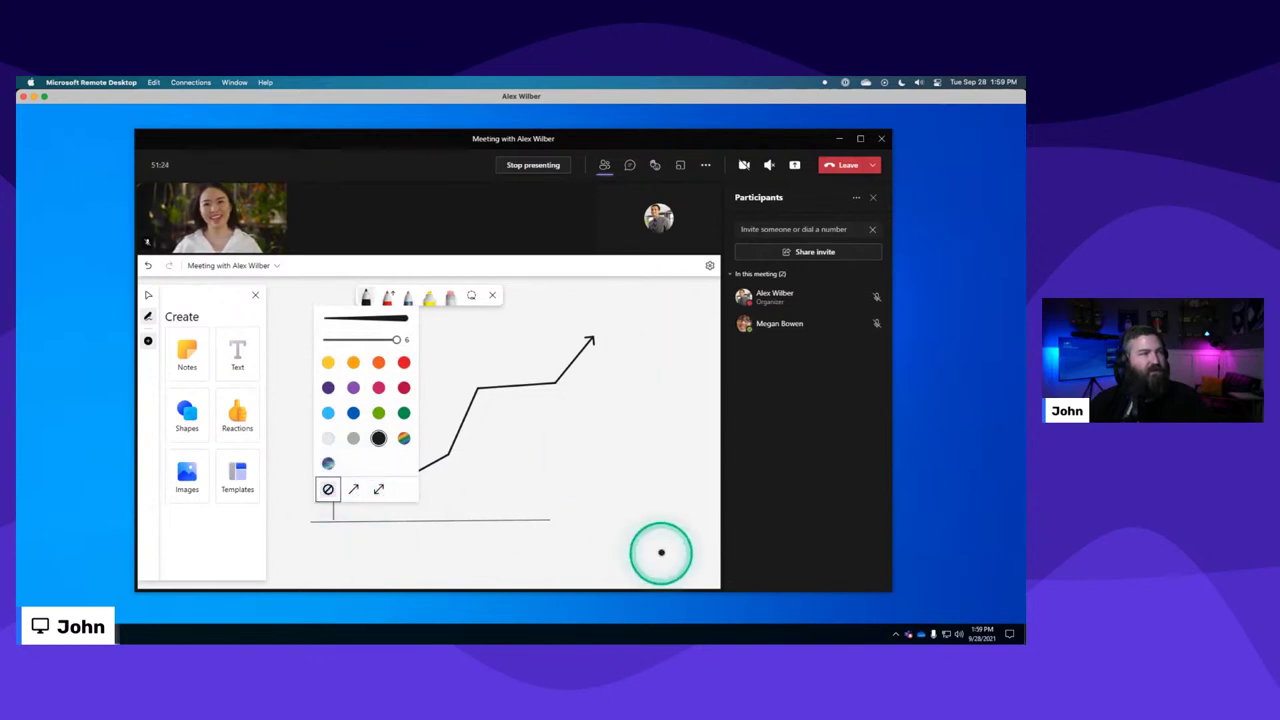
click(824, 548)
Switch to the Whiteboard article in Microsoft Edge and read the "Ink to shape intelligence" section with its shape demo.
key(ctrl+Up)
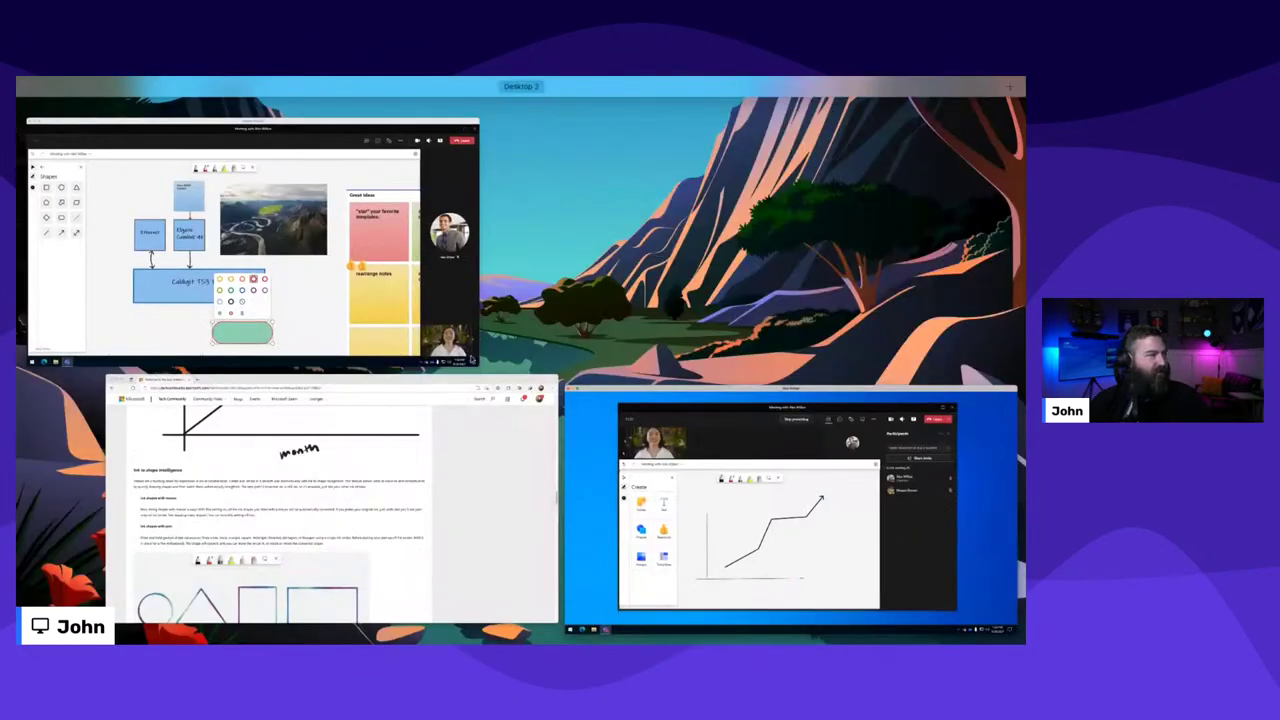
click(443, 494)
scroll(445, 494, down, 2)
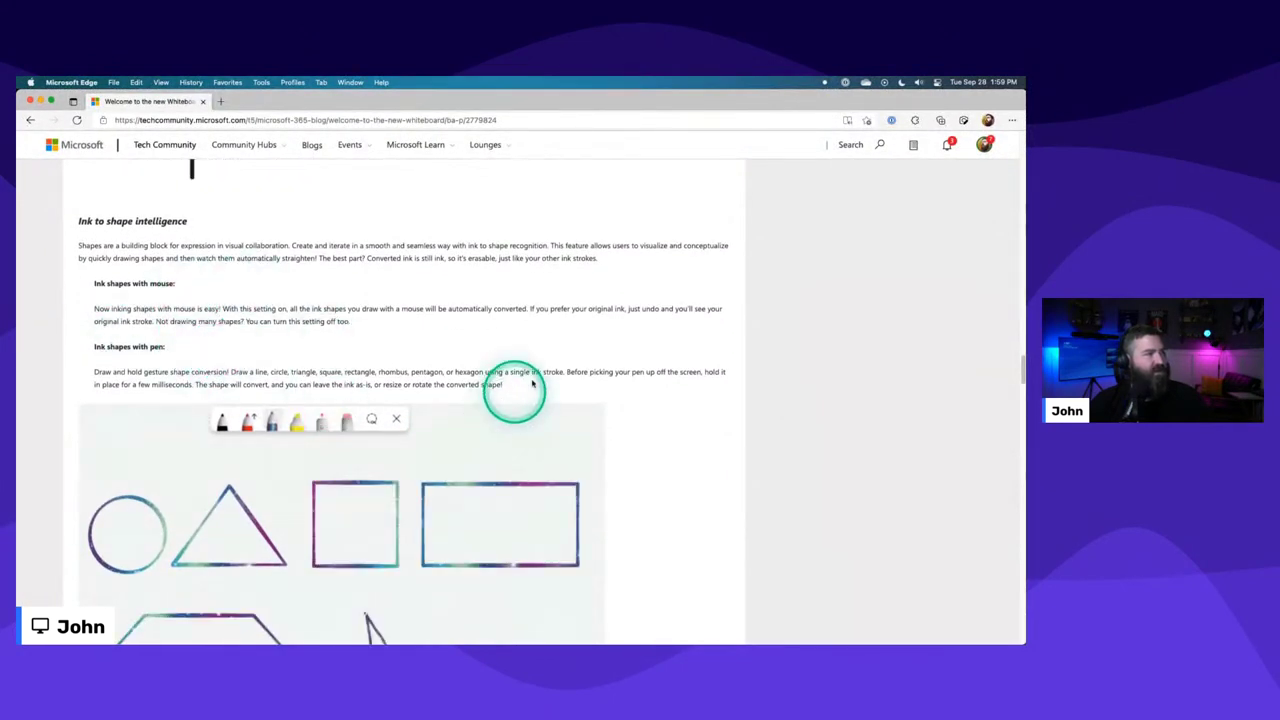
scroll(537, 378, down, 3)
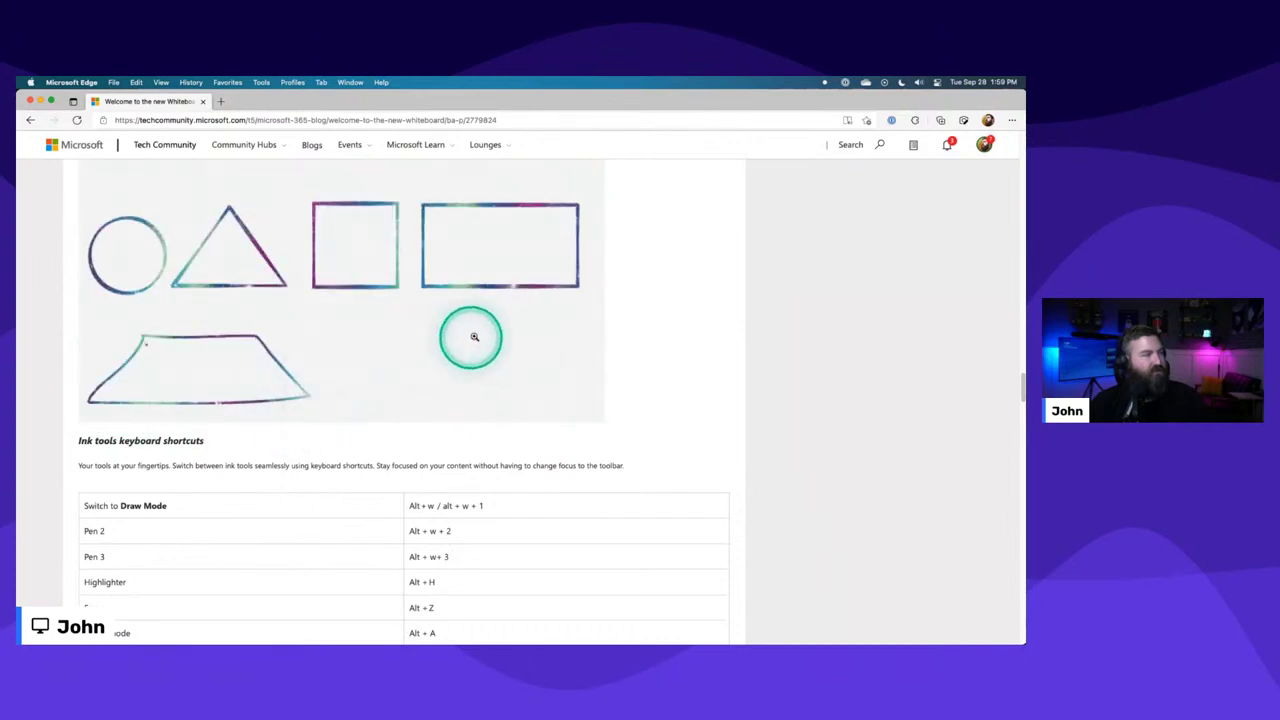
Return to the Teams whiteboard and ink a triangle near the bottom of the canvas and a trapezoid above it.
key(ctrl+Up)
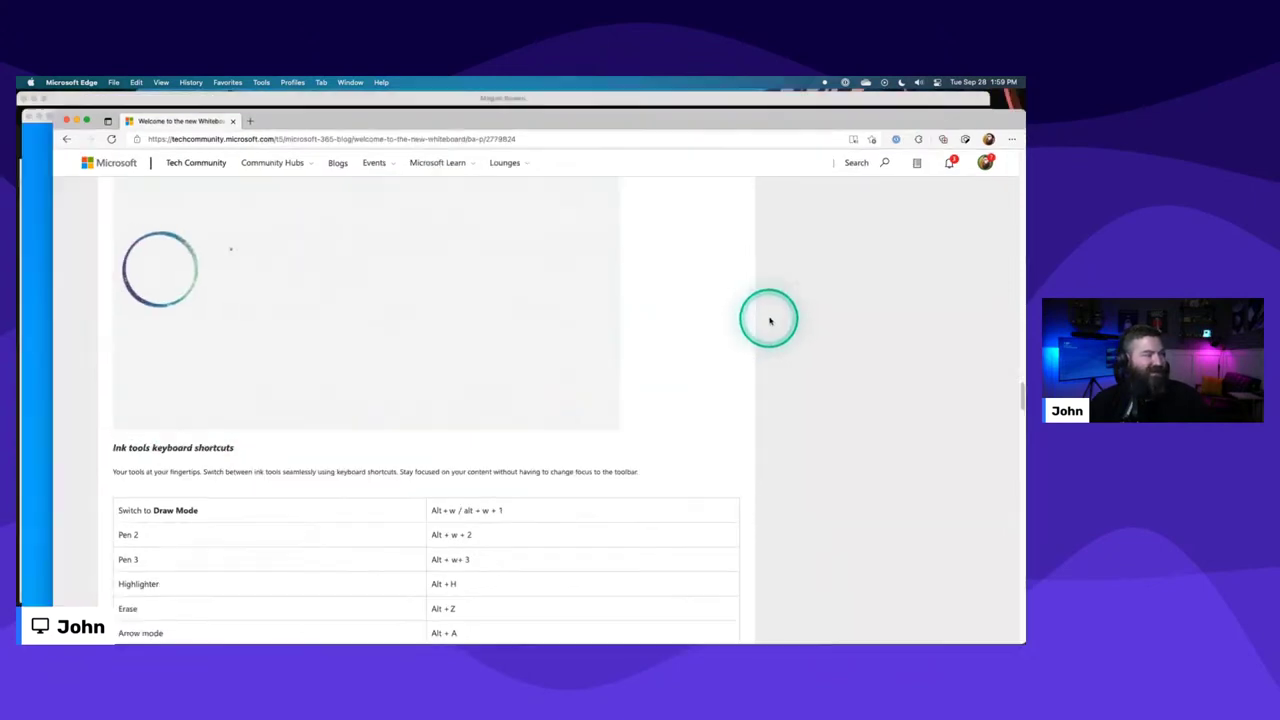
click(400, 515)
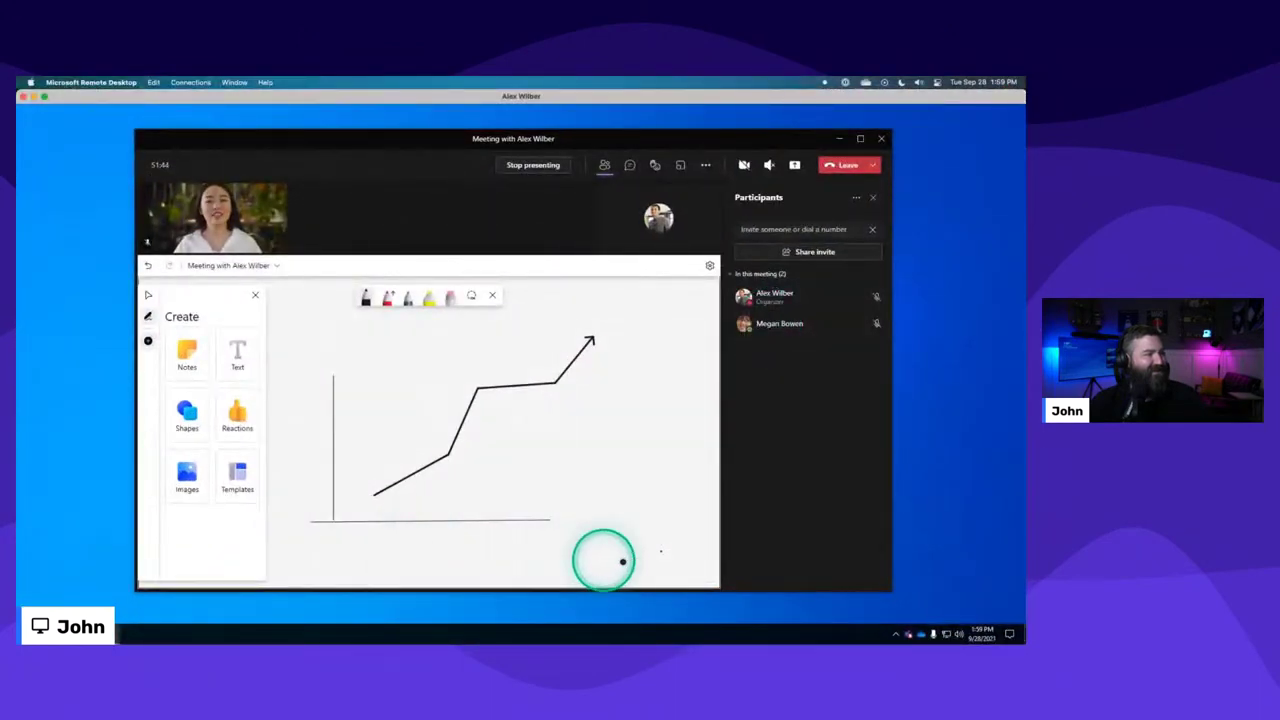
mouse_move(619, 559)
mouse_down()
mouse_move(546, 563)
mouse_move(594, 514)
mouse_move(622, 558)
mouse_up()
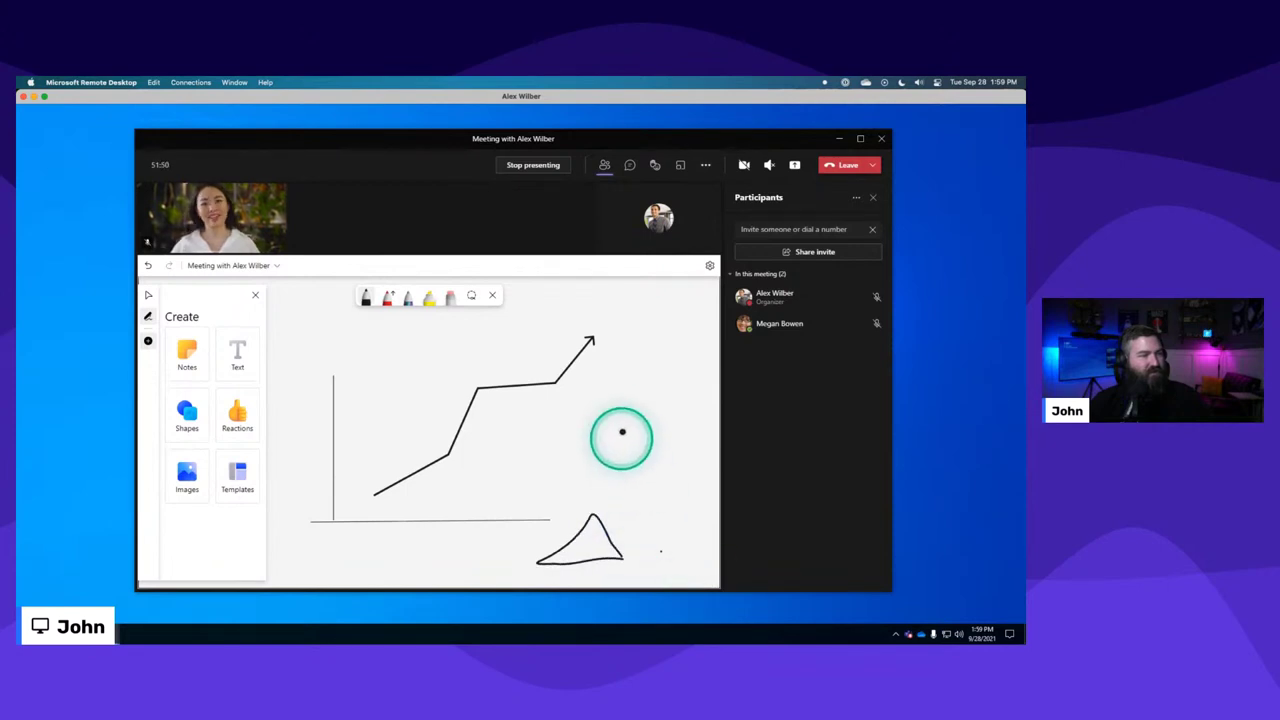
mouse_move(655, 475)
mouse_down()
mouse_move(566, 474)
mouse_move(587, 452)
mouse_move(640, 447)
mouse_move(652, 470)
mouse_up()
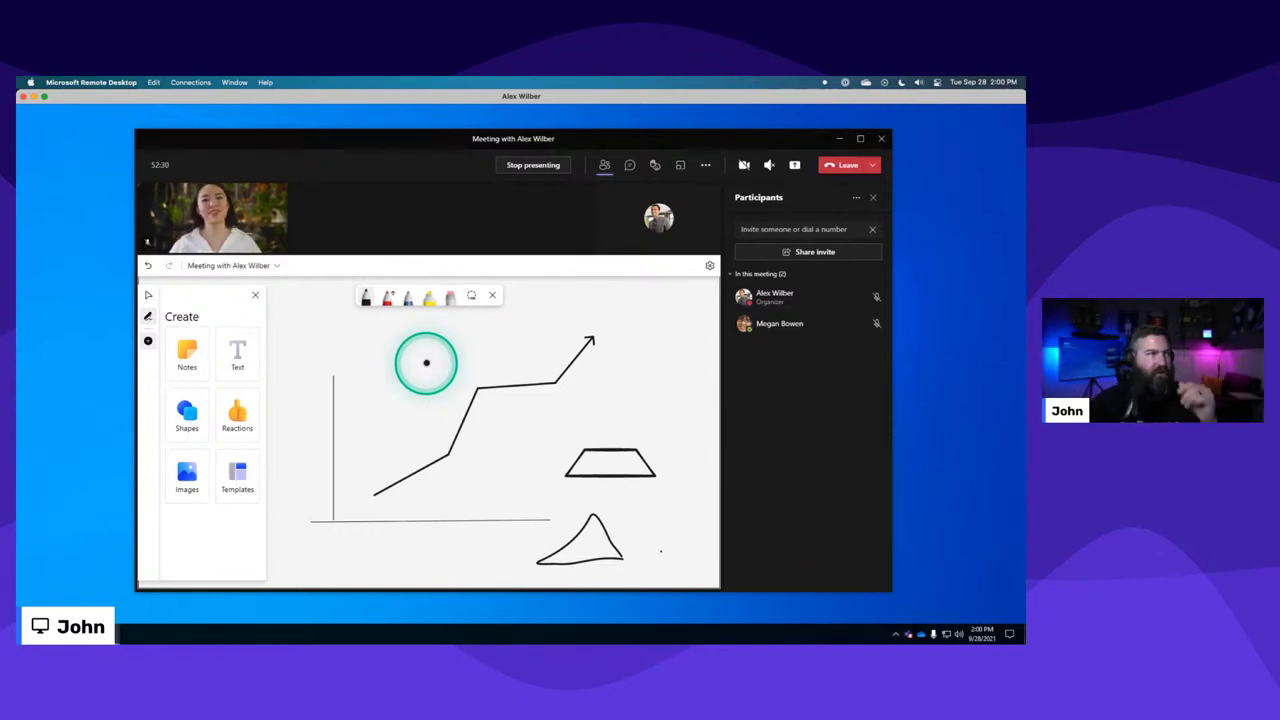
Switch to the Whiteboard article in Microsoft Edge and review the "Ink tools keyboard shortcuts" table.
key(ctrl+Up)
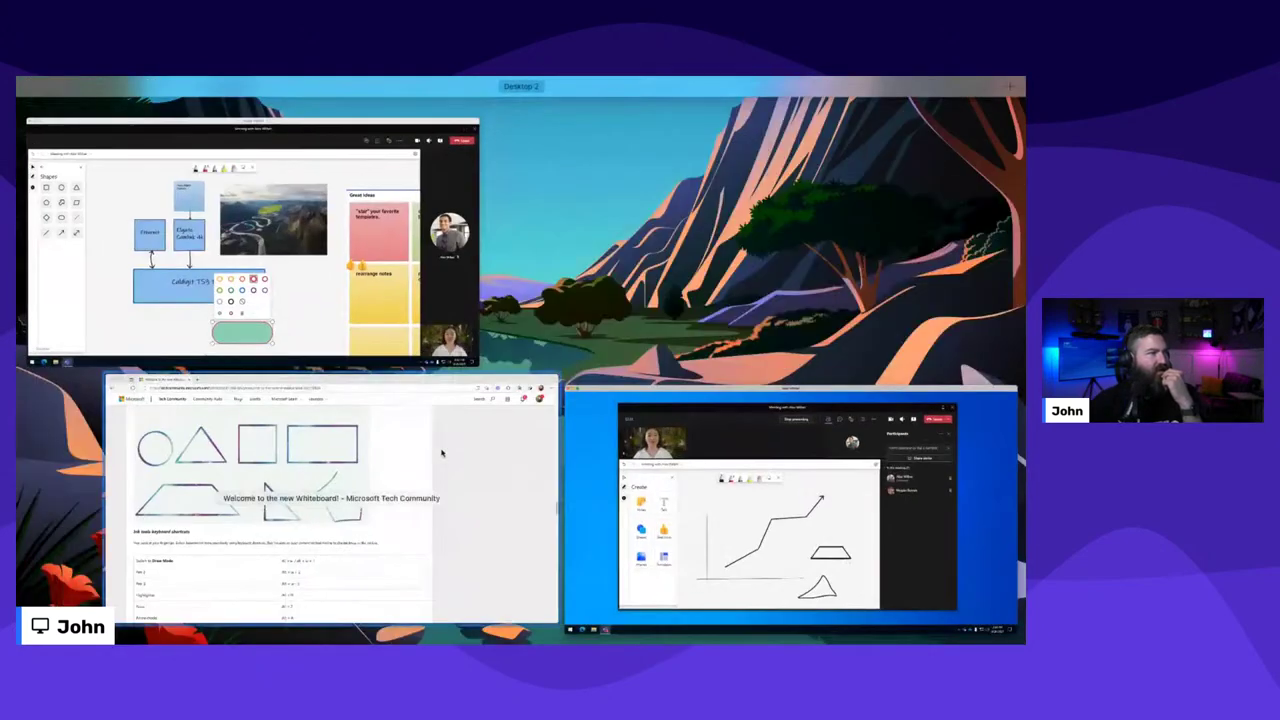
click(441, 453)
scroll(320, 431, down, 5)
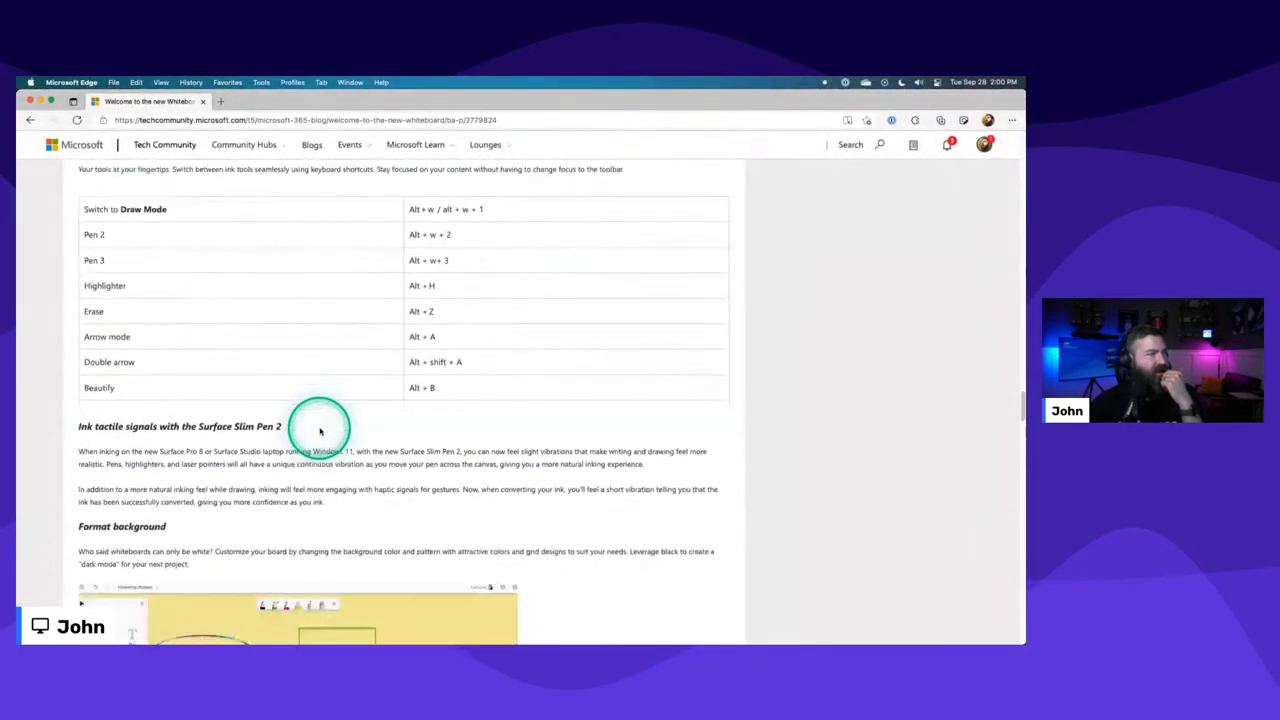
scroll(320, 428, up, 1)
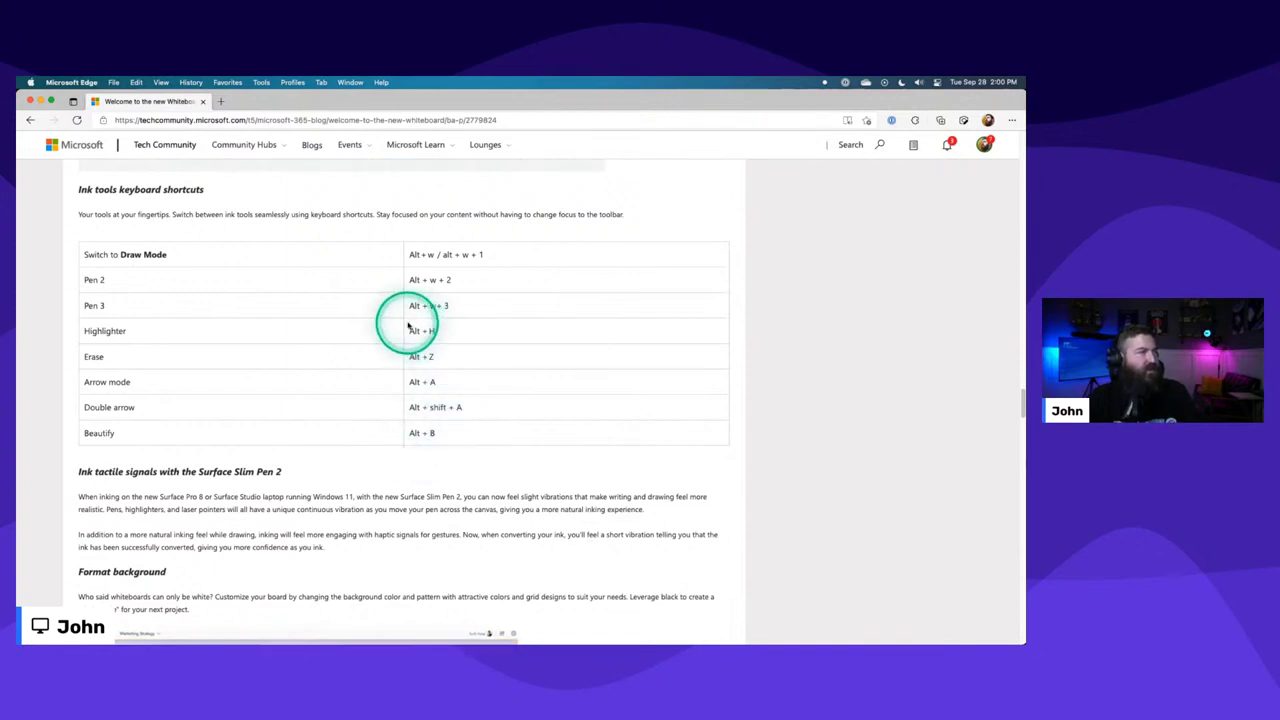
Switch back to the Teams whiteboard and toggle arrow mode on and off repeatedly for the black pen.
key(super)
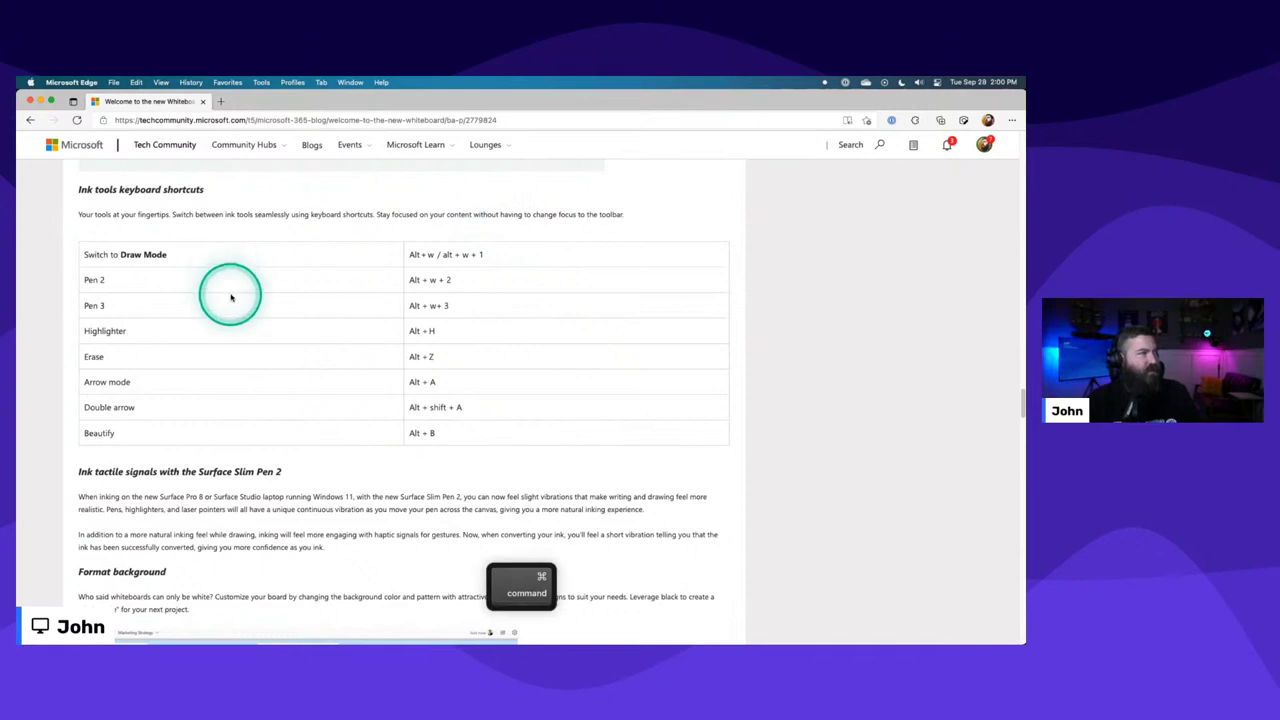
key(super+Tab)
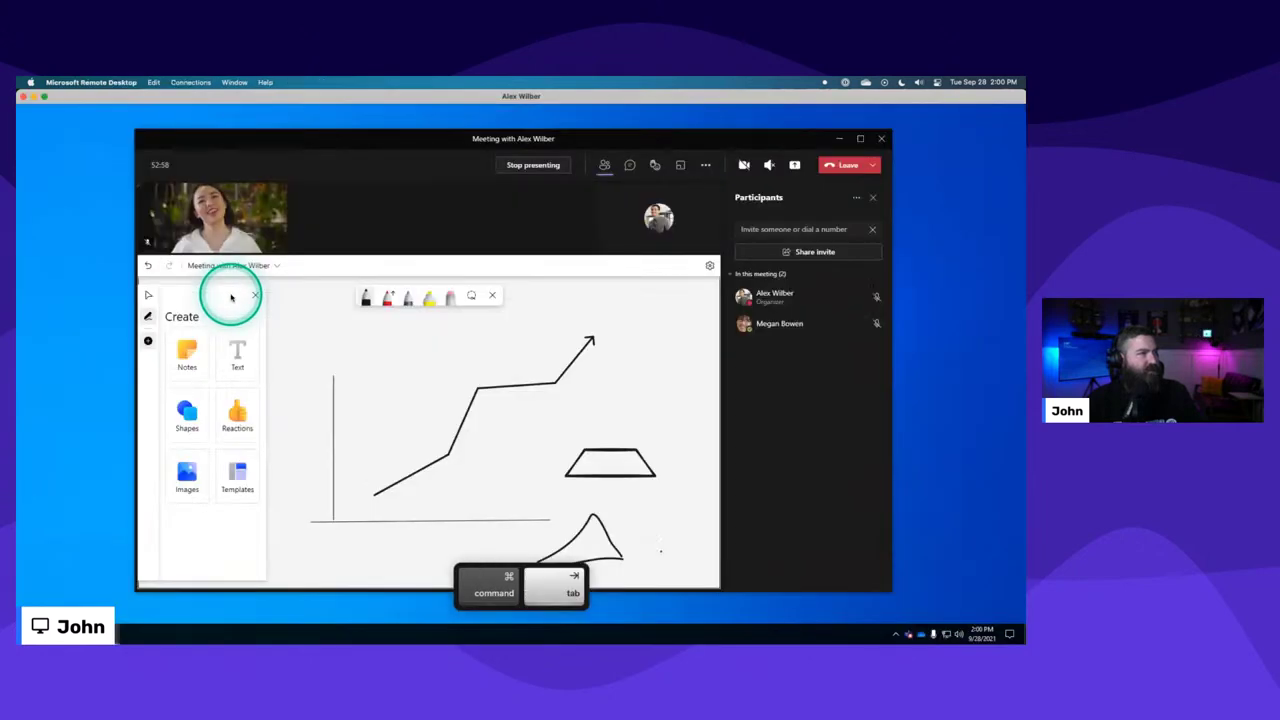
click(365, 298)
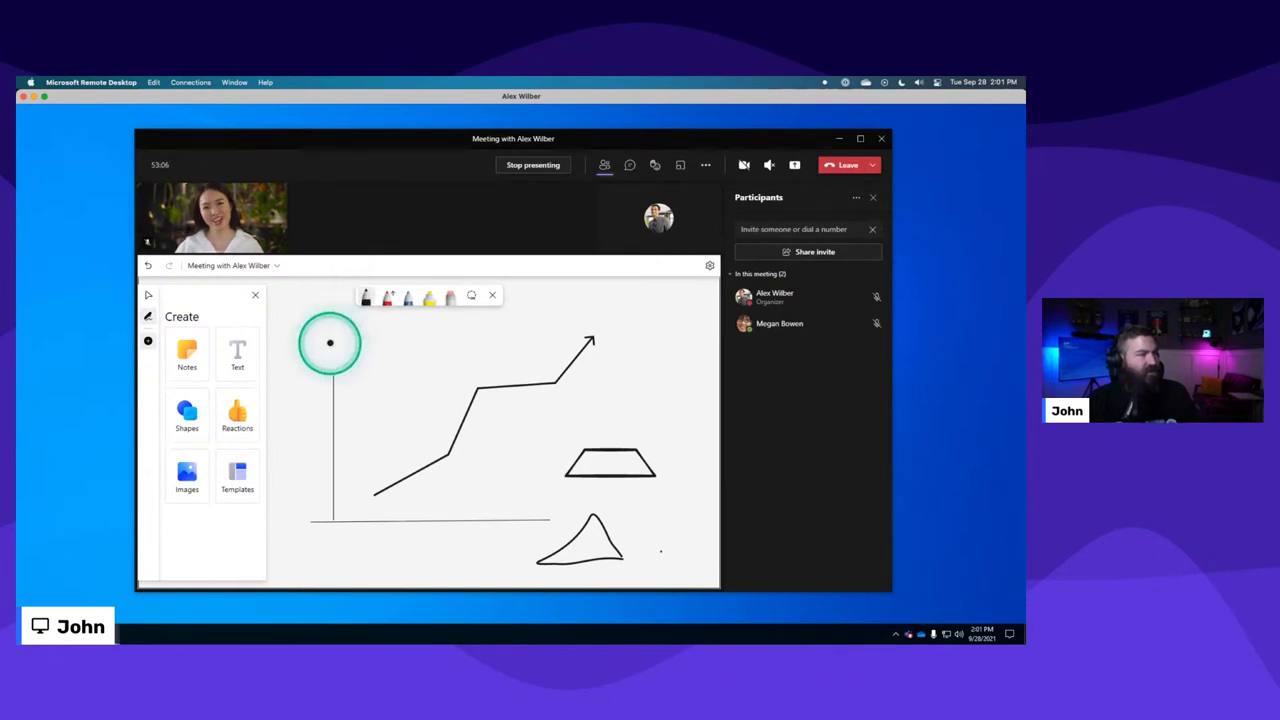
key(alt+a)
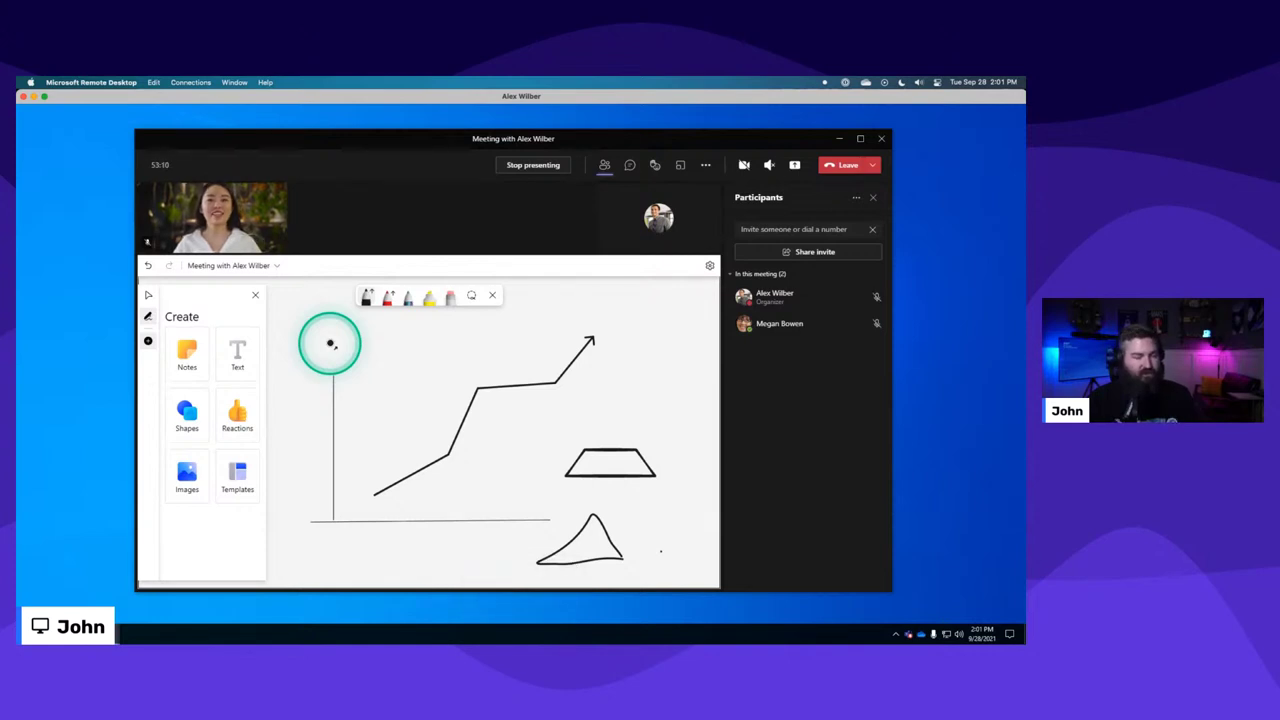
key(alt+a)
key(alt)
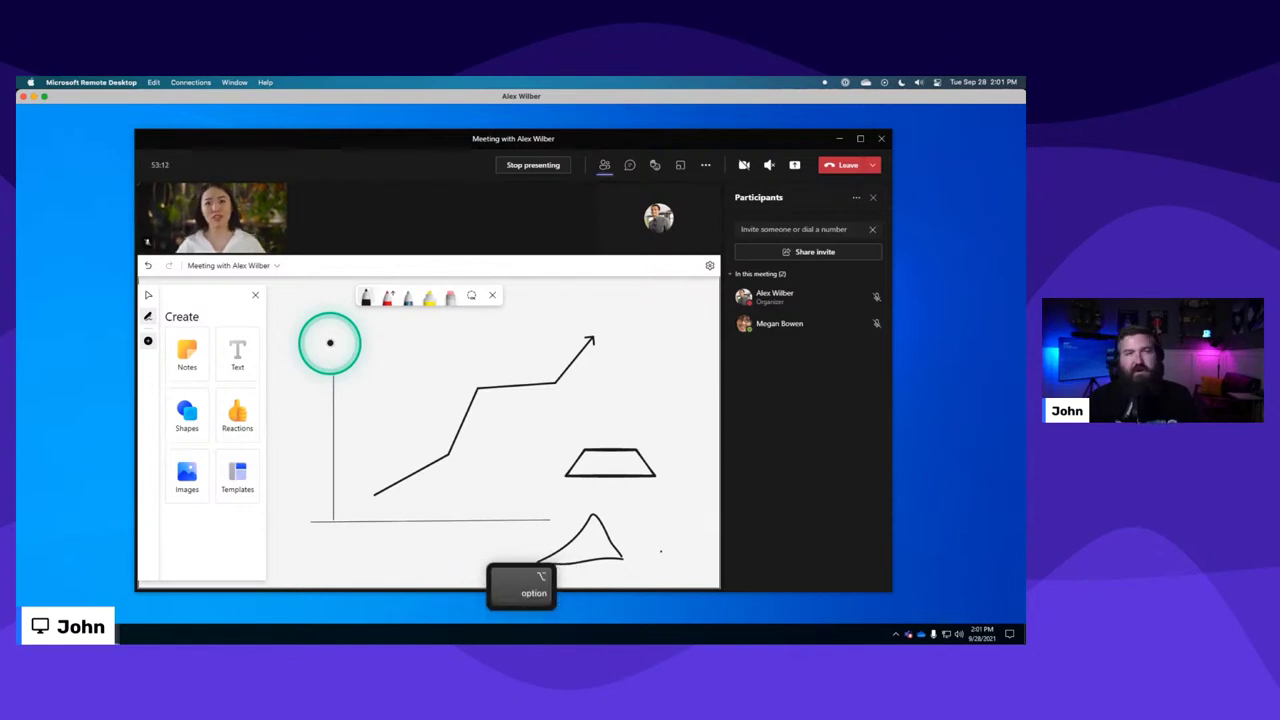
key(alt+a)
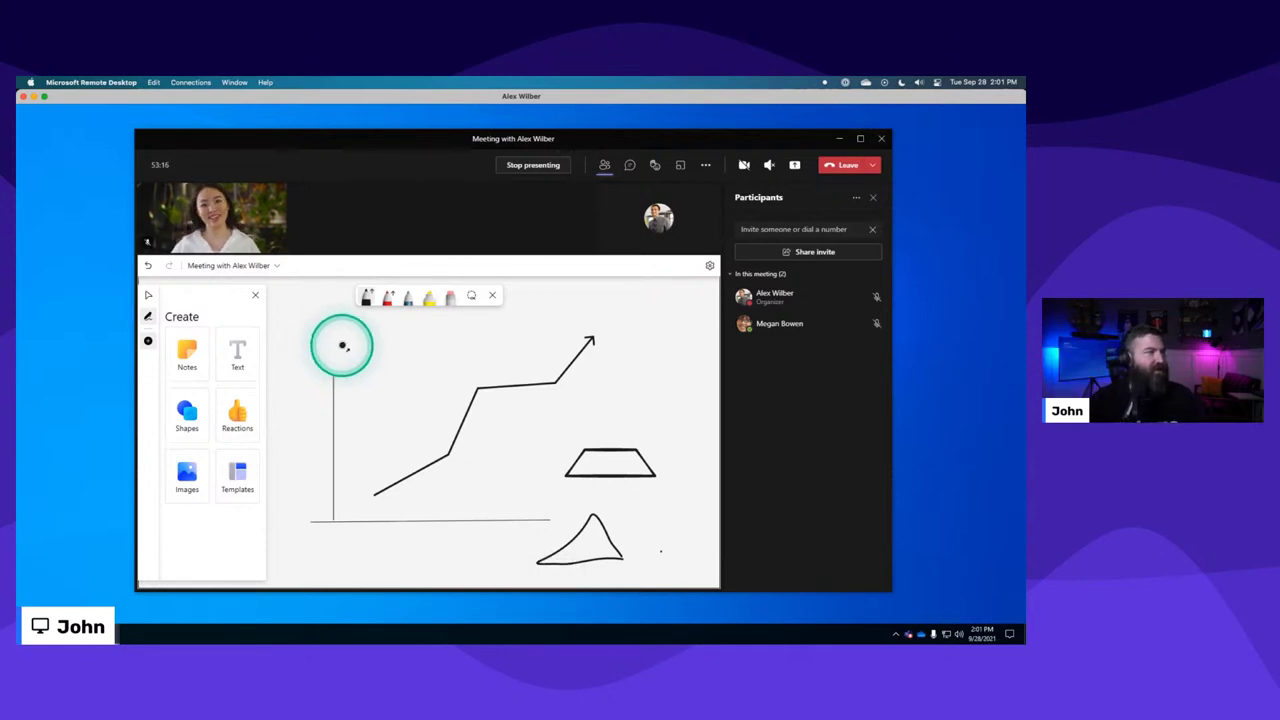
key(alt+a)
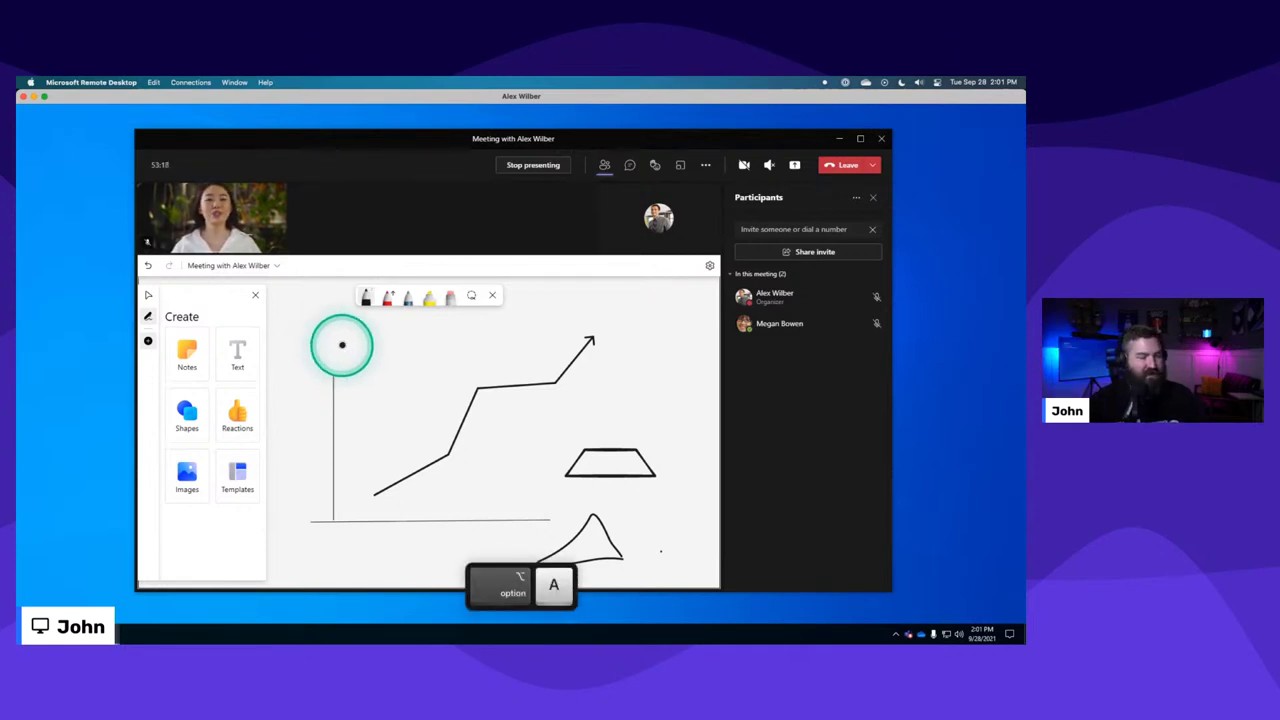
key(alt+a)
key(alt+a)
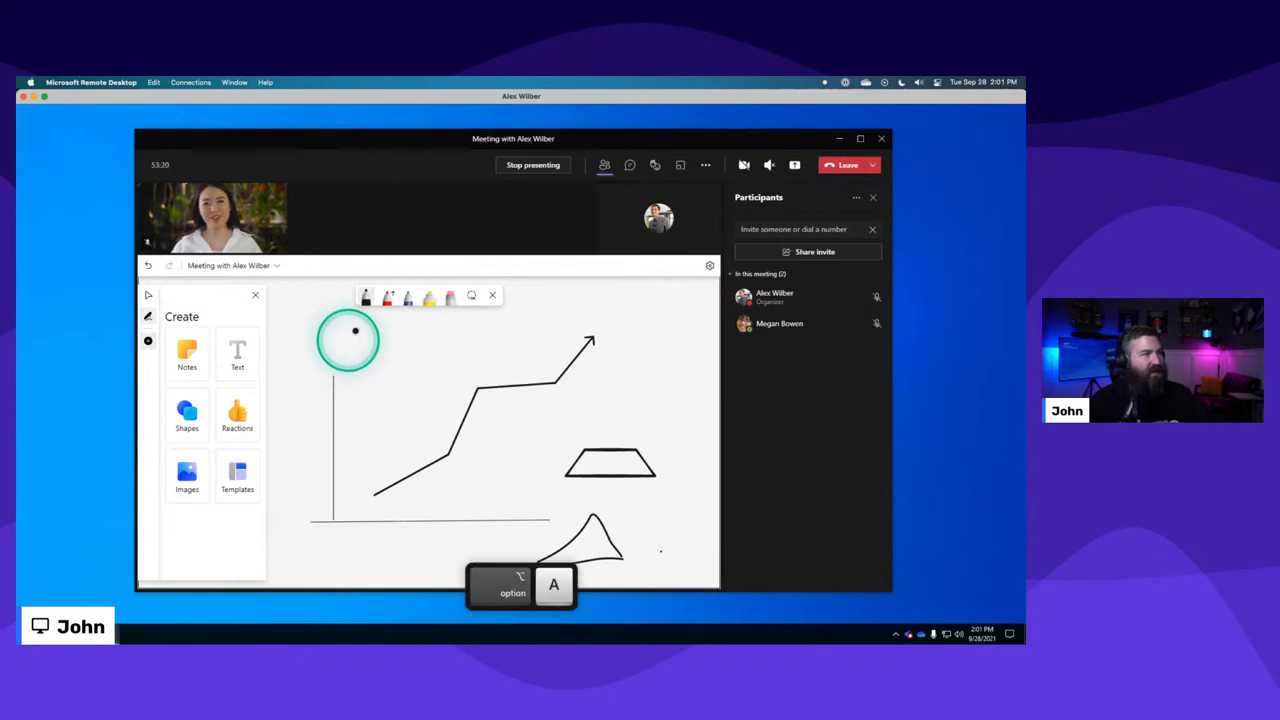
key(alt+a)
key(alt+a)
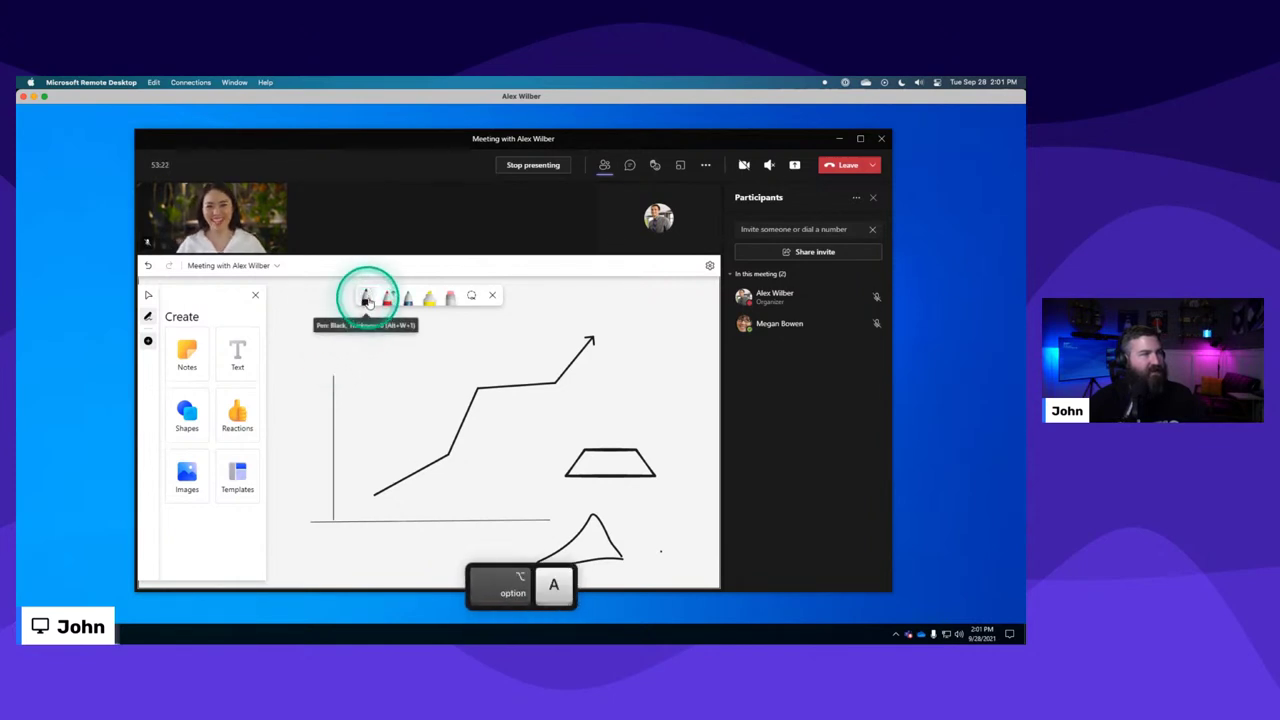
Ink a short arrow above the graph's vertical axis, and with arrow mode off, a plain stroke just below it.
key(alt+a)
drag(322, 361, 423, 343)
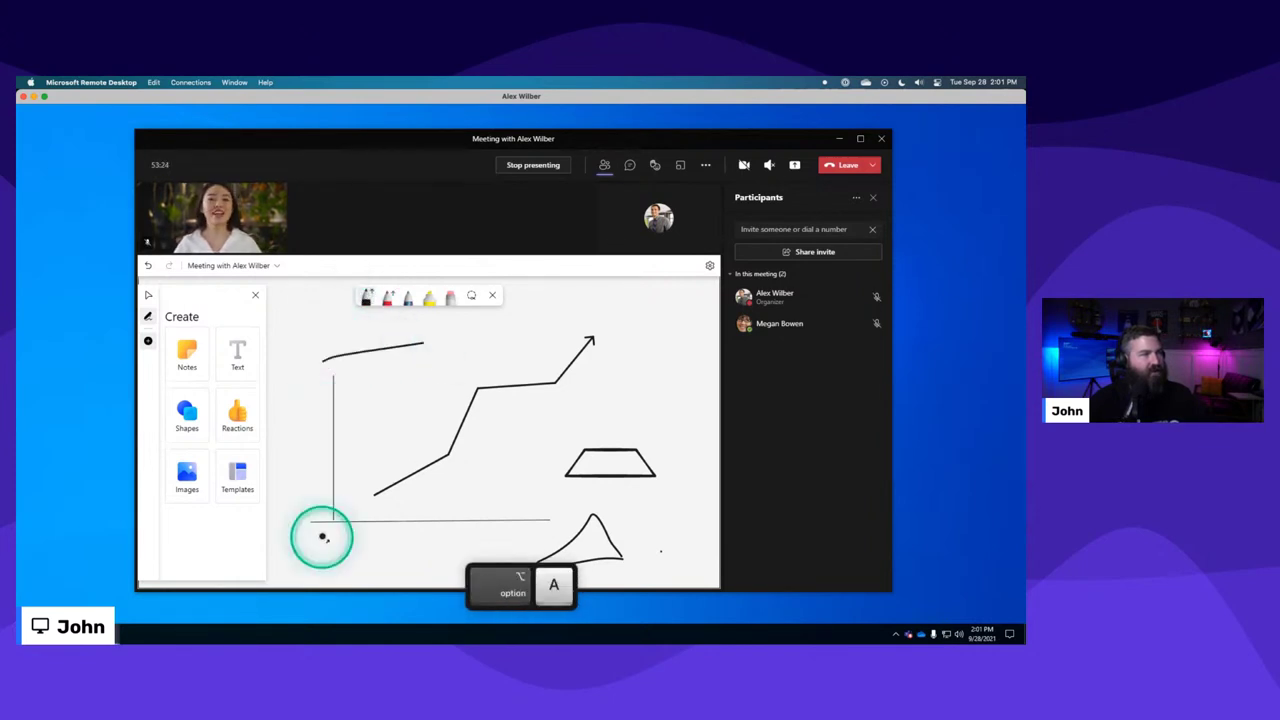
key(alt+a)
drag(355, 378, 411, 371)
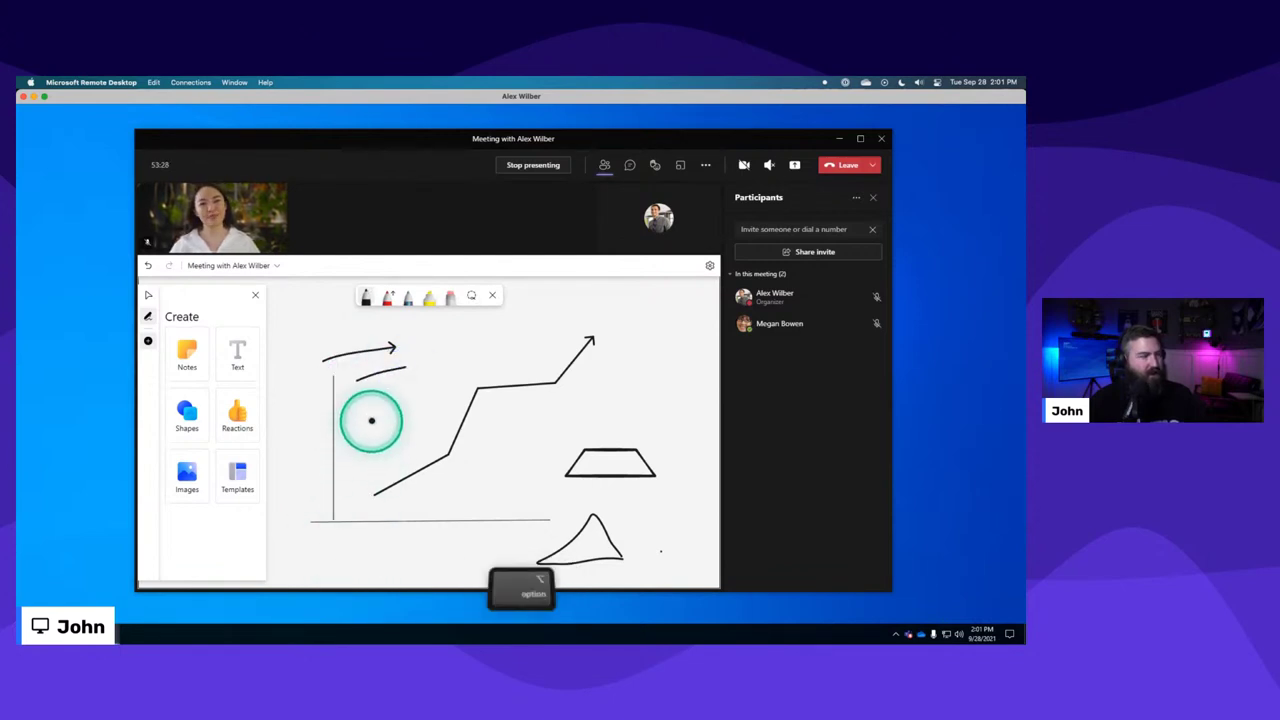
Ink a double-headed arrow below the short plain stroke, and a single-headed arrow beneath it in arrow mode.
key(shift+alt+a)
drag(371, 420, 421, 385)
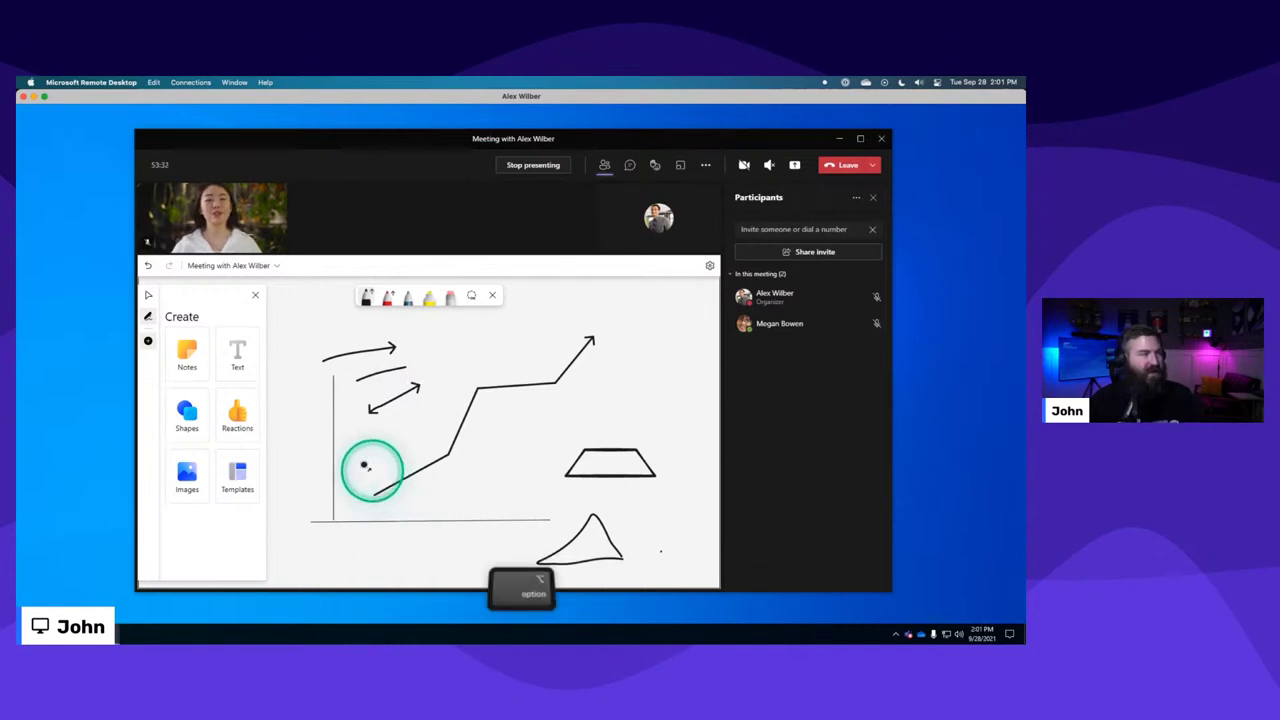
key(alt+a)
drag(363, 466, 426, 420)
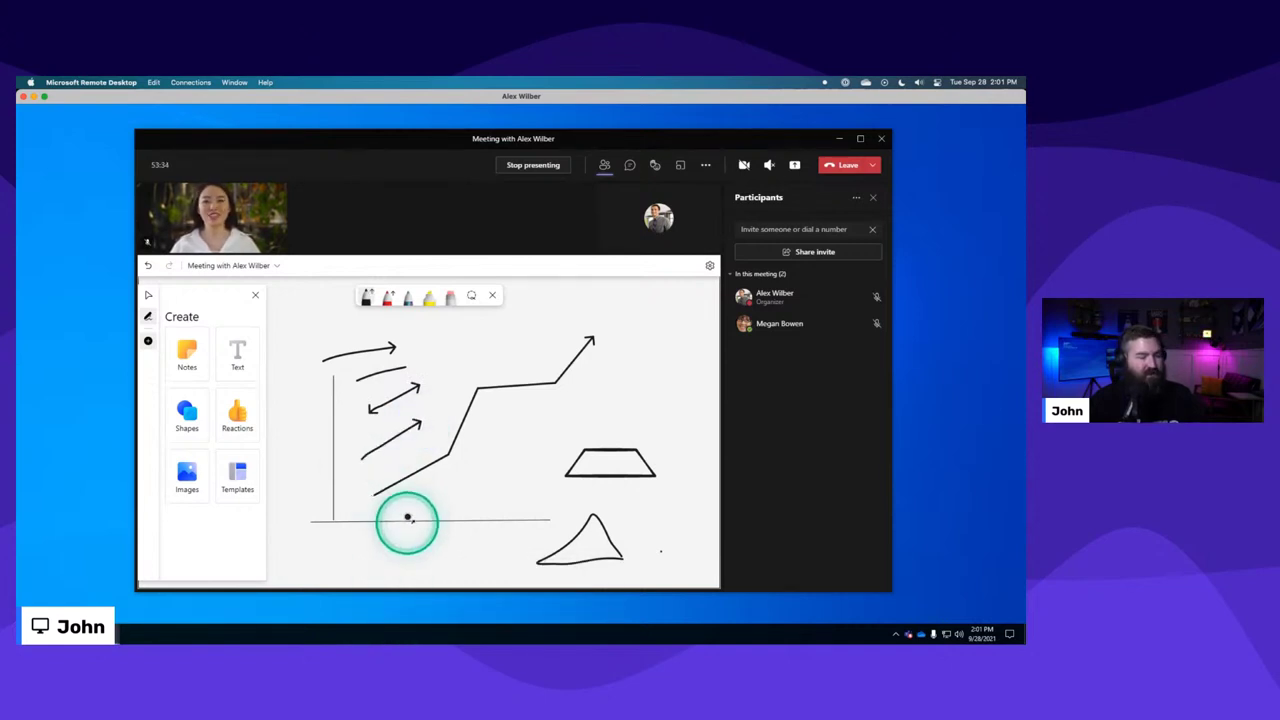
Turn arrow mode off and ink a plain black stroke between the lowest arrow and the graph line.
key(alt+a)
drag(366, 484, 428, 438)
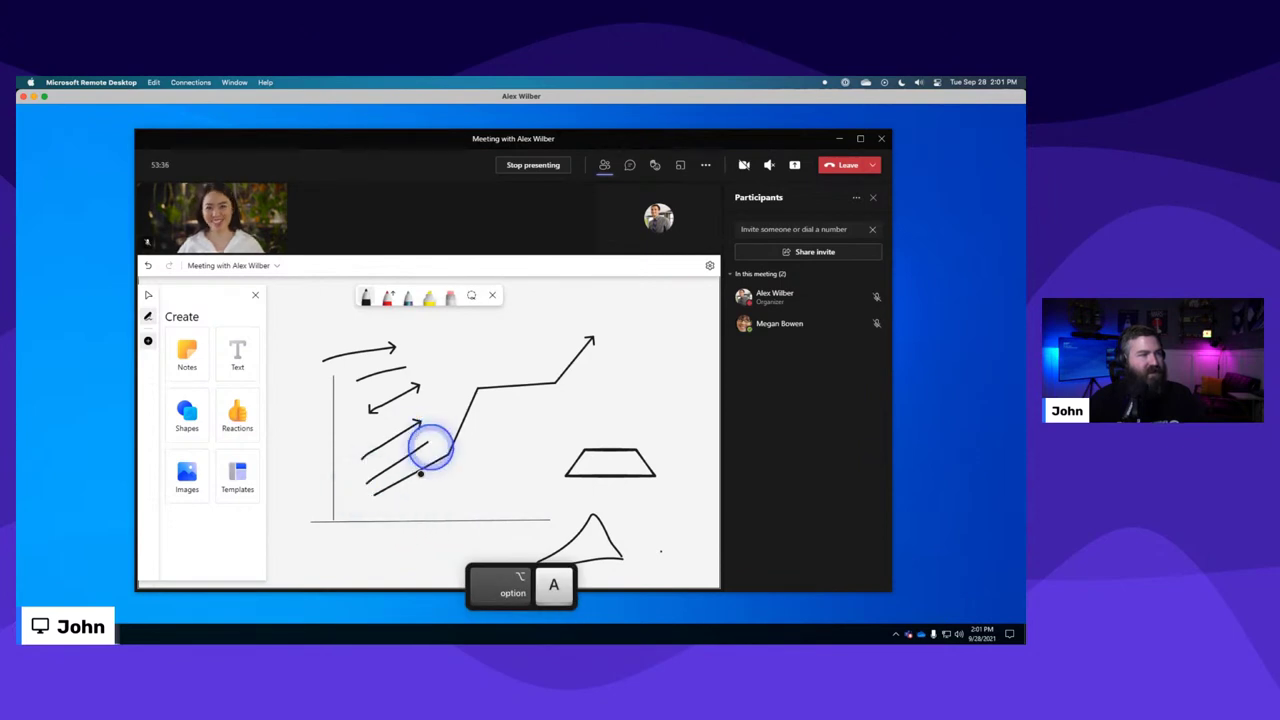
click(430, 635)
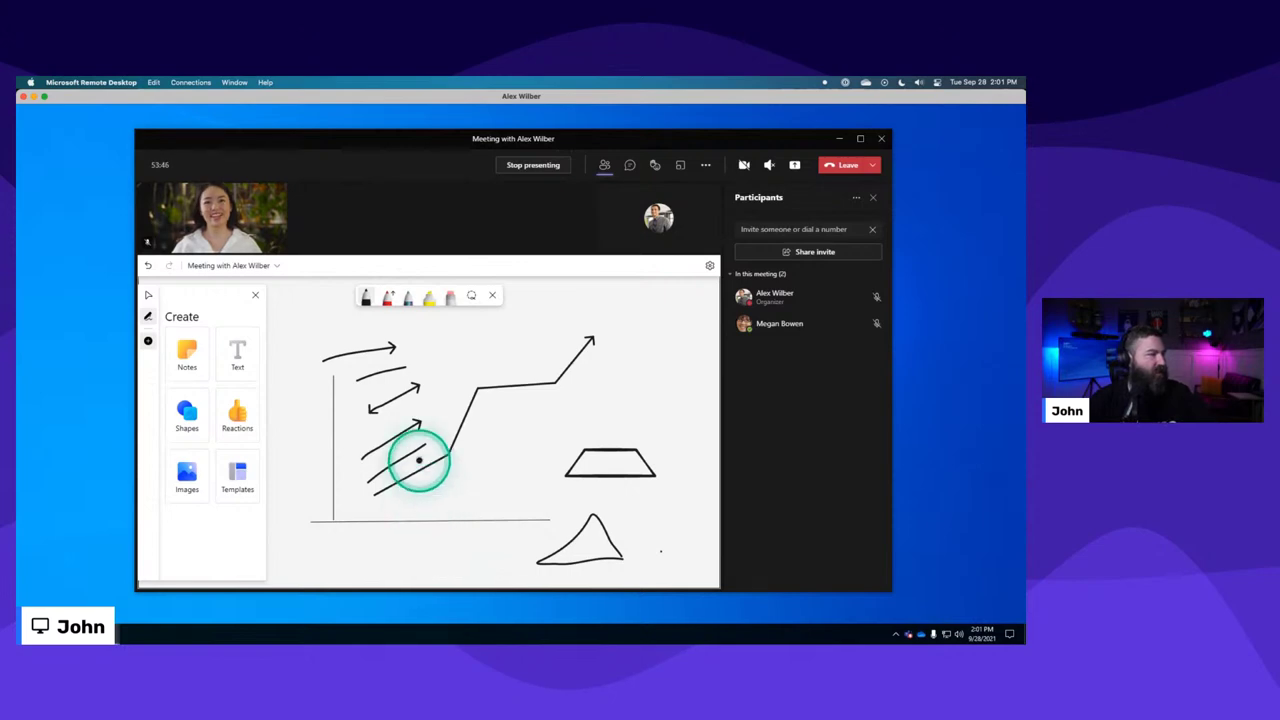
Switch to the Whiteboard article in Microsoft Edge and highlight the "Arrow mode" and "Double arrow" shortcut rows.
key(ctrl+Left)
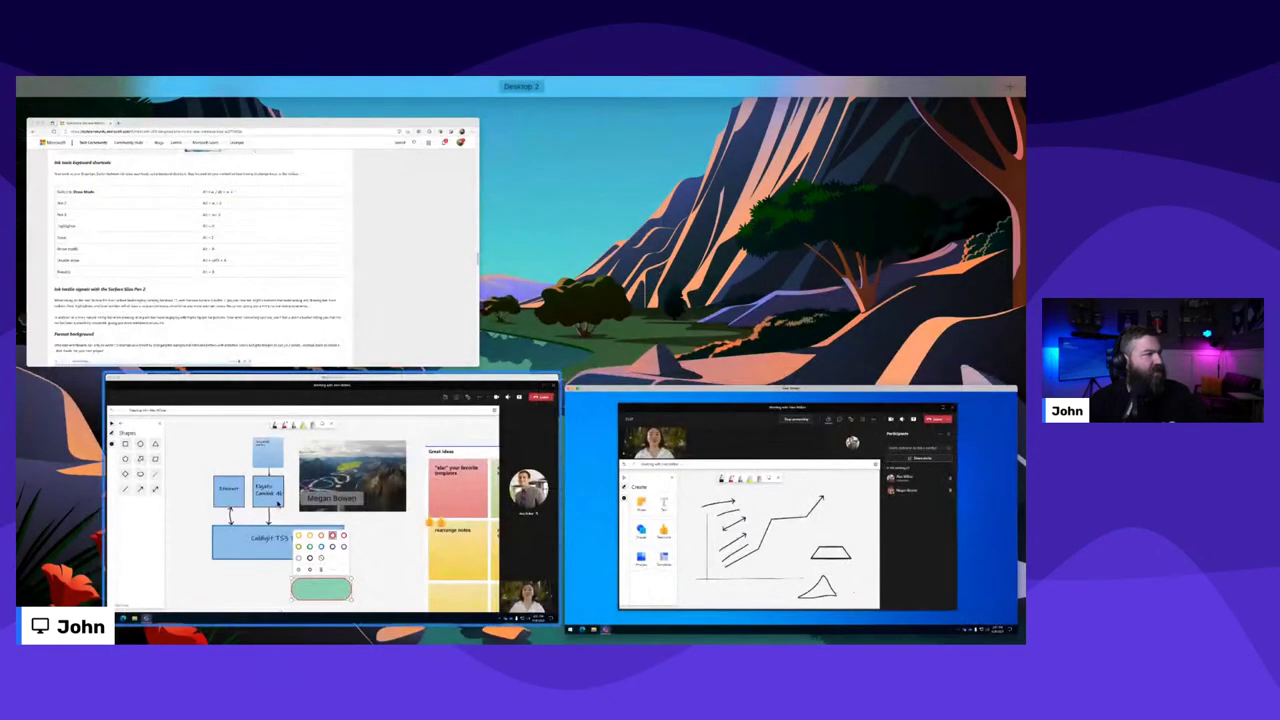
click(137, 343)
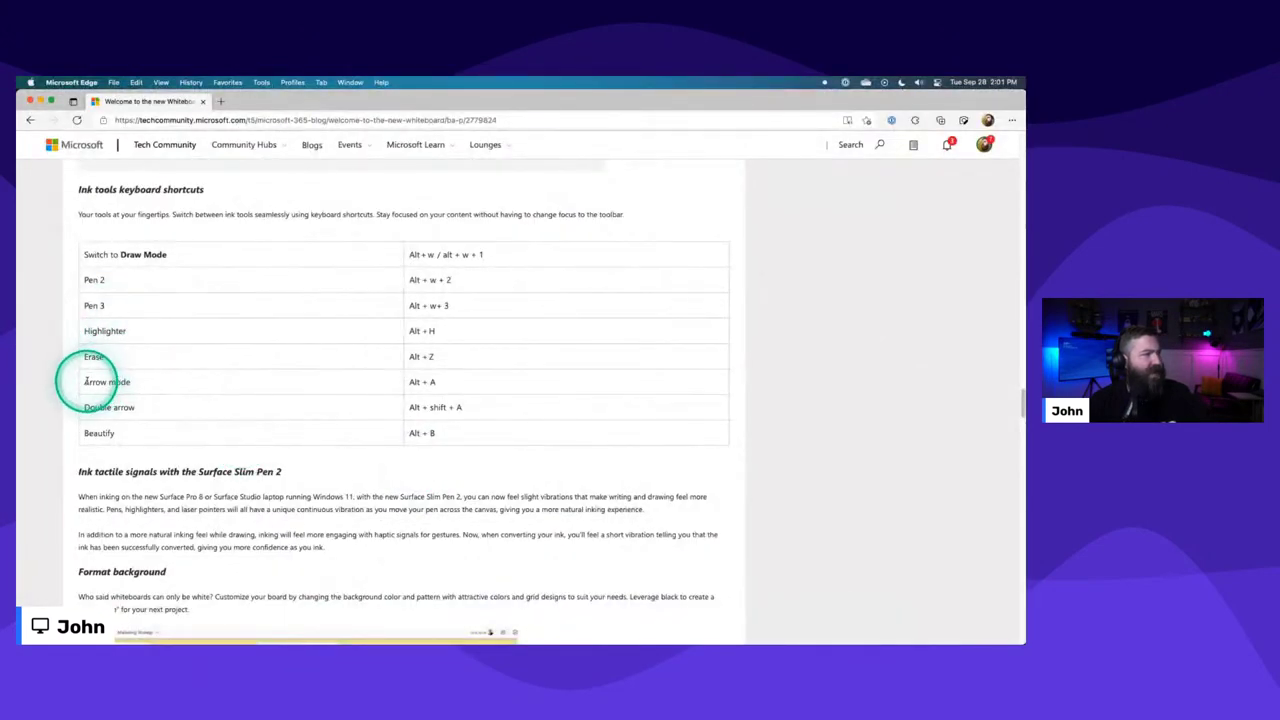
drag(86, 381, 457, 406)
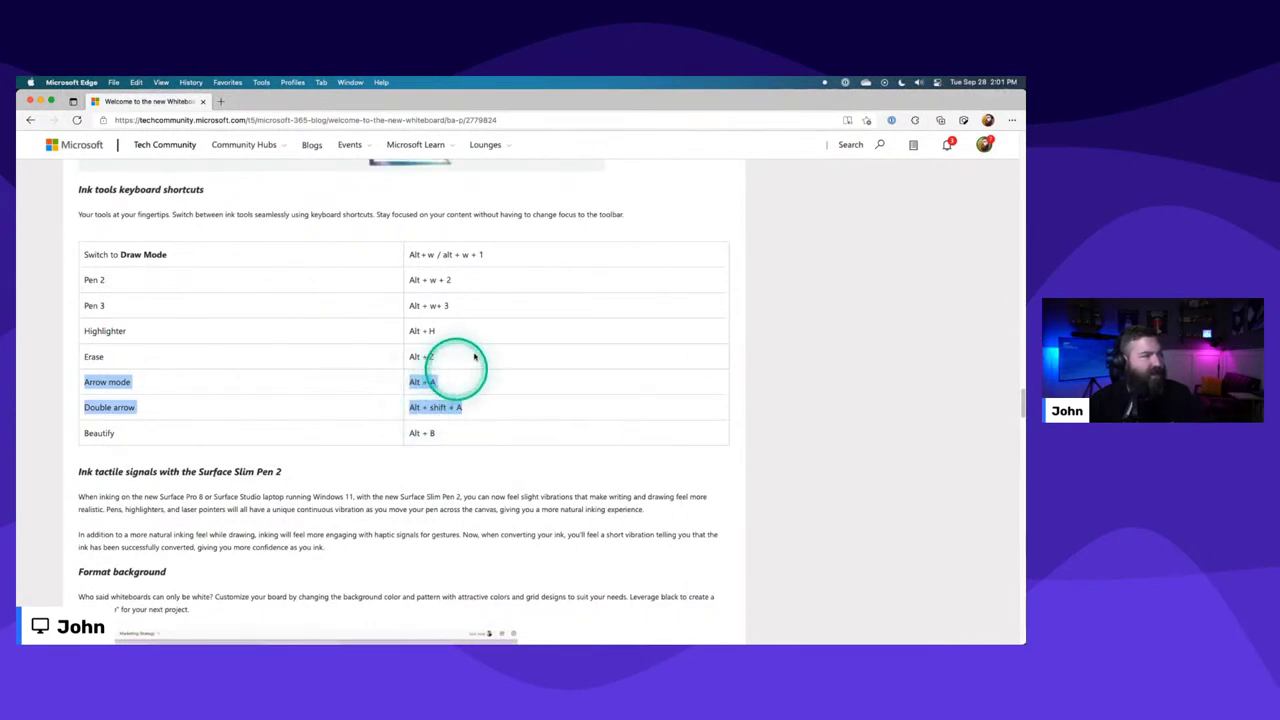
Highlight the keyboard shortcut listed for Erase in the article, and switch back to the Teams meeting whiteboard.
drag(440, 355, 381, 353)
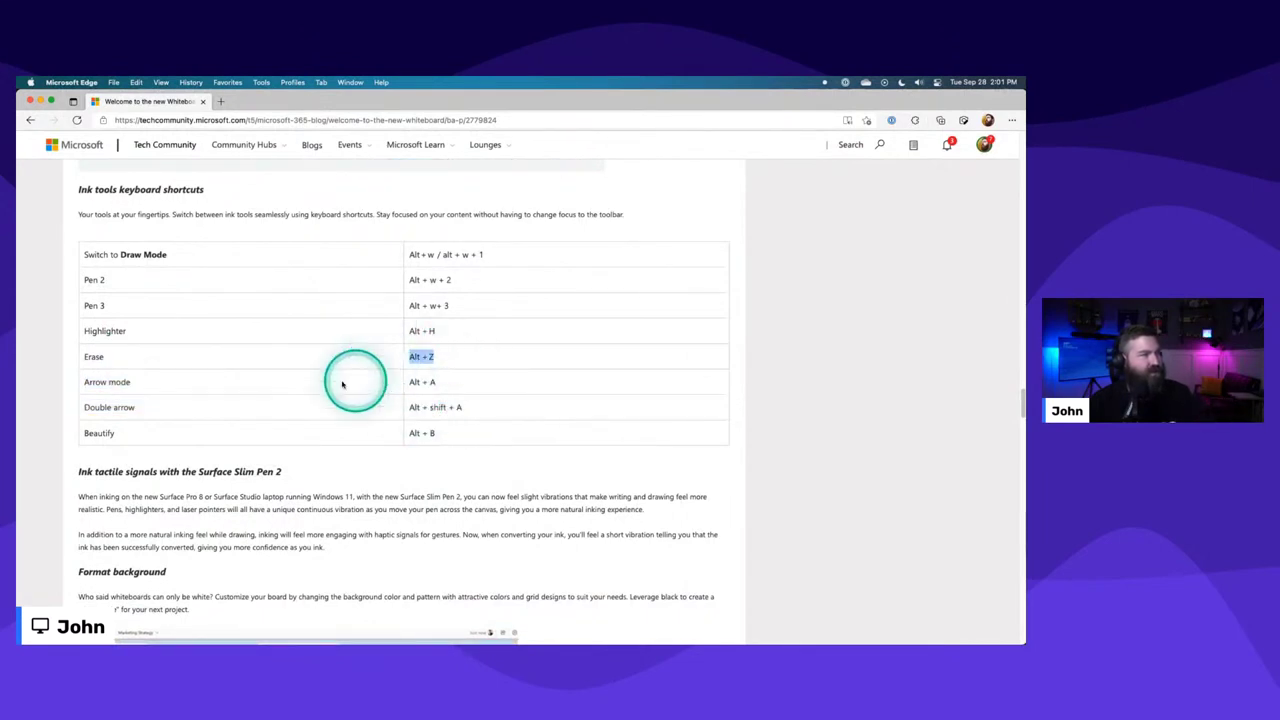
key(super+Tab)
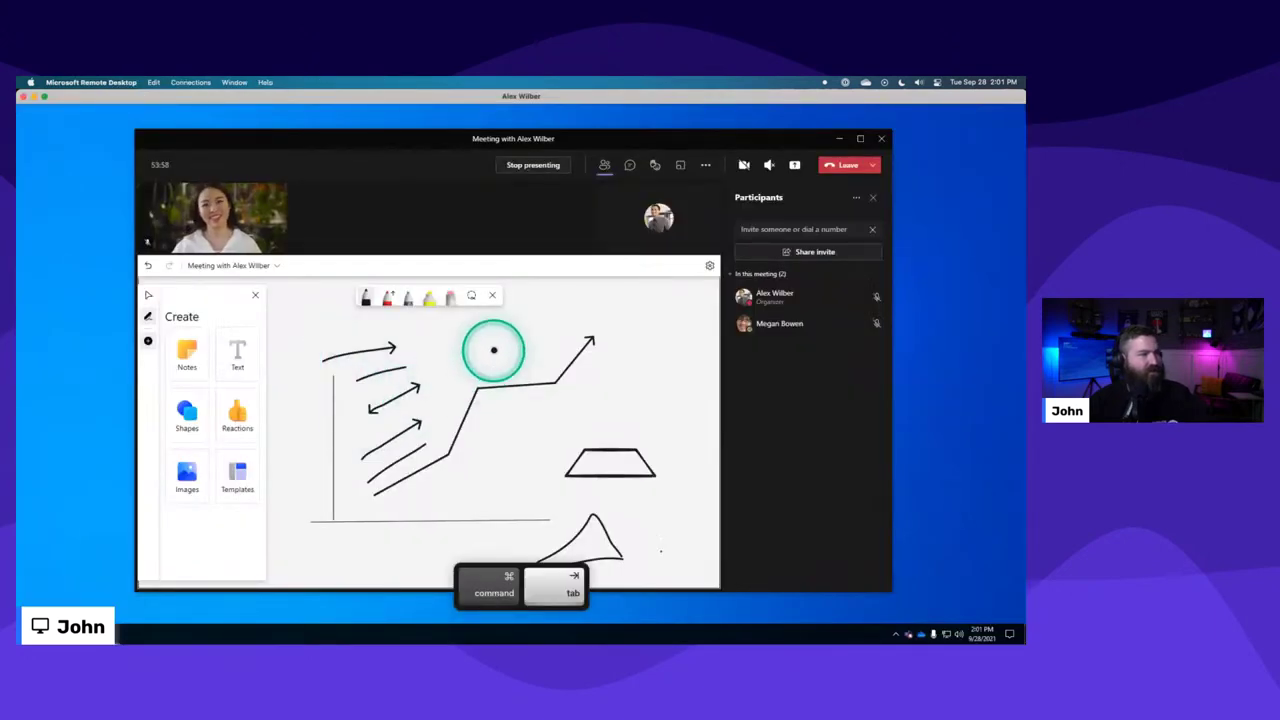
key(super+a)
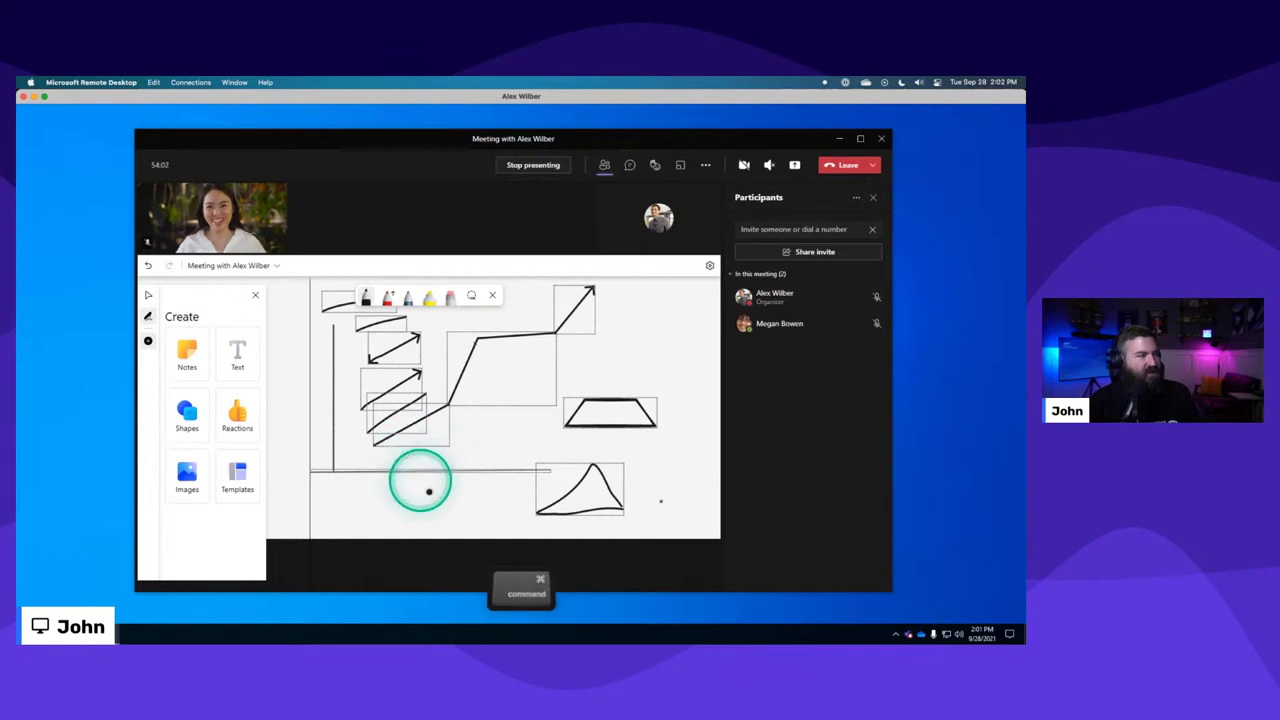
key(super+a)
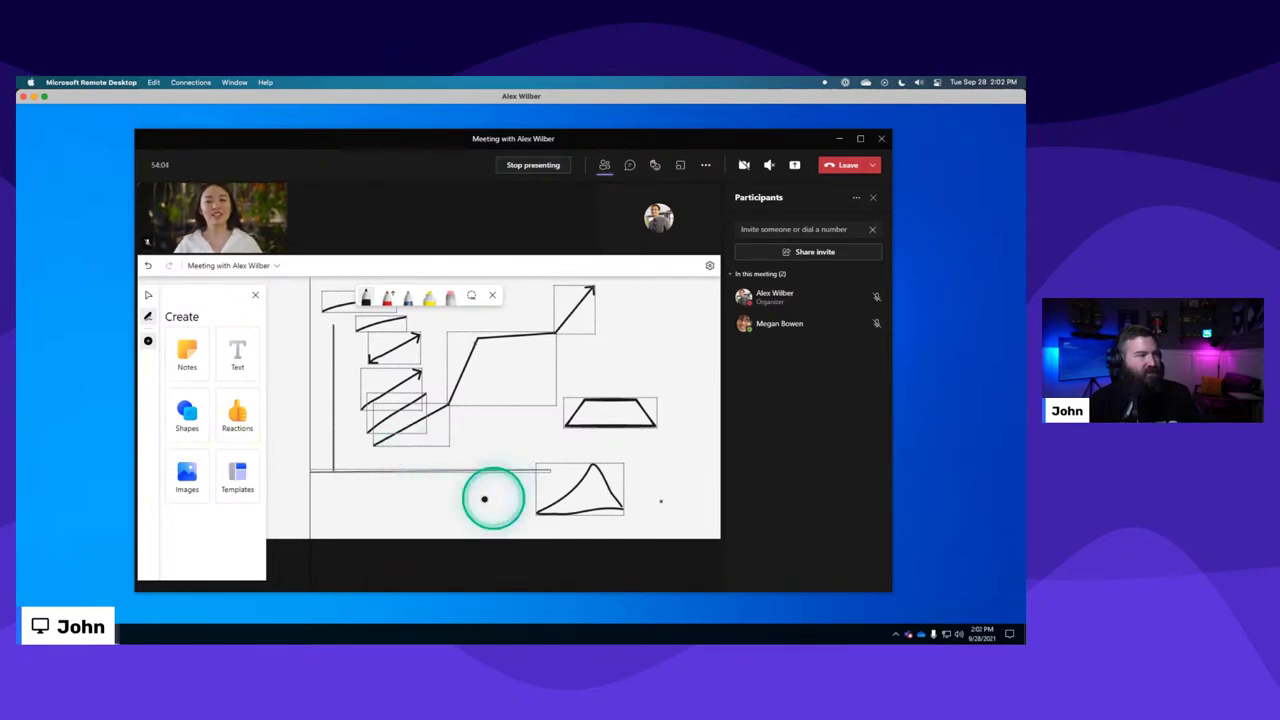
click(306, 494)
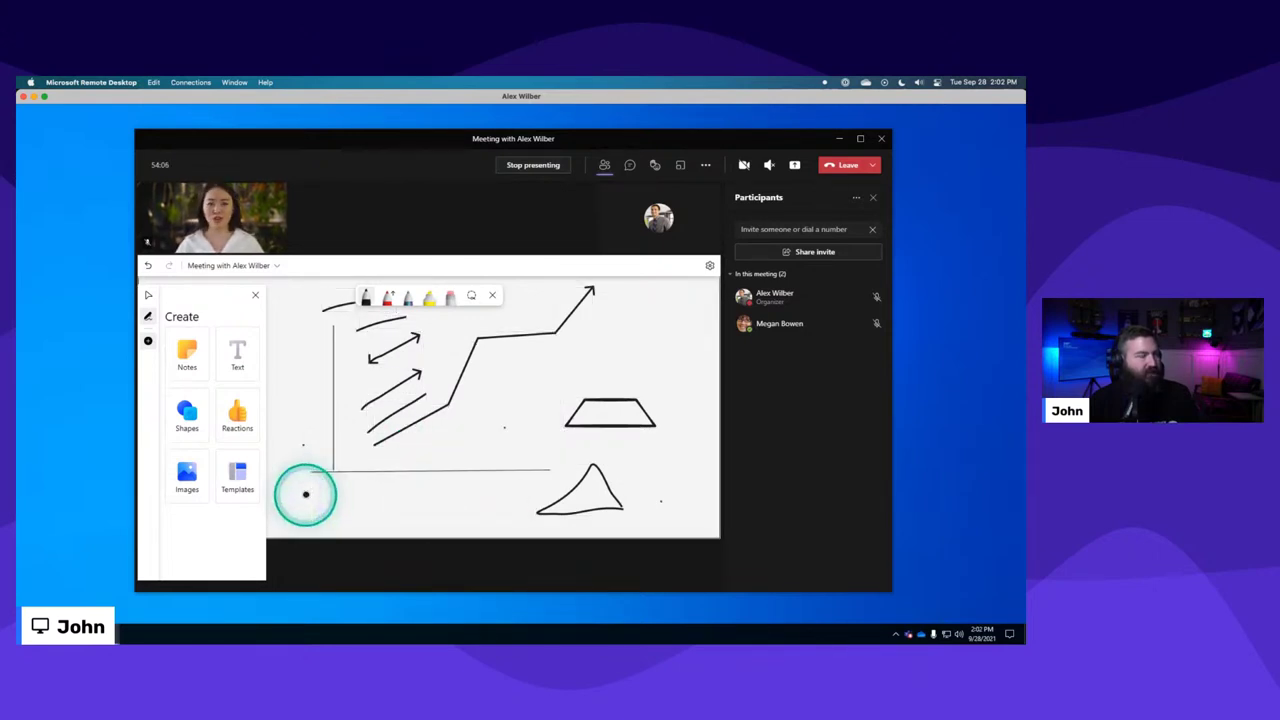
Undo the stray dots, the practice strokes and arrows around the graph, the trapezoid and the triangle.
key(super+z)
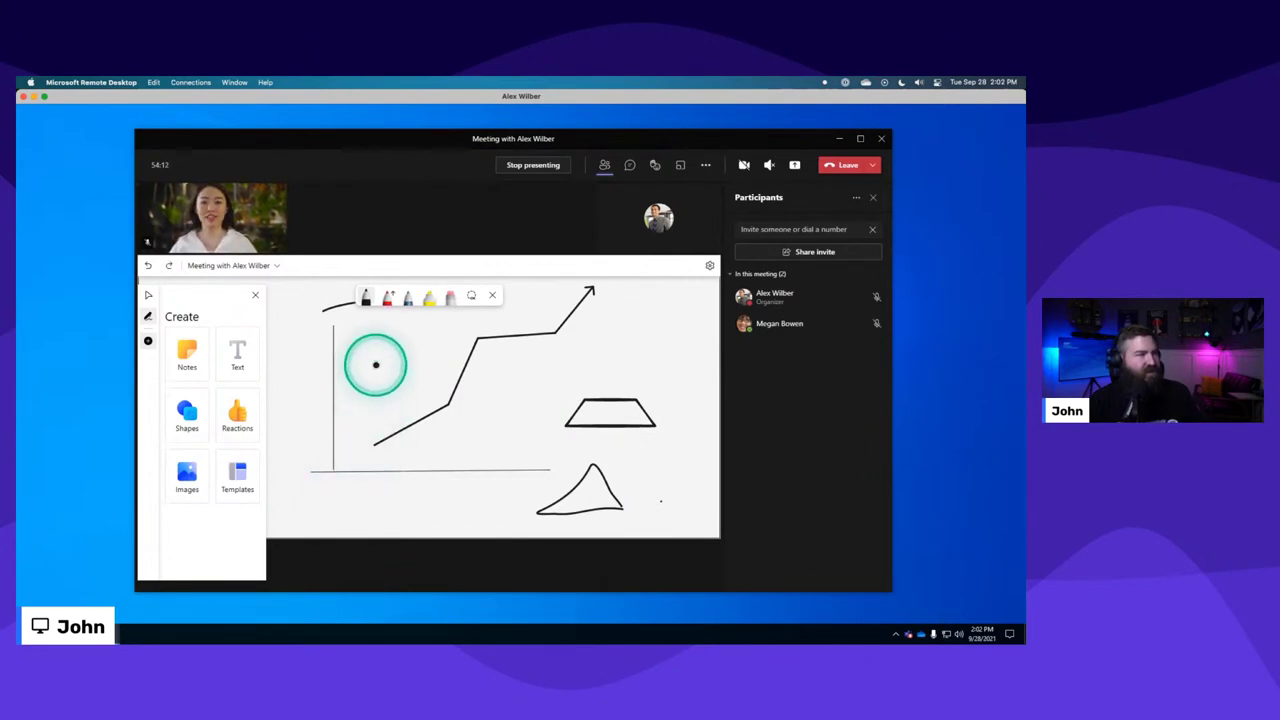
key(alt+z)
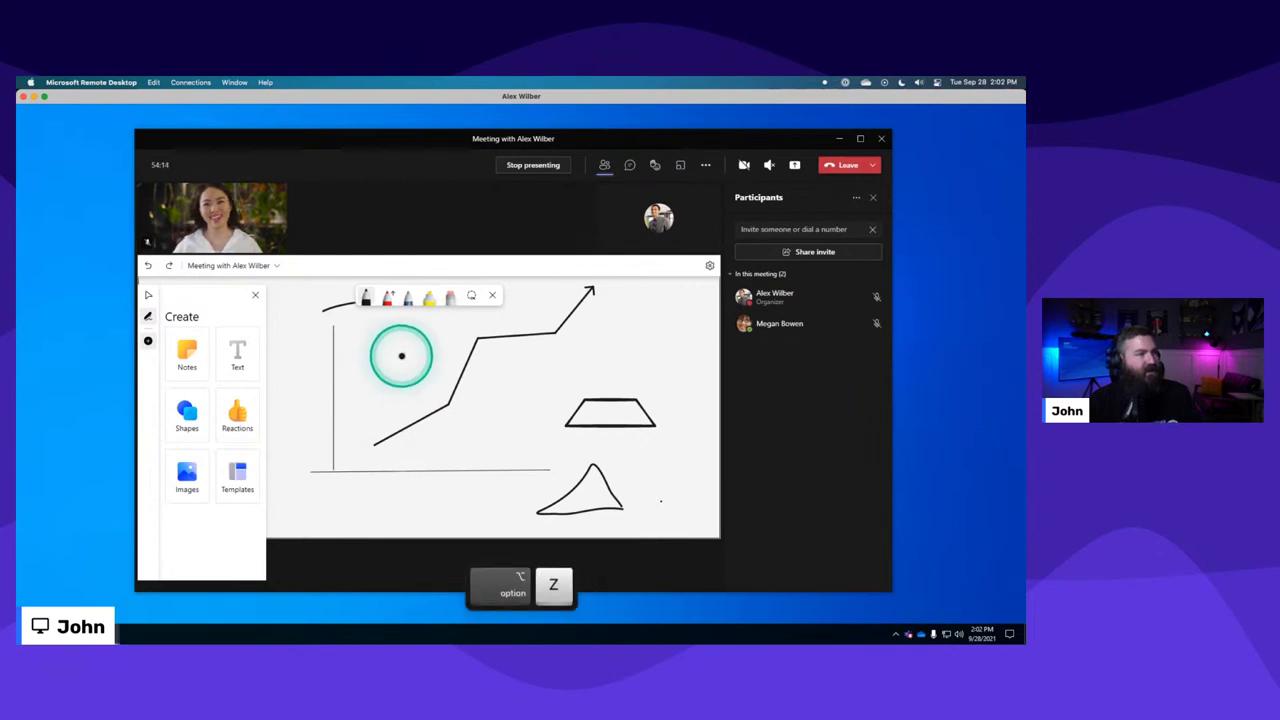
key(alt+z)
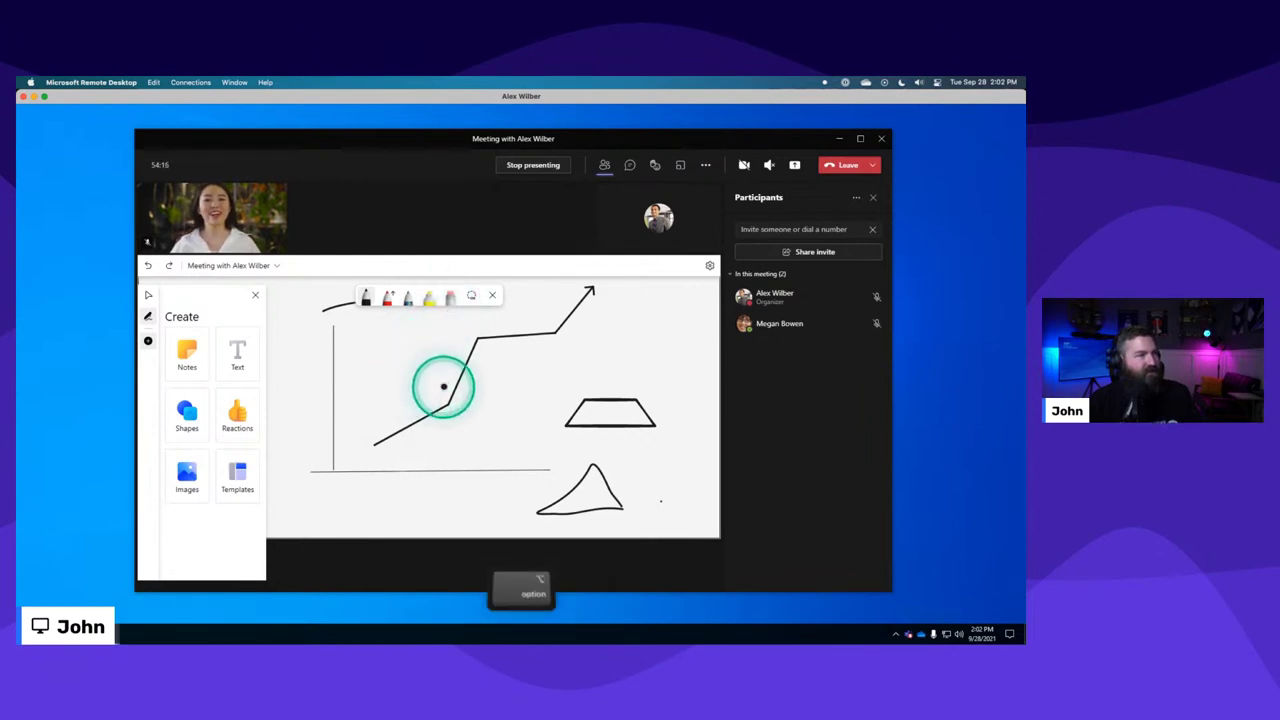
key(alt+z)
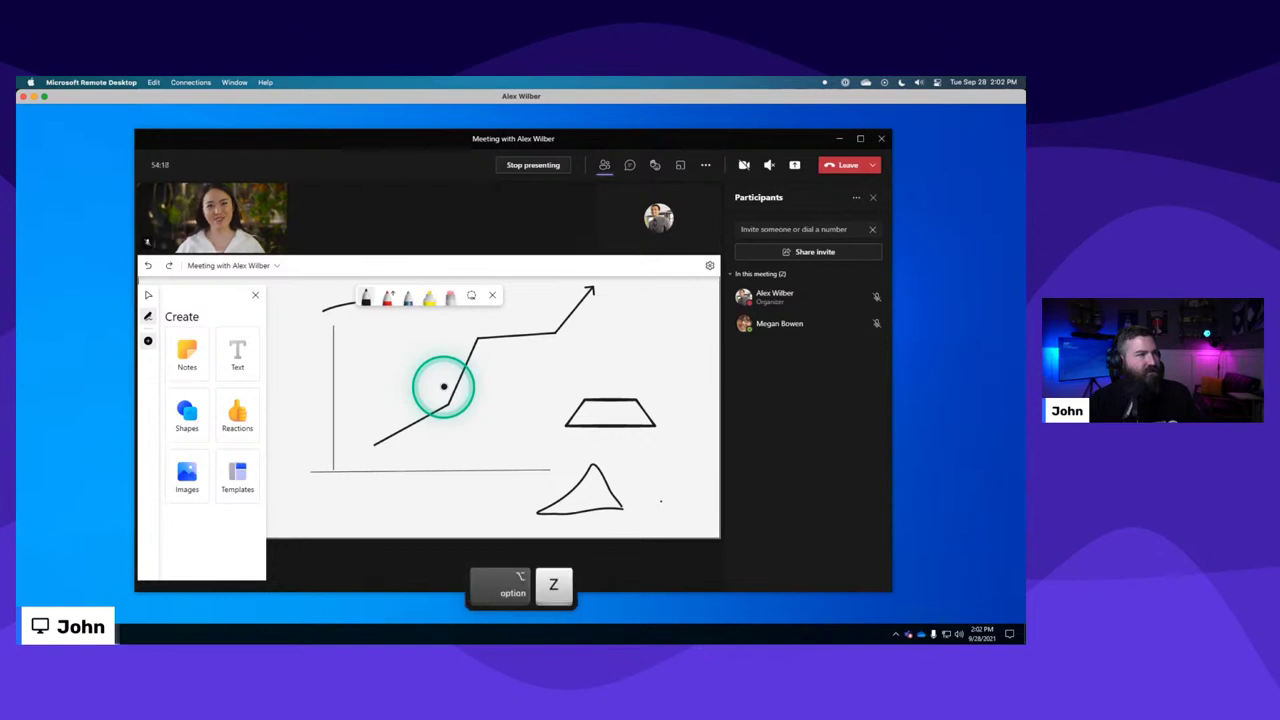
key(super+z)
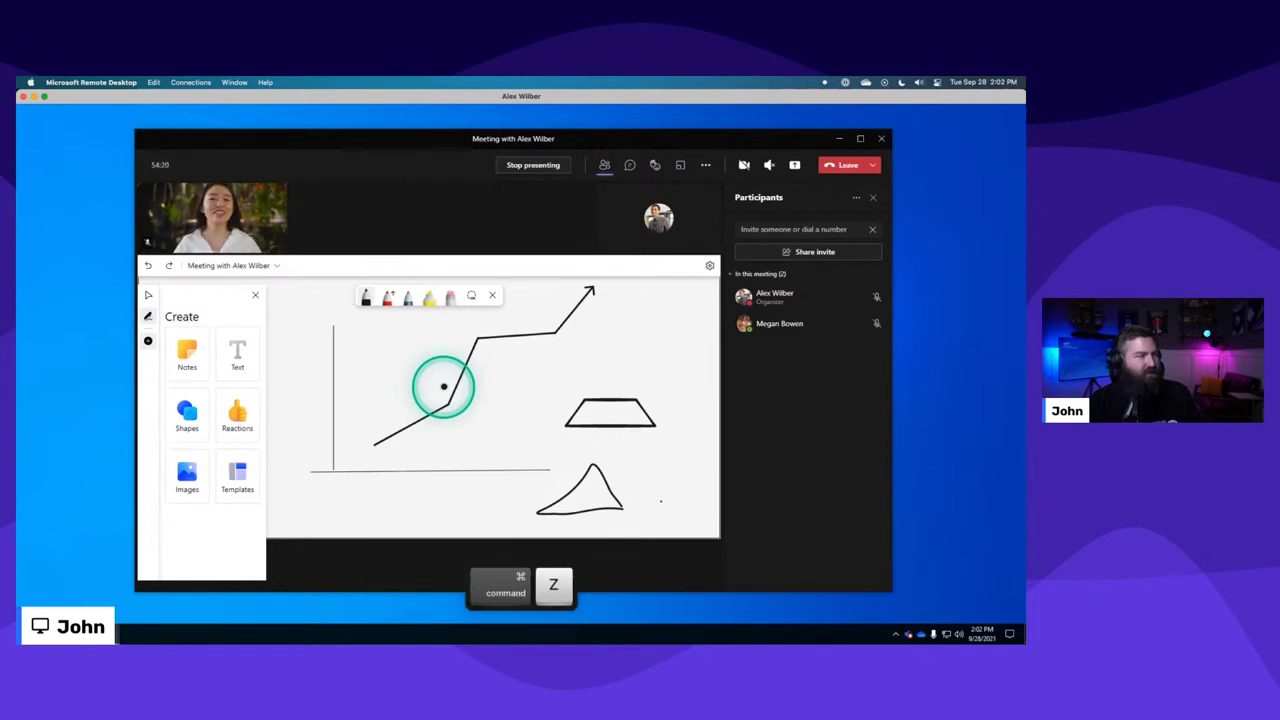
key(ctrl+z)
key(ctrl+z)
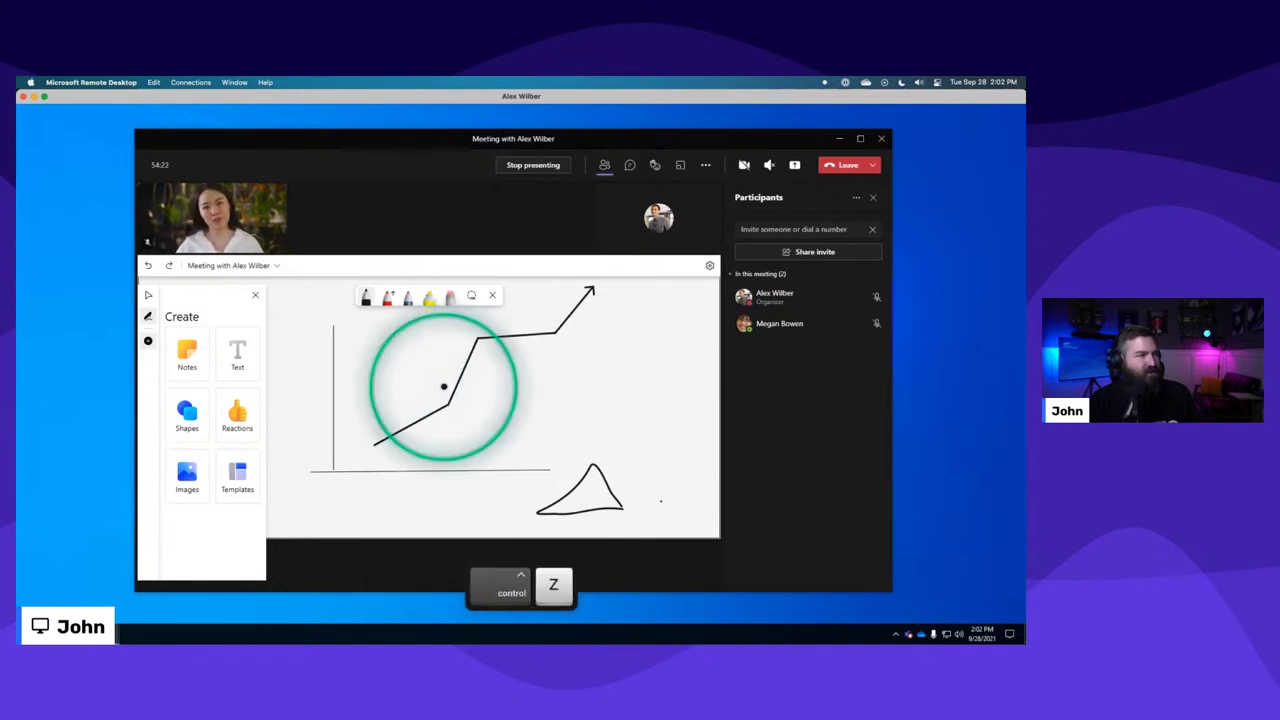
key(ctrl+z)
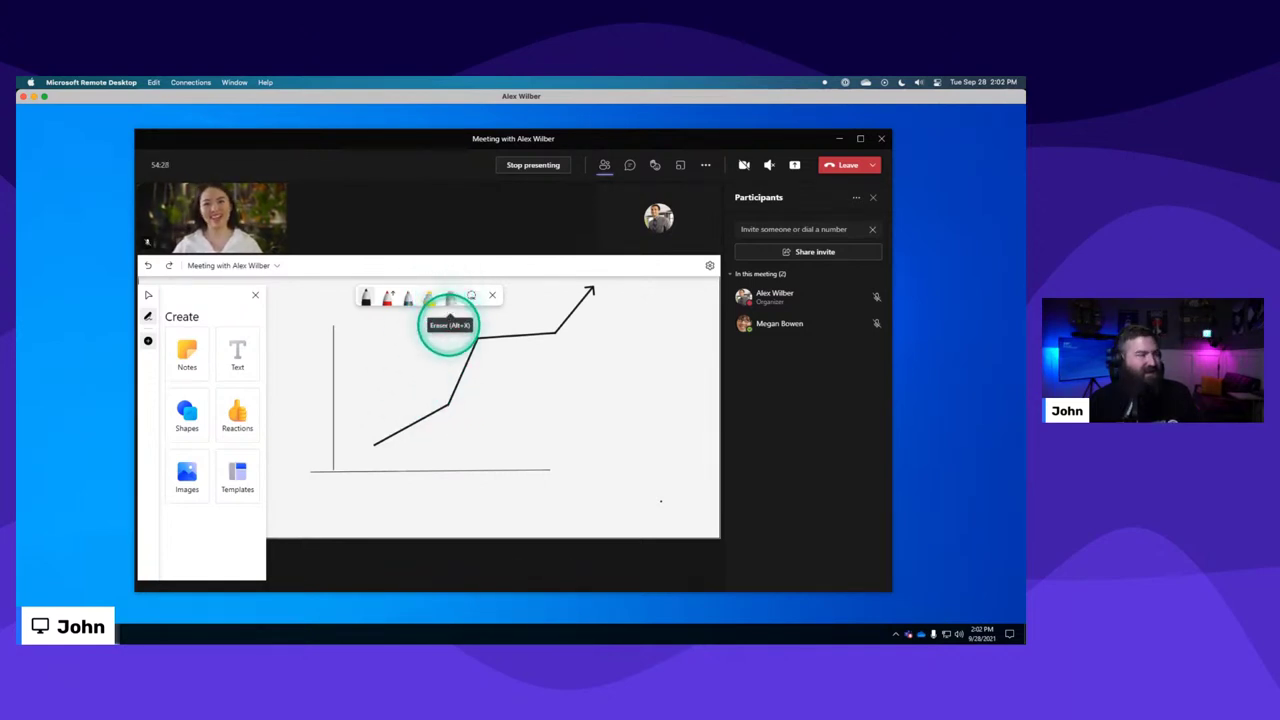
Activate the eraser, return to the black pen, and scribble freehand loops over the flat section of the graph line.
key(alt+x)
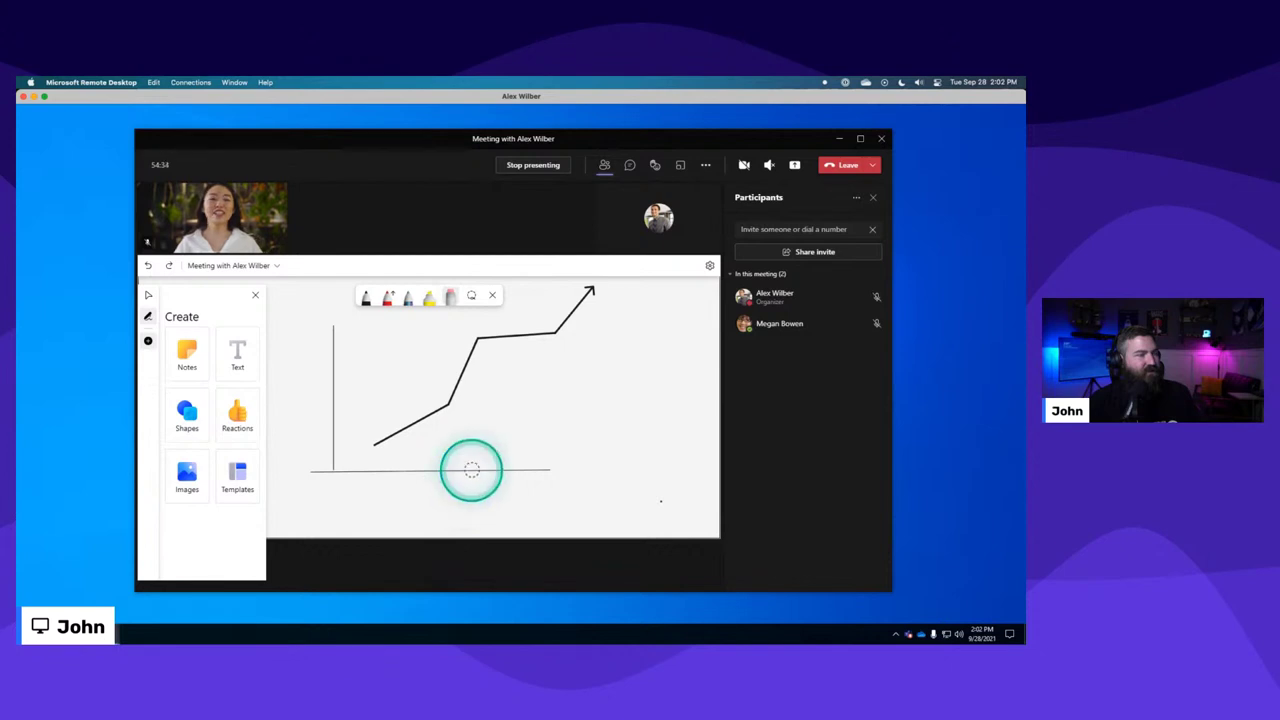
click(365, 295)
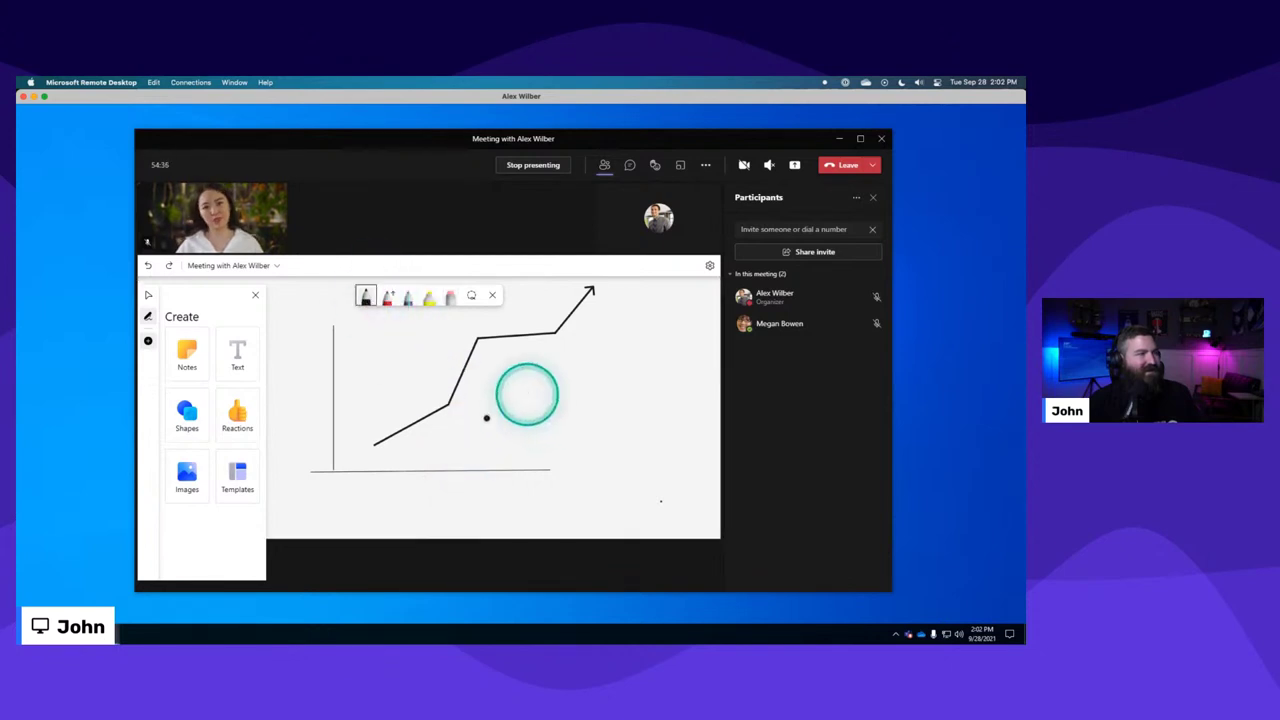
mouse_move(486, 418)
mouse_down()
mouse_move(525, 385)
mouse_move(520, 371)
mouse_move(526, 406)
mouse_move(521, 371)
mouse_move(520, 390)
mouse_up()
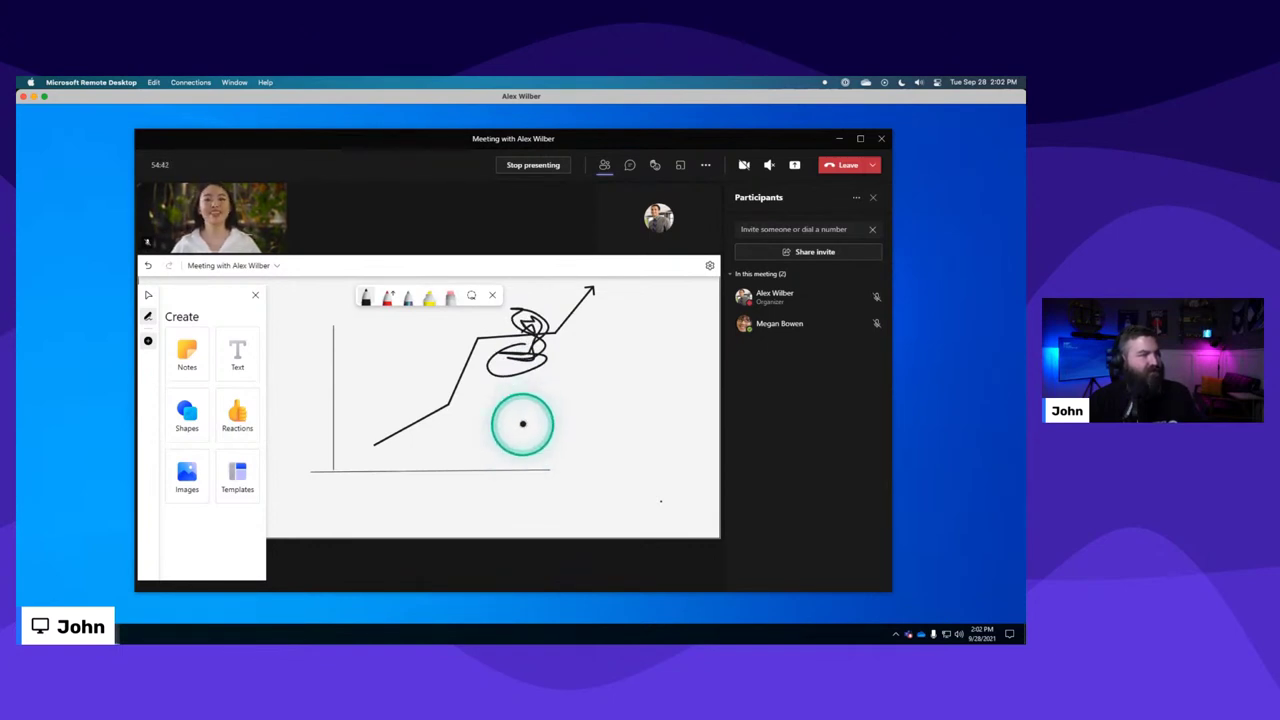
mouse_move(522, 424)
mouse_down()
mouse_move(508, 374)
mouse_move(514, 389)
mouse_up()
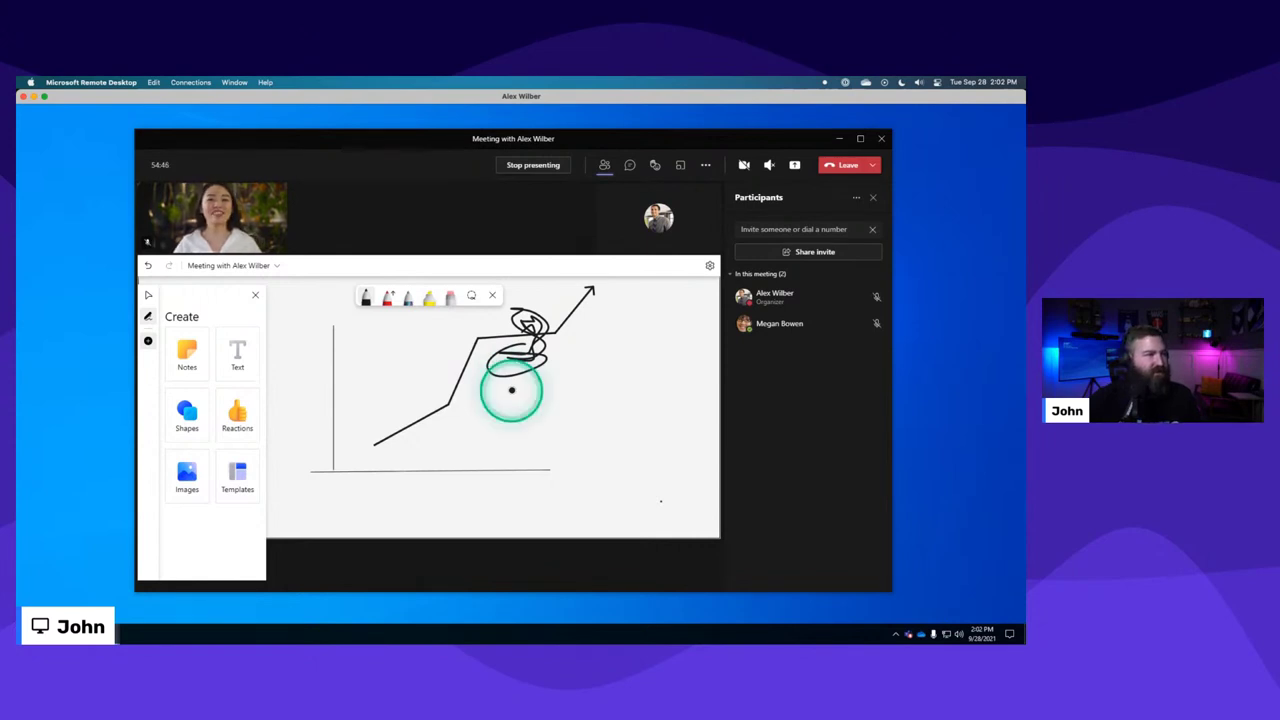
Draw a short curved stroke extending from the scribble beside the chart line, and maximize the meeting window.
drag(603, 386, 524, 414)
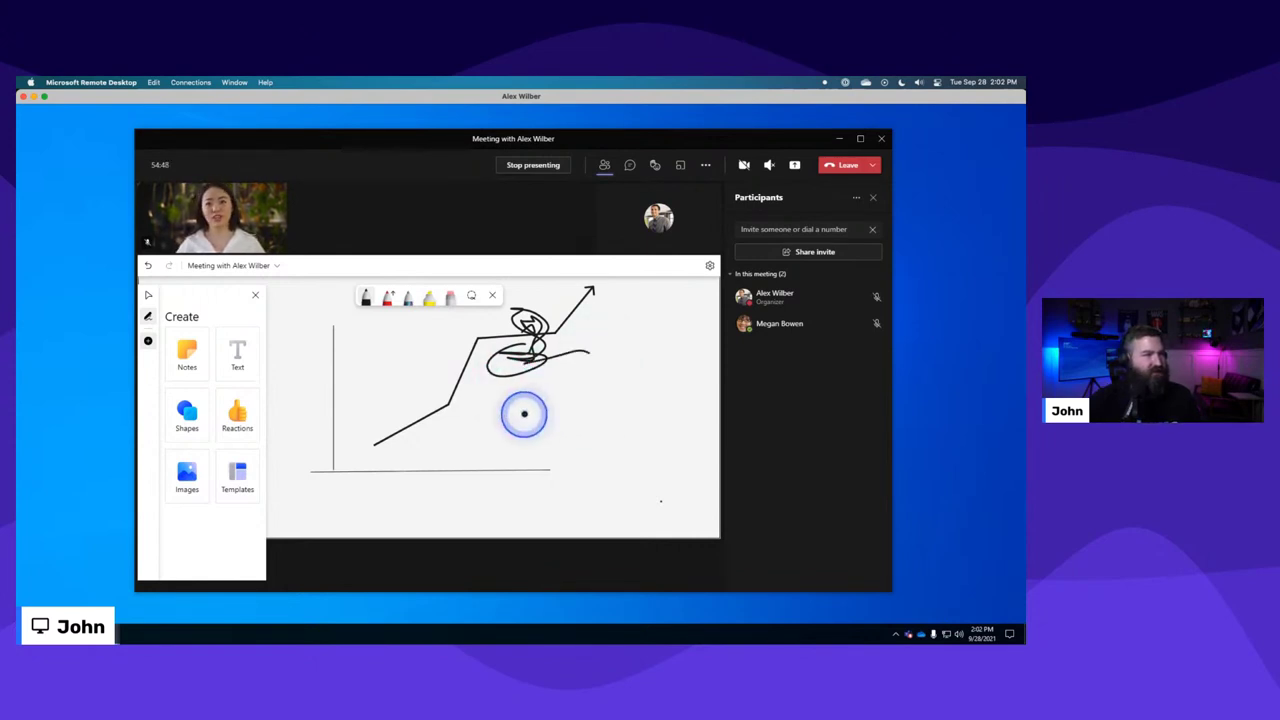
click(733, 138)
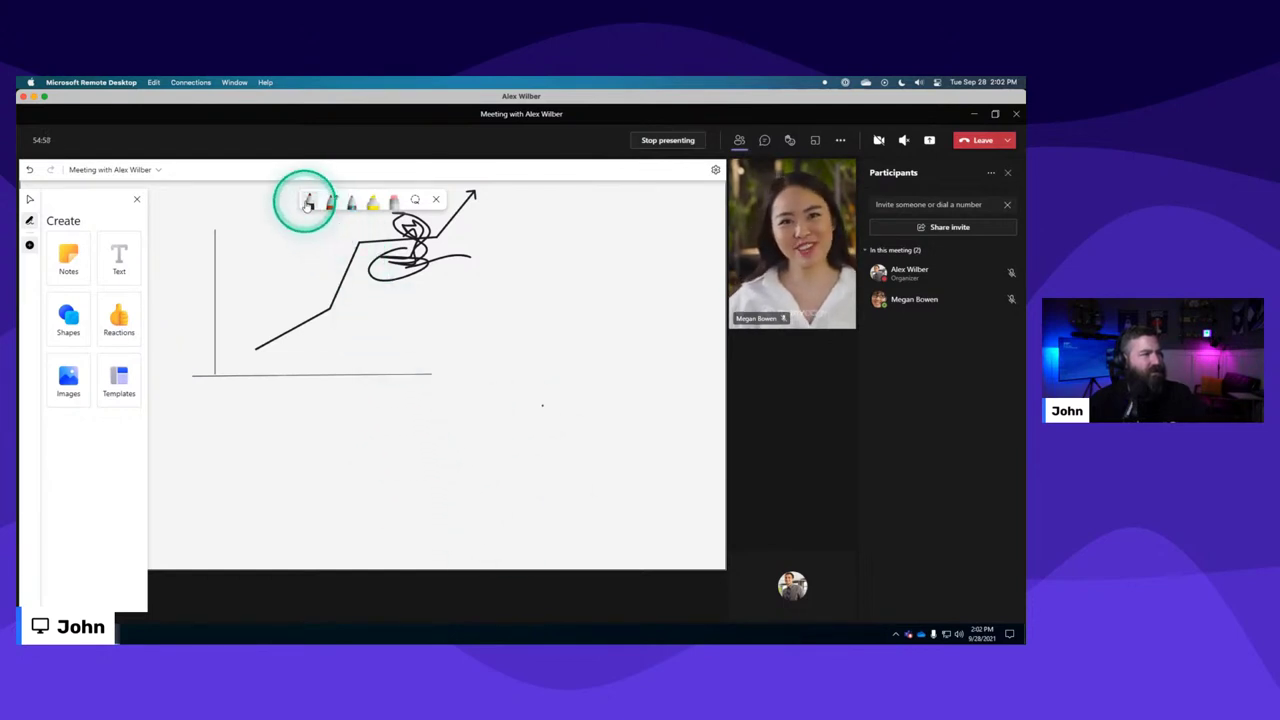
Reduce the black pen's thickness and draw a slightly rising line below the chart's horizontal axis.
click(307, 202)
drag(333, 248, 300, 248)
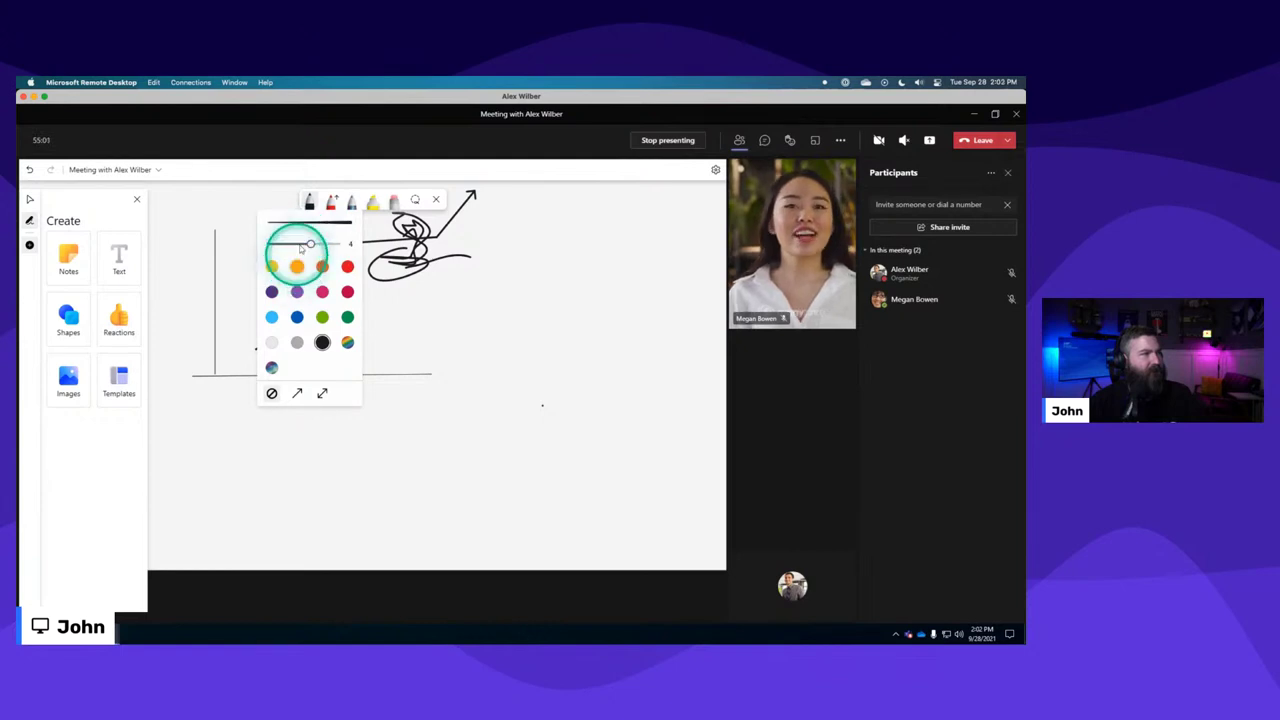
click(369, 491)
drag(360, 466, 473, 451)
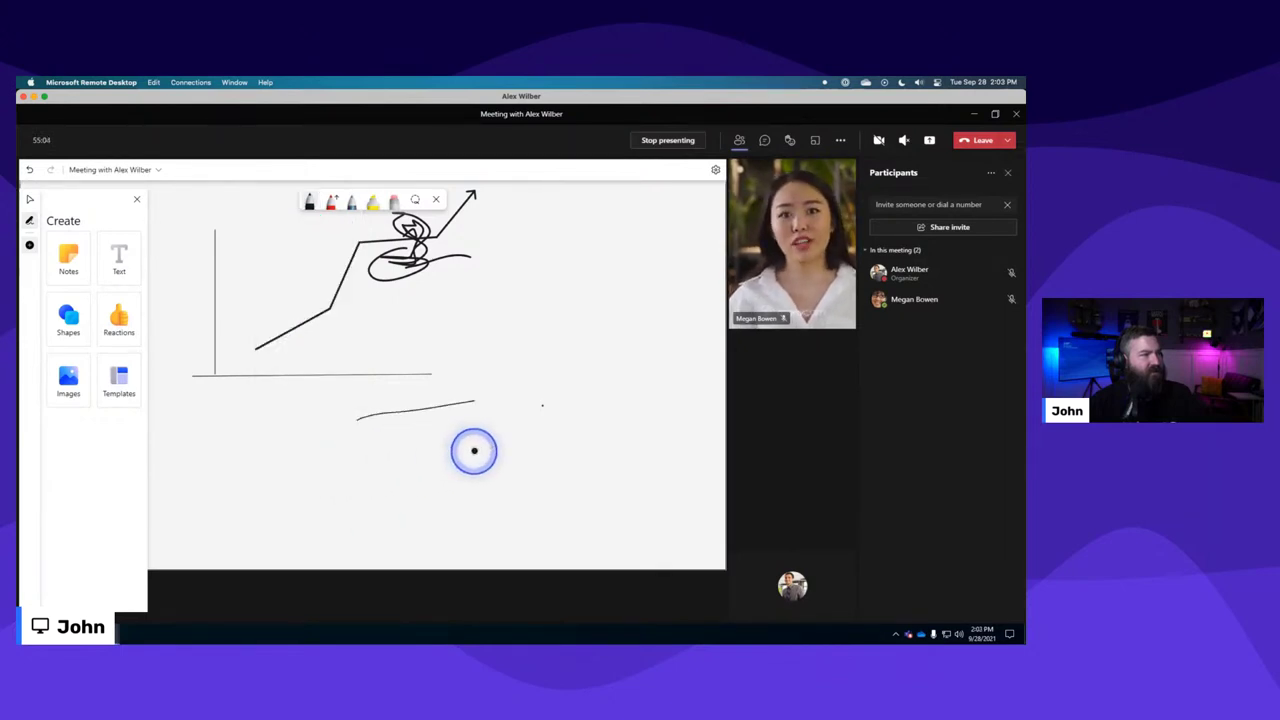
Stop presenting the whiteboard and share Microsoft Whiteboard in the meeting again.
click(679, 141)
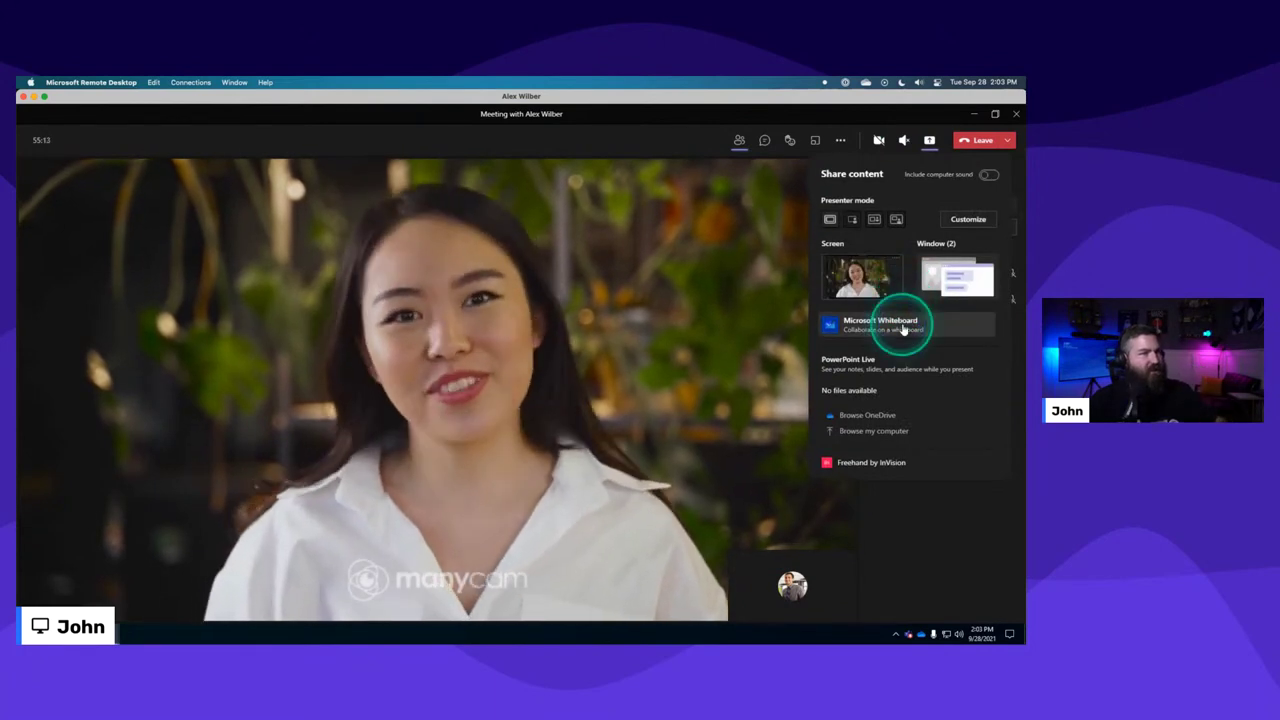
click(903, 328)
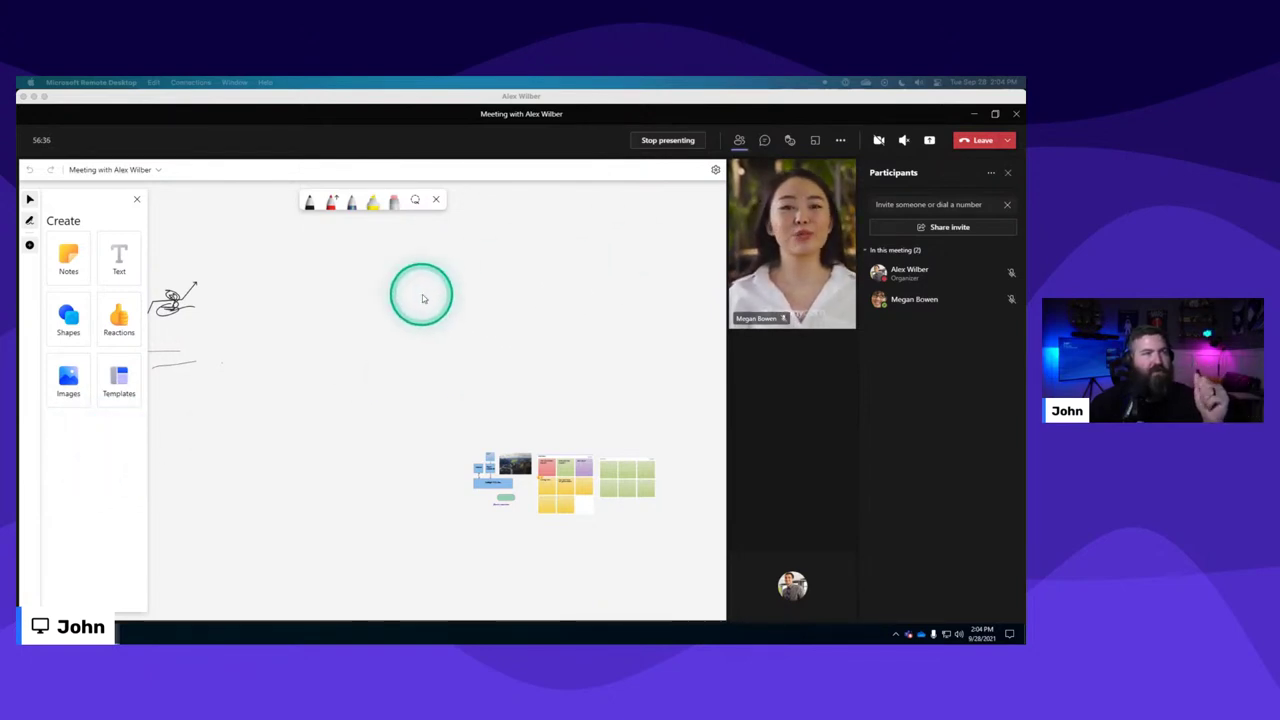
Examine the additional meeting actions available to the organizer and to the other participant on their respective desktops.
click(842, 140)
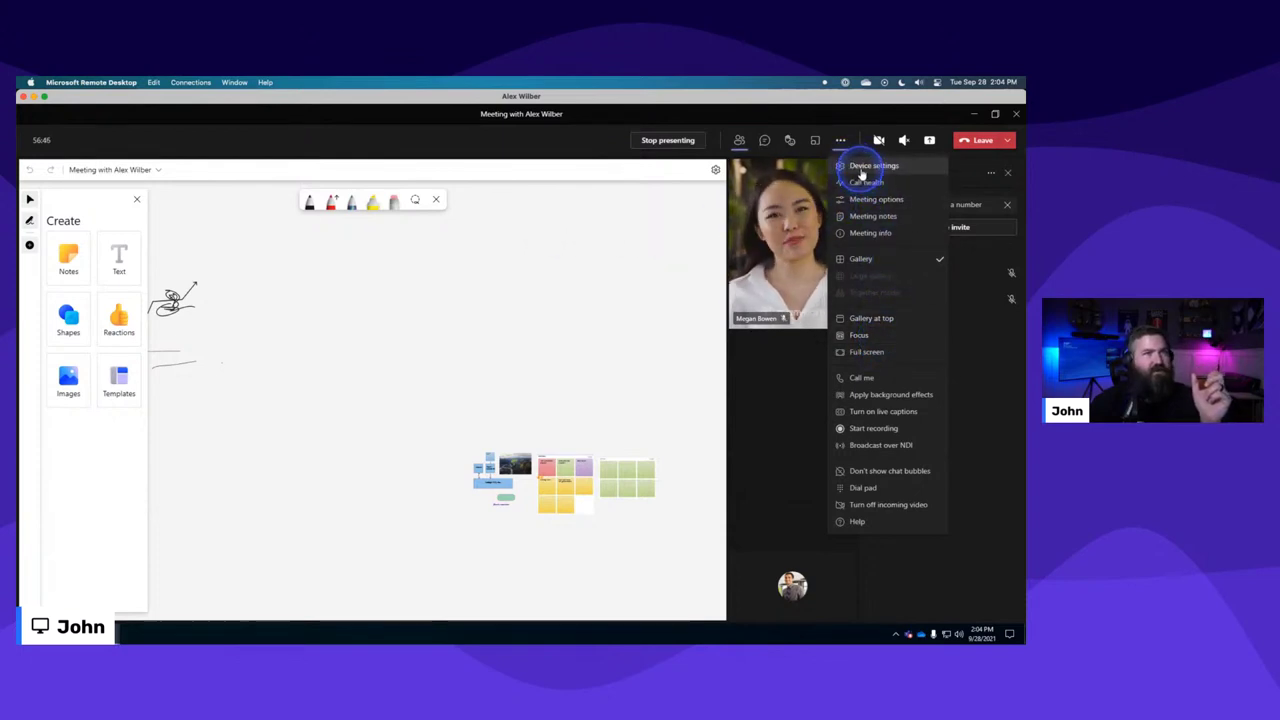
click(862, 168)
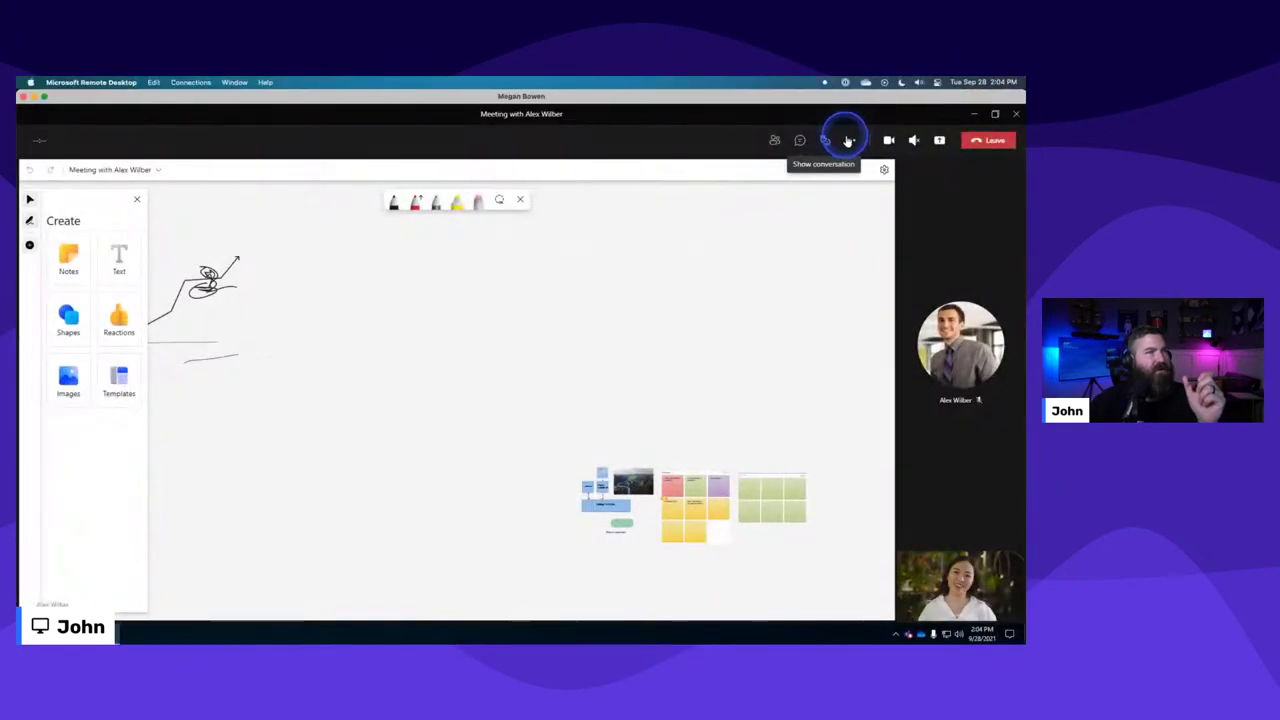
click(837, 277)
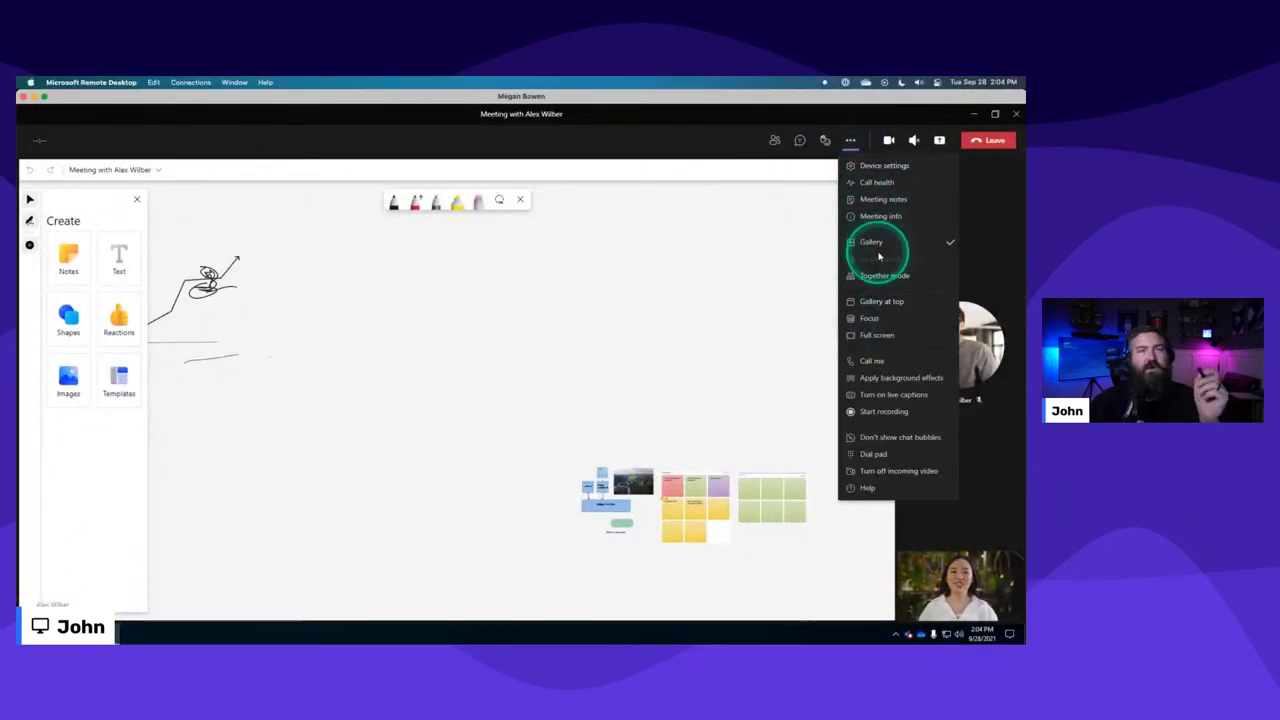
click(746, 241)
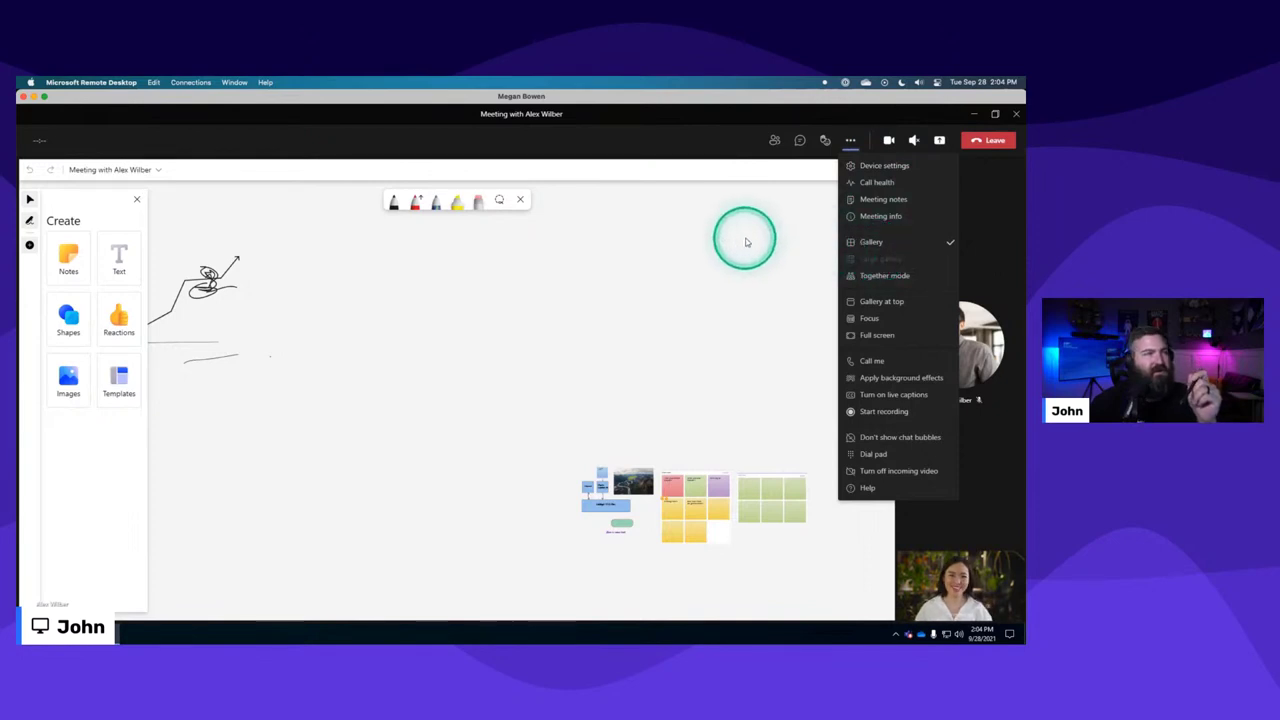
click(857, 166)
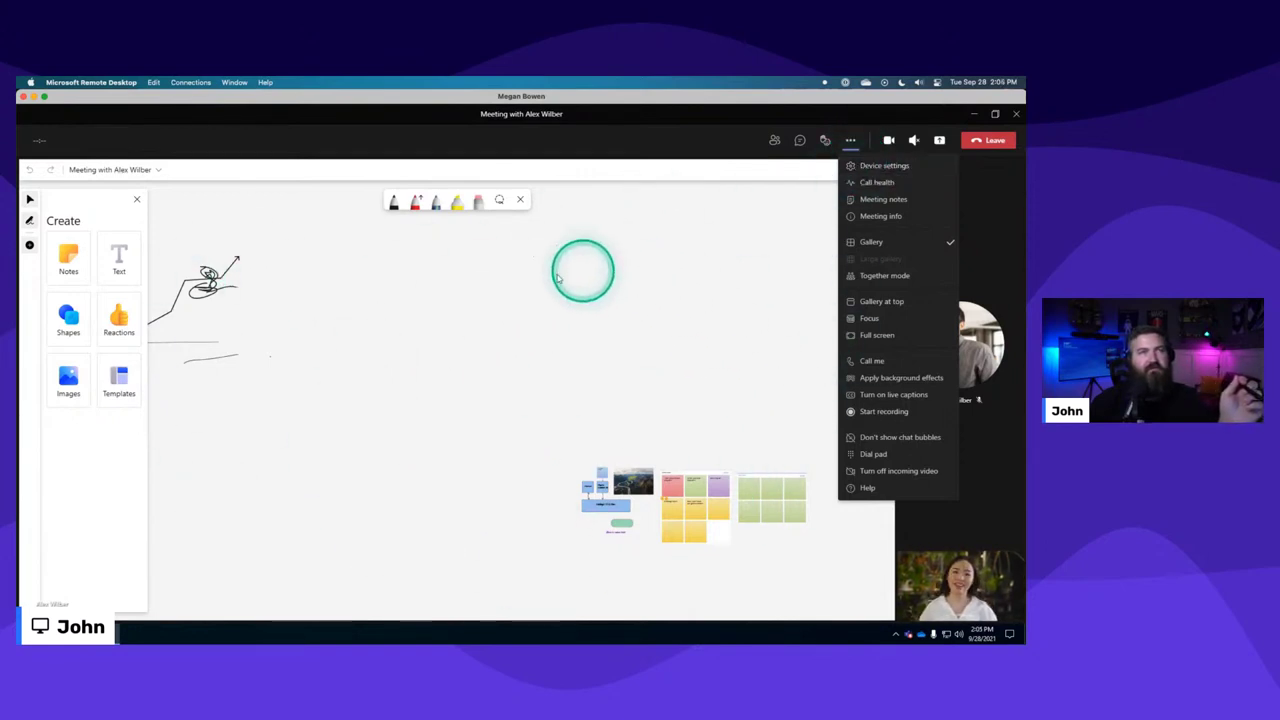
click(963, 340)
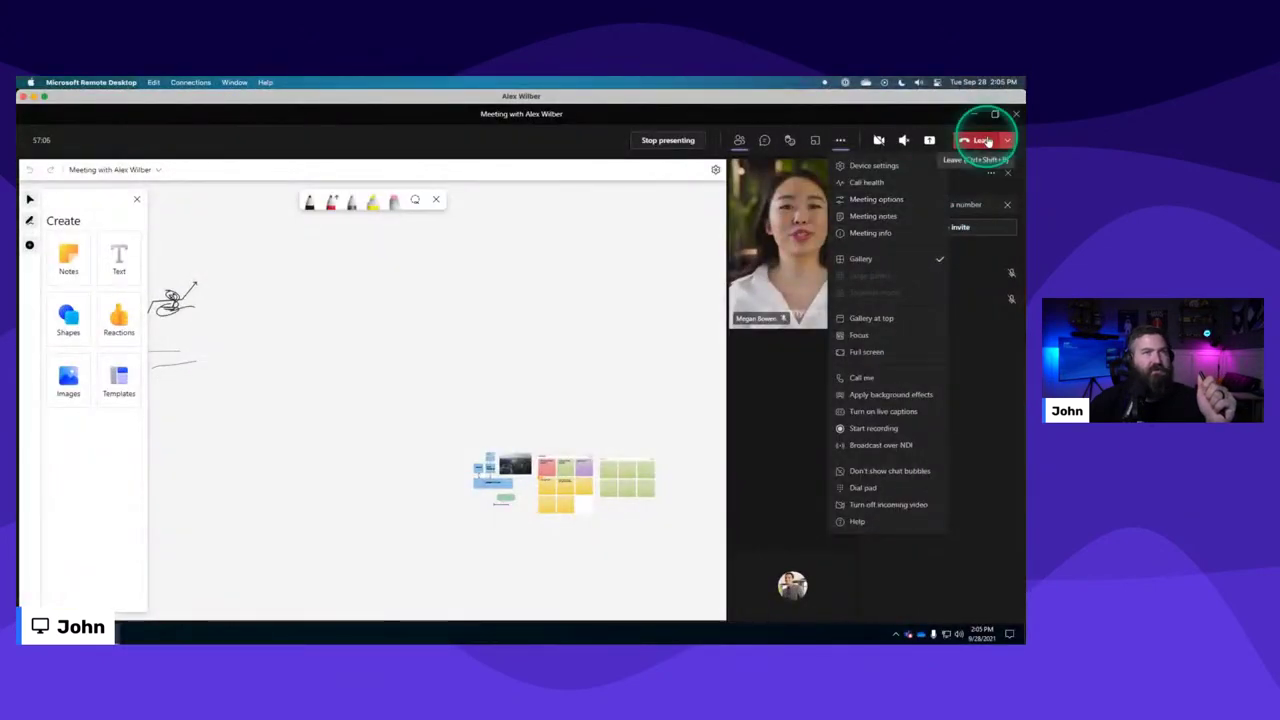
click(410, 447)
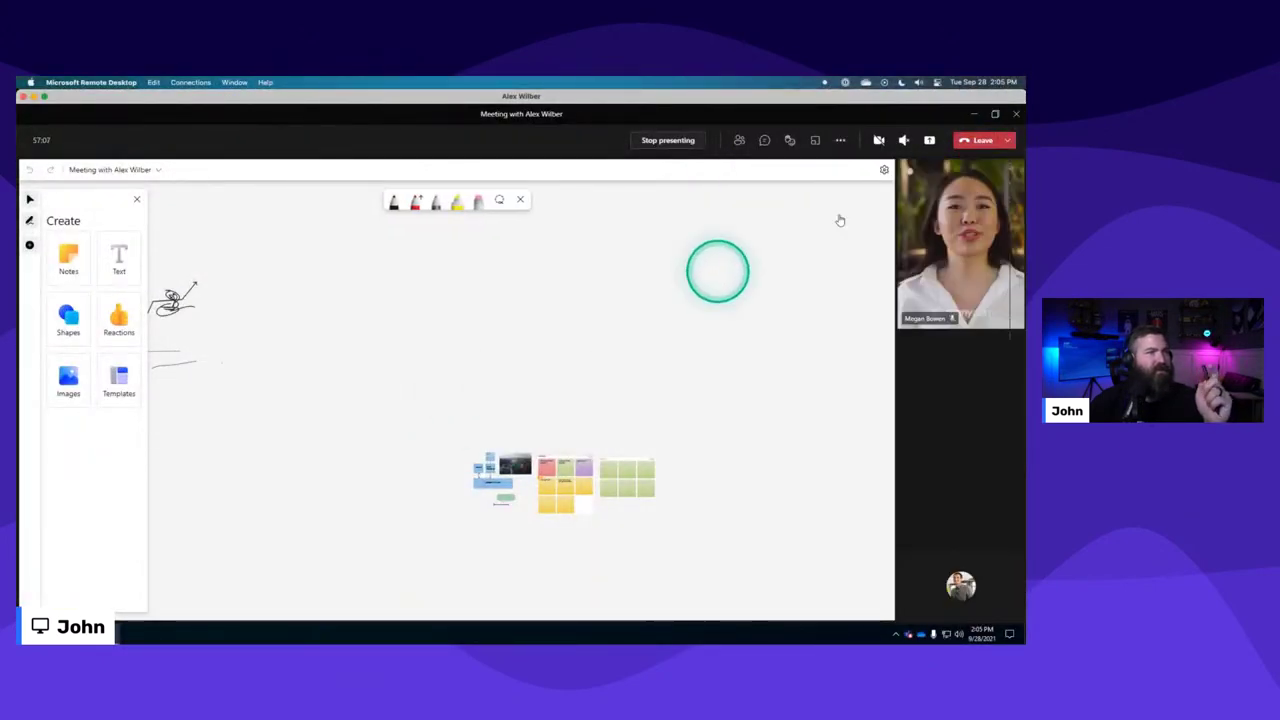
Leave the whiteboard meeting and switch to the other participant's remote desktop.
click(968, 142)
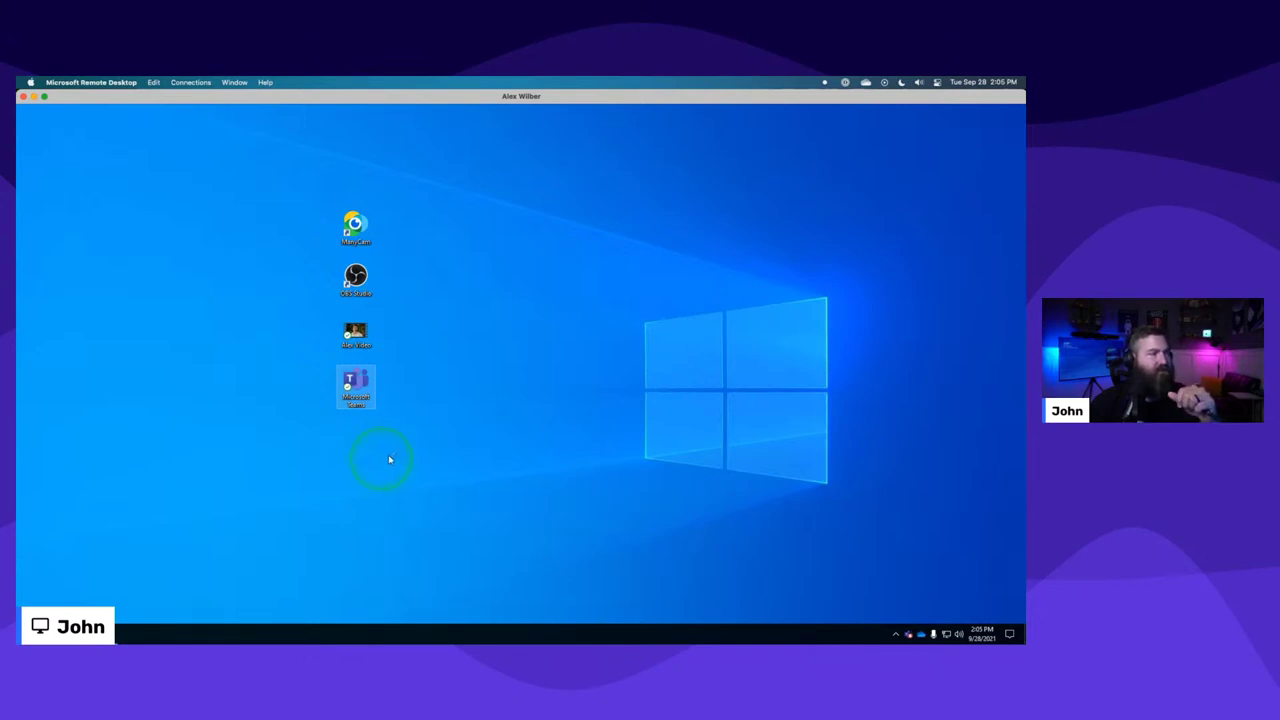
click(910, 634)
key(ctrl+Up)
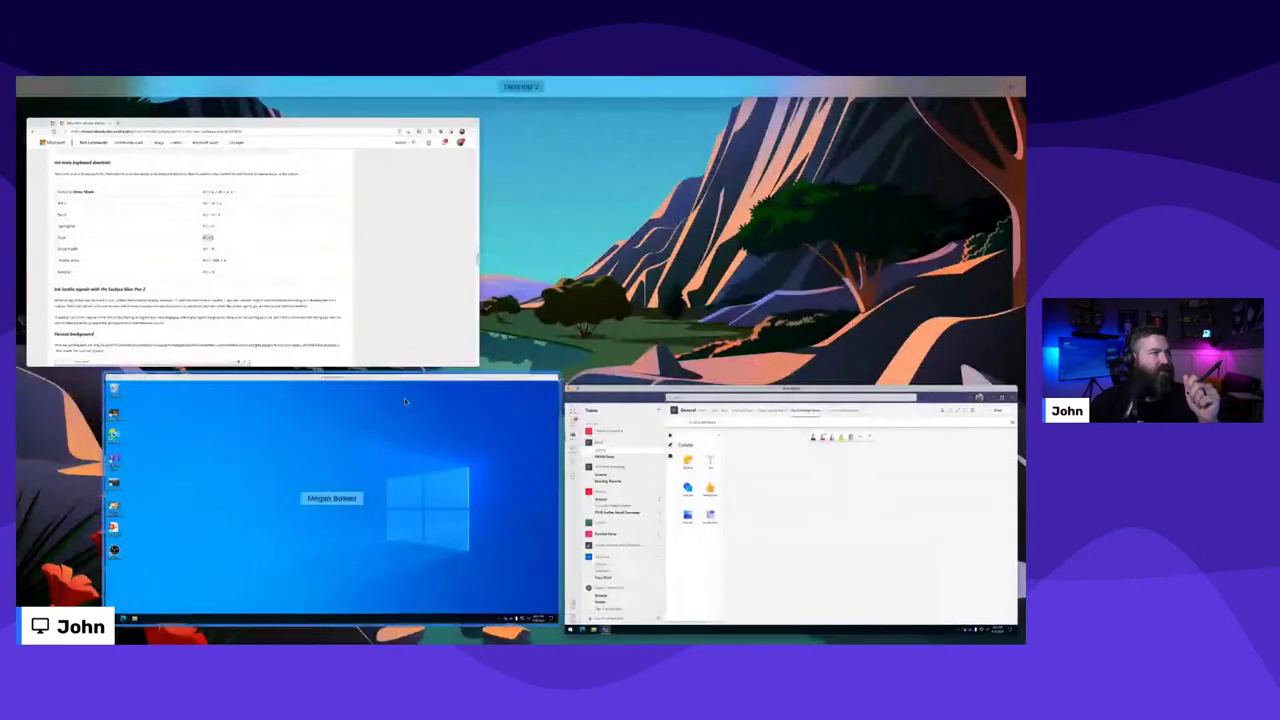
click(404, 401)
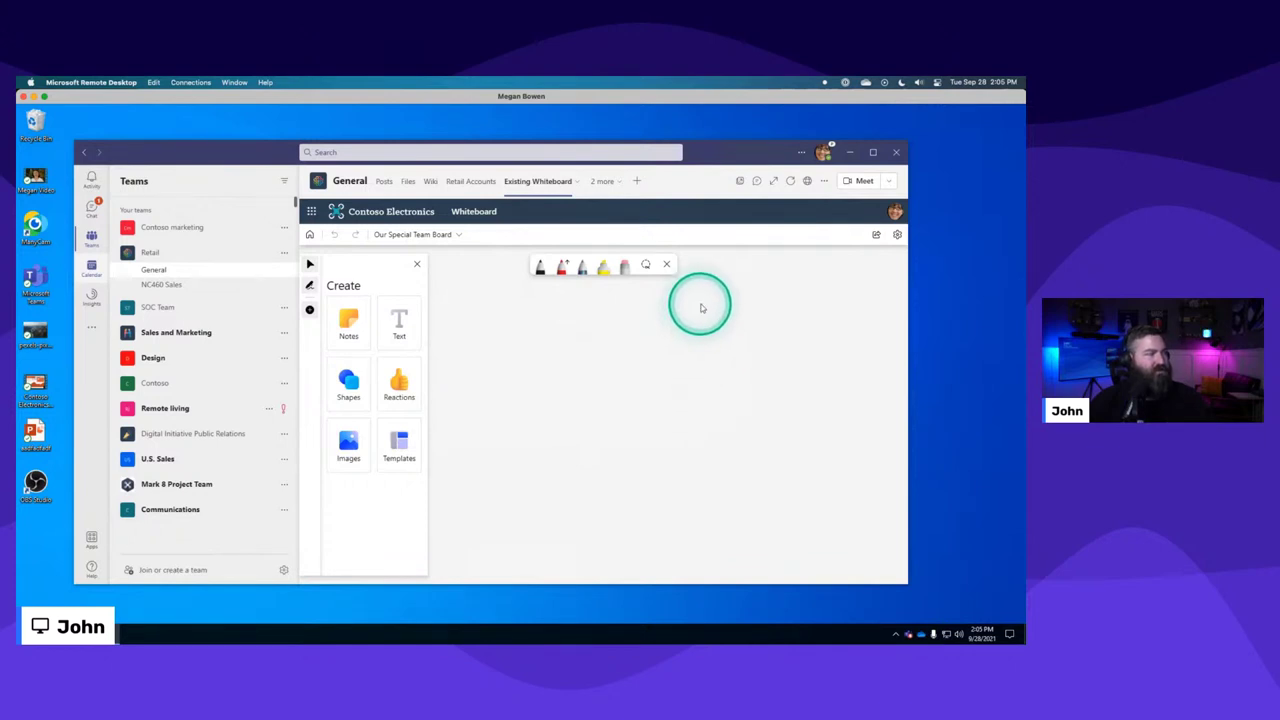
Create a new calendar meeting titled "Polls plus Whiteboard".
key(ctrl+4)
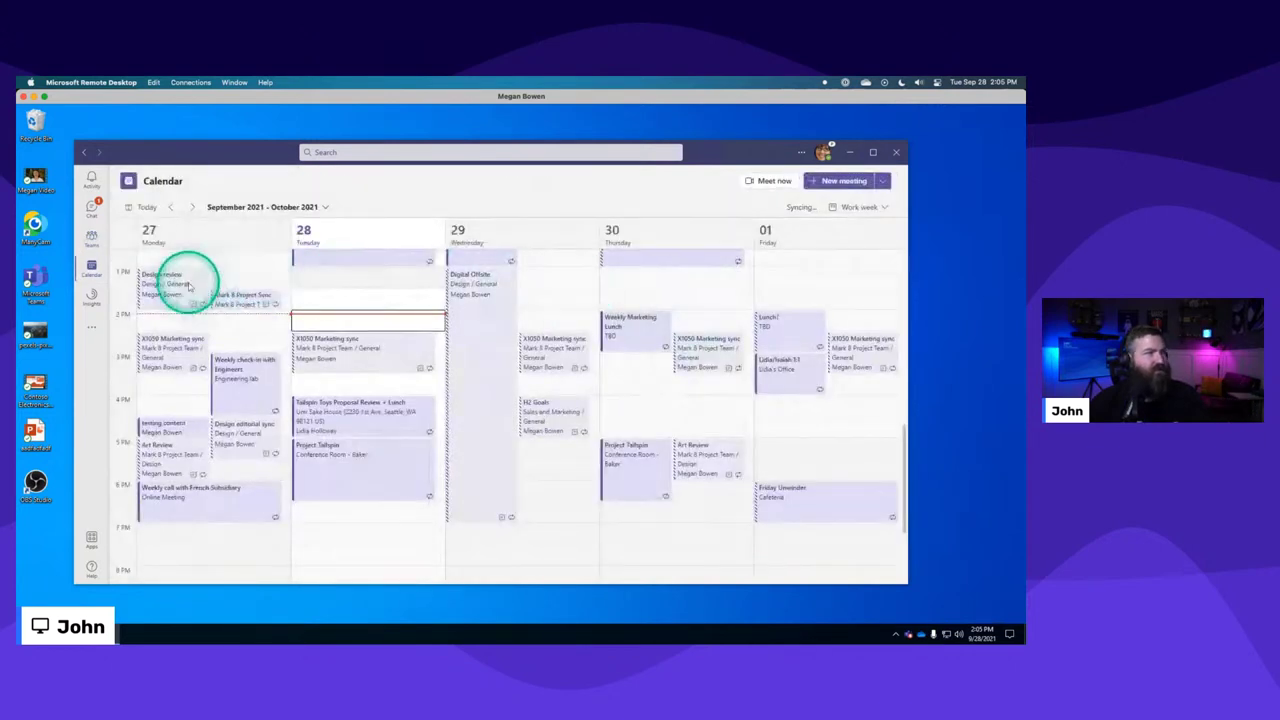
click(843, 180)
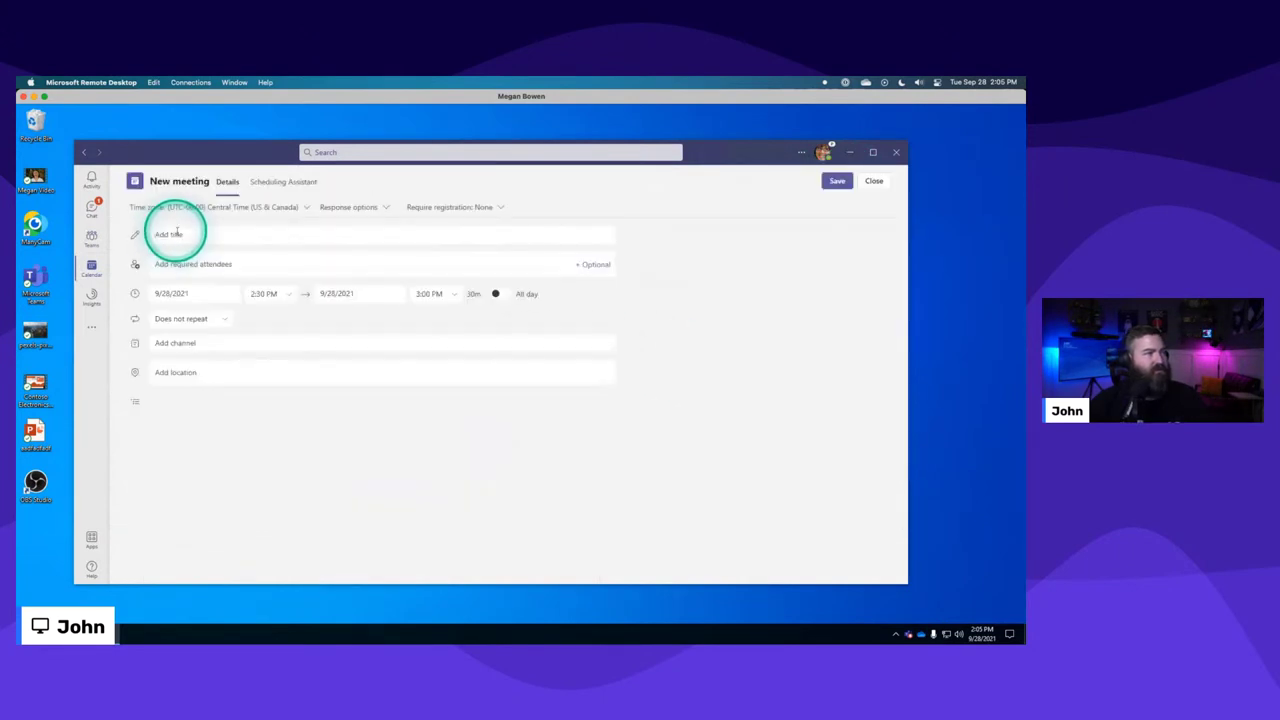
click(177, 233)
text(Polls plu)
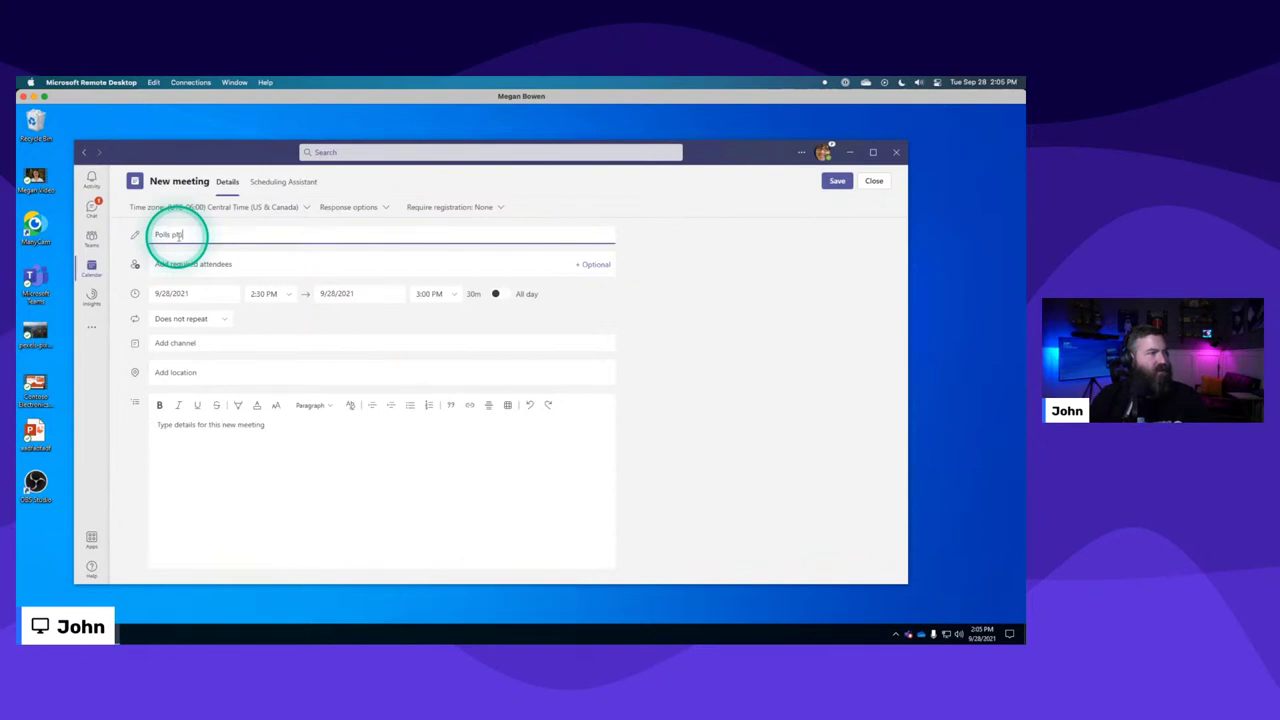
text( pps Whiteboard)
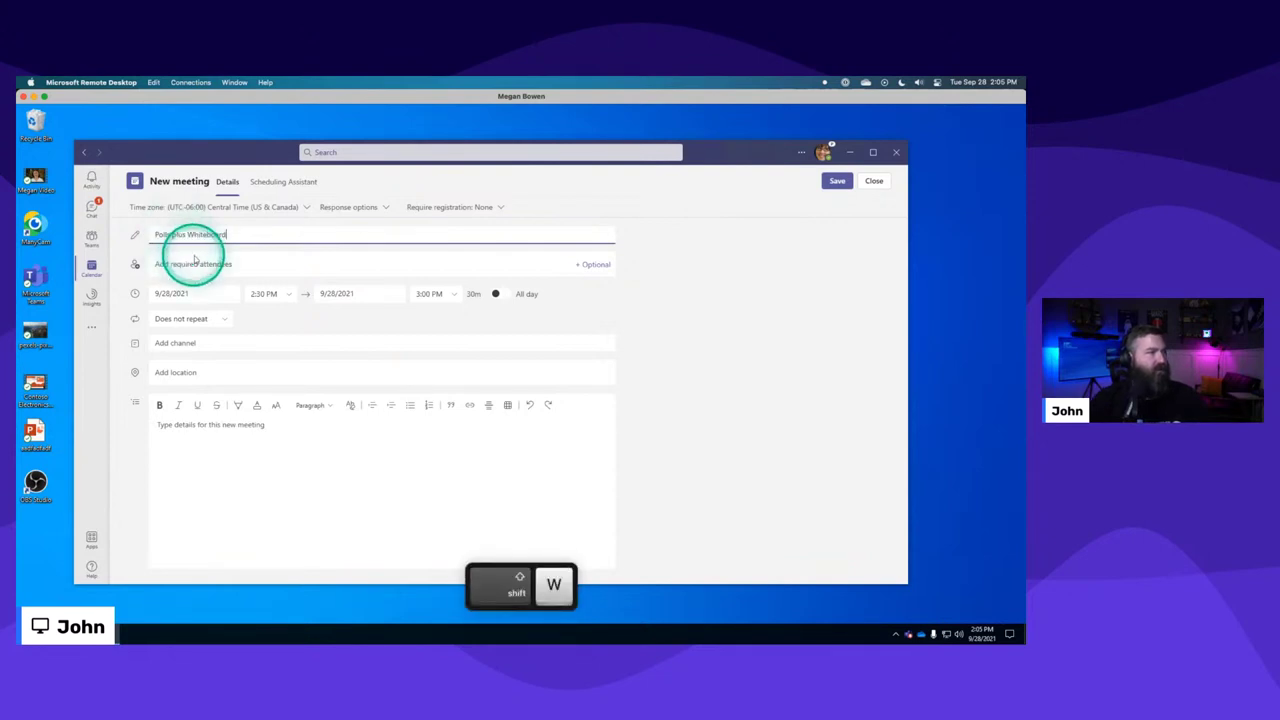
Add the other participant as a required attendee and send the meeting invitation.
click(183, 262)
text(alex)
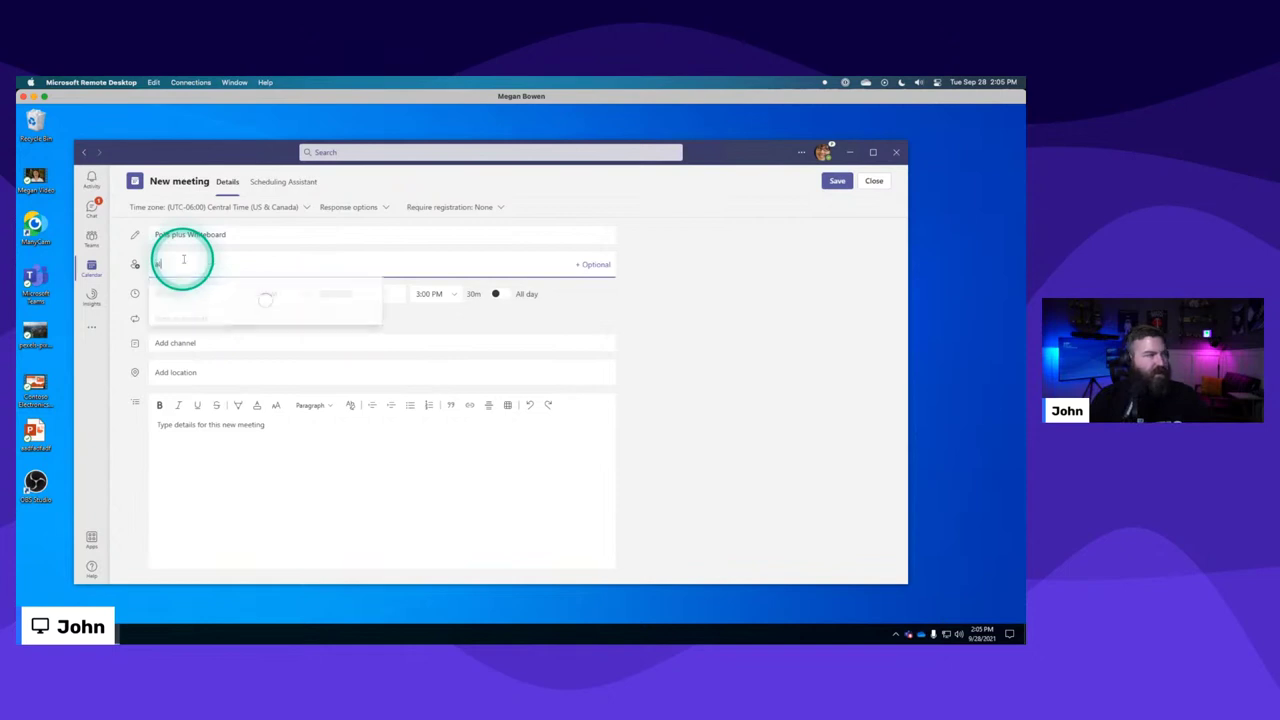
click(196, 300)
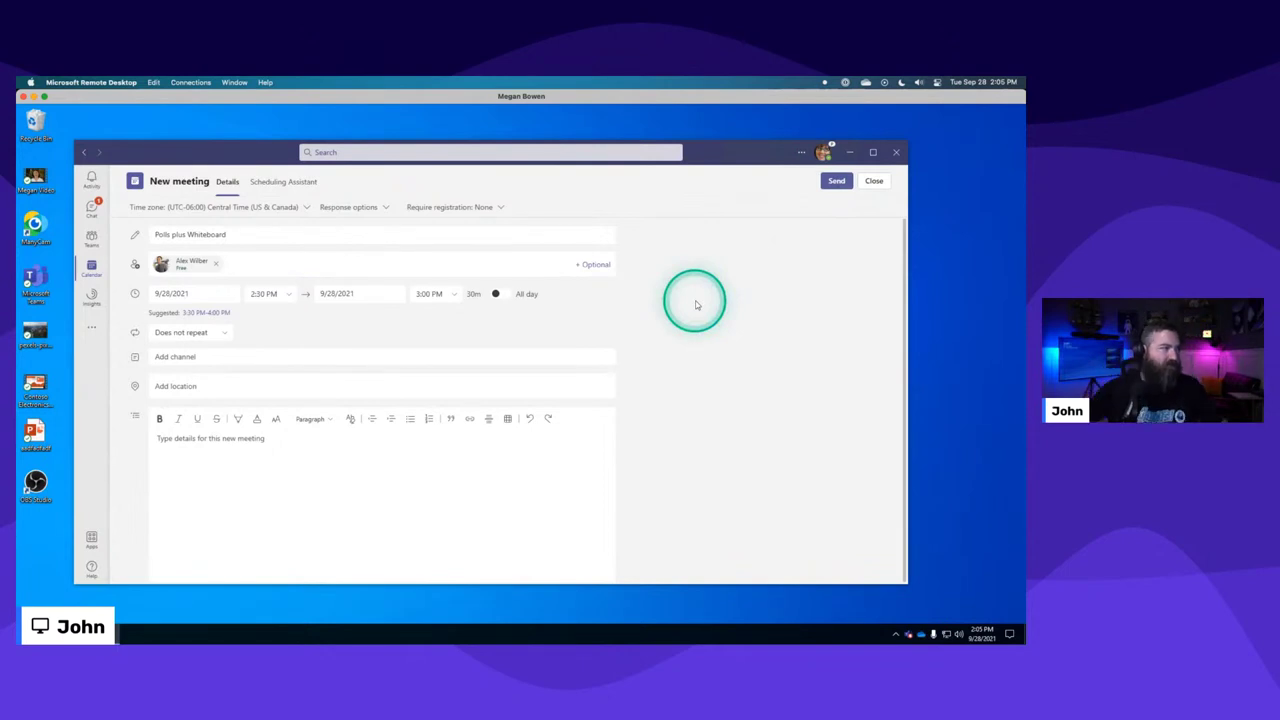
key(ctrl+s)
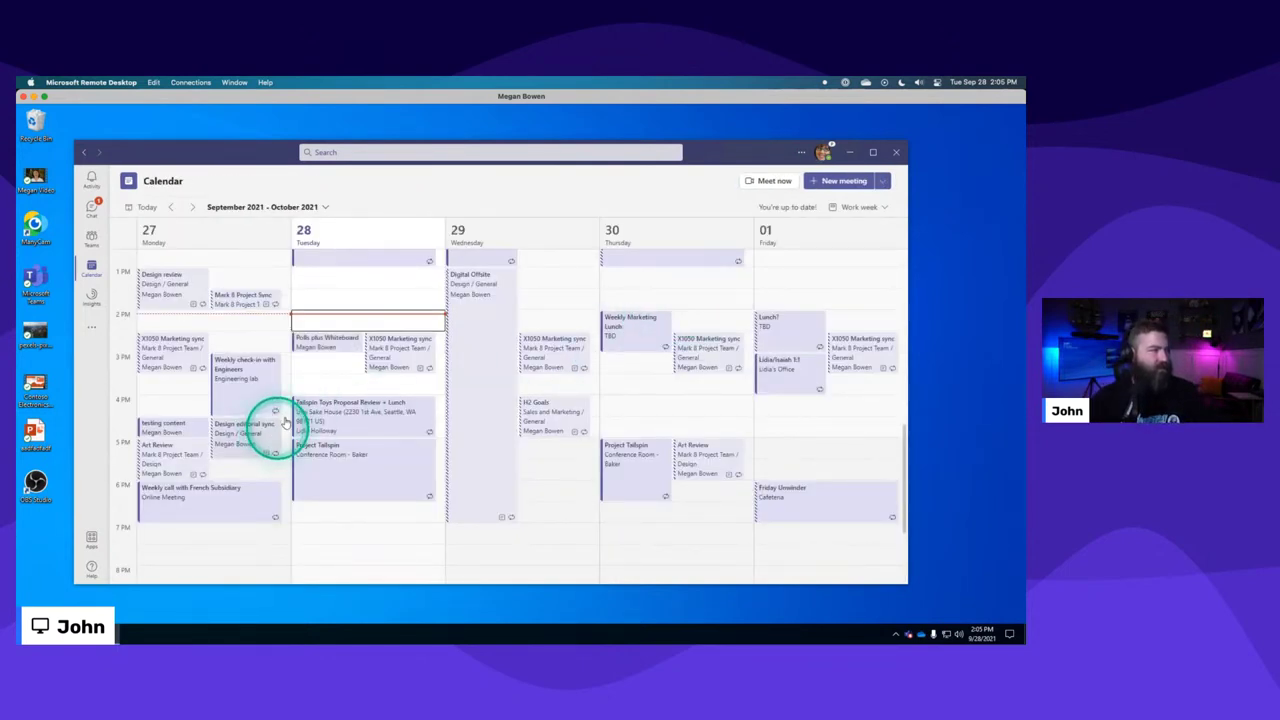
Join the Polls plus Whiteboard meeting from the organizer's calendar.
click(322, 342)
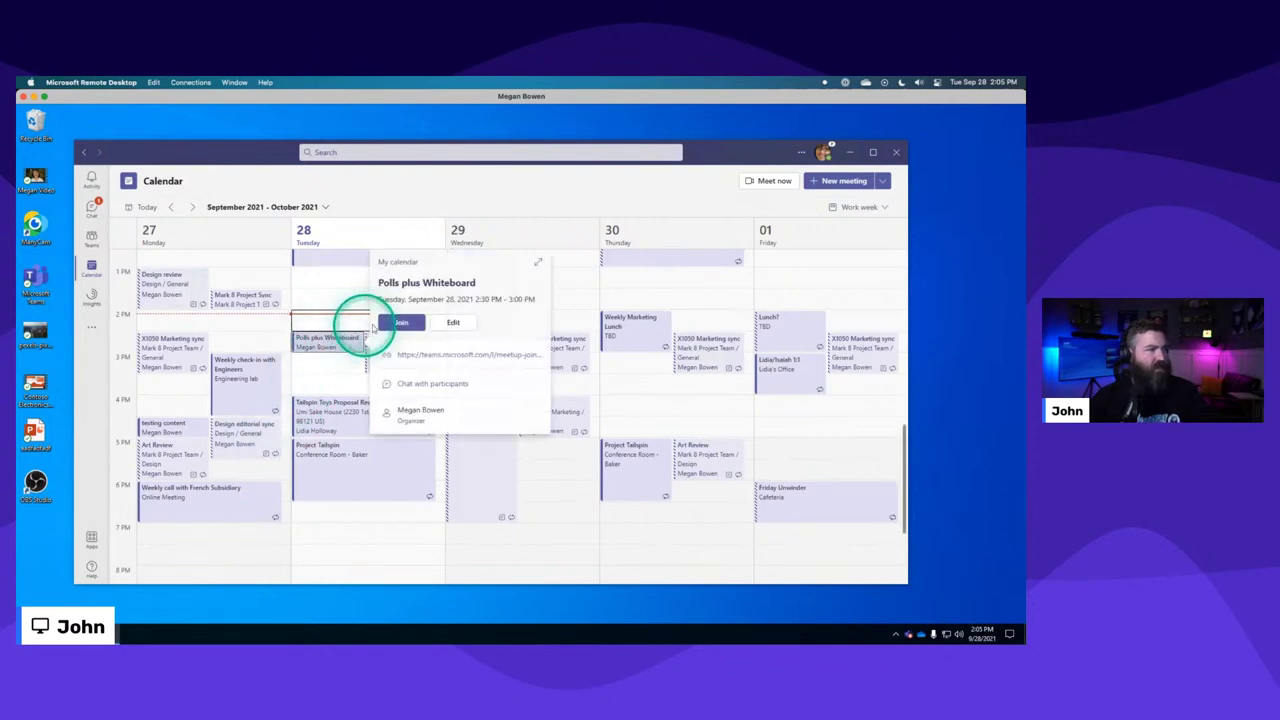
click(357, 457)
key(ctrl+Up)
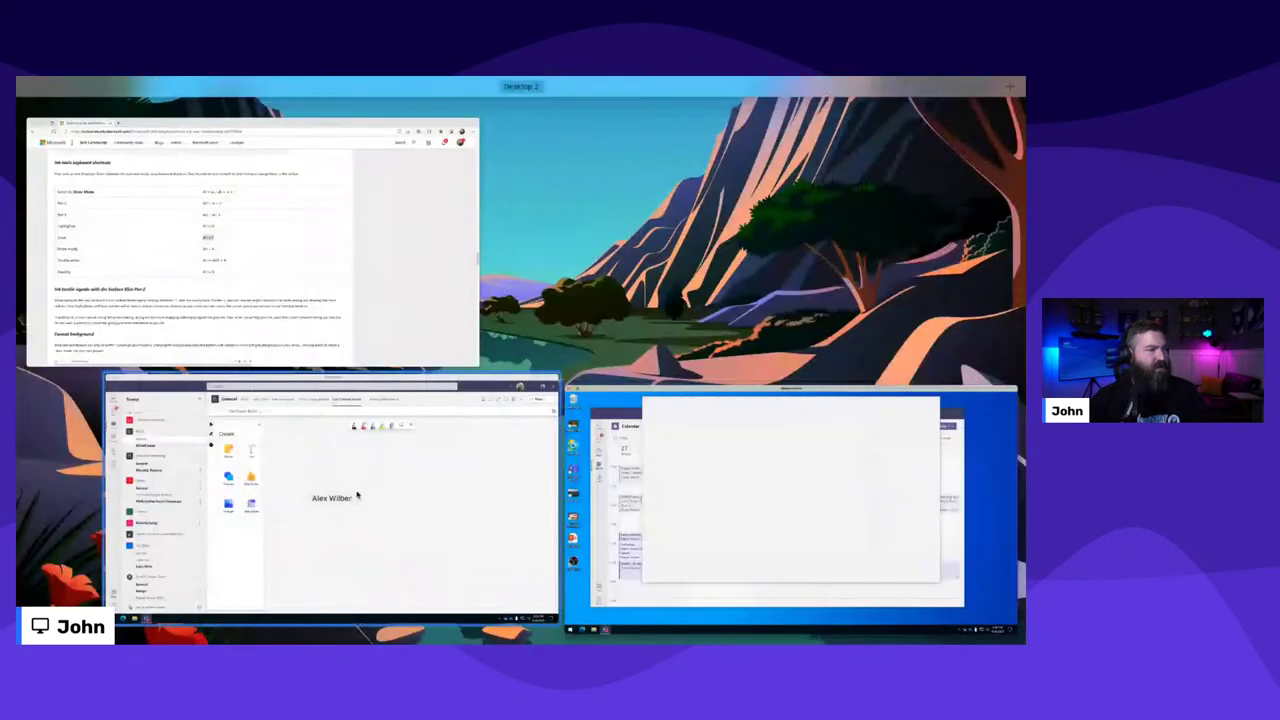
click(737, 514)
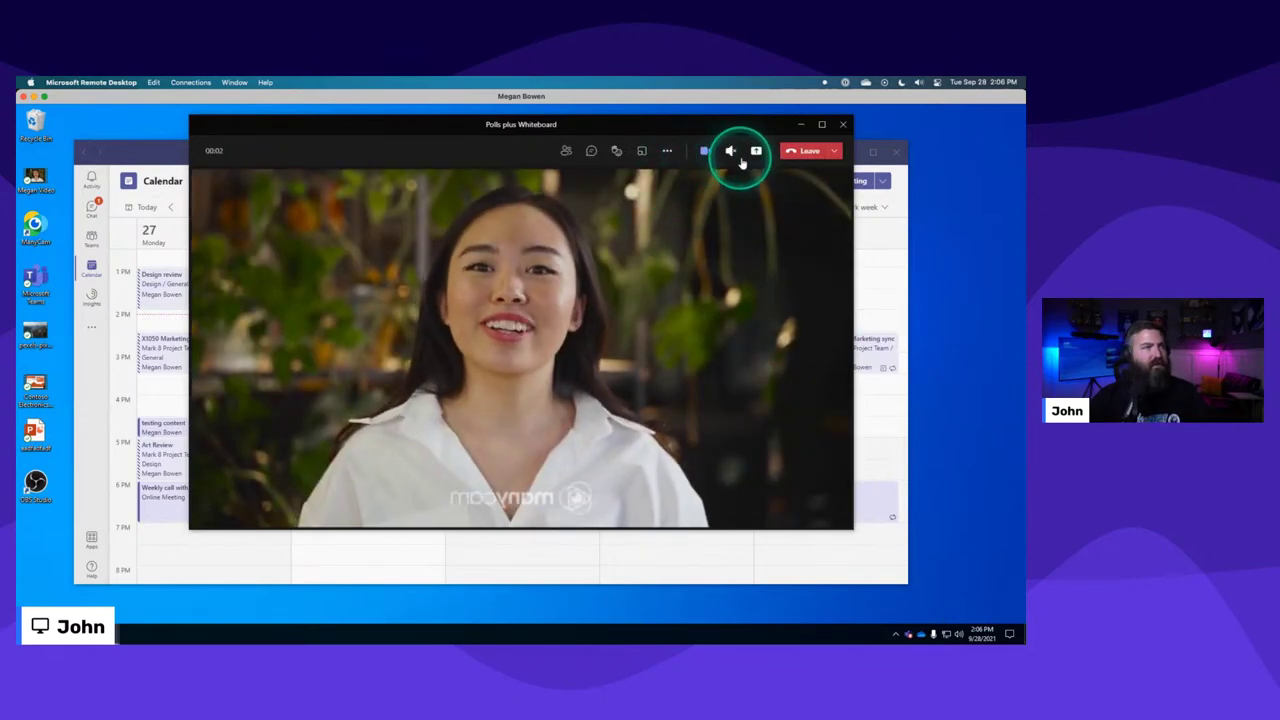
Request the invited attendee to join the meeting and accept the request on the attendee's desktop.
key(ctrl+Up)
click(818, 483)
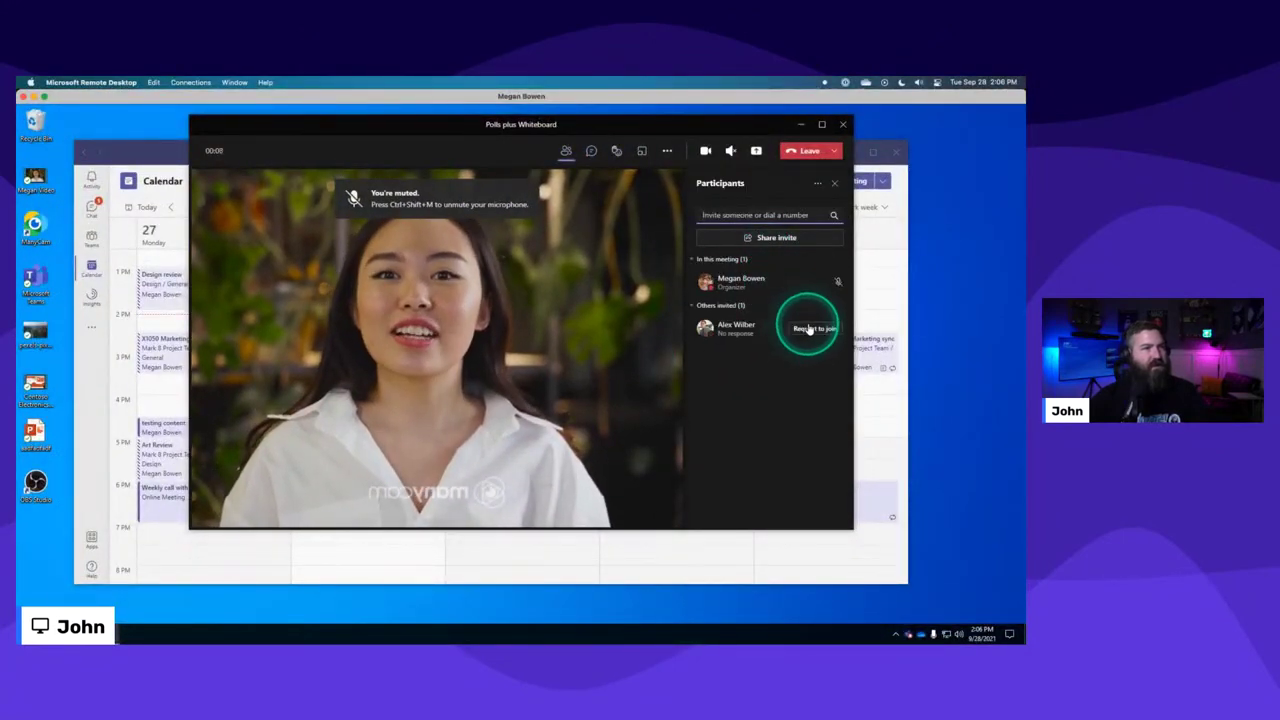
key(ctrl+Up)
click(414, 486)
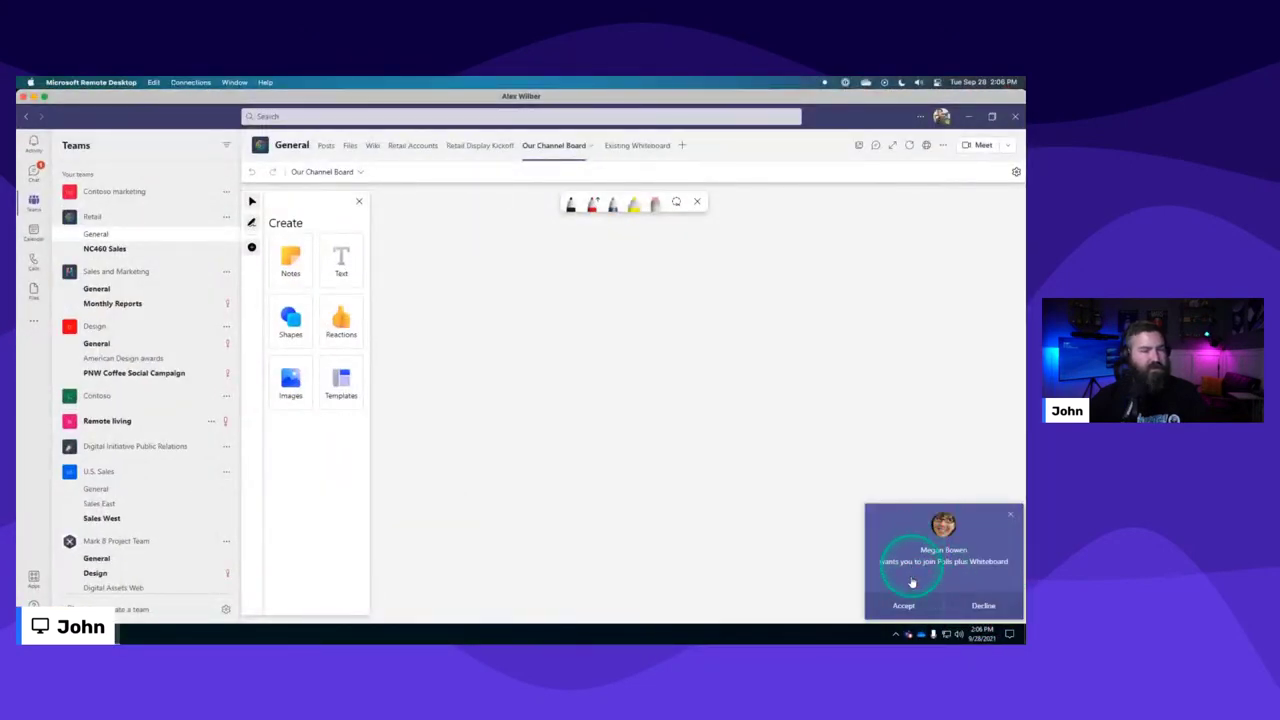
click(904, 606)
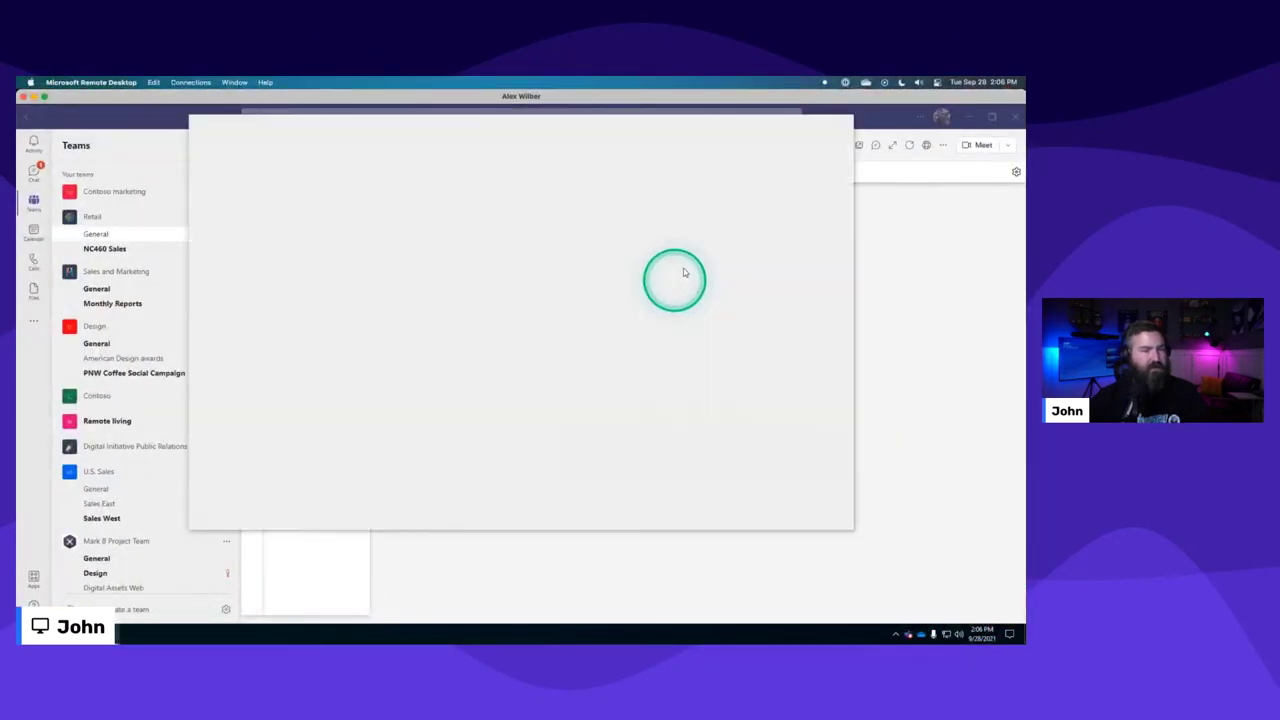
Minimize the main Teams window, move the meeting window lower and join the meeting as the attendee.
click(971, 123)
drag(389, 123, 394, 168)
click(754, 482)
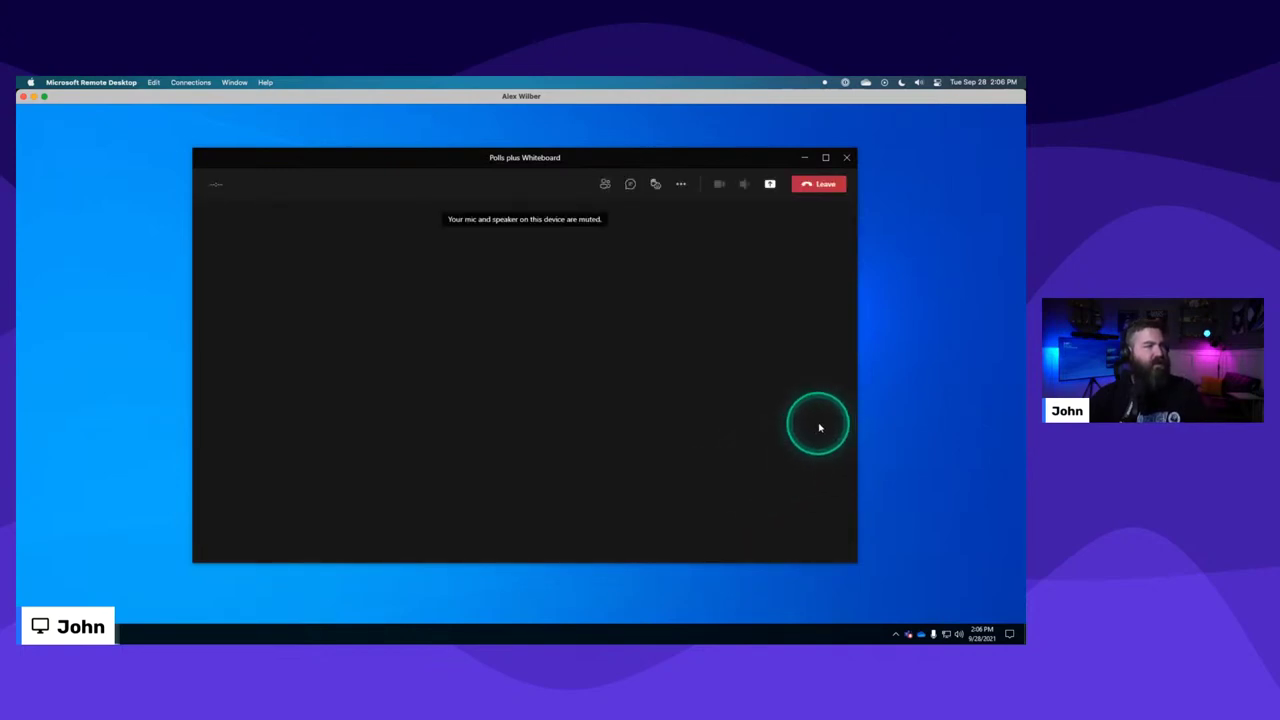
Add the Forms app for polls to the Polls plus Whiteboard meeting from the organizer's desktop.
key(ctrl+Up)
click(483, 540)
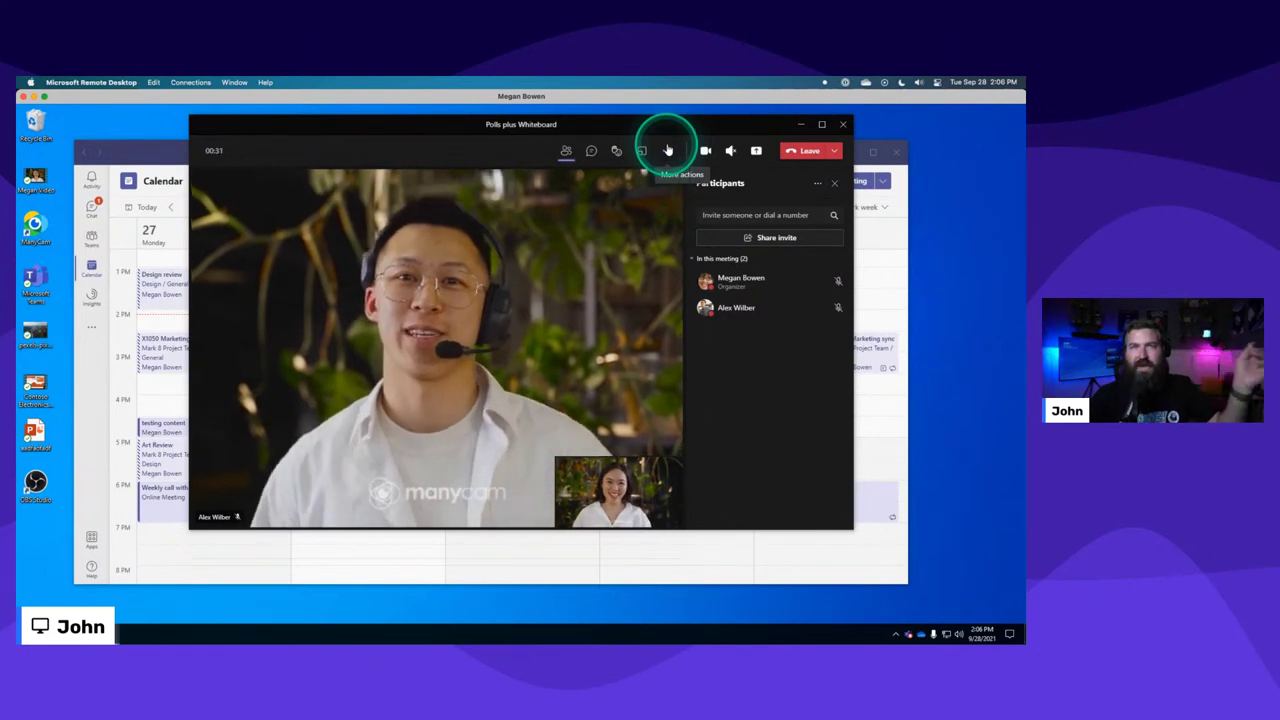
click(670, 151)
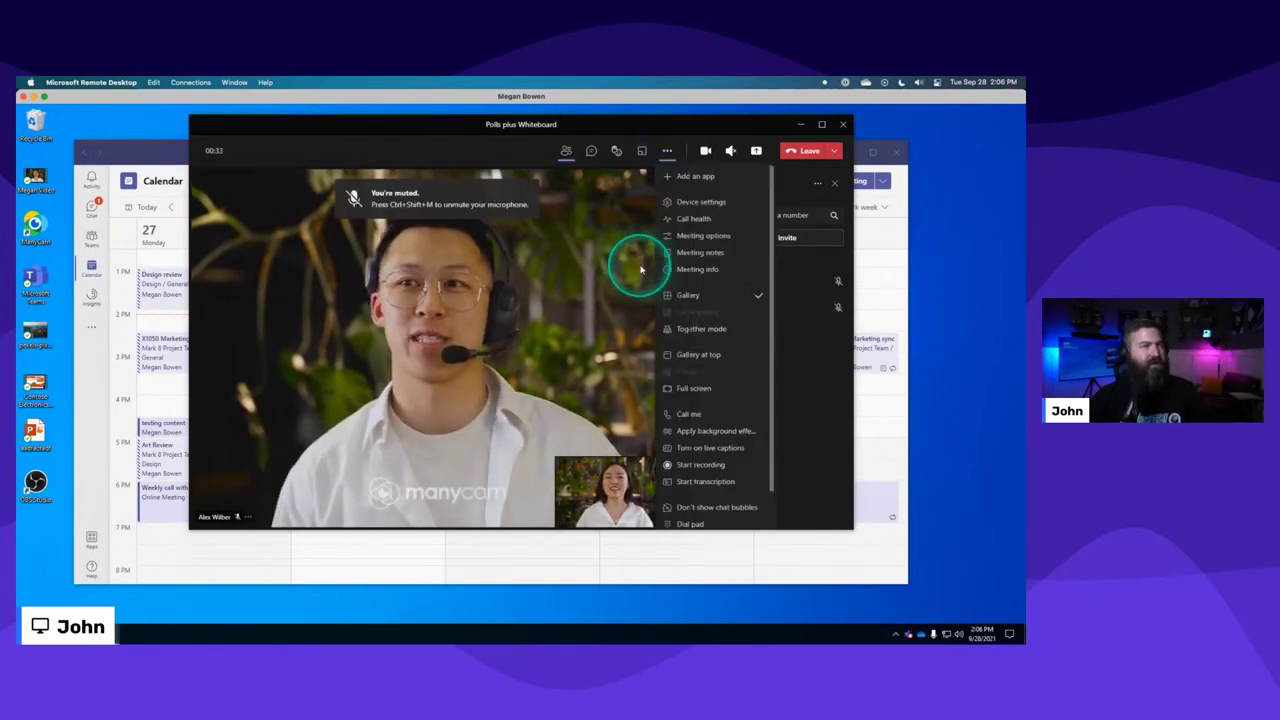
click(693, 178)
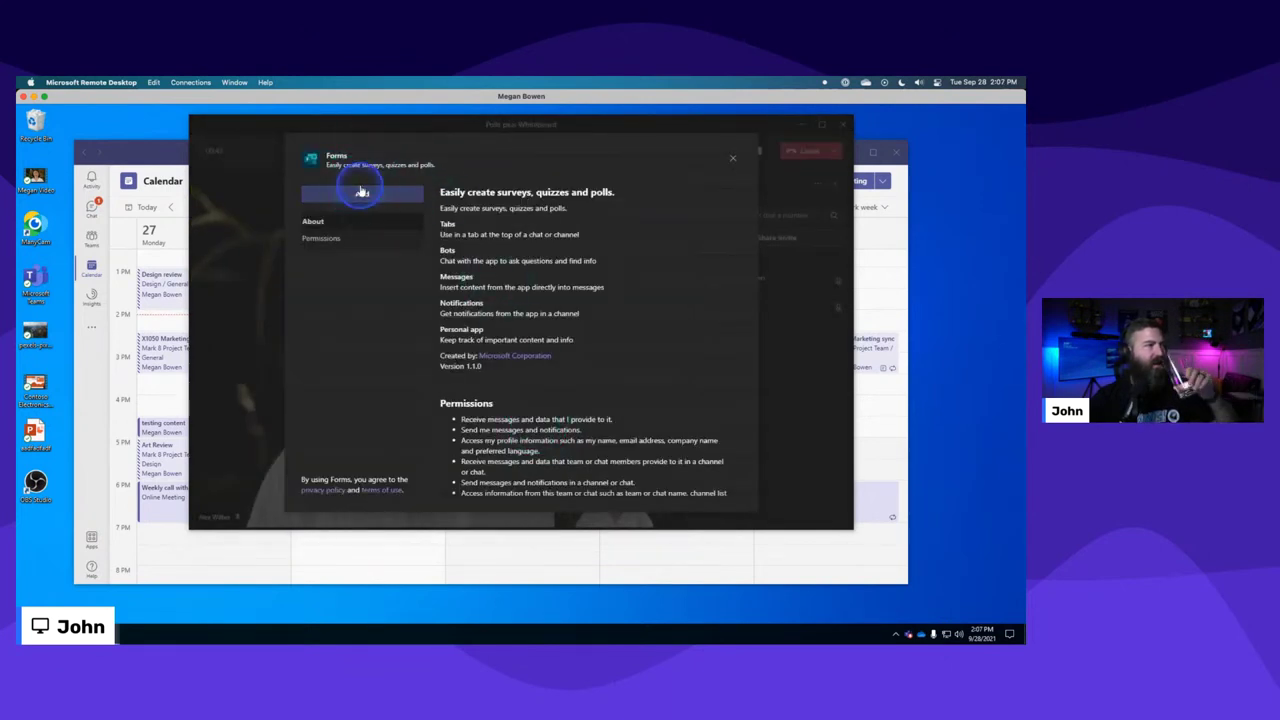
click(361, 192)
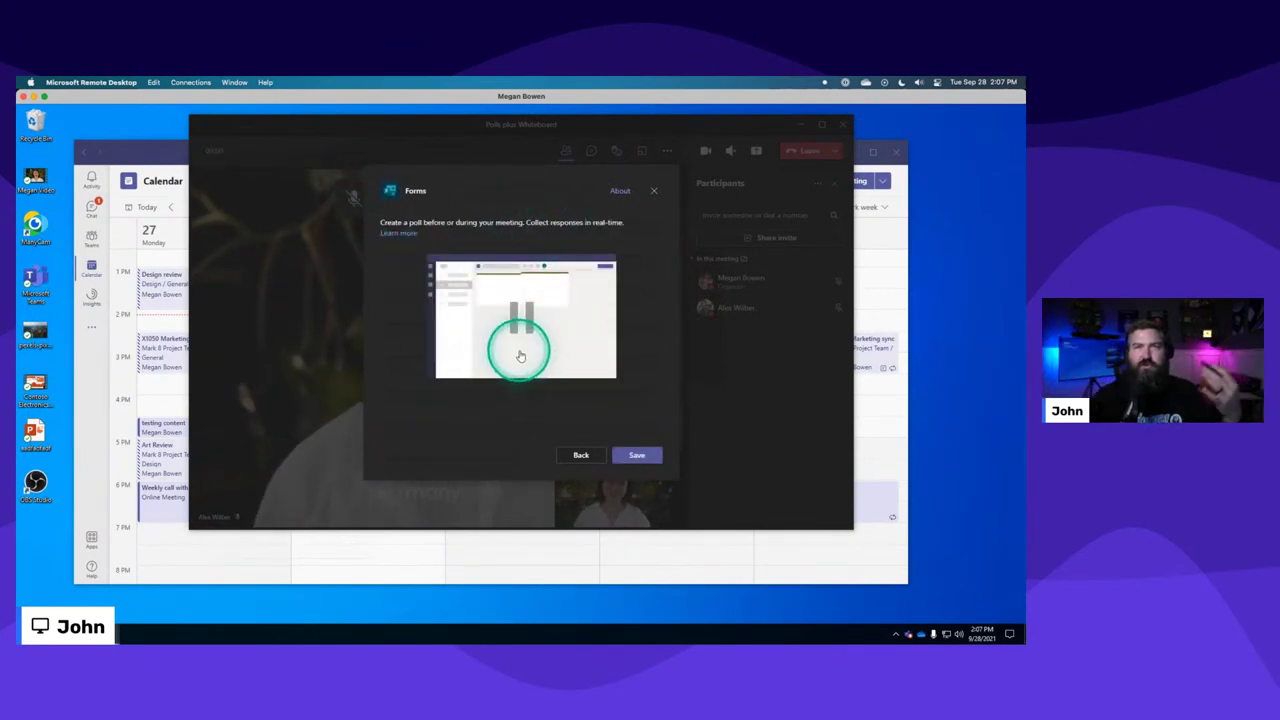
click(636, 455)
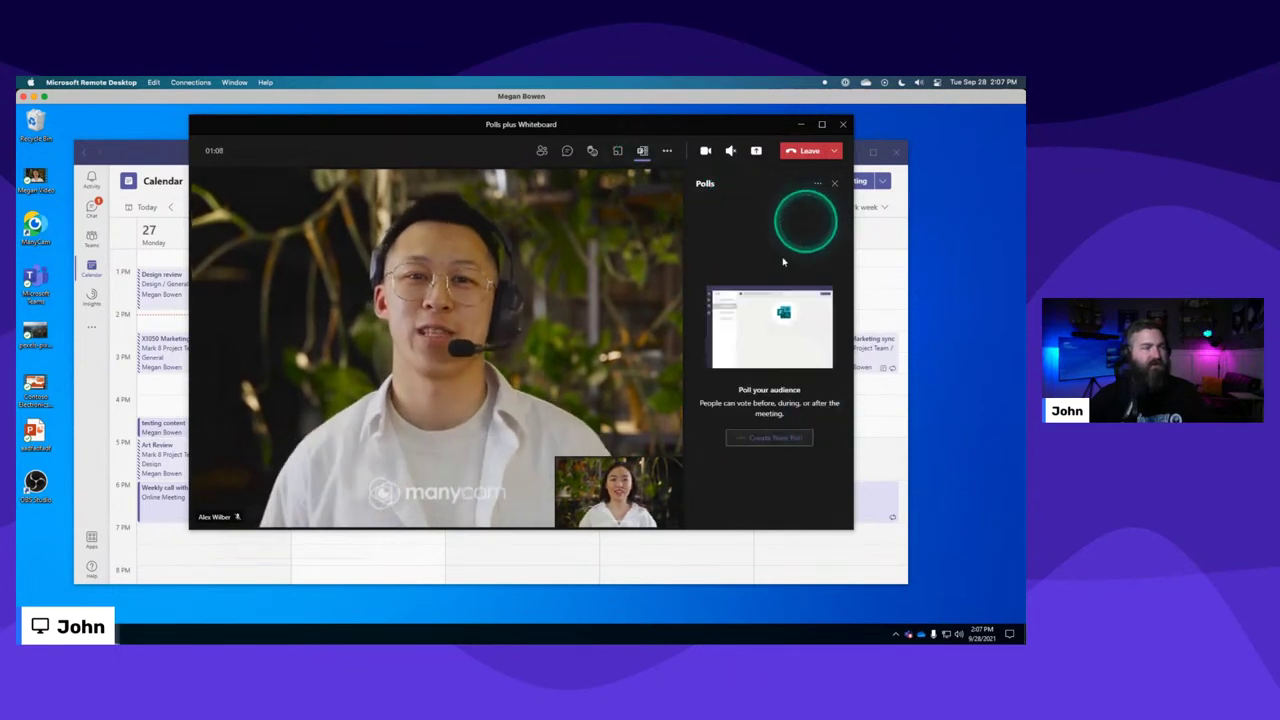
Create and save a poll asking "HOw's it going?" with the options "Great" and "I'm bored".
click(769, 437)
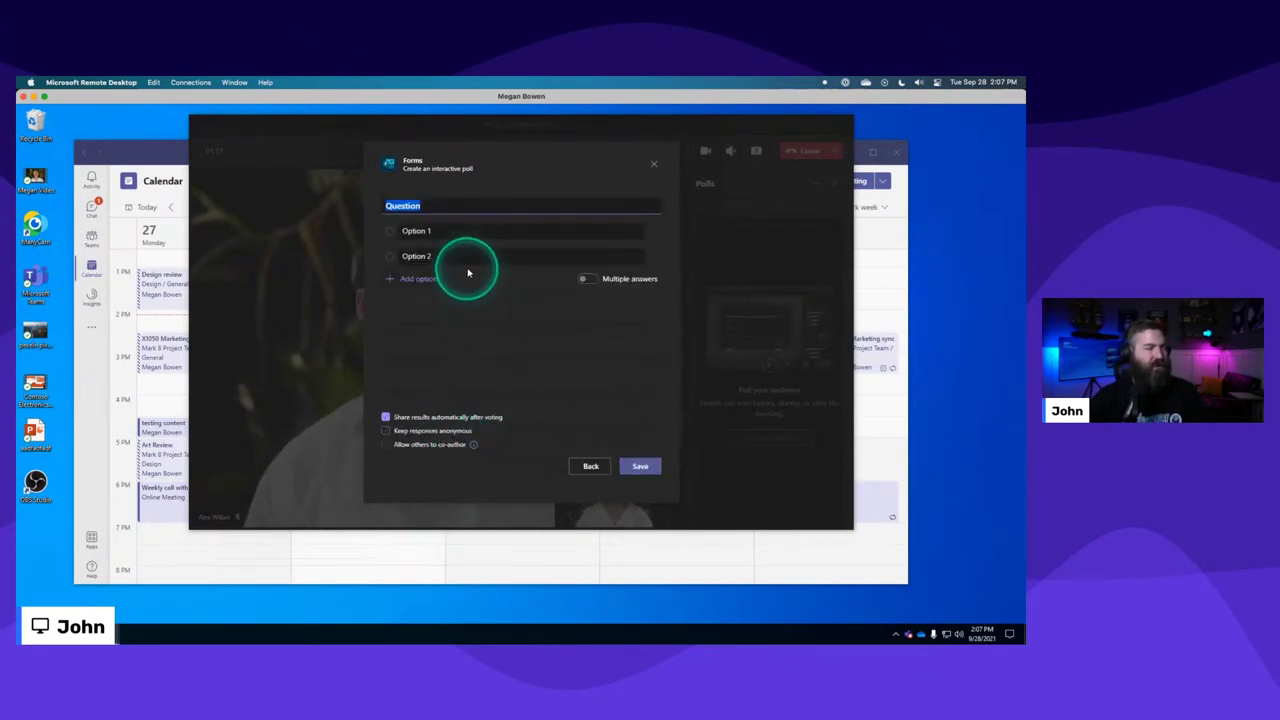
text(w's it going?)
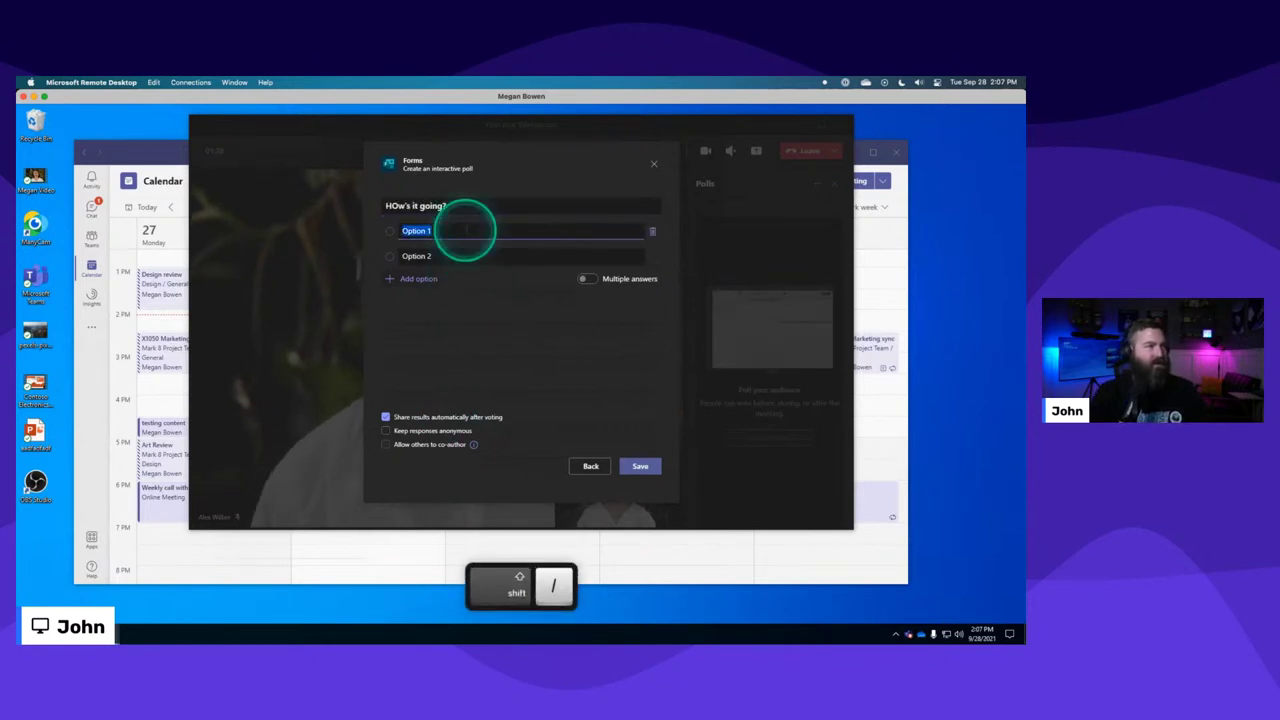
text(Great)
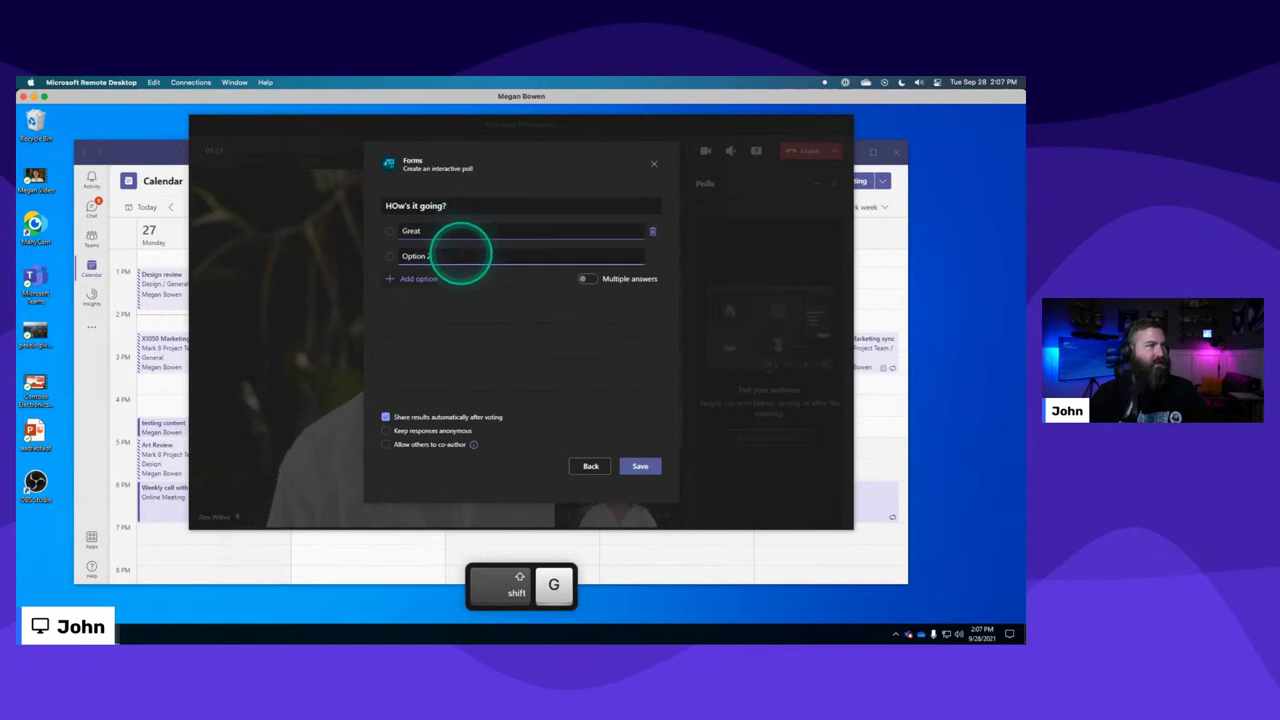
click(461, 253)
text(I'm bored)
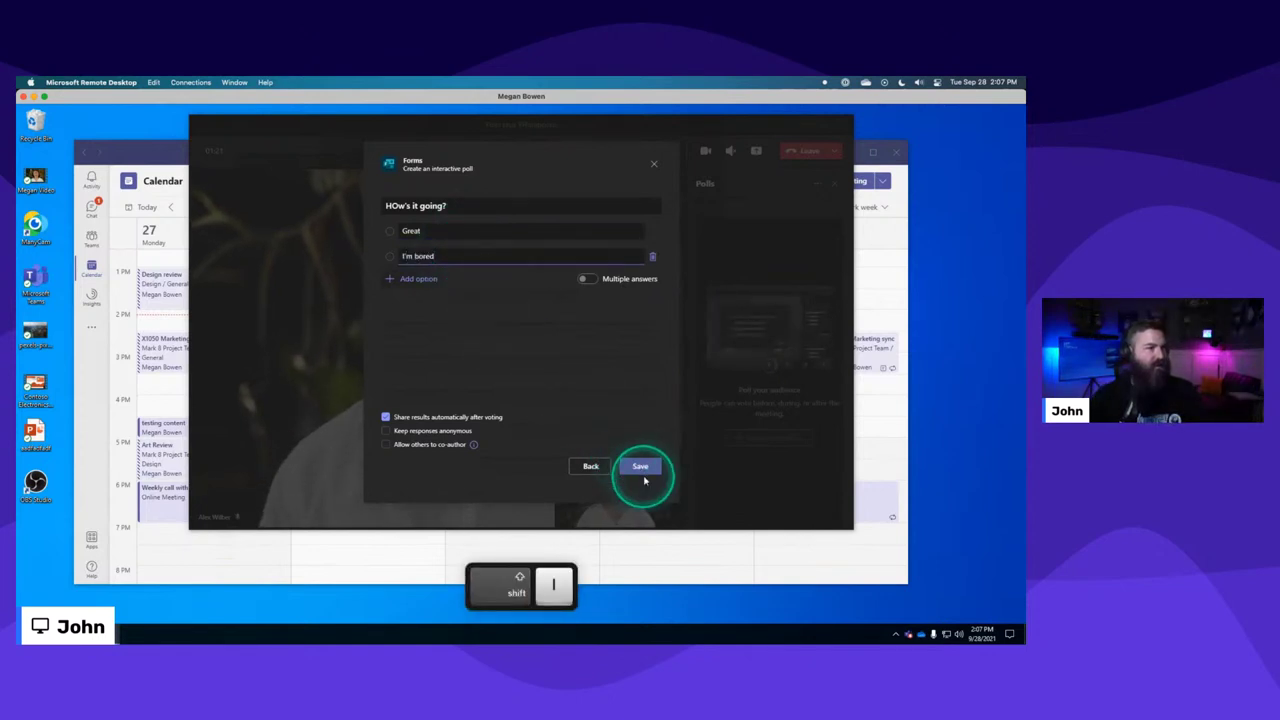
click(642, 467)
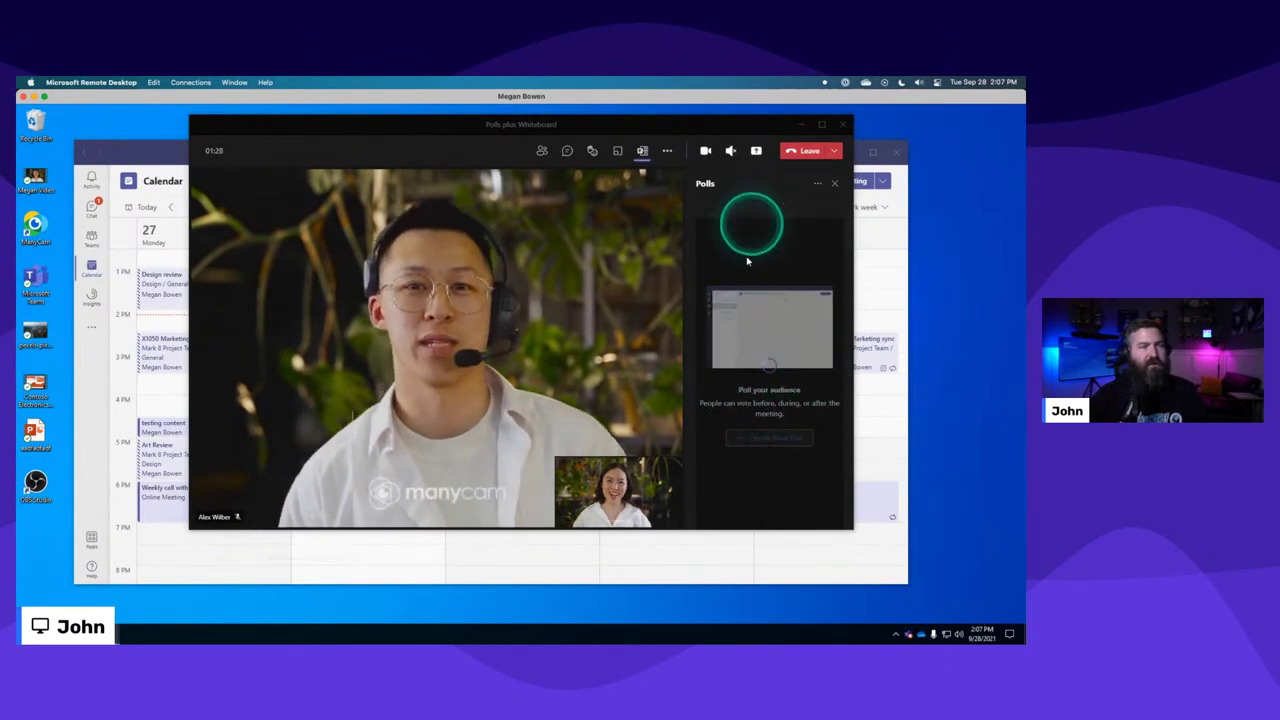
Share Microsoft Whiteboard in the meeting as the organizer and maximize the meeting window on the attendee's desktop.
click(754, 158)
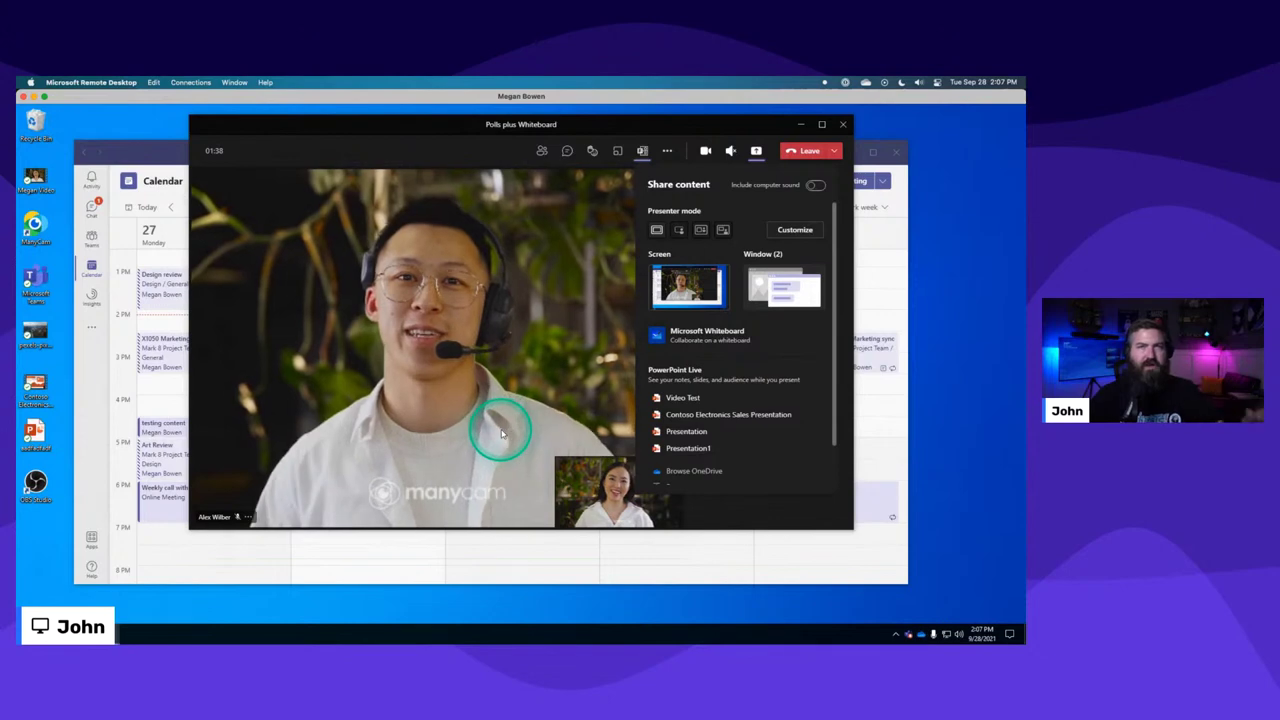
click(686, 285)
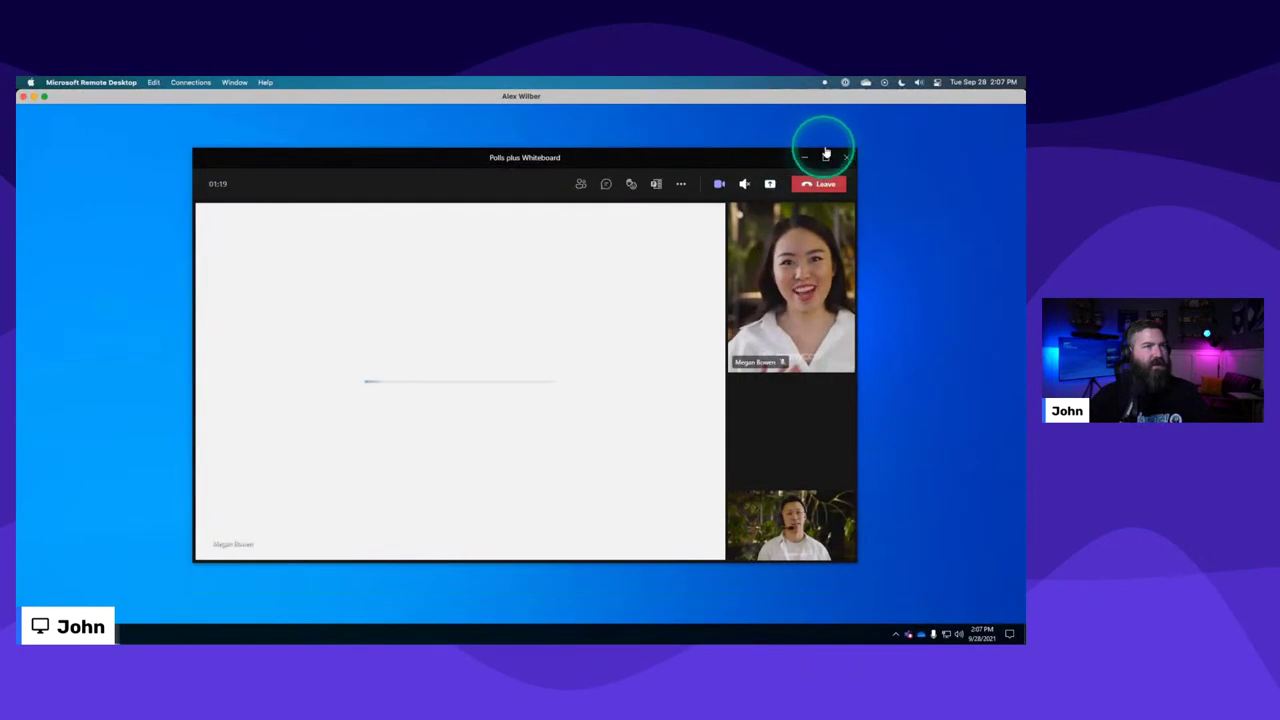
click(826, 155)
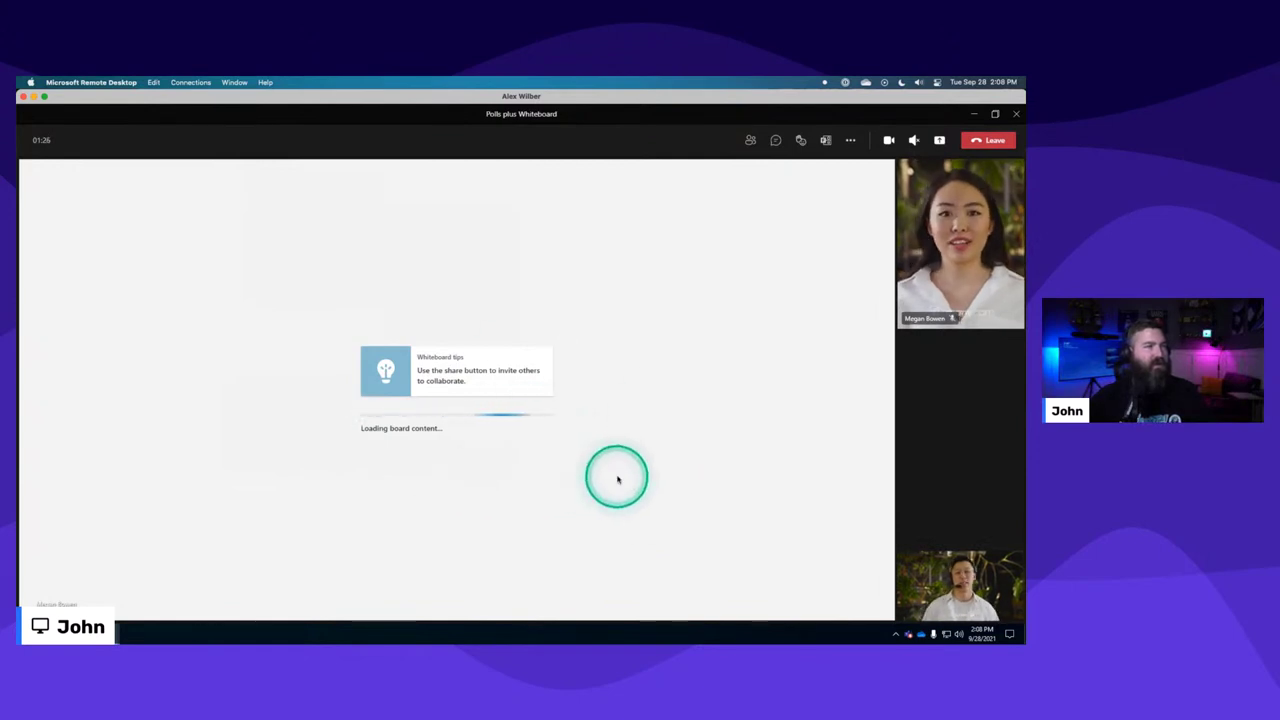
Insert the Two truths, one lie template from the Games category on the organizer's whiteboard.
key(ctrl+Left)
click(310, 482)
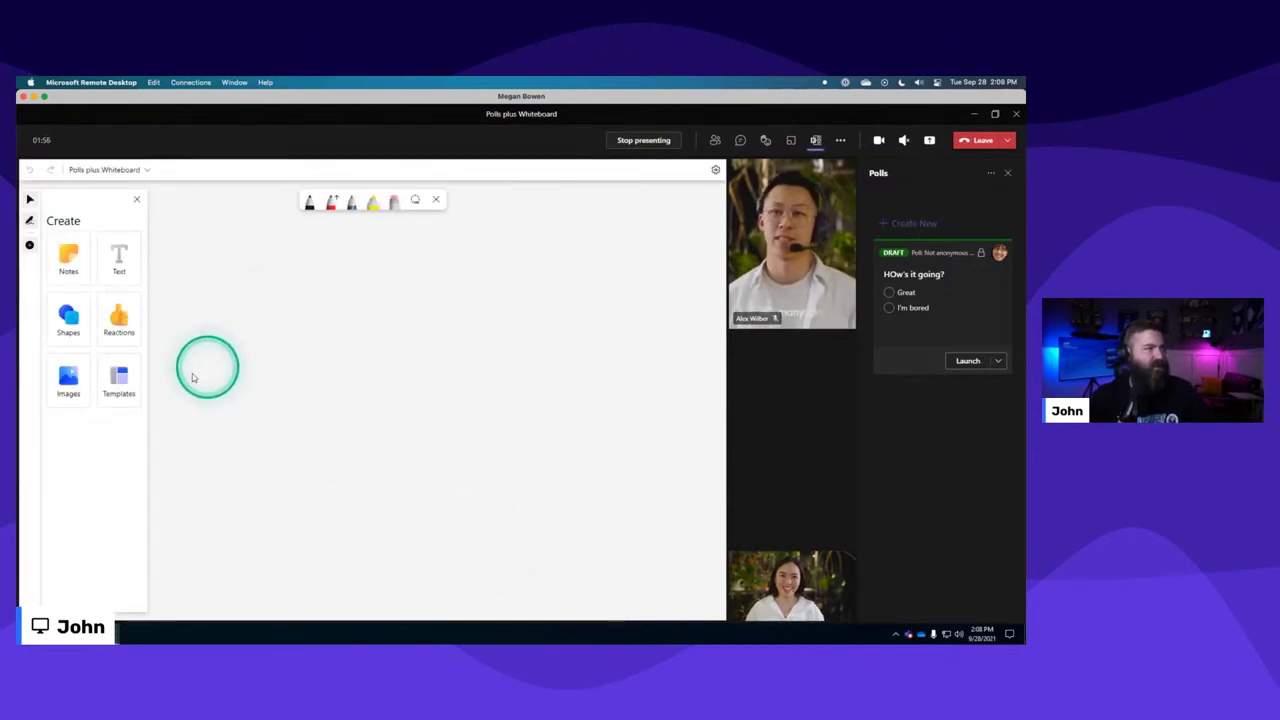
click(120, 373)
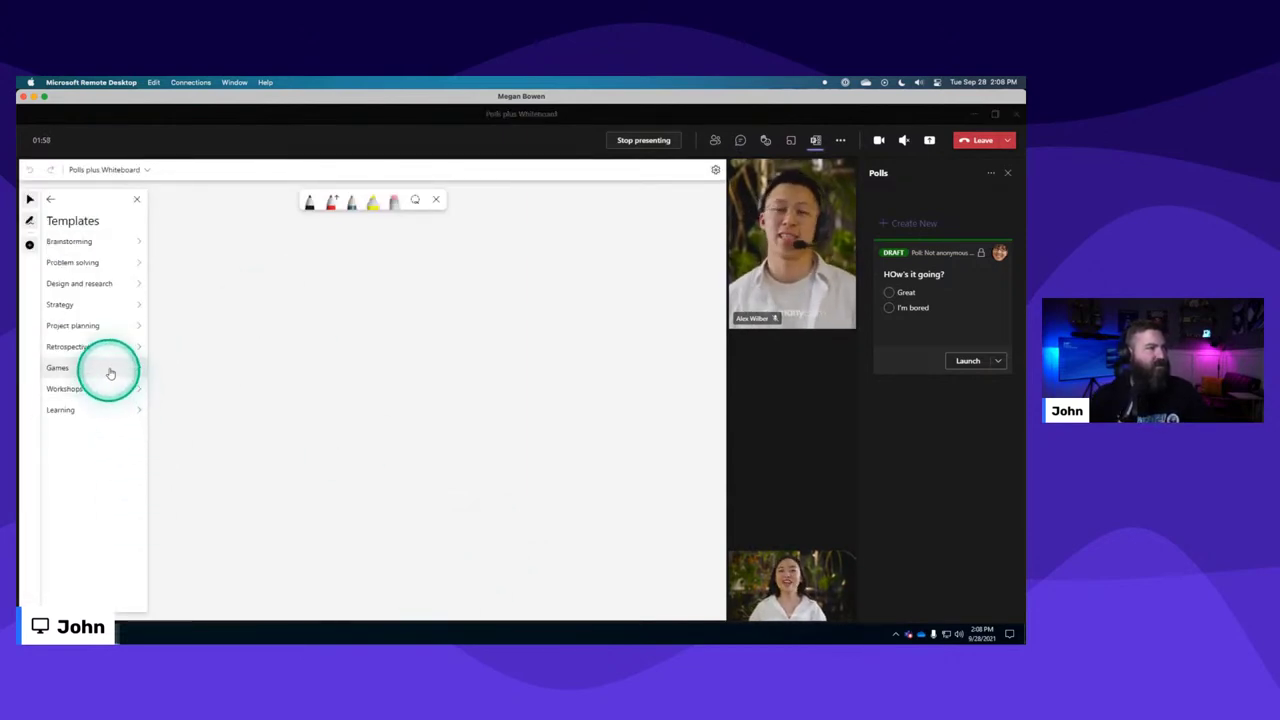
click(106, 367)
drag(95, 345, 383, 360)
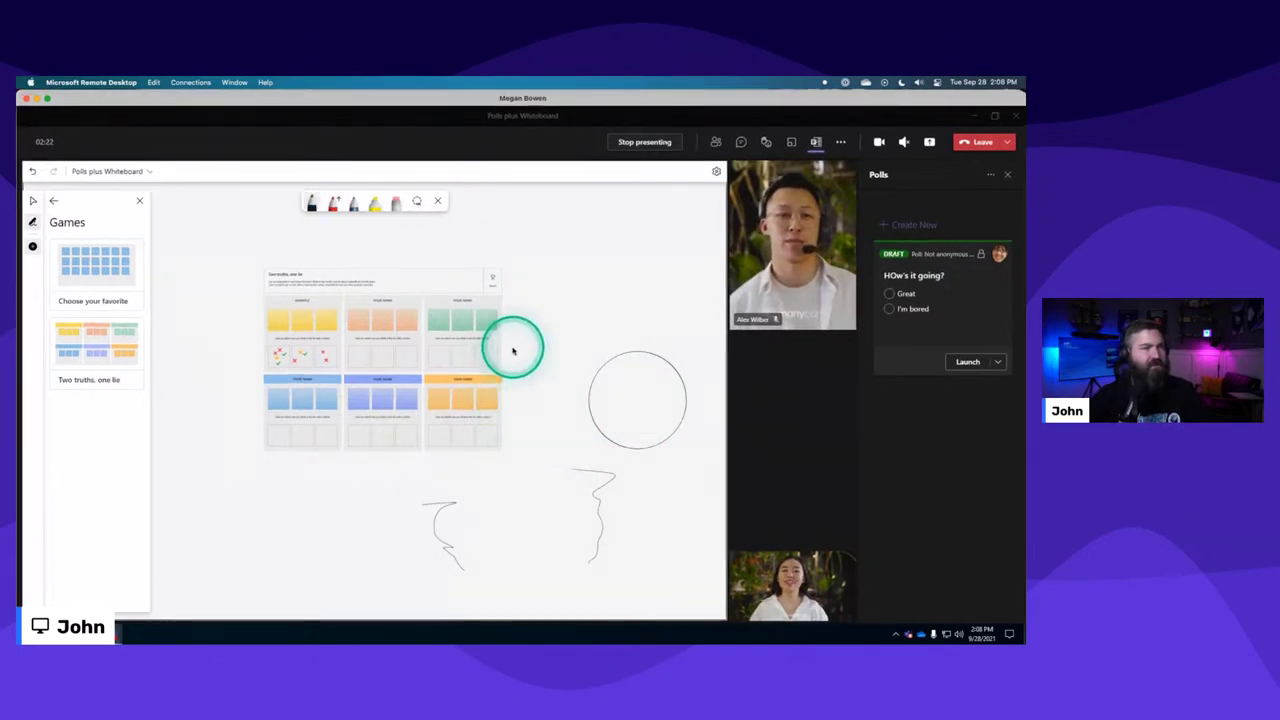
Switch to the attendee's desktop and view the whole game template together with the ink drawings on the shared whiteboard.
key(ctrl+Up)
click(320, 476)
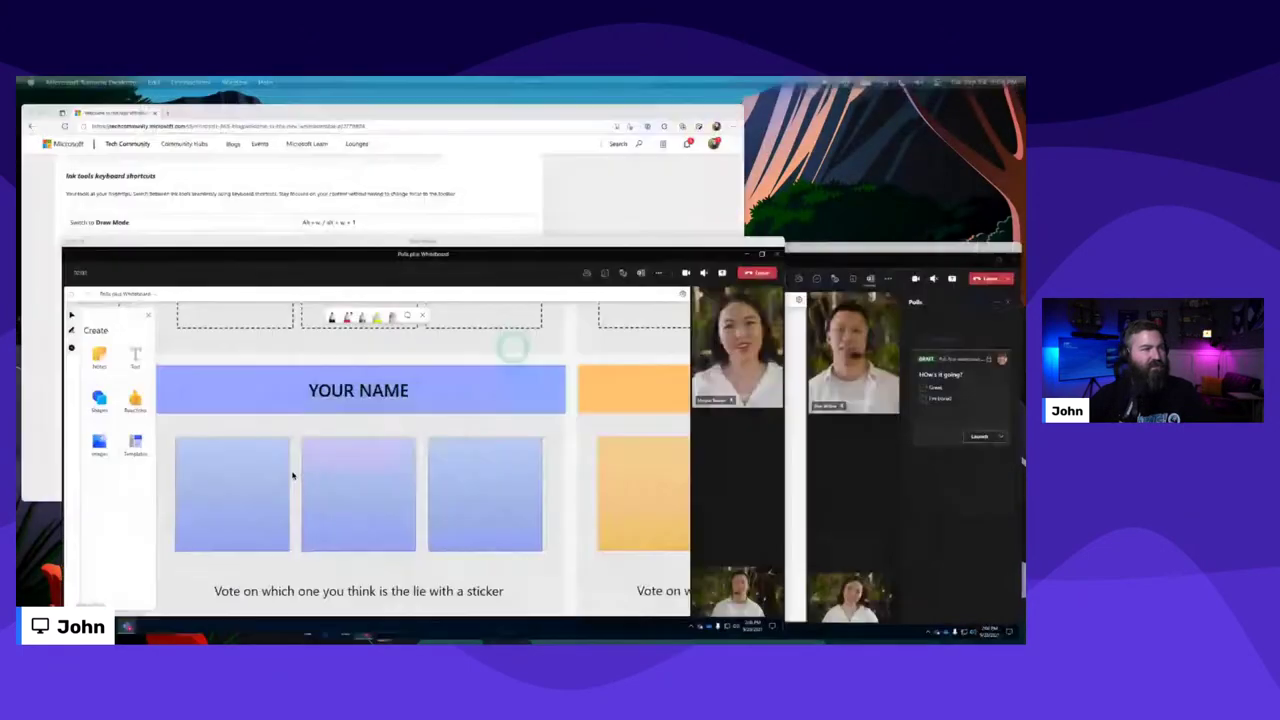
scroll(516, 398, down, 10)
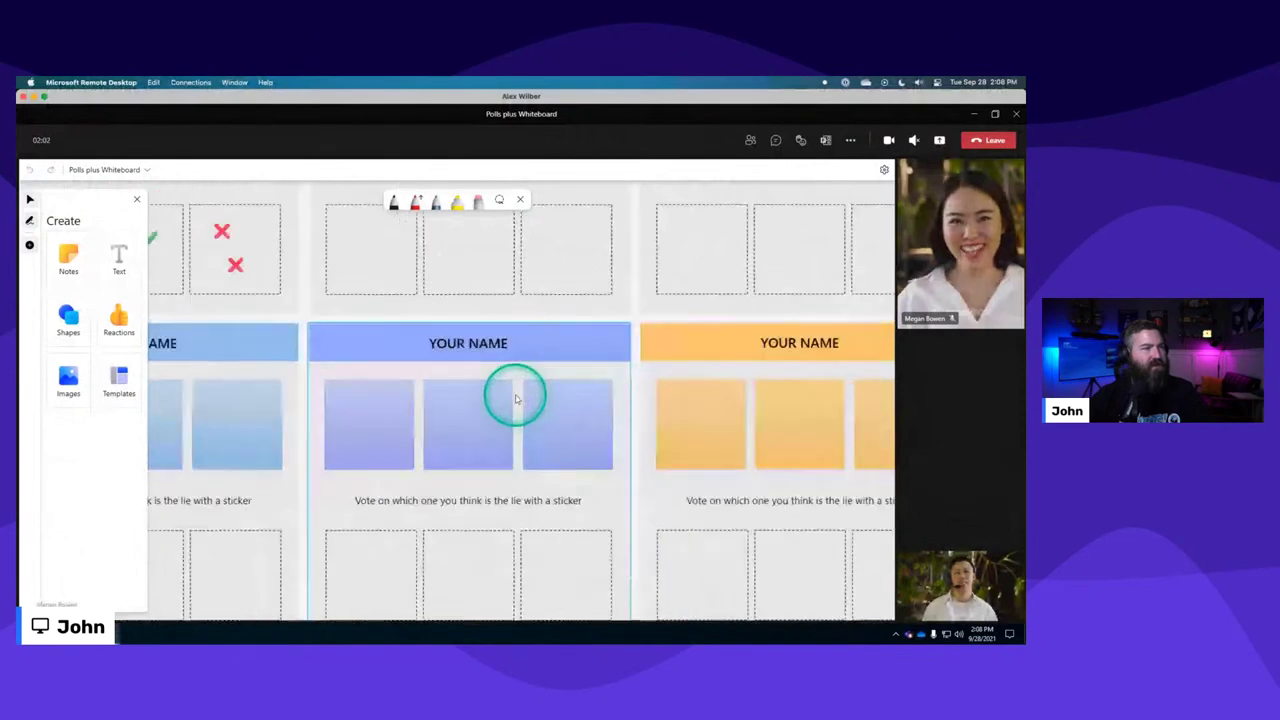
scroll(516, 401, down, 2)
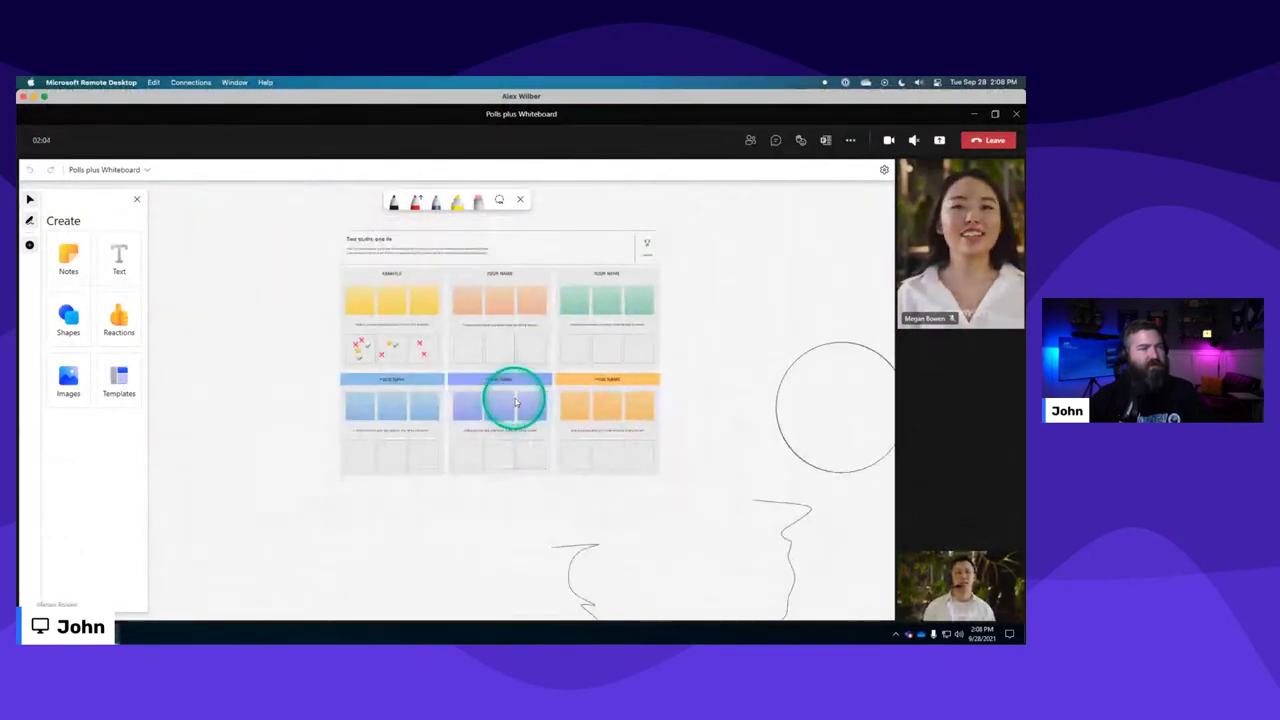
scroll(516, 401, down, 5)
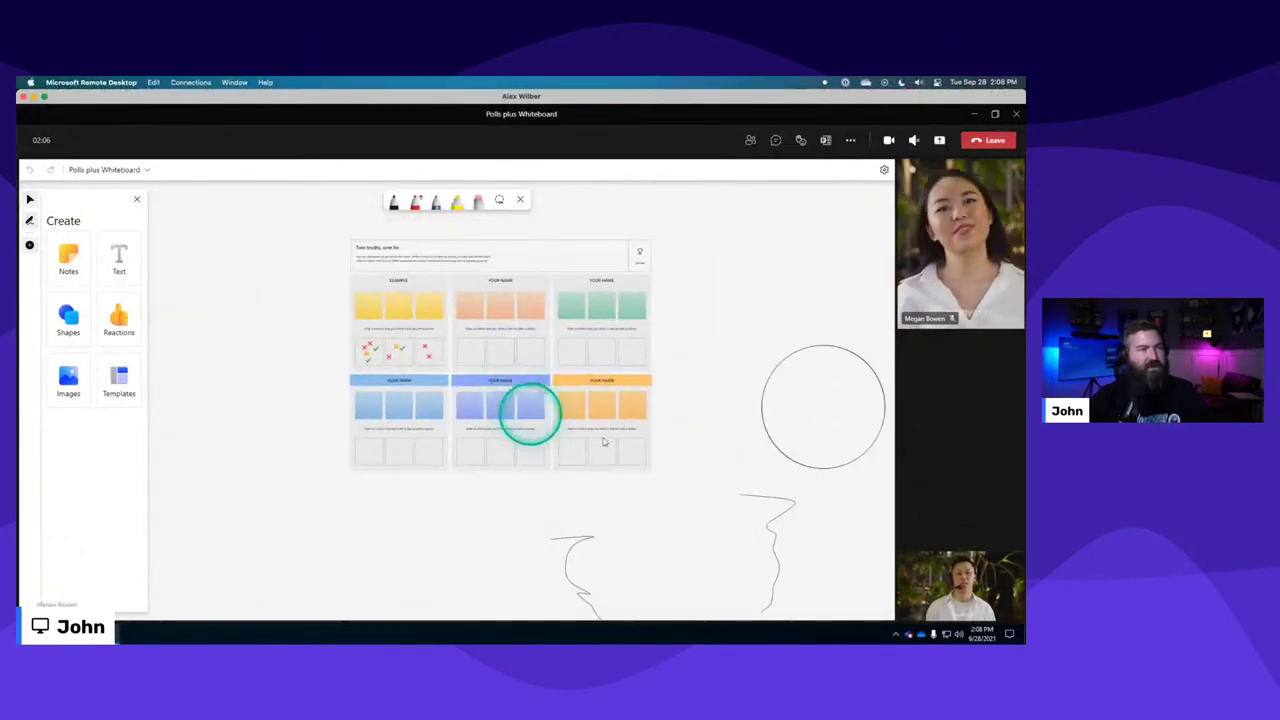
Return to the organizer's desktop and launch the draft "HOw's it going?" poll.
key(ctrl+Up)
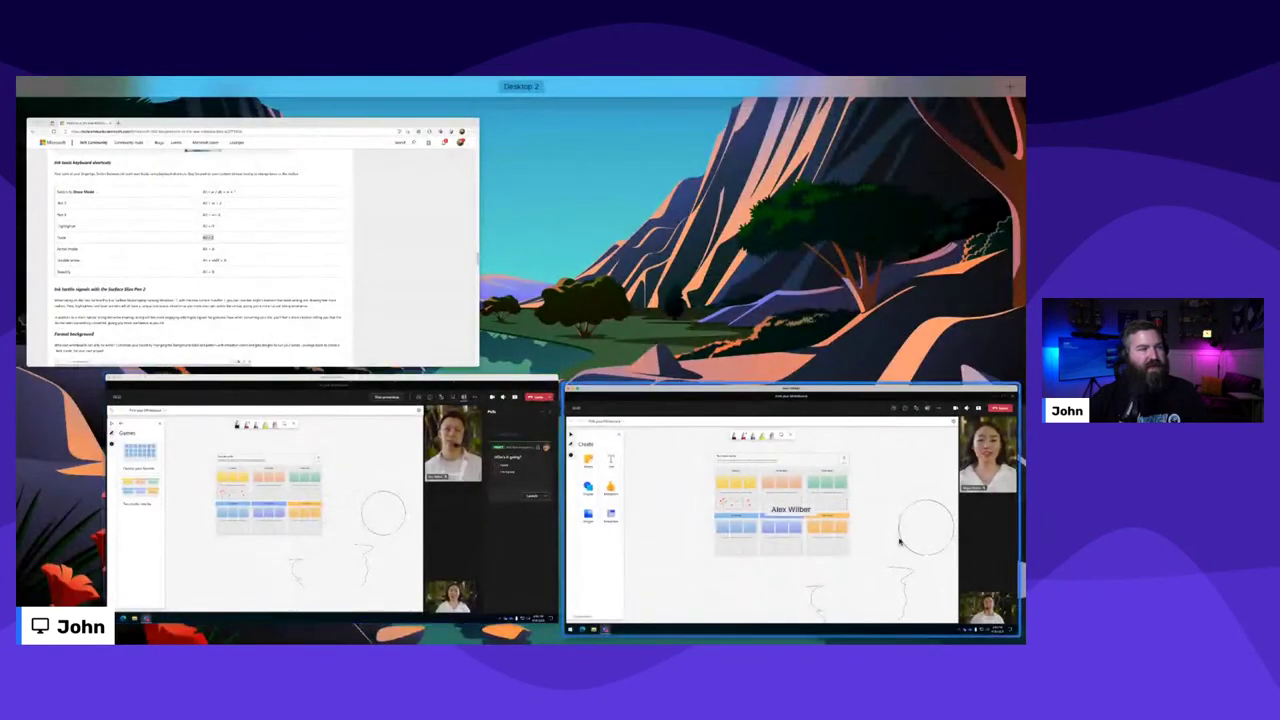
click(410, 467)
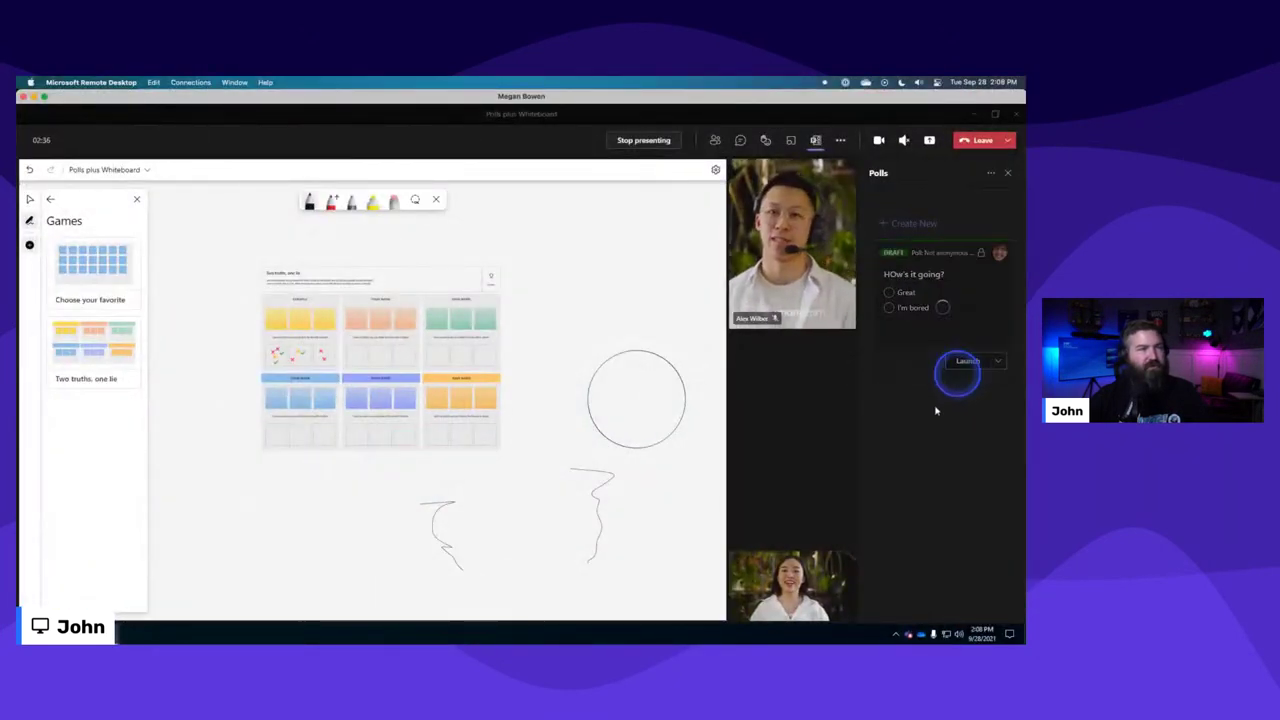
click(829, 457)
Switch to the attendee's desktop and submit "Great" as the answer to the poll.
key(ctrl+Up)
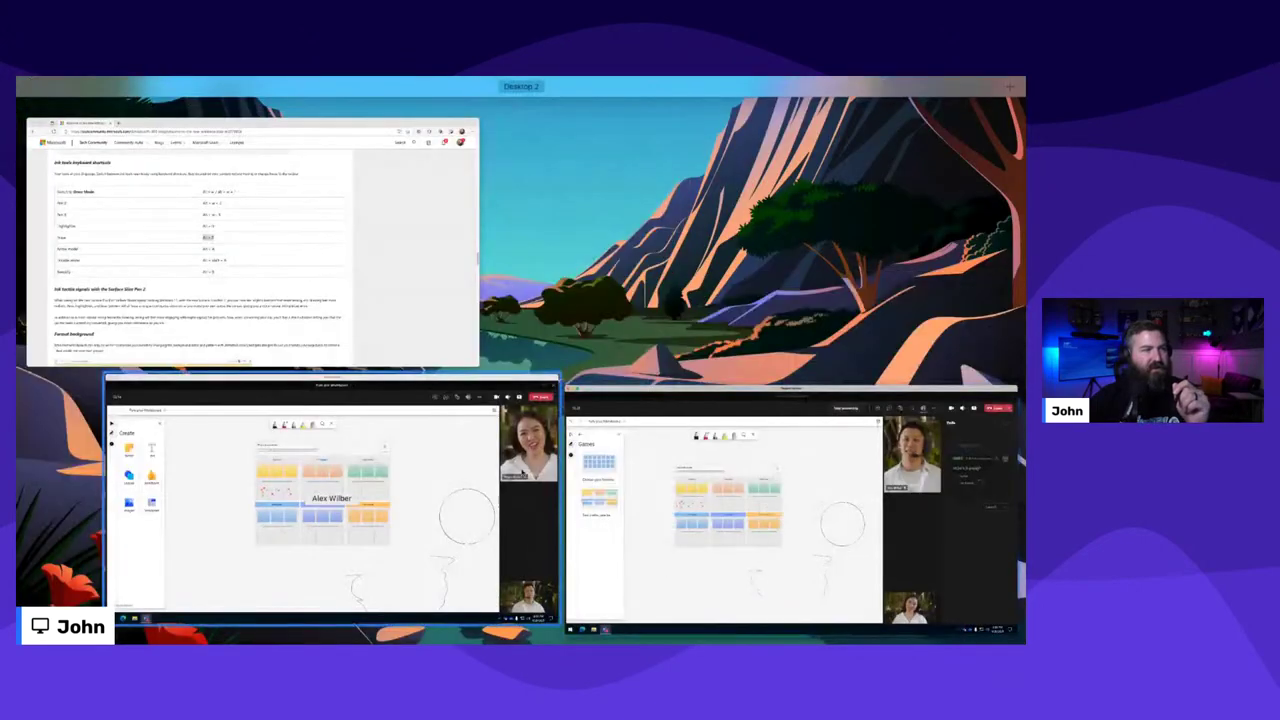
click(511, 426)
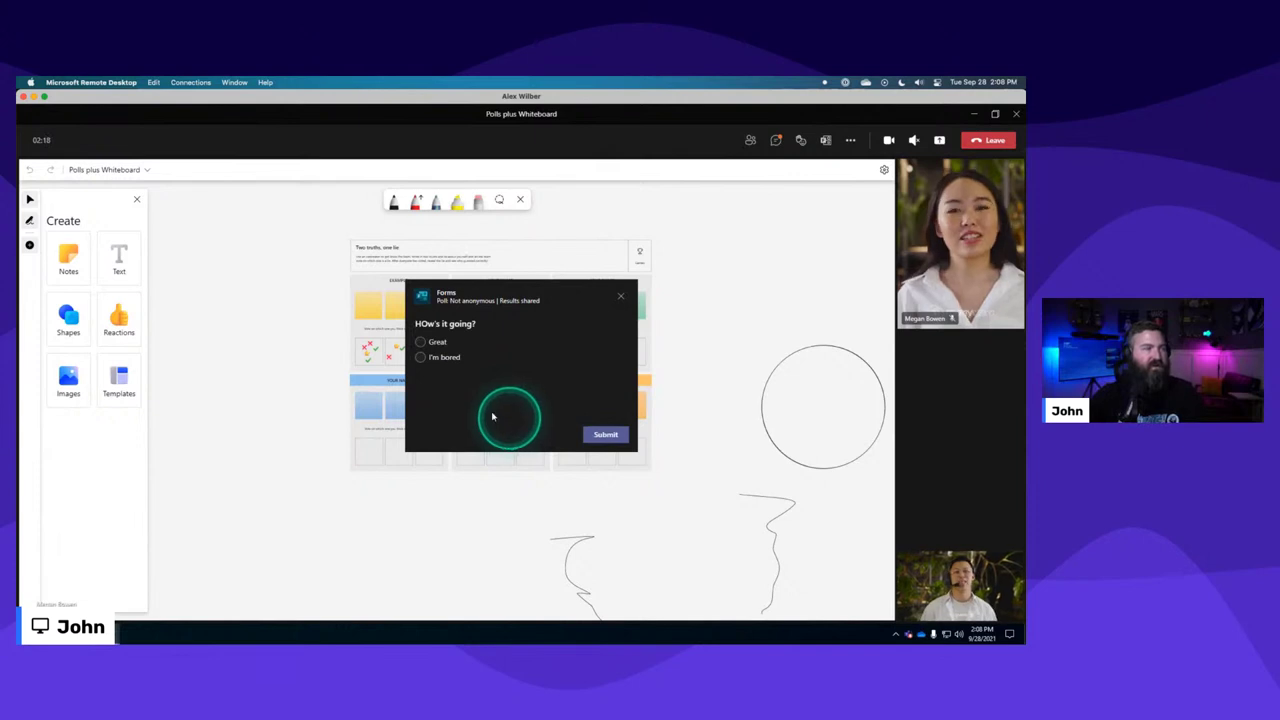
click(366, 494)
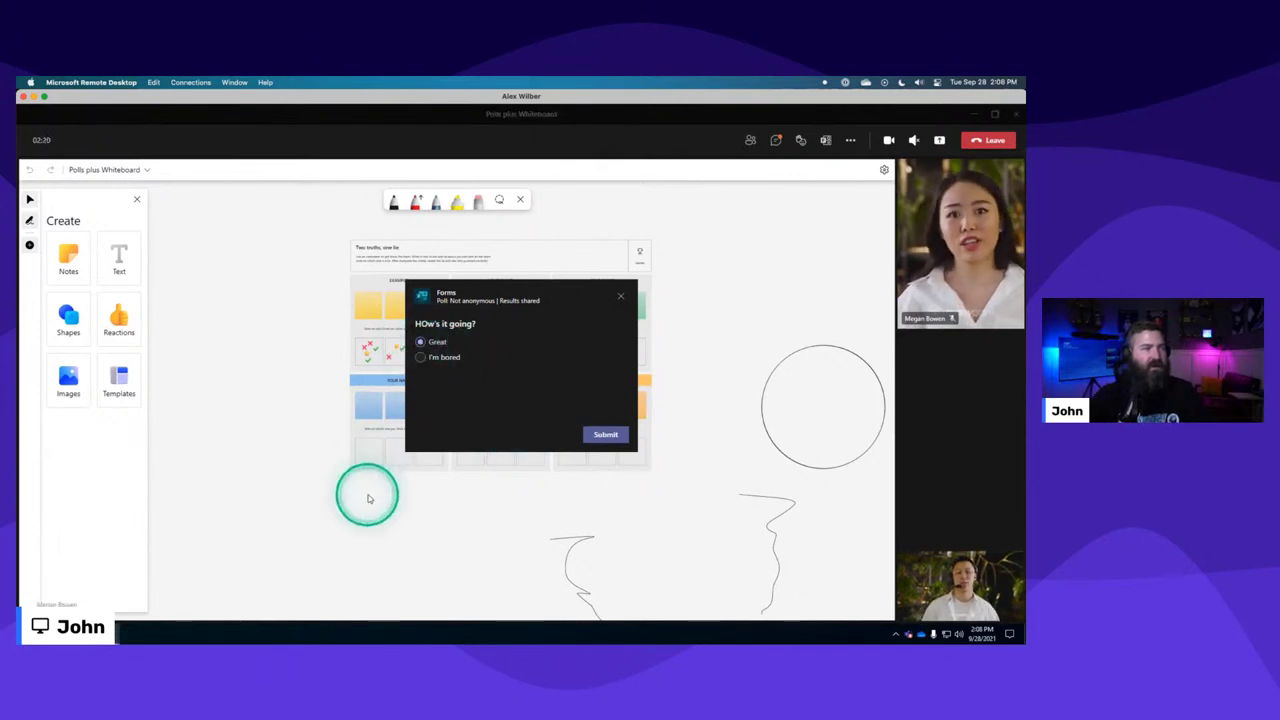
click(600, 434)
Submit "I'm bored" as the organizer's poll answer, close the results dialog and view the further options for the live poll.
click(384, 548)
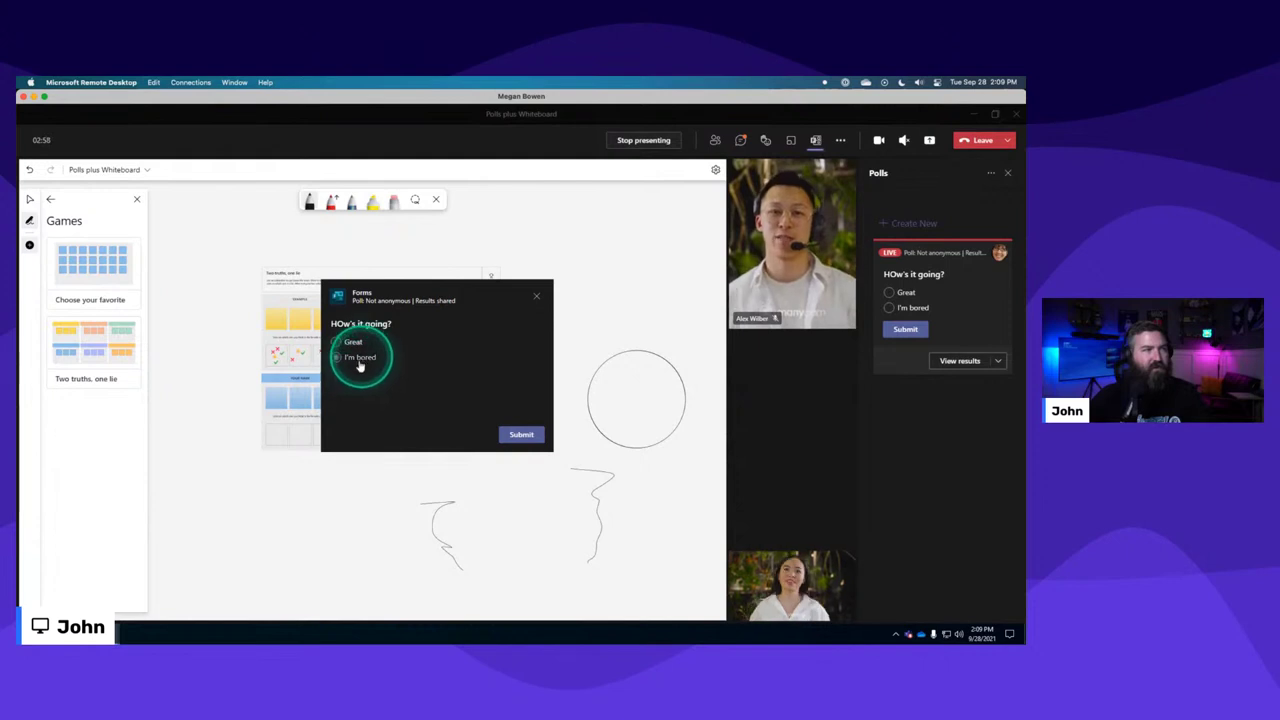
click(497, 438)
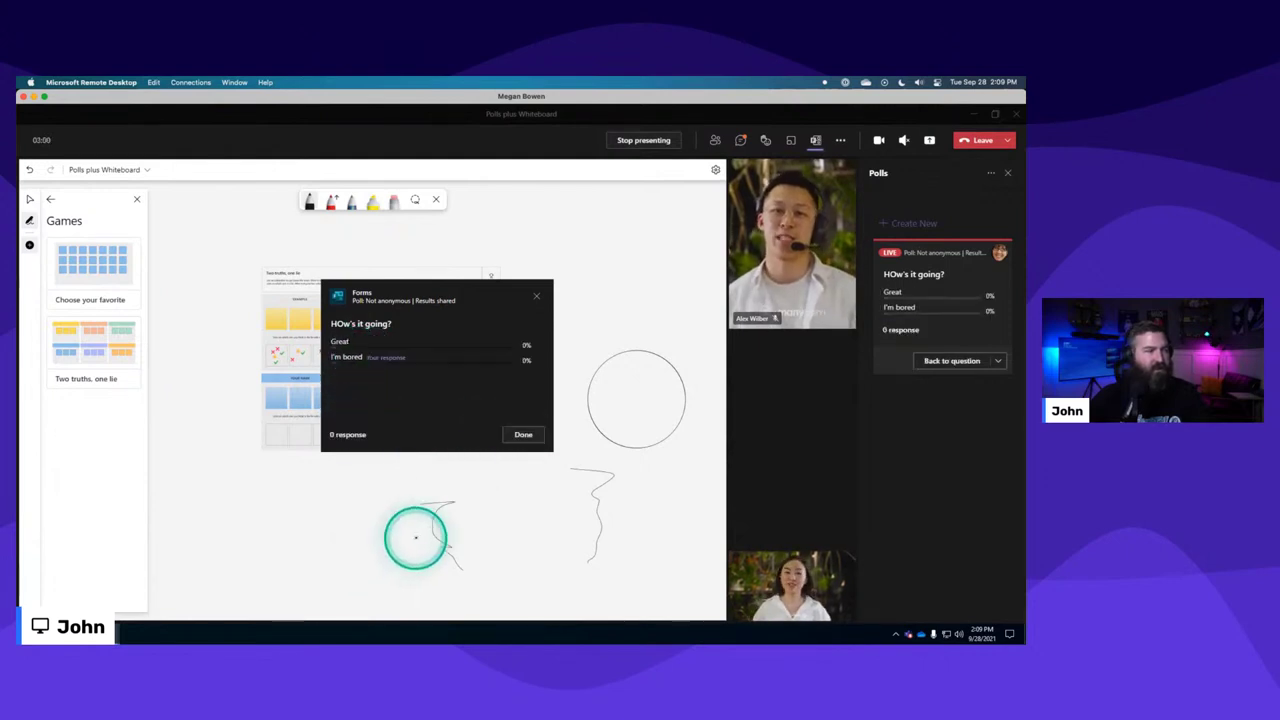
click(522, 433)
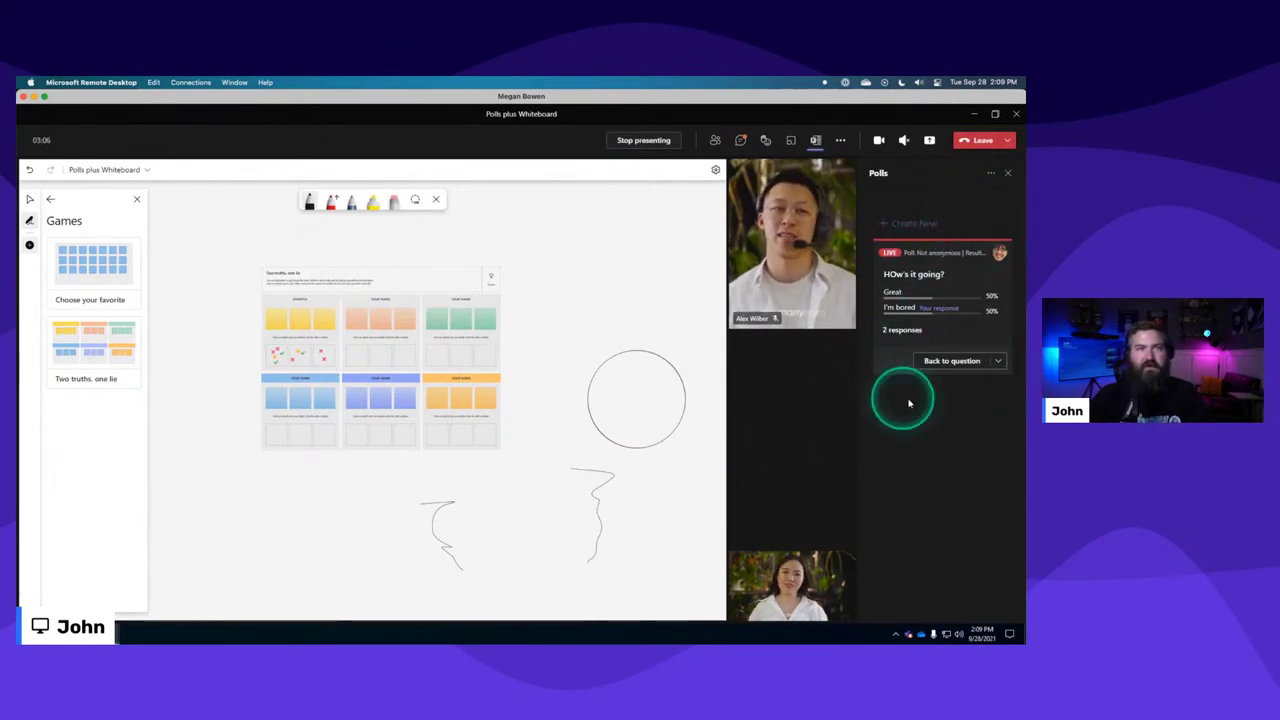
click(1000, 361)
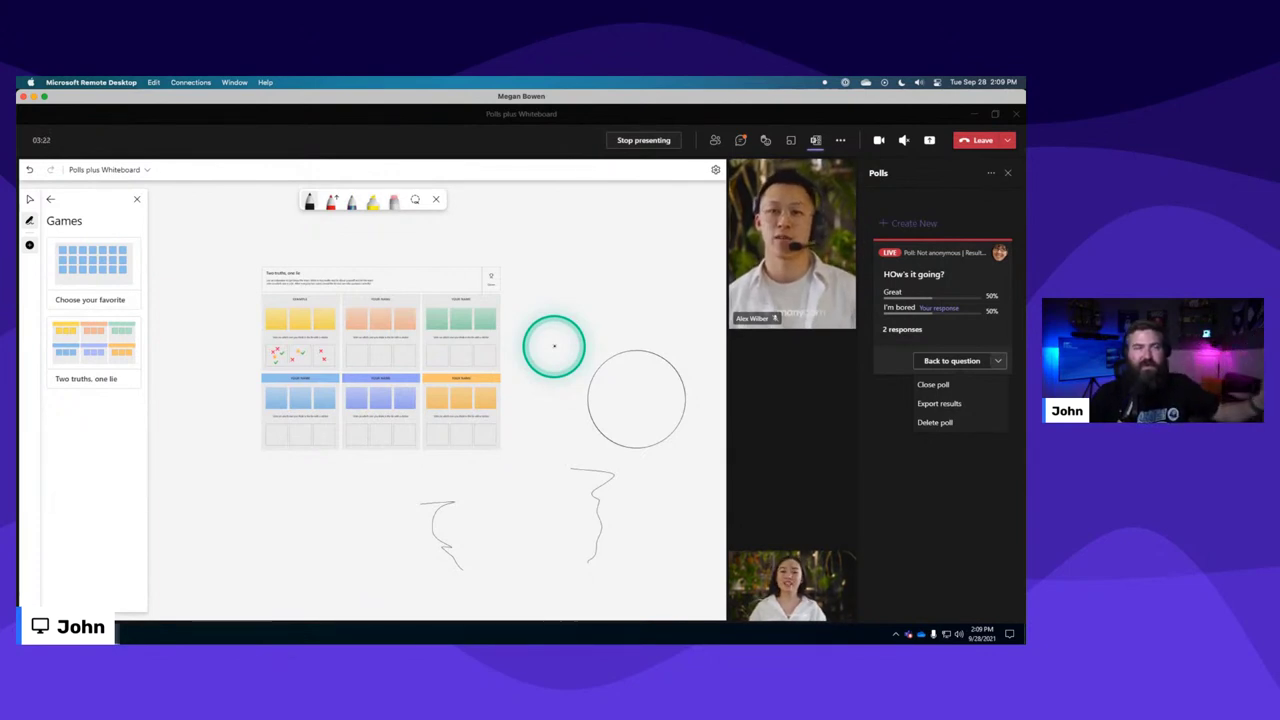
click(920, 470)
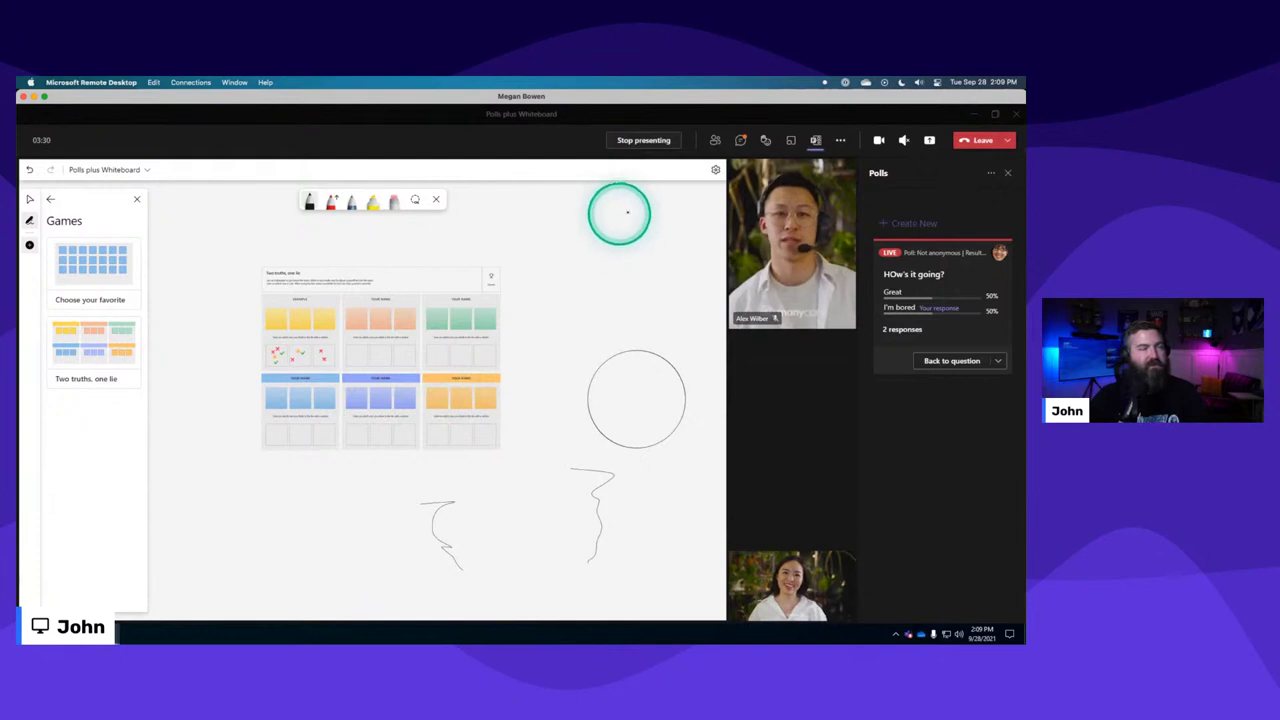
Draw a rectangle above the circle on the organizer's whiteboard and view the board up close on the attendee's desktop.
mouse_move(616, 227)
mouse_down()
mouse_move(549, 289)
mouse_move(605, 328)
mouse_move(626, 289)
mouse_move(616, 227)
mouse_up()
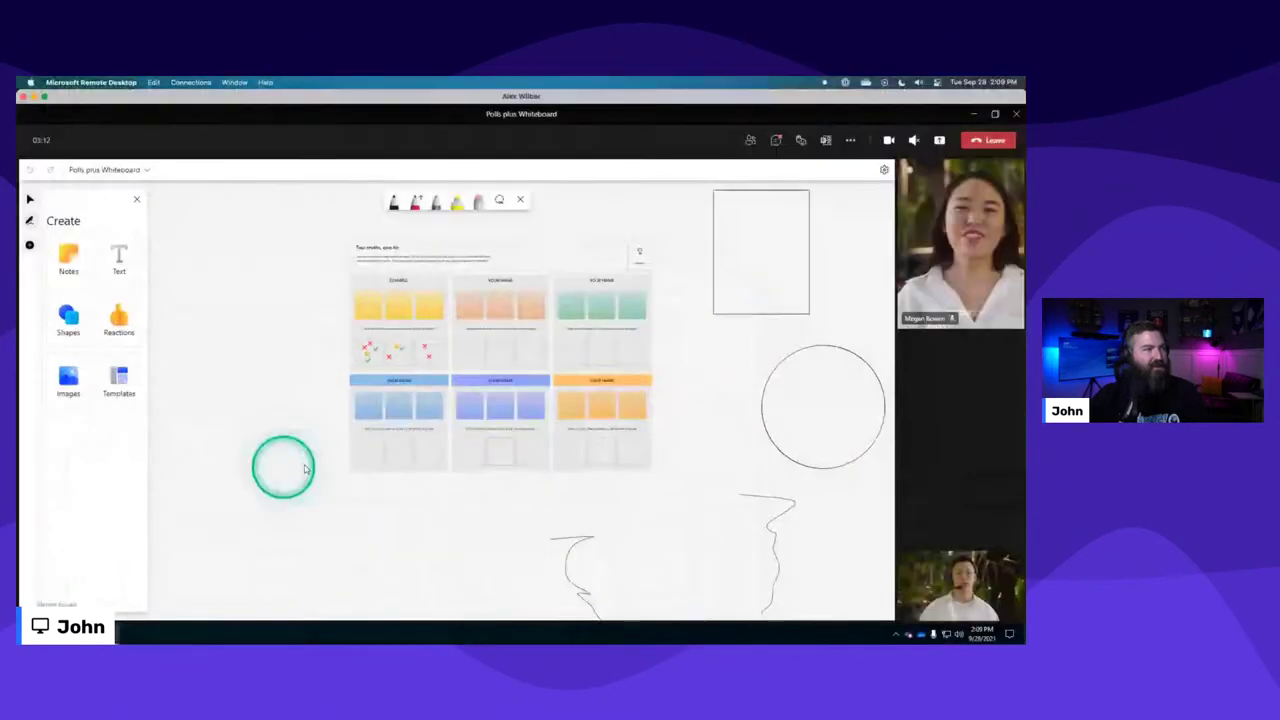
scroll(289, 436, up, 5)
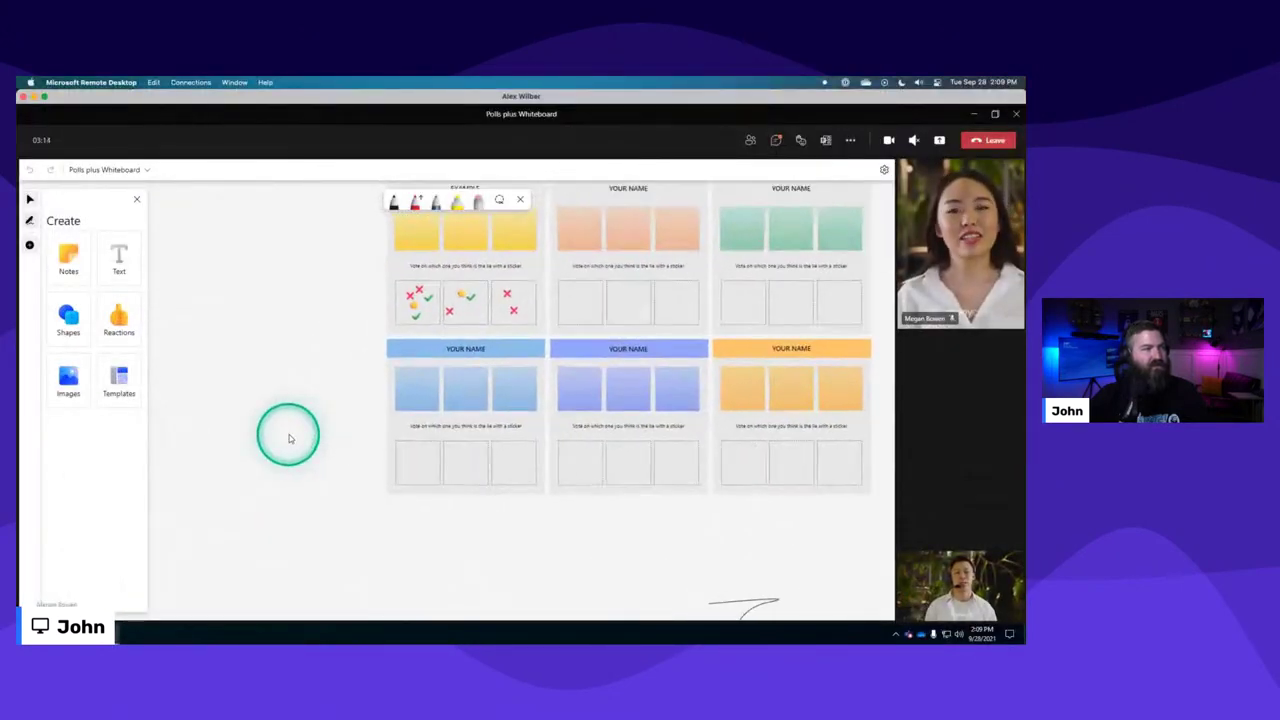
click(480, 400)
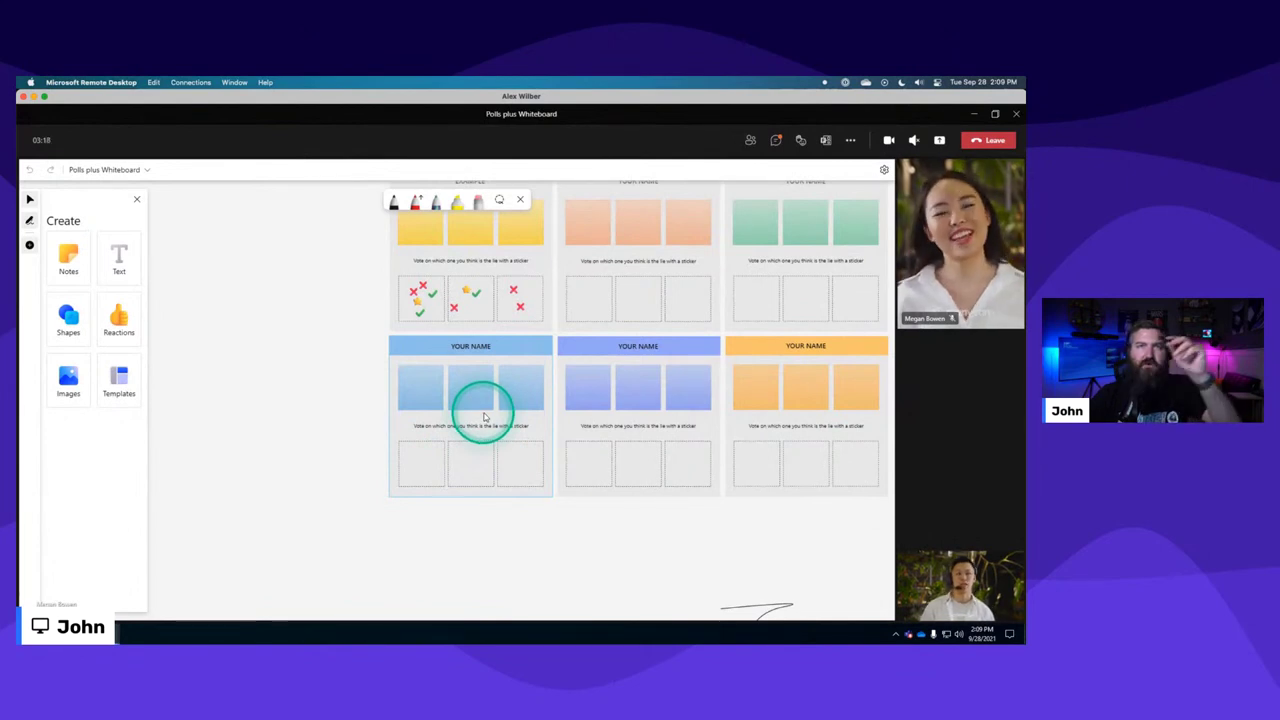
click(511, 394)
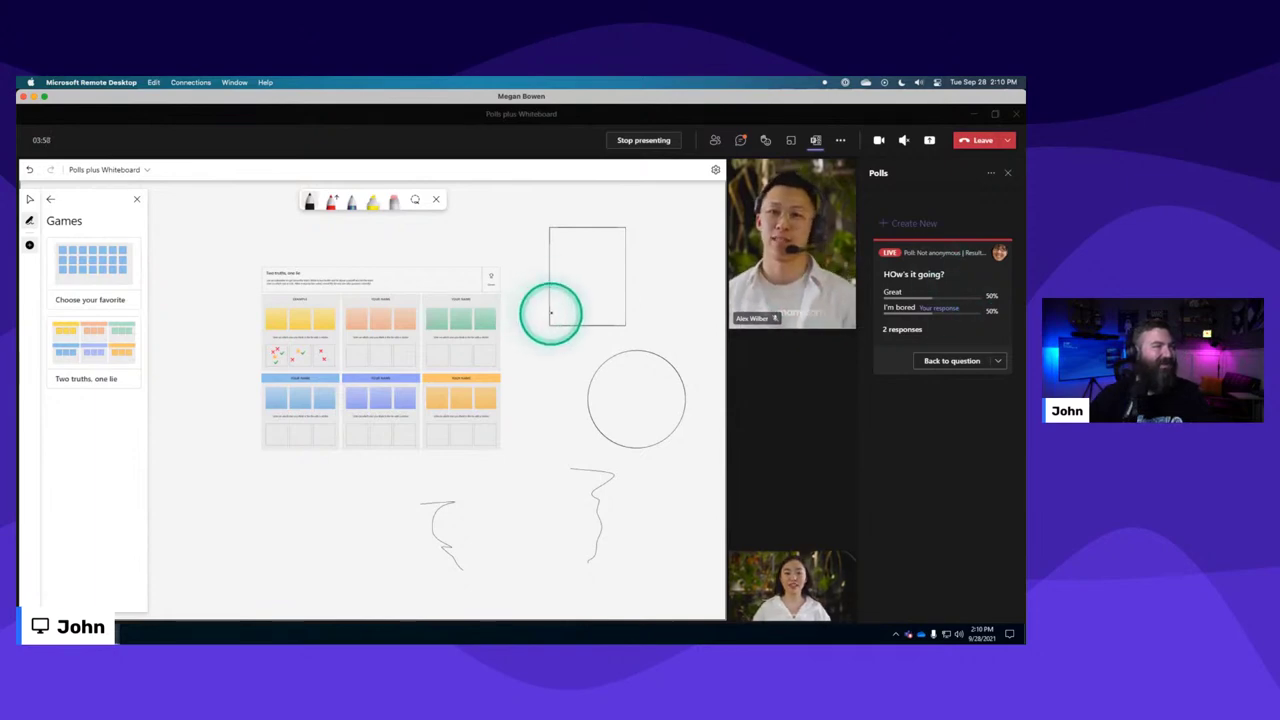
Switch to the new Whiteboard article in Microsoft Edge and highlight the Erase shortcut and the whole Ink tools keyboard shortcuts section.
key(ctrl+Up)
click(310, 320)
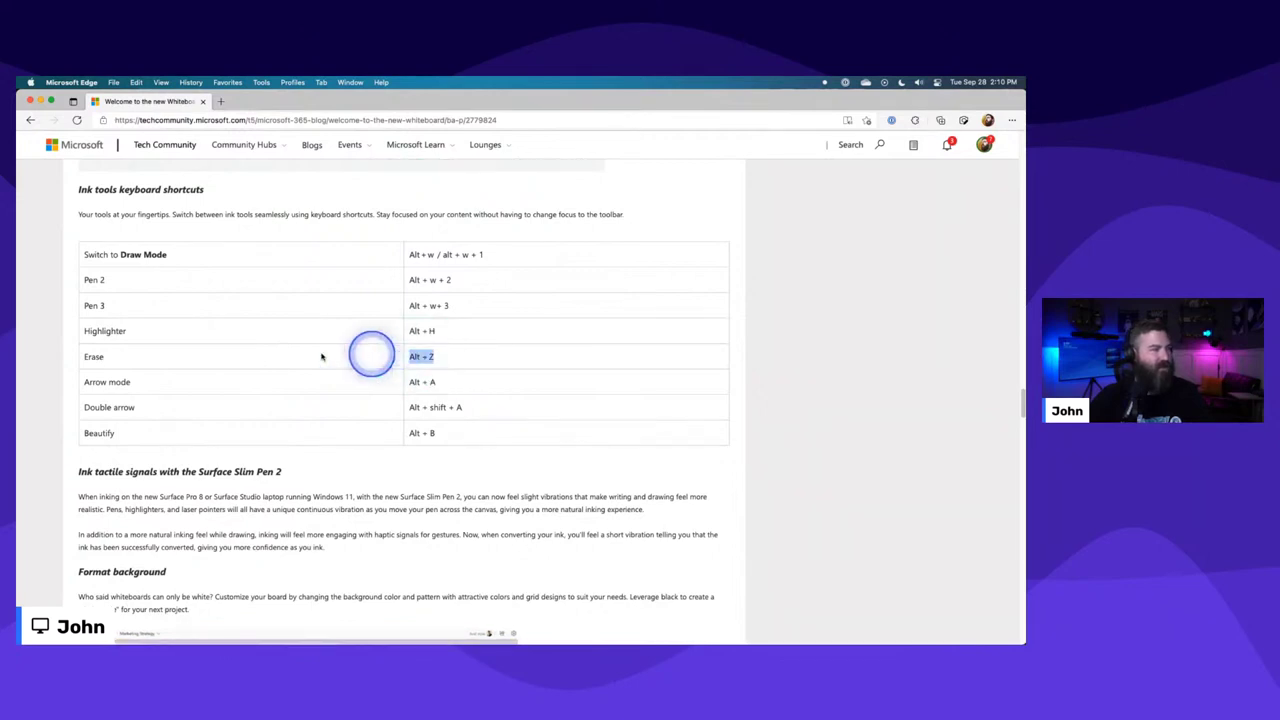
drag(321, 357, 90, 356)
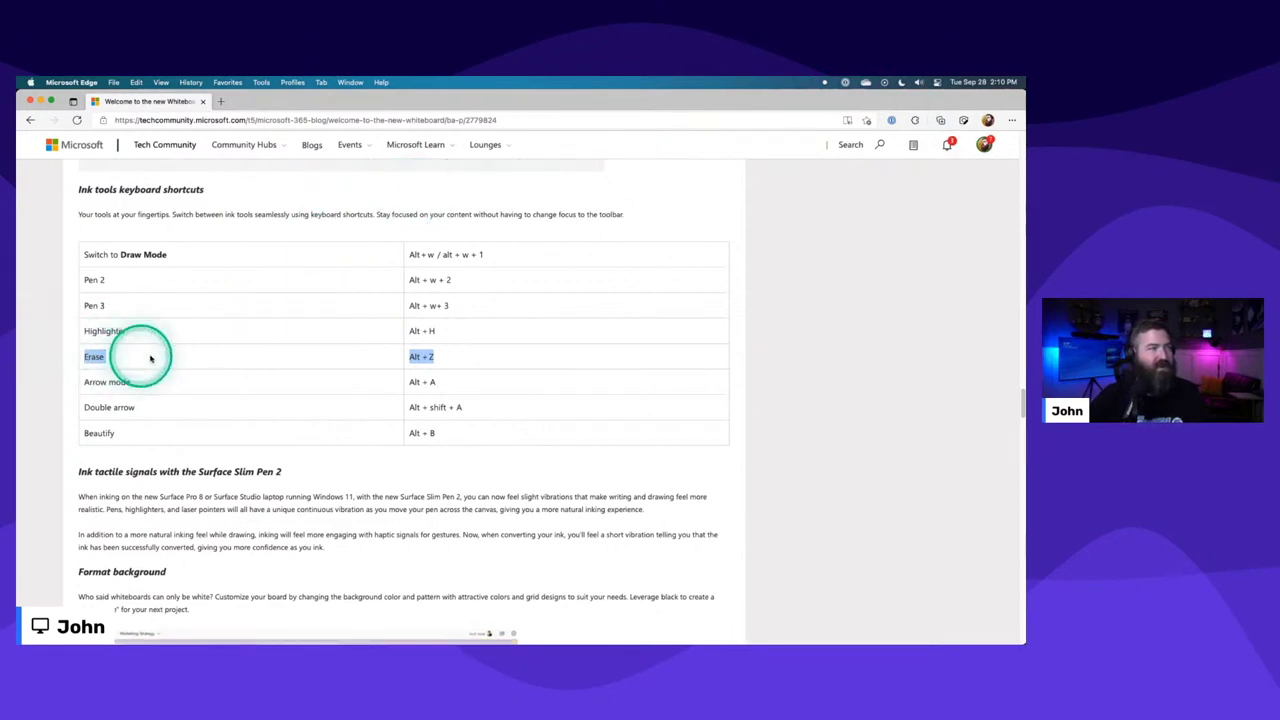
triple_click(431, 357)
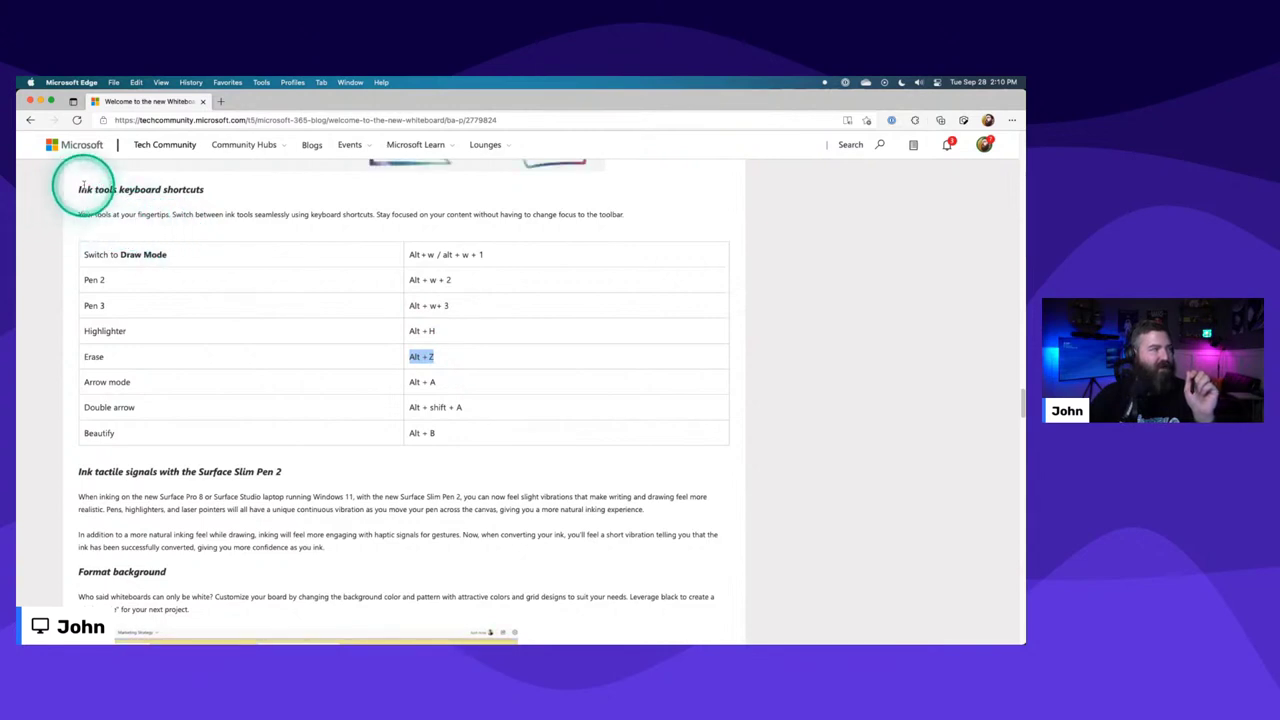
mouse_move(68, 187)
mouse_down()
mouse_move(440, 384)
mouse_move(528, 449)
mouse_up()
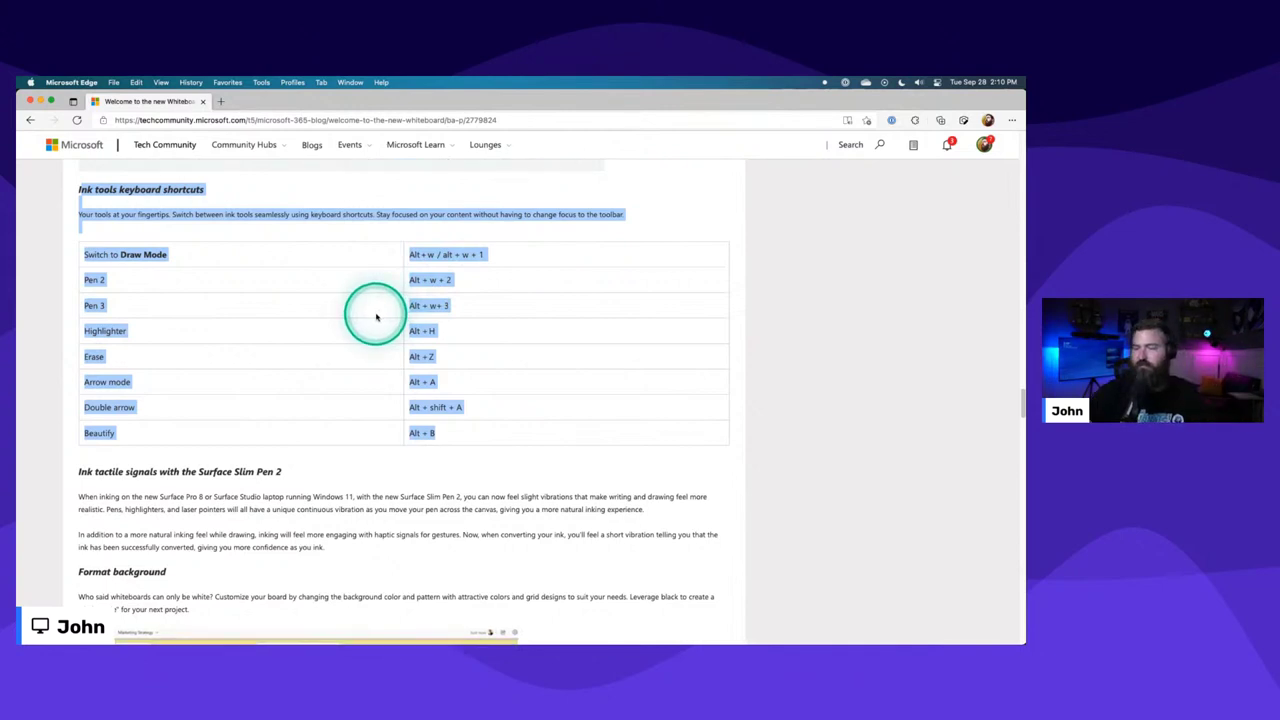
Open the Stream Deck app.
key(super+space)
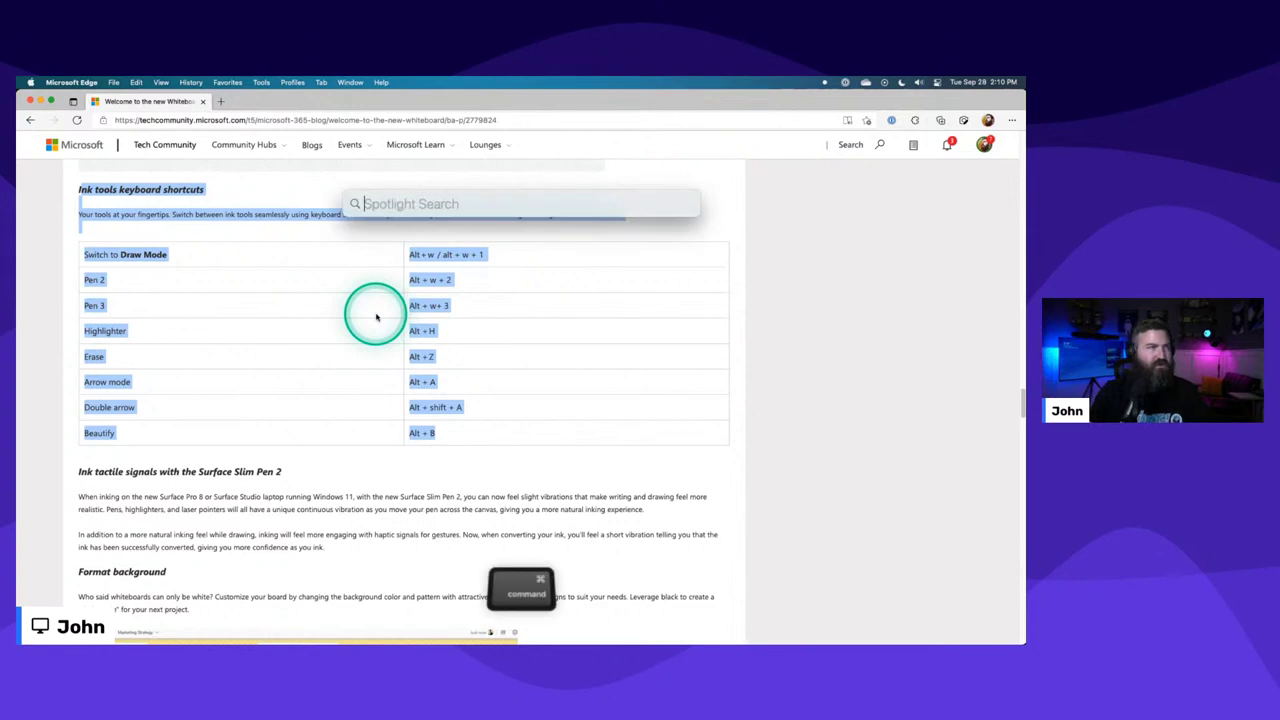
text(stream)
key(Return)
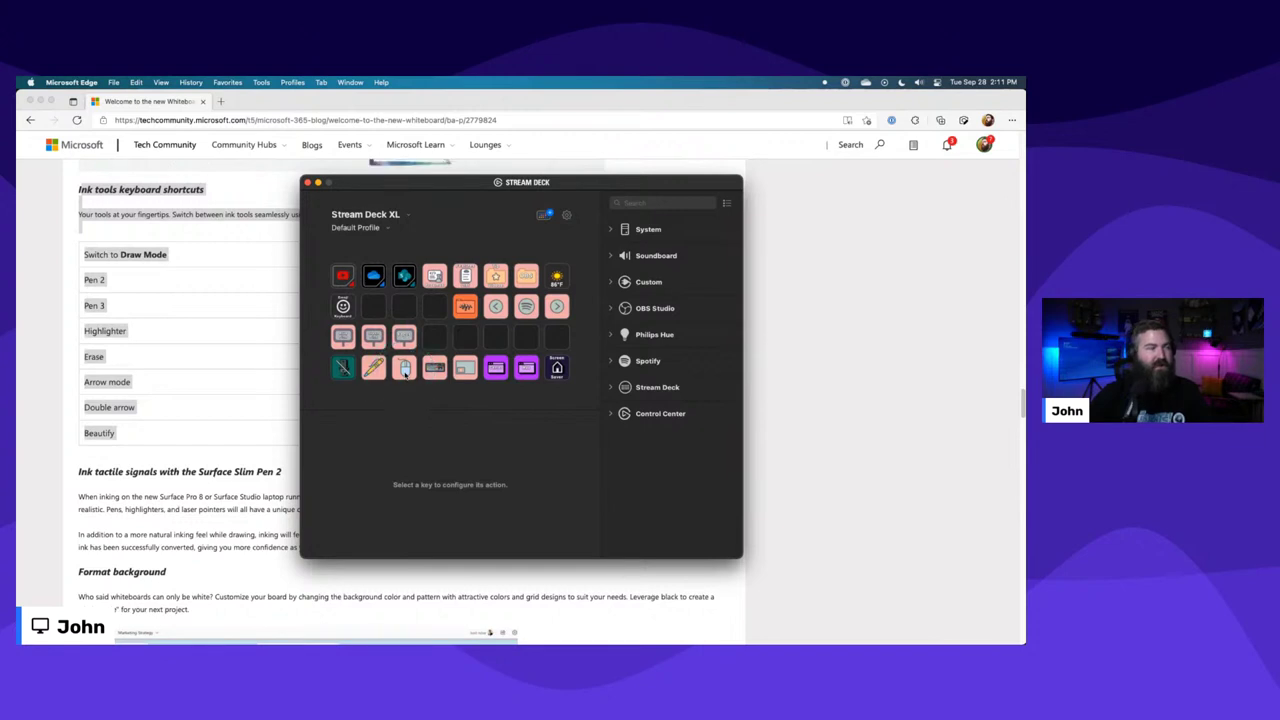
Add a Hotkey action to the fifth key of the third row, assign Option+A and title it "Arrow".
click(460, 342)
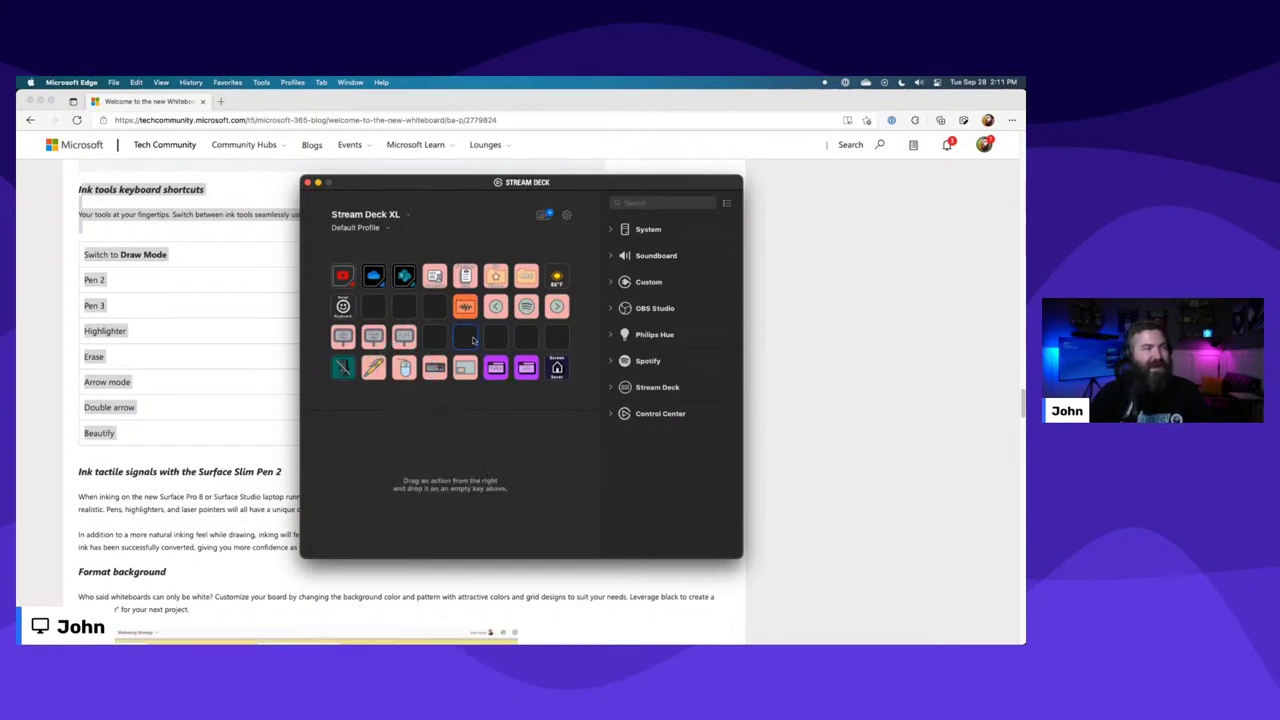
drag(576, 187, 704, 165)
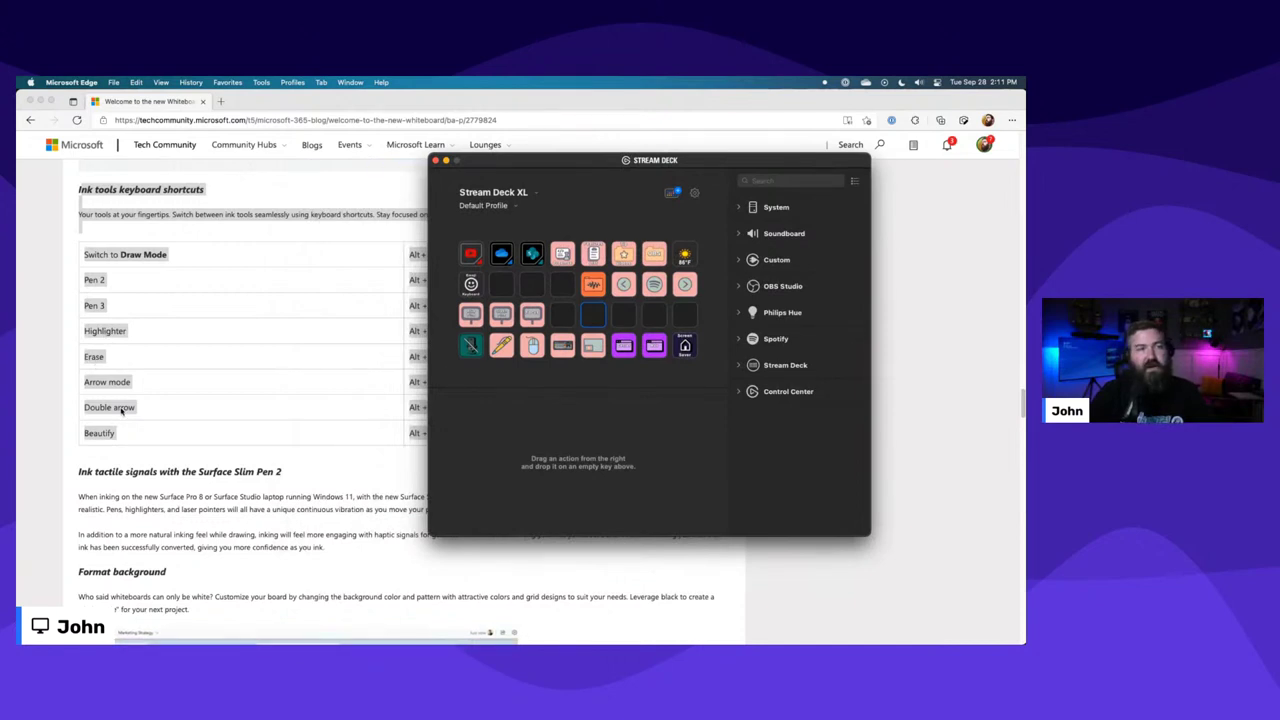
click(737, 208)
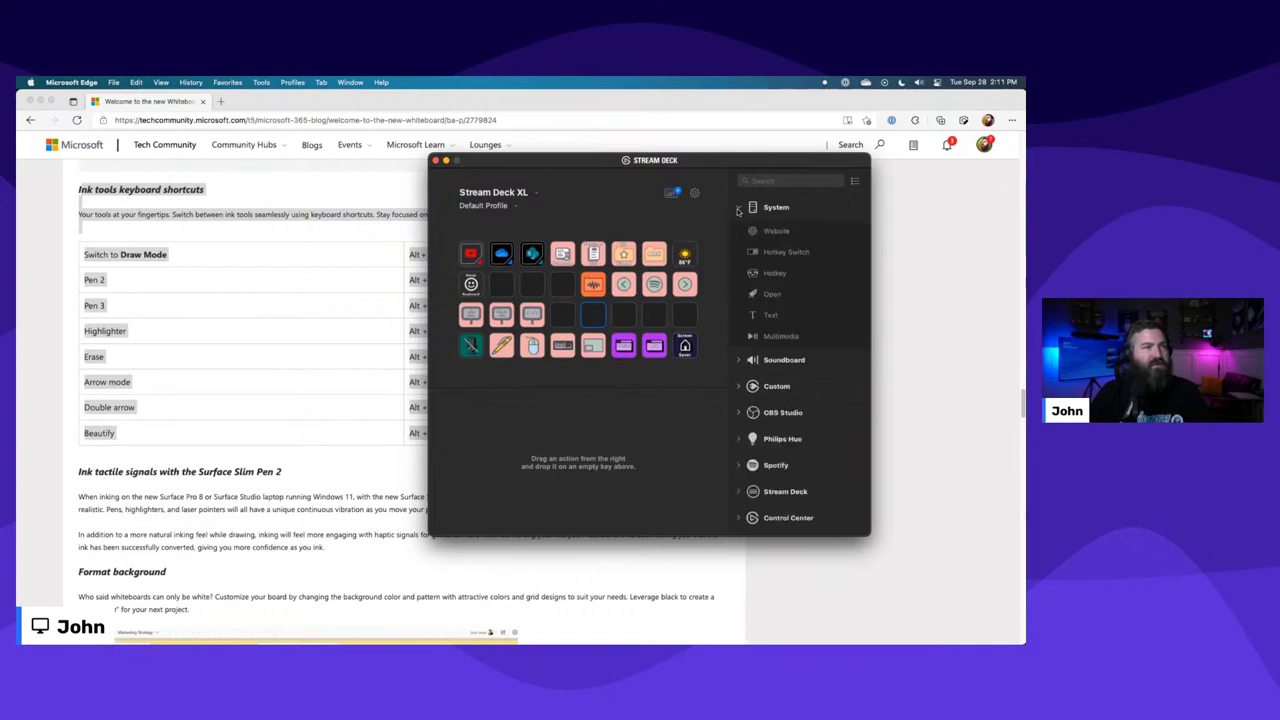
drag(771, 272, 593, 314)
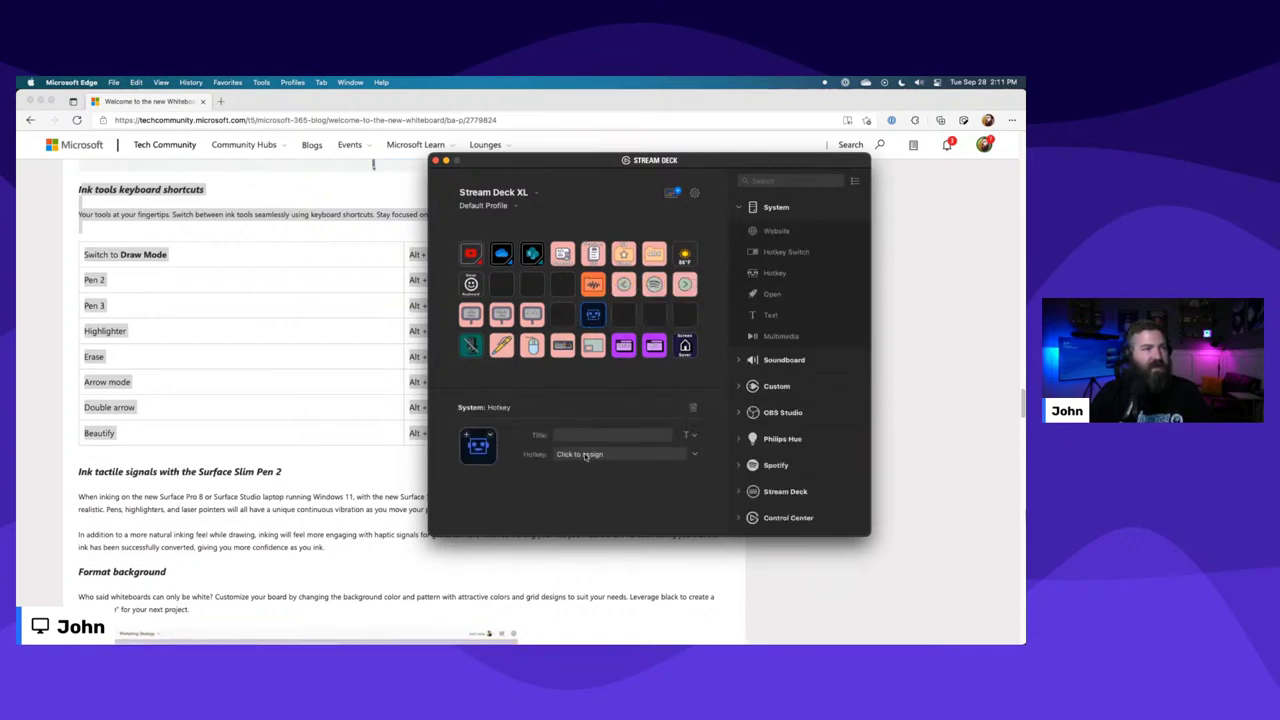
click(586, 455)
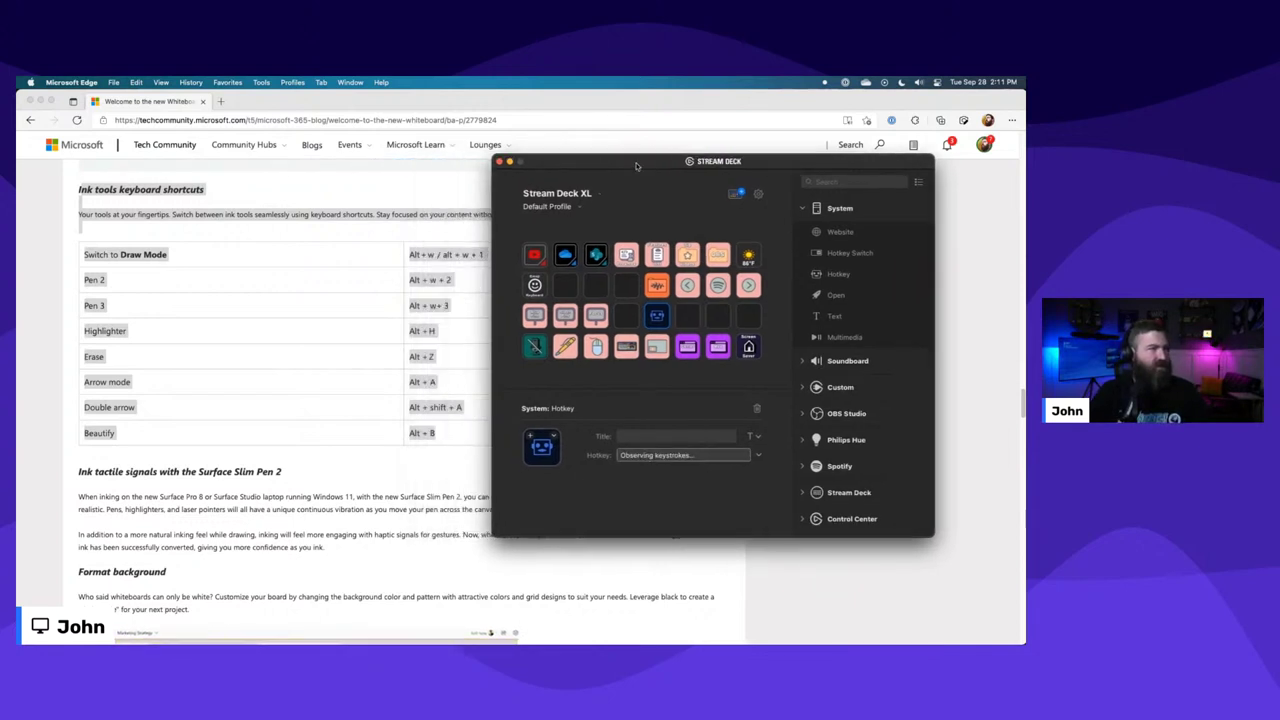
drag(562, 165, 661, 168)
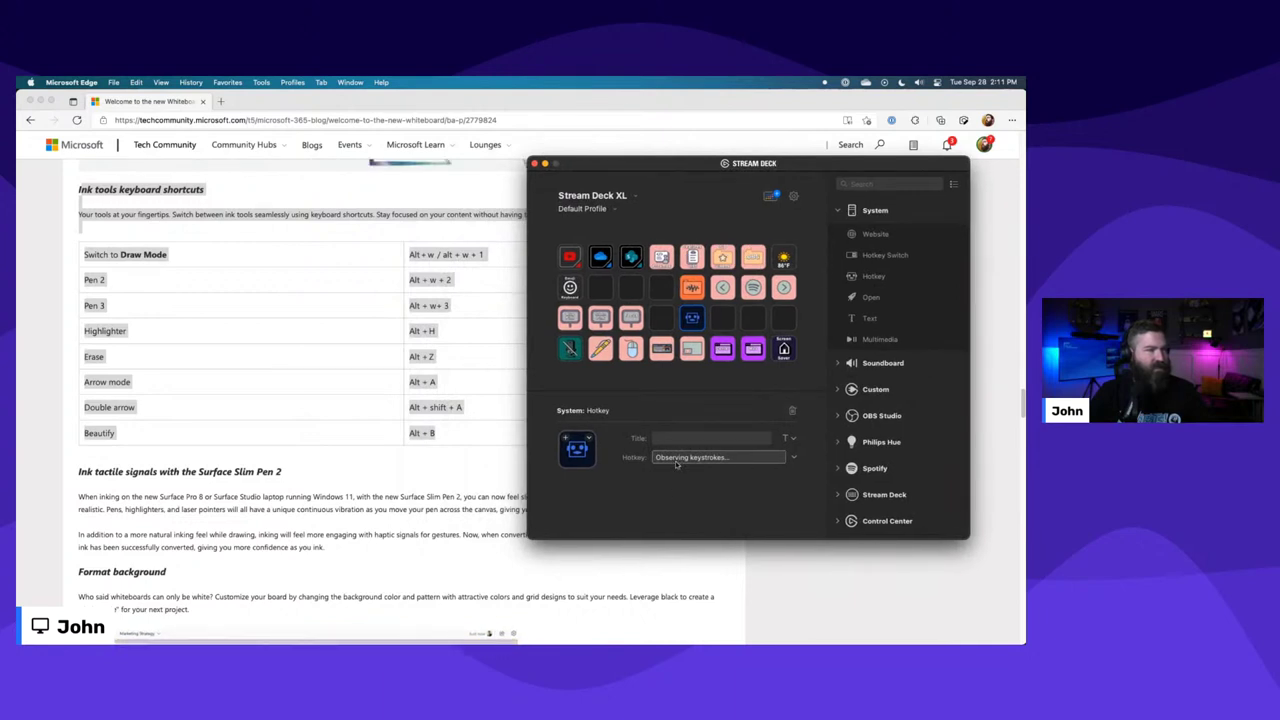
key(alt+a)
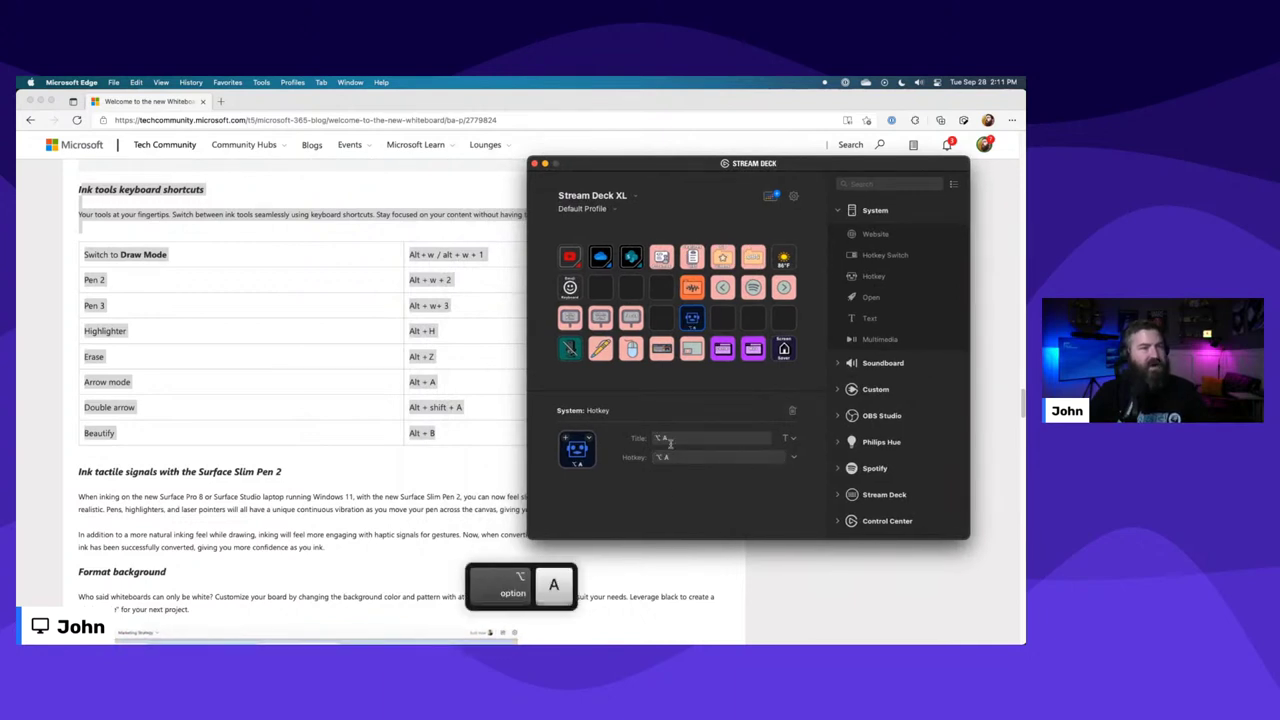
drag(675, 438, 657, 438)
text(Arrow)
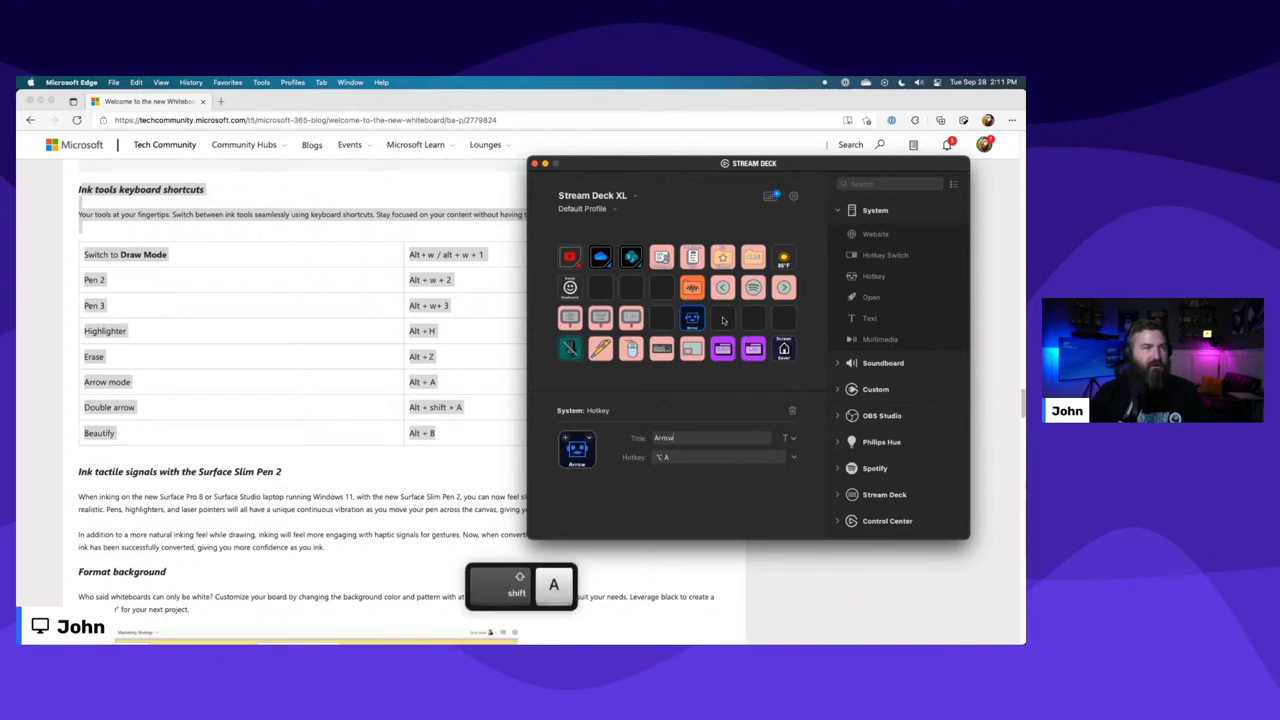
Add a Hotkey action to the empty key beside Arrow, assign Option+Shift+A and title it "Double Arrow".
click(723, 320)
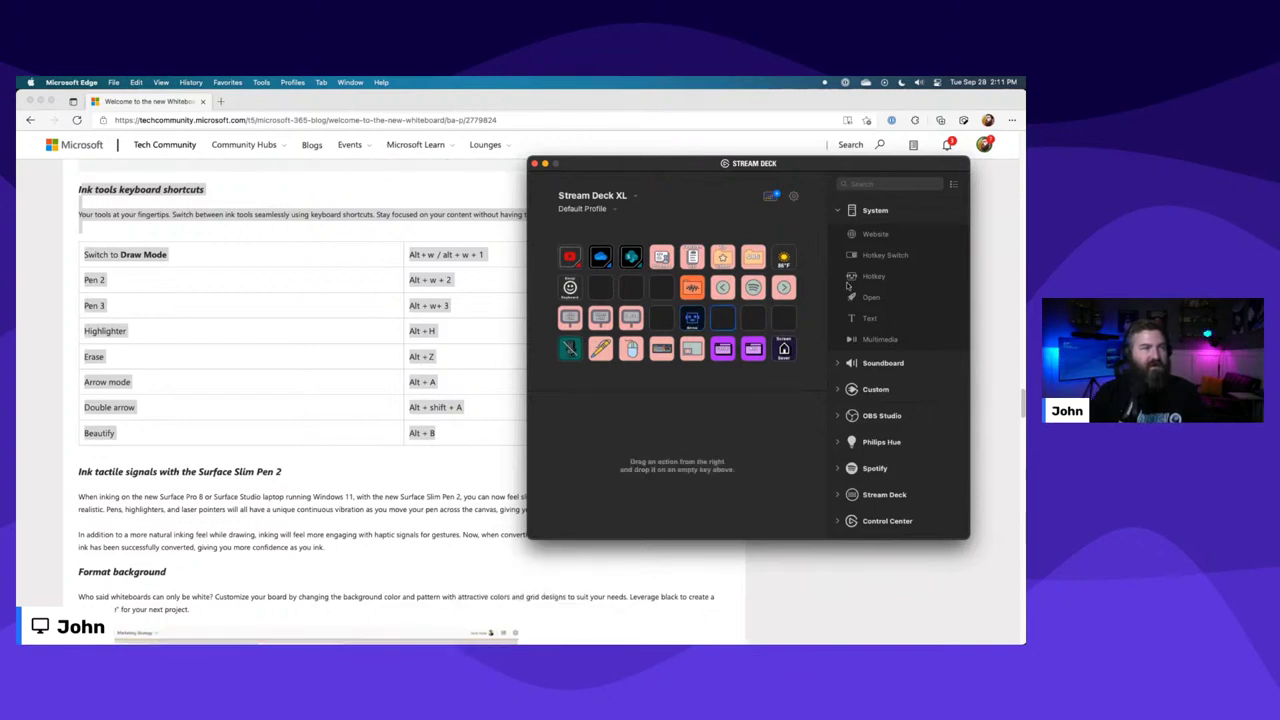
drag(872, 279, 725, 325)
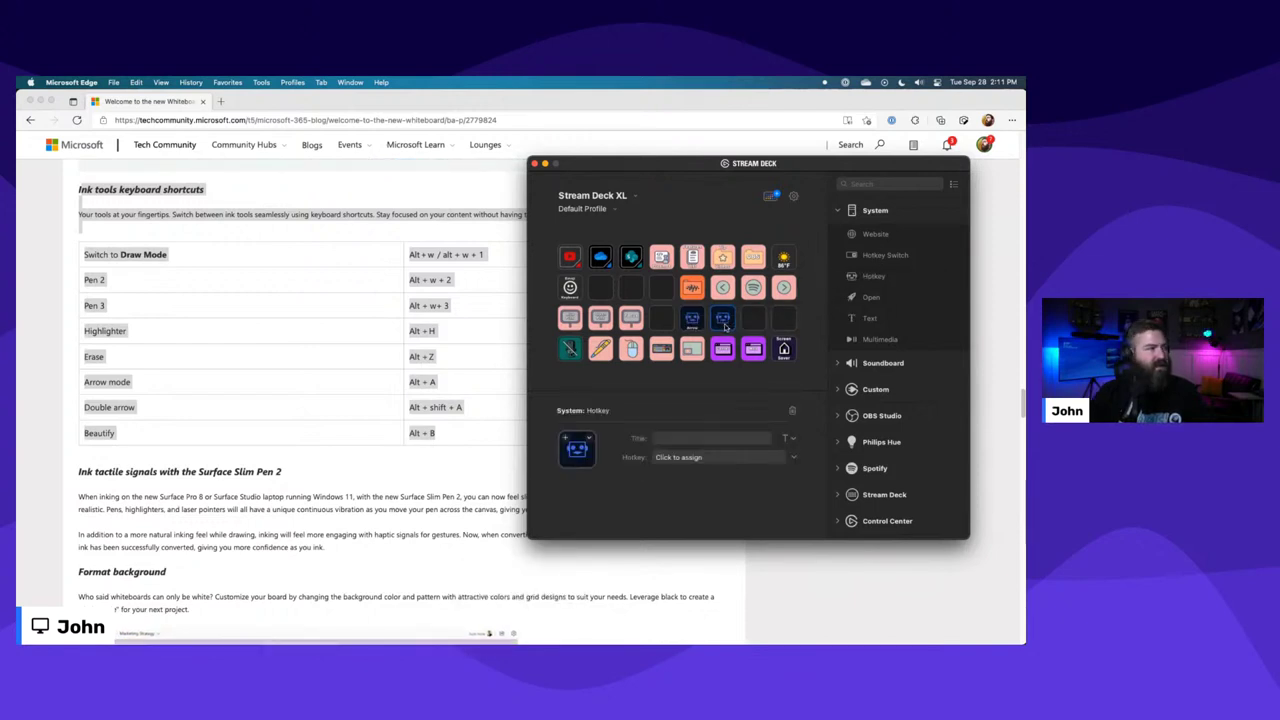
click(704, 457)
key(alt+shift+a)
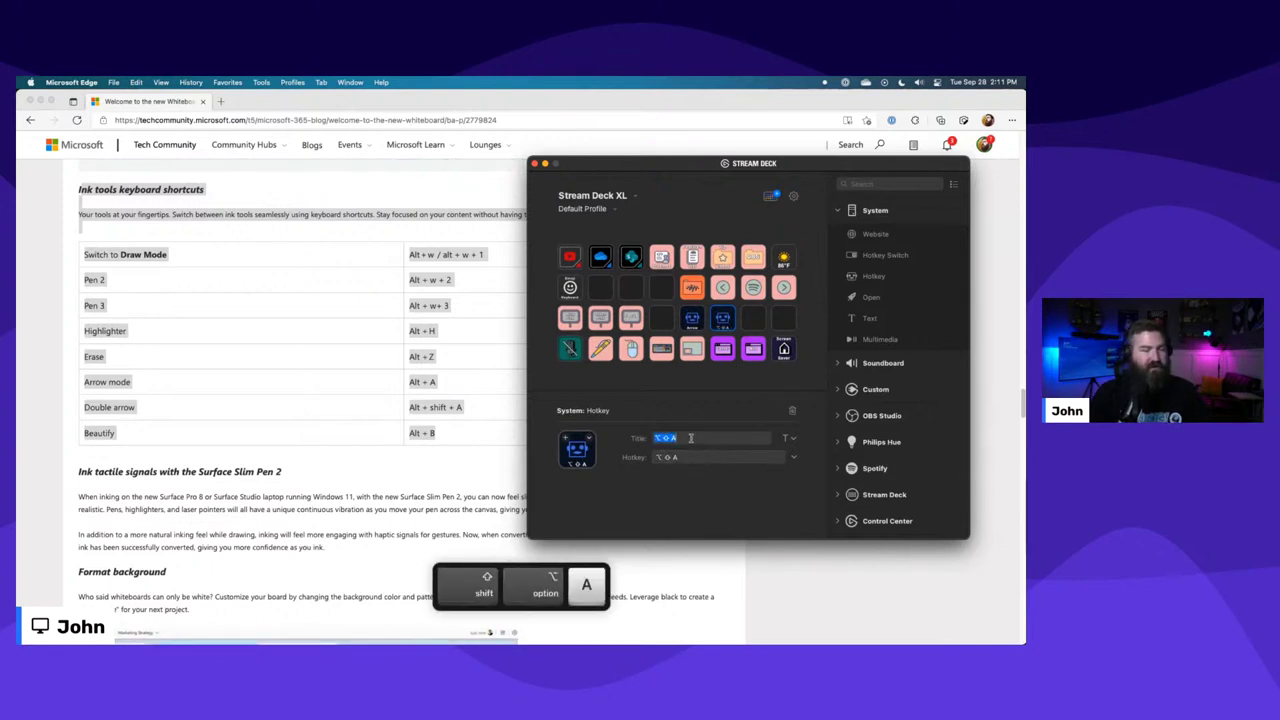
click(690, 438)
text(Double Arrow)
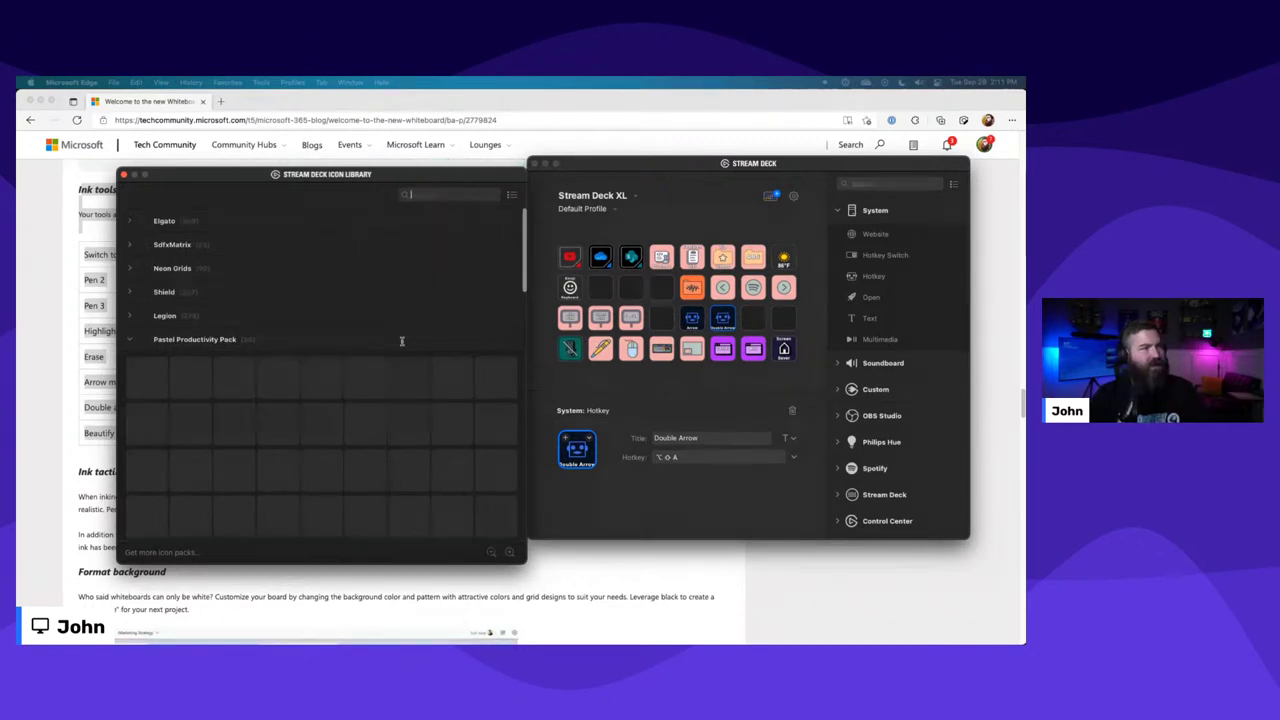
Find "arrow" icons in the icon library, give Double Arrow a straight white arrow and Arrow a pink bent one, and close Stream Deck.
click(435, 195)
text(arrow)
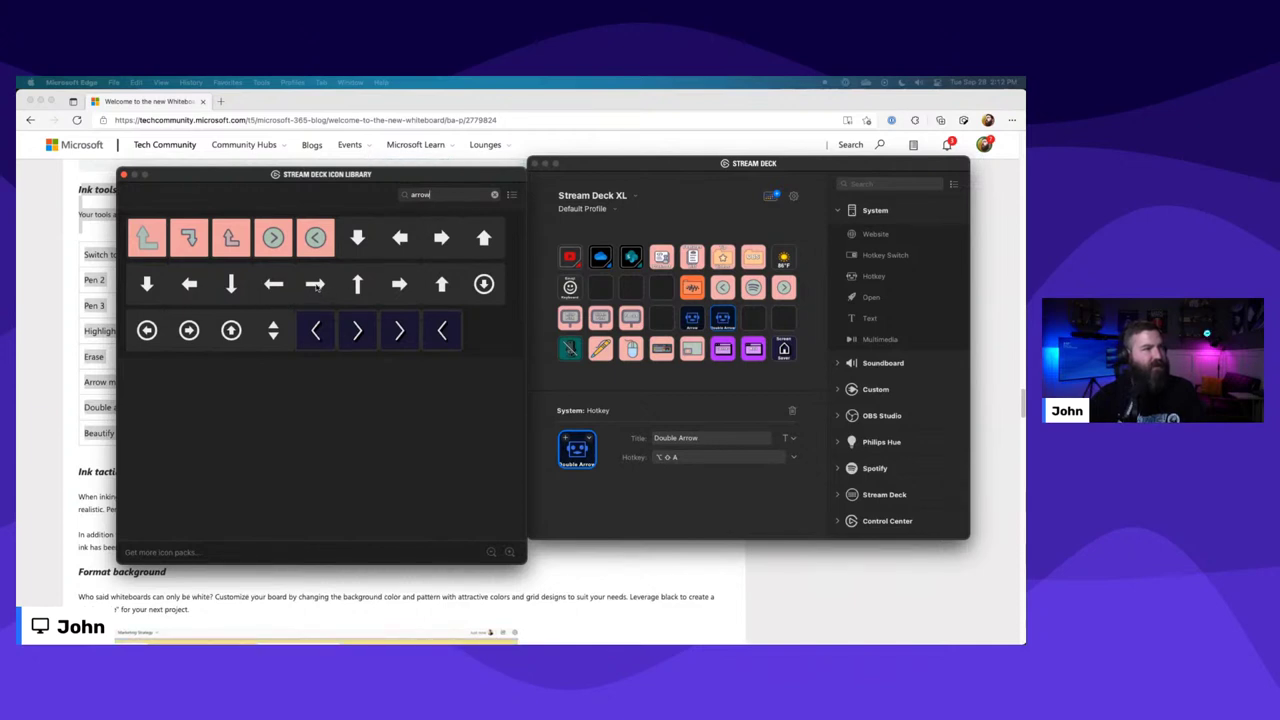
click(315, 285)
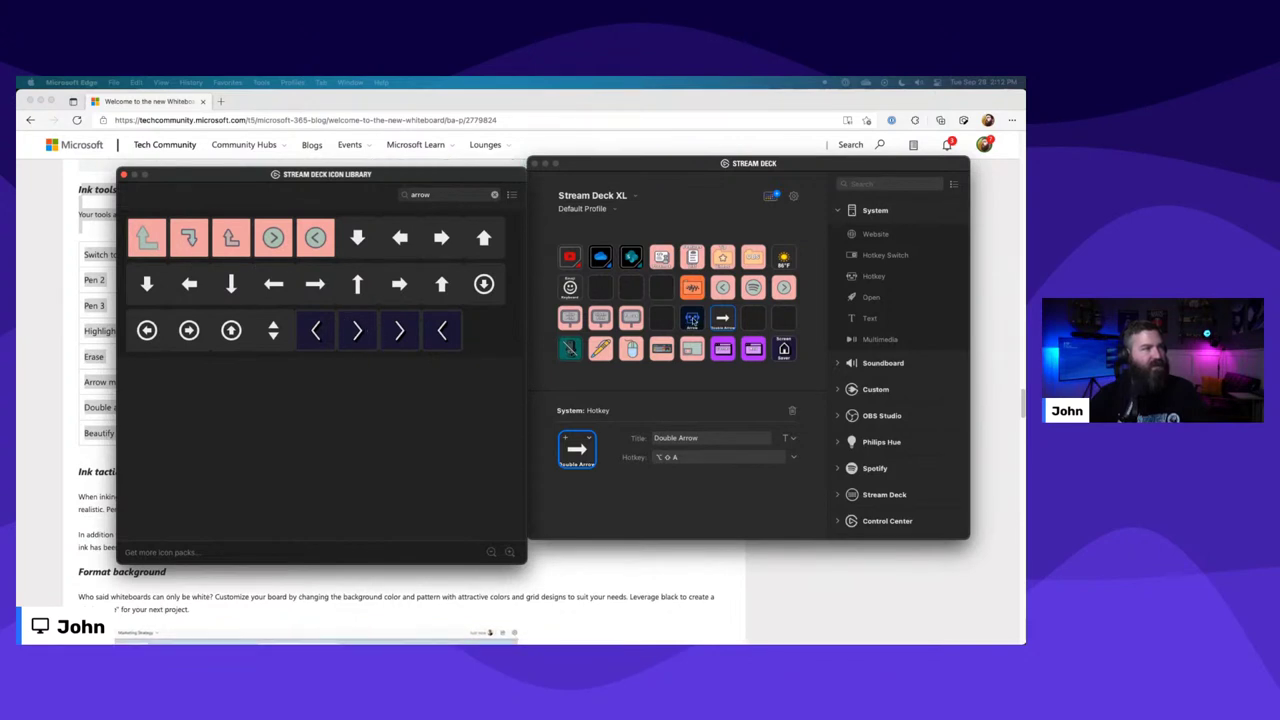
click(692, 320)
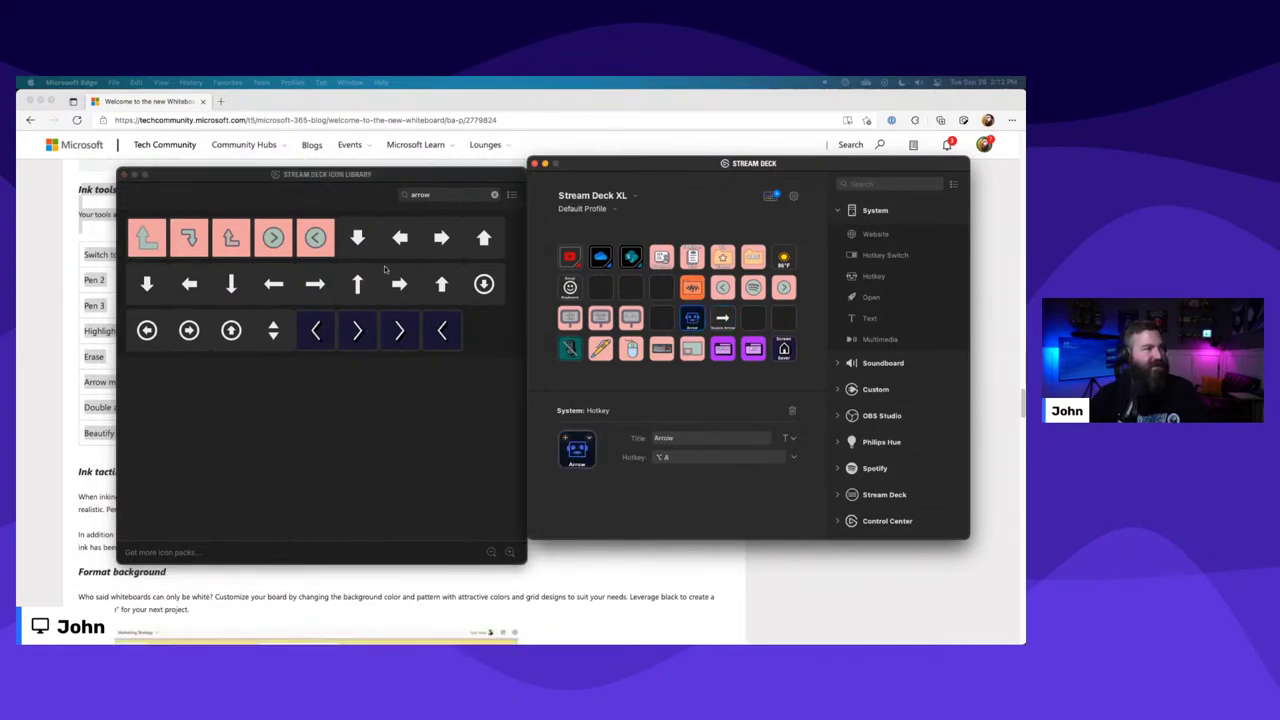
double_click(178, 232)
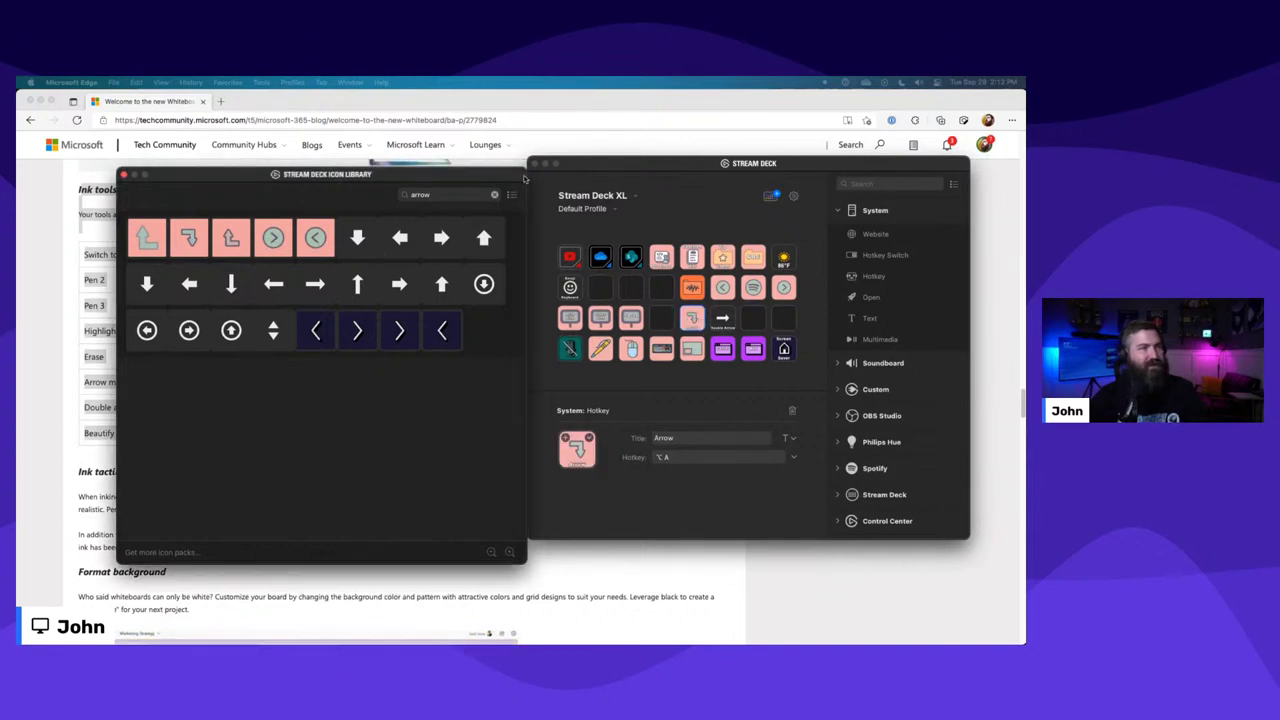
click(124, 175)
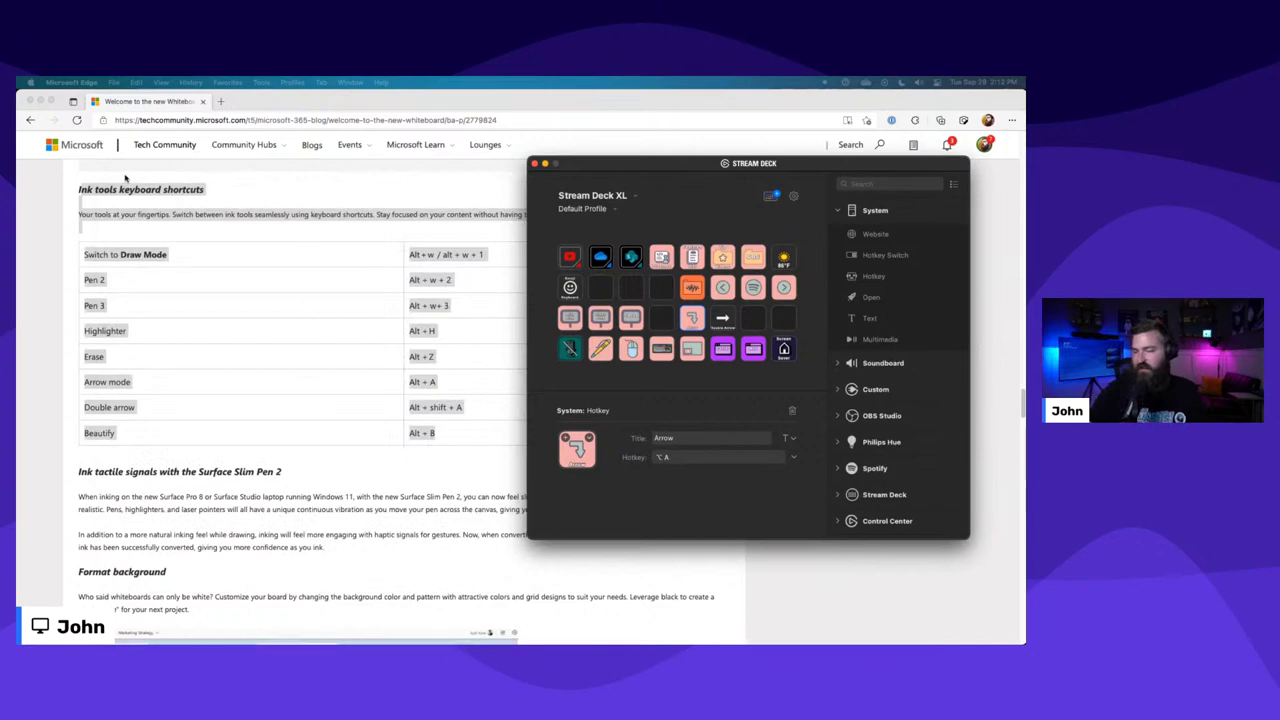
click(535, 163)
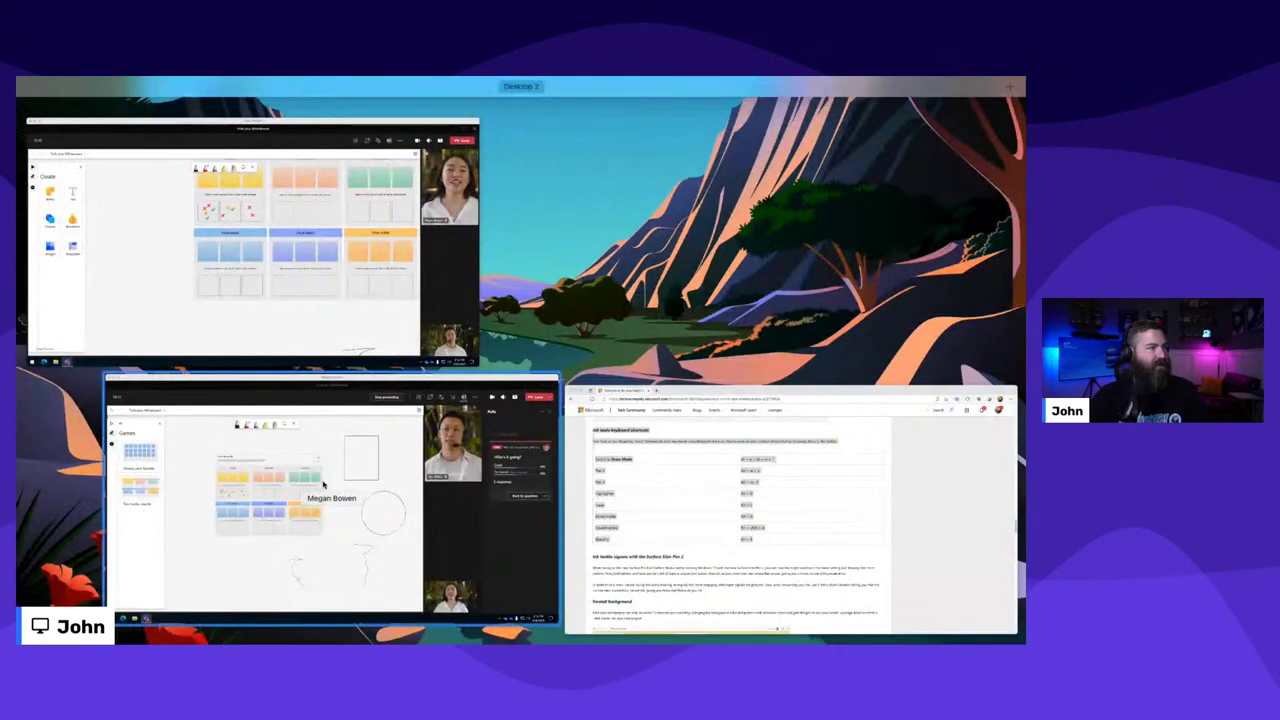
Switch to the organizer's whiteboard and draw two freehand black pen lines below the Two truths, one lie template.
click(323, 484)
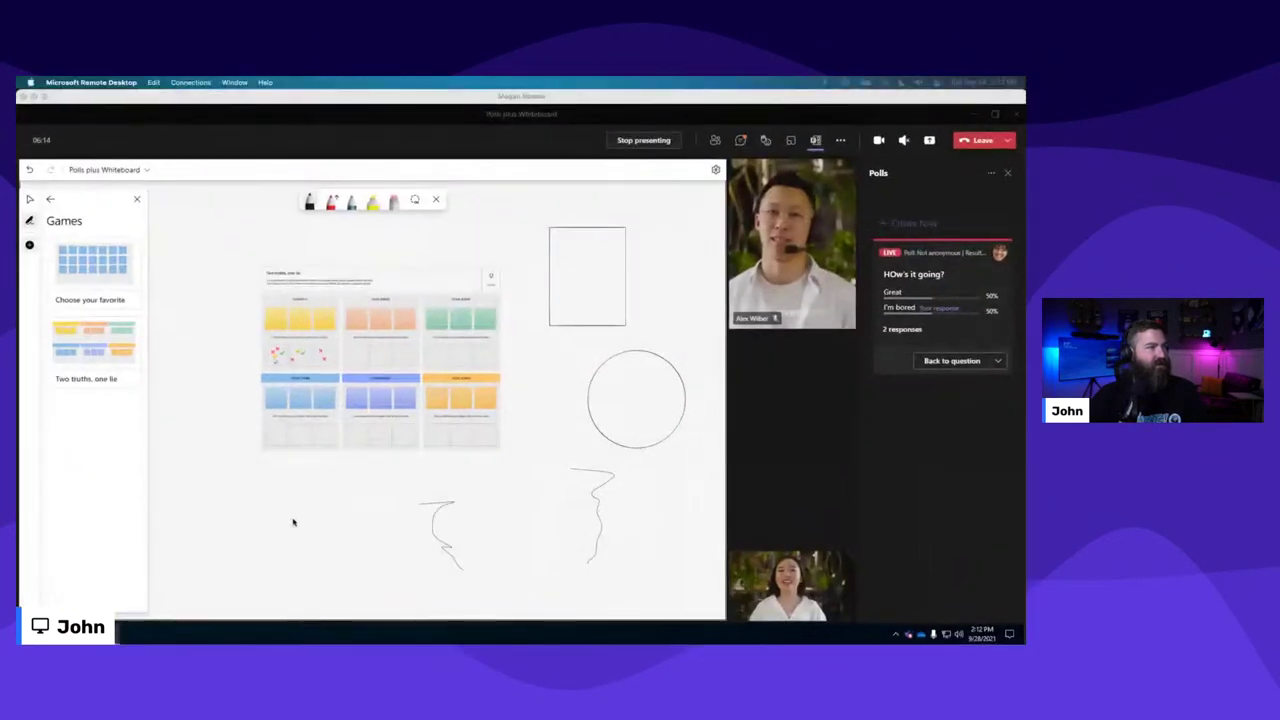
click(309, 199)
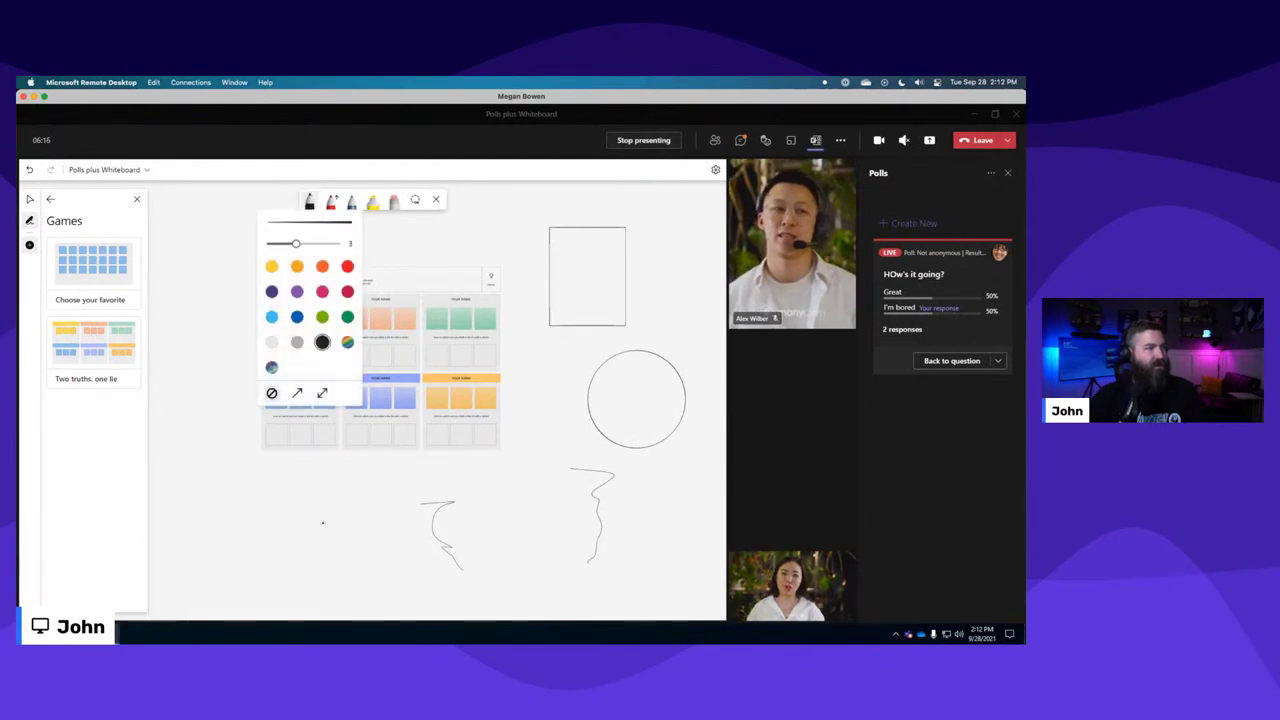
drag(222, 490, 350, 537)
mouse_move(197, 514)
mouse_down()
mouse_move(351, 534)
mouse_move(375, 482)
mouse_up()
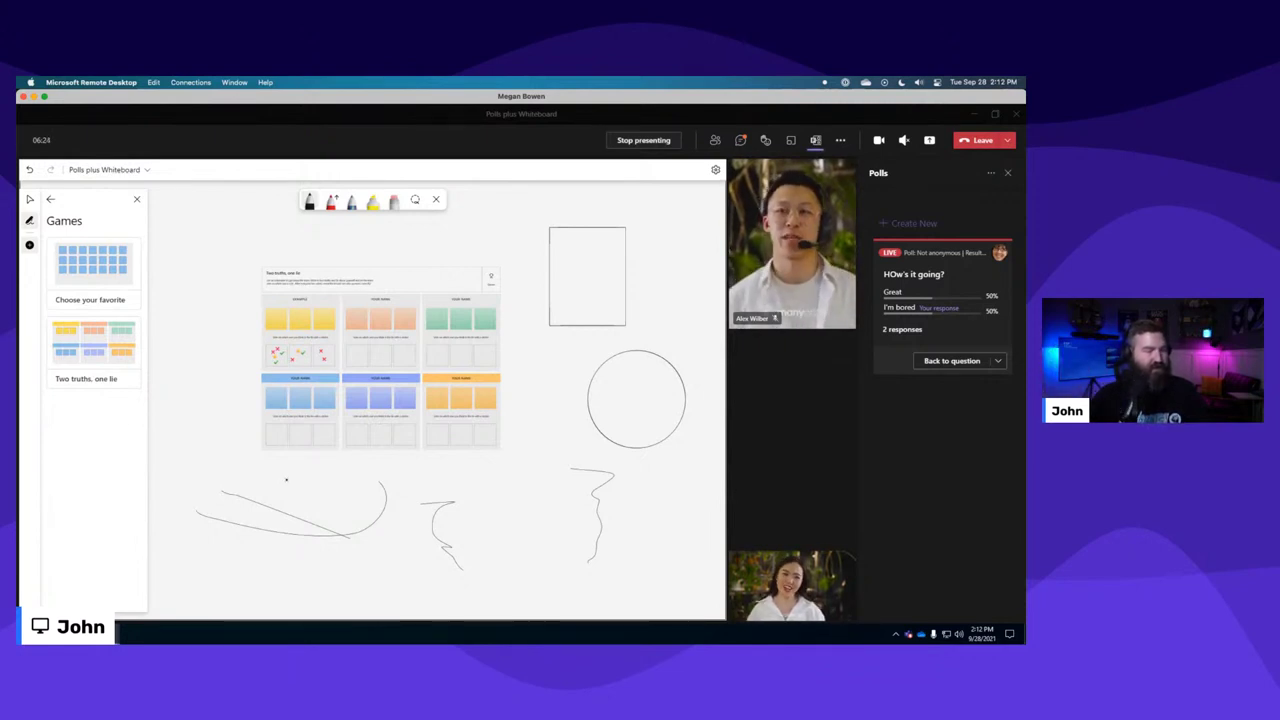
Turn on arrow mode for the black pen and draw one long and two short arrows below the template.
key(alt+a)
drag(231, 473, 343, 499)
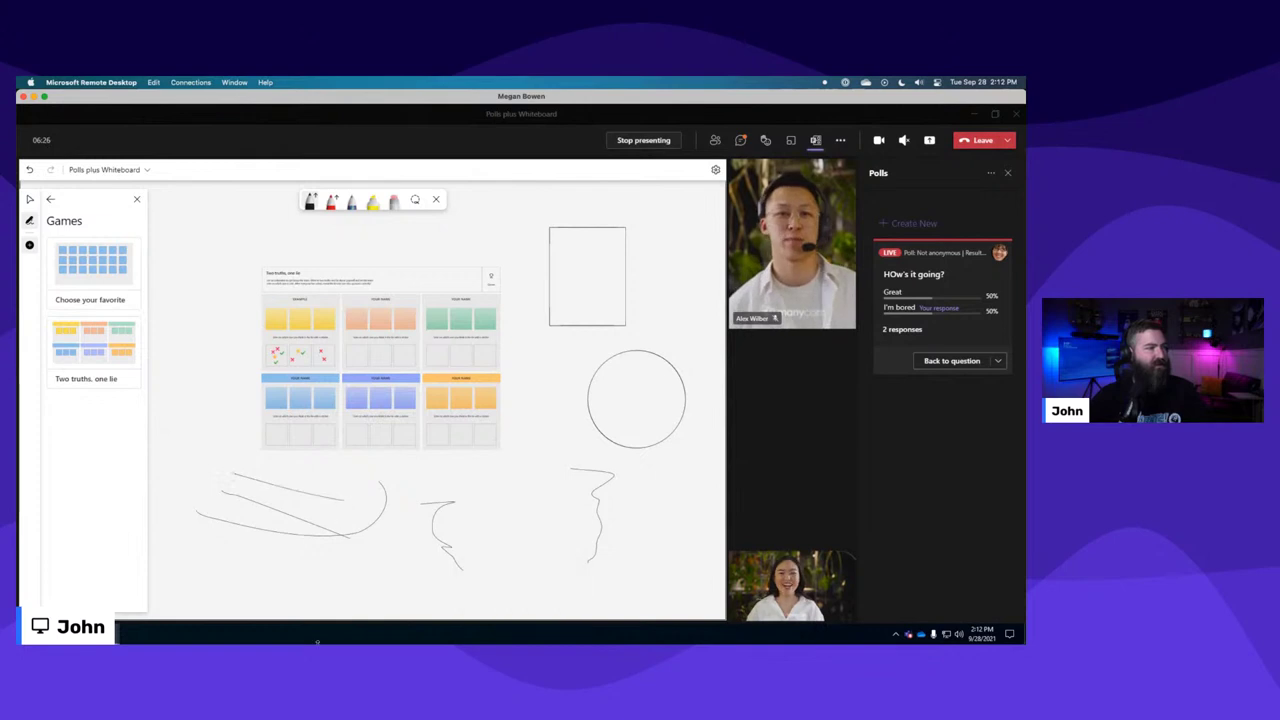
mouse_move(316, 641)
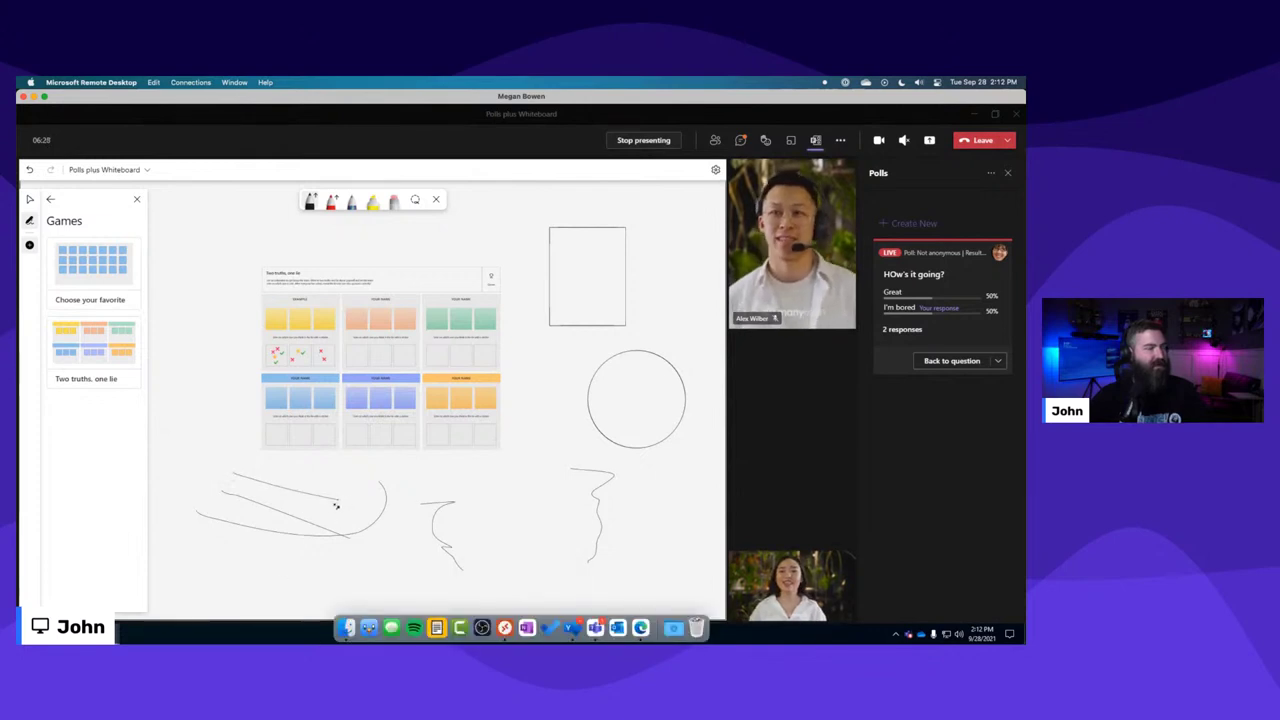
scroll(336, 506, up, 5)
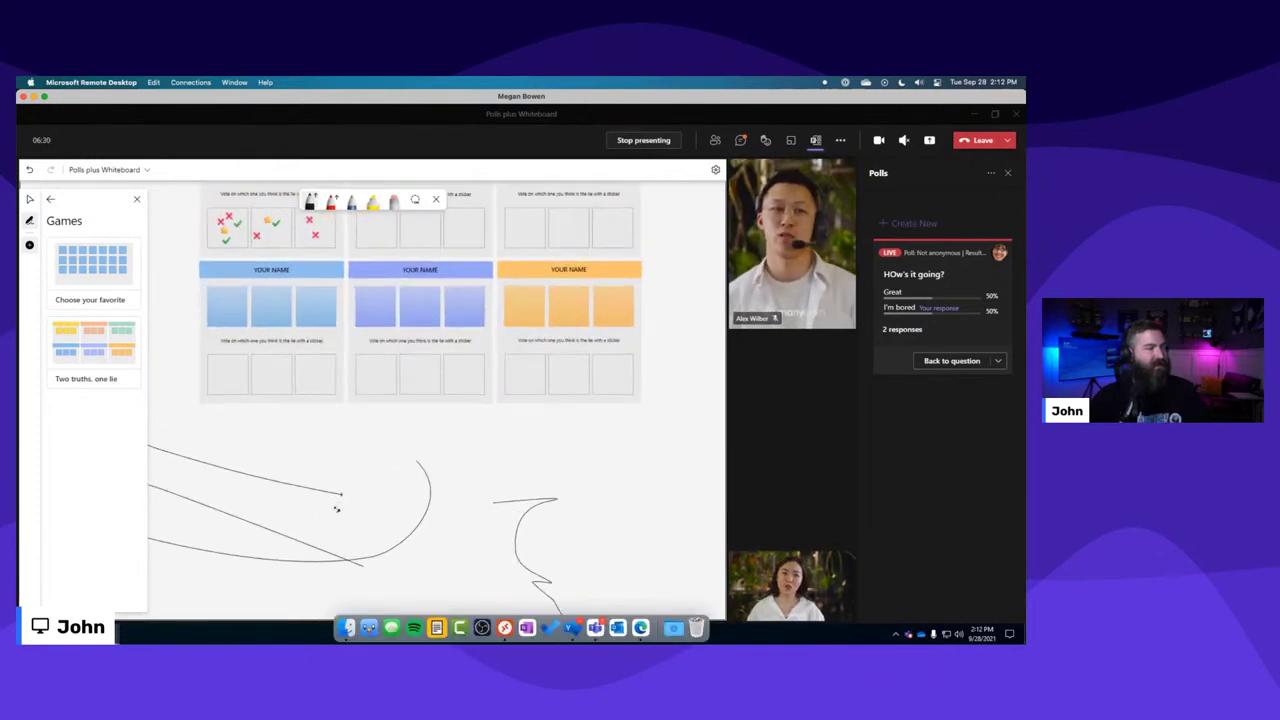
scroll(336, 509, up, 5)
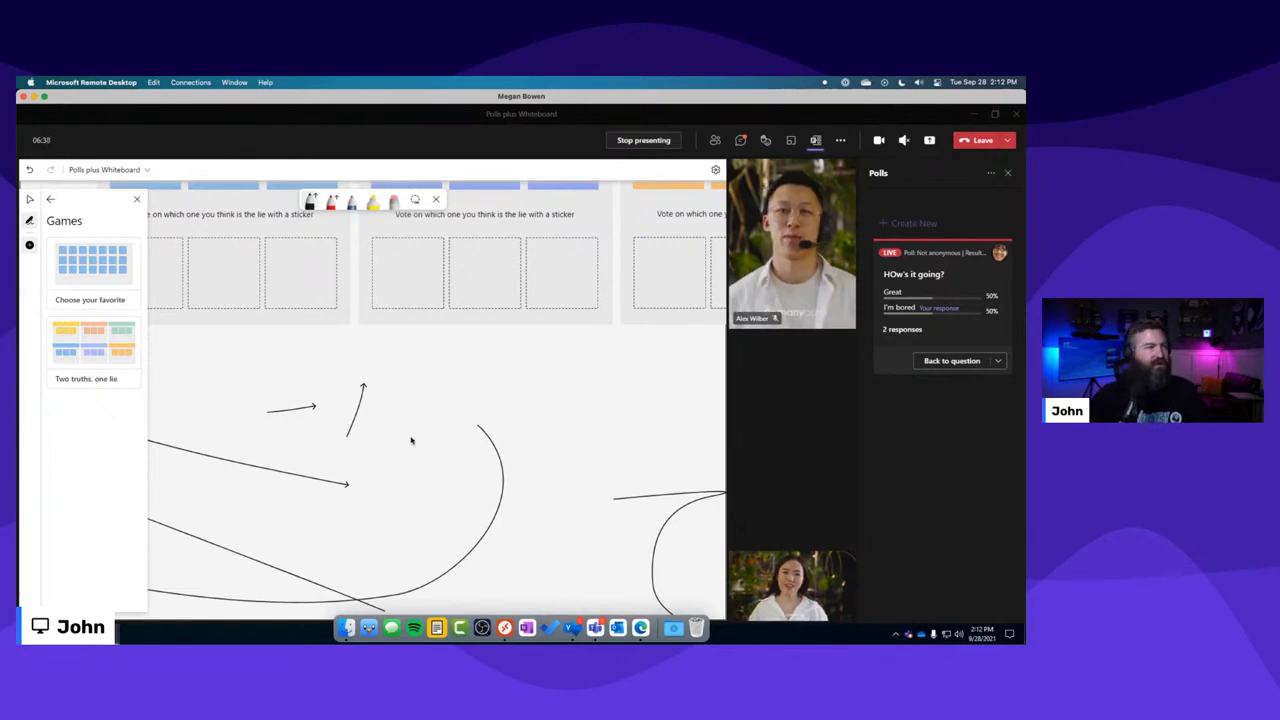
Reopen the Stream Deck app over the organizer's whiteboard.
key(ctrl+Up)
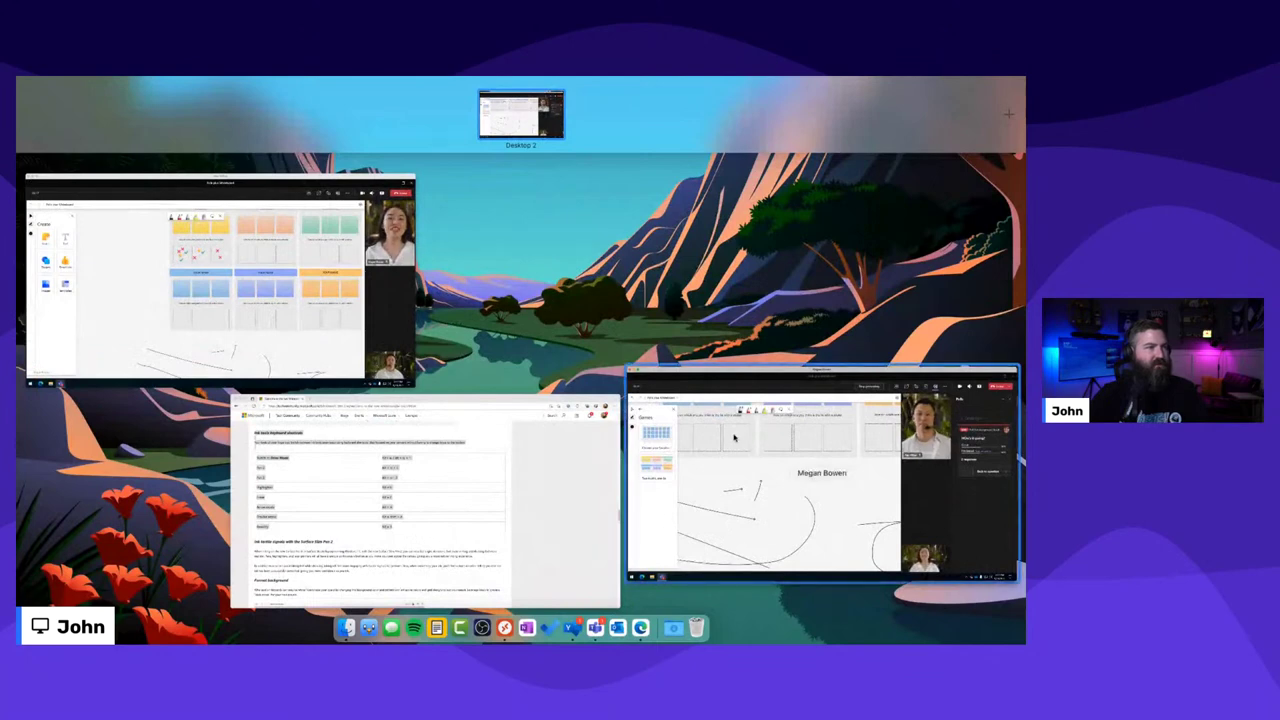
click(667, 443)
key(super+space)
text(s)
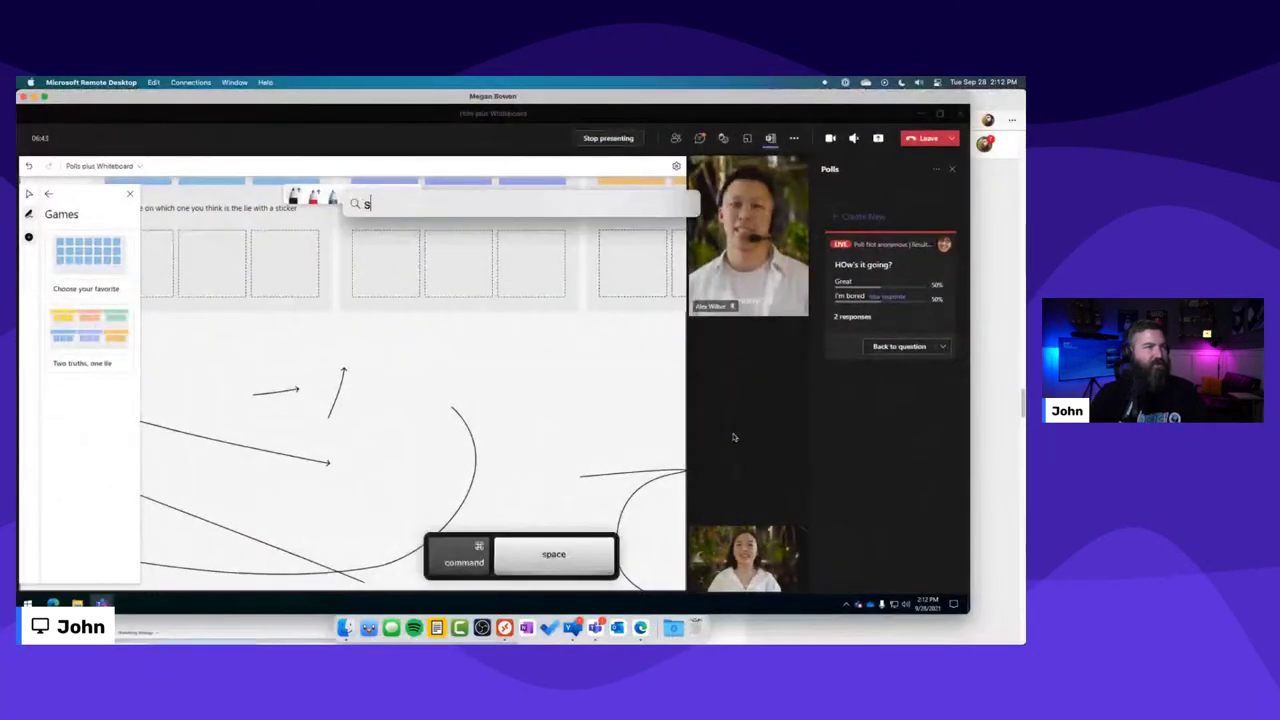
key(Return)
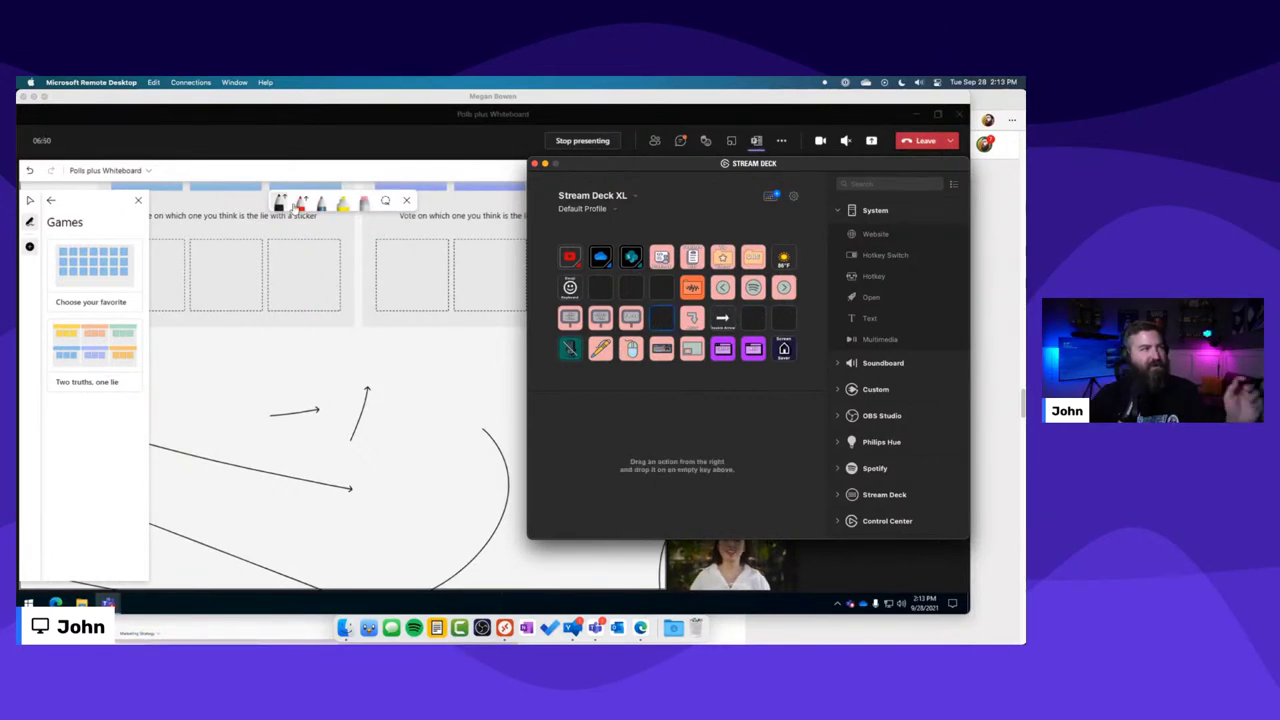
click(280, 206)
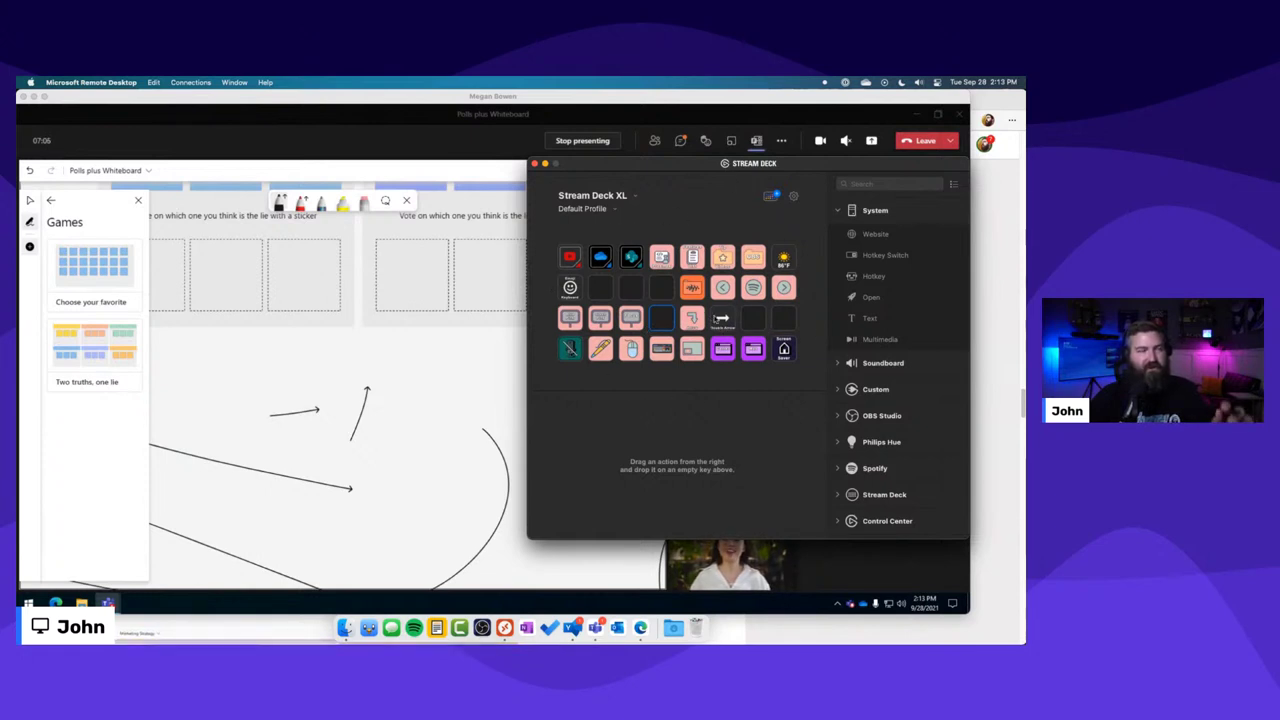
Delete the Double Arrow and Arrow hotkeys from the Stream Deck profile and close the Stream Deck window.
click(722, 318)
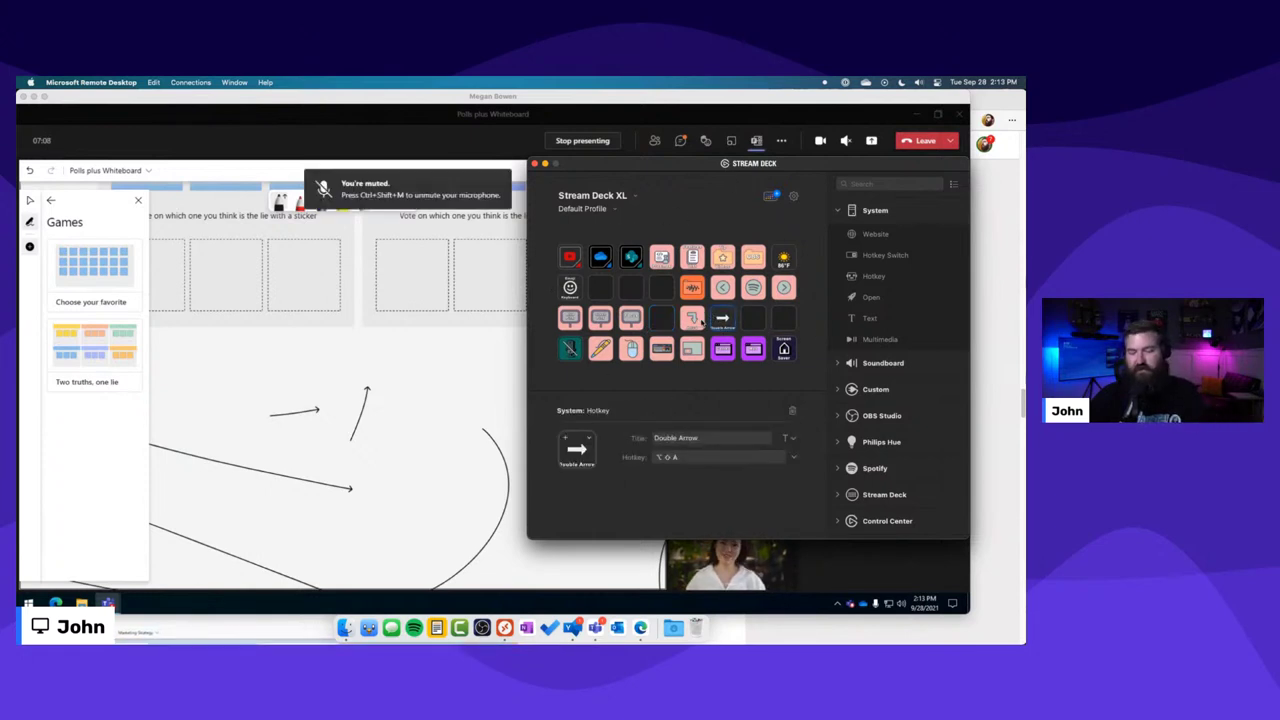
key(Delete)
click(693, 319)
key(Delete)
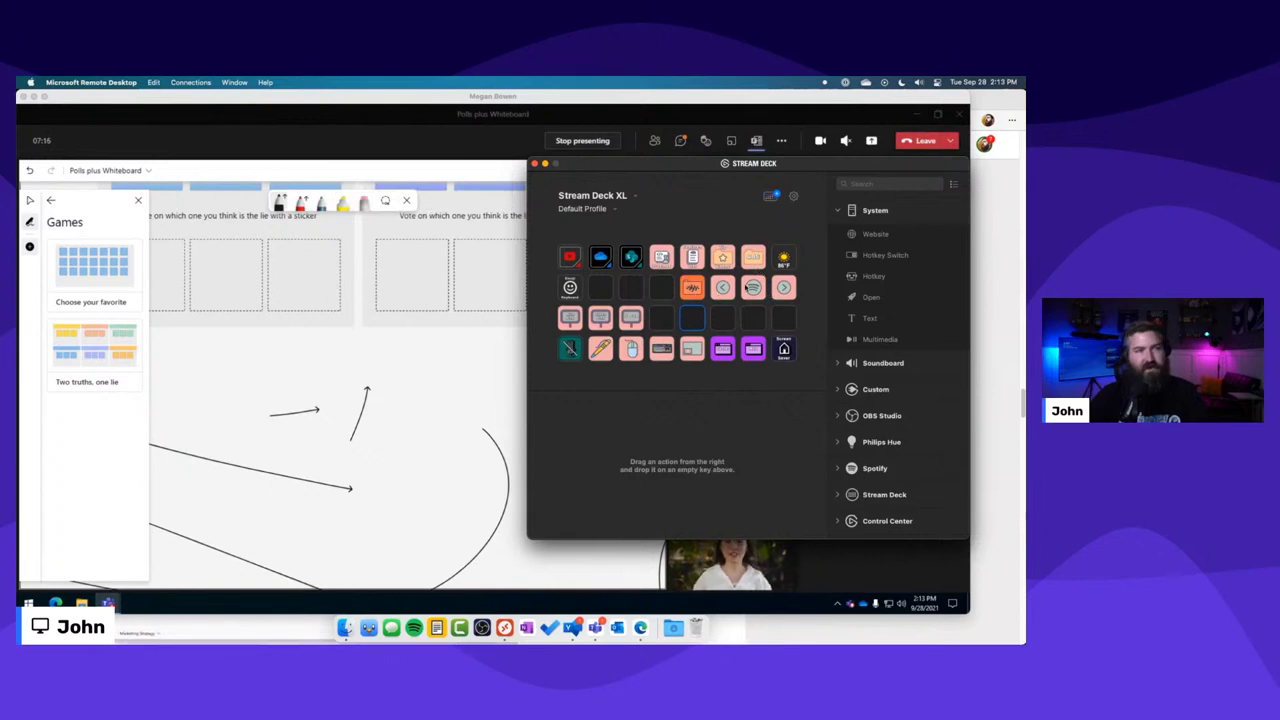
click(535, 163)
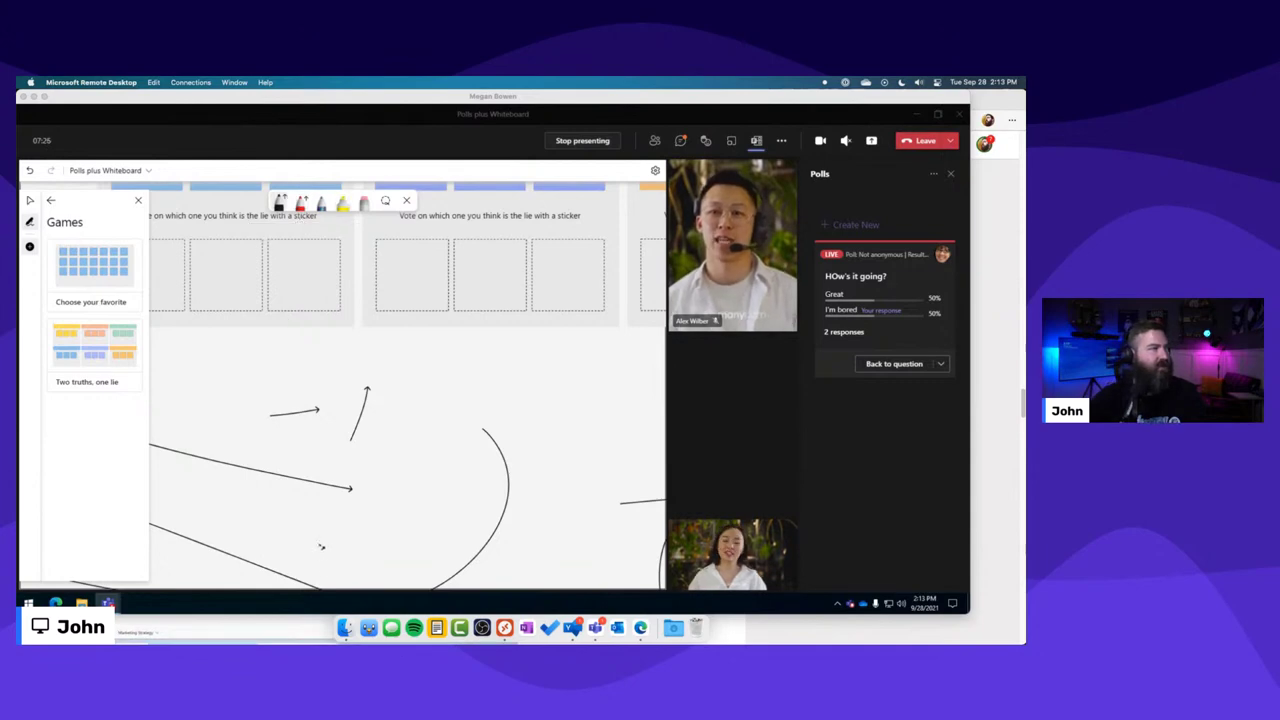
Switch back to the new Whiteboard article in Microsoft Edge and view the Format background section.
key(ctrl+Up)
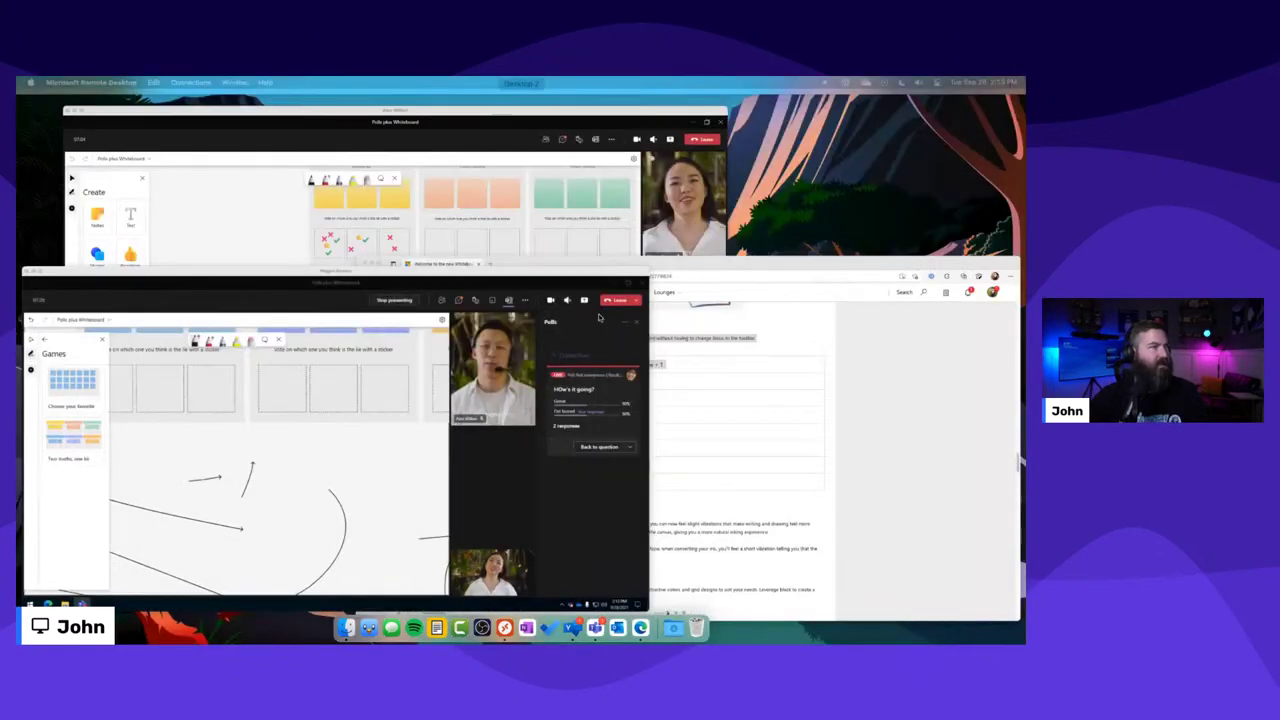
click(598, 434)
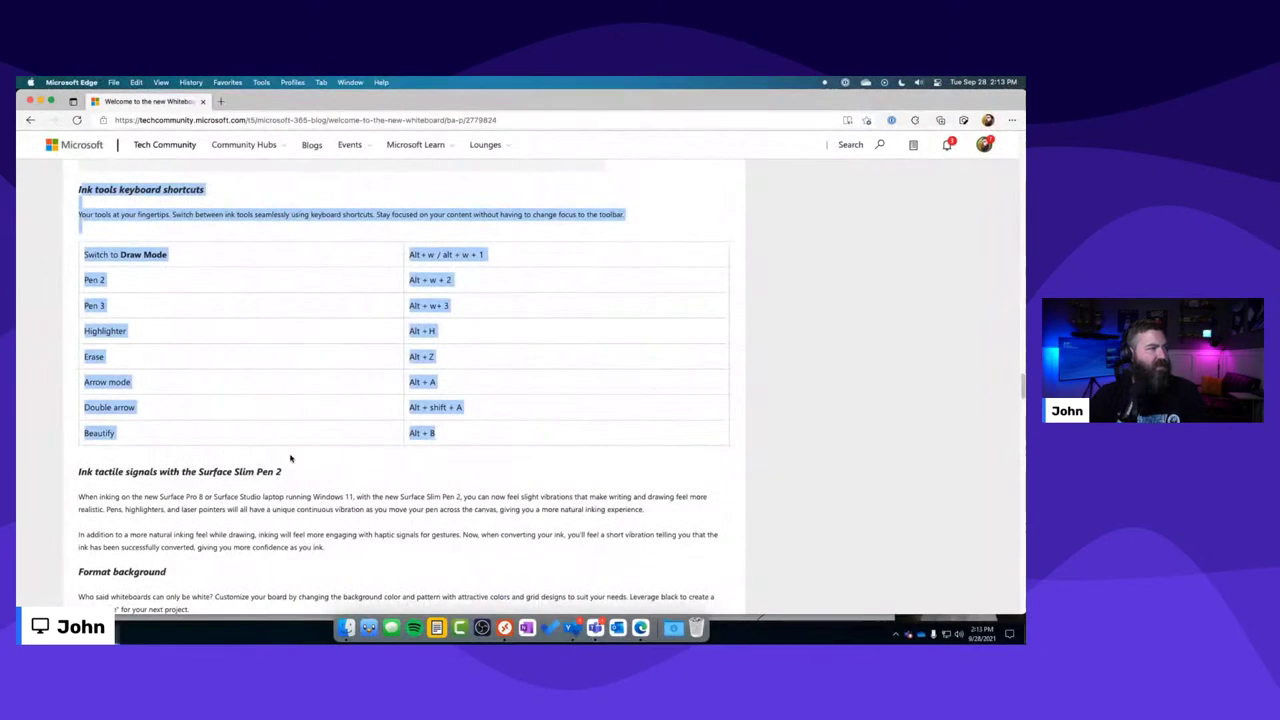
scroll(290, 458, down, 3)
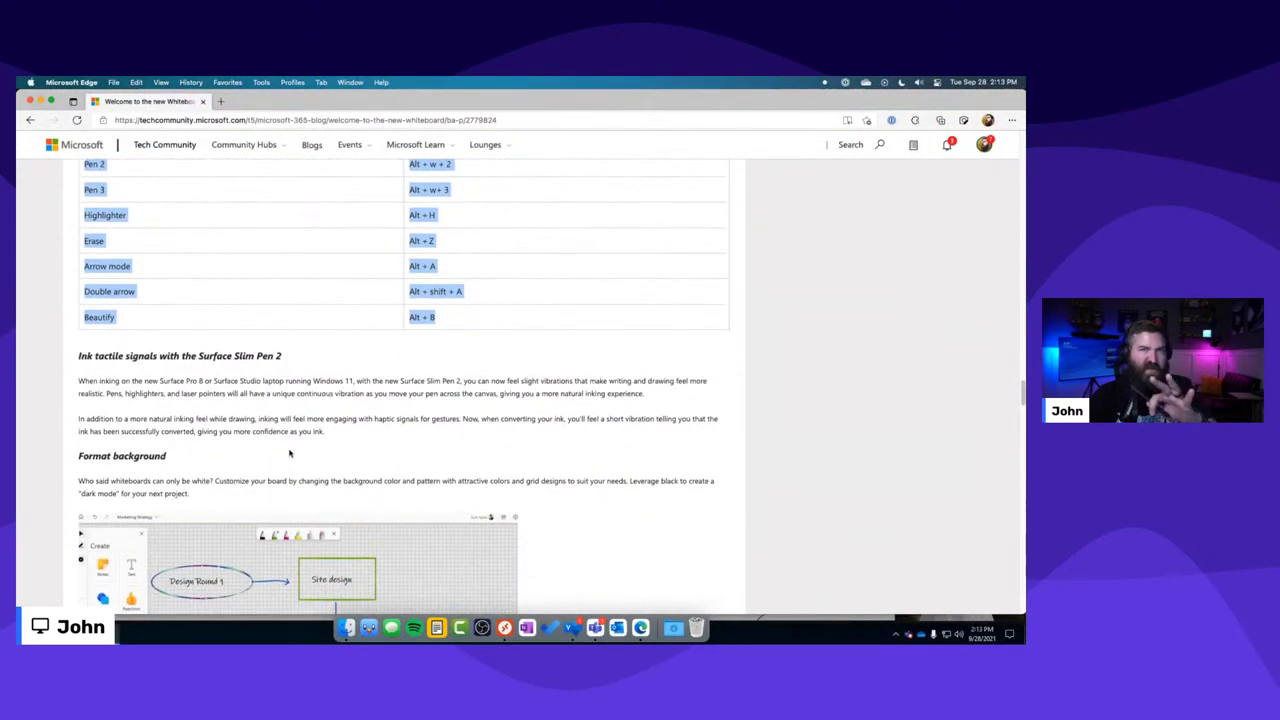
Examine the Format background section of the Whiteboard article, including its description and sample image.
scroll(290, 454, down, 1)
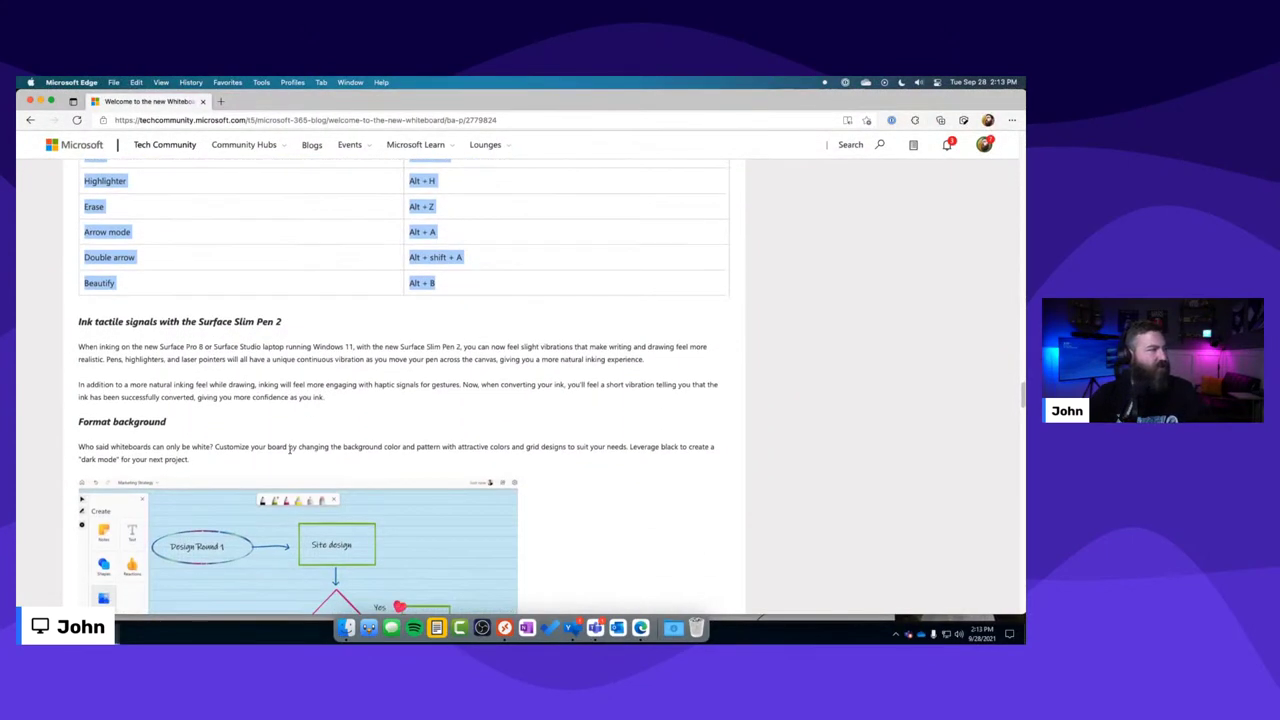
scroll(290, 450, down, 1)
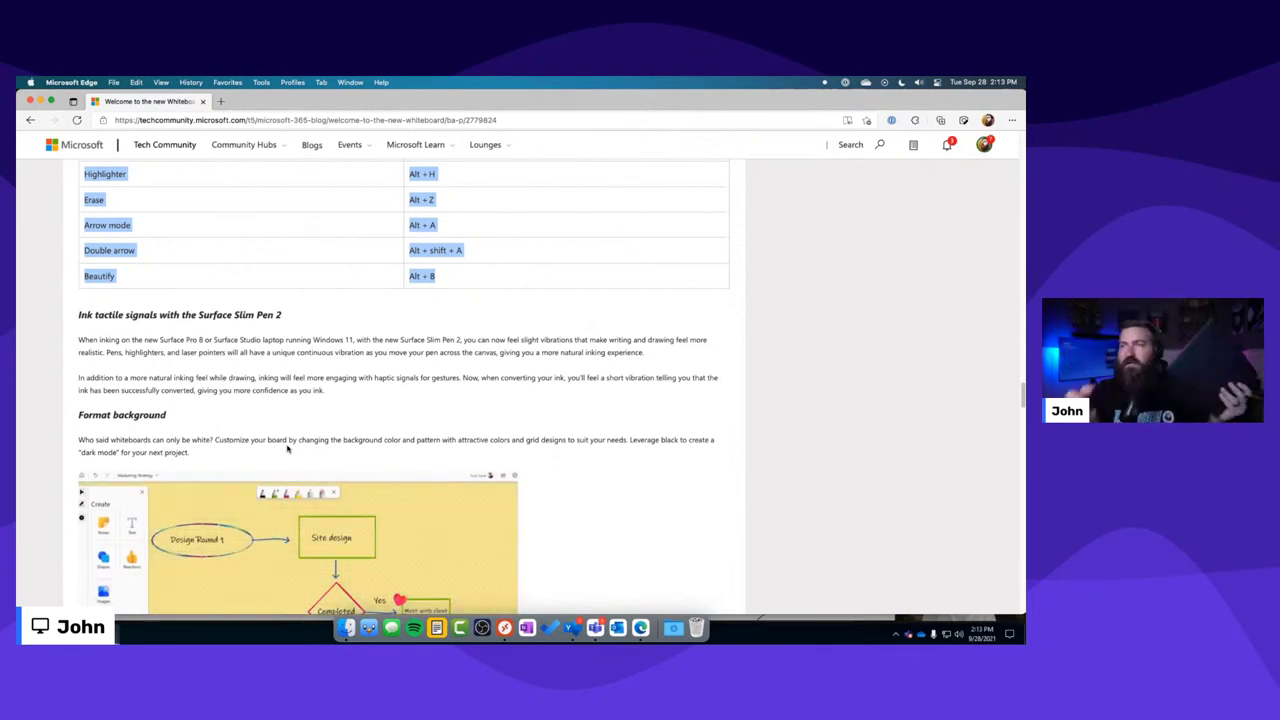
scroll(380, 436, down, 5)
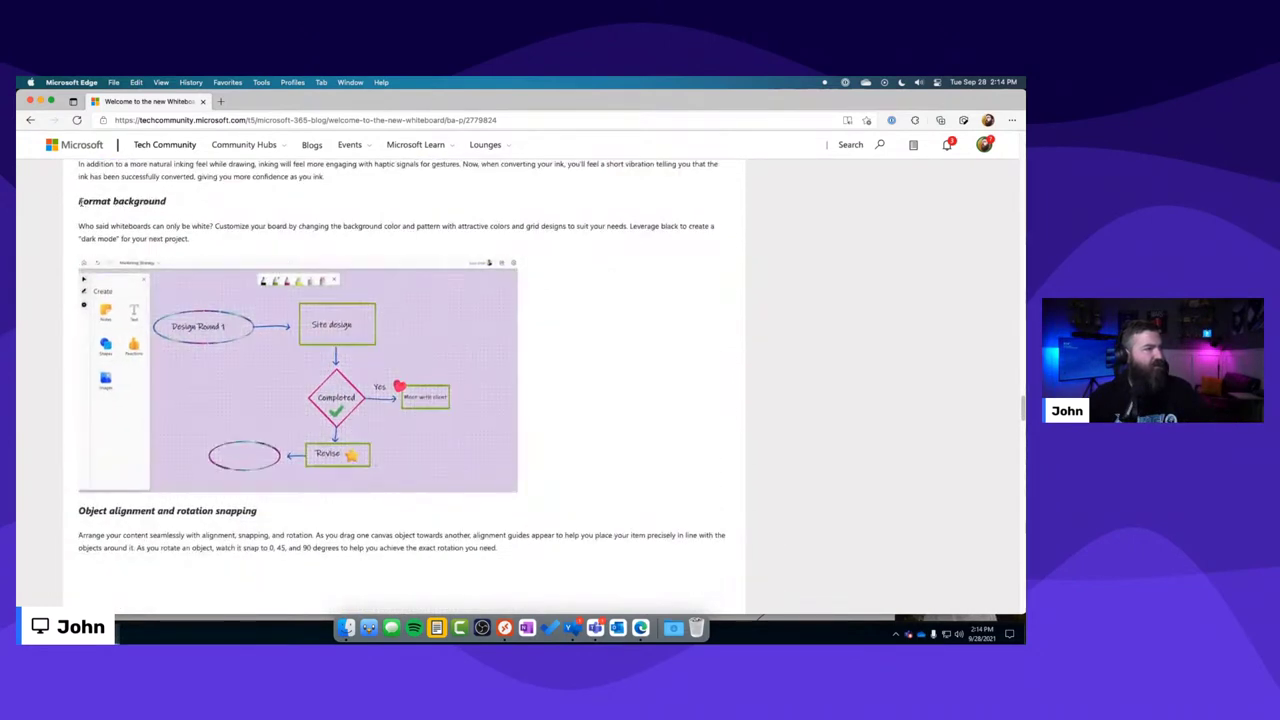
drag(100, 201, 629, 363)
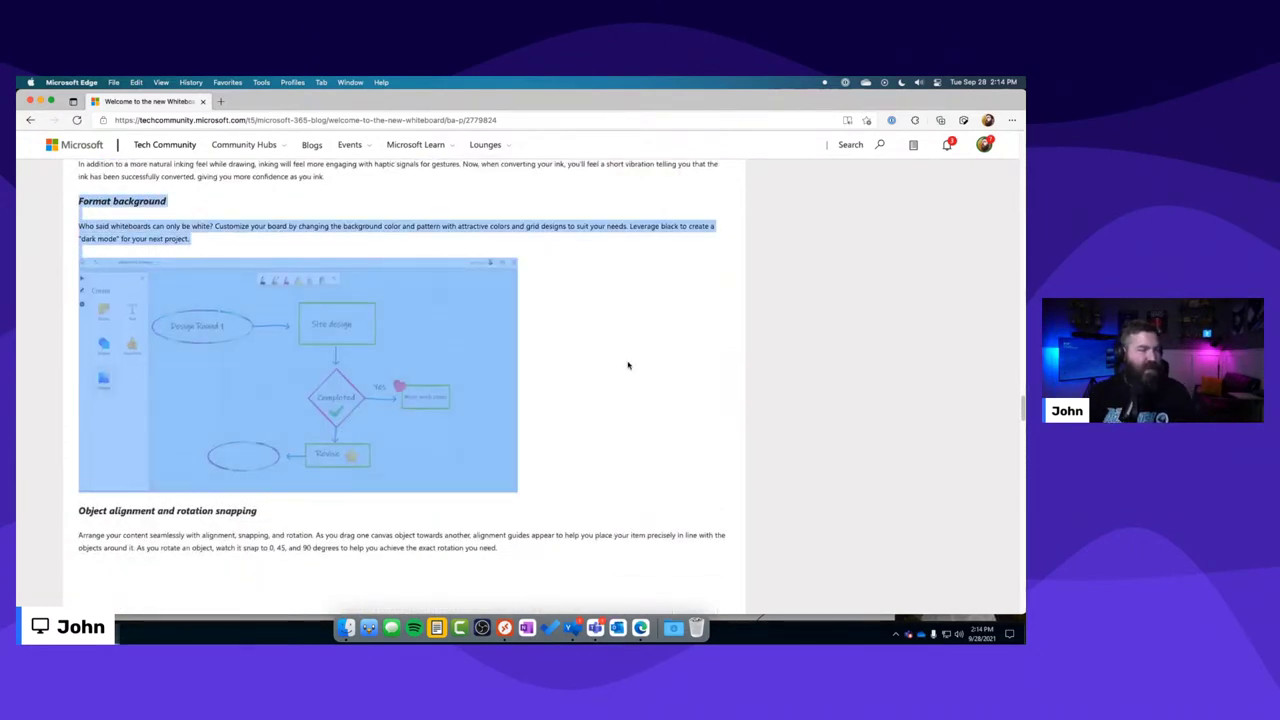
click(628, 365)
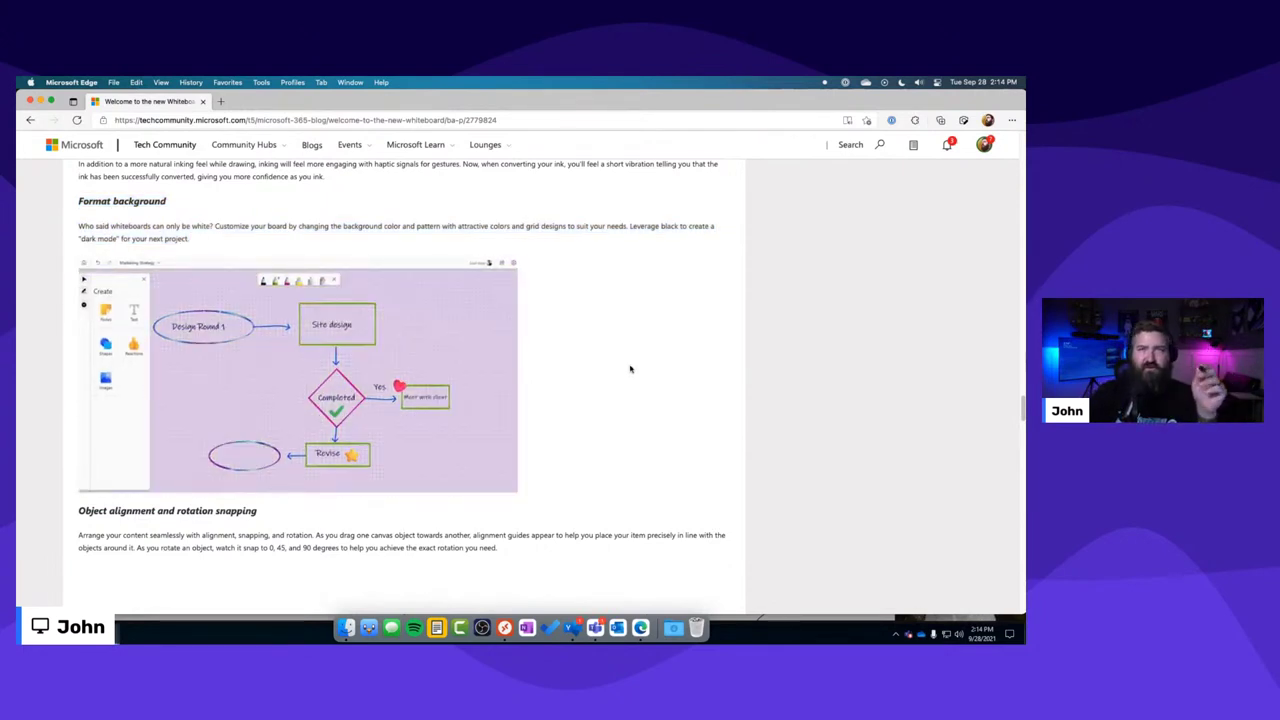
Switch to the organizer's meeting whiteboard and delete everything on the board.
key(ctrl+Up)
click(381, 446)
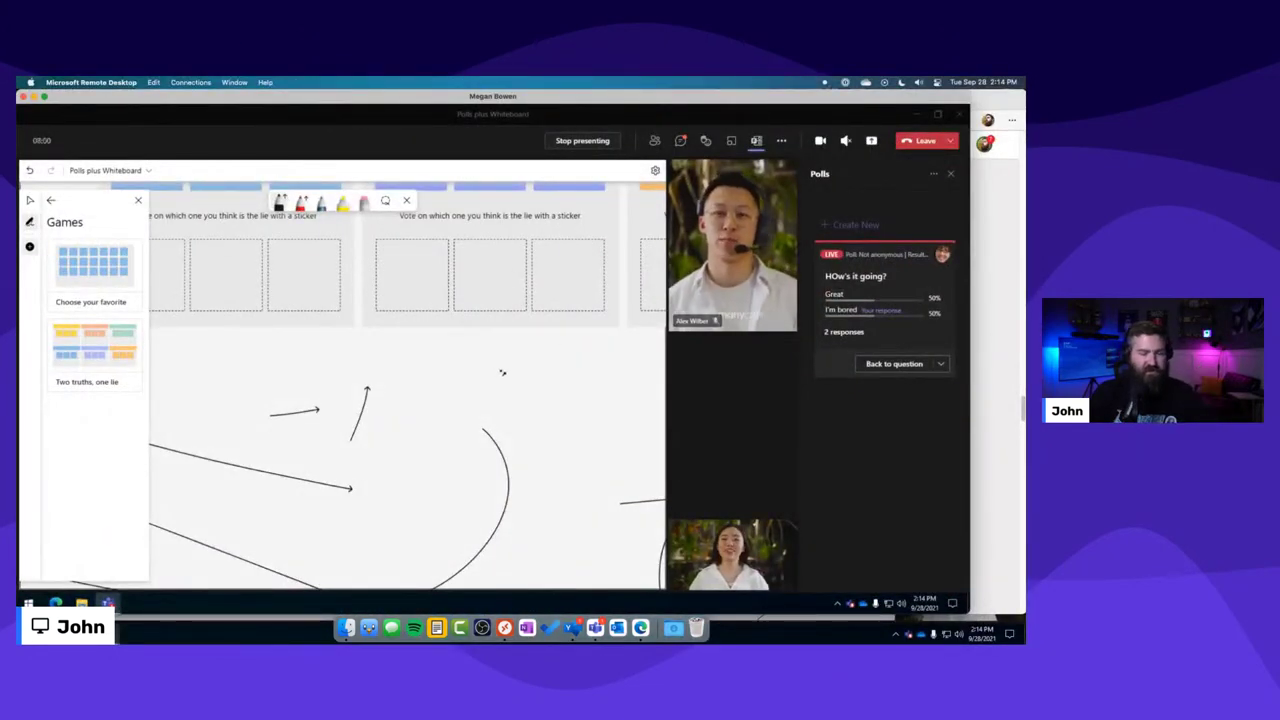
key(super+a)
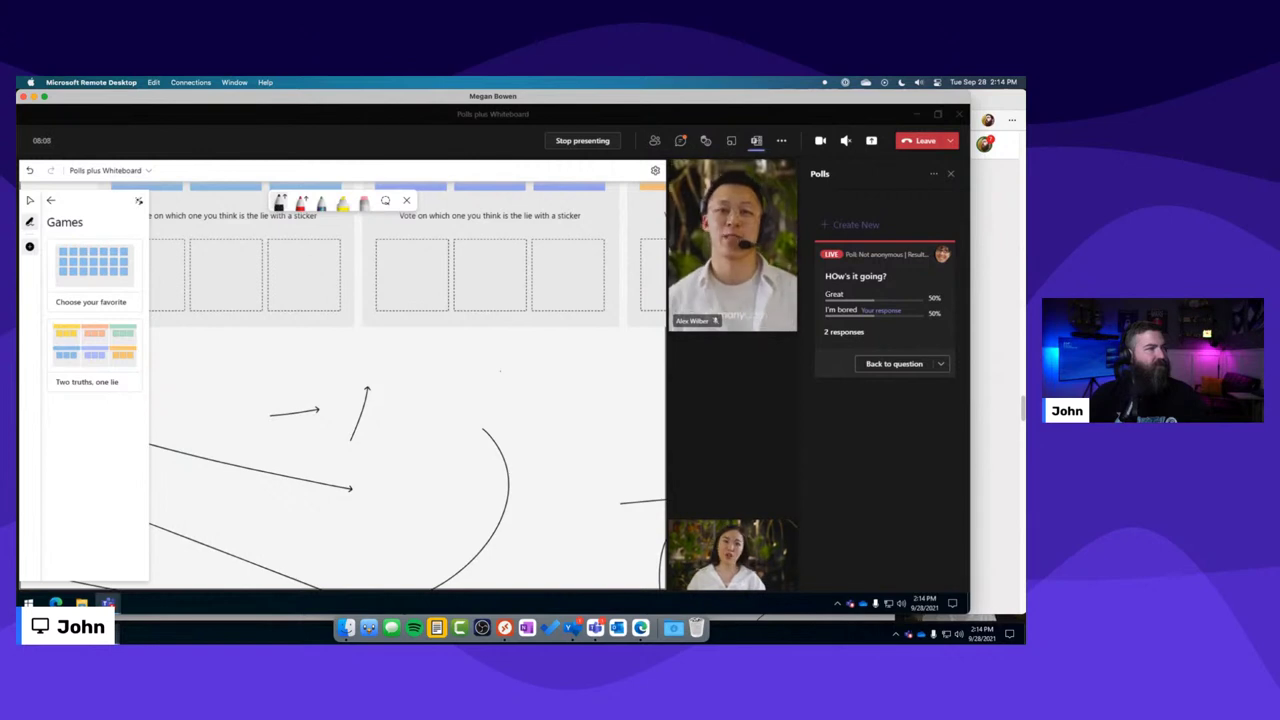
key(Delete)
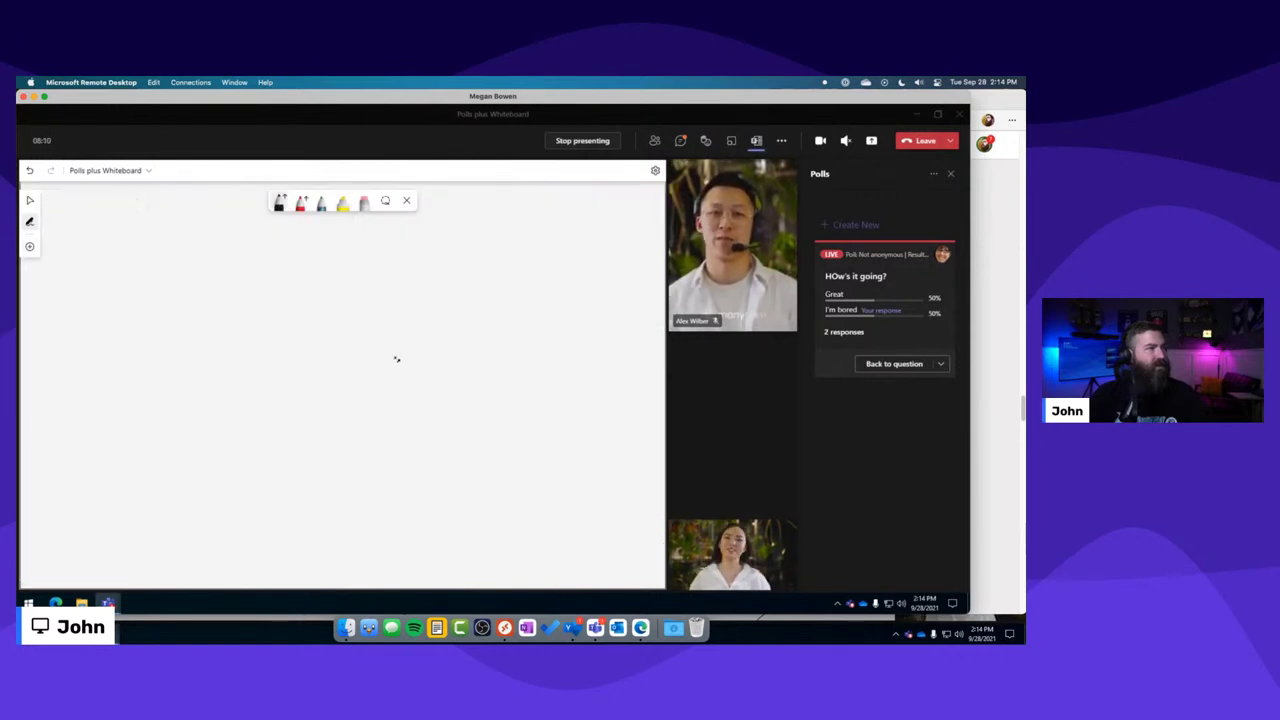
Format the whiteboard background with the Dot grid and the pink color.
click(654, 172)
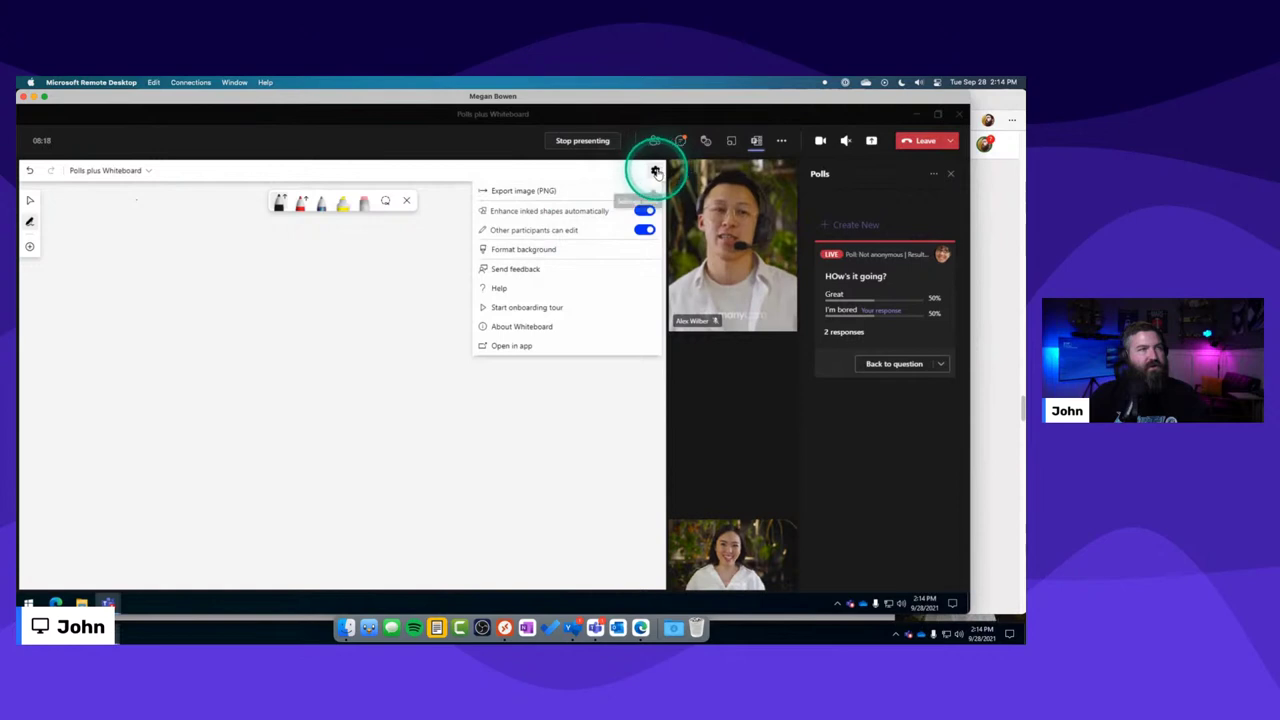
click(514, 251)
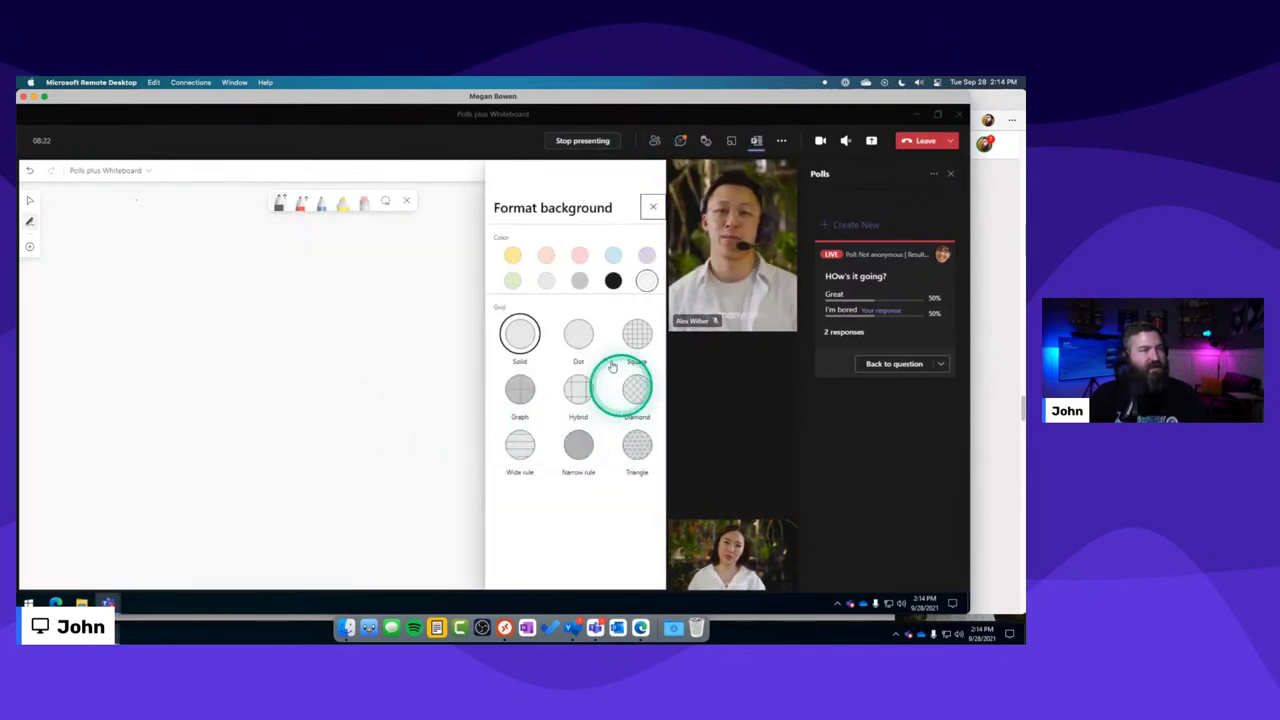
click(573, 339)
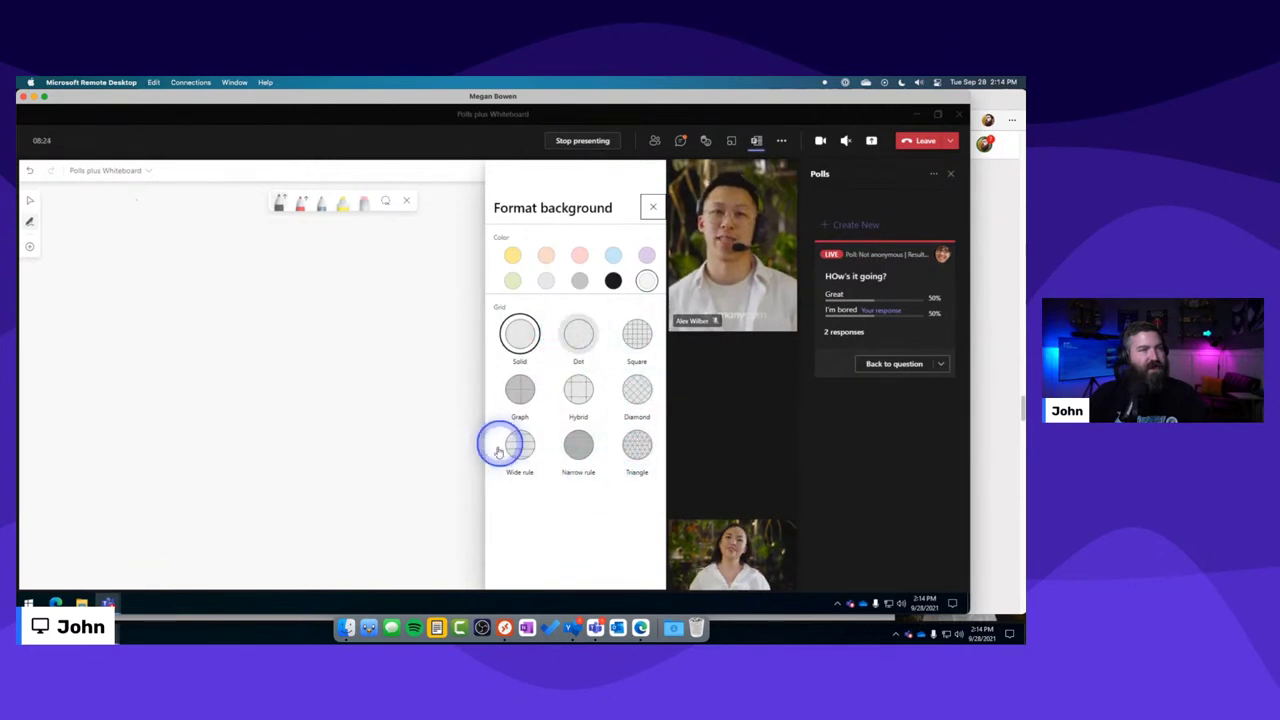
click(580, 258)
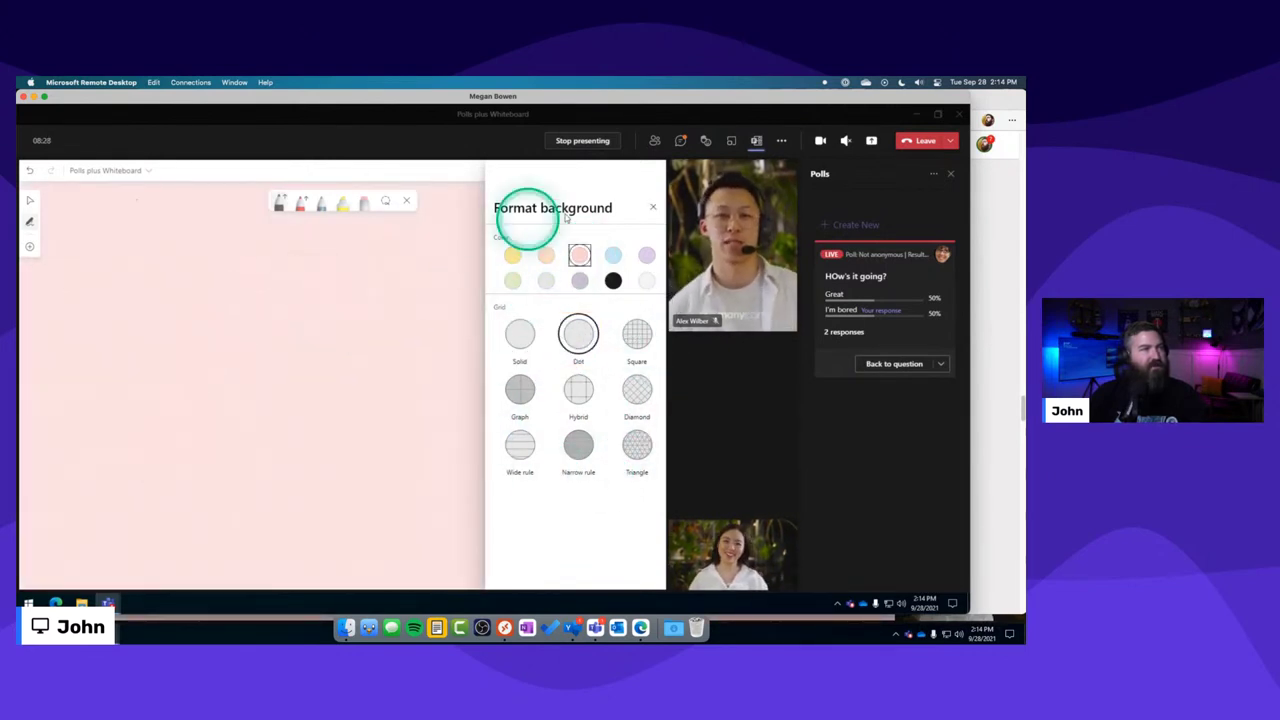
click(653, 207)
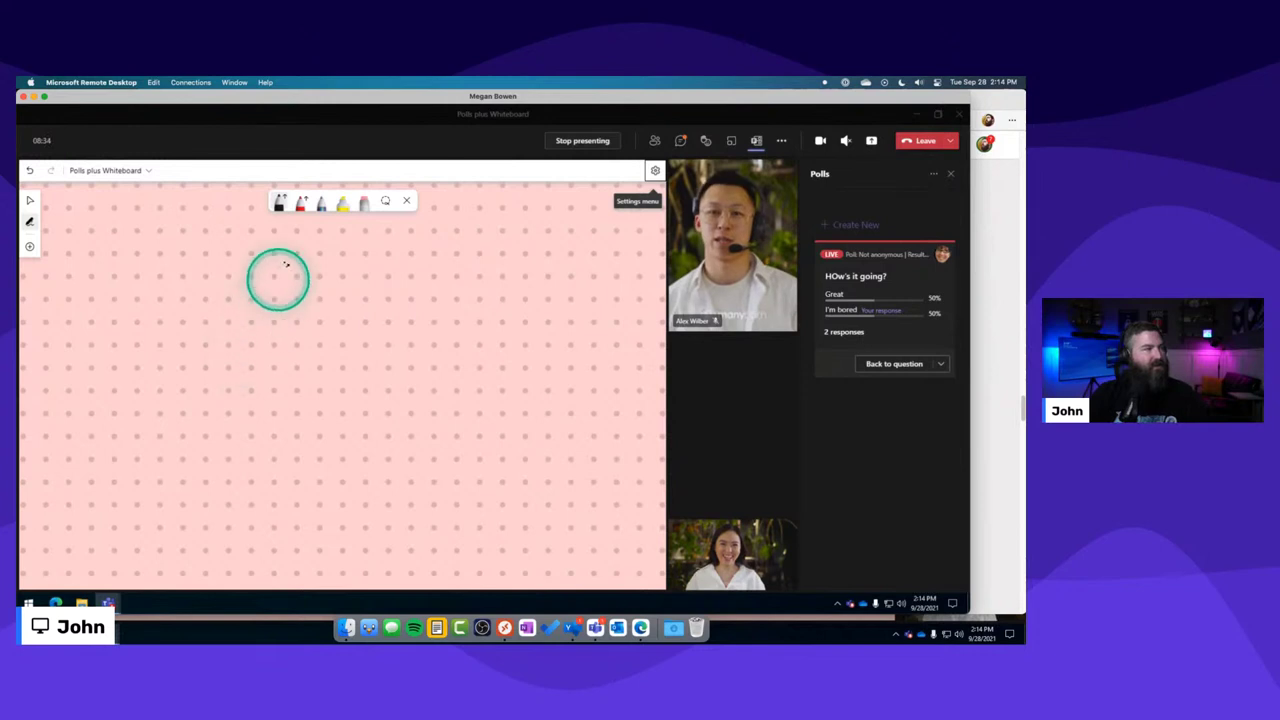
Turn off arrow mode for the black pen and draw a short straight horizontal line on the board.
click(278, 203)
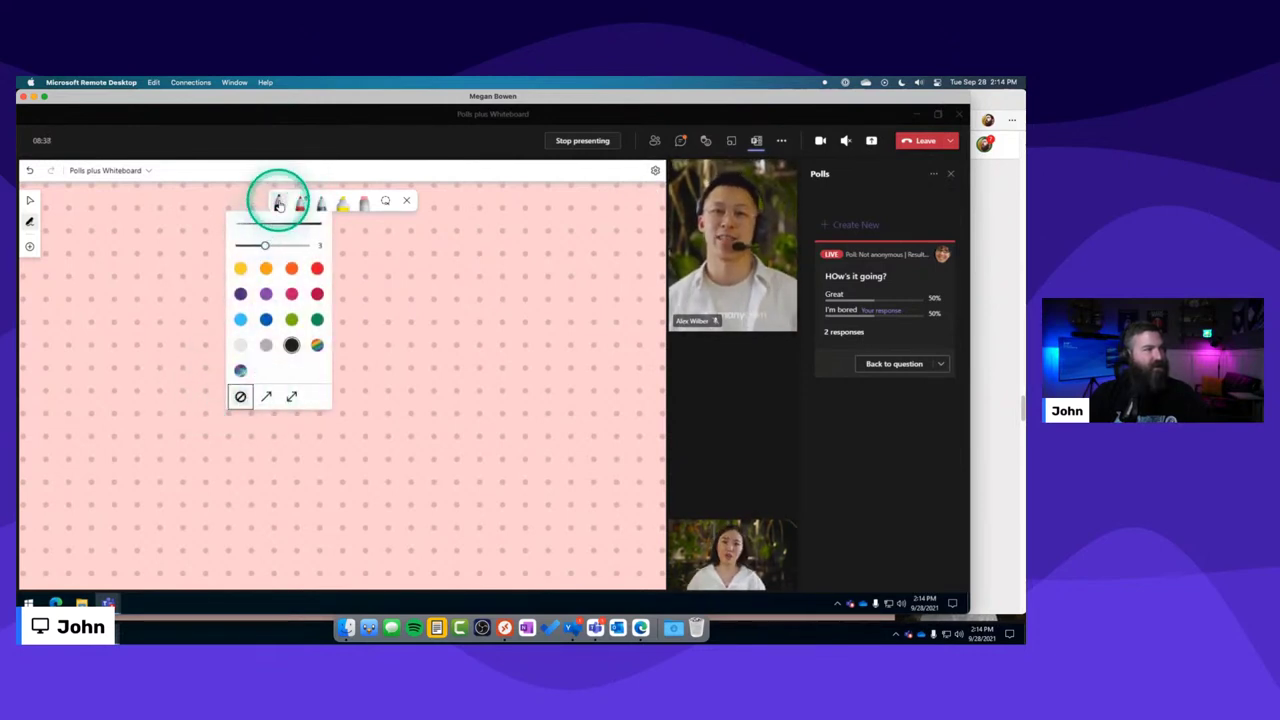
click(278, 203)
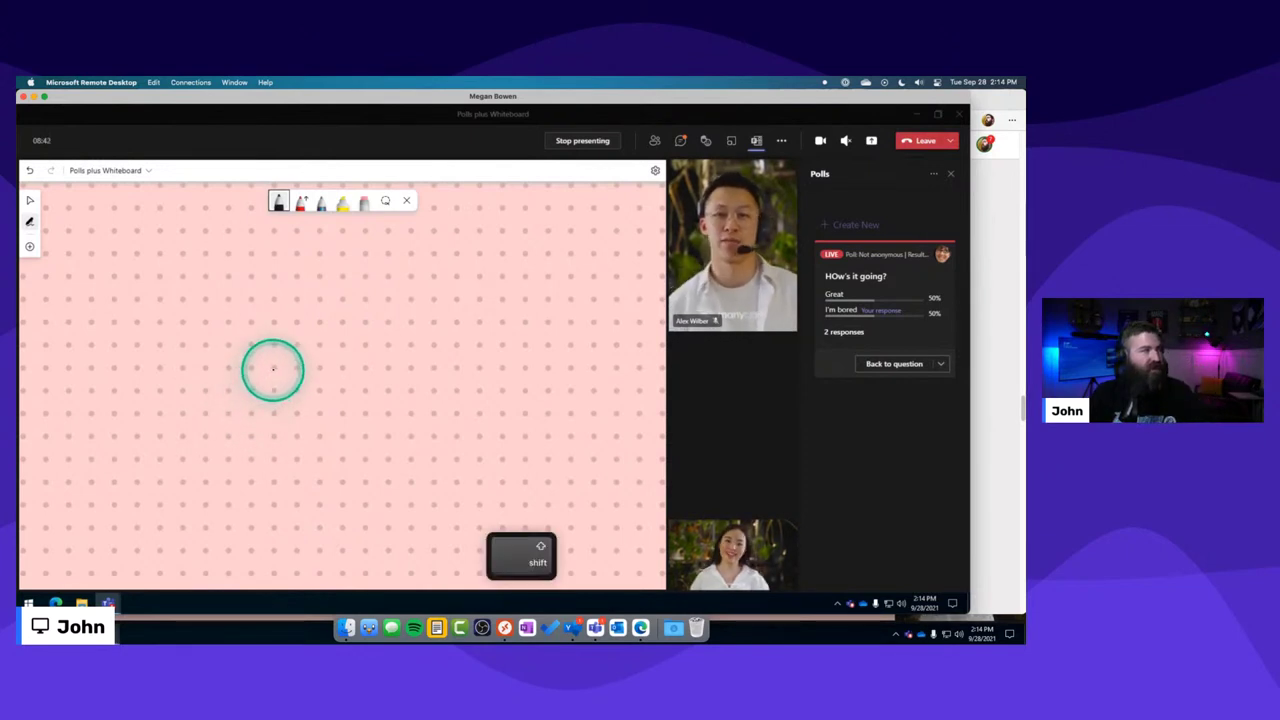
drag(272, 368, 297, 369)
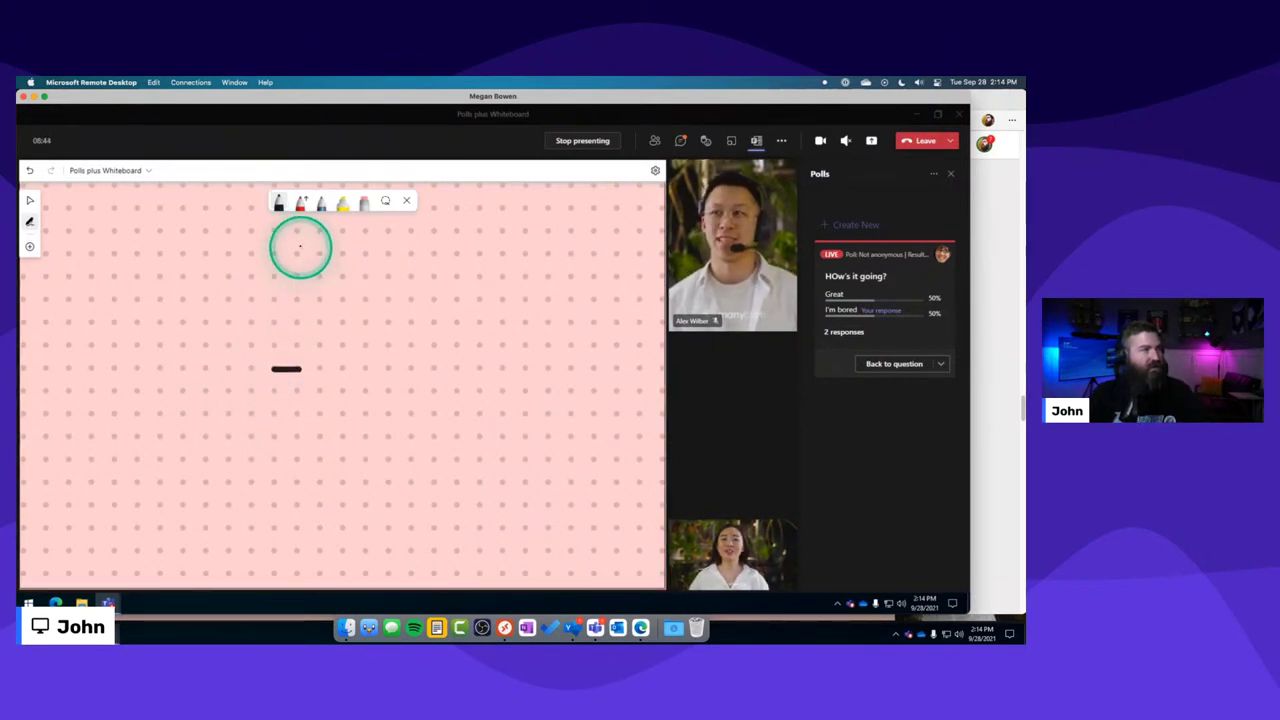
On the attendee's whiteboard, turn off arrow mode for the red pen and draw a short vertical line down from the black line's right end.
key(ctrl+Up)
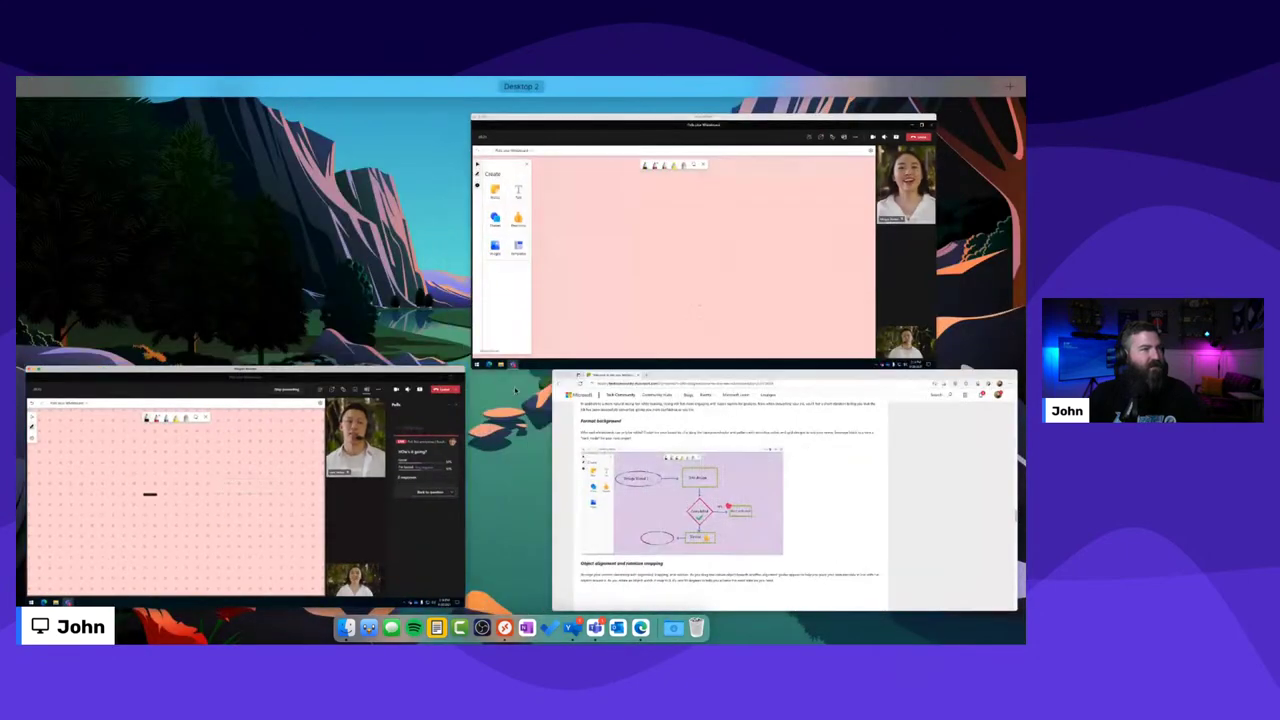
click(510, 330)
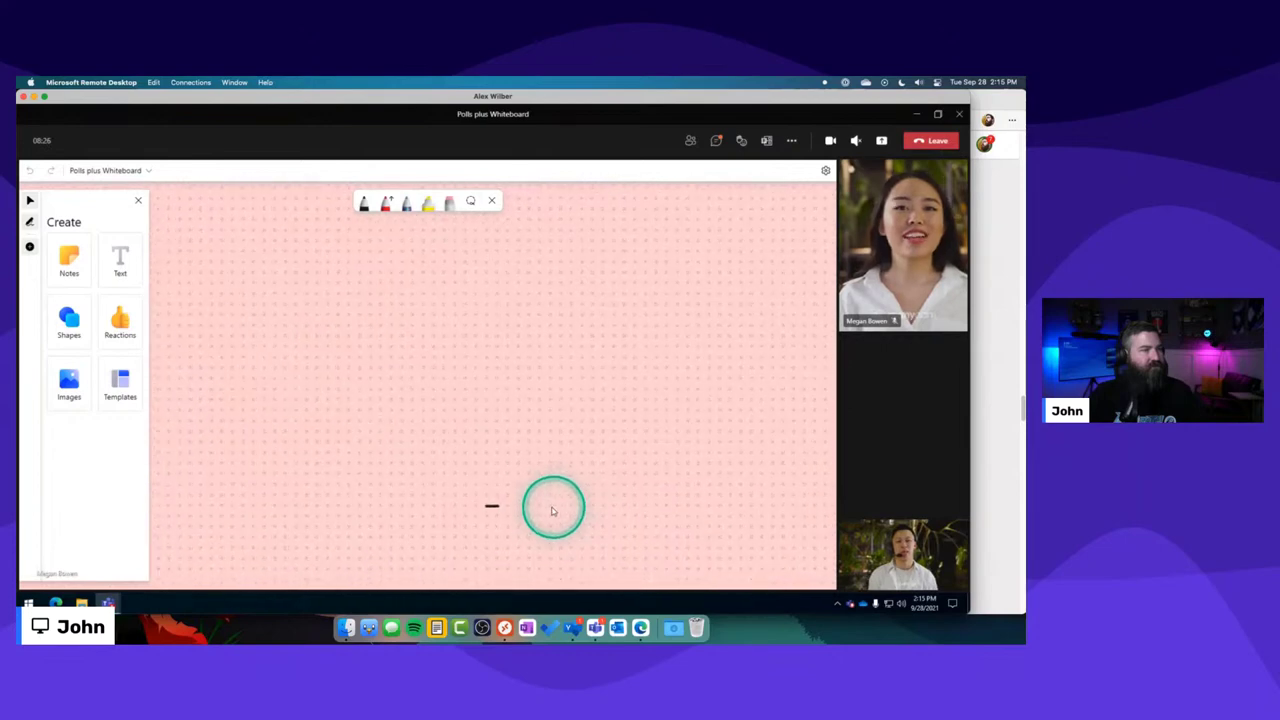
scroll(523, 486, up, 3)
scroll(513, 455, down, 3)
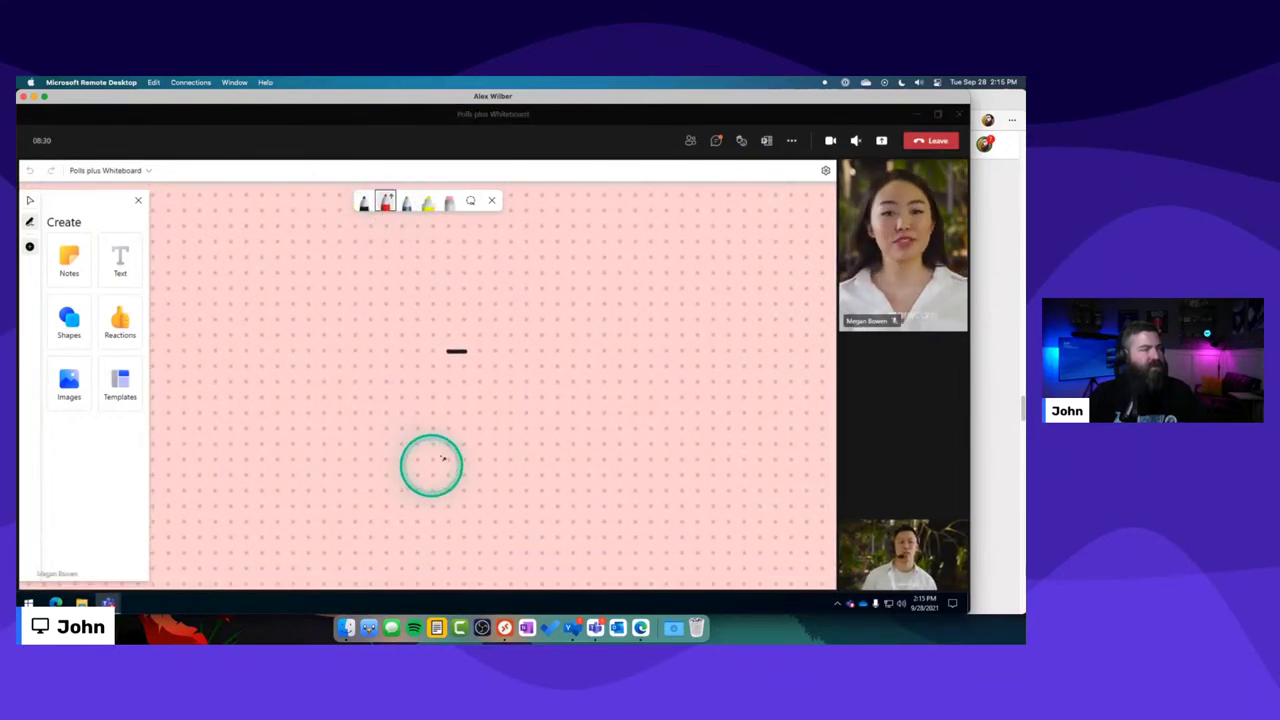
click(386, 207)
key(alt+a)
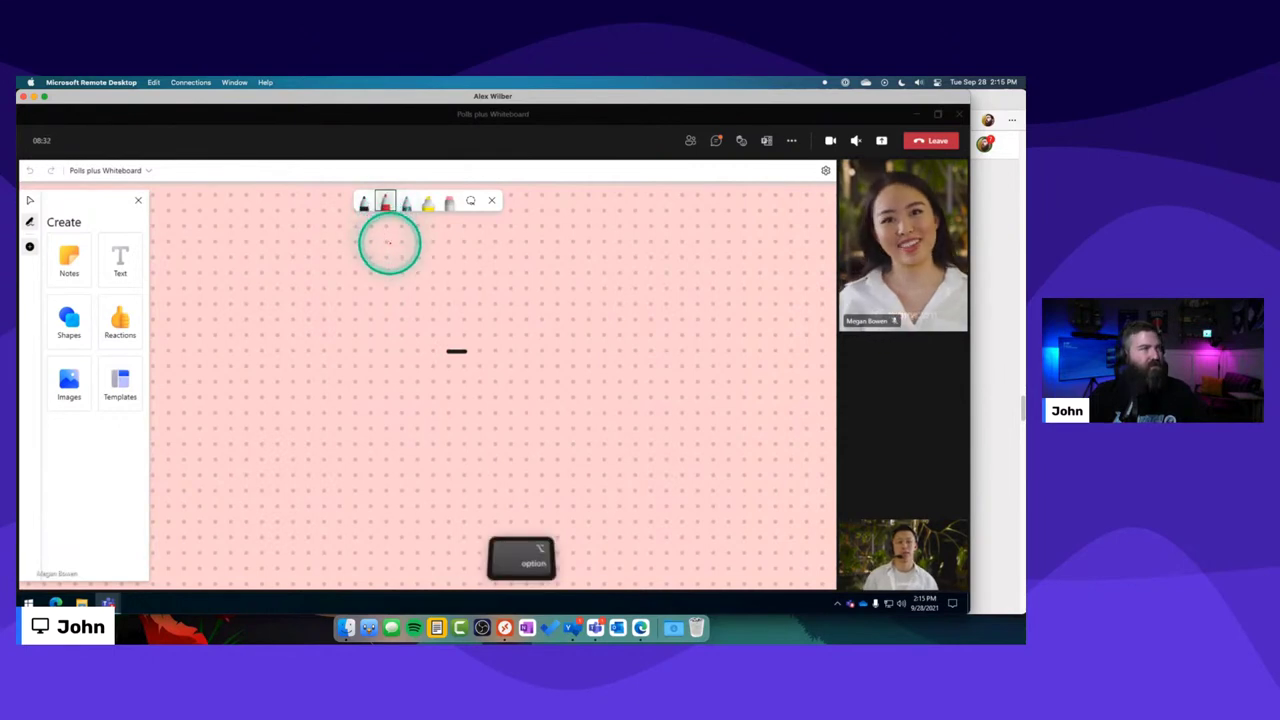
key(shift)
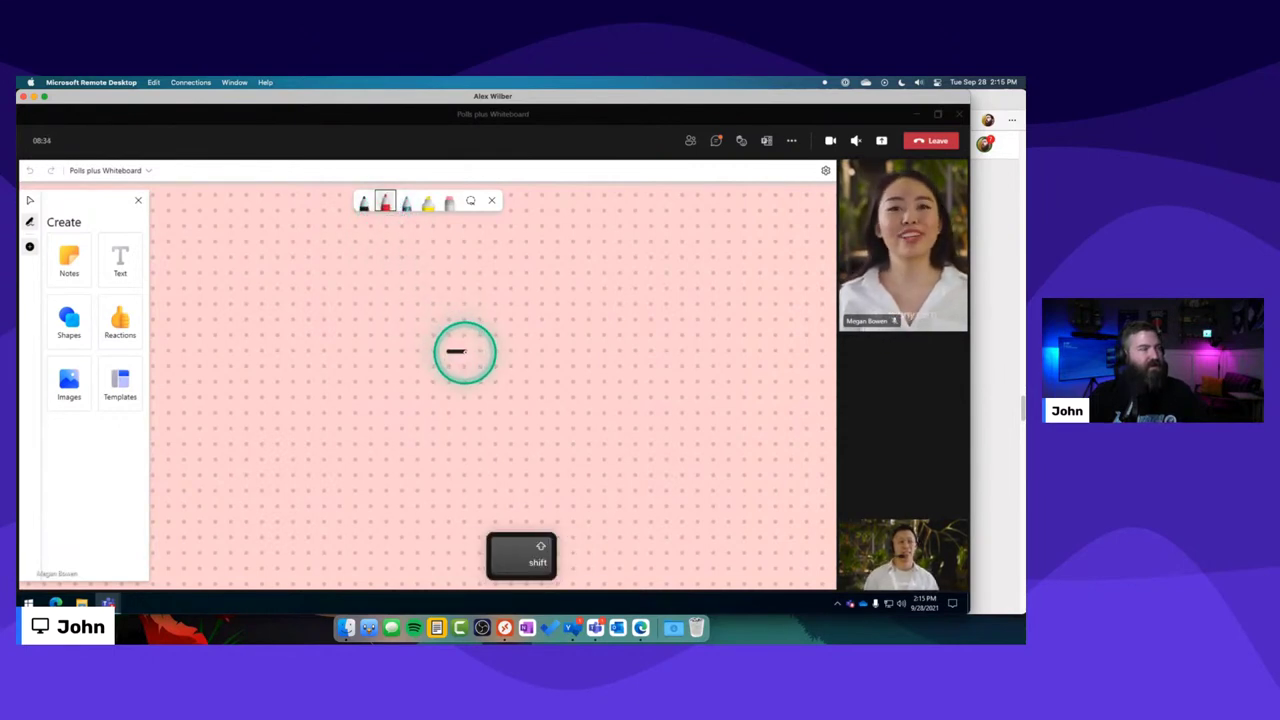
drag(465, 352, 464, 364)
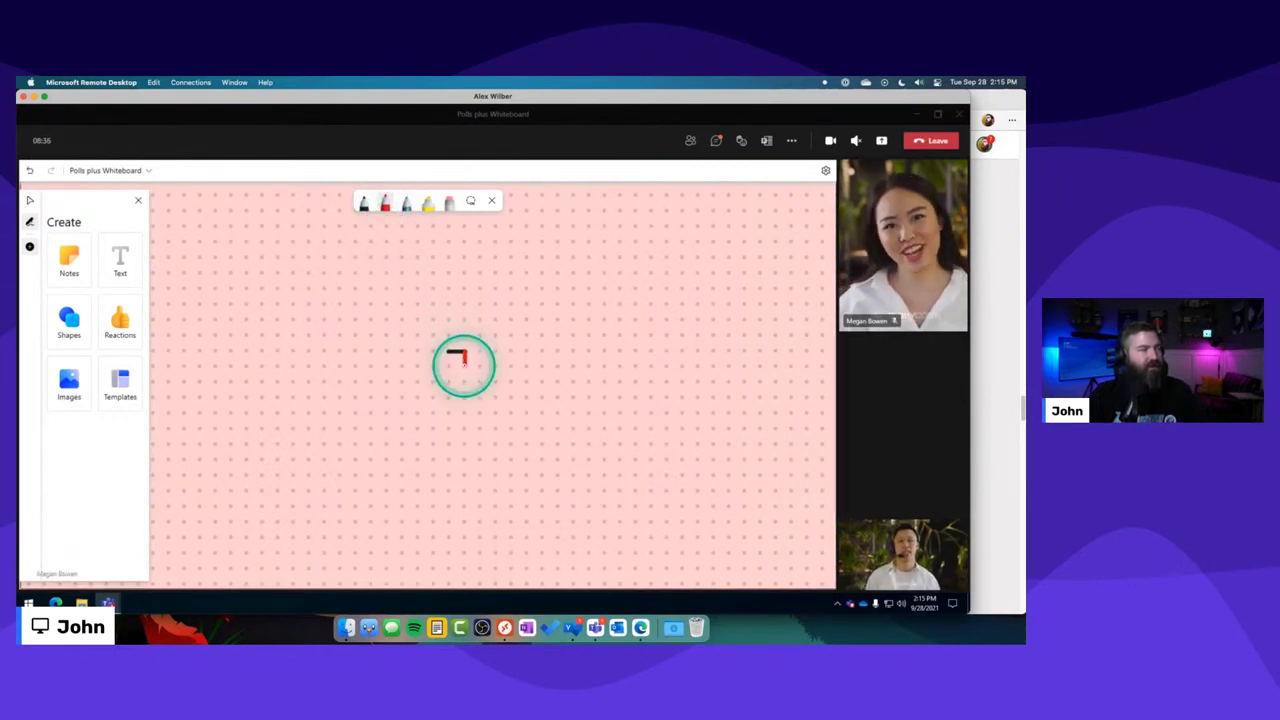
Extend the staircase with a black horizontal segment from the organizer's whiteboard and a red vertical segment from the attendee's.
key(ctrl+Up)
click(318, 336)
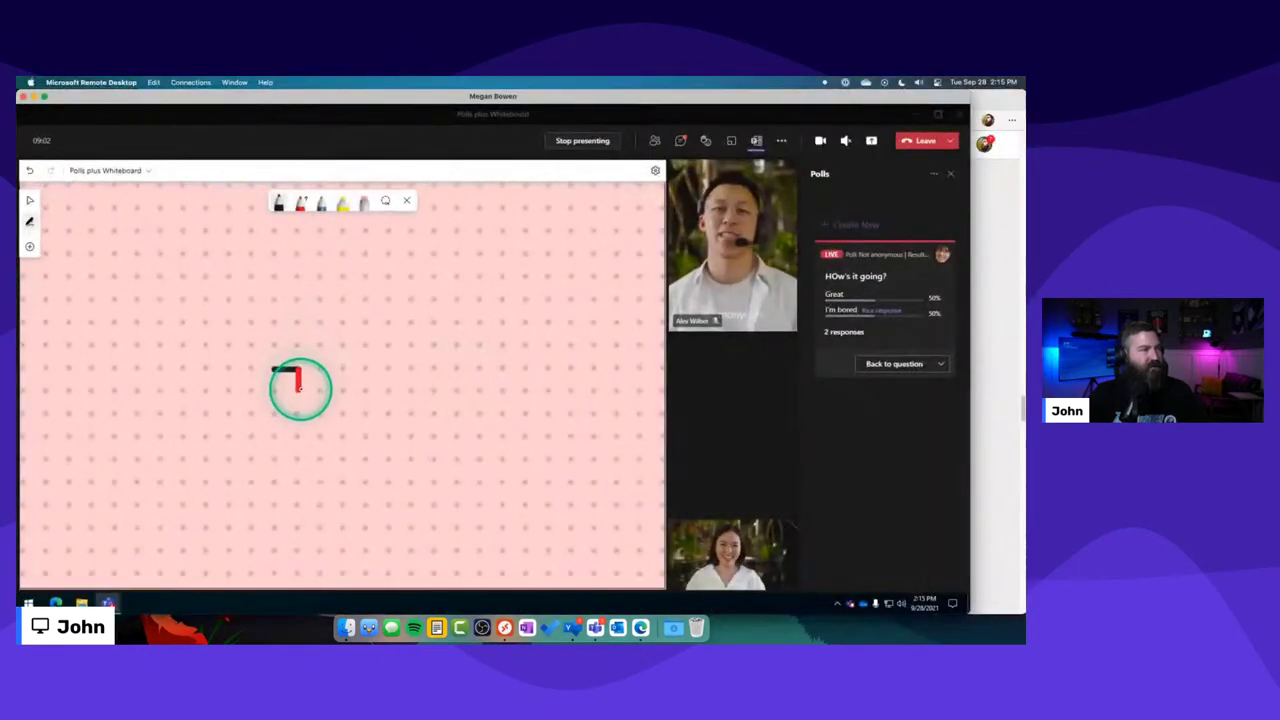
key(shift)
drag(298, 388, 318, 389)
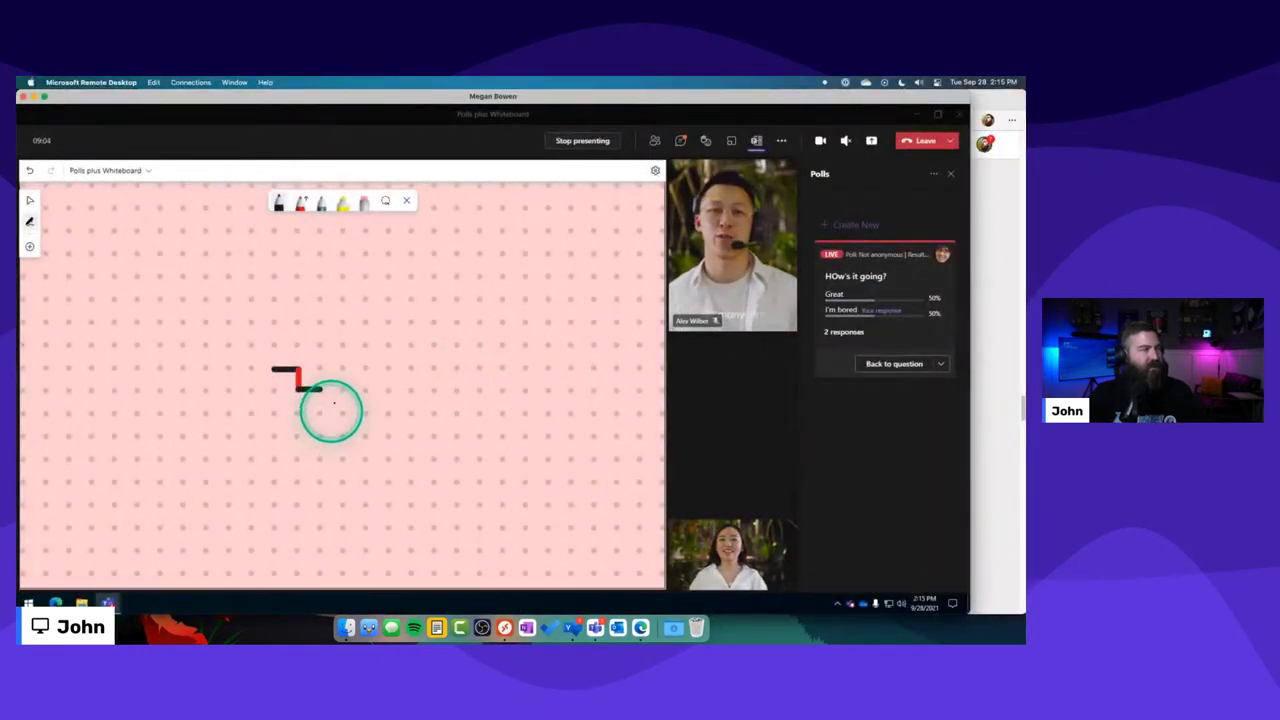
key(ctrl+Up)
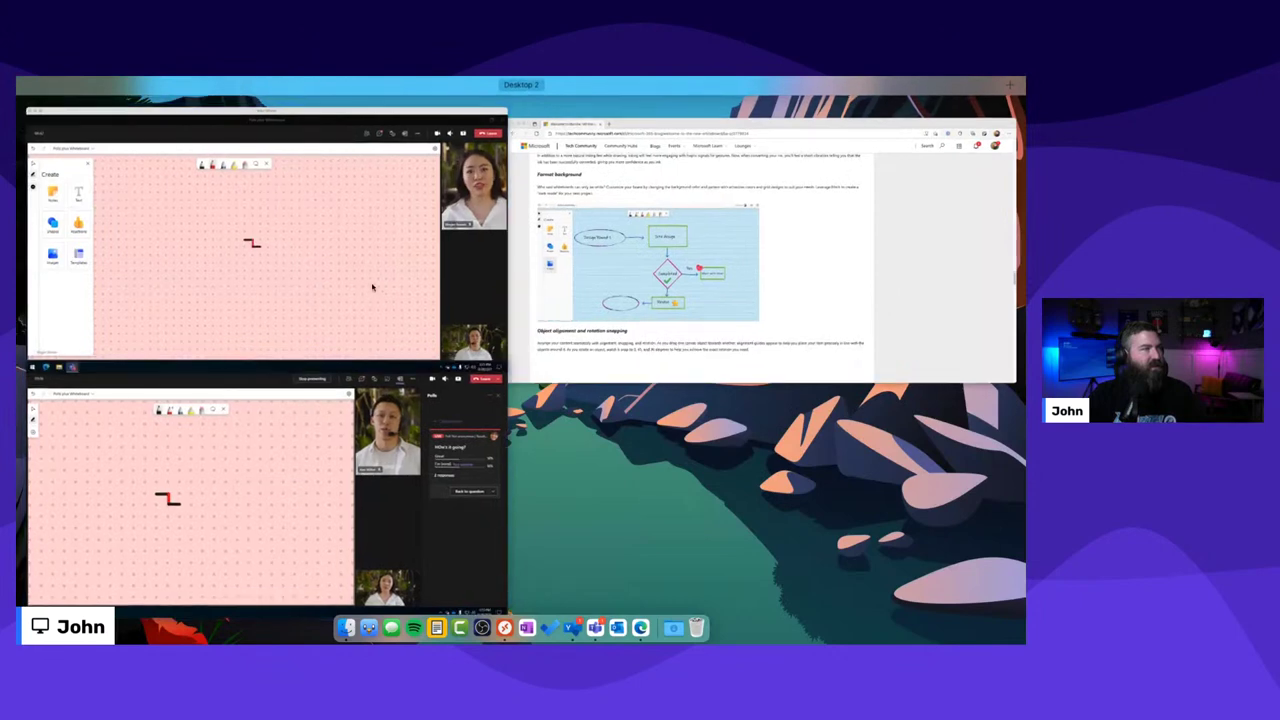
click(371, 286)
key(shift)
drag(478, 366, 479, 380)
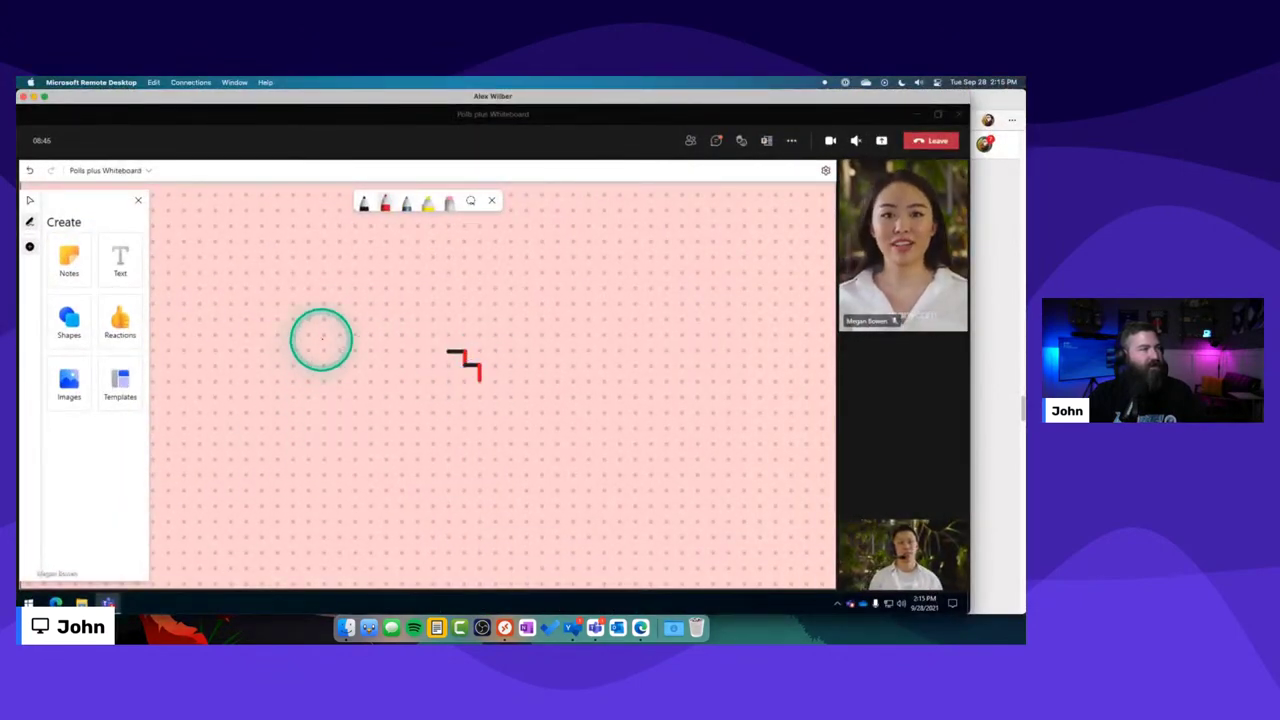
Draw a red tic-tac-toe grid left of the staircase using two straight vertical and two straight horizontal lines.
key(shift)
drag(323, 335, 322, 402)
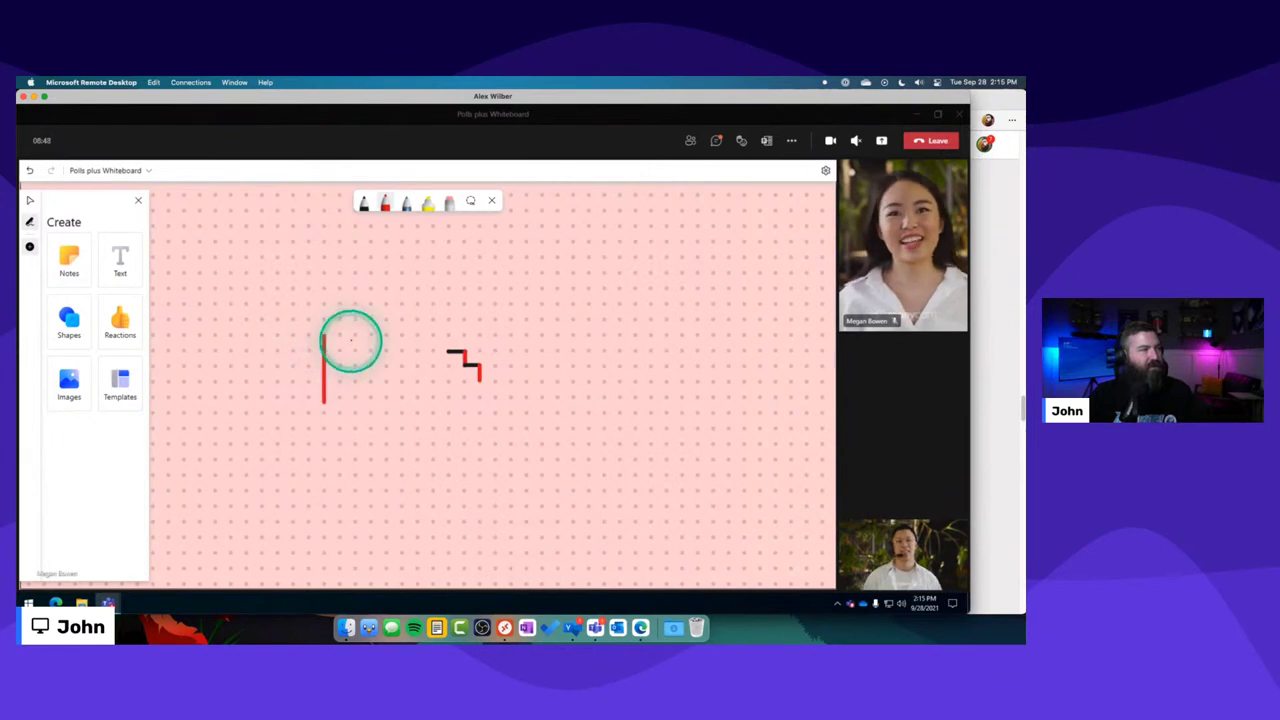
key(shift)
drag(354, 336, 354, 398)
key(shift)
drag(304, 357, 375, 357)
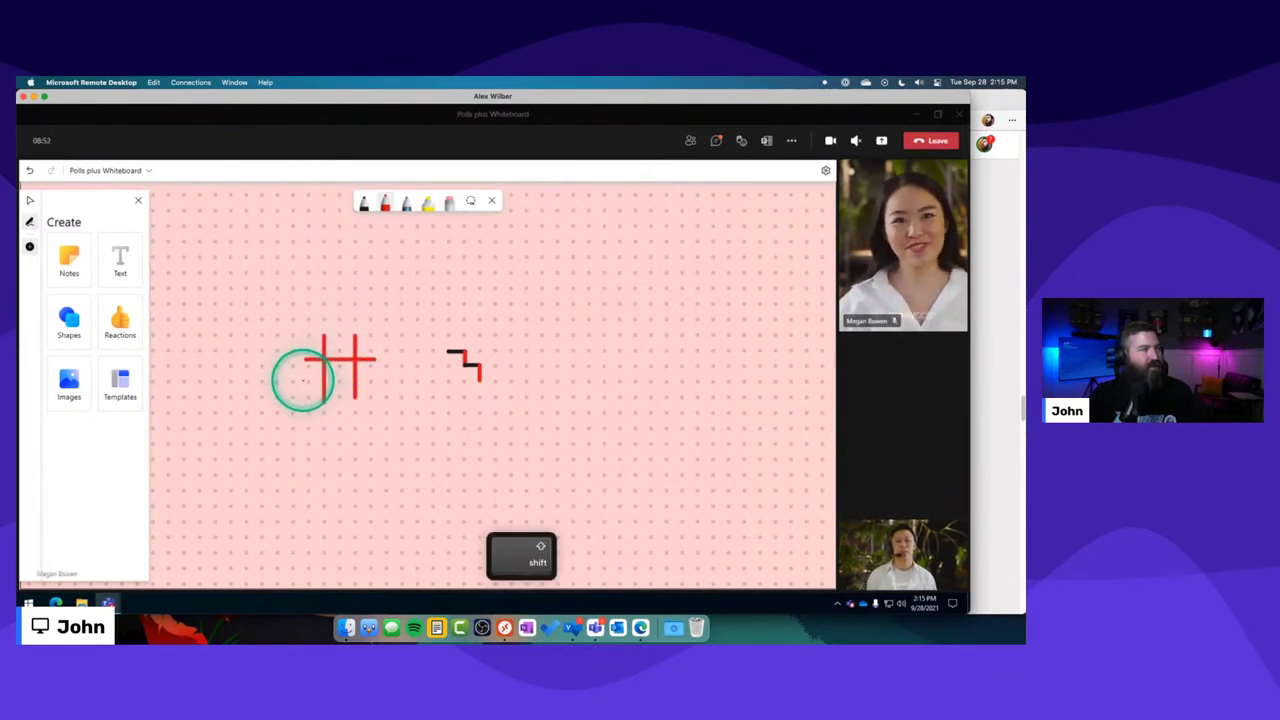
drag(309, 382, 383, 376)
Mark a black X in the grid's center from the organizer's whiteboard and a red O in its upper-right square from the attendee's.
key(ctrl+Right)
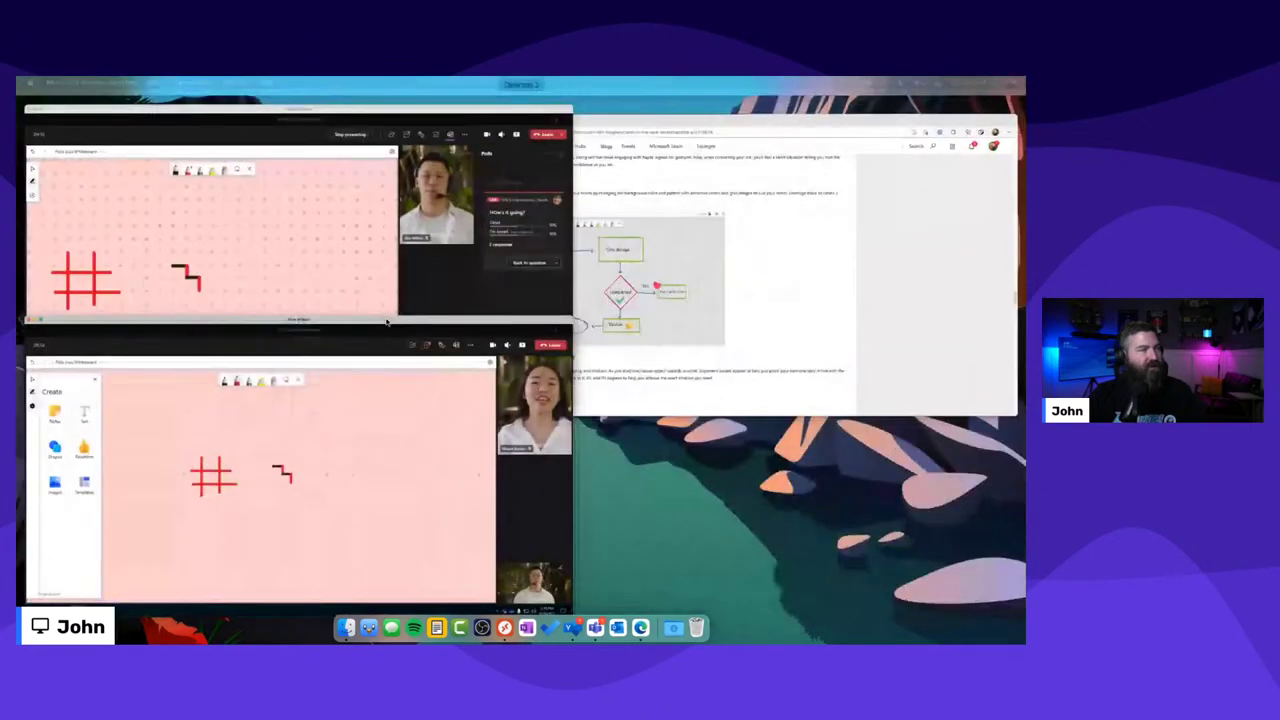
click(264, 238)
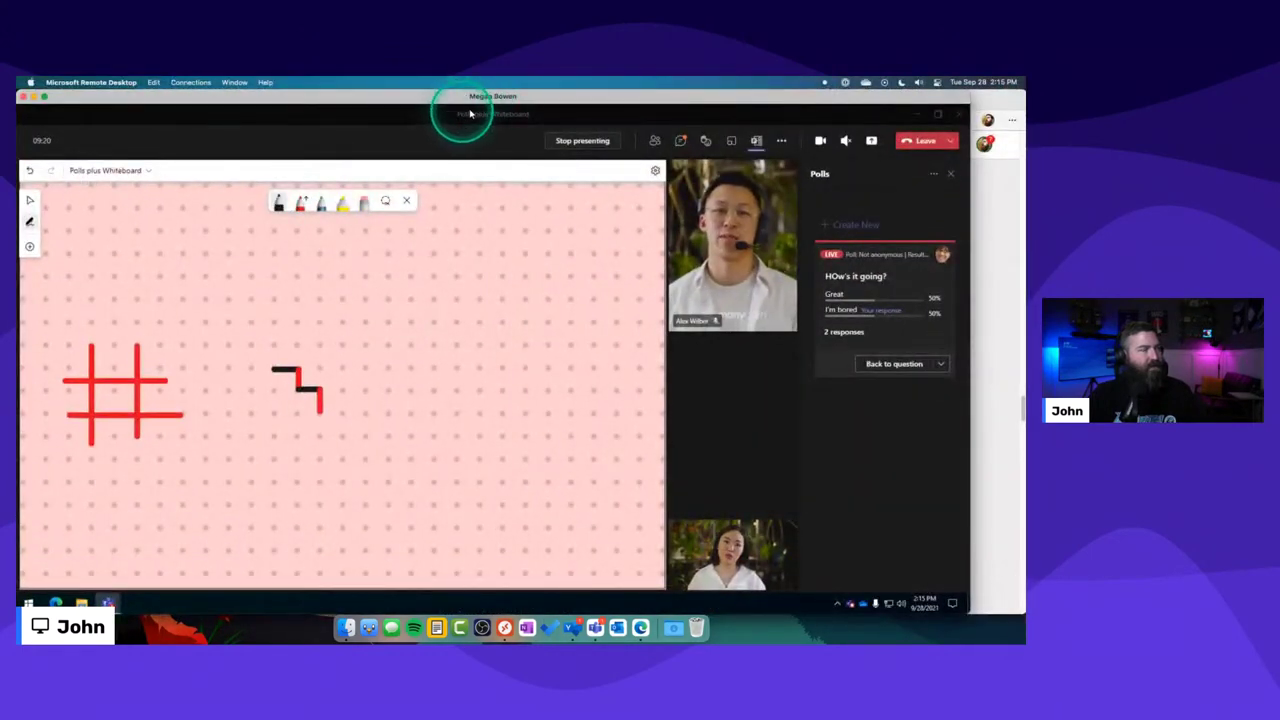
mouse_move(100, 389)
mouse_down()
mouse_move(122, 404)
mouse_move(100, 405)
mouse_up()
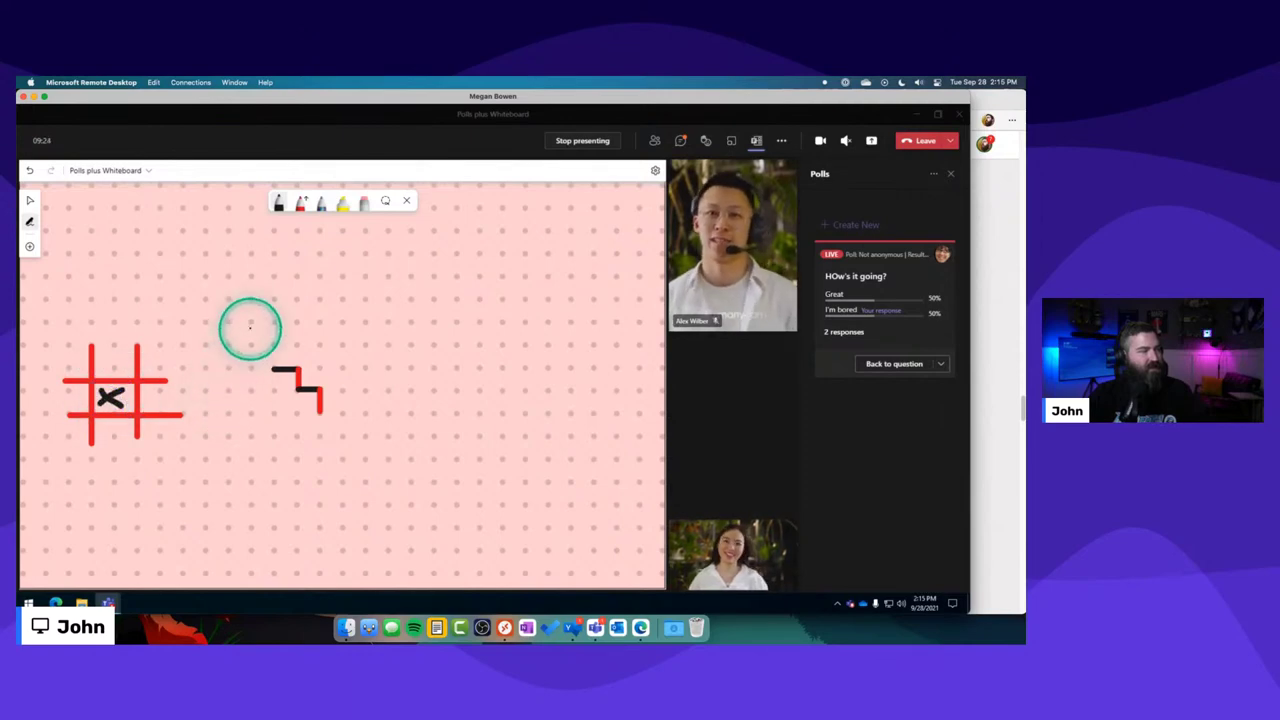
key(ctrl+Up)
click(377, 297)
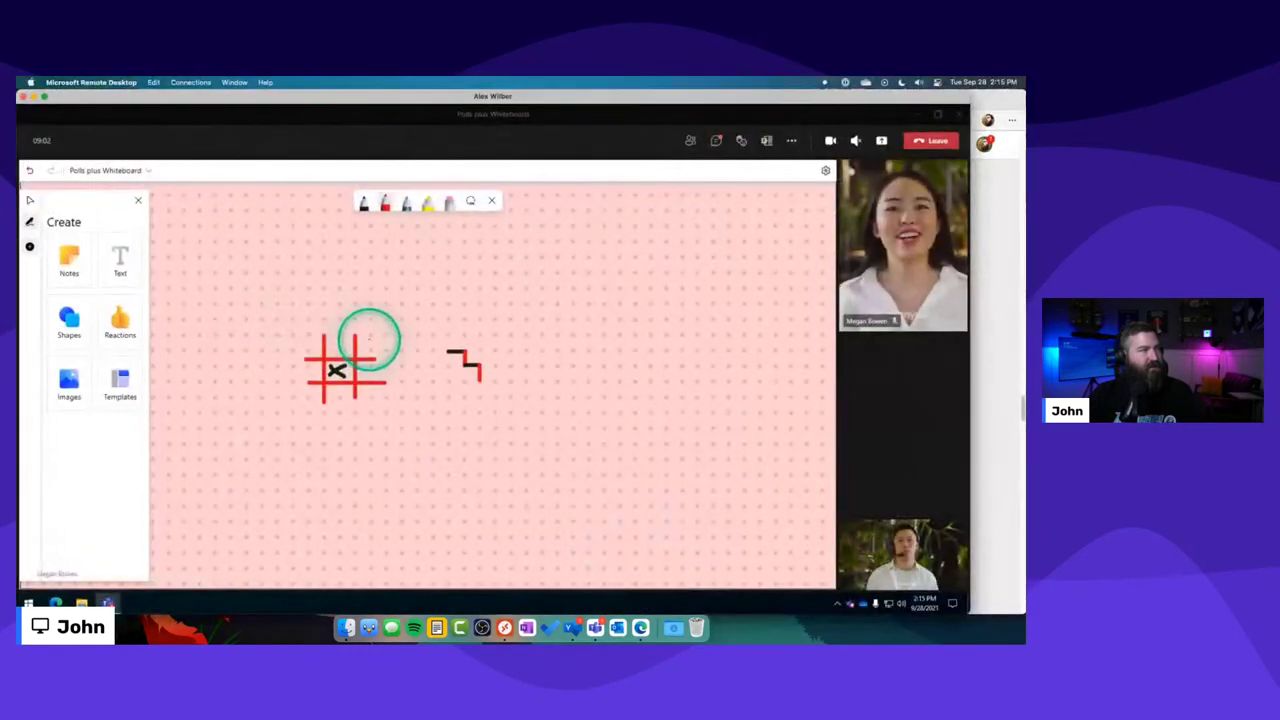
drag(371, 341, 368, 348)
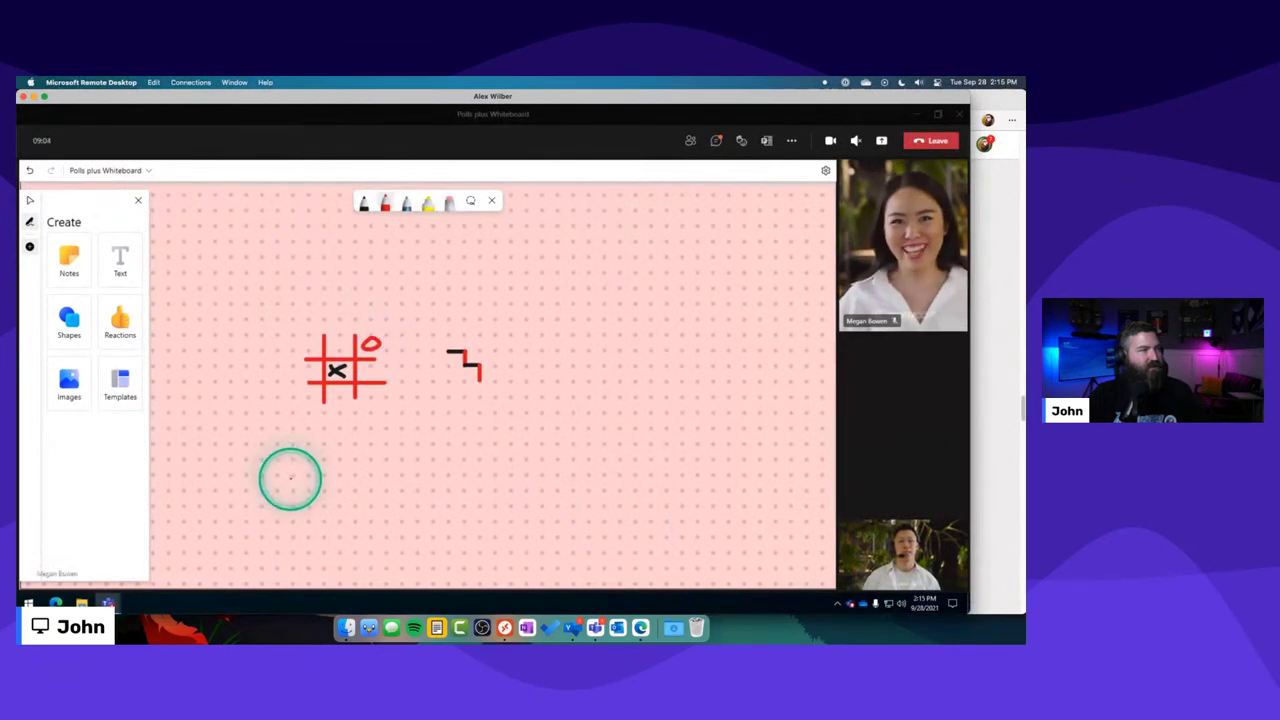
Switch to the Whiteboard blog post in Microsoft Edge and examine the Object alignment and rotation snapping section.
key(ctrl+Up)
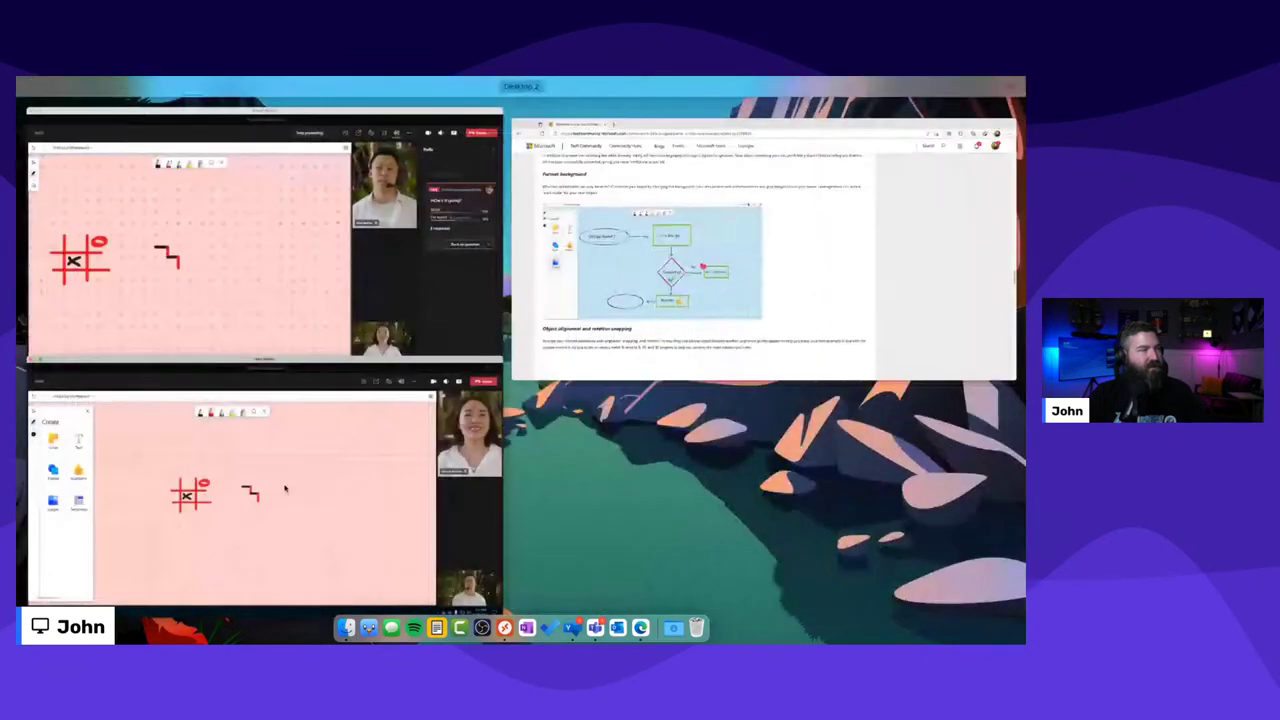
click(216, 270)
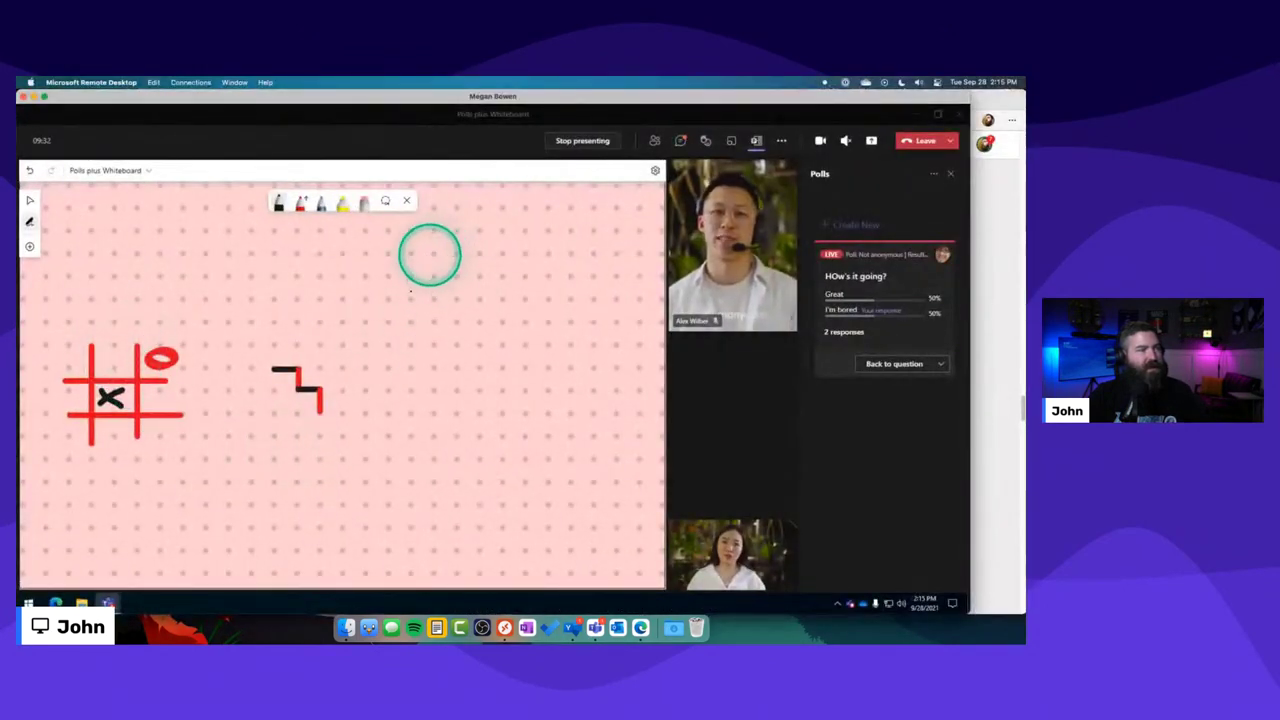
key(ctrl+Up)
click(554, 338)
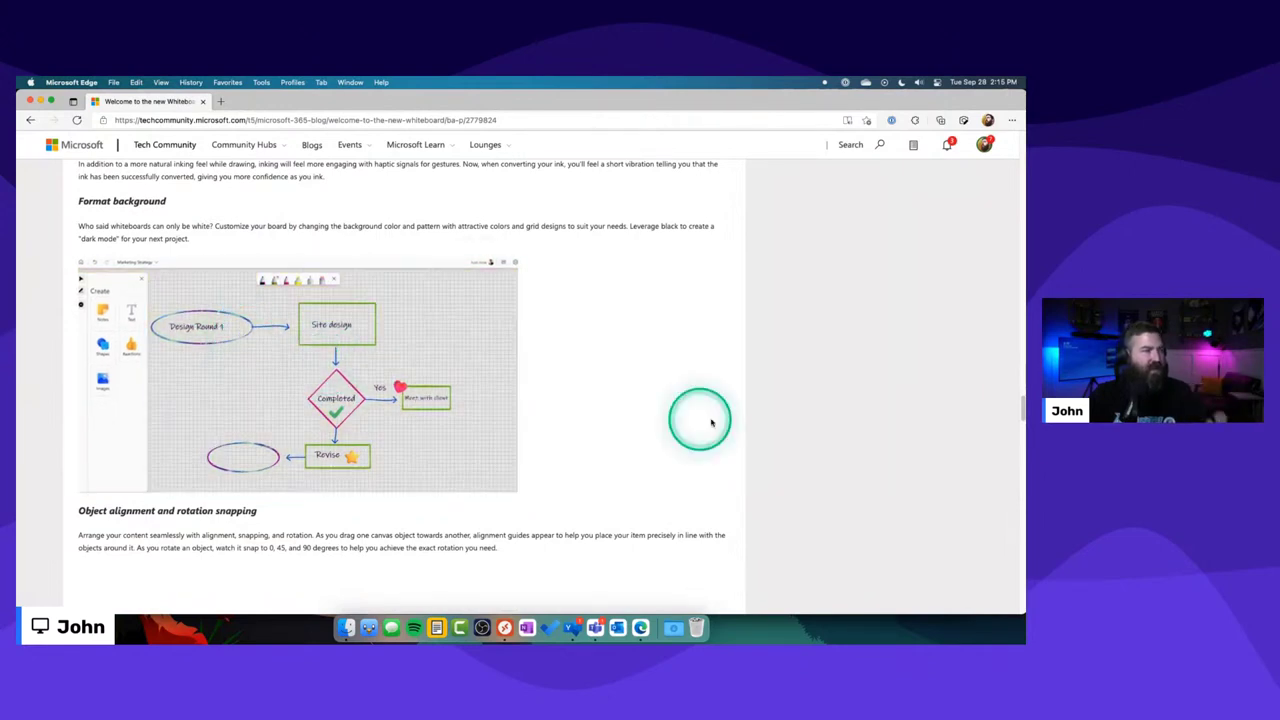
scroll(782, 452, down, 2)
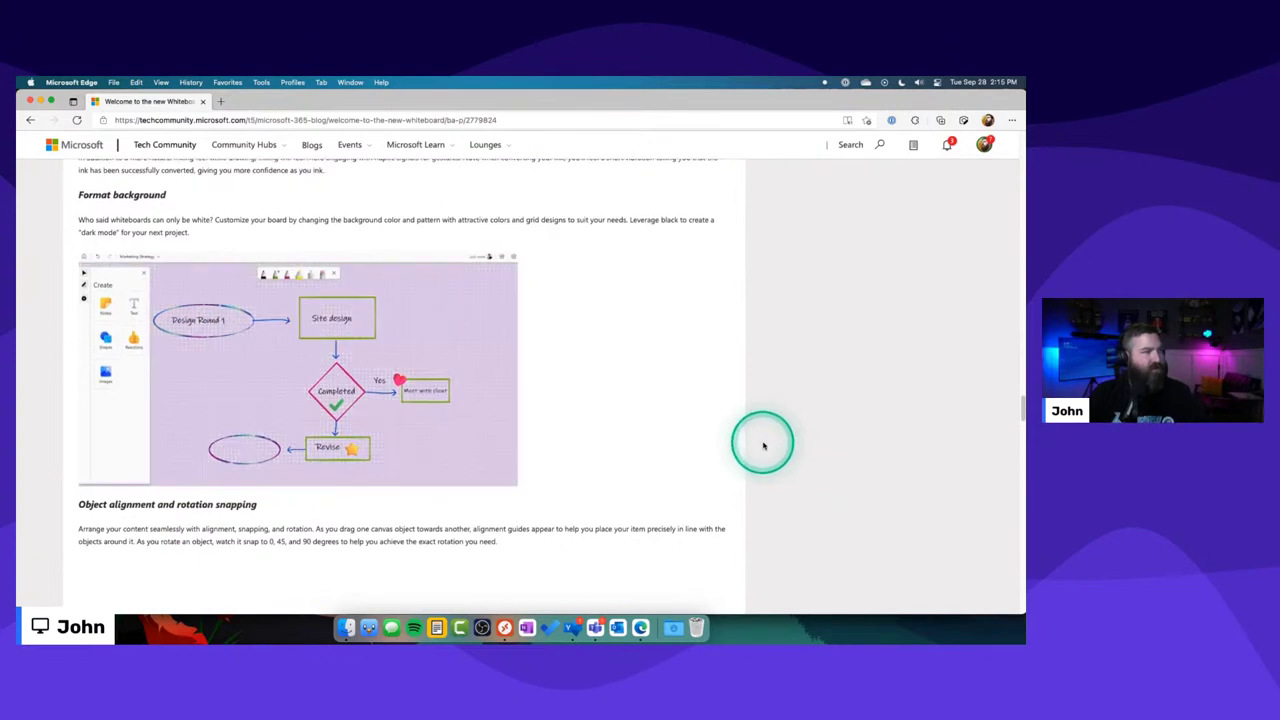
scroll(763, 446, down, 5)
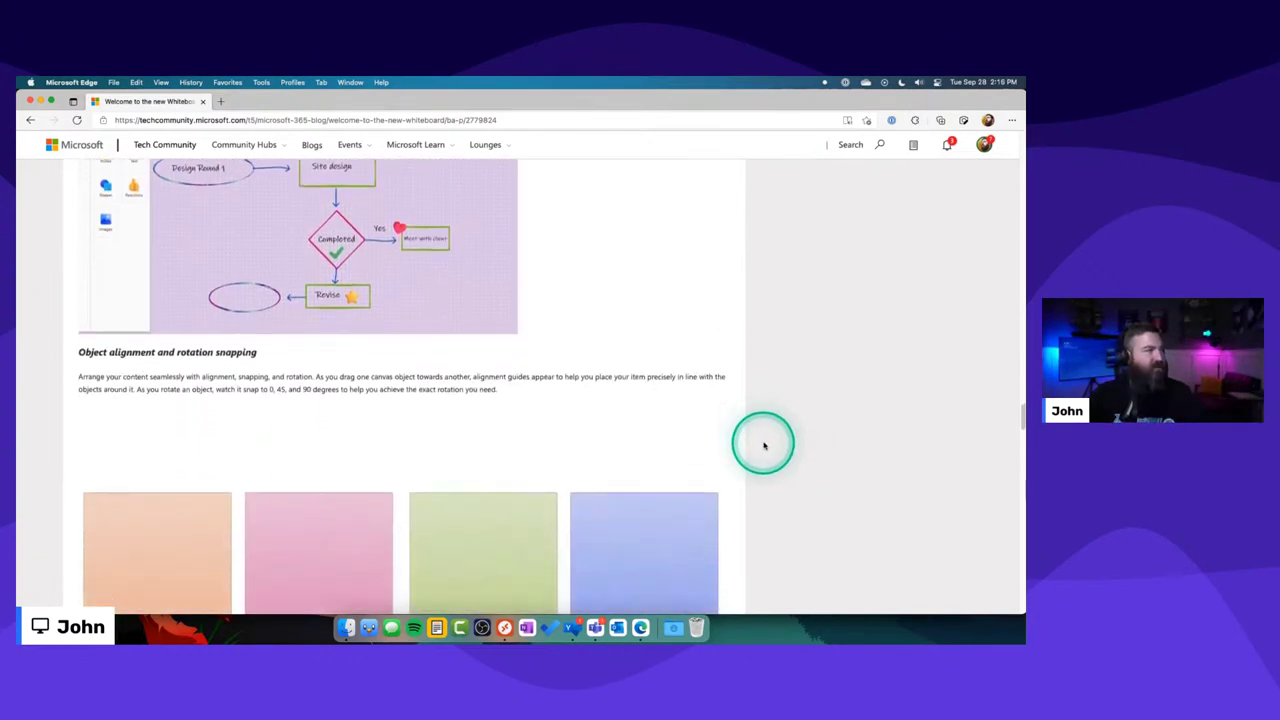
scroll(134, 323, down, 2)
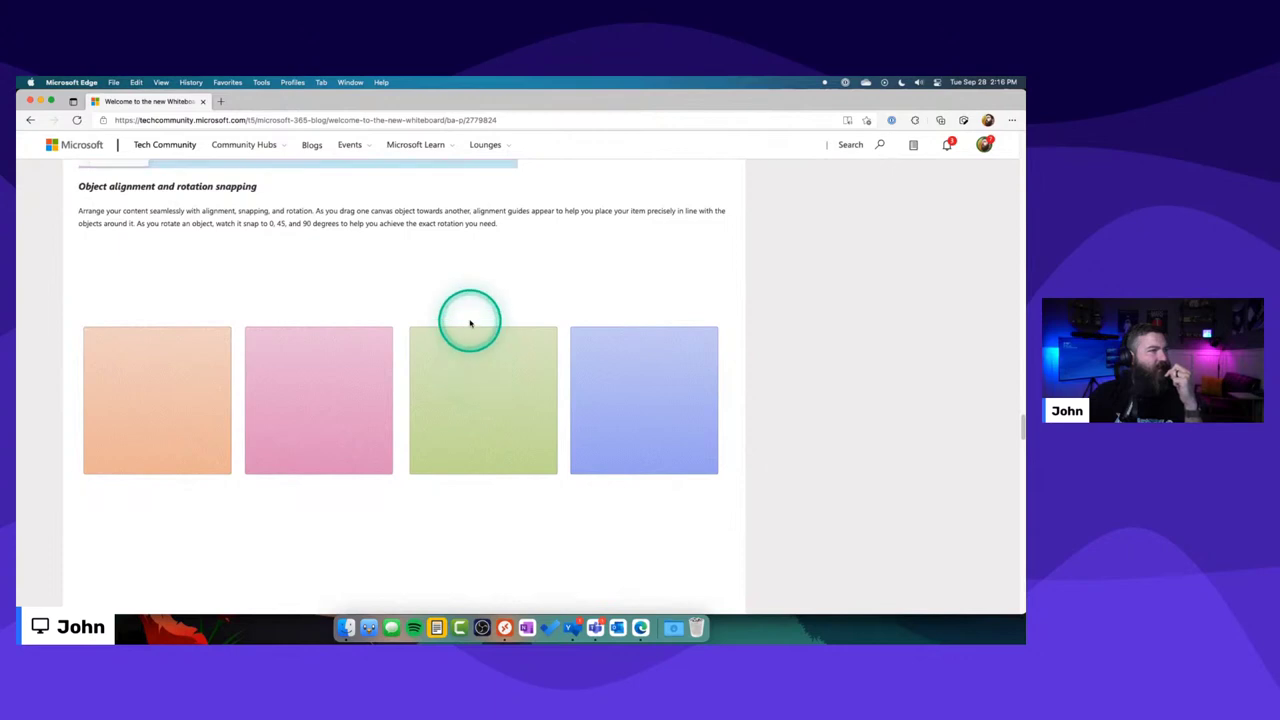
drag(146, 223, 487, 222)
scroll(363, 463, down, 1)
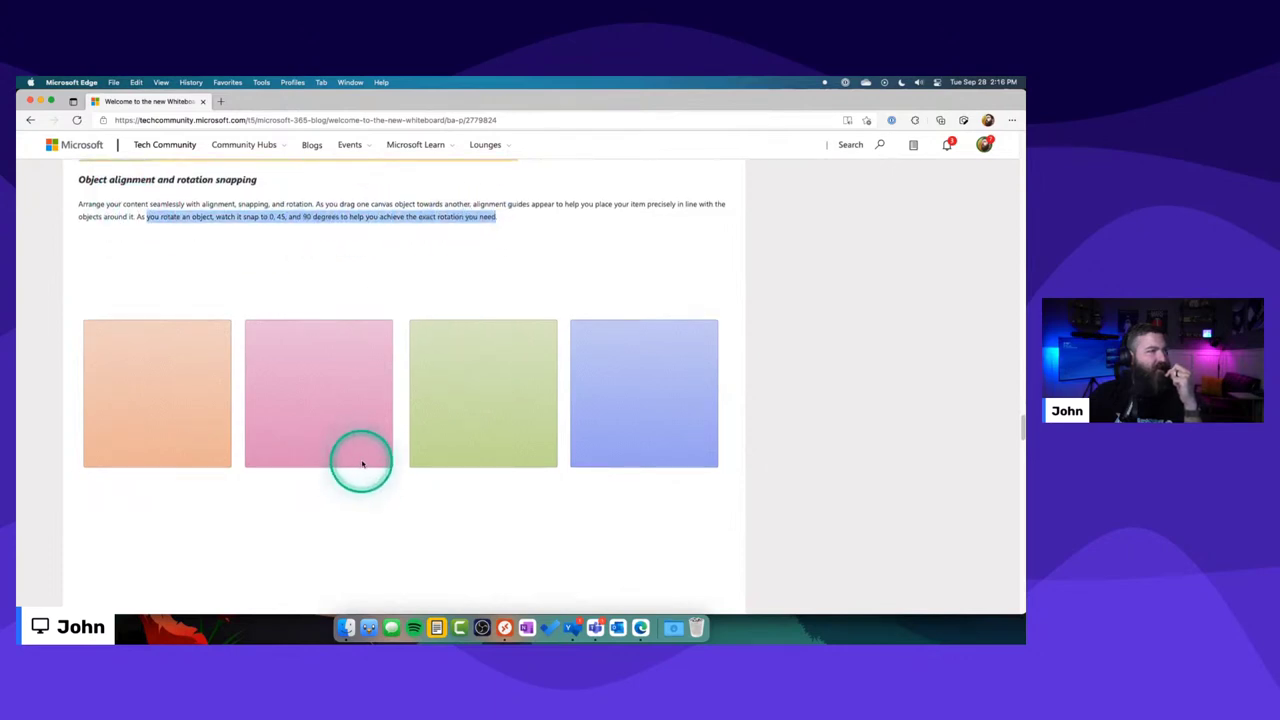
scroll(360, 460, down, 3)
scroll(357, 457, up, 4)
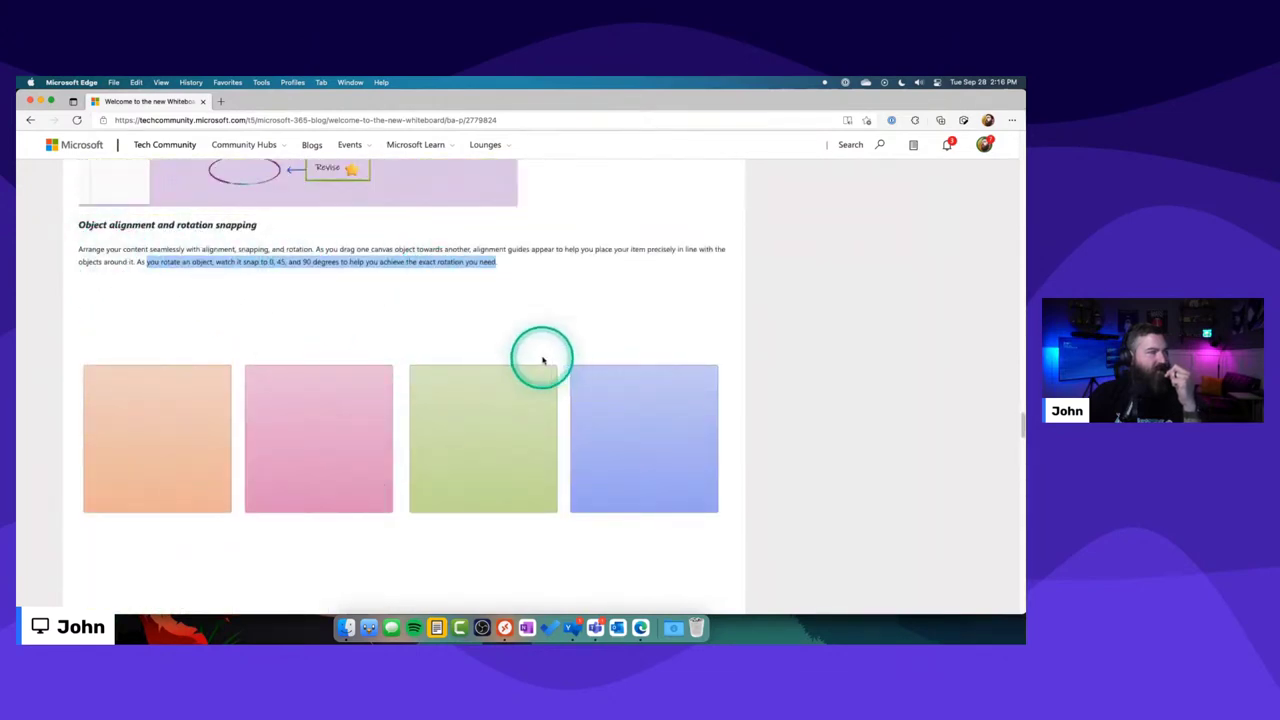
Return to the organizer's whiteboard in the Teams meeting and add two yellow sticky notes side by side.
key(ctrl+Up)
click(452, 368)
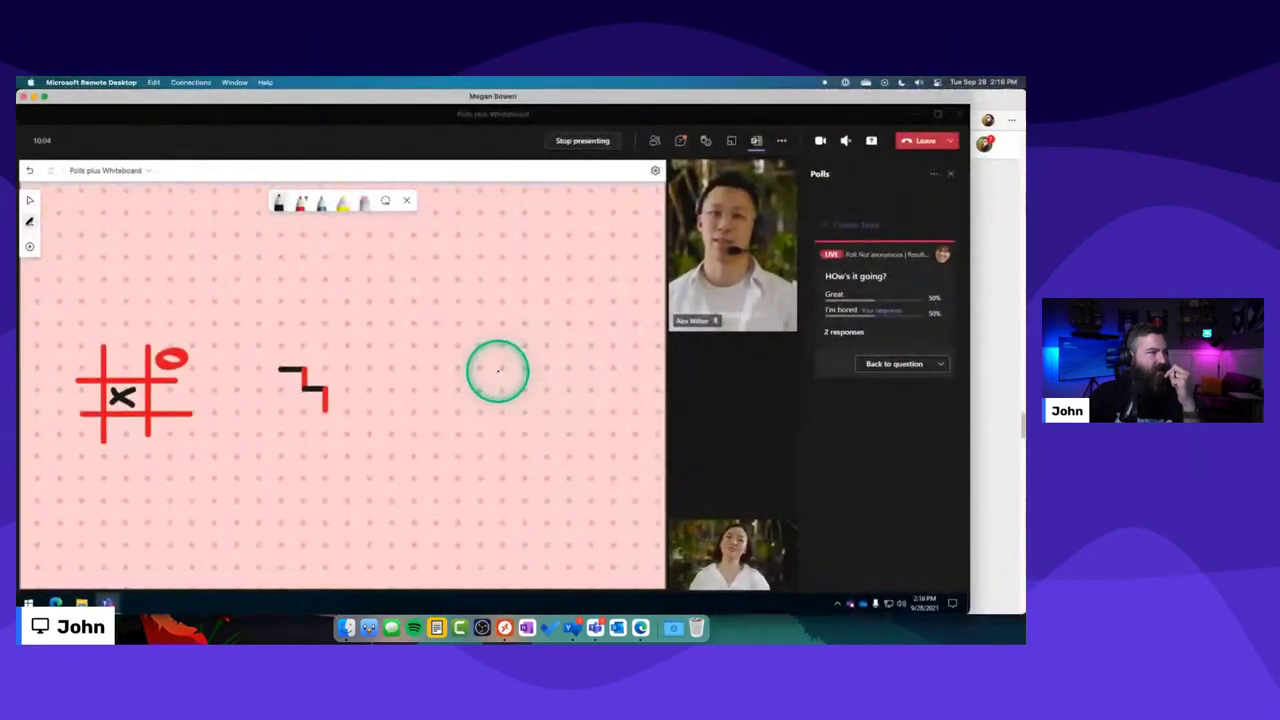
click(29, 240)
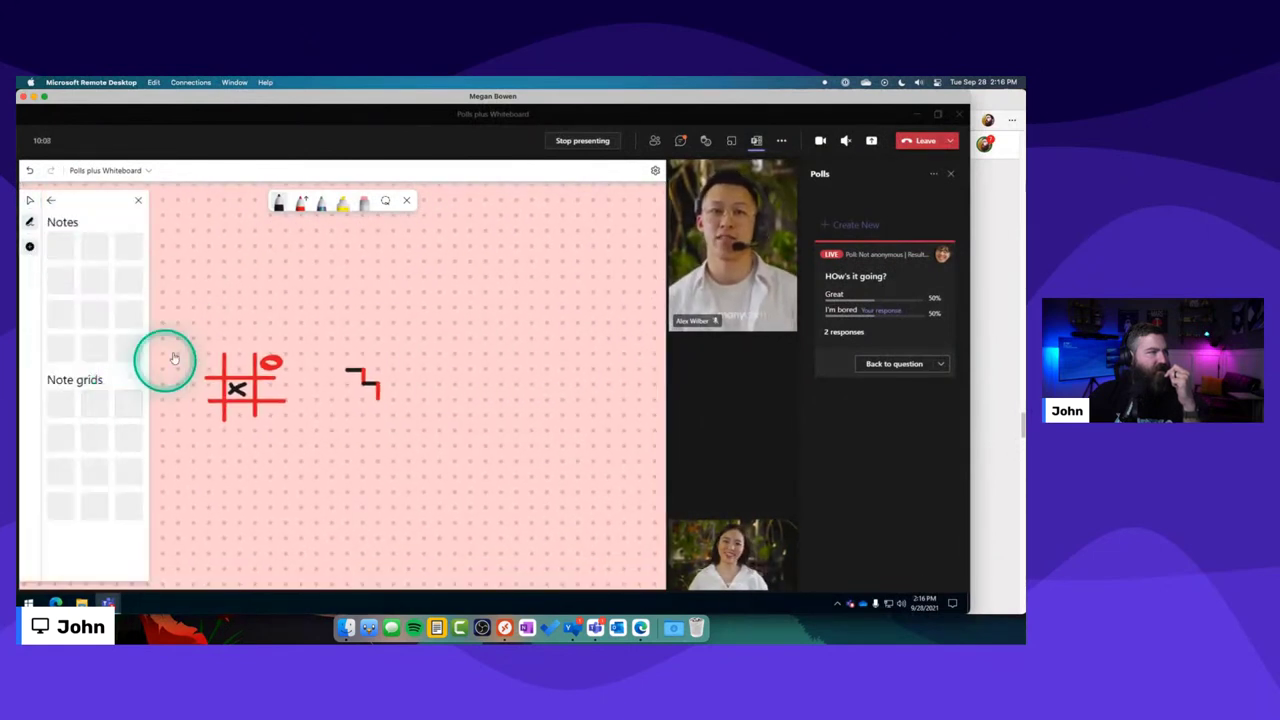
mouse_move(62, 248)
mouse_down()
mouse_move(230, 292)
mouse_move(200, 371)
mouse_move(60, 252)
mouse_up()
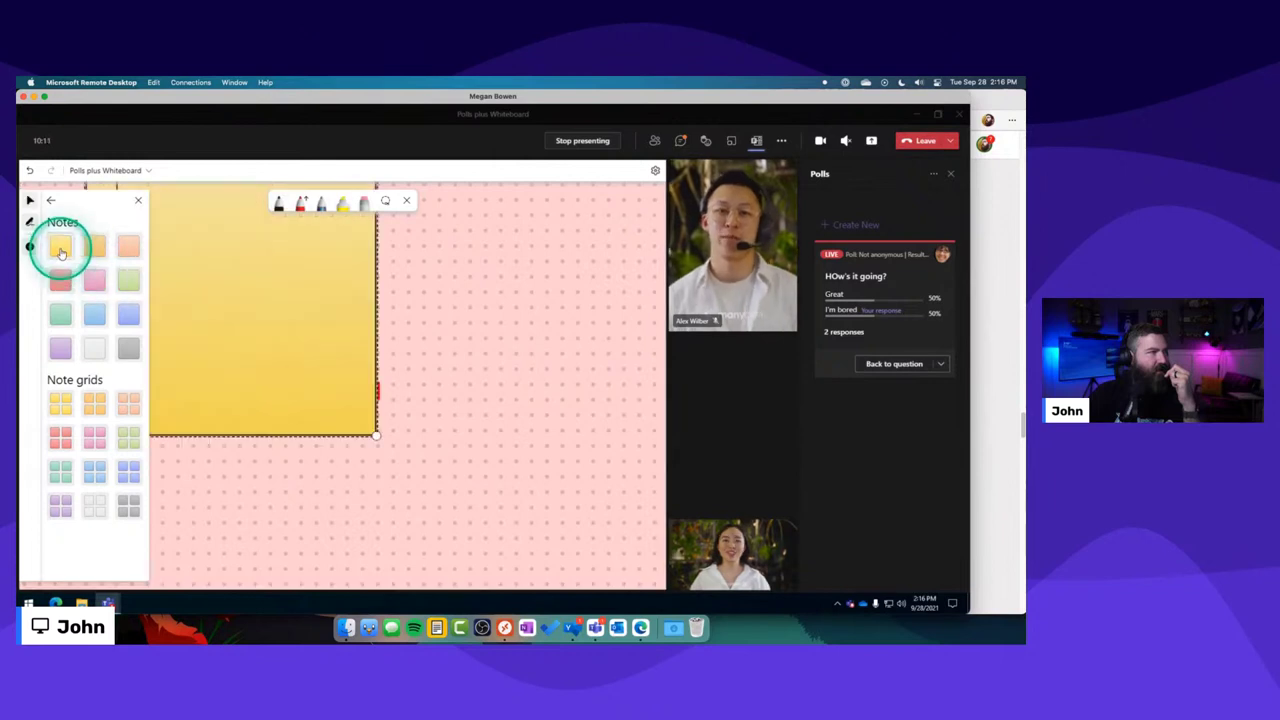
click(494, 445)
scroll(494, 445, down, 5)
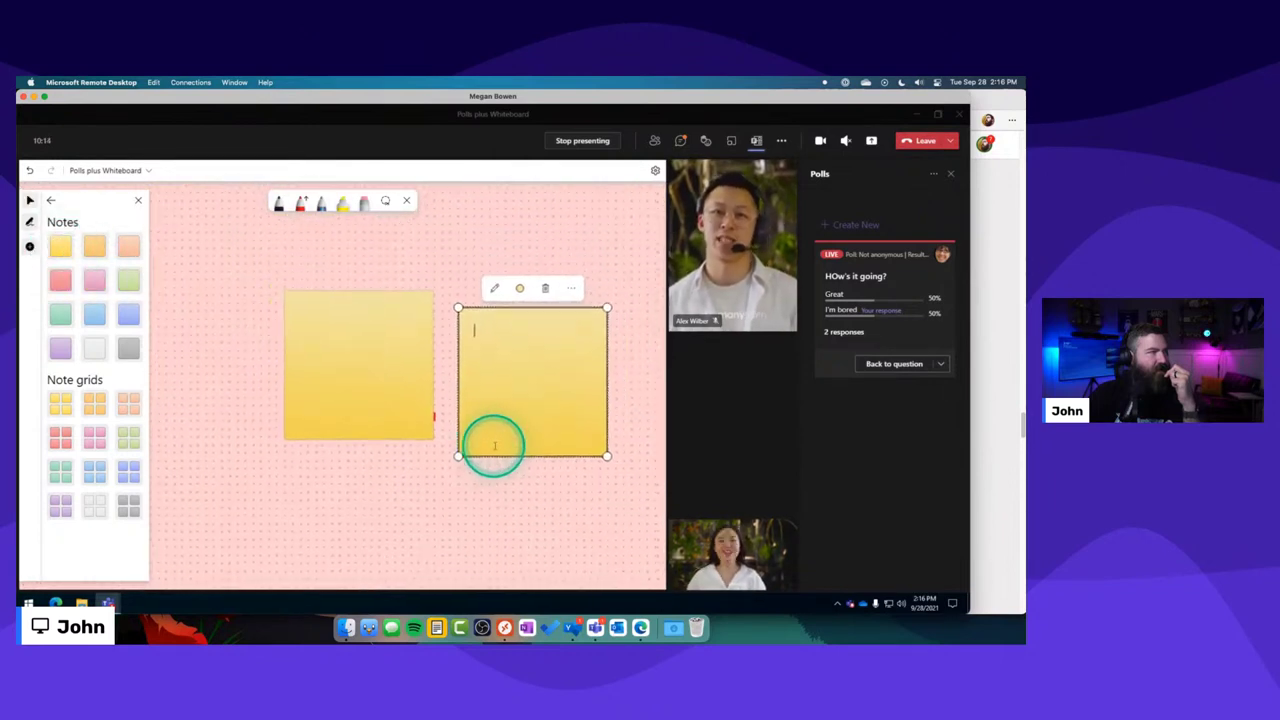
Shrink the second yellow note and center it on top of the first one.
click(509, 386)
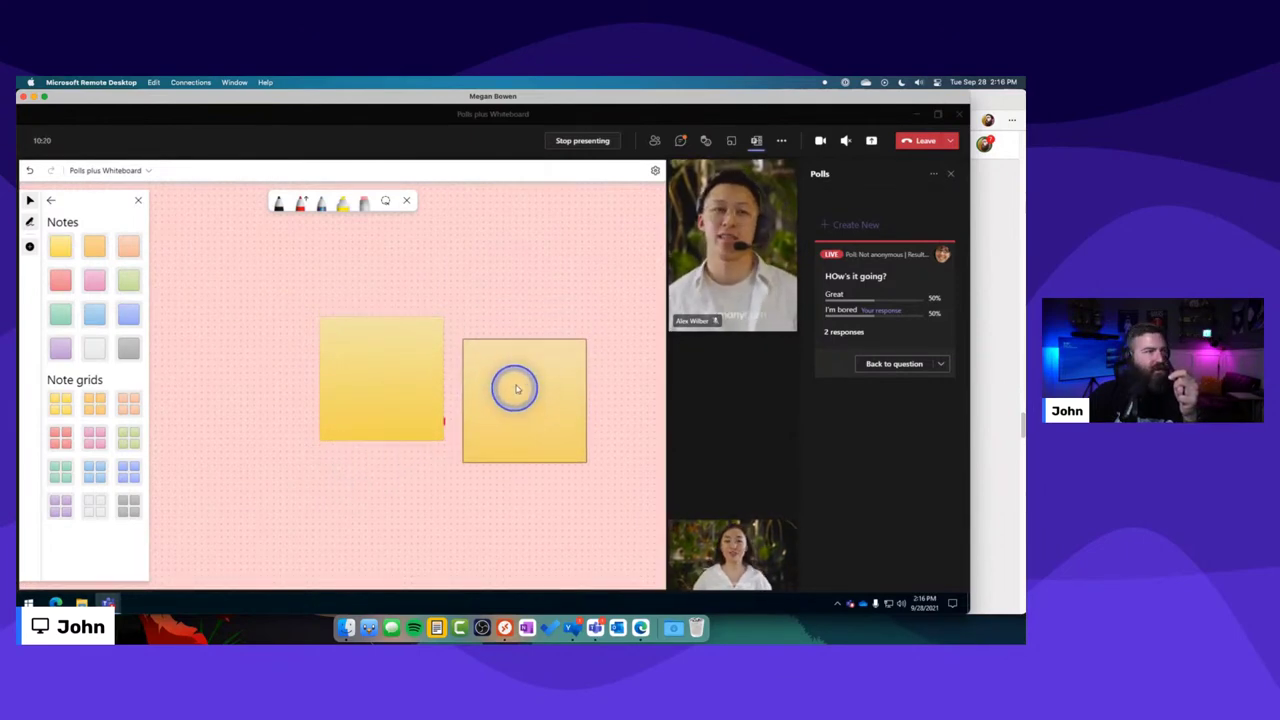
drag(587, 318, 560, 346)
drag(507, 403, 377, 391)
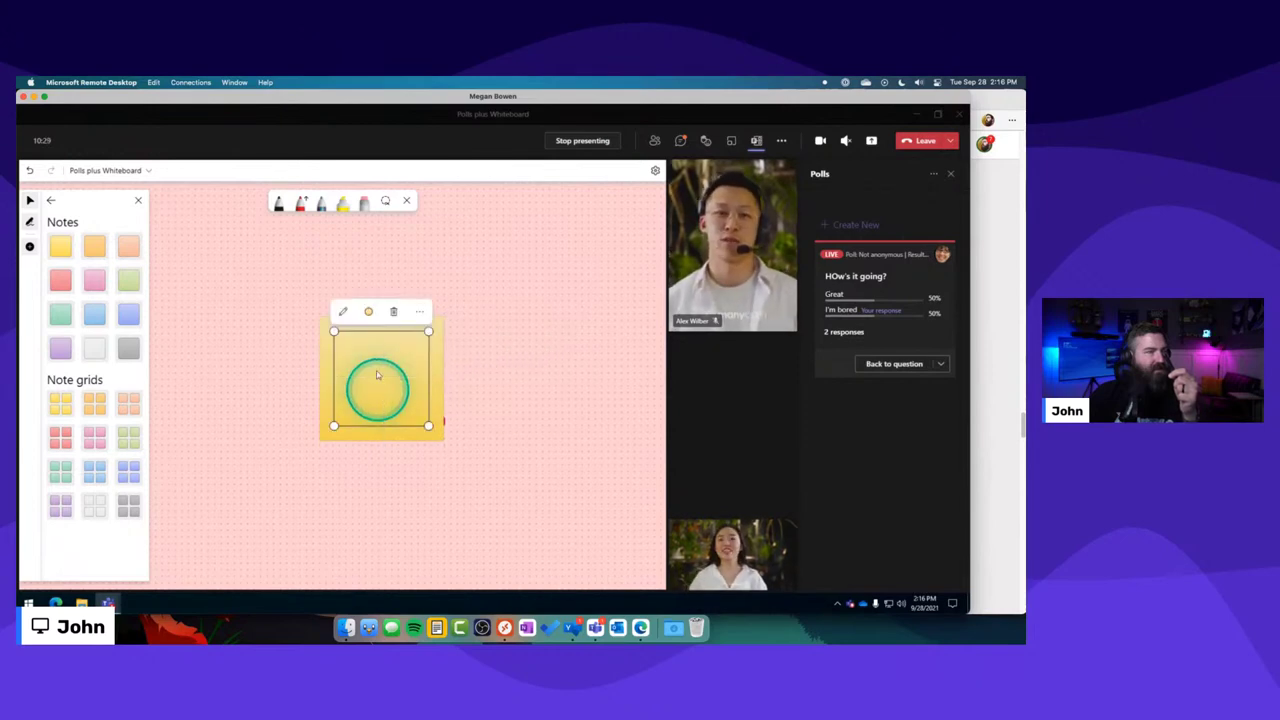
Recolor the smaller note light blue and deselect it.
click(369, 311)
click(380, 260)
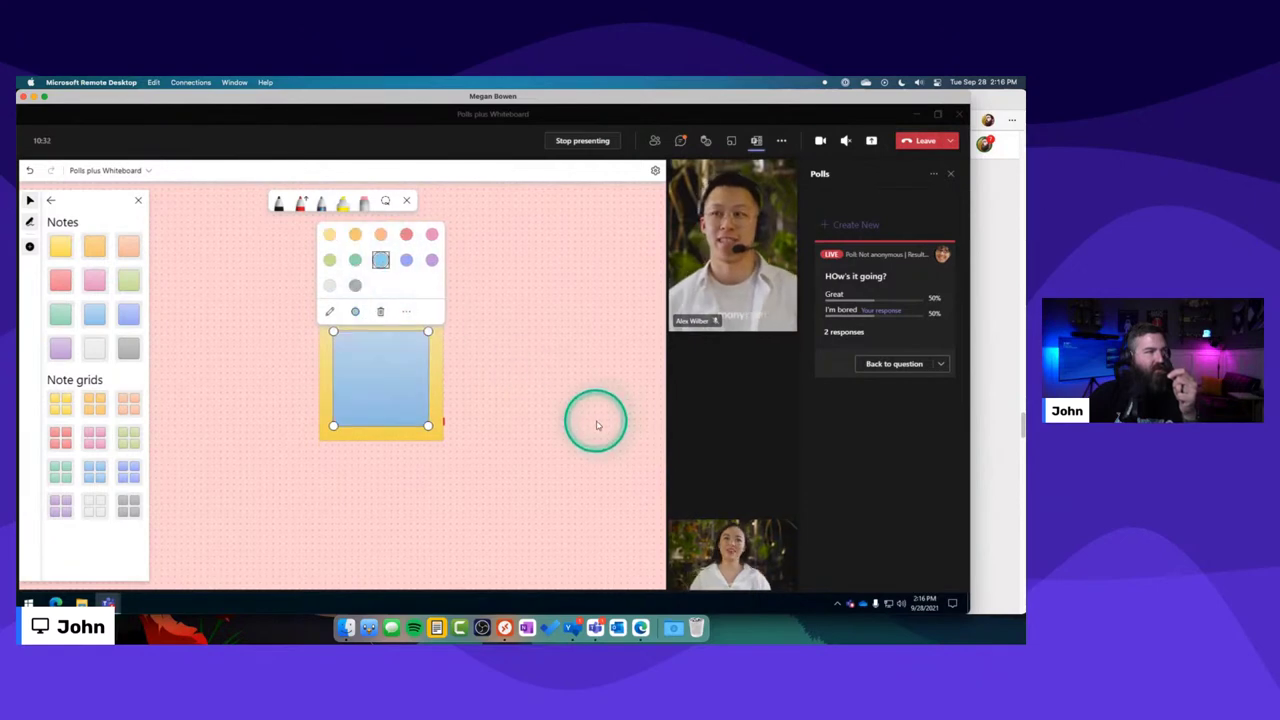
click(597, 425)
Move the blue note to the right of the yellow one, enlarge it slightly and align their horizontal centers.
drag(383, 369, 531, 375)
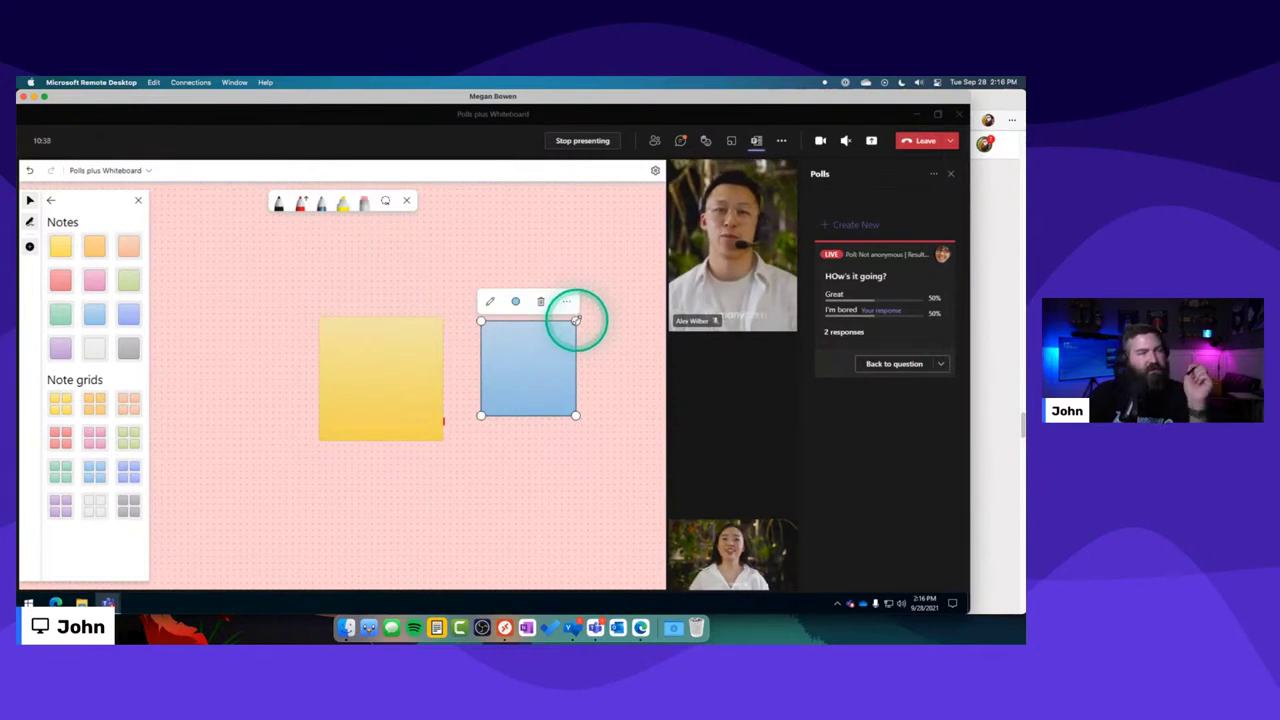
drag(576, 320, 597, 302)
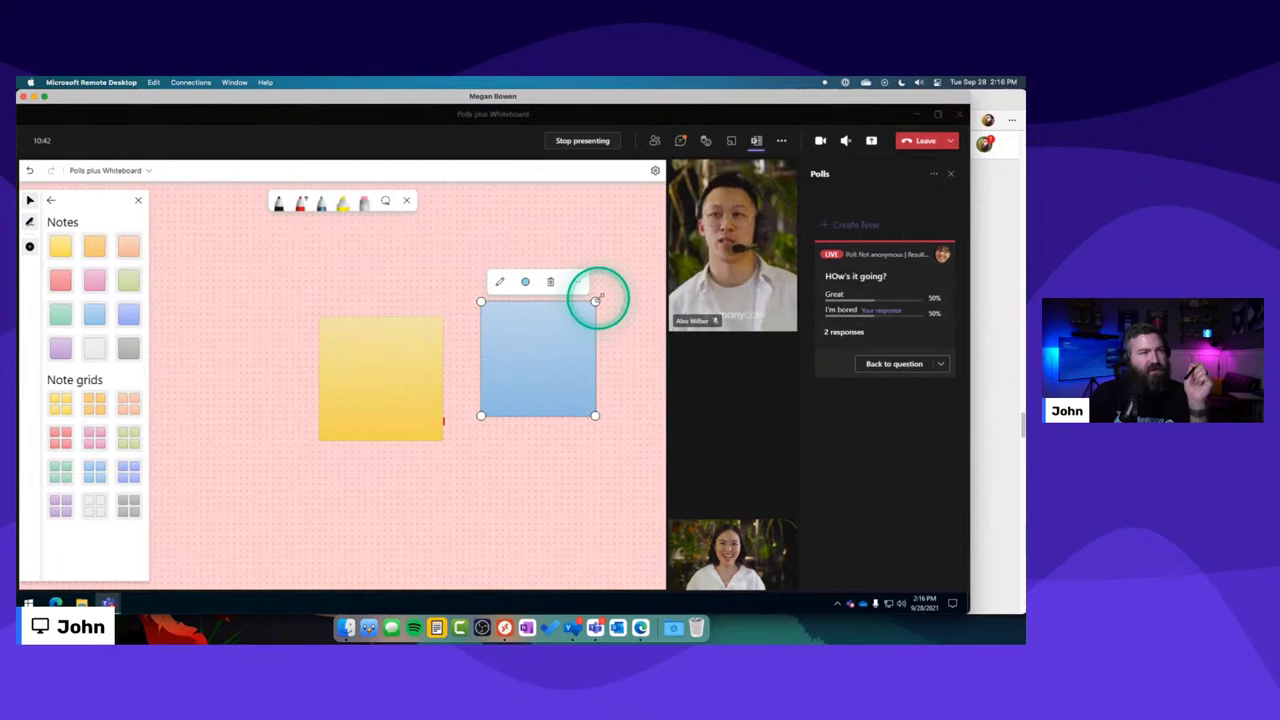
drag(600, 296, 484, 318)
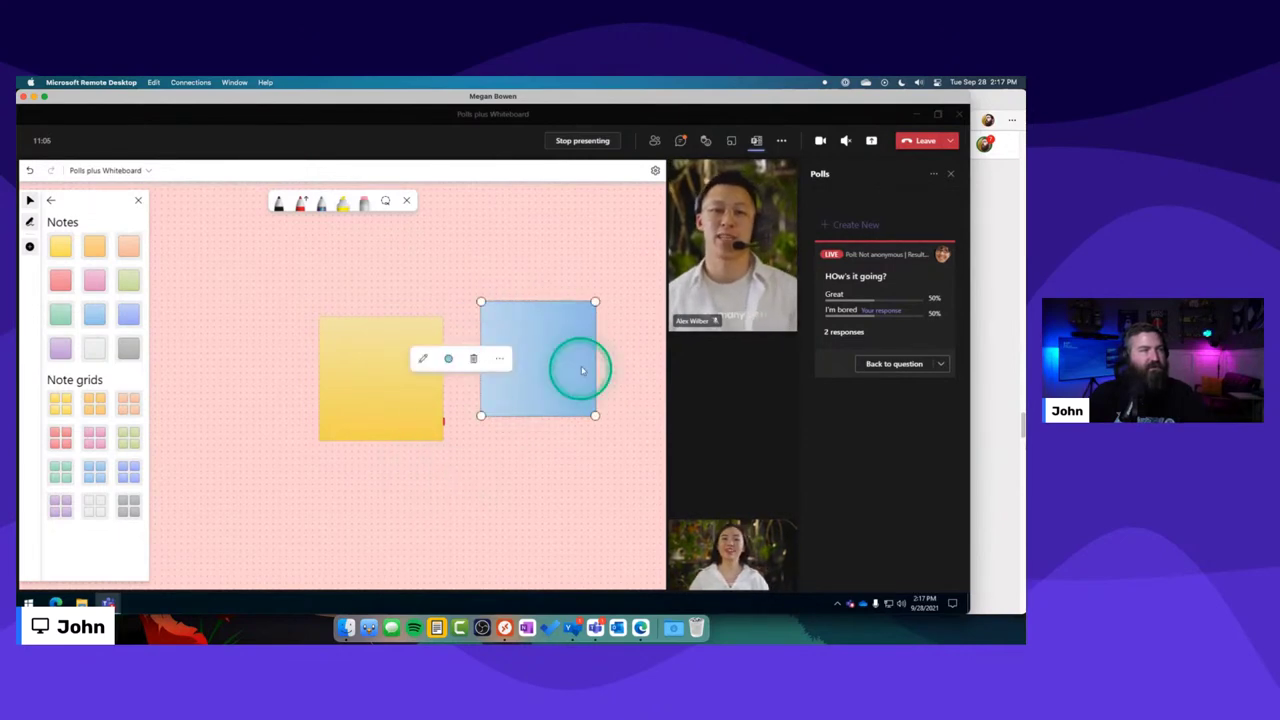
drag(580, 366, 551, 383)
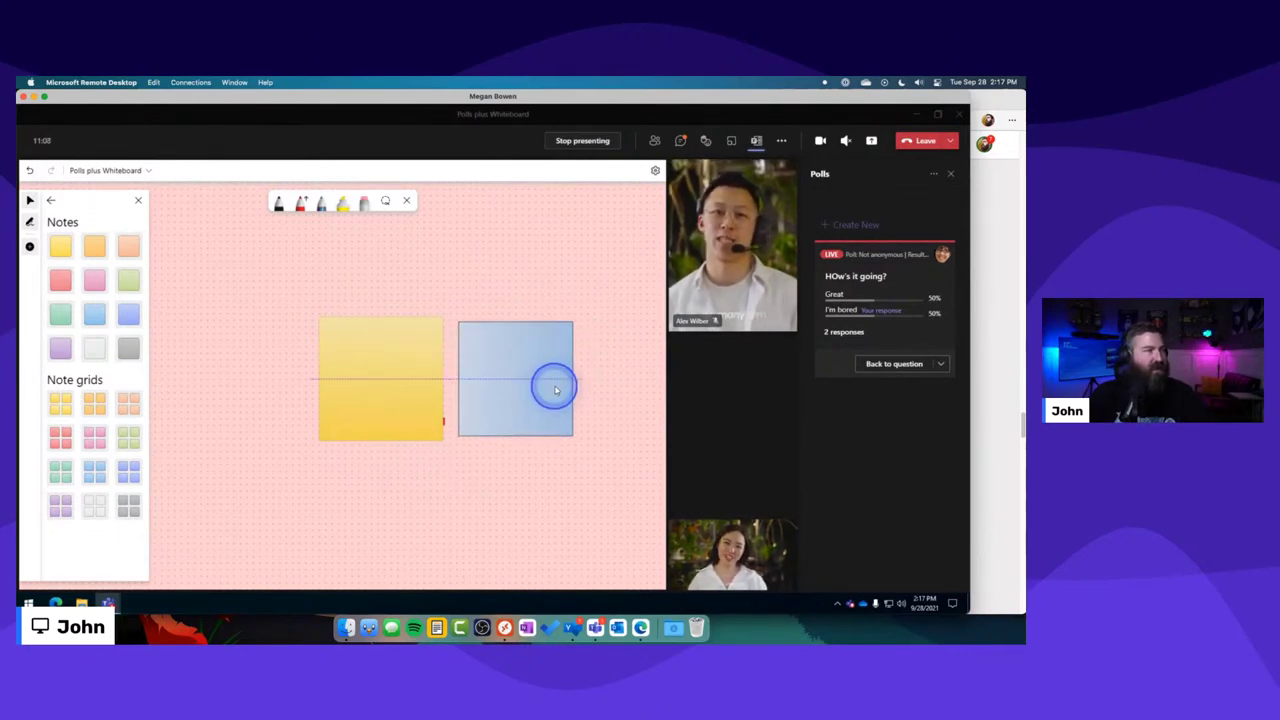
Insert a block arrow shape on the whiteboard and position it left of the yellow note.
click(74, 368)
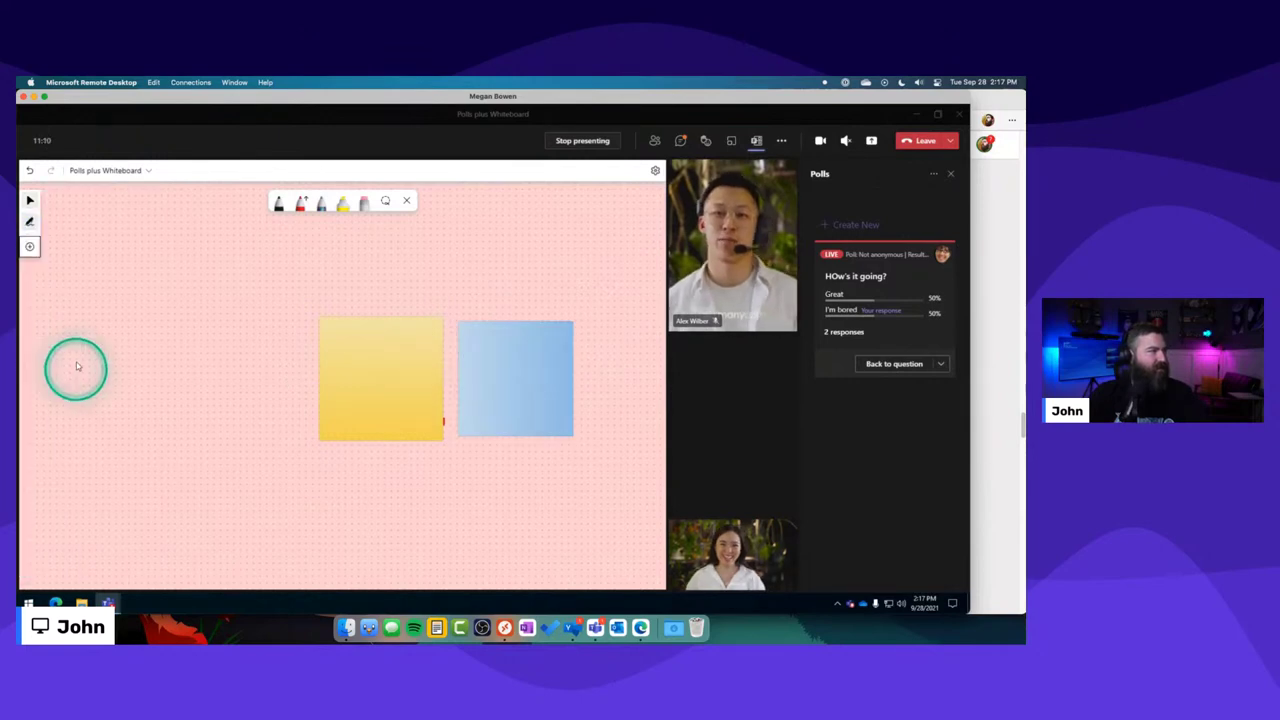
click(30, 246)
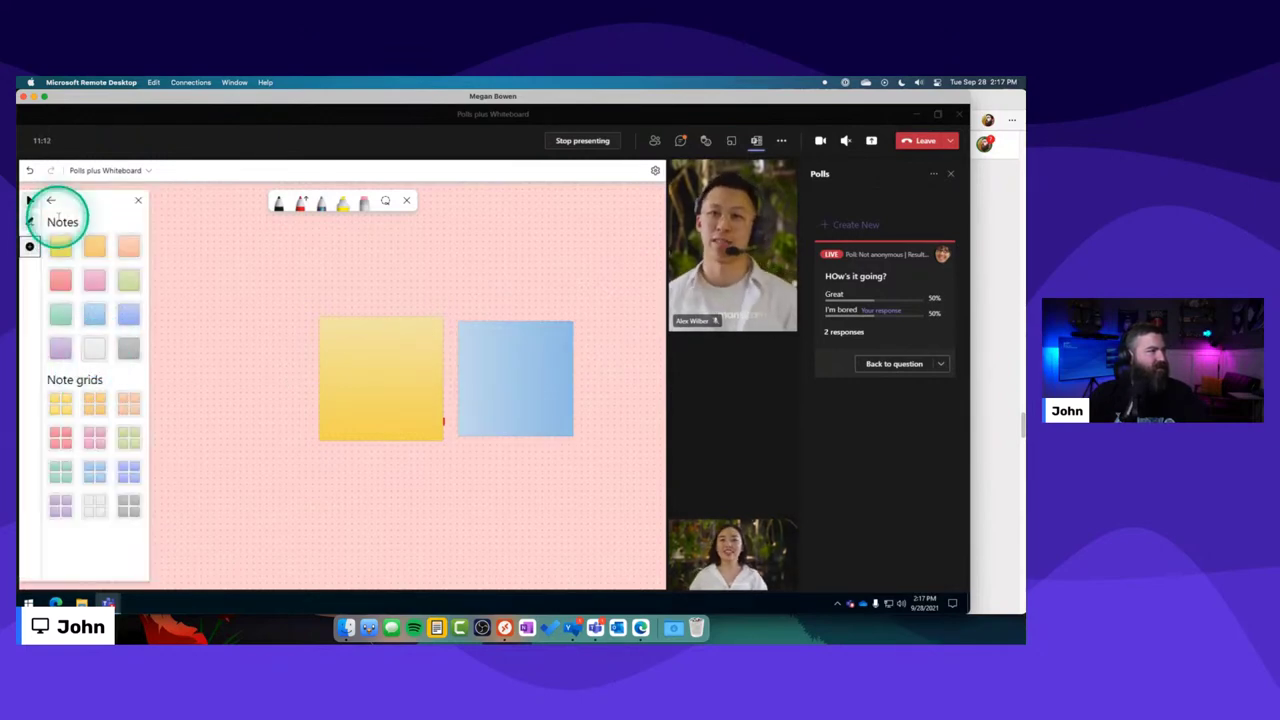
click(51, 200)
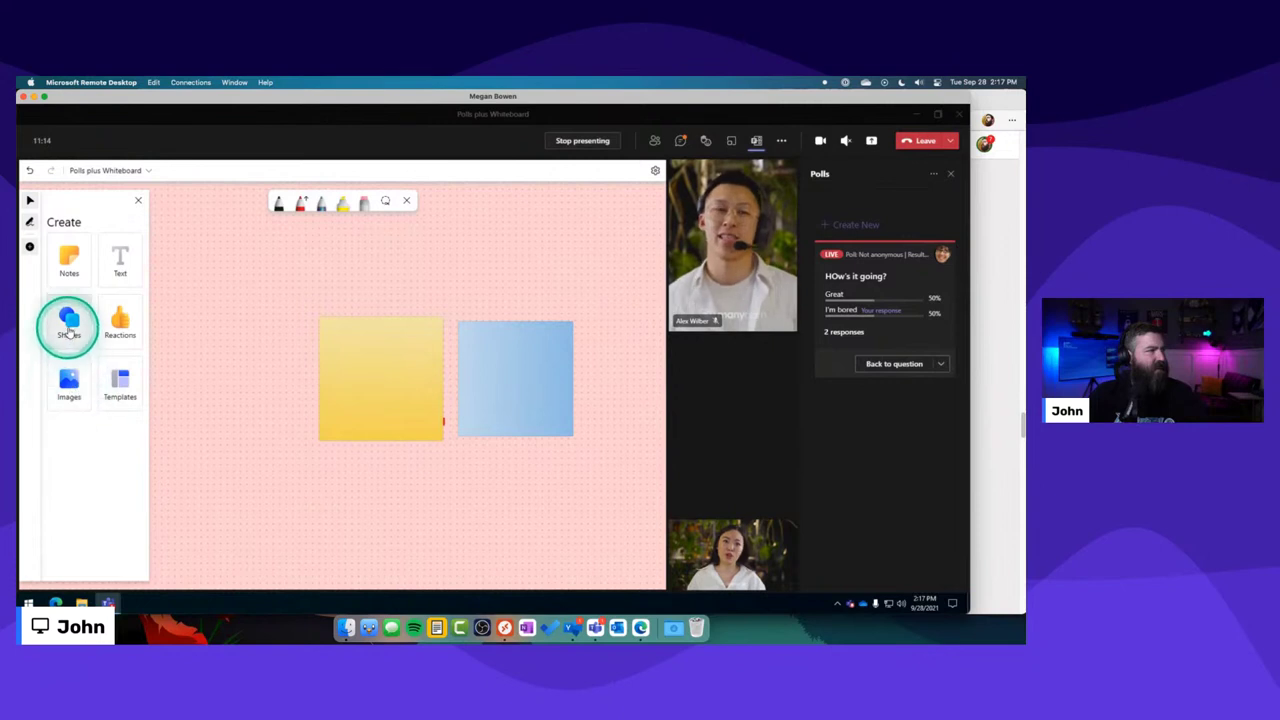
click(68, 320)
click(94, 281)
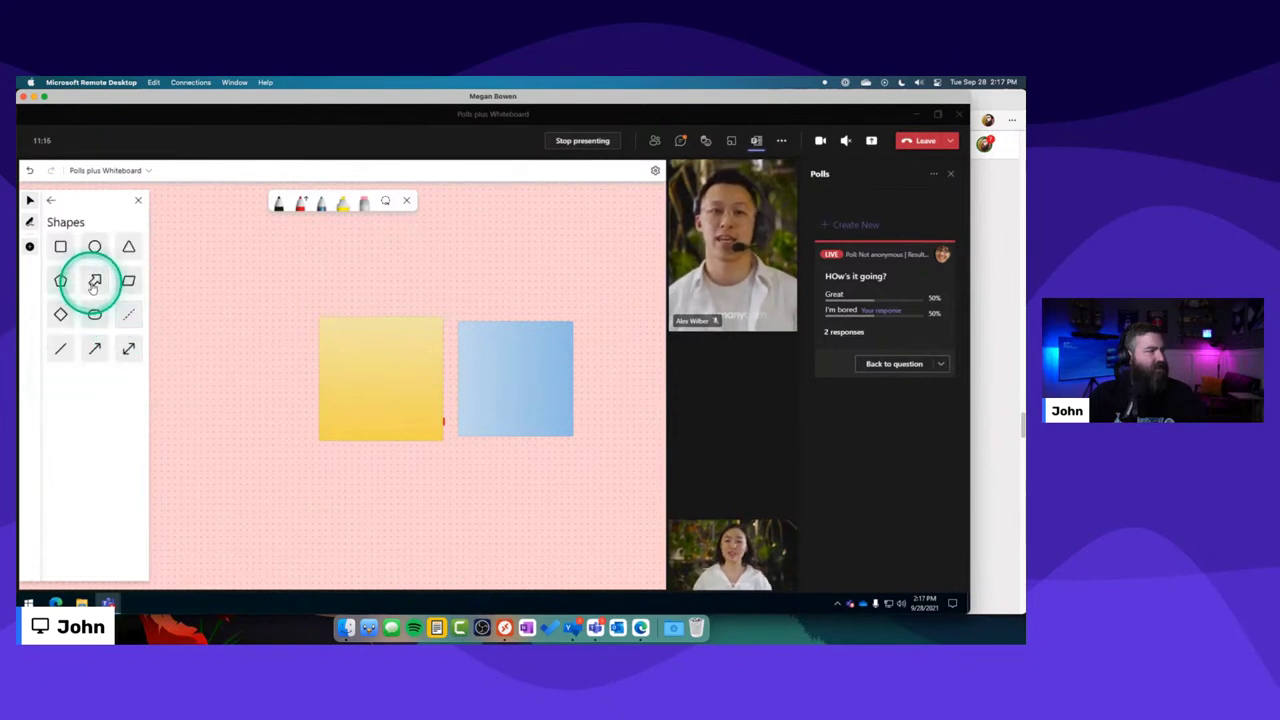
click(277, 404)
drag(263, 408, 241, 398)
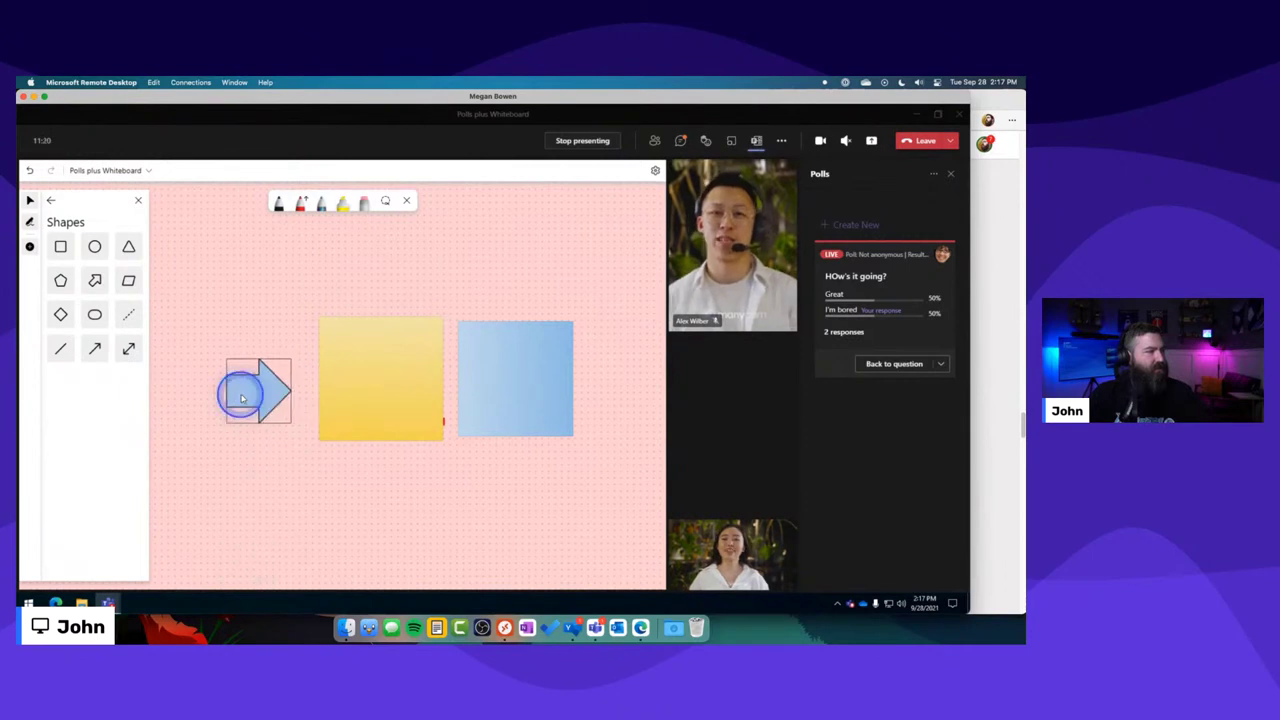
Tilt the block arrow upward and lengthen it, placing it so it points at the yellow note.
drag(294, 351, 280, 323)
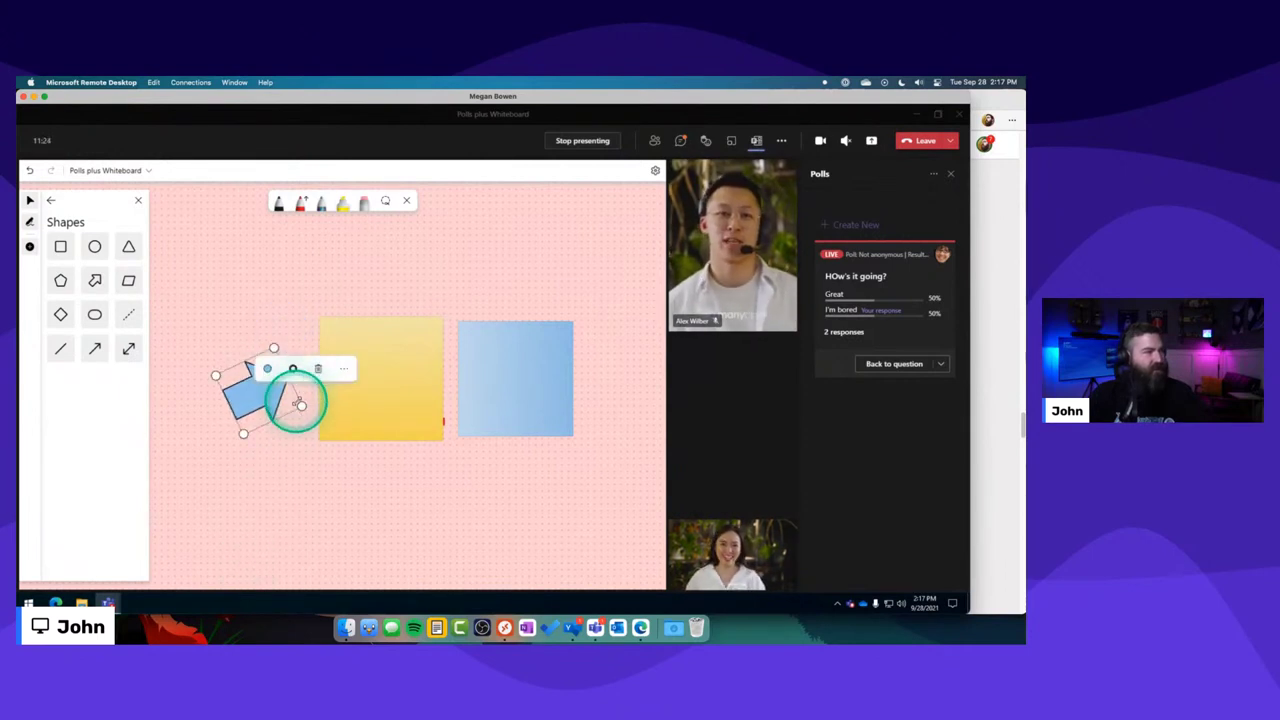
drag(301, 405, 341, 380)
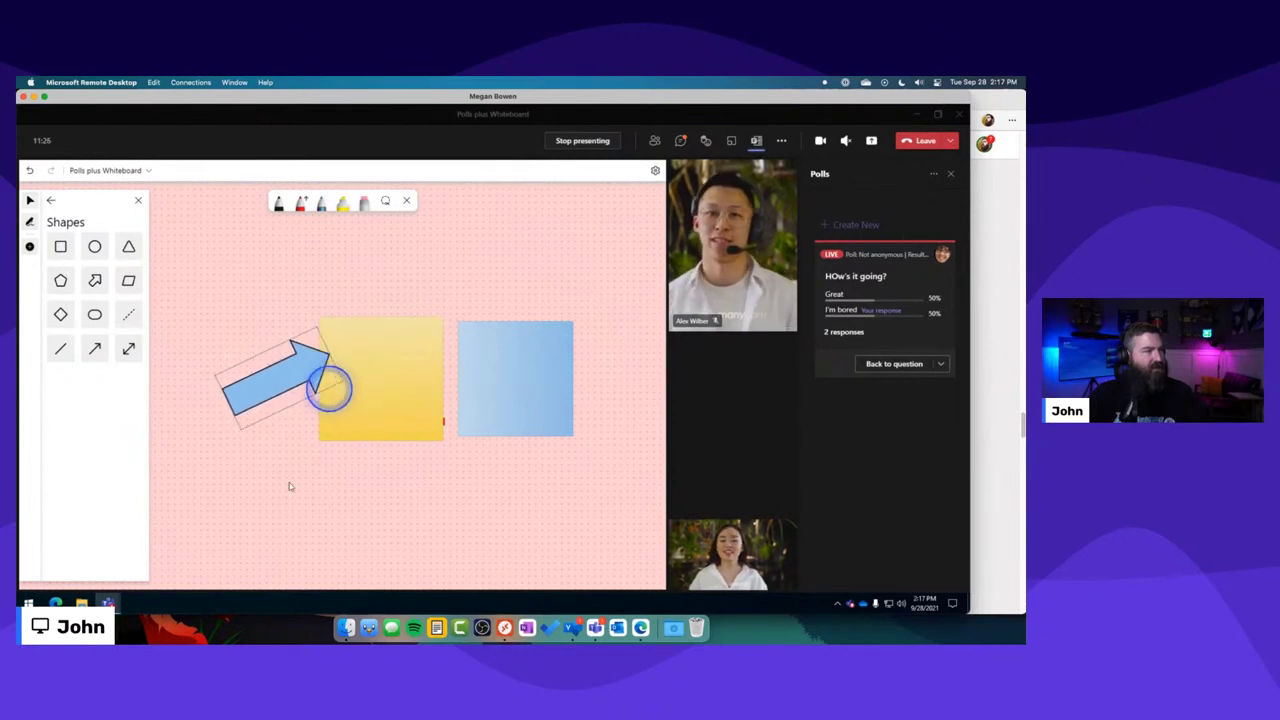
drag(280, 408, 251, 392)
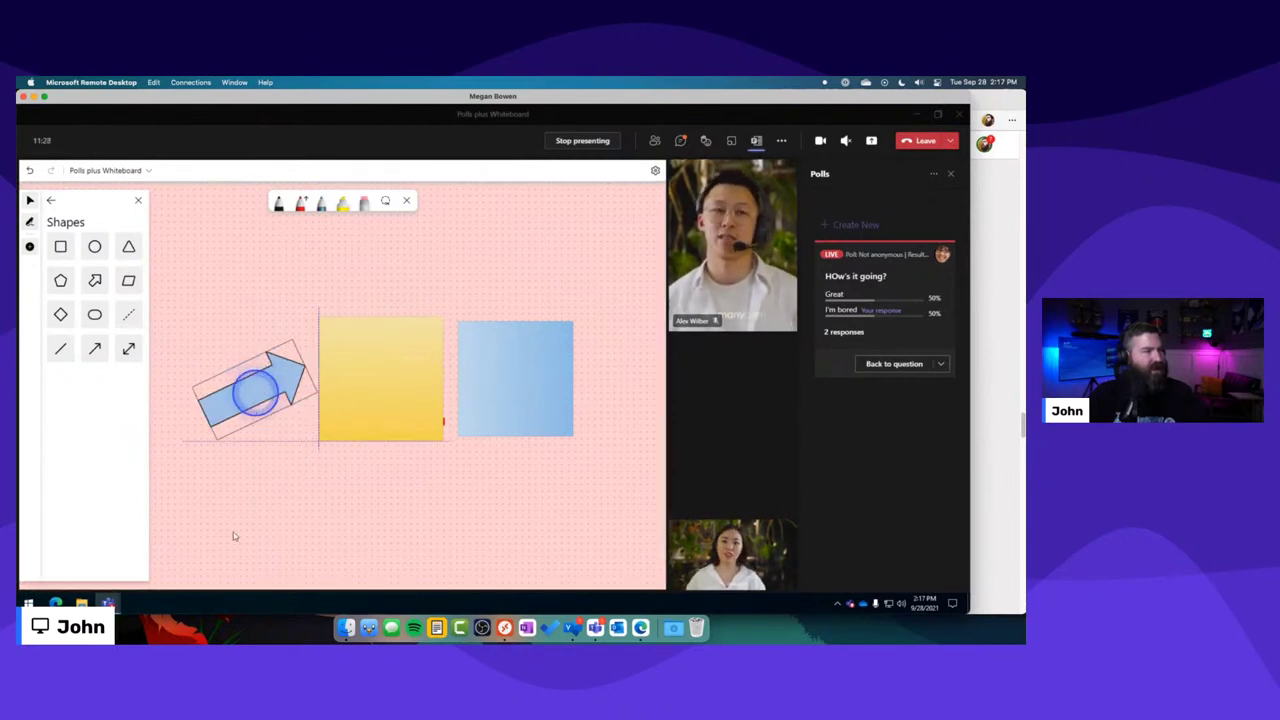
Place a thumbs-up reaction on the yellow note's upper-left corner and enlarge it.
click(50, 200)
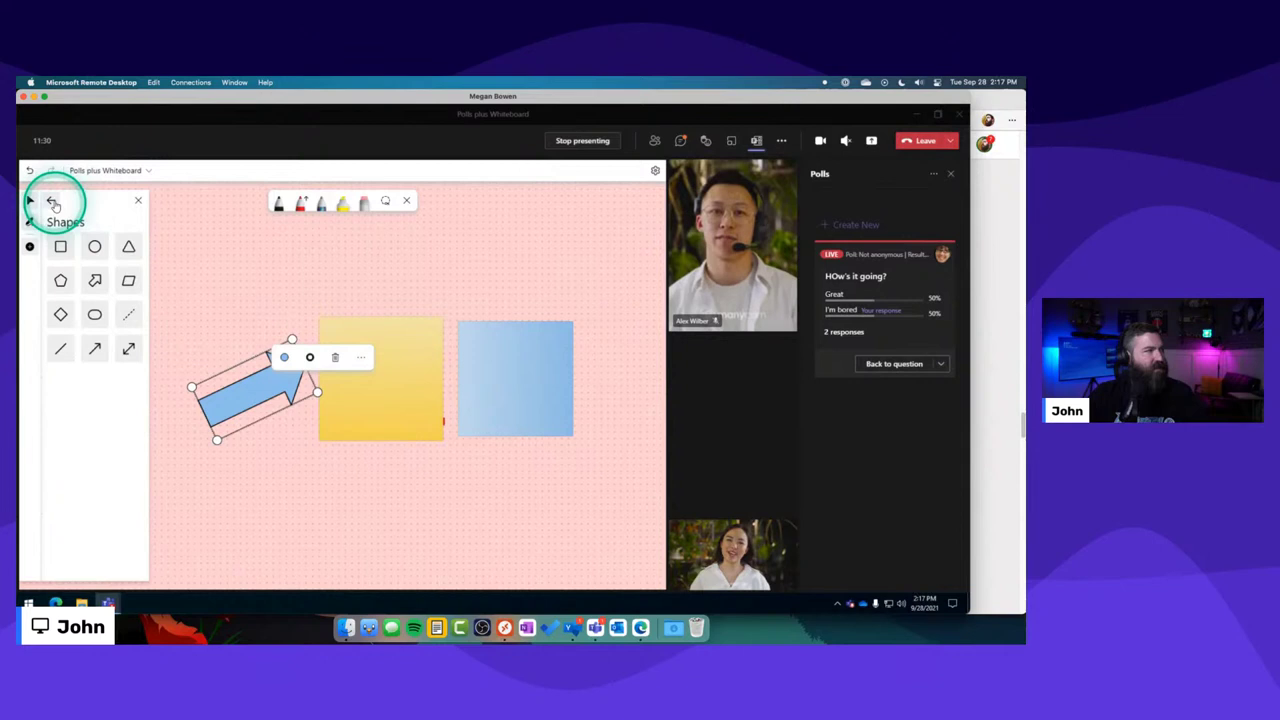
click(117, 322)
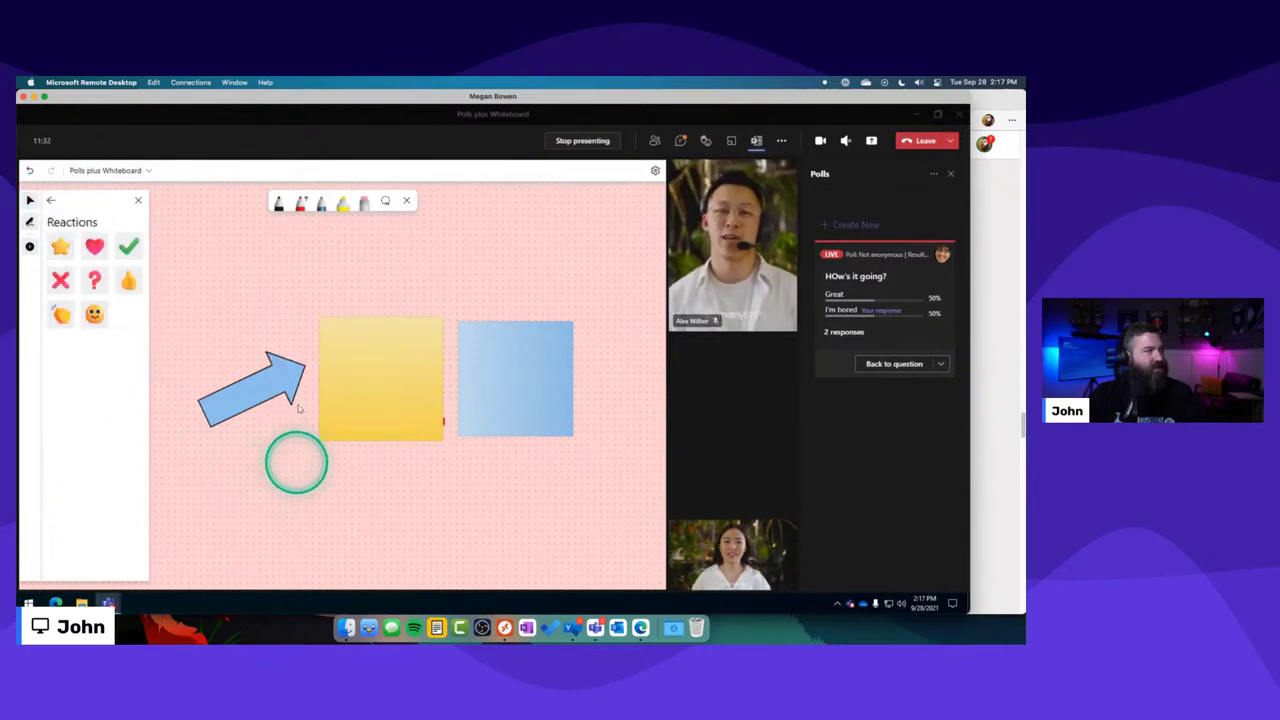
click(127, 285)
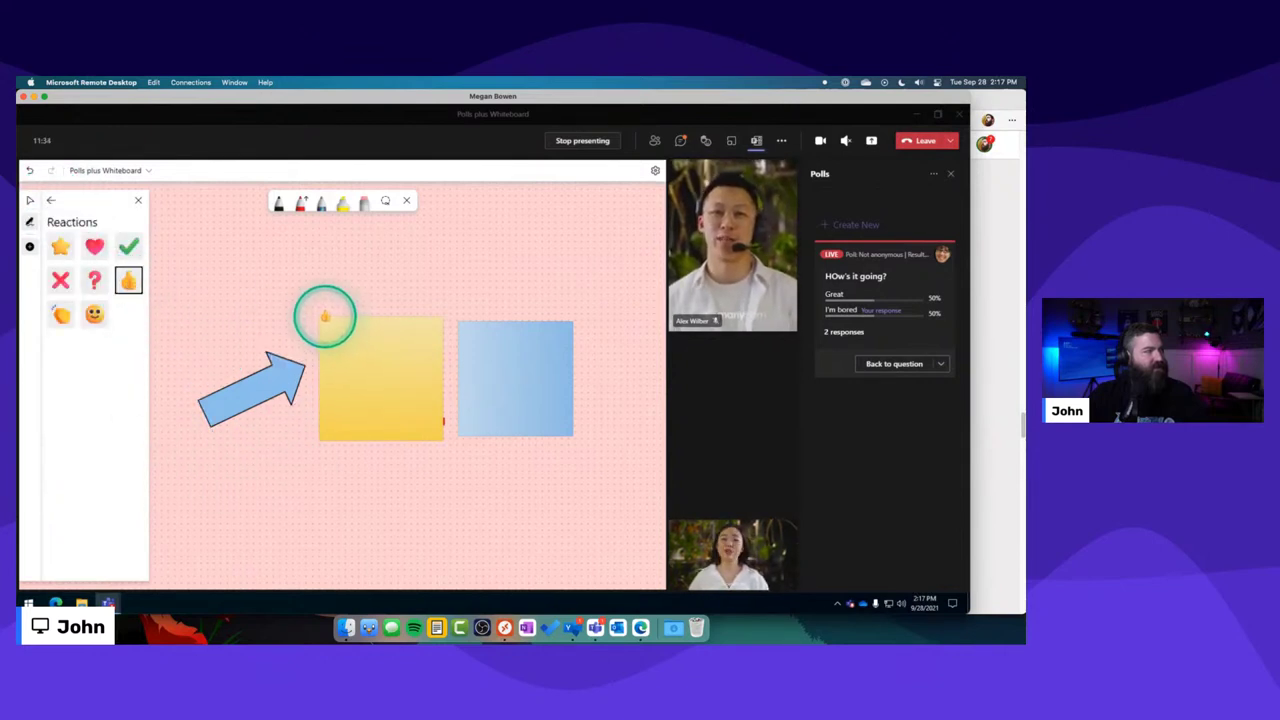
click(331, 308)
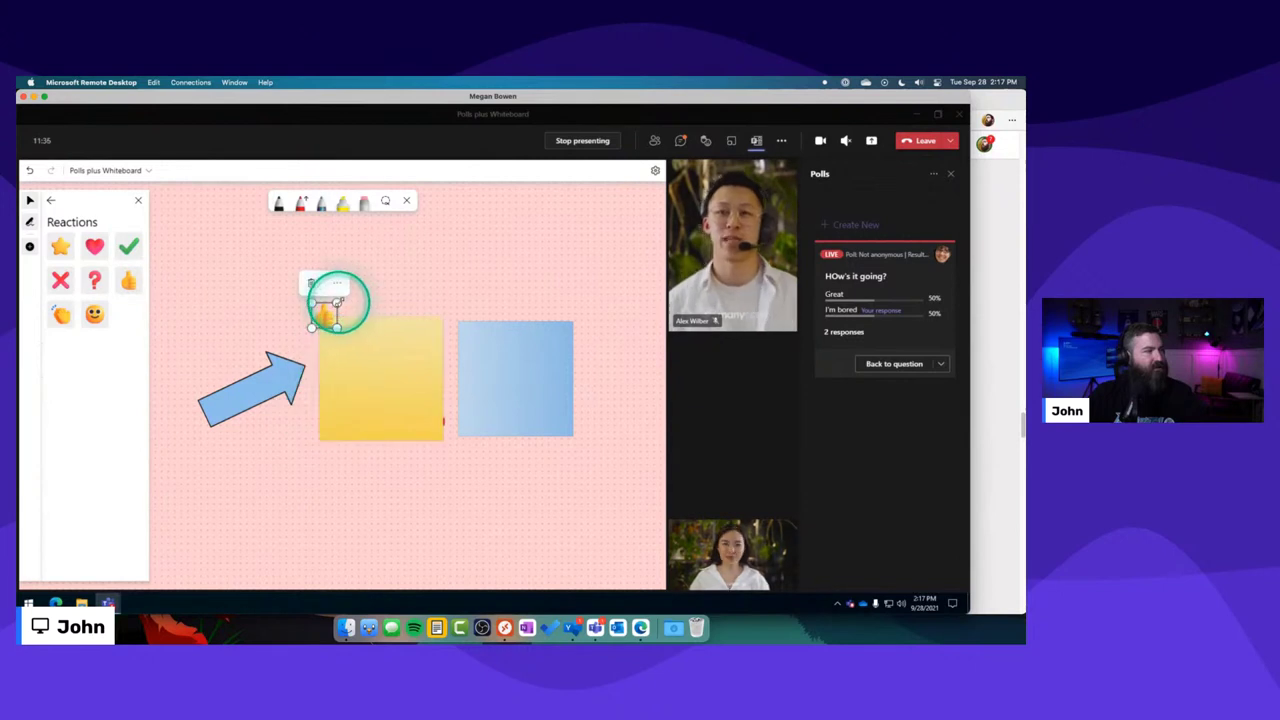
click(332, 312)
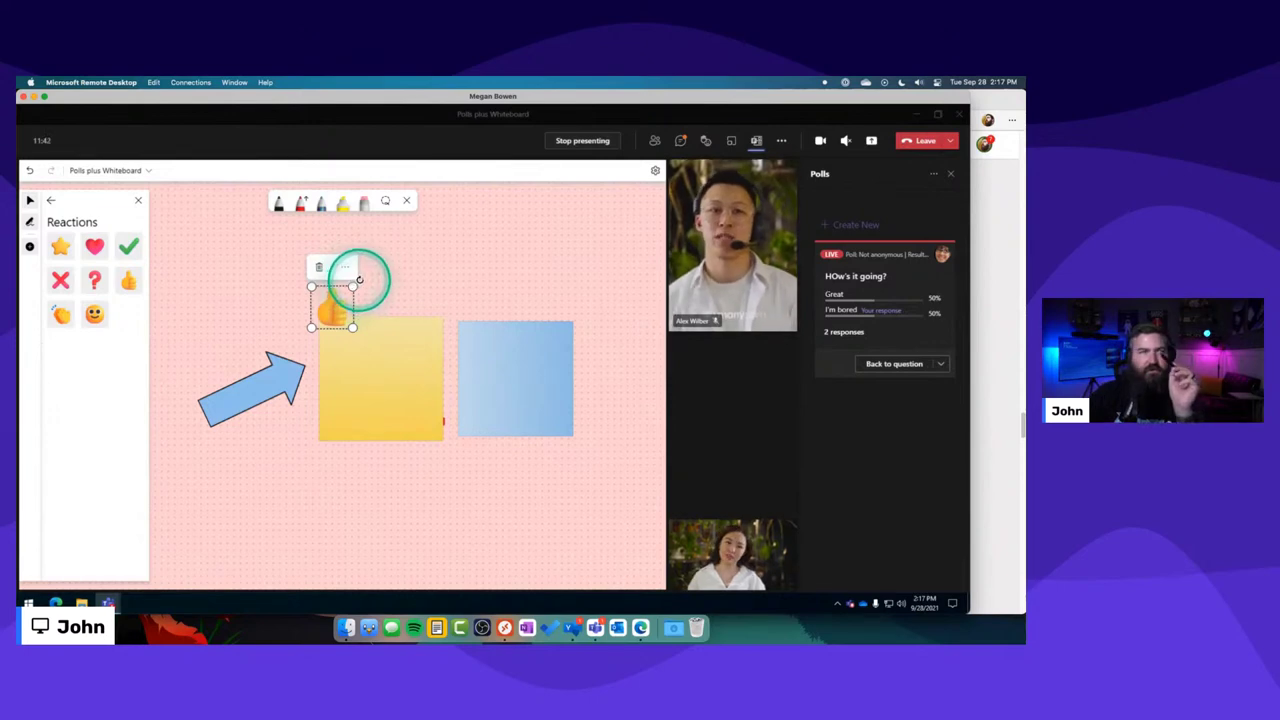
Rotate the thumbs-up reaction upside down and move it to the blue note's upper-left corner.
drag(358, 280, 298, 323)
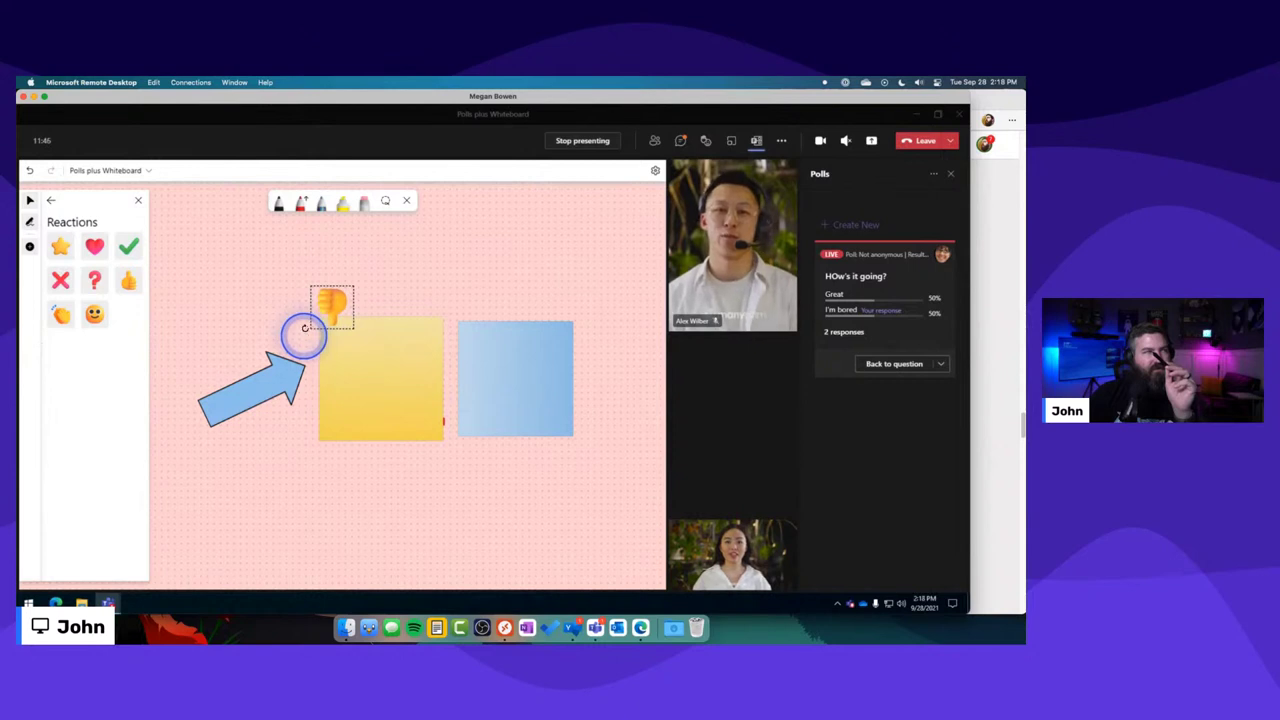
click(331, 303)
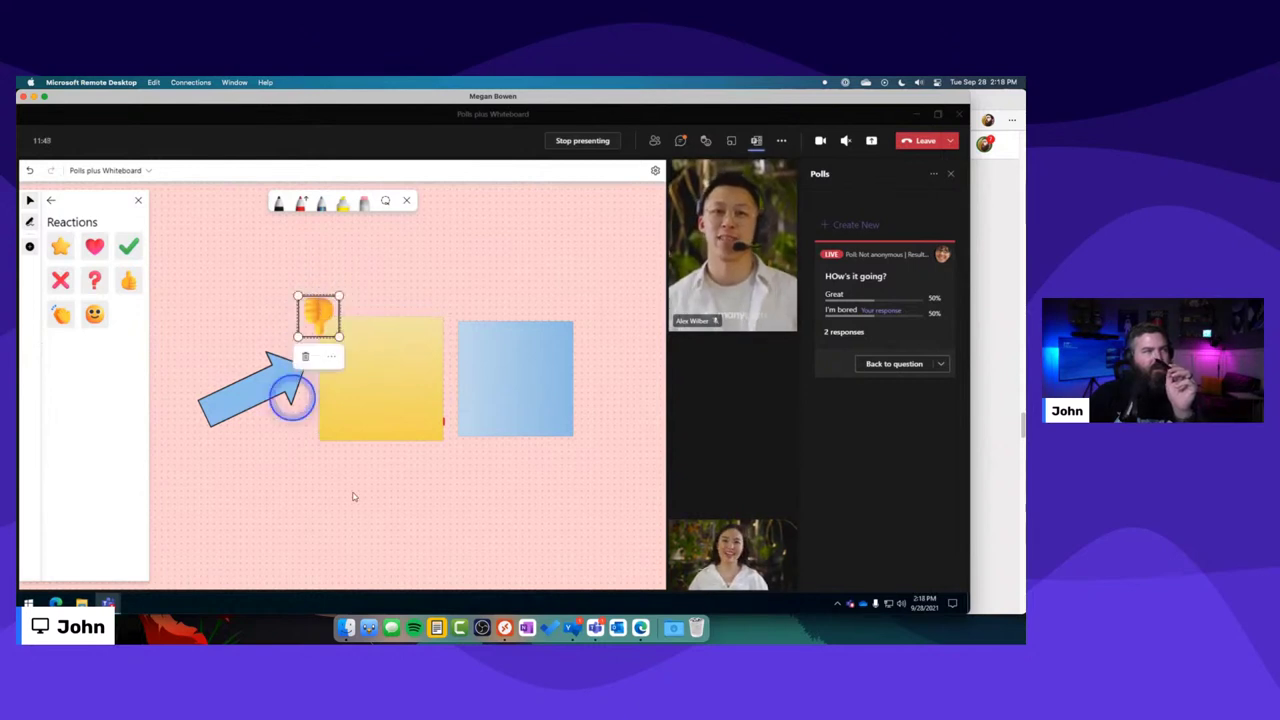
click(318, 300)
drag(377, 300, 463, 322)
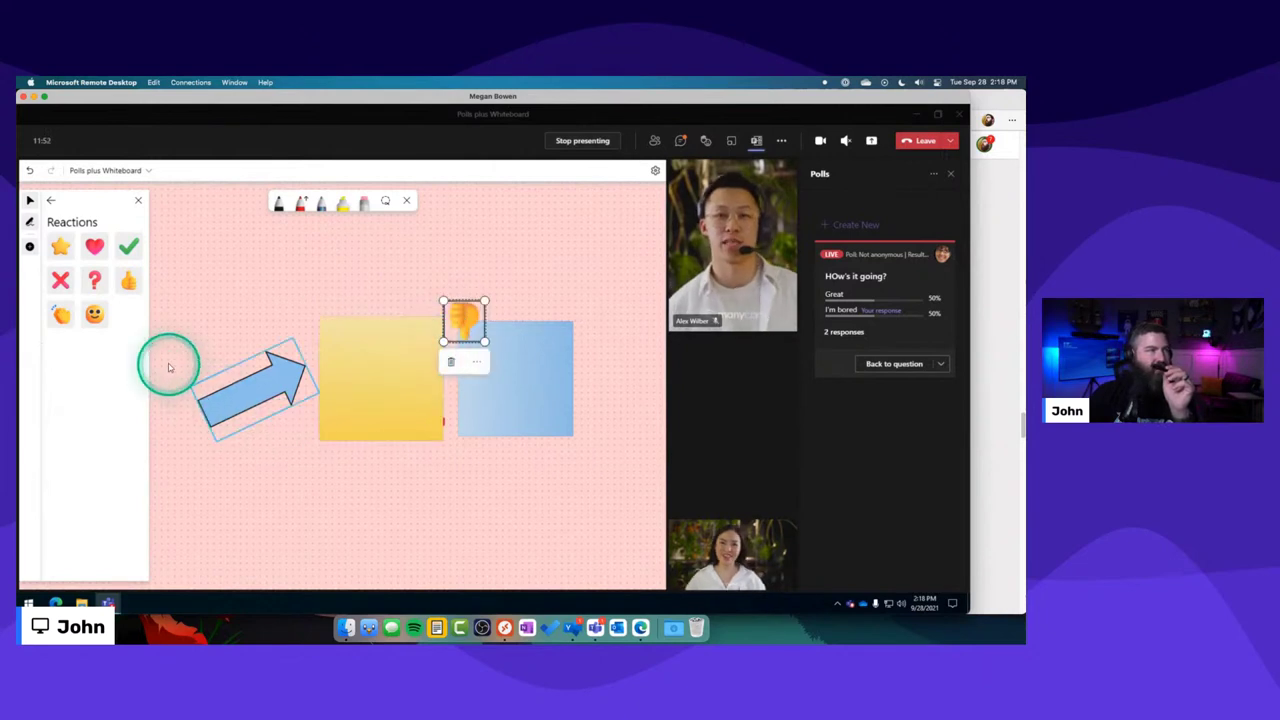
Place a smiley reaction on the yellow note's upper-left corner and rotate it upside down.
click(323, 300)
click(333, 315)
drag(335, 315, 290, 343)
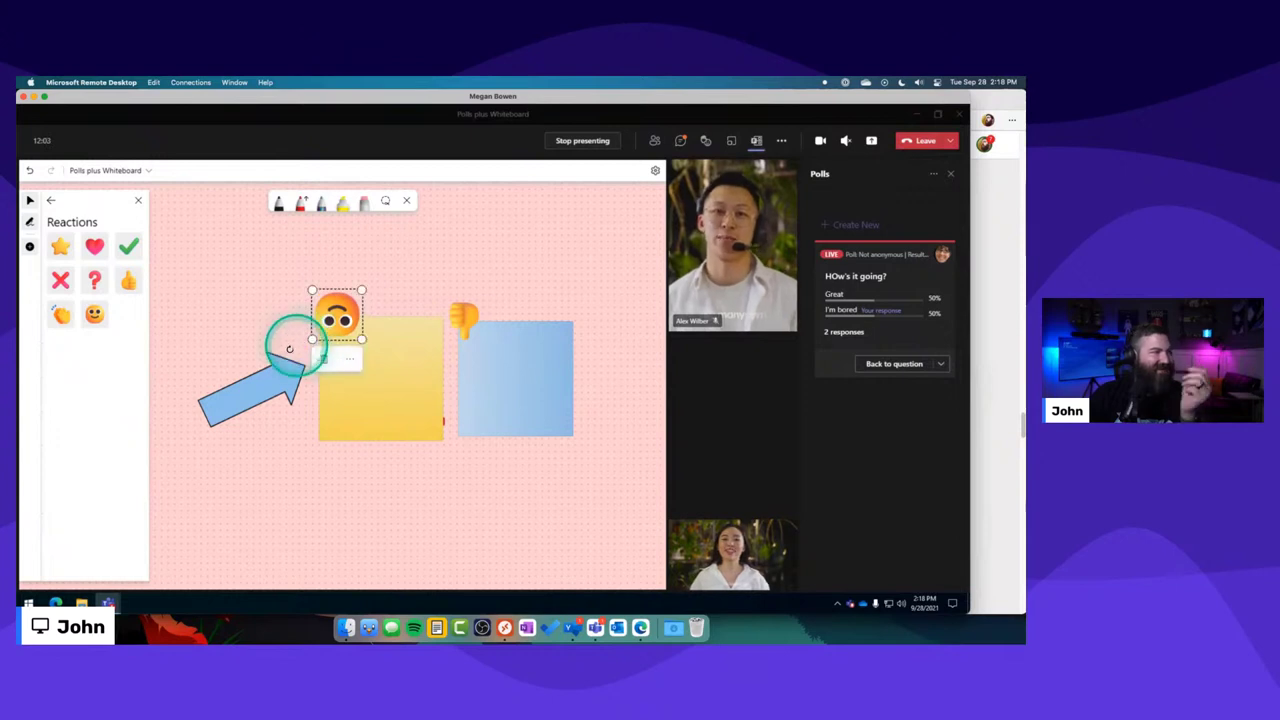
click(250, 307)
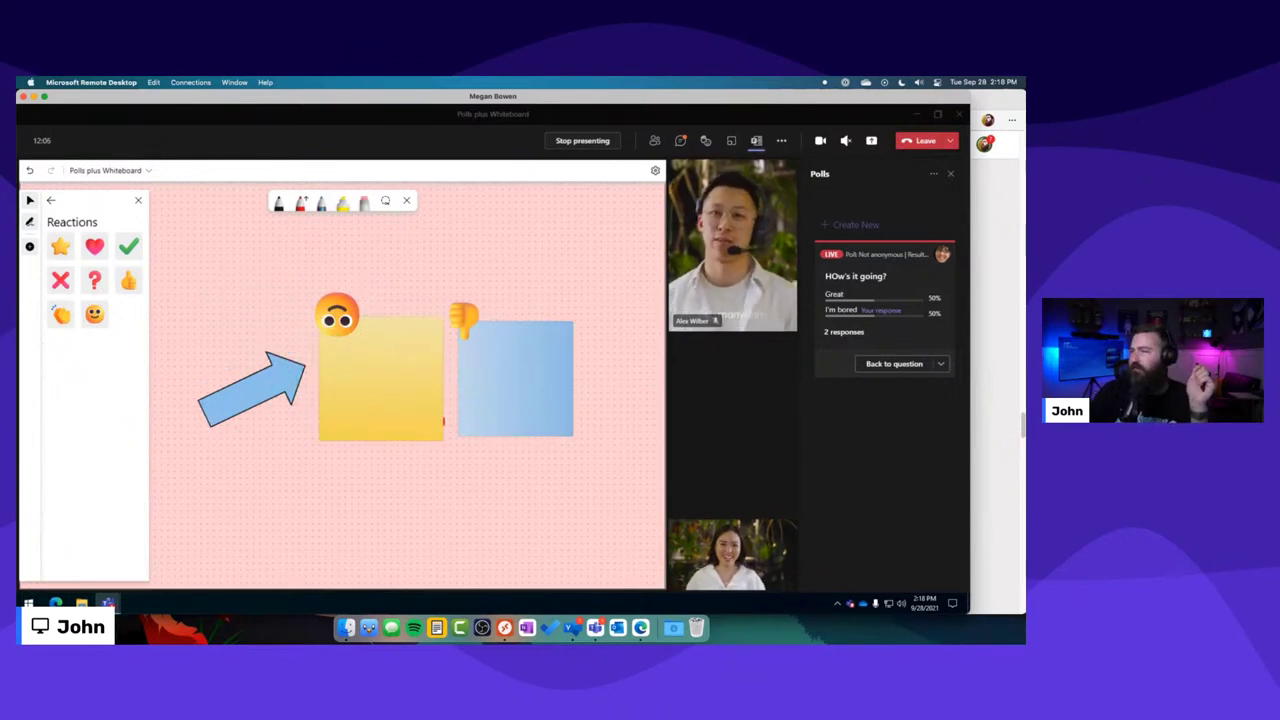
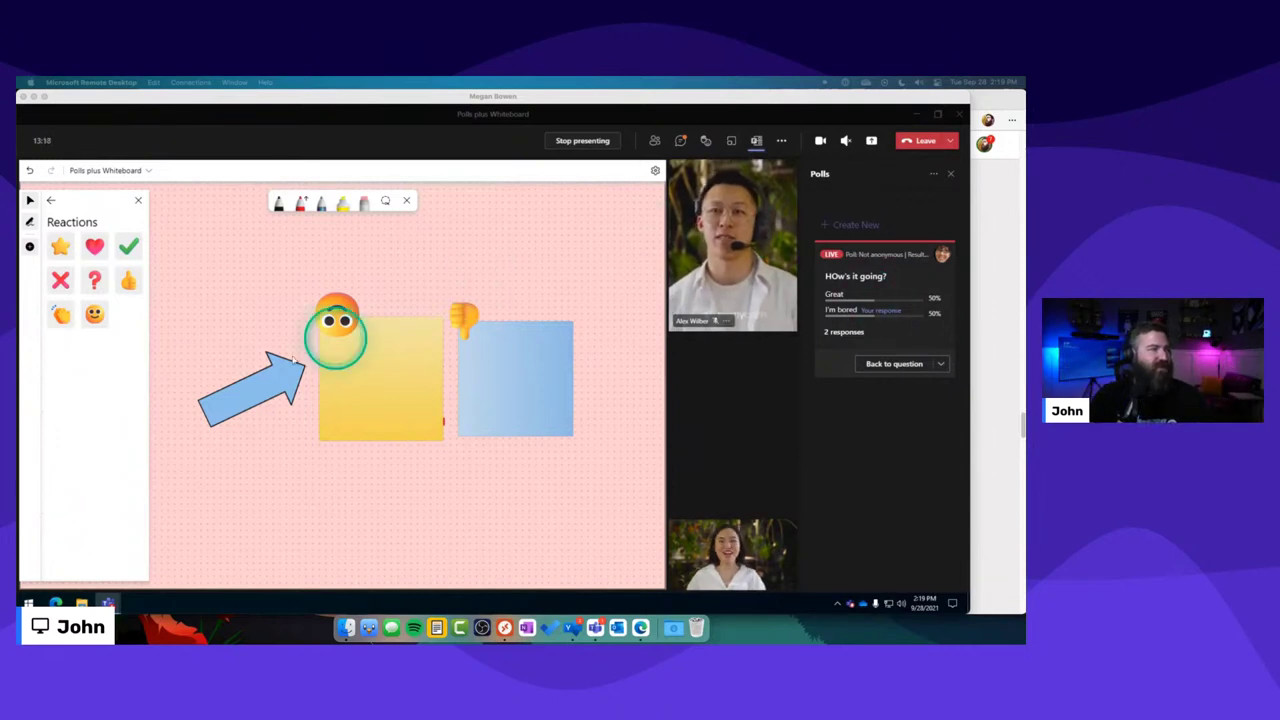
Switch to the Whiteboard blog post in Microsoft Edge and read its Bring to Front and Send to Back section.
click(263, 380)
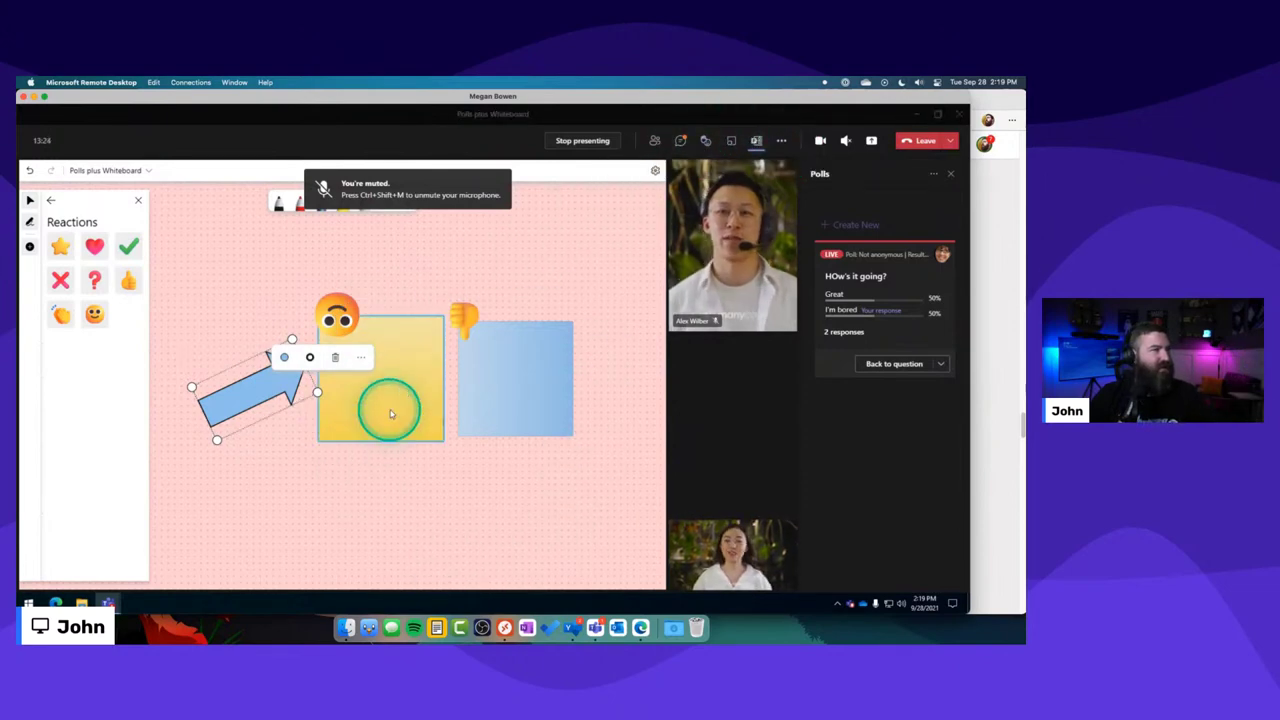
key(super+grave)
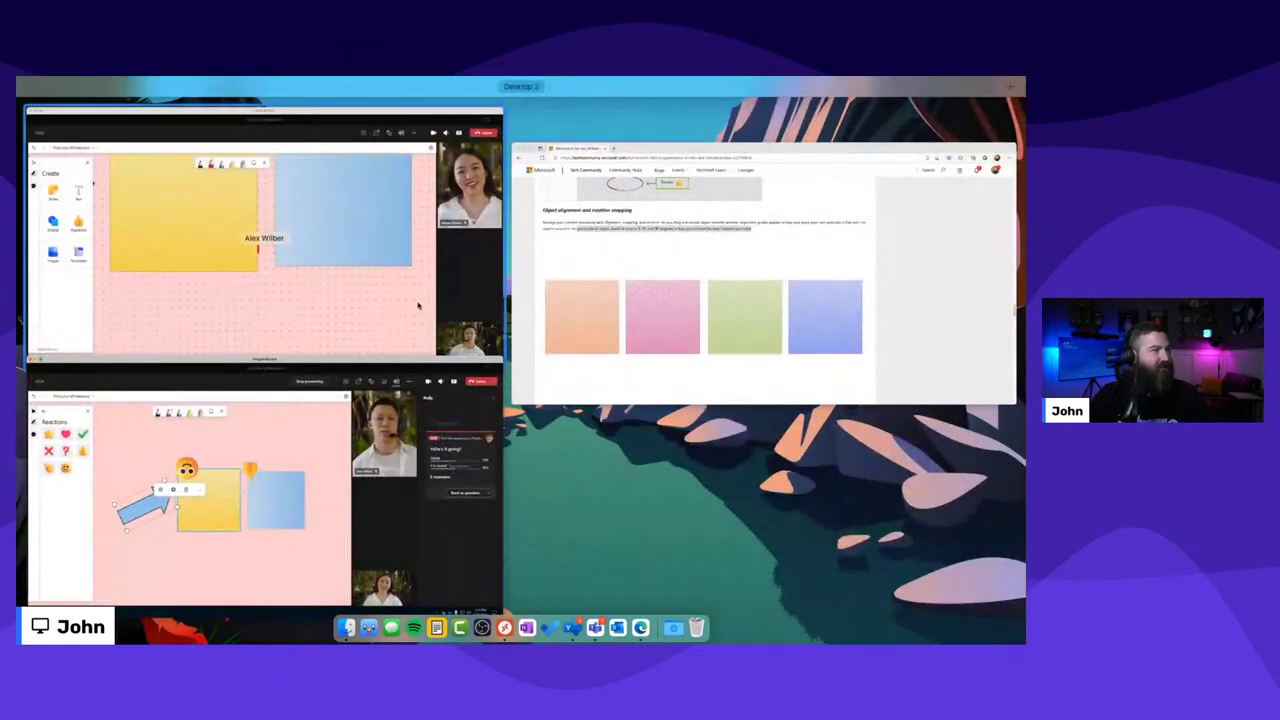
key(super+grave)
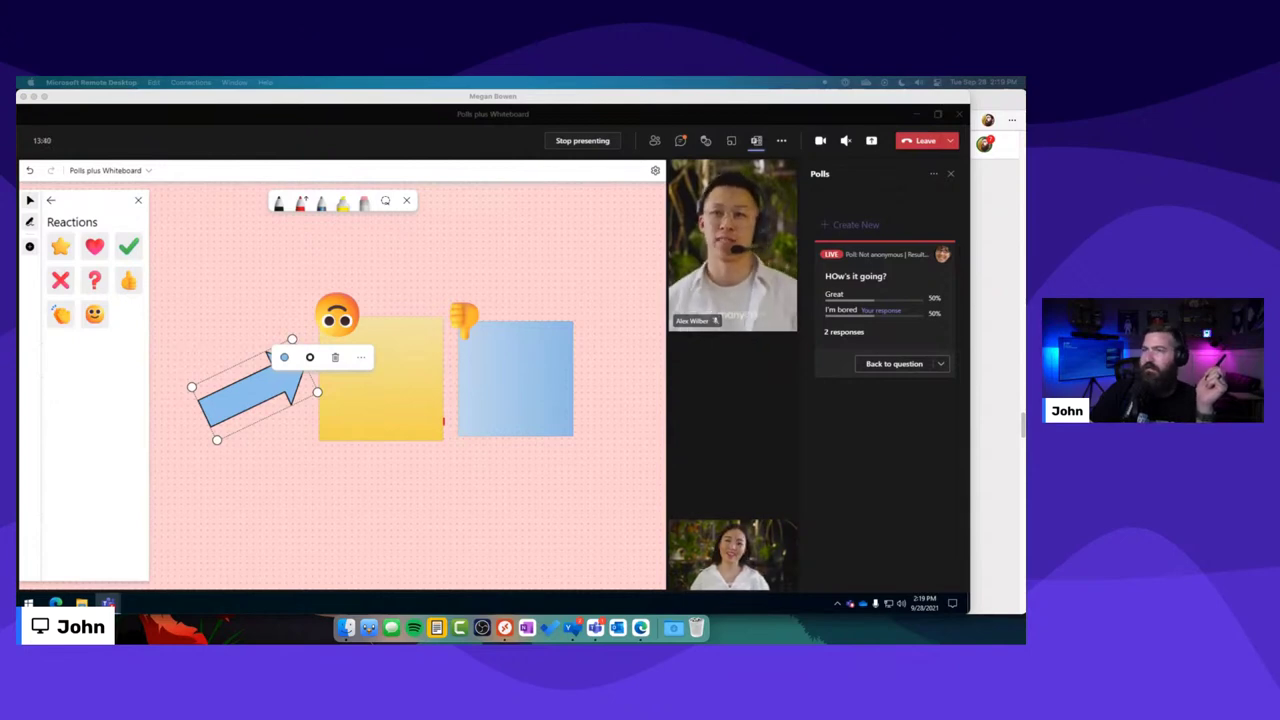
key(ctrl+Left)
click(734, 312)
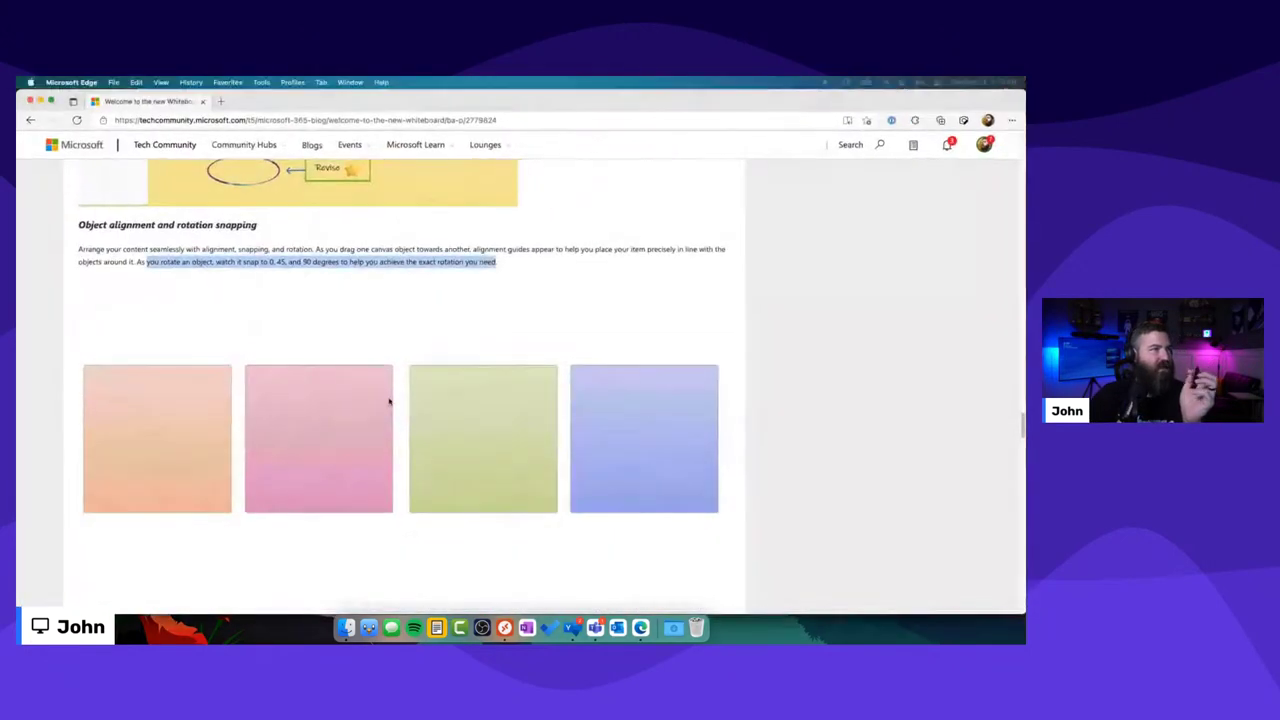
scroll(508, 423, down, 2)
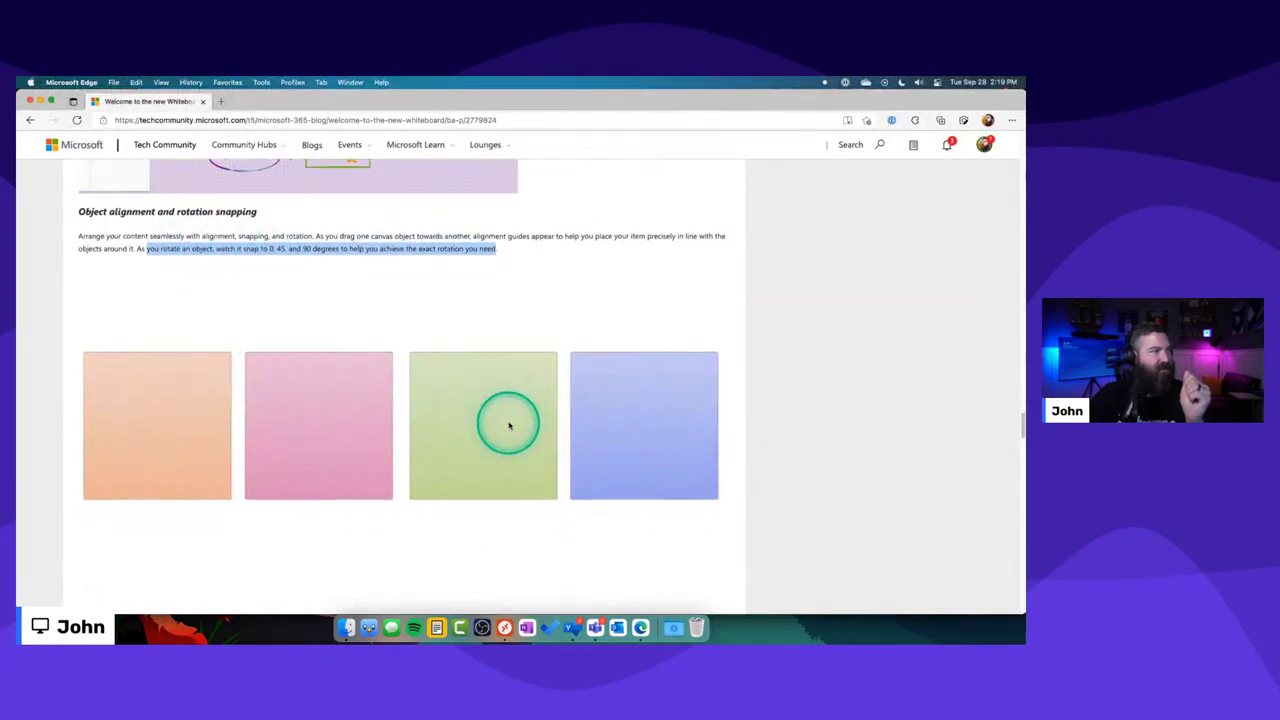
scroll(508, 425, down, 10)
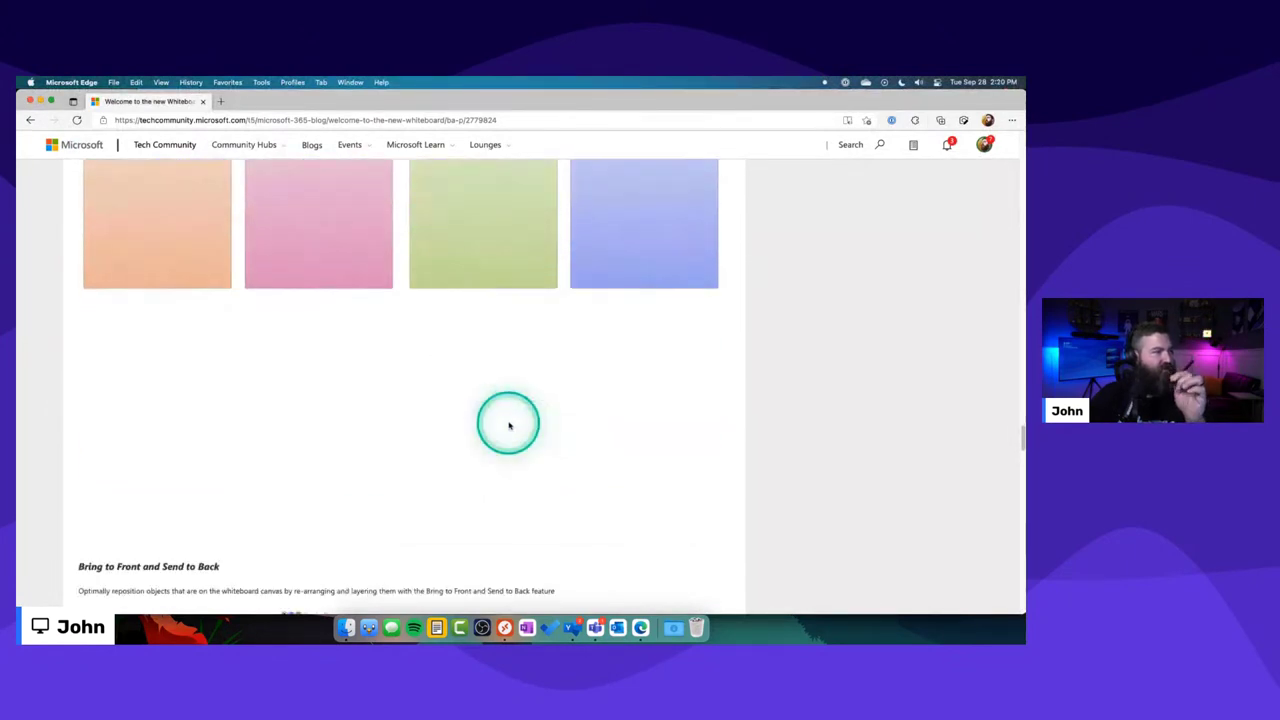
scroll(508, 424, down, 2)
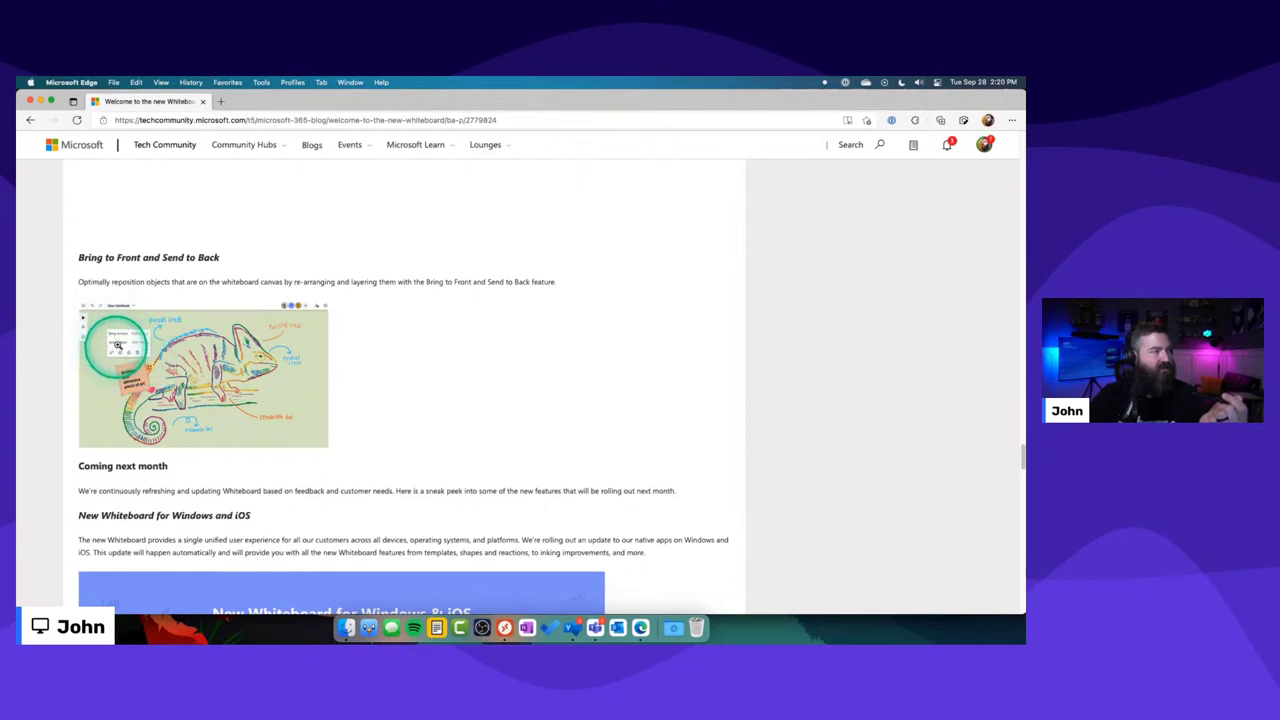
scroll(329, 488, down, 1)
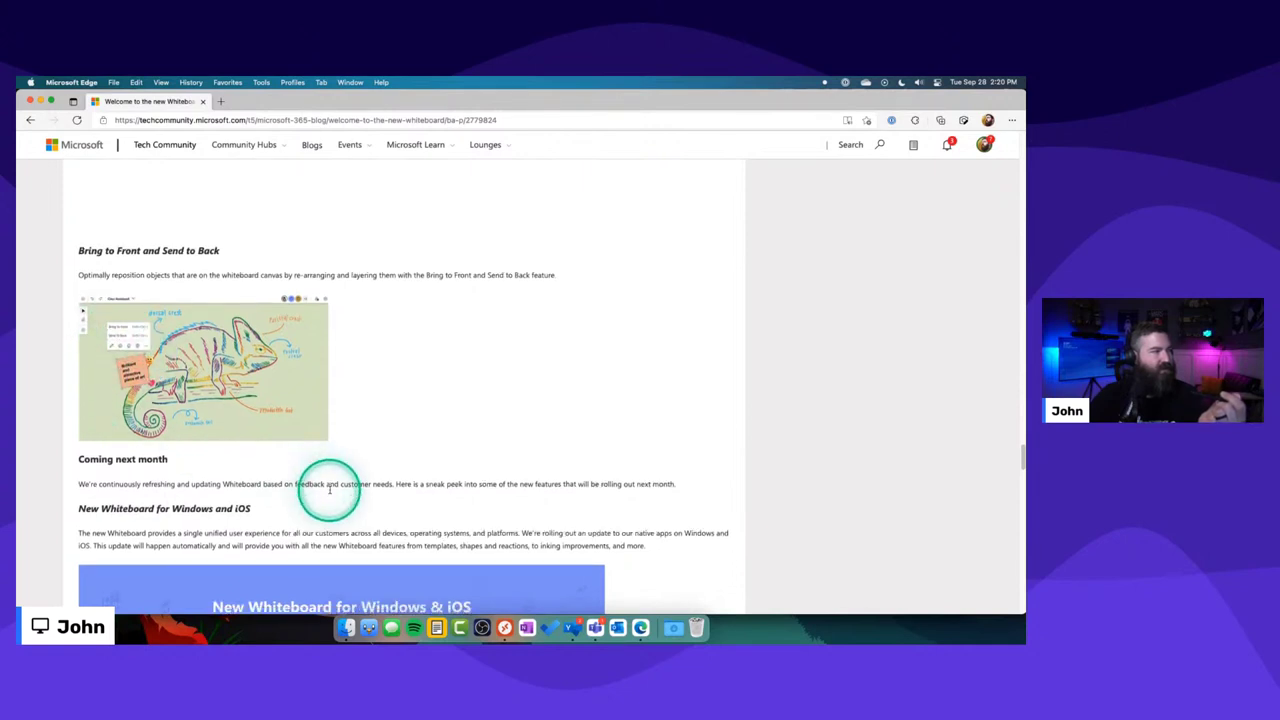
scroll(329, 488, down, 3)
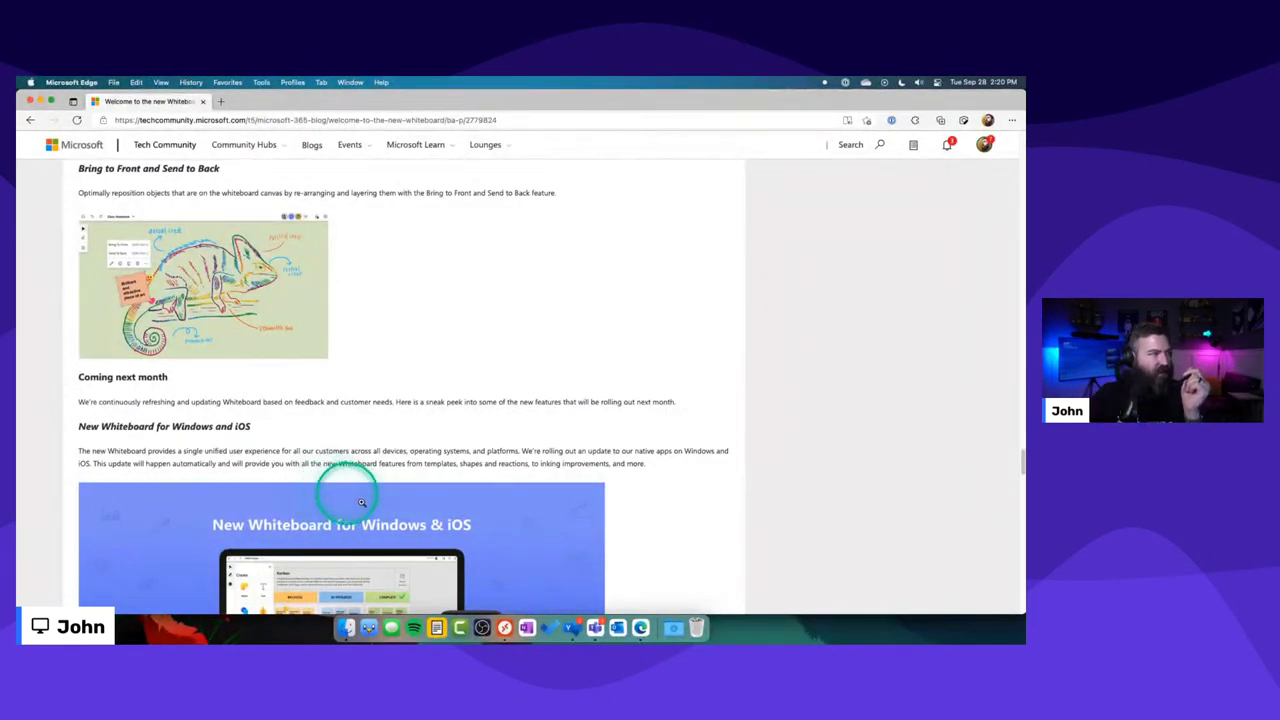
Review the blog's Coming next month features, highlighting the paragraphs on consumer account support and inserting documents.
scroll(515, 435, down, 10)
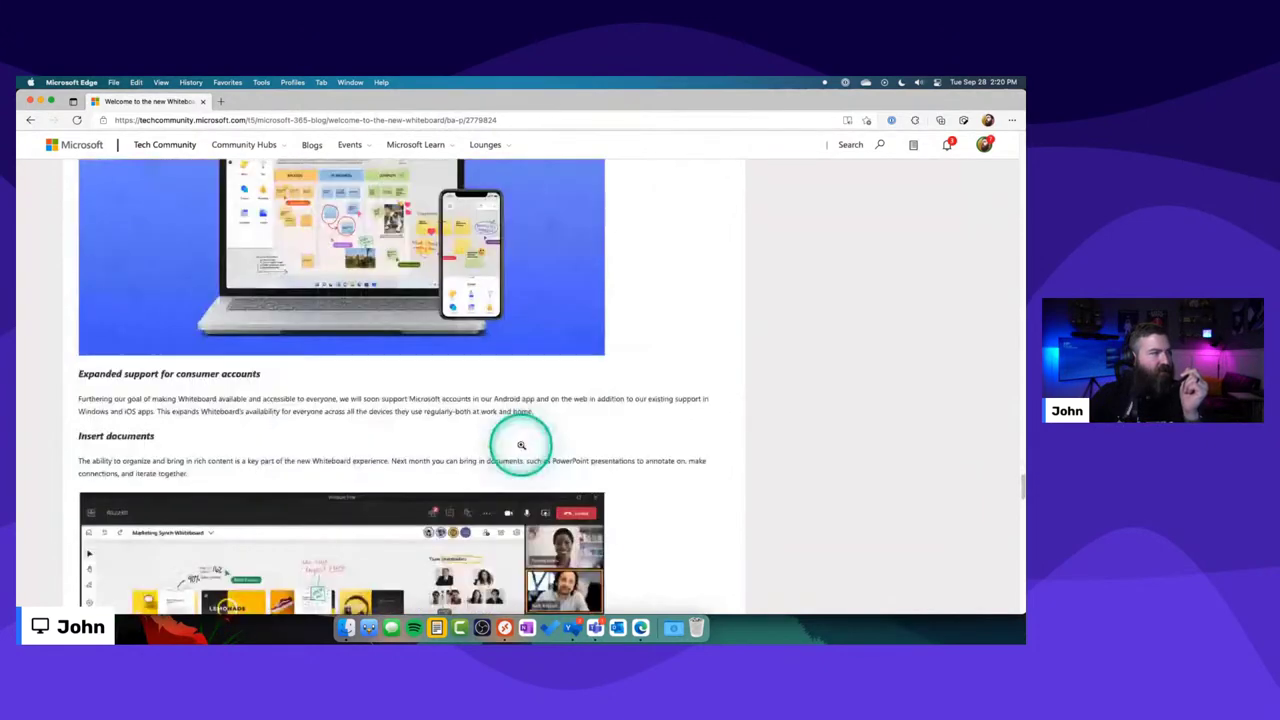
scroll(521, 445, down, 5)
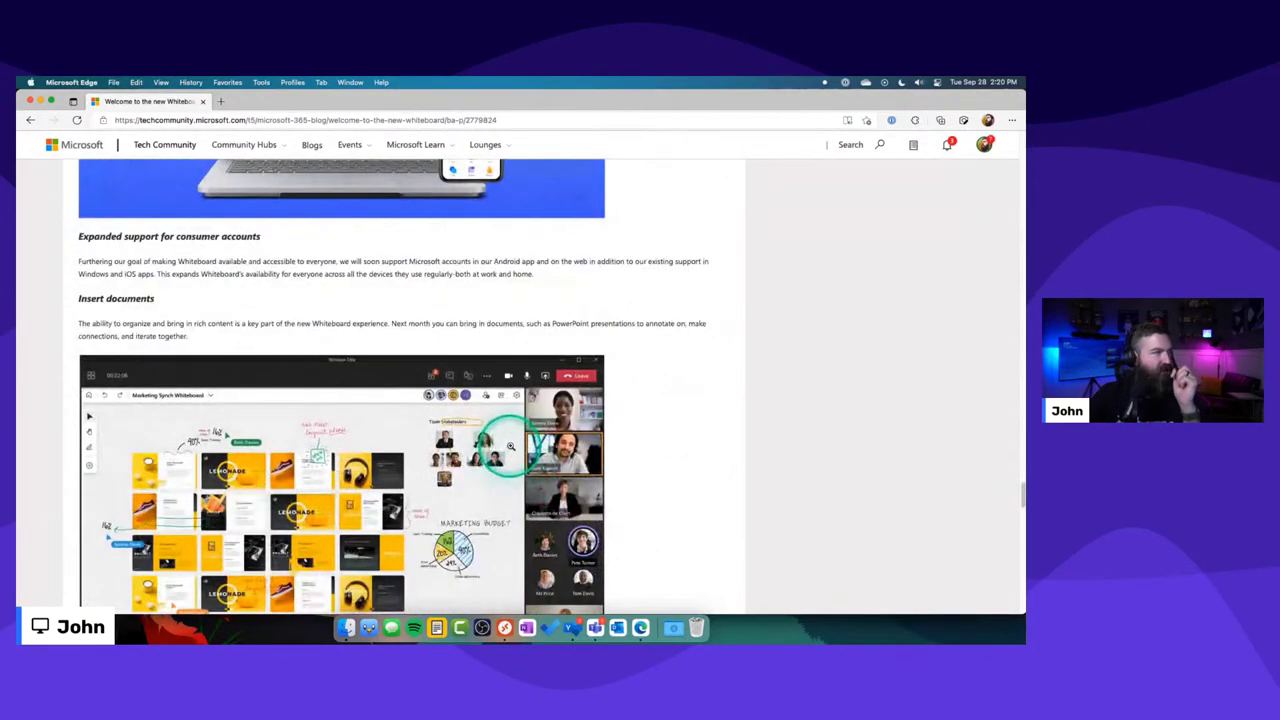
triple_click(458, 273)
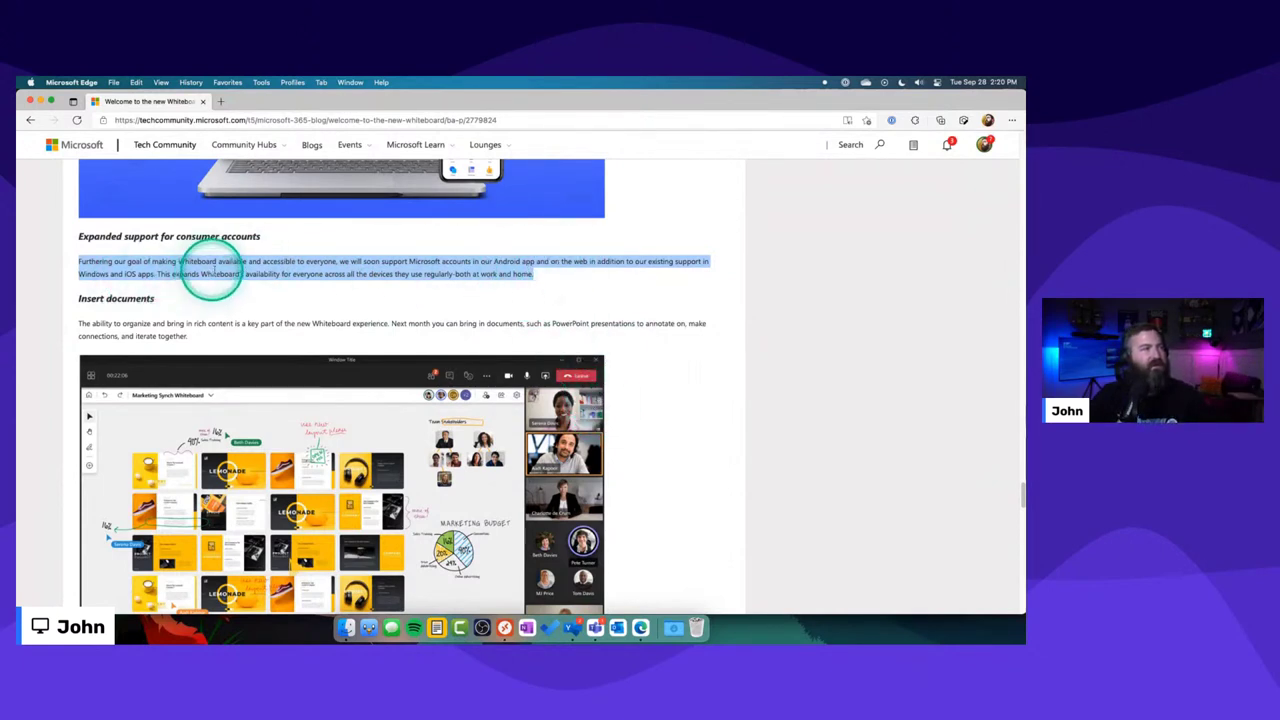
scroll(700, 422, down, 2)
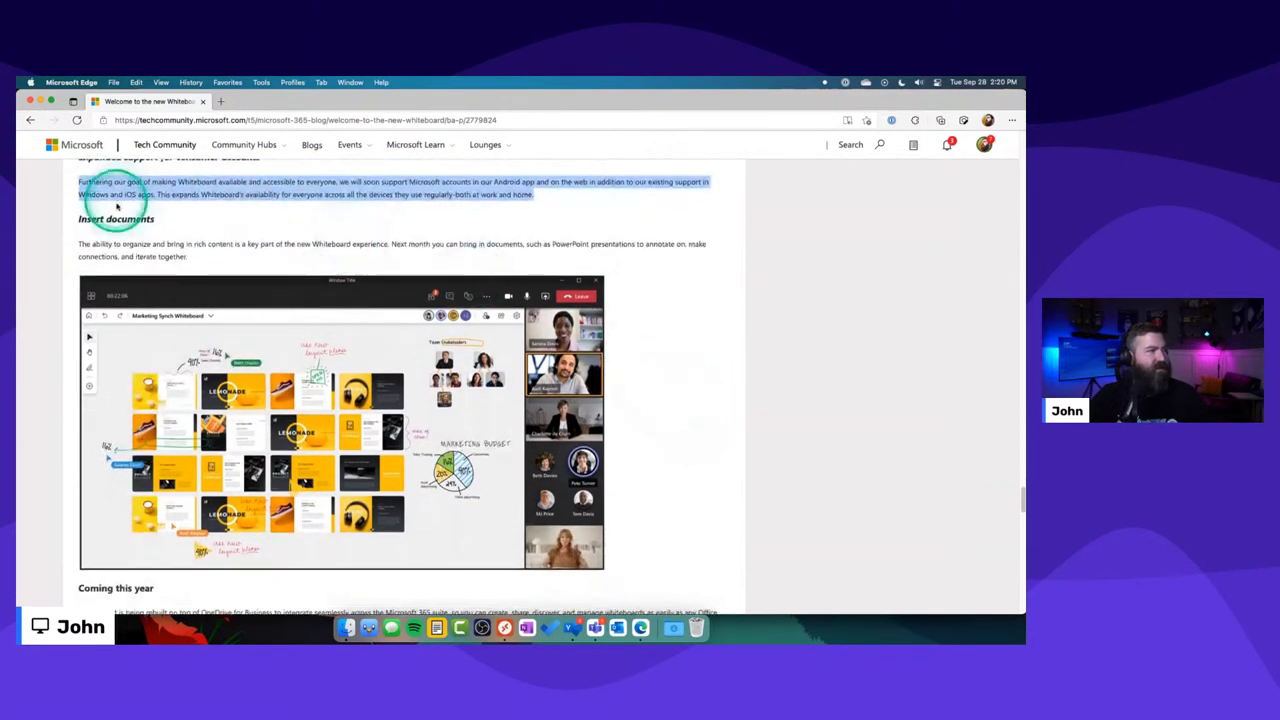
scroll(164, 248, up, 6)
scroll(164, 248, up, 2)
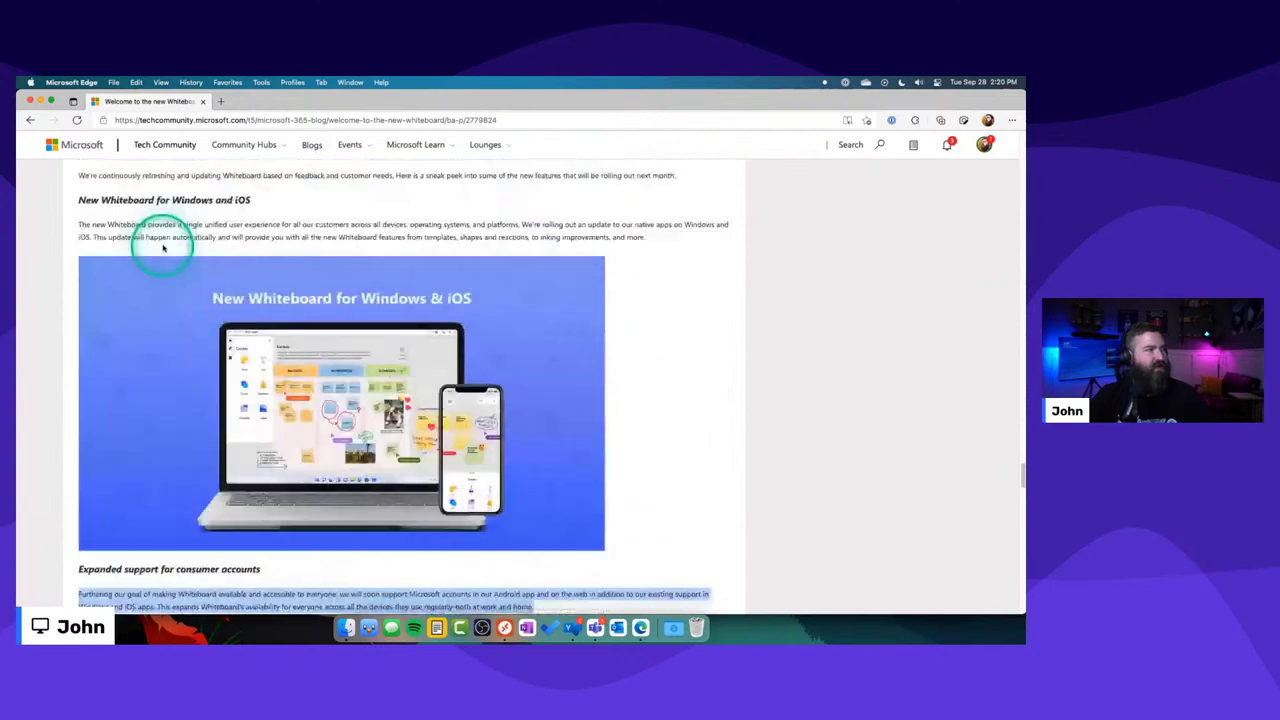
scroll(164, 248, up, 3)
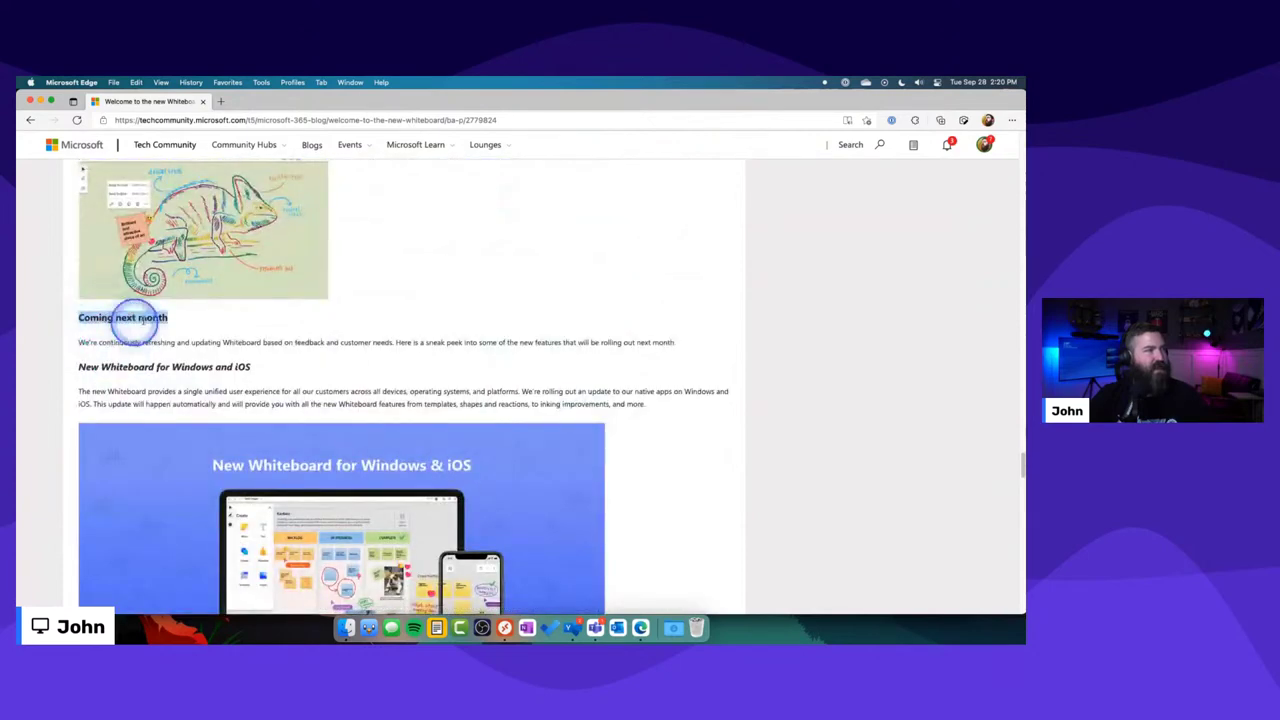
scroll(371, 357, down, 10)
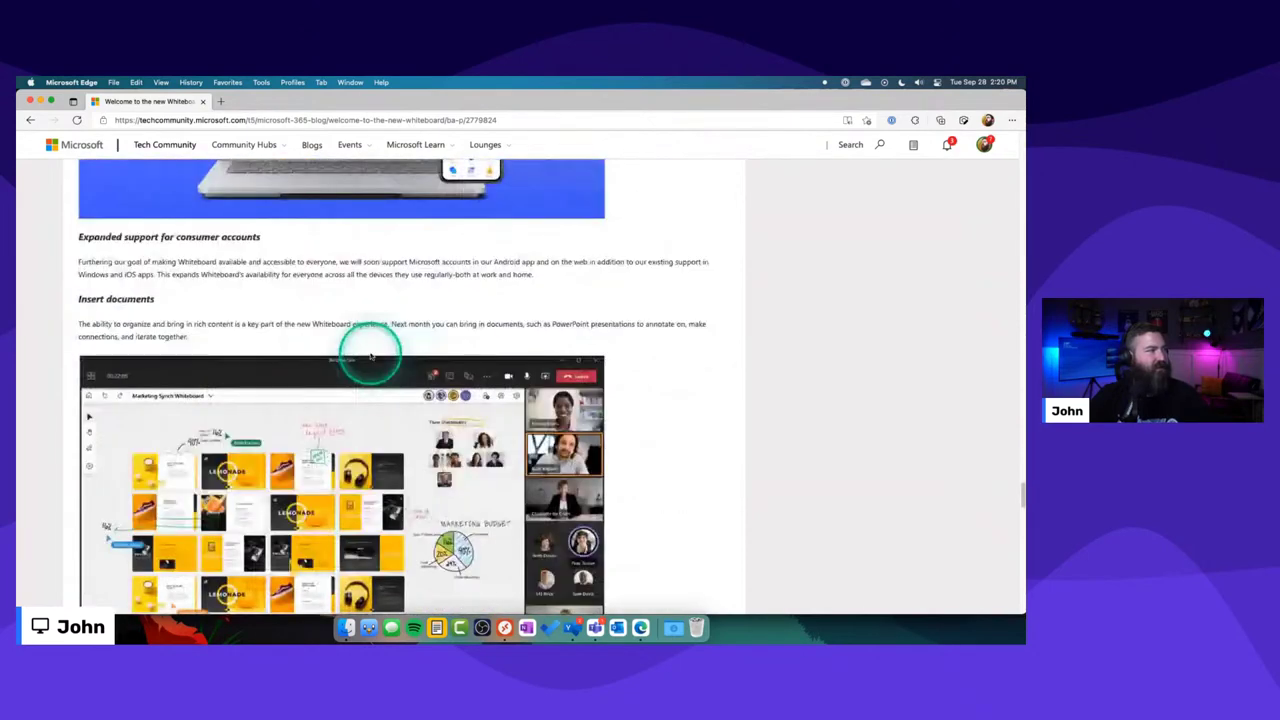
triple_click(100, 324)
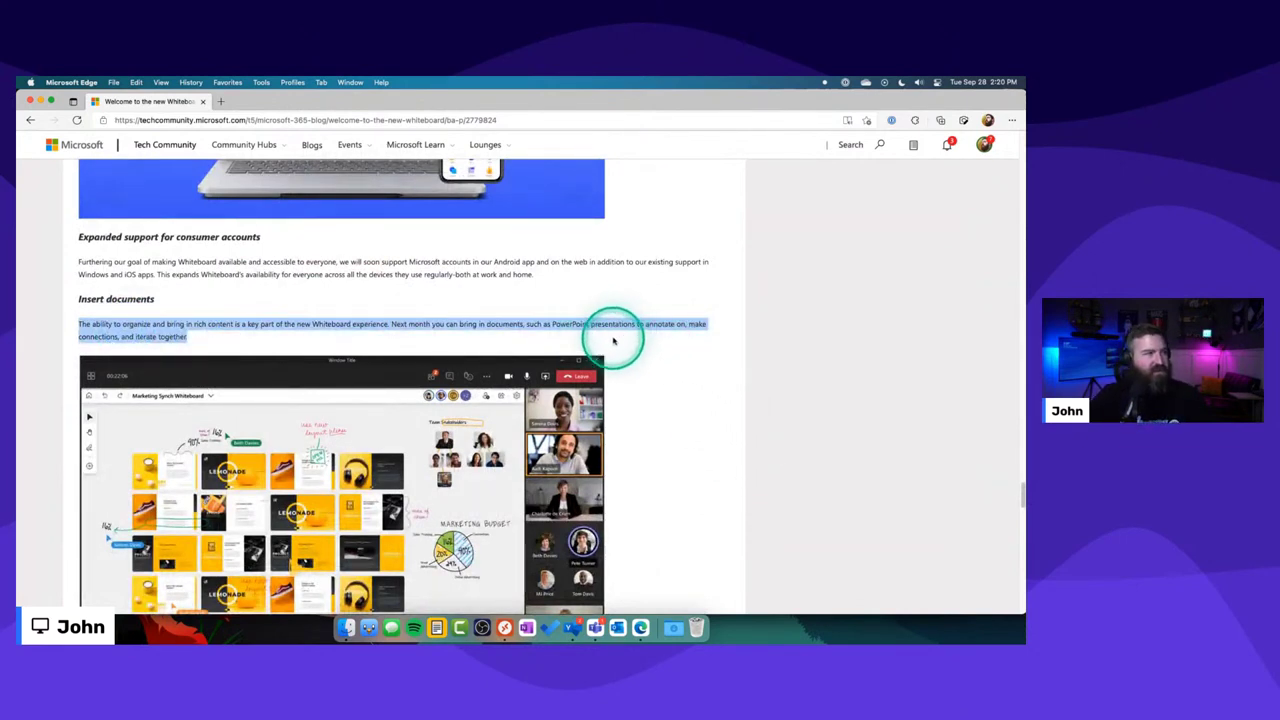
scroll(626, 380, down, 3)
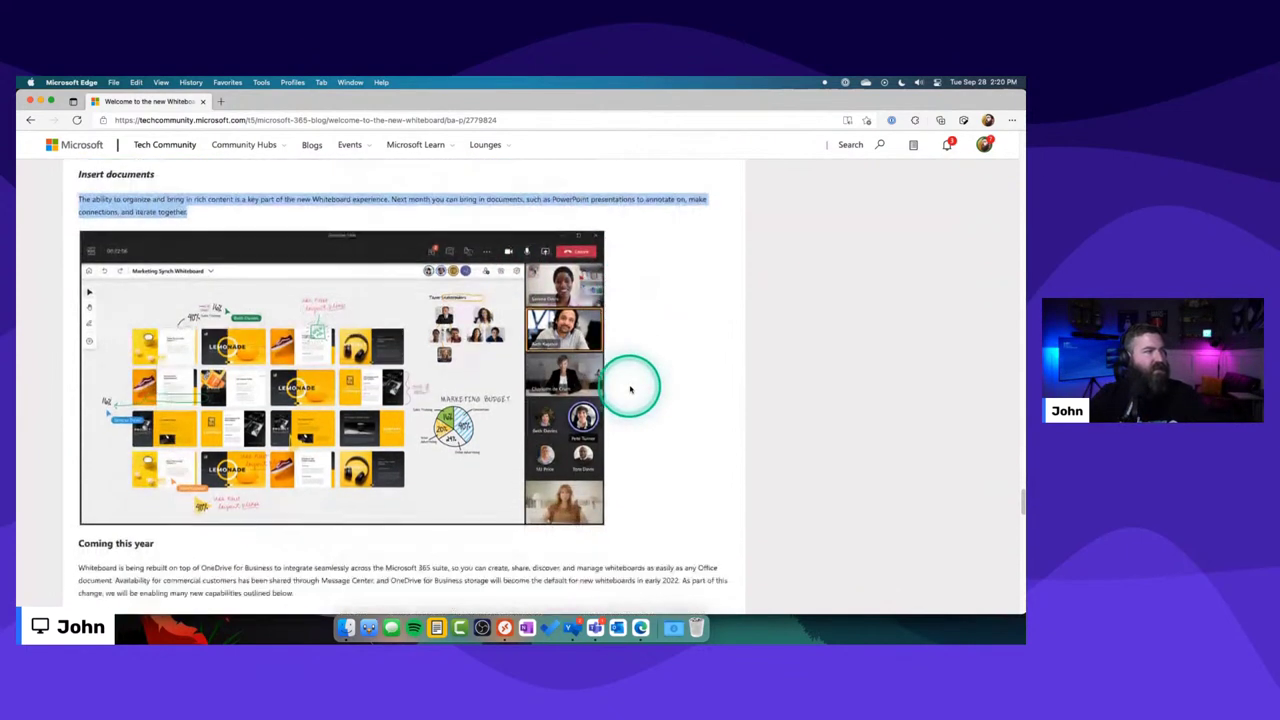
scroll(630, 390, down, 2)
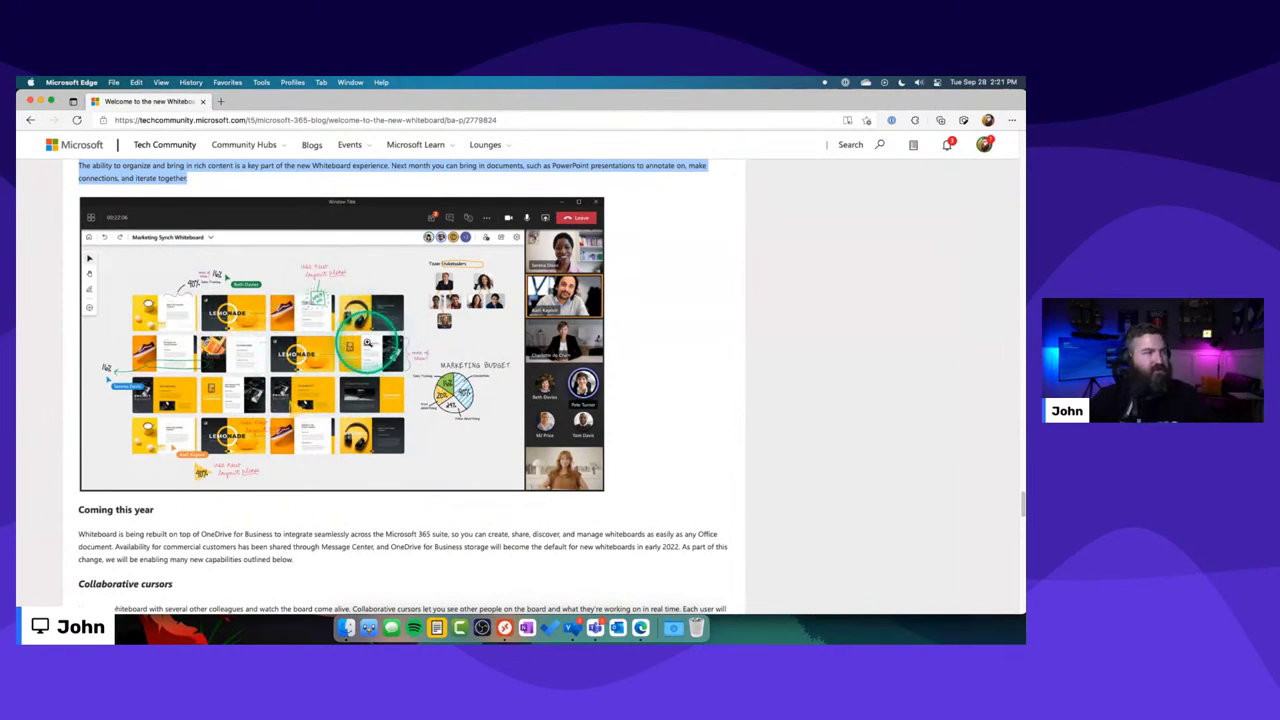
Review the blog's Coming this year section, highlighting OneDrive for Business, and examine the collaborative cursors demo.
scroll(573, 417, down, 4)
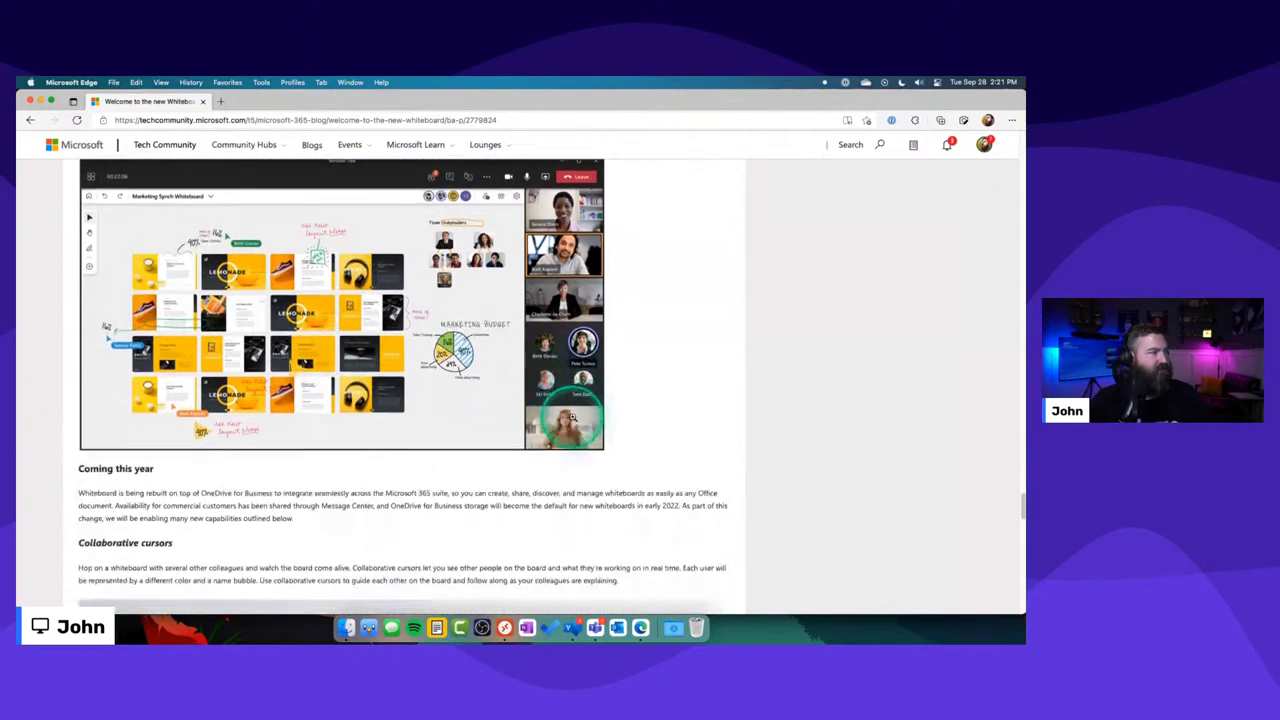
drag(142, 360, 293, 385)
scroll(323, 413, down, 1)
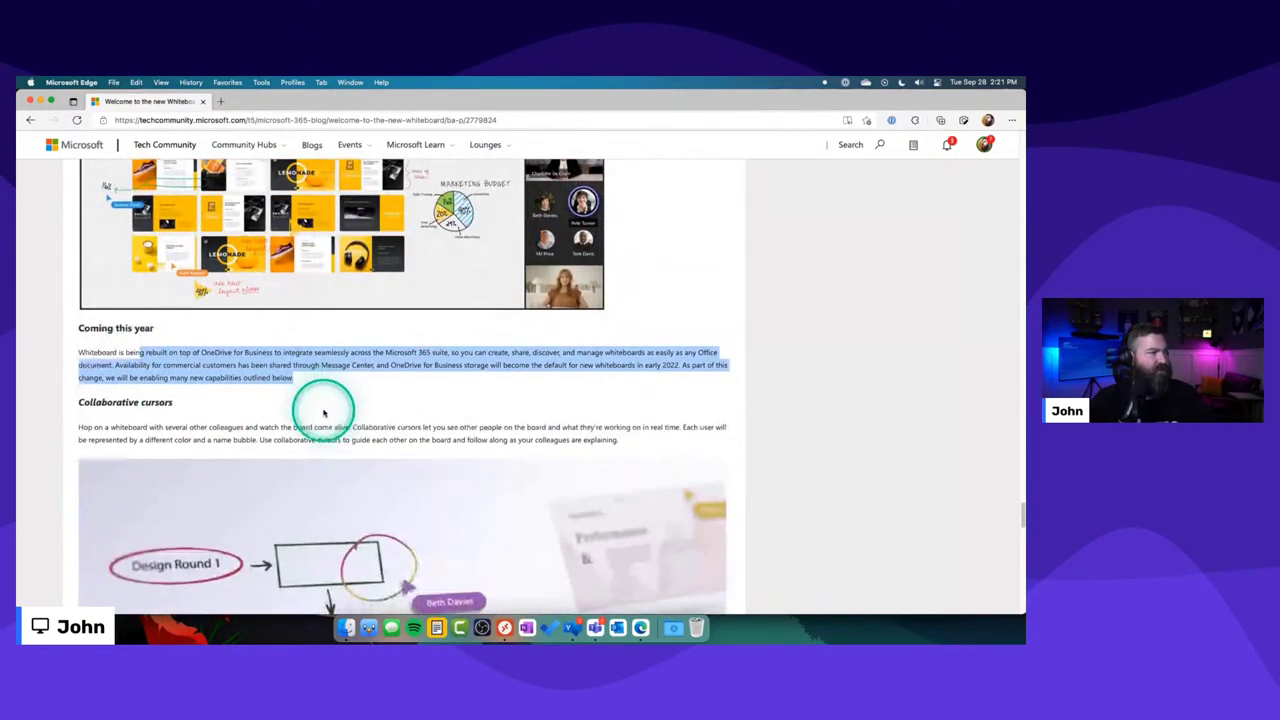
click(201, 324)
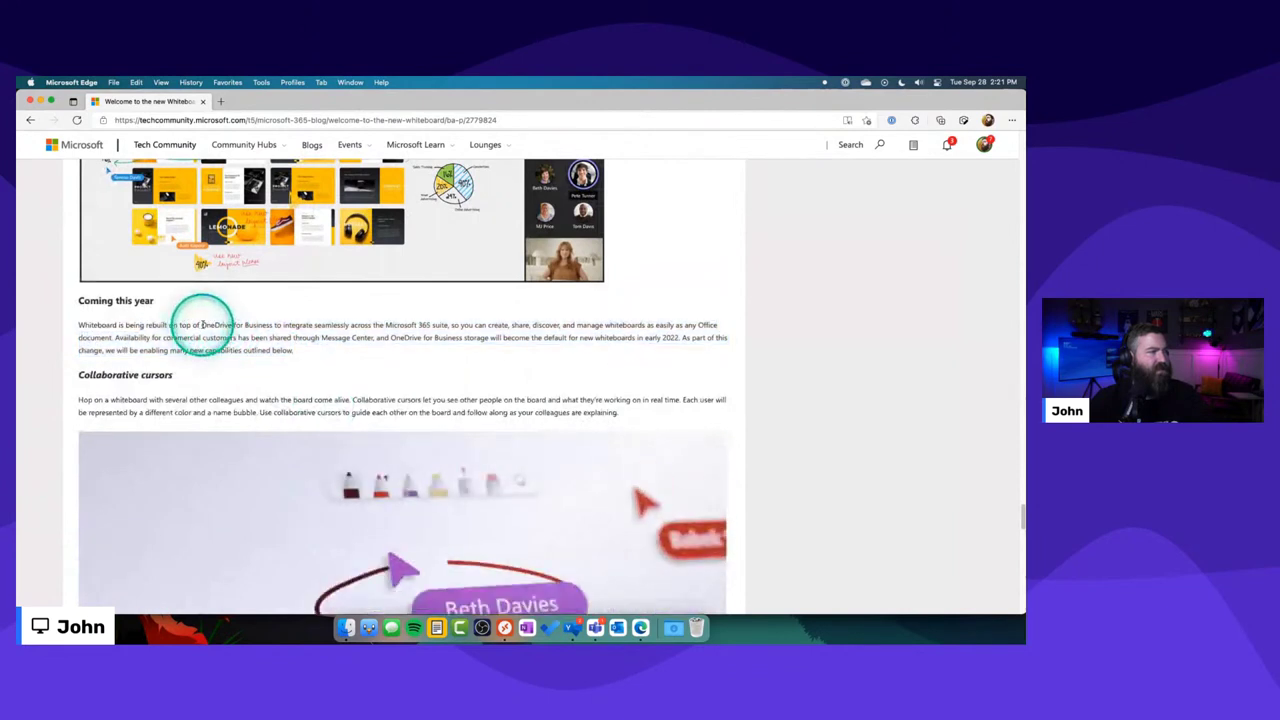
drag(201, 324, 272, 325)
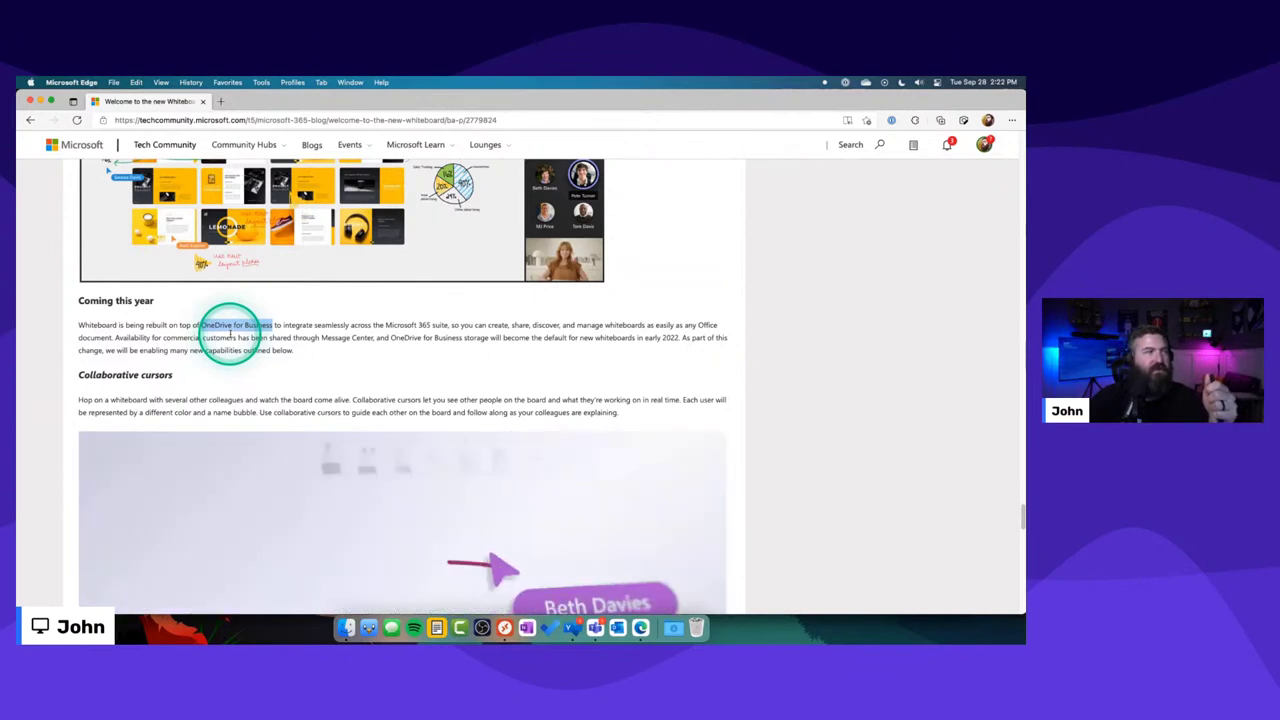
scroll(230, 334, down, 1)
scroll(232, 330, down, 2)
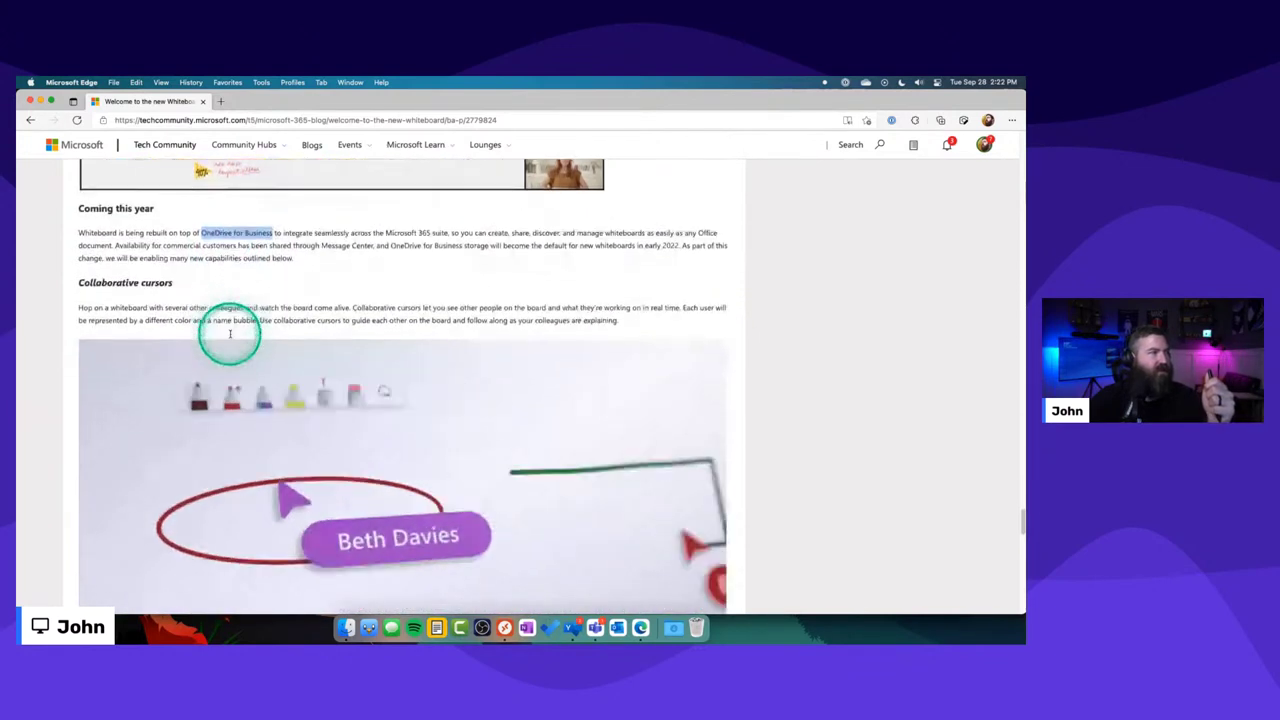
click(104, 284)
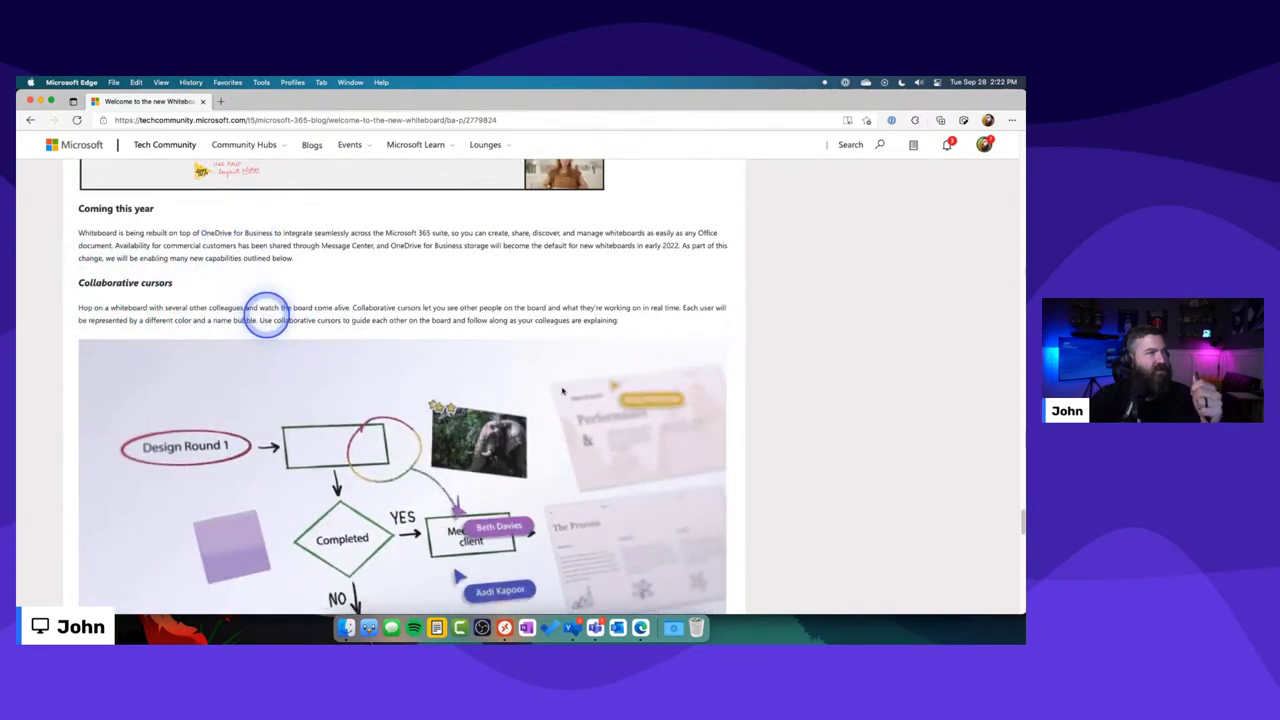
scroll(600, 391, down, 5)
scroll(604, 393, up, 1)
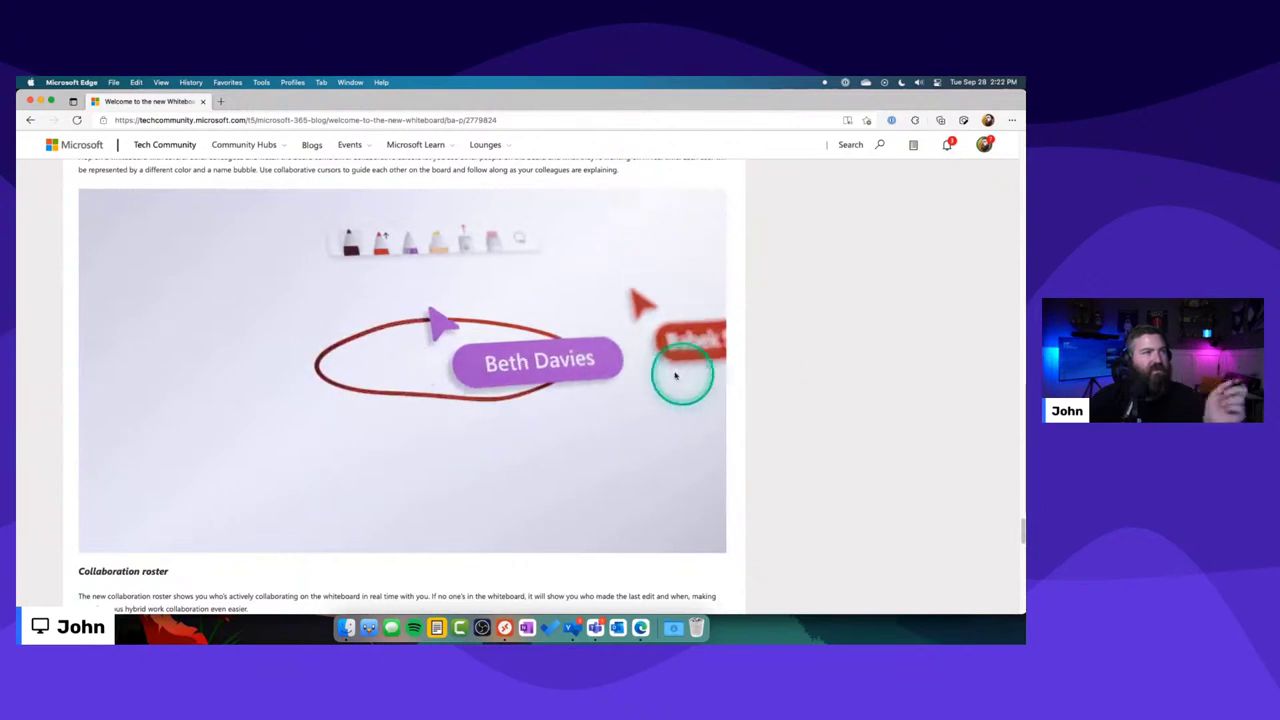
scroll(665, 375, up, 1)
scroll(675, 362, up, 1)
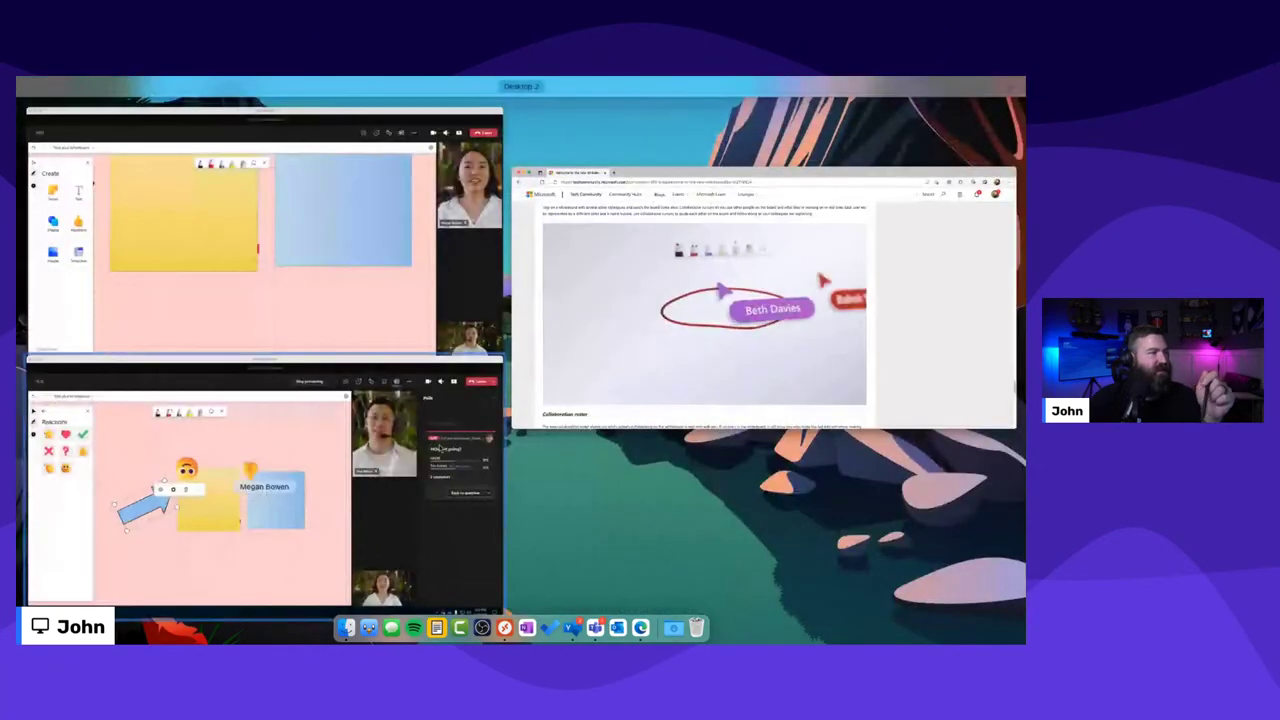
Switch to the presenter's Teams meeting in Microsoft Remote Desktop and turn off Other participants can edit for the whiteboard.
key(ctrl+Up)
click(349, 448)
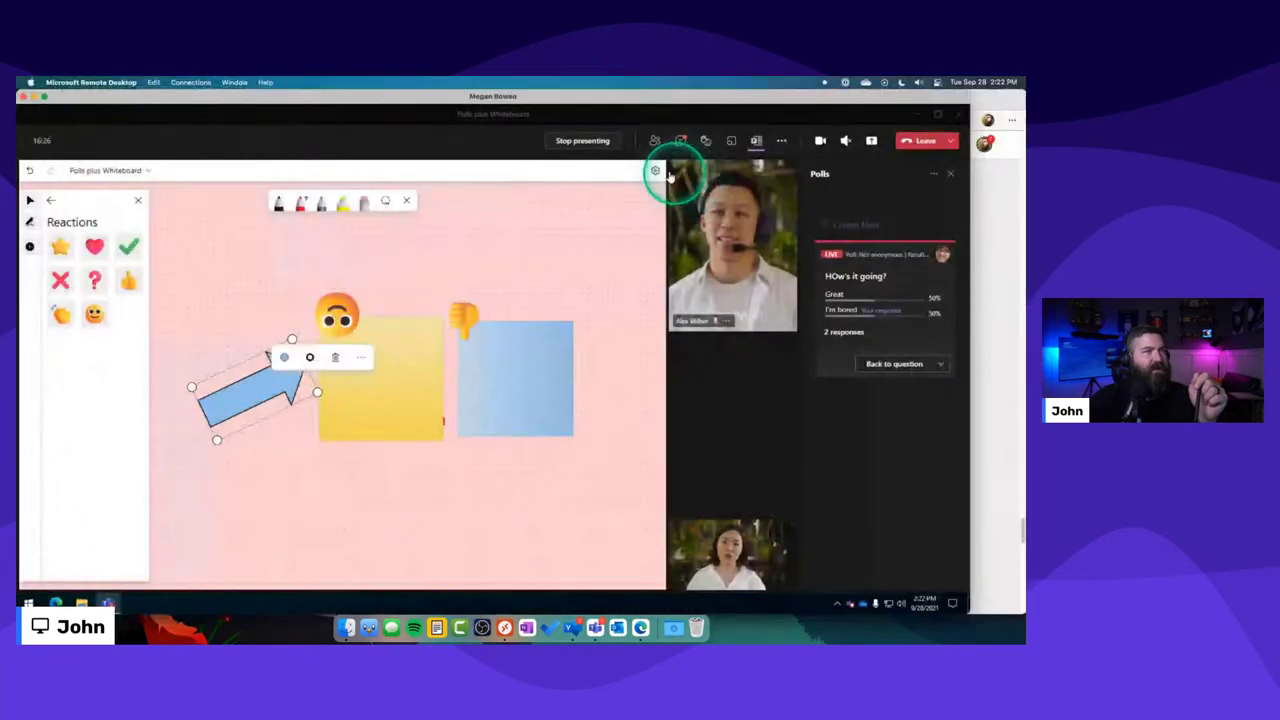
click(655, 170)
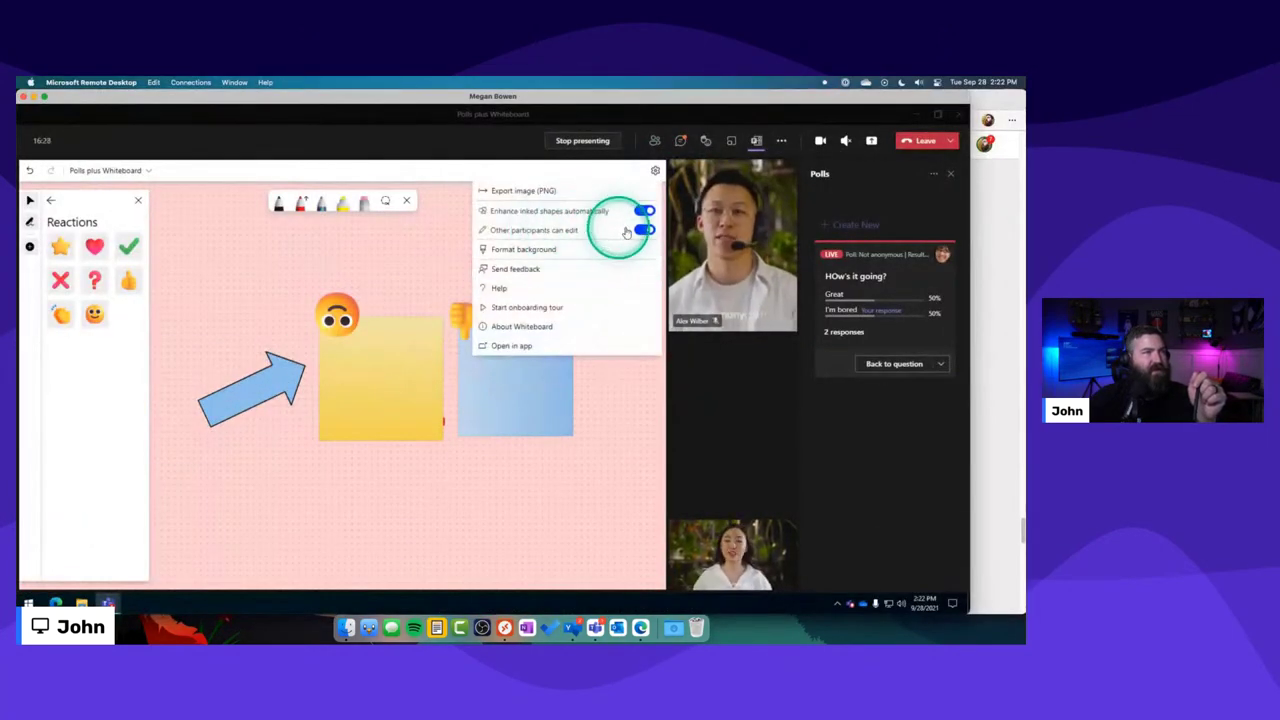
click(645, 230)
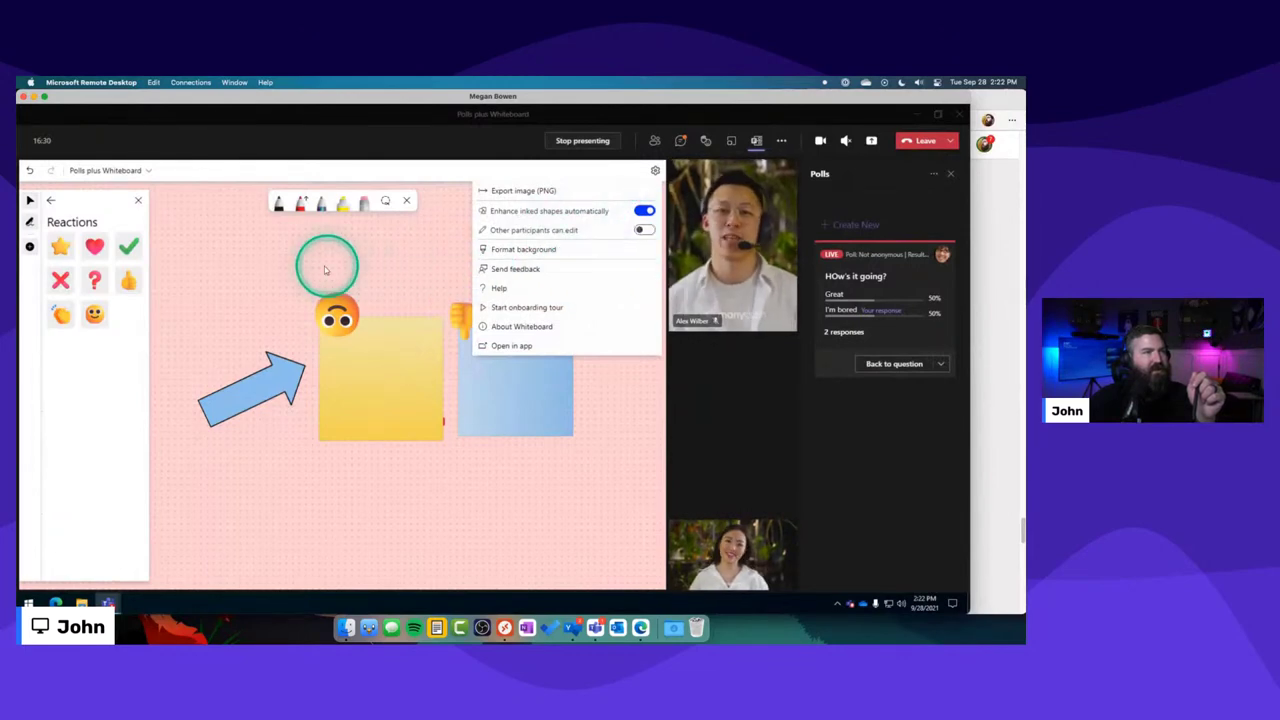
Draw a black ellipse over the smiley reaction with the pen, and try inking from the second participant's meeting window.
click(280, 203)
mouse_move(245, 280)
mouse_down()
mouse_move(377, 263)
mouse_move(247, 258)
mouse_up()
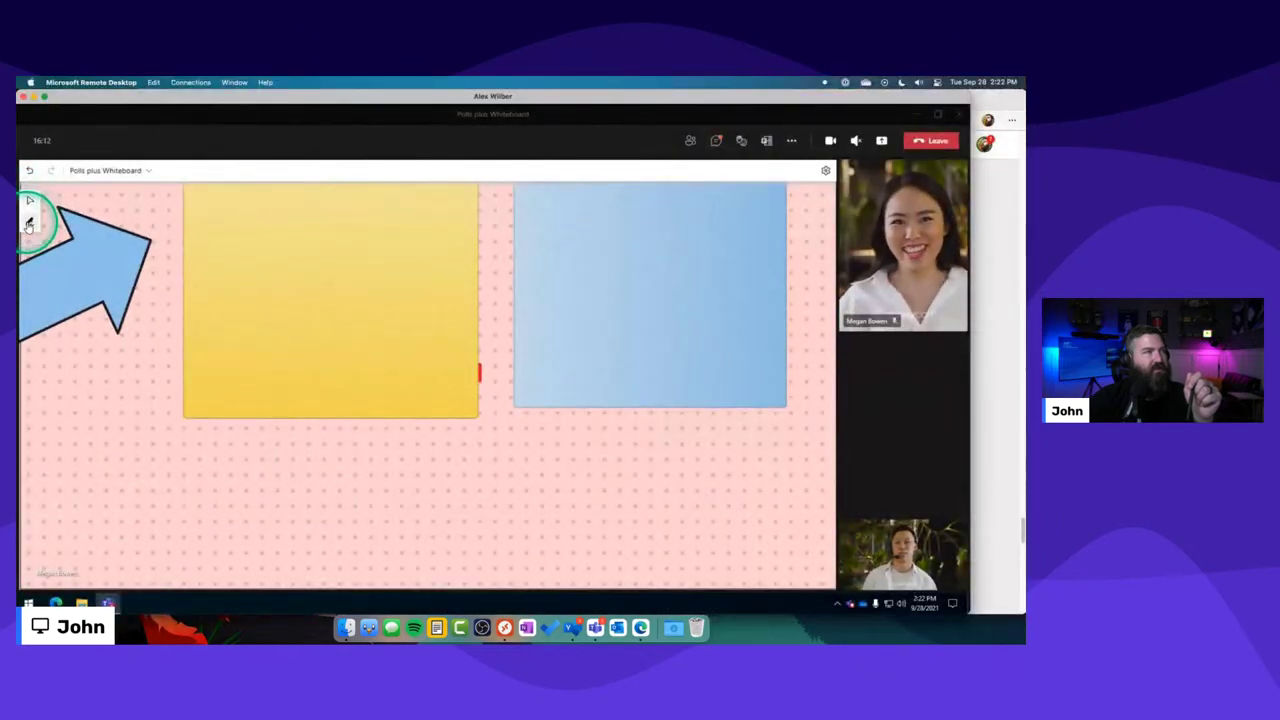
click(29, 222)
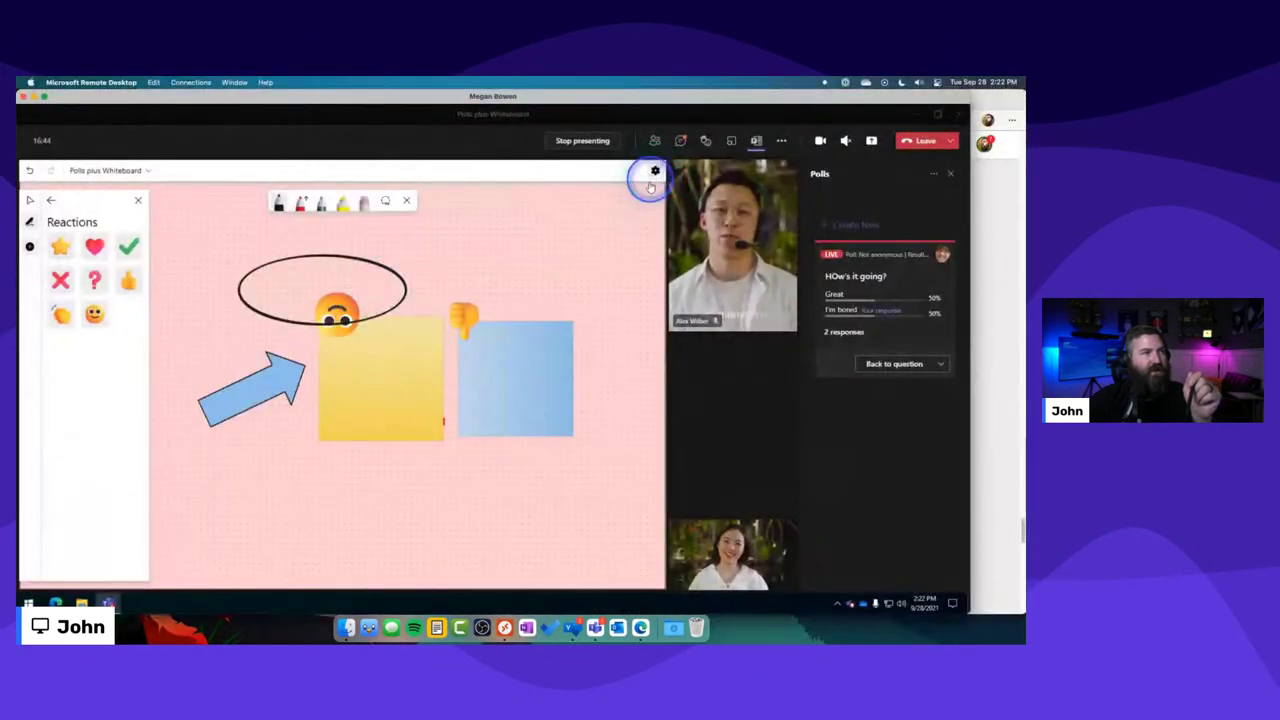
Check the whiteboard's settings options in the presenter's meeting, and switch back to the Whiteboard blog in Microsoft Edge.
click(654, 172)
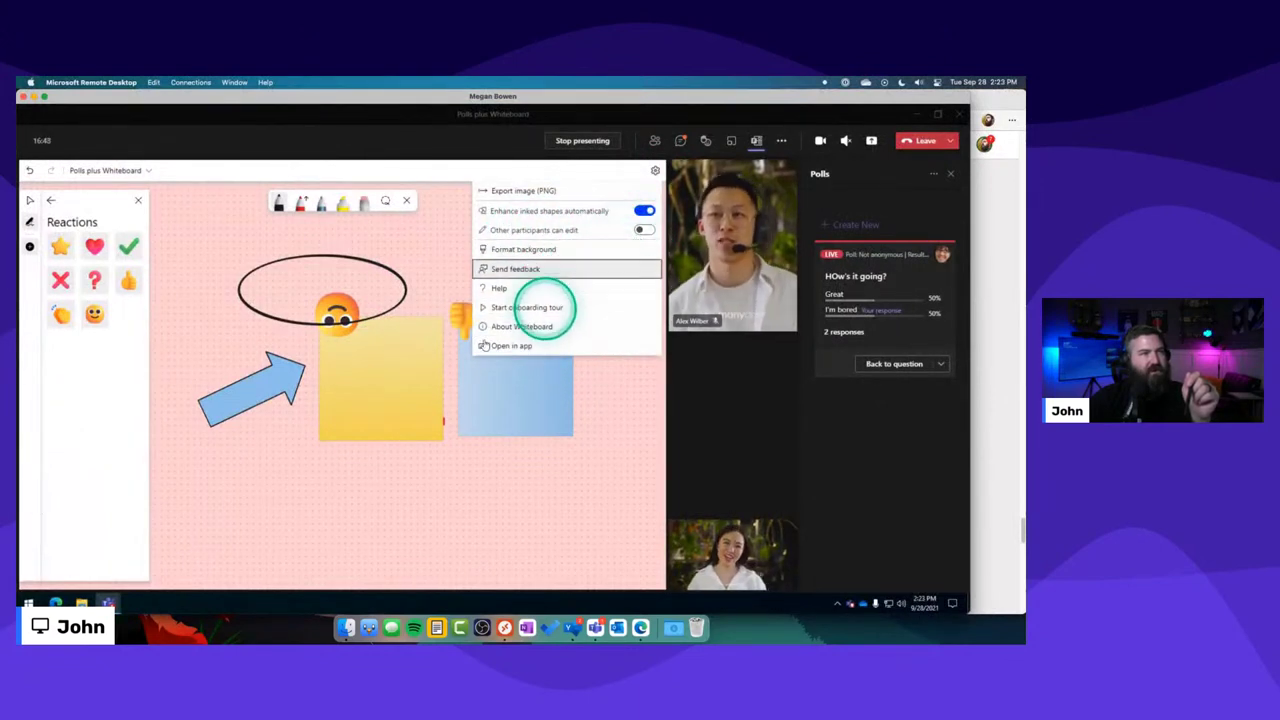
click(240, 349)
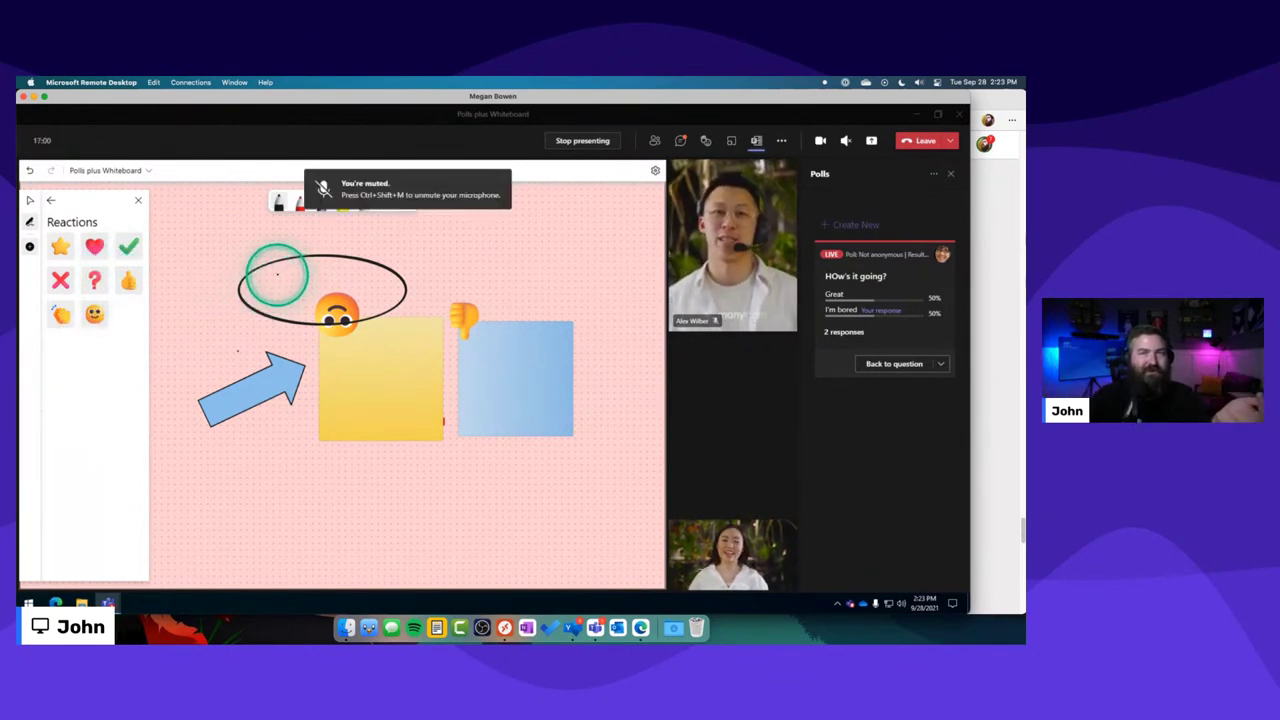
key(ctrl+Up)
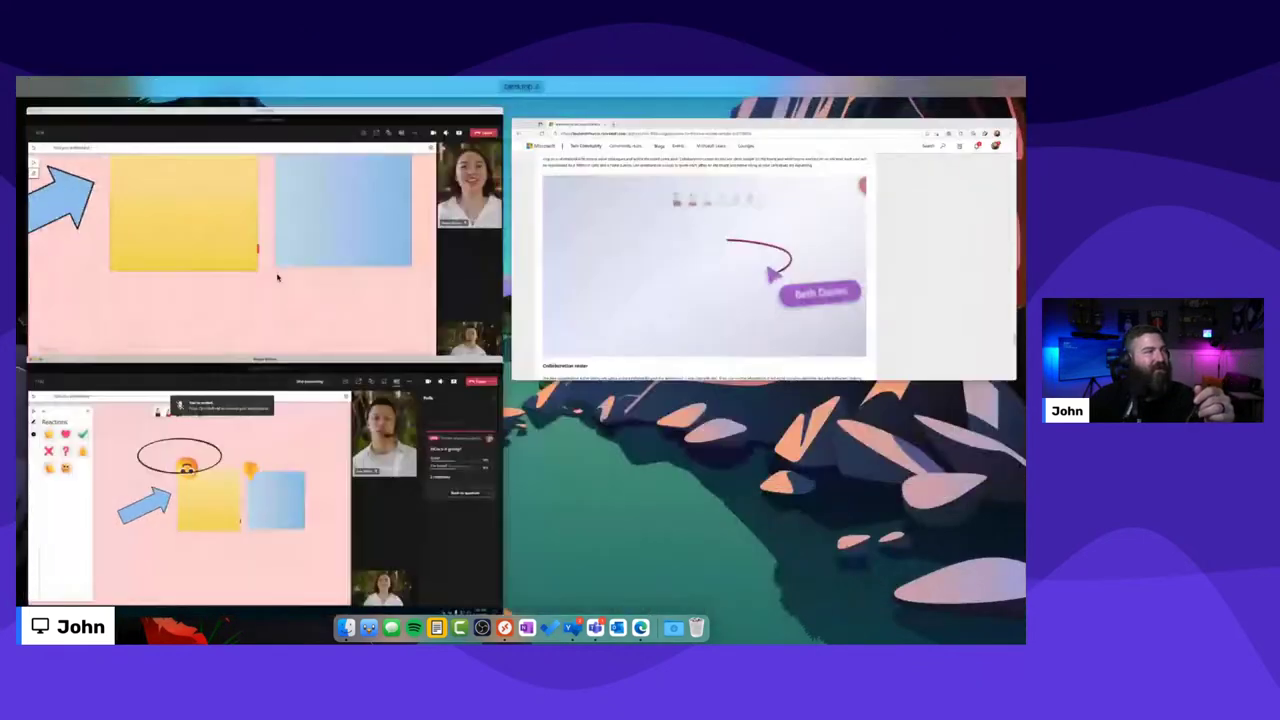
click(586, 309)
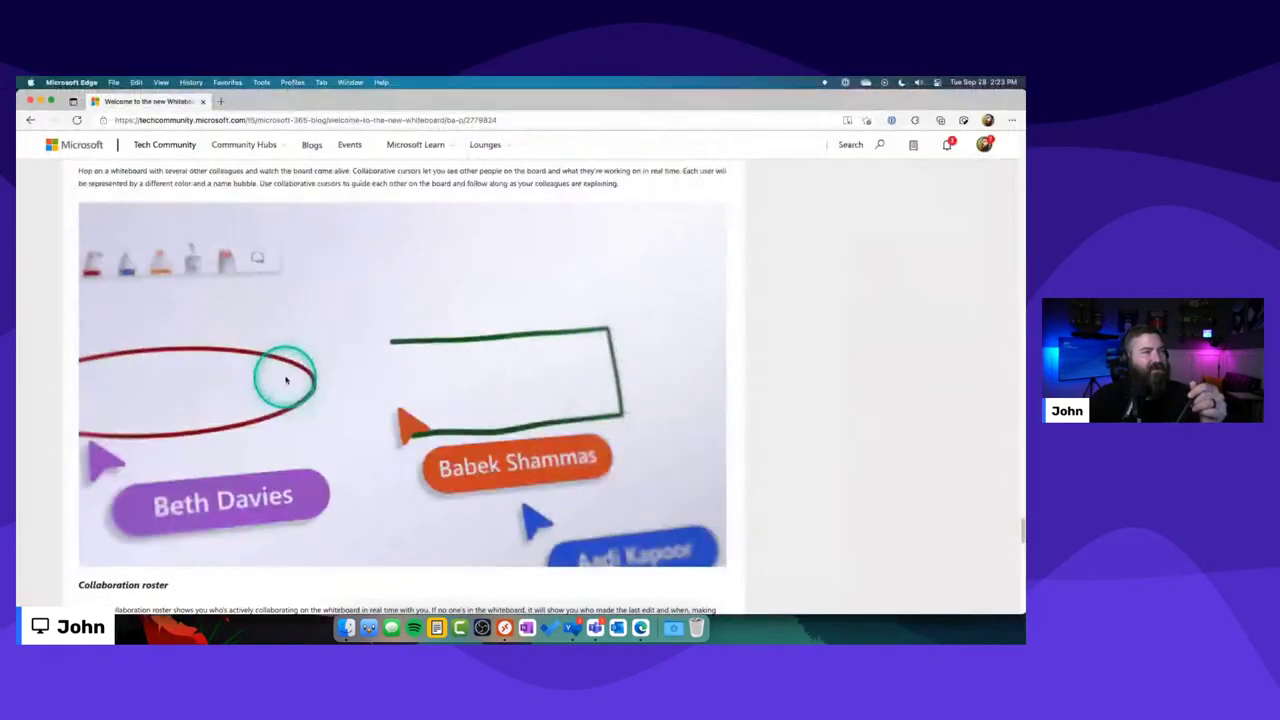
Review the blog's Collaboration roster feature, highlighting its paragraph.
scroll(811, 429, down, 5)
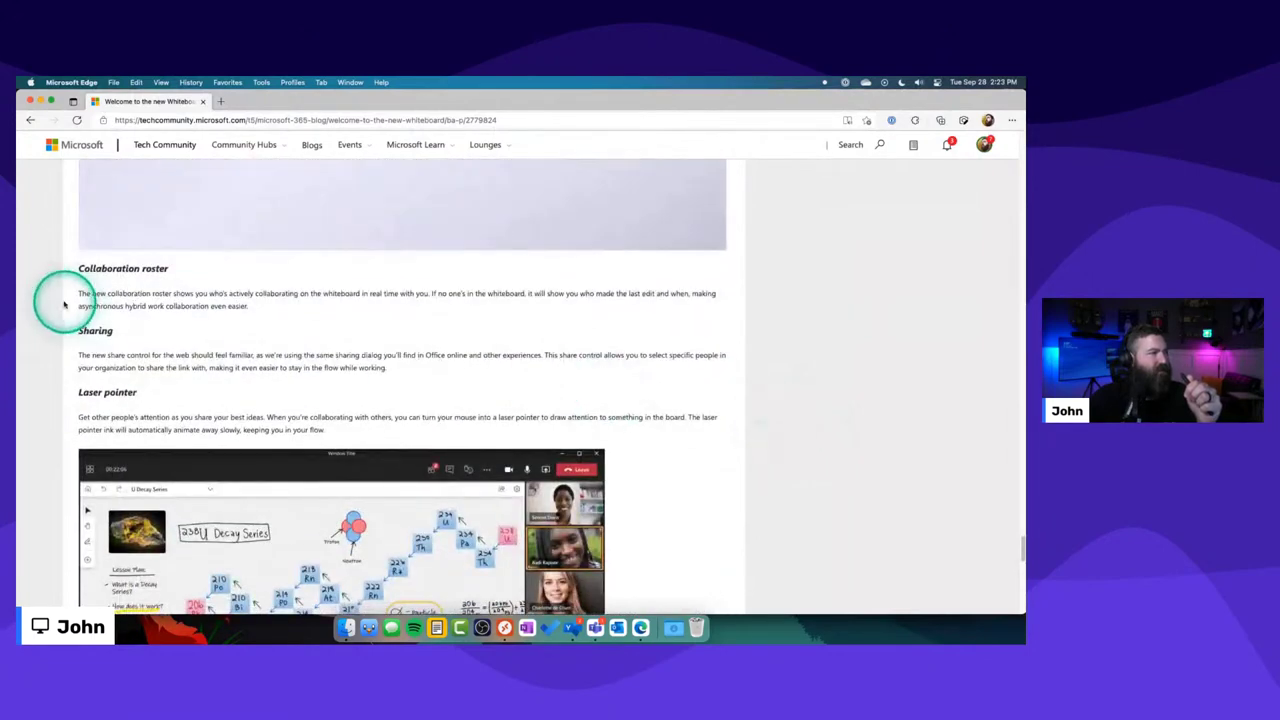
triple_click(193, 305)
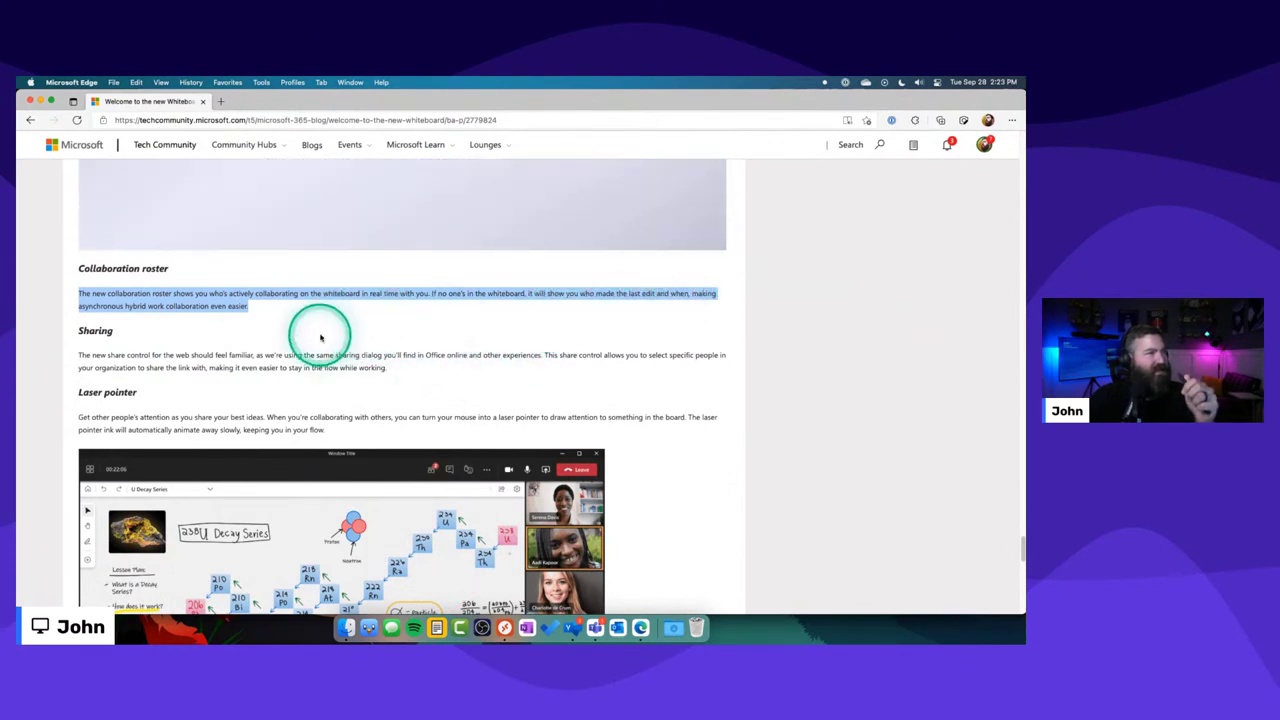
scroll(297, 336, up, 1)
scroll(297, 336, up, 1)
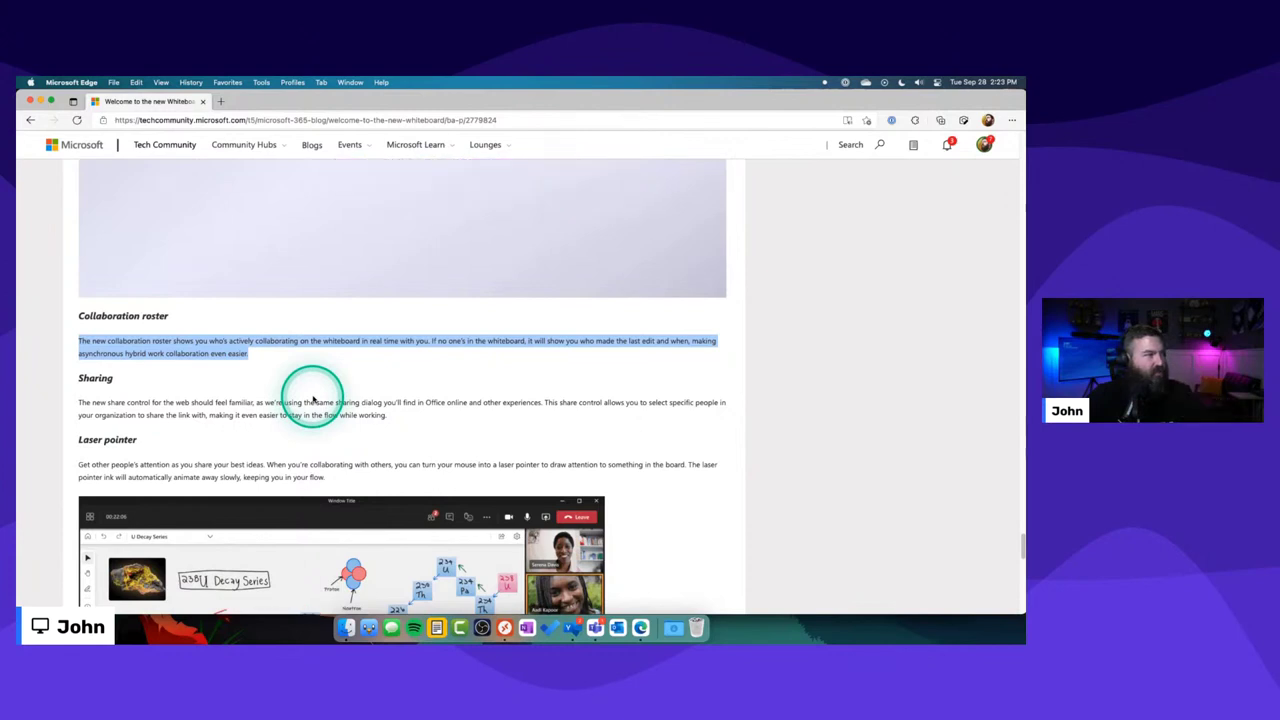
Review the blog's Sharing feature, highlighting the passages on the Office online sharing dialog and selecting specific people.
scroll(313, 398, down, 1)
drag(127, 375, 211, 376)
drag(440, 400, 449, 400)
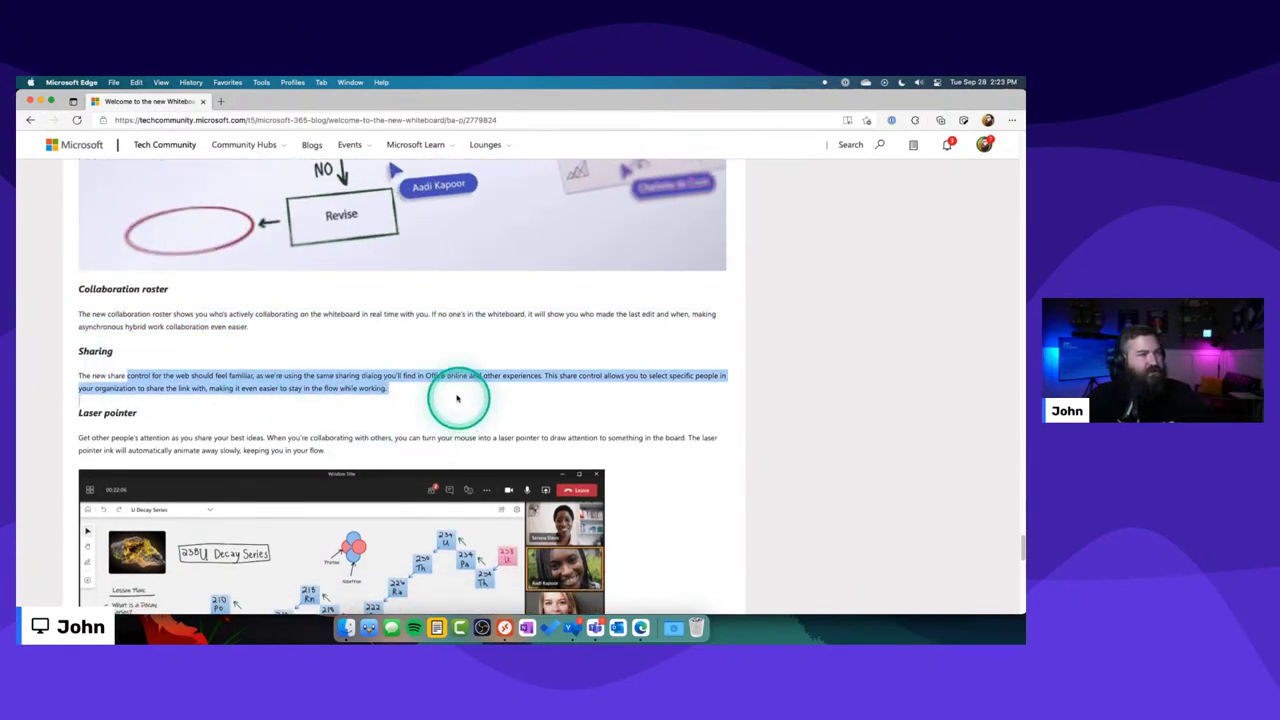
drag(338, 376, 385, 376)
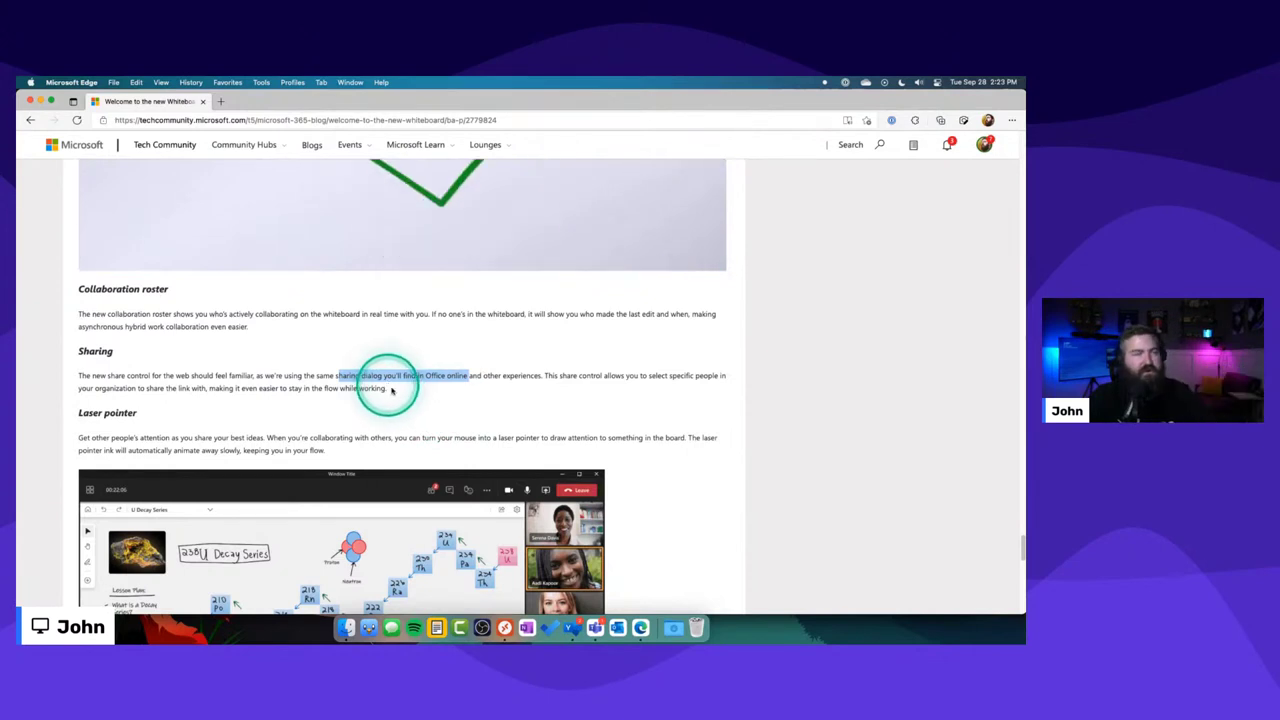
scroll(494, 431, down, 3)
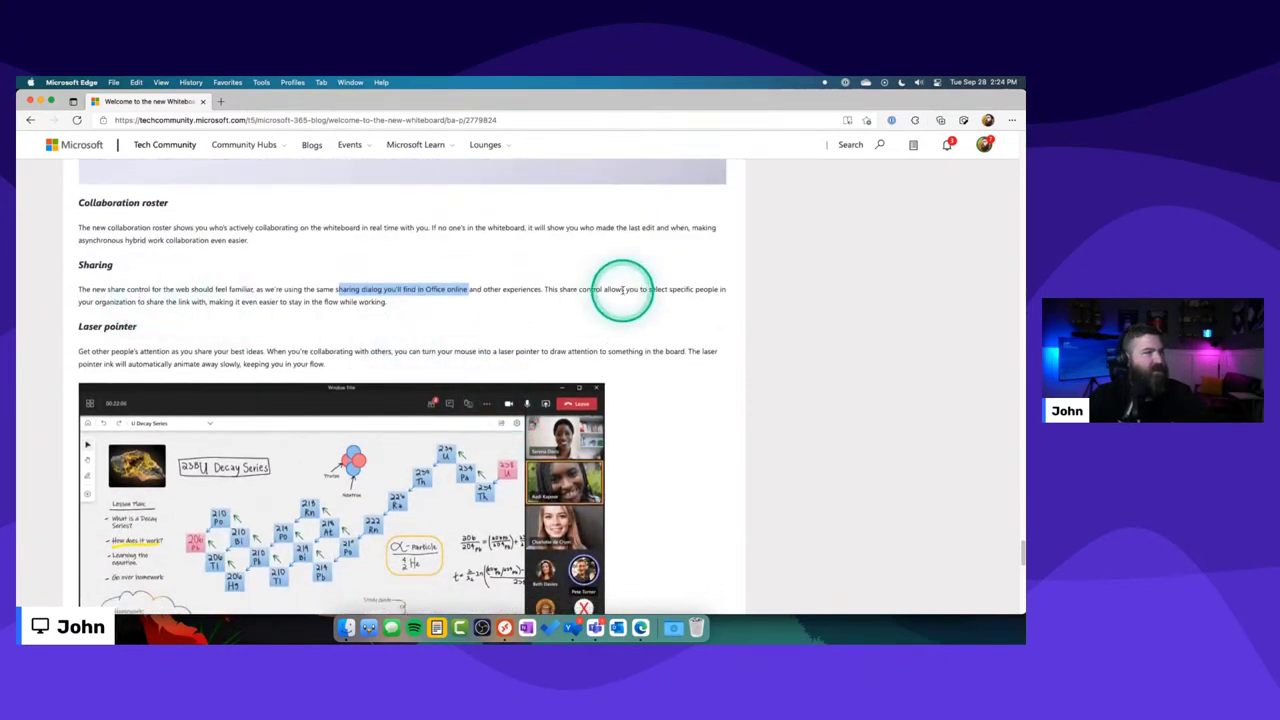
drag(581, 289, 693, 289)
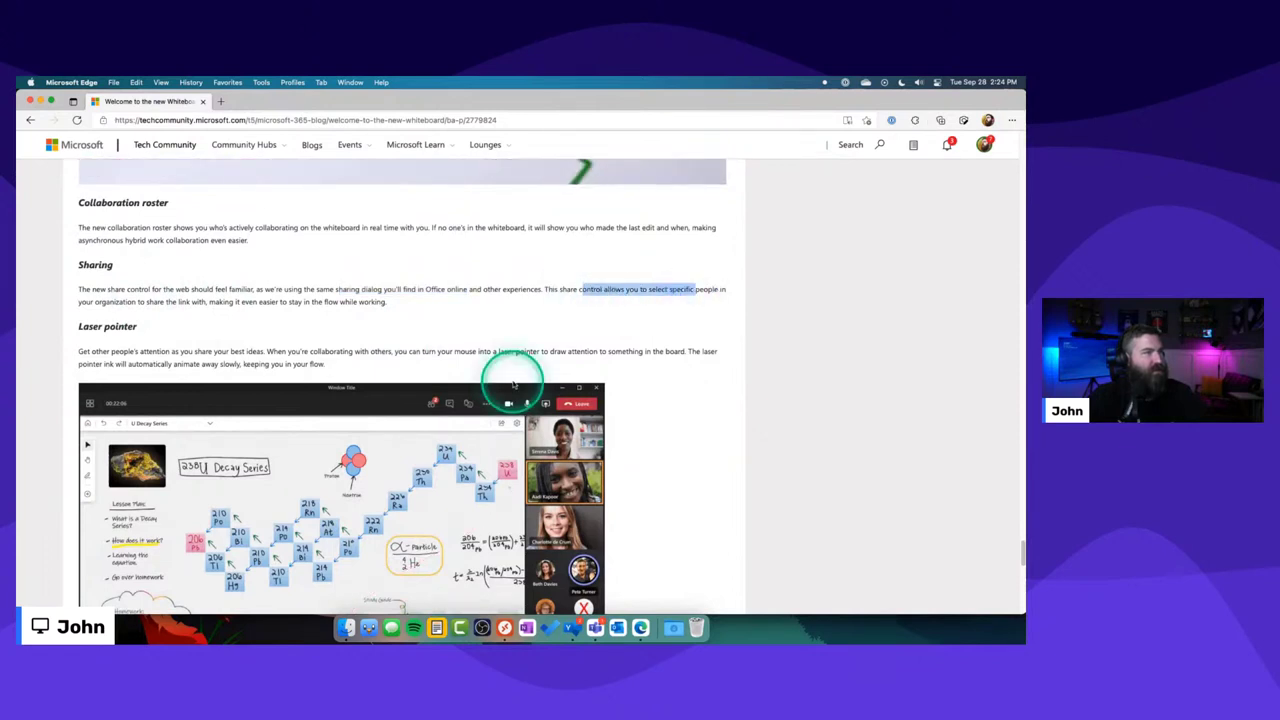
drag(214, 301, 163, 290)
click(397, 306)
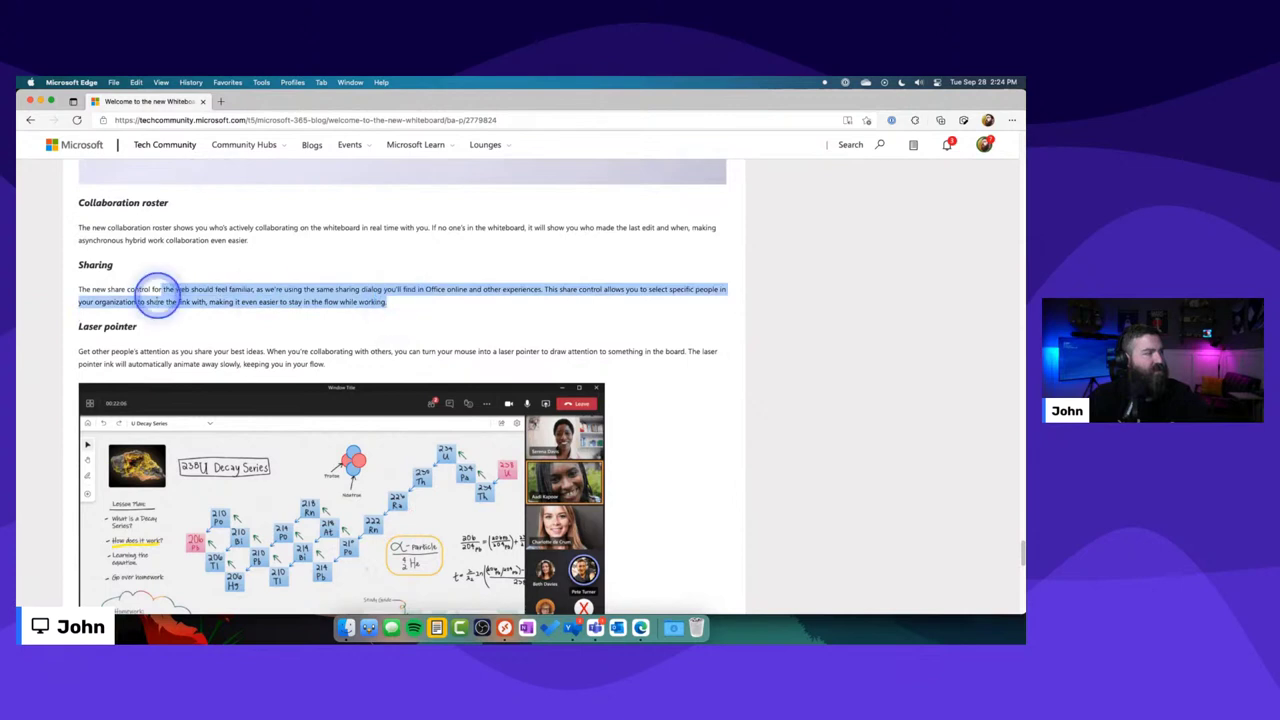
Review the blog's Laser pointer feature, highlighting its paragraph and examining the animated demo.
scroll(315, 413, down, 1)
scroll(315, 413, down, 4)
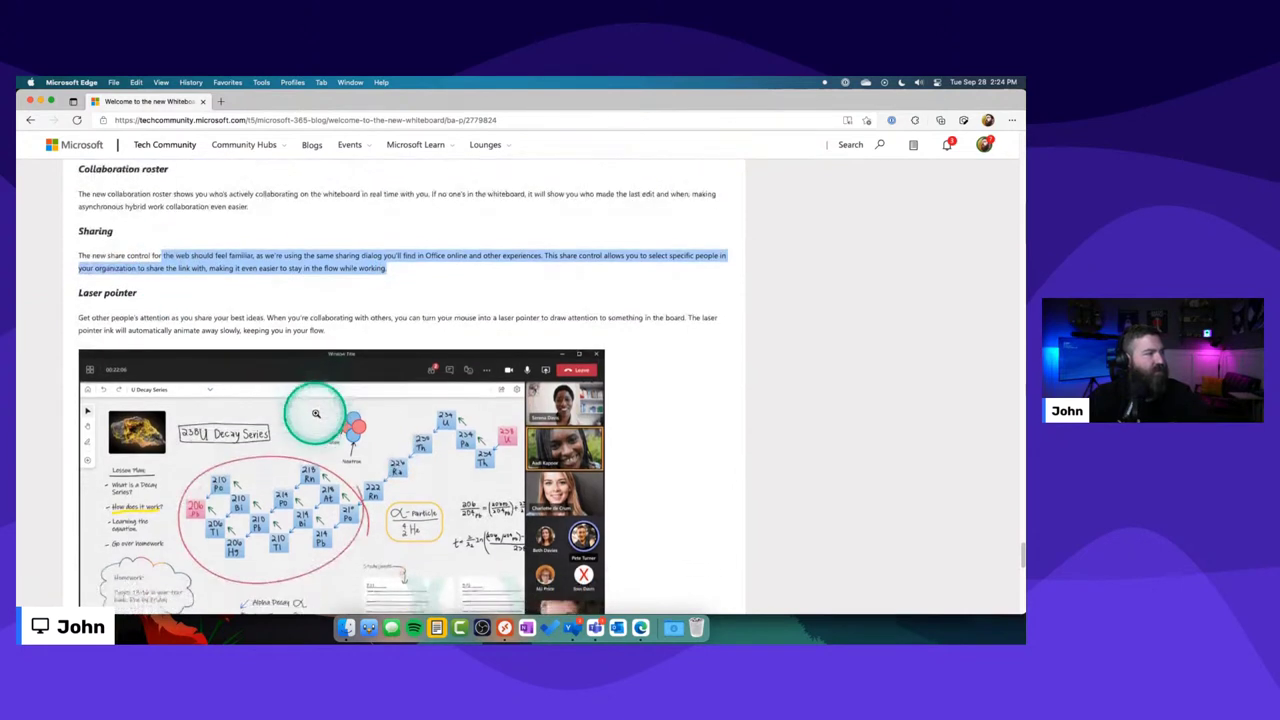
scroll(322, 415, down, 1)
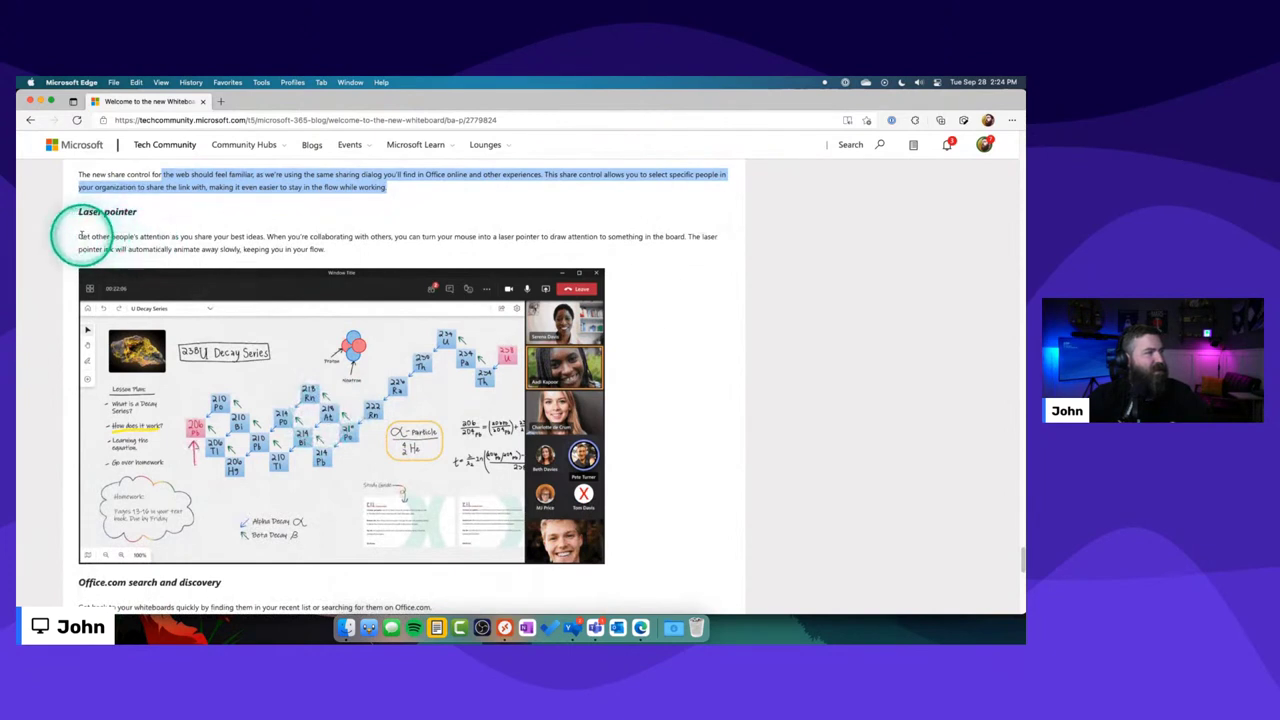
drag(80, 236, 291, 251)
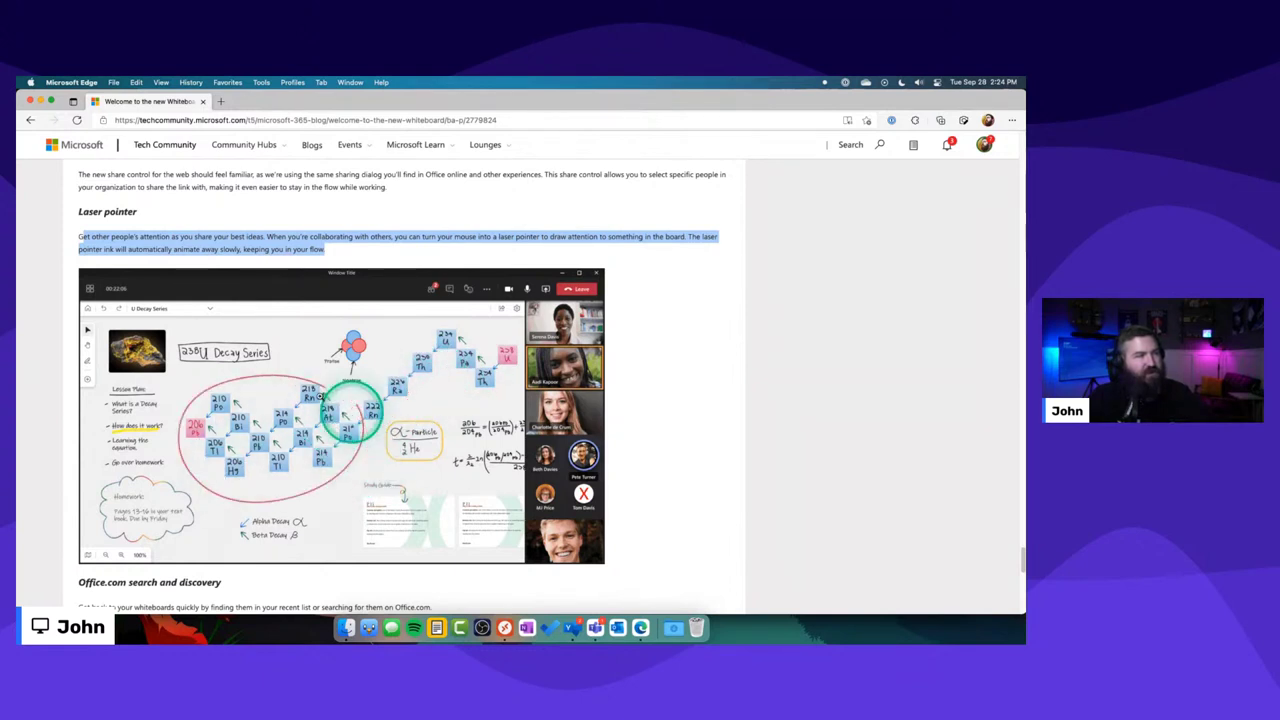
Review the Office.com search and discovery and Recycle bin features, highlighting their text and the GCC availability note.
scroll(741, 517, down, 3)
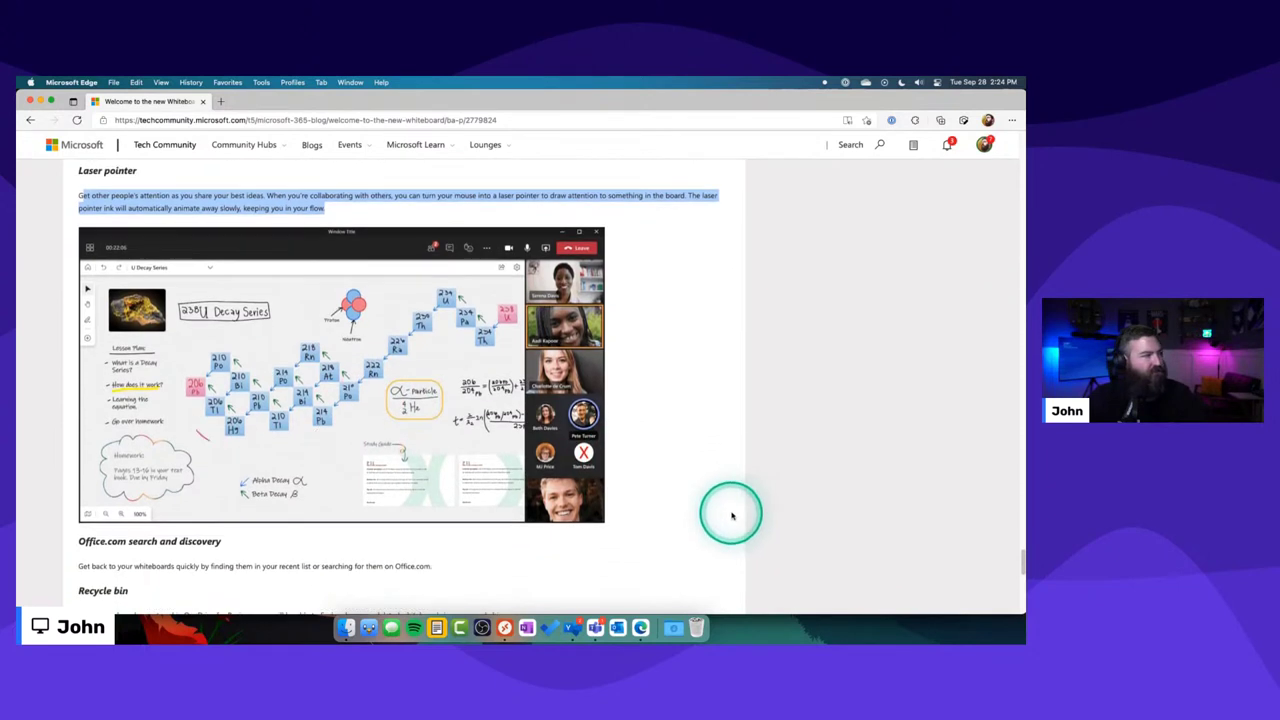
scroll(731, 516, down, 6)
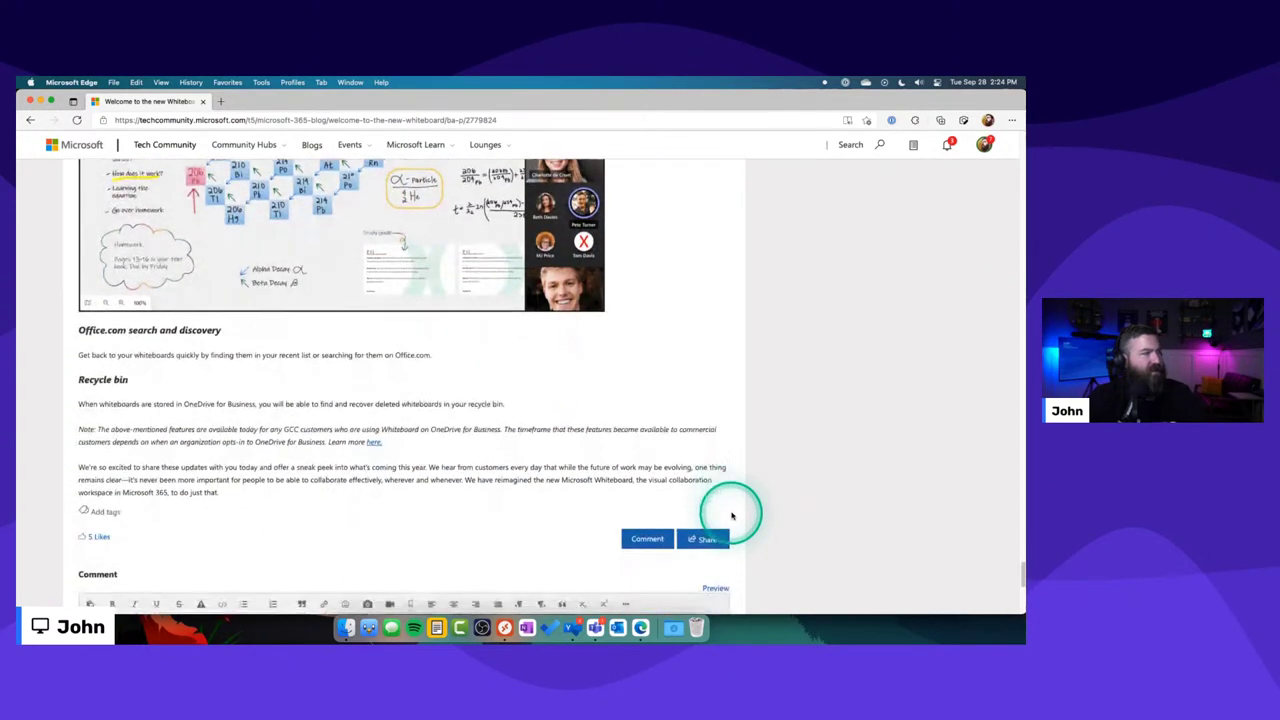
drag(151, 336, 398, 334)
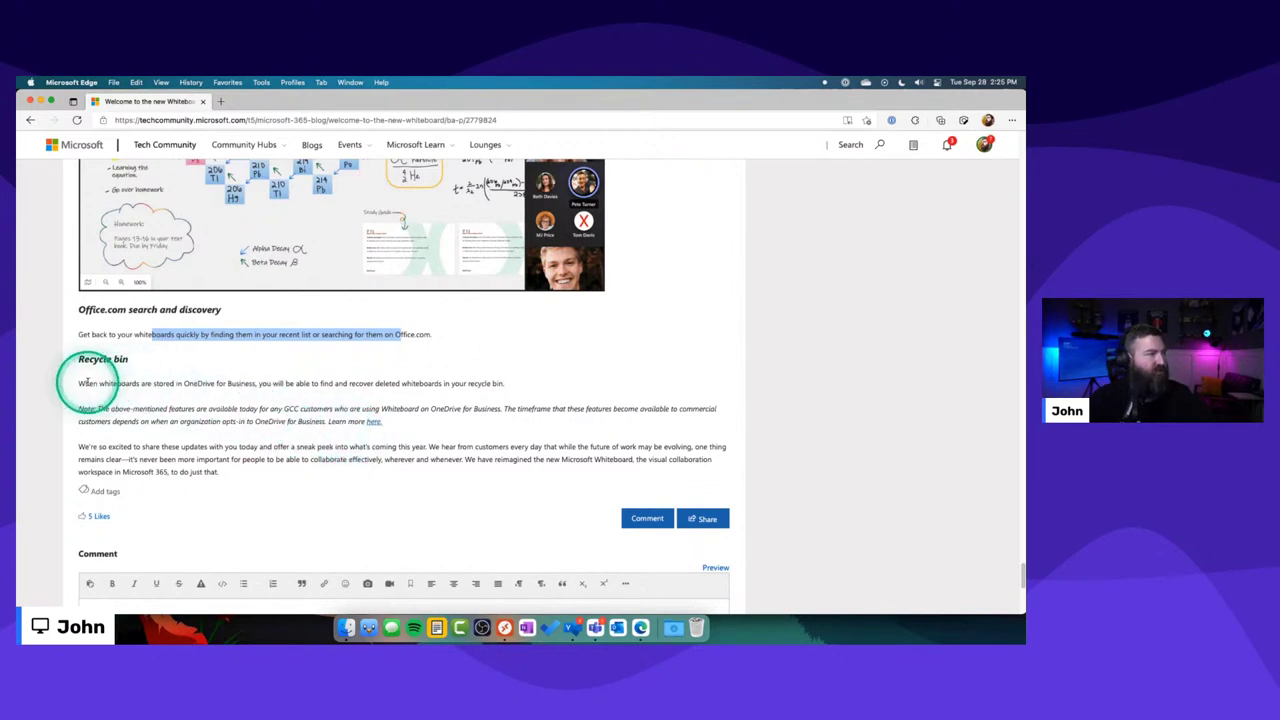
drag(108, 336, 434, 336)
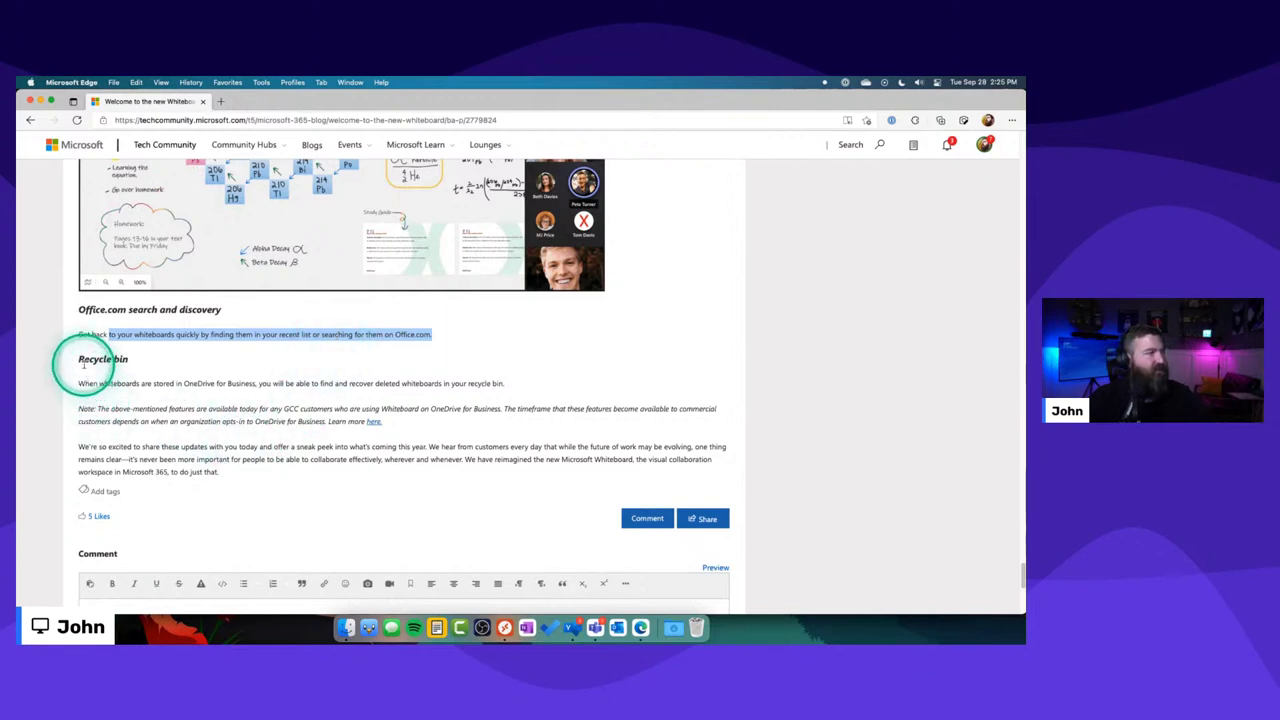
drag(79, 360, 571, 420)
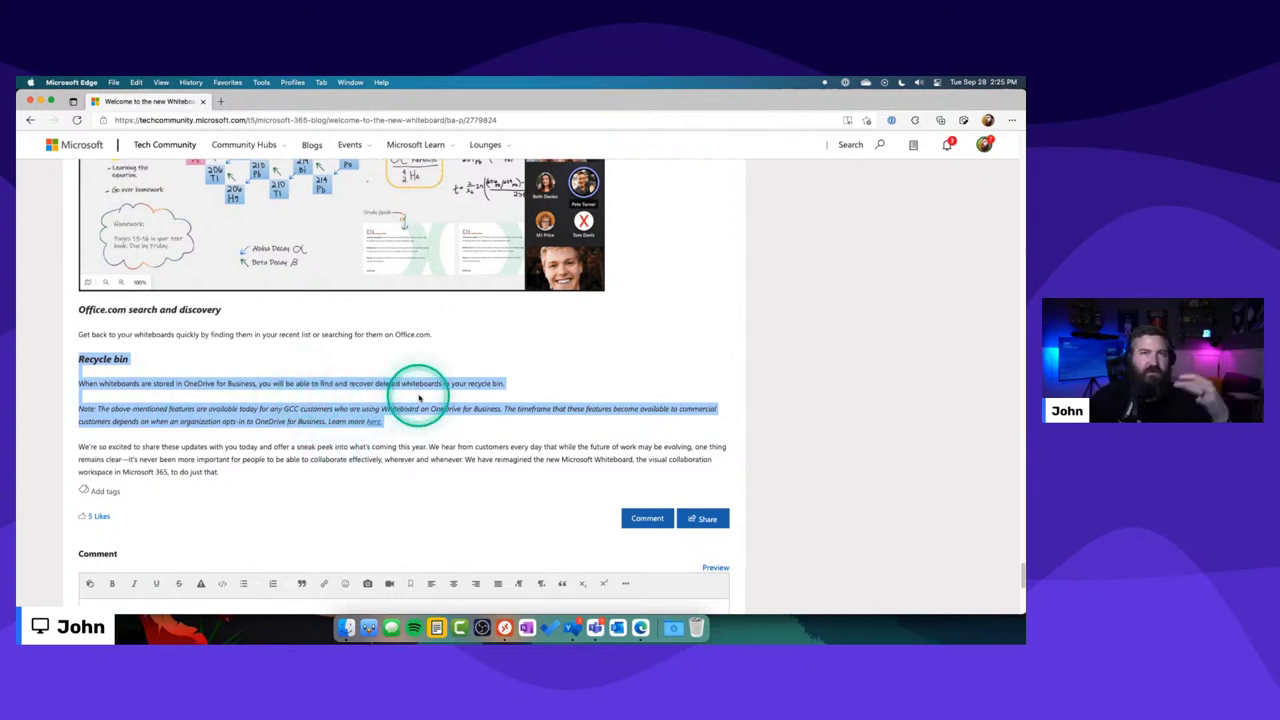
click(399, 500)
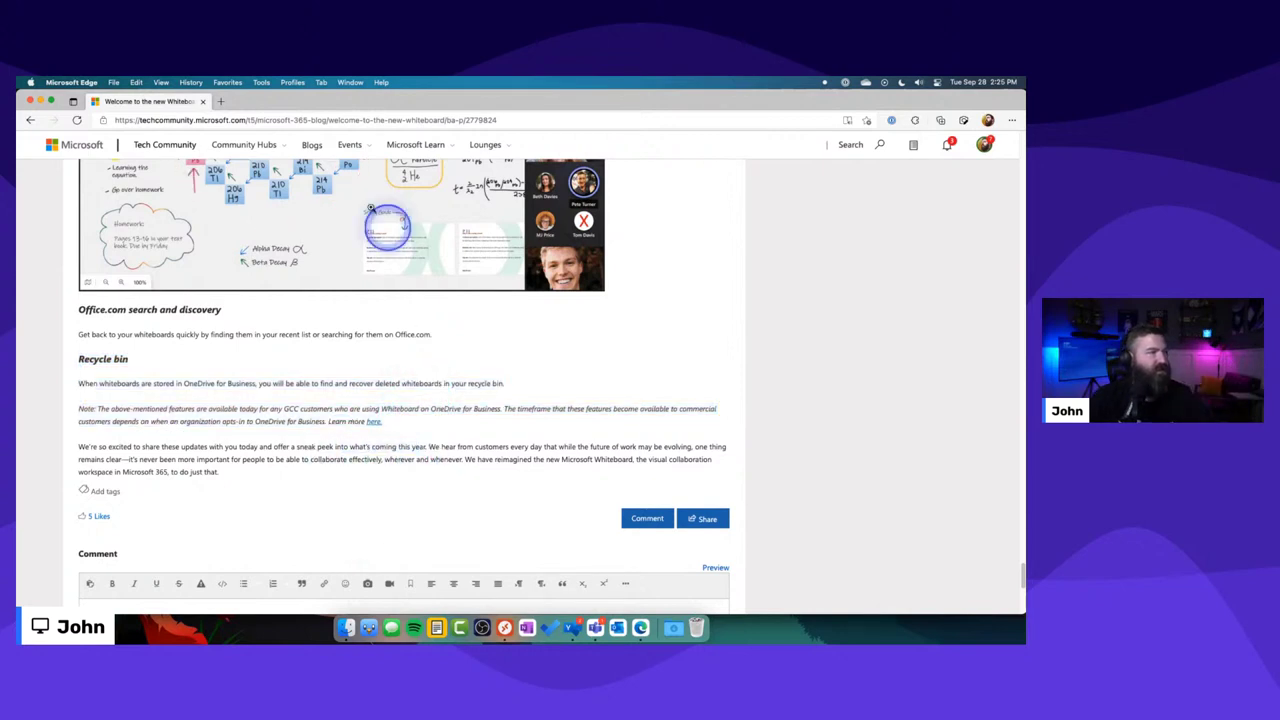
Open the Microsoft 365 roadmap at roadmap.office.com in a new browser tab.
click(220, 101)
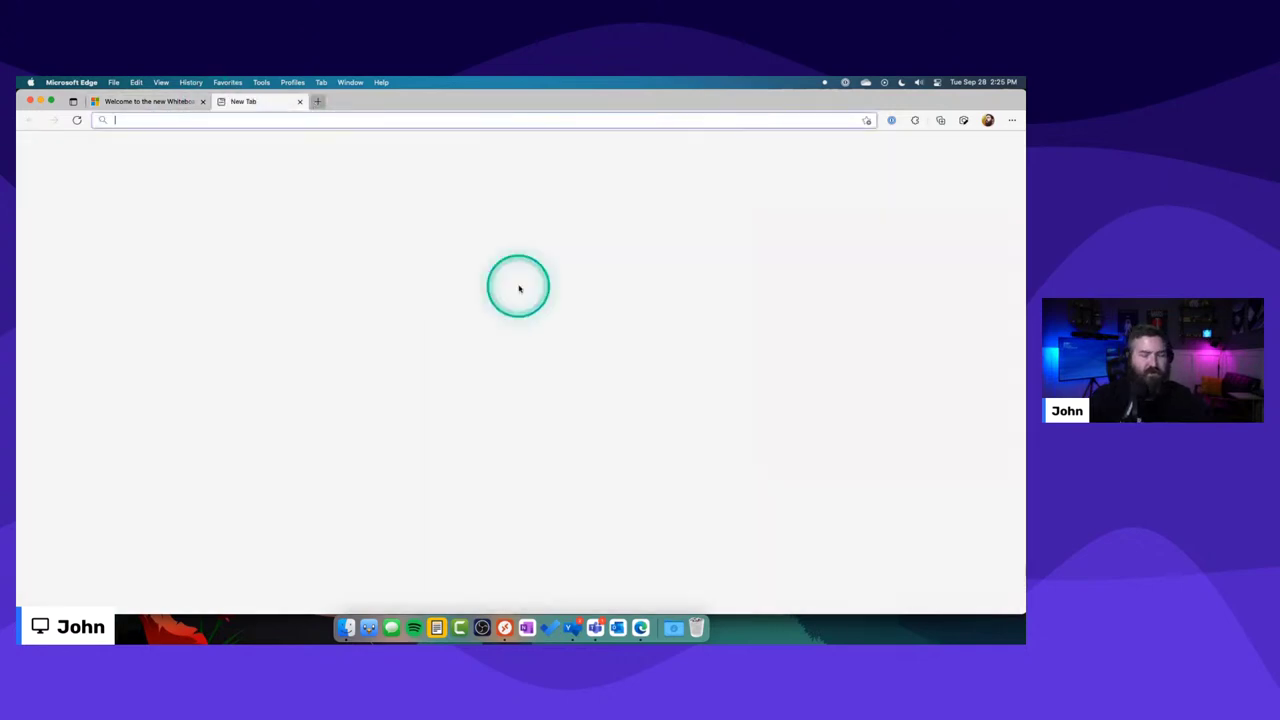
text(roadmap.office.com)
key(Return)
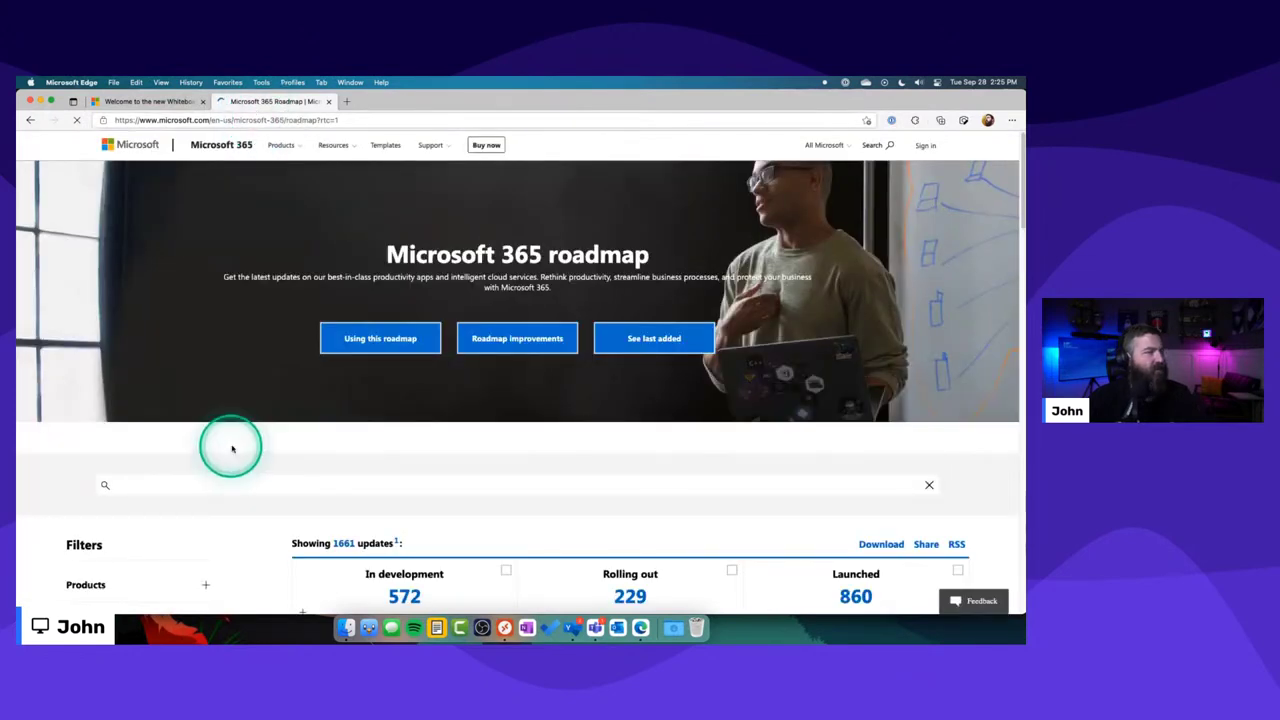
Filter the roadmap updates by the Whiteboard product, expanding the full product list.
scroll(232, 449, down, 5)
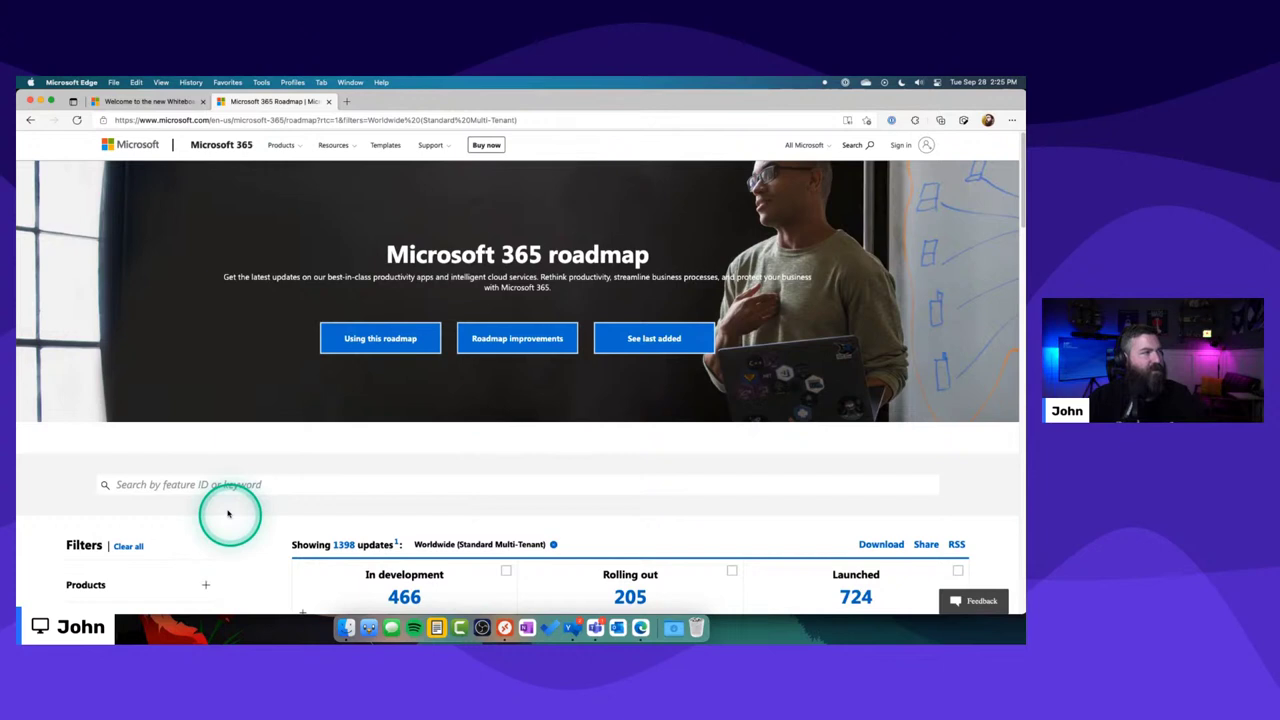
scroll(228, 514, down, 5)
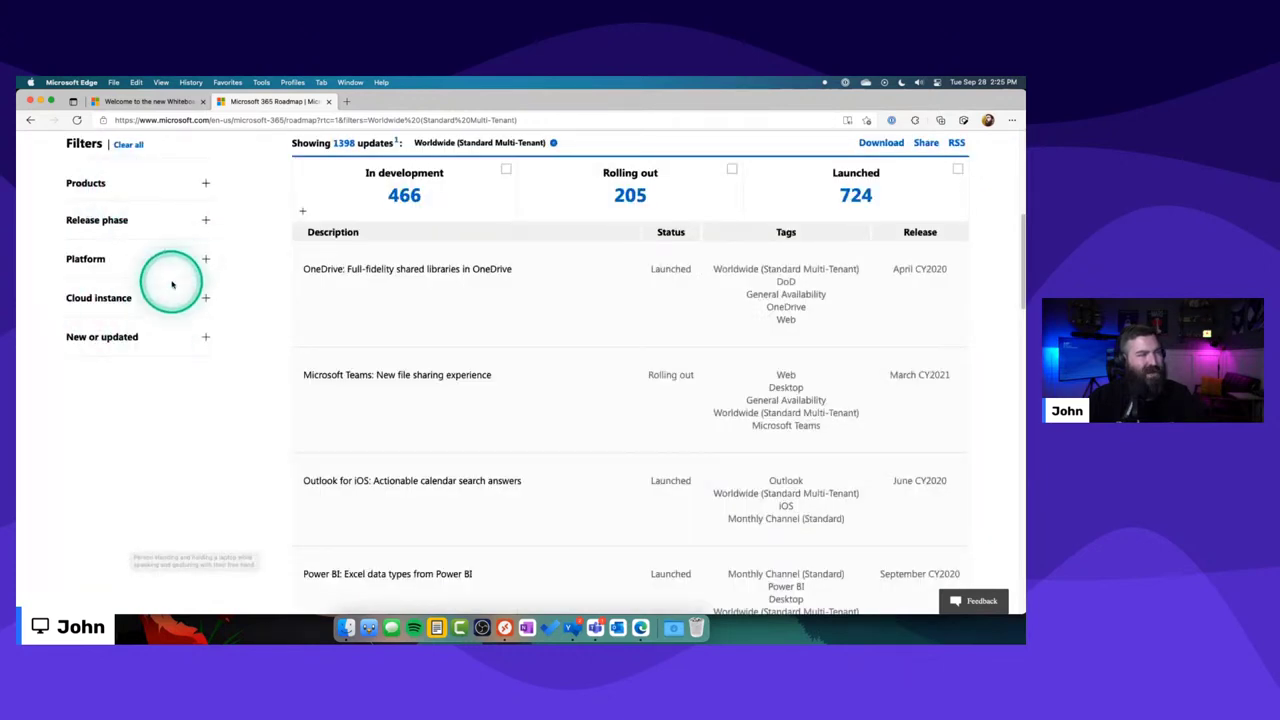
scroll(206, 183, up, 2)
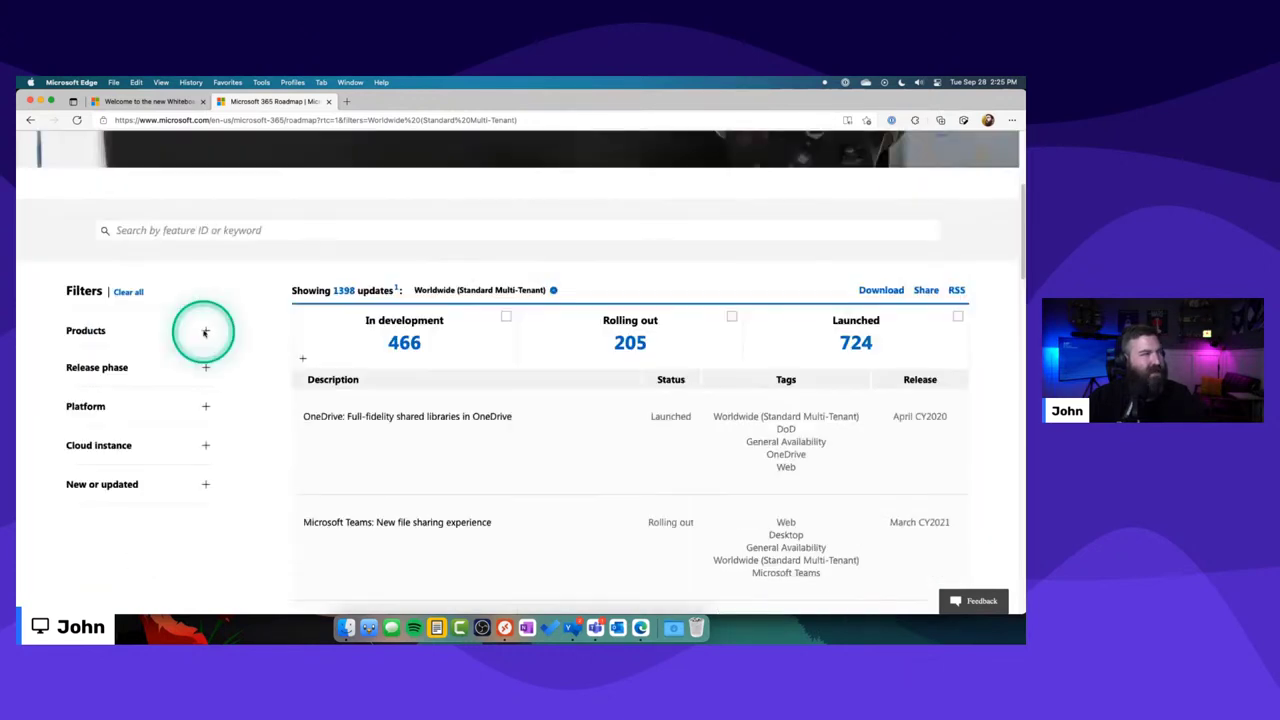
click(206, 330)
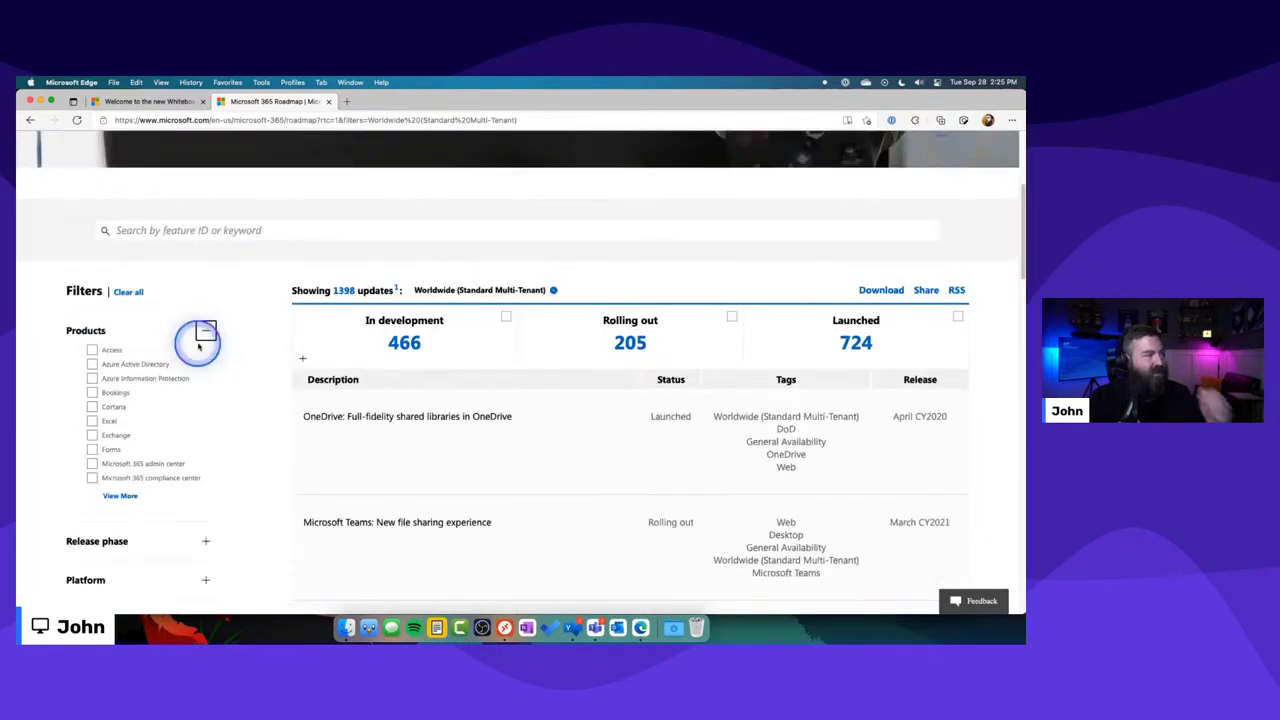
click(115, 495)
scroll(181, 430, down, 1)
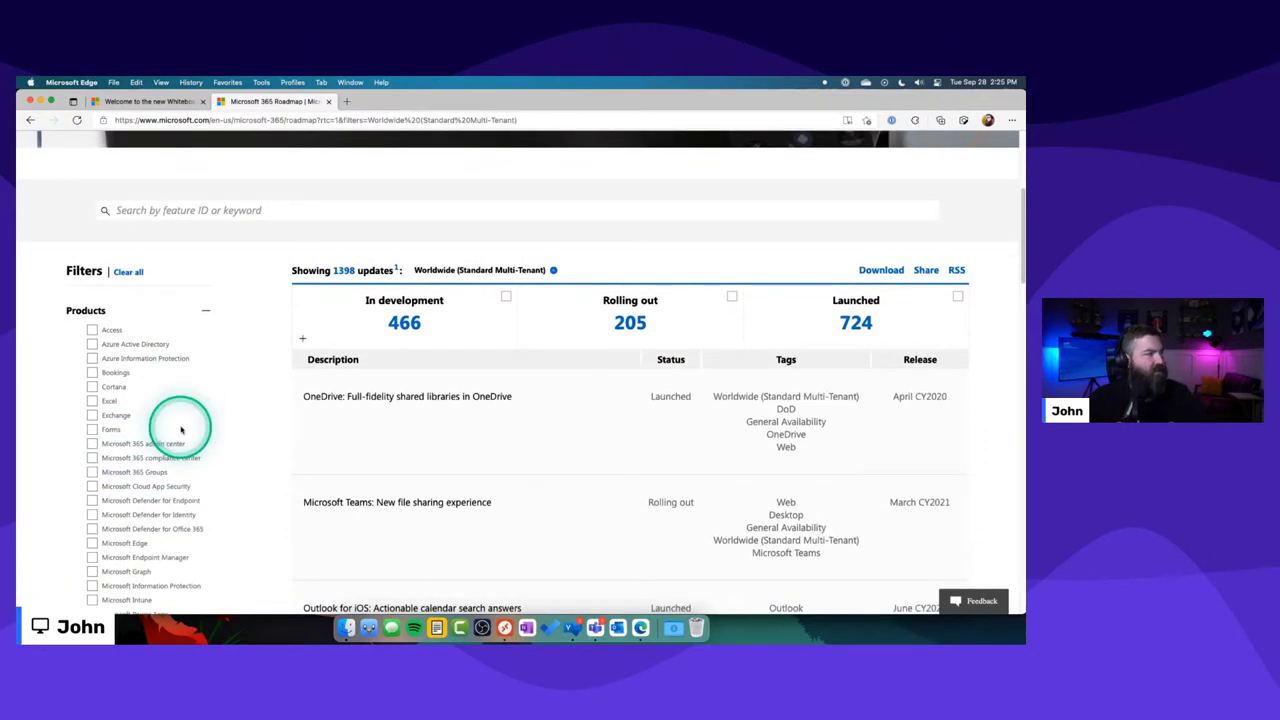
scroll(181, 430, down, 3)
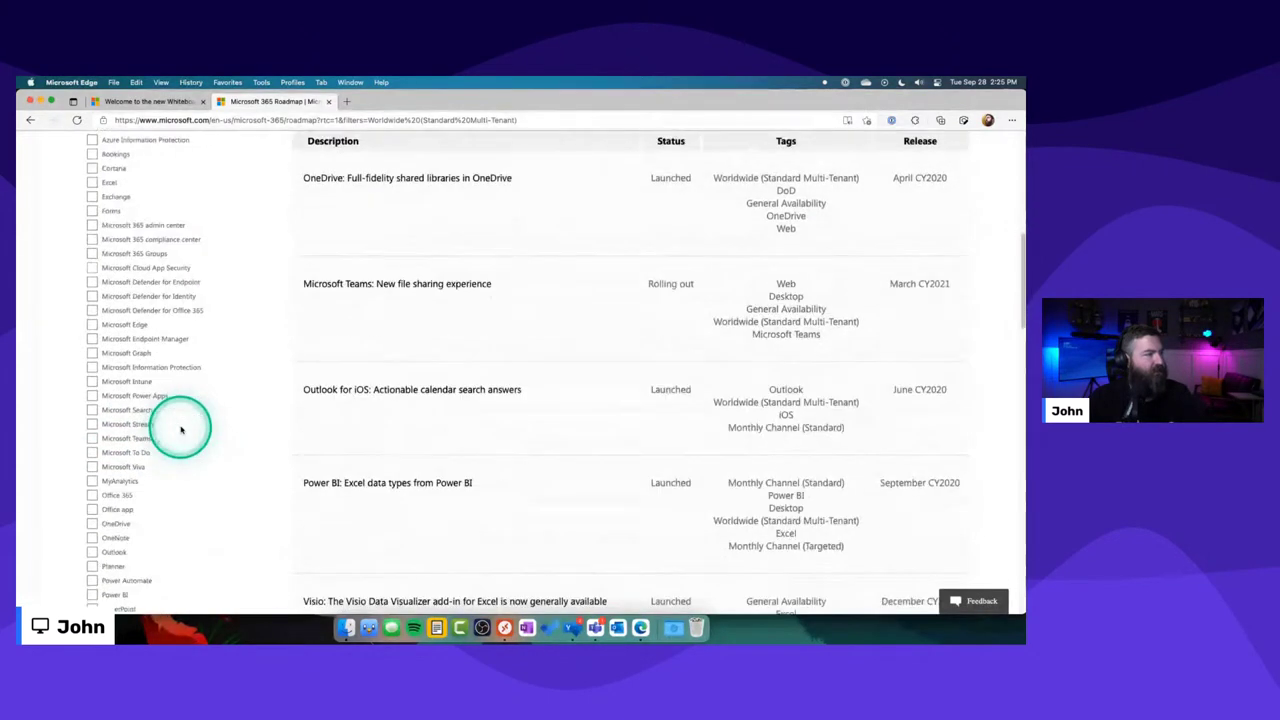
scroll(181, 430, down, 3)
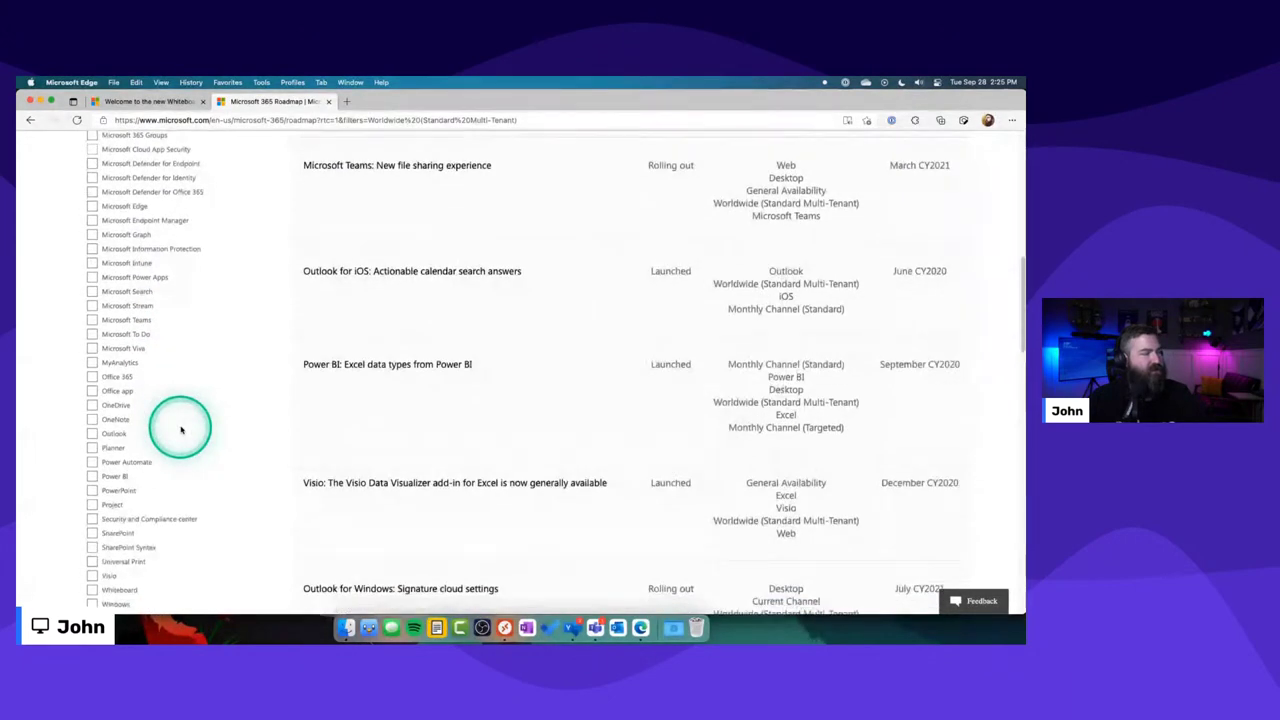
click(145, 555)
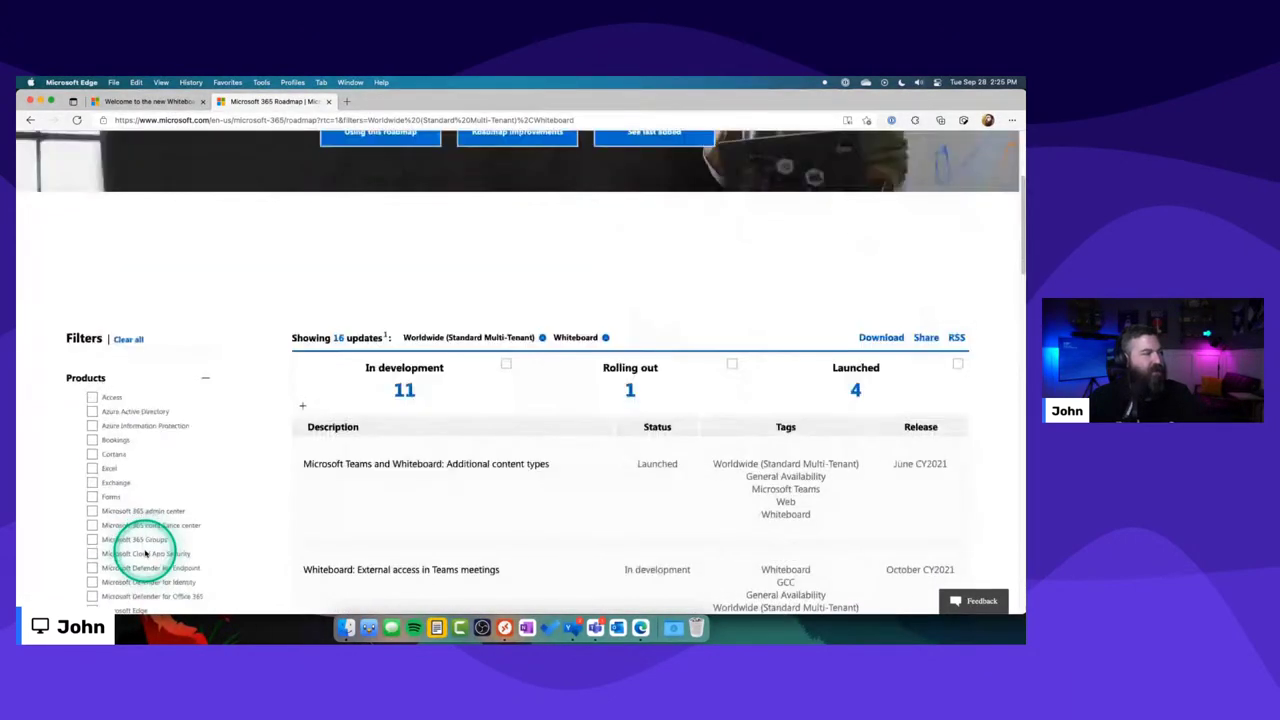
Collapse the product filters and examine the Cloud instance and New or updated filter options for the Whiteboard updates.
click(205, 384)
click(205, 500)
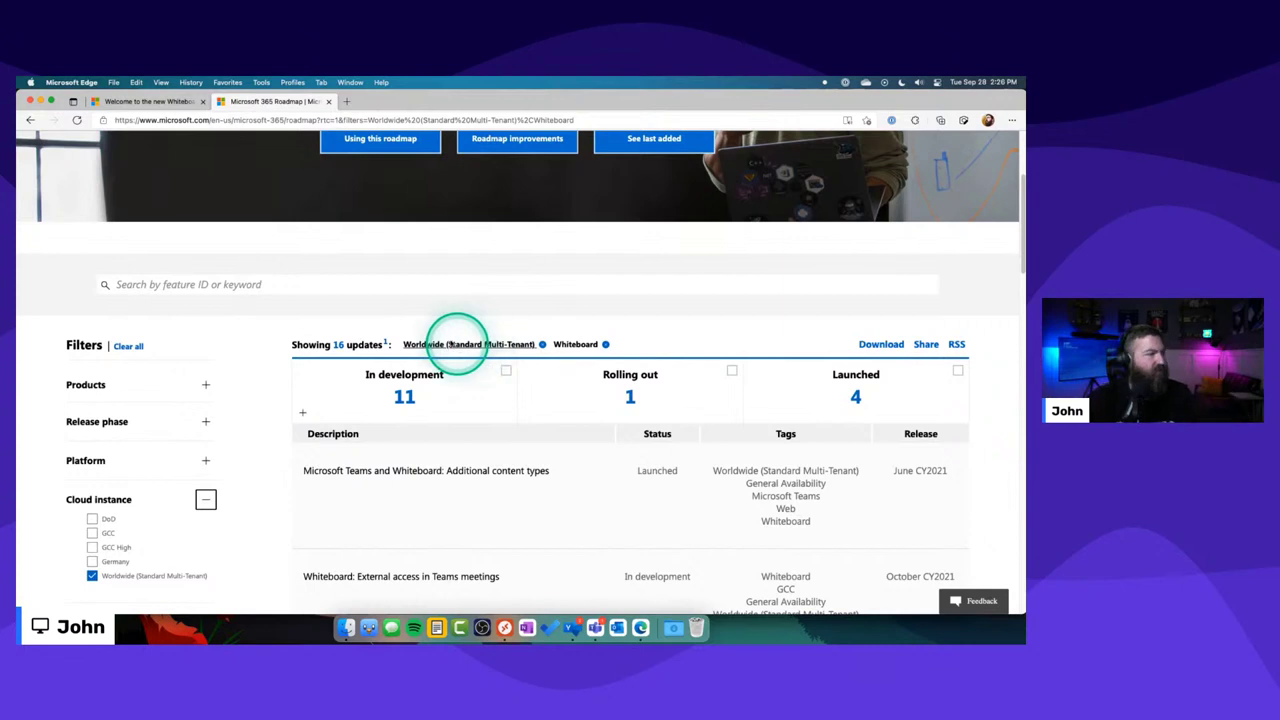
click(205, 499)
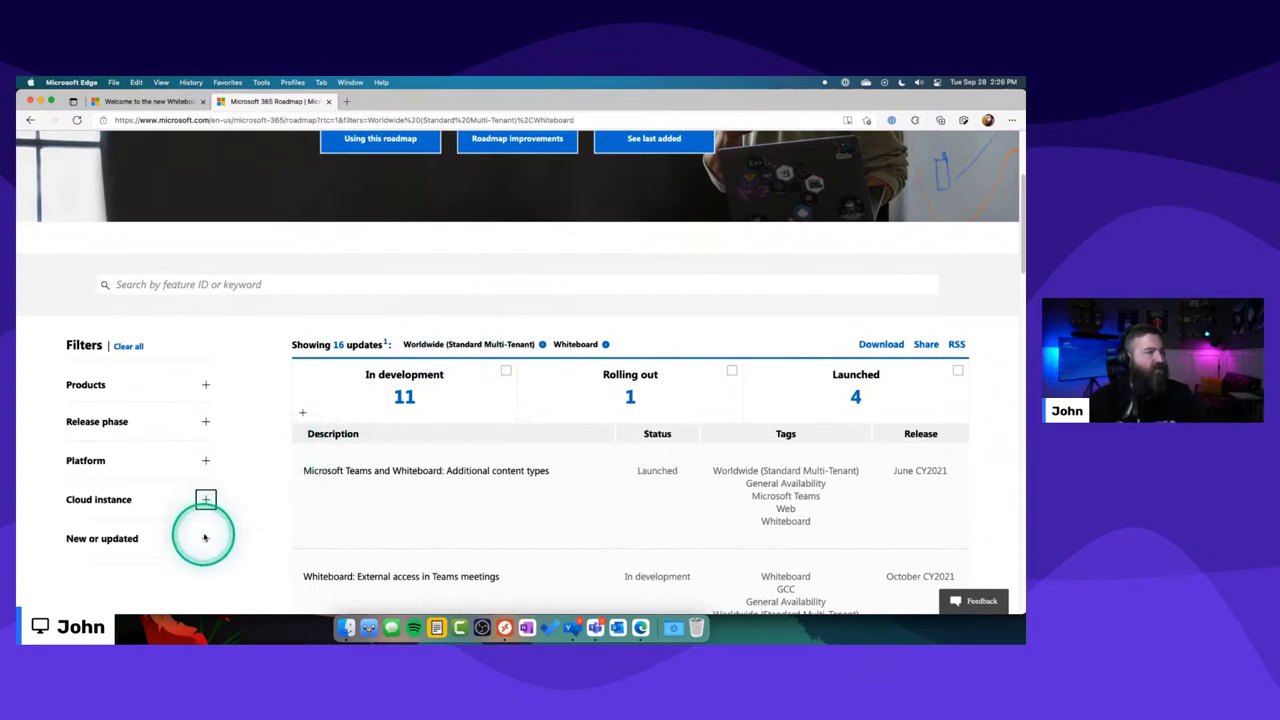
click(205, 538)
scroll(251, 477, down, 2)
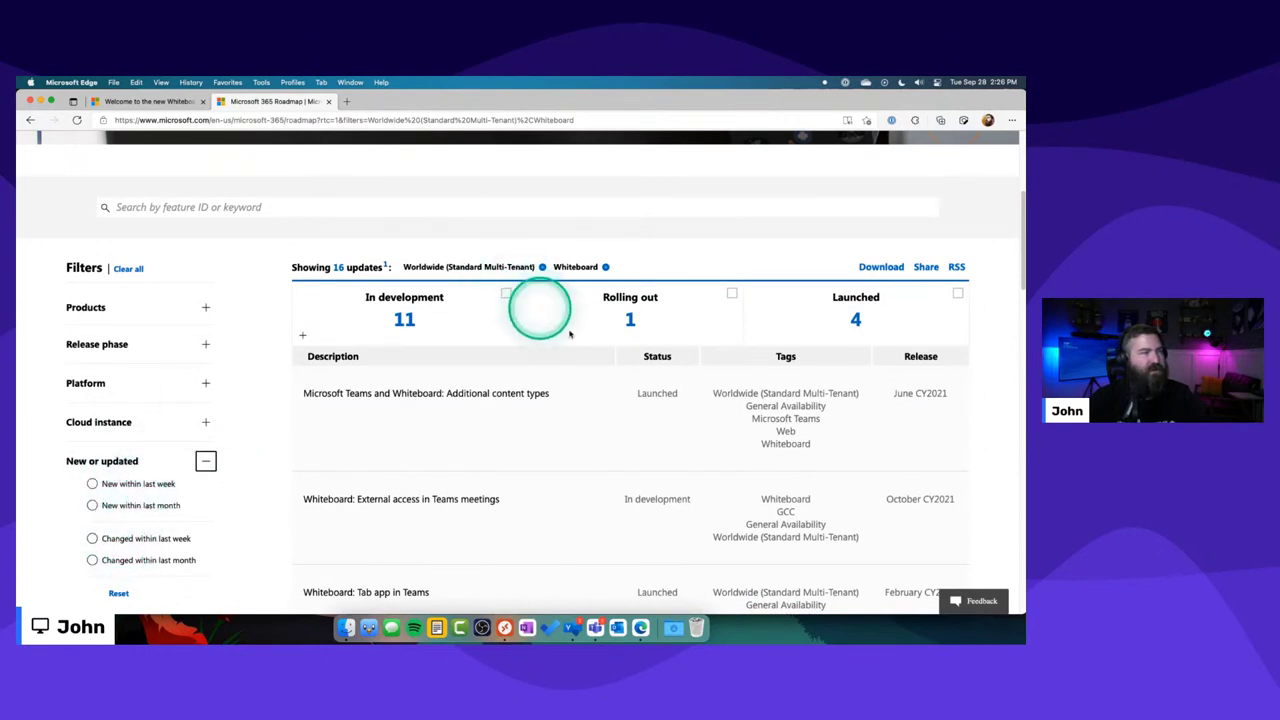
scroll(570, 335, up, 6)
scroll(400, 386, down, 2)
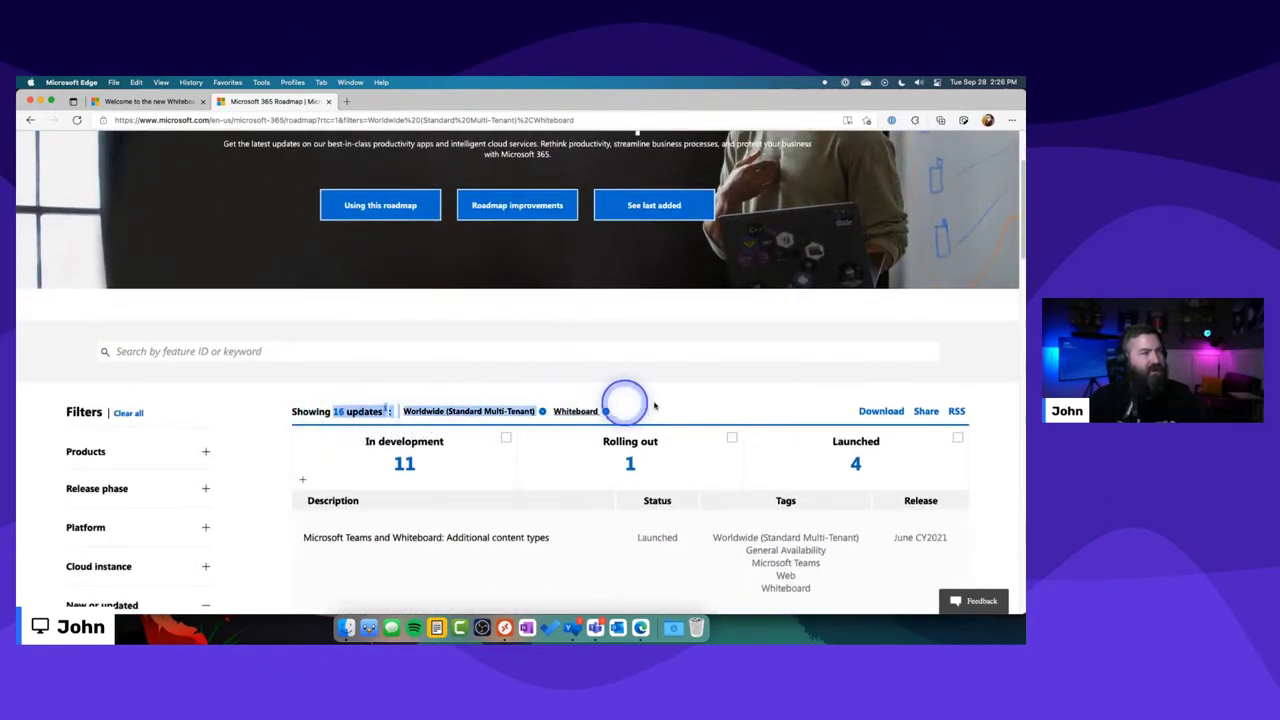
Filter the Whiteboard roadmap updates to the Launched status and look through the resulting list.
scroll(684, 410, down, 1)
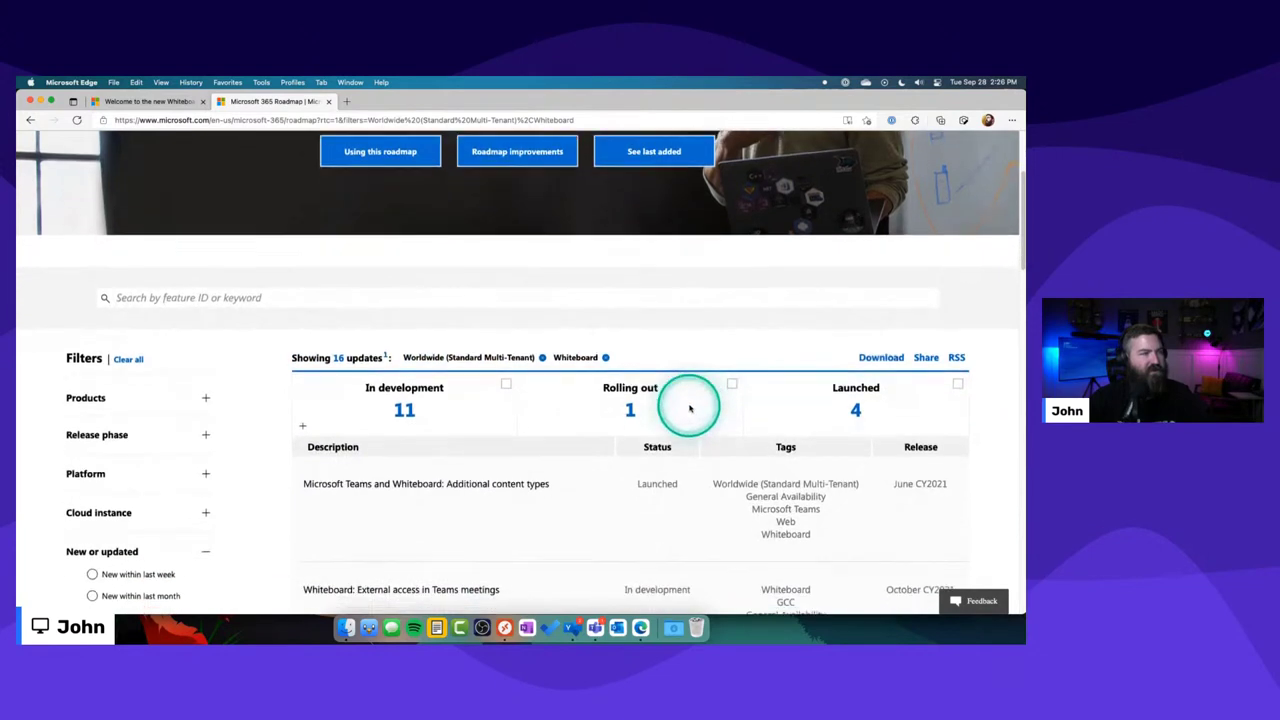
click(851, 405)
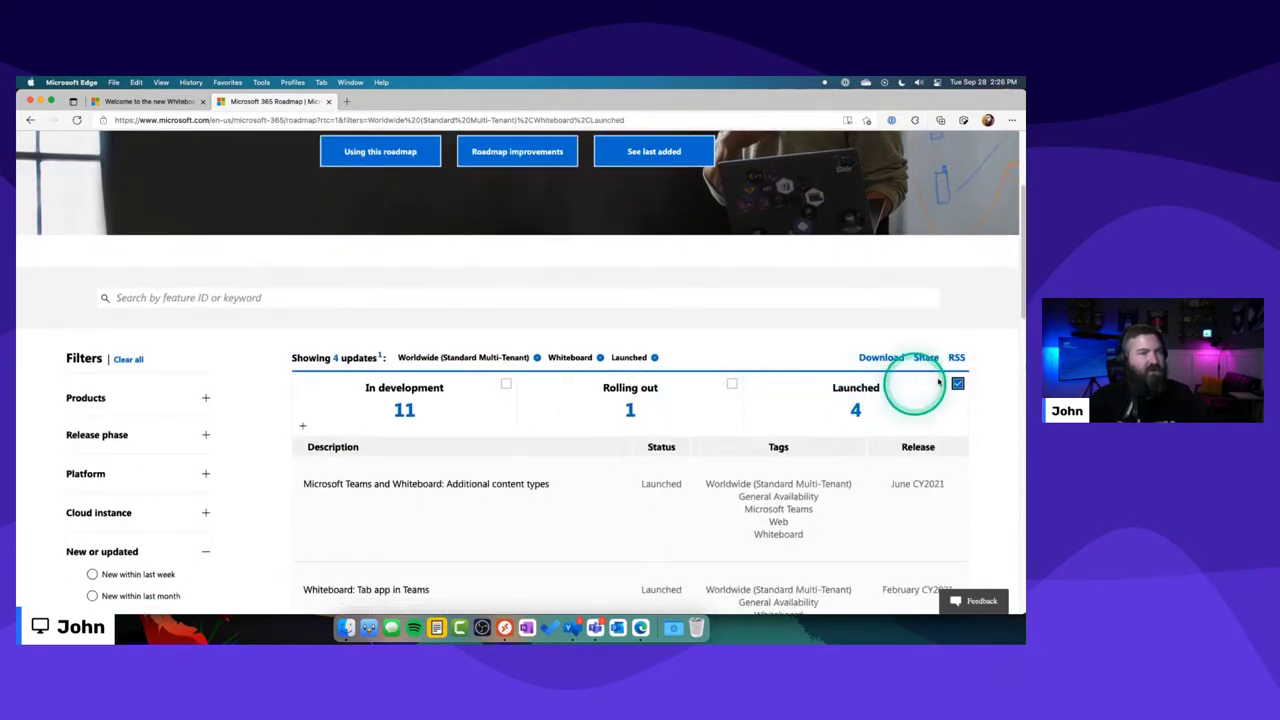
scroll(599, 485, down, 1)
scroll(599, 485, down, 5)
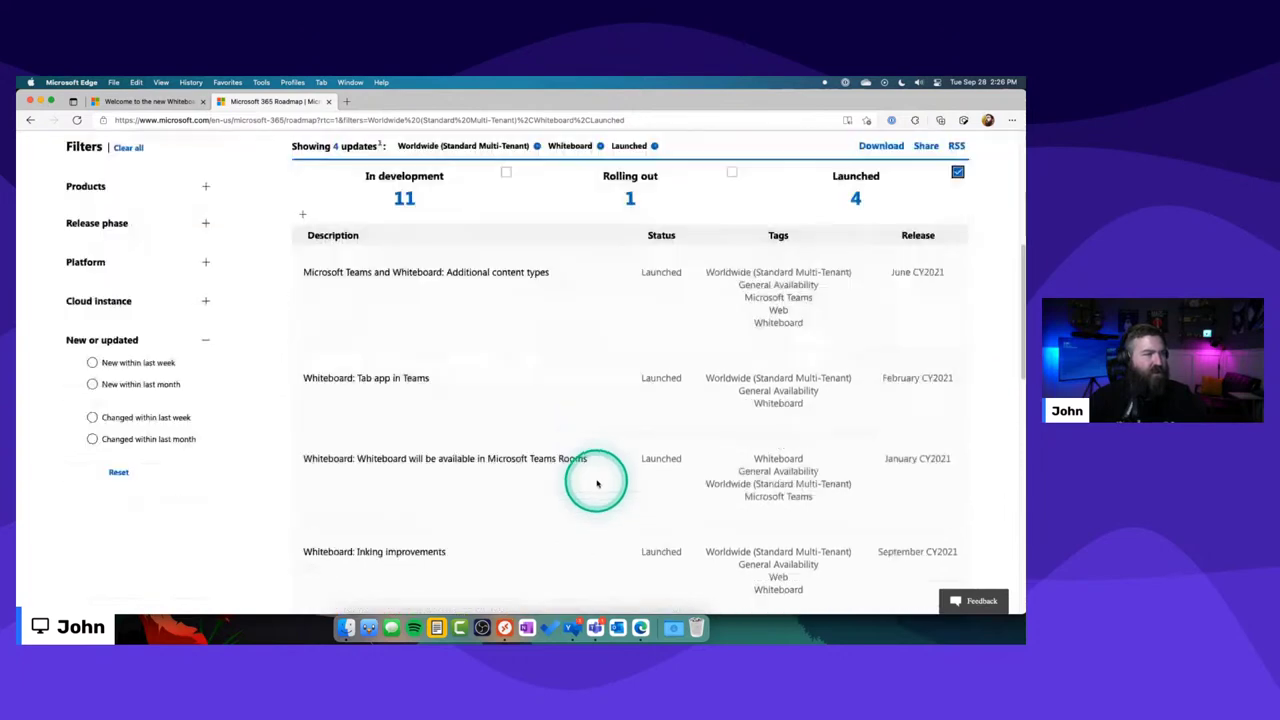
scroll(592, 482, up, 1)
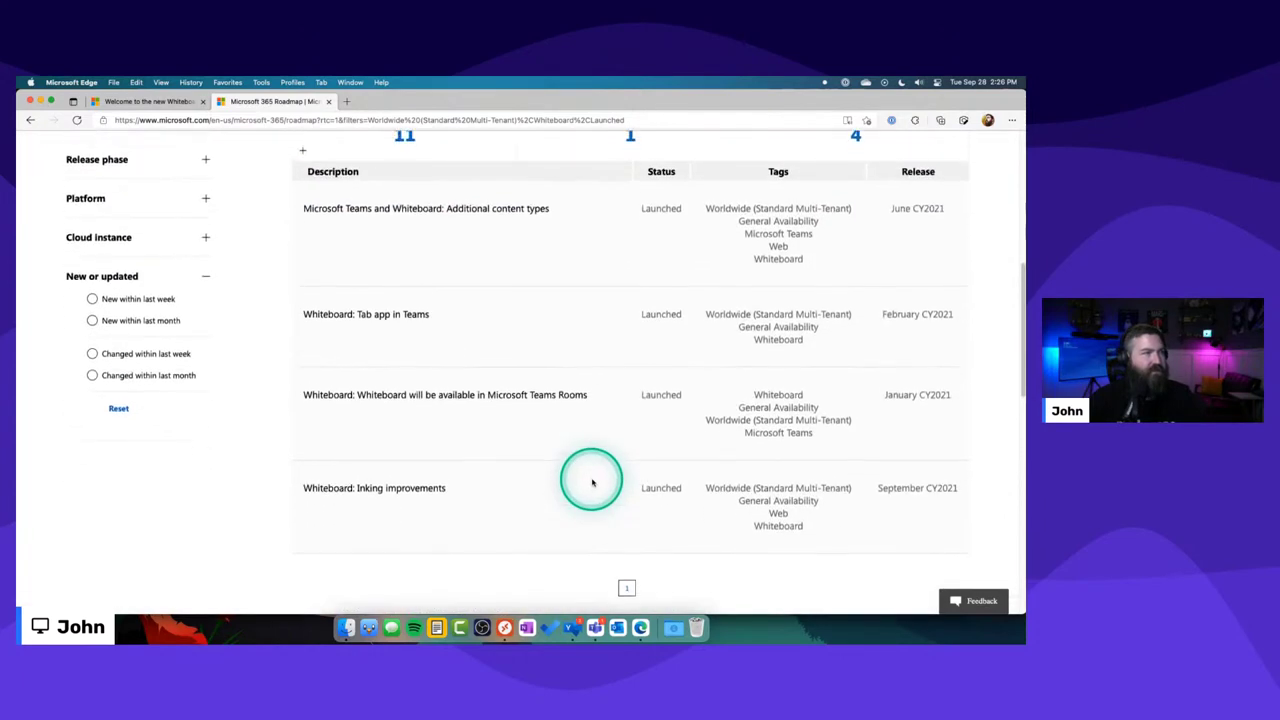
Review the details of the launched "Whiteboard: Tab app in Teams" and "Microsoft Teams and Whiteboard: Additional content types" updates.
drag(358, 321, 440, 330)
click(440, 330)
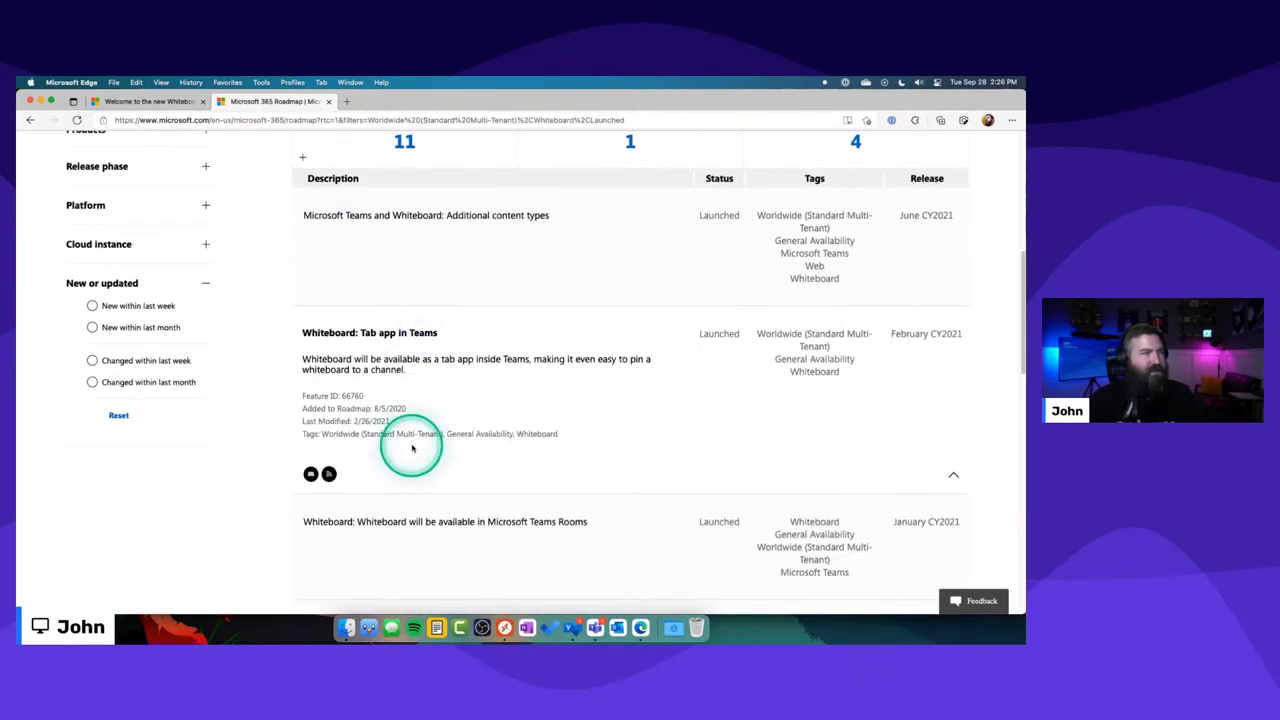
click(455, 217)
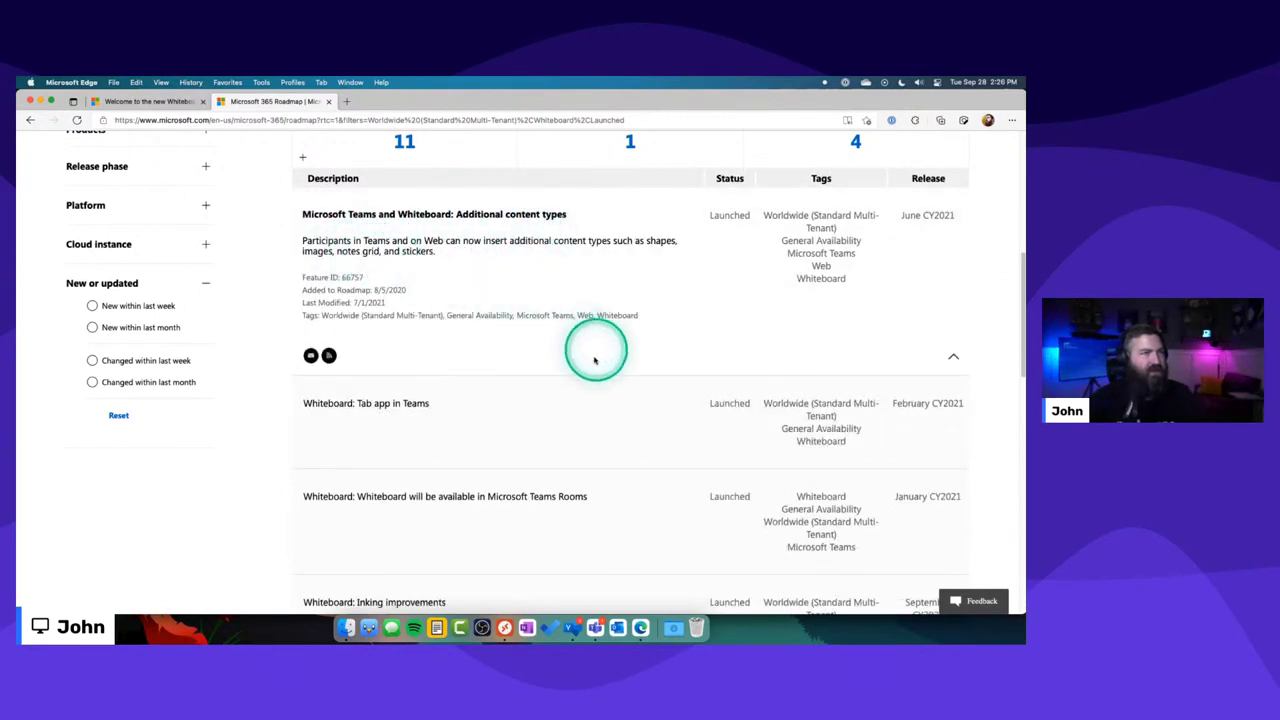
Expand the launched "Whiteboard: Inking improvements" update and highlight its release date.
scroll(510, 470, down, 1)
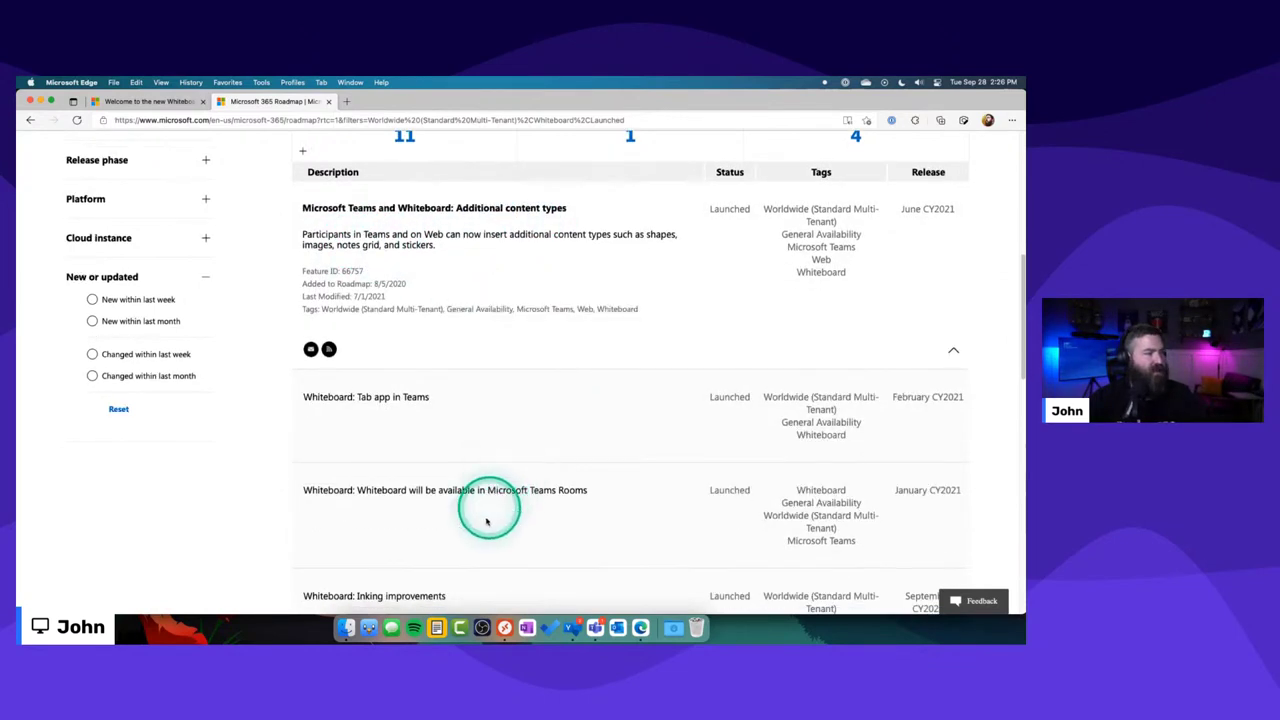
click(490, 570)
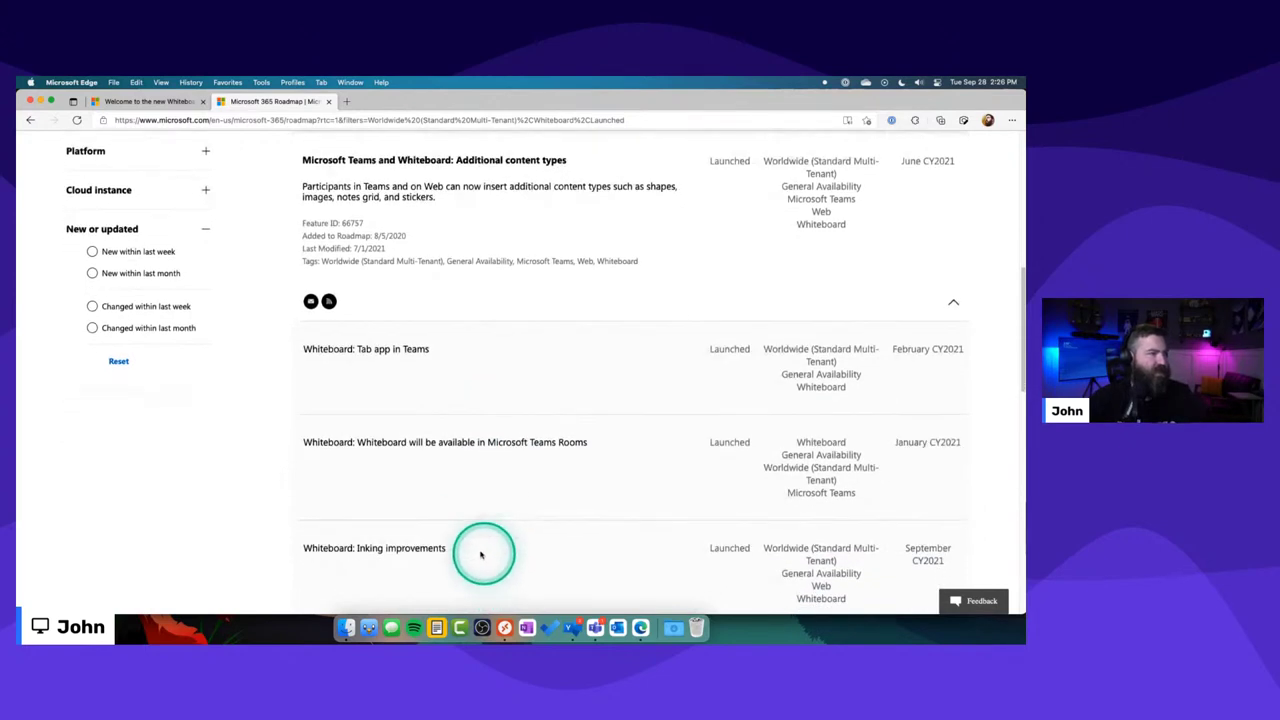
scroll(540, 500, down, 3)
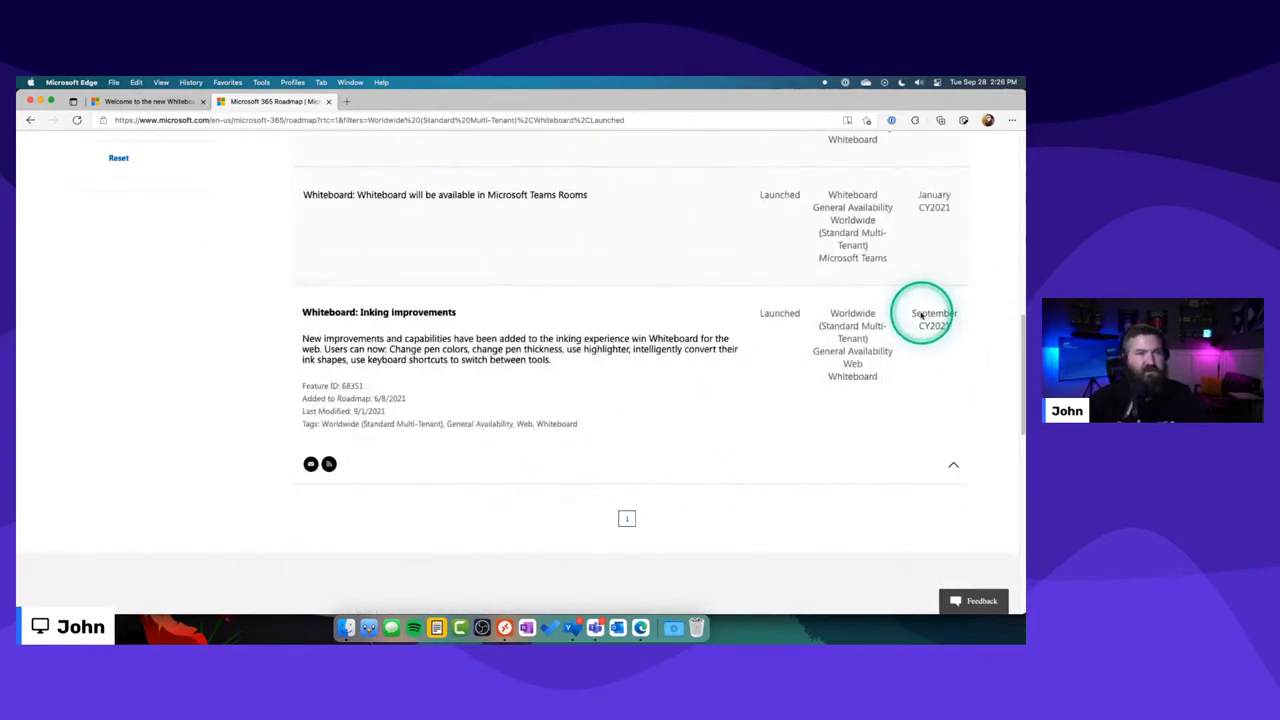
drag(914, 314, 943, 331)
Replace the Launched status filter with In development, briefly checking the Rolling out updates in between.
scroll(557, 393, up, 5)
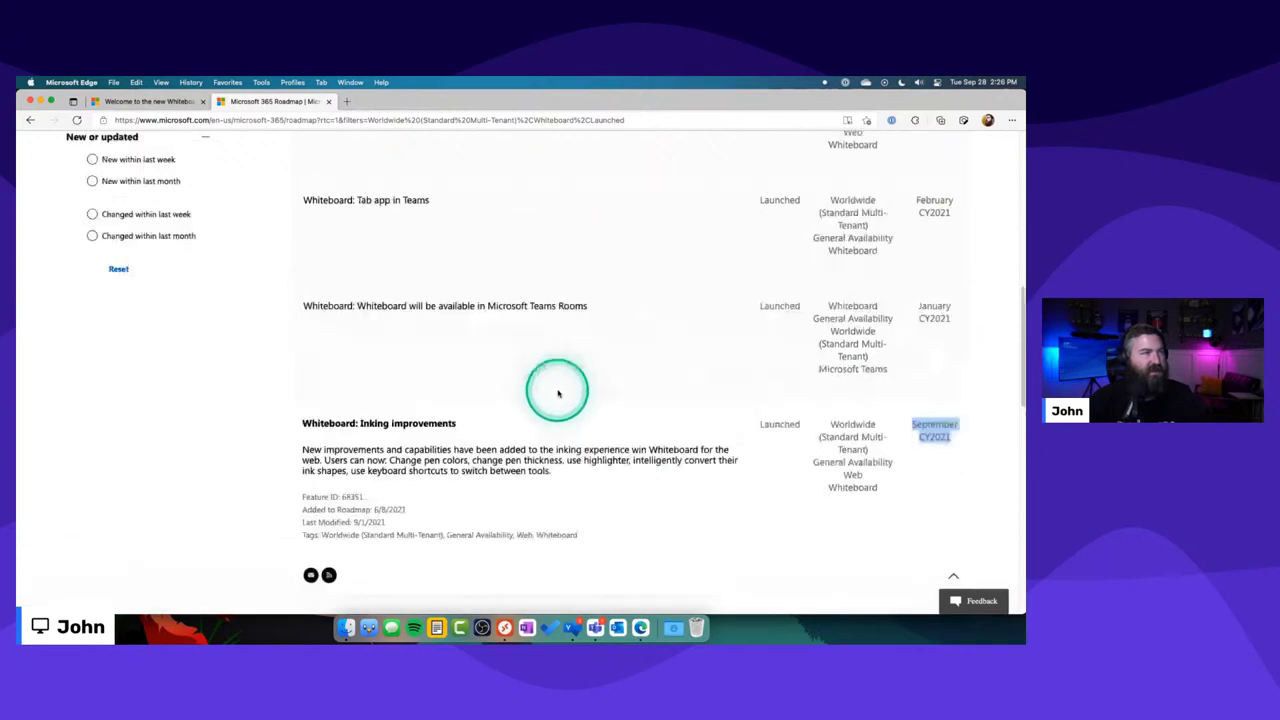
scroll(558, 396, up, 2)
click(957, 232)
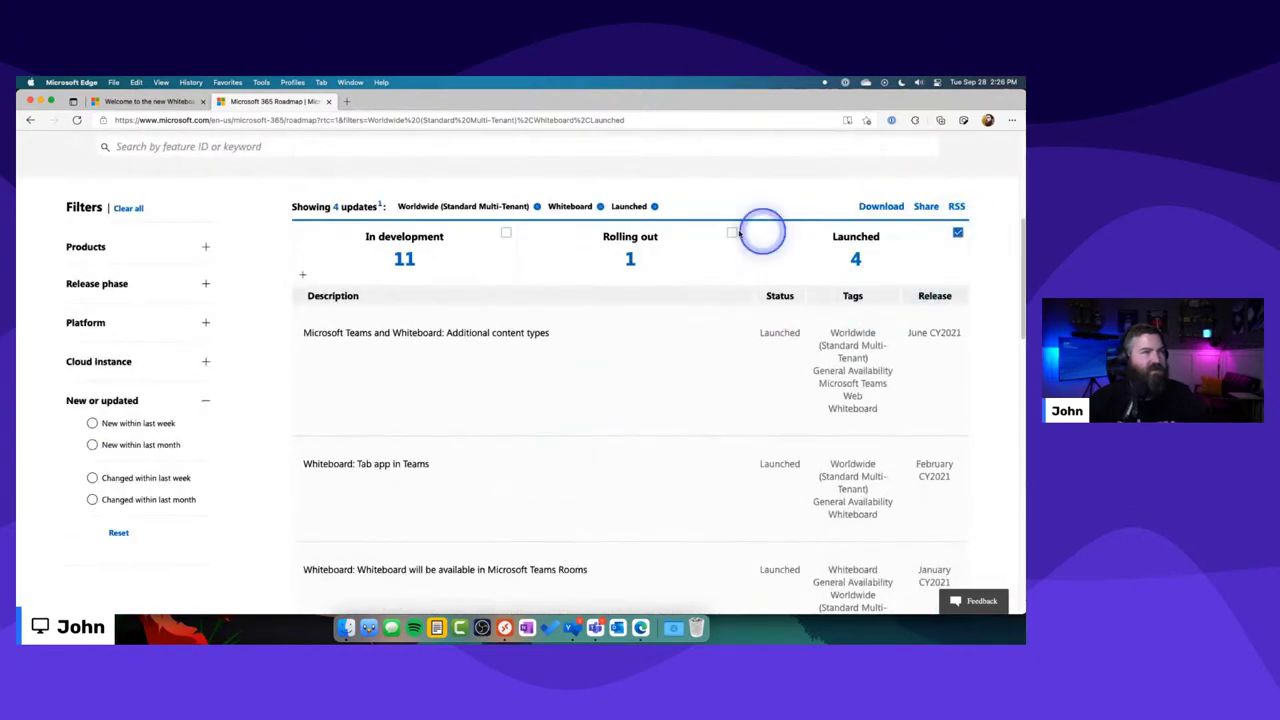
click(731, 233)
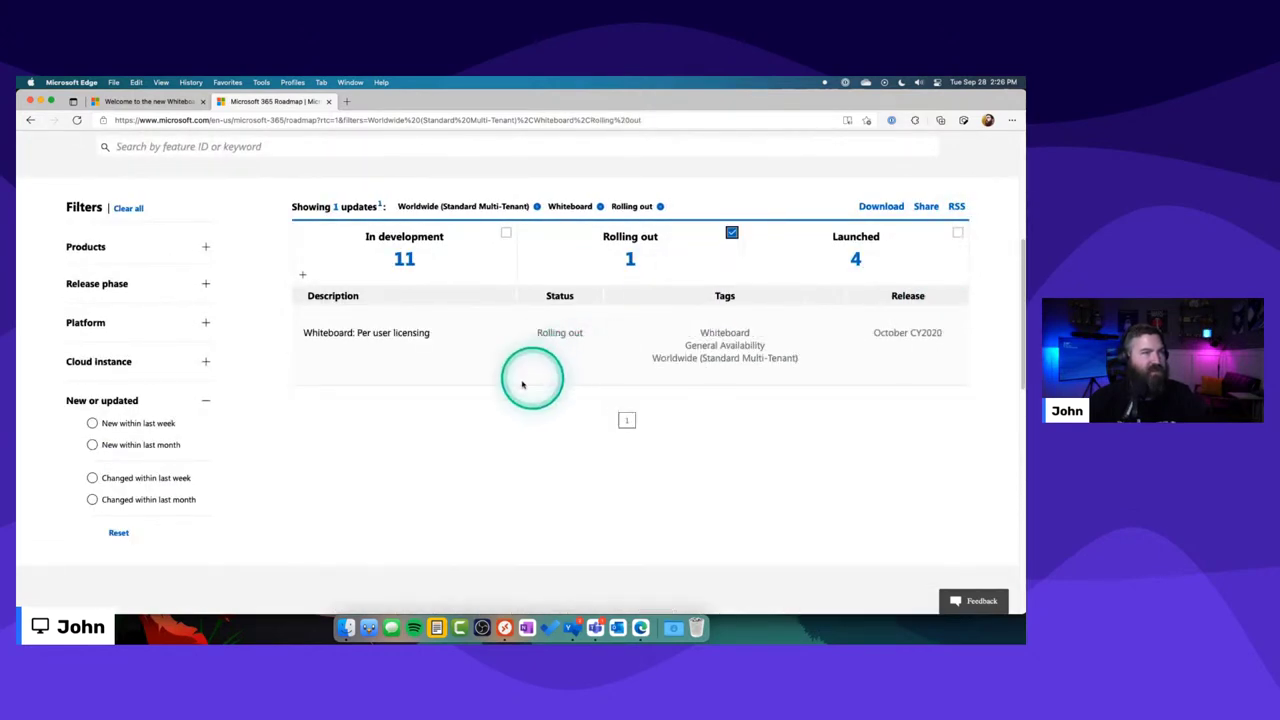
click(731, 233)
click(506, 233)
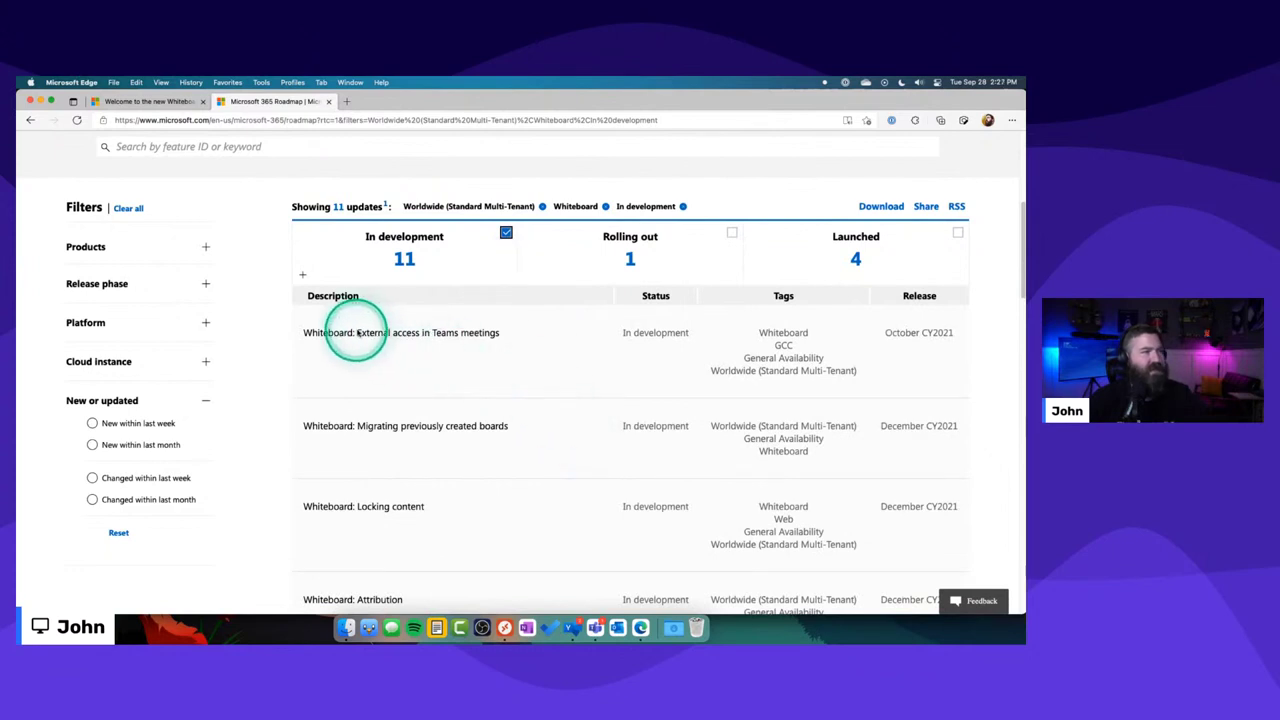
Review the External access in Teams meetings update, highlighting its release date and OneDrive for Business condition, and collapse it.
drag(357, 333, 500, 332)
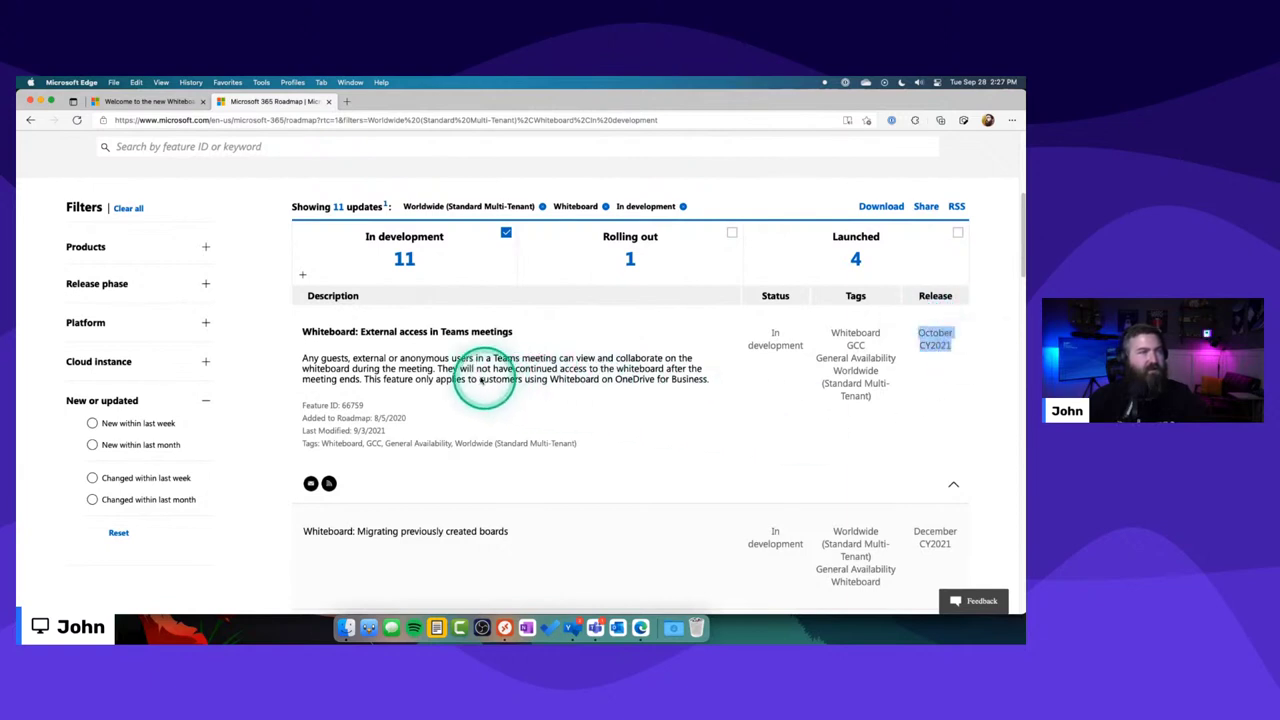
drag(472, 379, 655, 378)
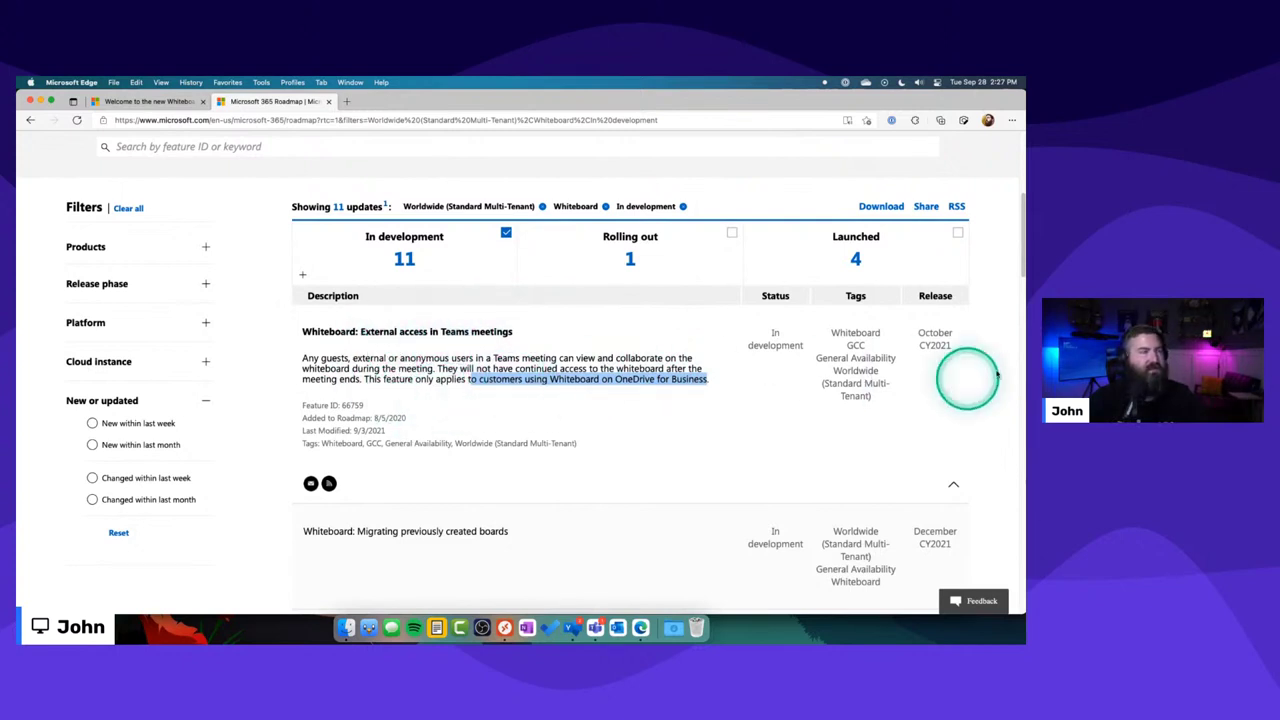
click(953, 484)
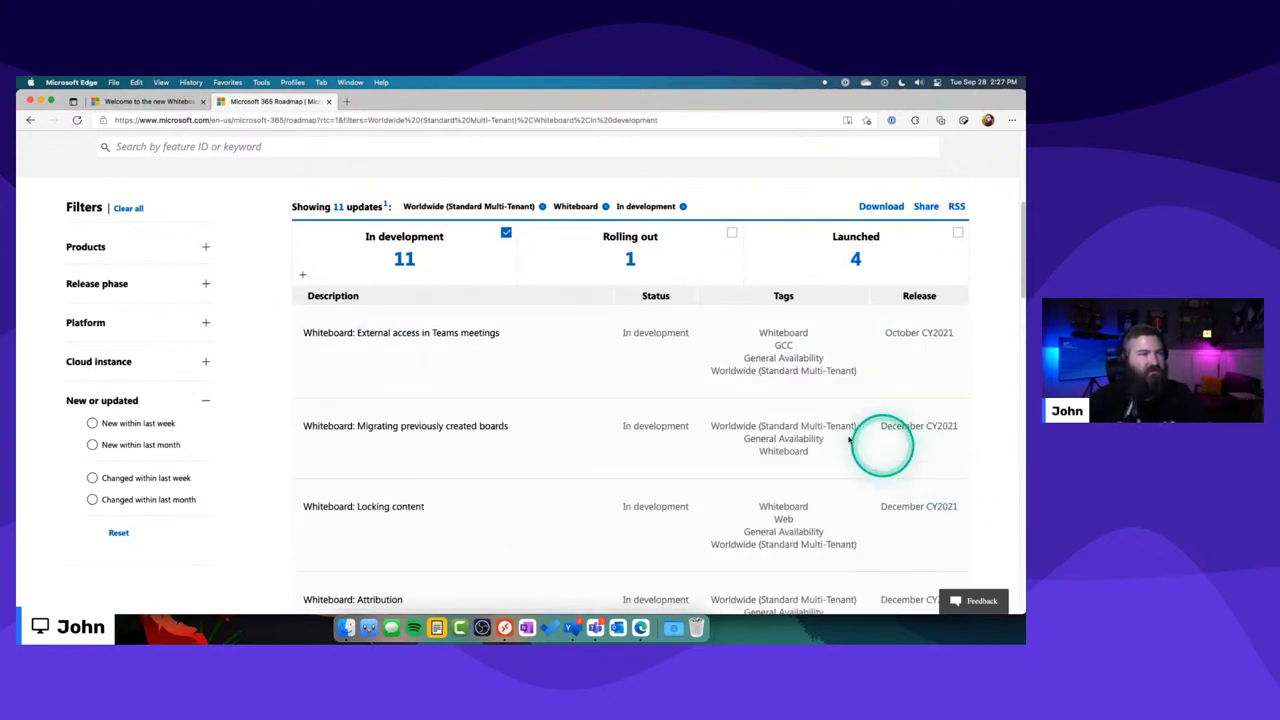
Expand the "Whiteboard: Migrating previously created boards" update and highlight the text about European datacenters.
scroll(442, 436, down, 2)
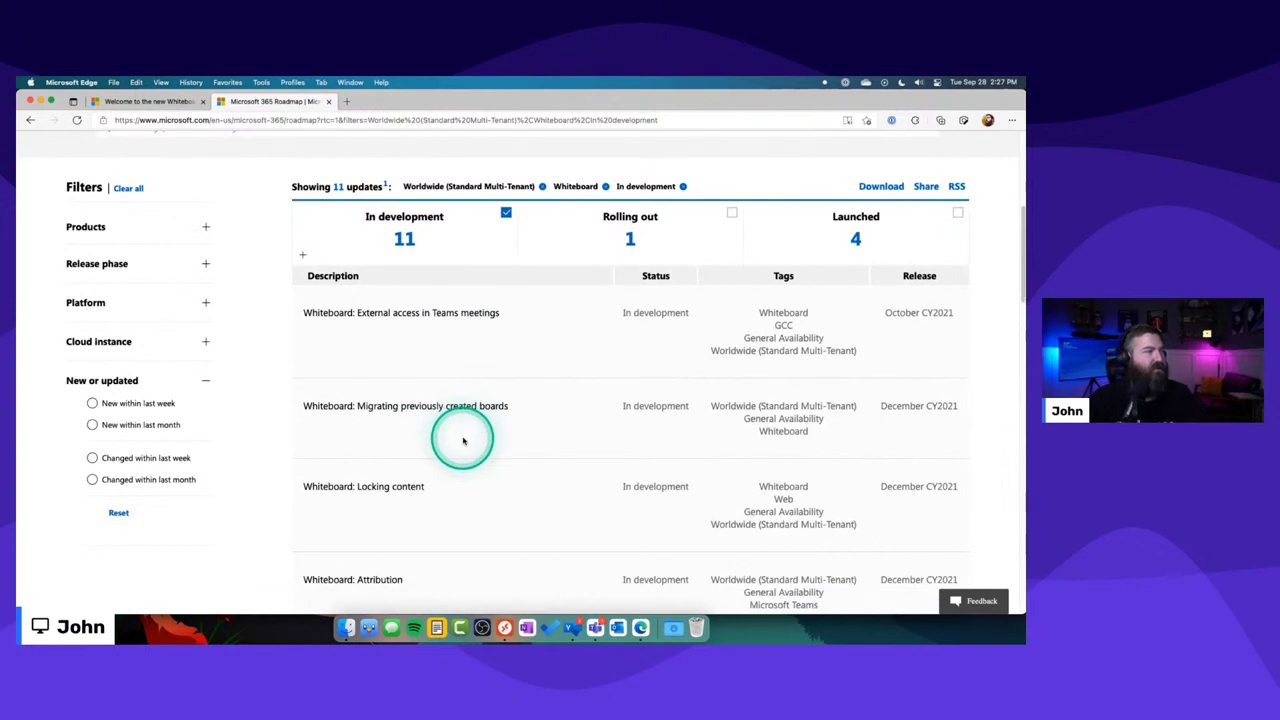
click(527, 385)
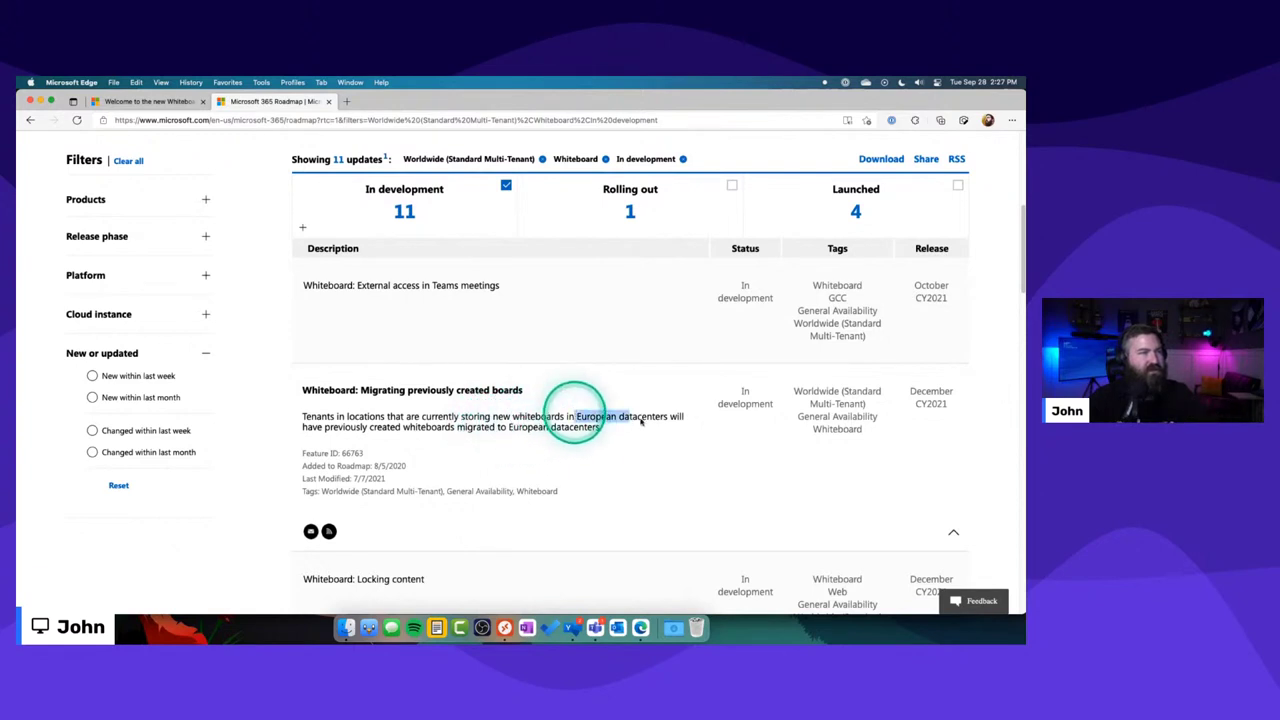
drag(641, 421, 640, 424)
Expand the "Whiteboard: Locking content" update and highlight its description of locking content types on the board.
scroll(591, 423, down, 4)
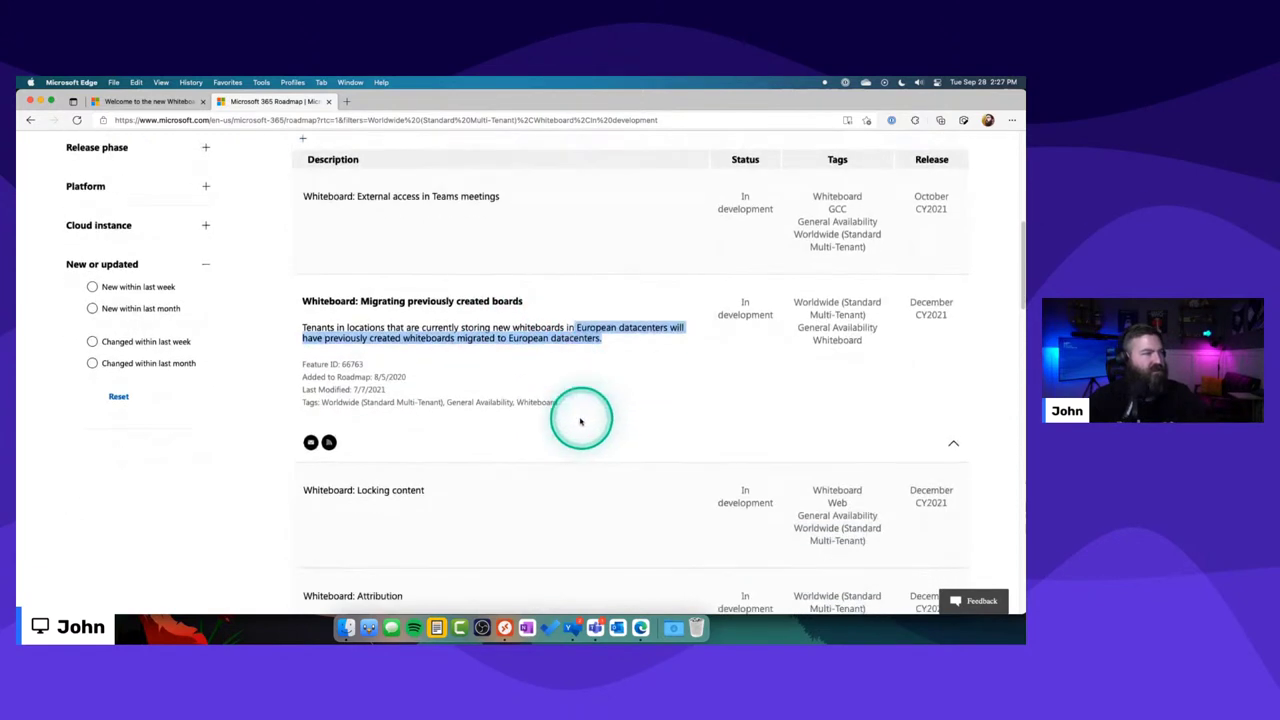
scroll(580, 421, down, 3)
click(409, 294)
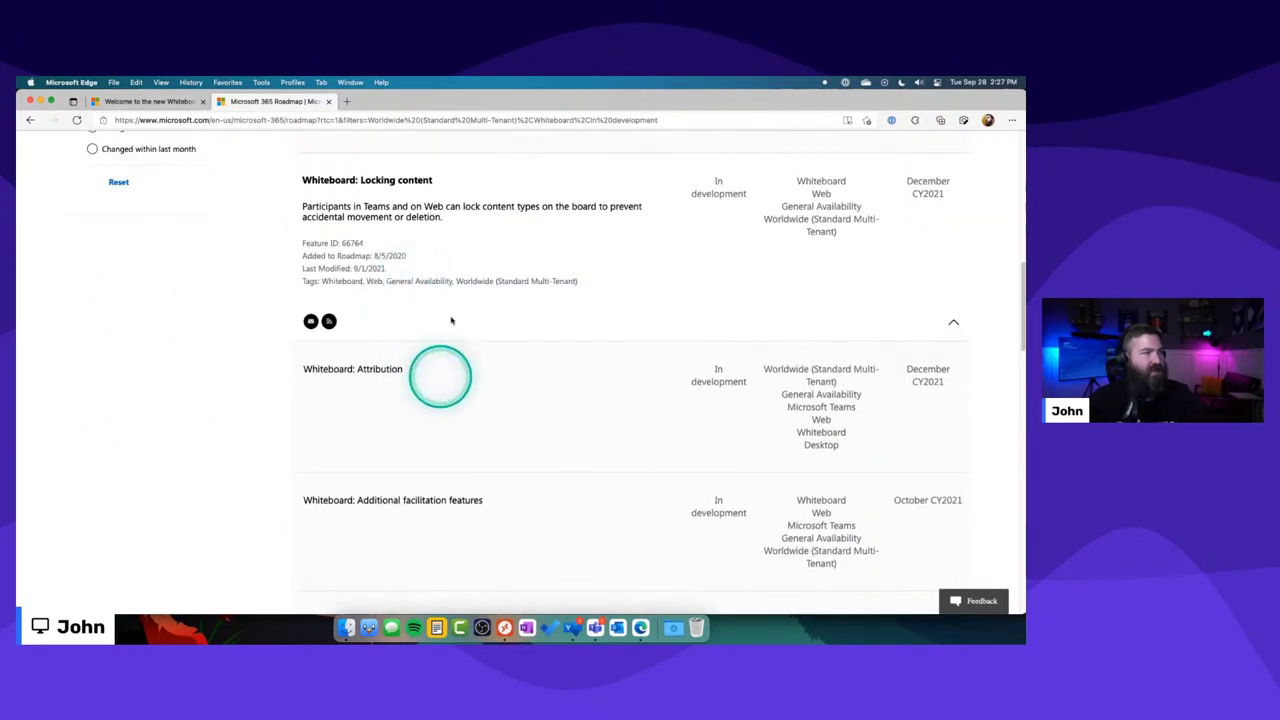
drag(383, 207, 491, 214)
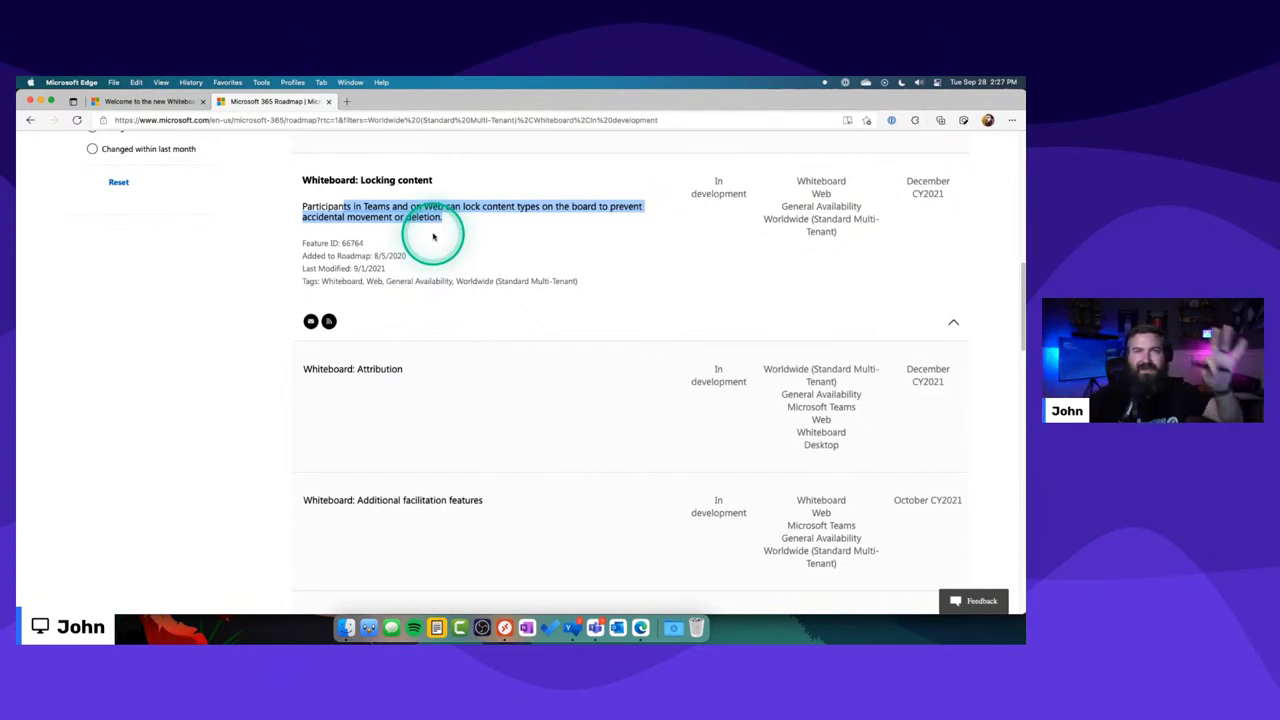
Expand the "Whiteboard: Attribution" update, highlight its description, and compare its release date with the neighbouring updates.
click(405, 370)
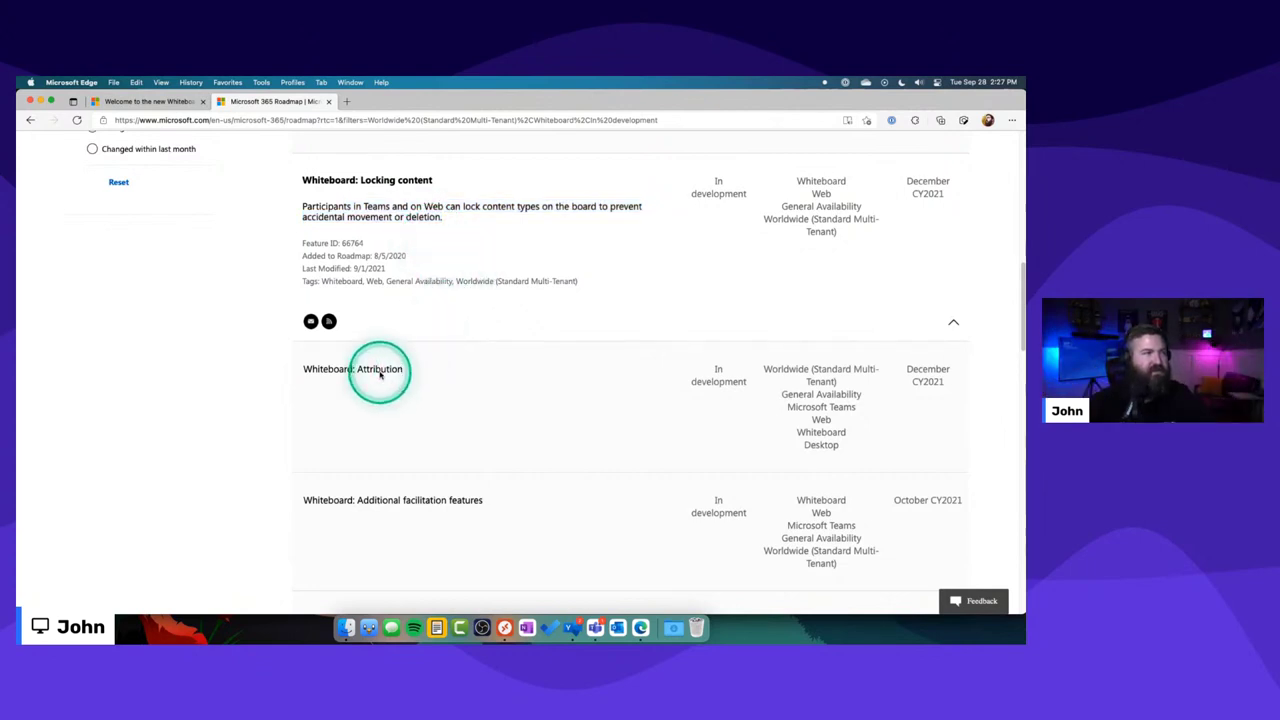
drag(314, 312, 593, 313)
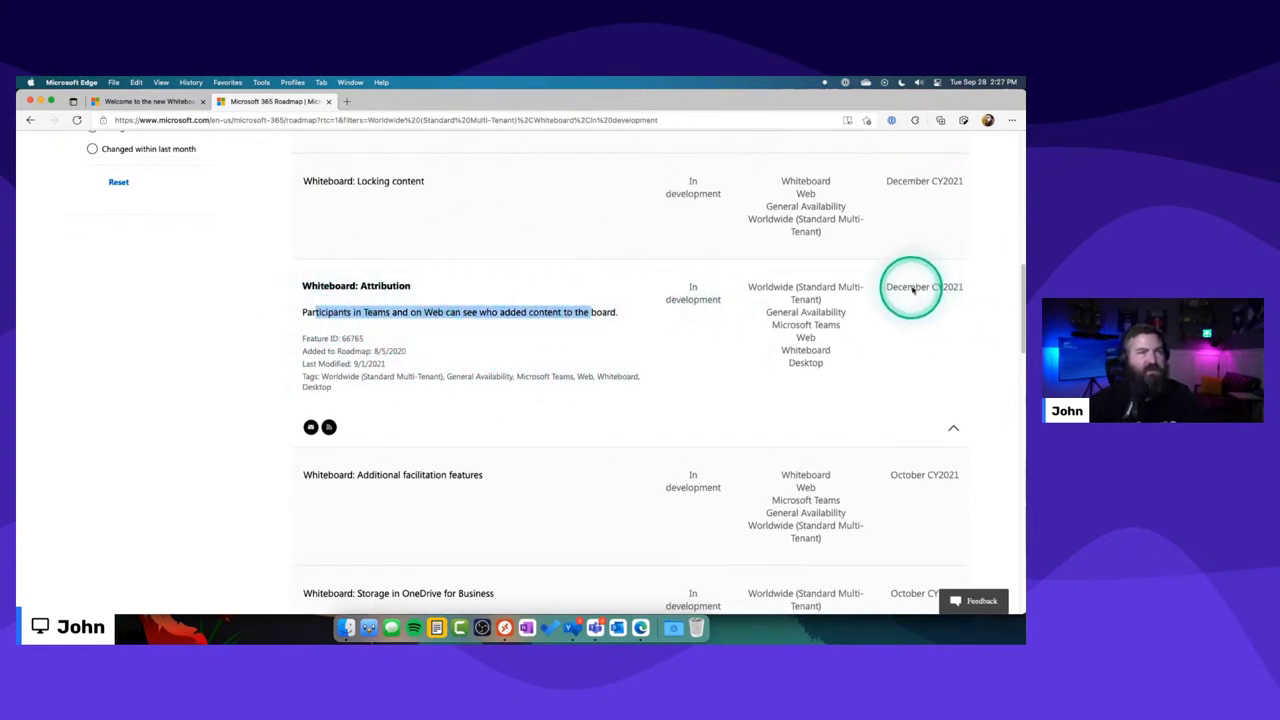
scroll(913, 220, up, 1)
scroll(913, 220, up, 3)
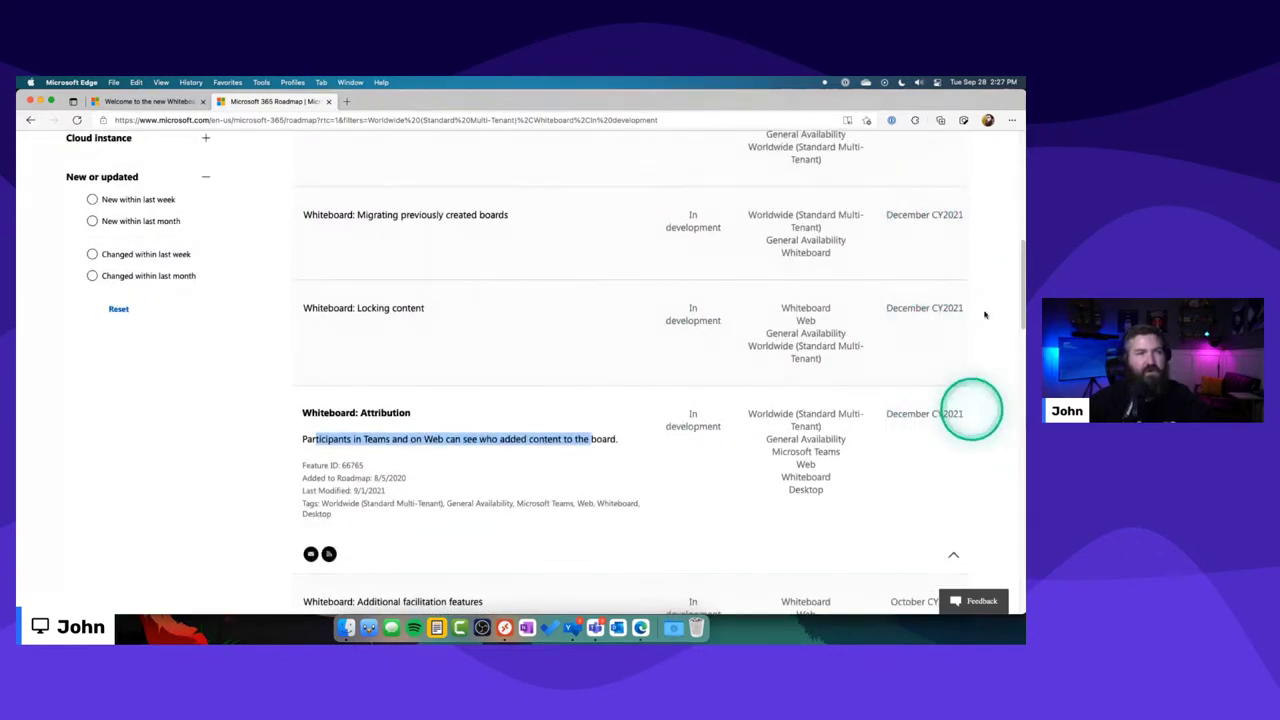
scroll(849, 385, down, 1)
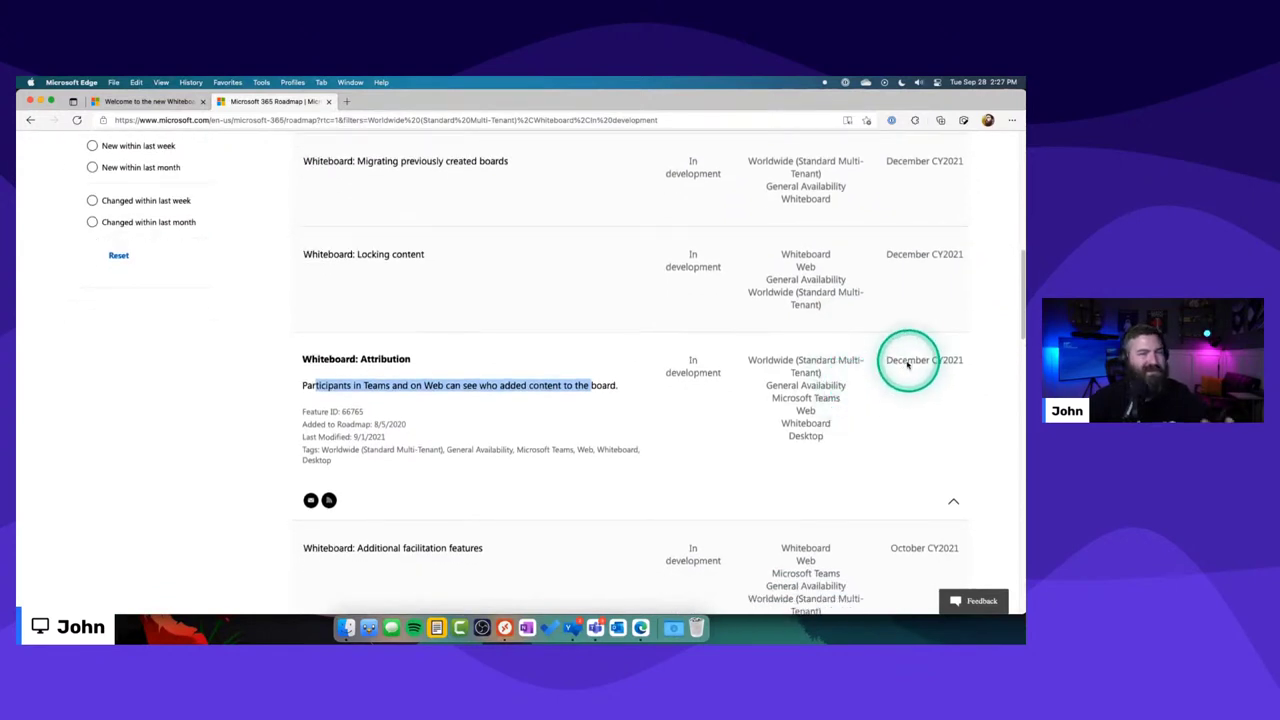
Expand the "Whiteboard: Additional facilitation features" update and highlight its release date and description.
scroll(908, 365, down, 2)
scroll(910, 368, down, 2)
click(449, 372)
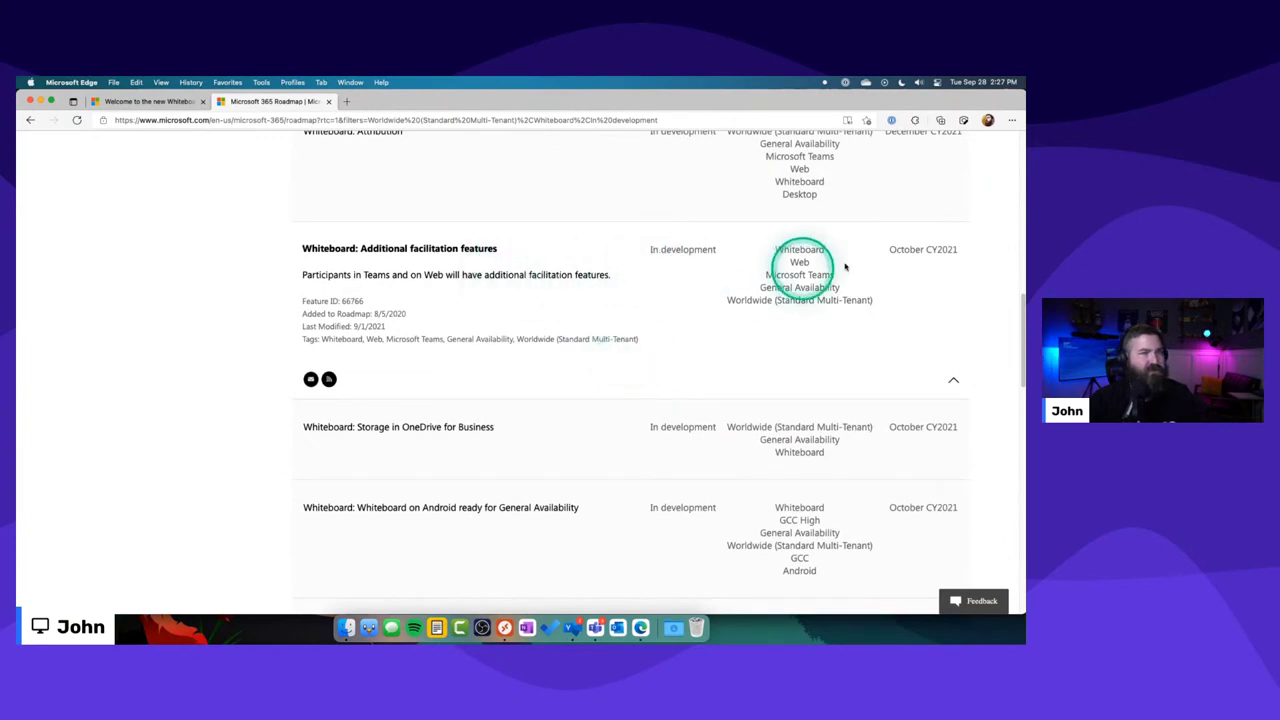
drag(890, 250, 940, 250)
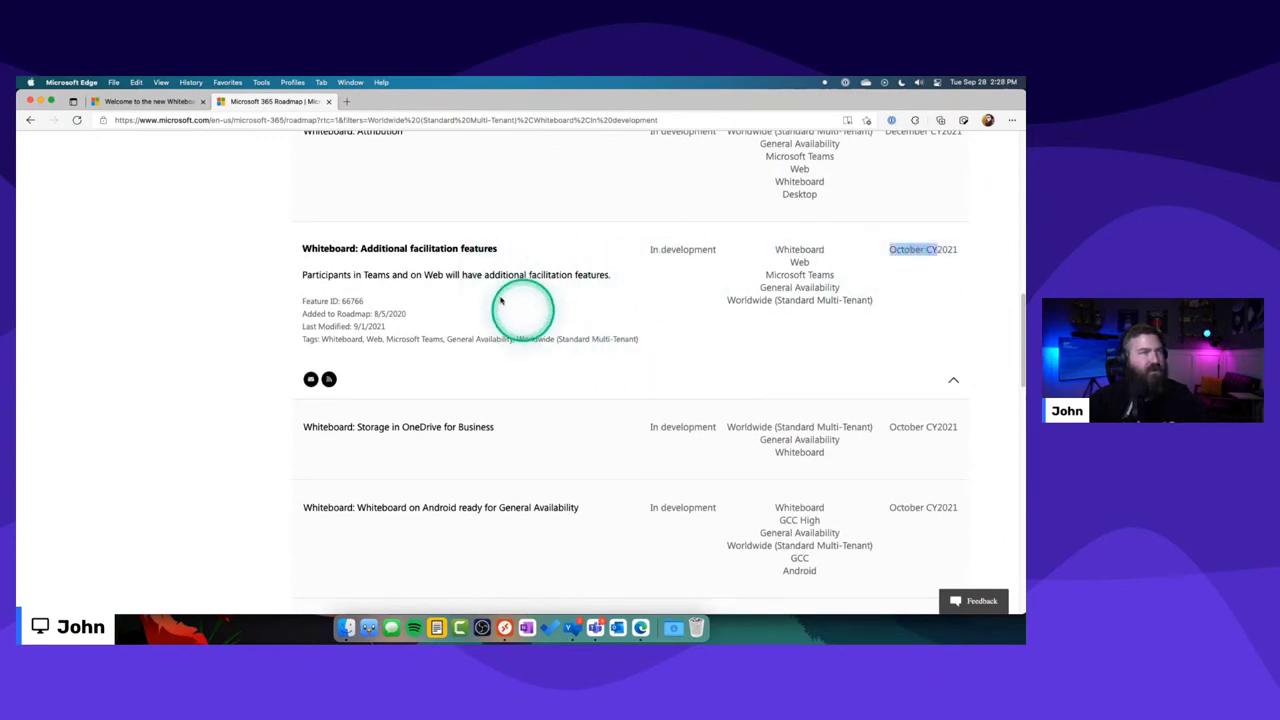
drag(383, 279, 320, 276)
click(610, 279)
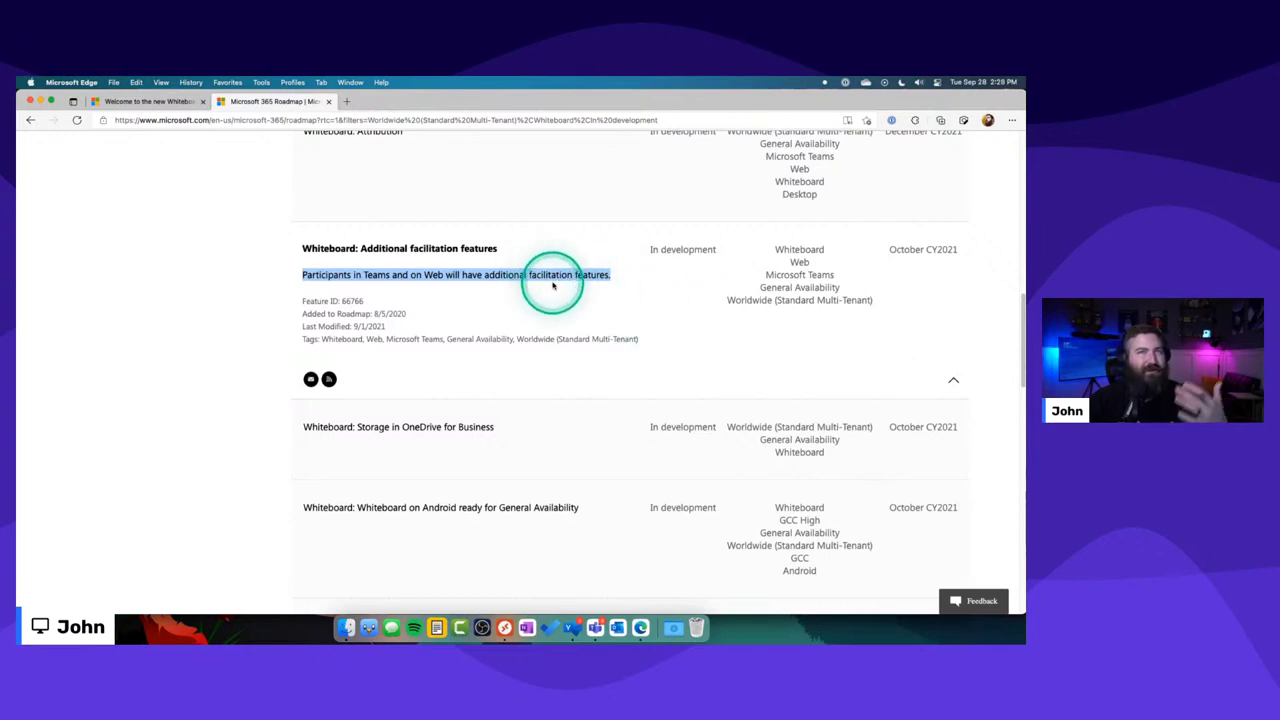
Expand the "Whiteboard: Storage in OneDrive for Business" update and highlight its release date.
scroll(595, 310, down, 1)
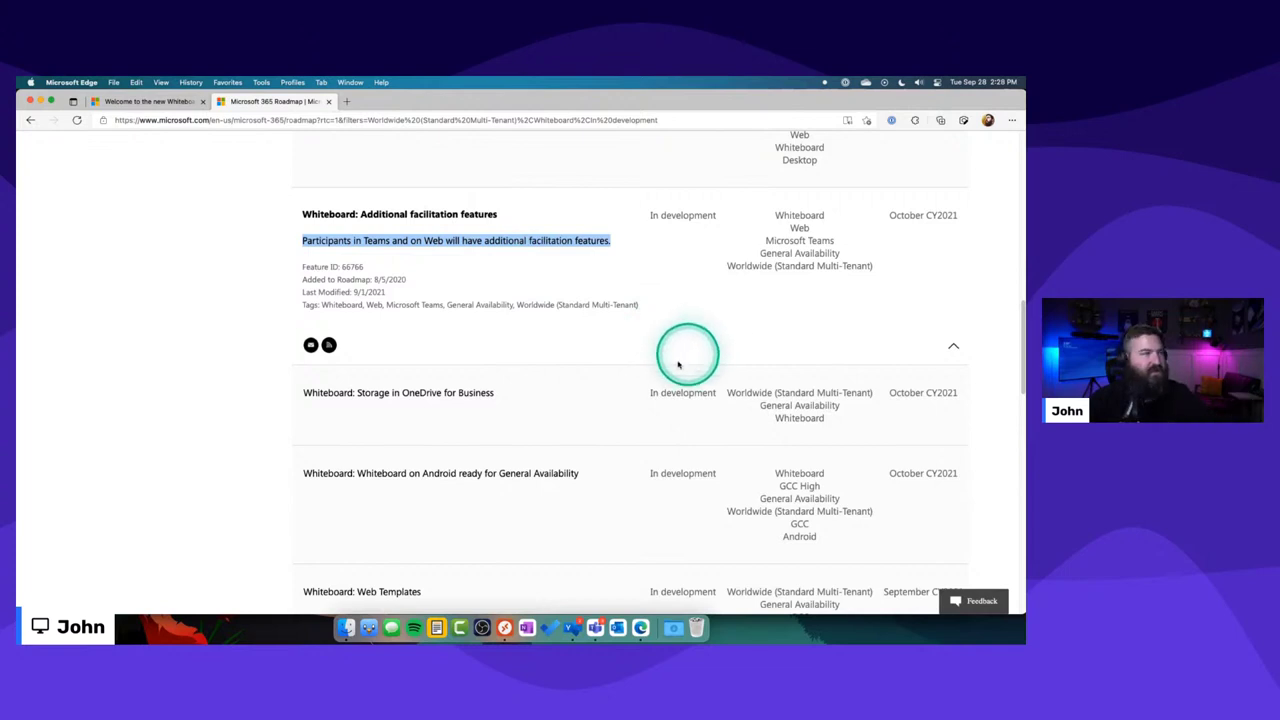
click(415, 393)
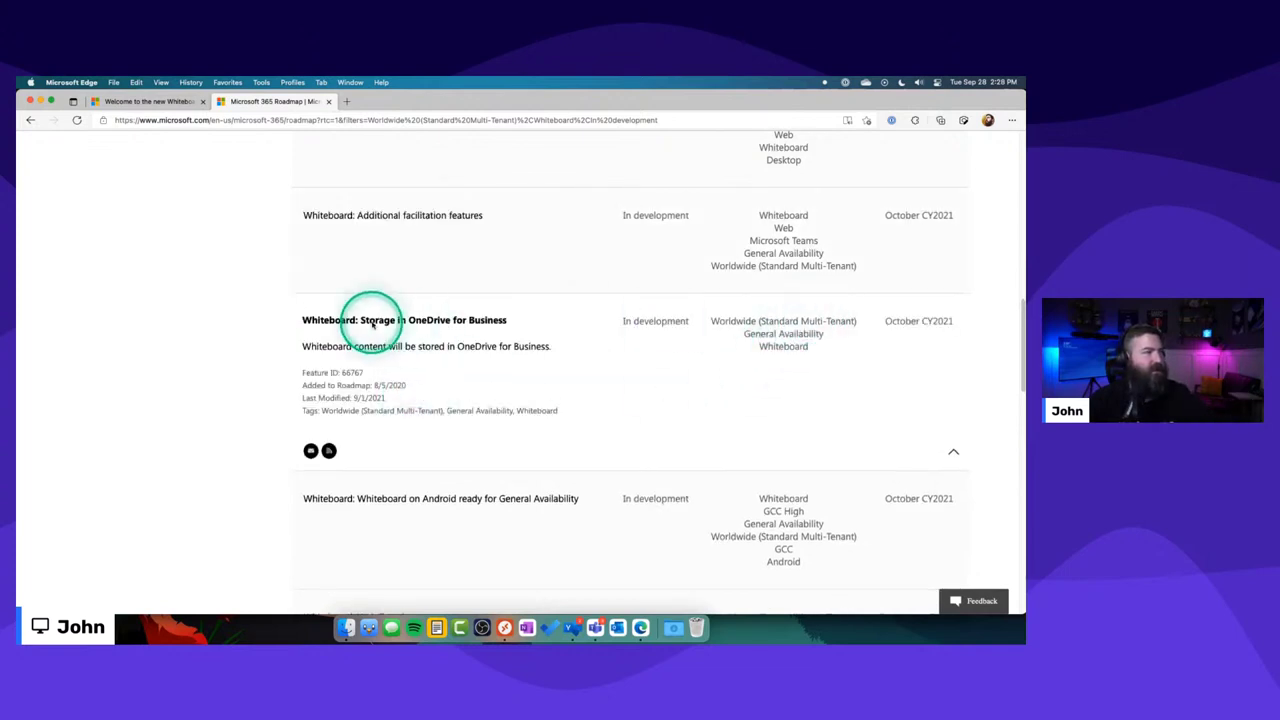
drag(886, 321, 938, 321)
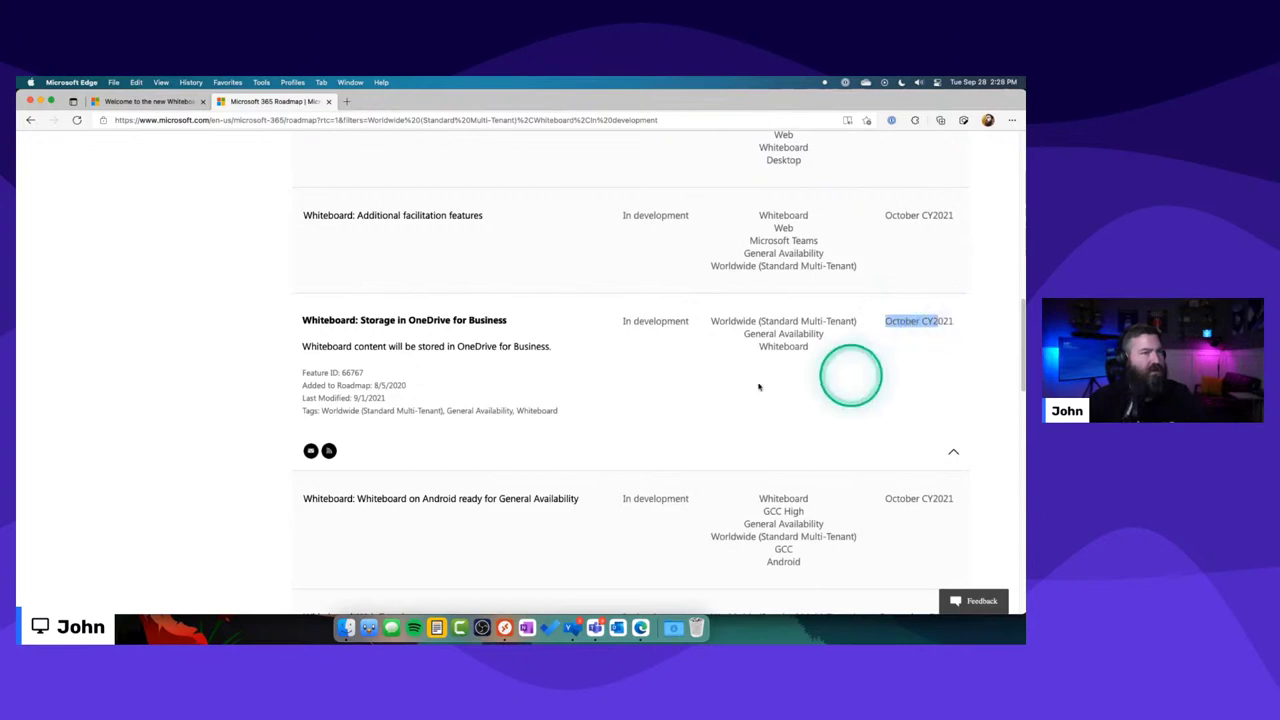
Review the expanded "Whiteboard on Android ready for General Availability" update, highlight its release date, and continue to the Web Templates update.
scroll(734, 391, down, 1)
scroll(734, 391, down, 3)
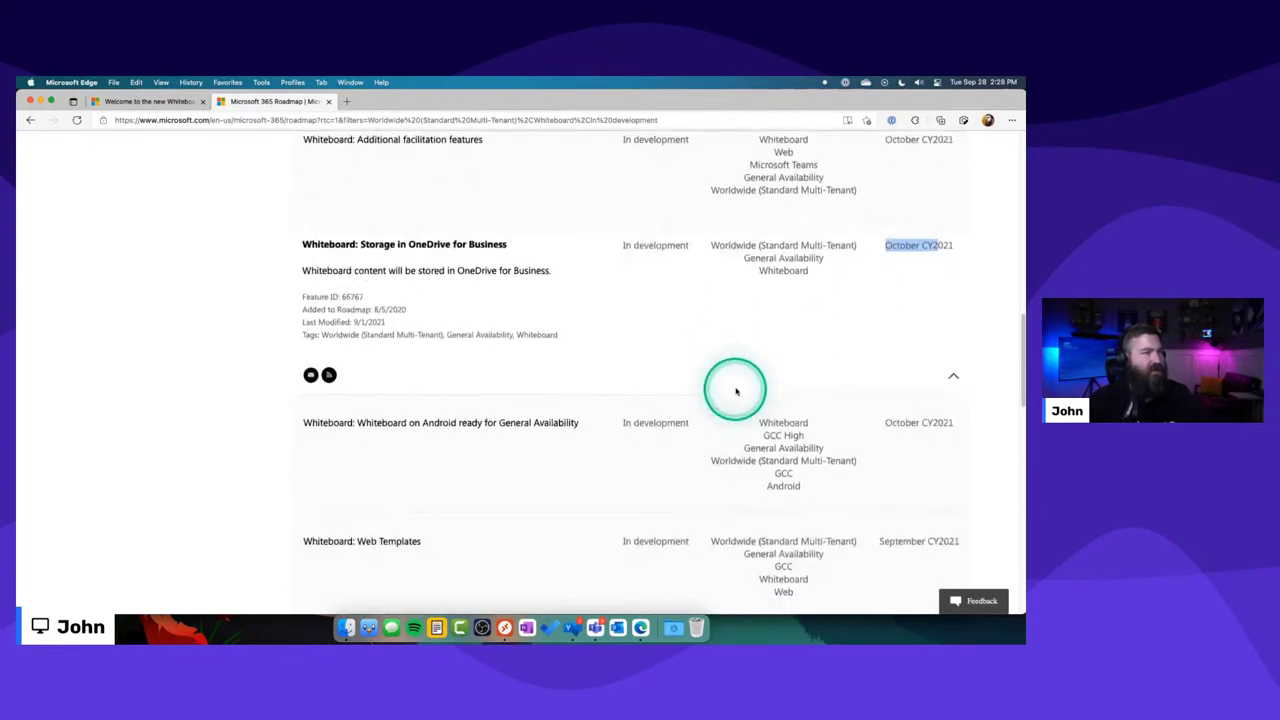
click(952, 284)
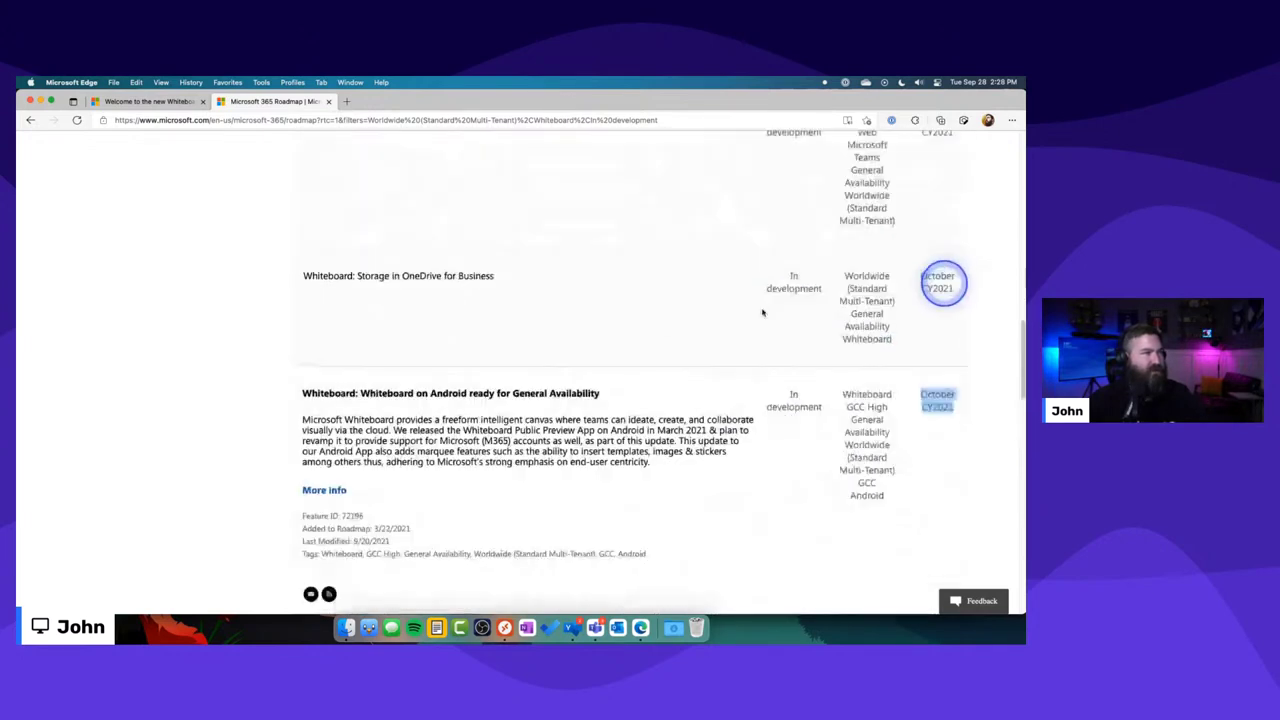
scroll(888, 380, down, 1)
scroll(891, 384, down, 1)
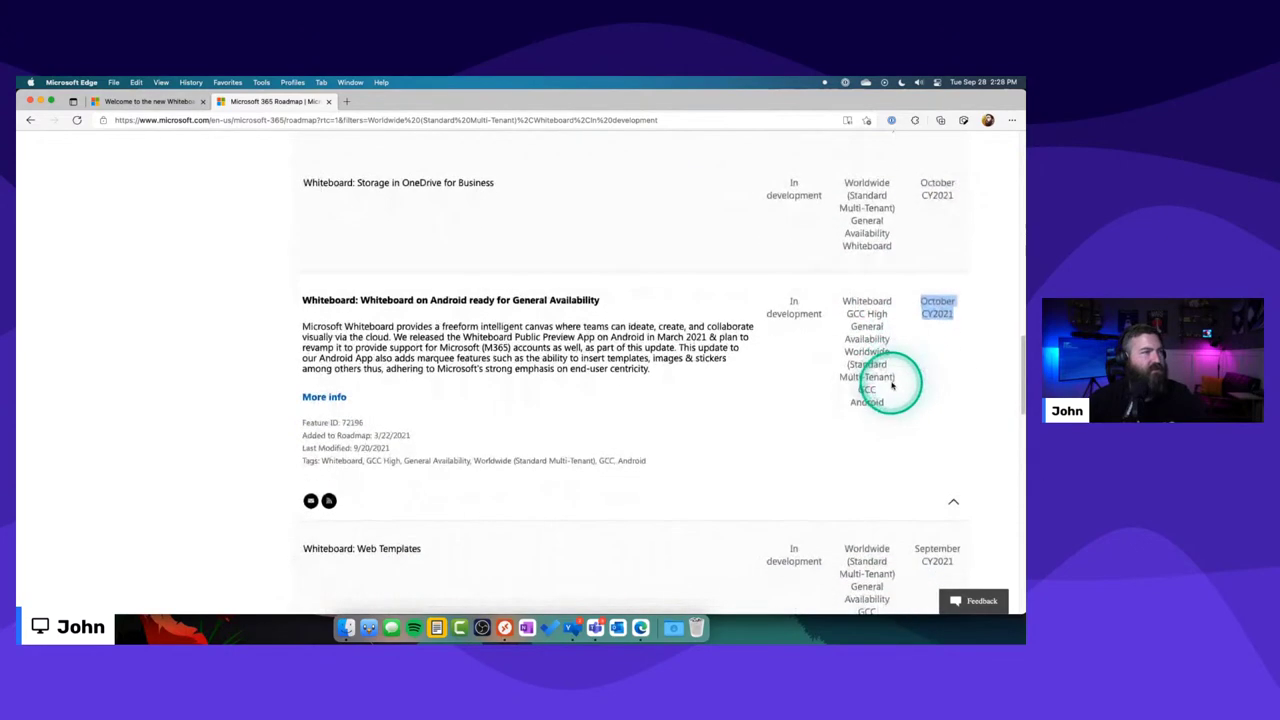
scroll(635, 305, down, 5)
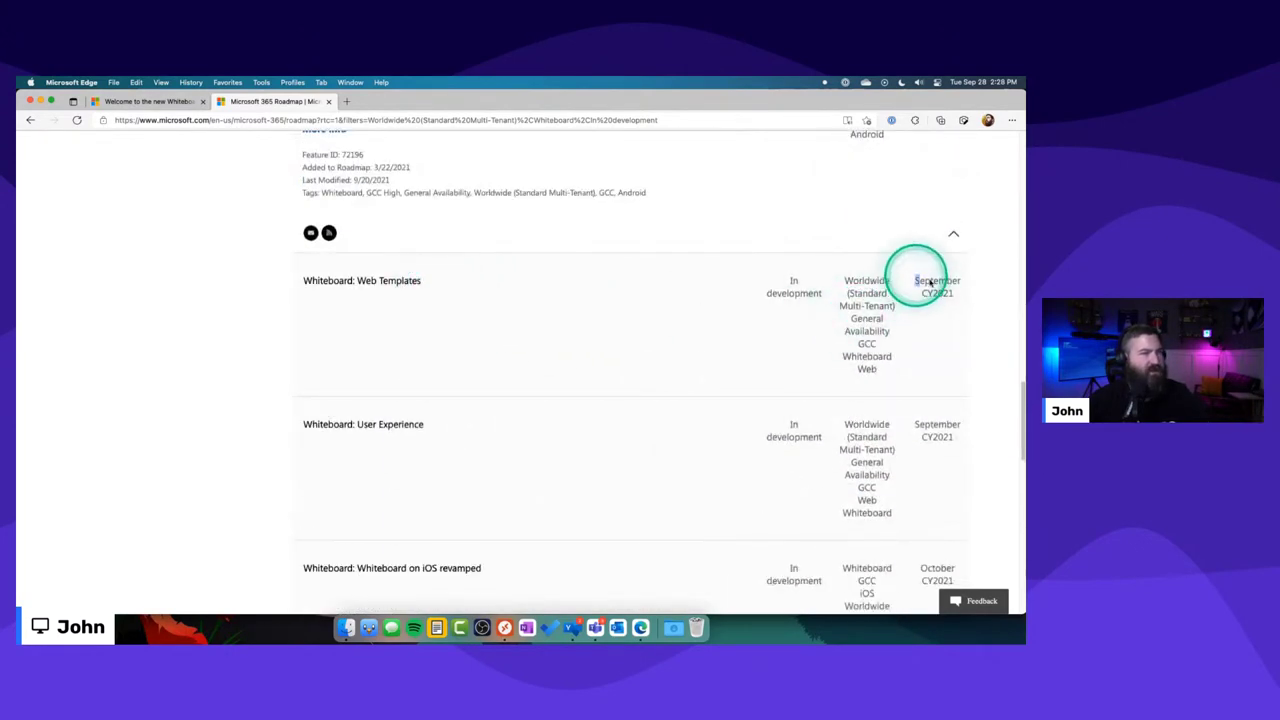
Highlight the Web Templates update's release date, then expand the "Whiteboard: User Experience" update and highlight its description.
drag(929, 282, 935, 292)
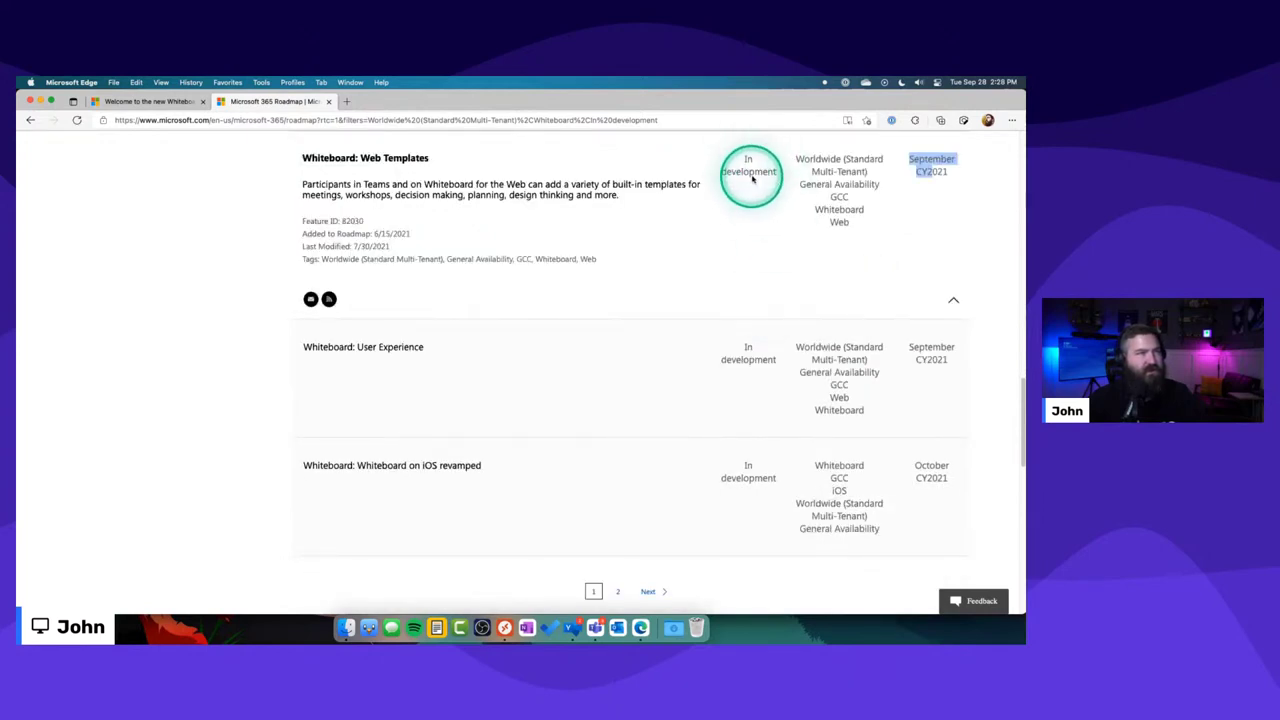
click(432, 346)
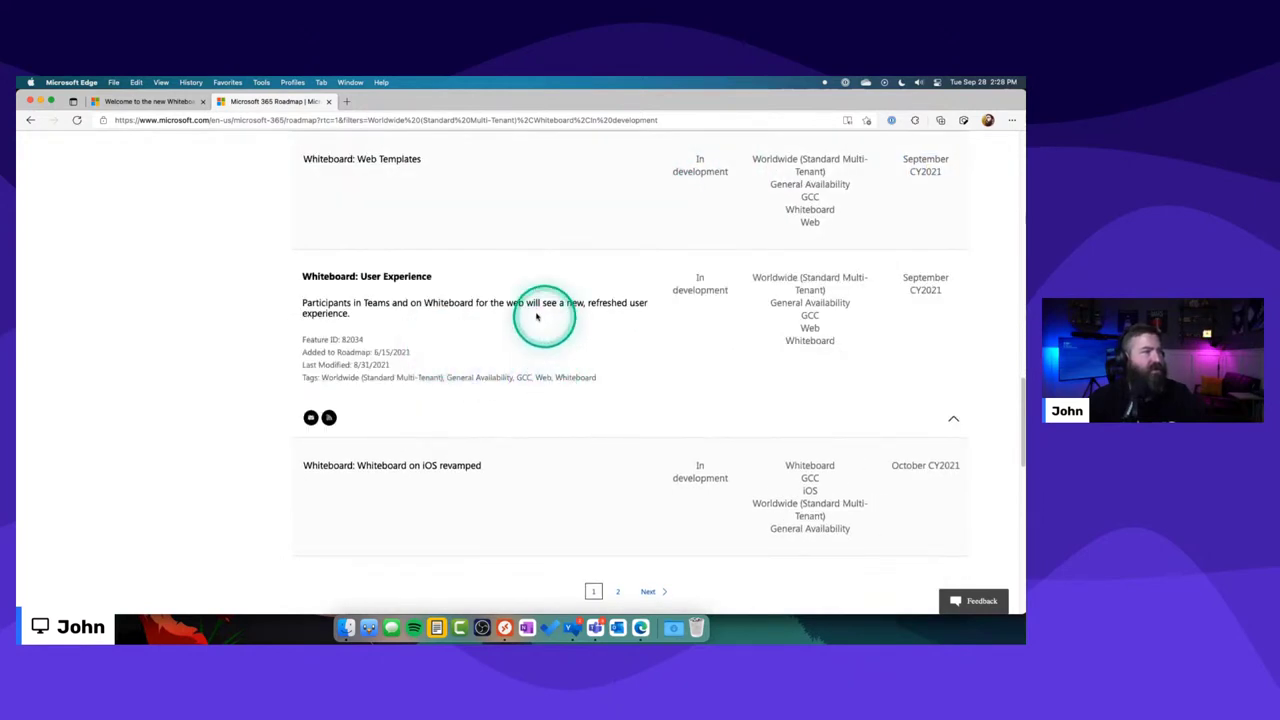
drag(471, 312, 918, 302)
Go to the second results page, expand the "Whiteboard: Whiteboard on Windows revamped" update, and highlight its release date.
scroll(674, 423, down, 1)
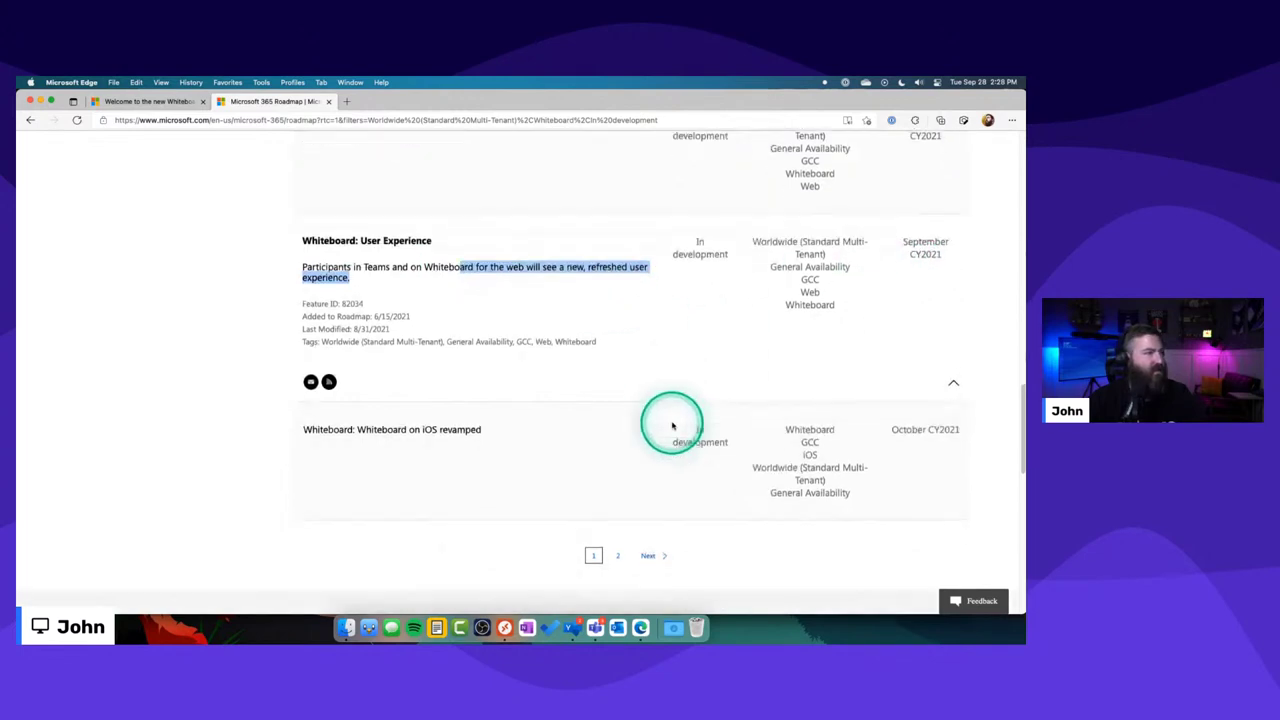
click(650, 548)
click(671, 321)
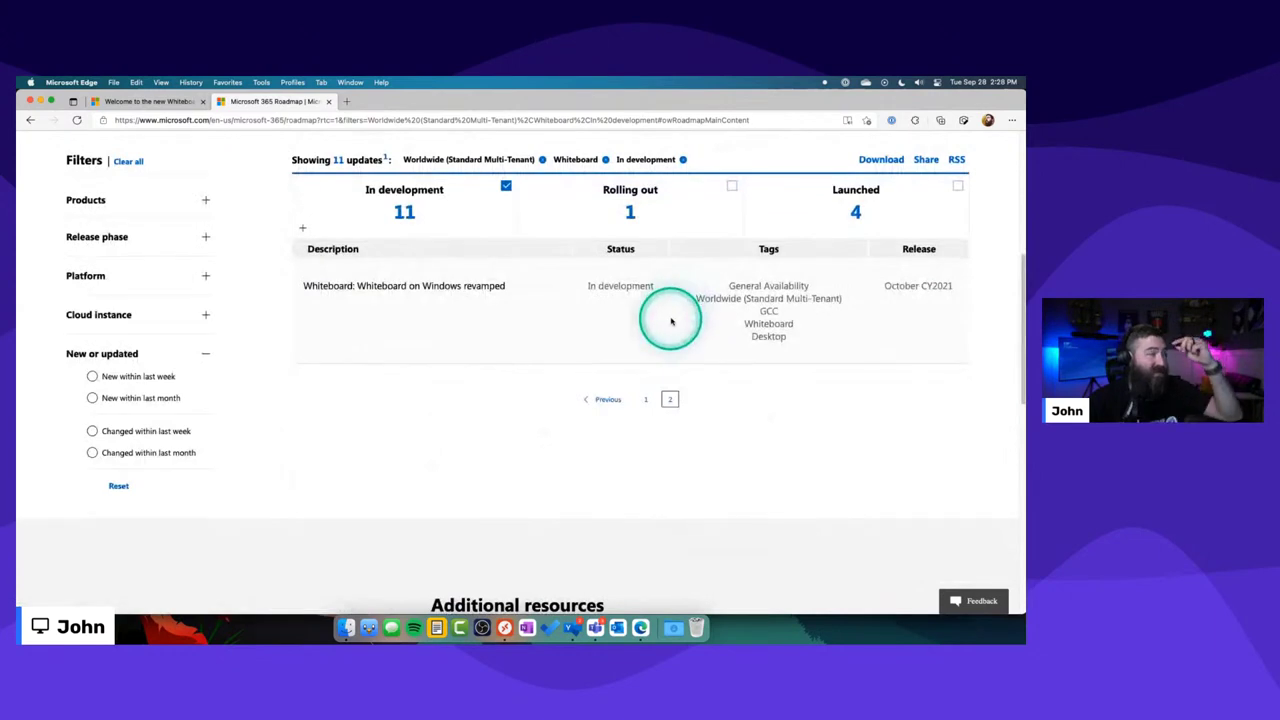
drag(671, 321, 944, 290)
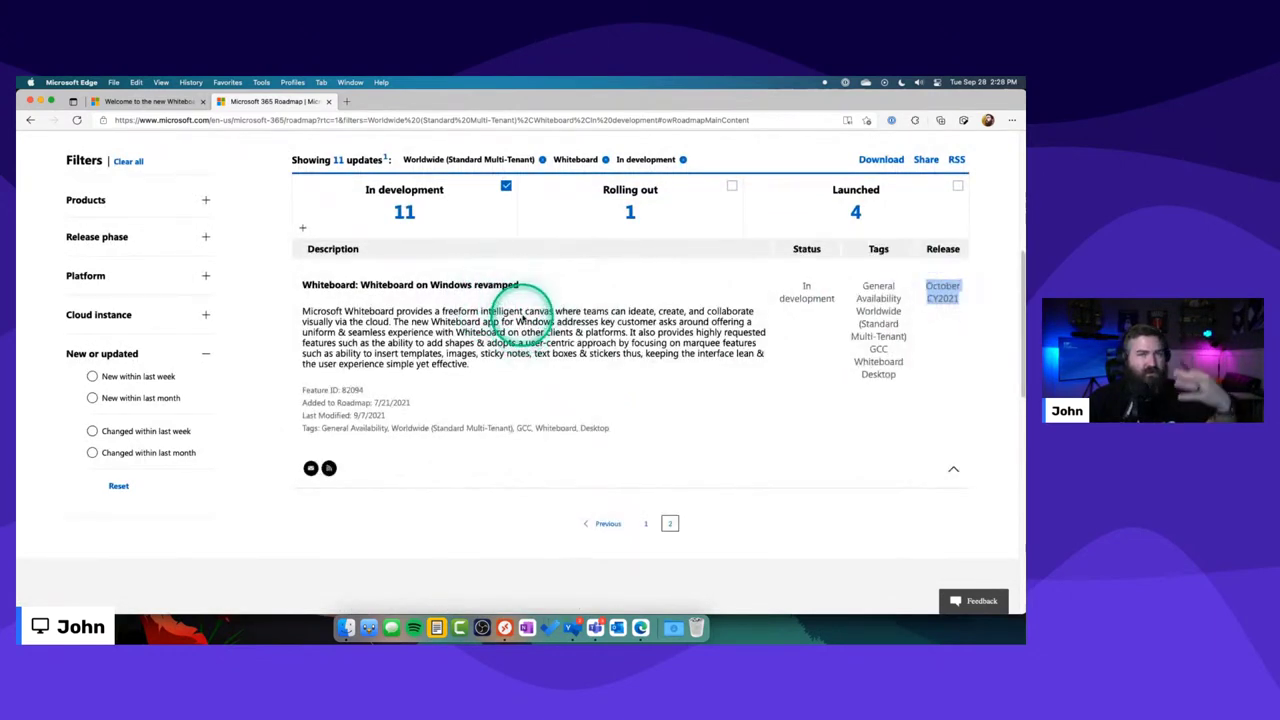
Remove the In development filter from the roadmap and copy the web address of the Worldwide and Whiteboard results.
scroll(628, 328, up, 3)
scroll(628, 328, up, 4)
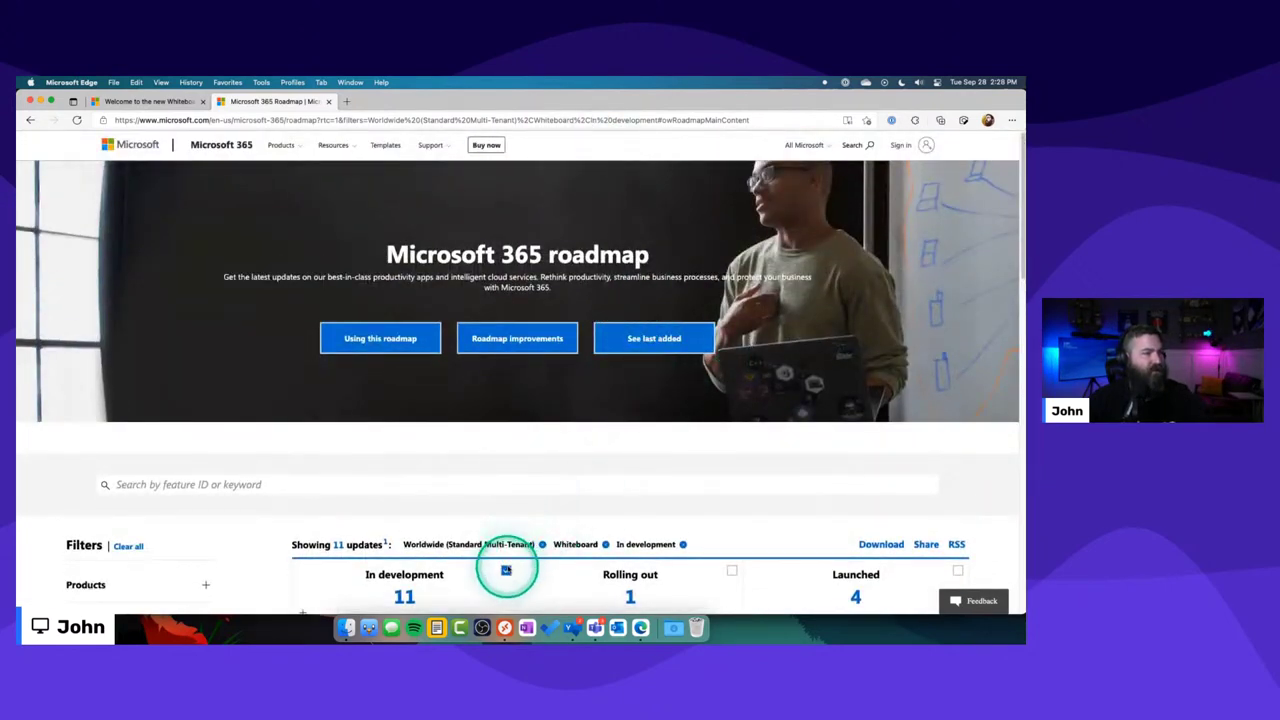
click(506, 570)
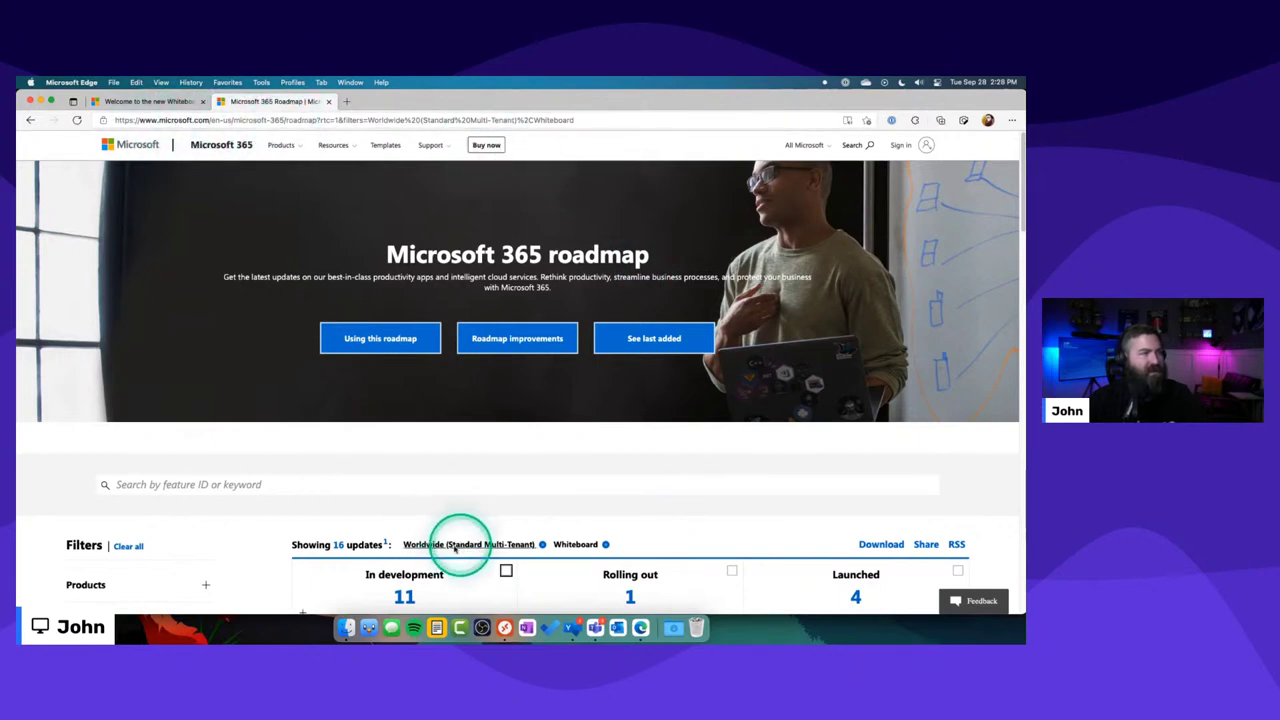
click(610, 120)
key(super+c)
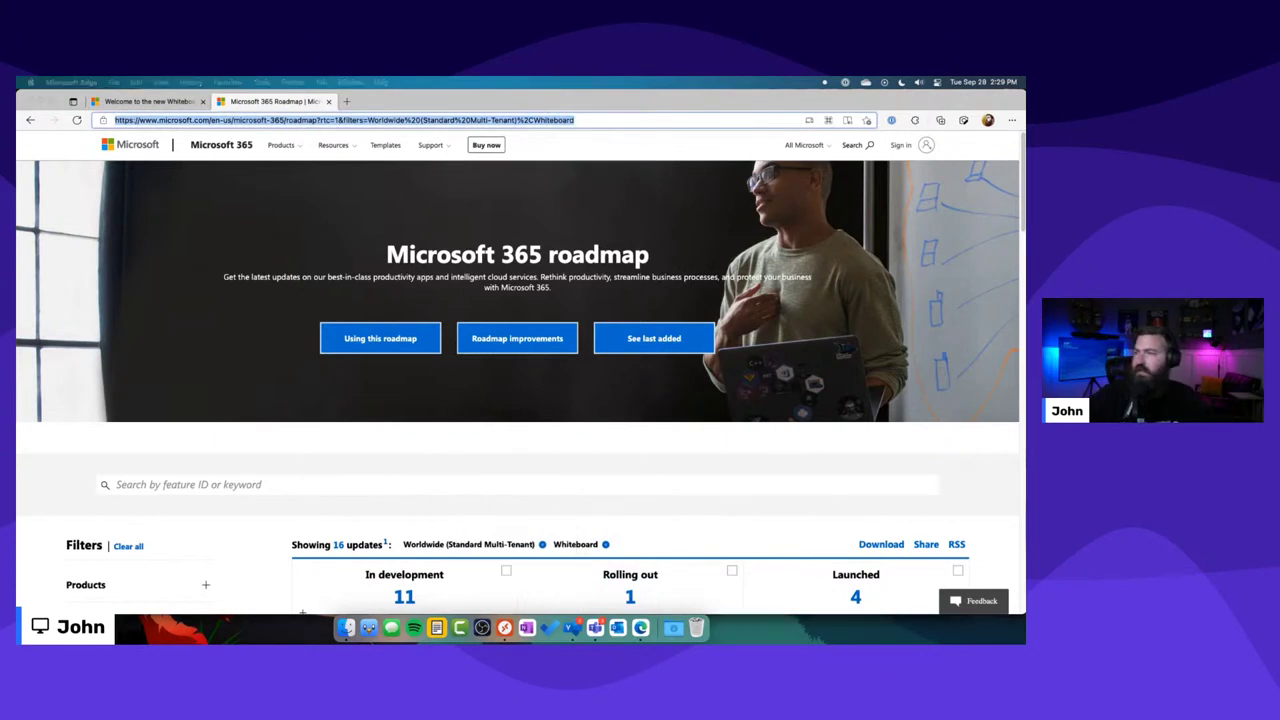
Switch to the other app and paste the copied roadmap link there.
key(super+Tab)
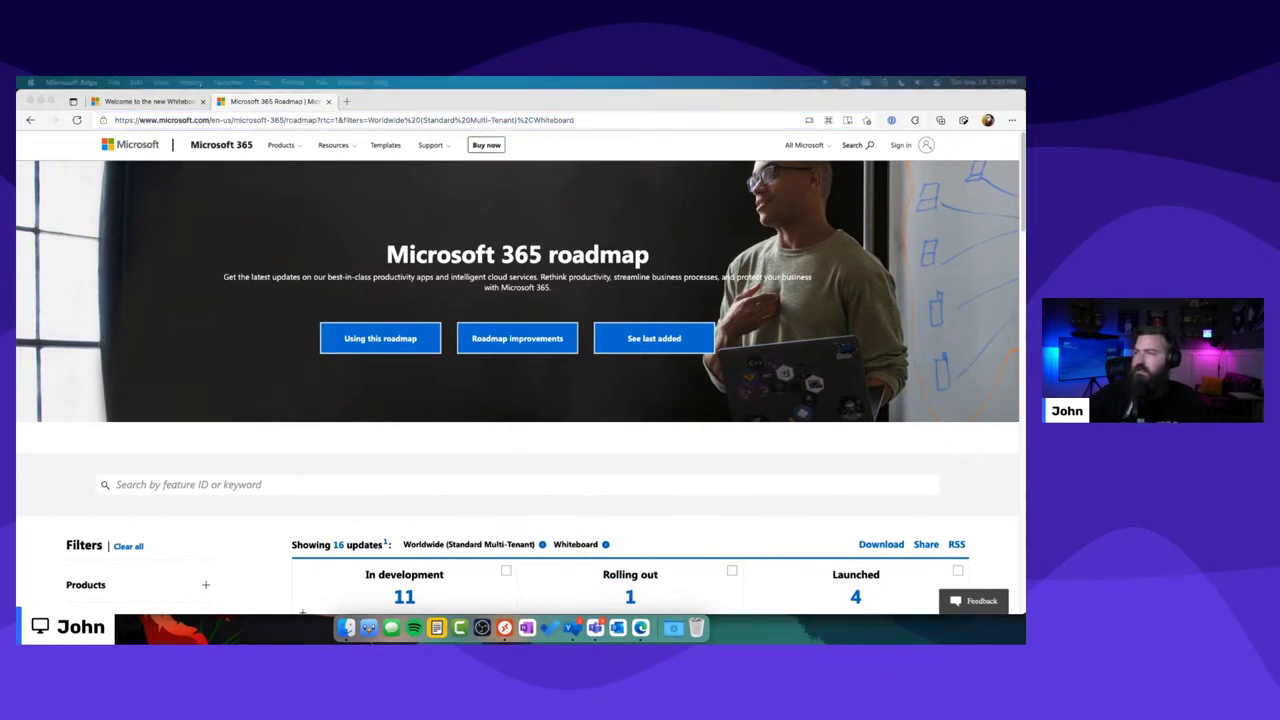
key(shift)
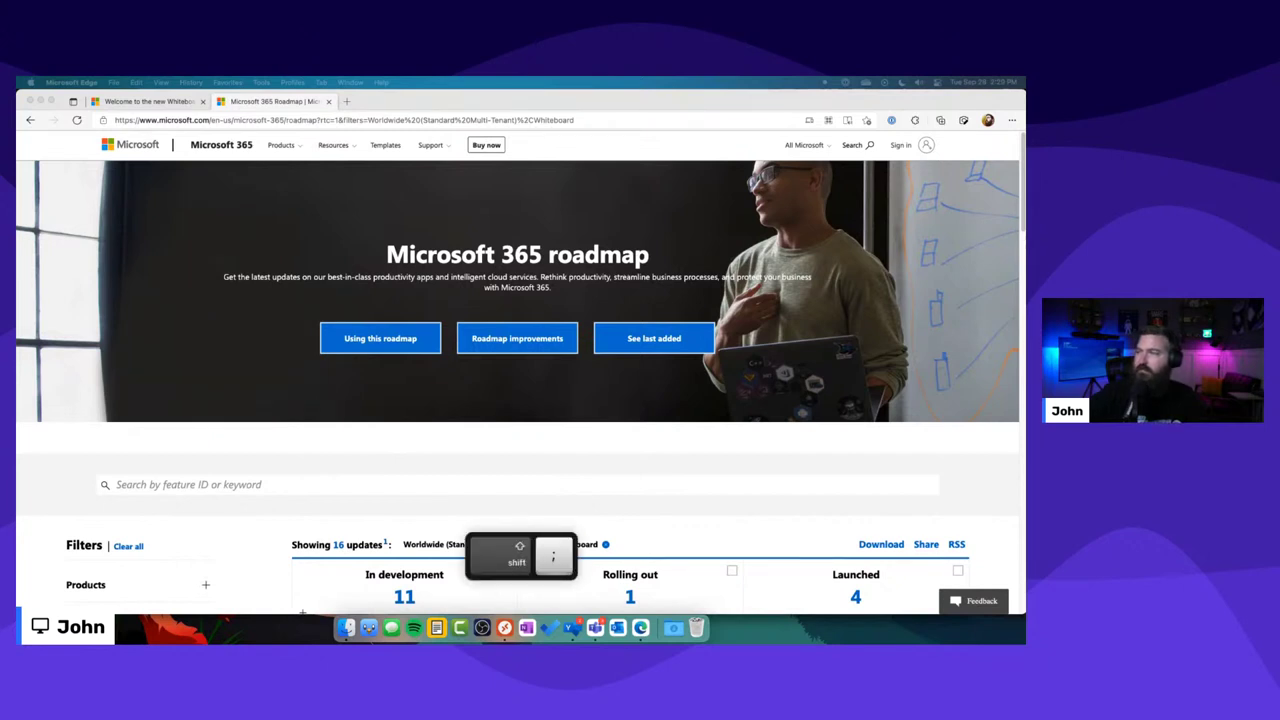
key(super+v)
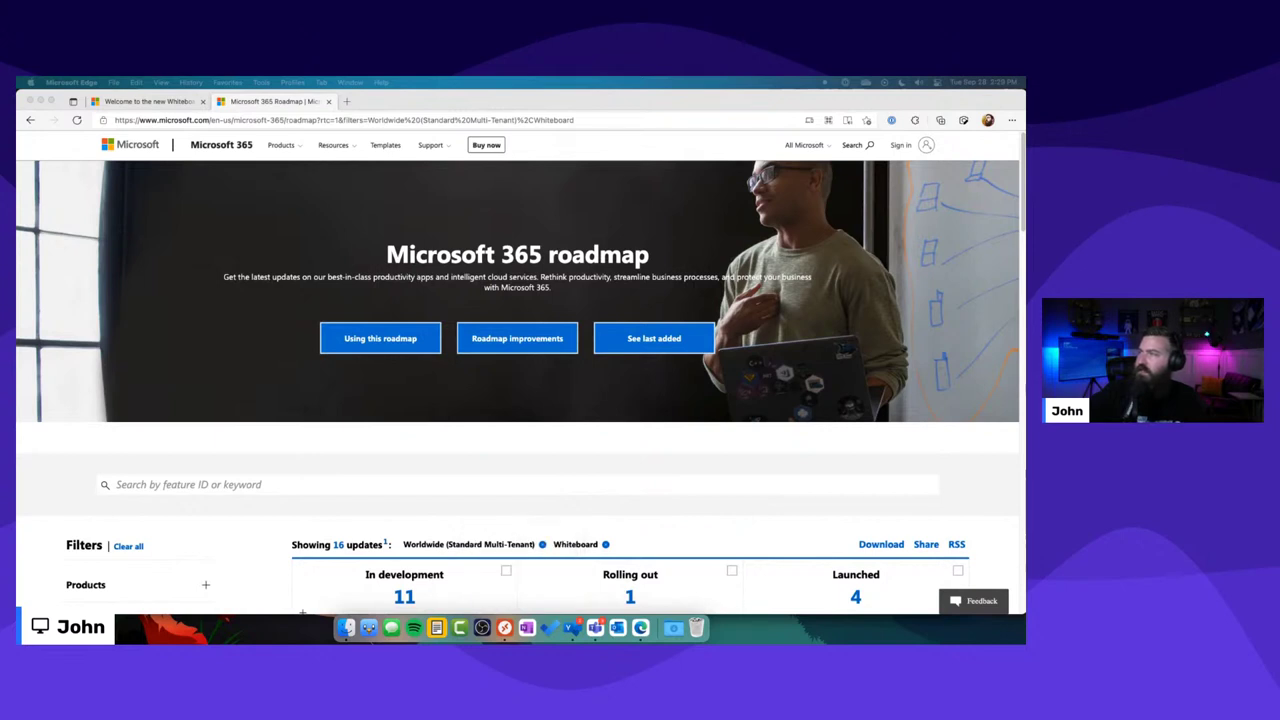
key(shift+r)
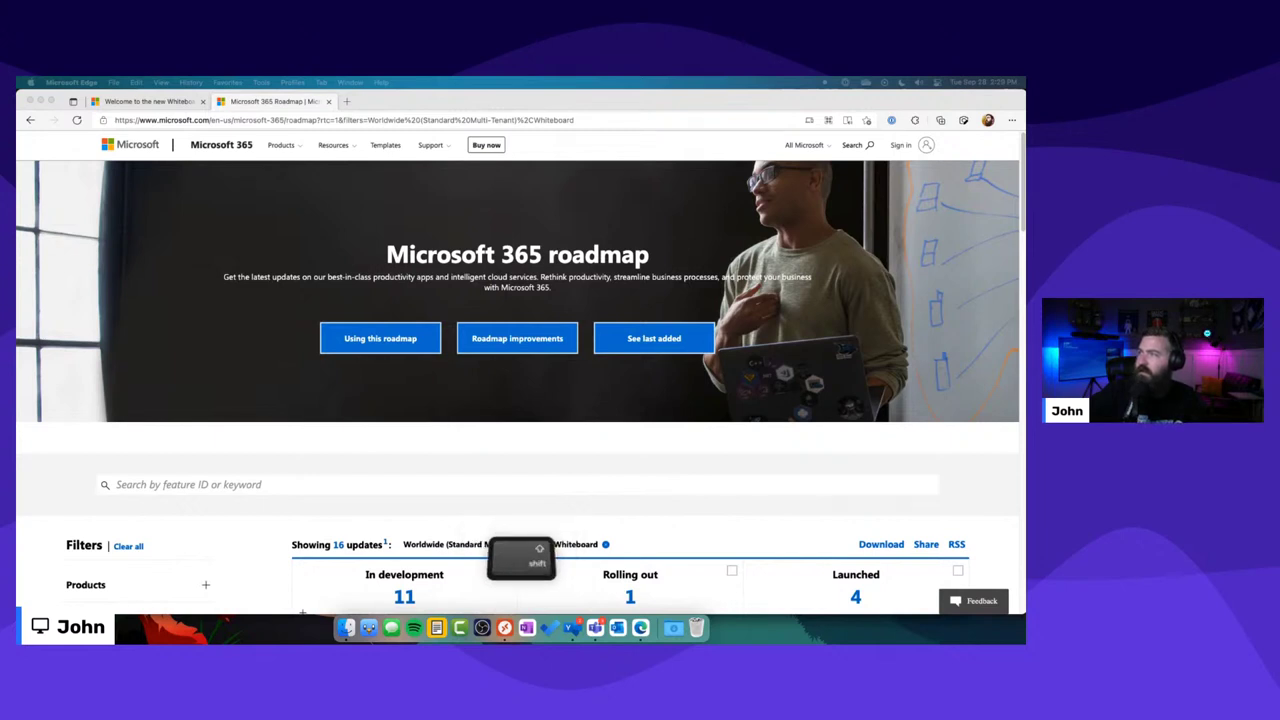
key(super+v)
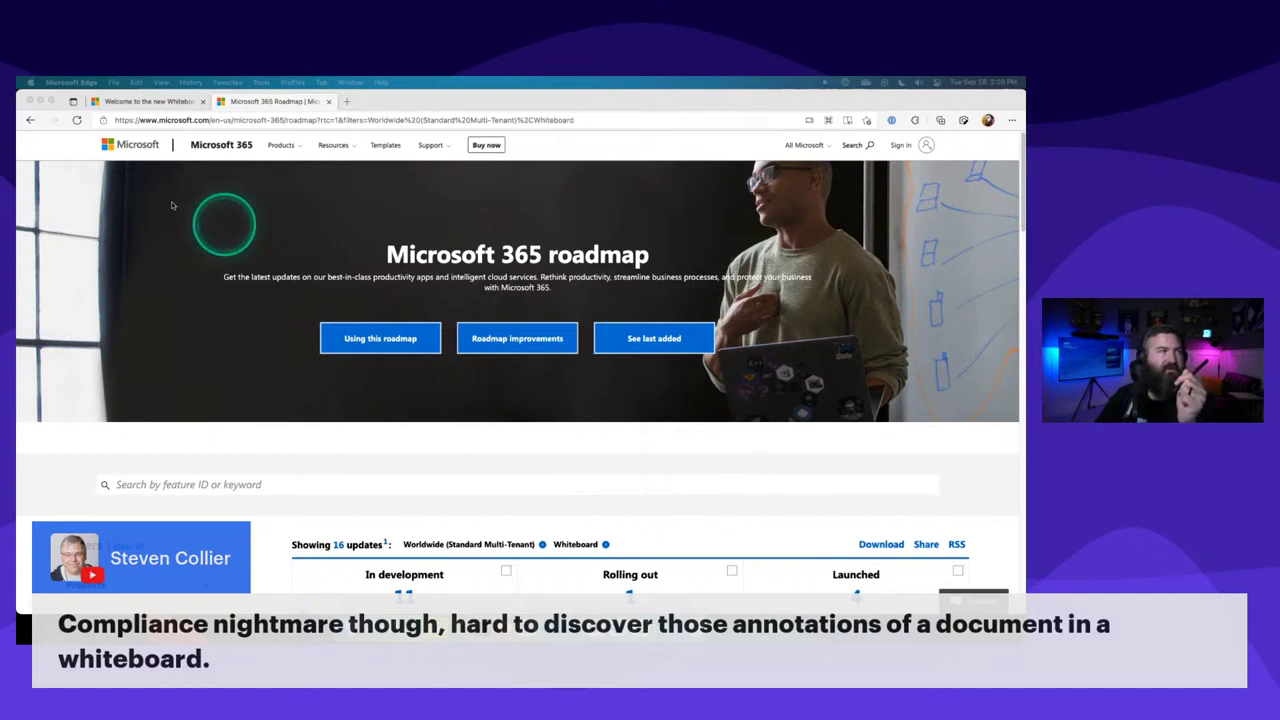
Return to the "Welcome to the new Whiteboard" article and highlight the sentence under "Office.com search and discovery".
click(131, 103)
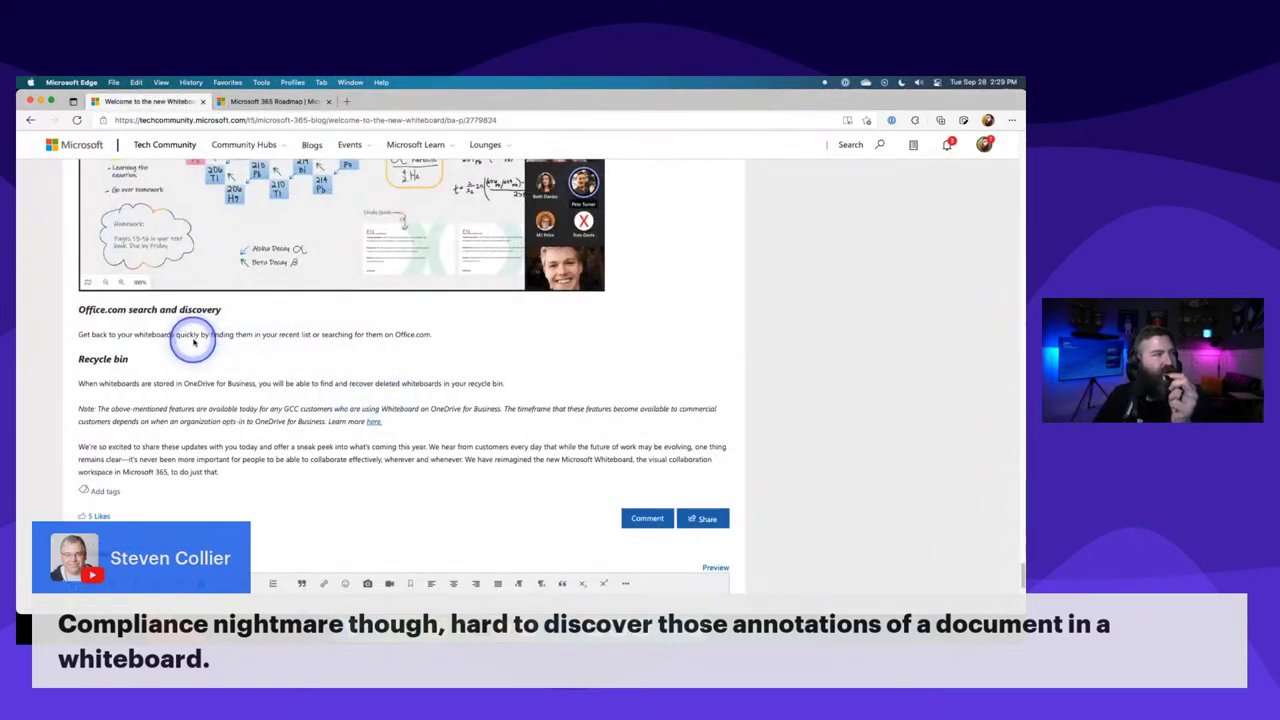
drag(192, 337, 420, 337)
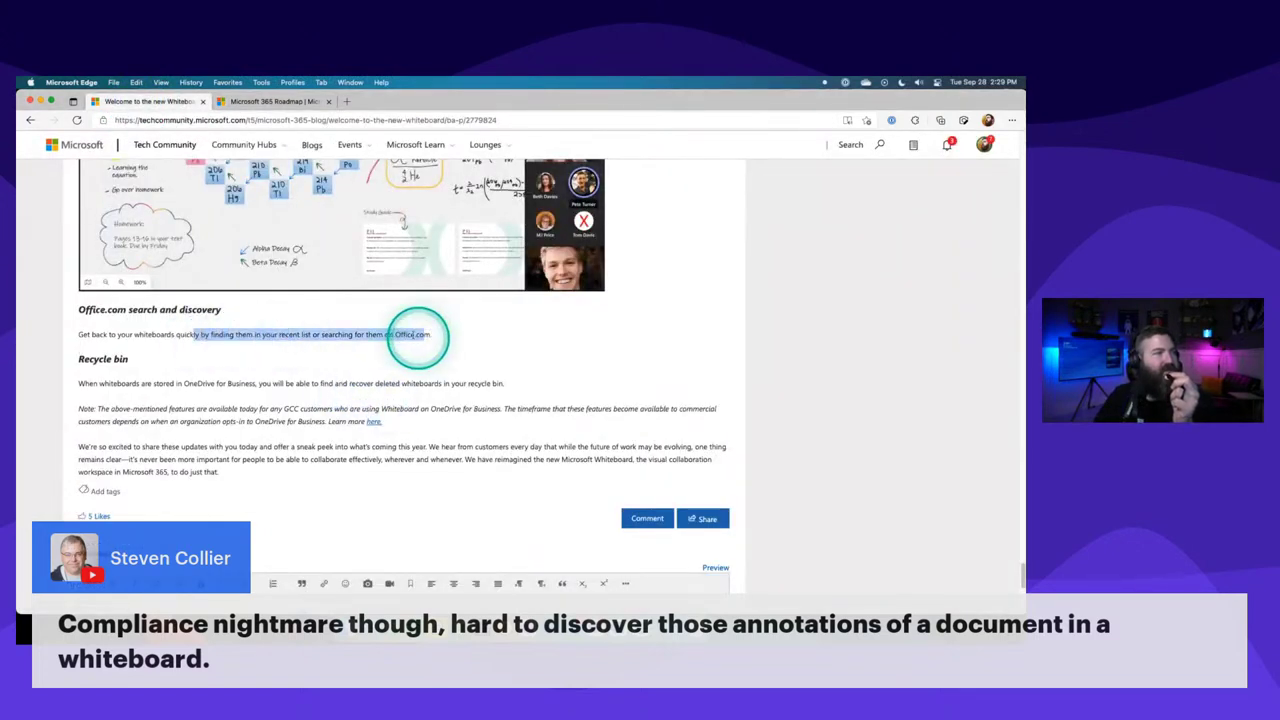